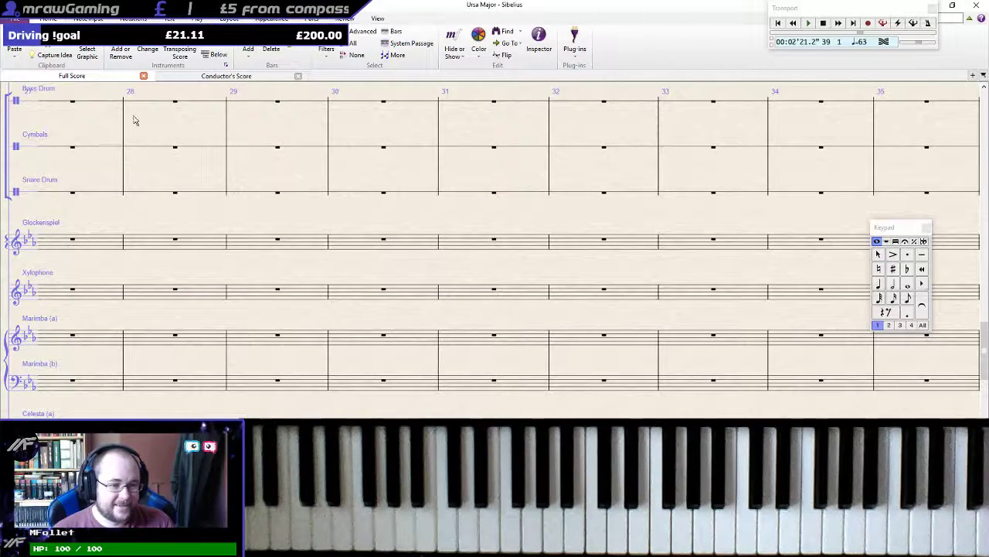
Examine the percussion, marimba and piano staves of the full score between about bars 16 and 44
drag(133, 120, 888, 186)
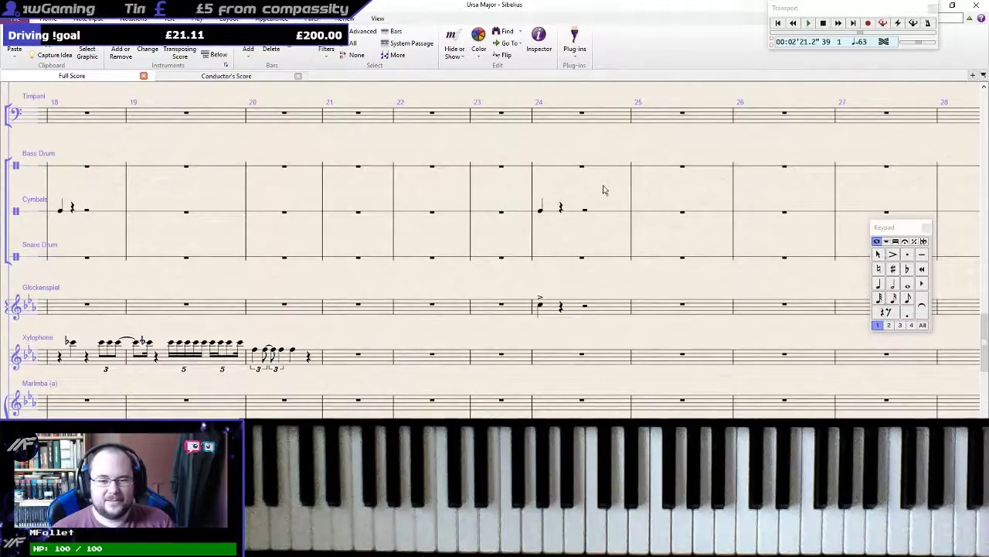
drag(663, 196, 435, 157)
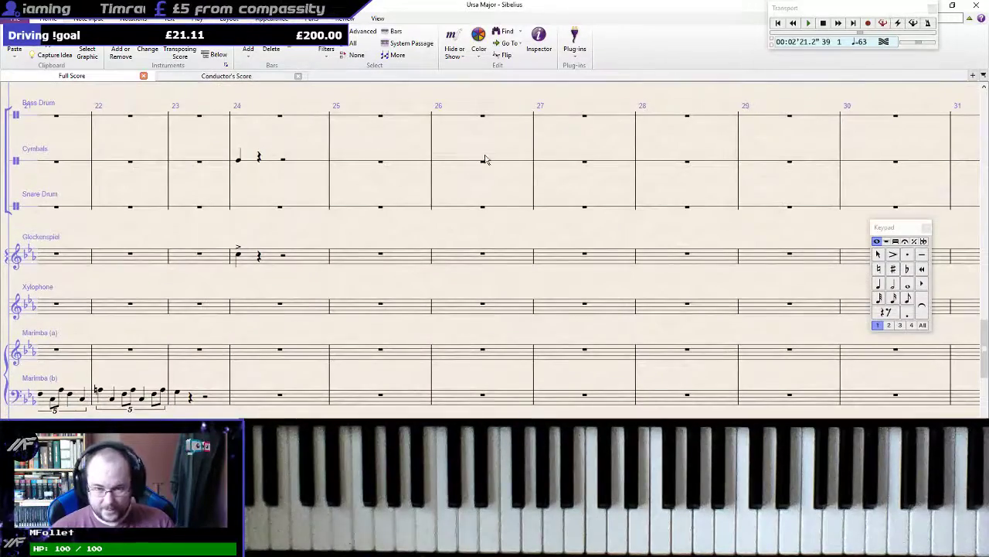
drag(694, 138, 375, 139)
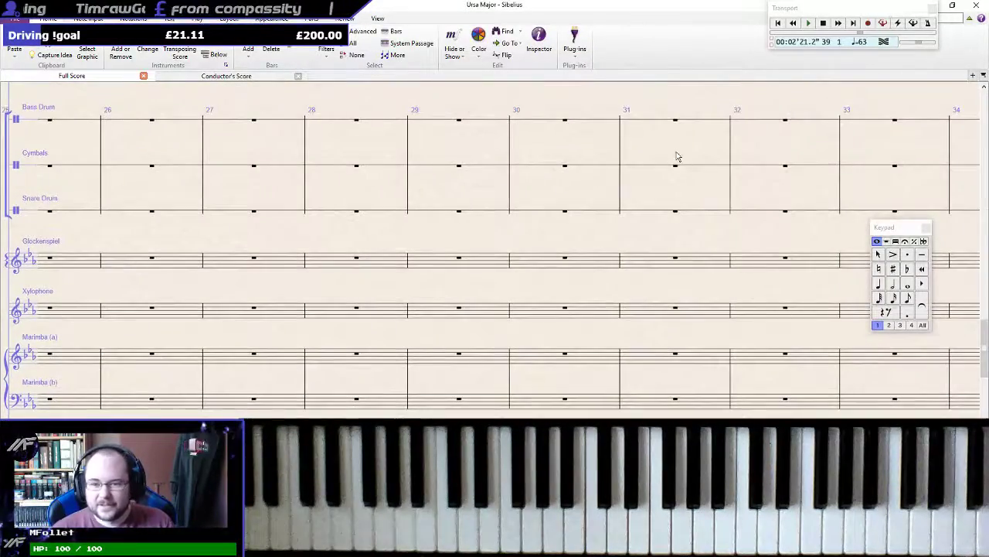
drag(664, 143, 334, 155)
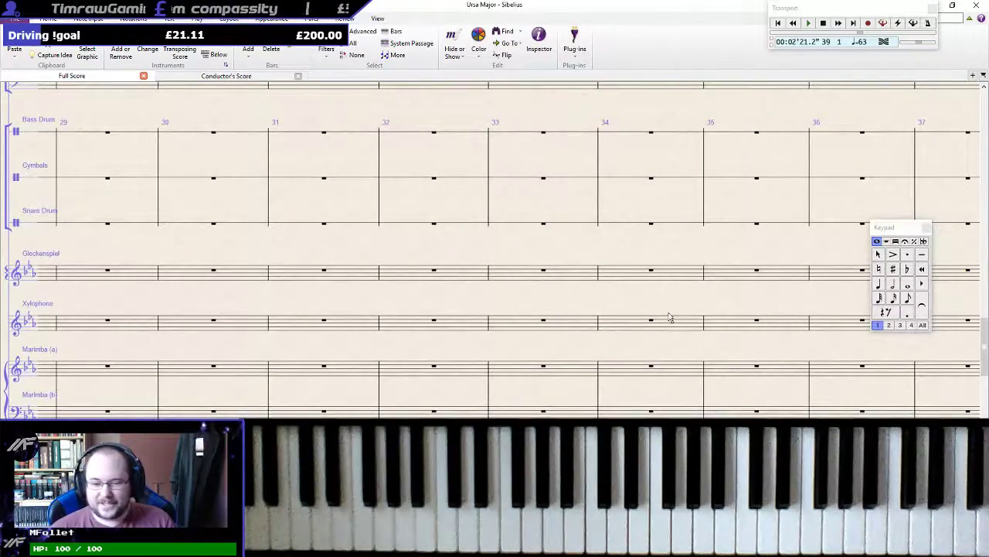
drag(606, 343, 939, 404)
drag(263, 263, 713, 204)
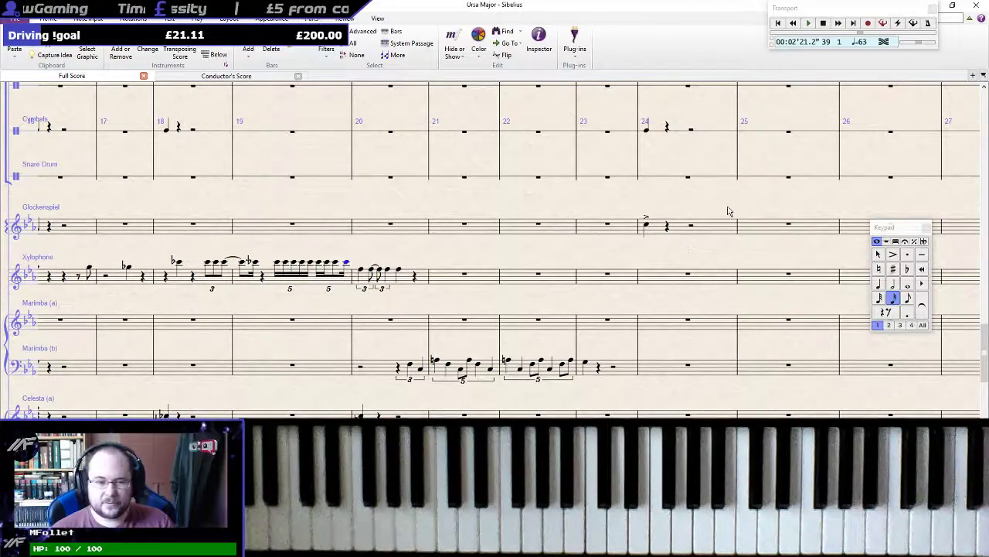
drag(703, 201, 393, 221)
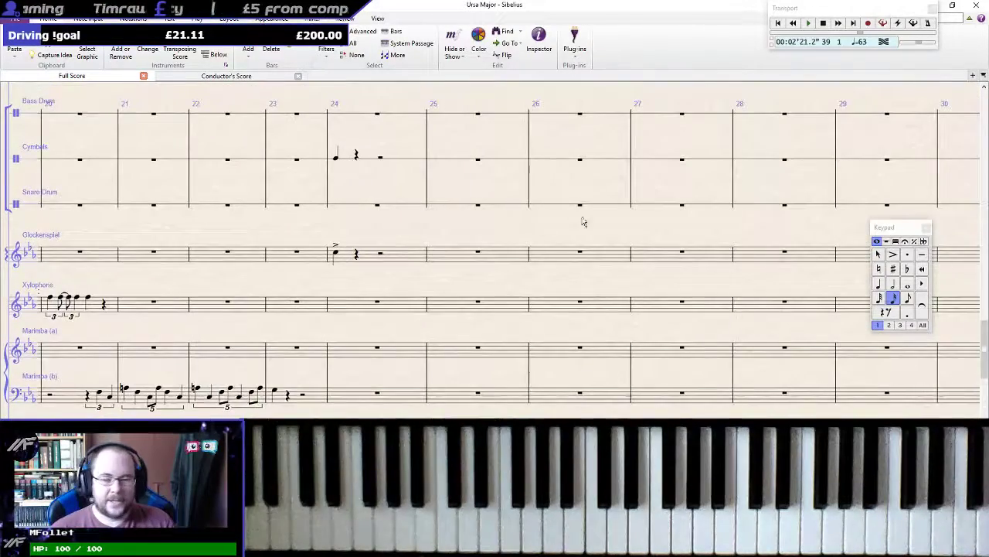
drag(585, 221, 48, 281)
drag(691, 285, 155, 271)
drag(390, 503, 459, 232)
drag(499, 302, 3, 136)
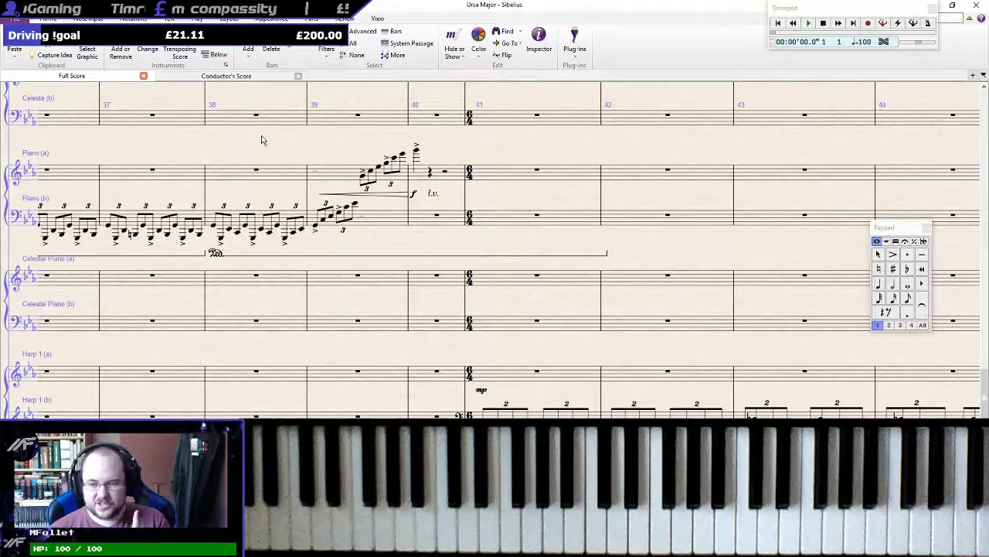
drag(516, 150, 606, 128)
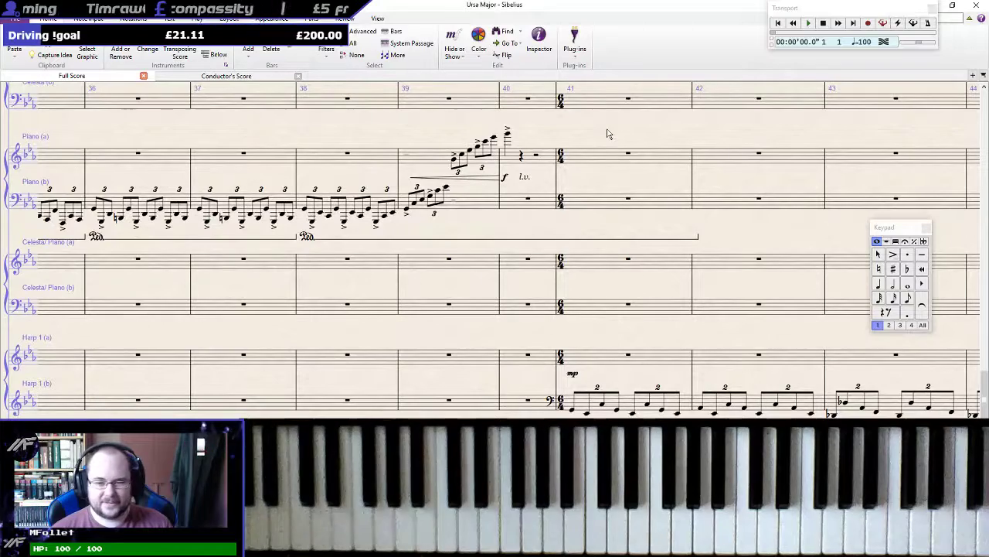
Play the score from the beginning, follow the percussion and celesta staves to bar 17, and move the Transport window off the search field
key(space)
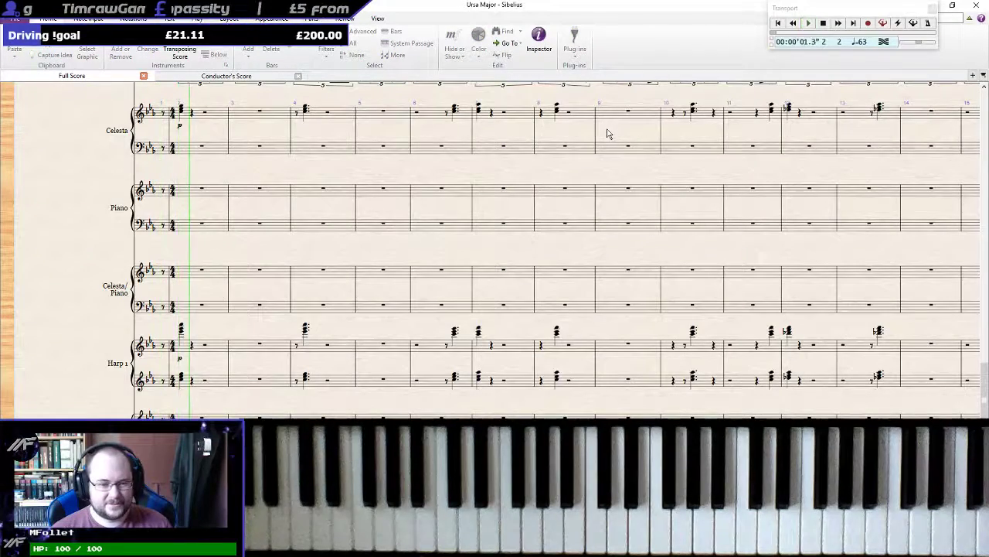
key(space)
key(space)
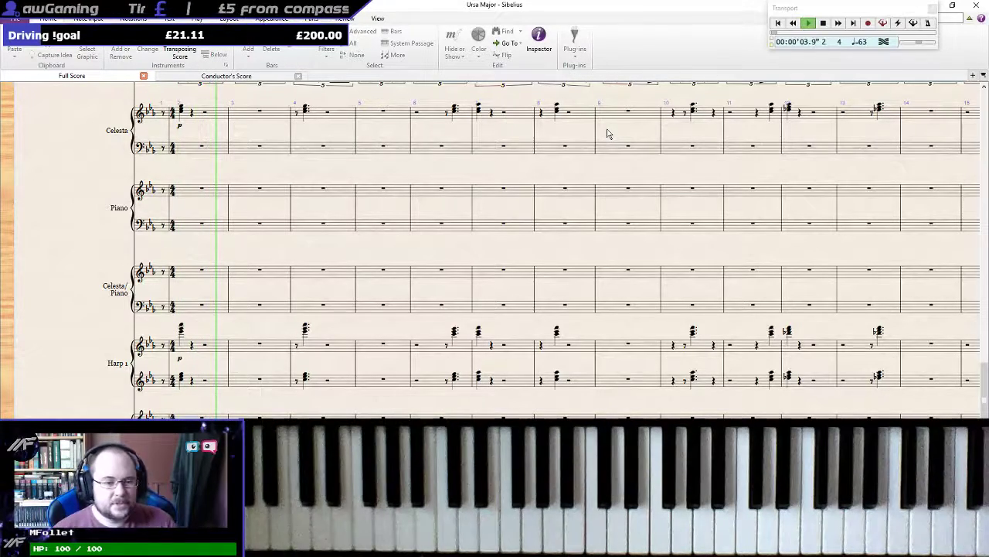
scroll(437, 285, up, 3)
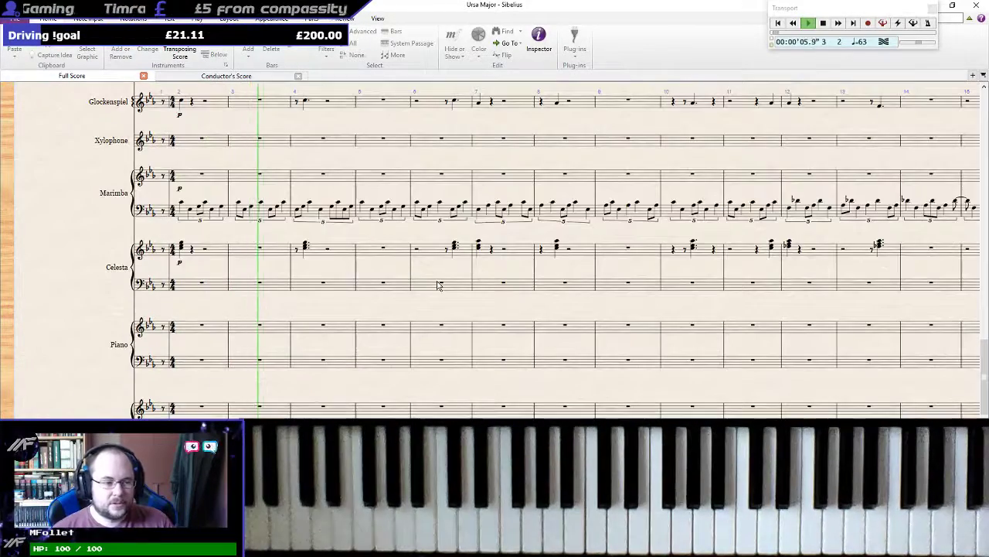
scroll(437, 285, up, 3)
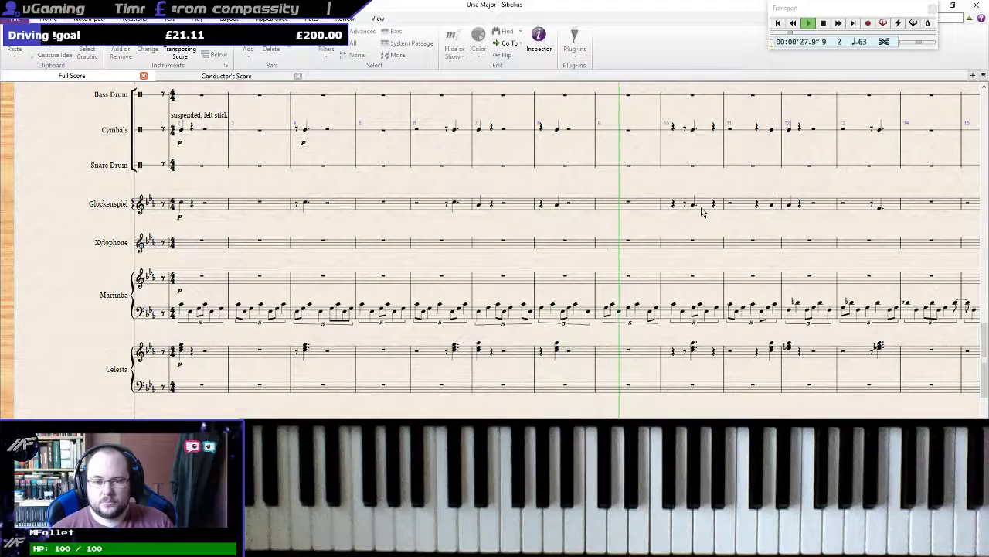
drag(687, 223, 376, 193)
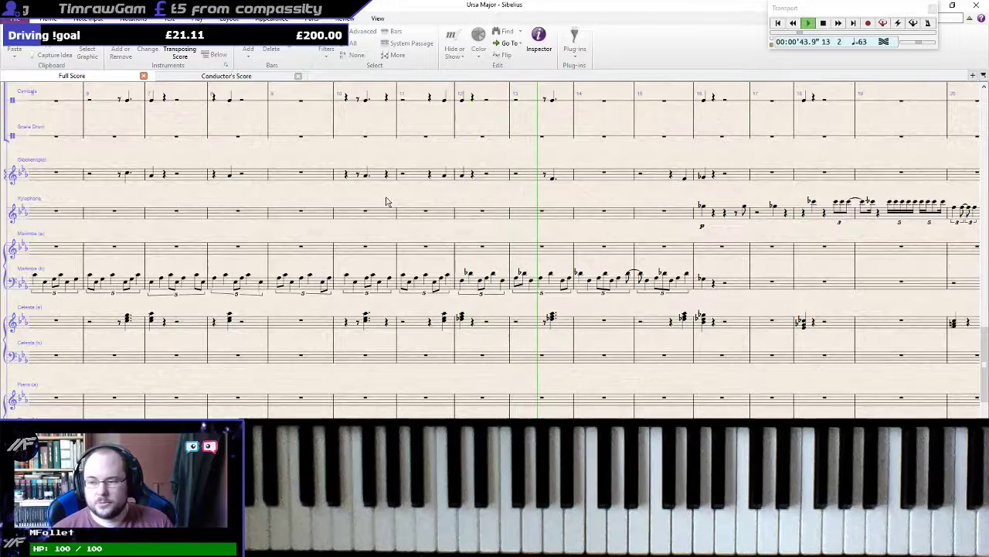
drag(848, 8, 799, 20)
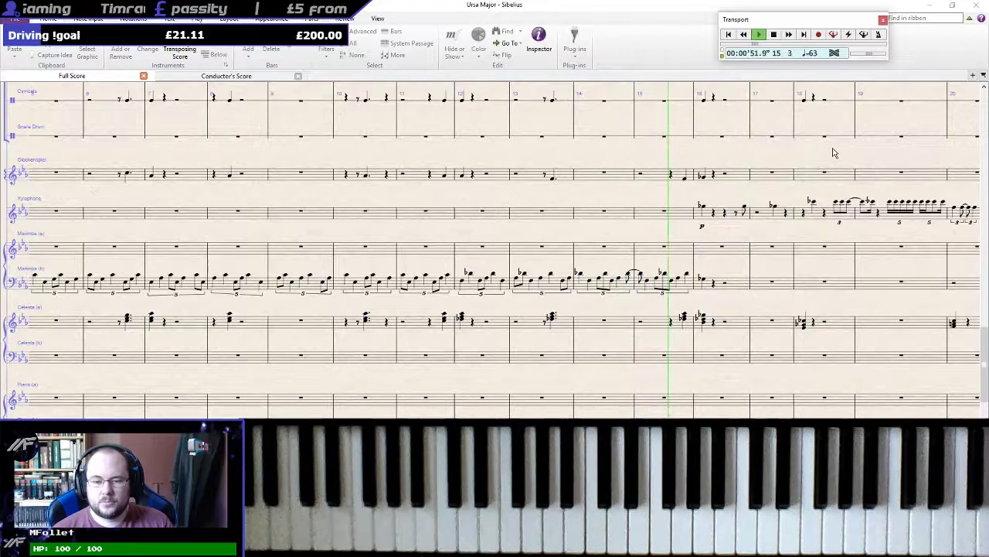
drag(833, 152, 428, 190)
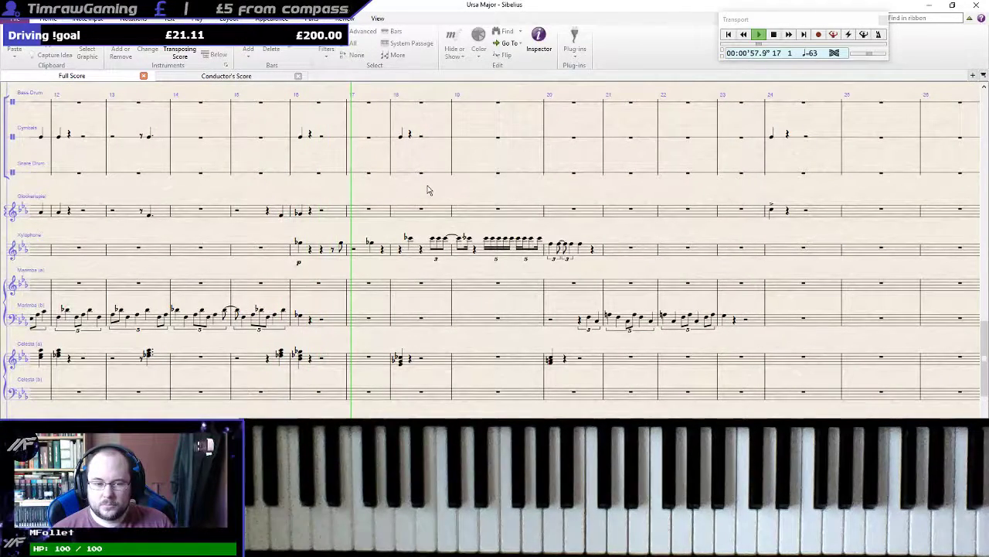
Follow the playback from bar 17 to bar 24 through the horn, percussion, xylophone and marimba staves
scroll(480, 227, up, 10)
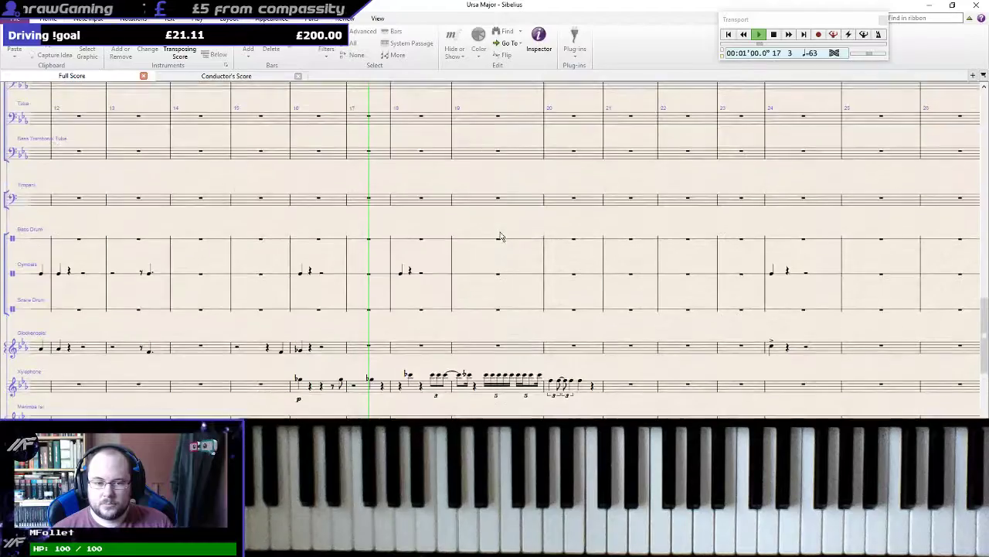
scroll(511, 243, up, 5)
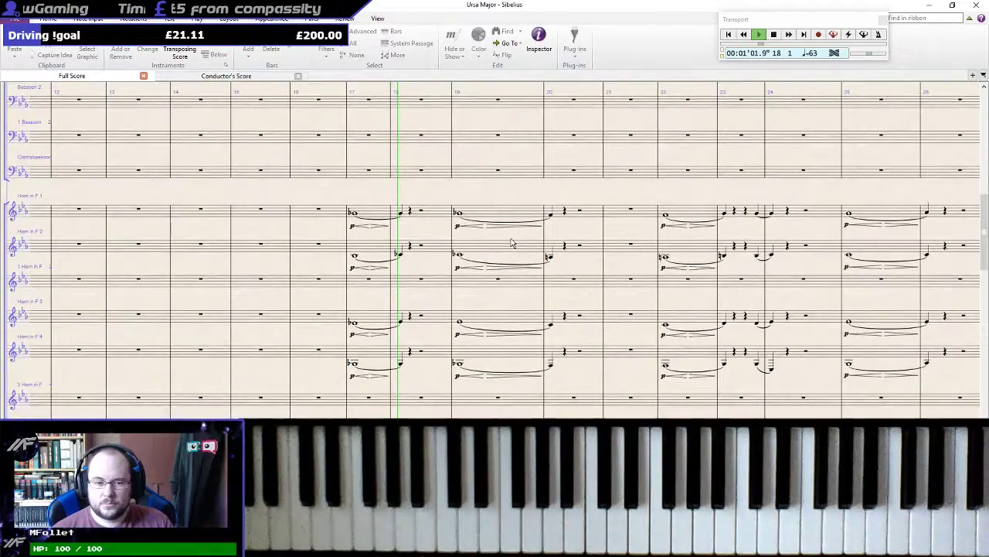
scroll(511, 244, down, 8)
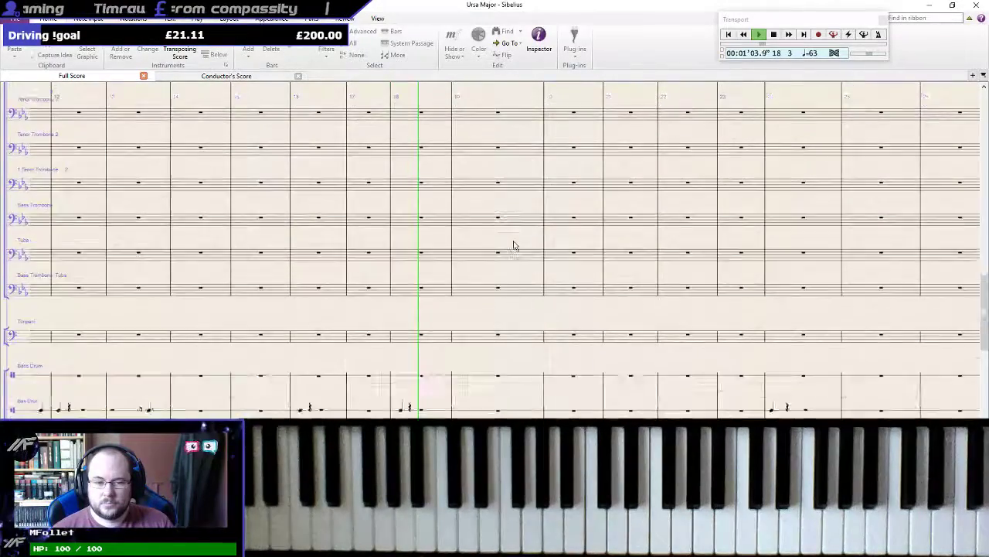
scroll(513, 245, down, 5)
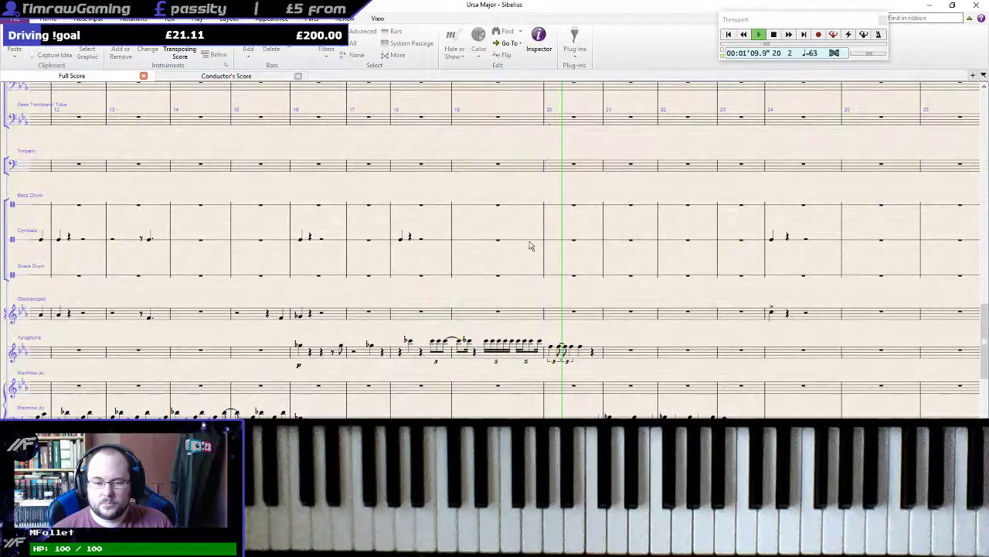
drag(698, 296, 555, 237)
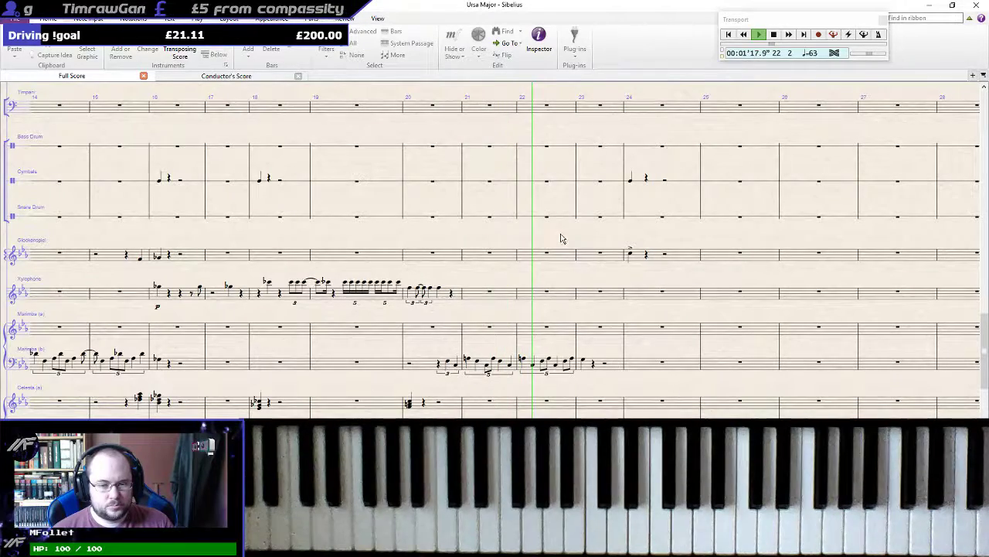
drag(710, 232, 526, 203)
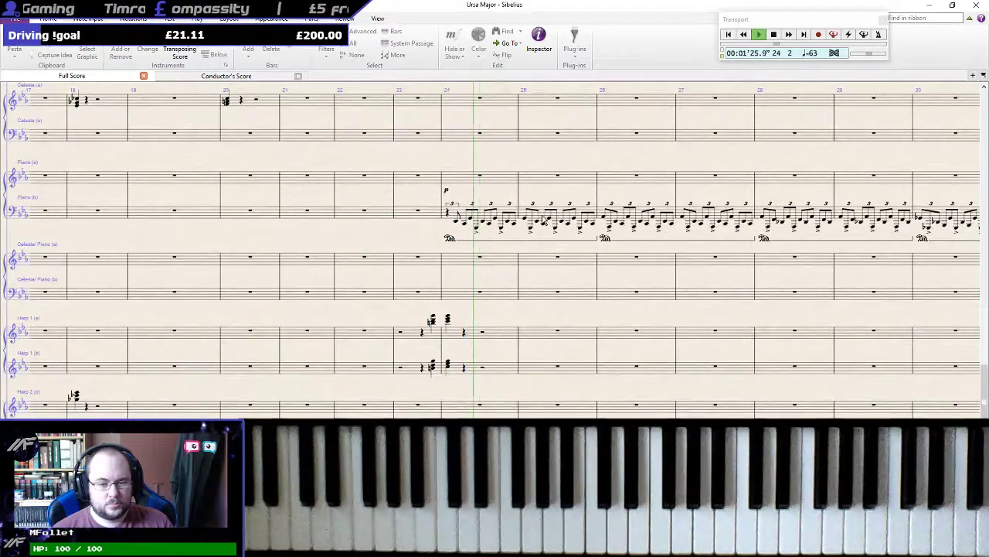
Follow the playback of the piano triplet passage from bar 24 into the 6/4 section at bar 41, and stop it there
scroll(578, 224, up, 4)
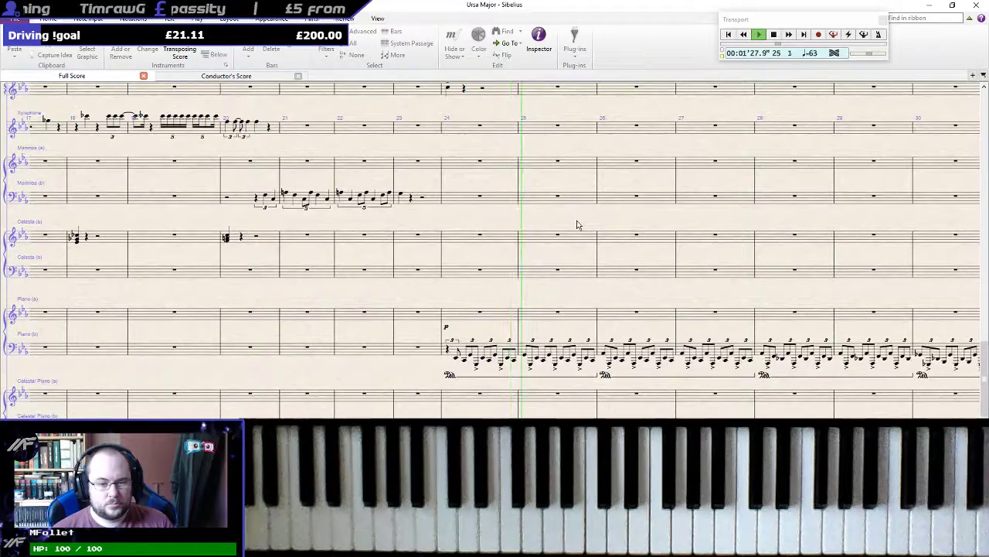
scroll(578, 224, up, 2)
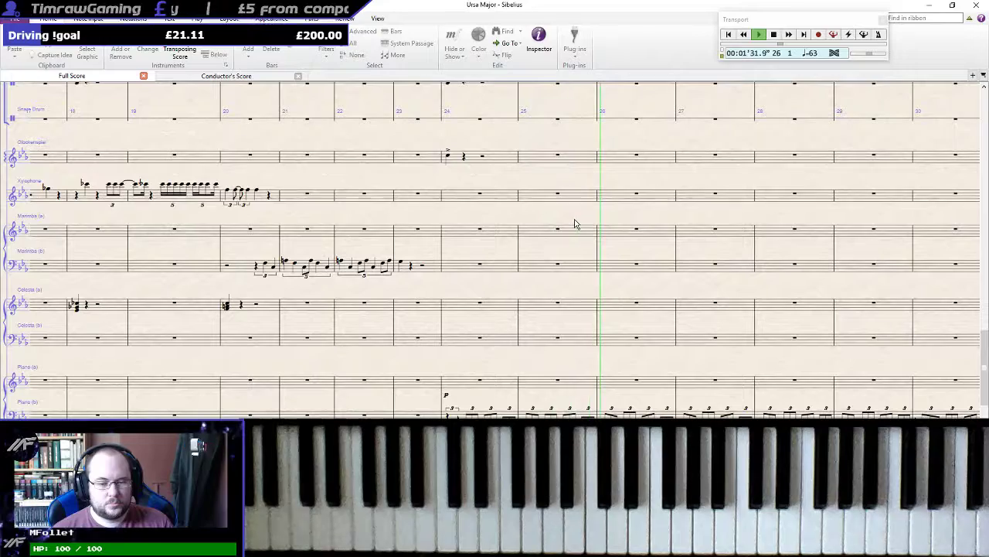
drag(762, 214, 532, 217)
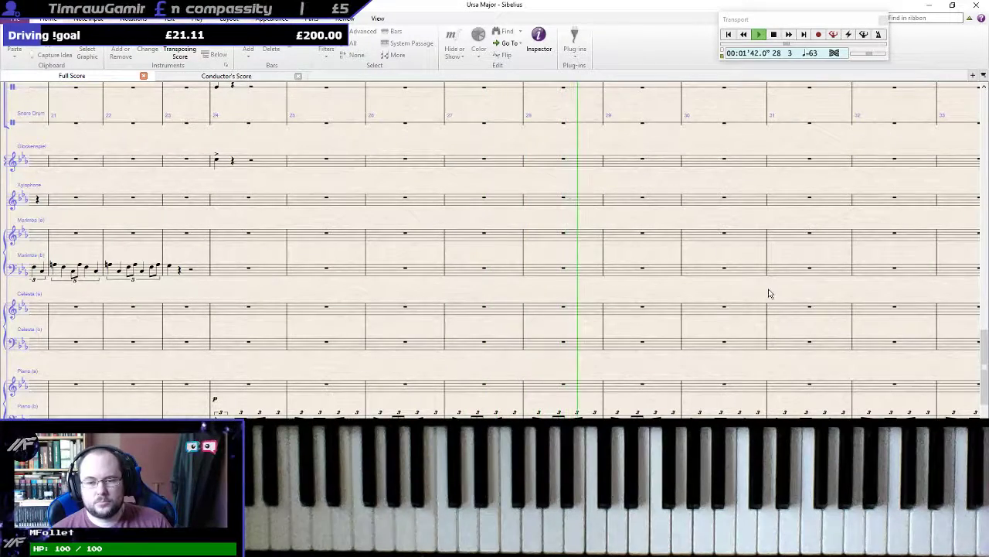
drag(769, 291, 555, 216)
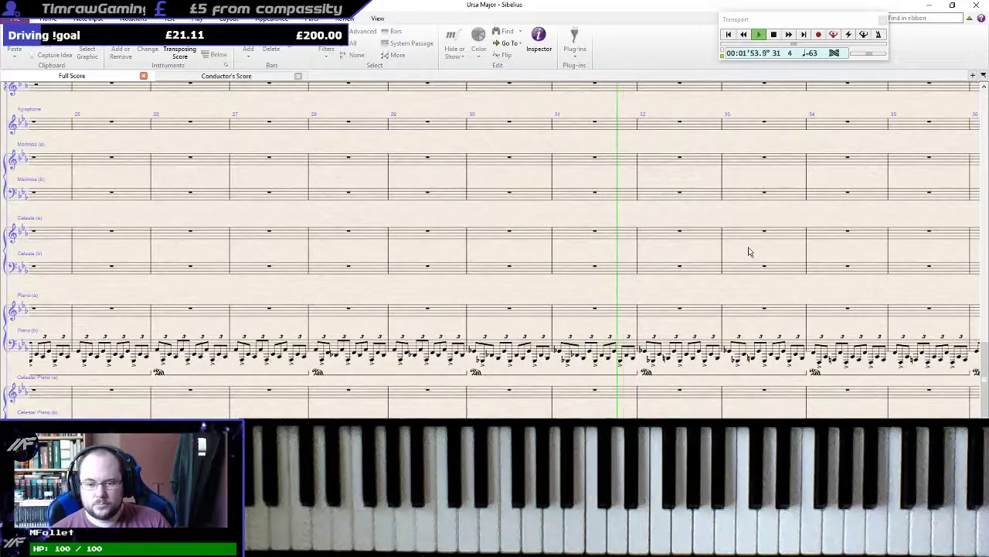
drag(768, 247, 537, 224)
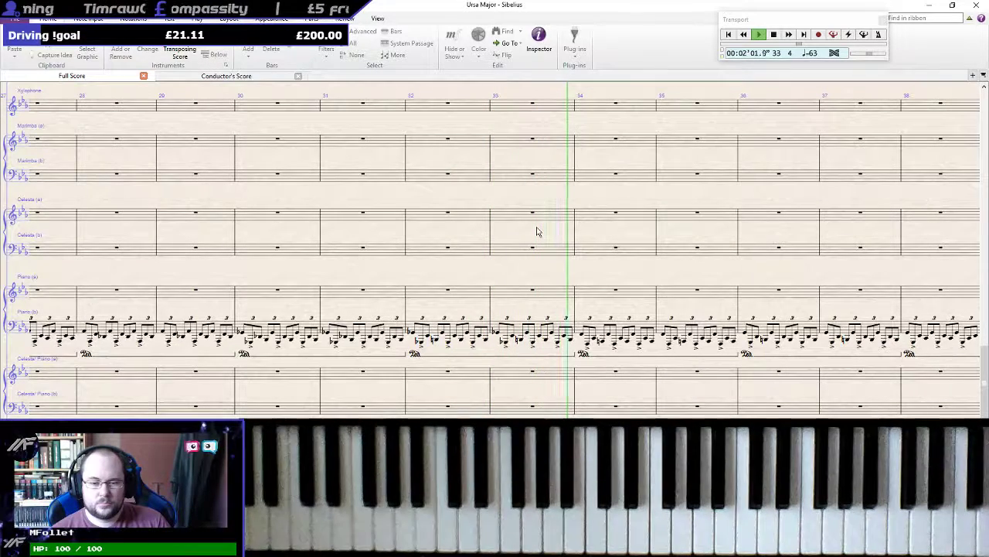
drag(706, 261, 536, 260)
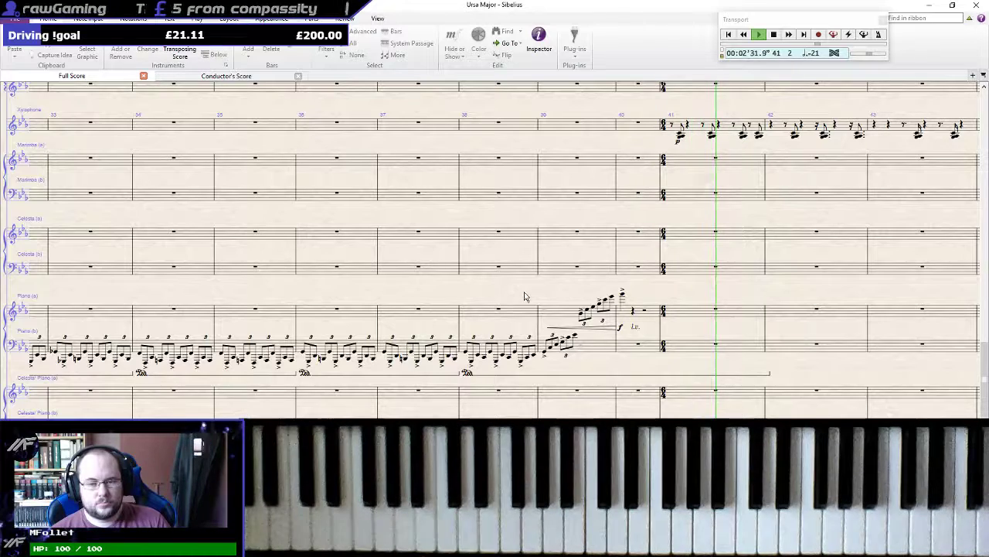
key(space)
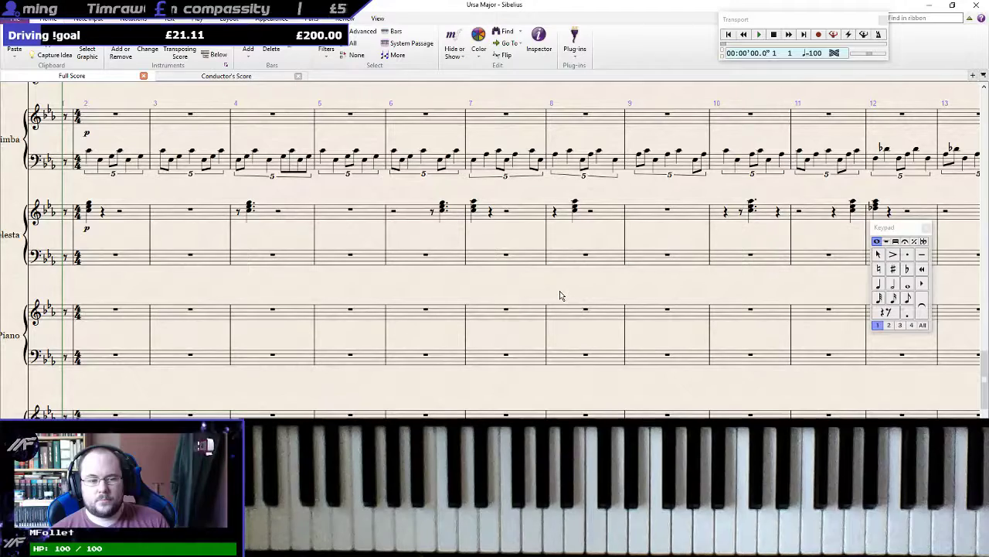
Test playback of the score's opening, briefly run and stop the transport in the DAW's orchestral project, and return to the score
key(space)
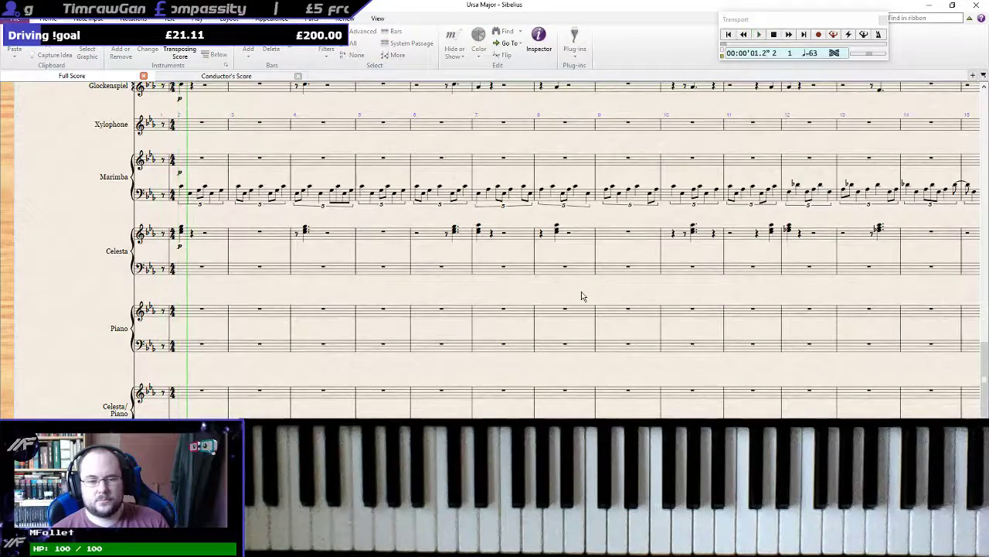
key(space)
key(alt+Tab)
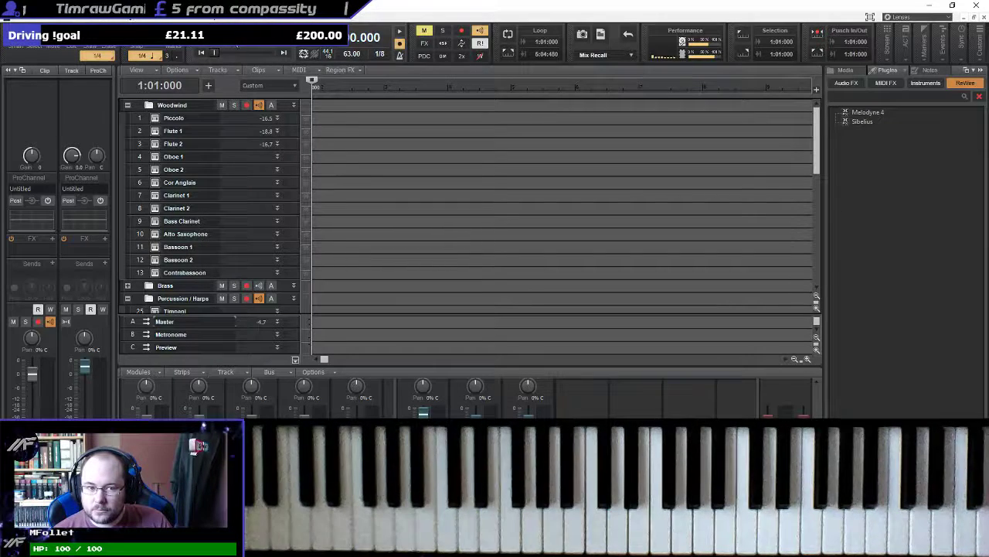
click(224, 36)
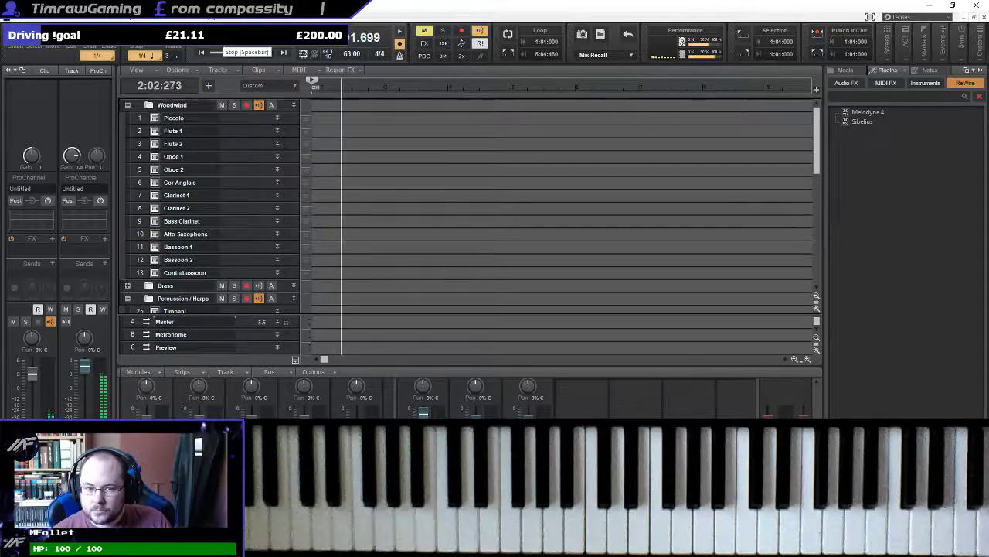
key(space)
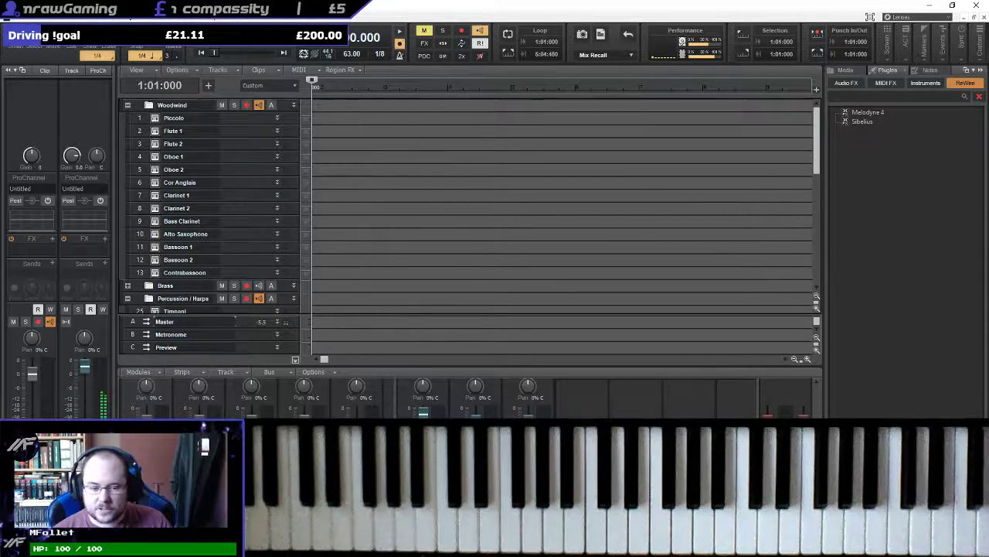
key(alt+Tab)
Locate the 6/4 section starting at bar 41 and view its xylophone, piano and harp staves together
drag(777, 283, 42, 197)
scroll(495, 249, right, 20)
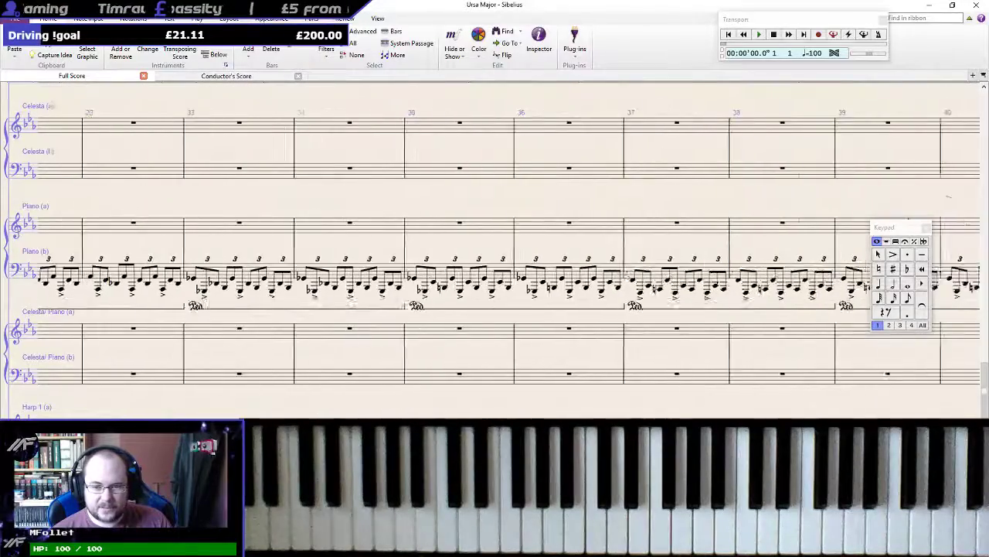
scroll(494, 249, left, 3)
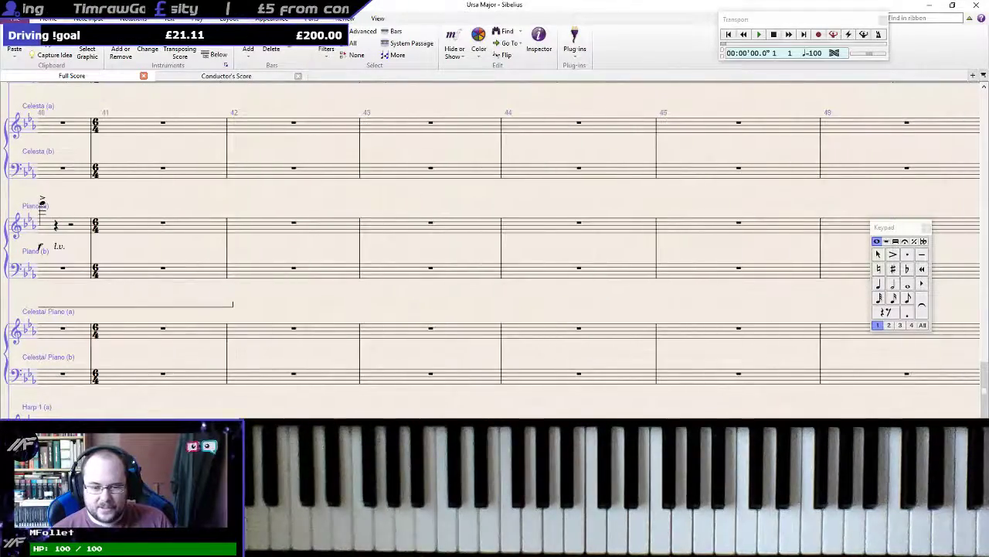
scroll(525, 393, down, 8)
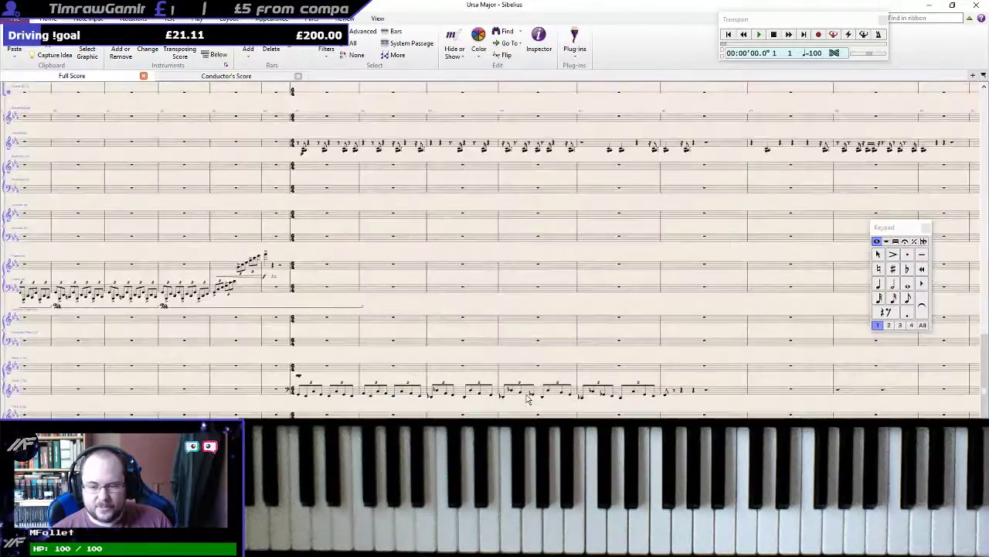
Delete all bars of the 6/4 section, from its first bar through the last bar containing harp notes
scroll(528, 399, down, 4)
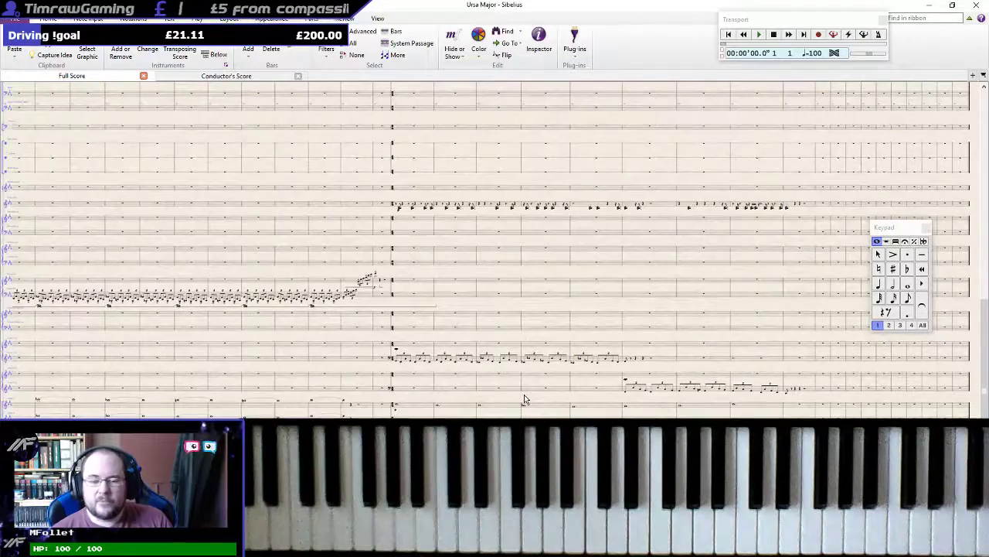
scroll(525, 400, down, 2)
scroll(524, 399, up, 4)
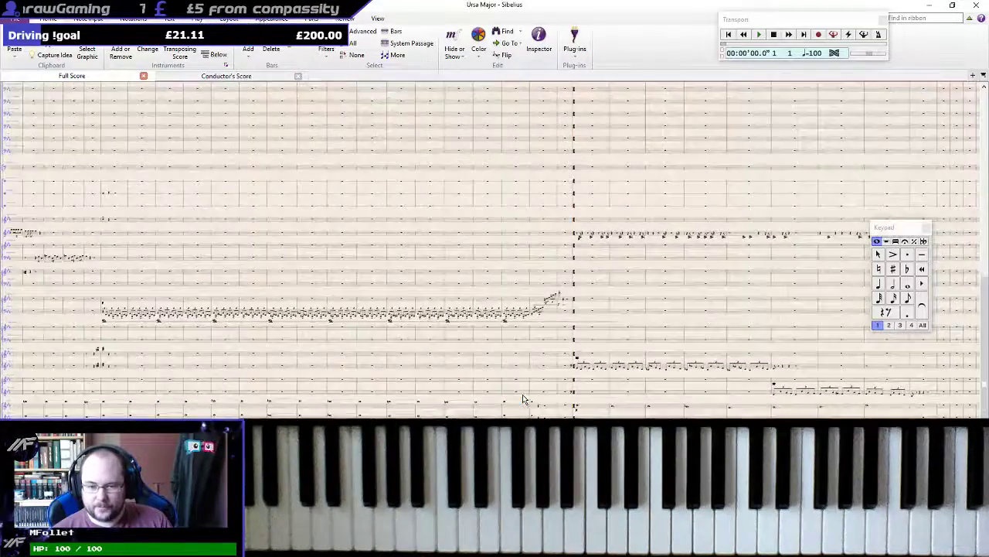
scroll(659, 412, up, 1)
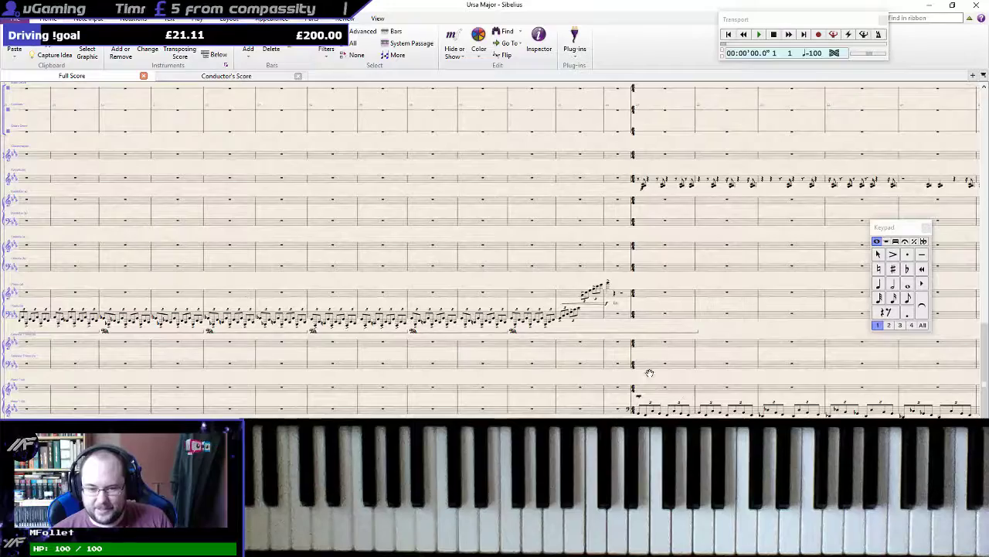
scroll(649, 372, down, 1)
ctrl+click(568, 366)
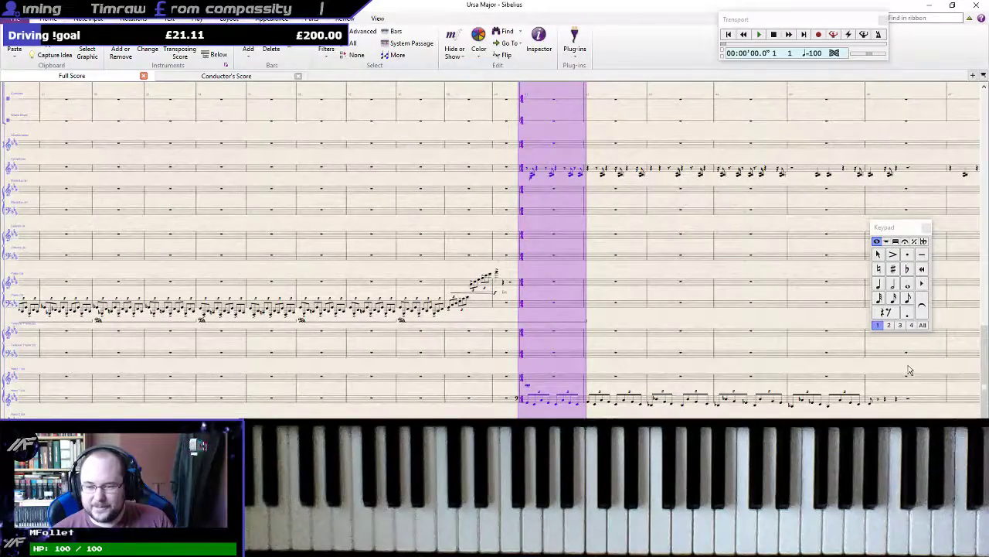
drag(909, 370, 338, 298)
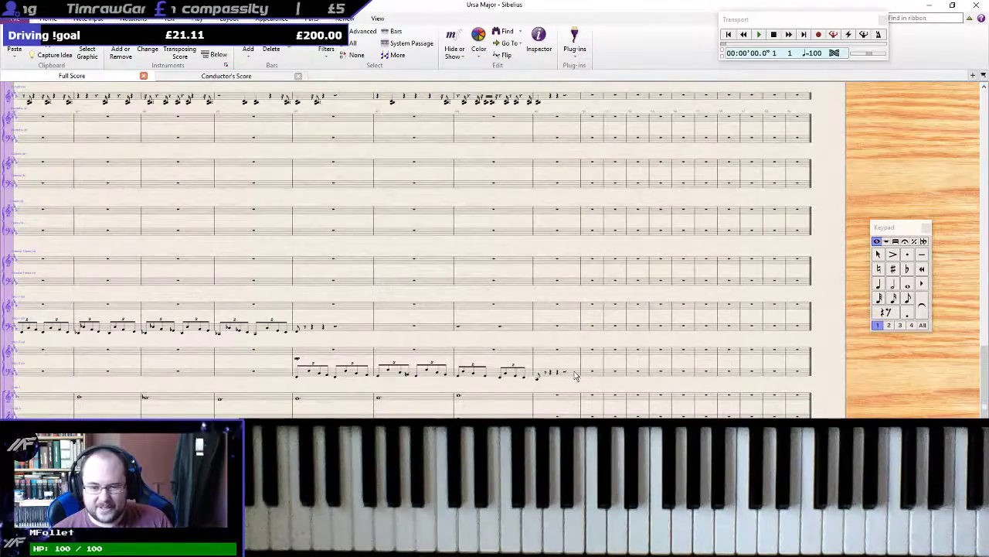
shift+click(575, 375)
key(Delete)
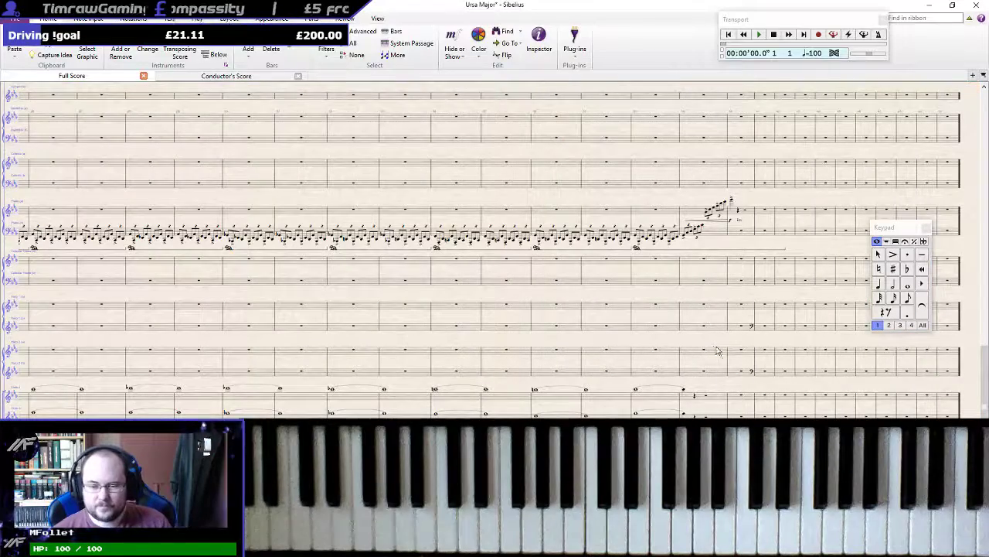
Examine the piano triplet passage and its closing upward run into bar 40
scroll(775, 274, up, 2)
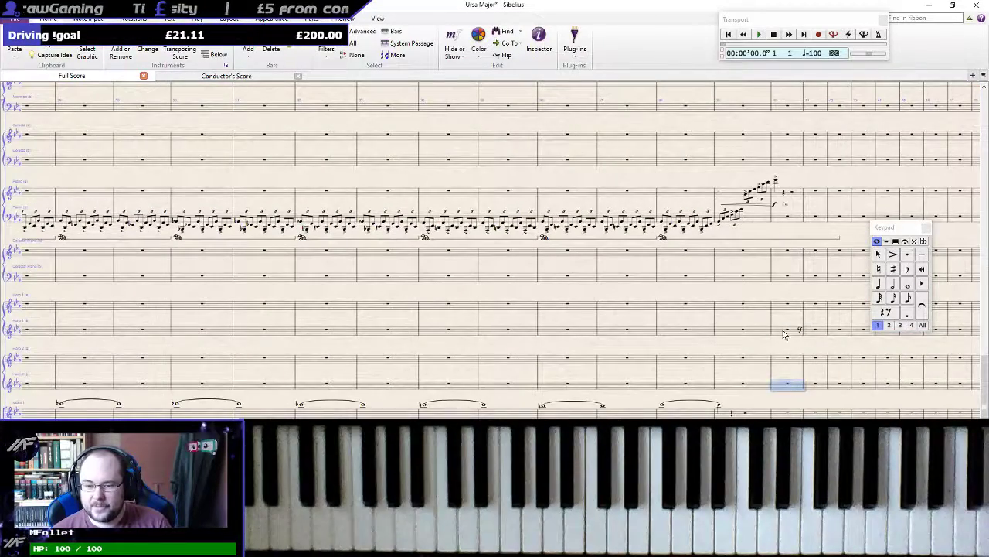
scroll(762, 289, up, 2)
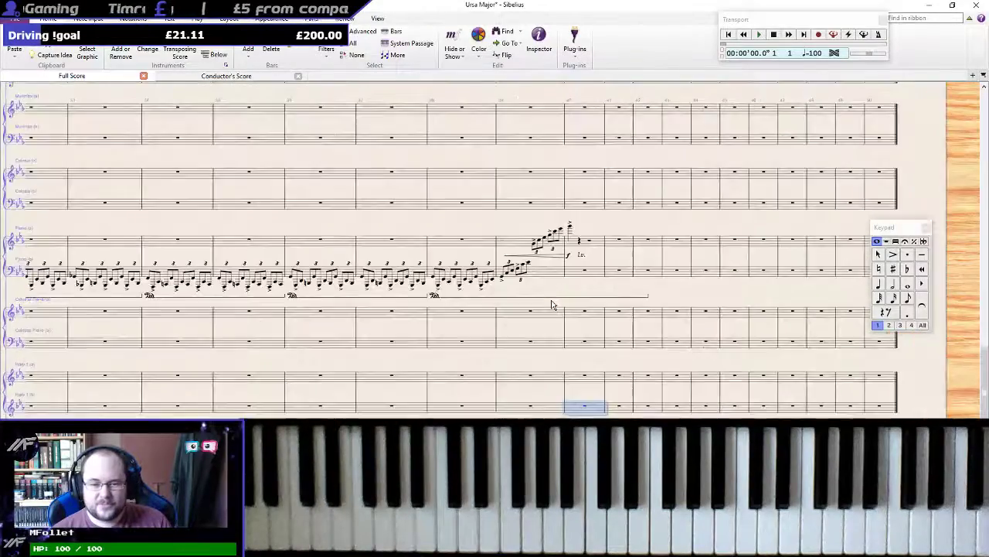
scroll(552, 303, up, 2)
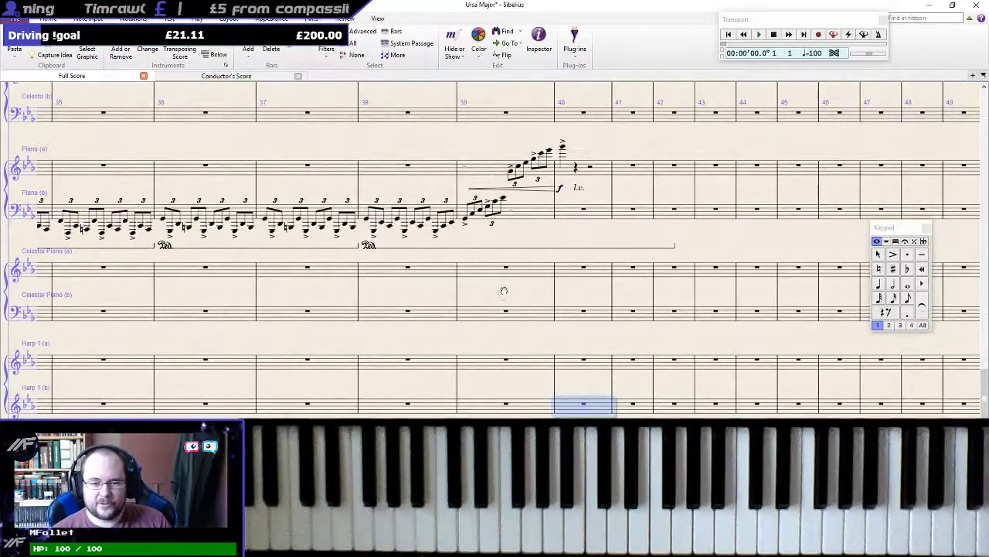
drag(504, 291, 780, 392)
drag(468, 437, 618, 384)
scroll(618, 384, down, 1)
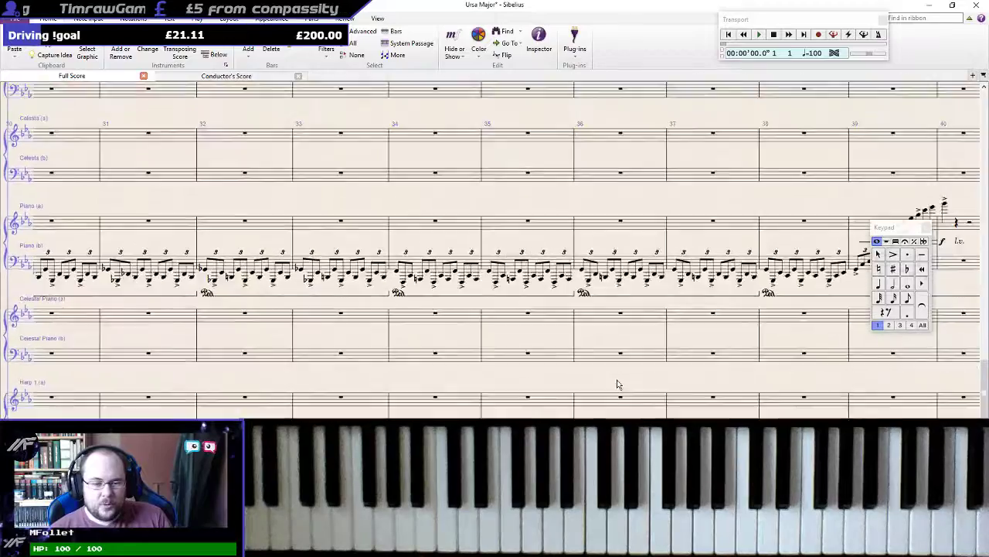
scroll(618, 384, down, 4)
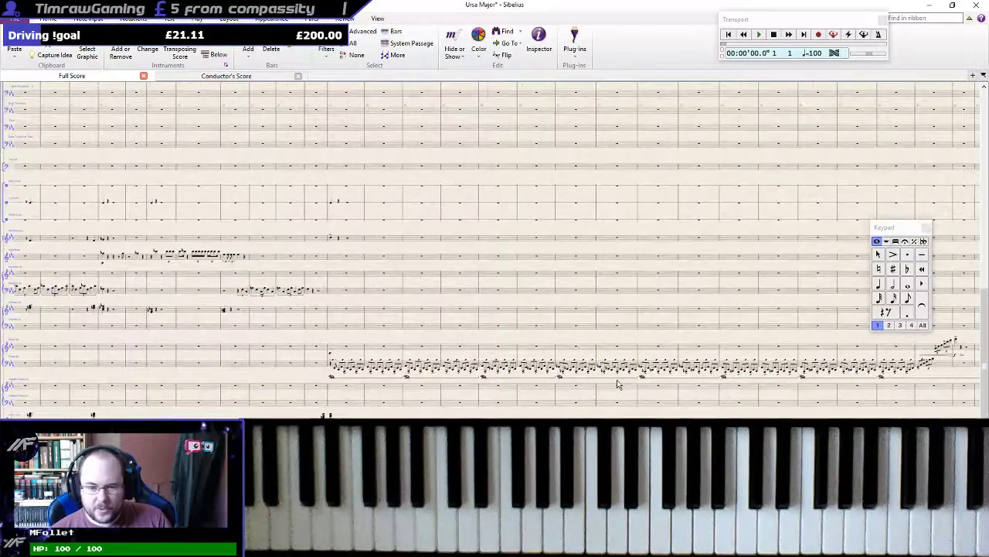
scroll(617, 384, down, 2)
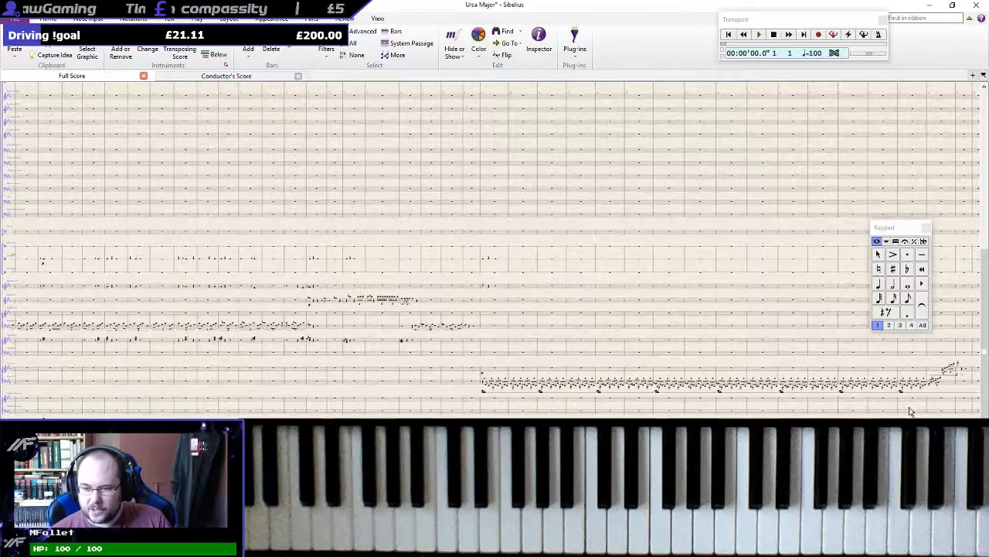
drag(913, 407, 472, 386)
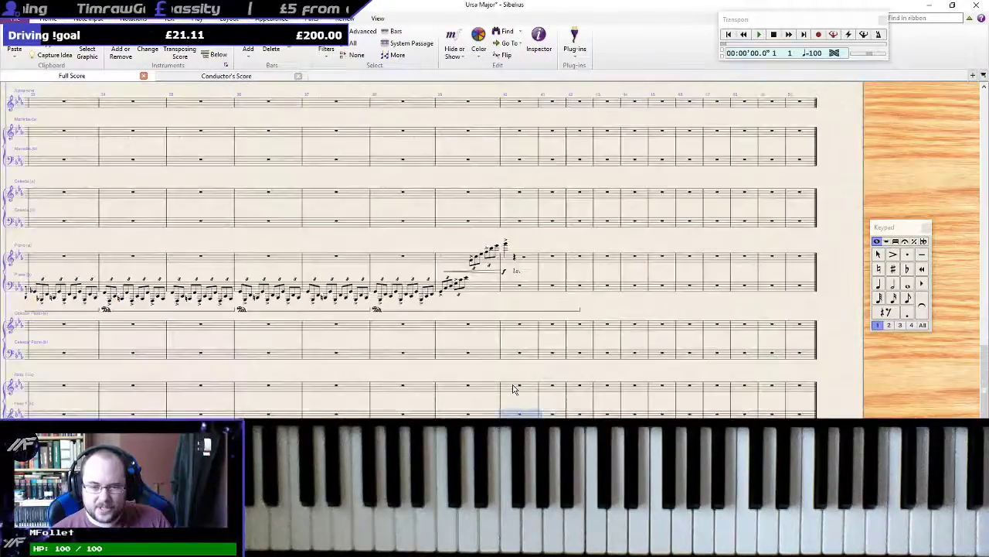
scroll(514, 390, up, 4)
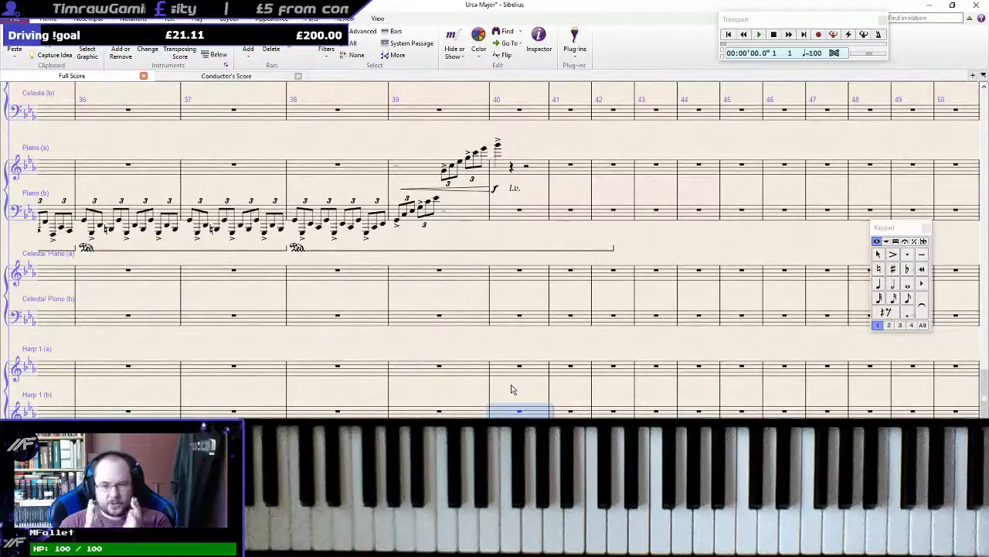
Check the percussion, composition sketch, keyboard and horn staves around bars 36 to 40
scroll(510, 388, down, 11)
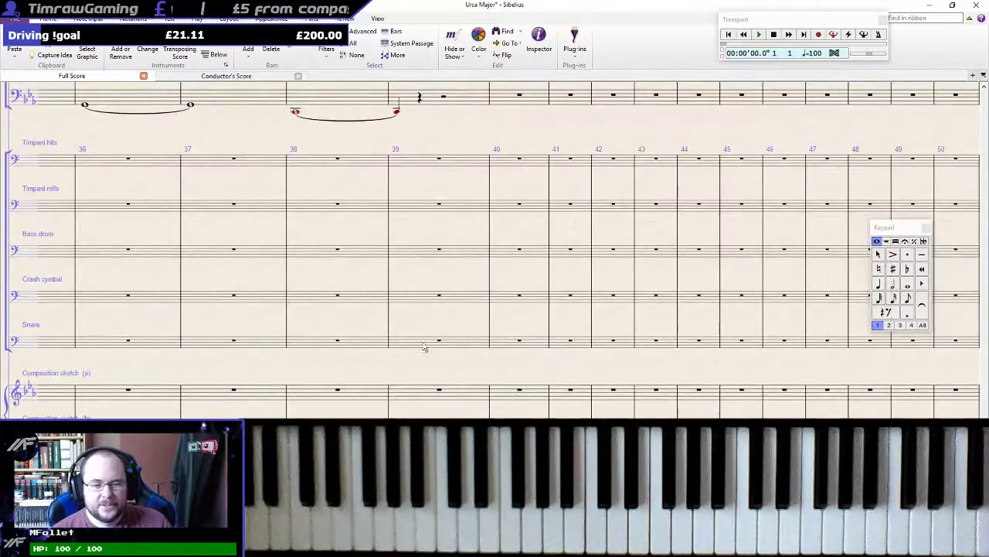
scroll(424, 347, up, 9)
scroll(509, 351, up, 10)
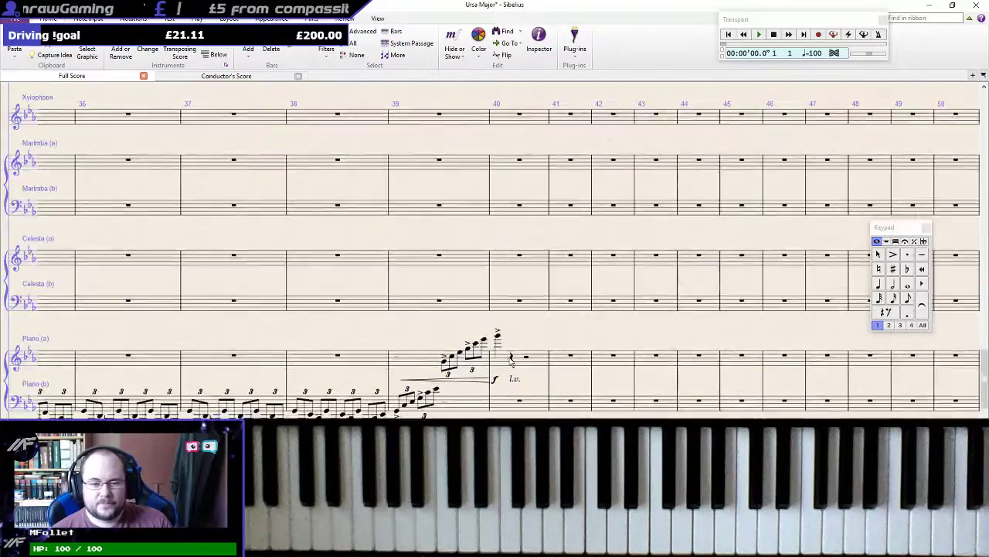
scroll(511, 370, up, 6)
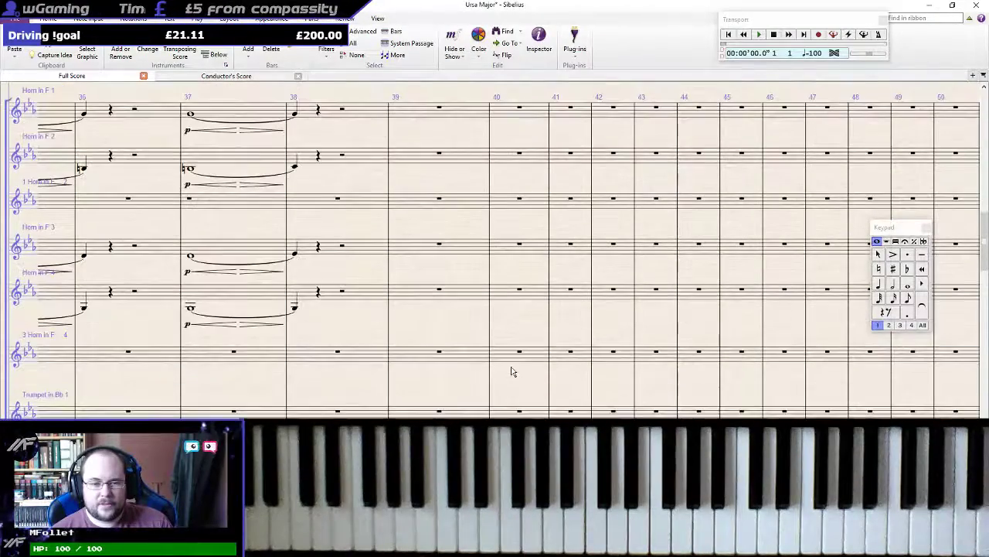
scroll(518, 376, down, 6)
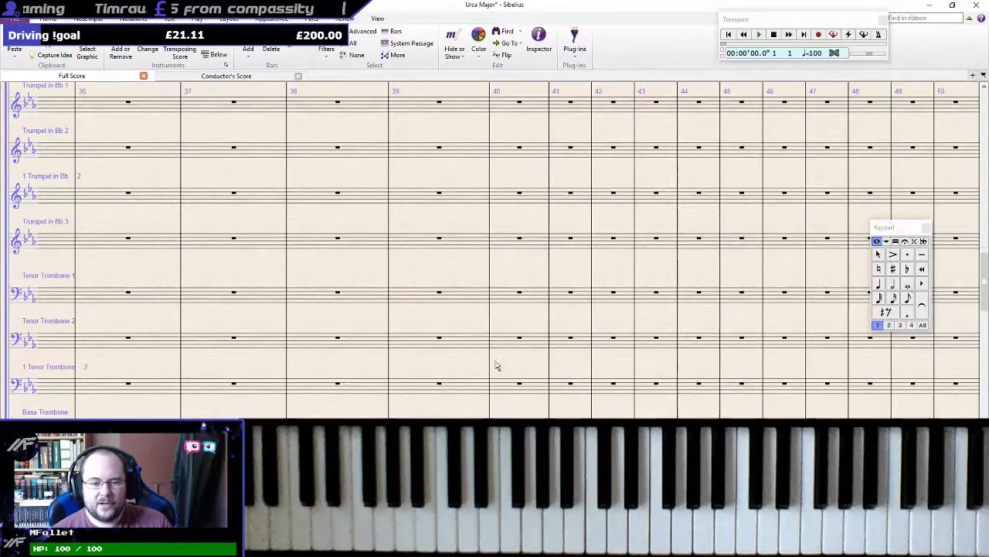
Return through the horn and woodwind staves to the score's opening bars
drag(340, 274, 765, 373)
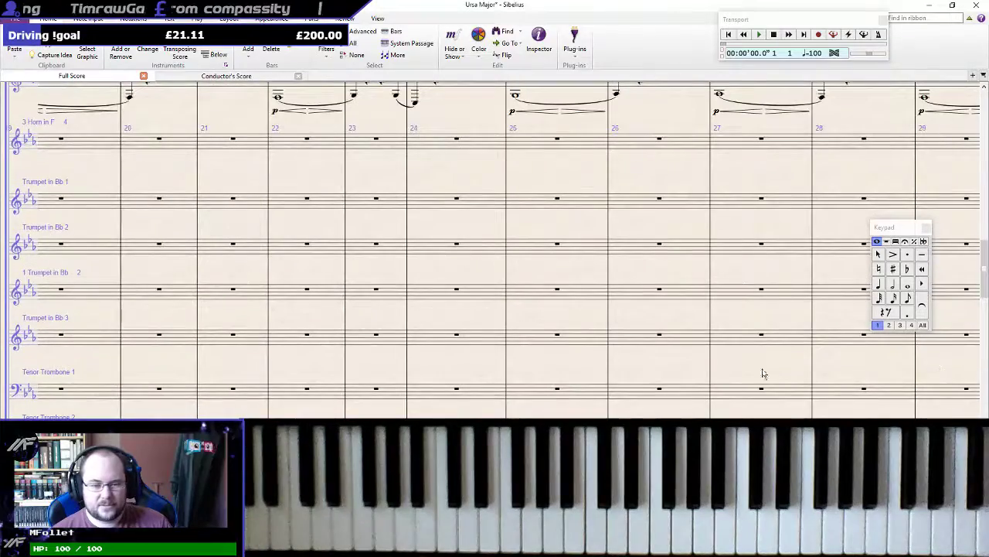
drag(348, 313, 796, 402)
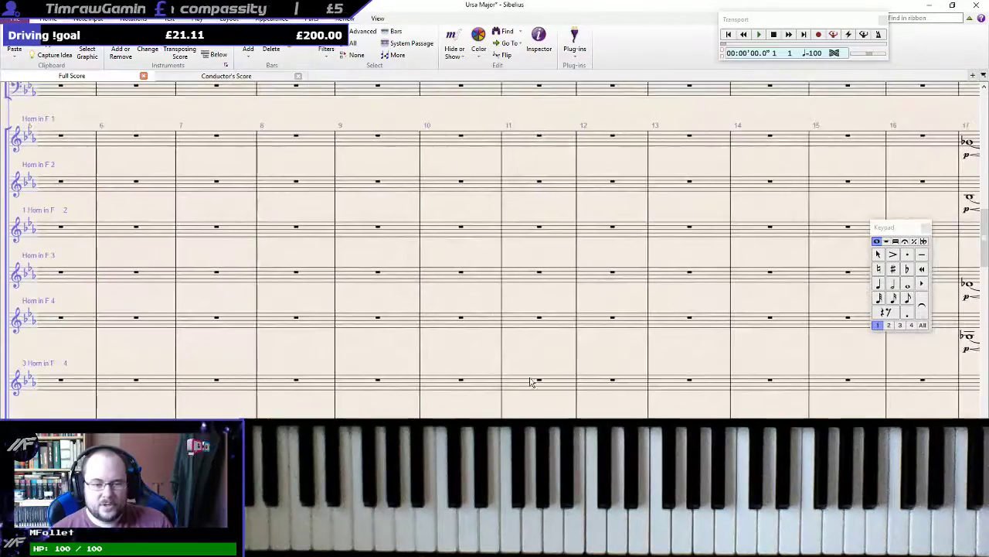
scroll(514, 376, up, 6)
scroll(512, 378, up, 5)
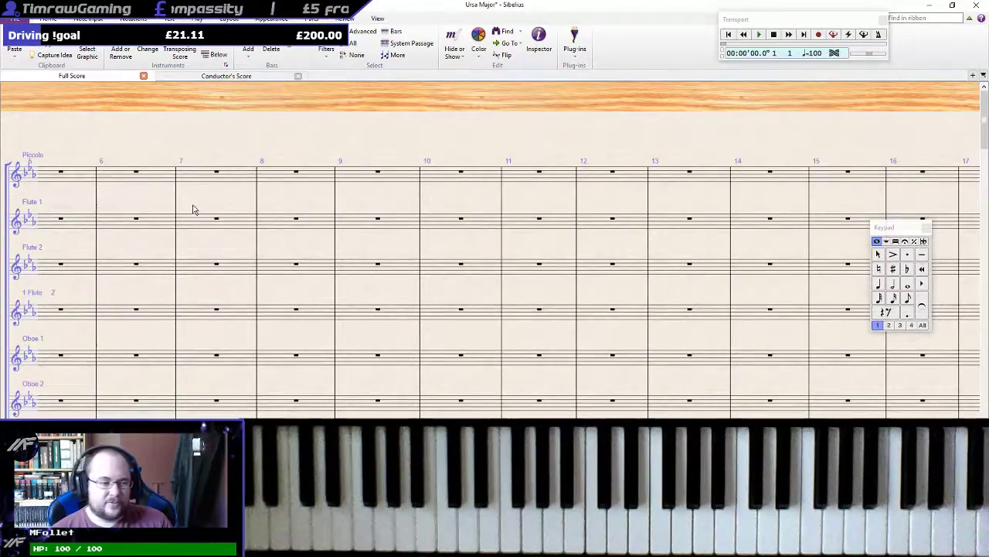
drag(229, 135, 628, 90)
Review the music from the opening through the percussion, xylophone, marimba and piano parts up to bar 40
scroll(735, 355, down, 10)
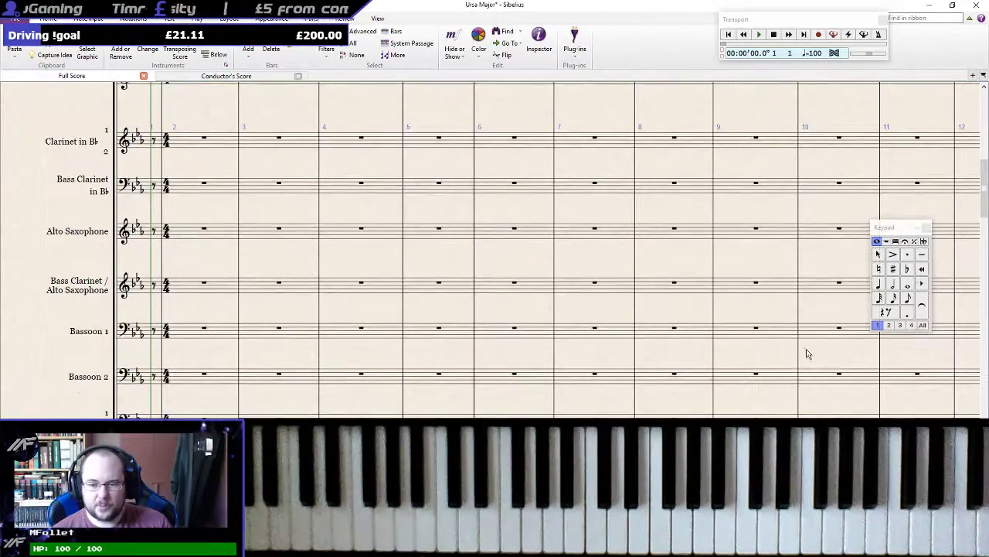
scroll(722, 316, down, 10)
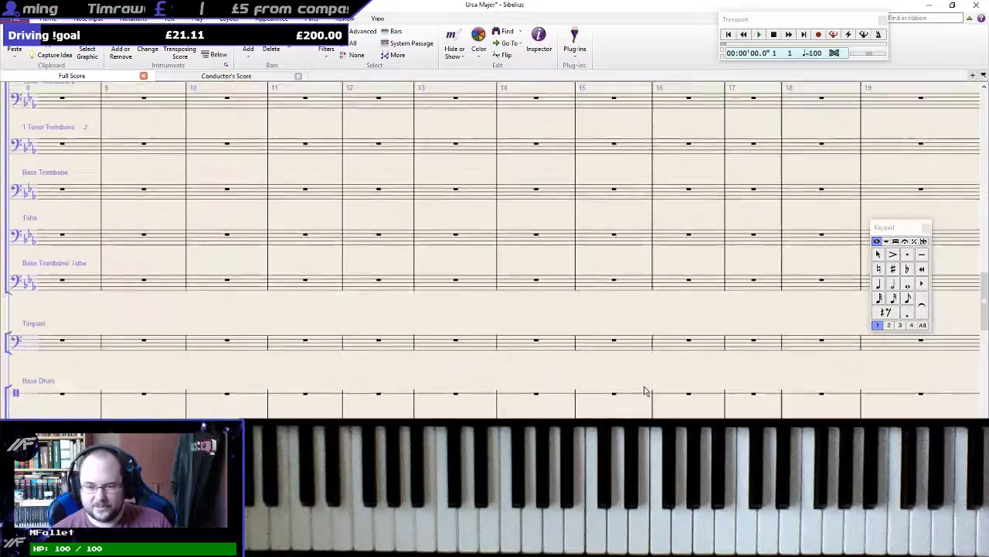
scroll(646, 391, down, 3)
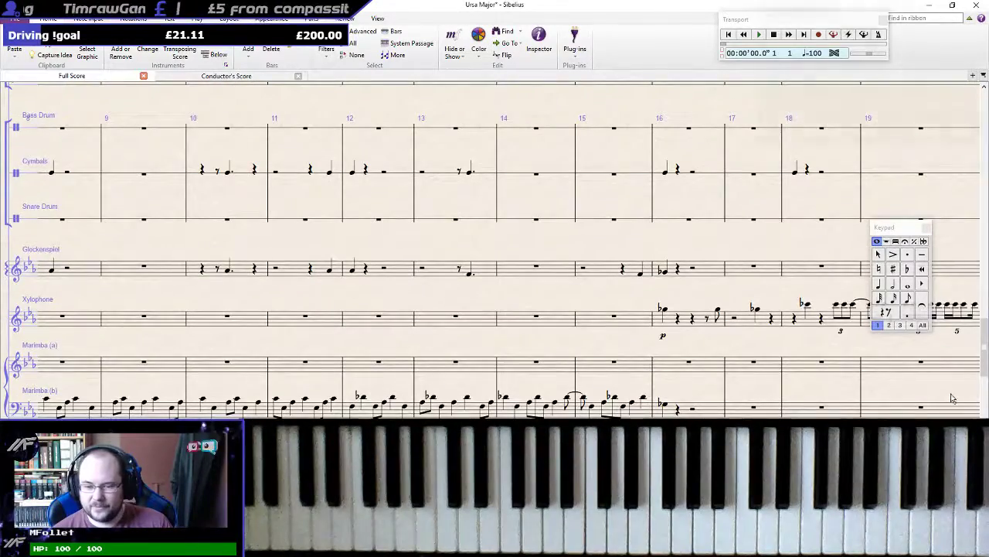
drag(953, 399, 388, 301)
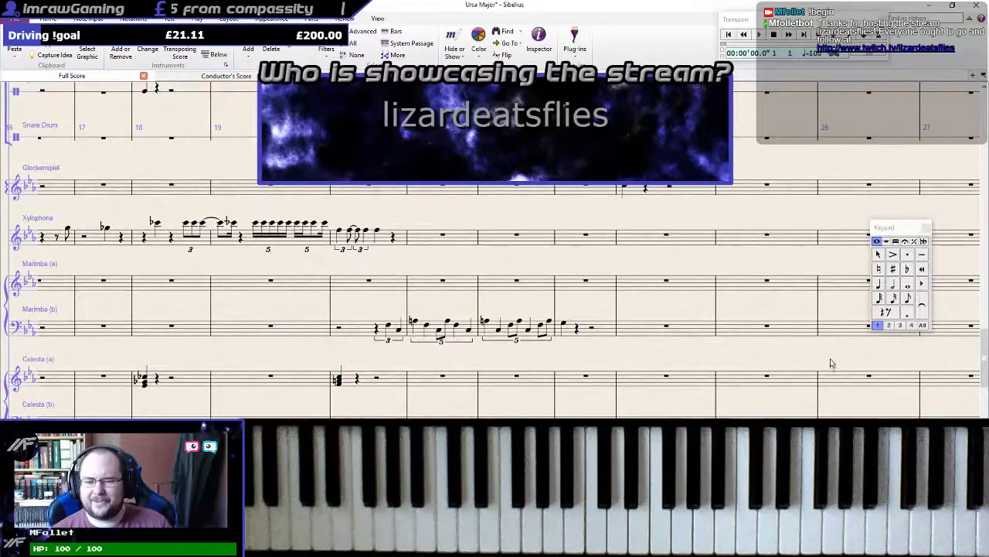
drag(831, 363, 158, 143)
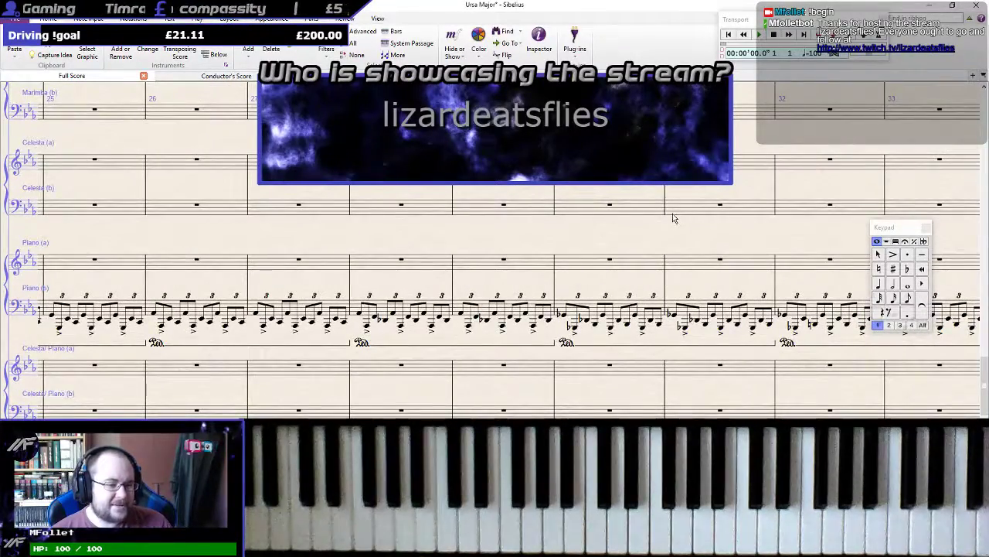
drag(828, 236, 364, 229)
drag(804, 248, 179, 239)
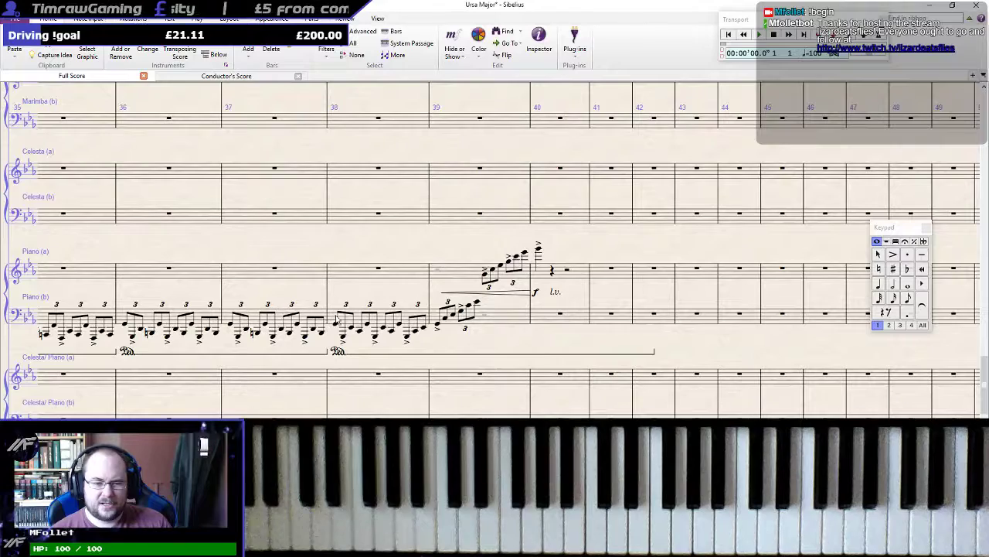
Play back the end of the piano passage from bar 38 into bar 40, and stop it there
key(p)
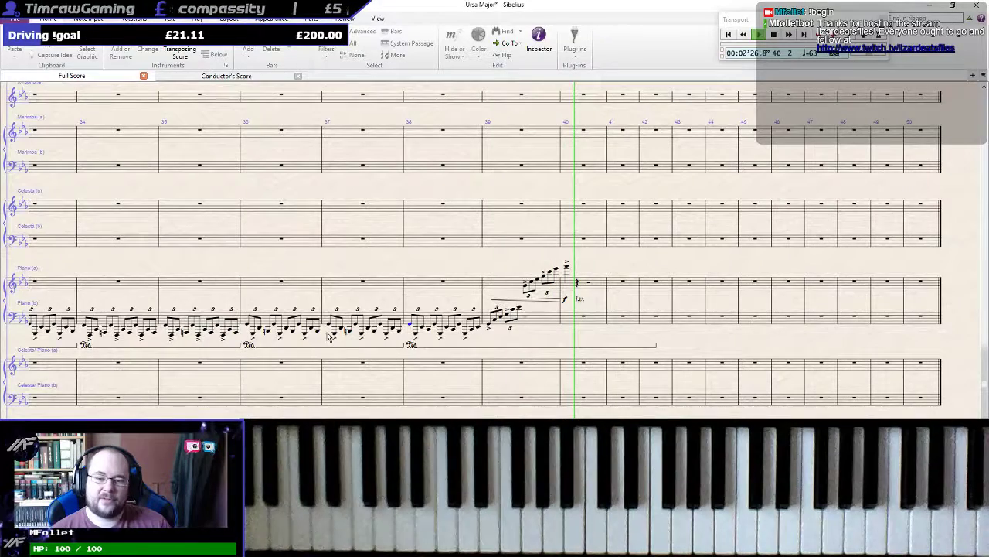
key(space)
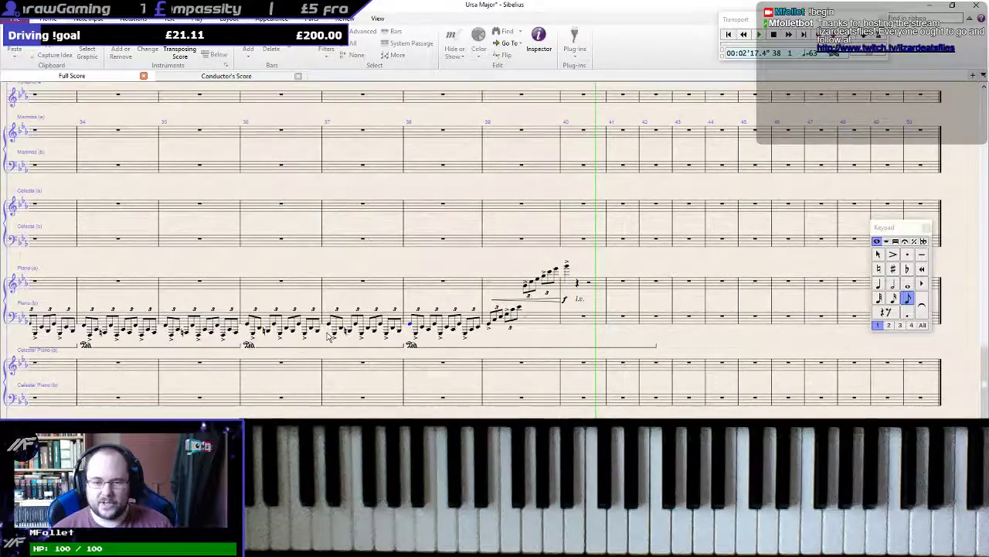
Append empty bars to extend the score past bar 60, and return to the piano ending at bars 38 to 40
key(ctrl+equal)
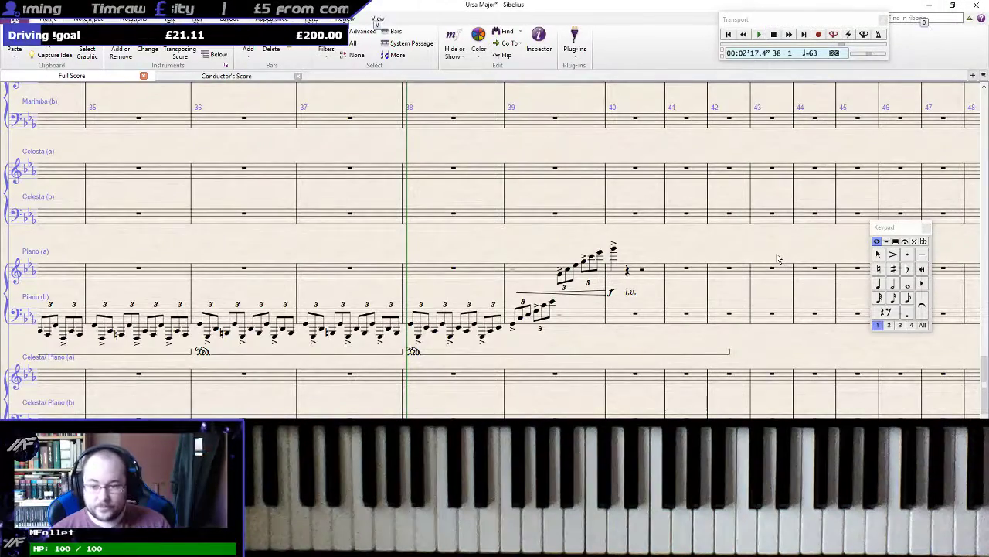
drag(789, 252, 277, 237)
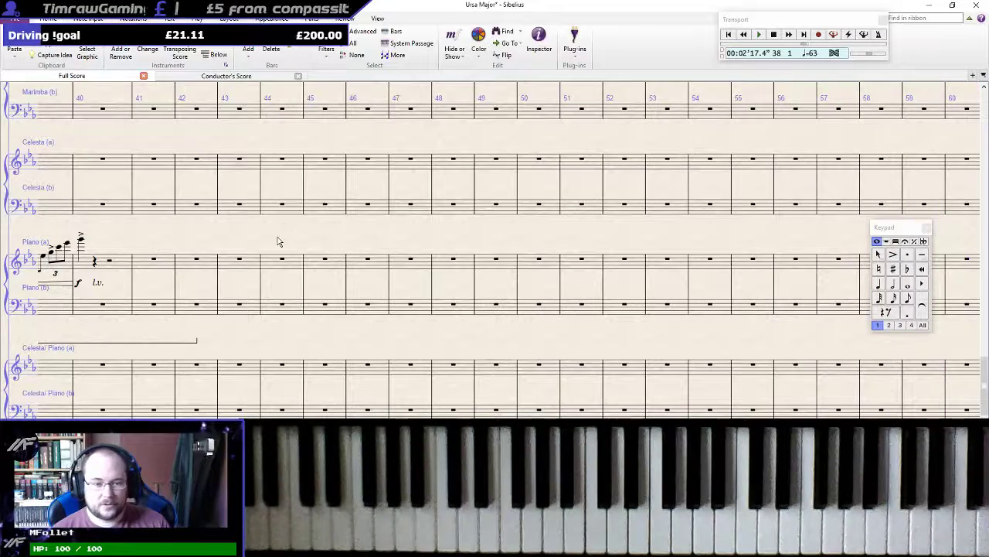
drag(275, 242, 654, 267)
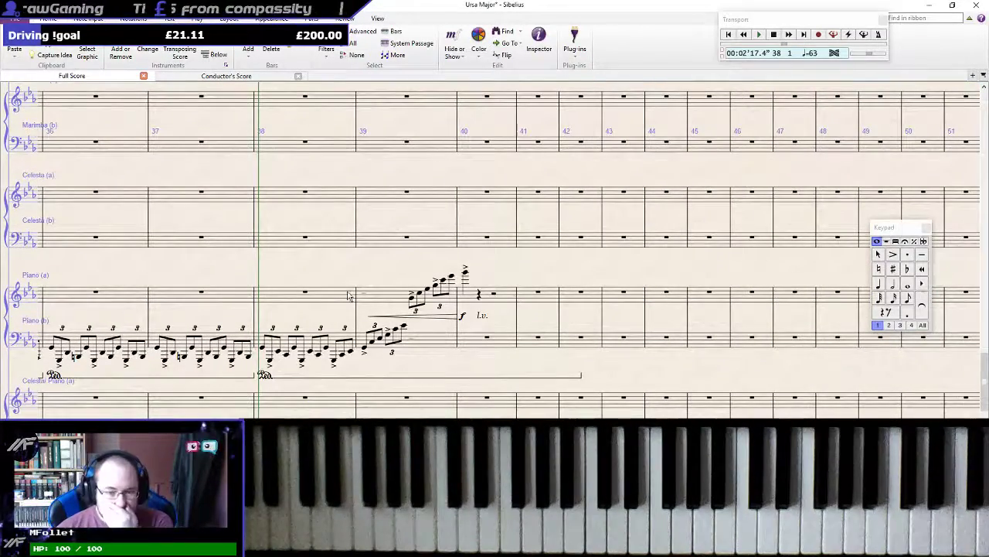
Check the string, trumpet, horn and bassoon staves around bars 35 to 40
drag(348, 294, 443, 144)
scroll(451, 237, down, 3)
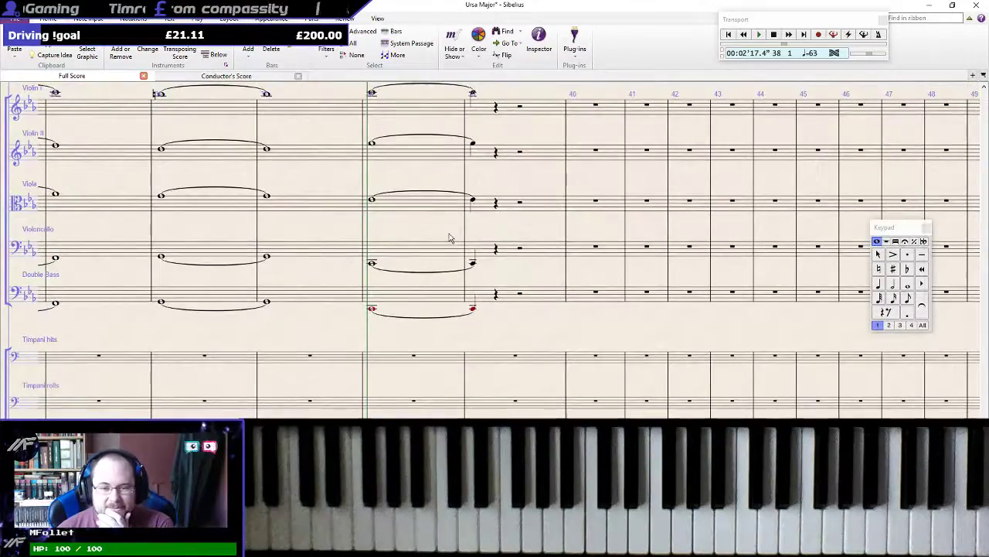
scroll(456, 247, up, 6)
scroll(462, 259, up, 5)
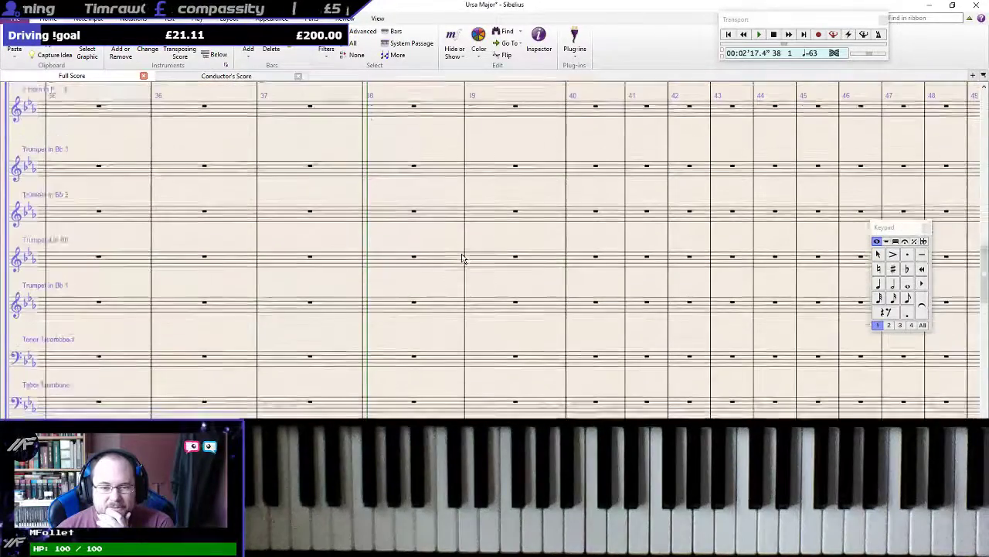
scroll(463, 259, up, 4)
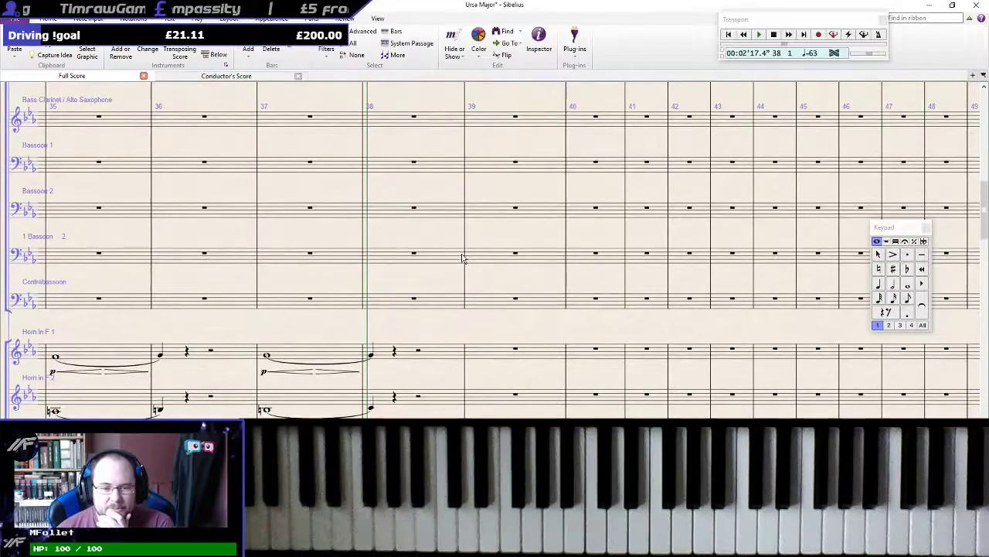
Play back the piano passage from its first note in bar 38, stopping once the rising run in bar 39 has played
drag(334, 326, 626, 237)
scroll(626, 237, down, 5)
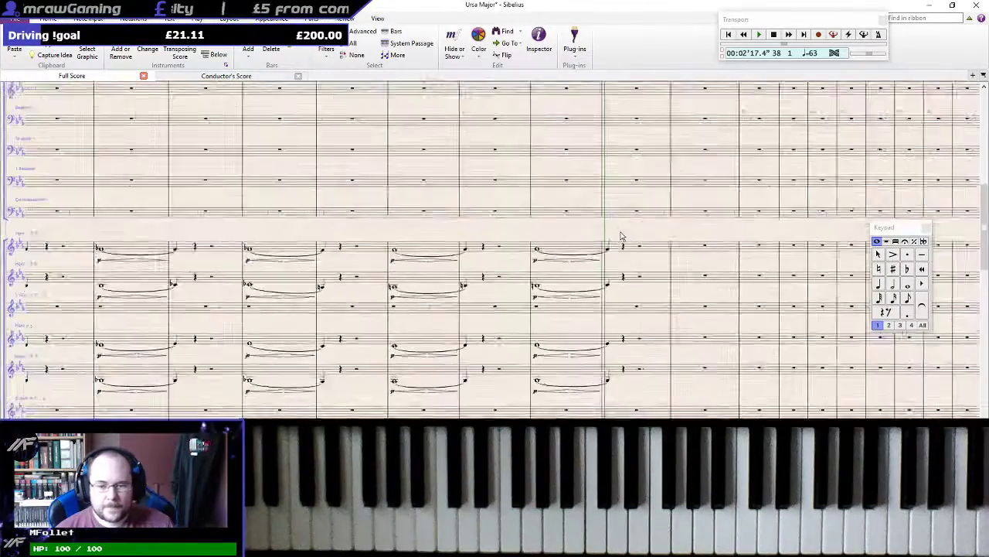
scroll(630, 277, up, 4)
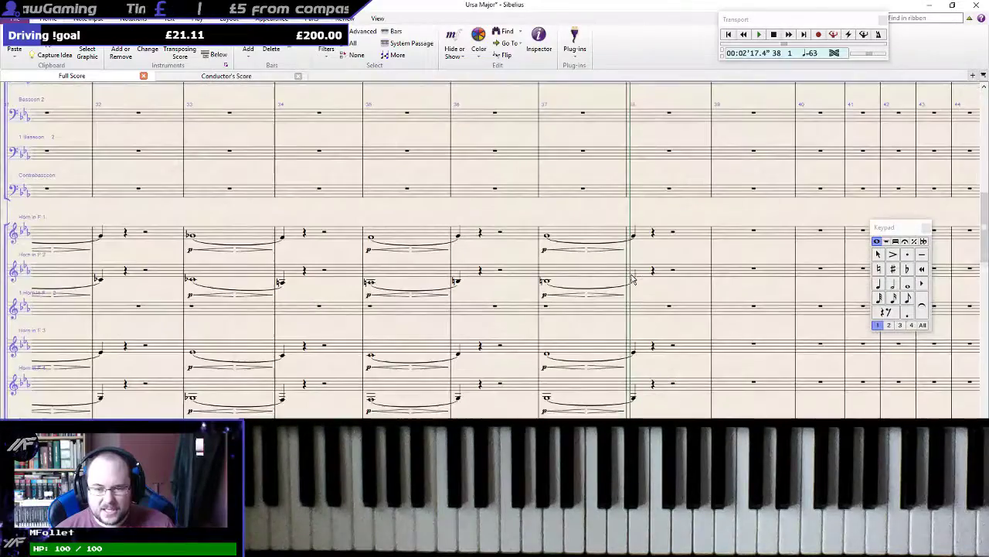
scroll(684, 291, down, 4)
scroll(688, 293, down, 4)
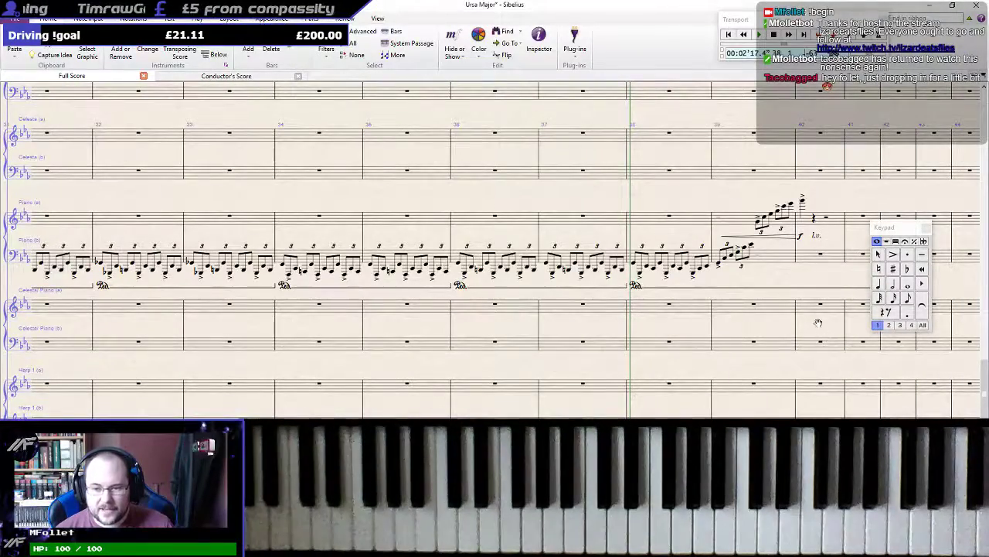
drag(817, 323, 452, 378)
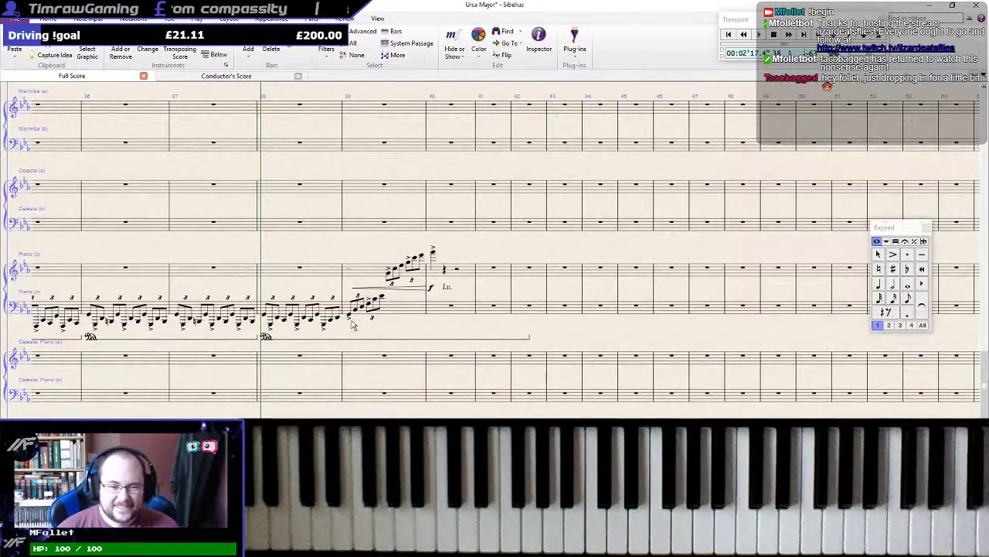
click(266, 311)
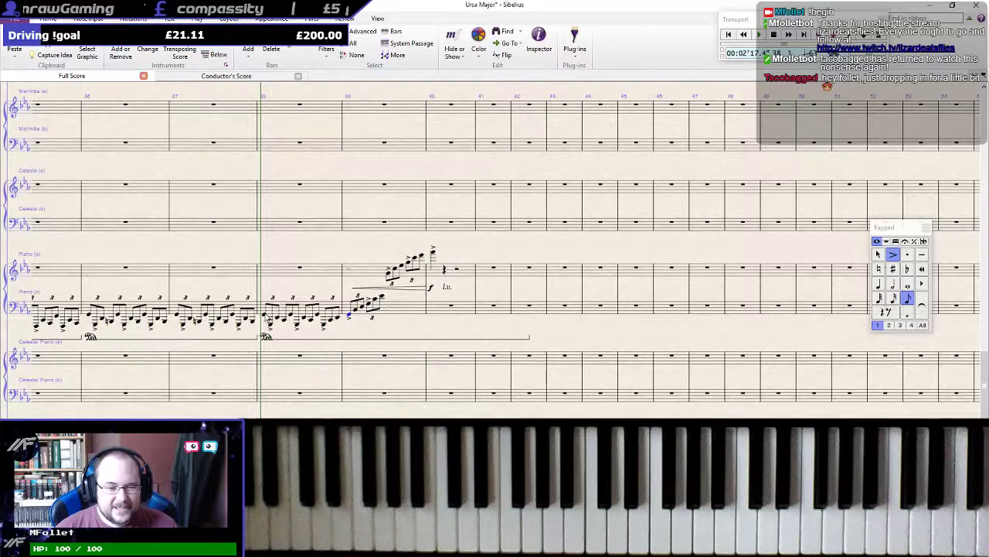
key(space)
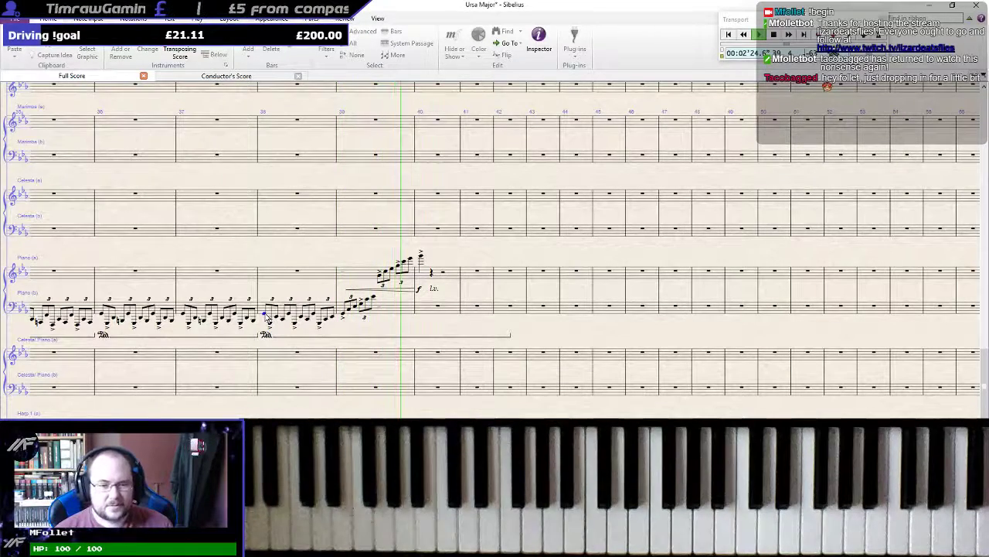
key(space)
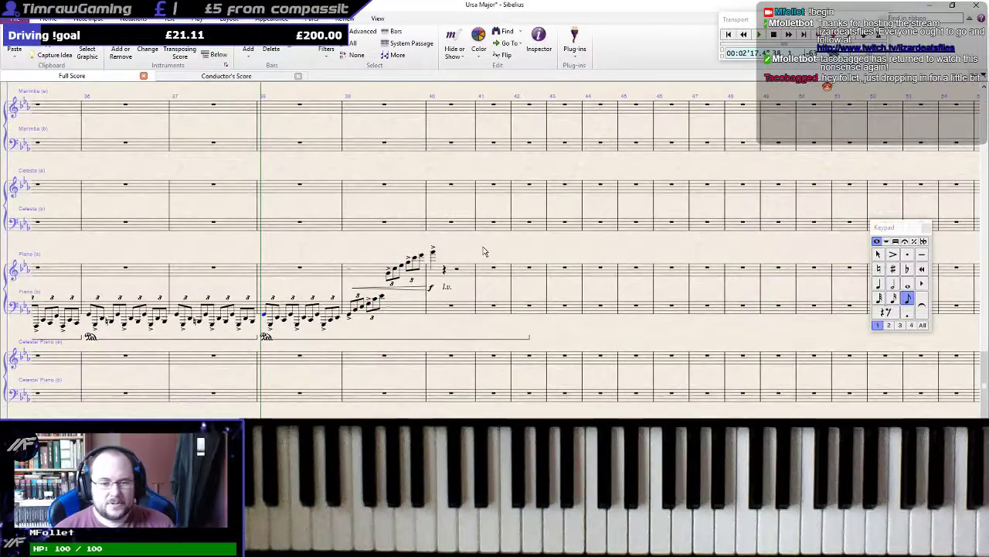
Play back the score from the piano's final high note in bar 40 through the empty bars to bar 42
scroll(468, 314, up, 2)
click(421, 322)
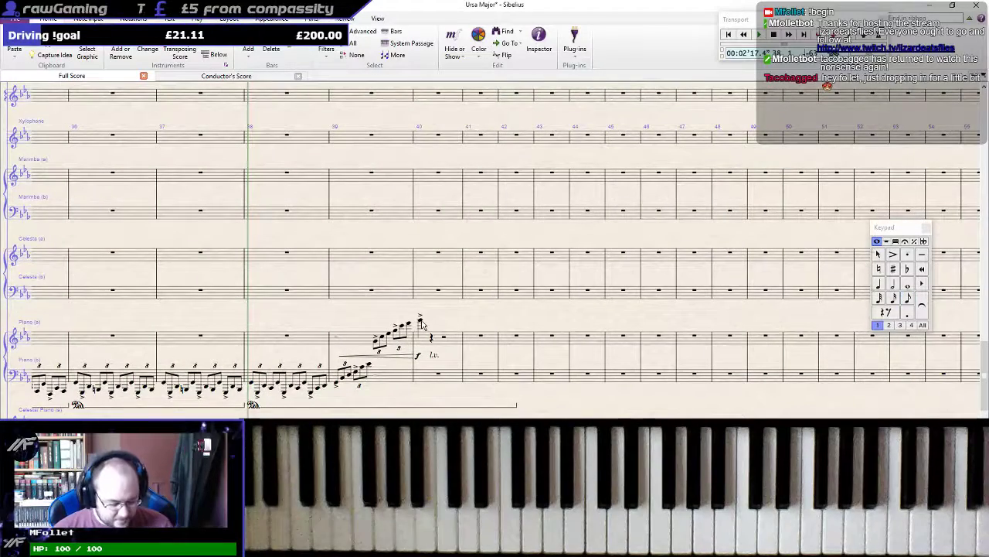
key(space)
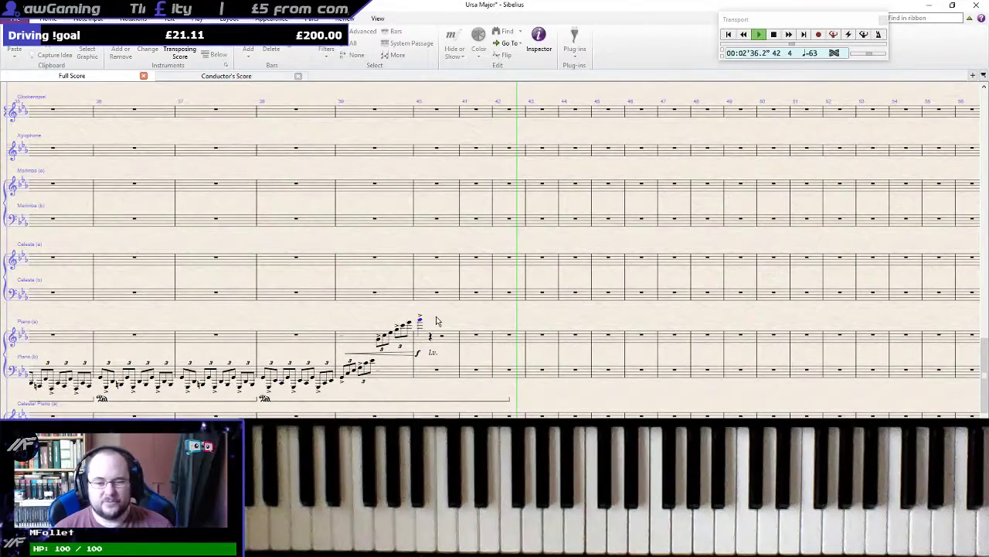
key(space)
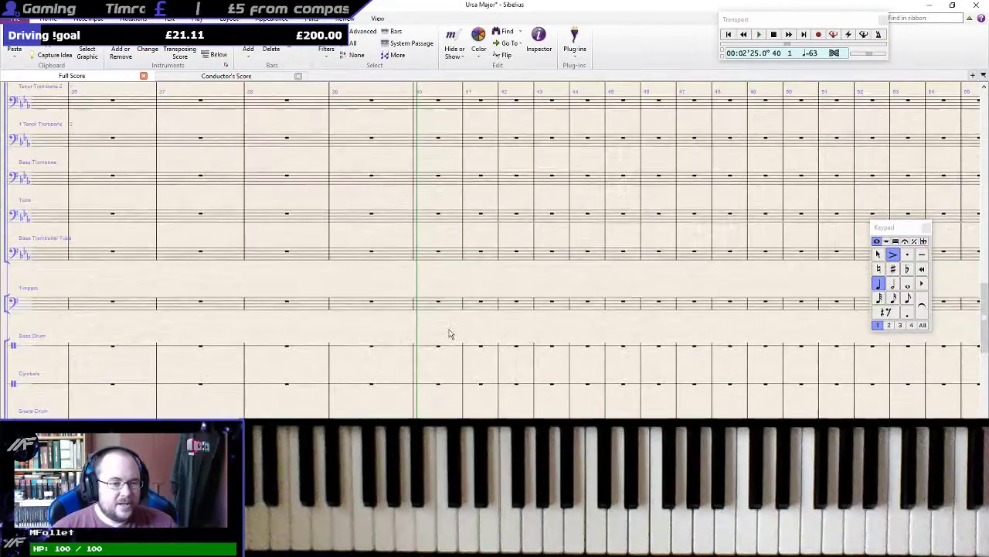
Enter a Trumpet in Bb 1 melody from bar 40: half rest and two quarter notes, followed by a dotted quarter and an eighth in bar 41
scroll(451, 334, up, 3)
scroll(451, 334, up, 1)
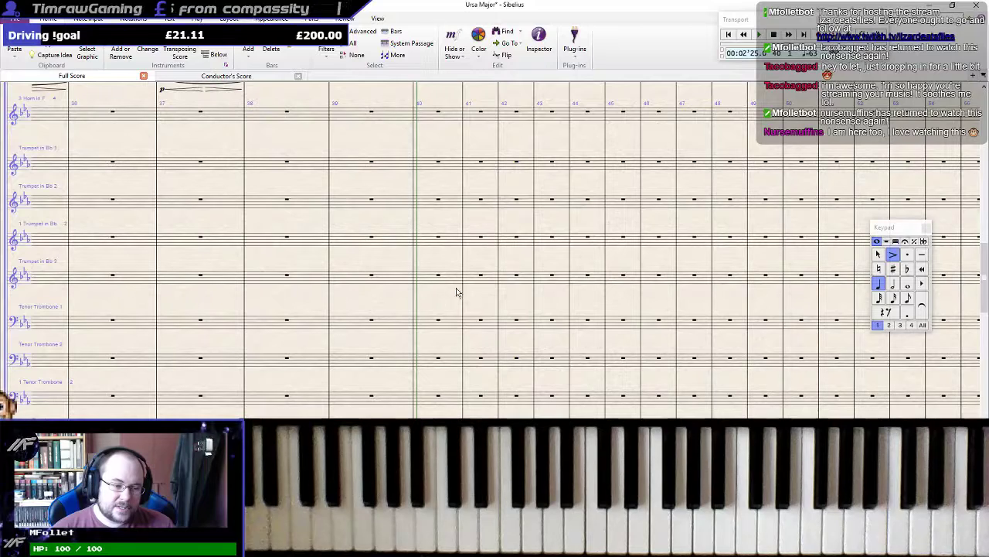
key(Escape)
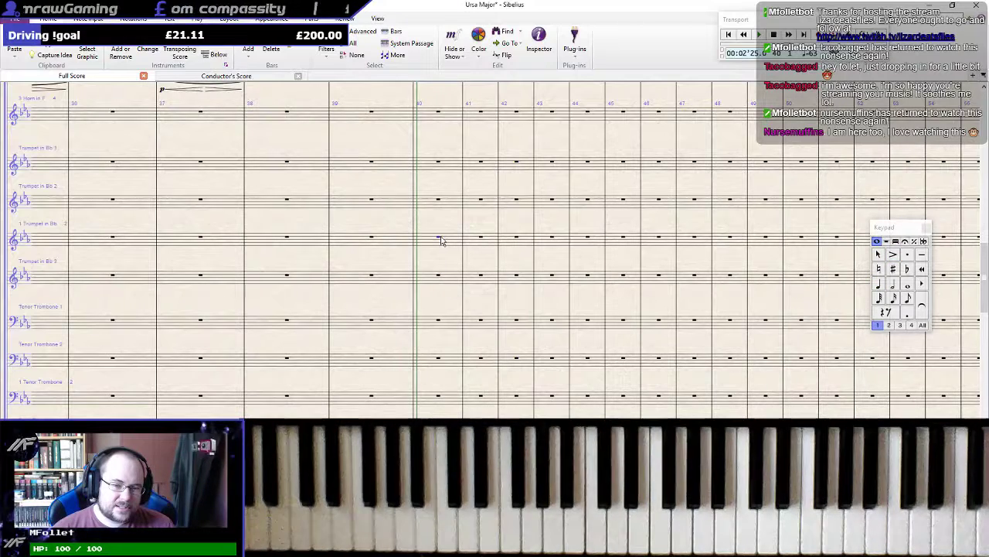
scroll(442, 257, up, 1)
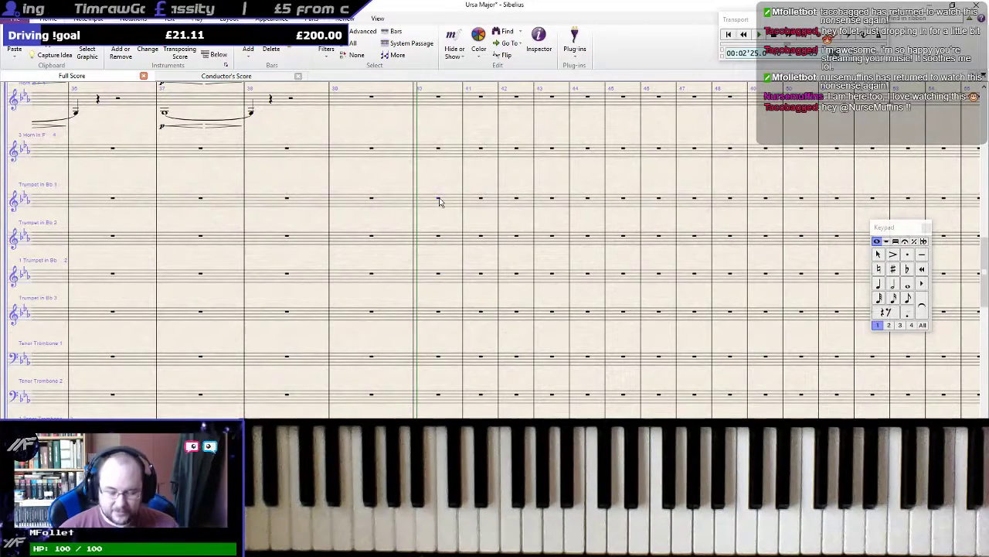
scroll(452, 224, down, 8)
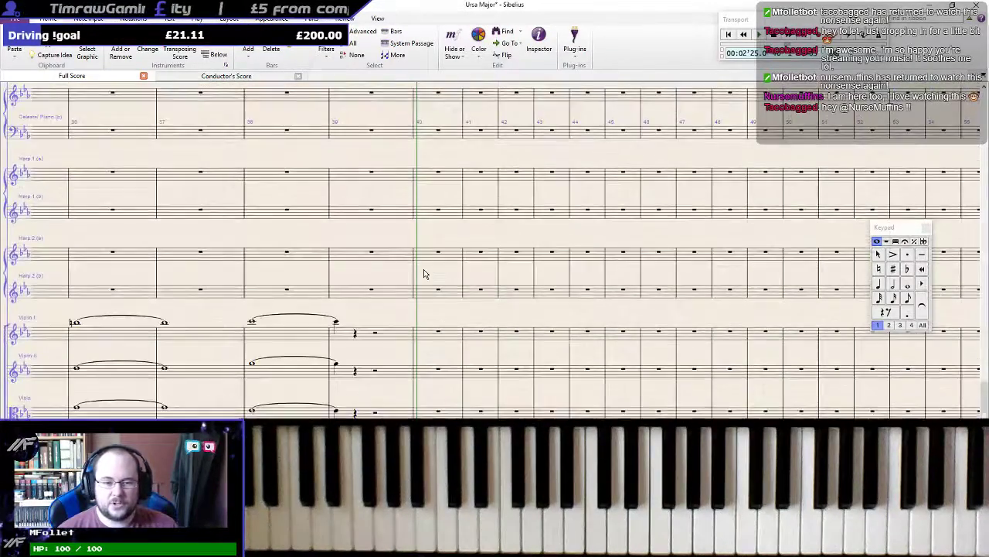
scroll(429, 275, up, 8)
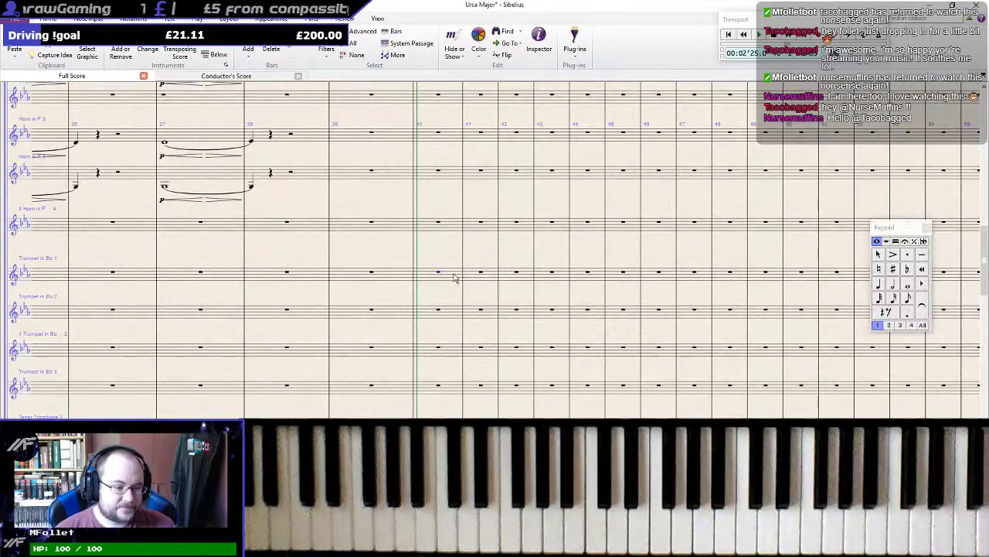
scroll(455, 278, up, 1)
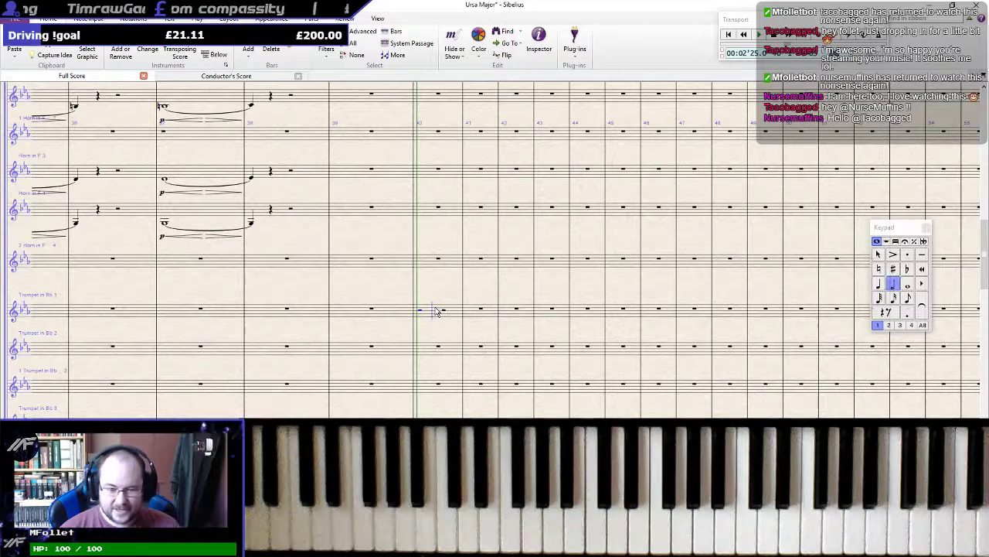
key(4)
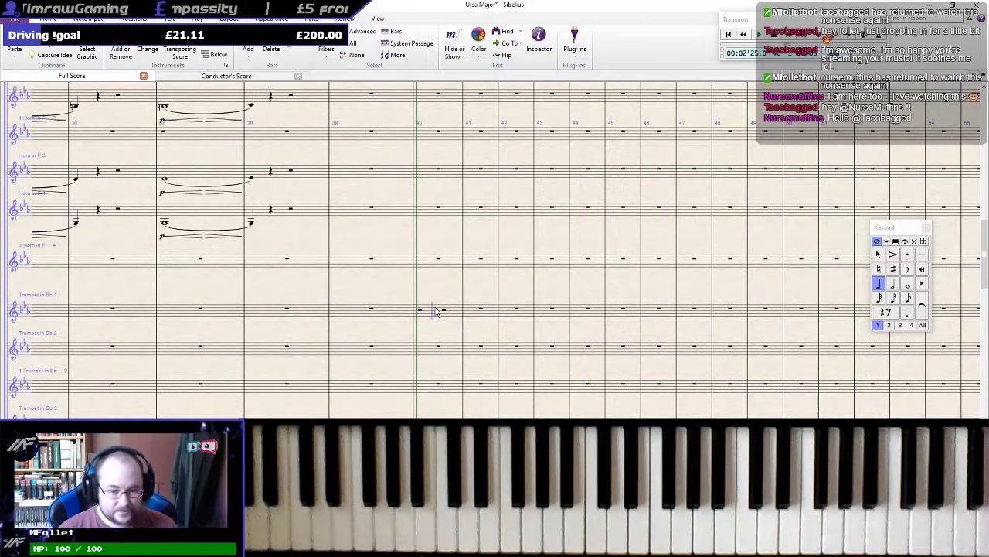
click(436, 310)
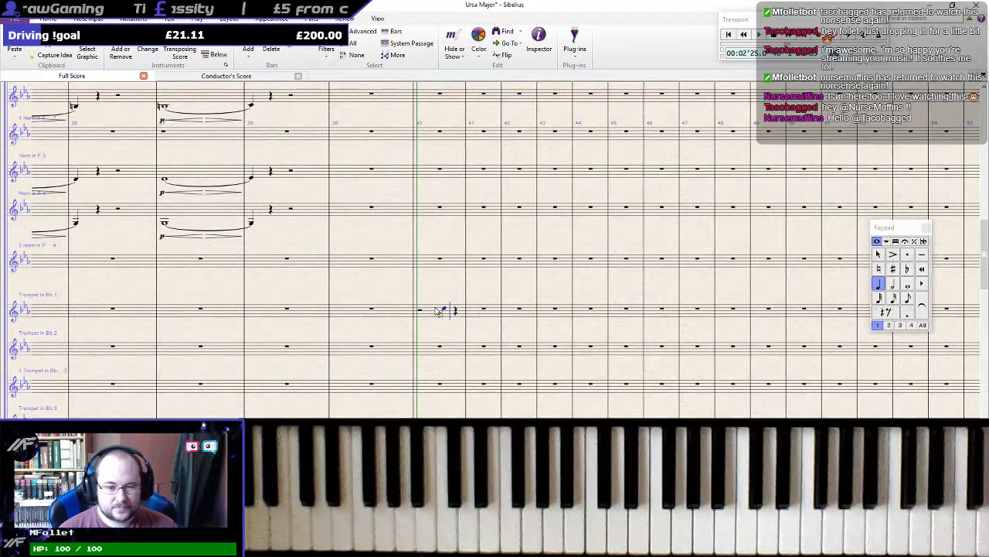
key(r)
key(e)
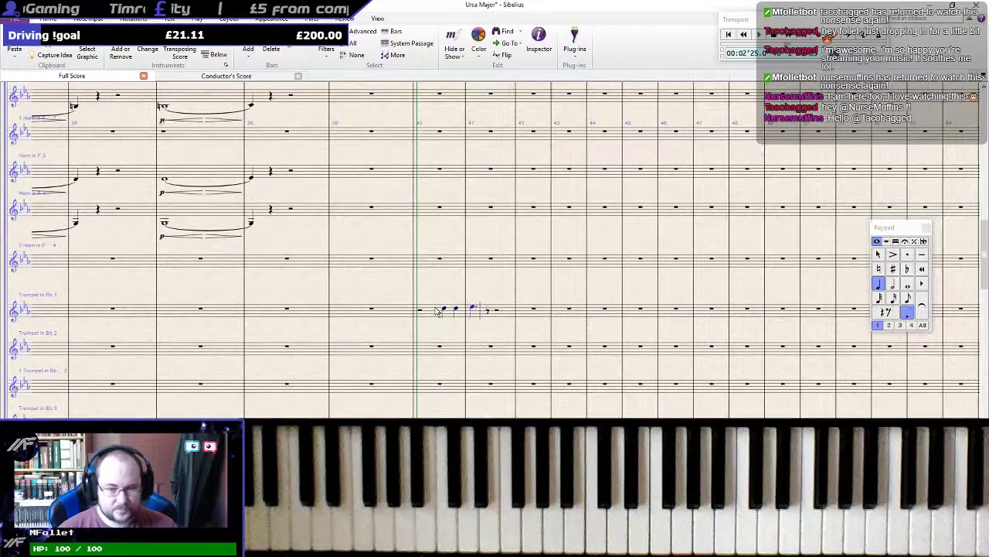
key(3)
key(c)
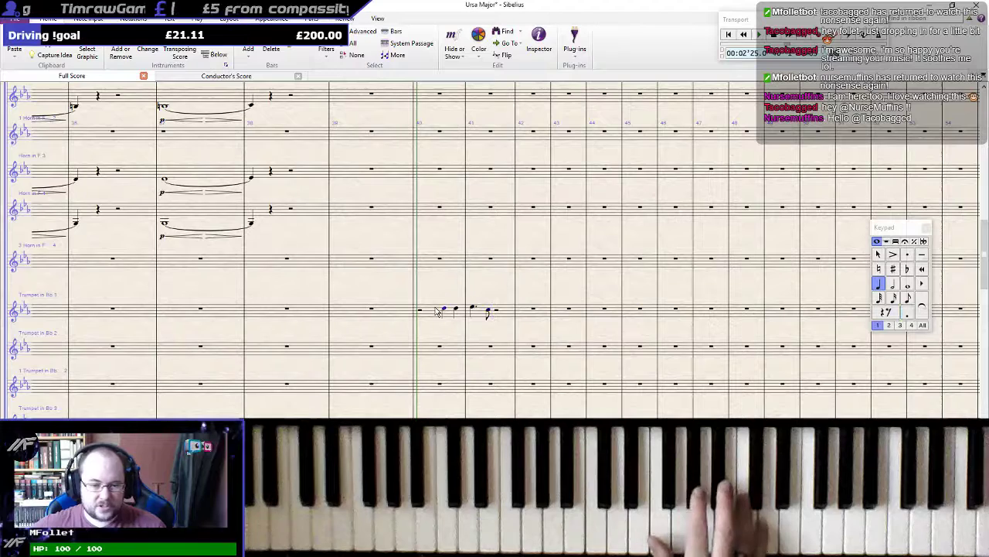
click(442, 310)
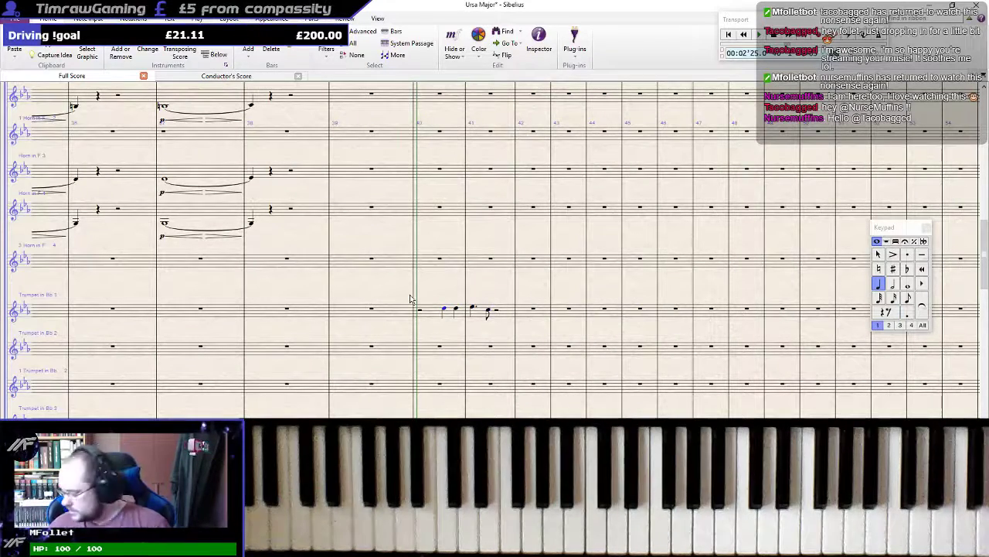
click(503, 312)
click(495, 284)
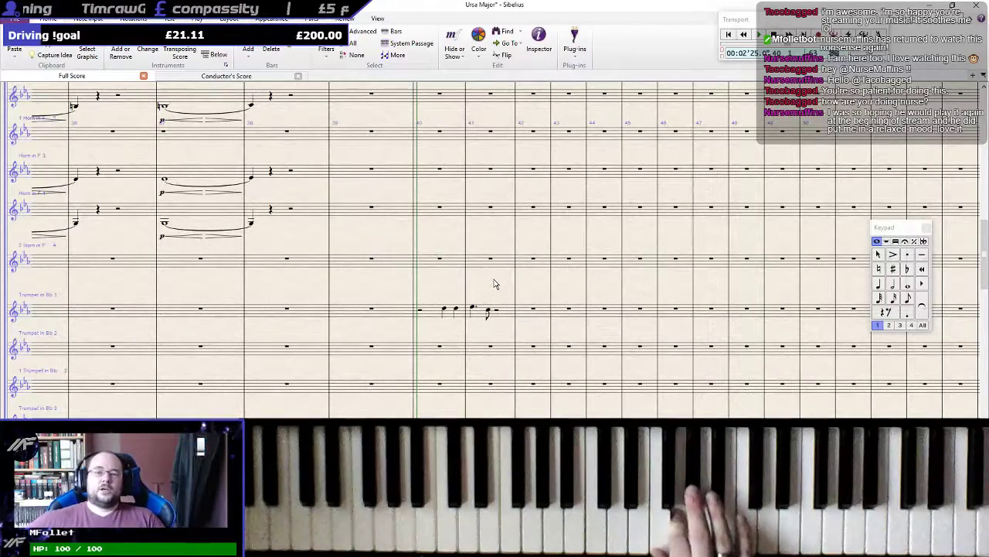
Check the mixer channels at the end of the instrument list, including those following the strings and percussion
scroll(504, 302, down, 10)
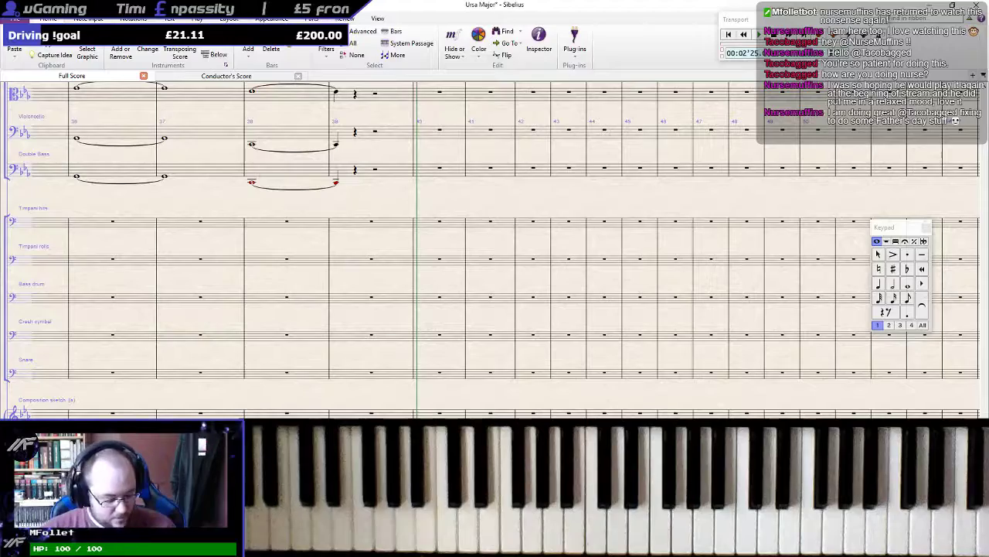
key(m)
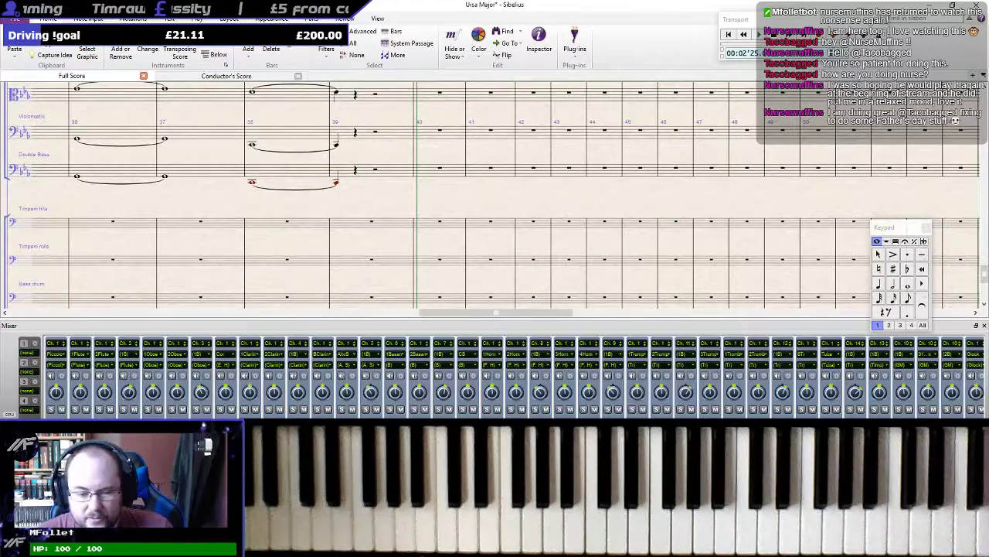
scroll(495, 377, right, 10)
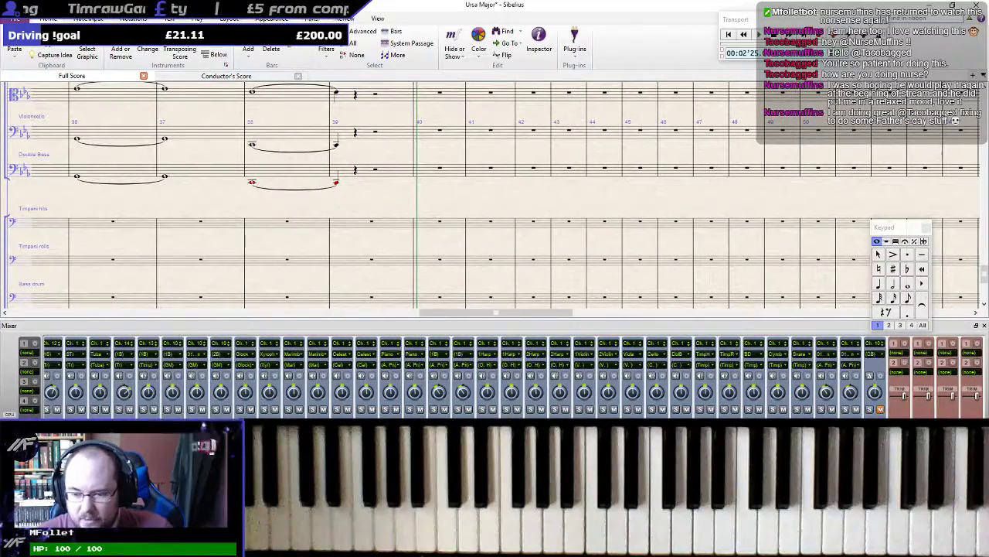
key(m)
Switch to the audio workstation and unmute the Piano Original track
key(alt+Tab)
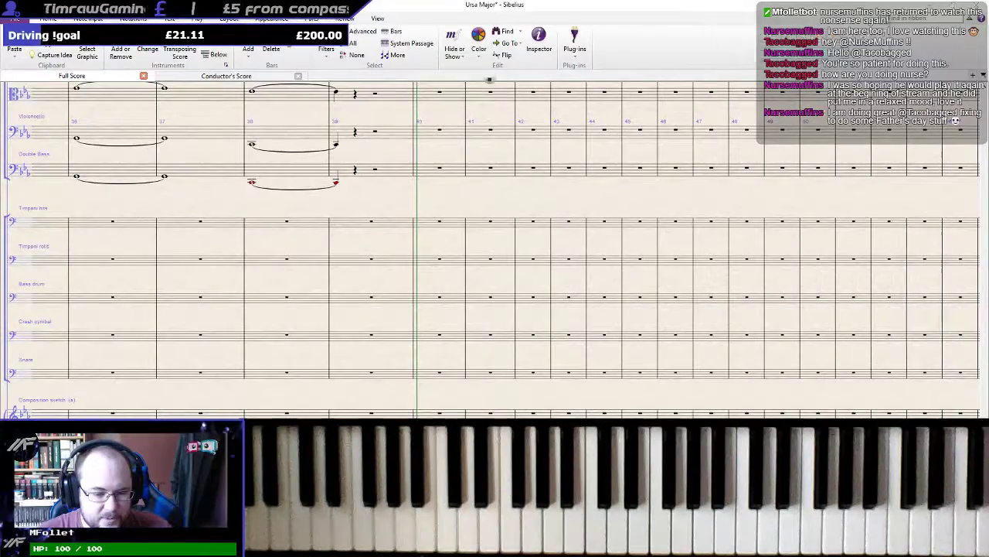
scroll(191, 240, down, 9)
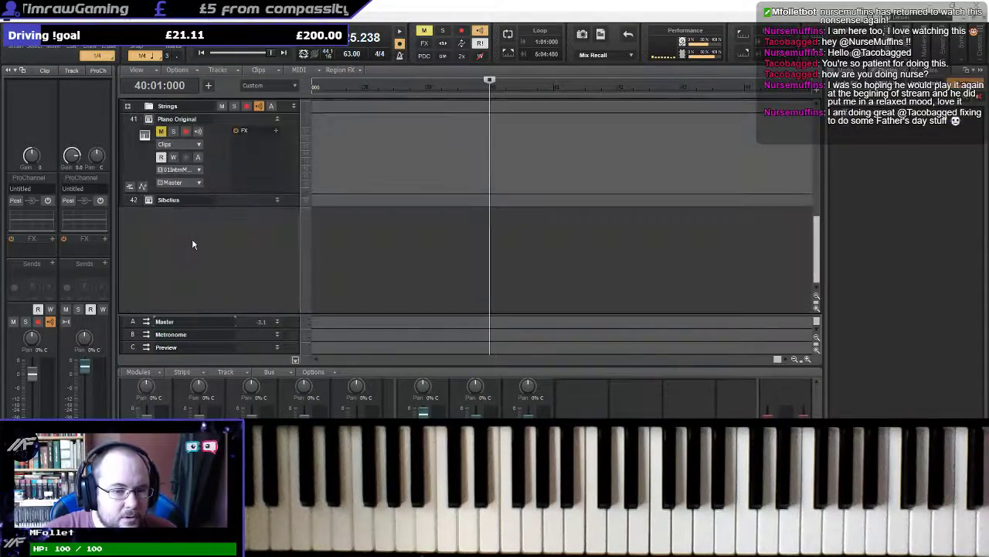
scroll(194, 244, up, 2)
scroll(193, 244, up, 2)
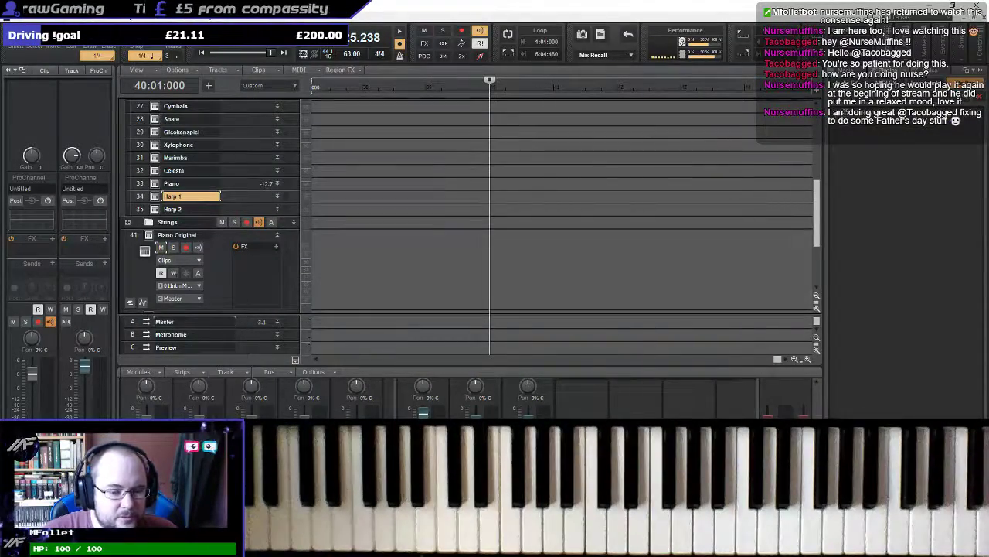
Back in Sibelius, enter three quarter notes at the start of bar 40 in Composition sketch (a) and solo both sketch channels in the mixer
key(alt+Tab)
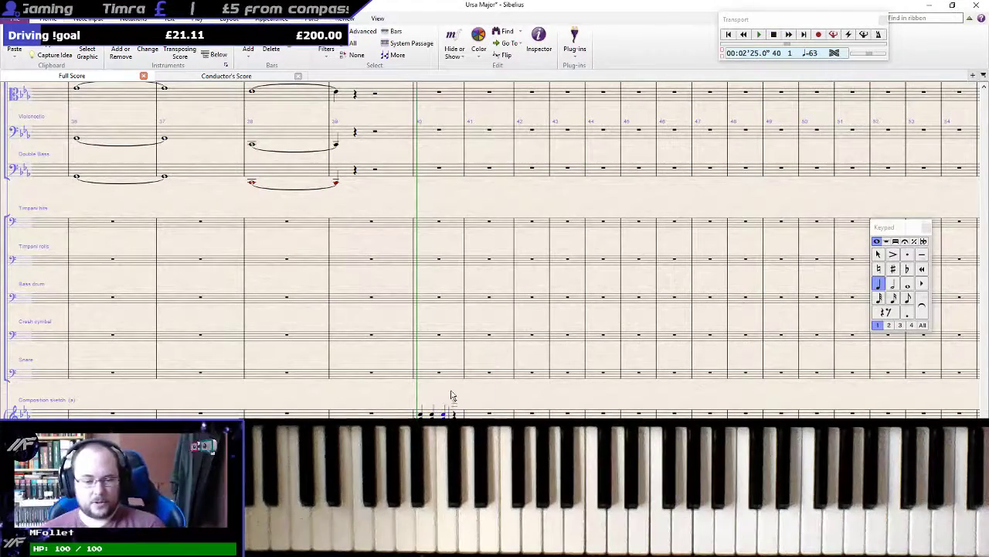
key(m)
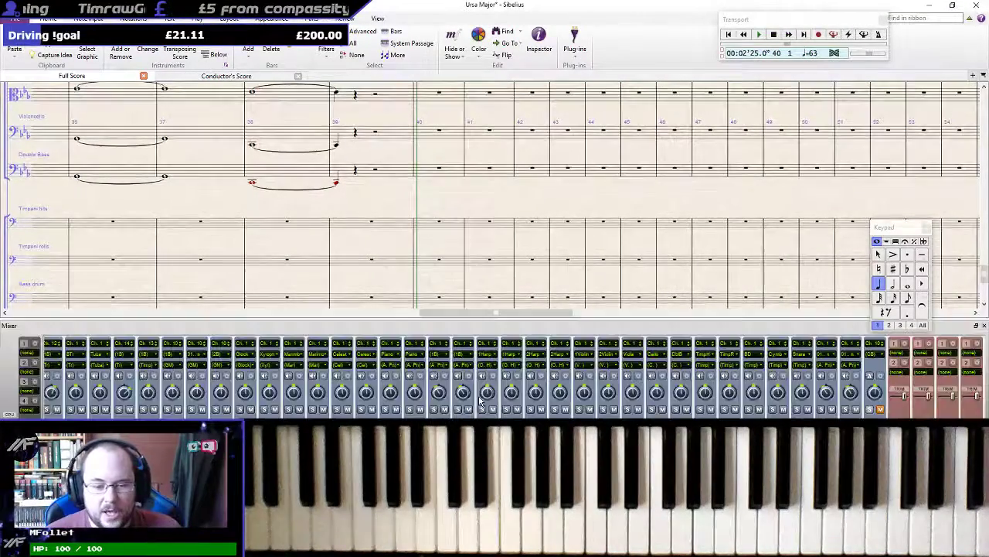
click(846, 410)
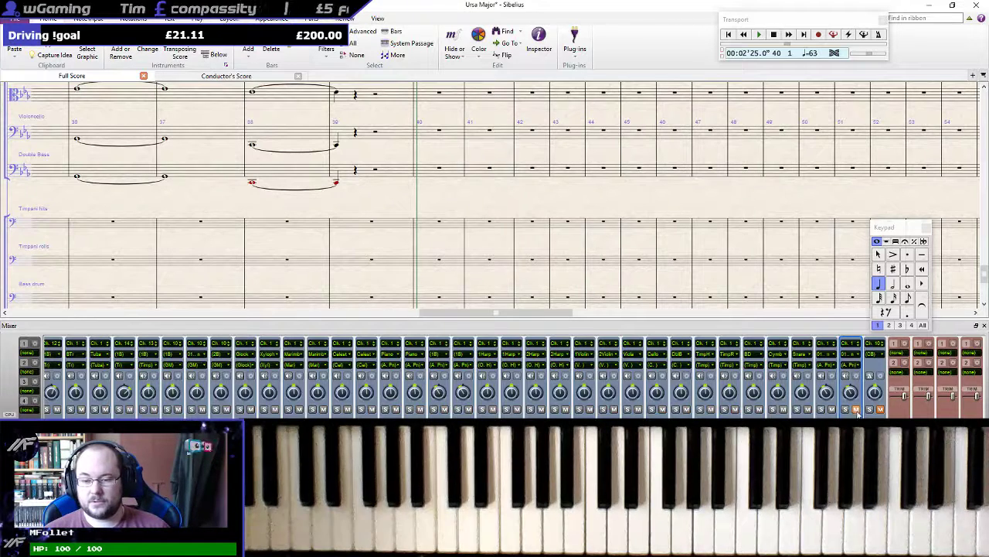
click(846, 410)
click(821, 410)
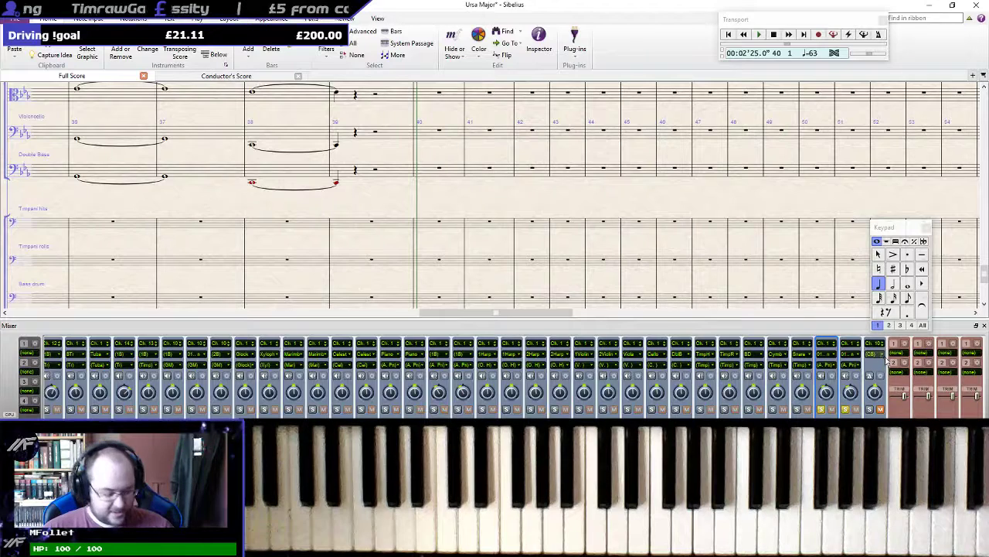
key(m)
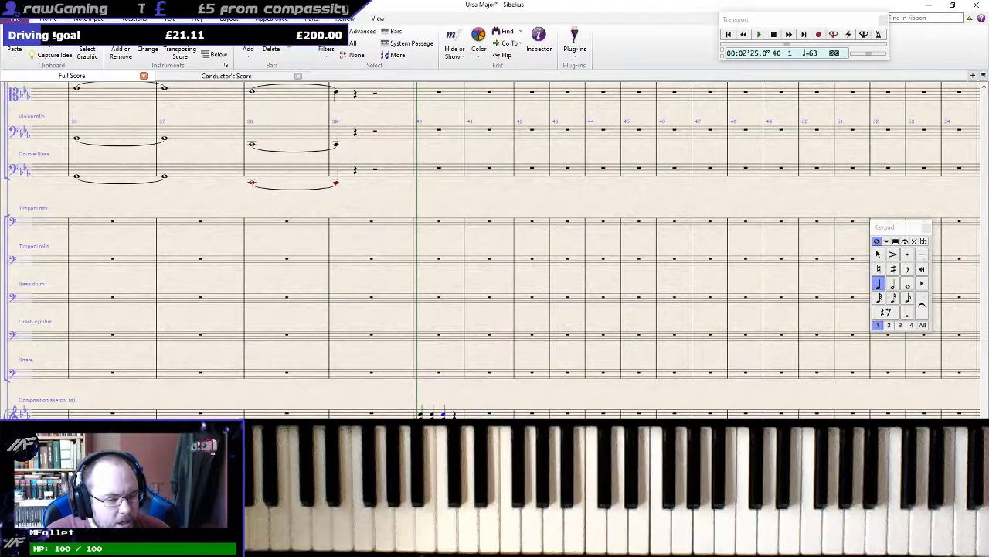
Switch to the audio workstation, test the Piano Original track's instrument with played notes, and return to Sibelius
key(alt+Tab)
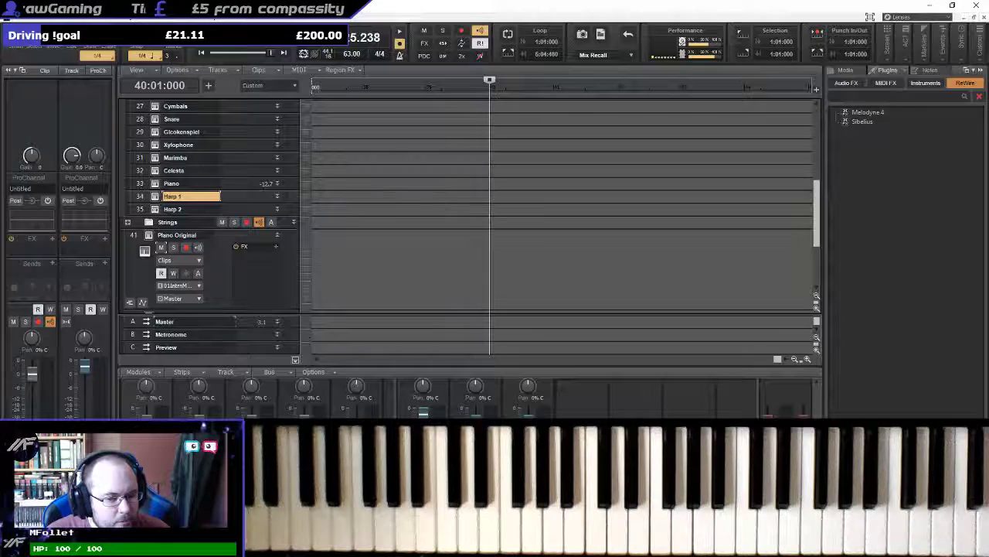
double_click(147, 237)
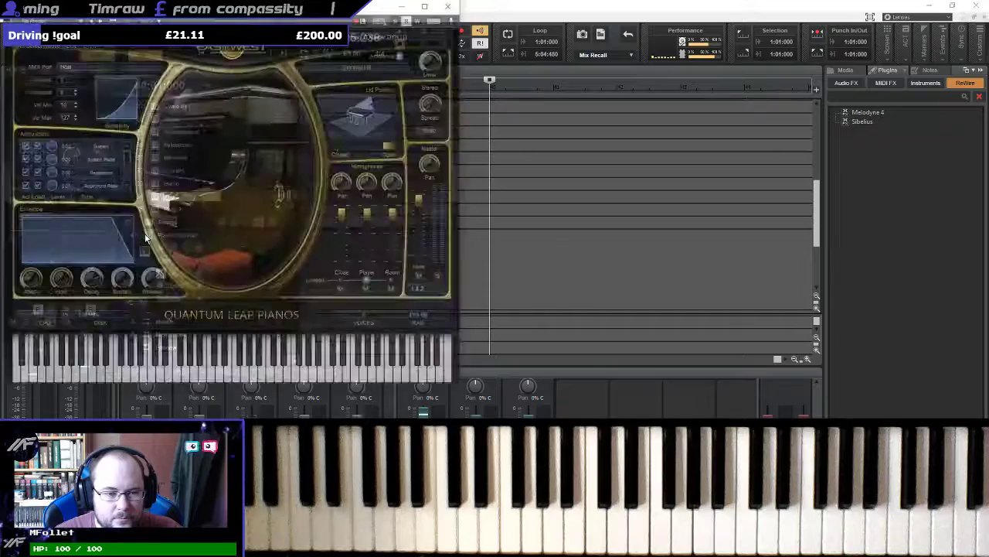
click(374, 130)
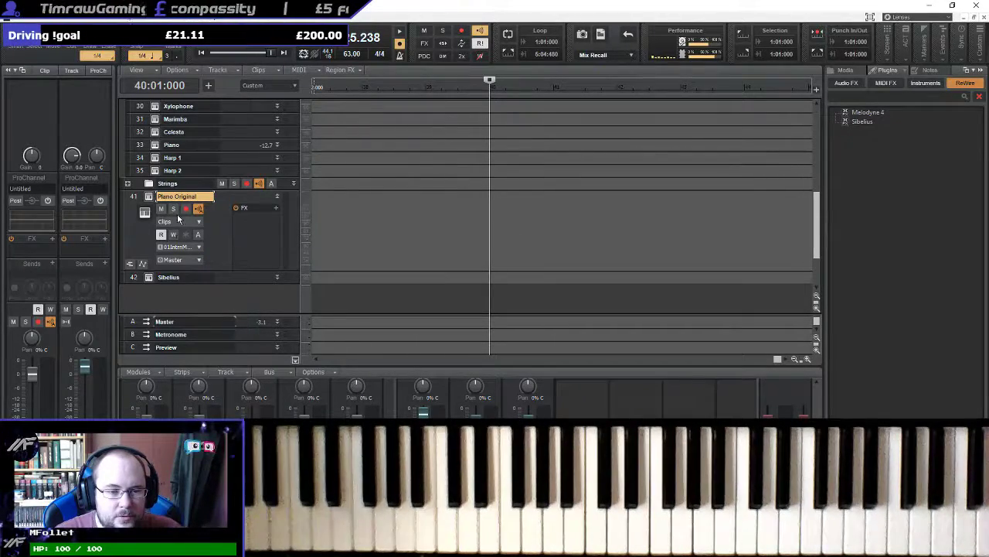
double_click(149, 198)
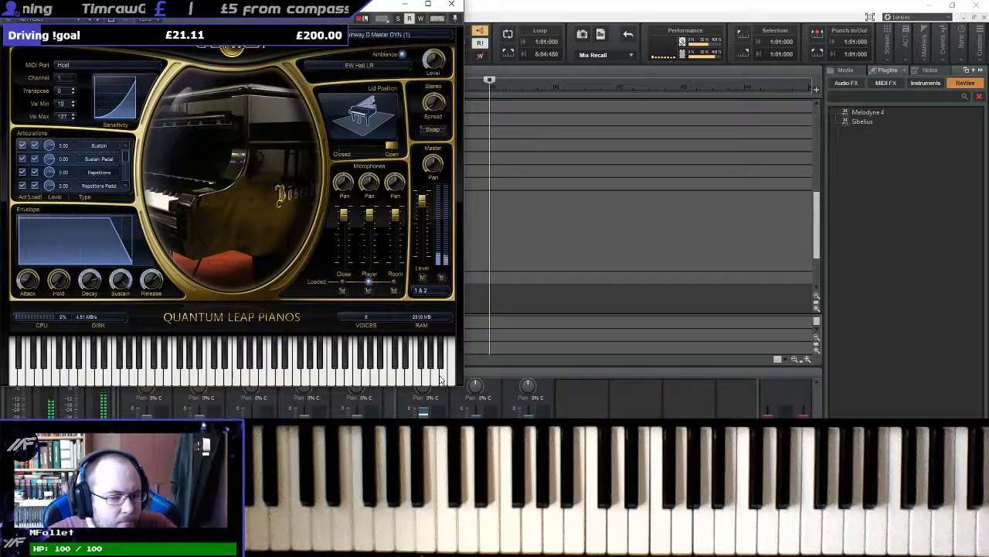
click(331, 373)
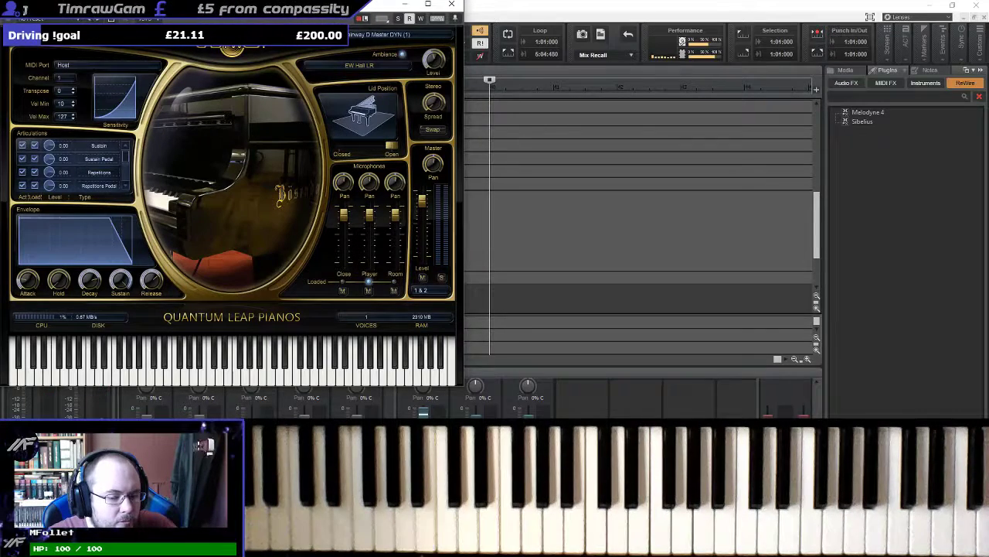
click(354, 546)
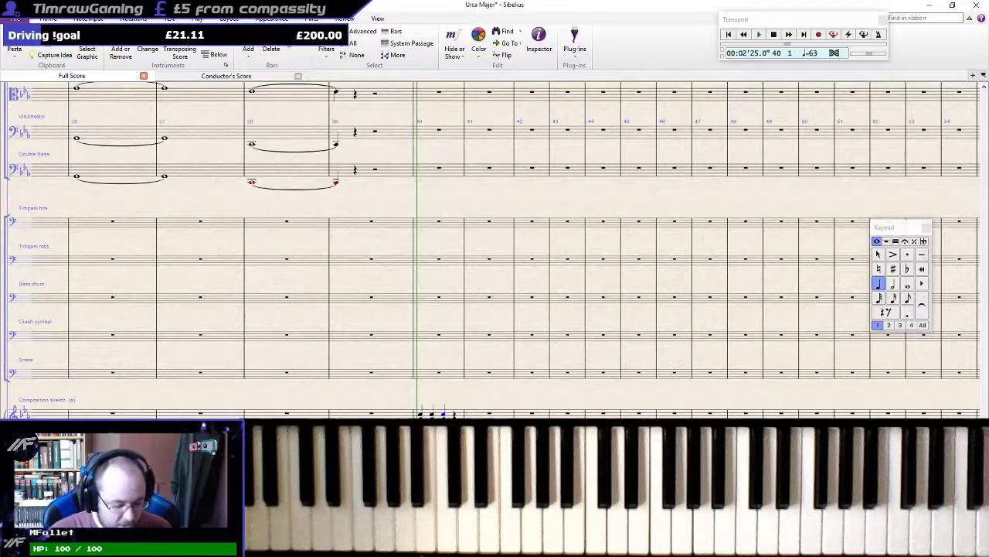
Reassign the playback device of both composition sketch channels in the mixer and turn off their solo
key(m)
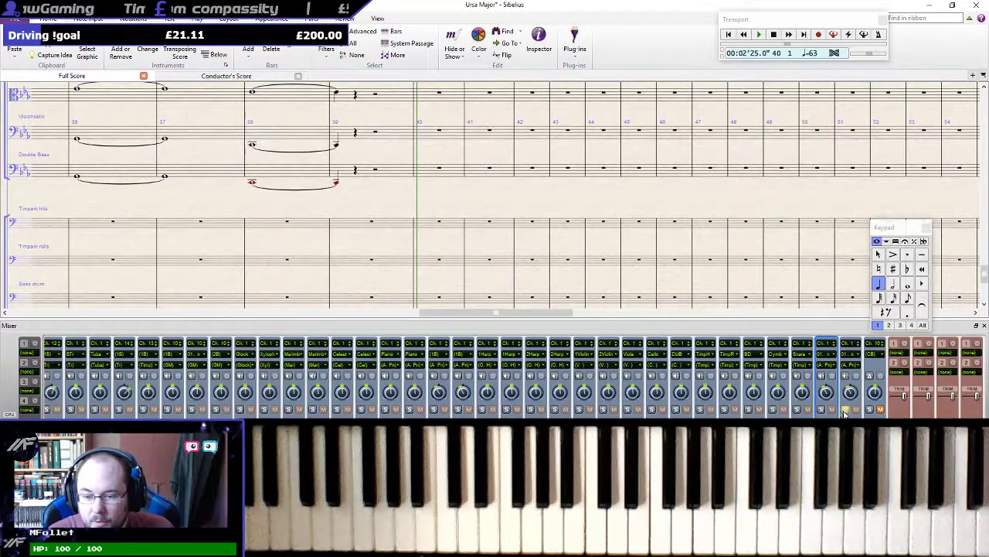
click(833, 357)
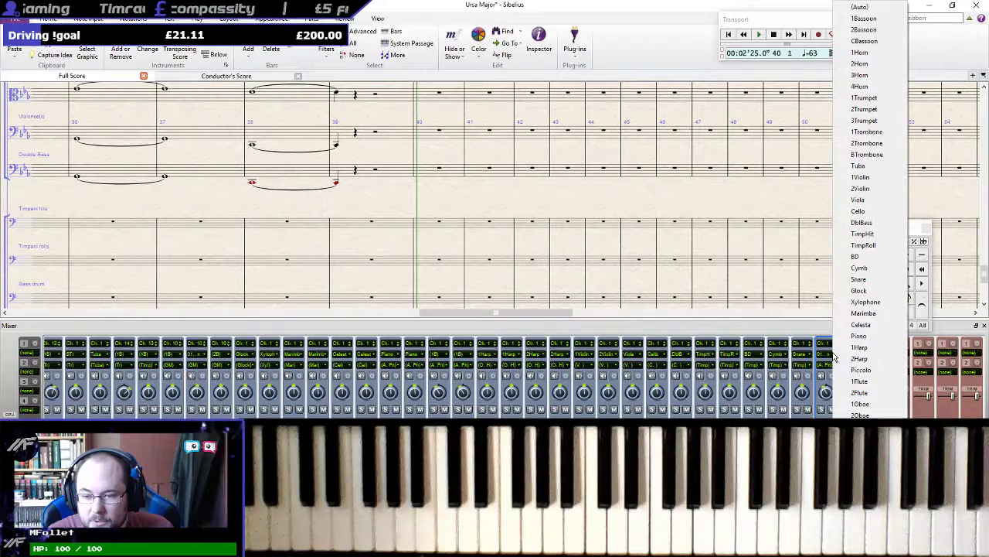
click(862, 472)
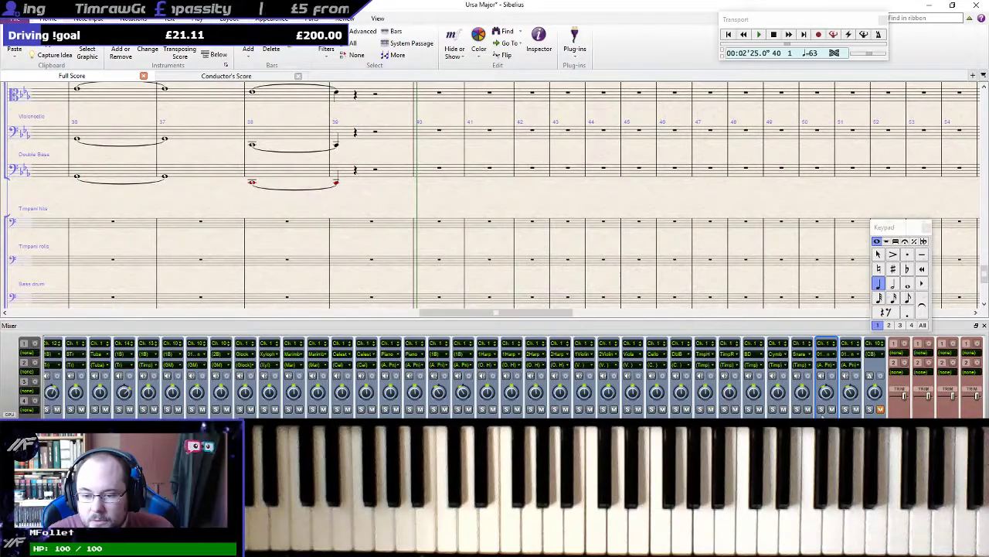
click(850, 355)
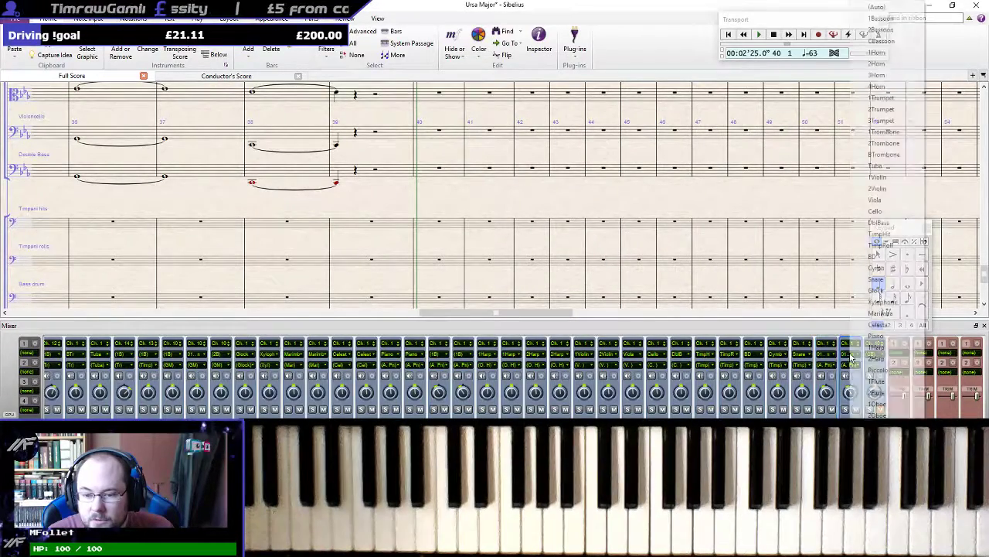
click(889, 472)
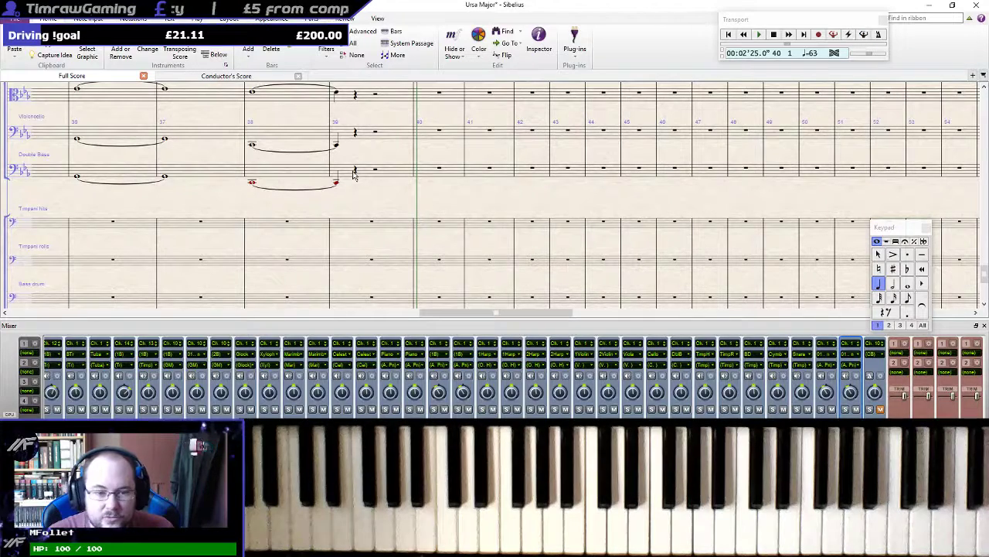
key(Escape)
key(m)
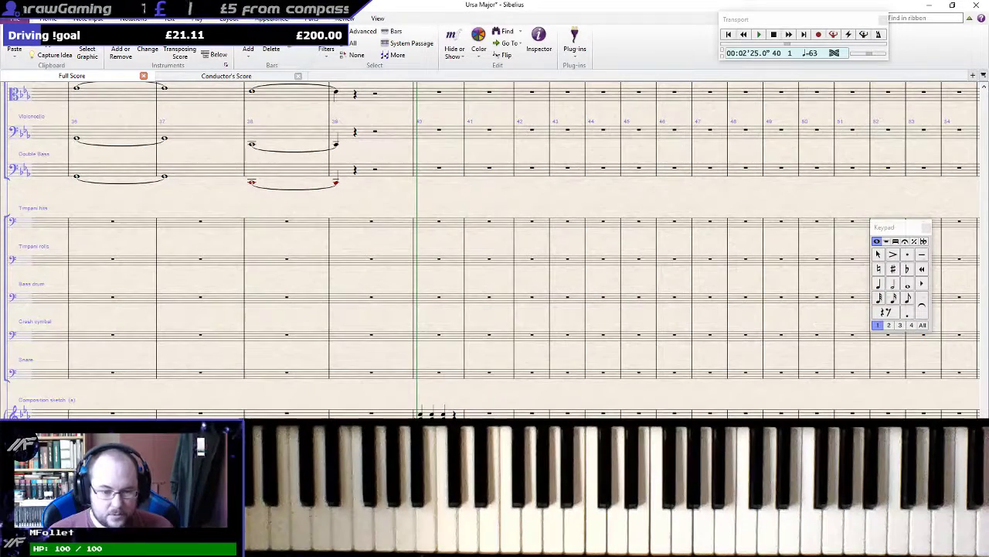
Clear the three quarter notes from bar 40 of Composition sketch (a)
click(420, 413)
key(Escape)
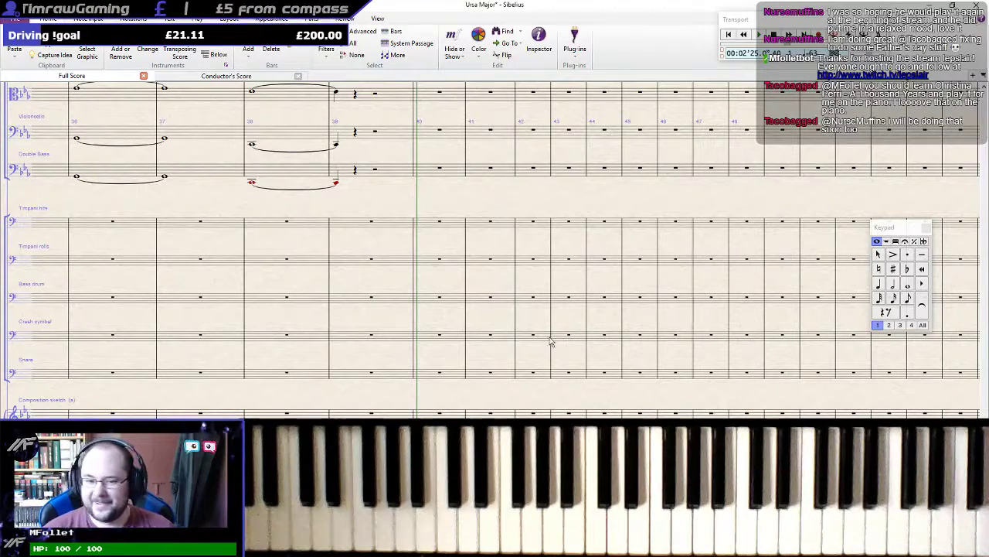
click(457, 408)
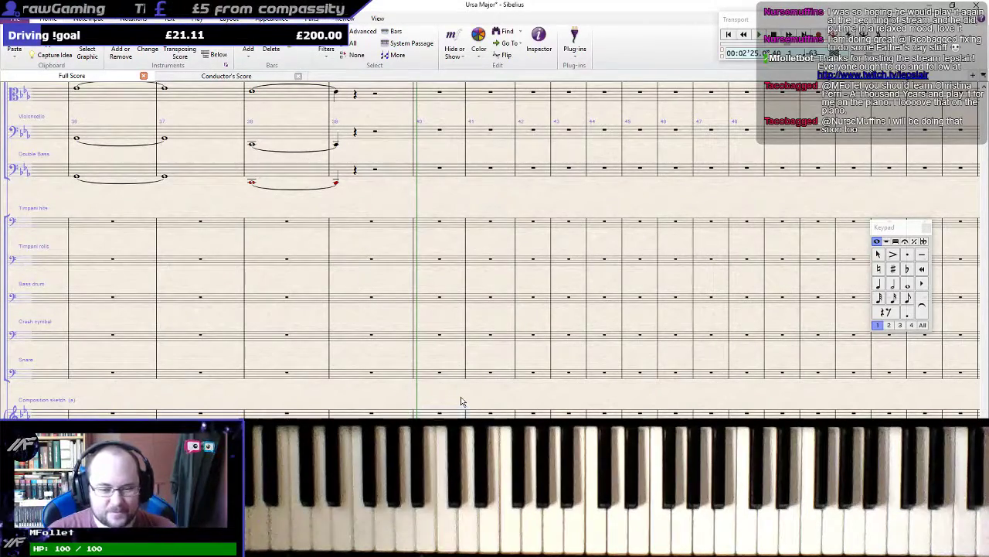
scroll(461, 401, up, 1)
scroll(462, 400, down, 1)
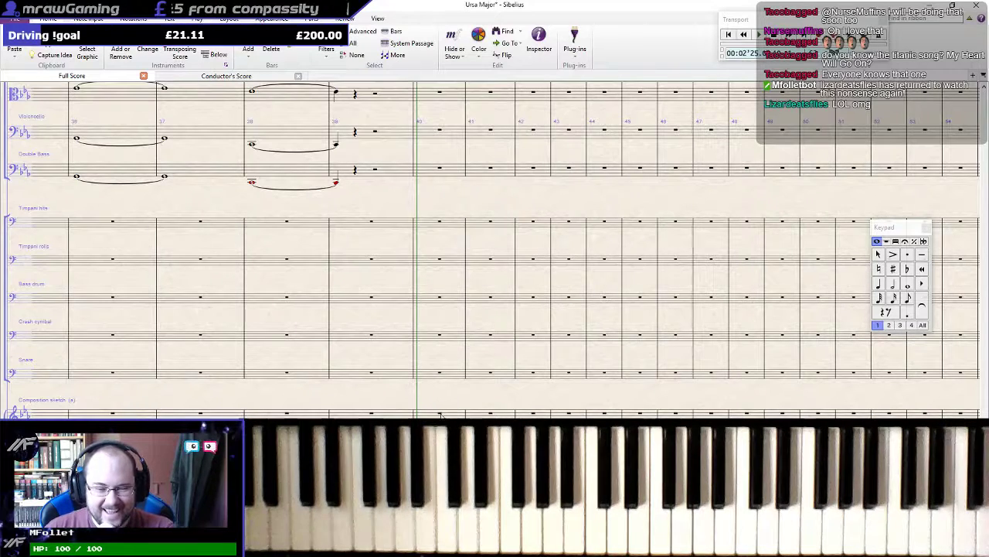
click(450, 414)
click(464, 402)
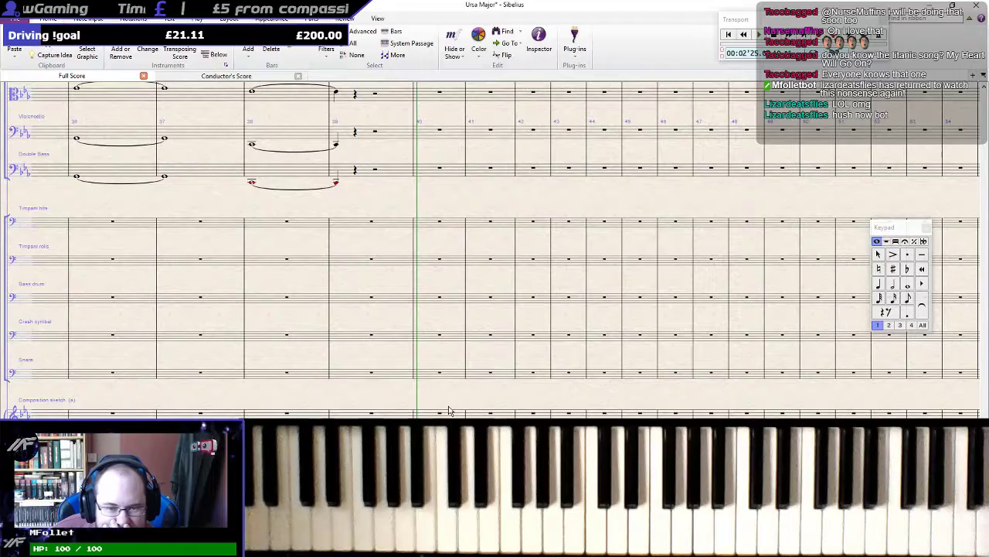
Audition the individual notes of the Trumpet in Bb 1 melody in bars 40 and 41
scroll(449, 407, up, 3)
scroll(449, 403, up, 5)
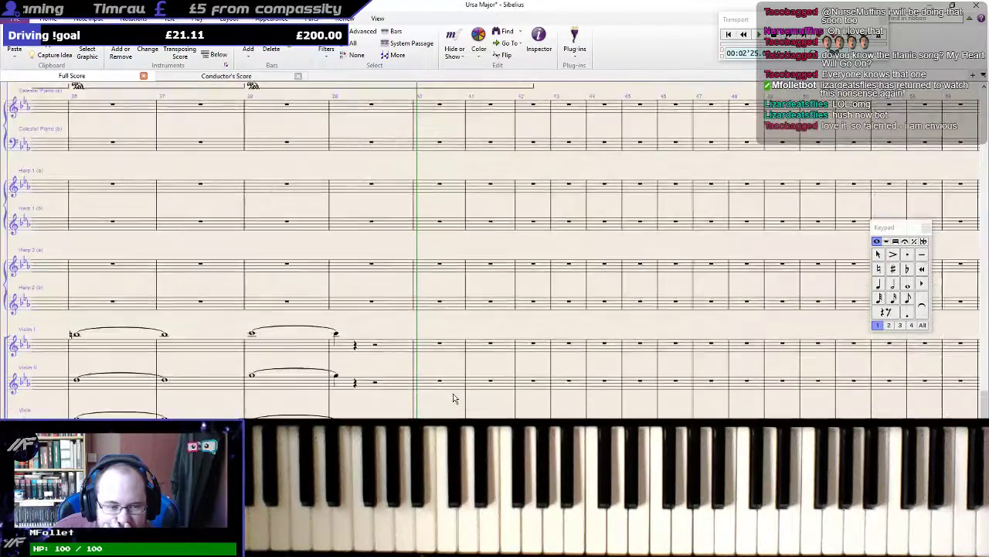
scroll(454, 397, up, 5)
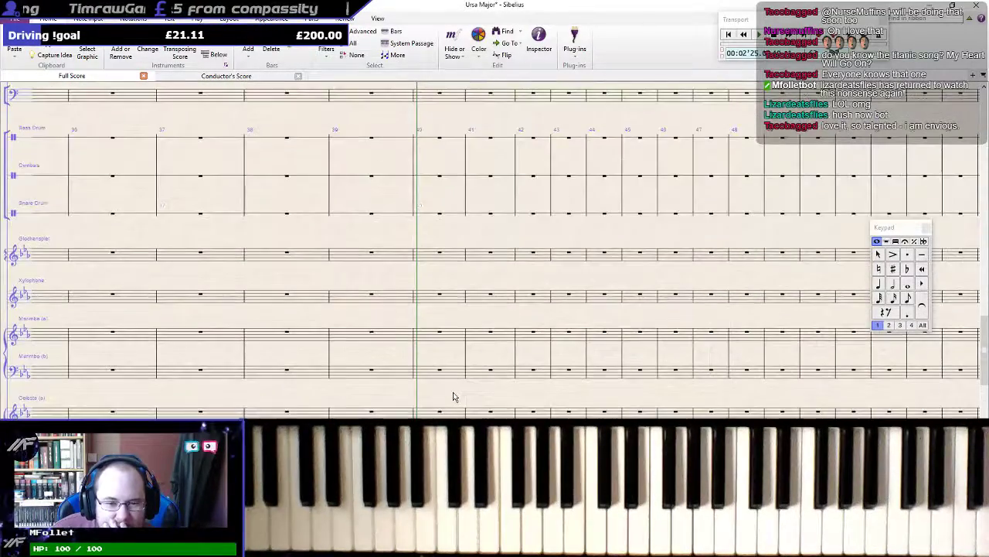
scroll(454, 397, up, 6)
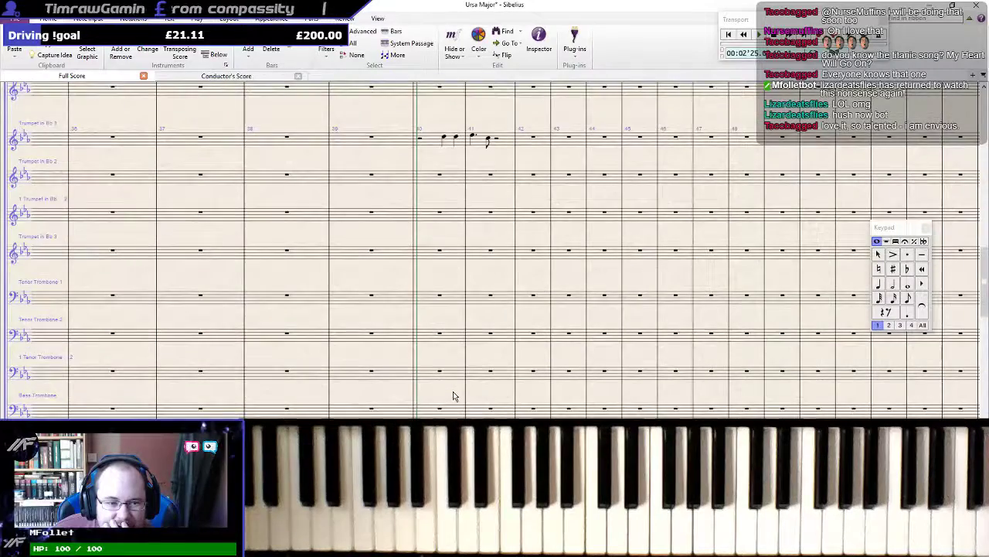
scroll(453, 397, up, 2)
click(444, 286)
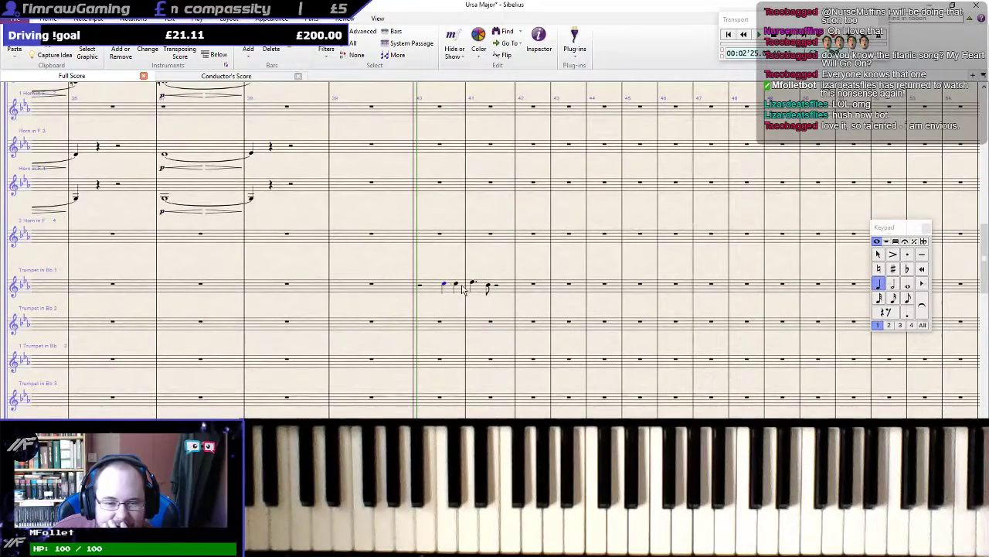
click(472, 283)
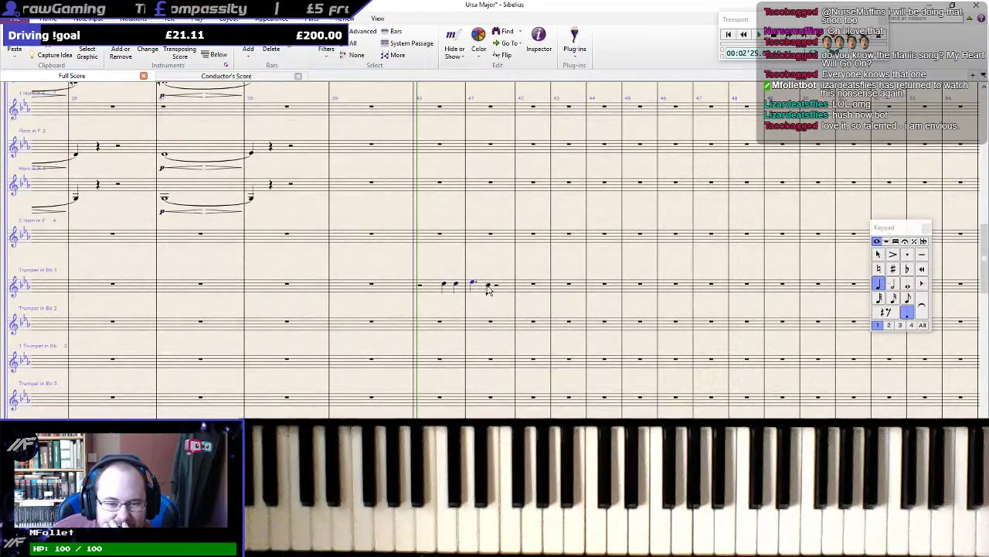
click(488, 288)
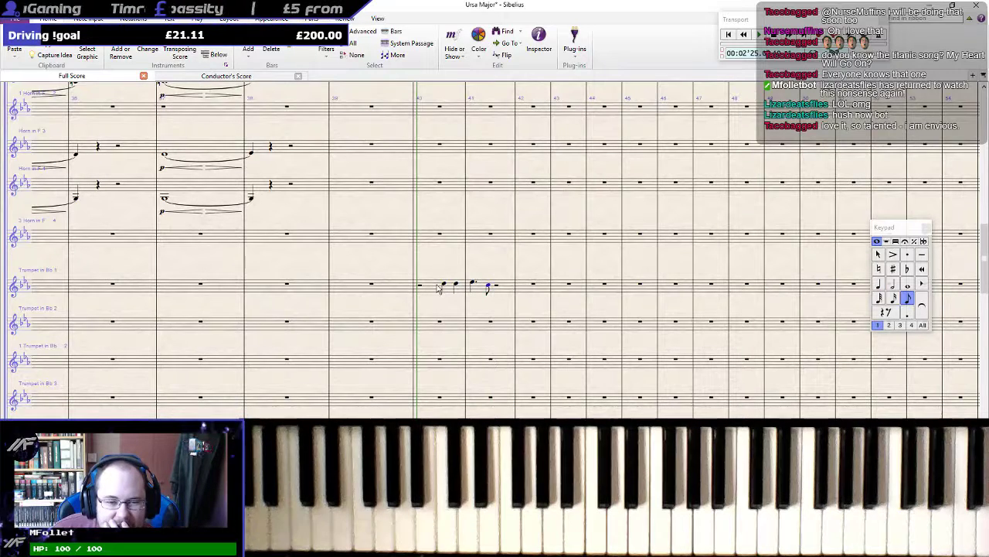
Add an f dynamic under the first quarter note of Trumpet in Bb 1 in bar 40
click(443, 287)
key(ctrl+e)
key(ctrl+f)
key(Escape)
key(Escape)
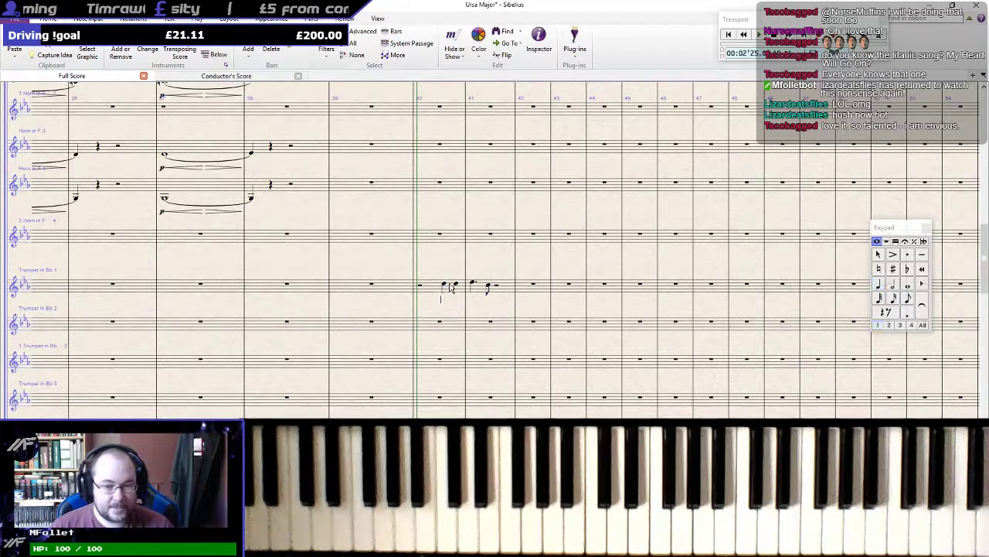
Play the score back briefly from bar 40 of Trumpet in Bb 1
click(446, 286)
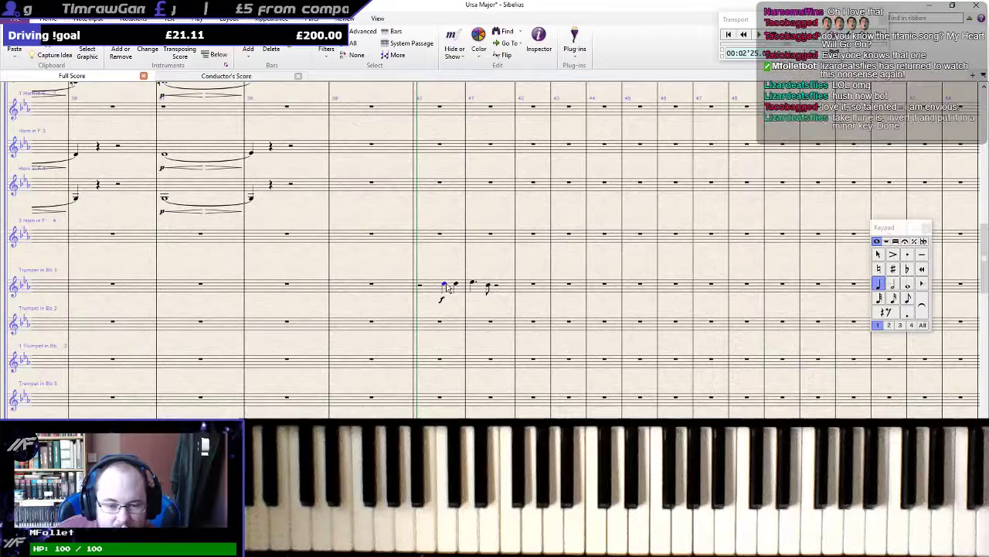
click(432, 290)
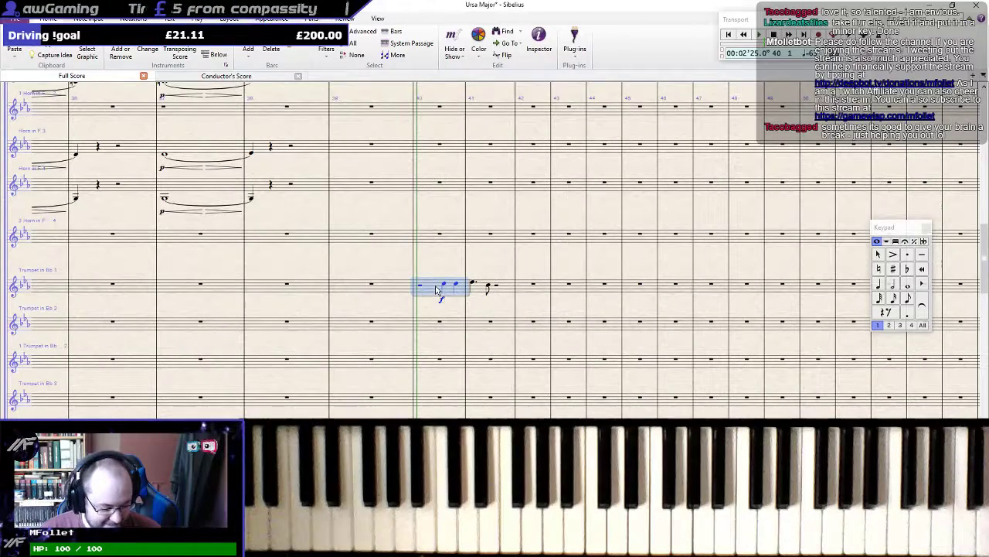
key(space)
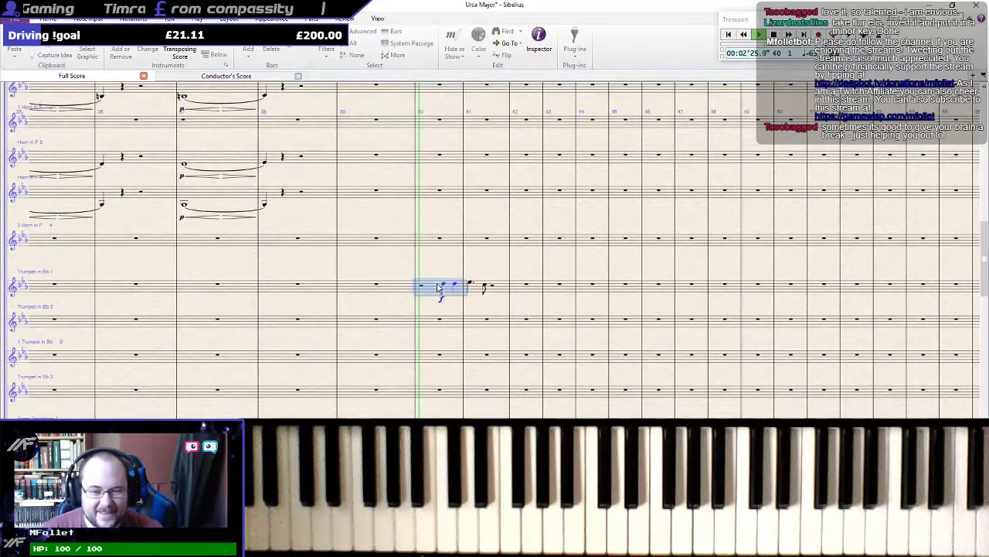
key(space)
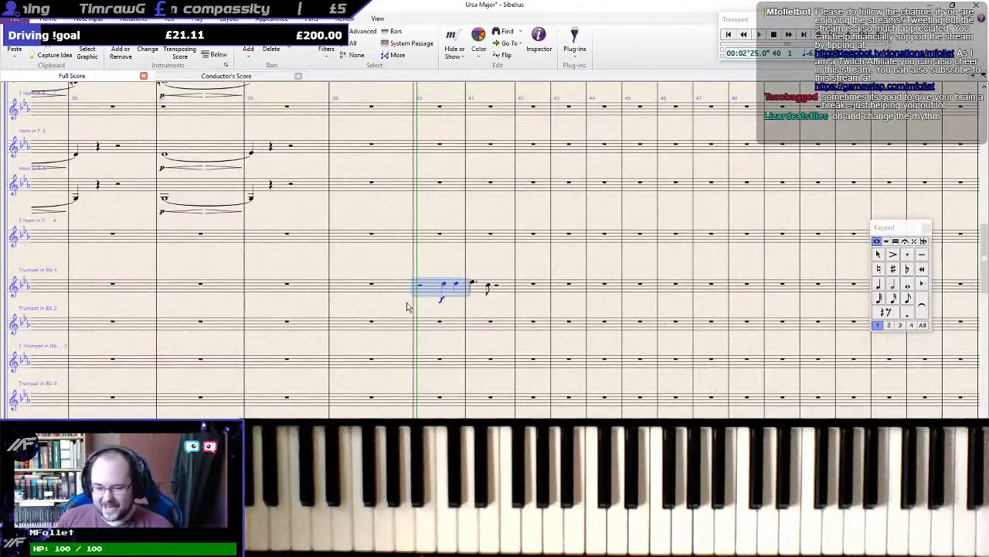
Add a dotted quarter note A after the eighth note in bar 41 of Trumpet in Bb 1
scroll(512, 338, down, 10)
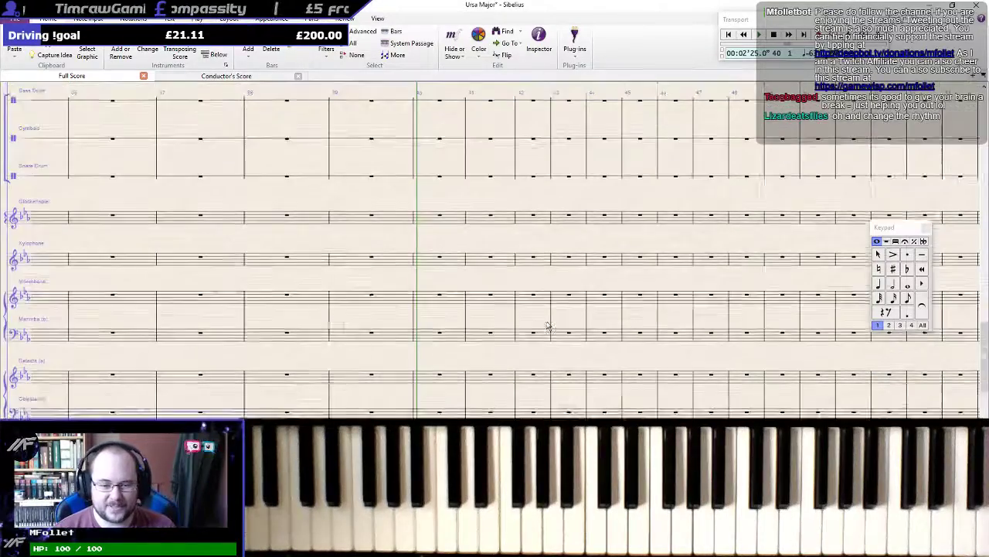
scroll(461, 396, down, 5)
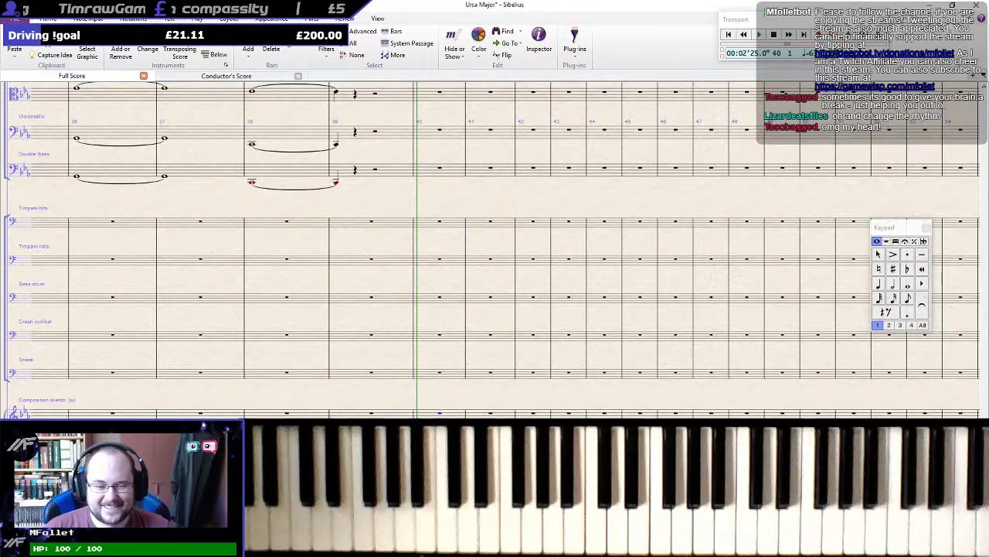
scroll(442, 409, up, 10)
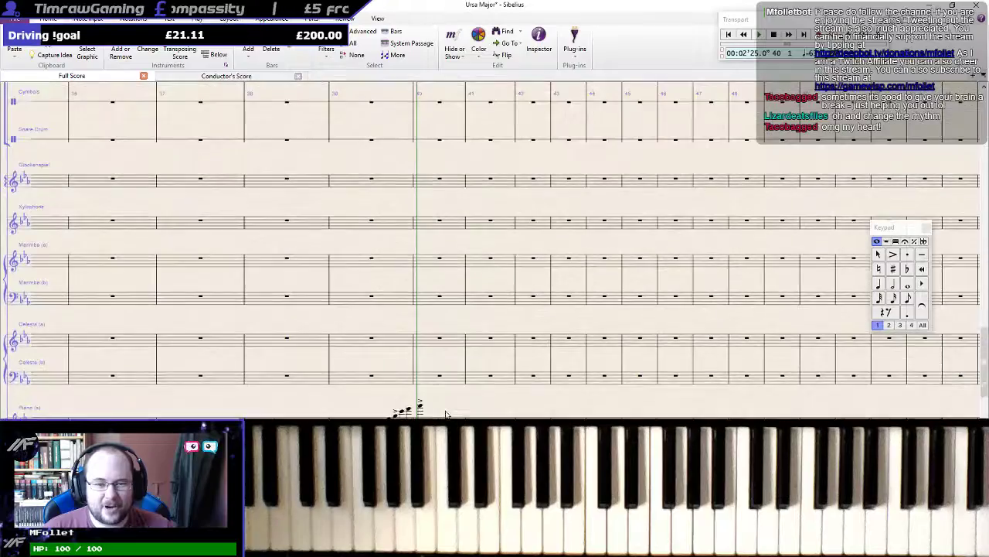
scroll(441, 414, down, 3)
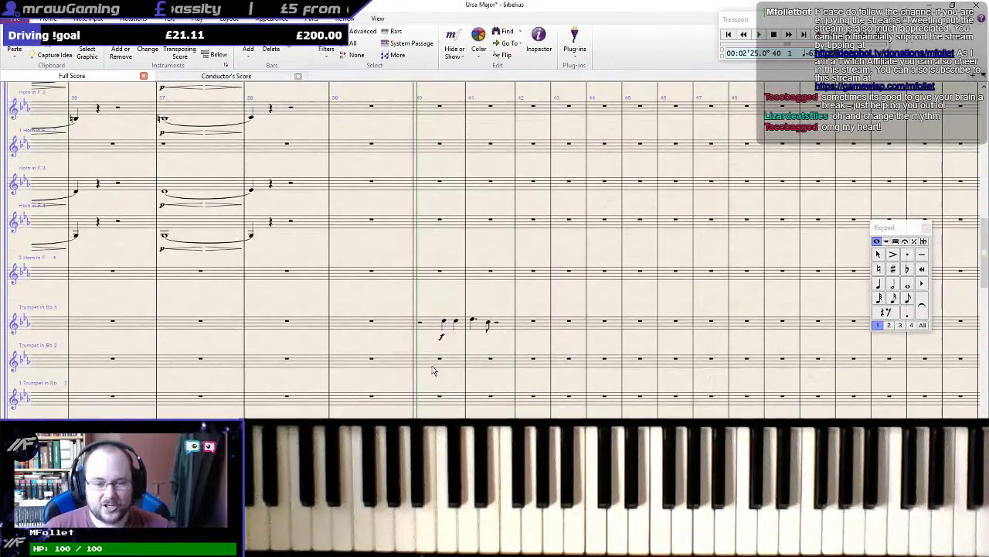
click(446, 322)
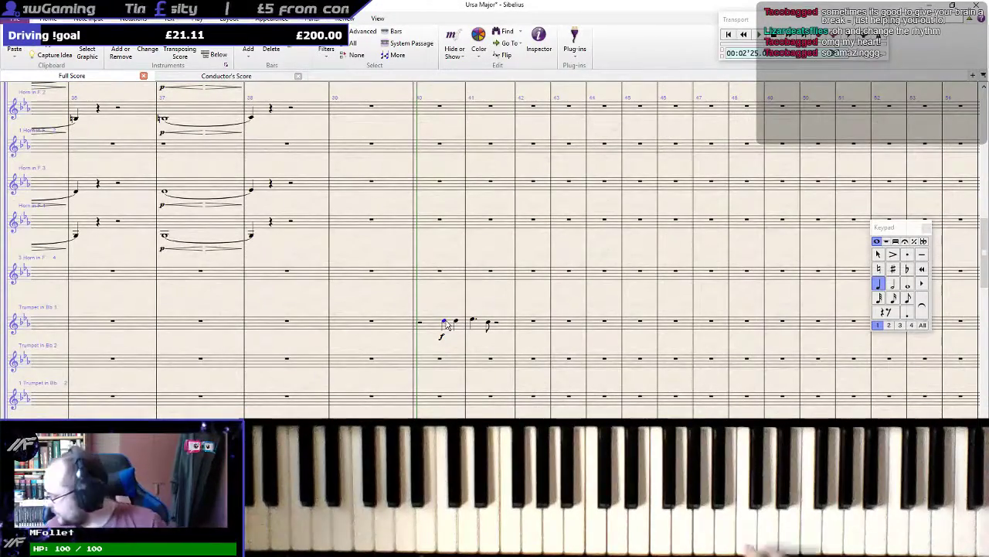
key(Right)
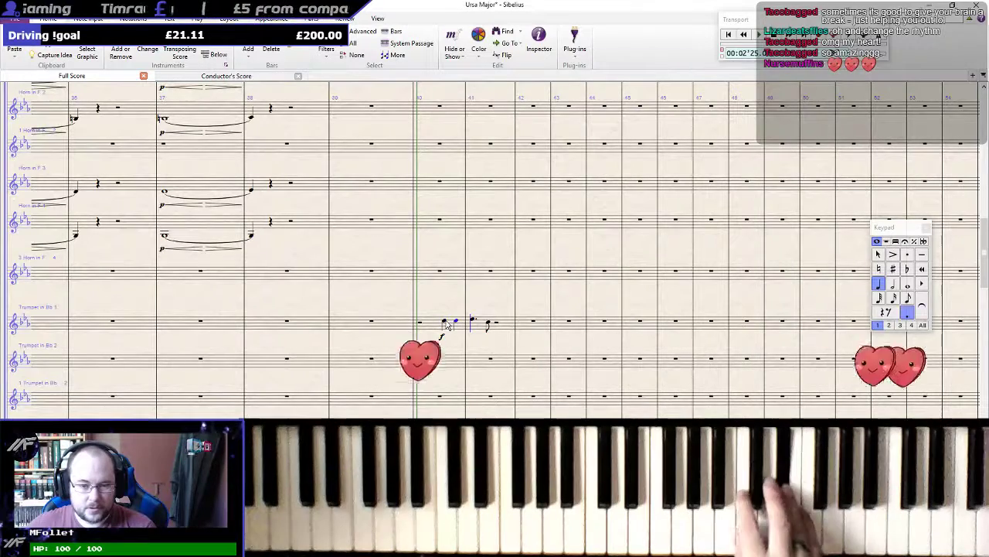
key(Right)
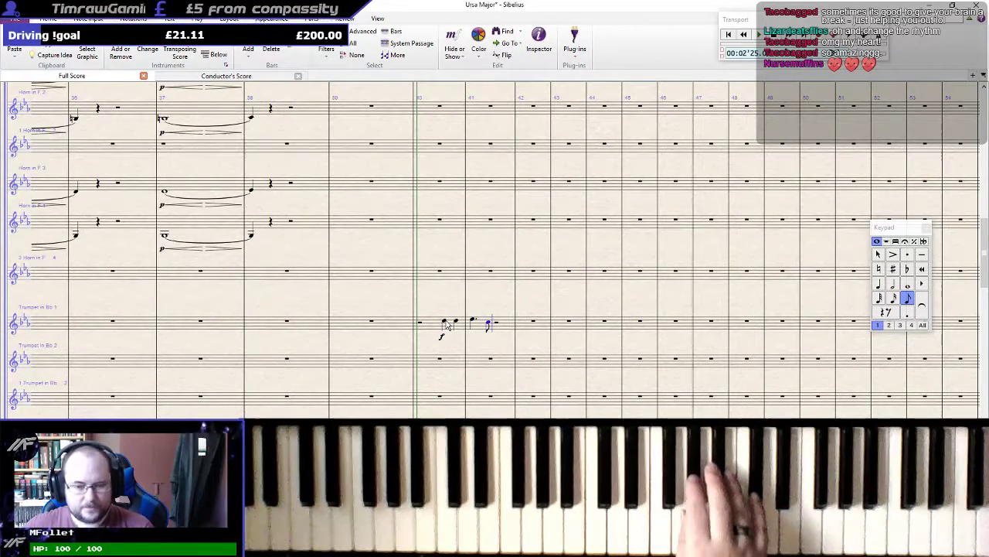
key(KP_4)
key(KP_Decimal)
key(a)
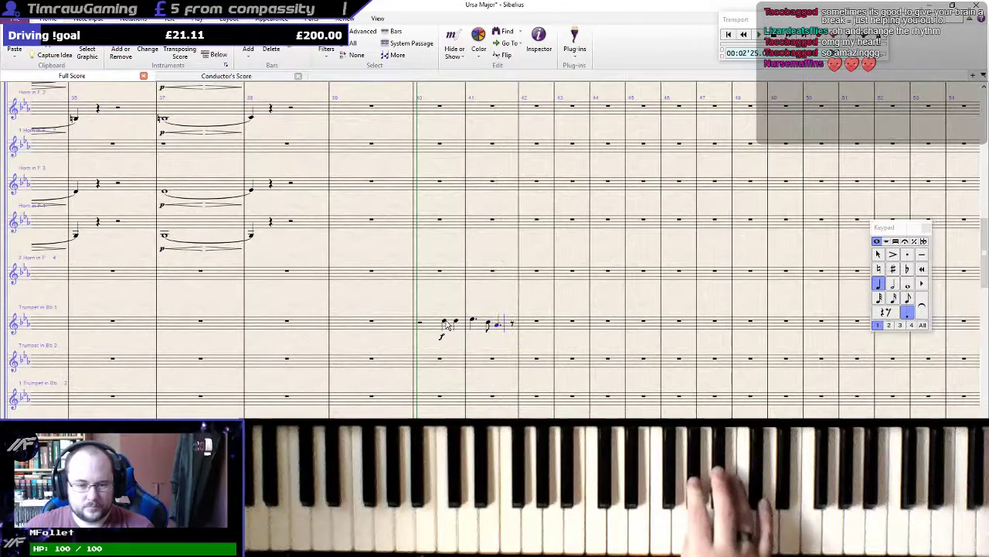
Make the last A in bar 41 of Trumpet in Bb 1 a plain quarter note and continue with quarter notes B and C
key(KP_Decimal)
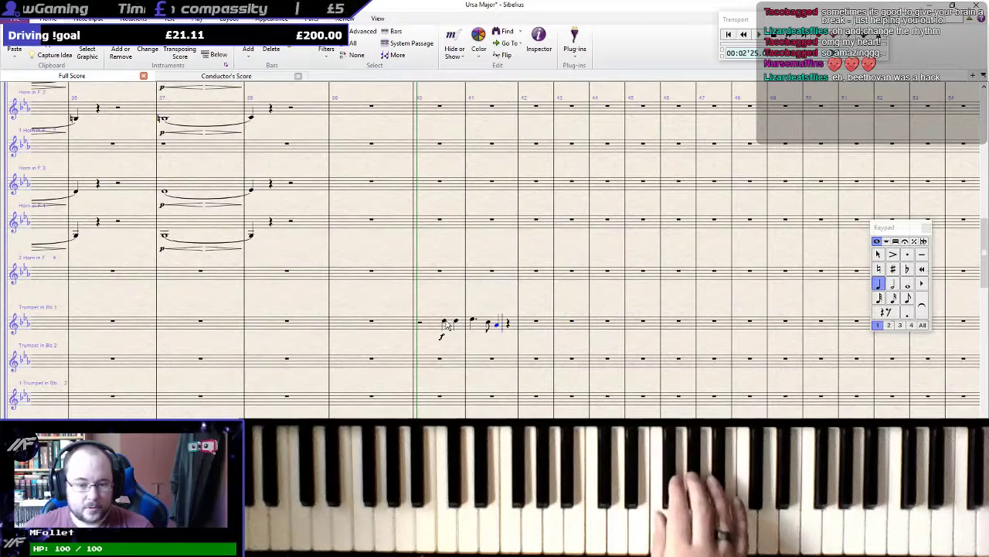
key(b)
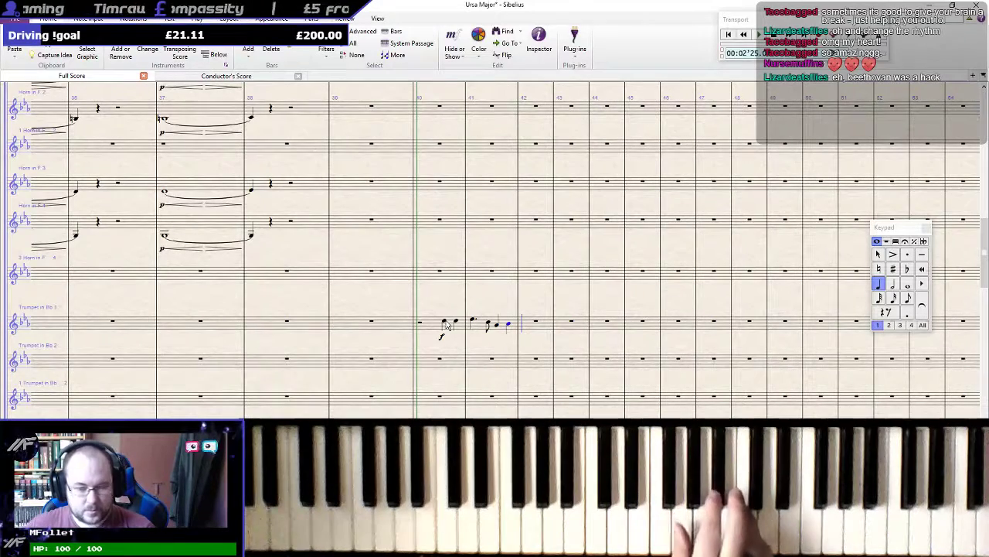
key(c)
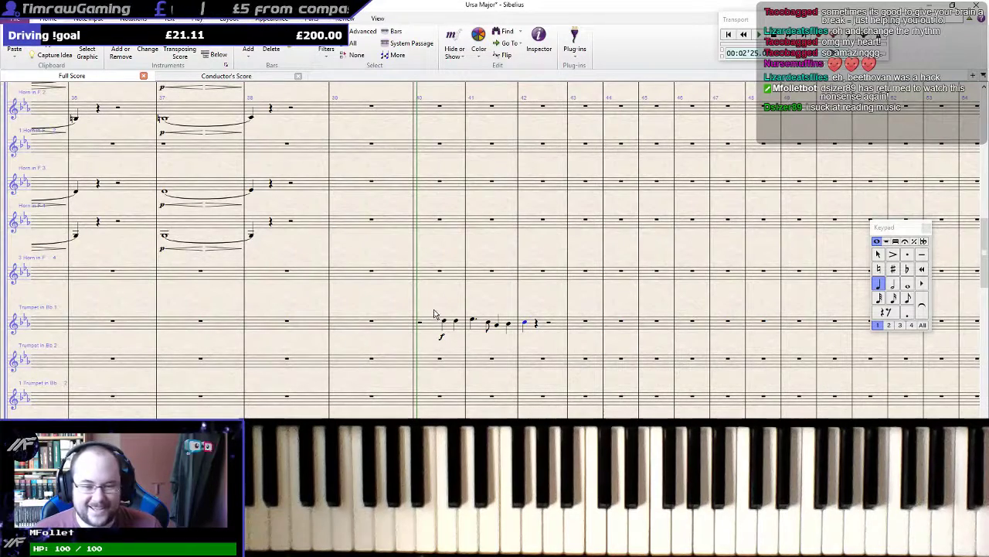
Play back bars 40 to 42 of Trumpet in Bb 1
click(423, 326)
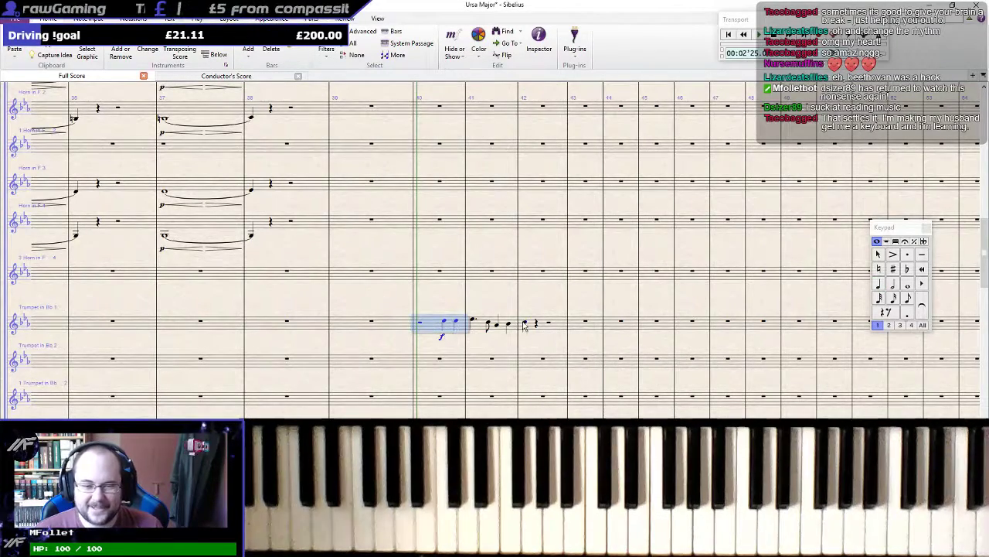
shift+click(559, 326)
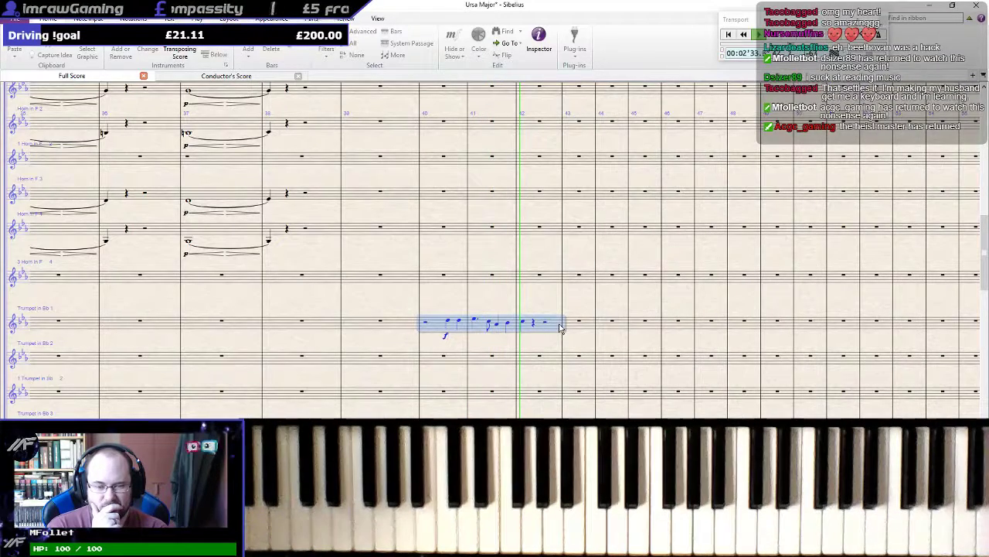
key(space)
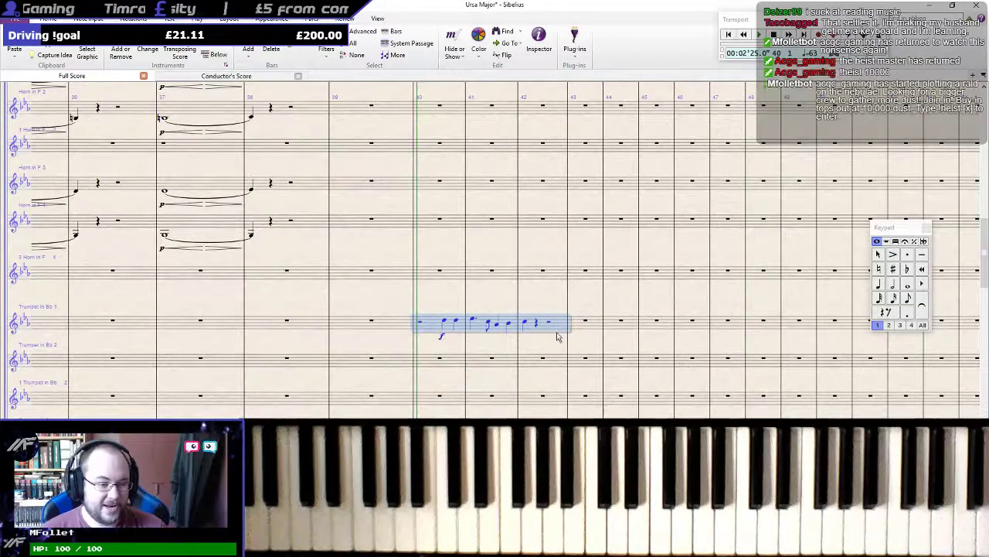
key(Escape)
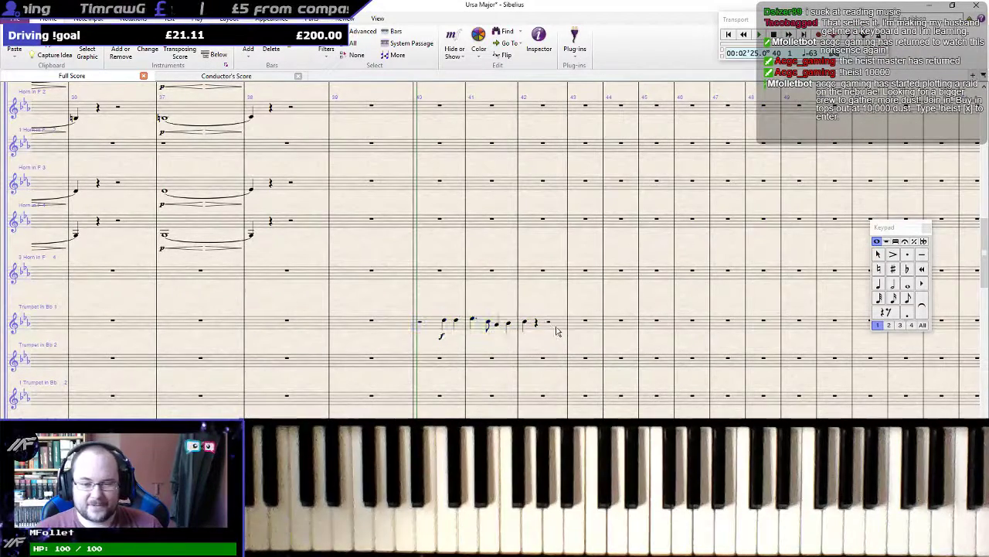
Delete the whole Trumpet in Bb 1 melody, including its f dynamic, from bars 40 to 42
click(556, 331)
shift+click(442, 328)
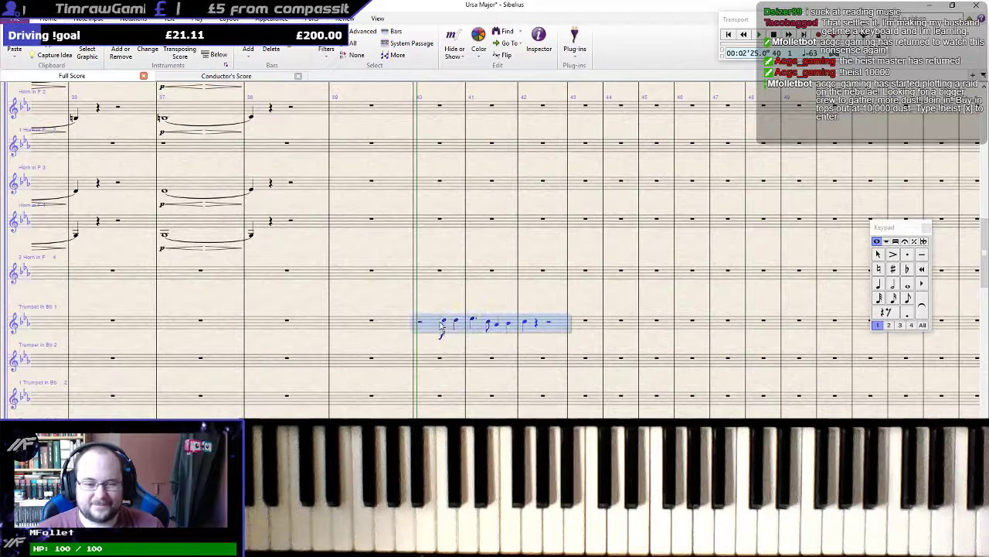
key(Escape)
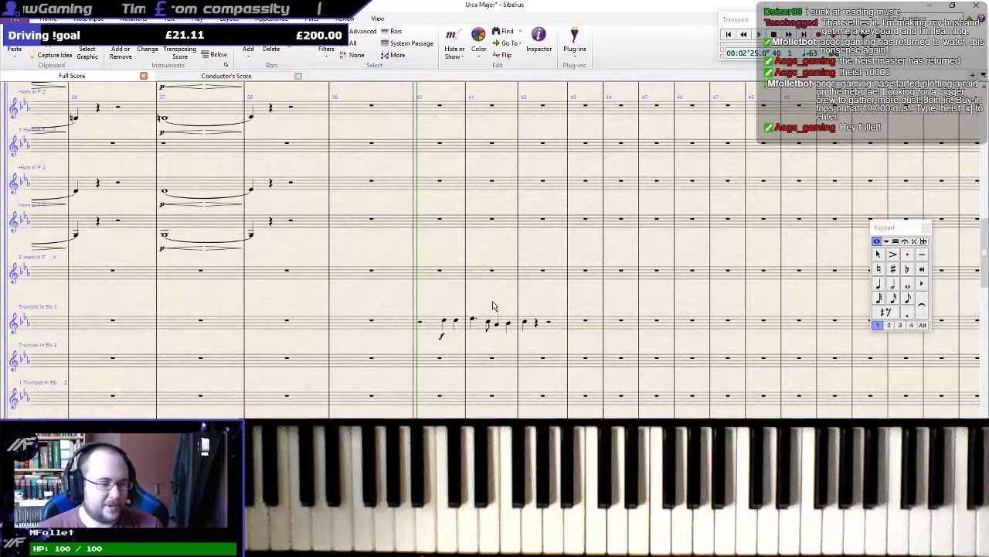
click(439, 328)
shift+click(543, 325)
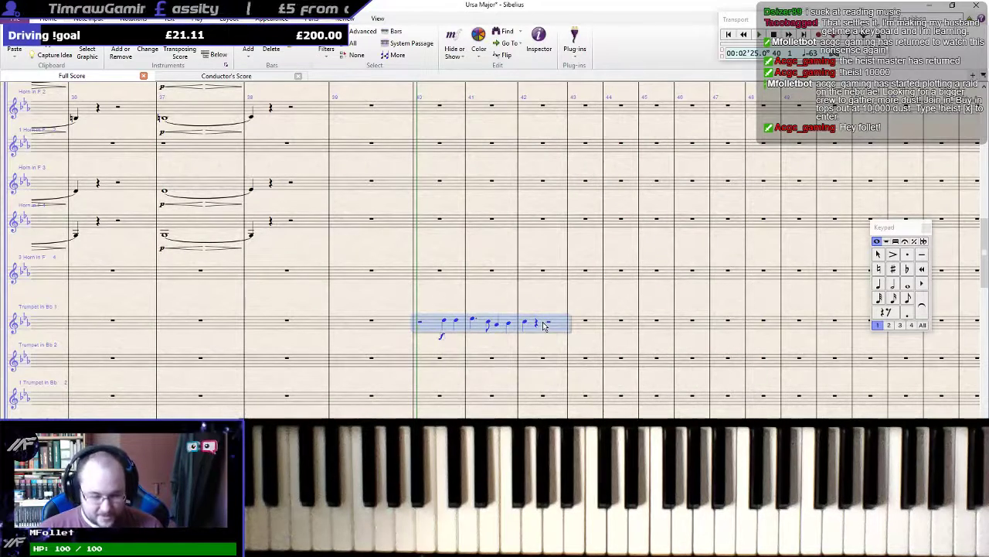
key(Delete)
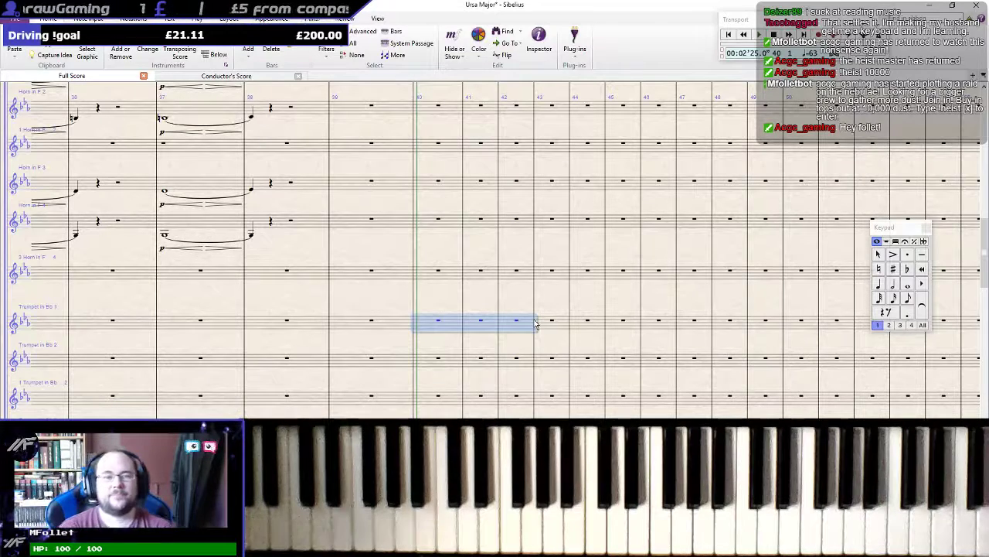
click(453, 309)
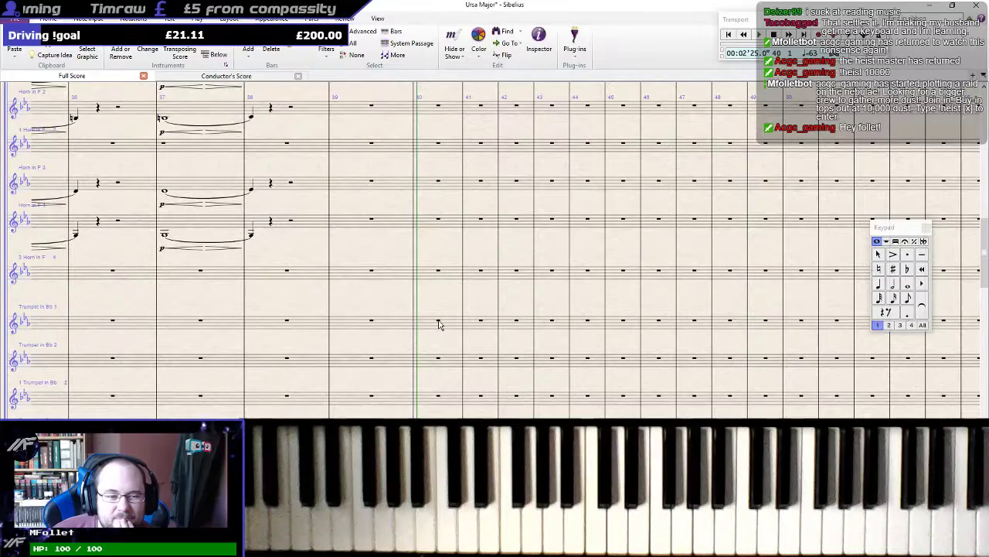
Clear all notes from bars 40 and 41 of the Composition sketch (a) staff
scroll(437, 323, down, 8)
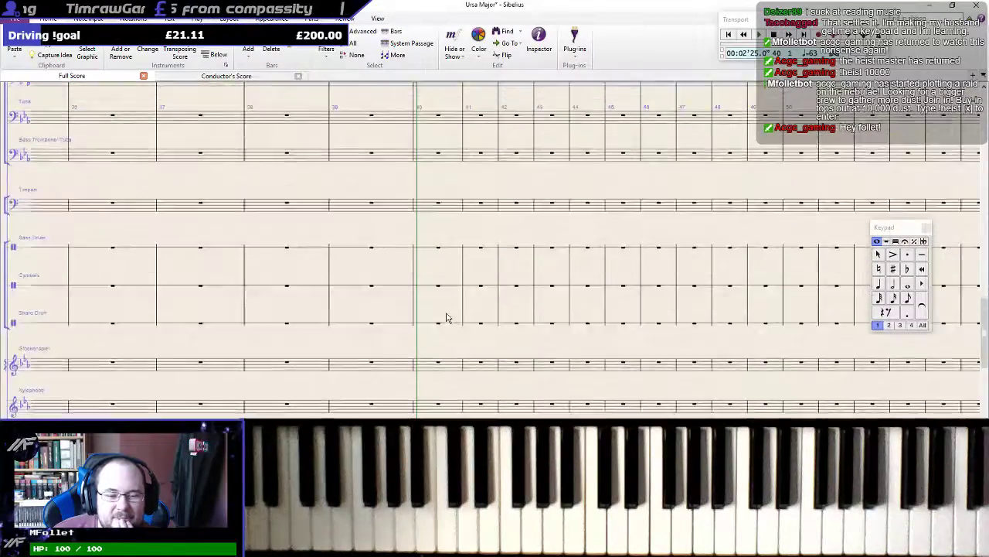
scroll(447, 317, down, 10)
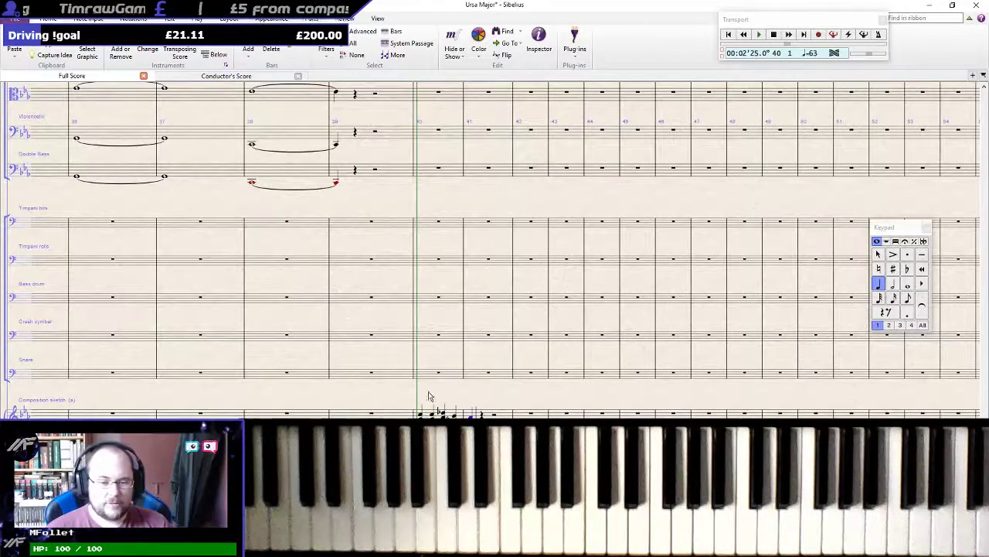
key(Escape)
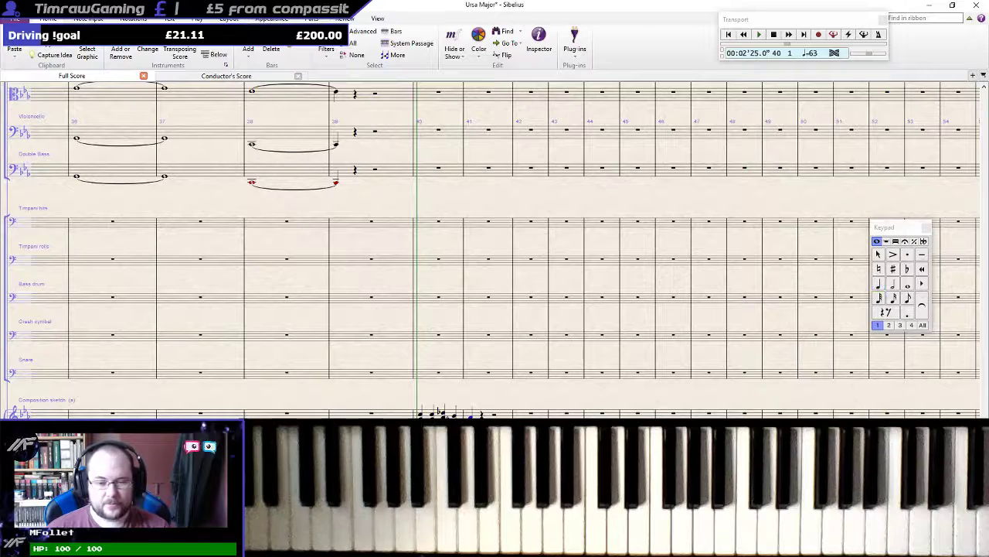
click(481, 414)
key(Delete)
click(451, 414)
click(445, 413)
key(Delete)
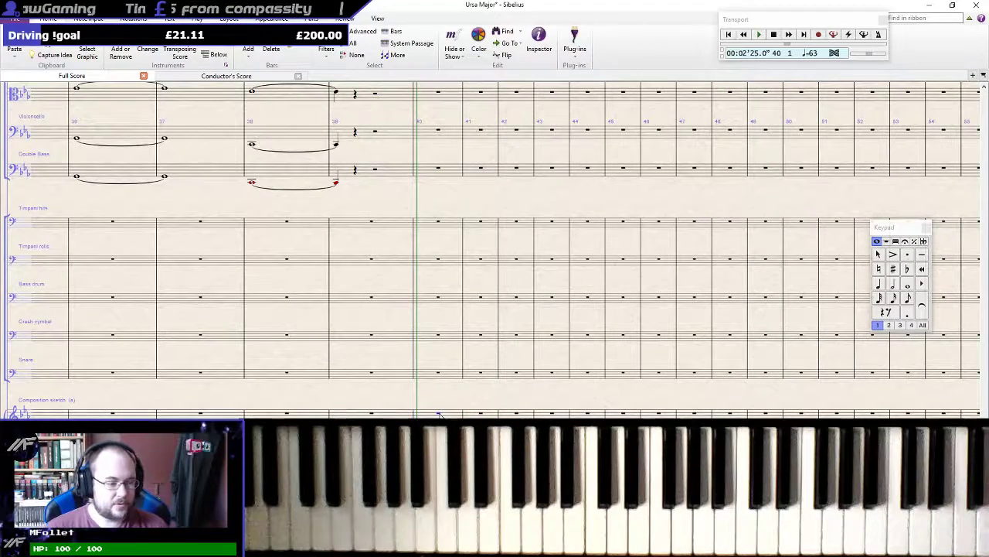
key(KP_4)
key(KP_3)
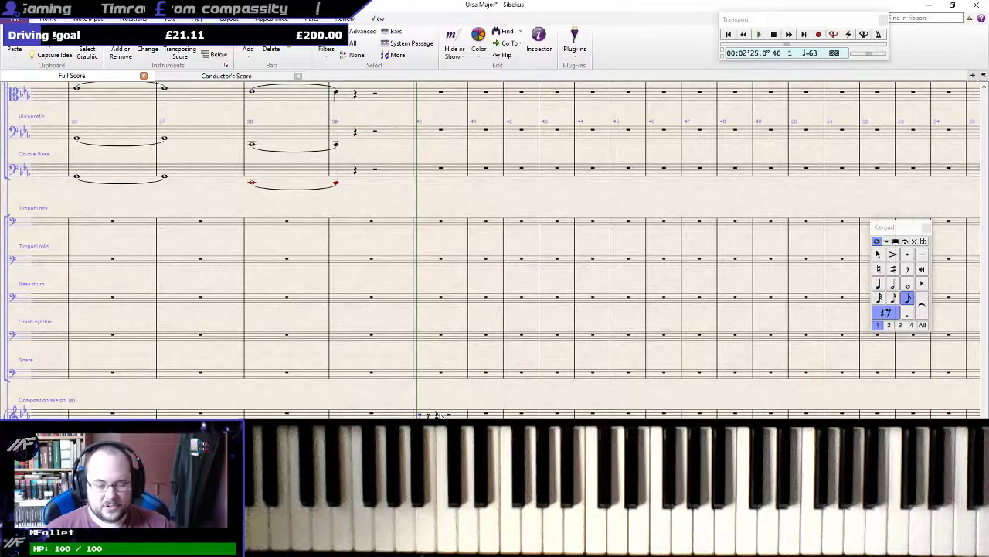
key(KP_4)
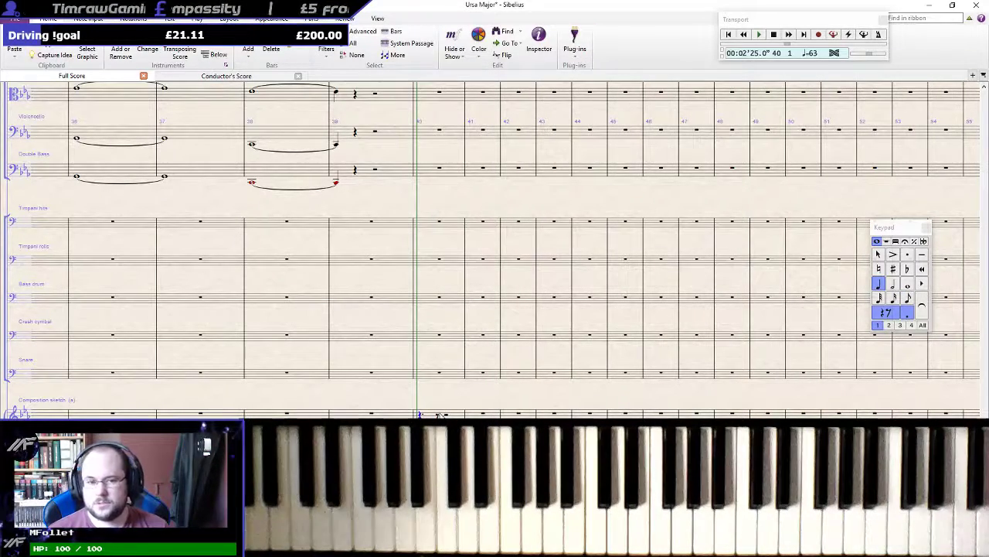
scroll(420, 368, up, 10)
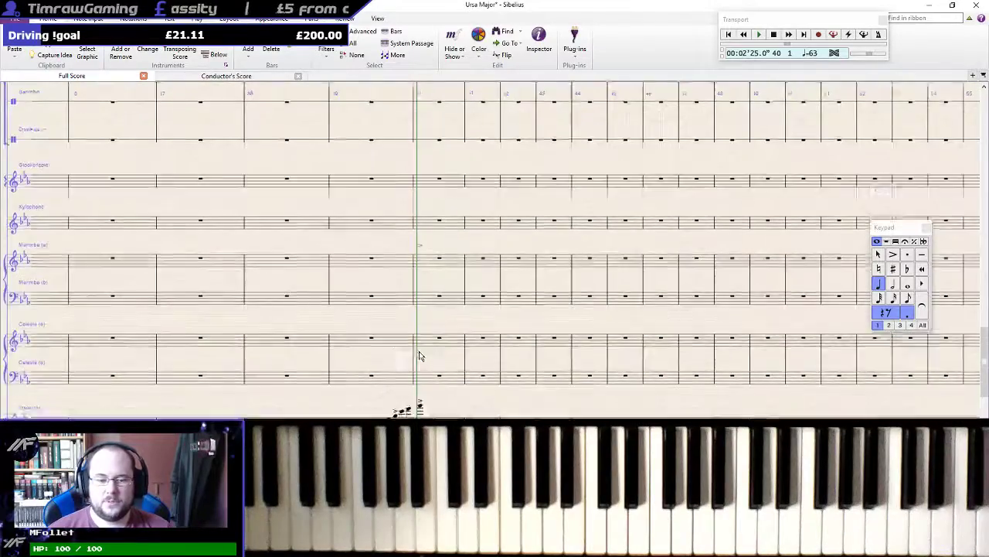
scroll(420, 356, down, 10)
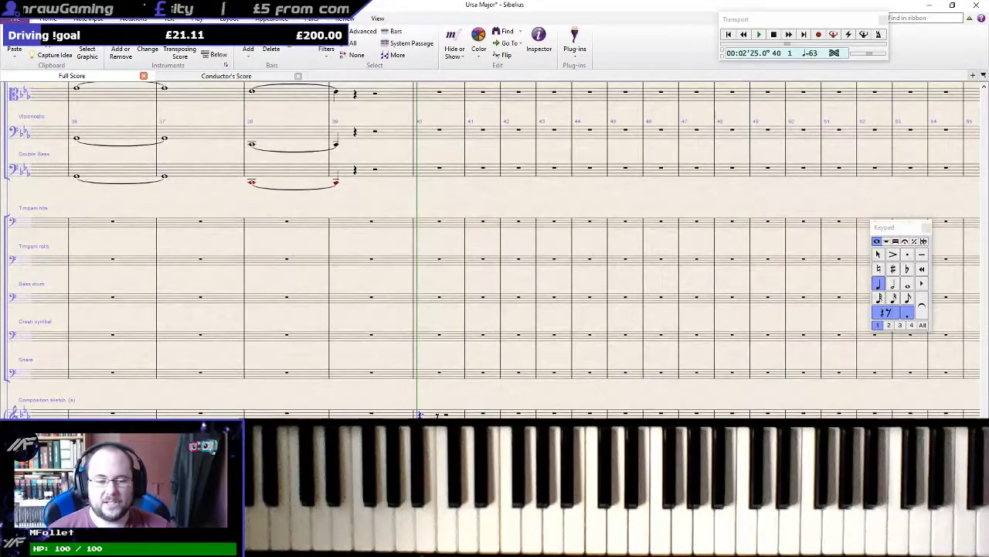
click(456, 413)
key(Delete)
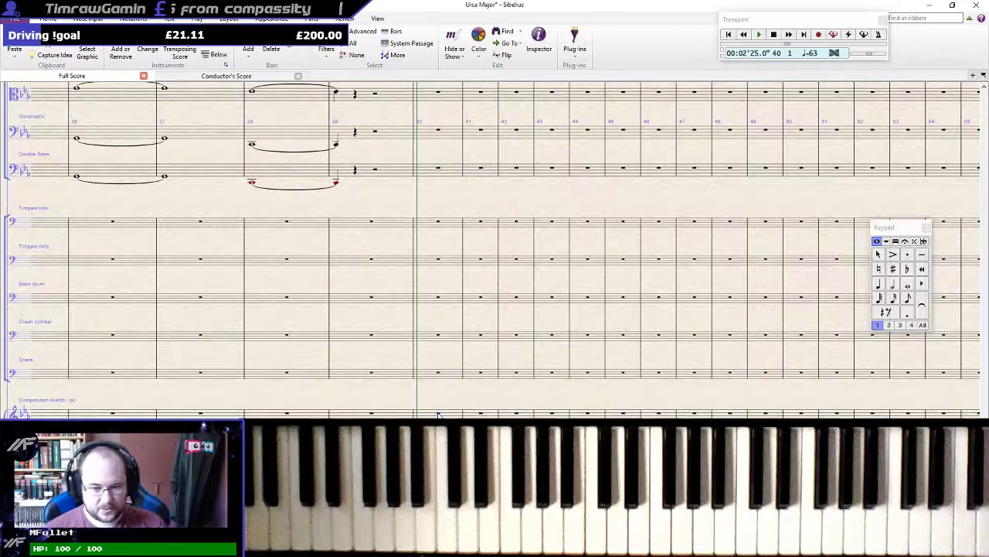
Enter a quarter note at the start of bar 40 in Composition sketch (a) and clear the stray rests from bar 39
key(4)
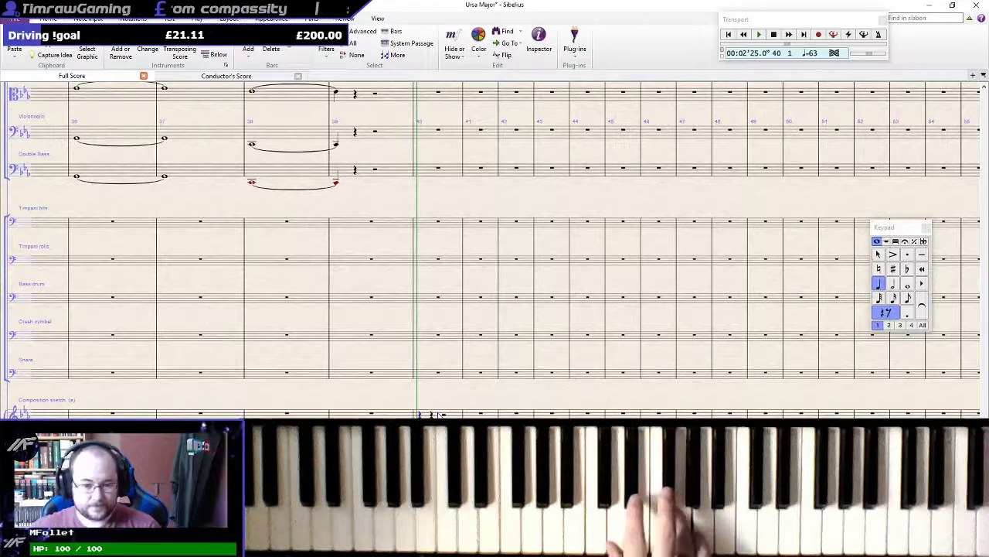
key(Left)
key(4)
key(period)
key(Right)
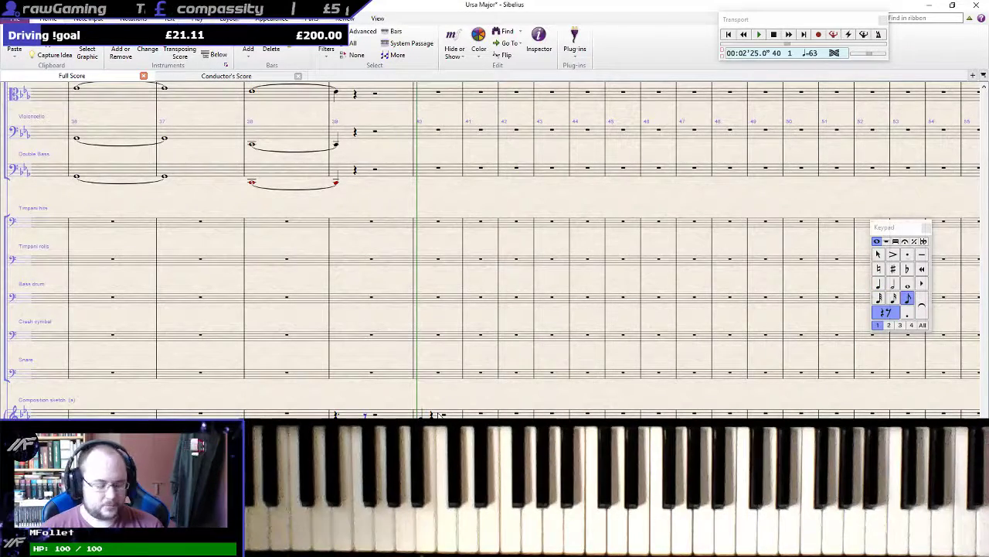
key(Left)
key(Delete)
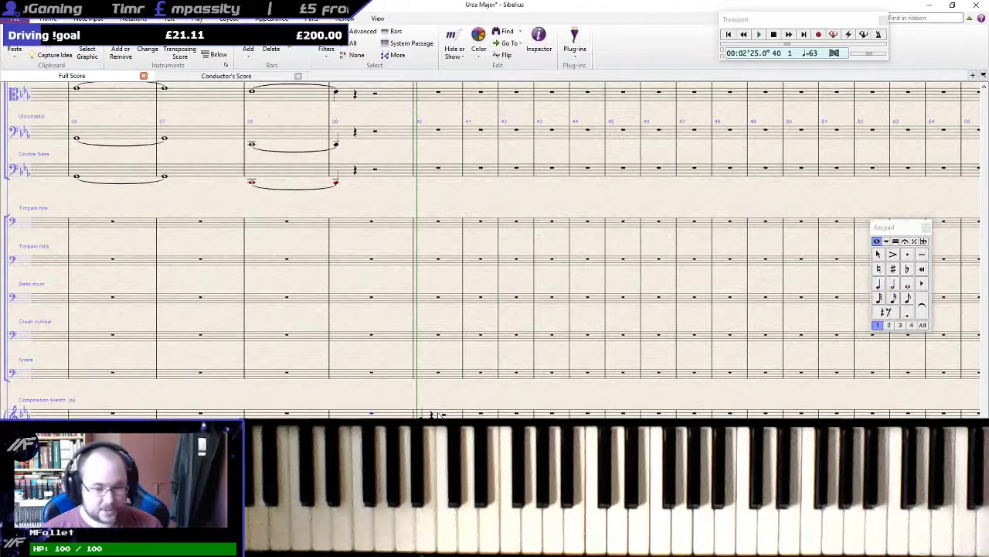
On one pitch, write dotted quarter, eighth and two quarters in bar 40, then two quarters and a dotted quarter in bar 41 of the sketch staff
key(Right)
key(period)
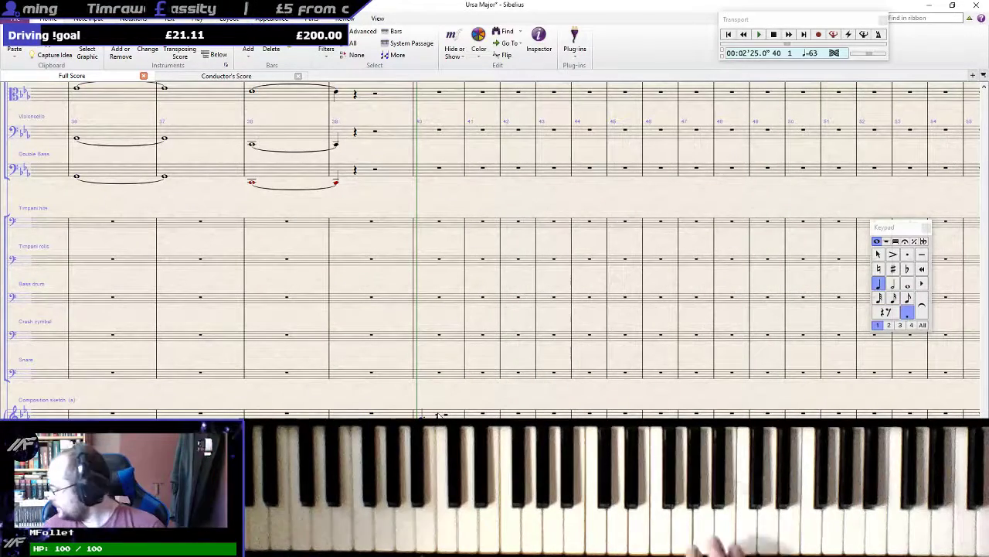
key(period)
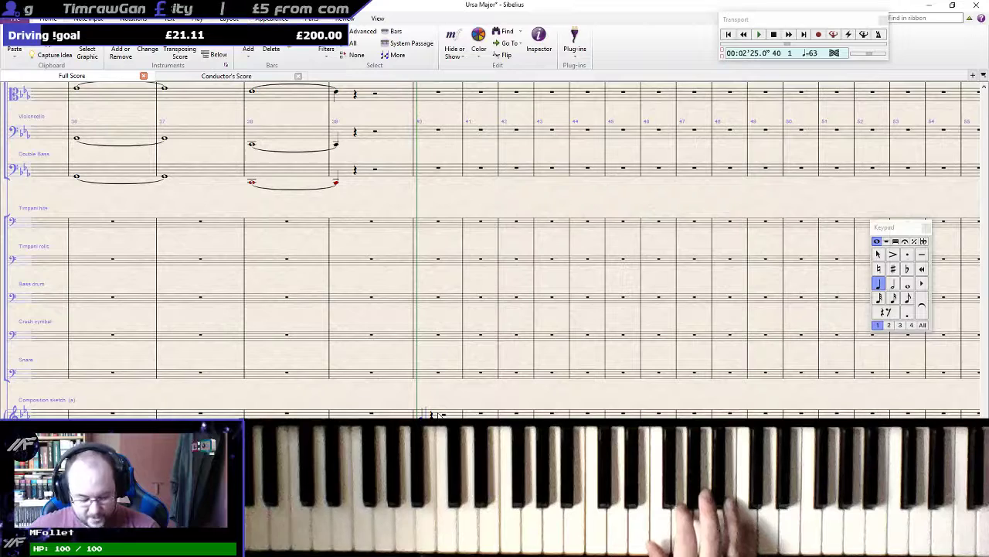
key(period)
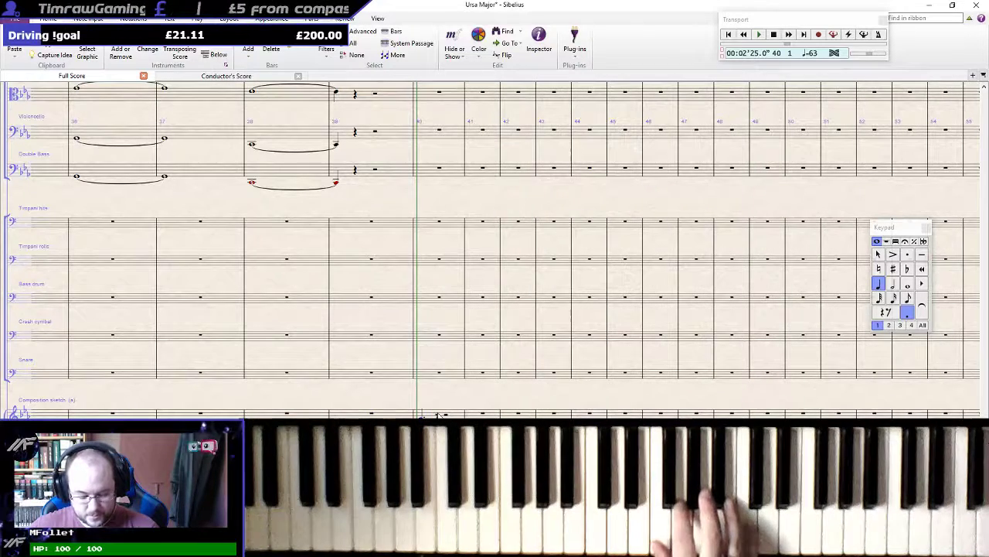
key(3)
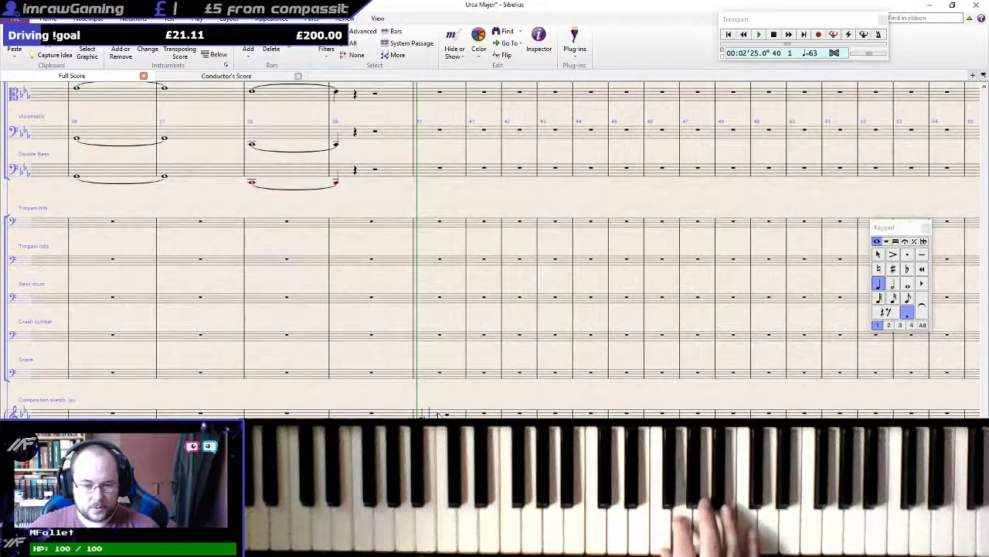
key(4)
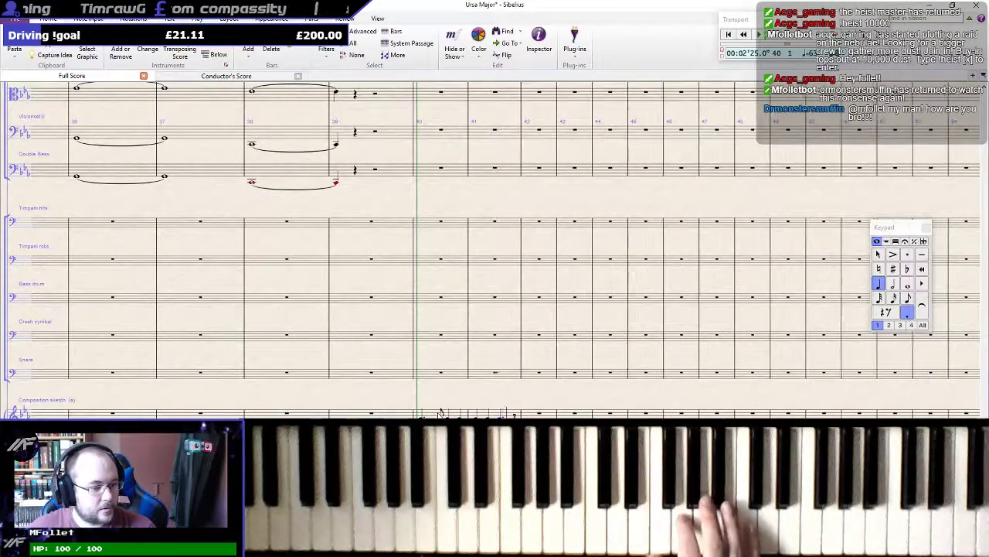
Continue the one-pitch rhythm: an eighth ending bar 41, dotted quarter, eighth, quarter and two eighths in bar 42, two half notes in bar 43
key(3)
key(4)
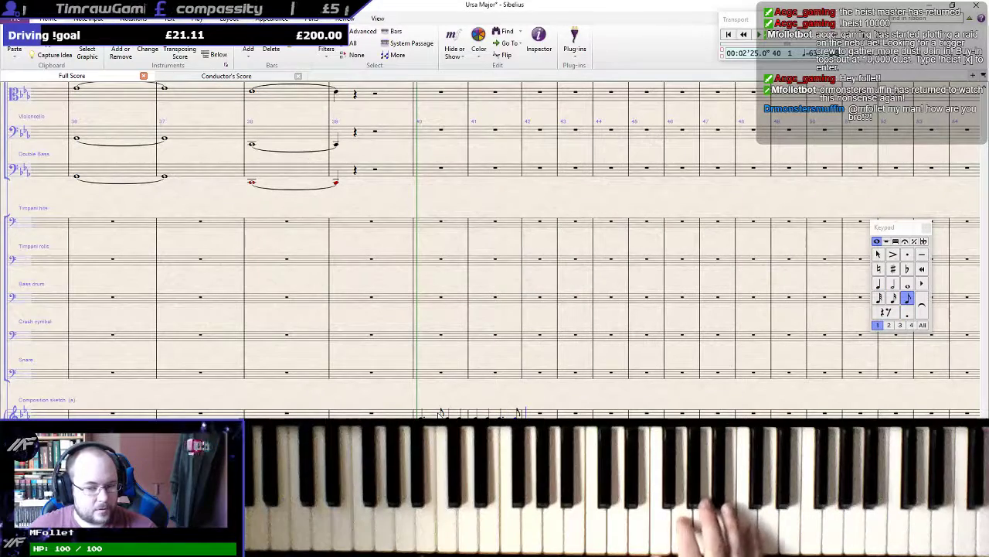
key(3)
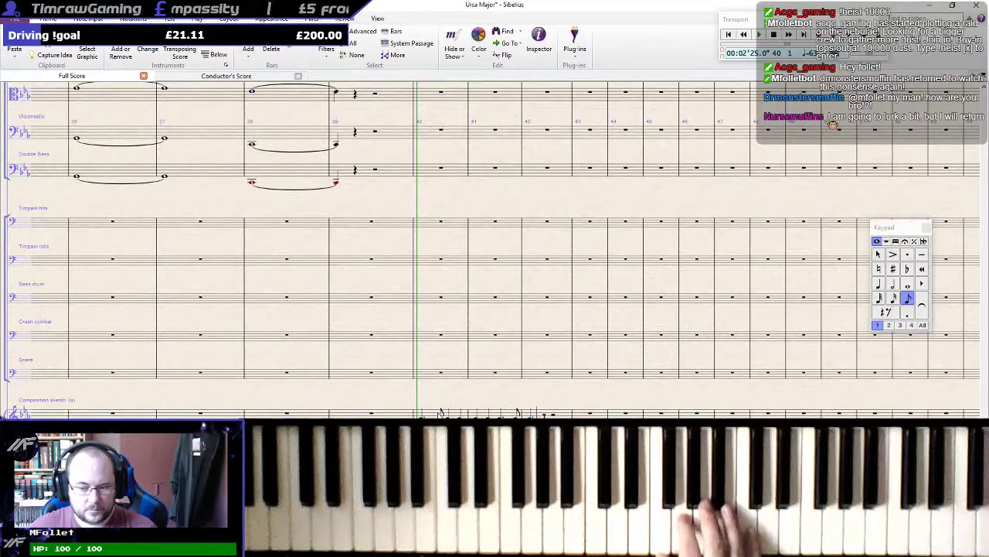
key(4)
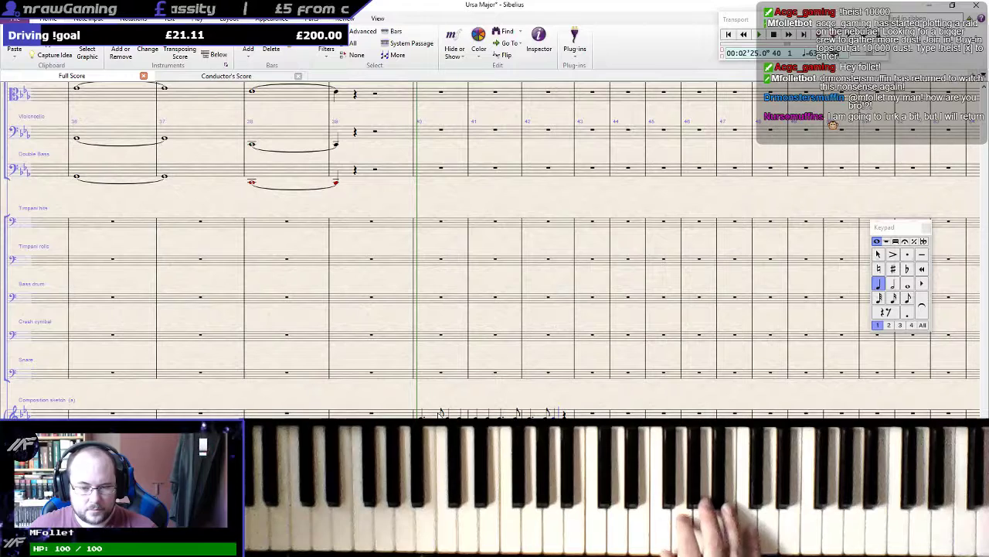
key(3)
key(4)
key(3)
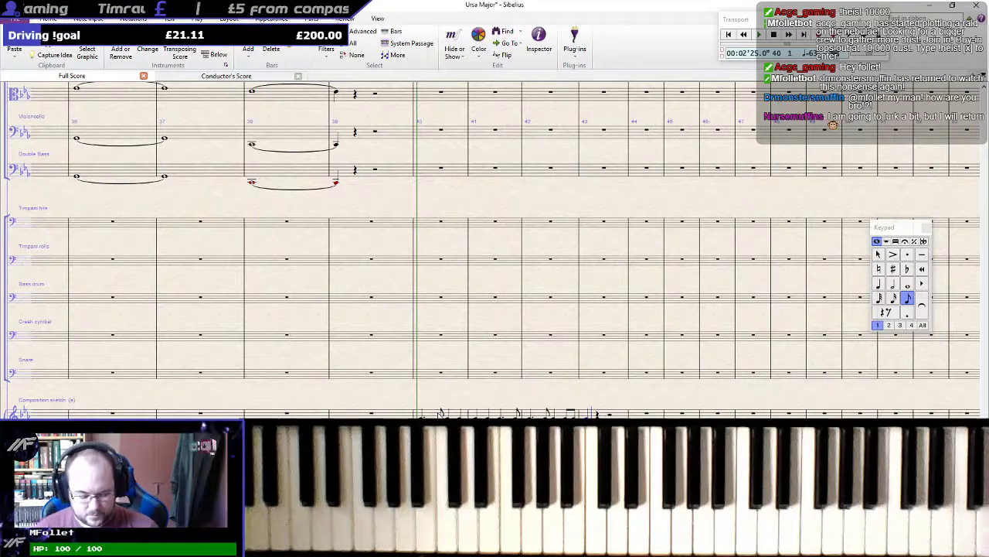
key(4)
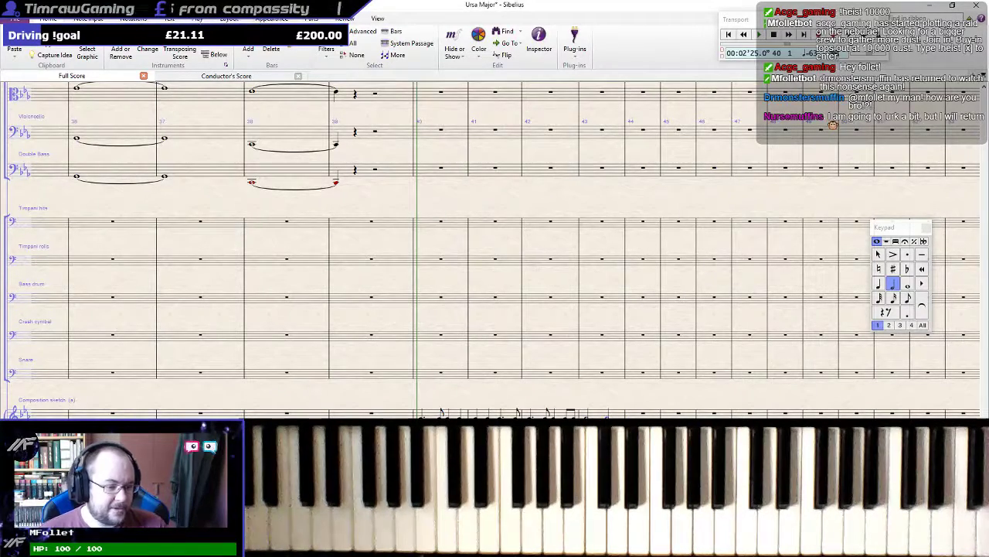
drag(547, 399, 532, 330)
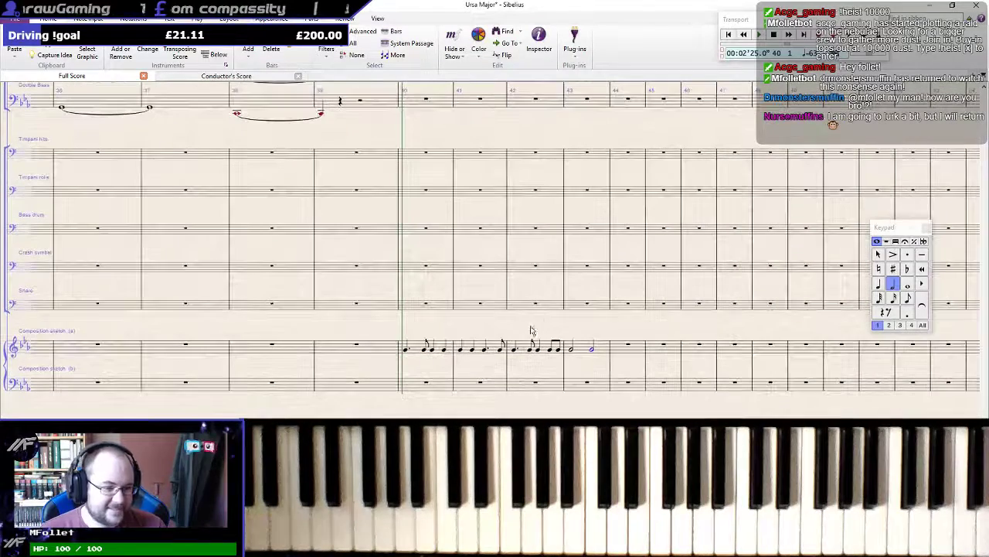
Play back the one-pitch rhythm in Composition sketch (a) twice, from bar 40 through bar 43
click(406, 352)
click(418, 351)
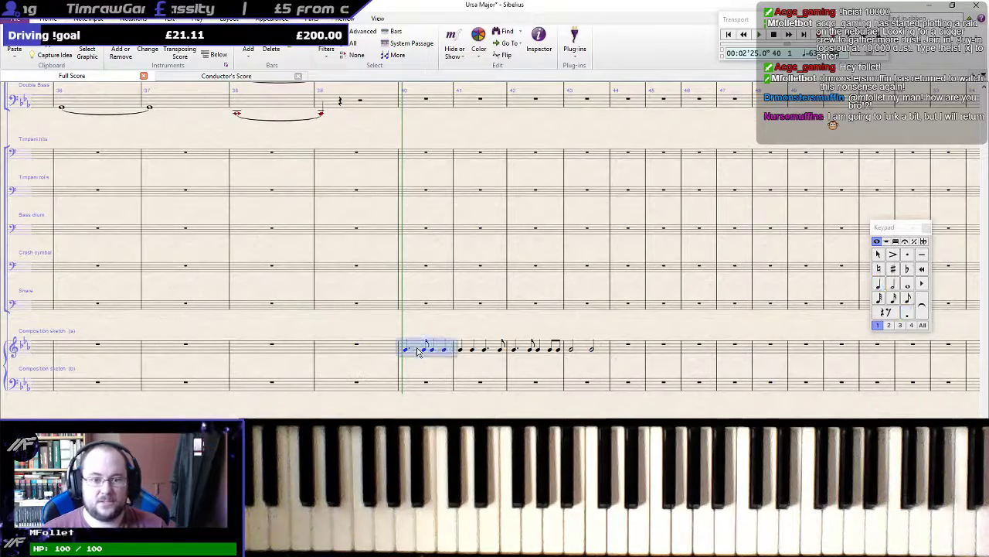
key(space)
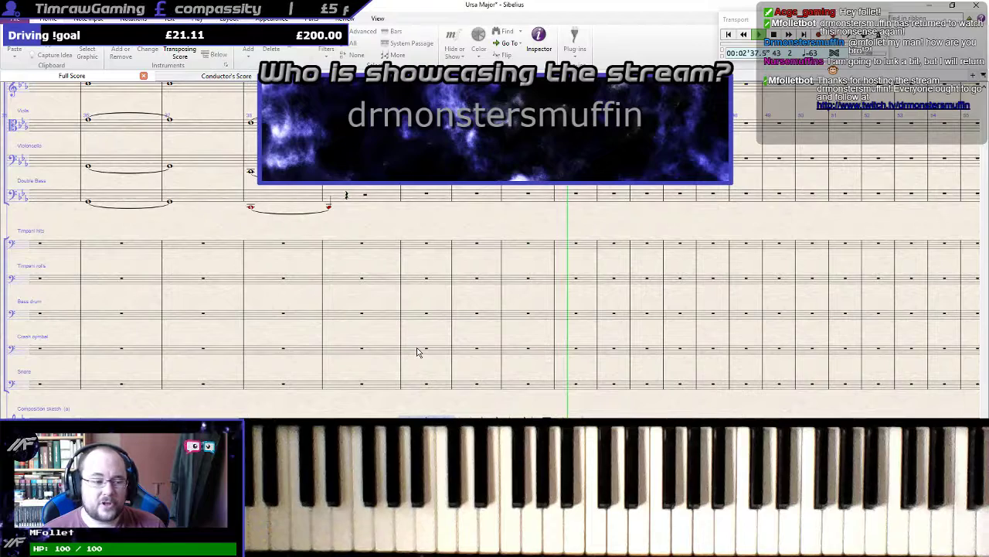
key(space)
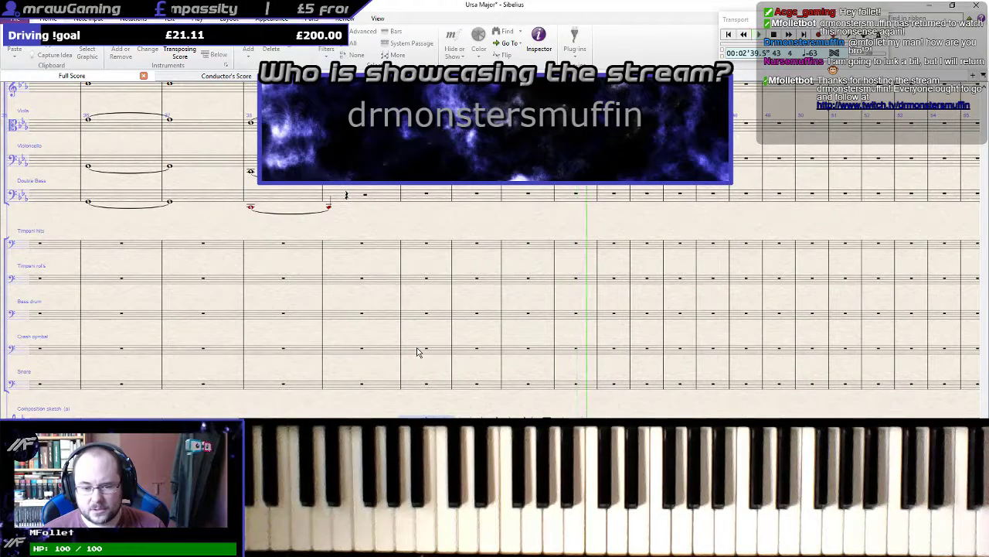
key(space)
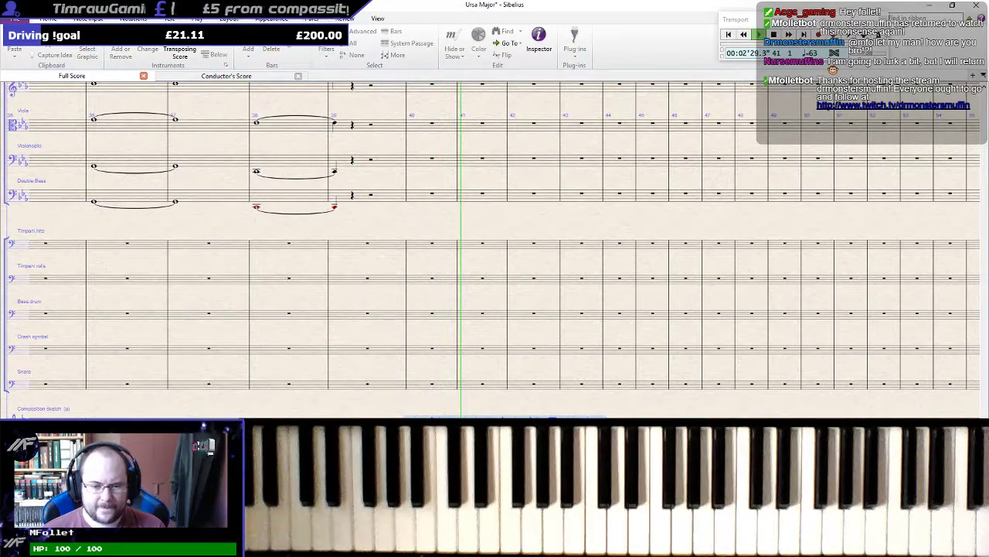
key(space)
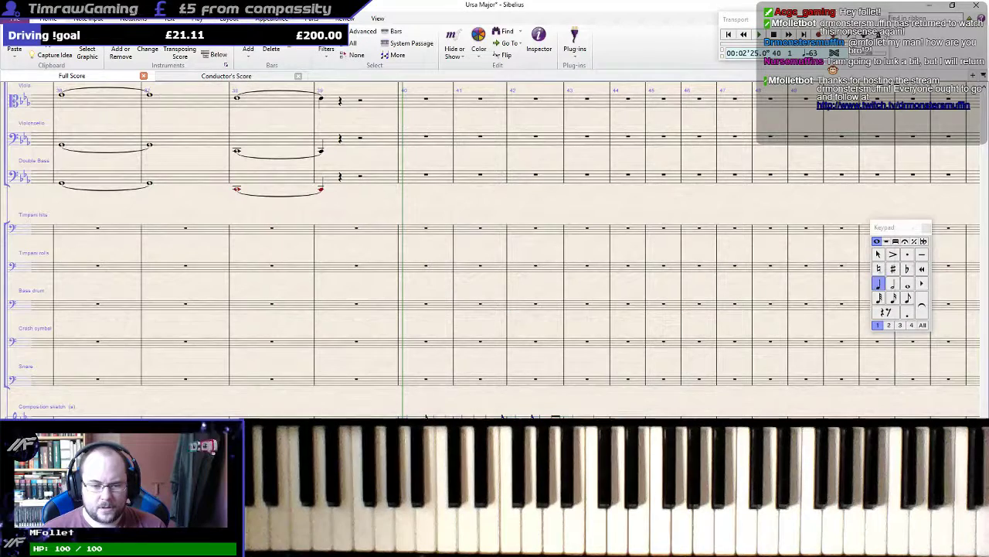
Lengthen a quarter note in bar 41 of the sketch rhythm to a half note and play the phrase from bar 40
click(893, 284)
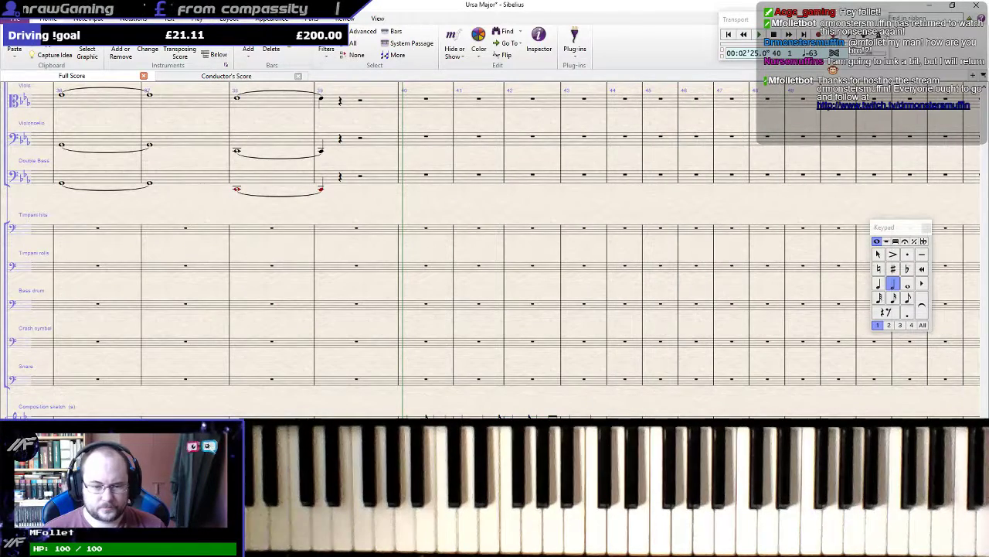
key(space)
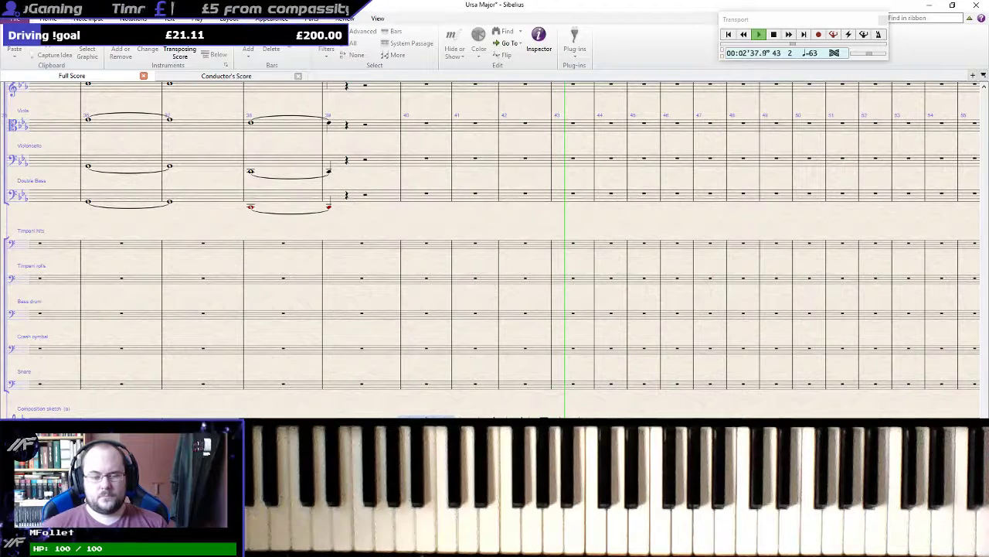
key(space)
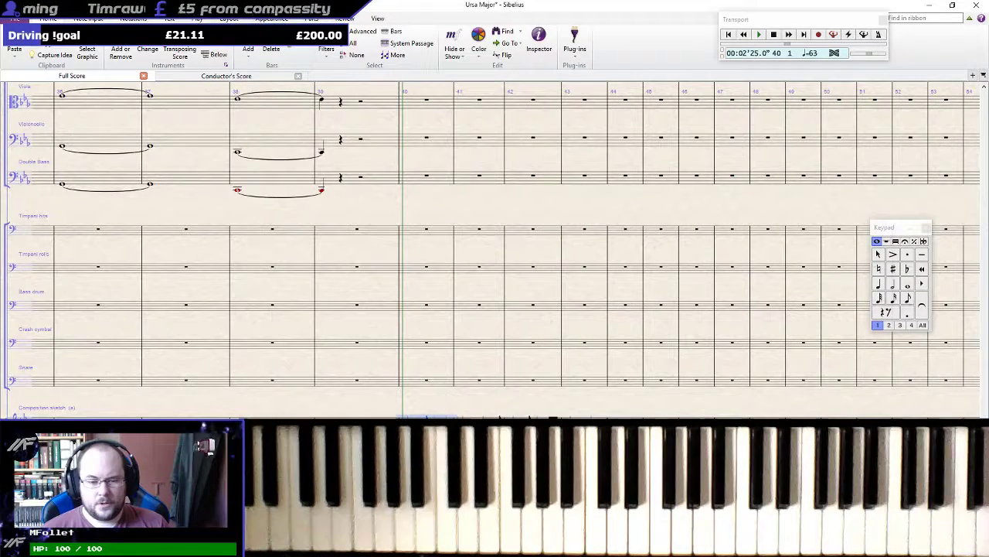
Set the closing note of bar 41 in the sketch rhythm to an undotted quarter note
key(KP_4)
key(KP_Decimal)
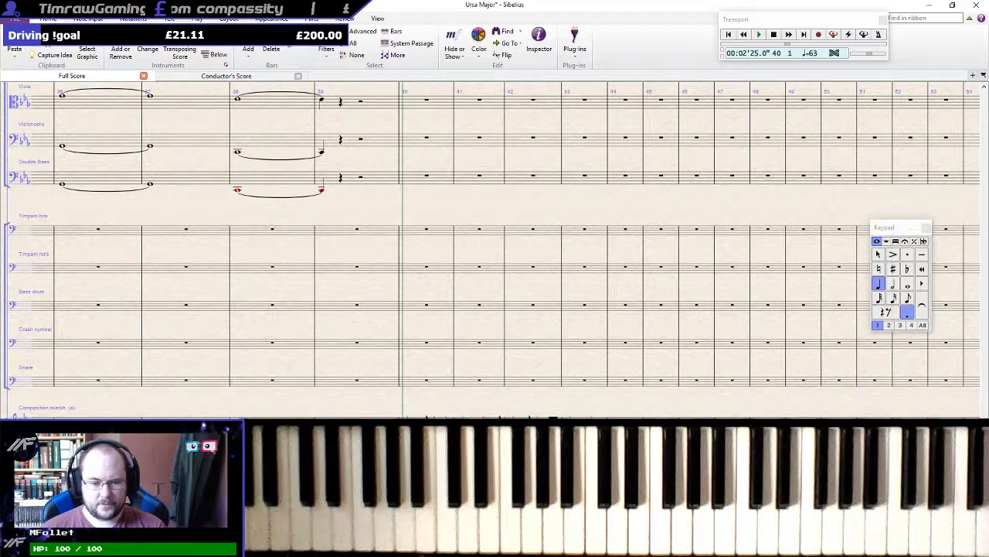
key(KP_Decimal)
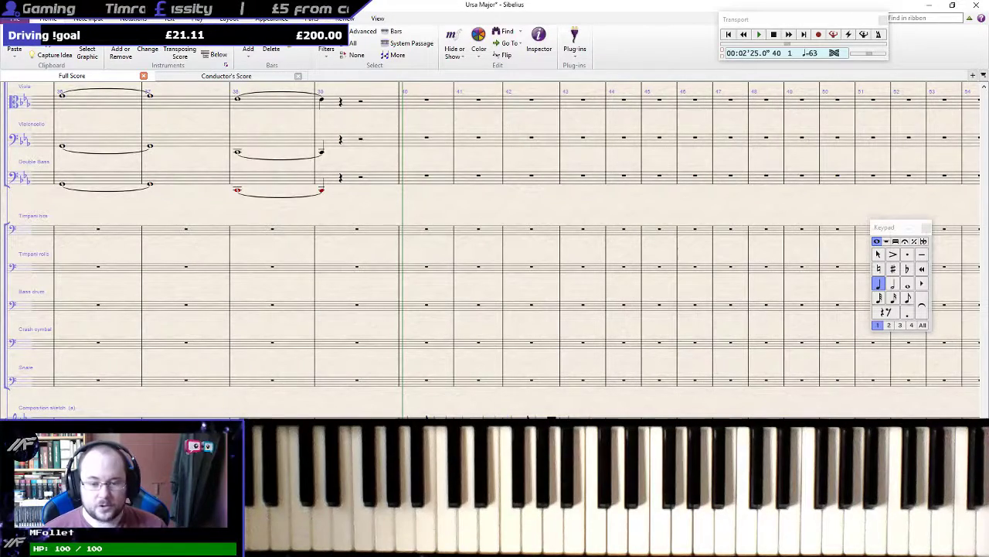
Select the sketch passage from bar 40 to bar 43 and listen to the revised rhythm
click(427, 421)
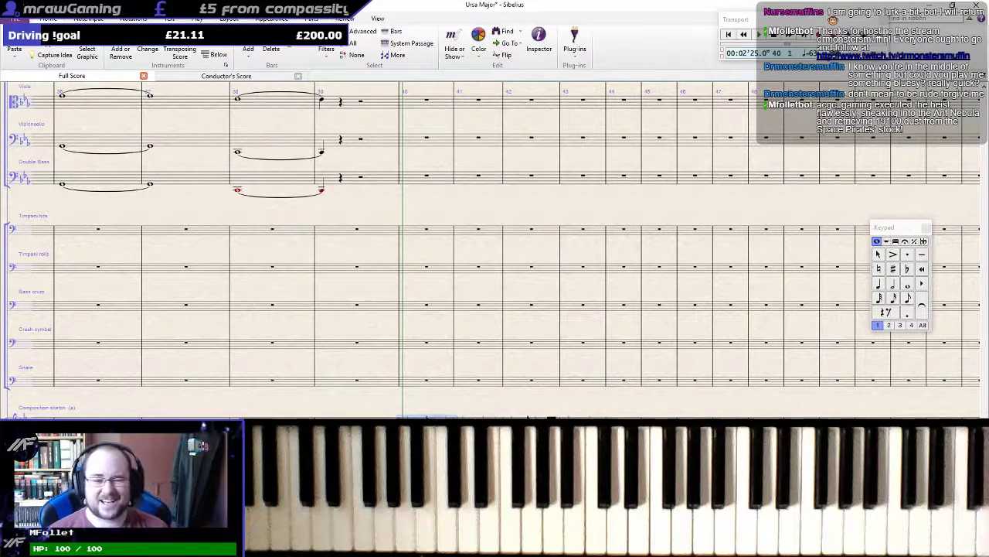
click(407, 426)
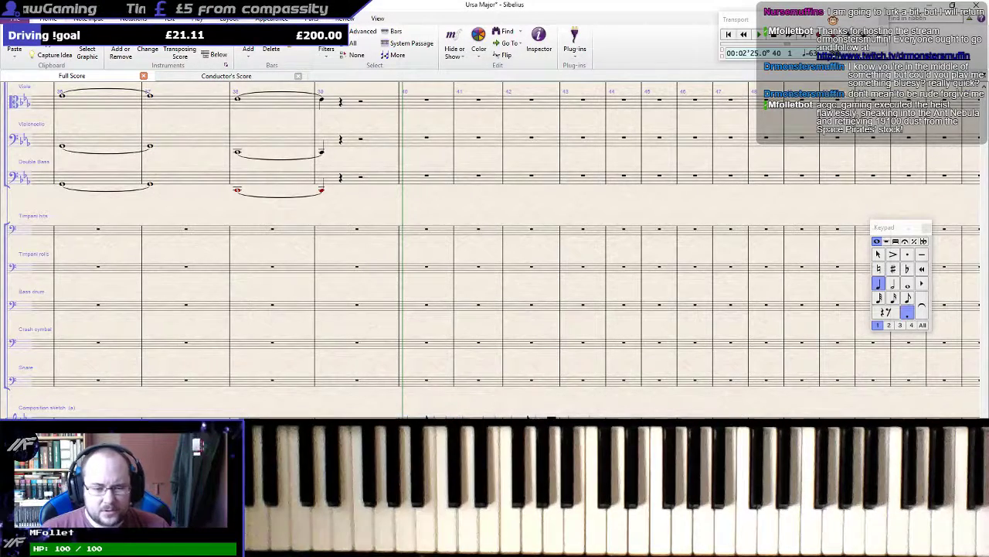
click(413, 426)
shift+click(579, 425)
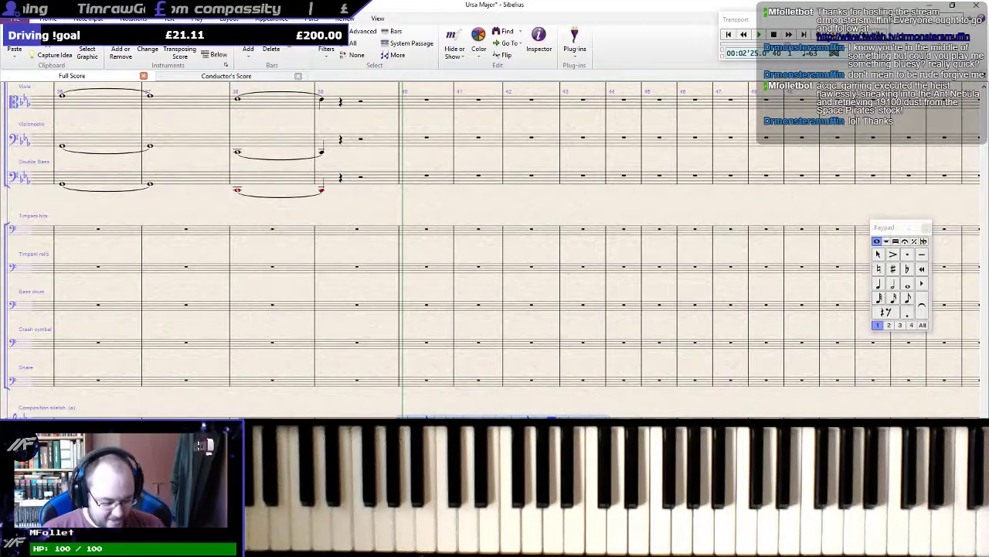
key(space)
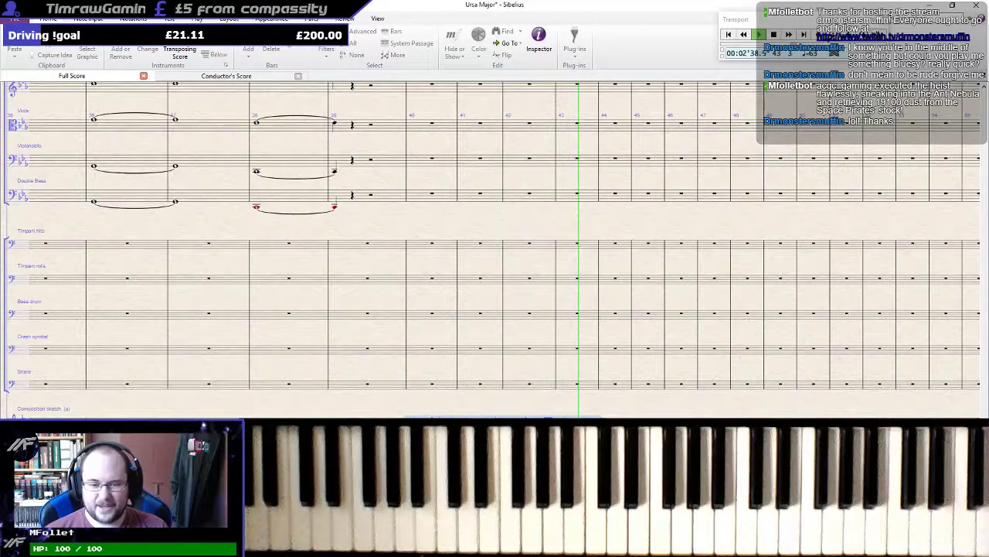
key(space)
Replace the opening half note of bar 43 with a quarter and two eighths, and play the phrase from bar 40
key(KP_5)
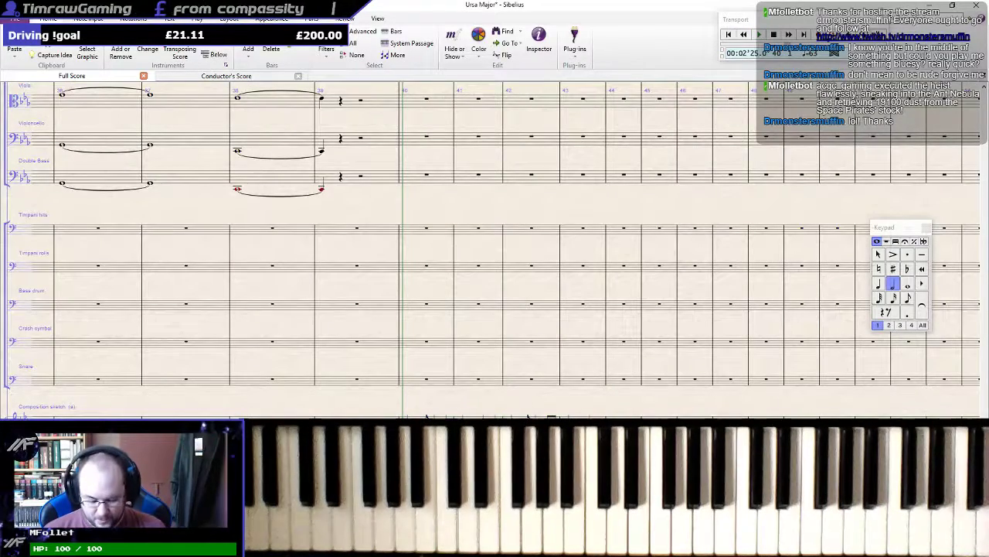
key(KP_4)
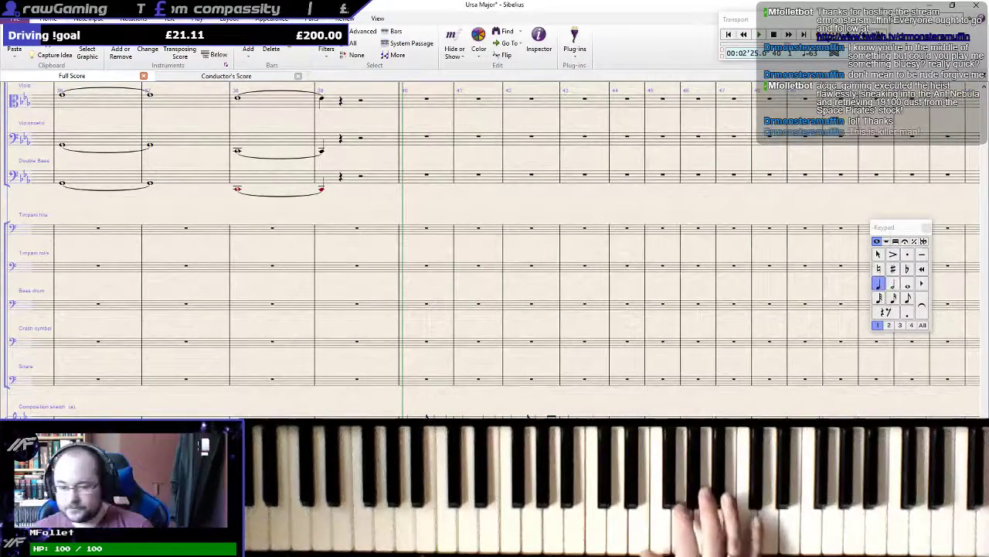
key(KP_3)
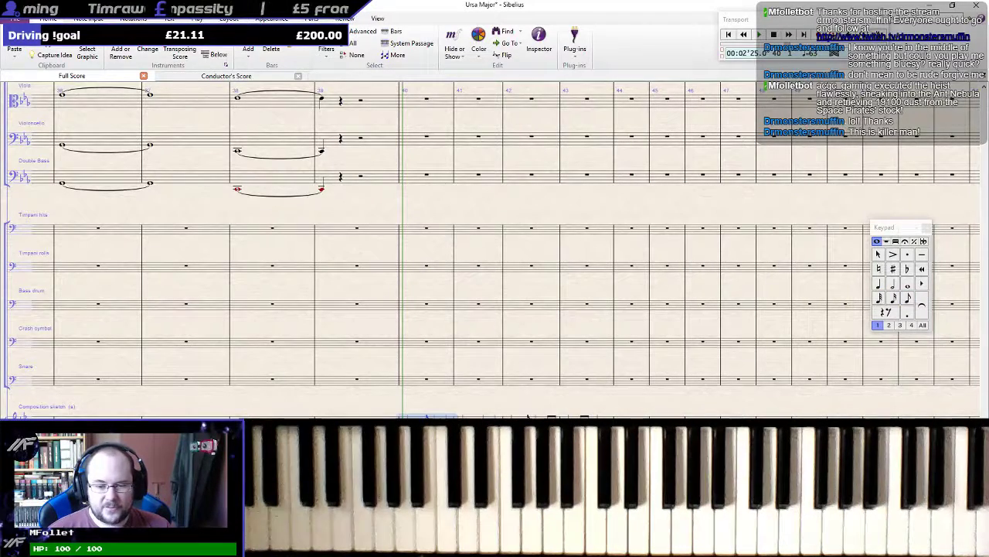
key(space)
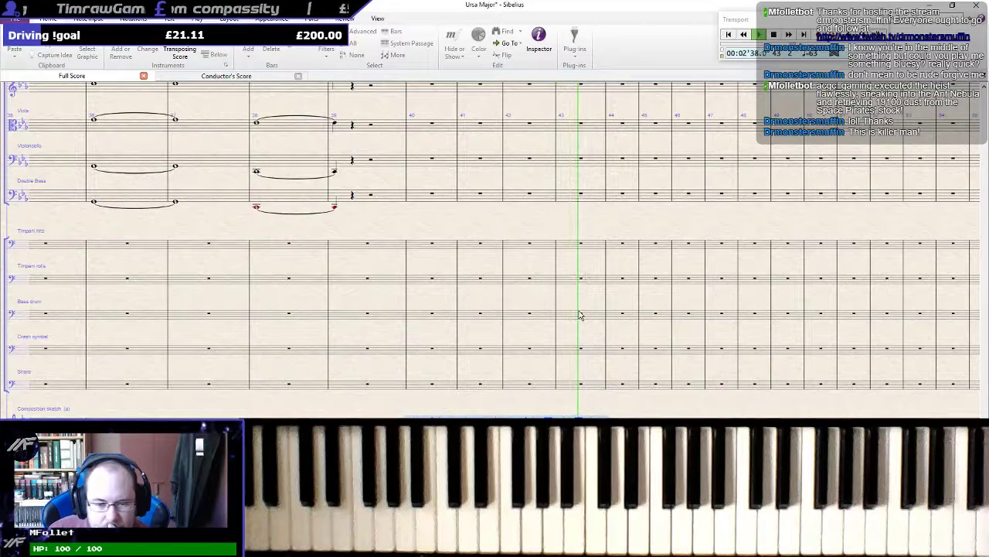
key(space)
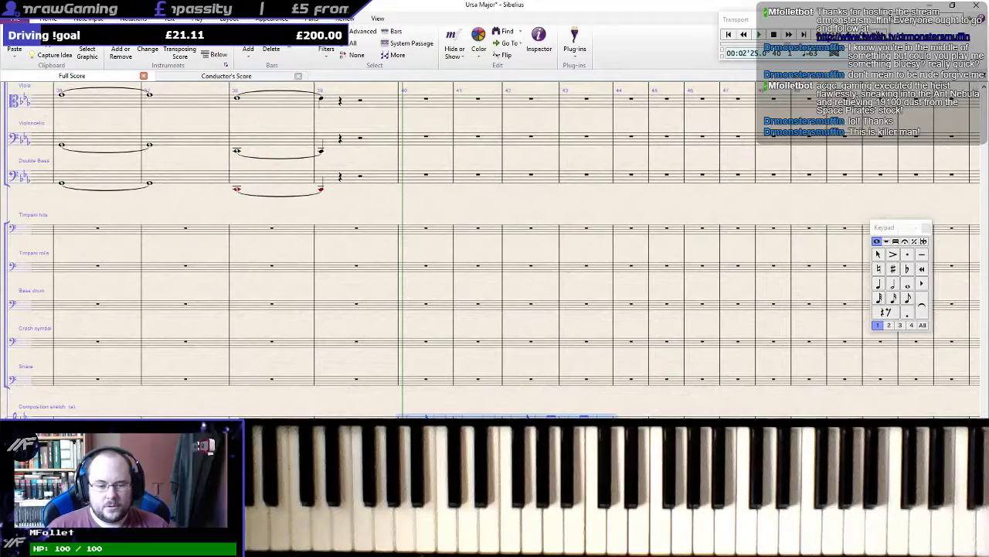
Play melody pitches from the MIDI keyboard into the rhythm of bars 40 and 41 in Composition sketch (a)
drag(504, 394, 263, 406)
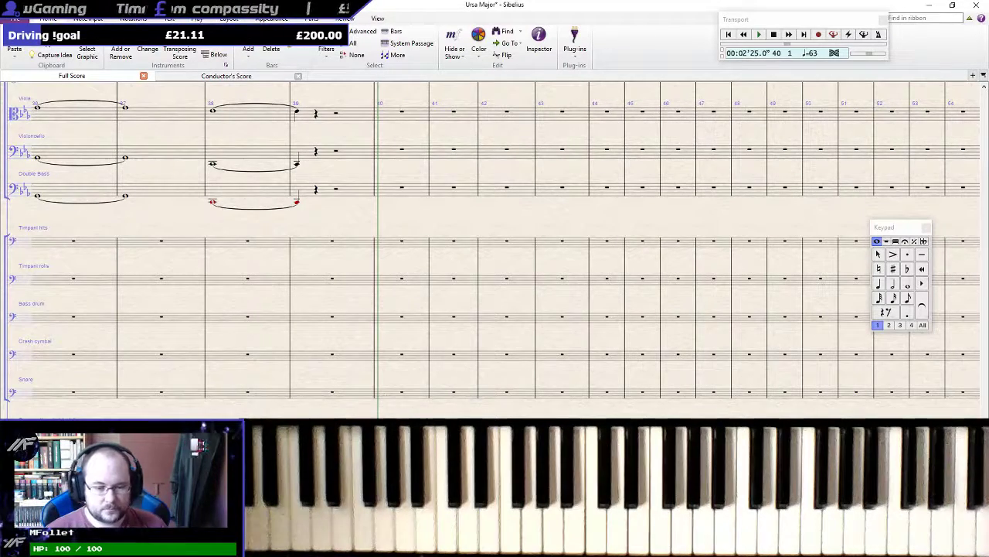
key(n)
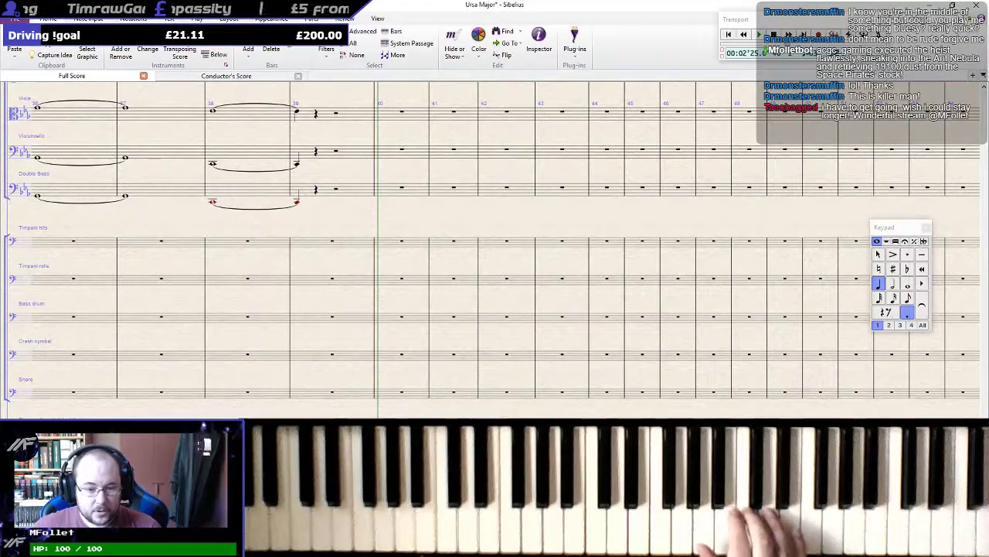
key(KP_4)
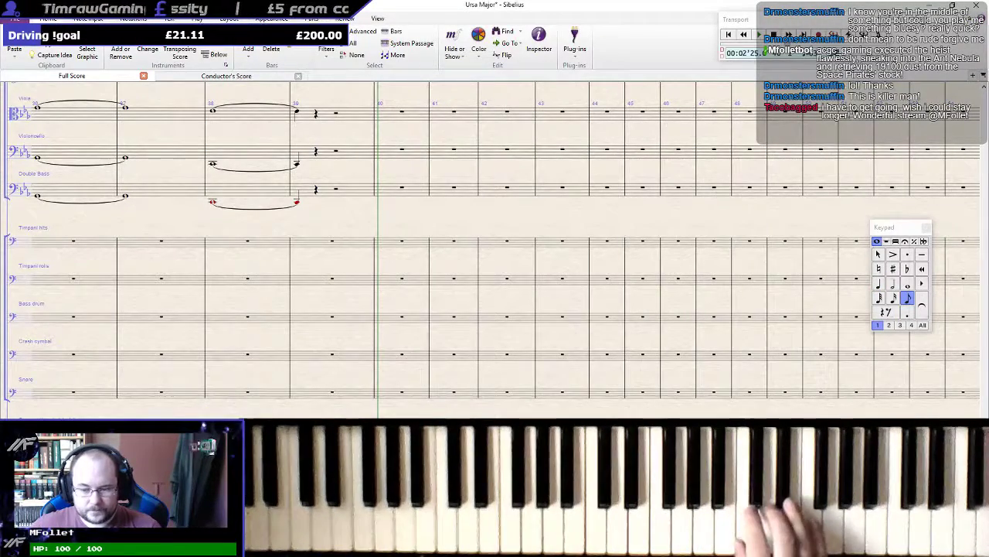
key(KP_4)
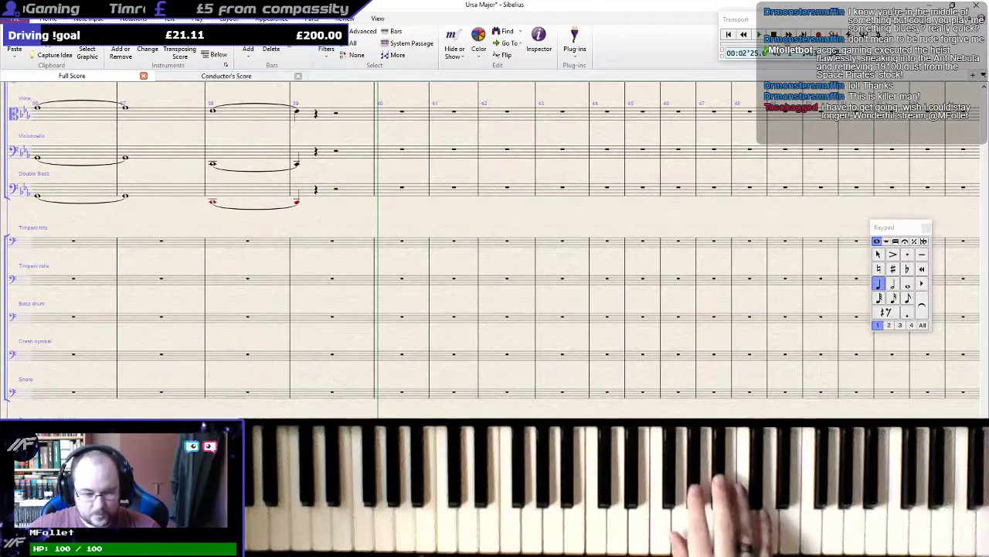
key(5)
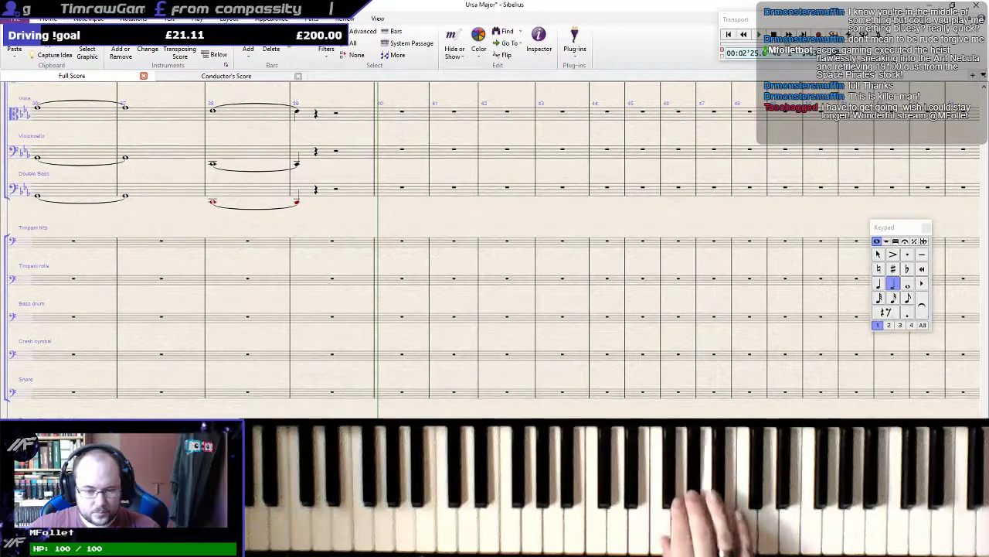
key(4)
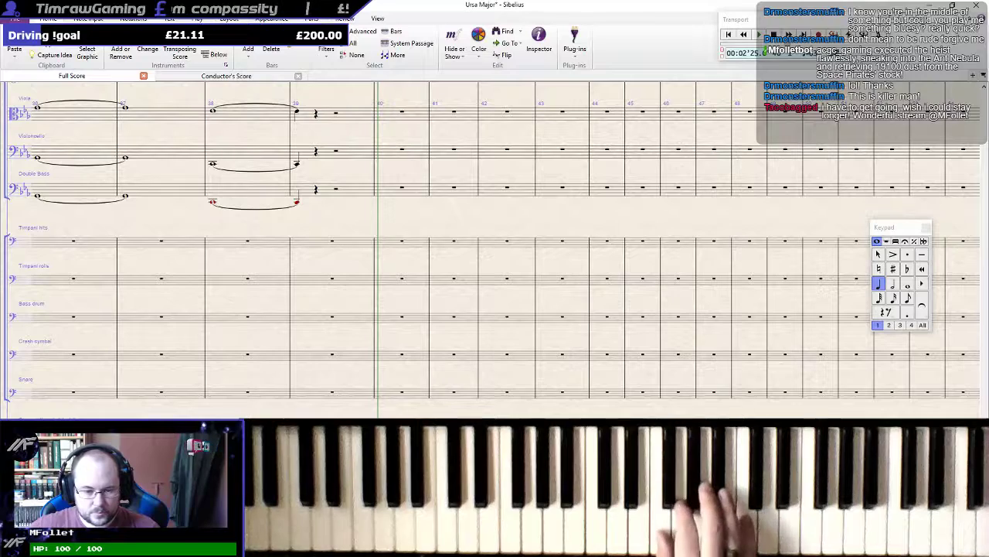
Enter the melody pitches for bars 42 and 43 of the sketch rhythm, and play the phrase from bar 40
key(period)
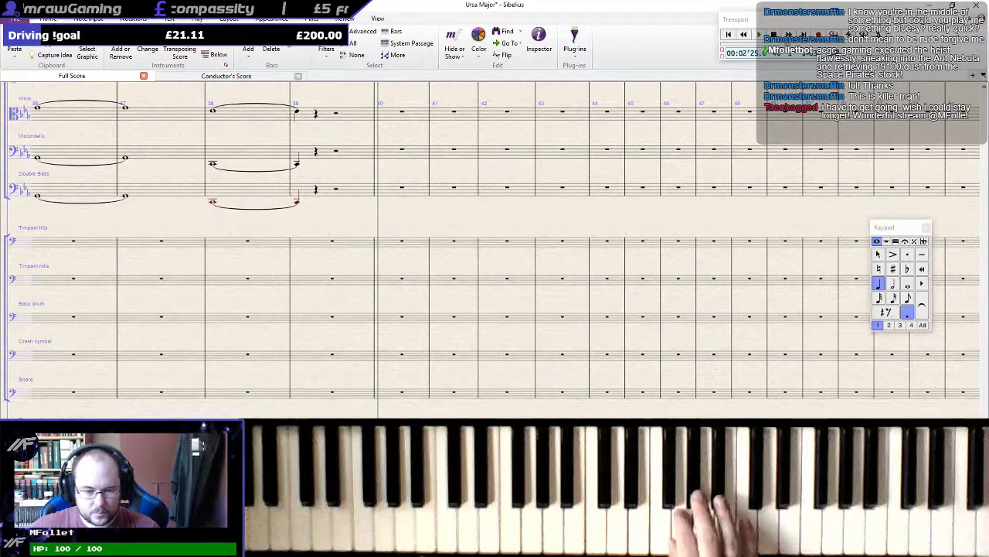
key(3)
key(4)
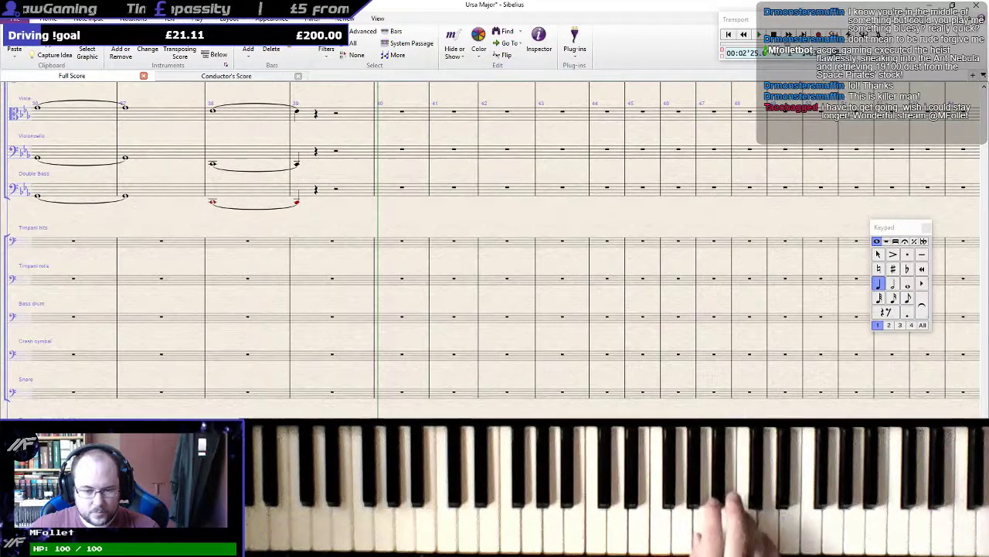
key(3)
key(4)
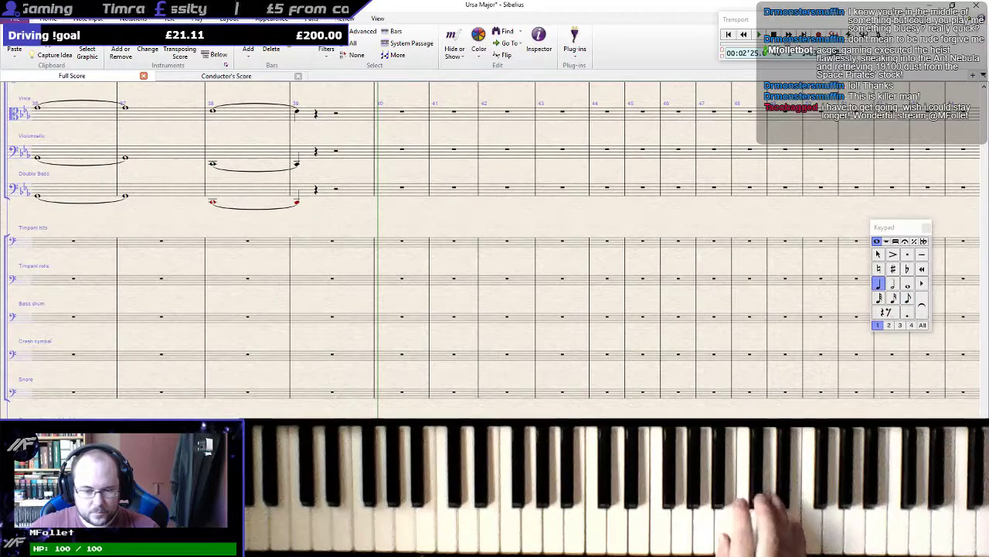
key(3)
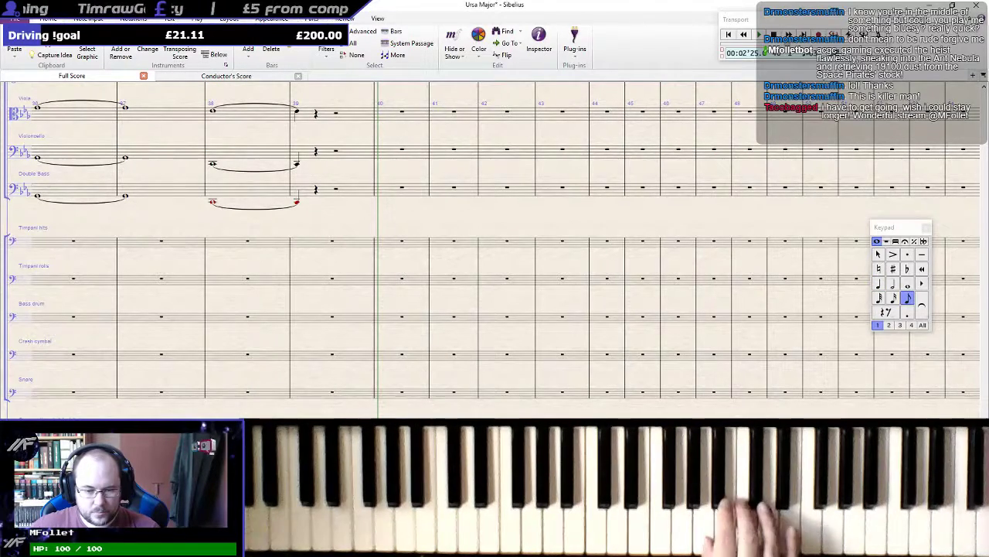
key(4)
key(7)
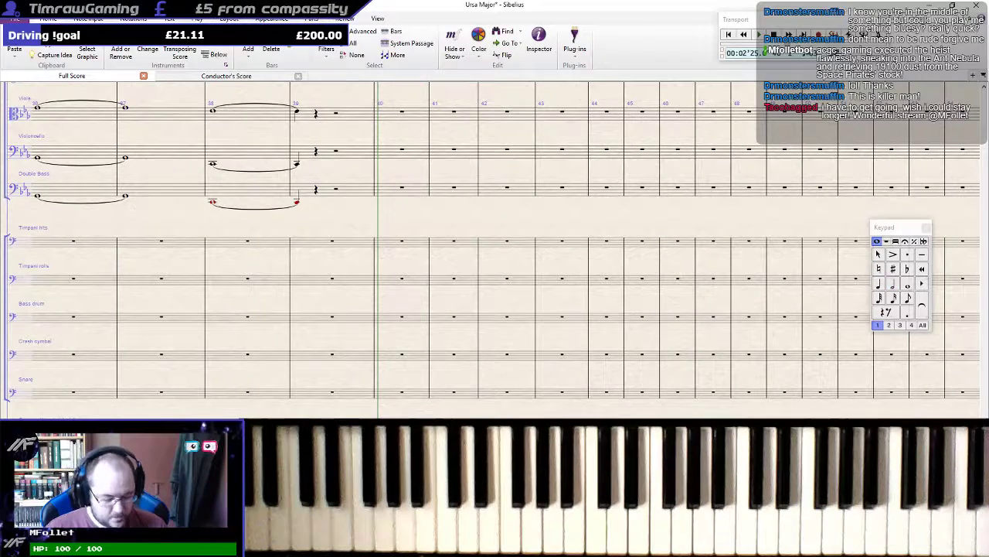
key(space)
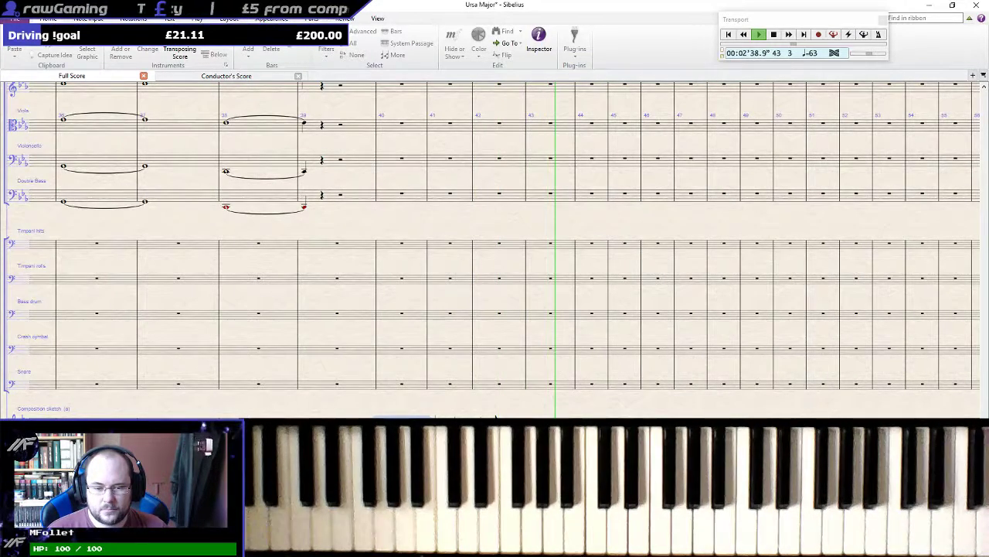
key(space)
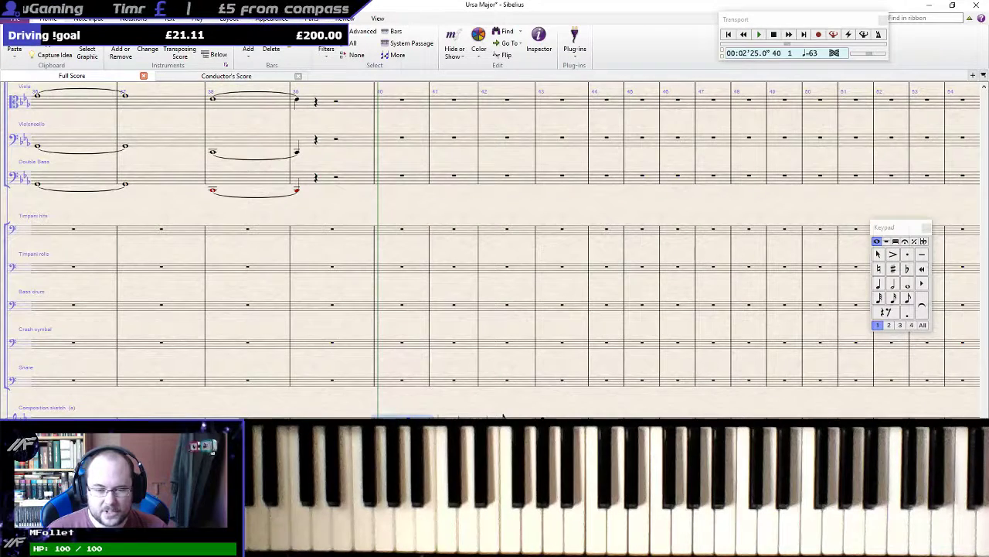
Step through the melody notes of bars 40 to 43 in Composition sketch (a) and play the phrase from bar 40
click(503, 416)
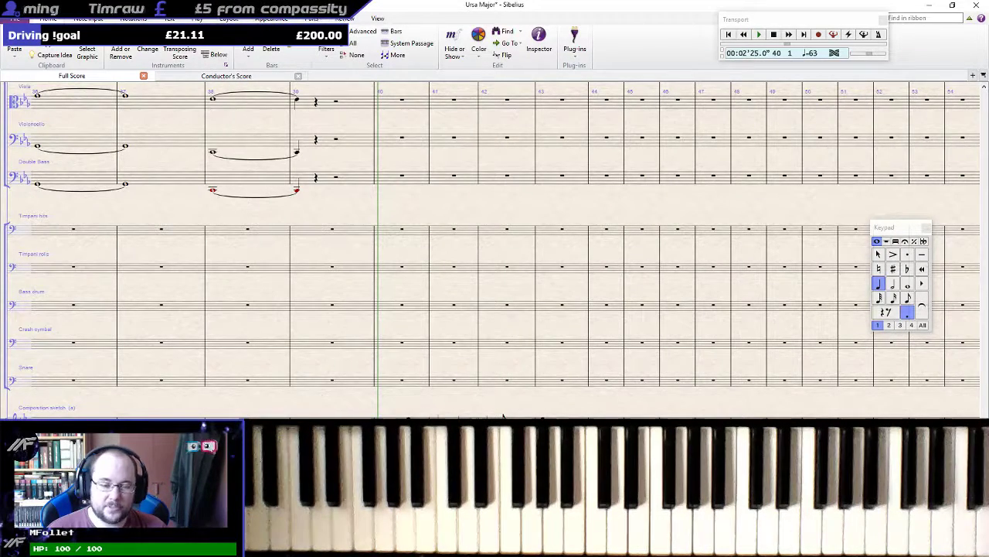
key(3)
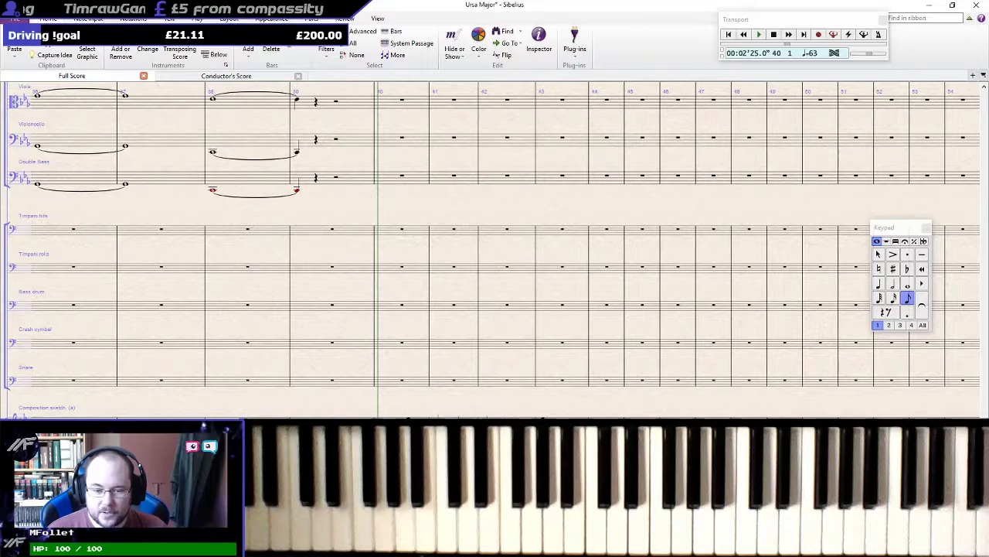
key(Right)
key(Right)
key(Right)
key(Right)
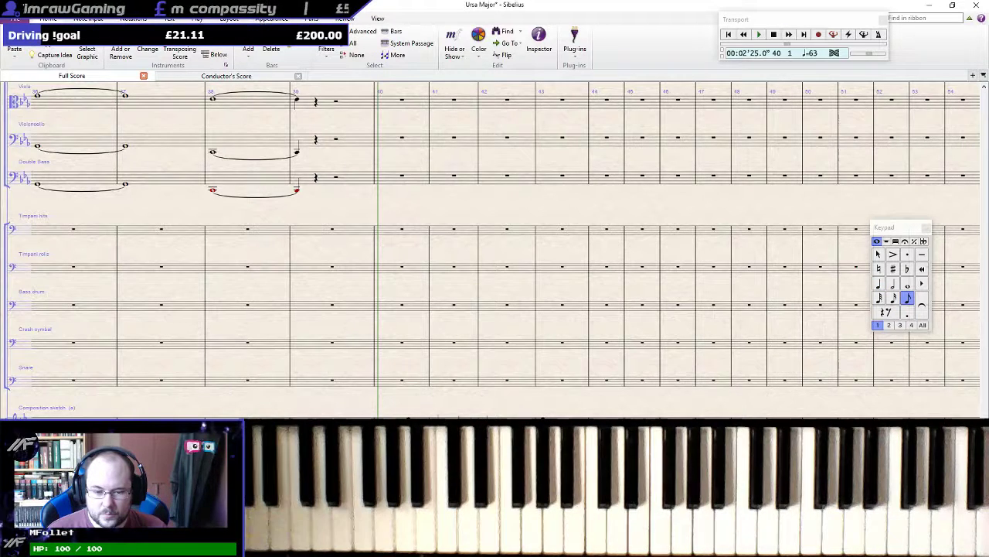
key(Right)
key(Right)
key(Right)
key(Right)
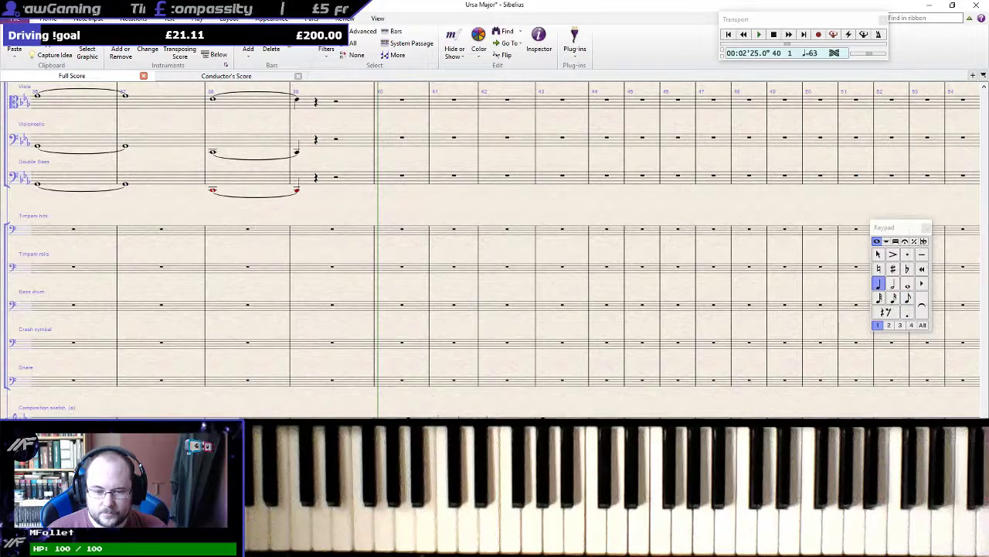
key(Right)
key(Right)
key(Right)
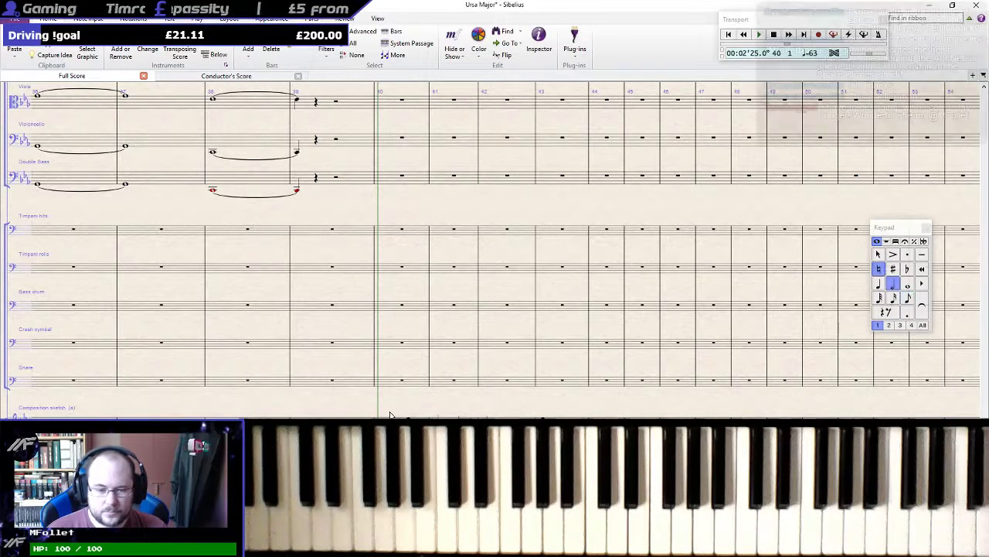
key(space)
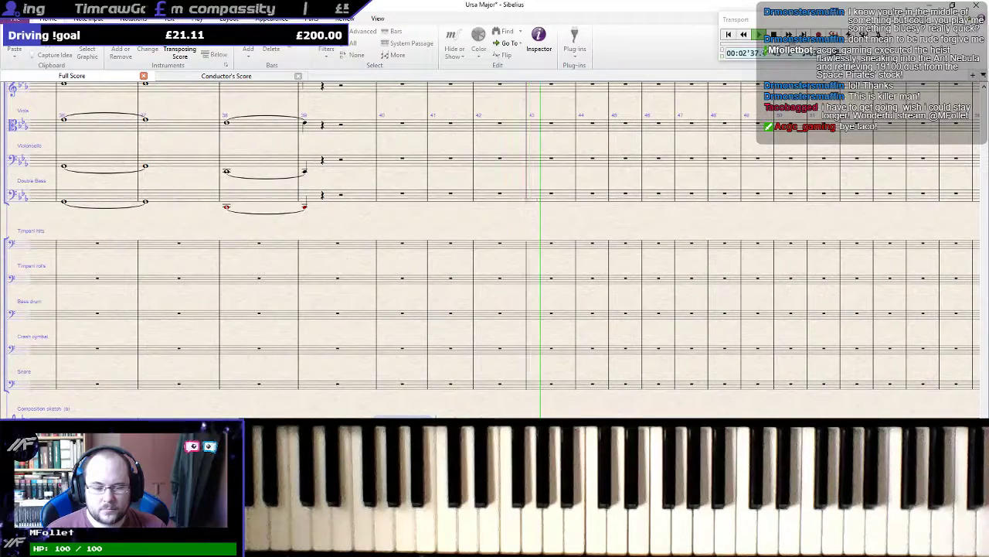
key(space)
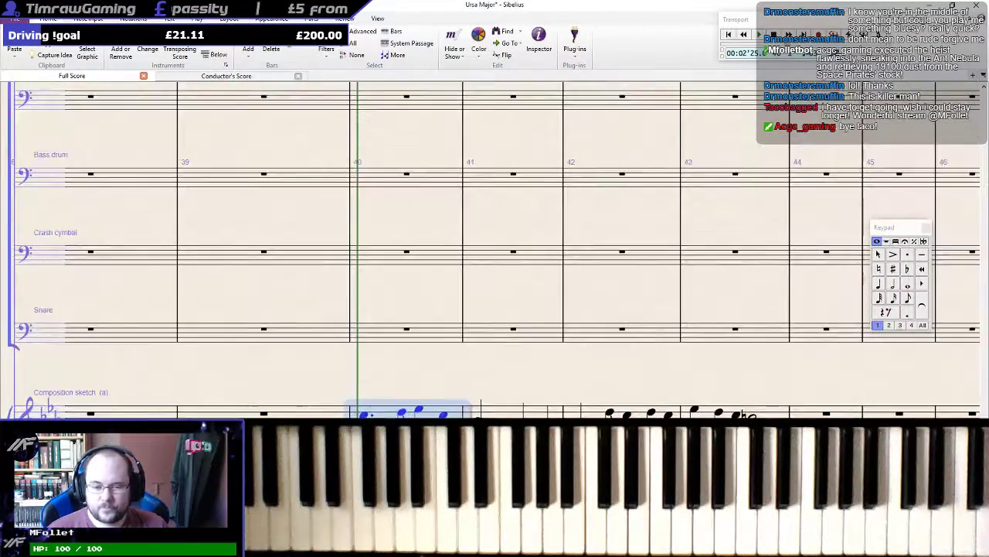
Copy the bars 40 to 43 melody from Composition sketch (a) into sketch (b) and transpose the copy down two octaves
drag(320, 199, 347, 265)
click(336, 264)
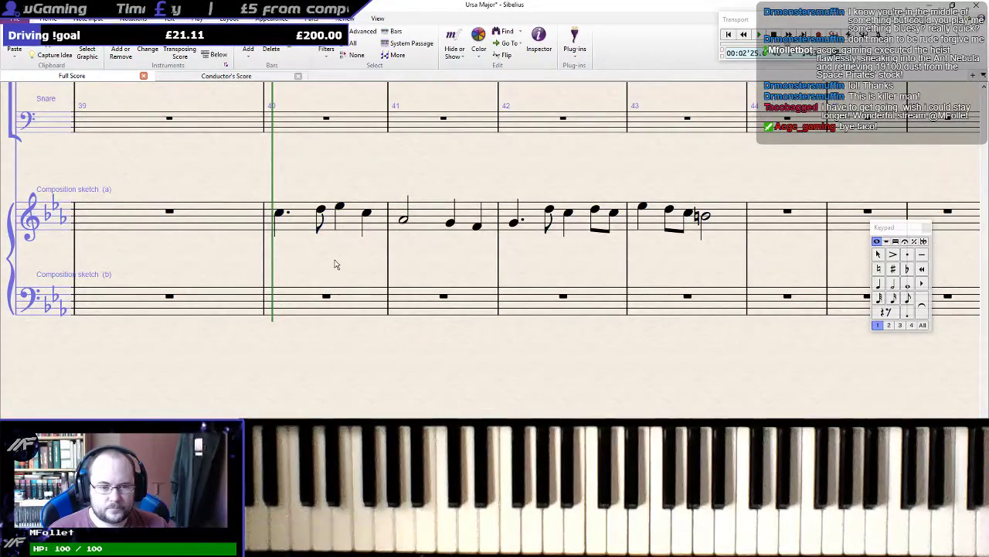
click(326, 298)
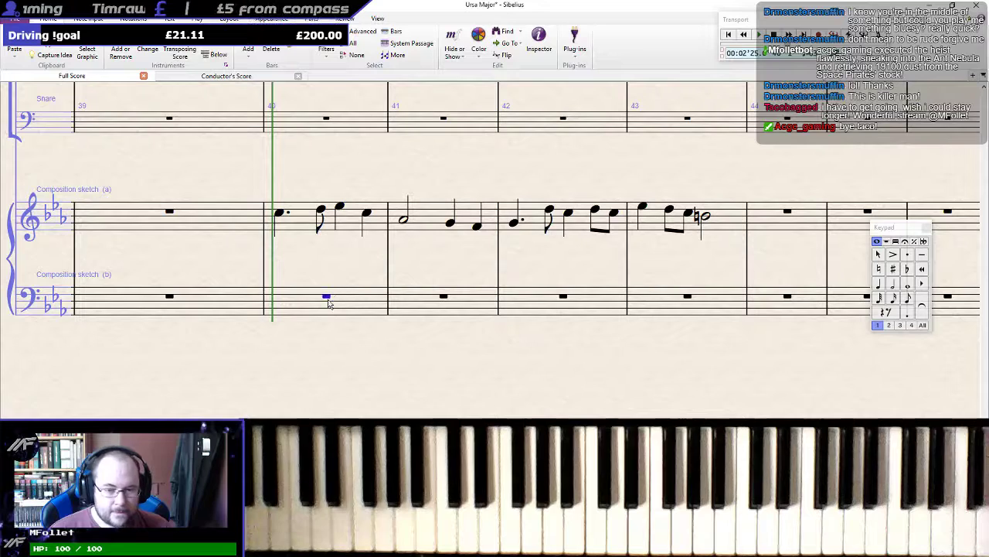
click(309, 228)
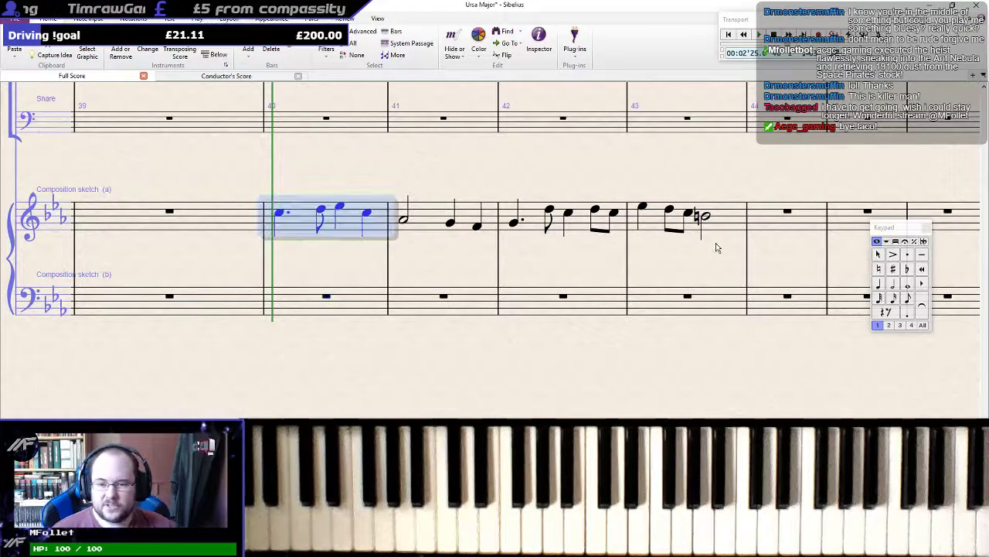
shift+click(720, 228)
alt+click(303, 306)
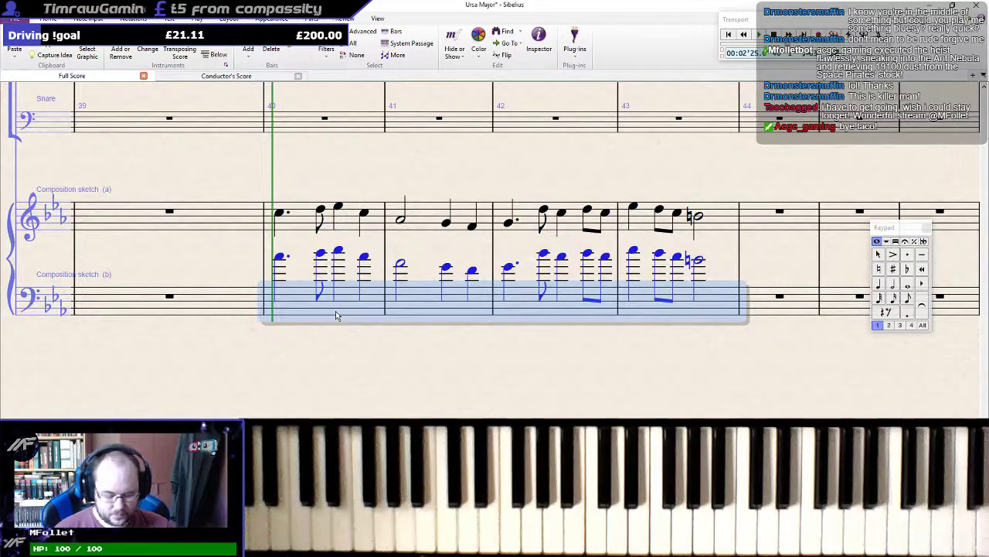
key(ctrl+Down)
key(ctrl+Down)
Re-pitch Composition sketch (b) to C, G, B-flat, C in bar 40 and a half-note E-flat, C, D in bar 41
click(282, 306)
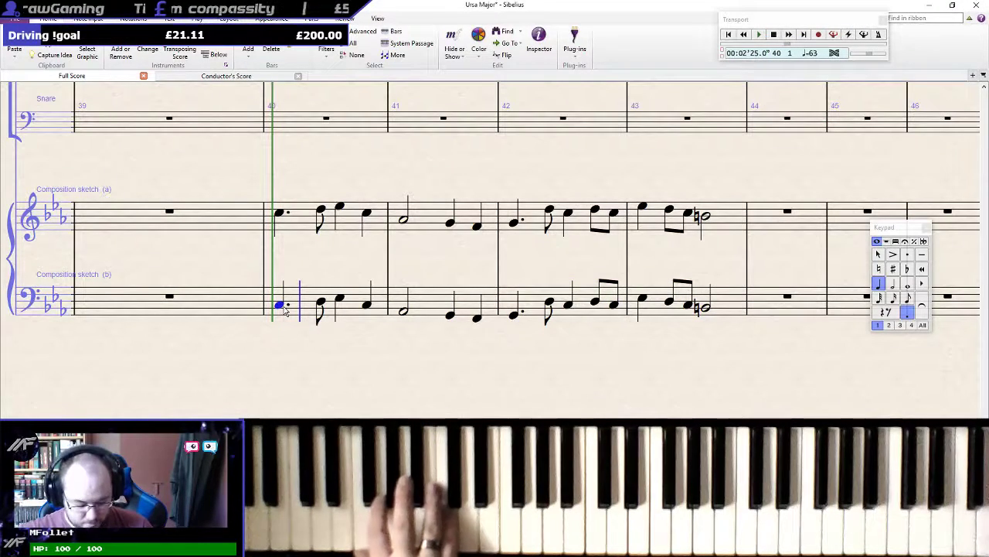
key(Right)
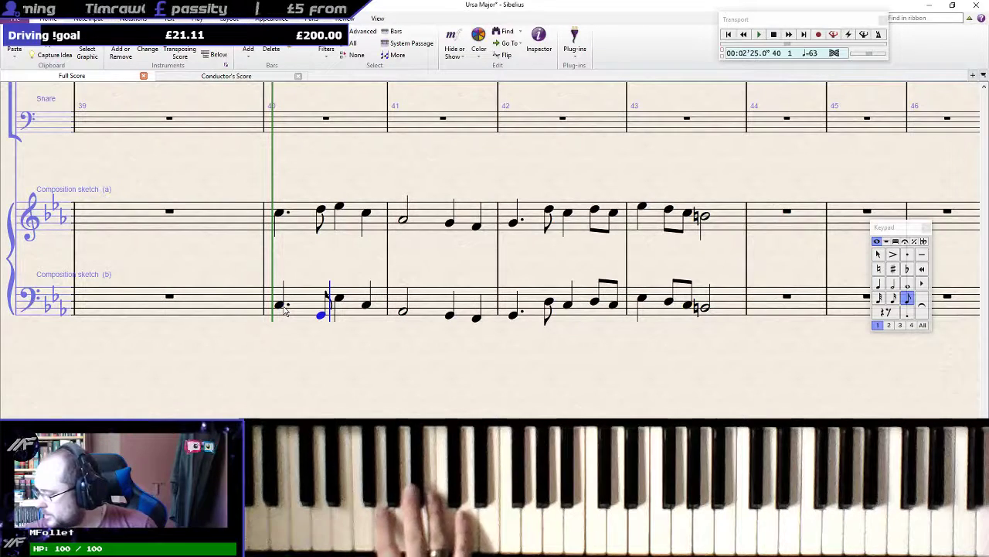
key(Right)
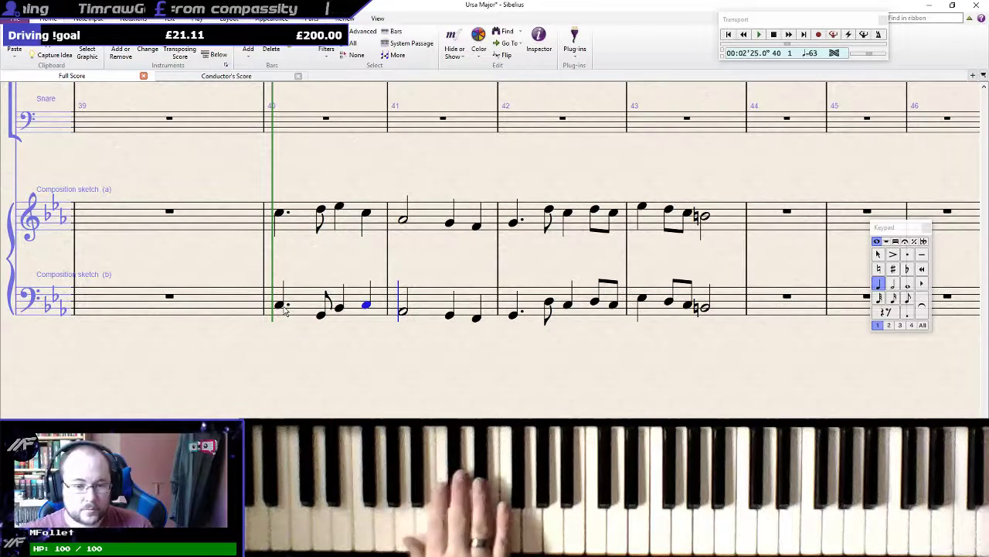
key(Left)
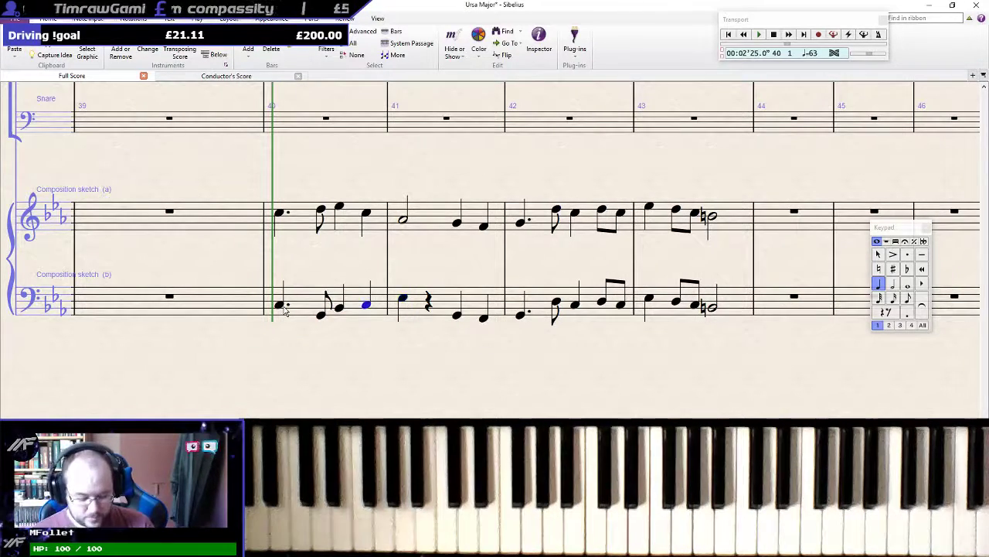
key(Right)
key(5)
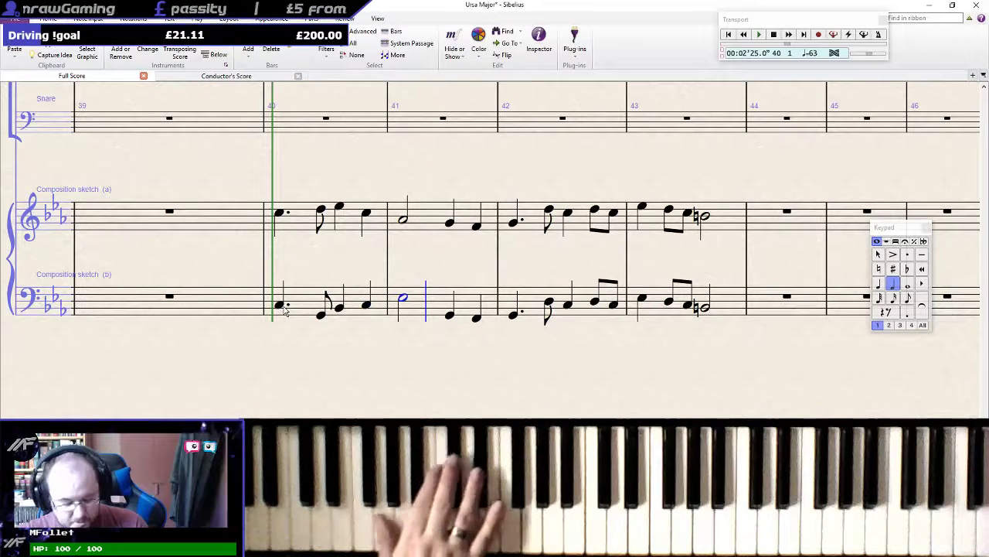
key(4)
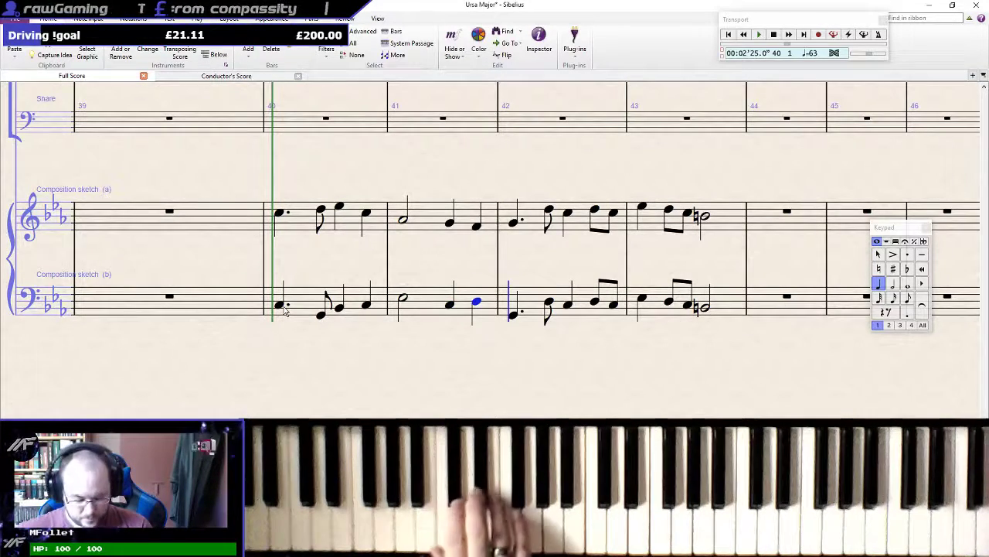
Set the opening dotted quarter of bar 42 in Composition sketch (b) to E-flat and the following eighth to B-flat
key(period)
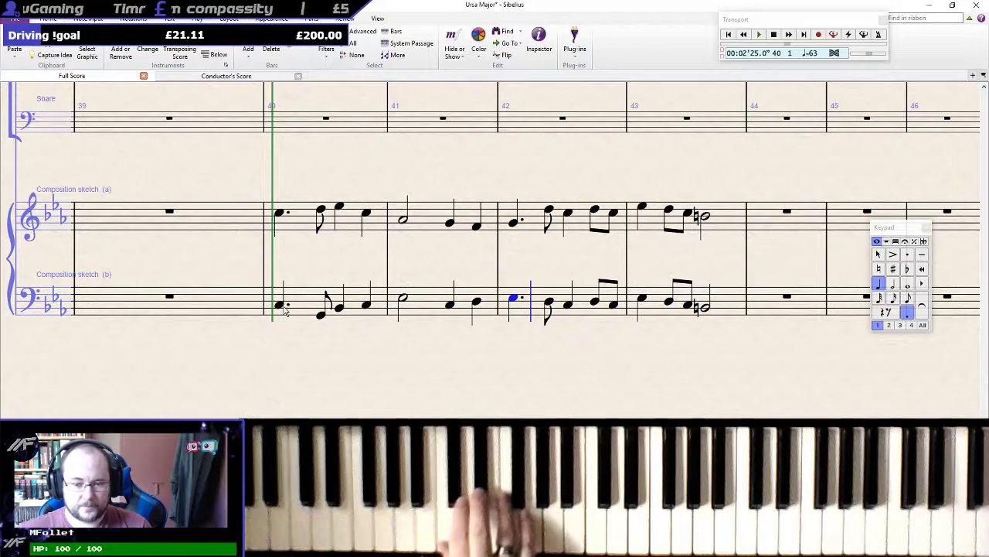
key(3)
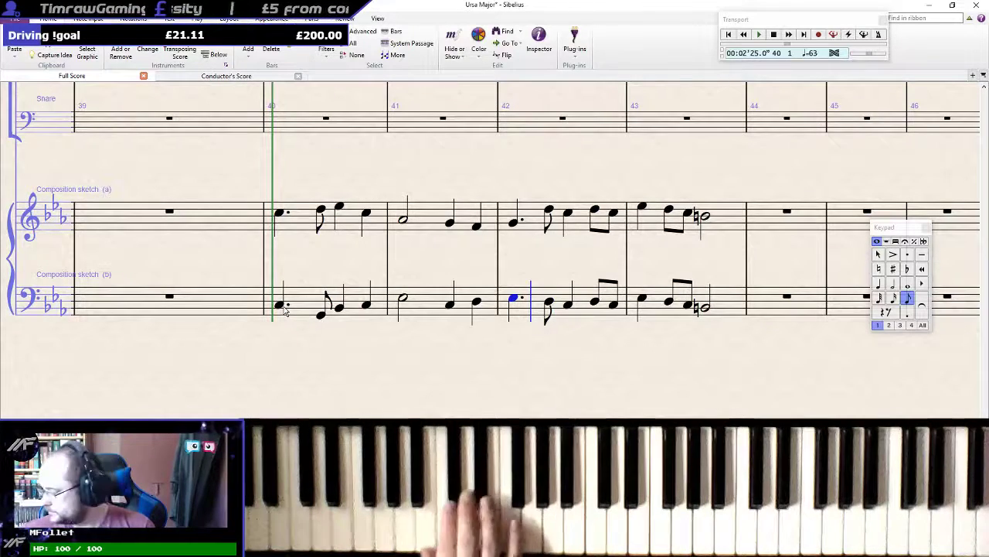
key(Left)
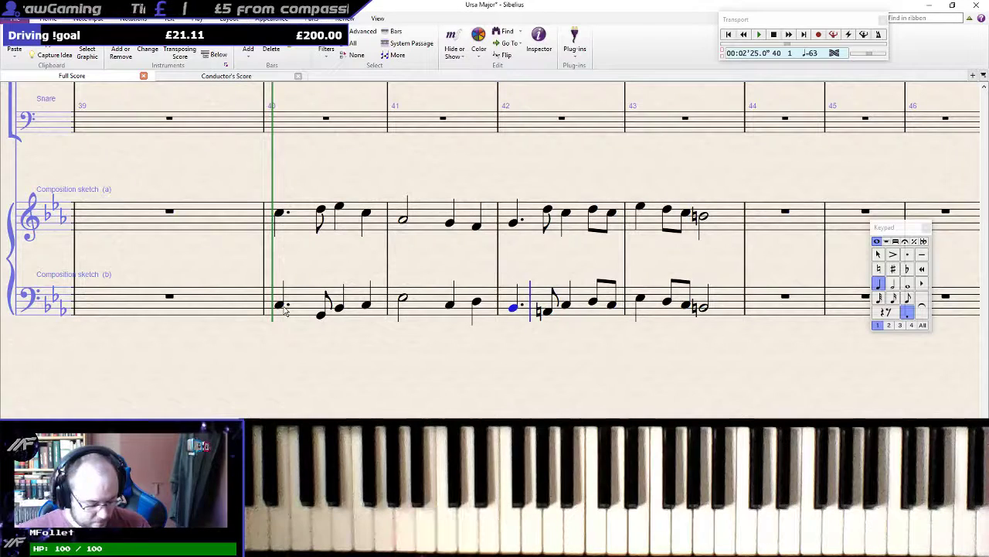
key(Right)
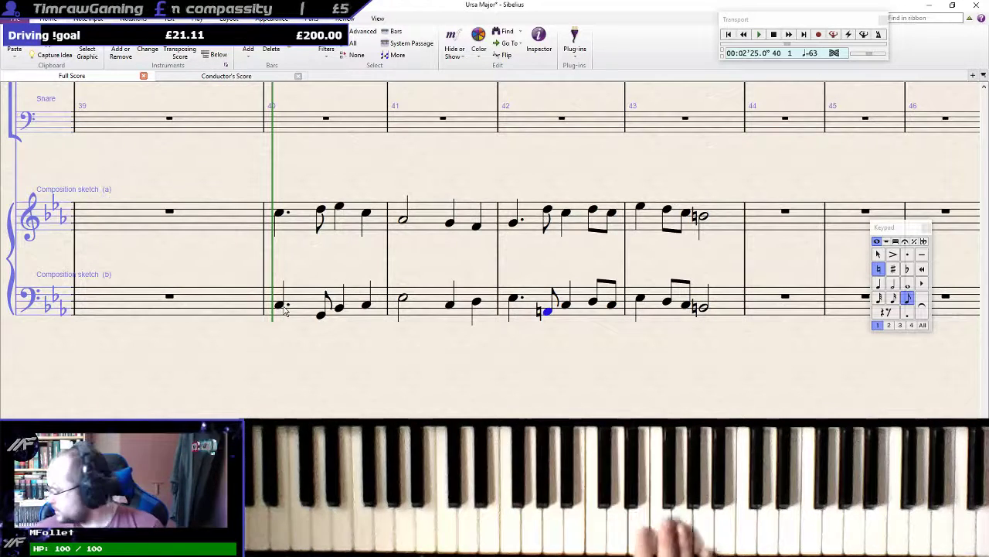
click(609, 353)
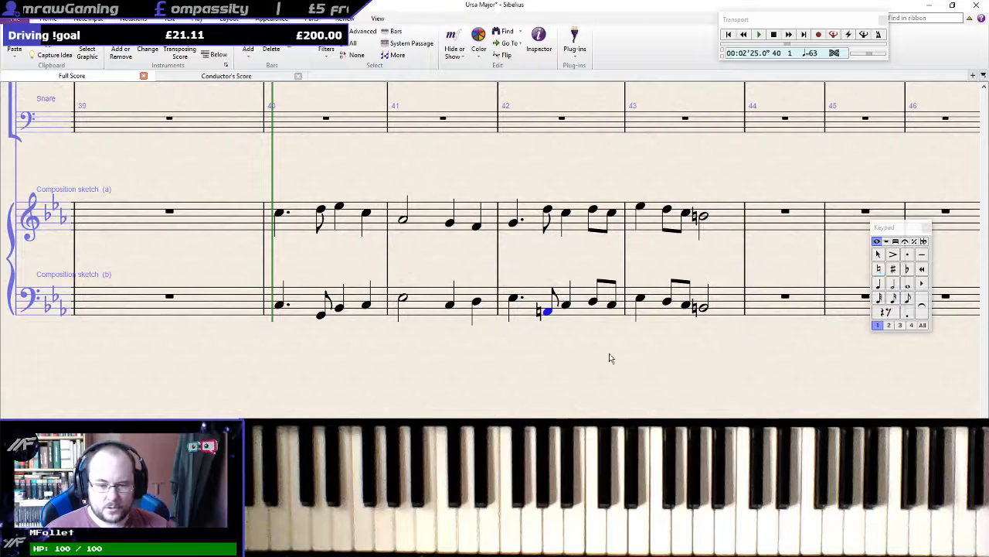
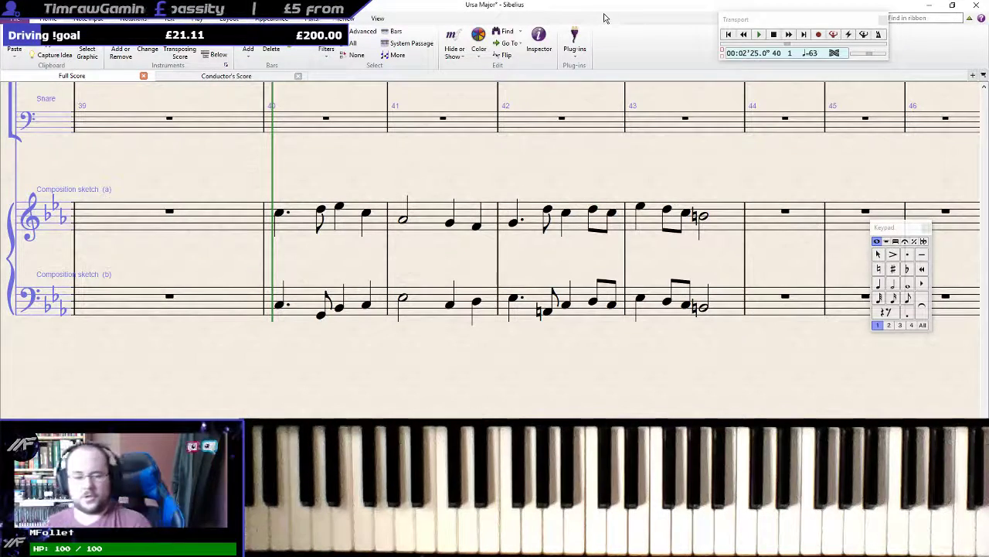
click(544, 311)
key(Delete)
key(Right)
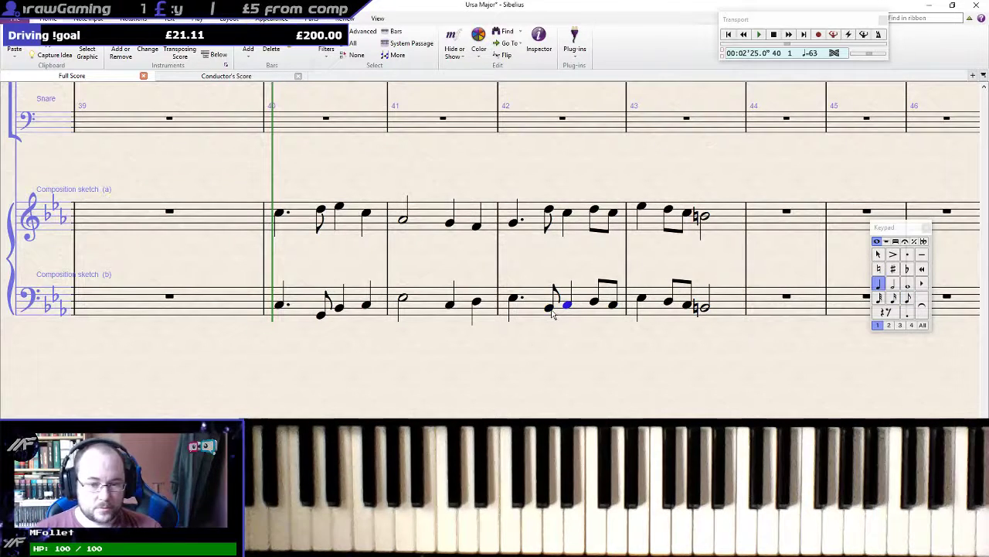
Lower the first note of the closing eighth-note pair in bar 42 of Composition sketch (b) to G
click(591, 310)
key(Down)
key(Down)
key(Down)
key(Down)
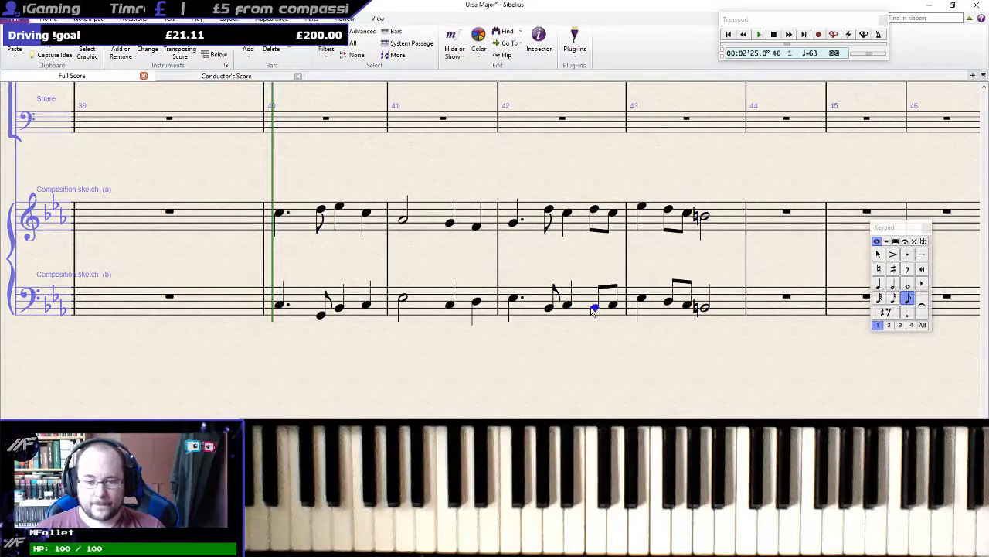
key(Right)
key(Down)
key(Down)
key(Down)
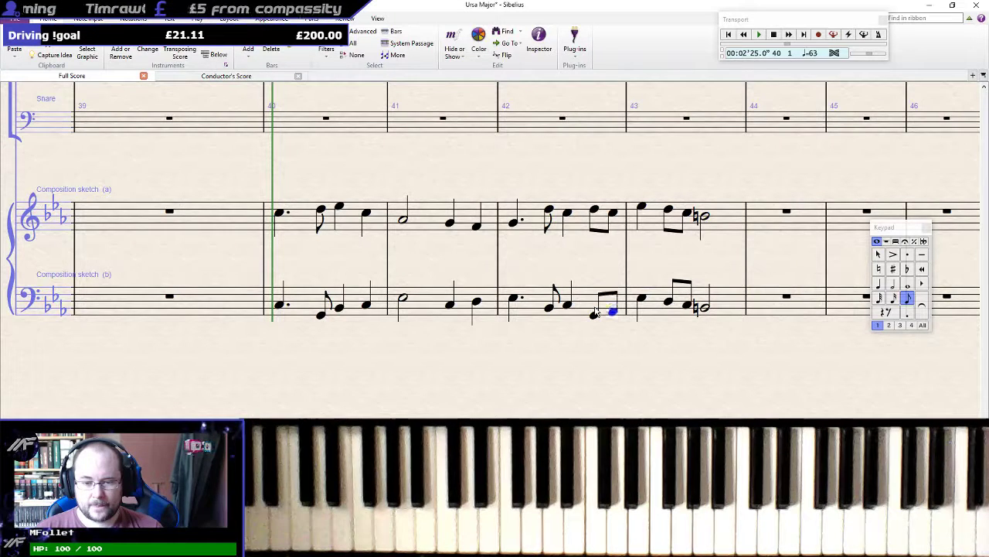
key(Up)
key(Up)
key(Up)
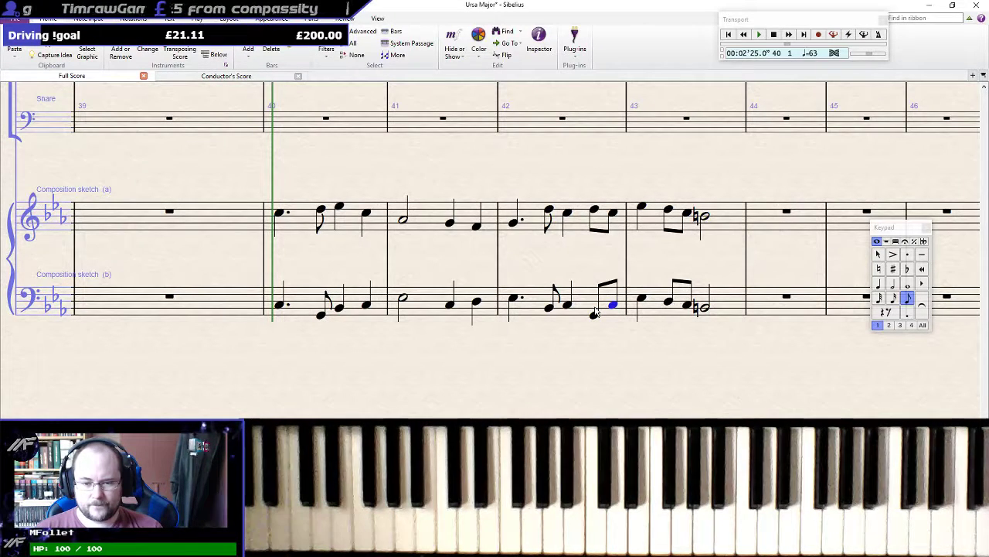
Lower the opening quarter note of bar 43 in Composition sketch (b) to C
key(Right)
key(Down)
key(Down)
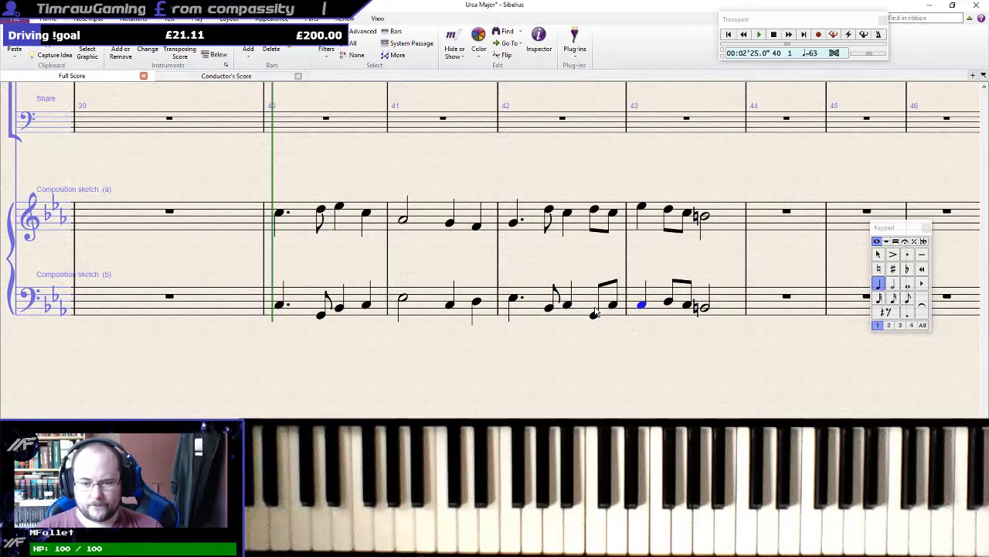
Lower the last eighth note of bar 42 in Composition sketch (b) to G
key(Left)
key(Left)
key(Right)
key(Down)
key(Down)
key(Down)
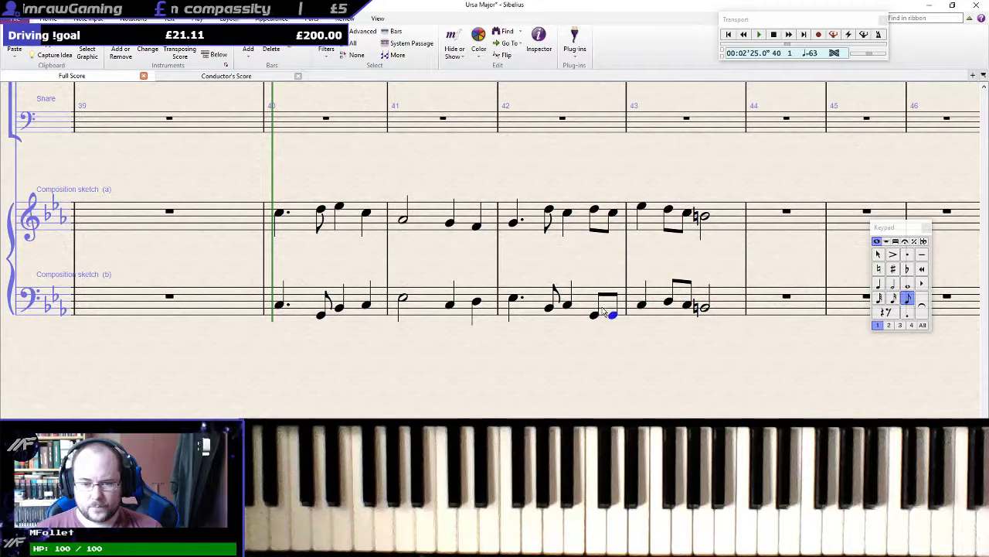
Lower the first eighth note of bar 43 in Composition sketch (b) to A-flat
key(Right)
key(Right)
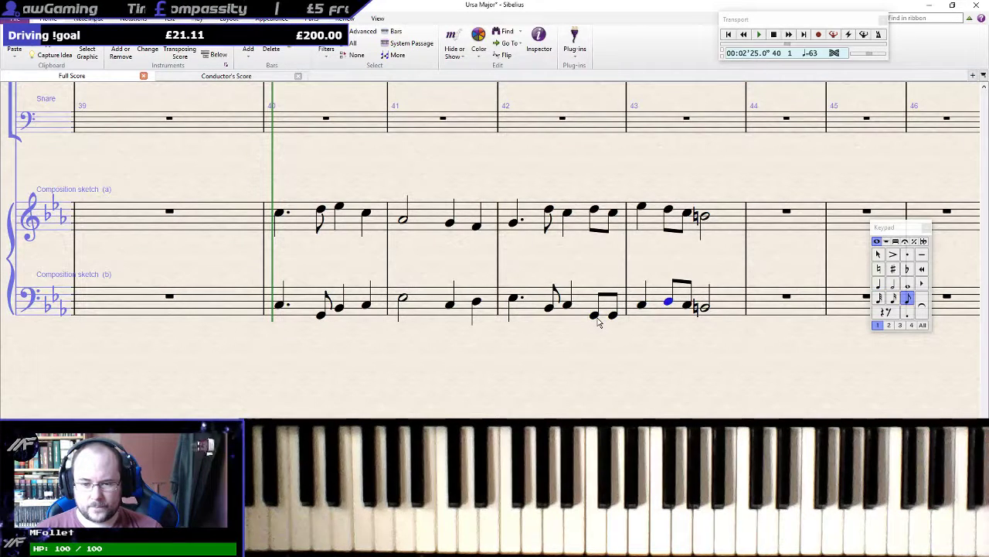
key(Right)
key(Left)
key(Down)
key(Down)
key(Down)
key(Down)
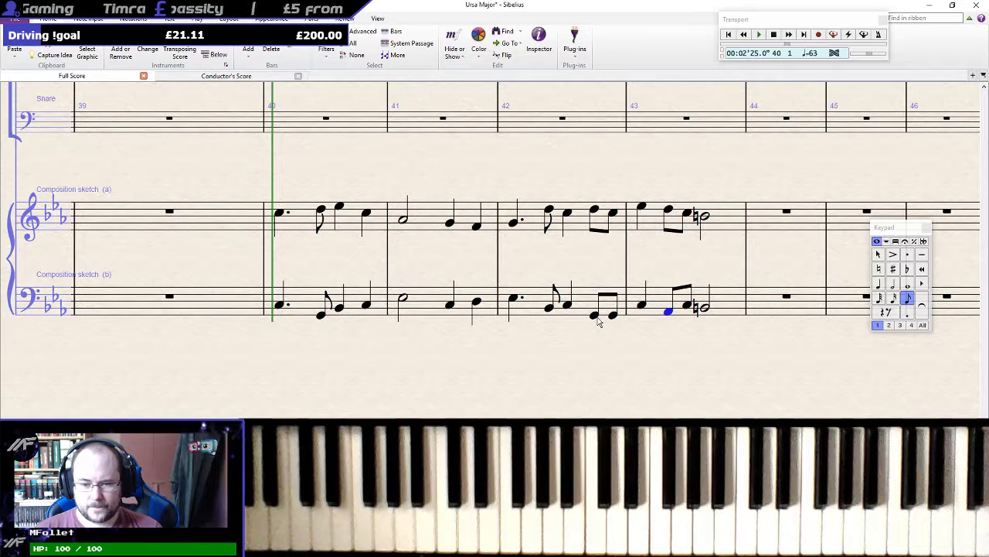
Lower the second eighth note of bar 43 in Composition sketch (b) to B-flat and the final half note to G
key(Right)
key(Down)
key(Right)
key(Down)
key(Down)
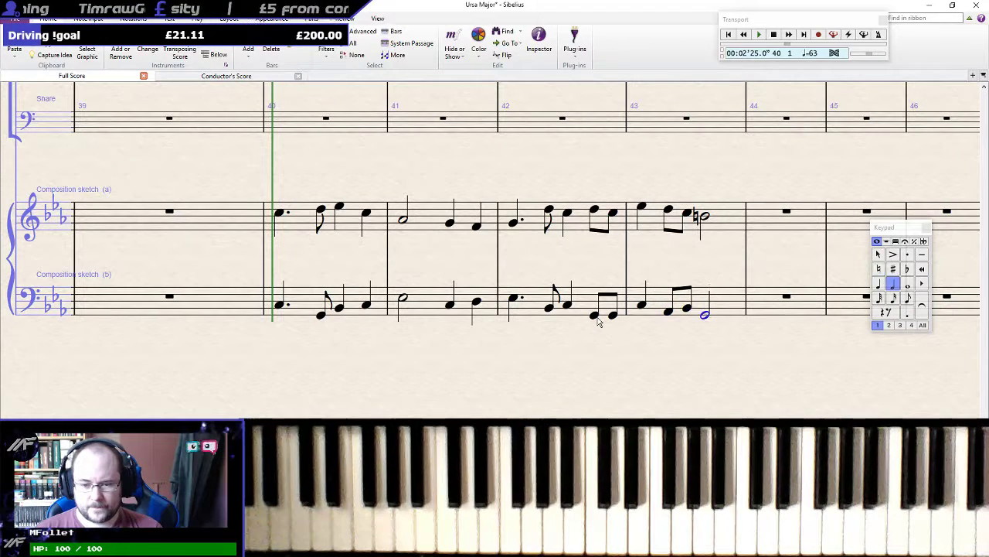
Check the bass notes of bar 43 by ear, and play both composition sketch staves together from bar 40
click(642, 307)
key(Right)
key(Right)
key(Right)
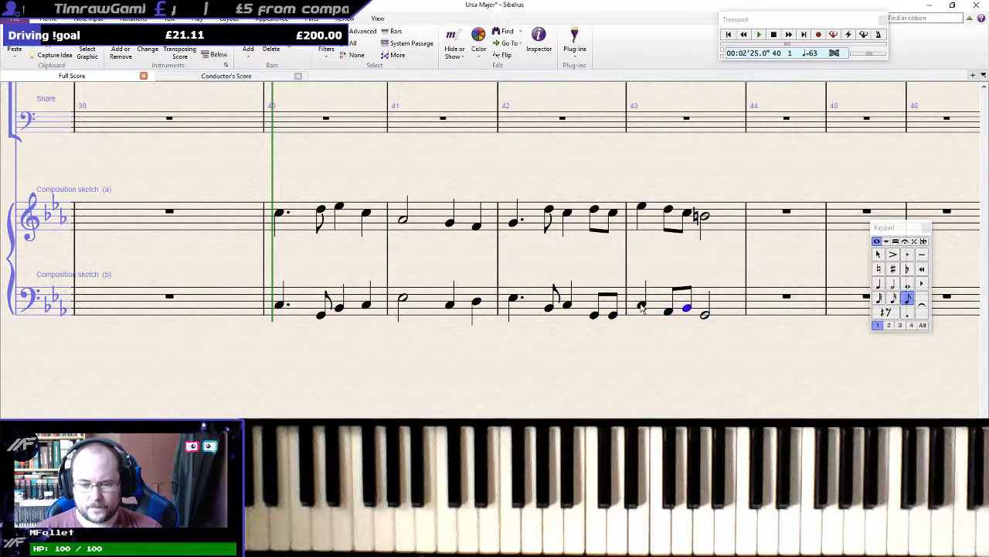
click(304, 221)
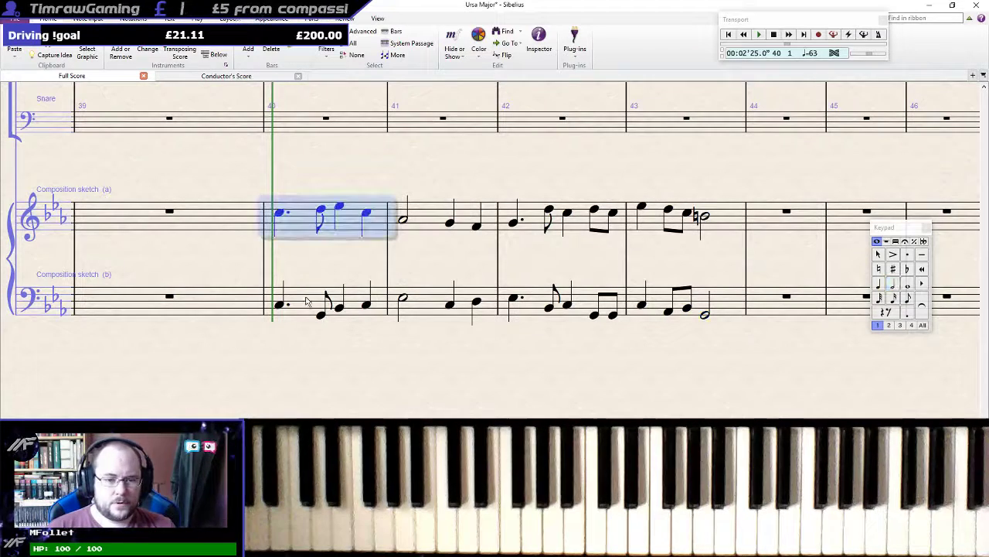
shift+click(313, 308)
key(p)
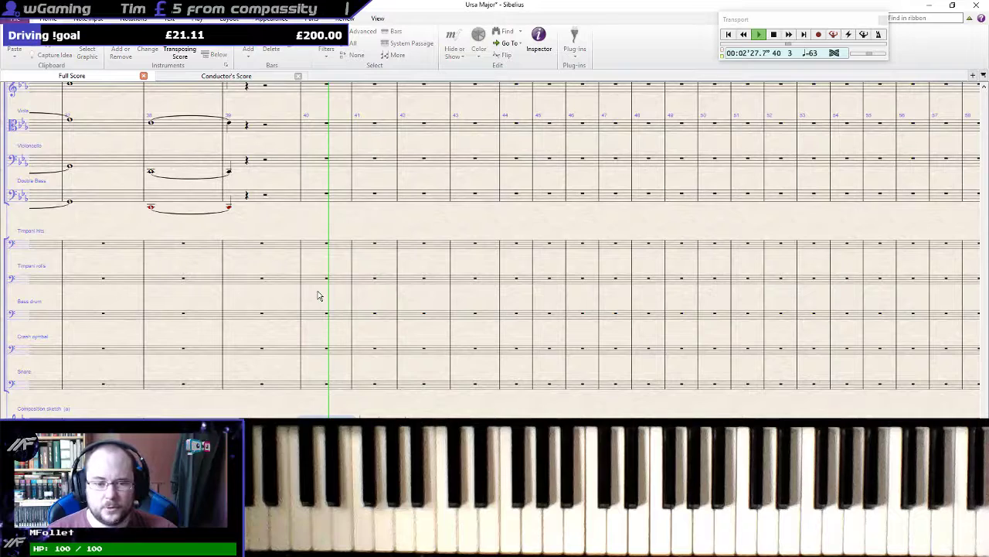
Play both composition sketch staves together from bar 40 to hear the bass line against the melody
key(space)
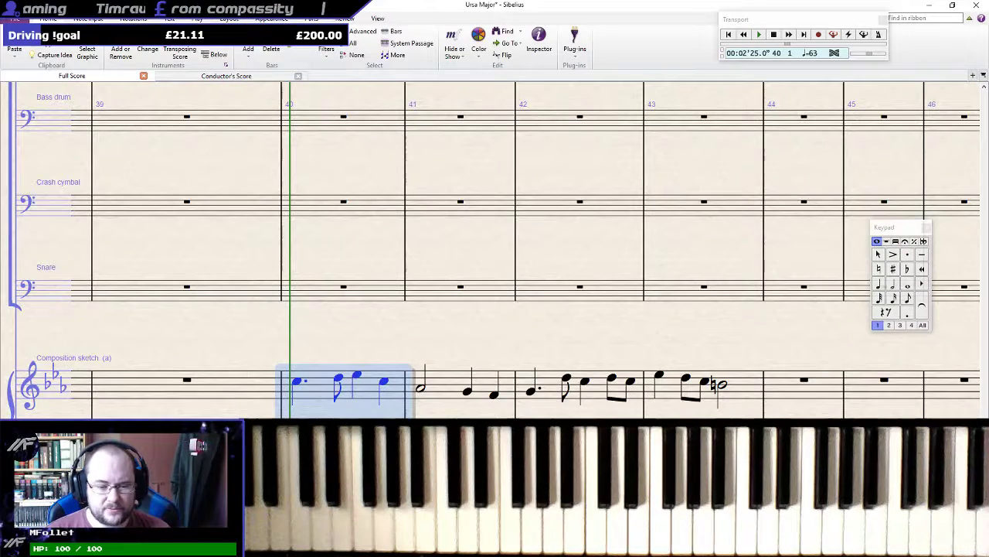
click(300, 394)
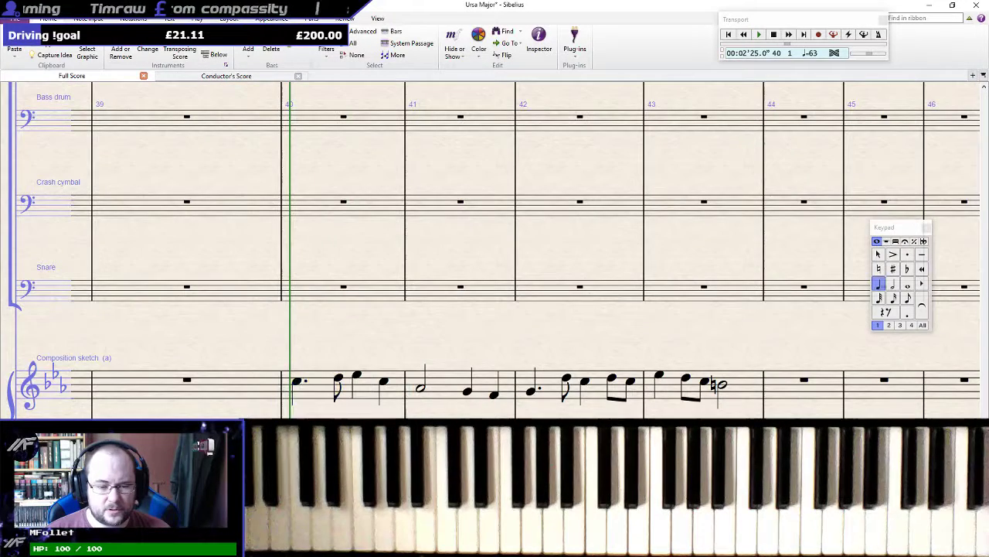
click(298, 384)
key(p)
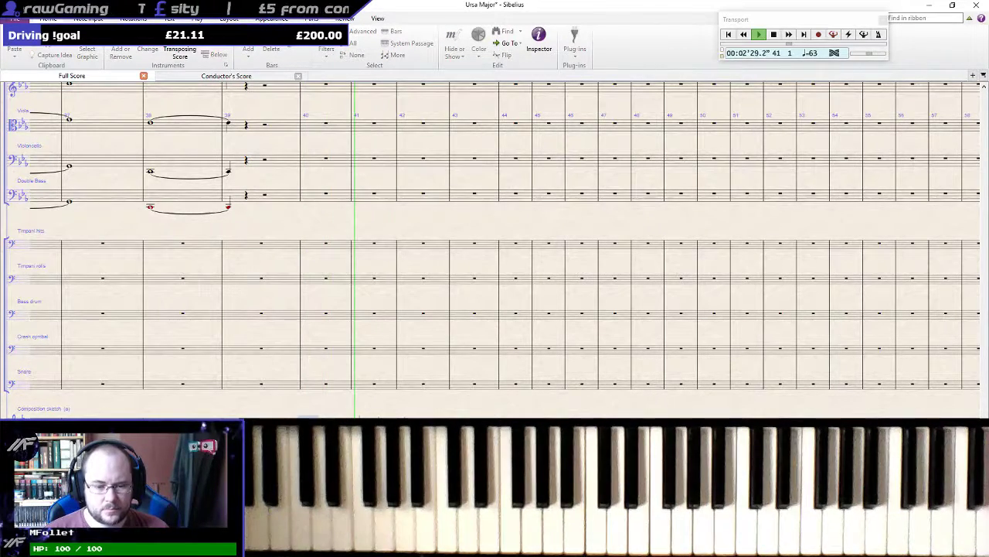
key(Escape)
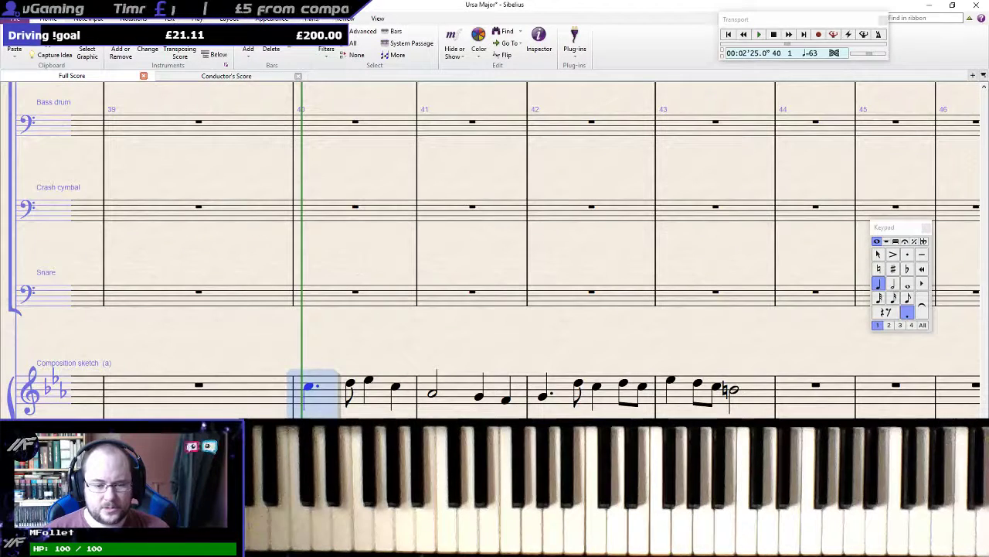
key(Escape)
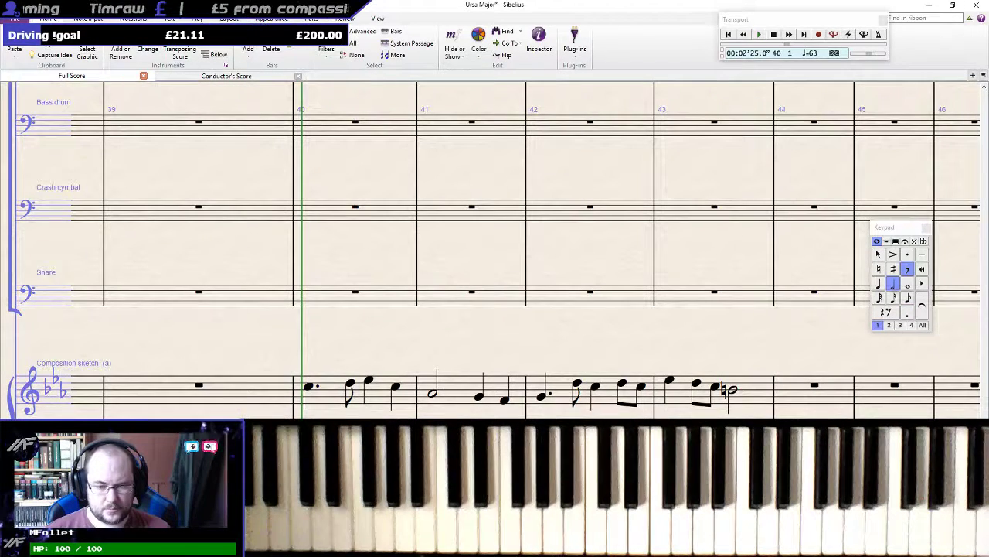
Replay the music from bar 40 with both composition sketch staves in view, and follow it into bar 41
click(312, 386)
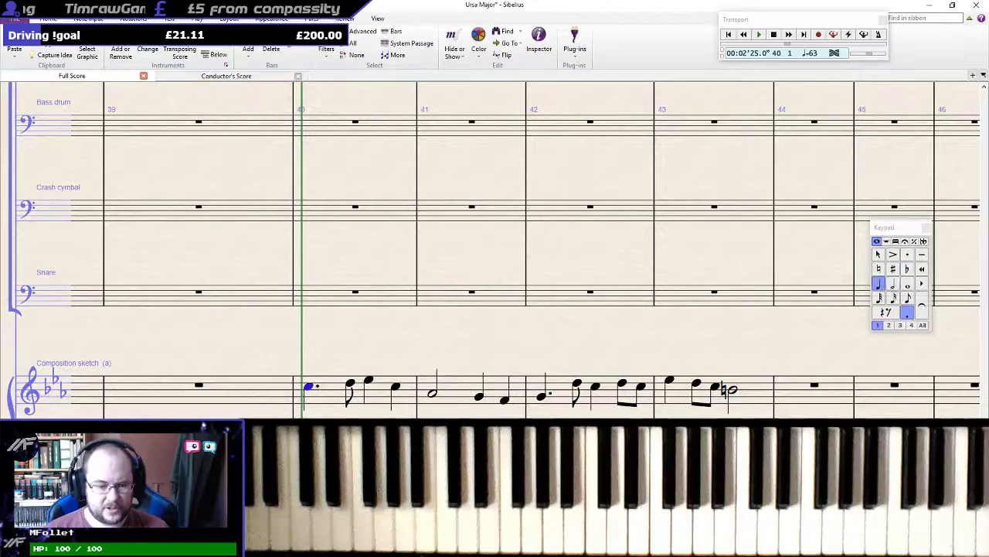
click(332, 397)
key(p)
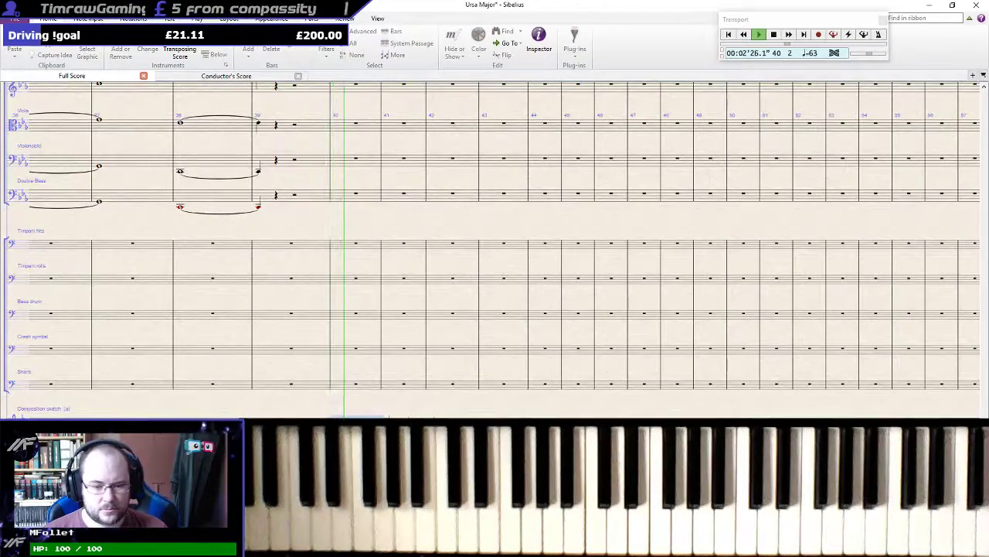
drag(452, 392, 468, 169)
drag(487, 254, 500, 286)
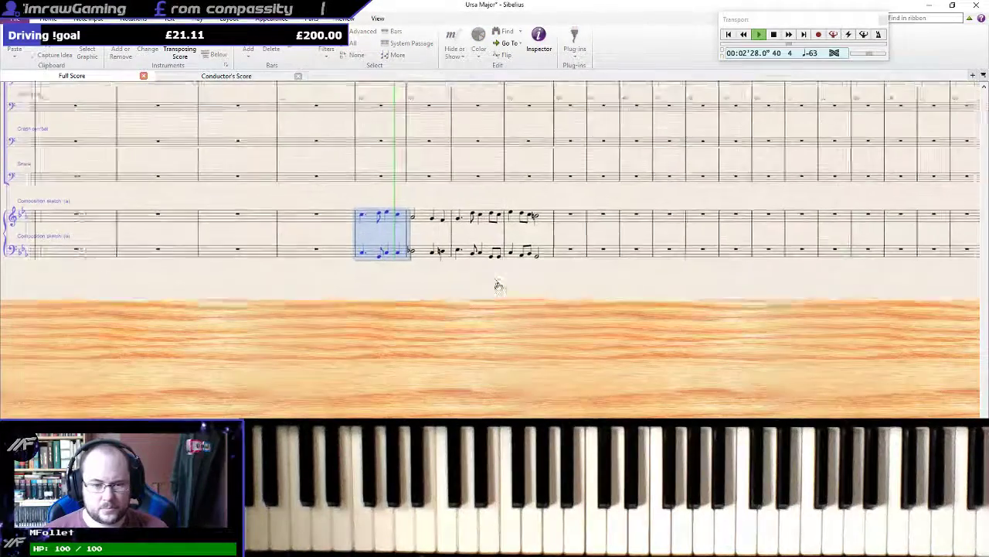
scroll(423, 252, up, 4)
scroll(426, 253, up, 2)
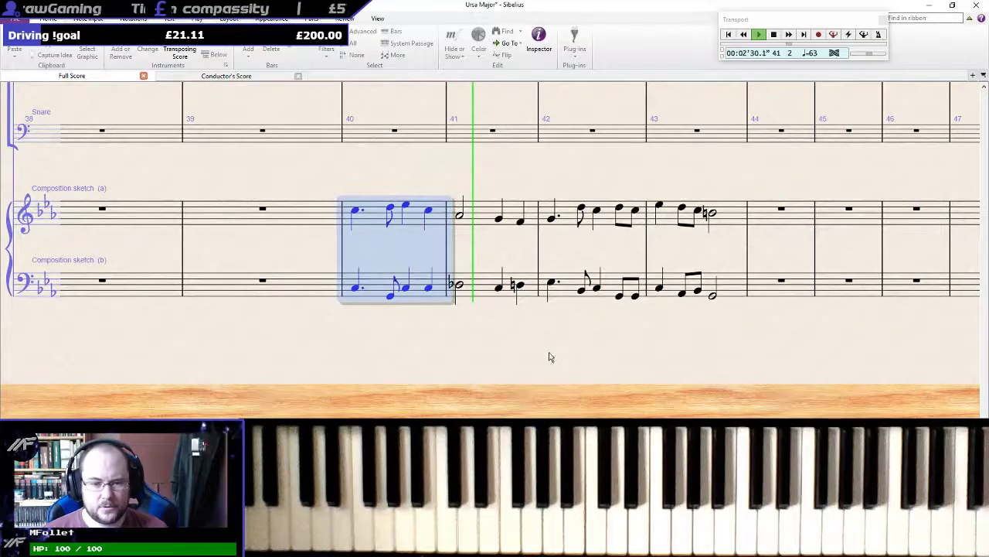
drag(550, 355, 492, 358)
key(space)
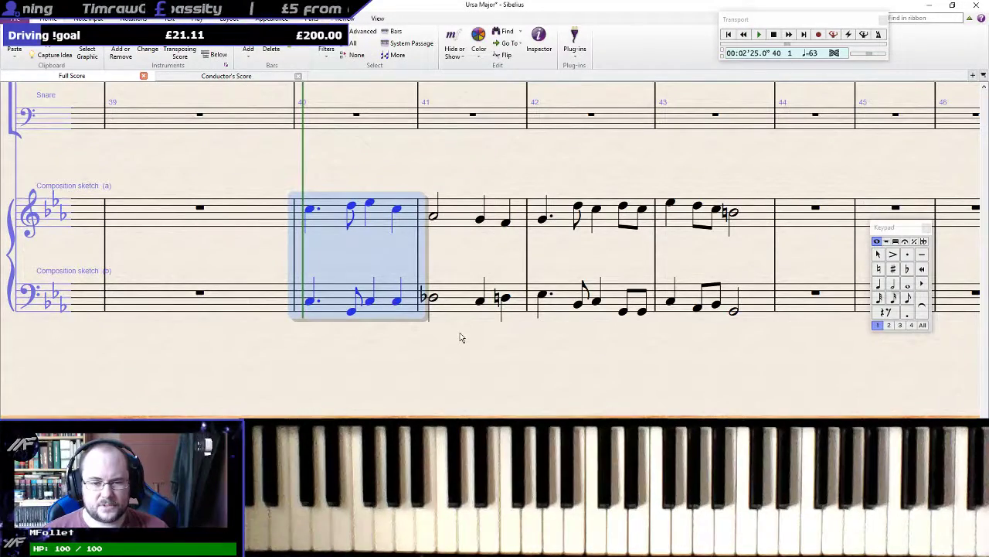
key(Escape)
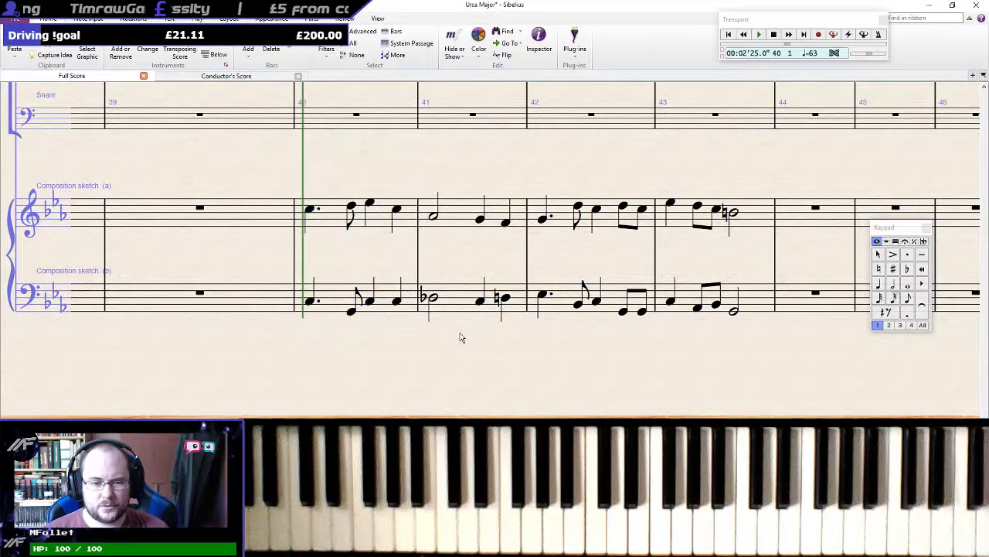
Audition the opening half notes of bar 41 in both composition sketch staves to examine how they sound together
click(433, 301)
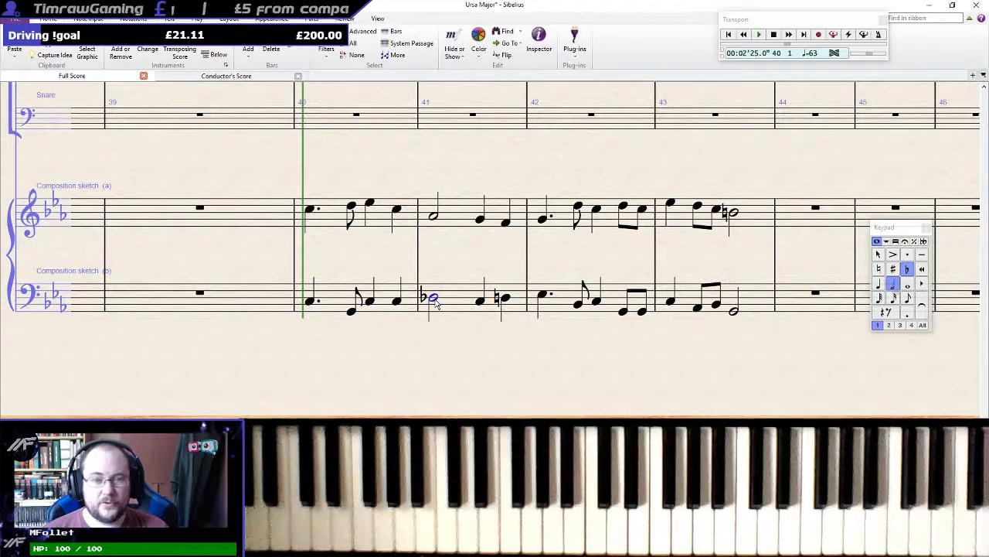
shift+click(435, 220)
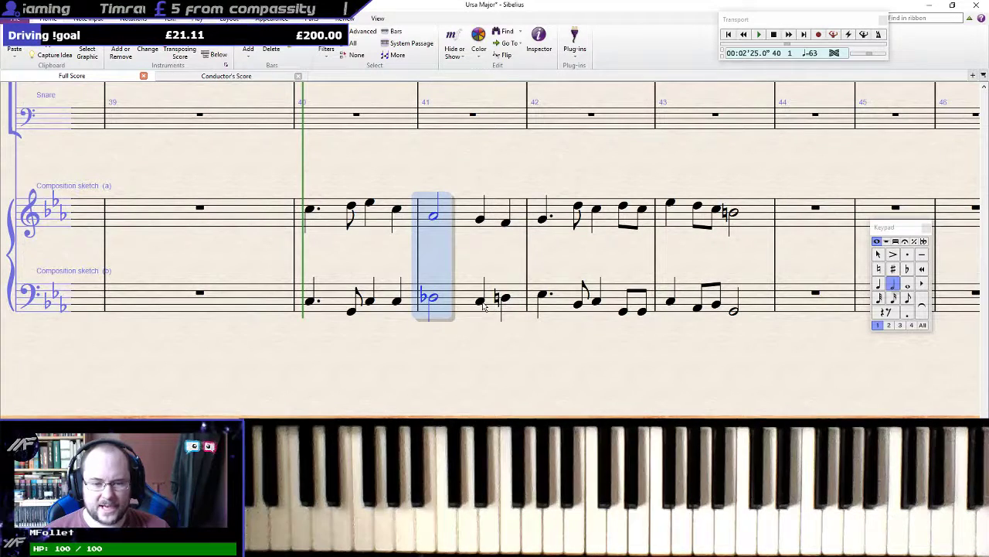
click(431, 299)
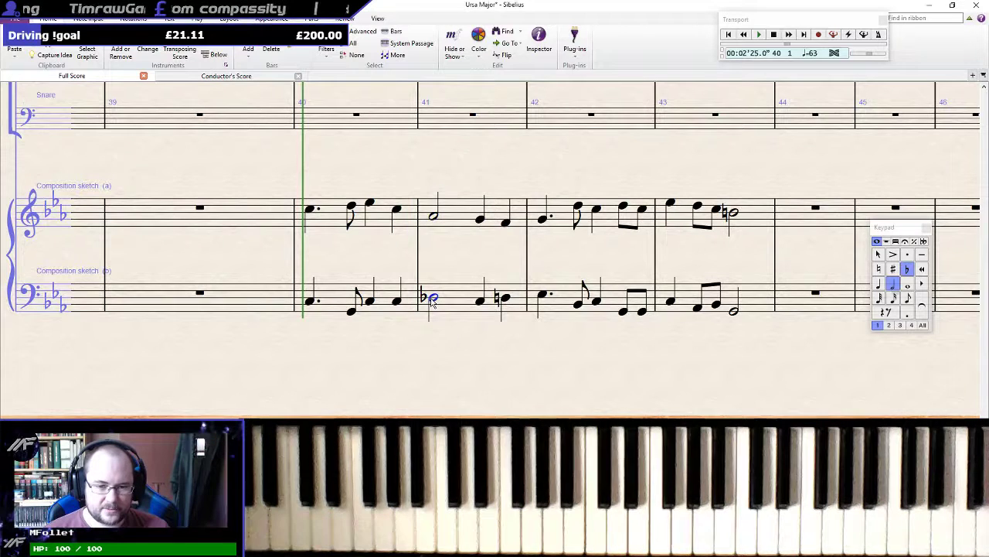
click(434, 219)
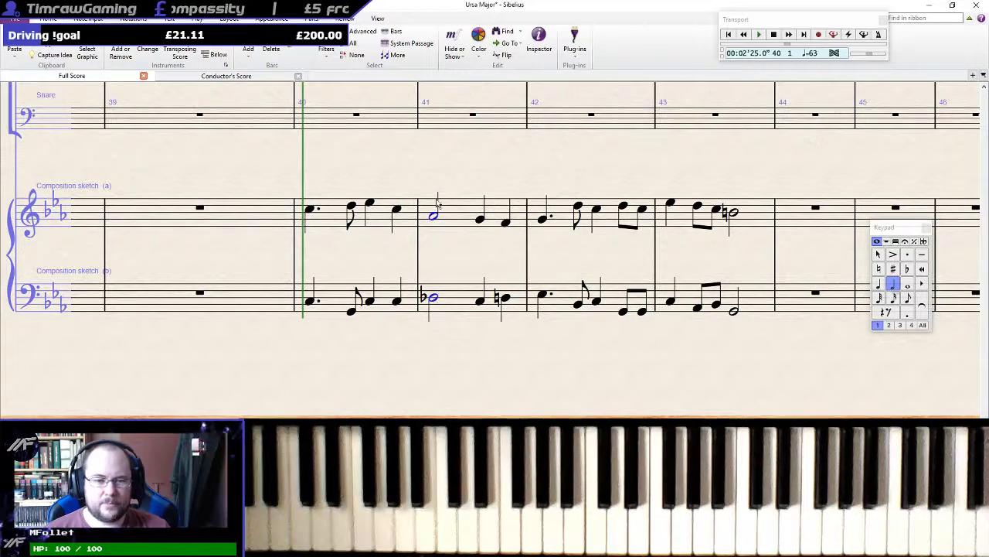
ctrl+click(433, 297)
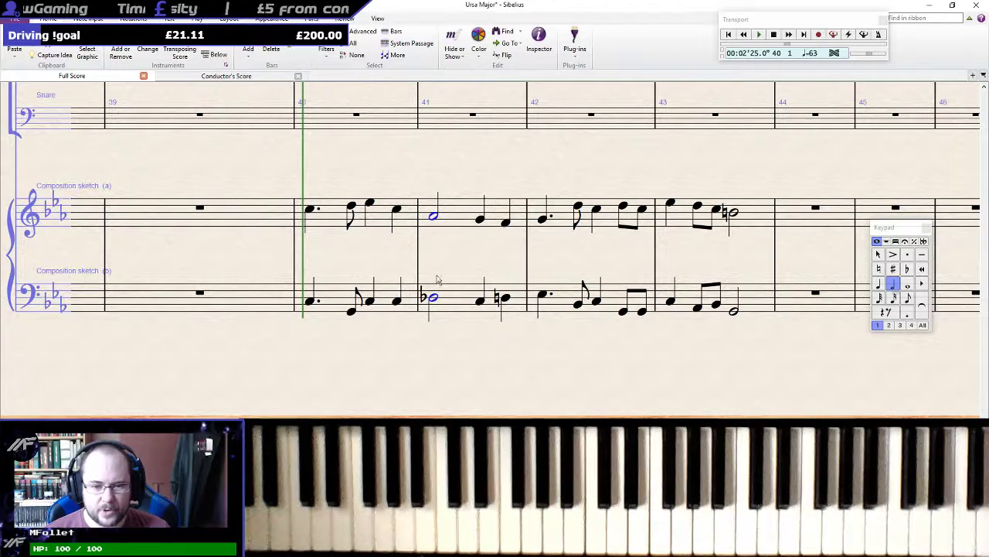
click(454, 334)
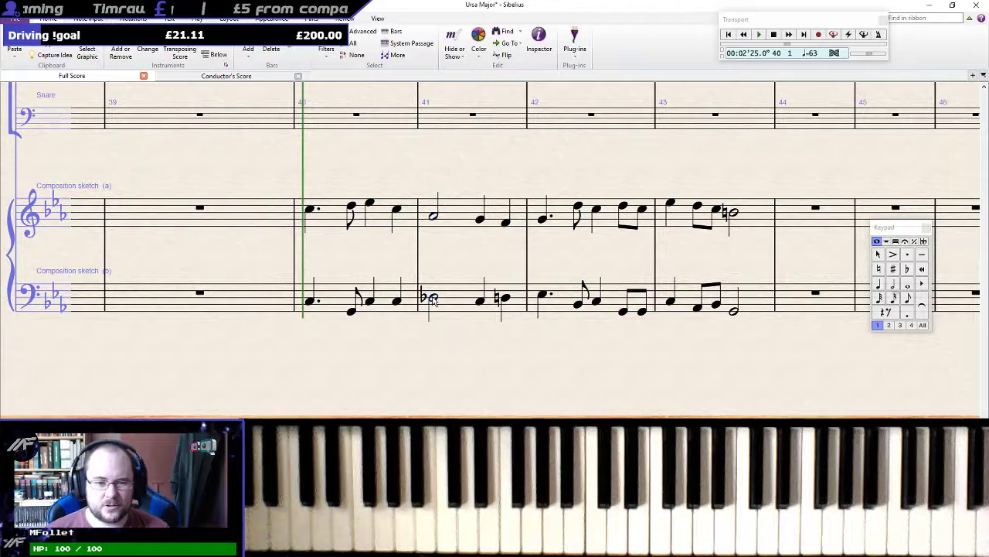
Lower the opening half note of bar 41 in Composition sketch (b) to A-flat
click(433, 298)
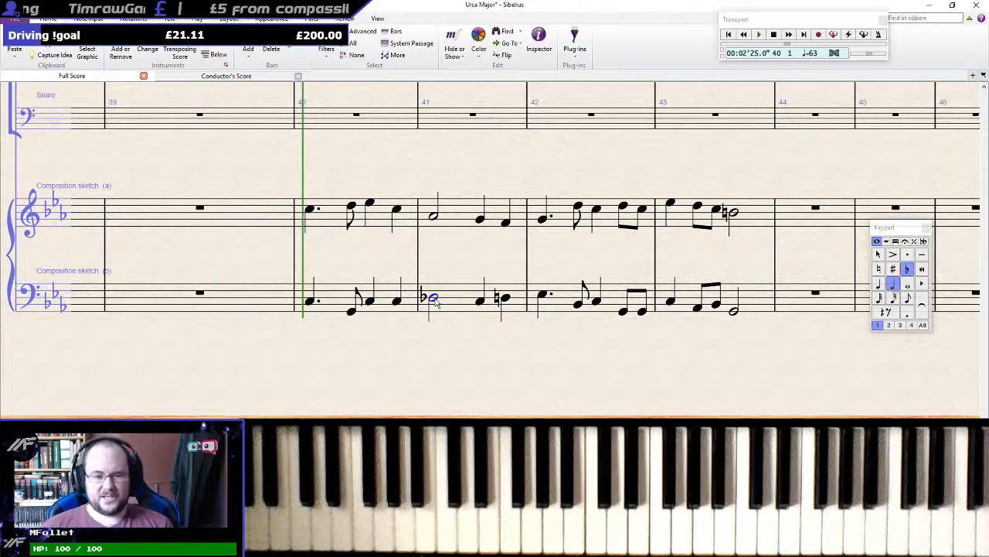
key(Down)
key(Down)
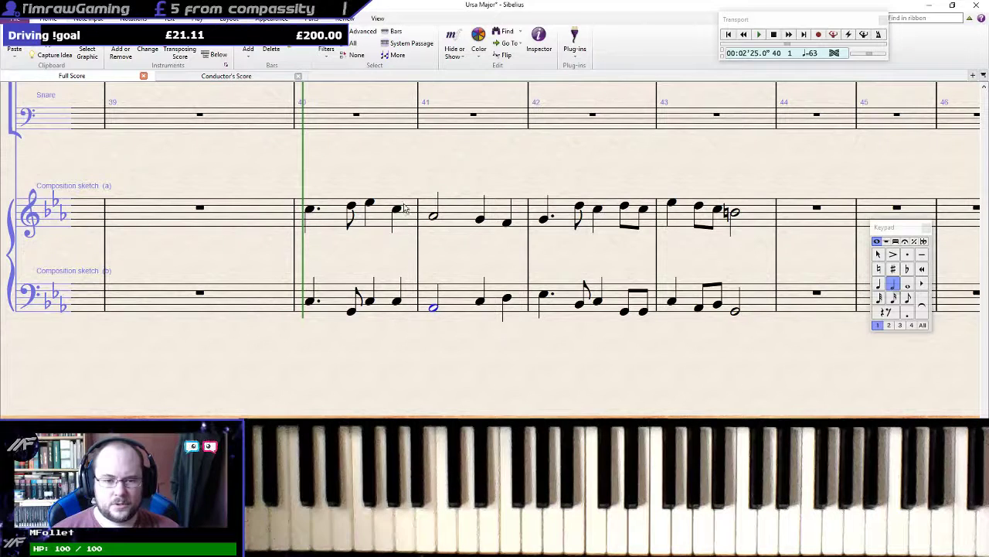
Change the first quarter note of bar 41 in Composition sketch (b) to B-flat and the last quarter note to F
click(399, 302)
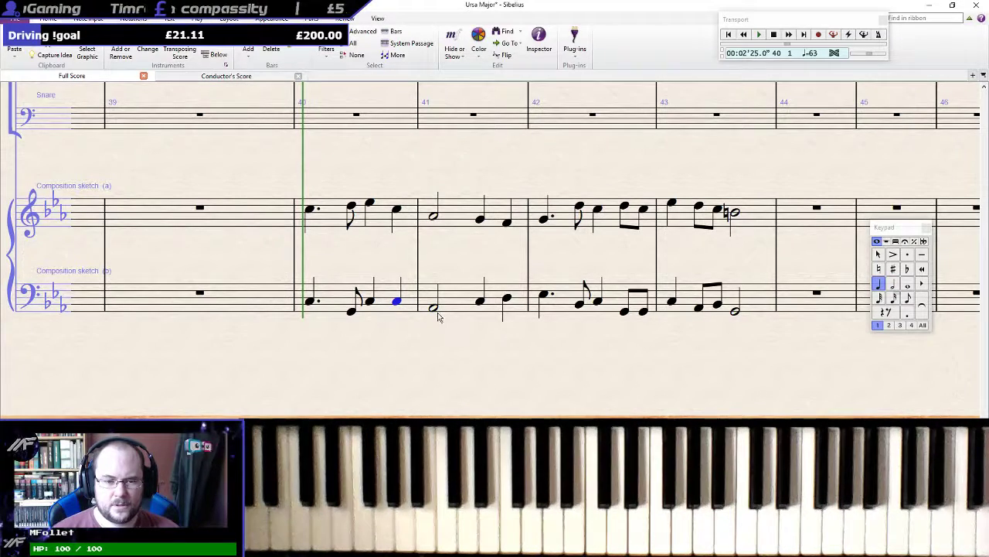
click(434, 311)
key(Right)
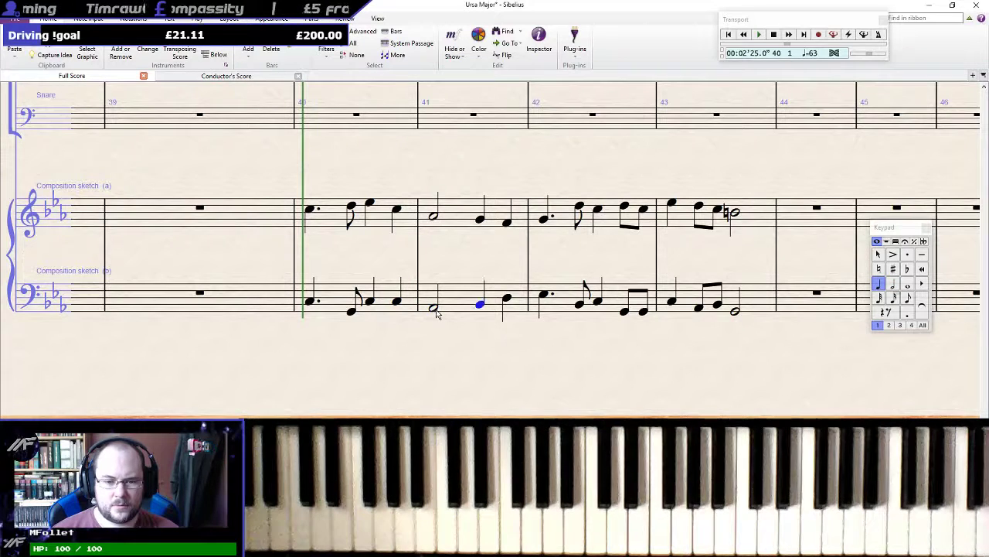
click(507, 304)
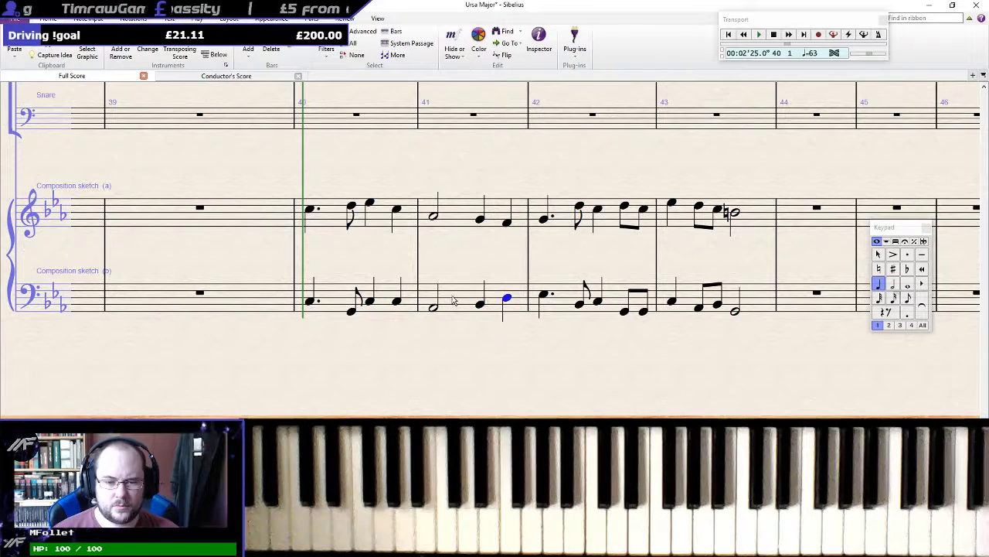
key(Up)
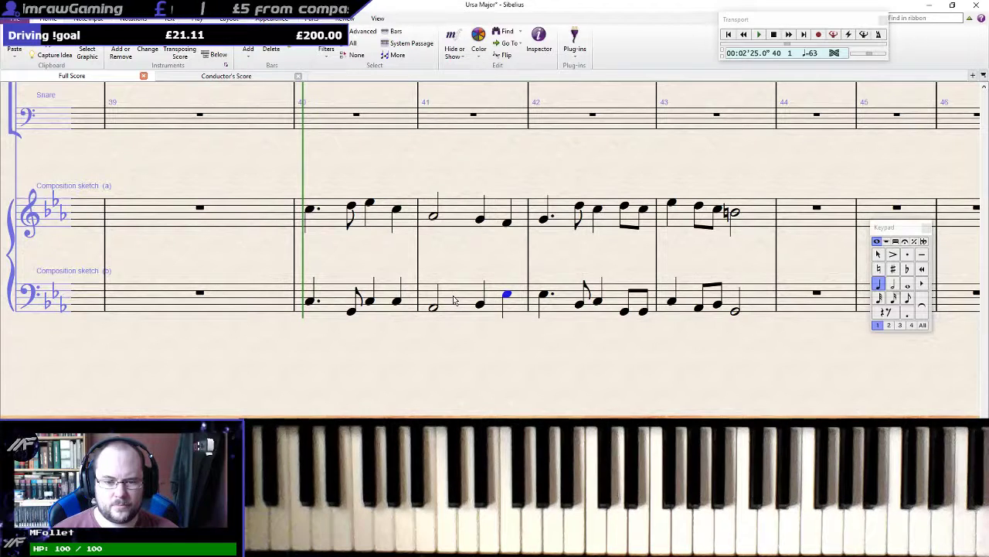
Play both composition sketch staves from bar 40 to check the revised bass of bar 41
click(345, 297)
shift+click(331, 215)
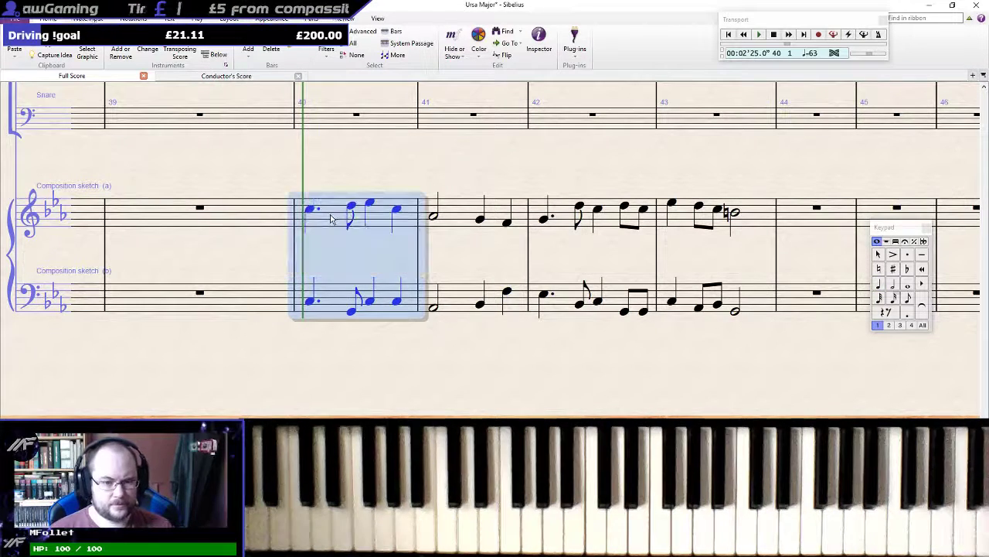
key(p)
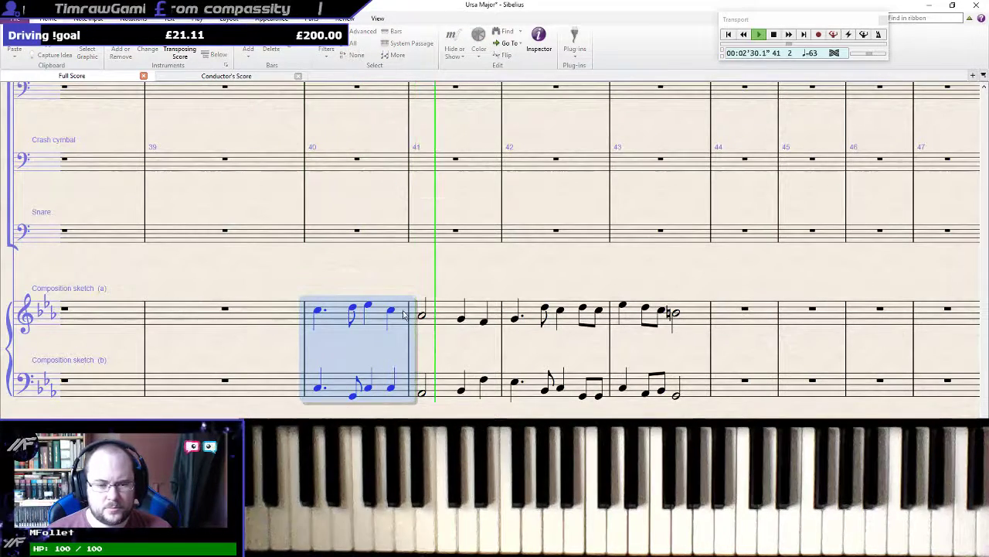
key(space)
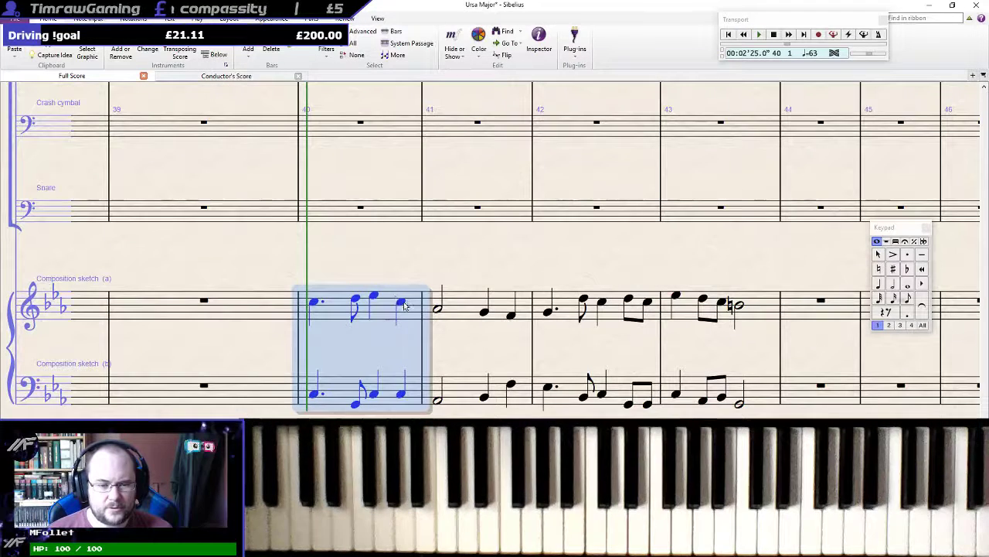
Lower the last quarter note of bar 40 in Composition sketch (b) to G, and play both staves from bar 40
click(400, 396)
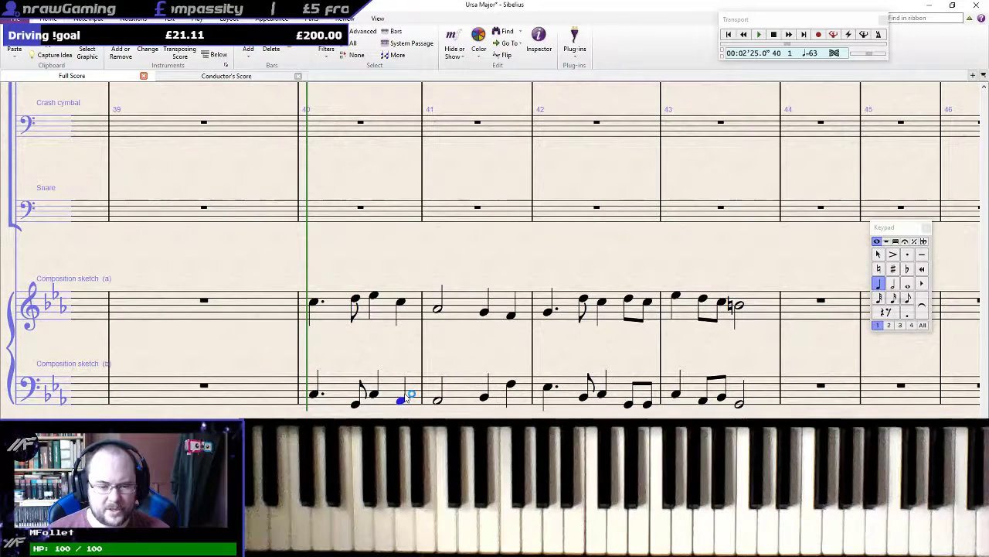
click(328, 313)
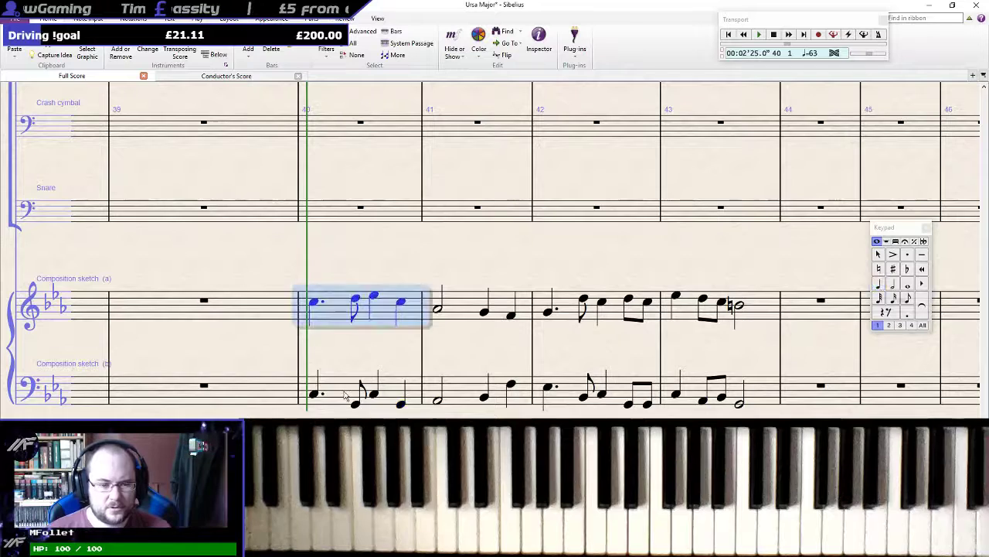
shift+click(346, 395)
key(space)
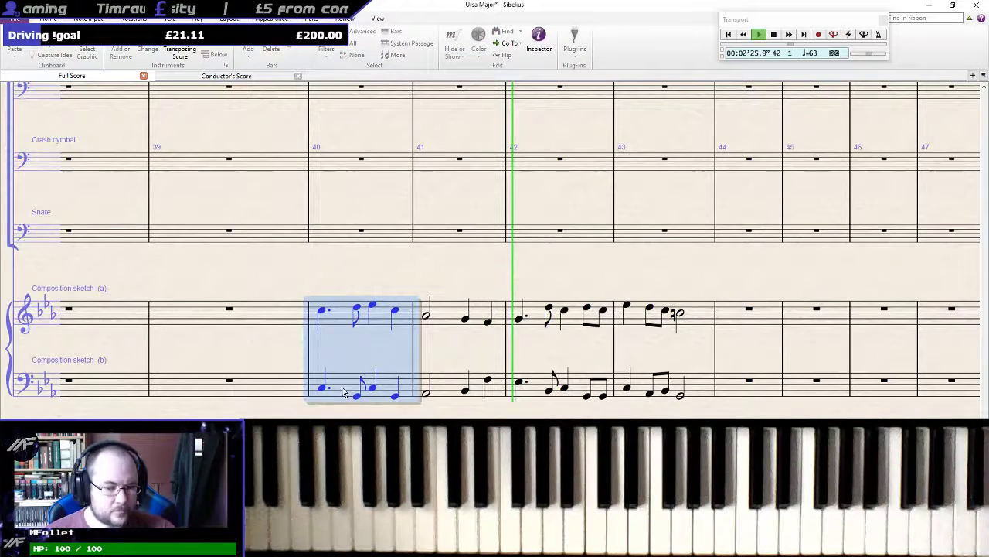
key(space)
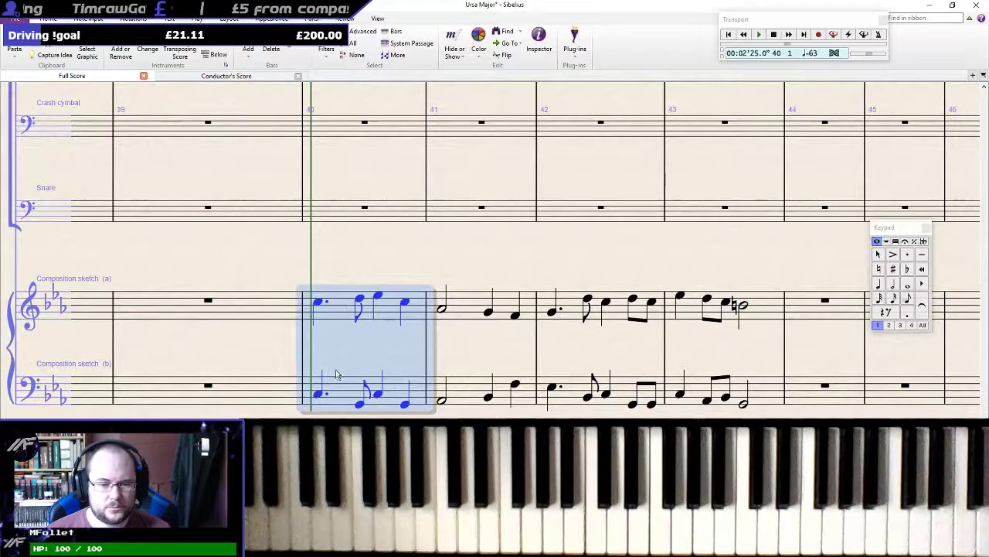
click(344, 356)
shift+click(338, 312)
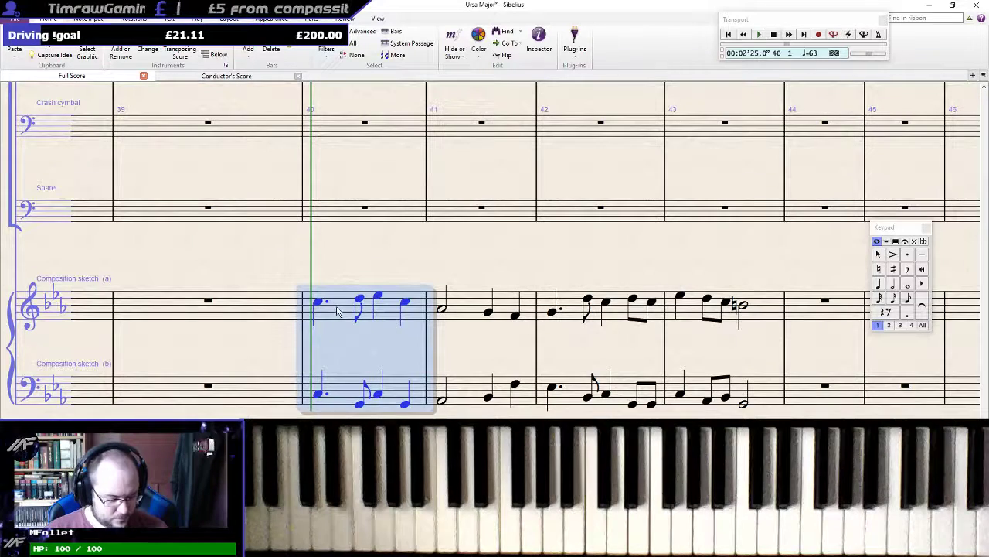
key(space)
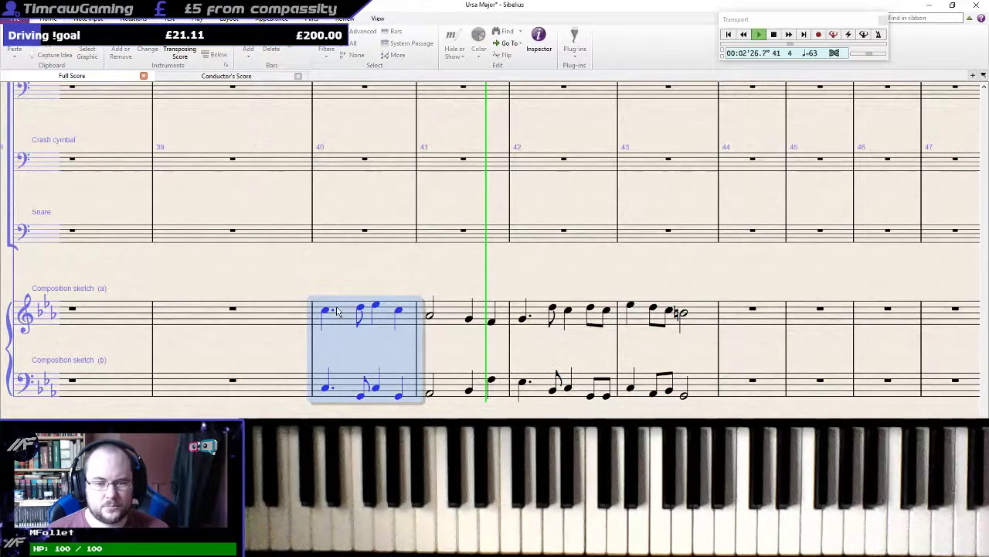
key(space)
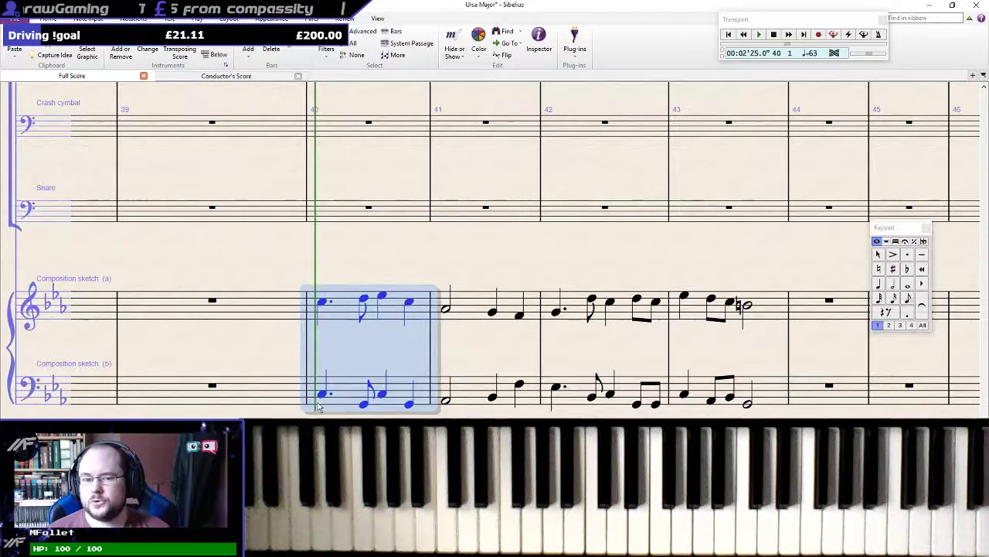
Switch to the audio workstation, close the Quantum Leap Pianos window, and place the playback position at 37:04:000
key(alt+Tab)
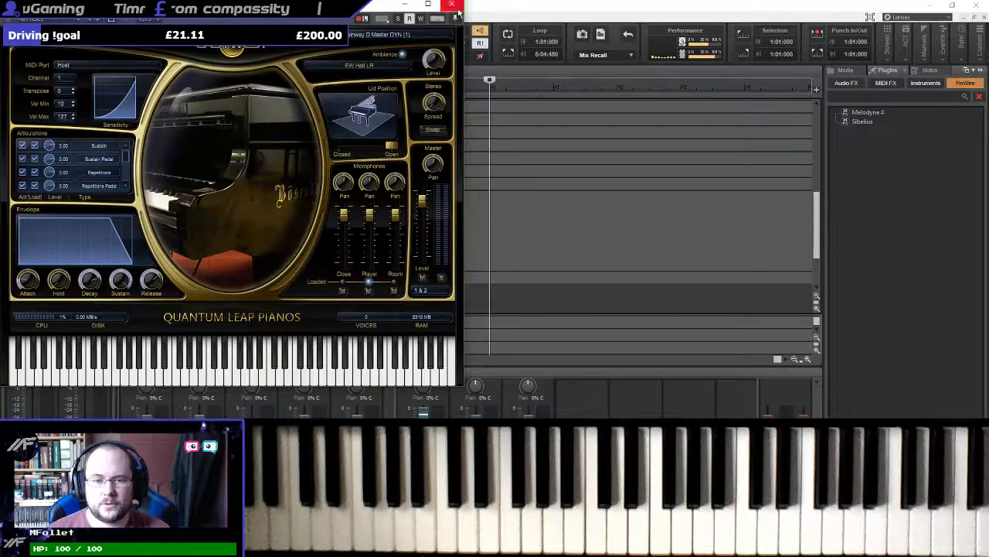
click(454, 5)
click(346, 89)
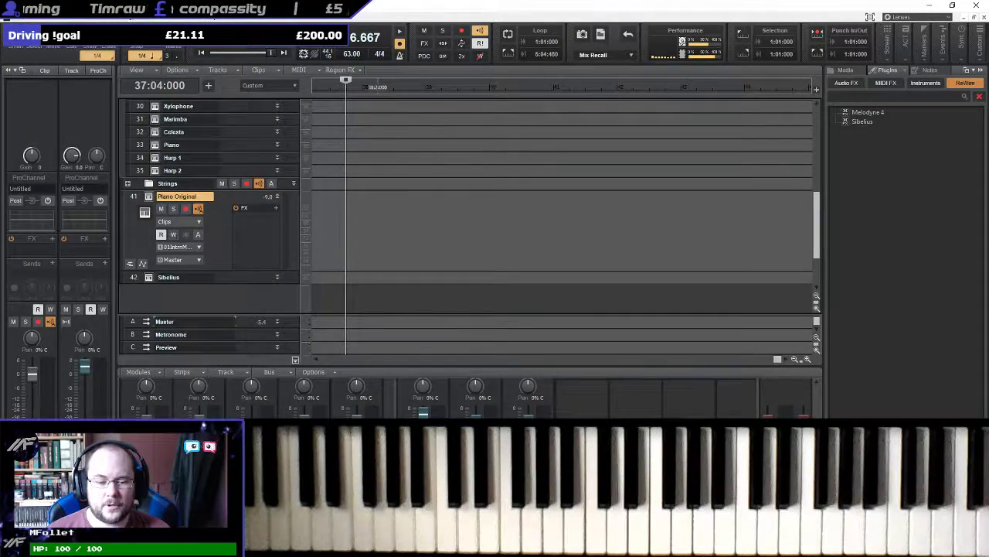
Switch back to the Ursa Major score in Sibelius and play both composition sketch staves from bar 40
key(alt+Tab)
click(322, 301)
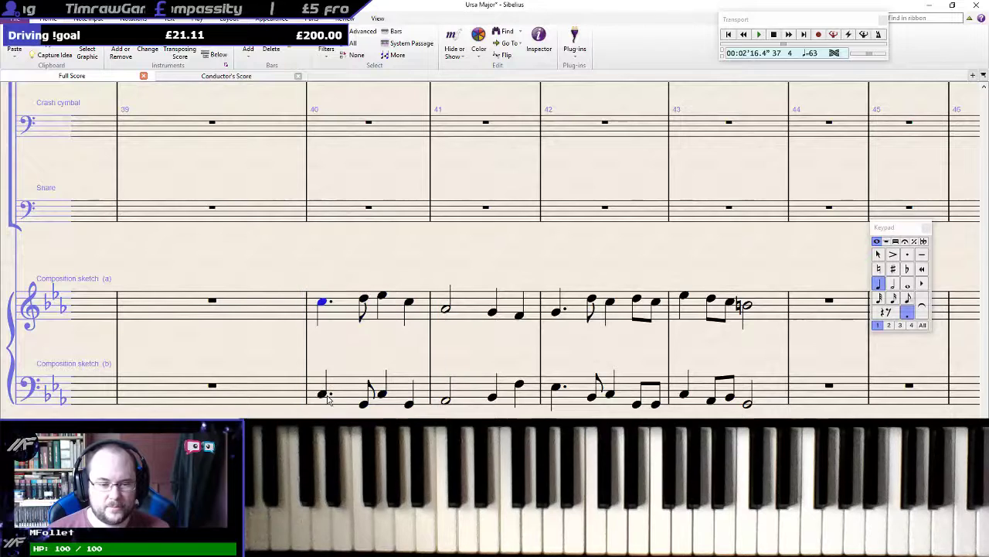
shift+click(327, 396)
key(p)
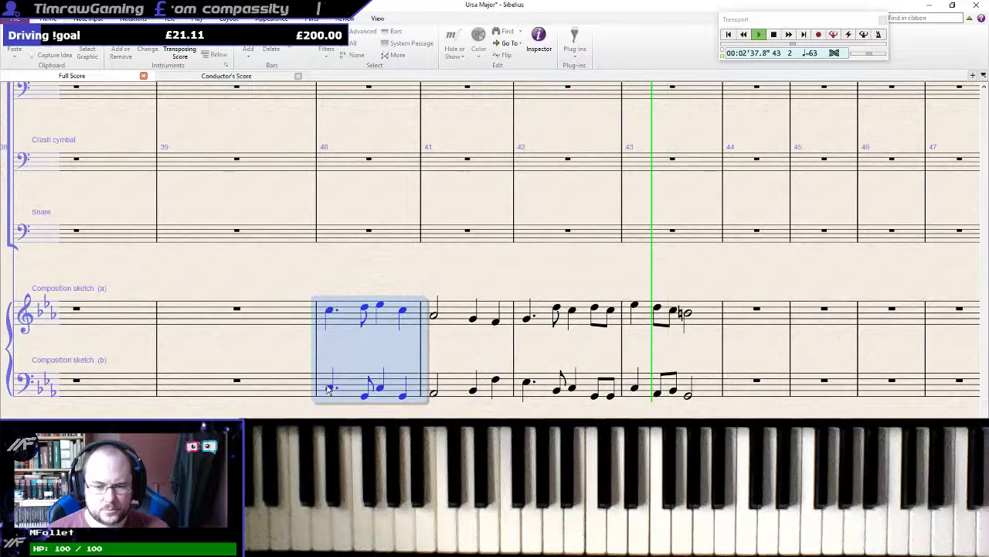
key(space)
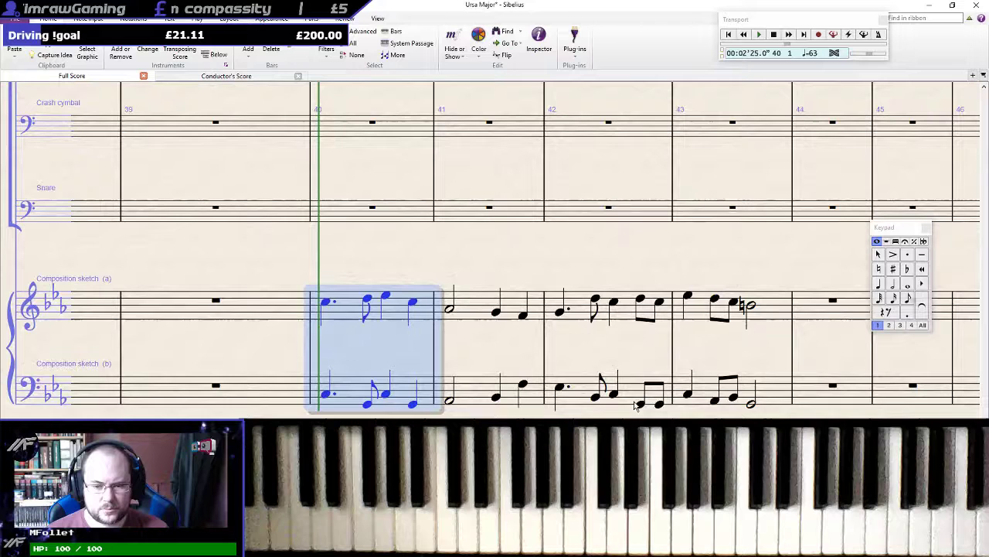
In Composition sketch (b), raise the first quarter note of bar 43 to E-flat and the last two eighth notes of bar 42 to B-flat
click(689, 388)
click(642, 405)
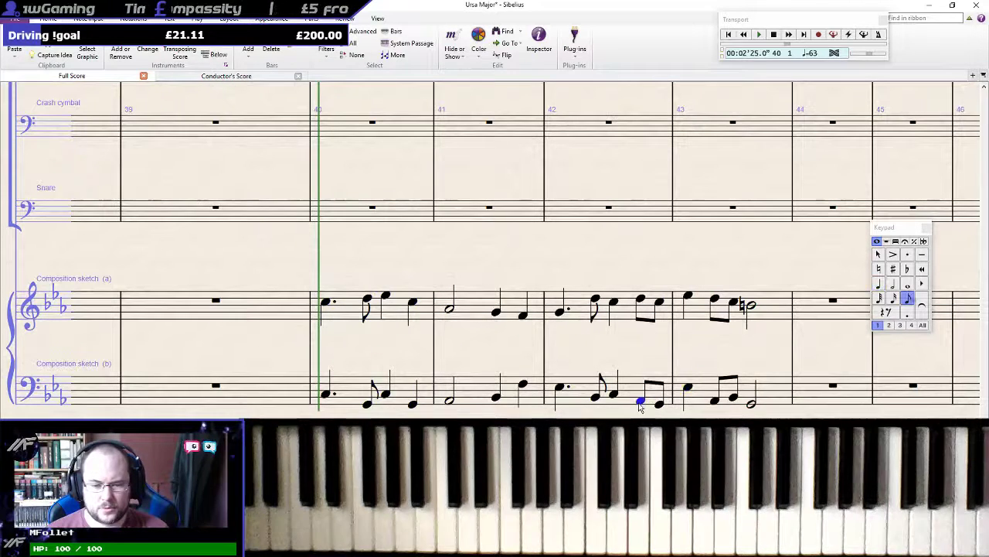
key(Up)
key(Up)
key(Up)
key(Down)
click(659, 404)
key(Up)
key(Up)
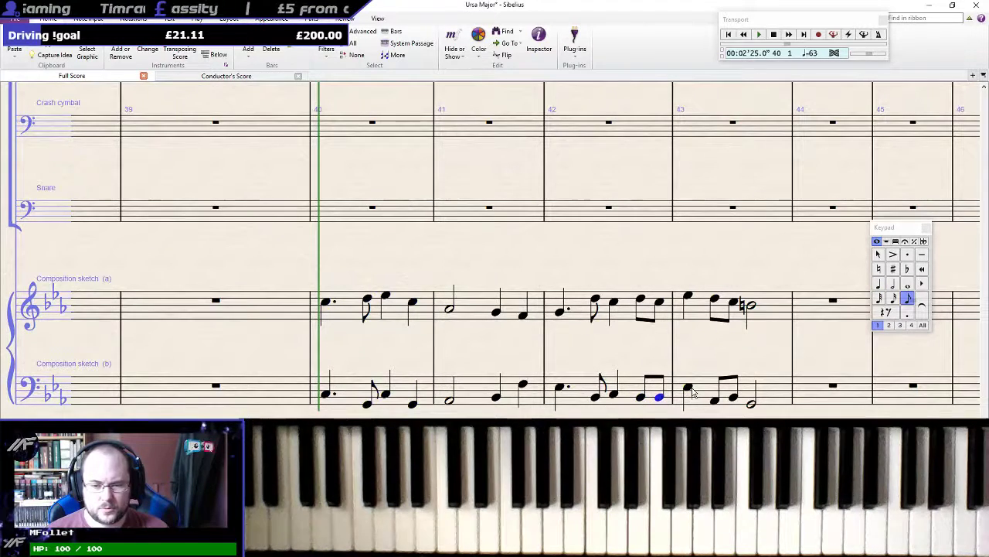
Lower the second eighth note of bar 43 in Composition sketch (b) to F
click(691, 389)
key(Down)
key(Down)
key(Down)
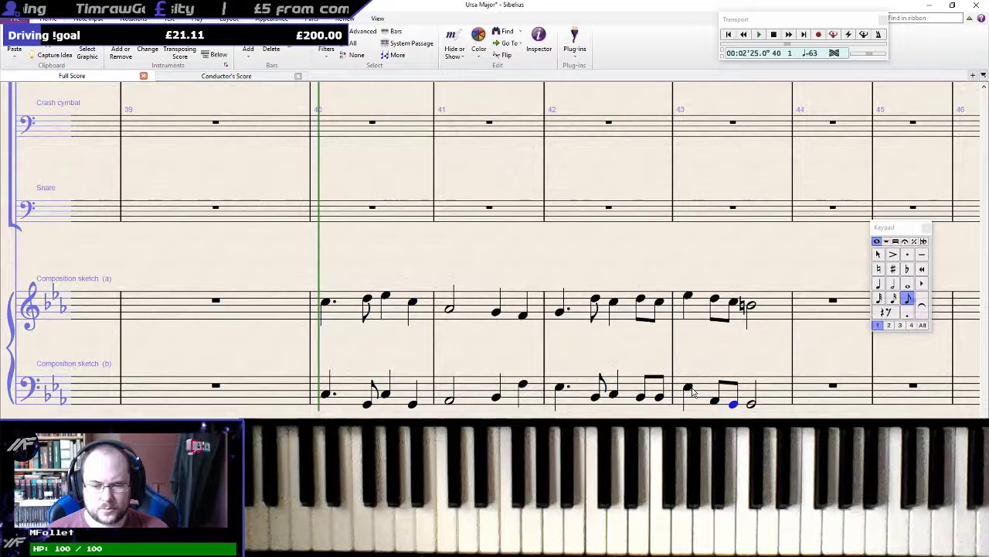
key(Right)
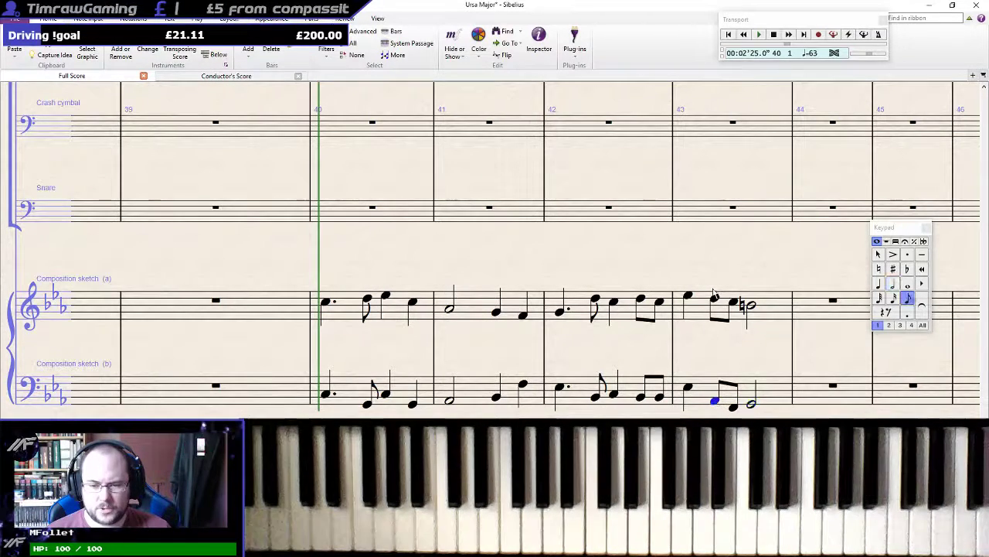
Play both composition sketch staves from bar 40 to check the revised bass of bars 42 and 43
click(343, 308)
shift+click(343, 402)
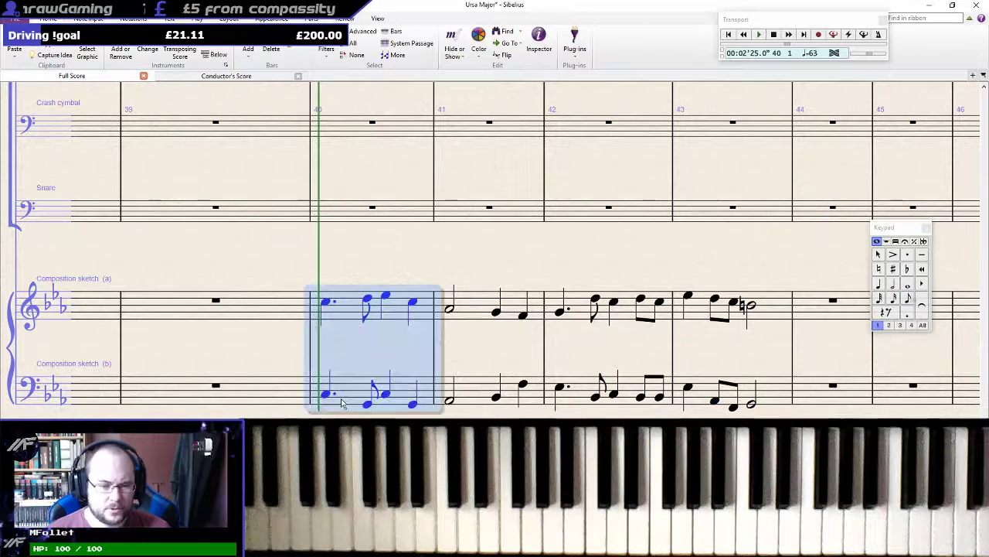
key(p)
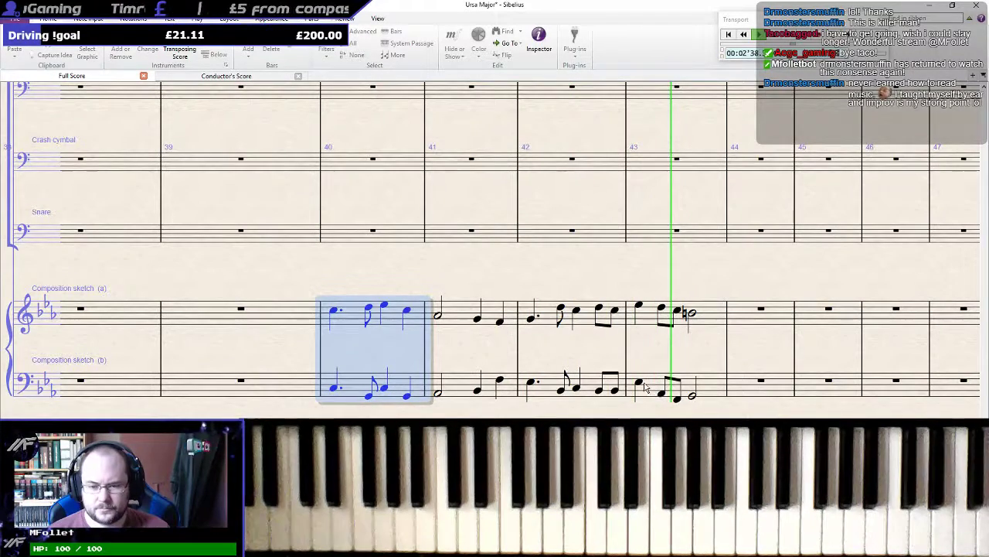
key(space)
key(p)
Lower the first quarter note of bar 43 in Composition sketch (b) to A-flat
click(663, 398)
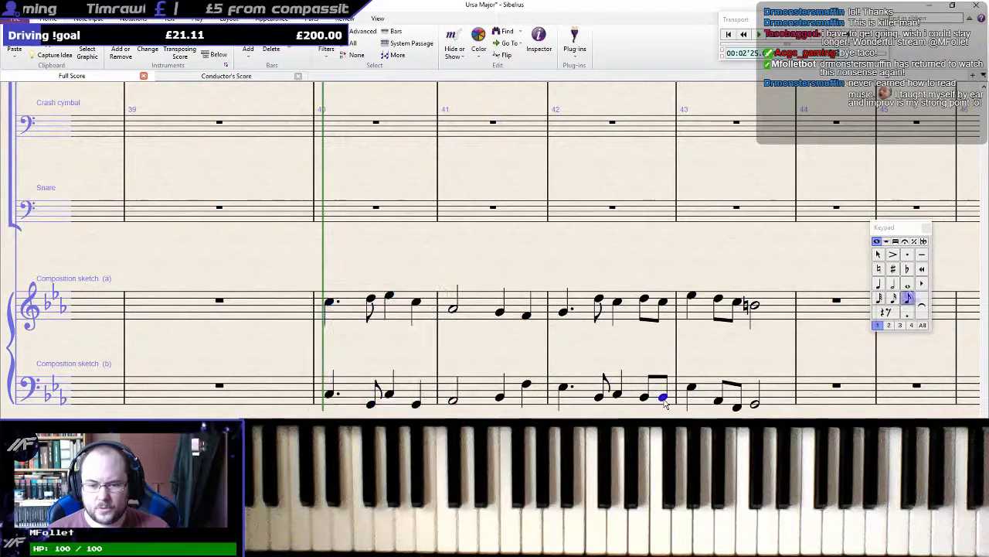
key(Right)
key(Down)
key(Down)
key(Down)
key(Down)
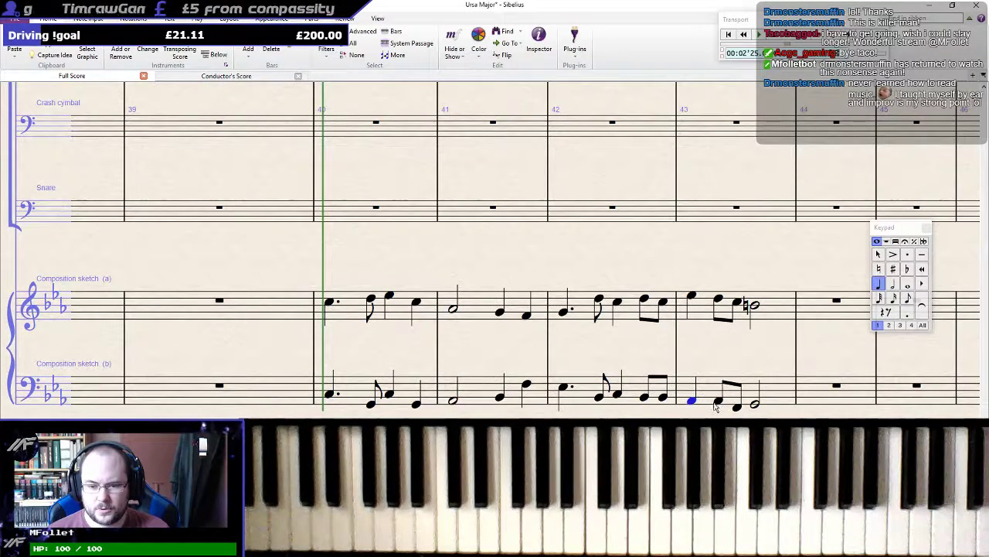
Play both composition sketch staves twice from bar 40 to review the four-bar phrase with its new bar 43 bass
click(359, 309)
shift+click(352, 396)
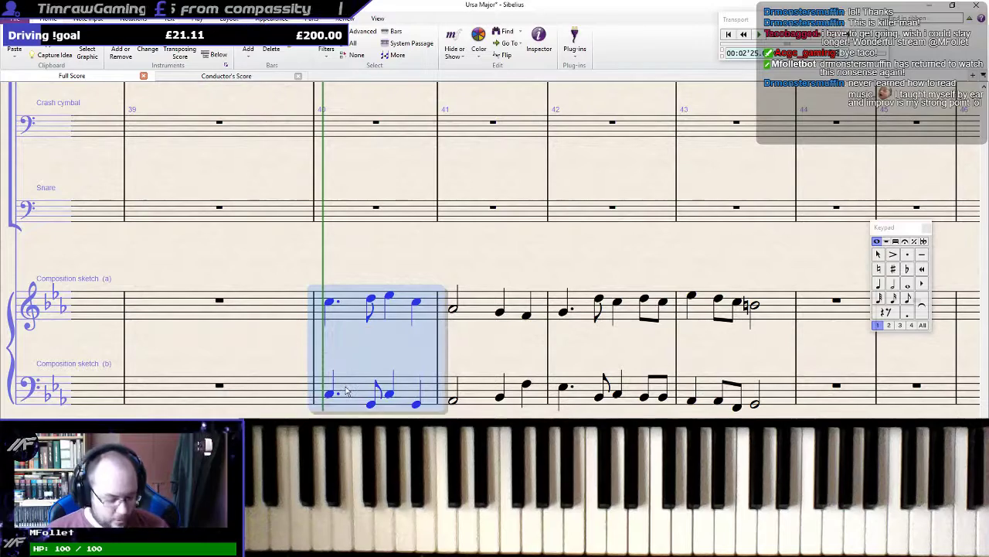
key(p)
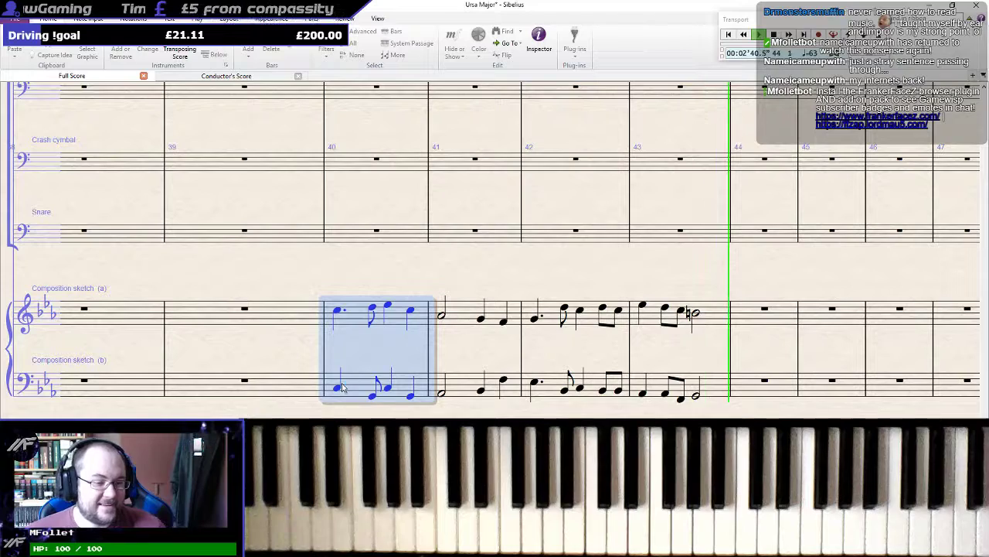
key(space)
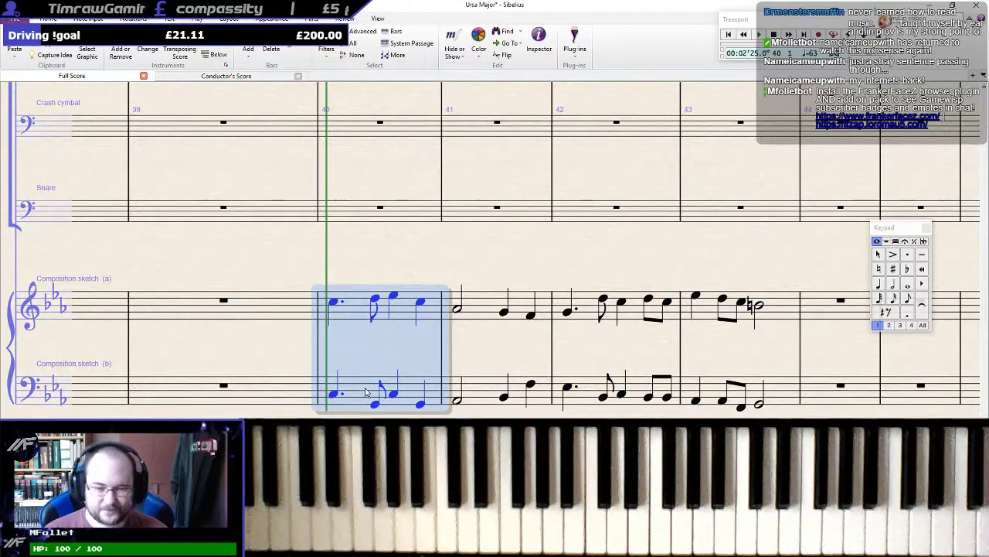
drag(618, 458, 565, 344)
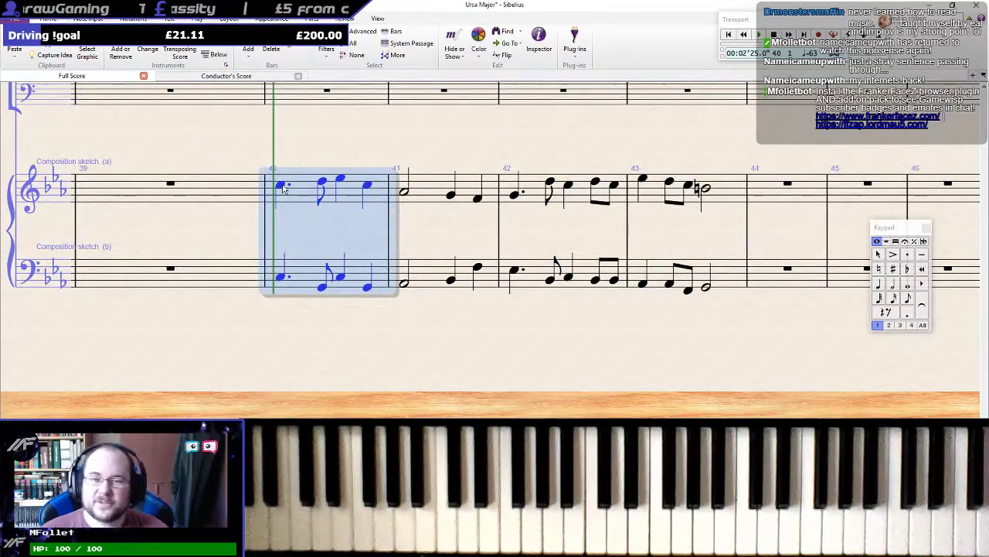
click(280, 185)
shift+click(292, 274)
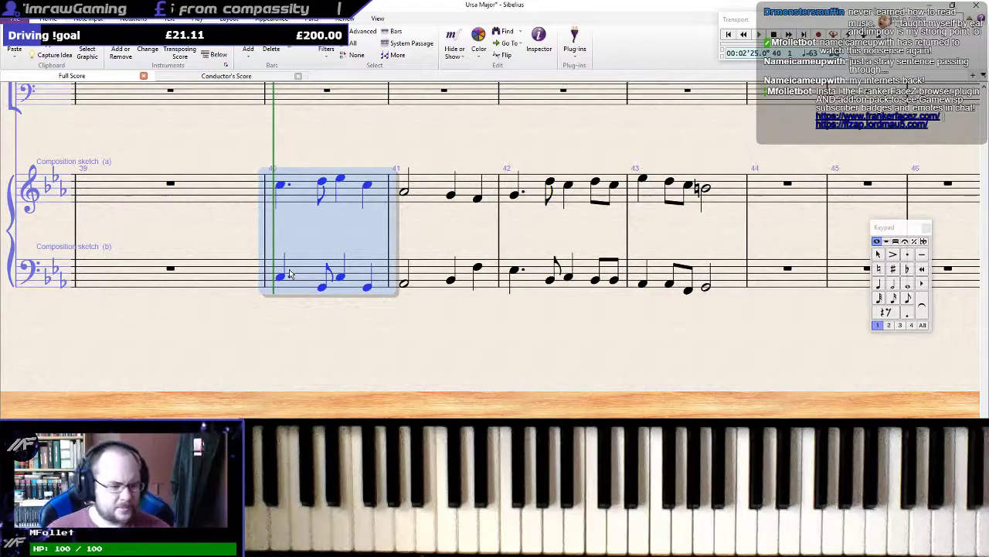
key(space)
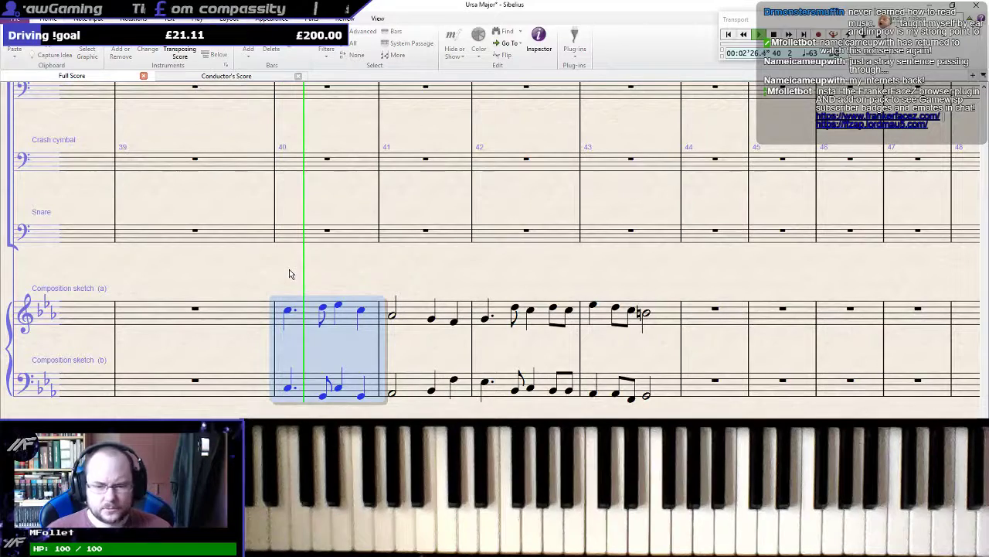
drag(521, 435, 517, 398)
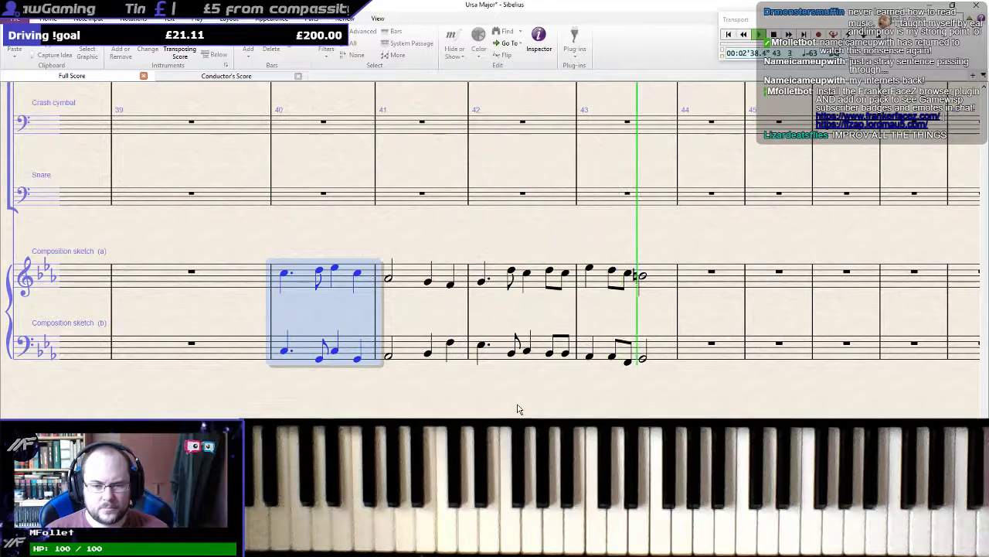
key(space)
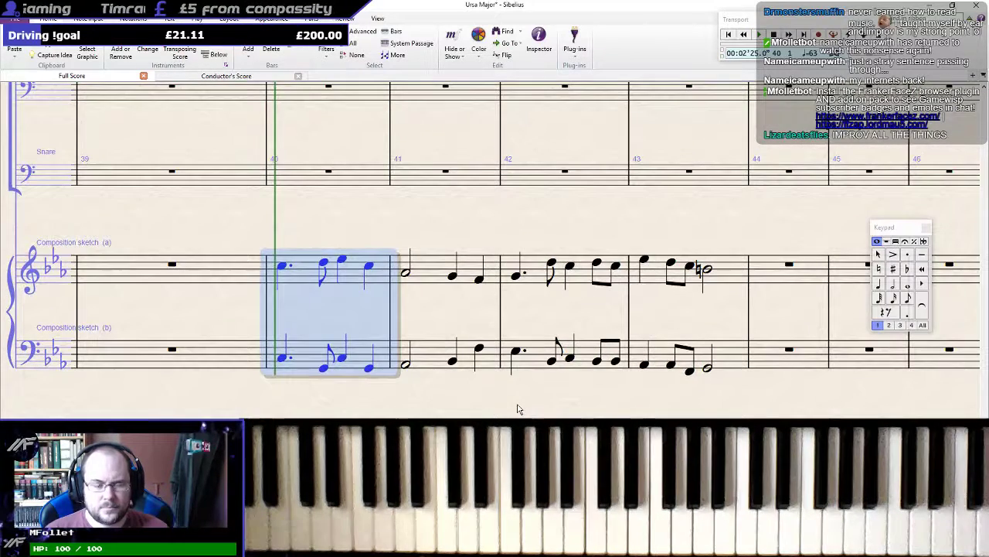
click(516, 407)
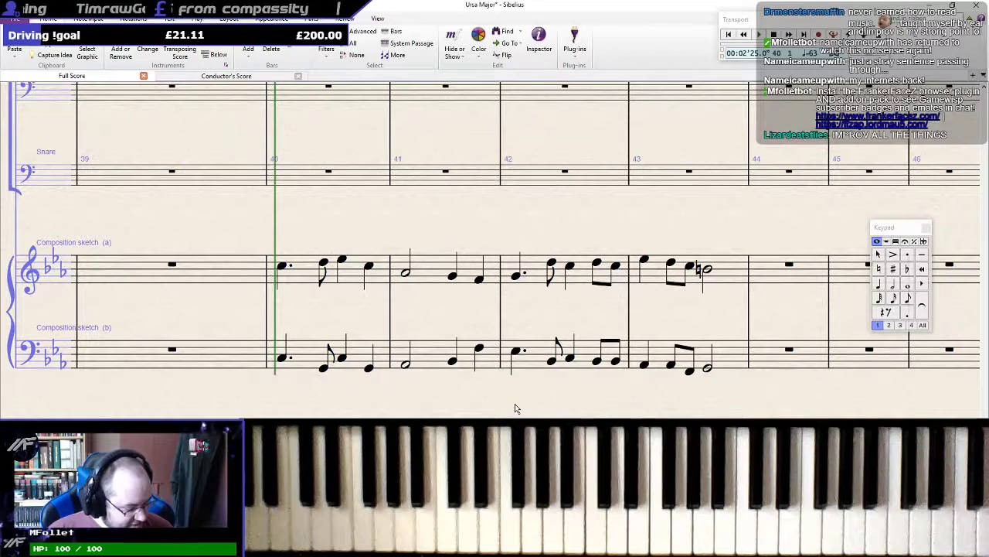
Add a second voice to bar 40 of Composition sketch (a): dotted quarter G, eighth G, quarter A-flat and quarter F
click(285, 284)
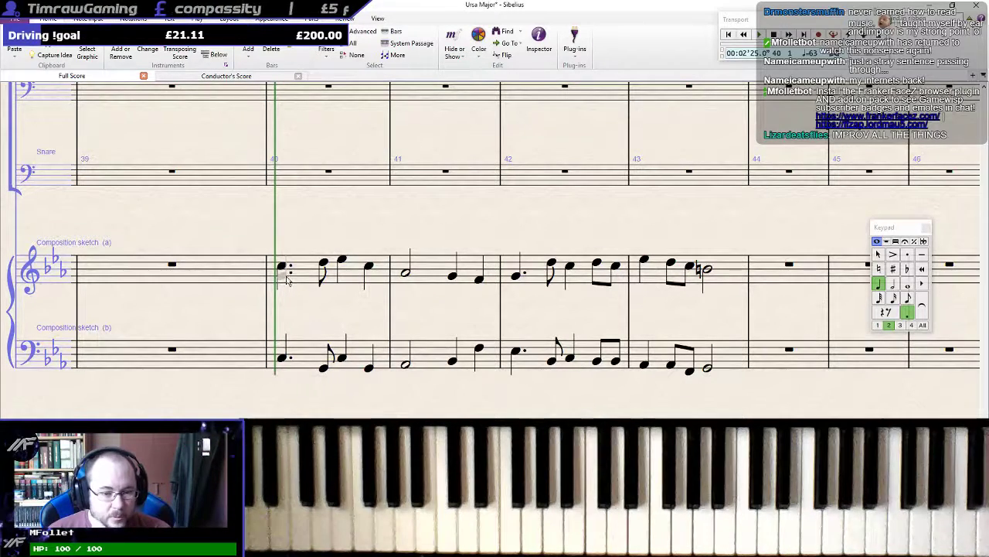
click(286, 277)
key(3)
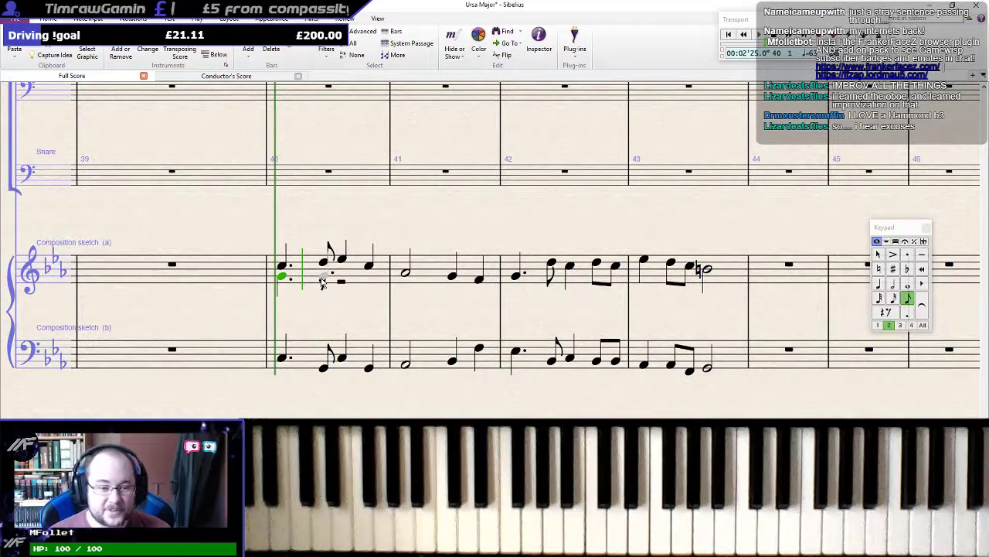
click(322, 281)
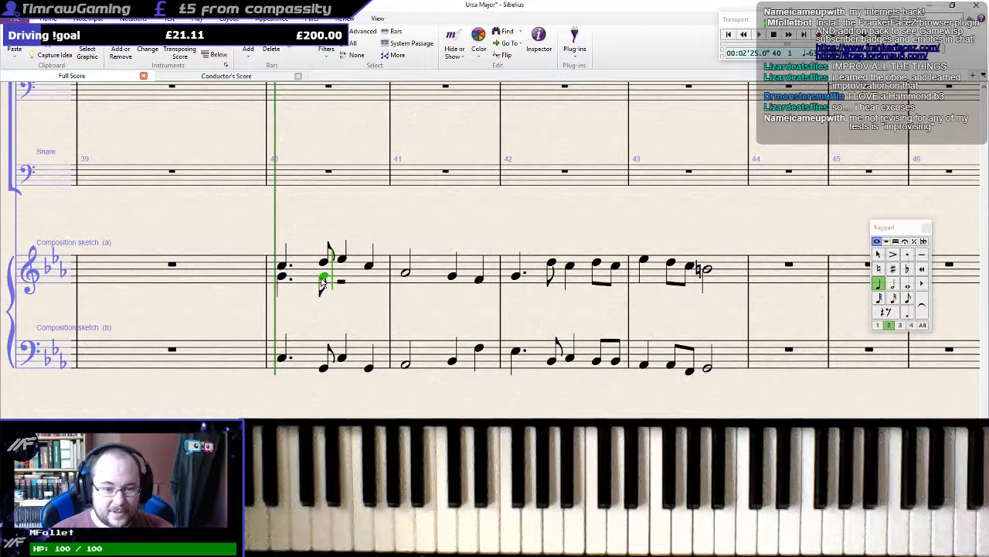
key(a)
key(f)
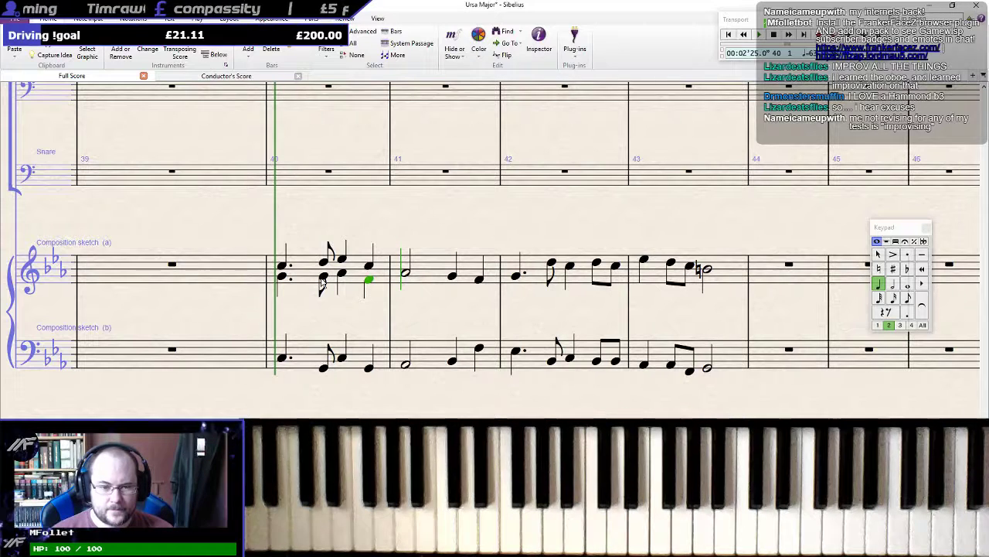
Continue the second voice through bar 41 of Composition sketch (a) with quarter notes F, E-flat, E-flat and D
key(e)
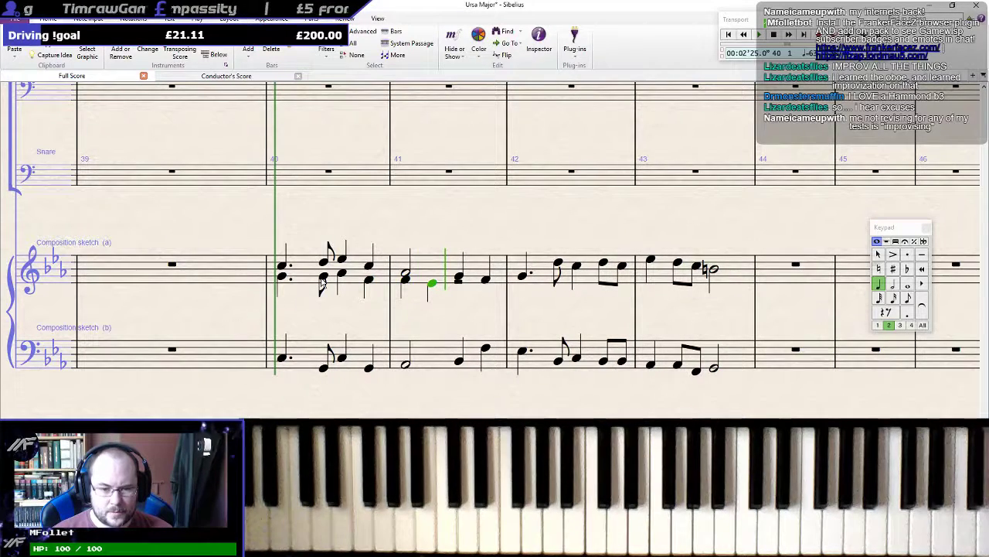
key(f)
key(e)
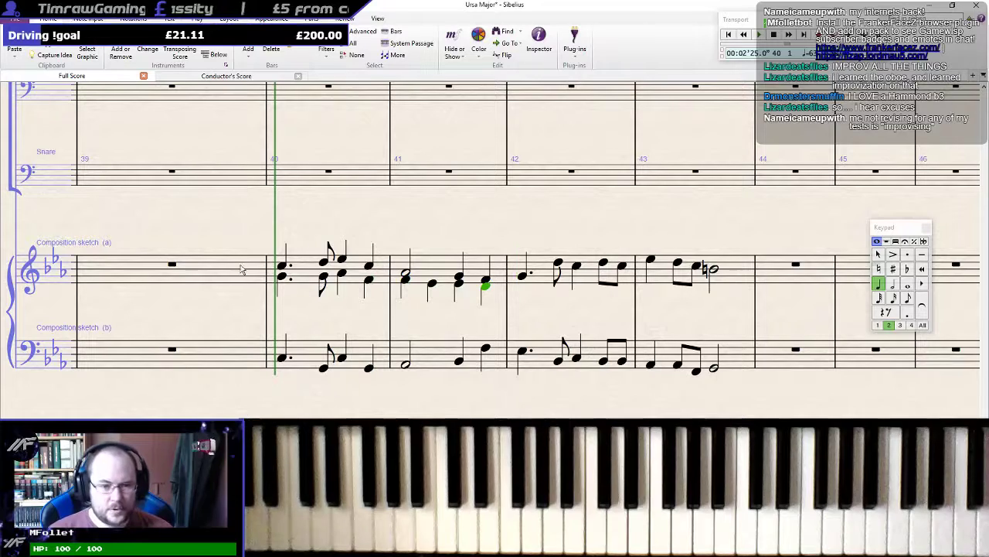
Briefly play both composition sketch staves from bar 40 to hear the added second voice
click(302, 284)
shift+click(307, 359)
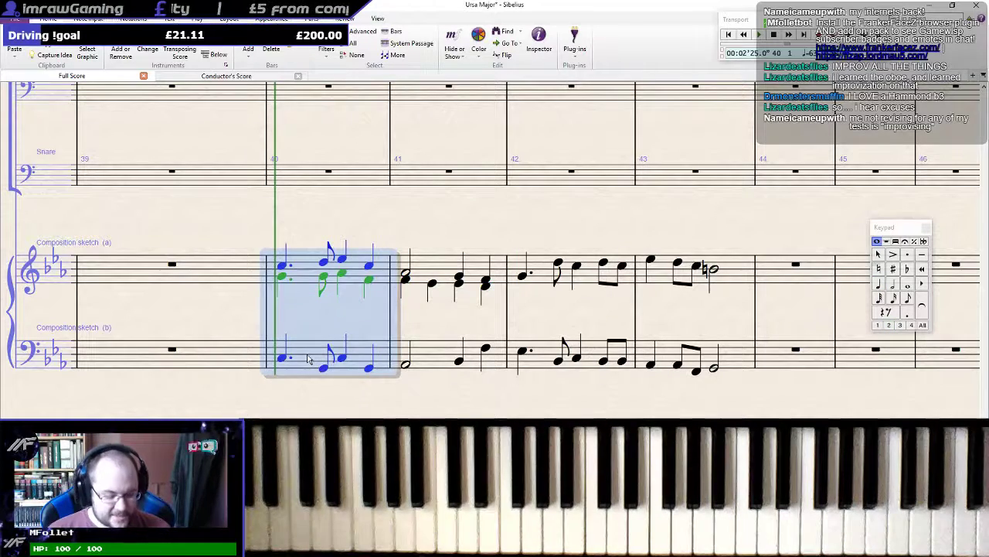
key(space)
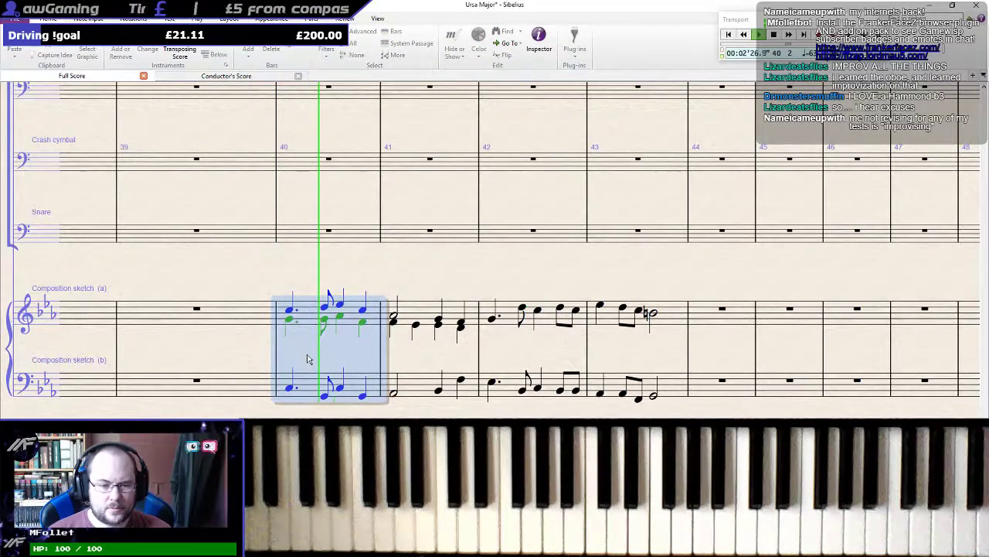
key(space)
Add an ff dynamic below the first note of bar 40 in Composition sketch (a)
click(288, 302)
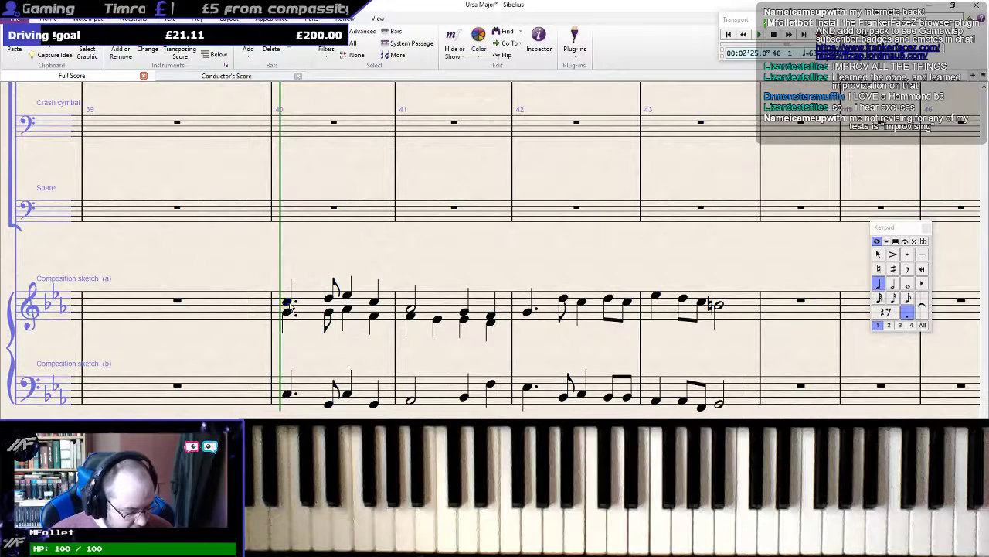
key(ctrl+e)
key(ctrl+f)
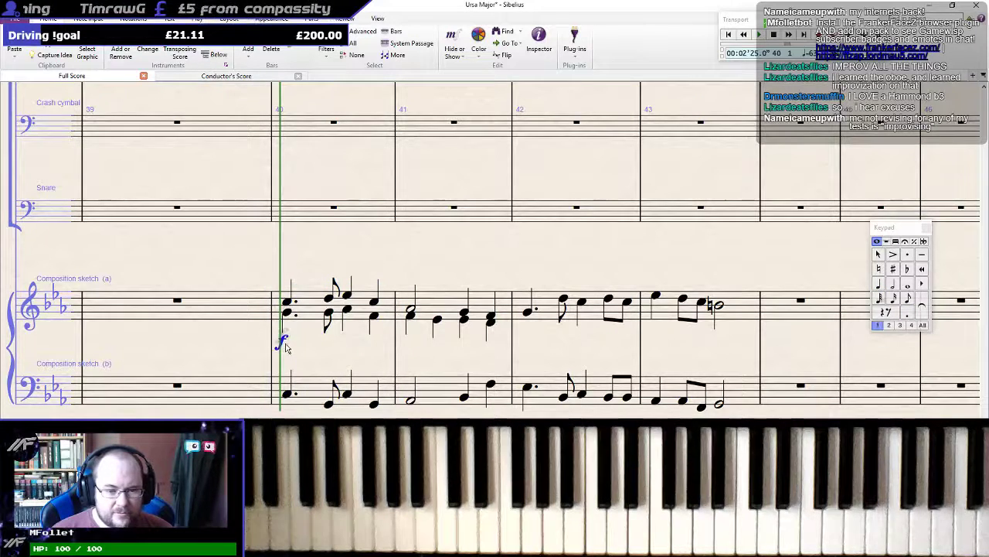
key(Escape)
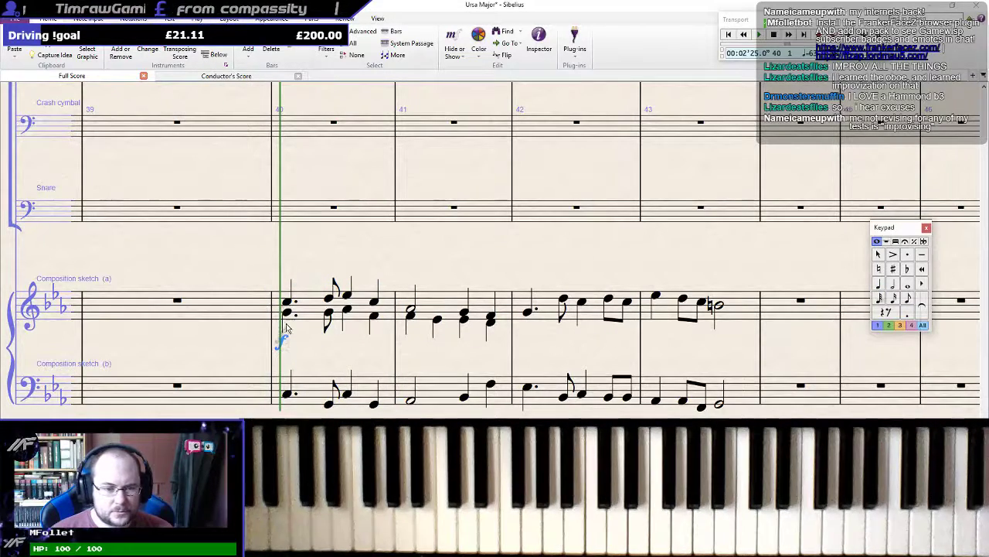
double_click(284, 338)
key(ctrl+f)
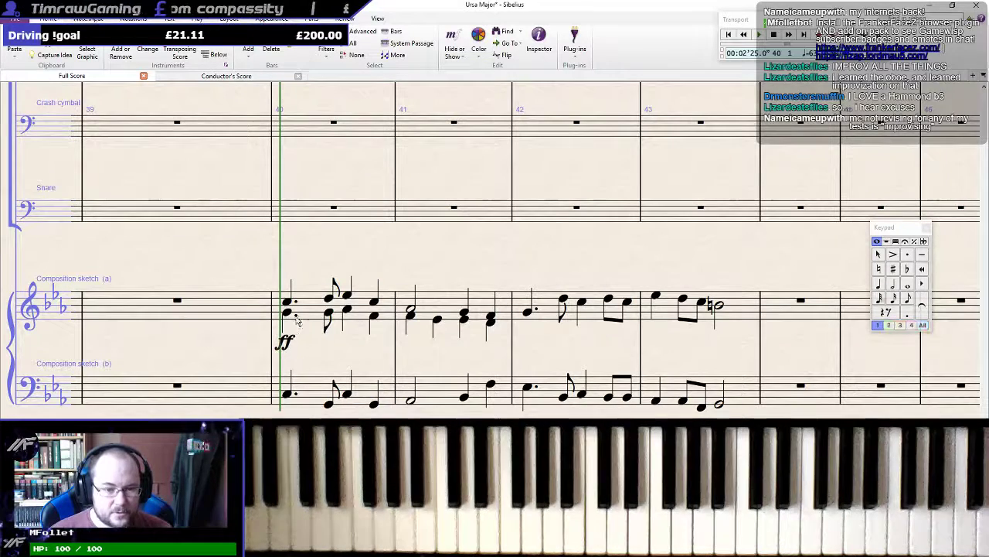
Play both composition sketch staves from bar 40 with the ff dynamic, and select the third note of the second voice in bar 40
click(297, 322)
shift+click(303, 393)
key(p)
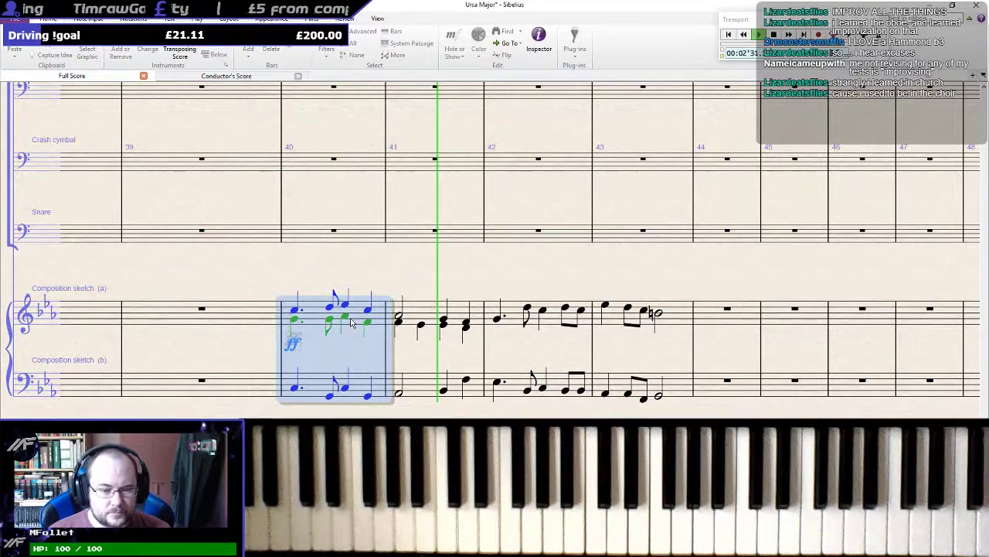
key(Escape)
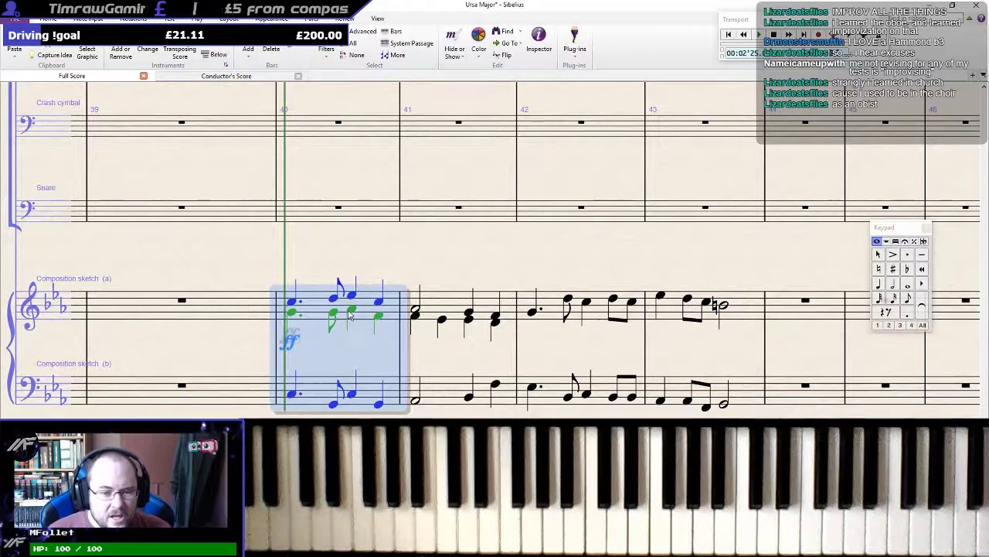
click(352, 309)
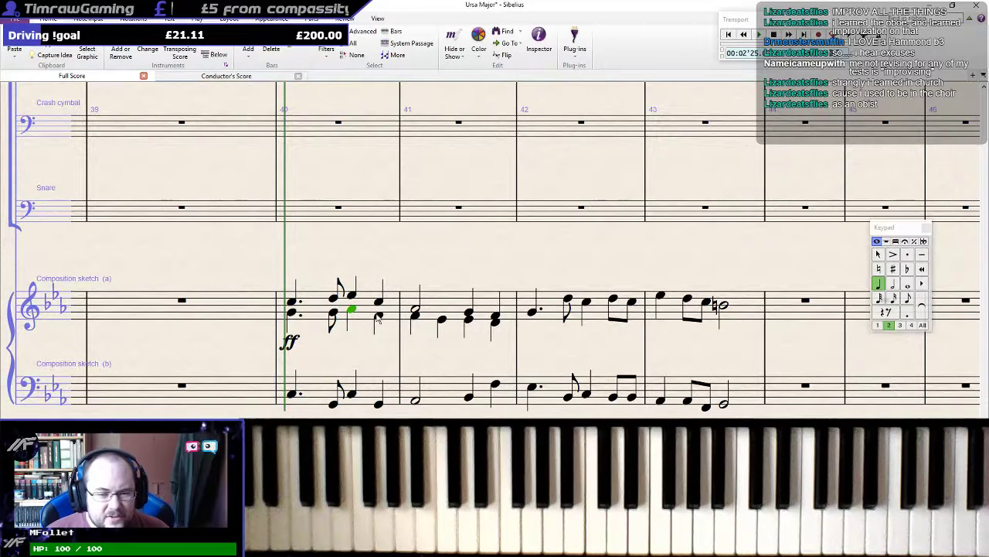
Raise the last second-voice note of bar 40 in Composition sketch (a) to G
click(378, 313)
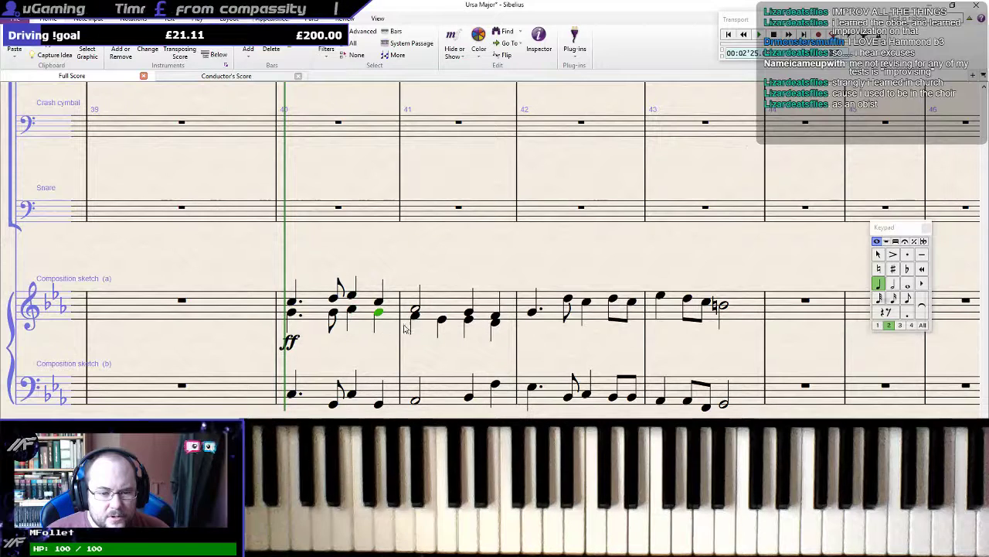
click(313, 367)
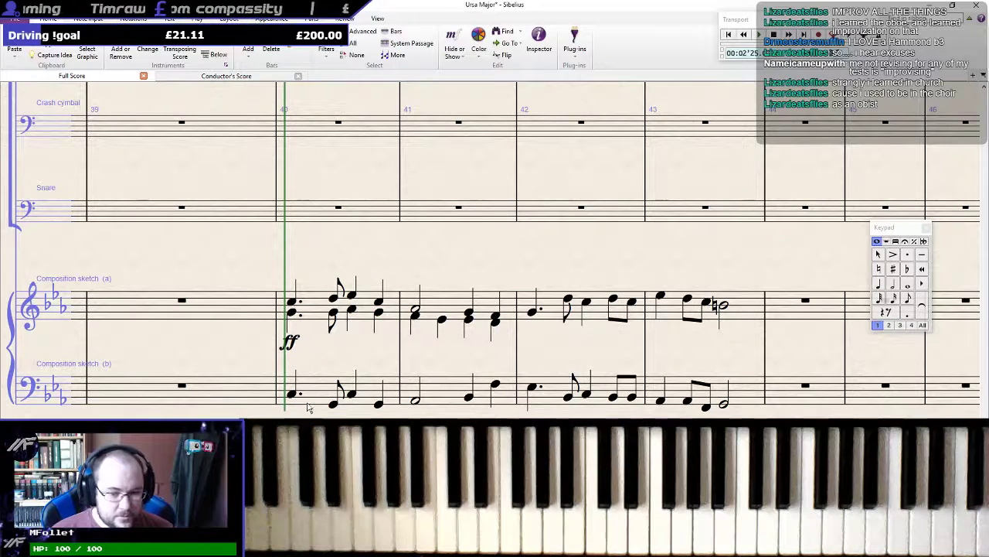
Move bar 40's bass in Composition sketch (b) to voice 2 and start voice 1 above it with a dotted quarter E-flat
click(312, 392)
key(alt+2)
click(290, 378)
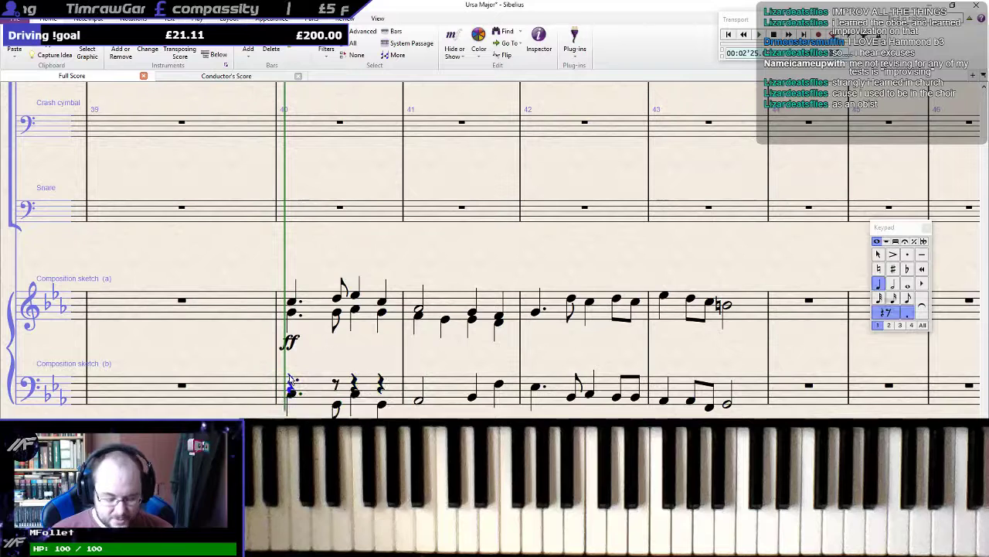
key(period)
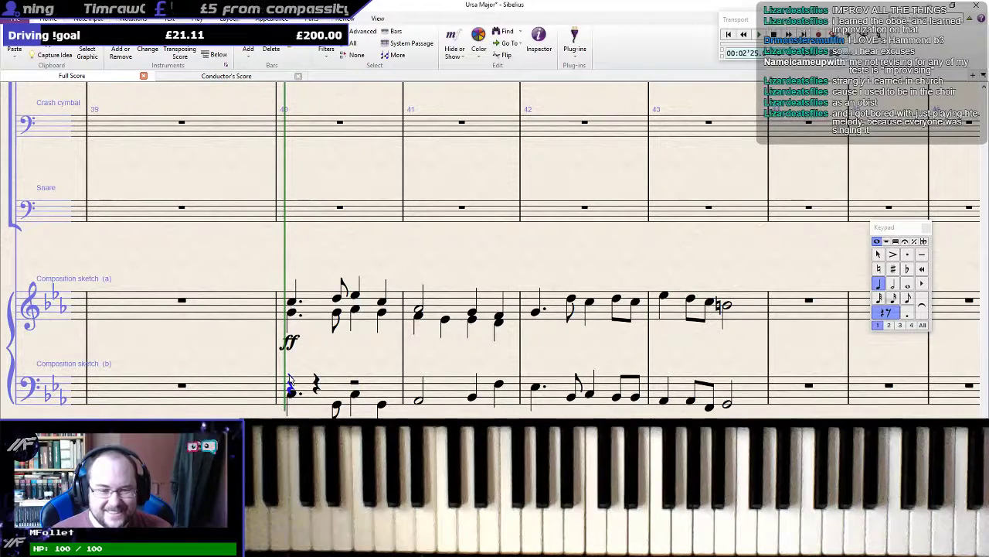
key(e)
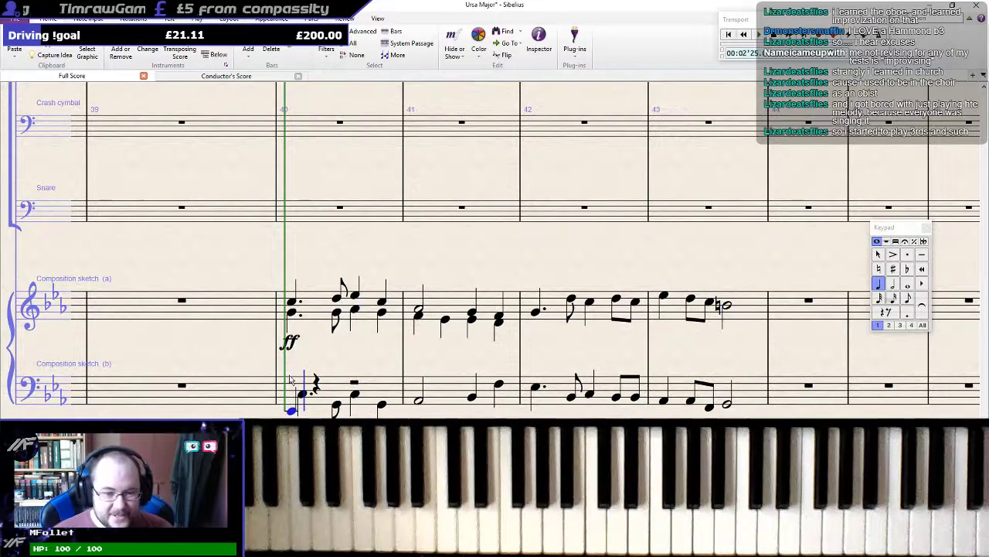
key(ctrl+Up)
key(ctrl+Up)
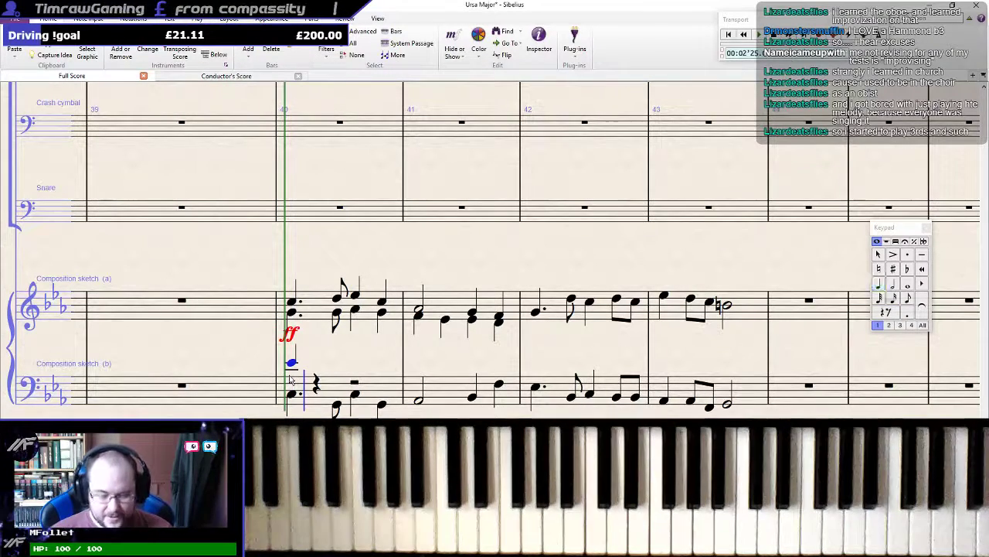
key(KP_Decimal)
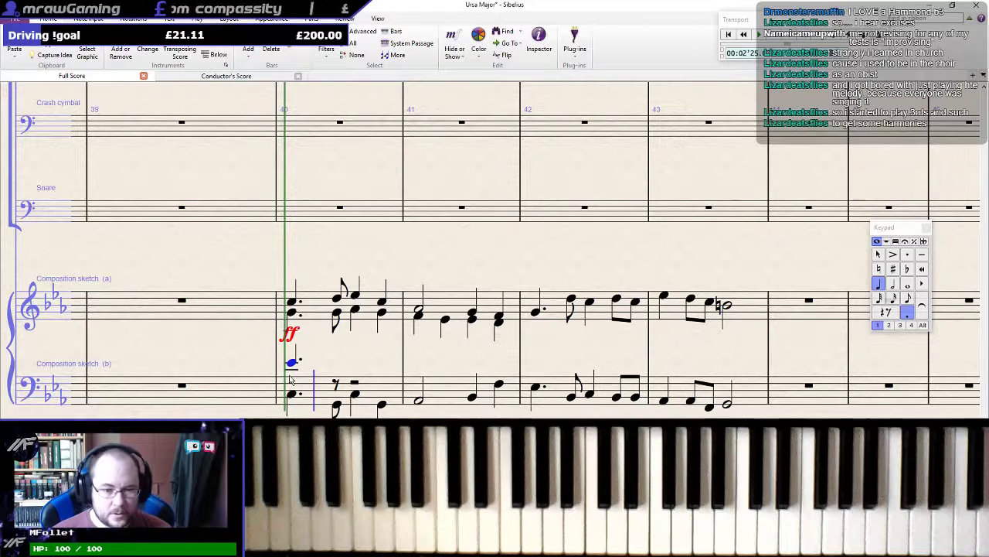
Complete the upper voice in bar 40 of Composition sketch (b) with an eighth-note B-flat and quarter notes C and E-flat
key(KP_3)
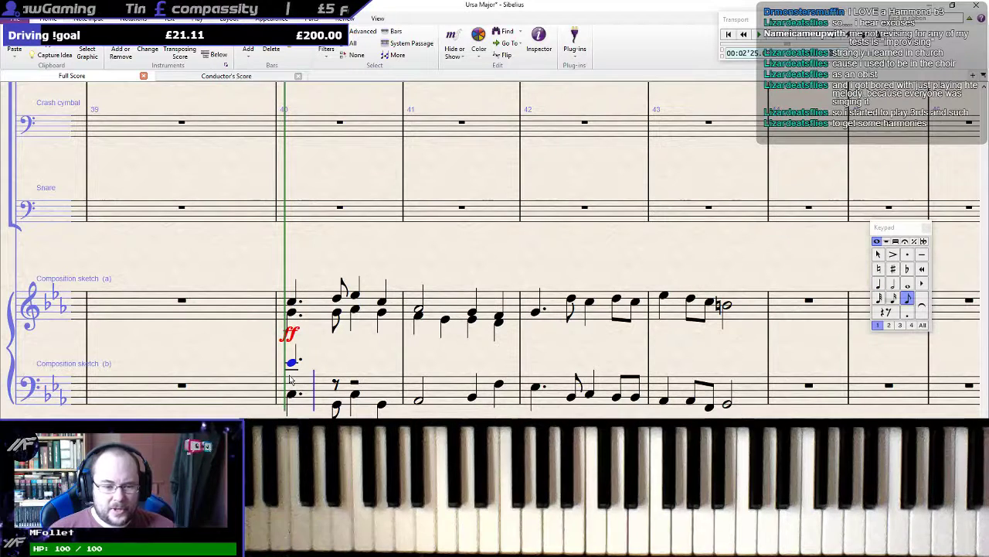
key(g)
key(KP_4)
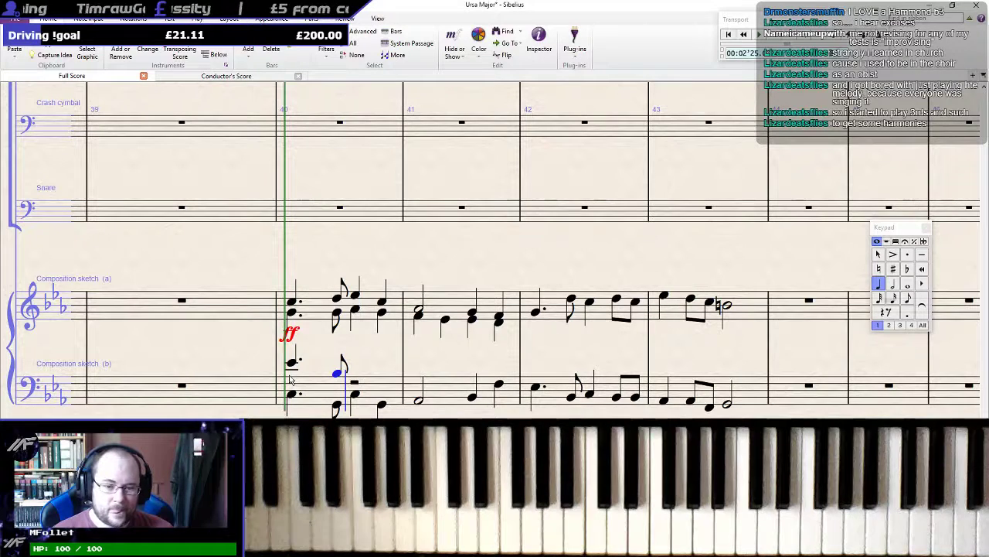
key(a)
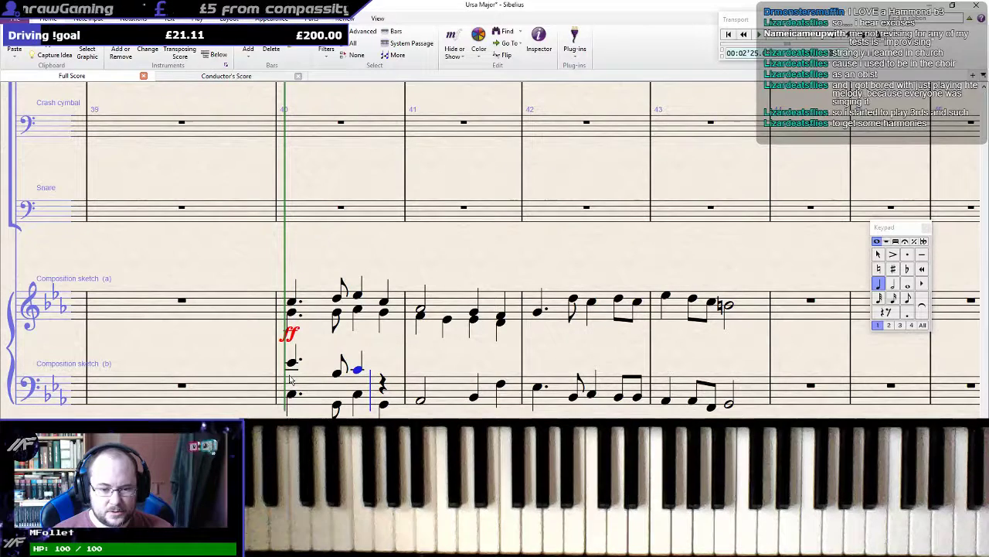
key(a)
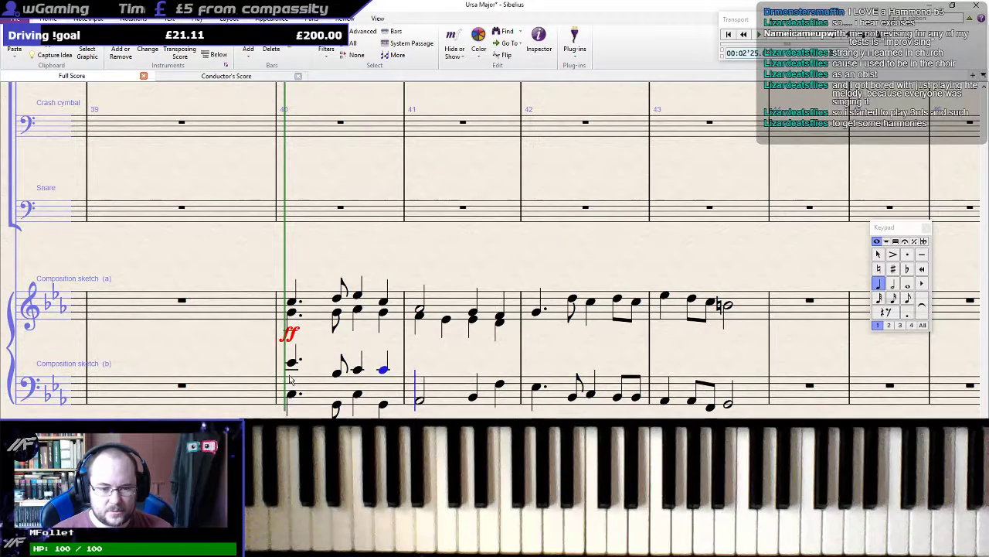
key(Up)
key(Up)
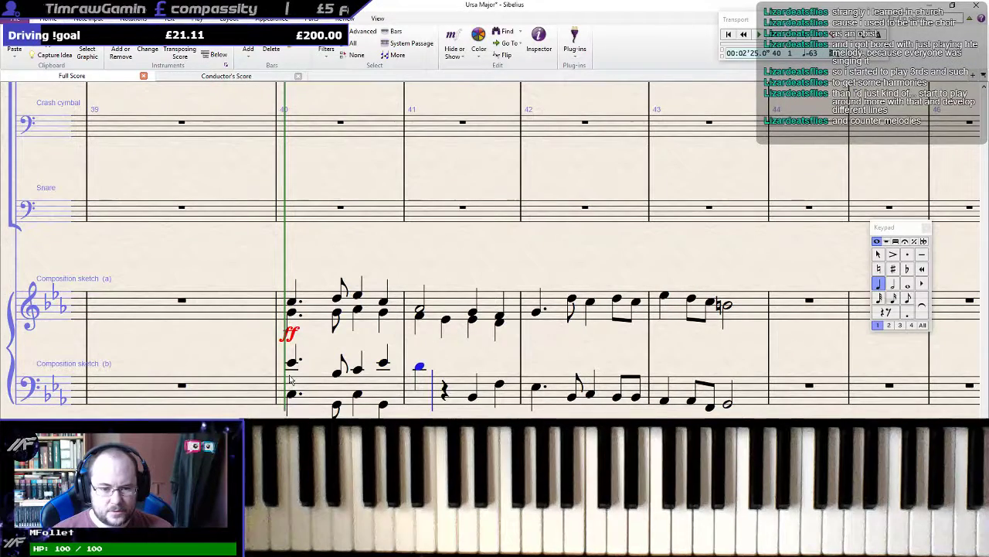
Move bar 41's bass in Composition sketch (b) to voice 2 and add quarter notes C, B-flat, B-flat and A-flat in voice 1
click(465, 390)
key(alt+2)
click(418, 384)
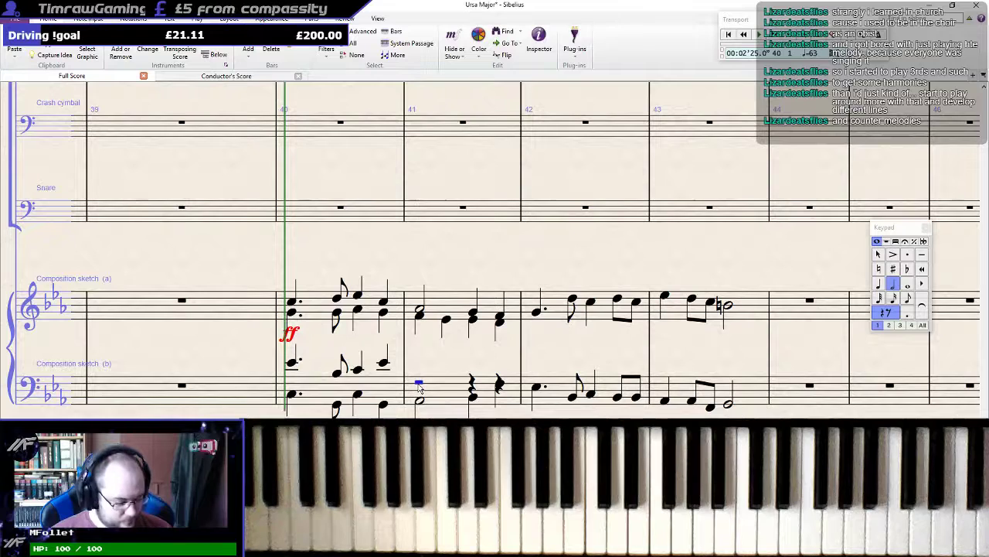
key(4)
key(c)
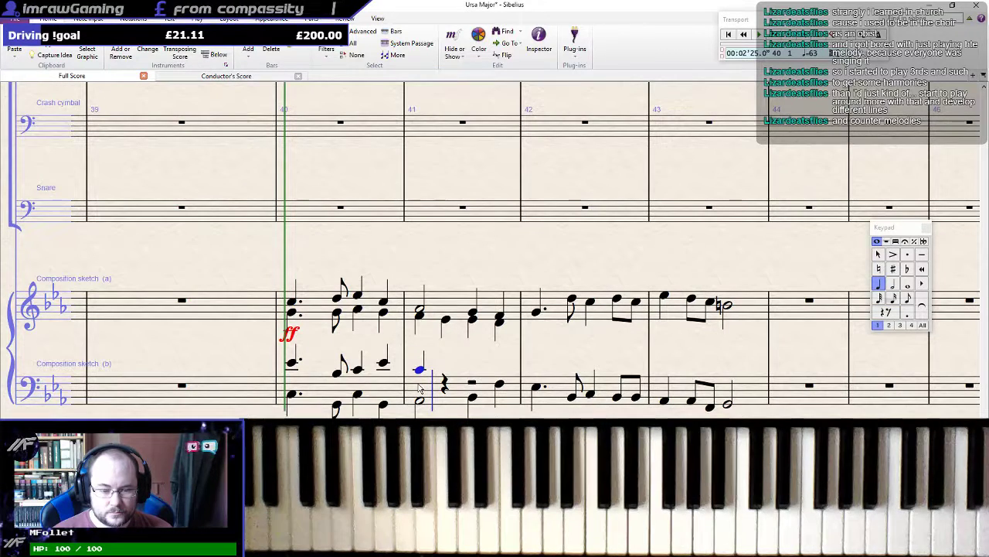
key(b)
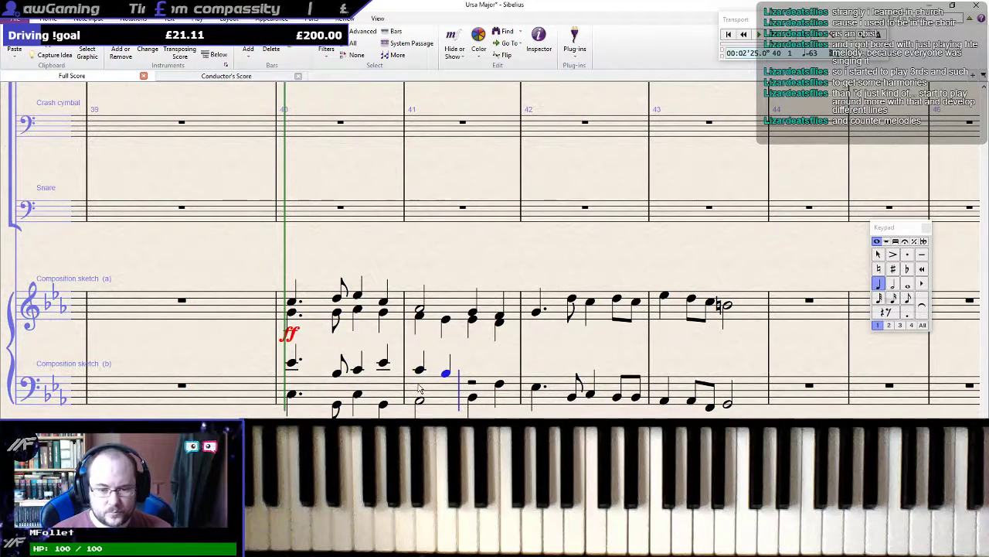
key(b)
key(a)
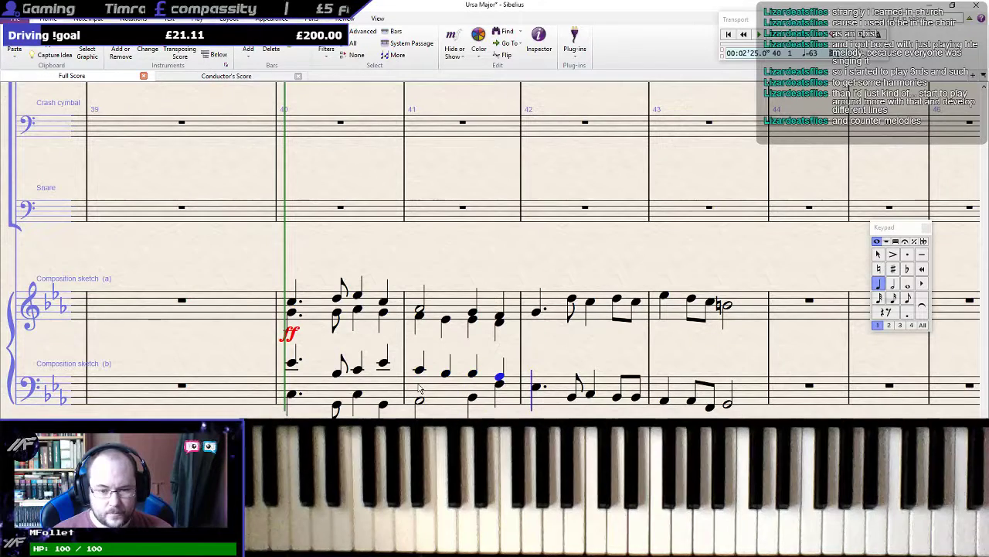
key(Escape)
Play bars 40 and 41 of both composition sketch staves to check the four-voice harmony
click(445, 408)
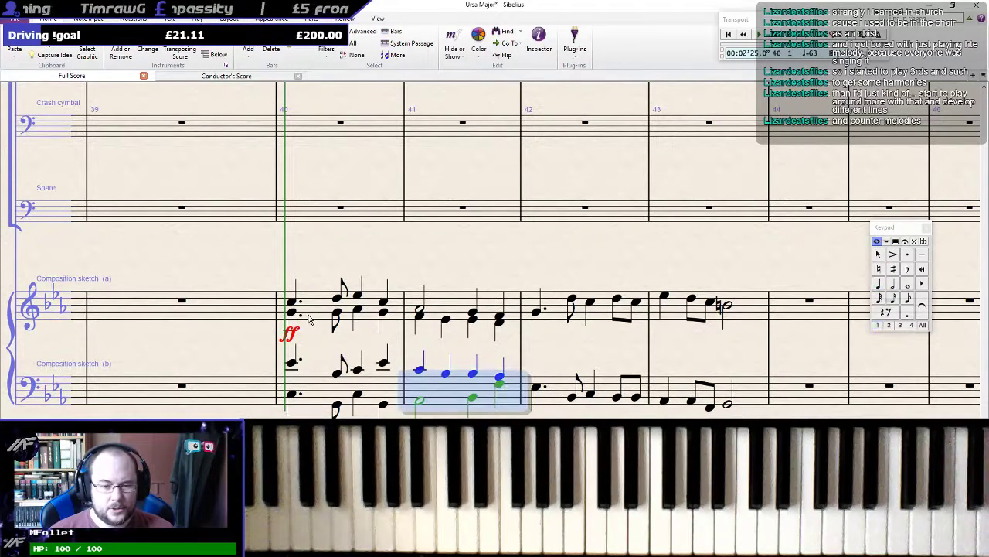
shift+click(316, 309)
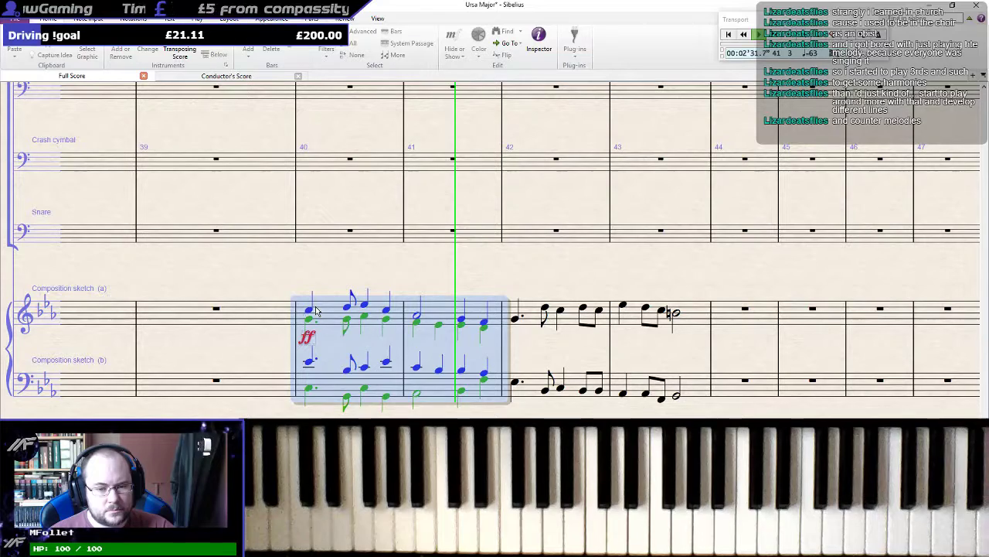
key(space)
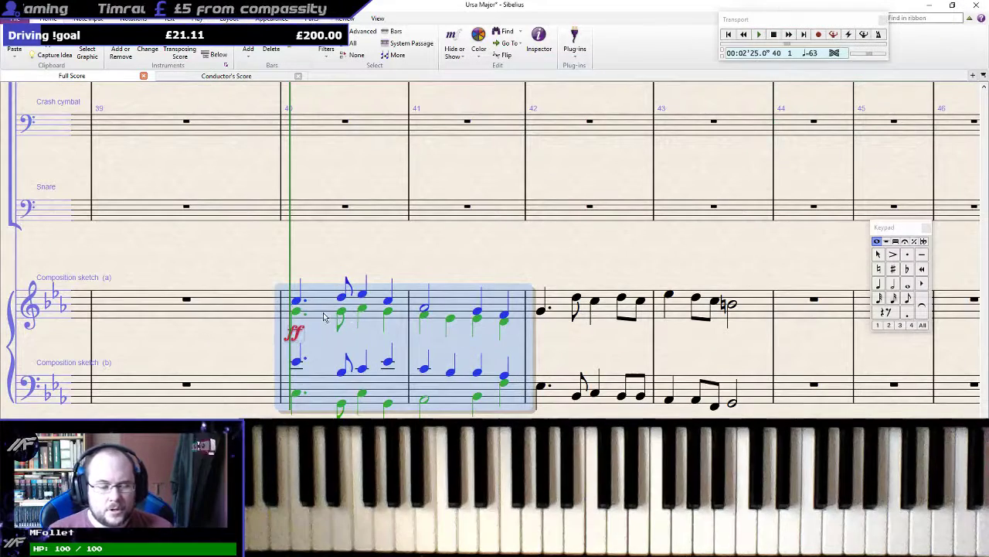
Raise the second note of the lower voice in bar 40 of Composition sketch (a) to B-flat
click(341, 313)
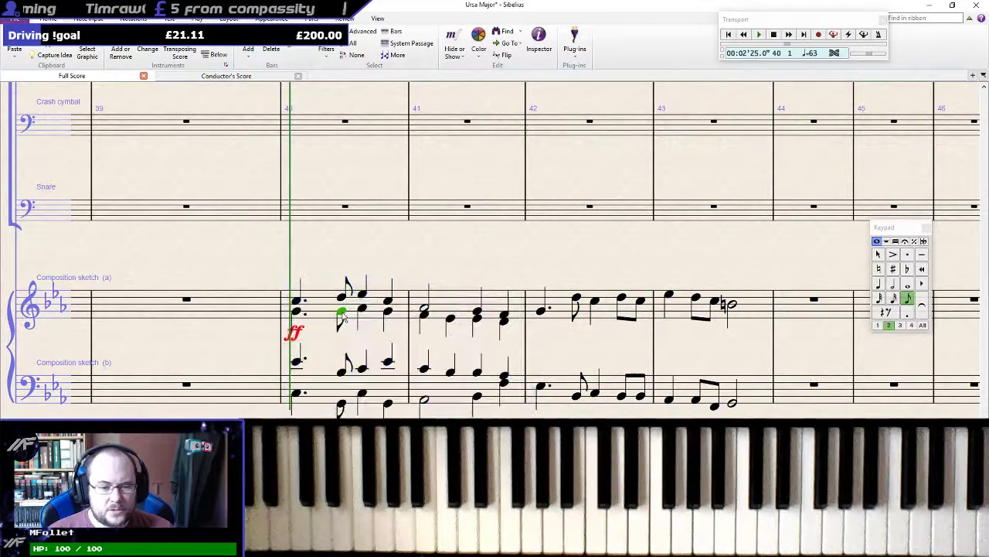
click(343, 374)
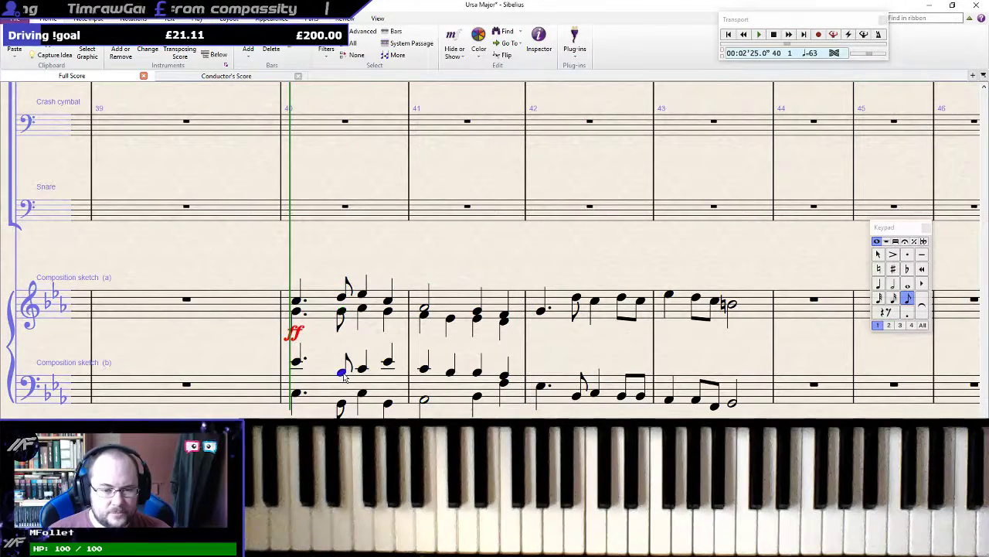
click(342, 313)
key(Up)
key(Up)
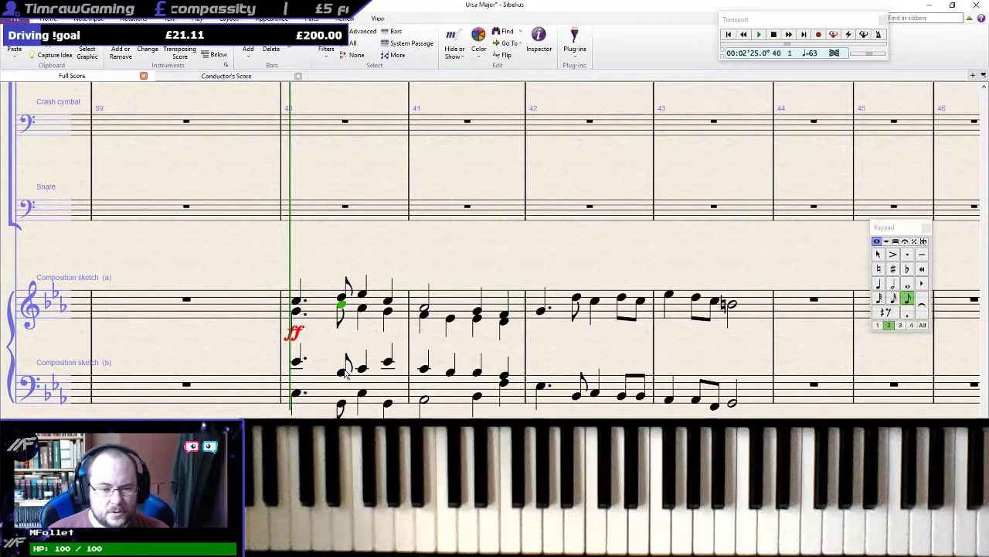
Raise the eighth note of the upper voice in bar 40 of Composition sketch (b) to G
click(345, 375)
key(Up)
key(Up)
key(Up)
key(Up)
key(Up)
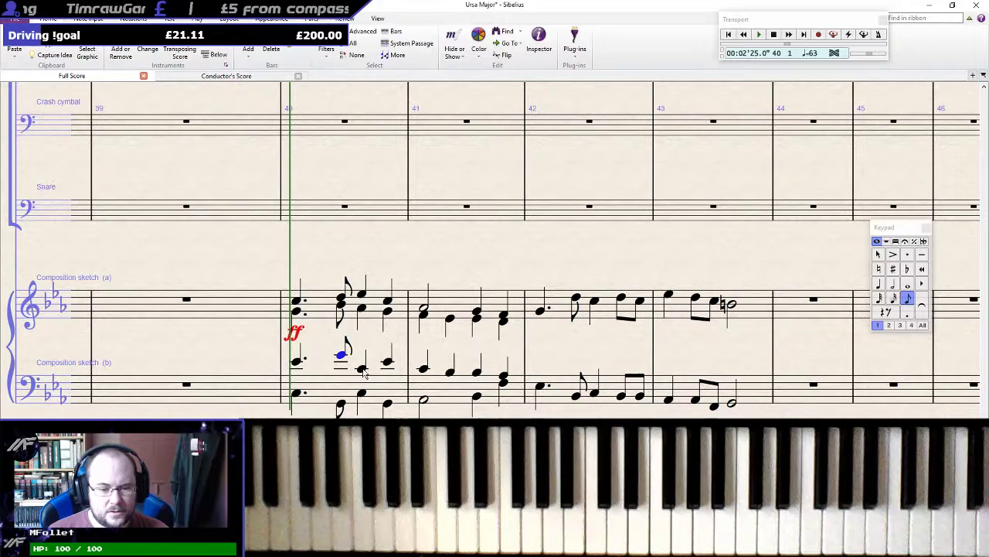
In bar 40 of Composition sketch (b), change the upper voice's third note to E-flat and the bass's last two notes to A-flat and C
key(Right)
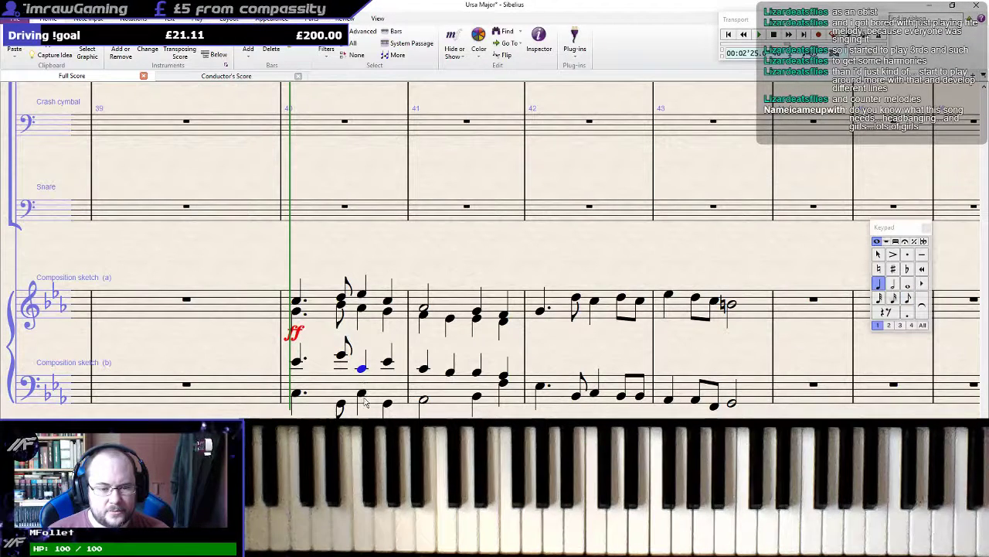
key(Up)
key(Up)
key(Up)
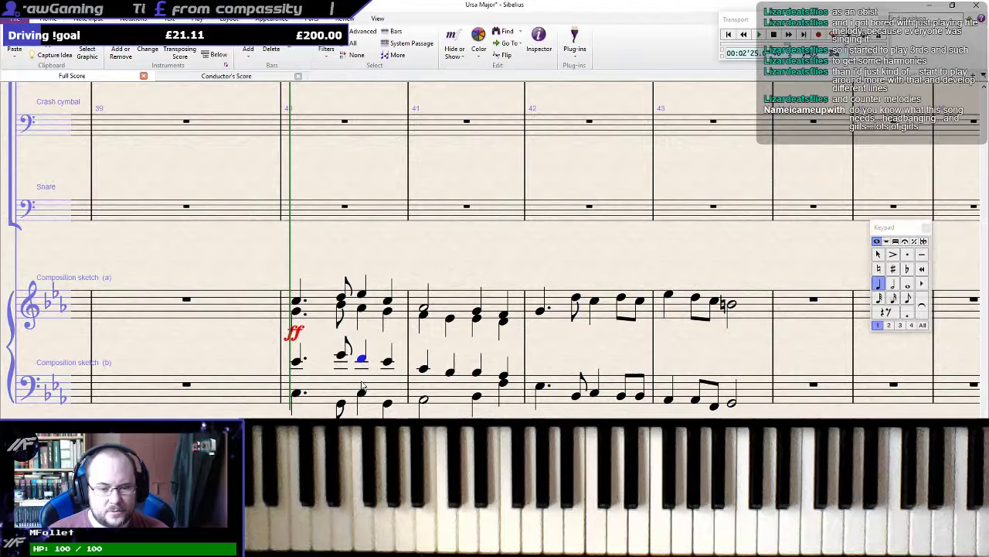
key(Down)
click(363, 396)
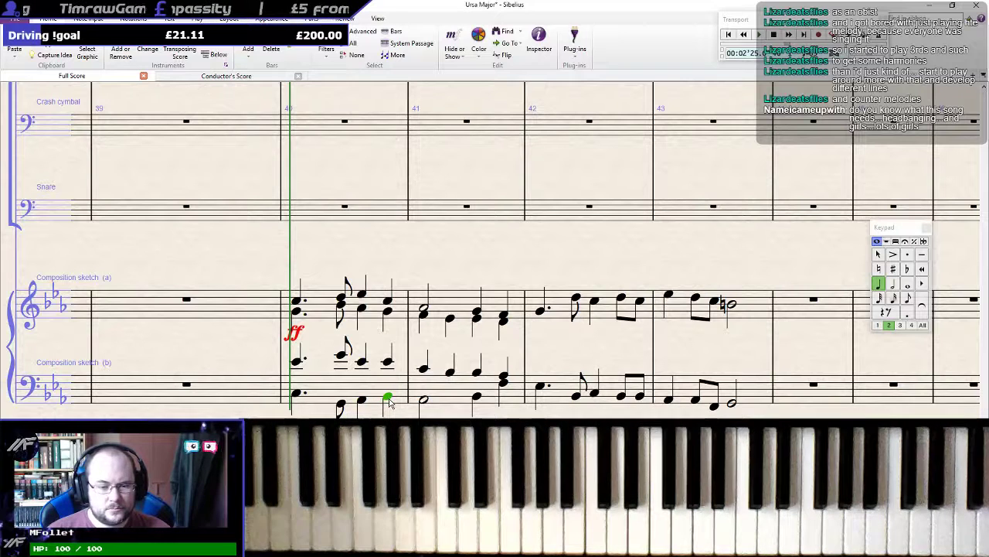
Play both composition sketch staves from bar 40, and again from bar 39, to check the revised harmony
click(314, 312)
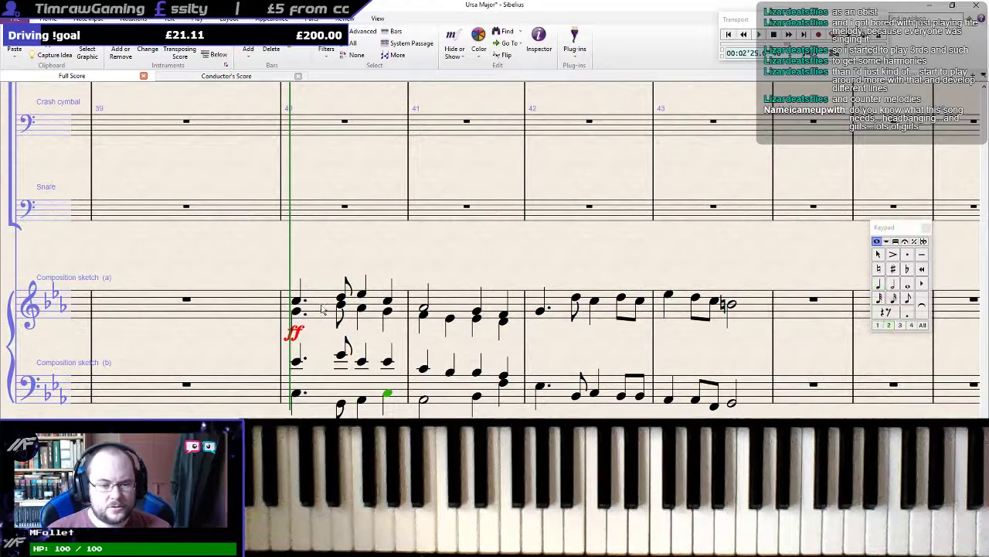
shift+click(320, 393)
key(space)
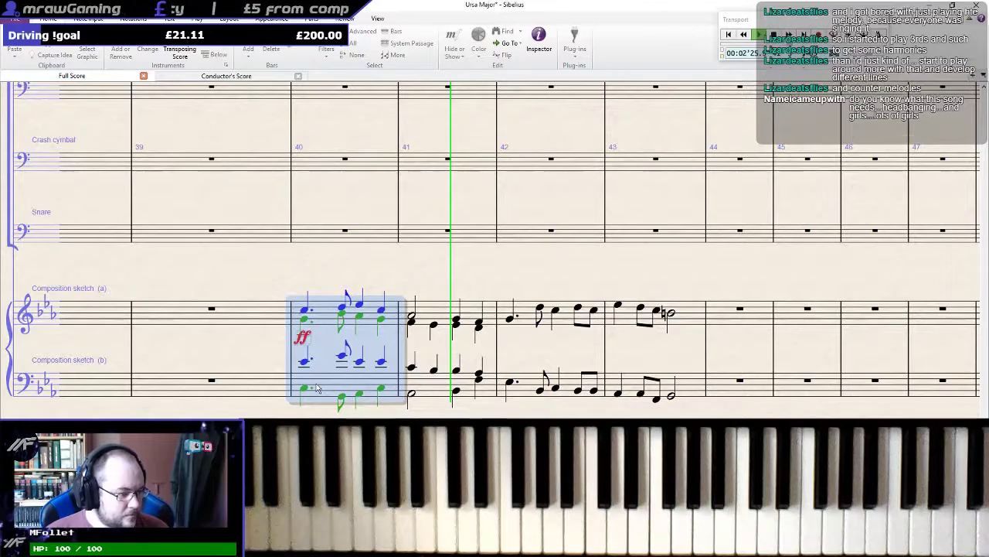
key(space)
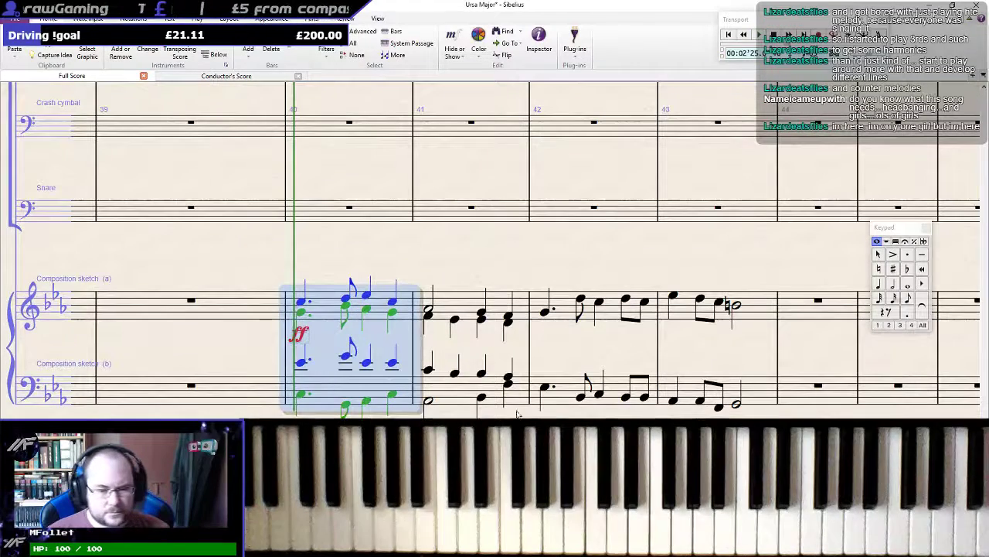
click(206, 306)
shift+click(233, 397)
key(space)
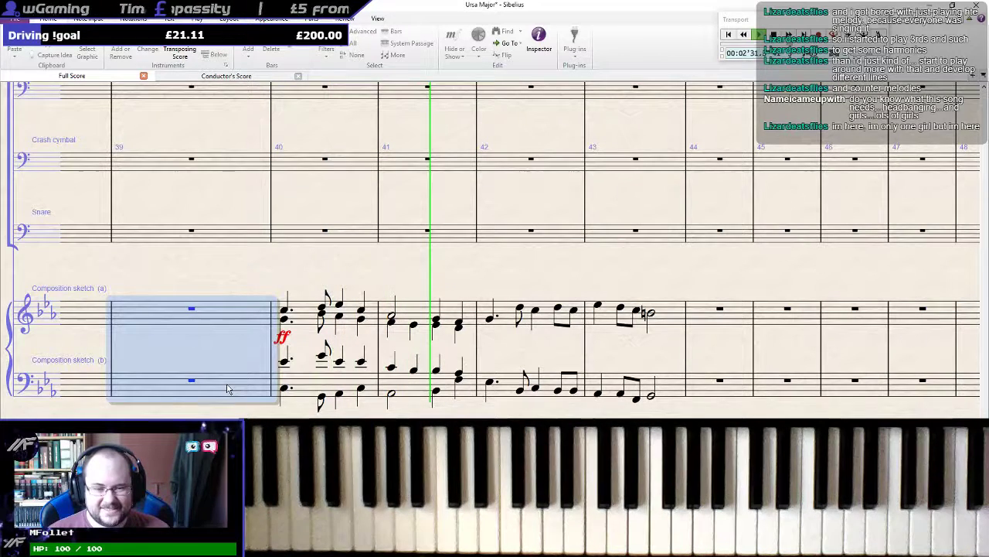
key(space)
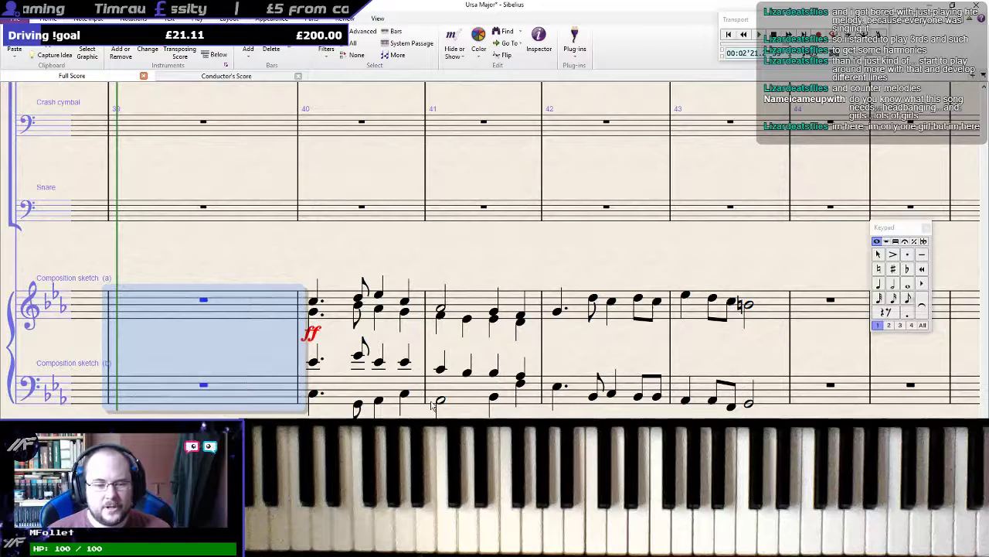
Continue the second voice into bar 42 of Composition sketch (a) with quarter notes E-flat and F
click(519, 326)
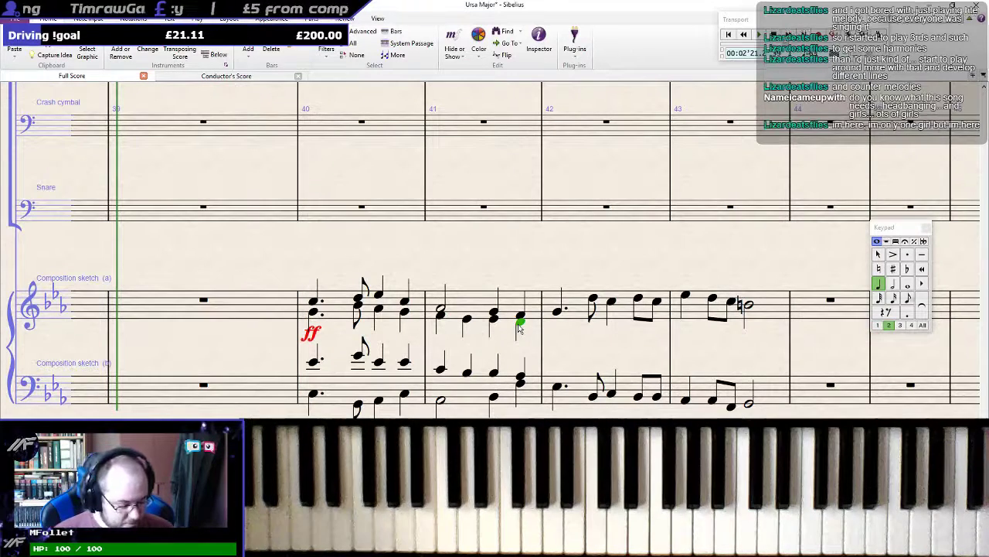
key(n)
key(KP_Decimal)
key(e)
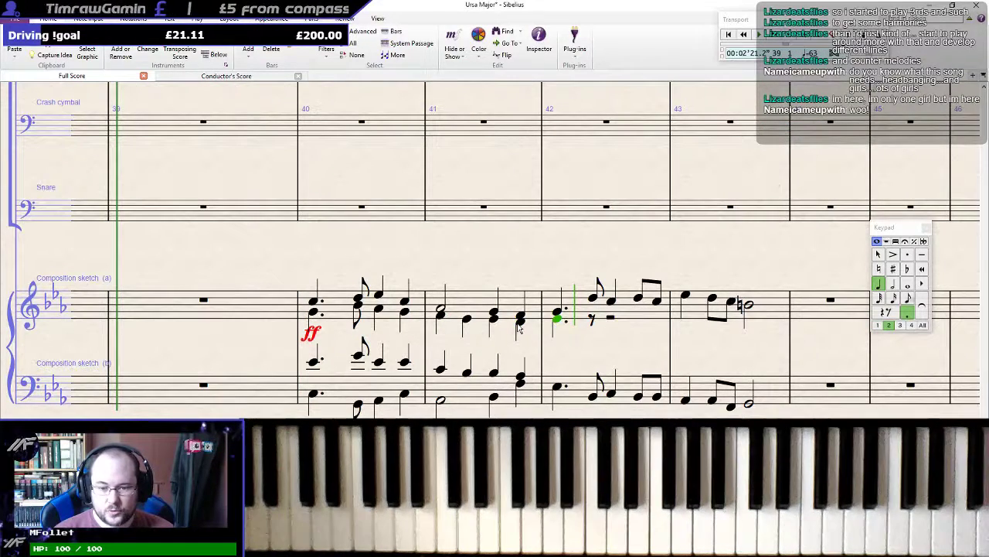
key(Left)
key(e)
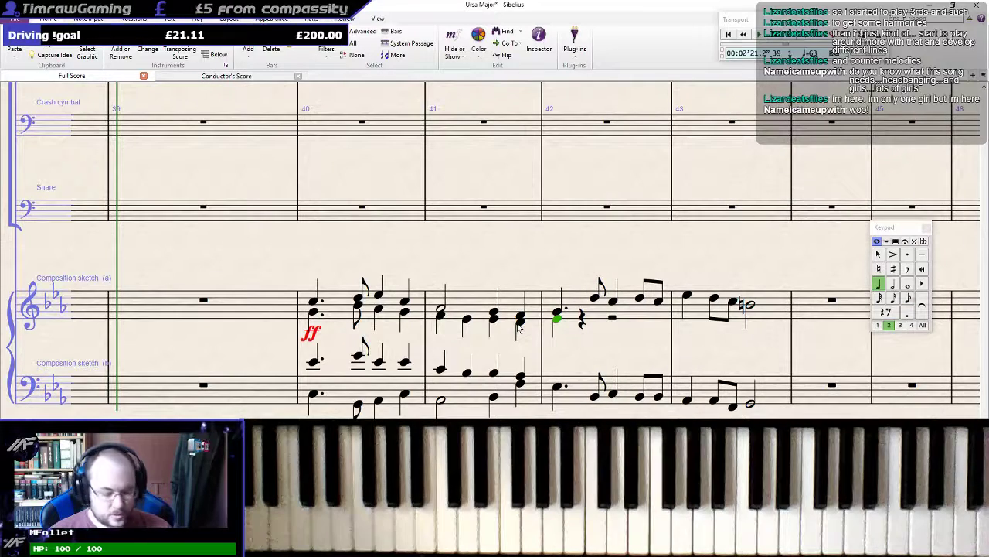
key(f)
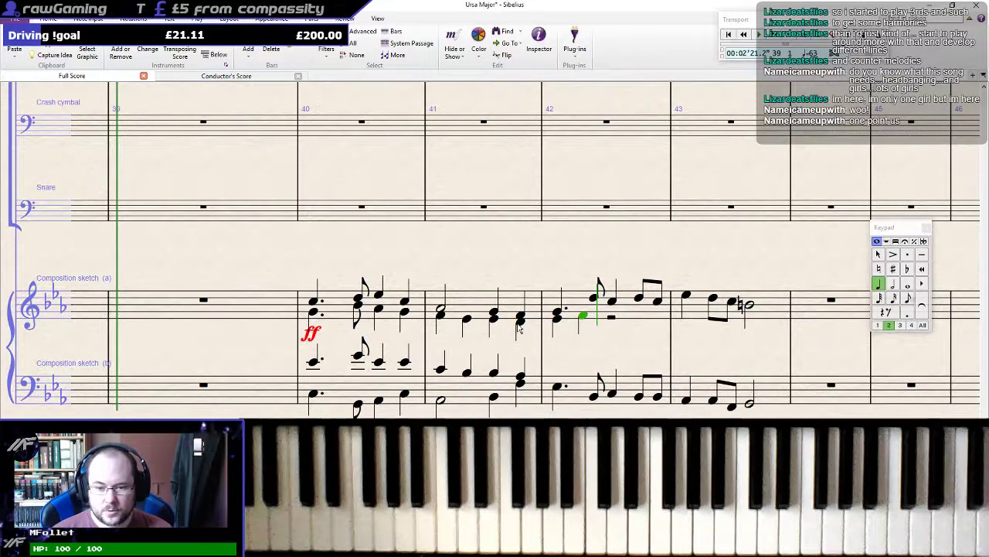
Complete voice 2 of bar 42 in Composition sketch (a) with a quarter-note G and eighth notes F and G
key(g)
key(3)
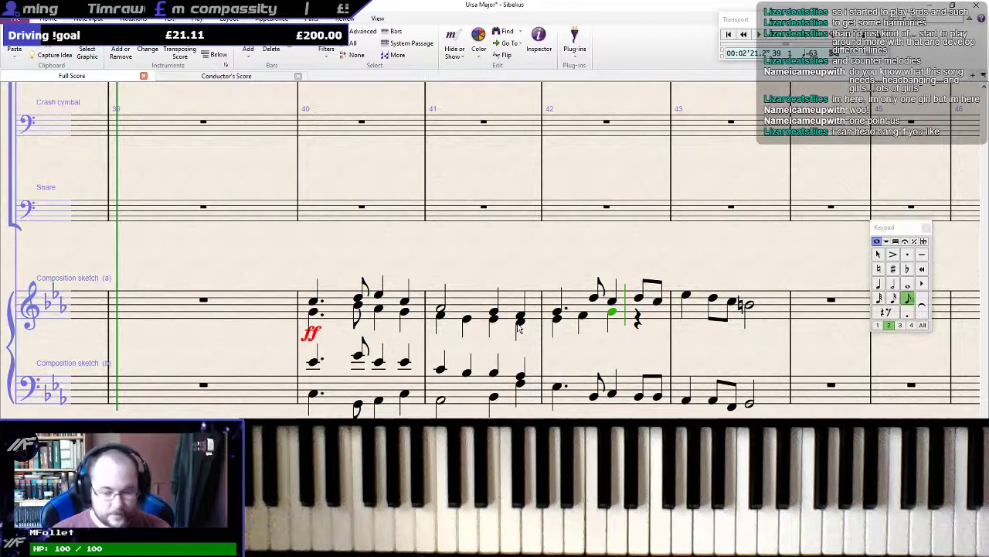
key(f)
key(a)
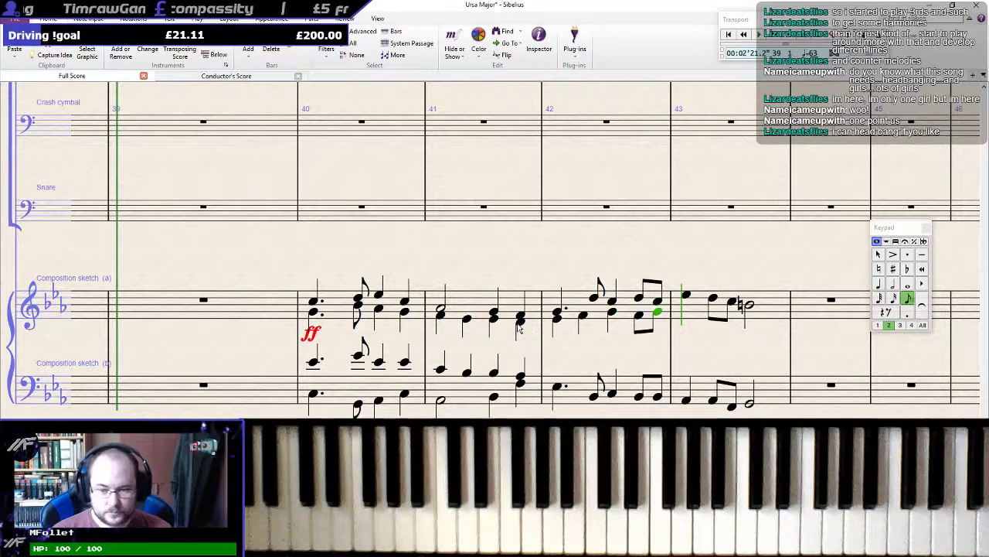
Fill voice 2 of bar 43 in Composition sketch (a) with a quarter-note A, two eighth-note Fs and a half-note G
key(4)
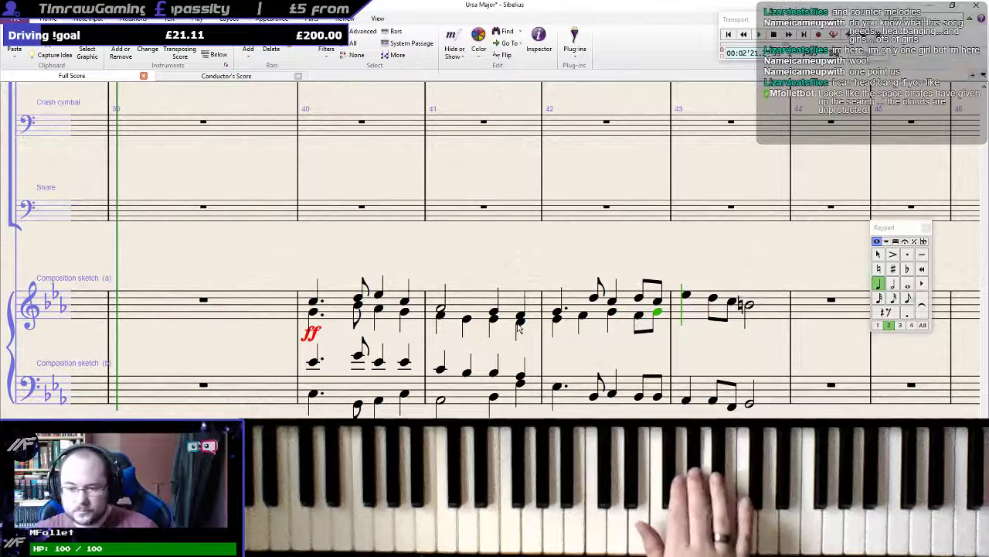
key(a)
key(3)
key(g)
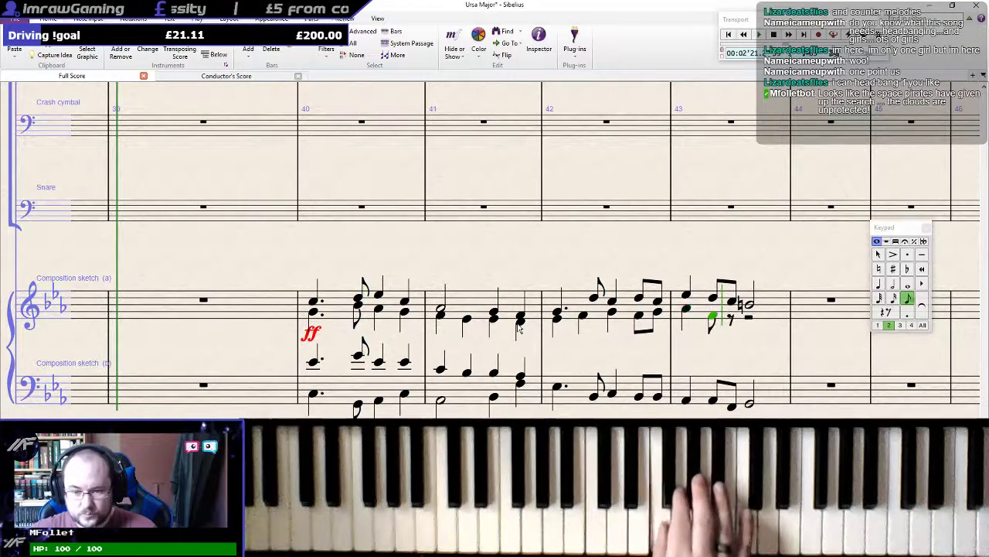
key(g)
key(5)
key(b)
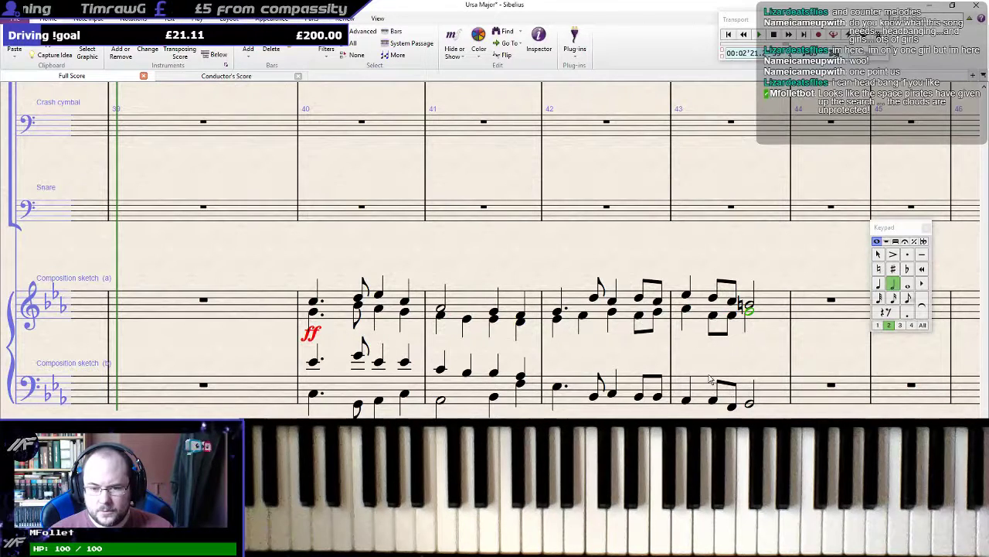
key(Escape)
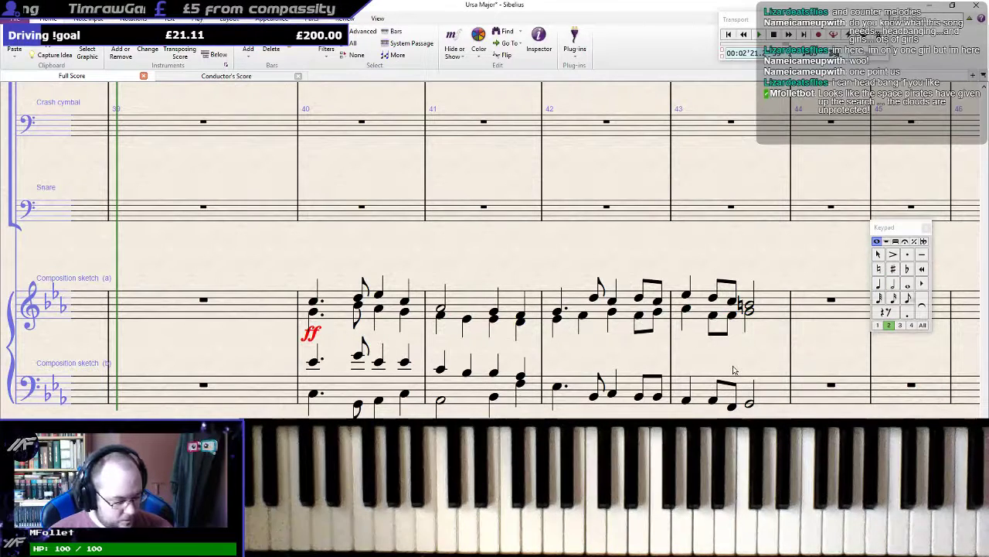
Move the notes in bars 42–43 of Composition sketch (b) to voice 2
click(772, 393)
shift+click(653, 394)
key(alt+2)
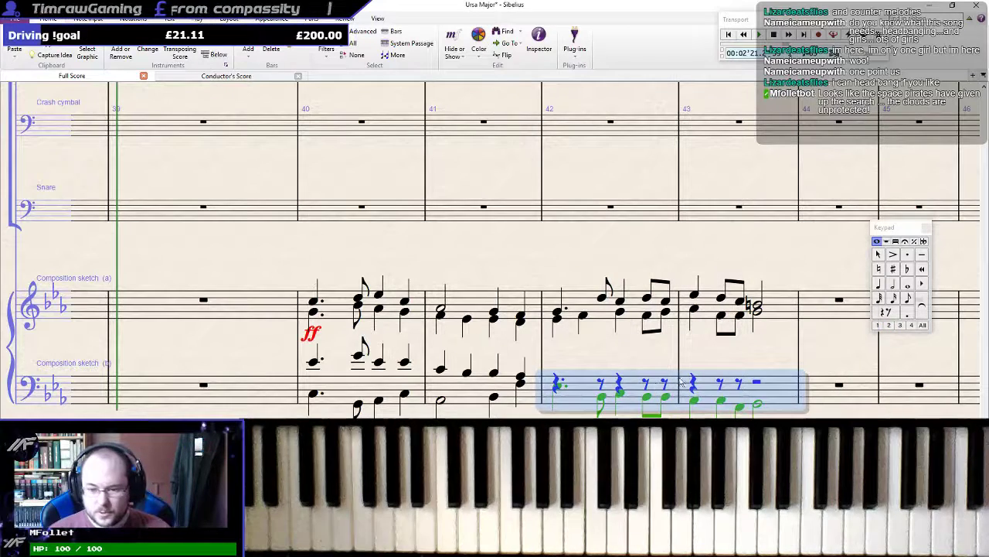
Enter quarter notes C and B natural in voice 1 over the second half of bar 43 in Composition sketch (b)
click(759, 382)
key(4)
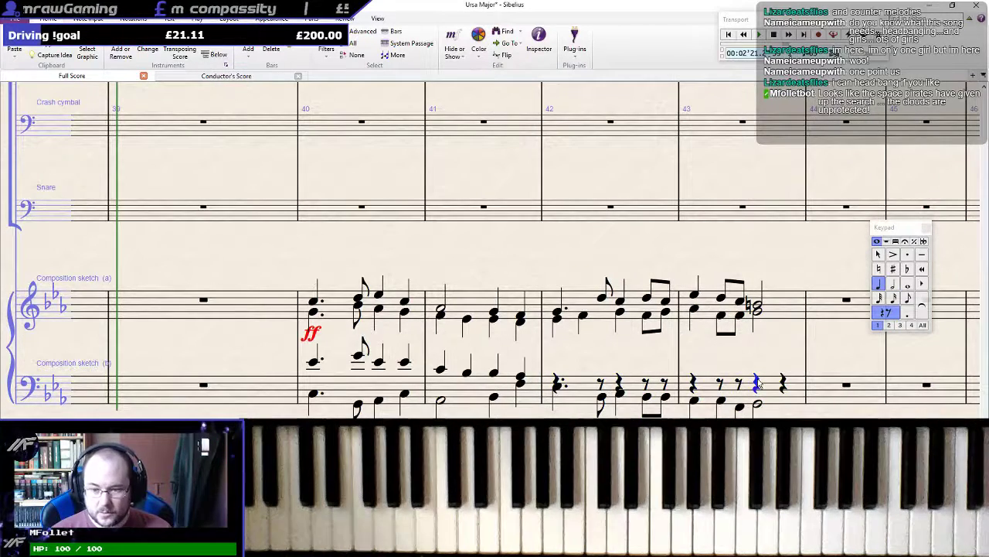
key(c)
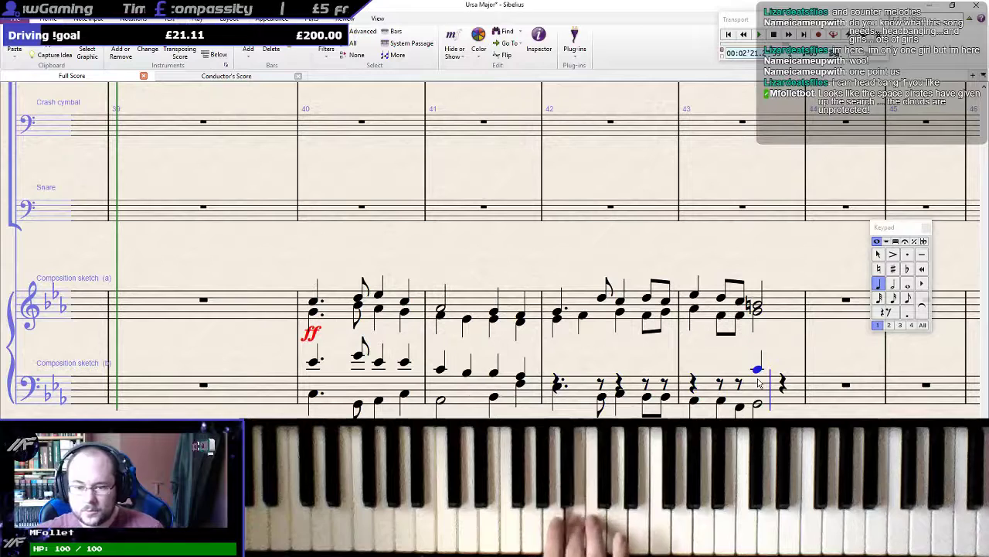
key(Escape)
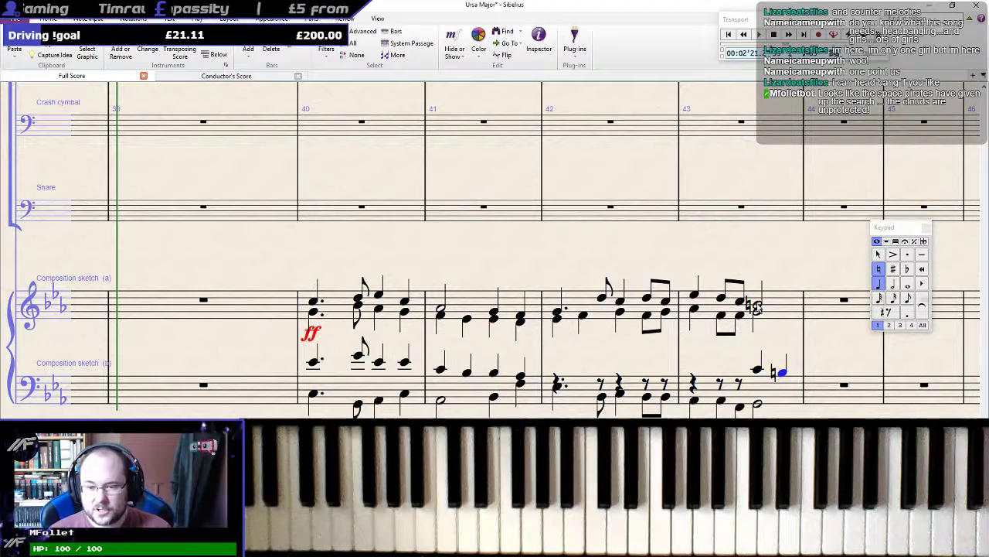
Raise the final voice 1 half note of bar 43 in Composition sketch (a) to D
click(757, 306)
key(Up)
key(Up)
Audition the closing voice 1 melody notes of bar 43 in Composition sketch (a) one by one
click(721, 299)
click(737, 301)
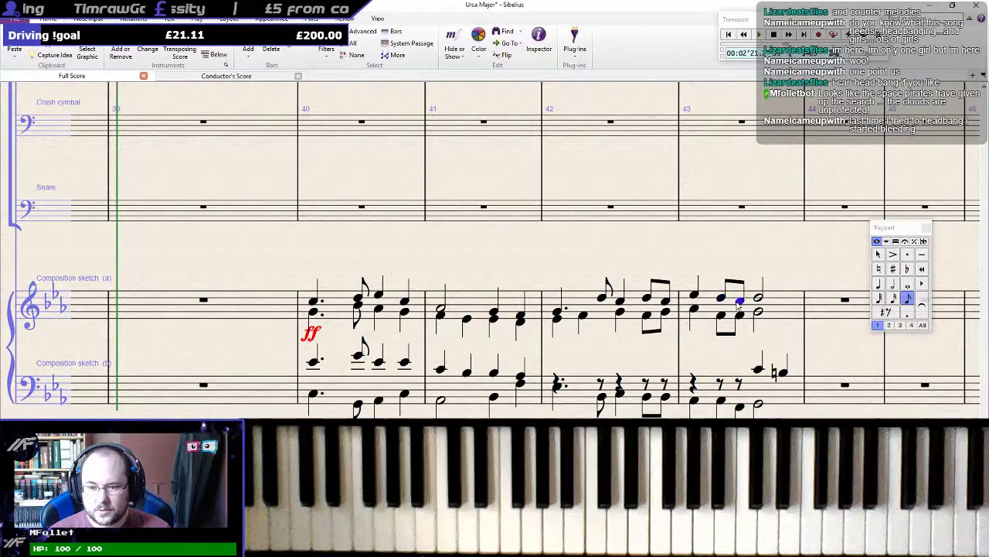
key(Right)
key(Left)
key(Right)
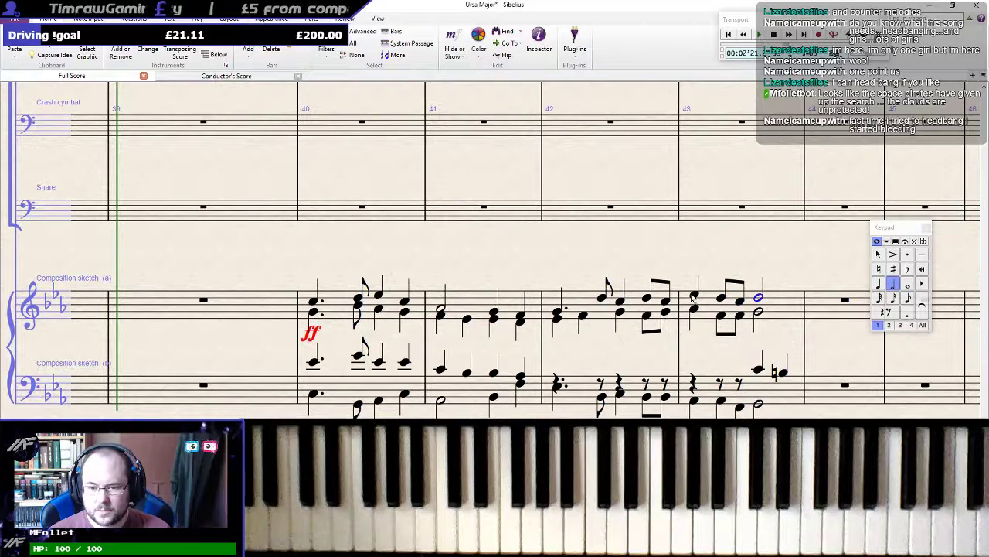
key(Left)
key(Left)
key(Right)
key(Right)
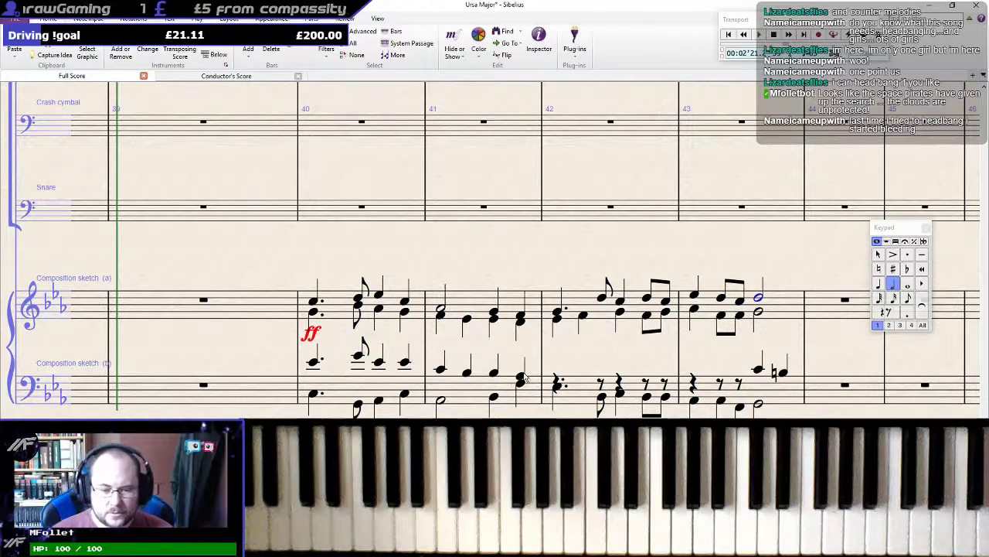
Enter voice 1 quarter notes B, C, C, D in bar 42 and E, C in bar 43 of Composition sketch (b)
click(556, 380)
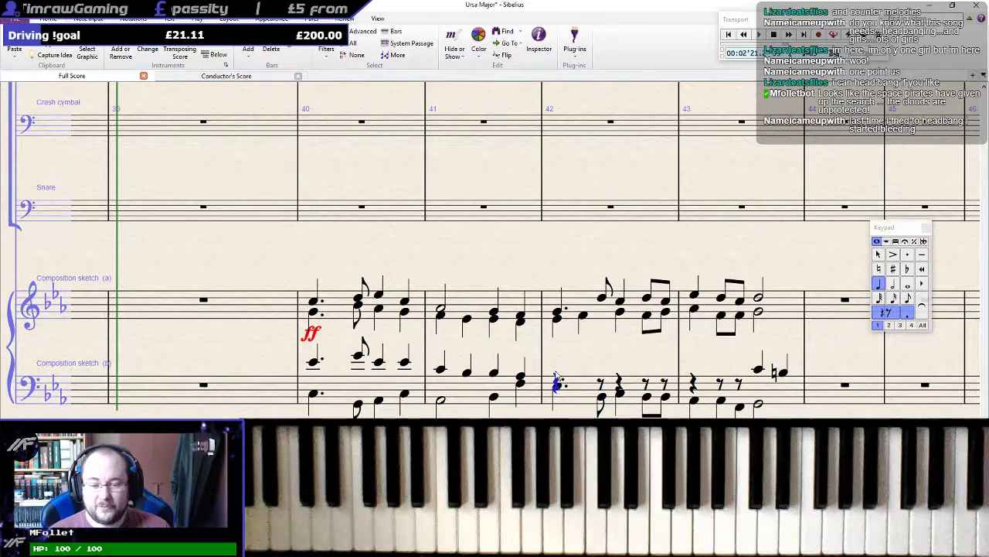
key(Up)
key(Up)
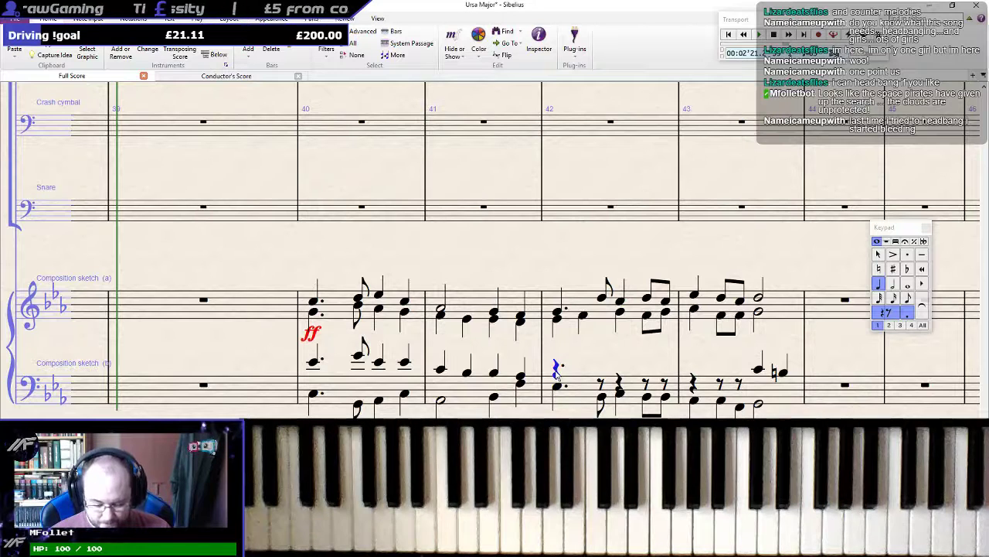
key(KP_Decimal)
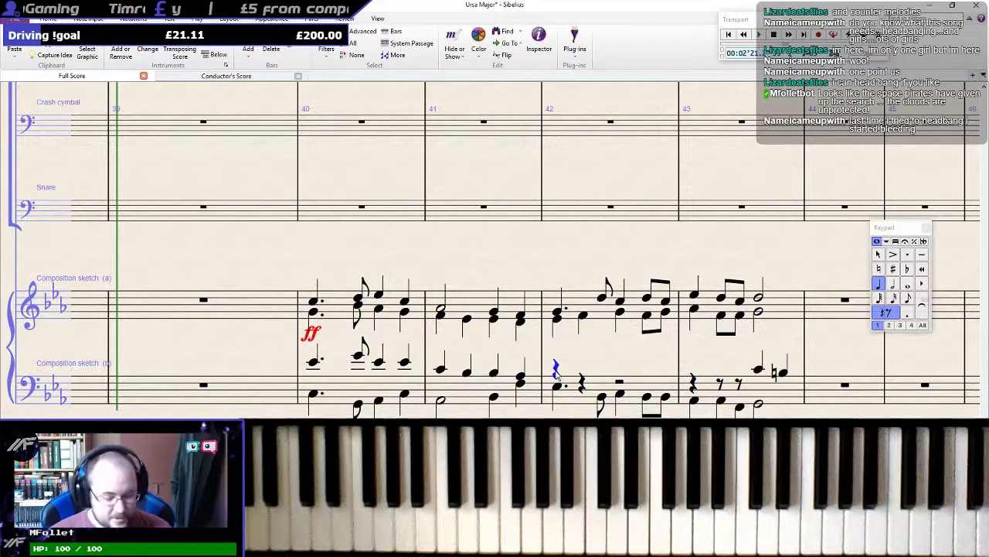
key(b)
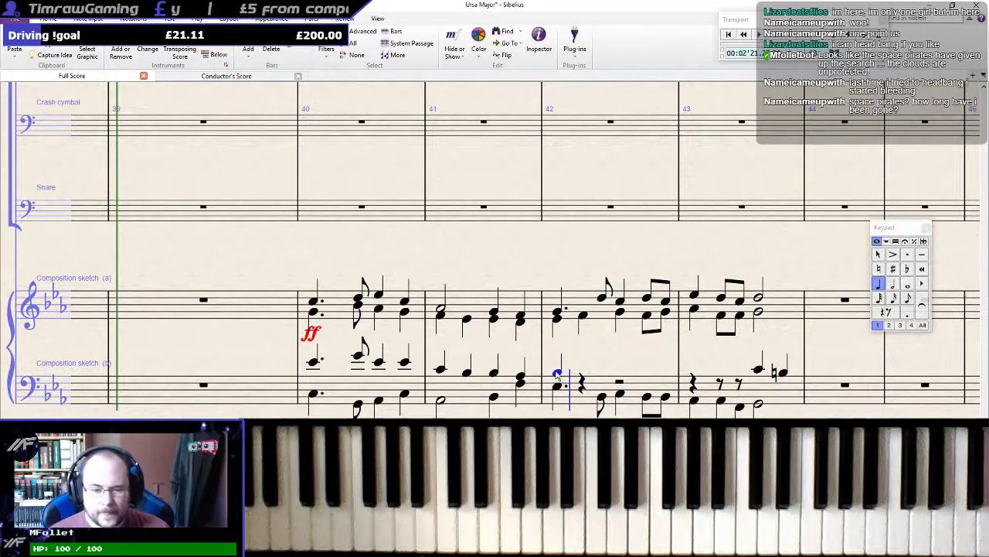
key(c)
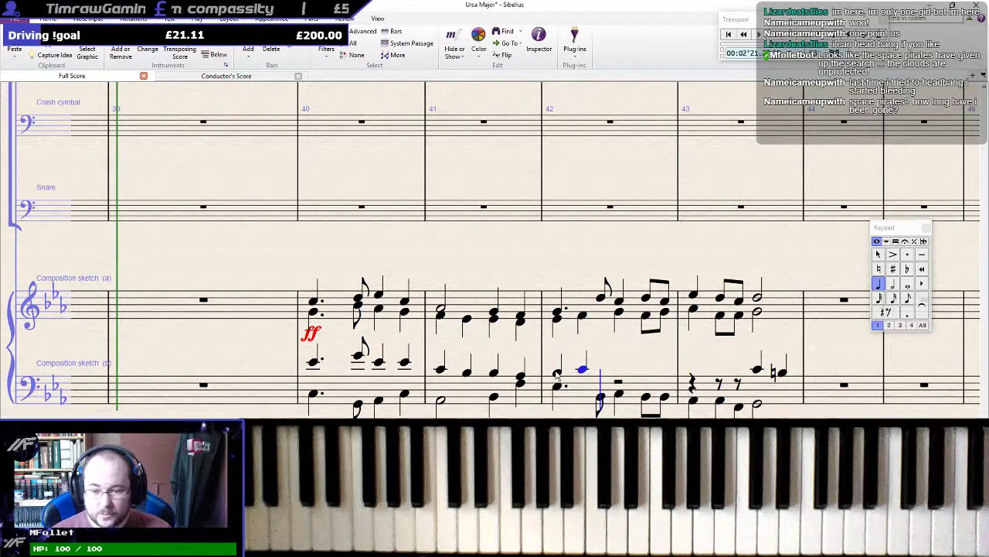
key(a)
key(b)
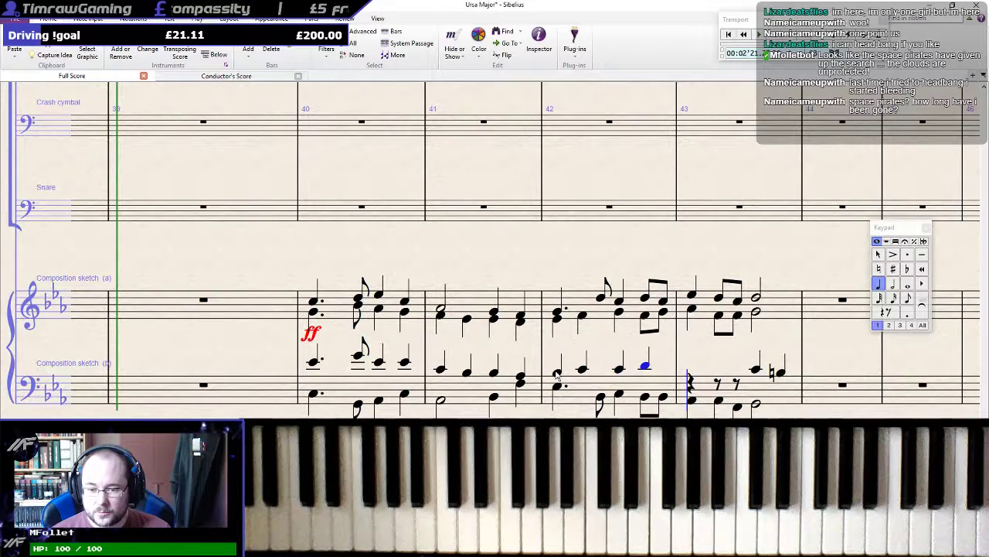
key(c)
key(b)
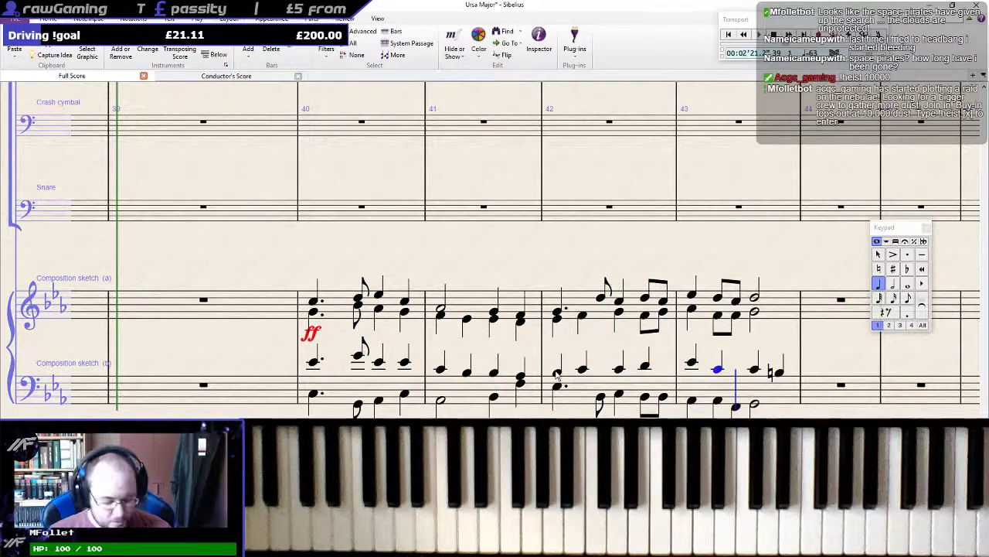
Play back bars 40–43 of both Composition sketch staves
click(723, 396)
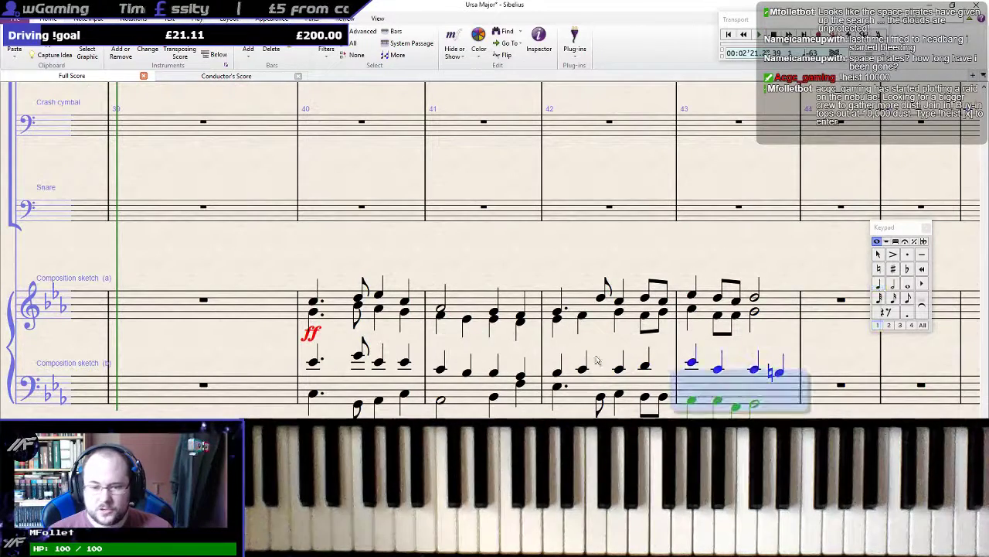
shift+click(337, 309)
key(p)
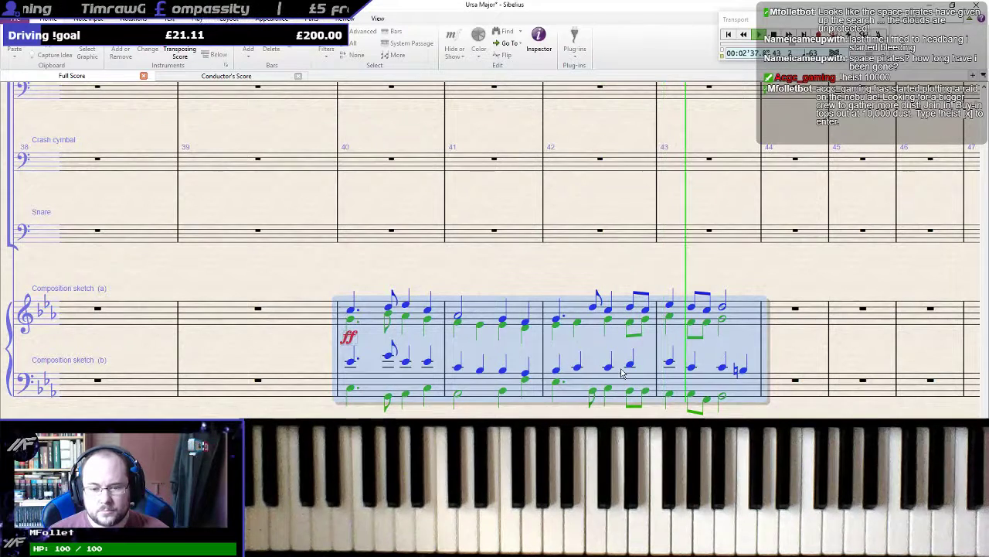
key(space)
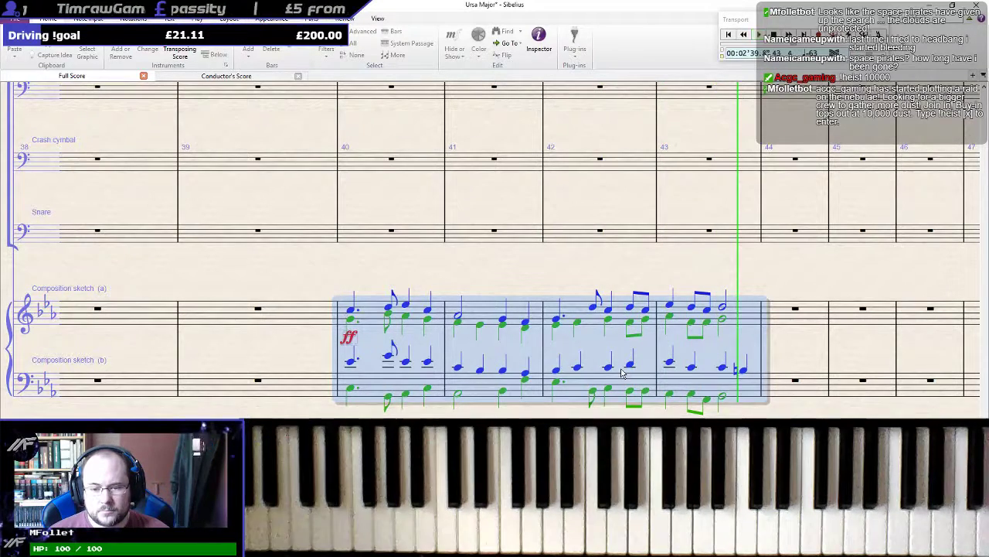
Raise the third voice 1 quarter note of bar 42 in Composition sketch (b) to E
click(614, 368)
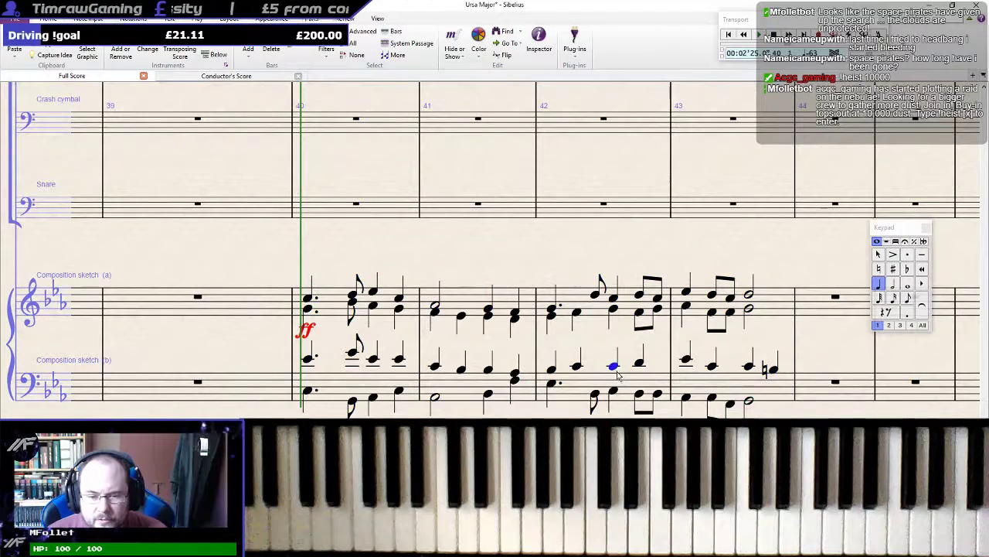
key(Up)
key(Up)
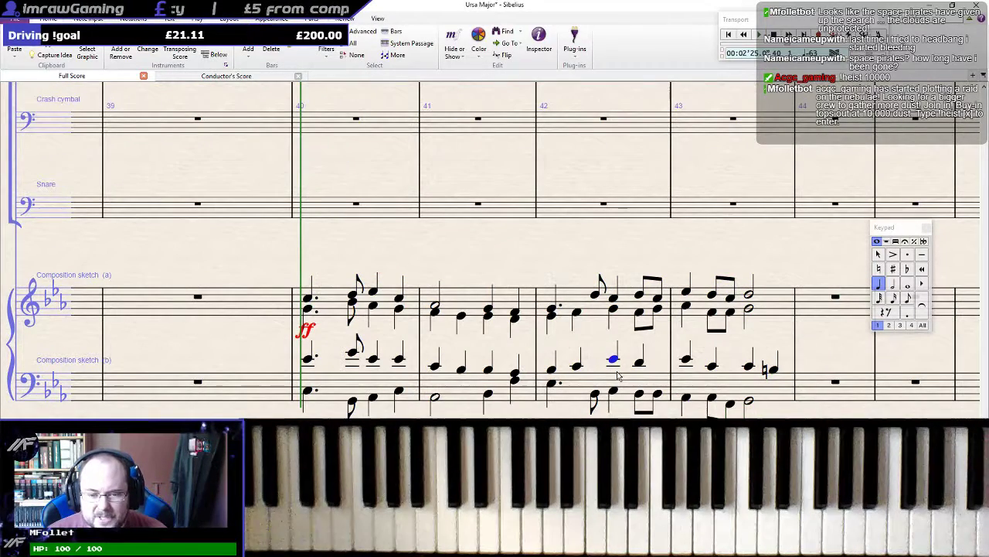
Play back both Composition sketch staves from bar 42 to the end of bar 43
click(579, 391)
shift+click(568, 301)
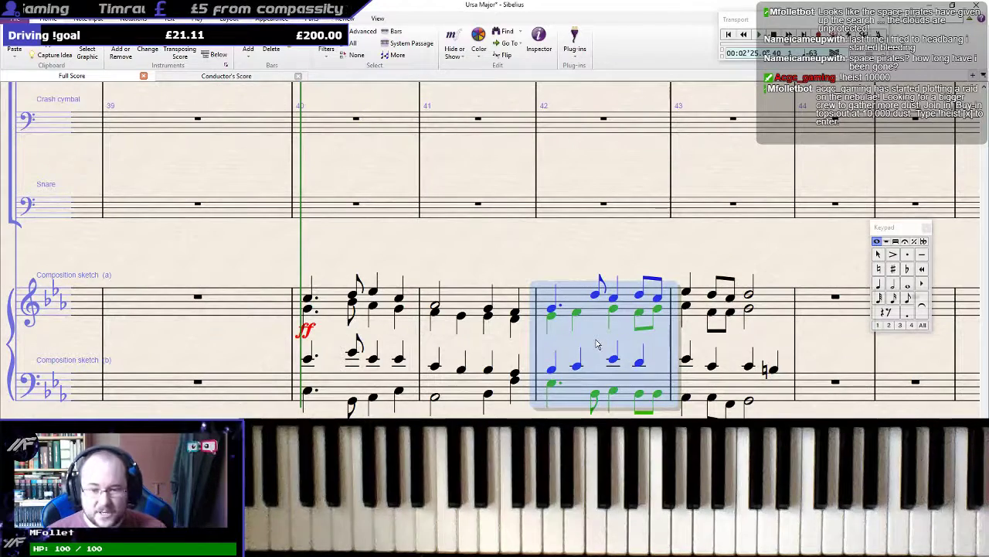
key(p)
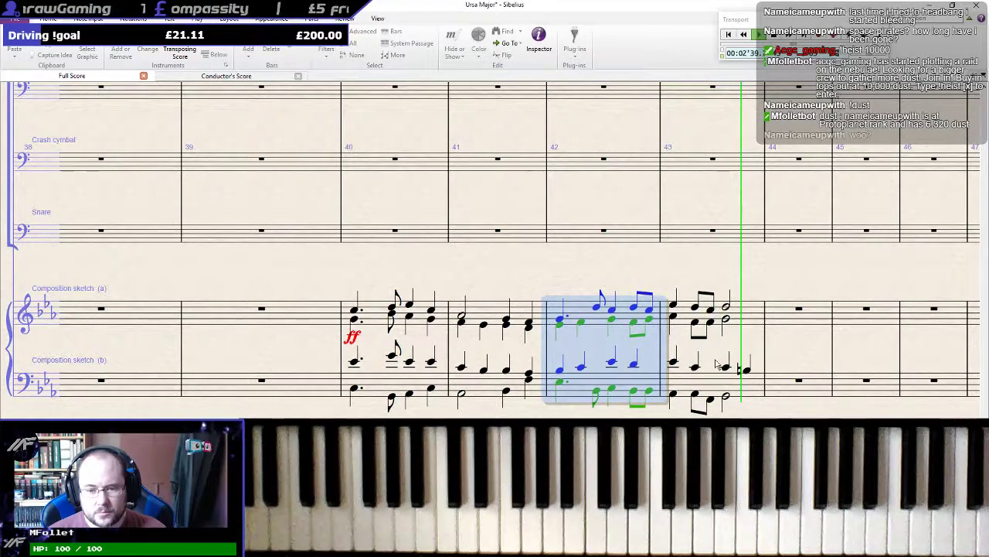
key(space)
Lower the first voice 2 eighth note of bar 43 in Composition sketch (b) to F
key(ctrl+equal)
click(709, 403)
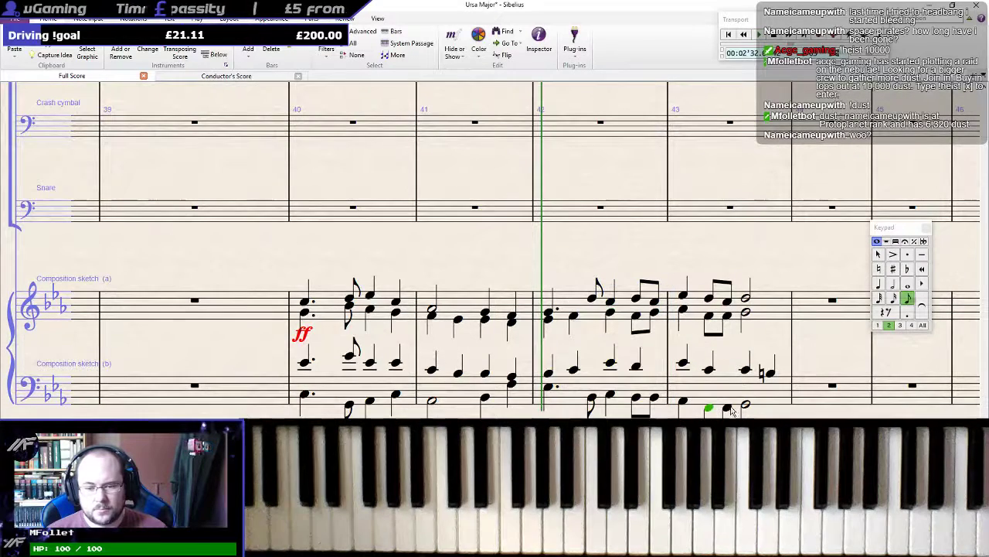
key(Down)
key(Down)
Set both voice 2 eighth notes of bar 43 in Composition sketch (b) to C
click(709, 371)
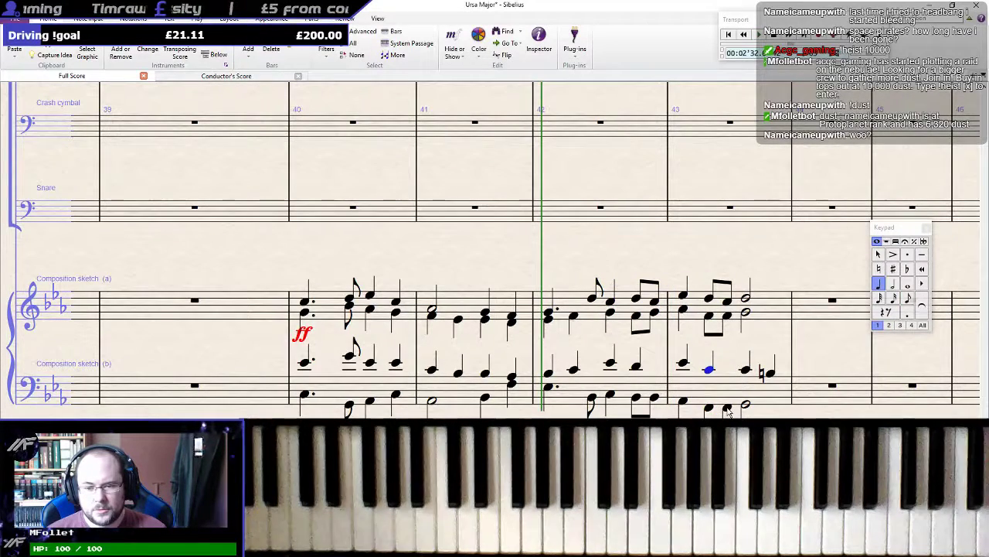
click(726, 407)
click(746, 405)
click(727, 409)
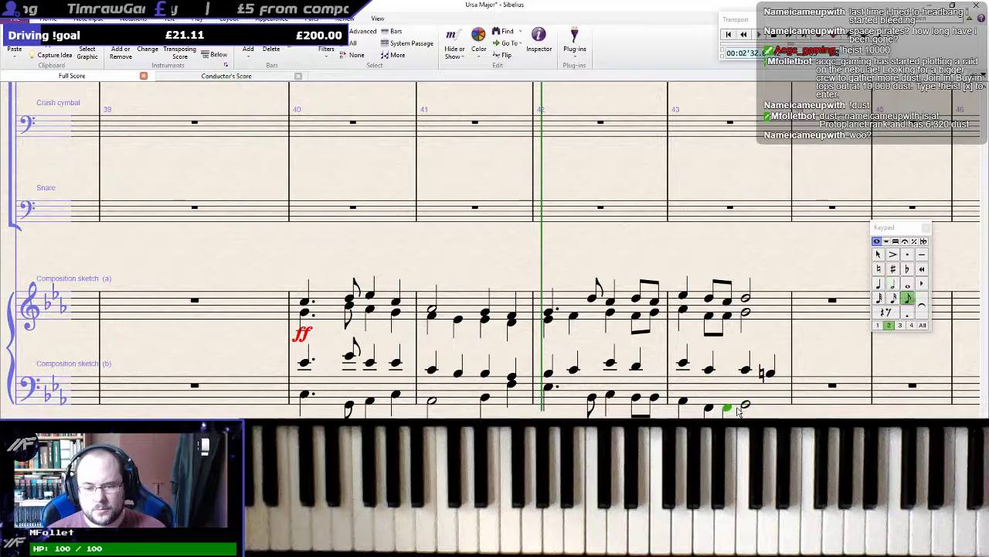
click(710, 409)
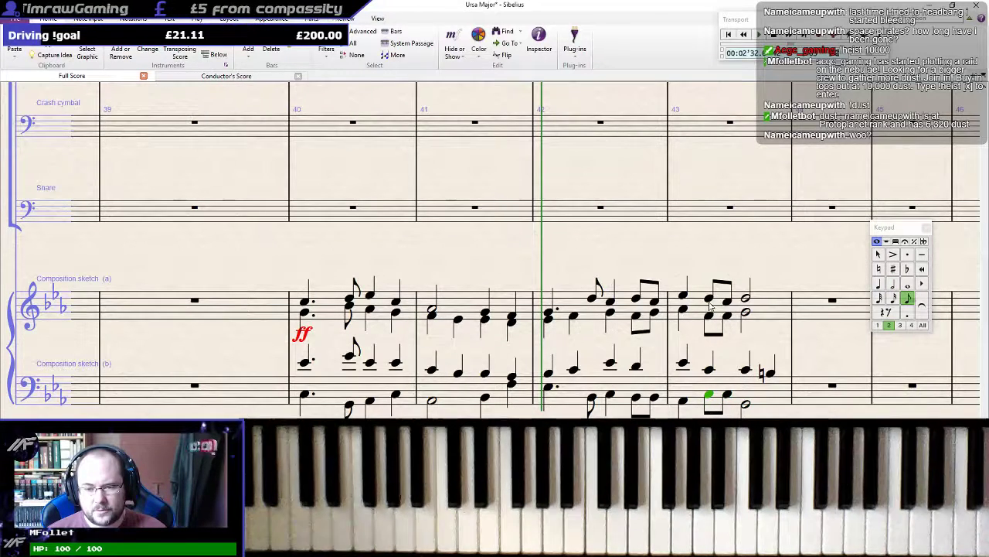
Replace the second voice 1 quarter note of bar 43 in Composition sketch (b) with eighth notes A and B
click(710, 376)
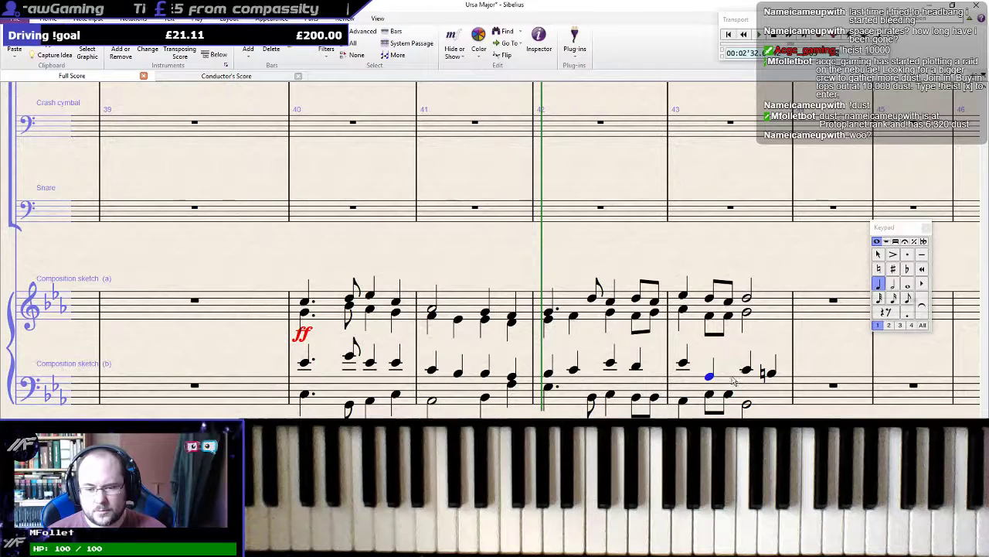
key(KP_3)
key(n)
key(b)
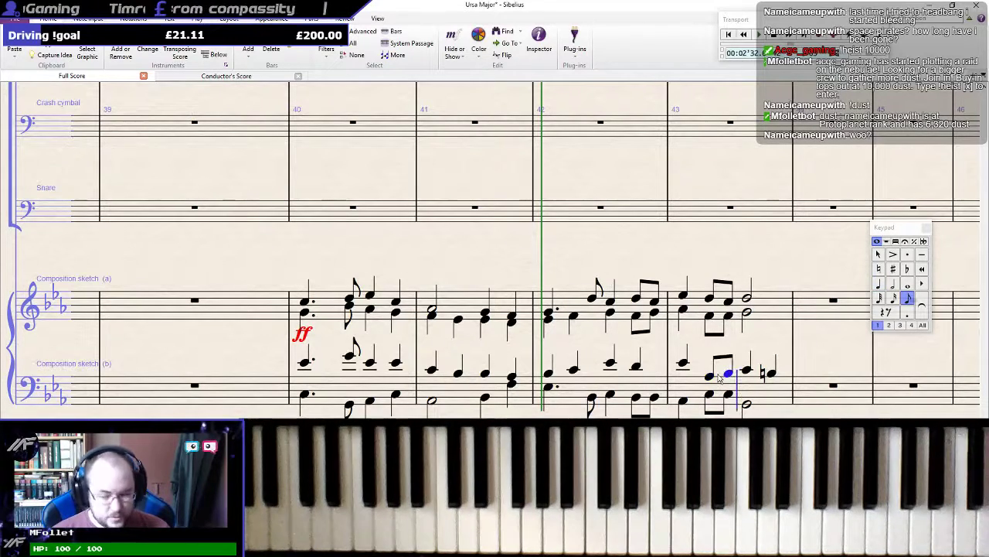
key(Escape)
Play back both Composition sketch staves from bar 42 through bar 43
click(755, 397)
click(575, 291)
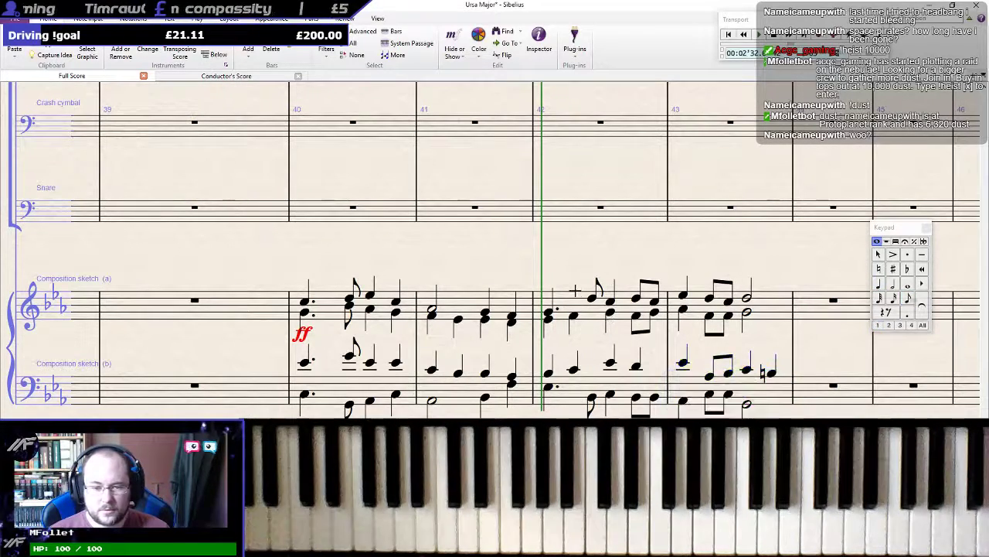
click(577, 295)
shift+click(756, 394)
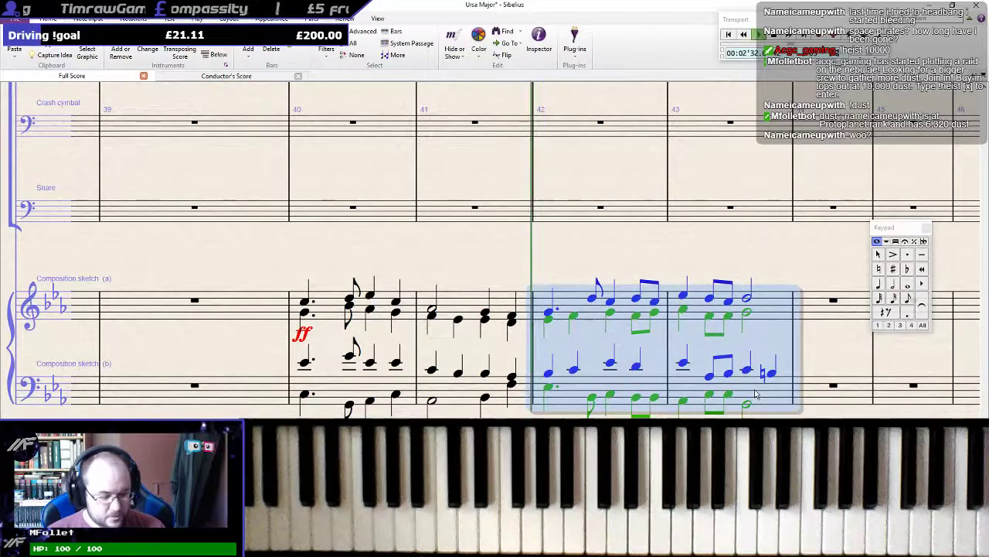
key(p)
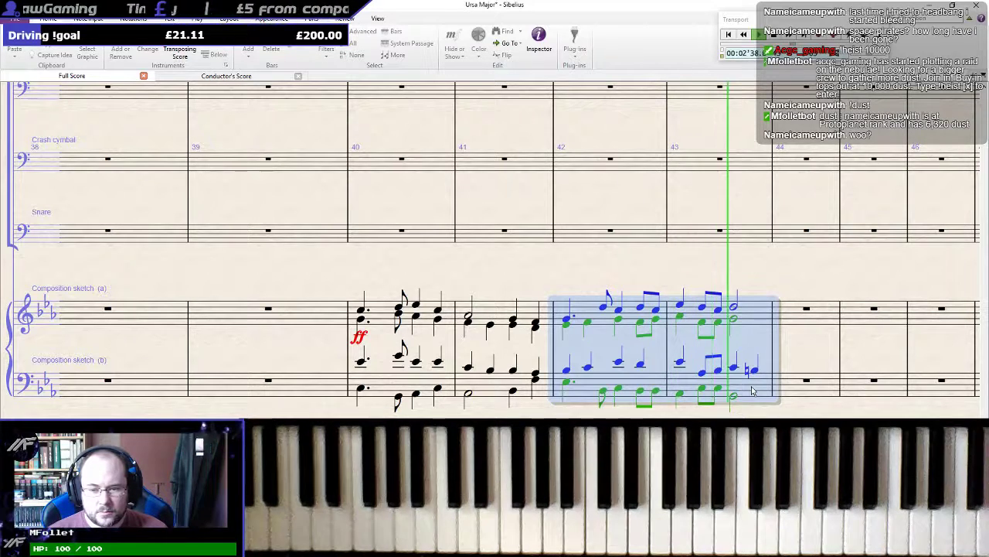
key(space)
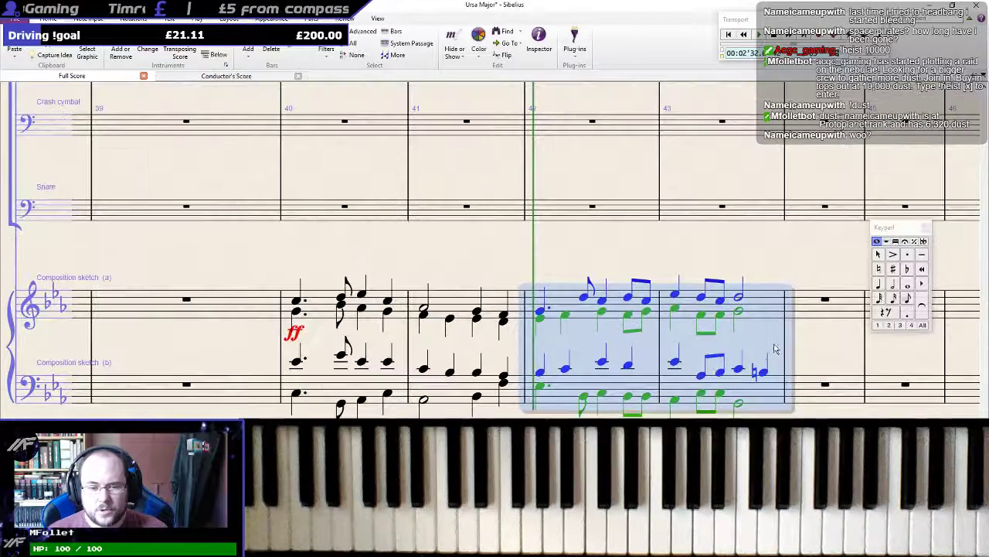
Audition the individual beat 2 eighth notes of bar 43 in both Composition sketch staves
click(703, 396)
click(700, 378)
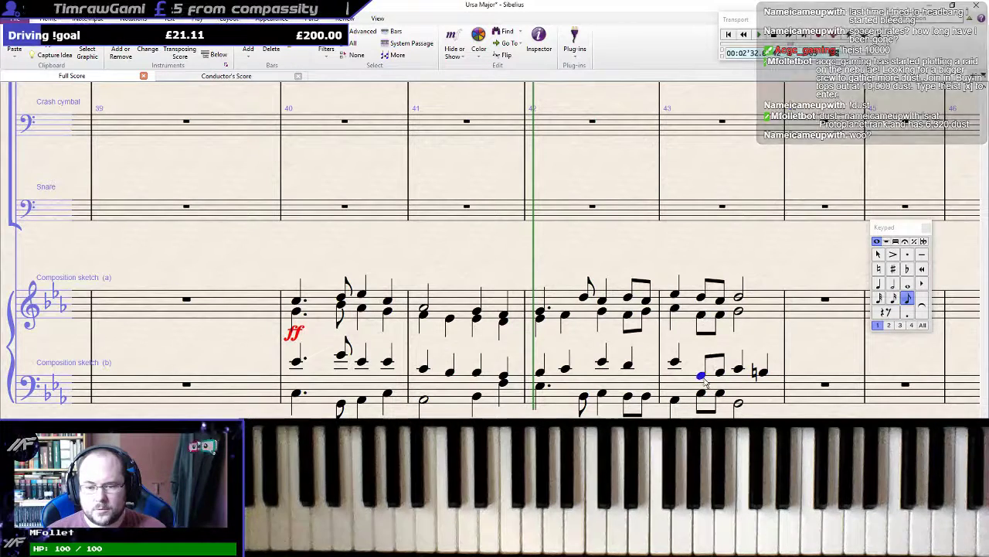
click(702, 395)
click(702, 298)
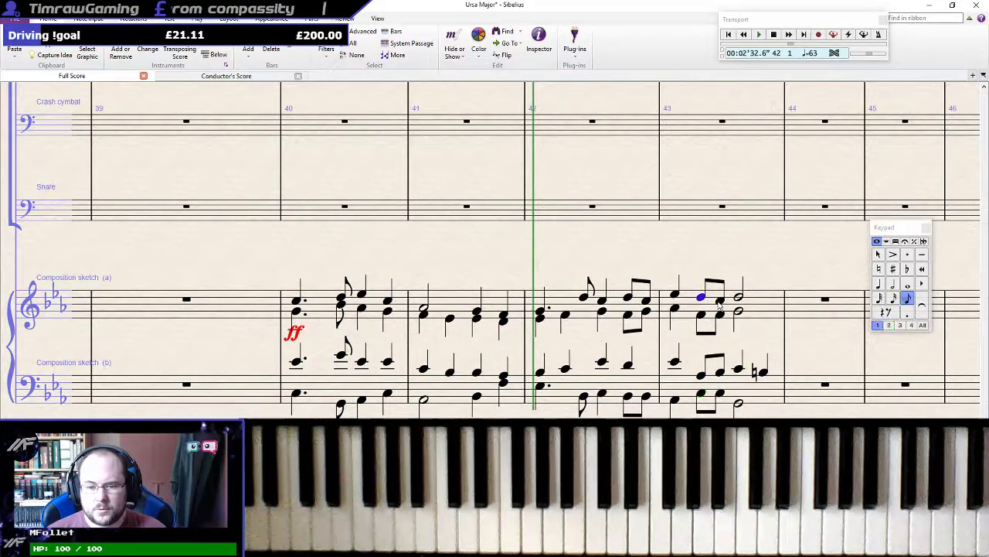
click(720, 300)
click(719, 375)
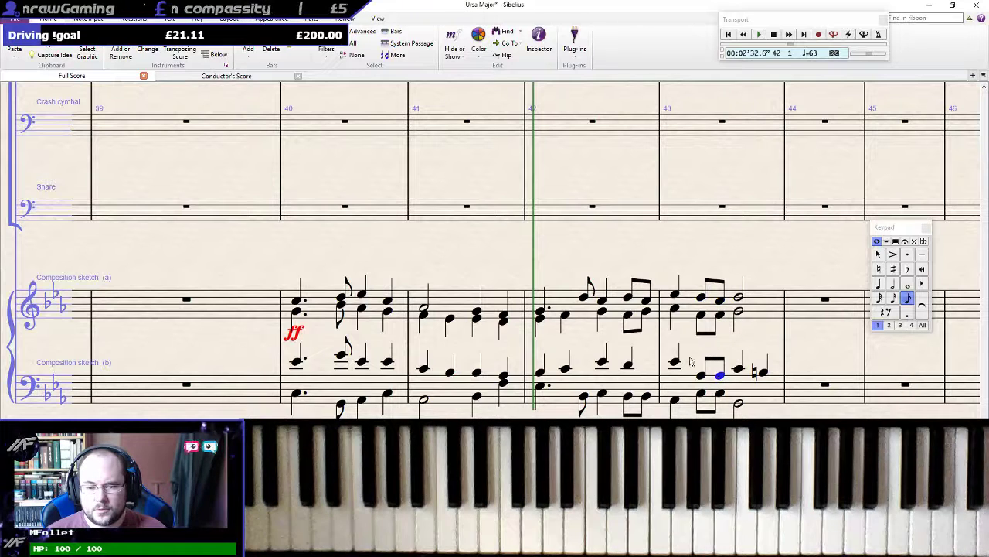
Replace the first voice 2 quarter note of bar 43 in Composition sketch (a) with eighth notes G and A
click(676, 312)
key(Down)
key(Down)
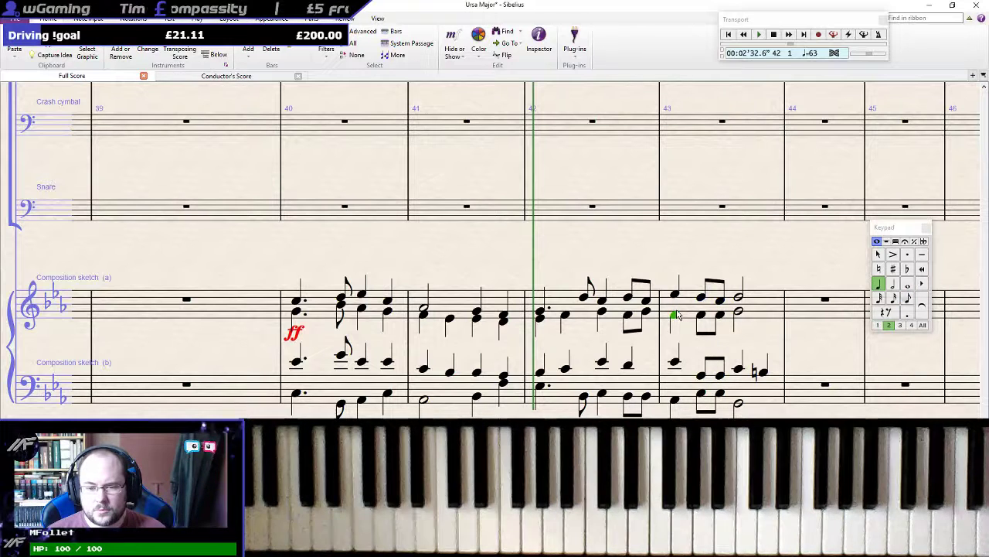
key(Up)
click(647, 312)
key(Right)
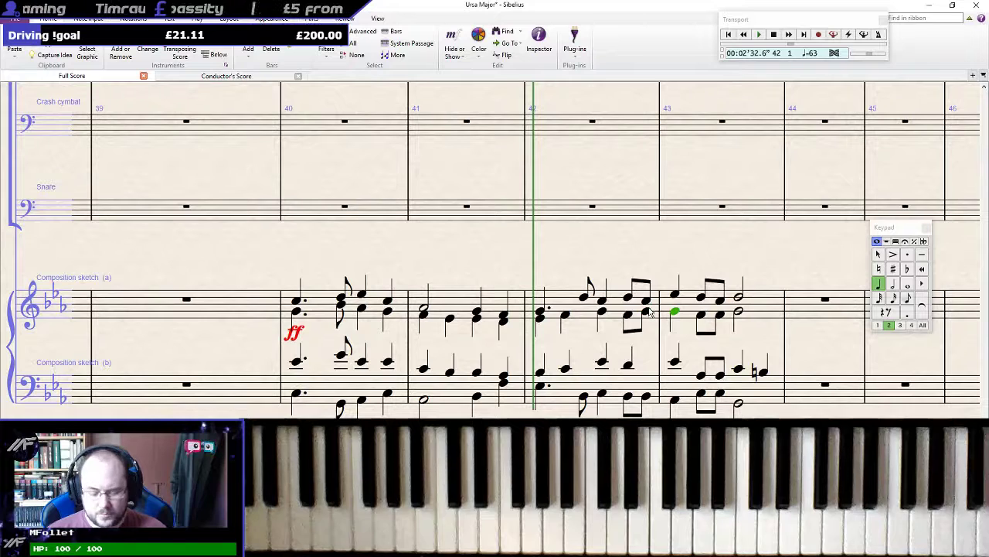
key(3)
key(a)
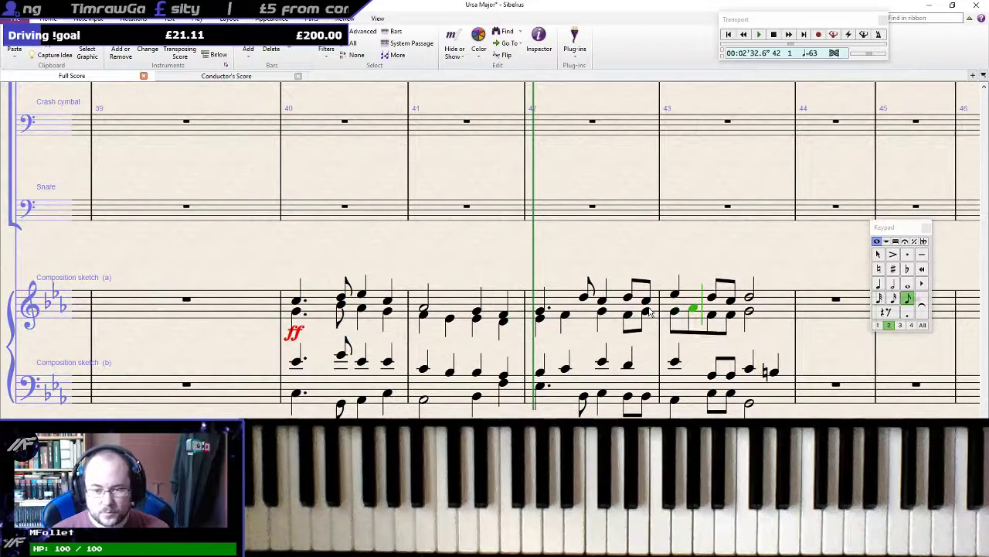
key(Escape)
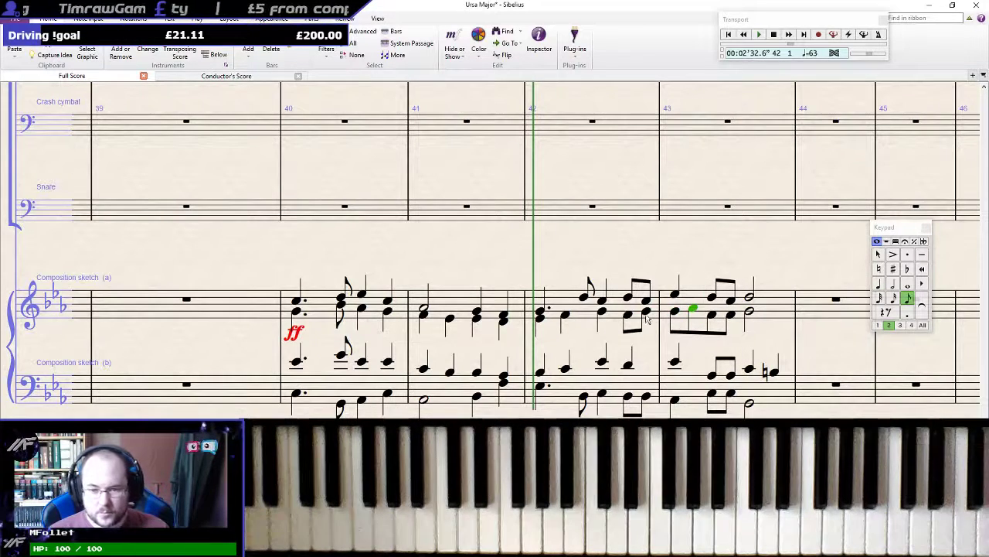
Extend the selection back to bar 42 in both Composition sketch staves and play back bars 42–43
click(693, 395)
shift+click(693, 304)
key(p)
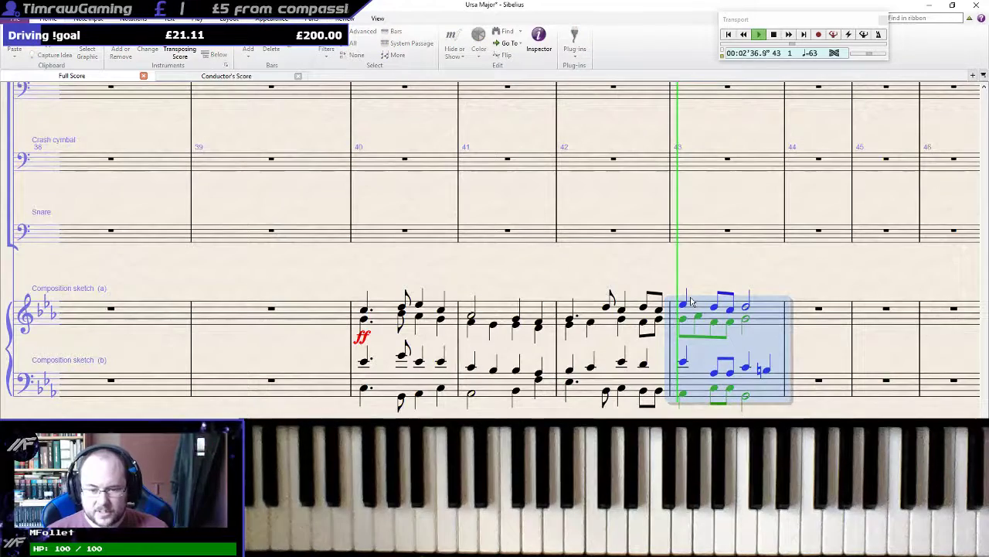
shift+click(589, 310)
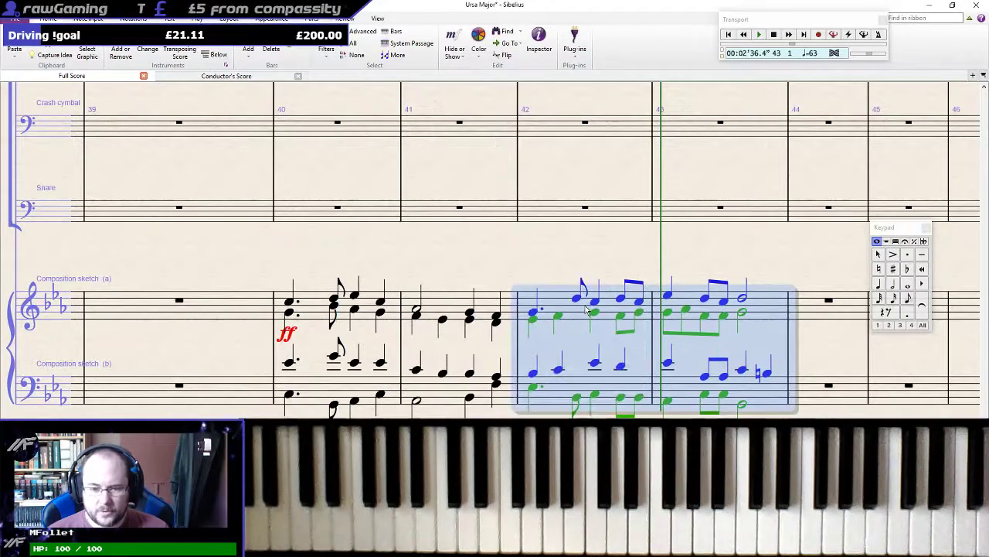
key(space)
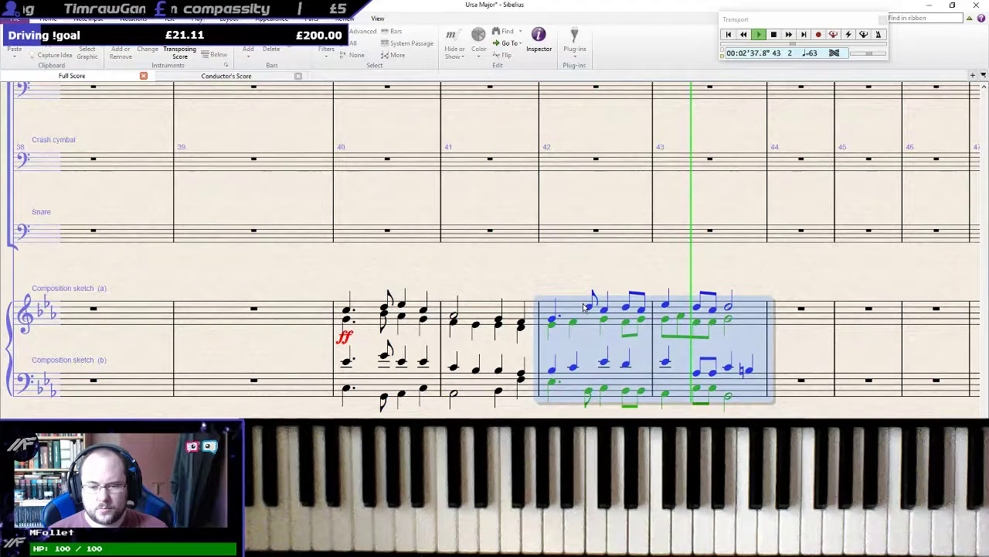
key(space)
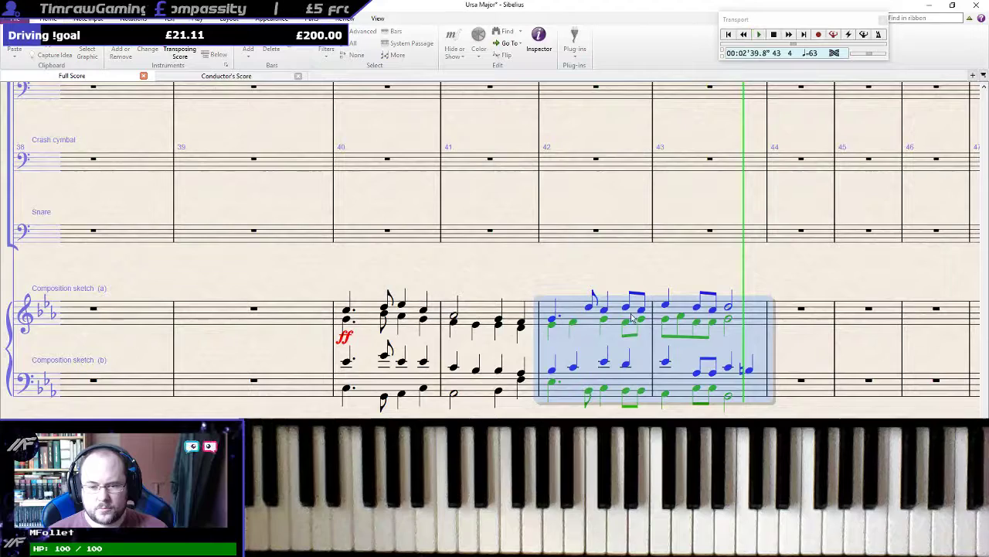
Try B as the first voice 2 eighth note of bar 43 in Composition sketch (a) and play back from bar 42
click(630, 312)
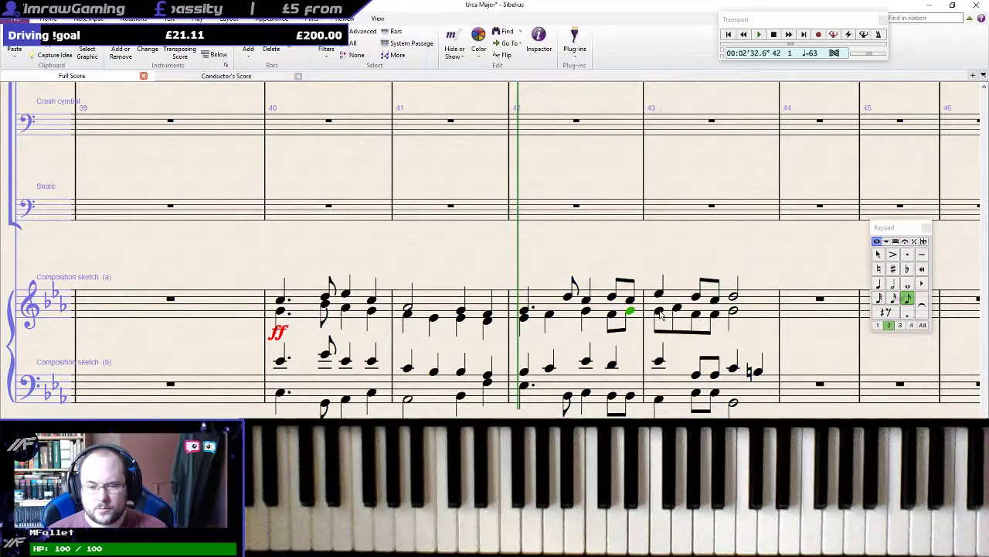
click(659, 309)
click(594, 312)
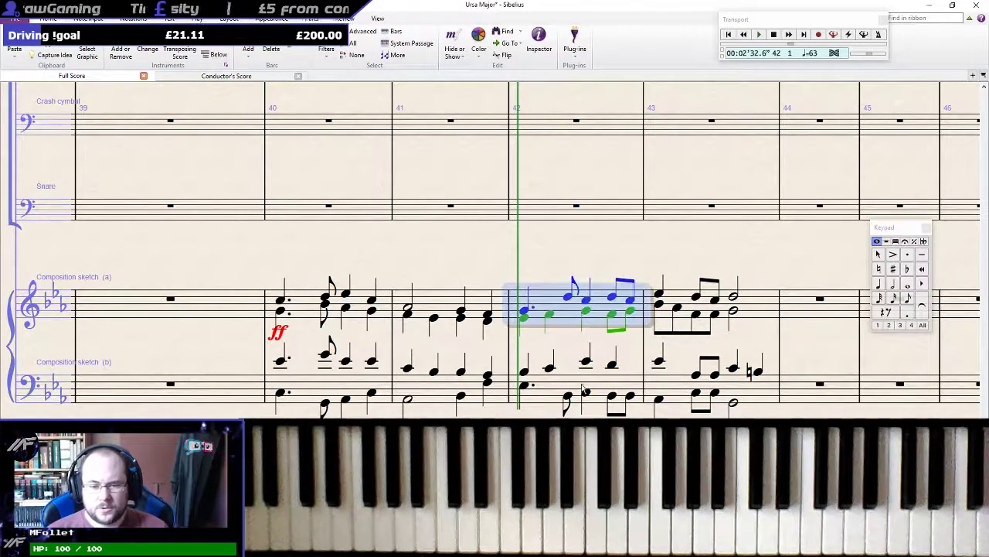
shift+click(560, 391)
key(space)
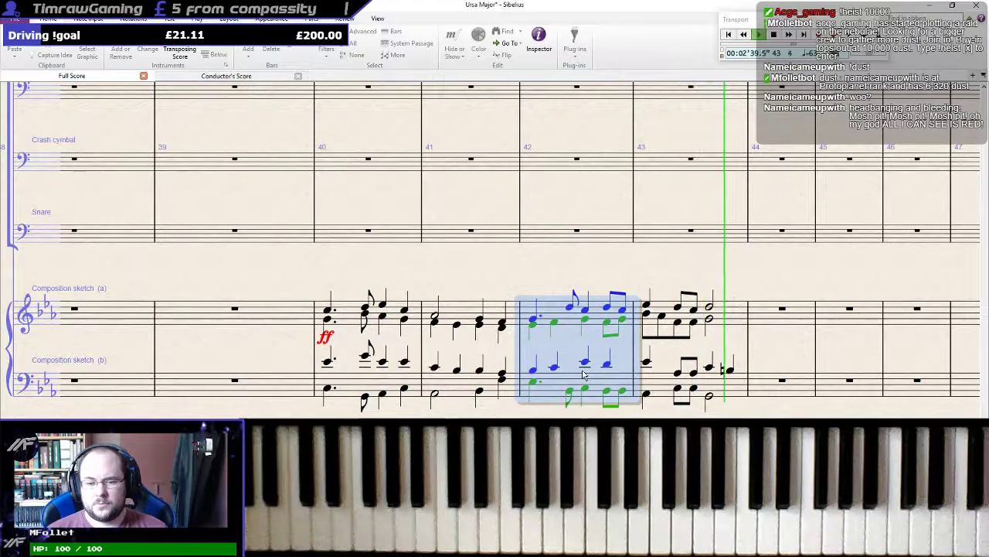
key(space)
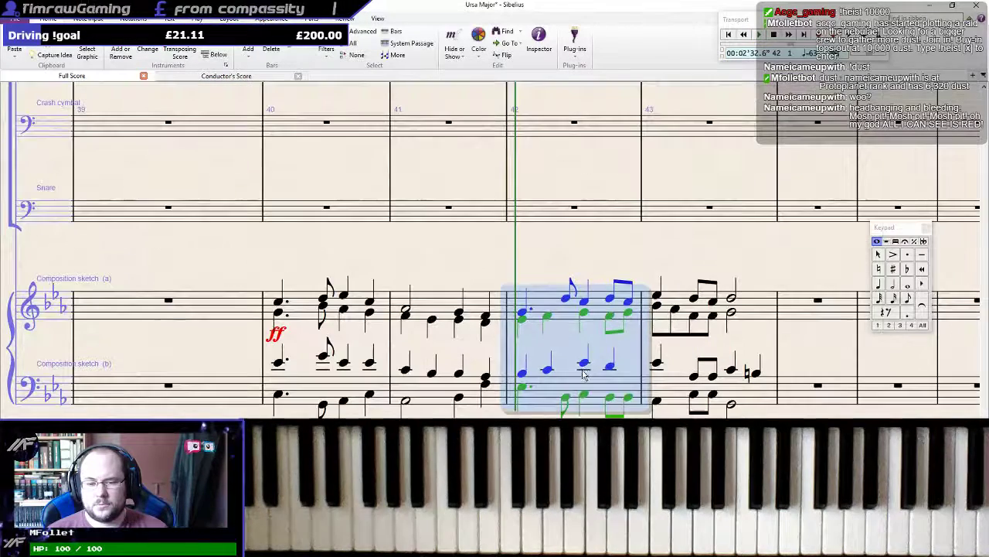
On beat 1 of bar 43 in Composition sketch (a), set the voice 2 eighths to G and F and replace the voice 1 quarter with eighths D and C
click(658, 308)
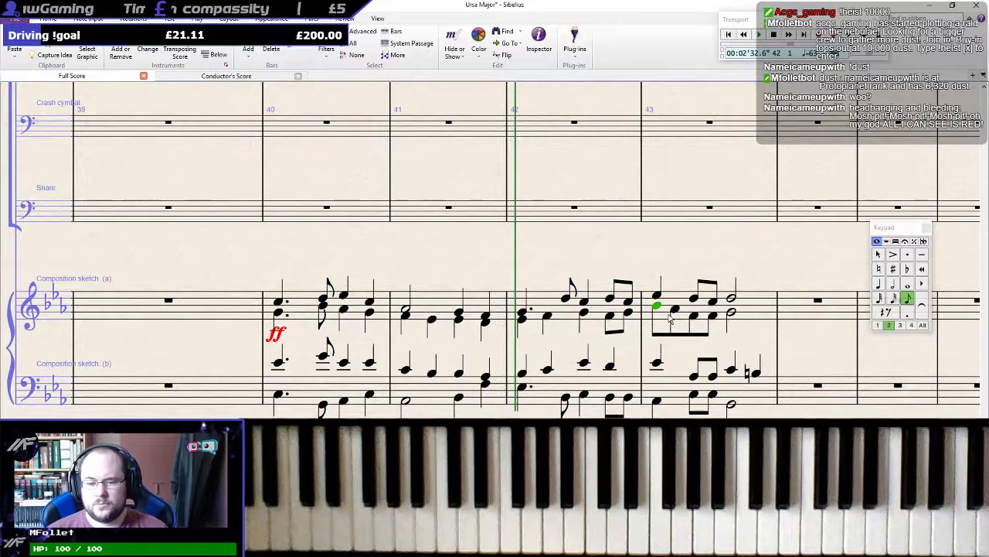
click(675, 315)
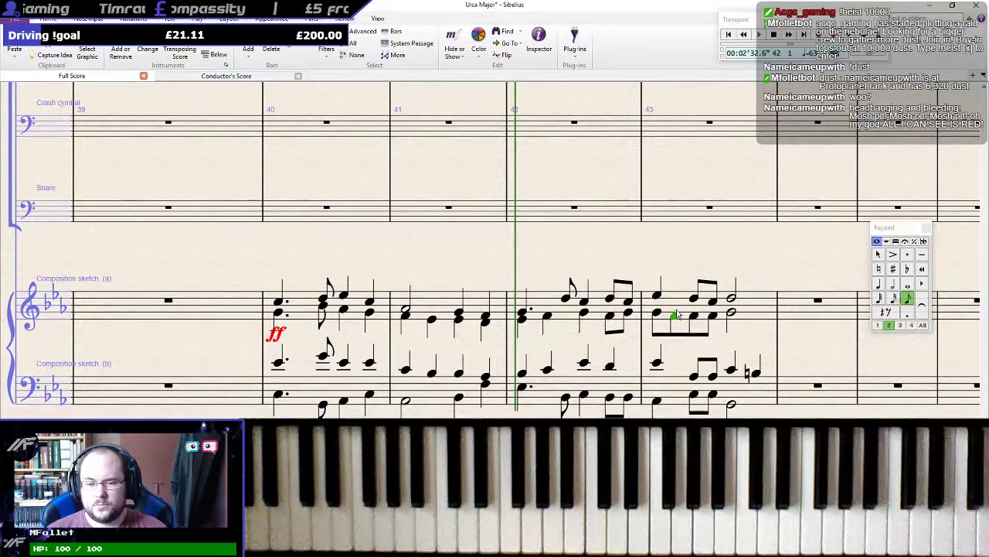
click(657, 296)
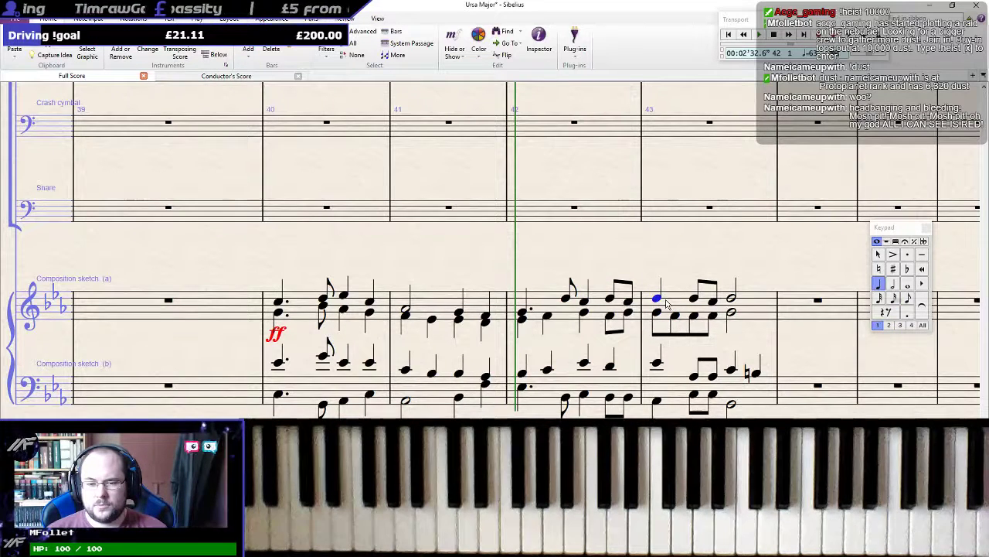
key(3)
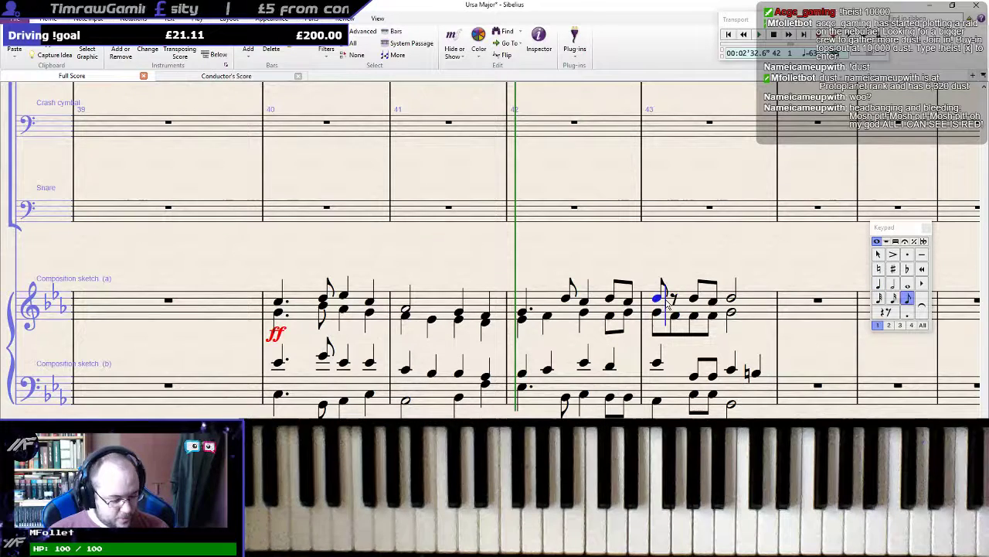
key(c)
key(Escape)
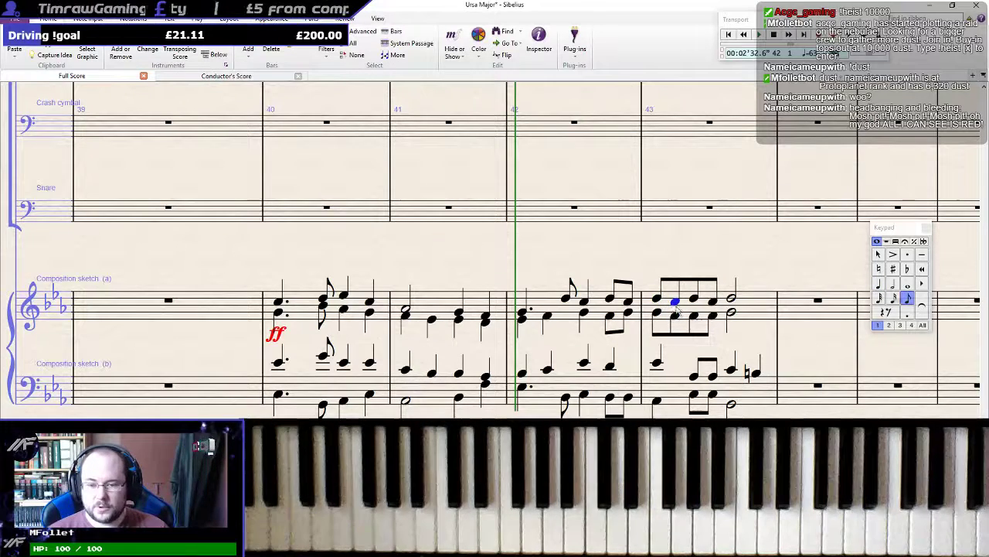
Play back the revised passage in both Composition sketch staves from the start of bar 42
click(584, 302)
shift+click(554, 391)
key(p)
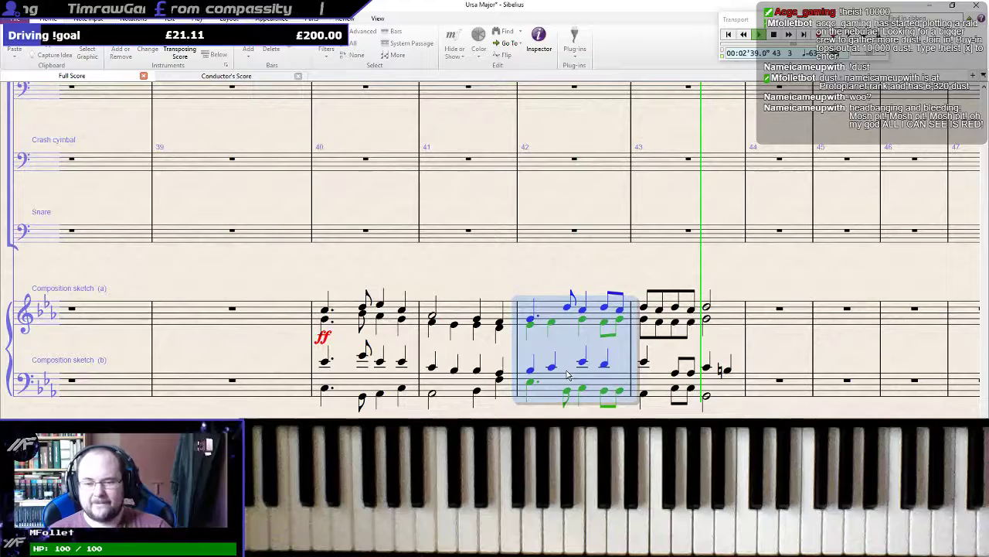
key(space)
Select bars 40–43 in both Composition sketch staves and play back the whole phrase
click(754, 390)
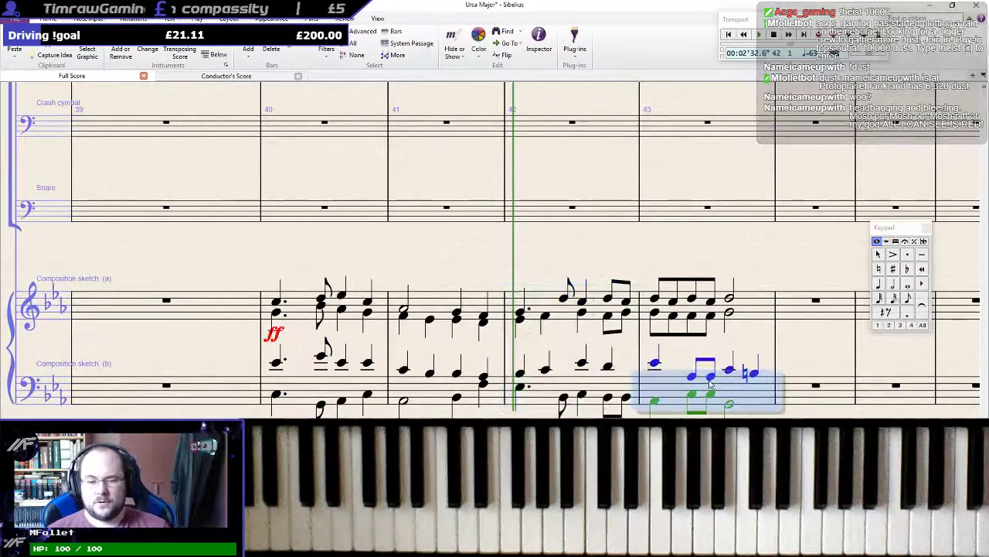
shift+click(301, 307)
key(p)
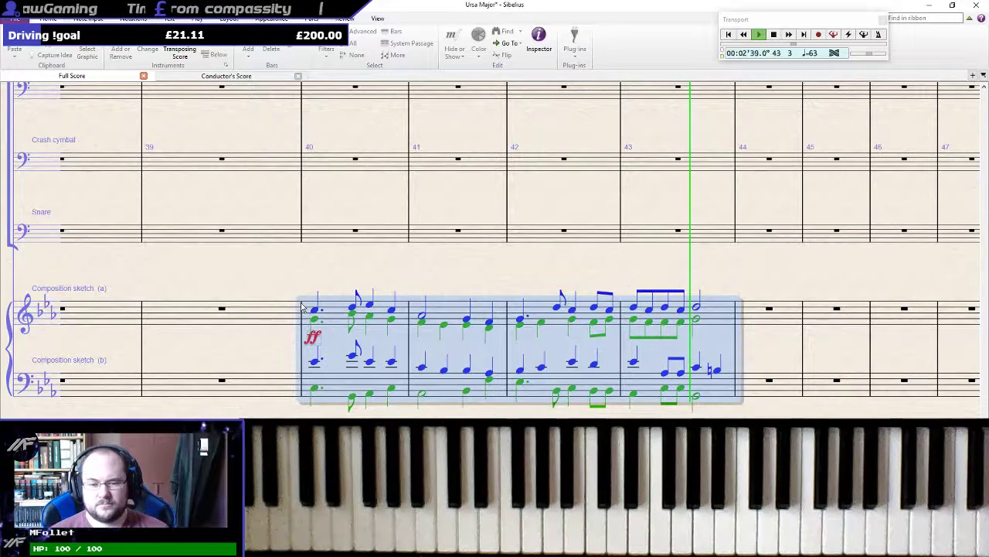
key(space)
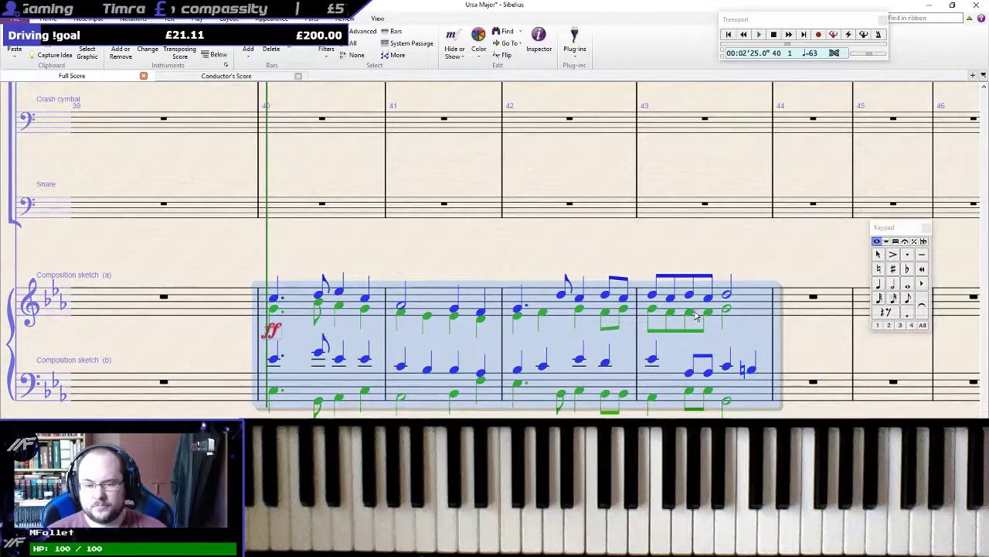
Raise the fourth voice 2 eighth note of bar 43 in Composition sketch (a) to G and replace the half note with quarters A and B natural
click(694, 312)
click(710, 314)
key(Up)
key(Right)
key(Up)
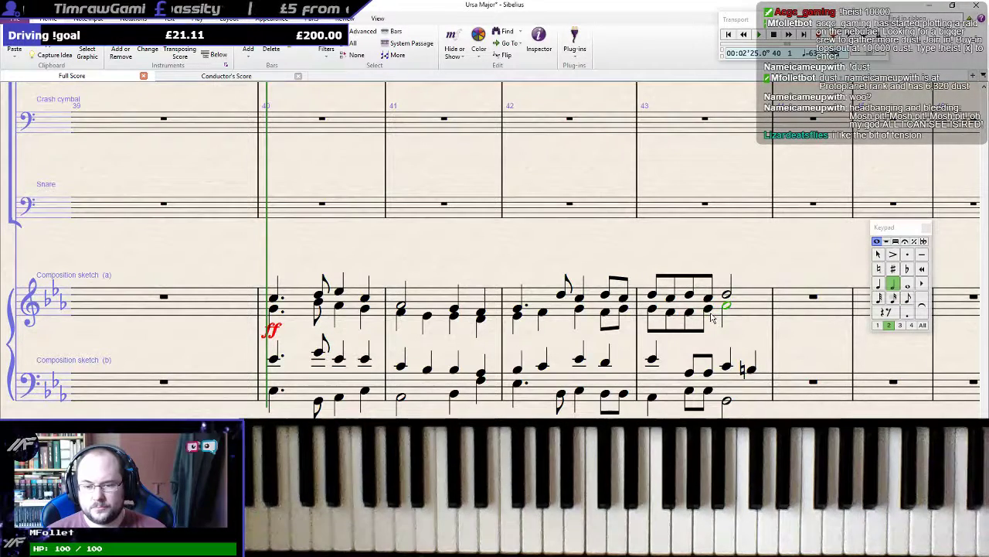
key(4)
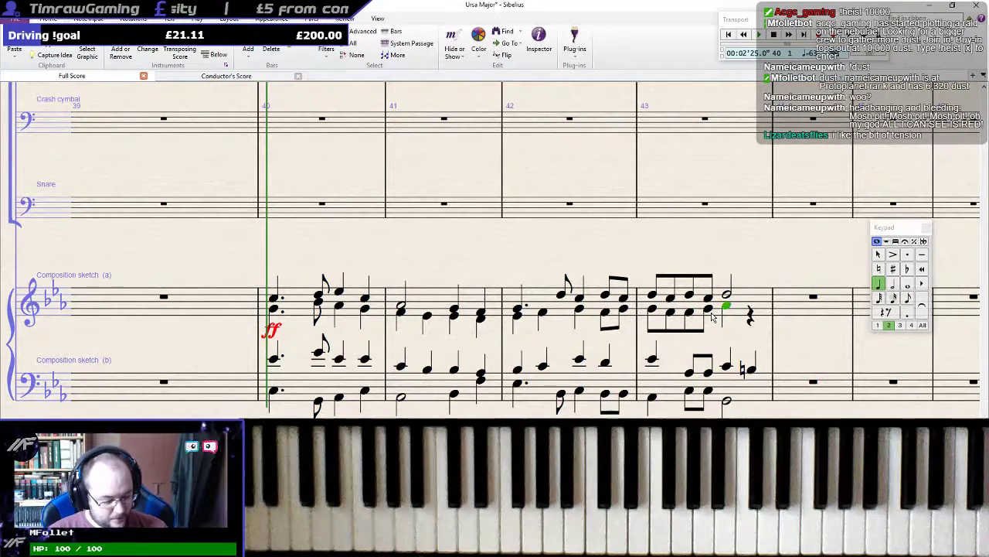
key(n)
key(7)
key(b)
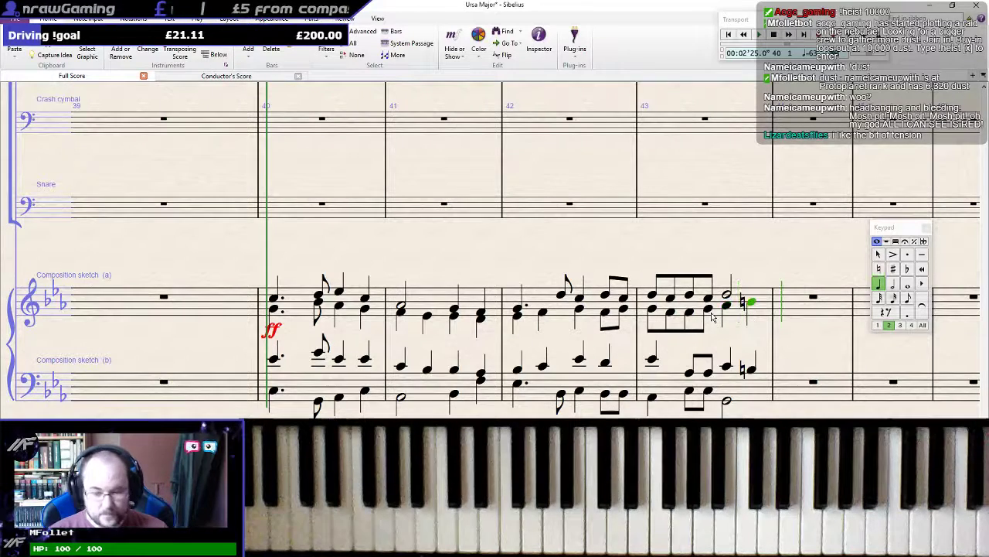
Lower the last voice 2 quarter note of bar 43 in Composition sketch (a) to G
key(Left)
key(Left)
key(Right)
key(Right)
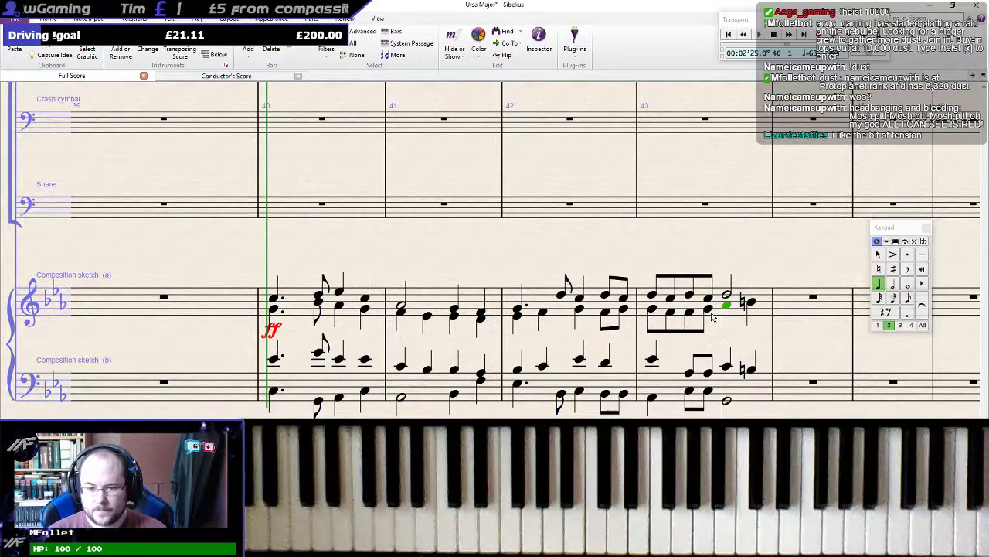
key(Down)
key(Down)
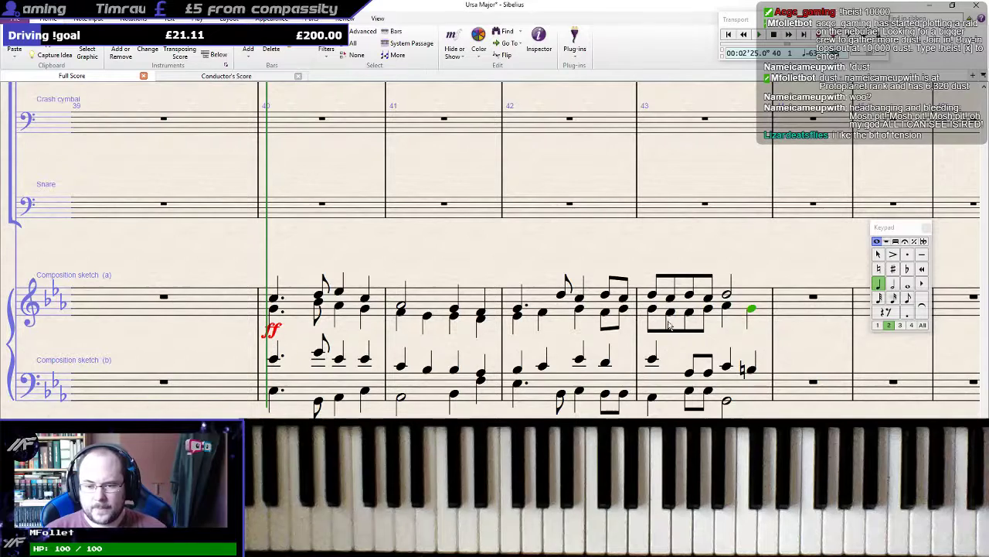
Raise the first two voice 1 eighth notes of bar 43 in Composition sketch (a) to E and D
click(669, 394)
shift+click(653, 297)
click(652, 296)
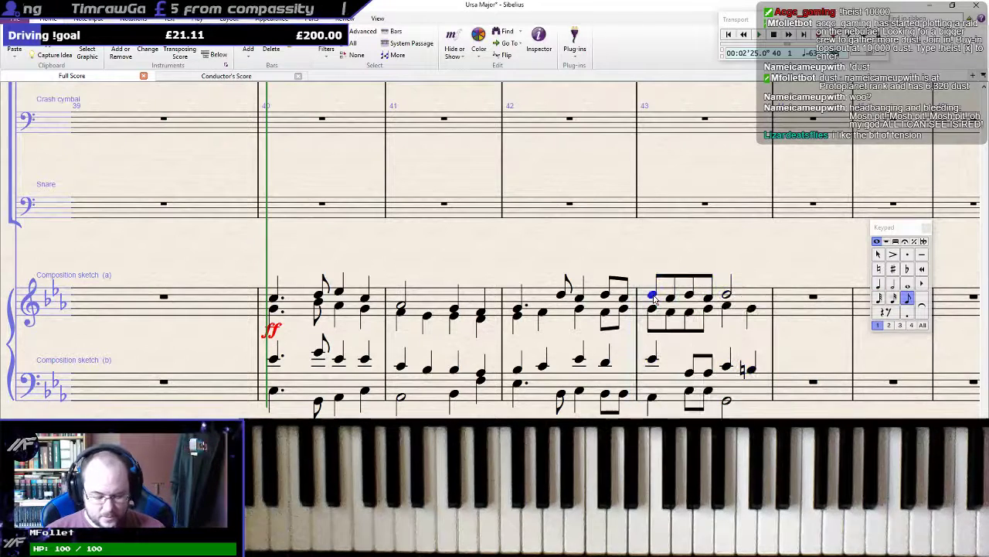
key(Up)
click(668, 299)
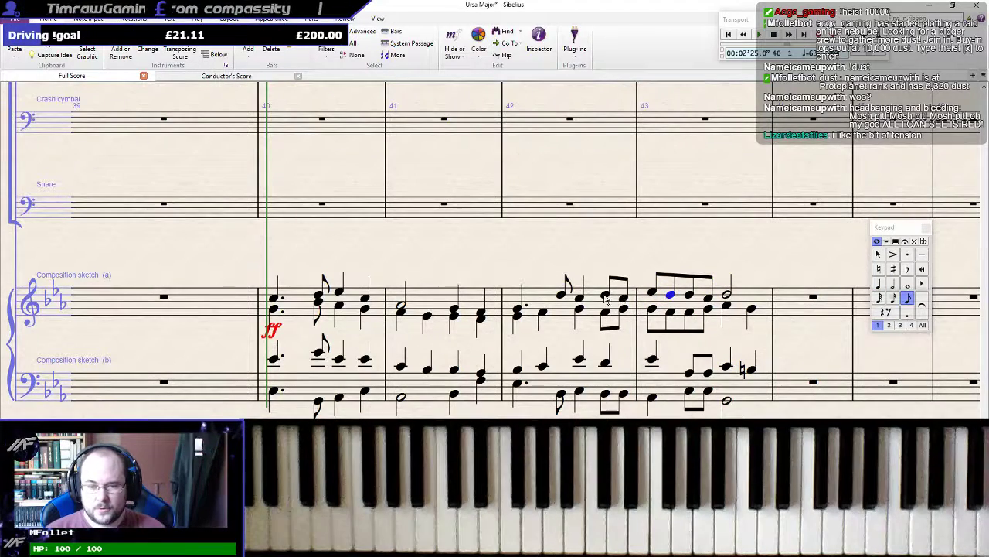
Select bar 42 in both Composition sketch staves and play back from there through bar 43
click(606, 294)
click(518, 308)
shift+click(537, 396)
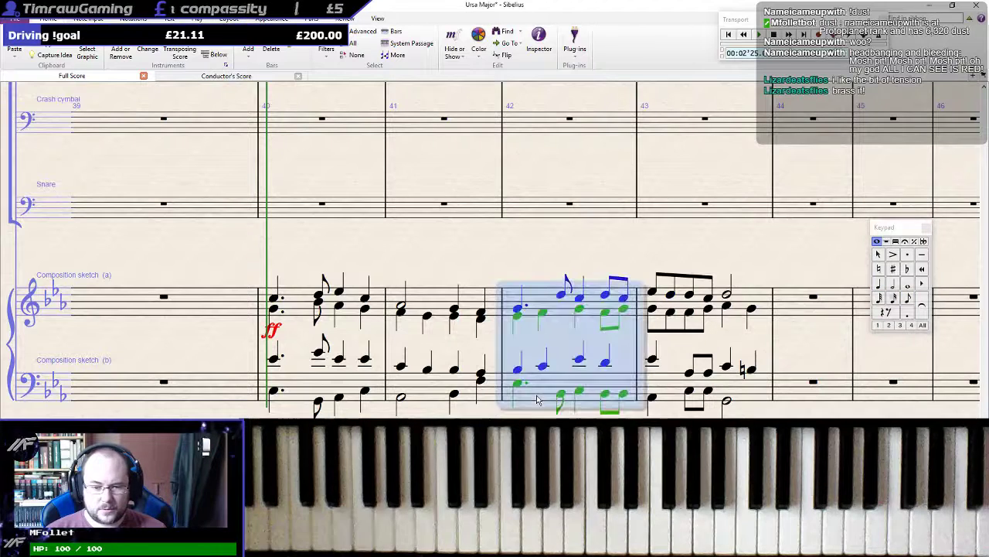
key(p)
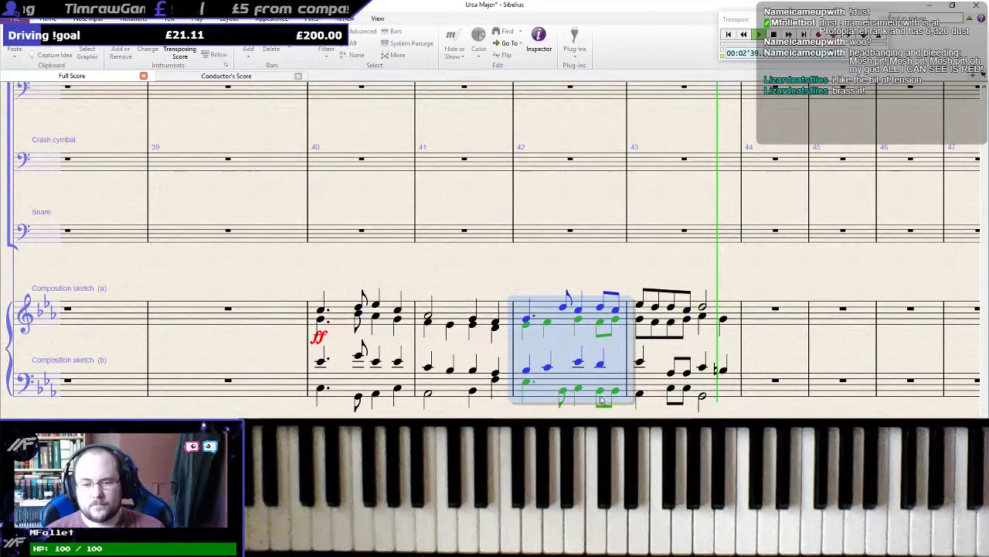
key(space)
Try quarter notes A–G and B–G in place of the final voice 2 half note of bar 43 in Composition sketch (b)
click(725, 406)
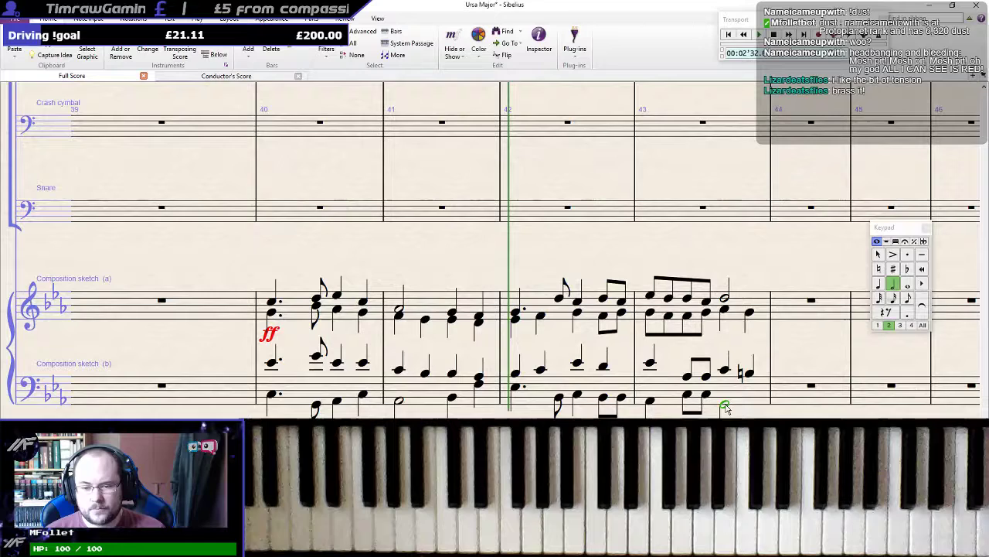
click(727, 311)
click(725, 404)
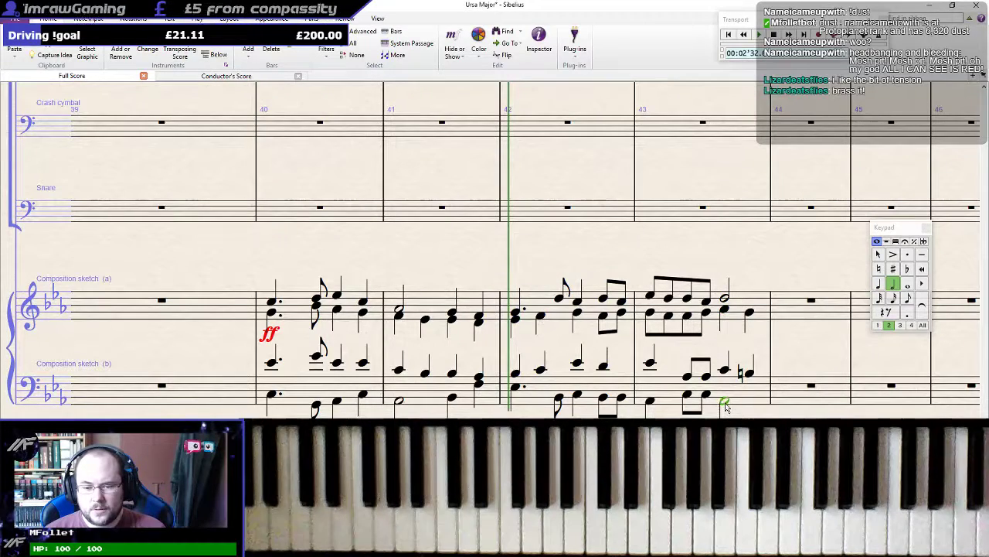
key(4)
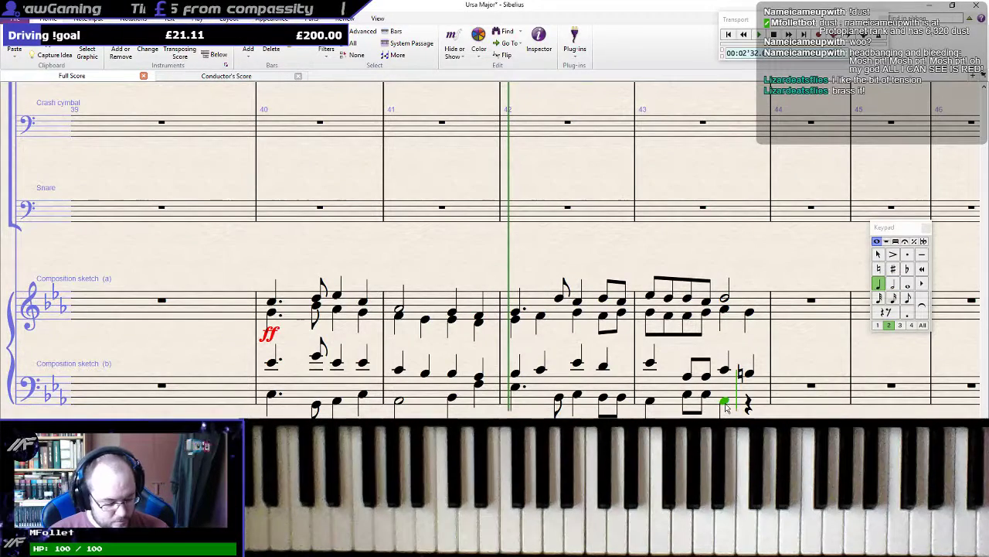
click(743, 396)
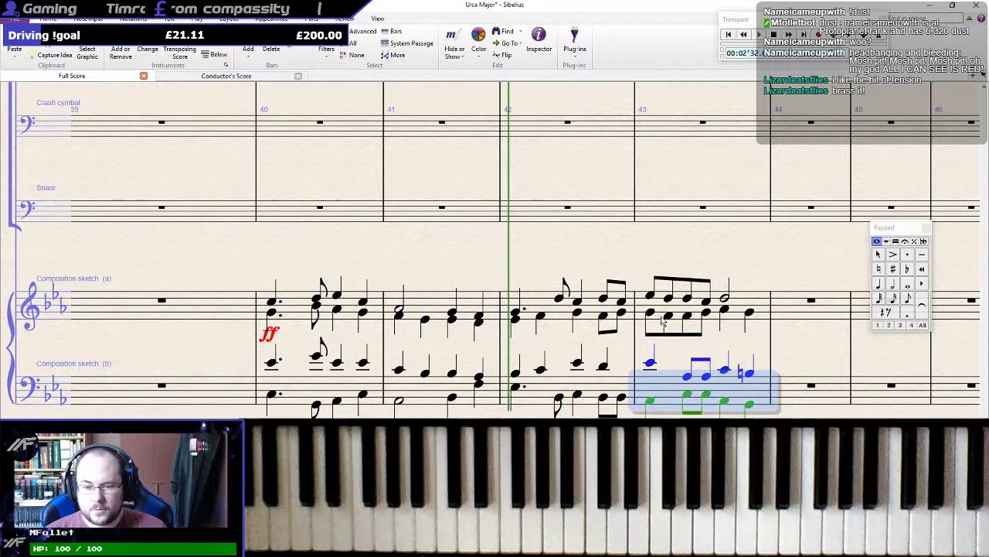
click(725, 402)
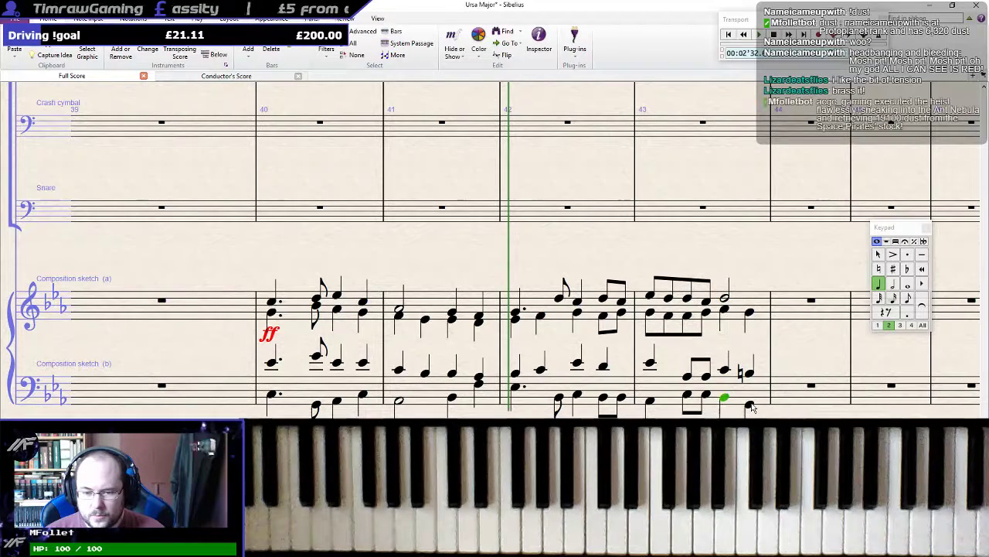
click(725, 299)
click(725, 397)
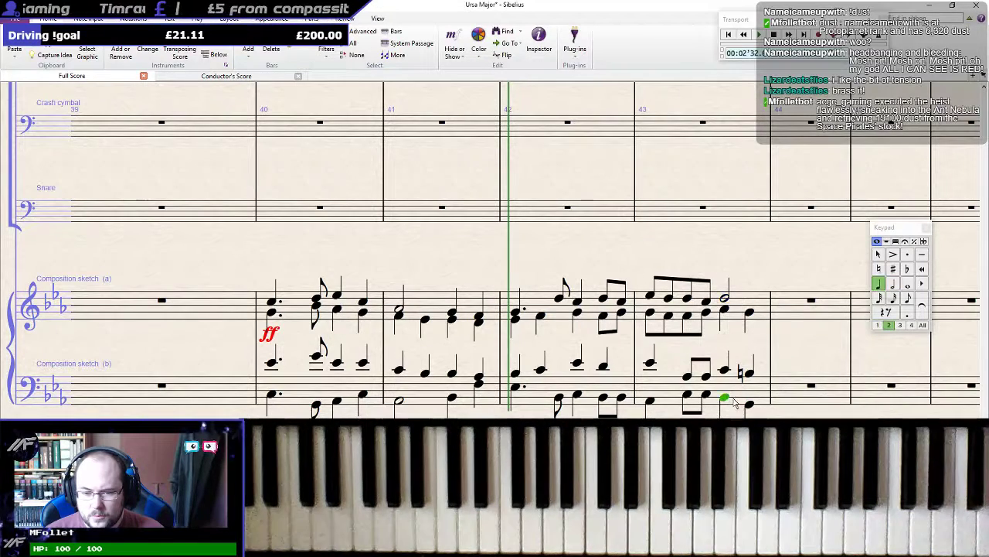
key(6)
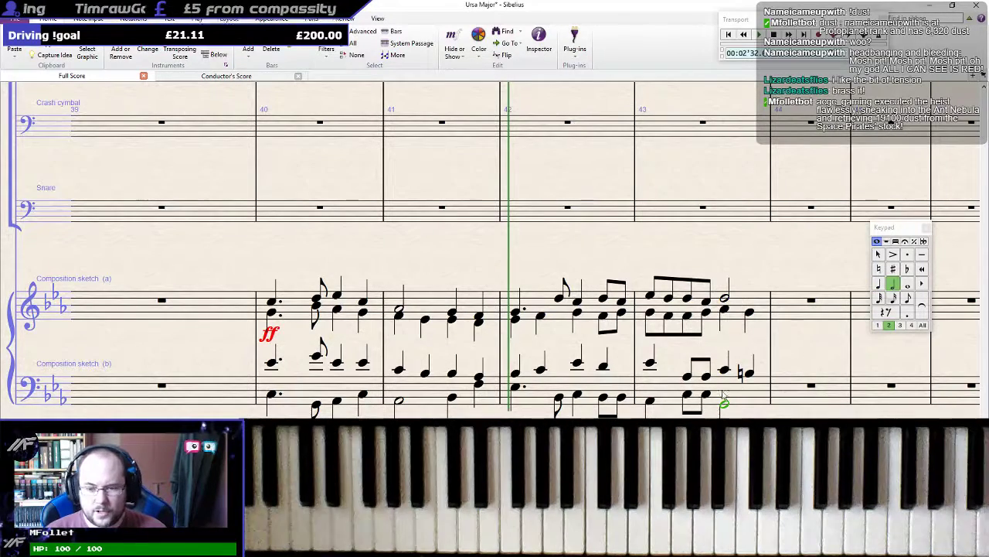
click(719, 390)
Select bar 43 in both Composition sketch staves and play it back
click(651, 295)
shift+click(670, 384)
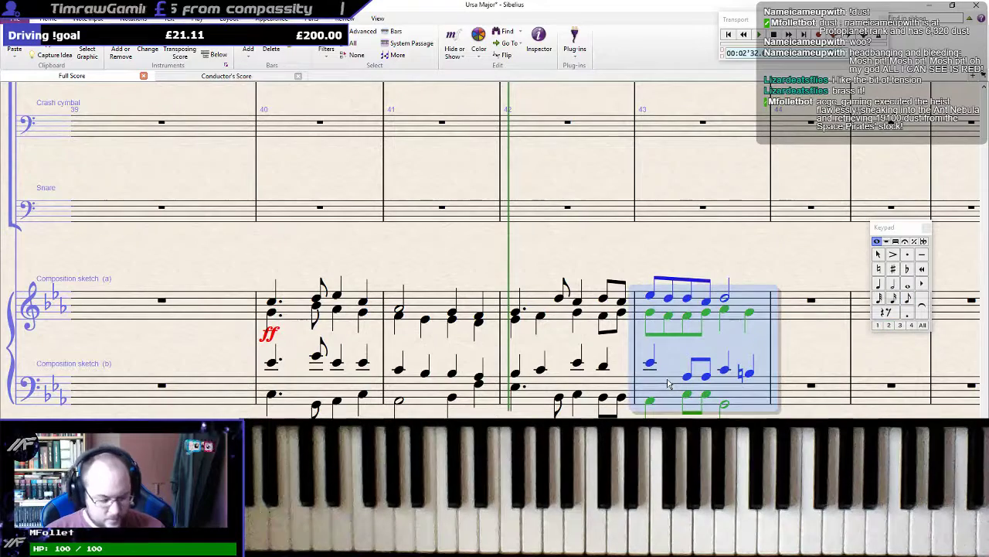
key(p)
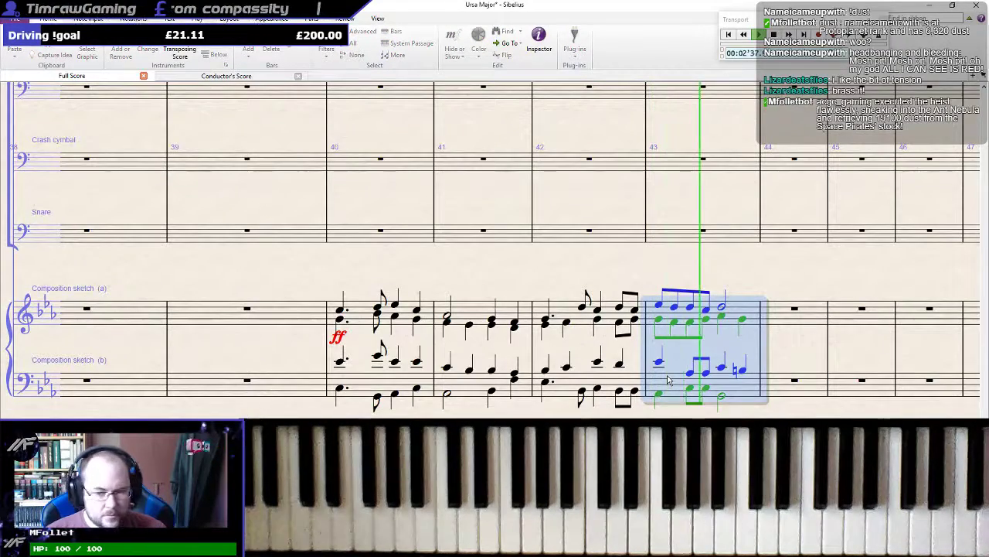
key(Escape)
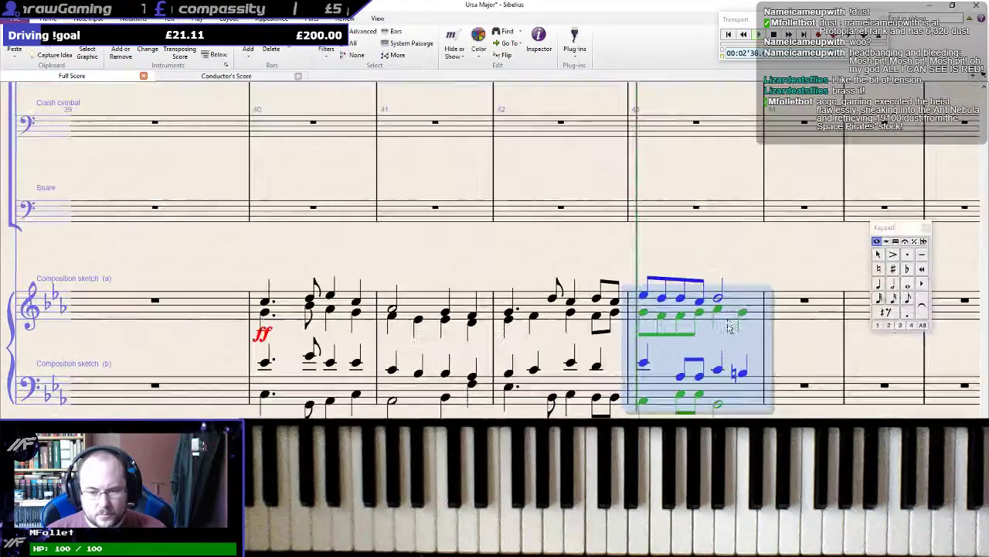
Raise the third and fourth voice 2 eighth notes of bar 43 in Composition sketch (a) to G and A
click(720, 309)
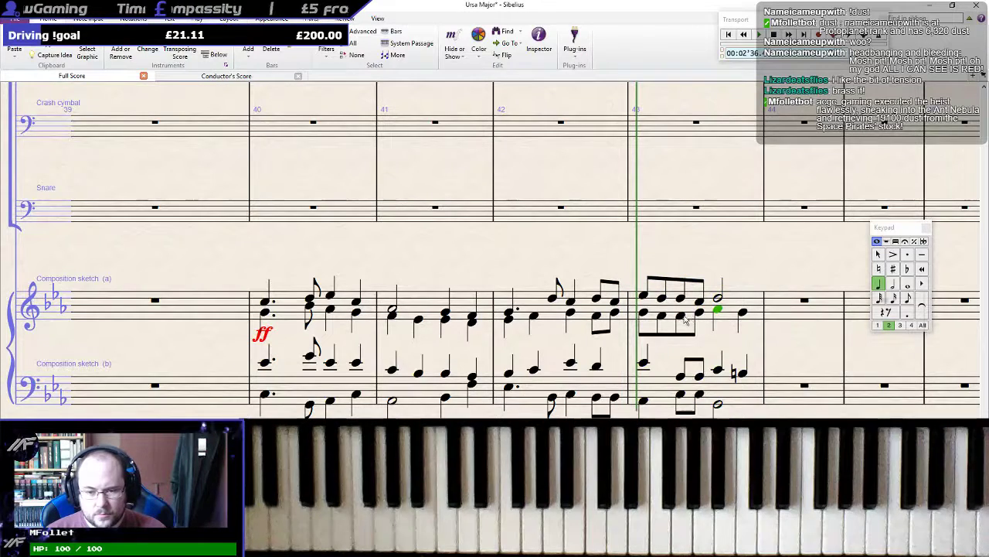
click(698, 312)
click(674, 312)
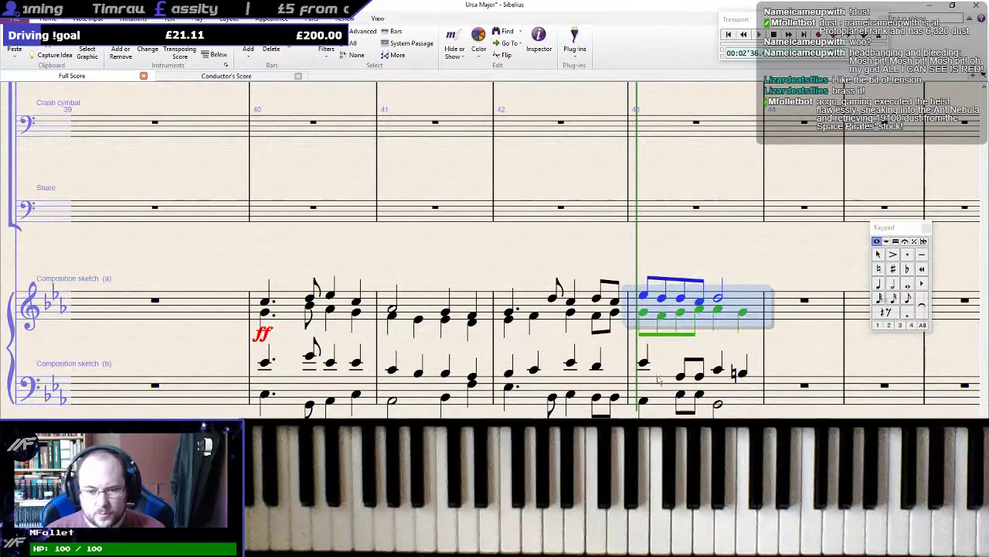
Play back bar 43 in both Composition sketch staves, followed by the whole phrase in bars 40–43
shift+click(668, 390)
key(space)
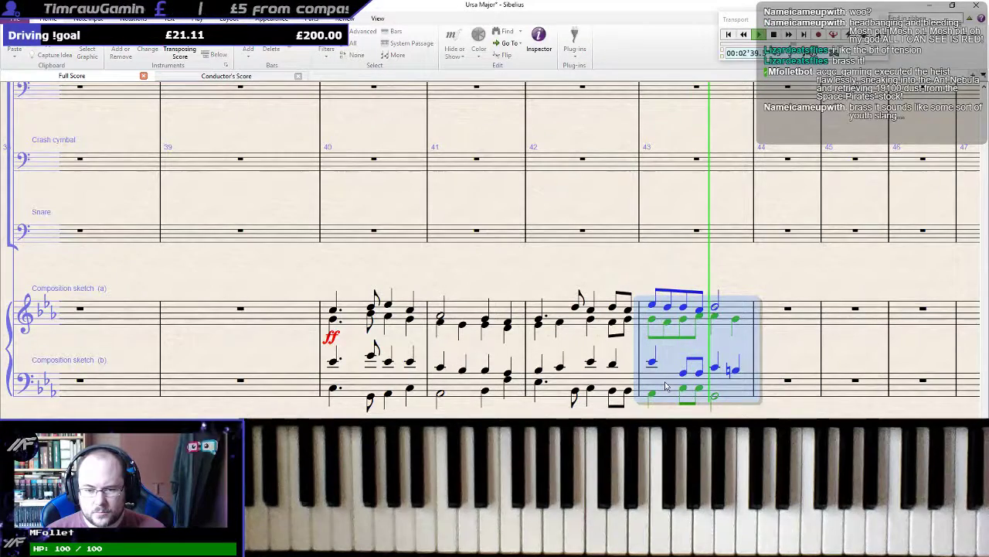
key(space)
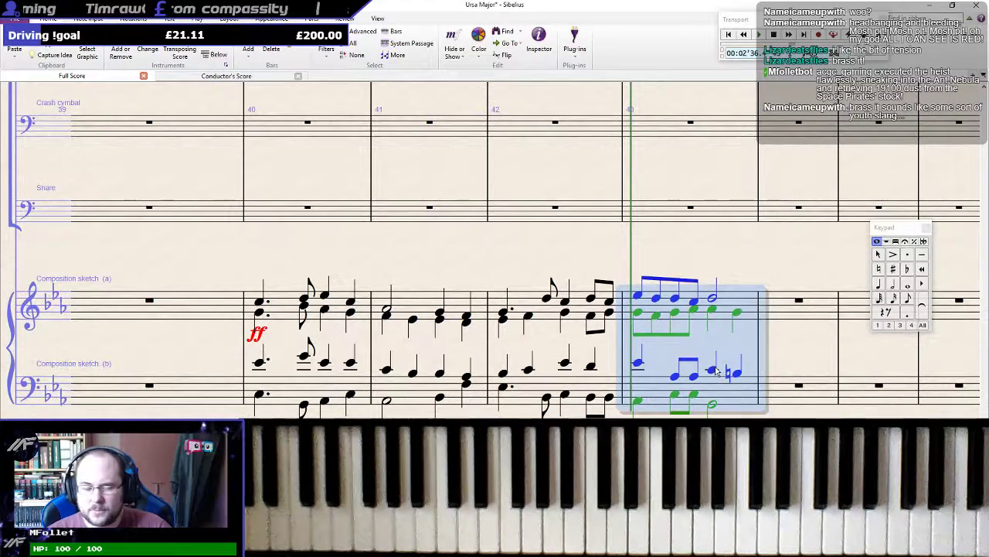
shift+click(292, 307)
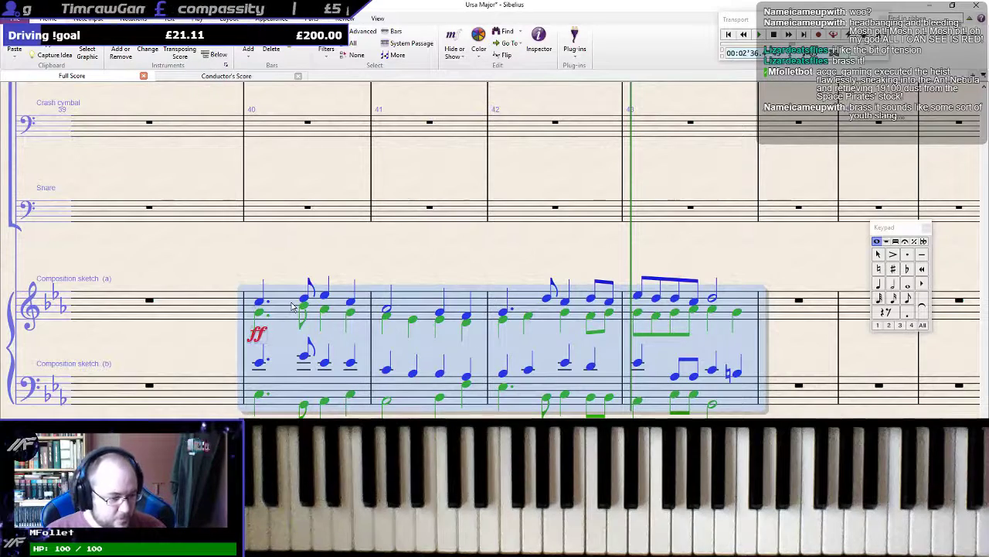
key(space)
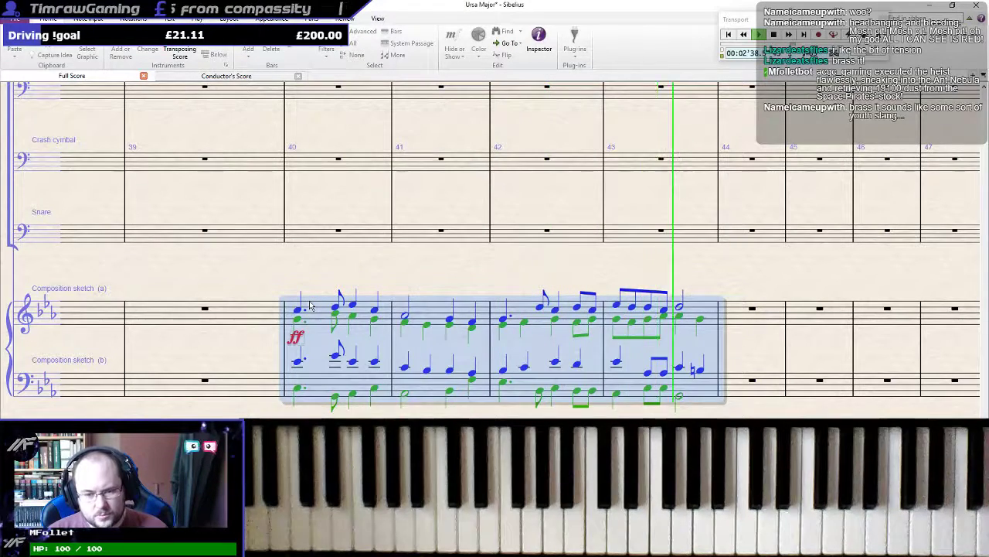
key(space)
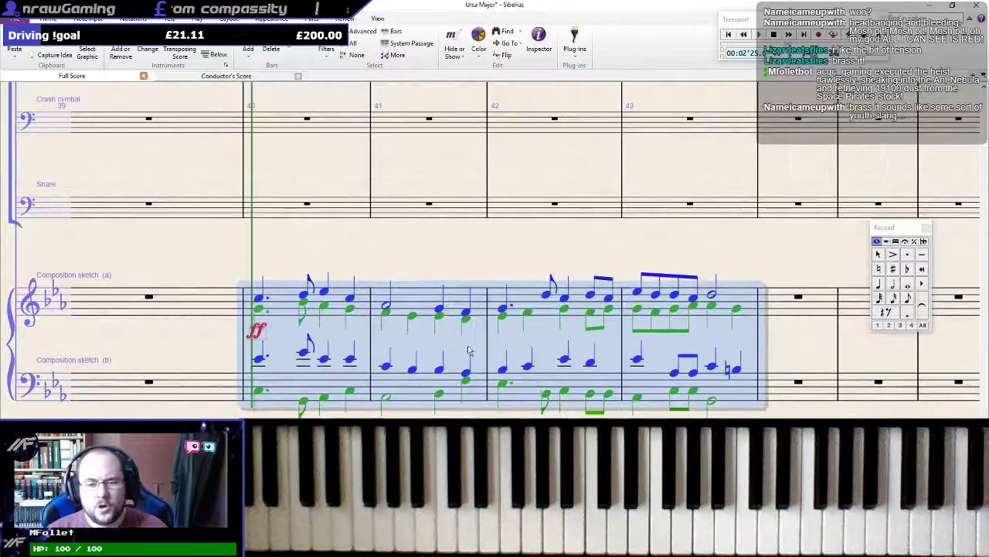
Look over the trumpet and trombone staves at bars 40–43
scroll(386, 364, down, 10)
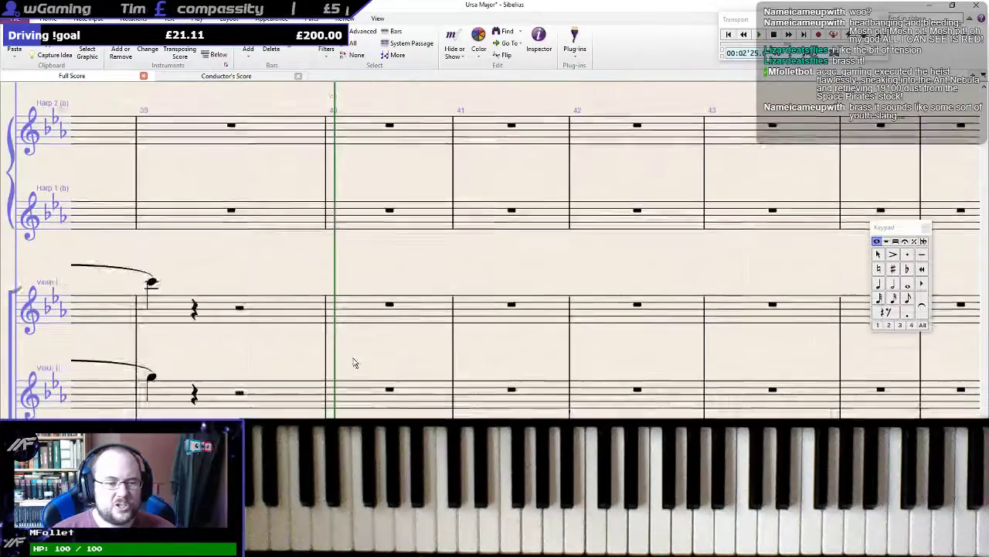
scroll(366, 364, down, 10)
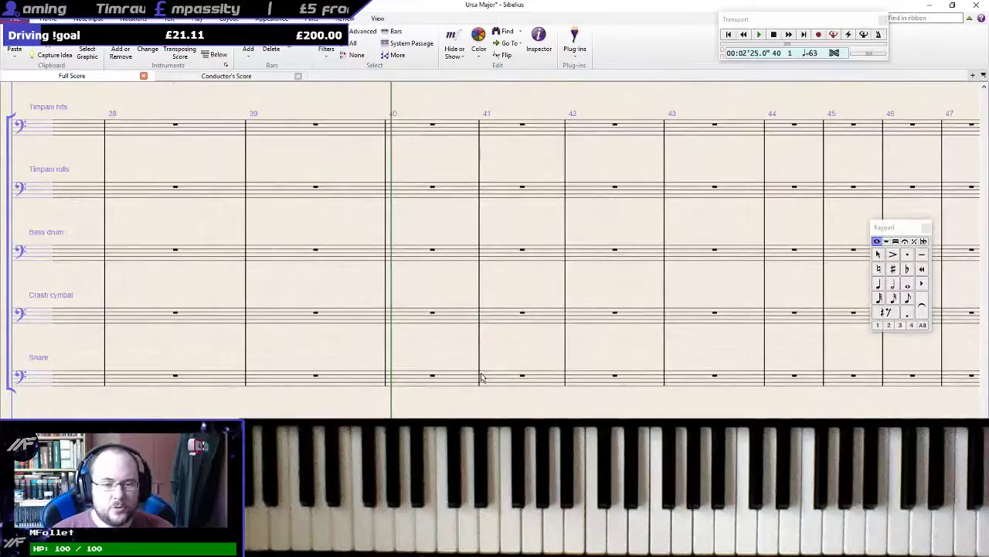
scroll(452, 363, up, 15)
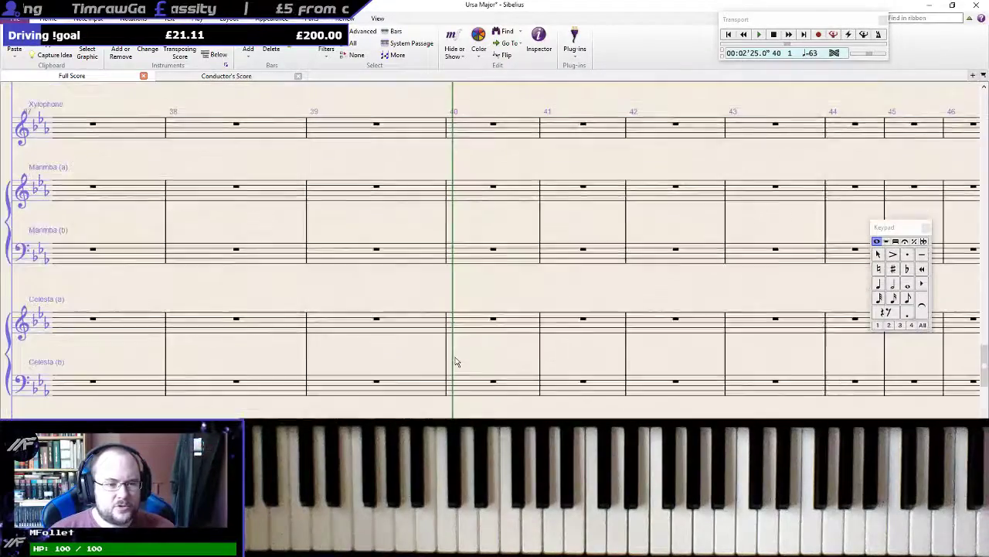
scroll(456, 361, up, 3)
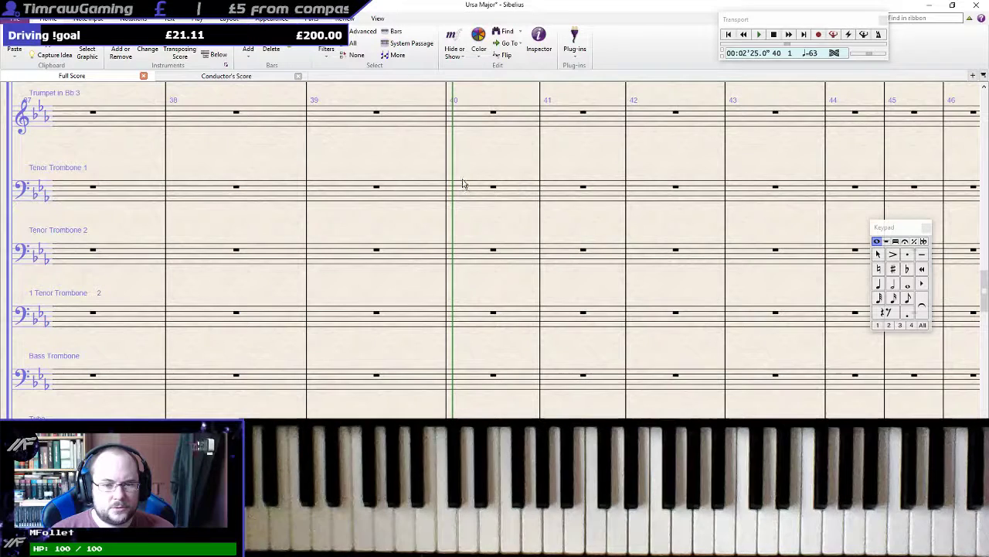
key(alt+2)
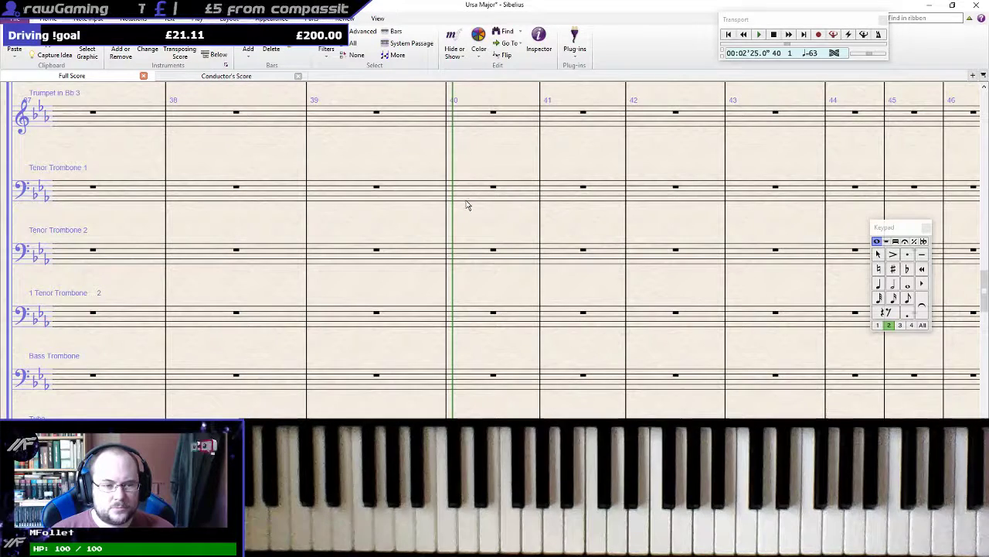
scroll(479, 232, up, 4)
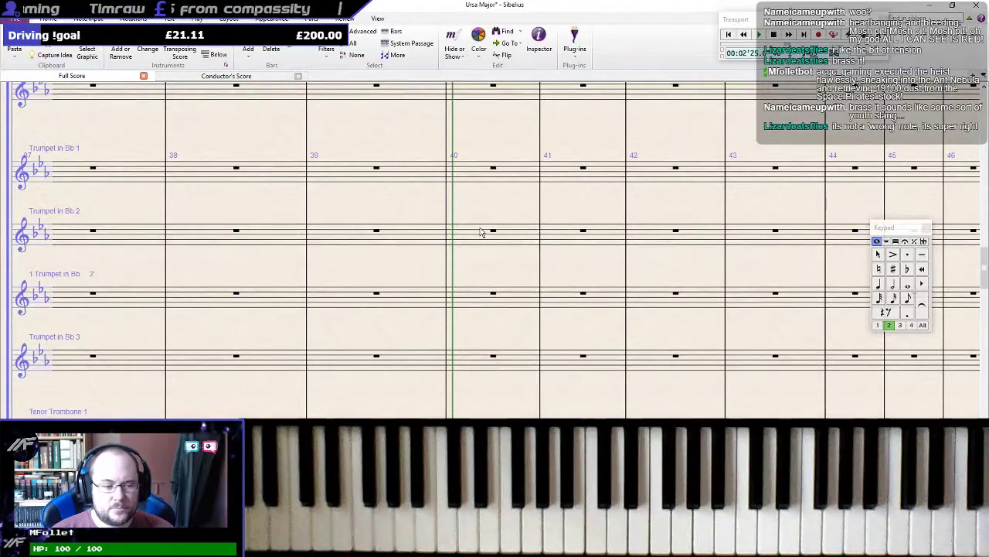
Select bars 40–43 in both Composition sketch staves
scroll(479, 232, down, 10)
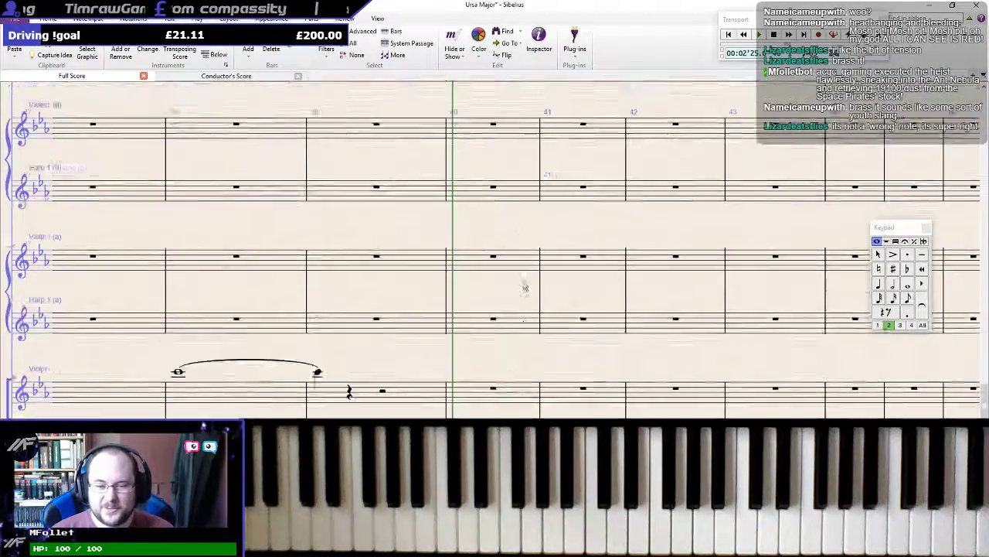
scroll(526, 288, down, 10)
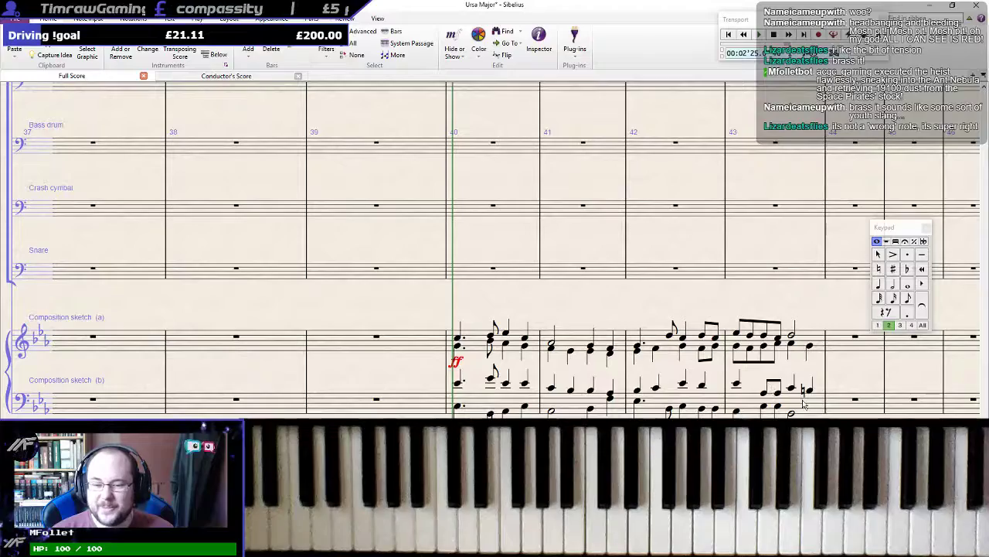
click(804, 404)
shift+click(476, 340)
Add bars 40–43 of Trumpet in Bb 1, 2 and 3 and Tenor Trombone 1 to the selection, leaving out the combined 1–2 trumpet staff
scroll(479, 355, up, 8)
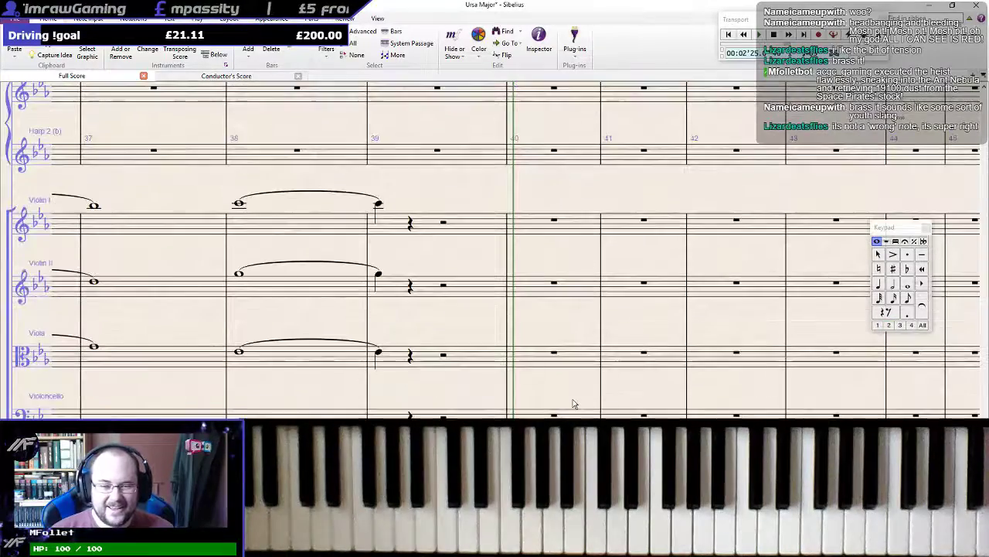
scroll(498, 334, up, 10)
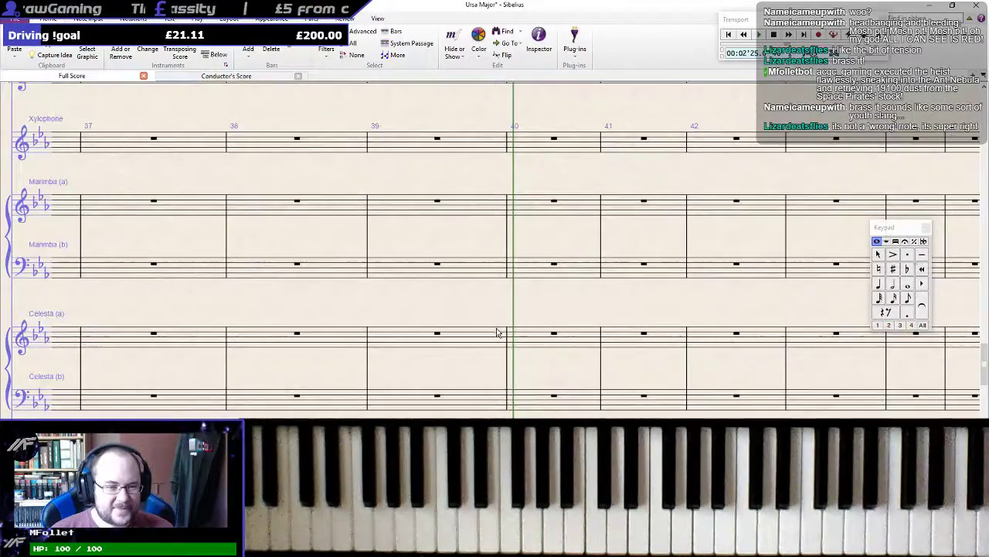
scroll(498, 334, up, 12)
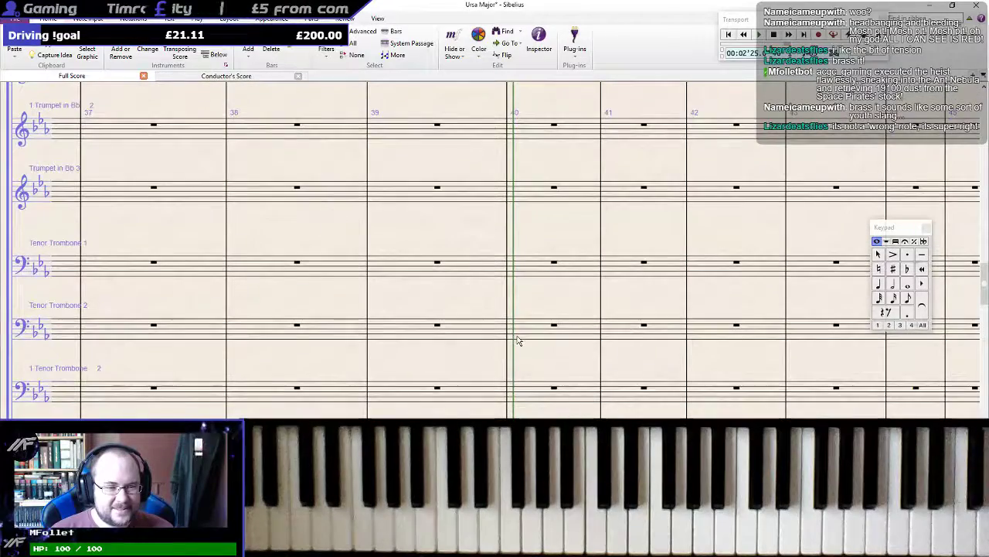
scroll(519, 340, up, 5)
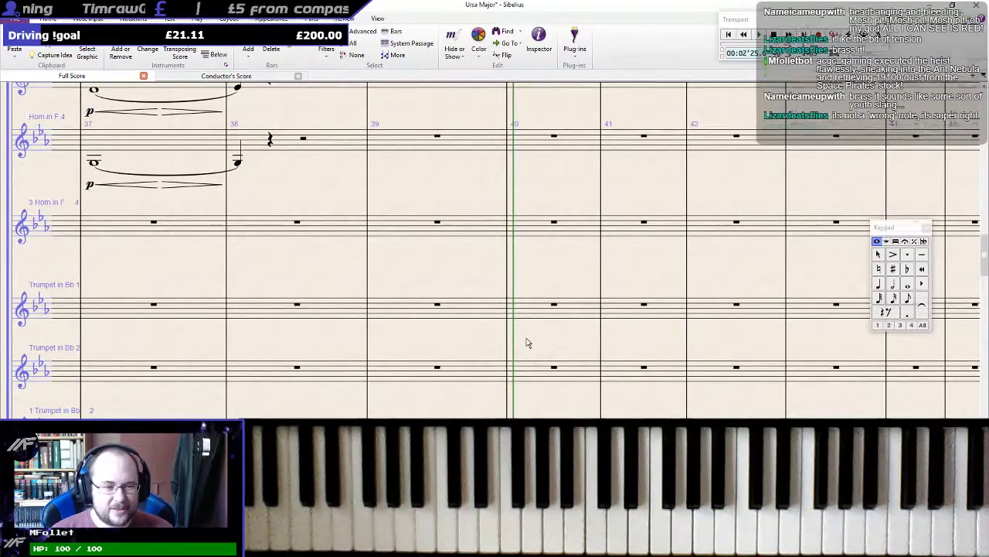
scroll(527, 343, down, 3)
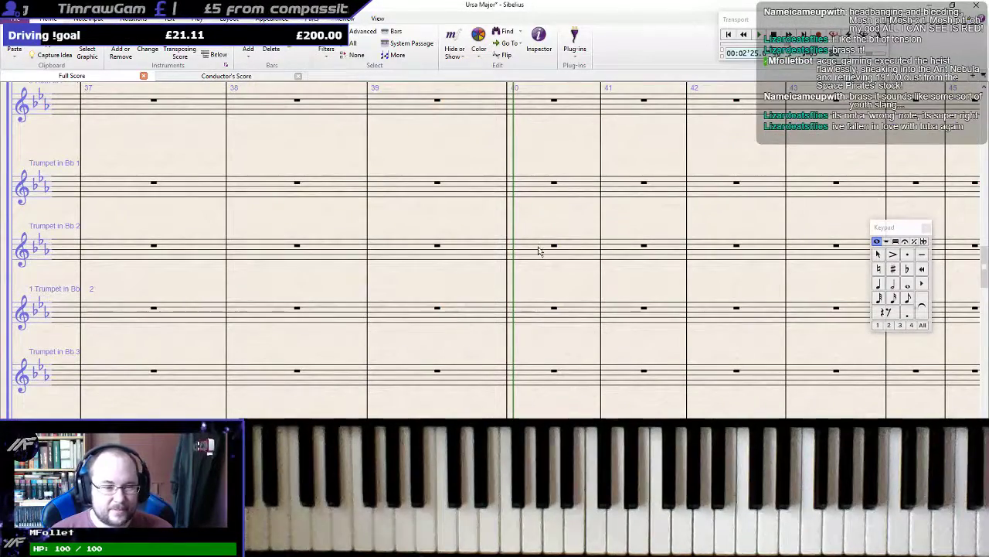
scroll(541, 255, down, 7)
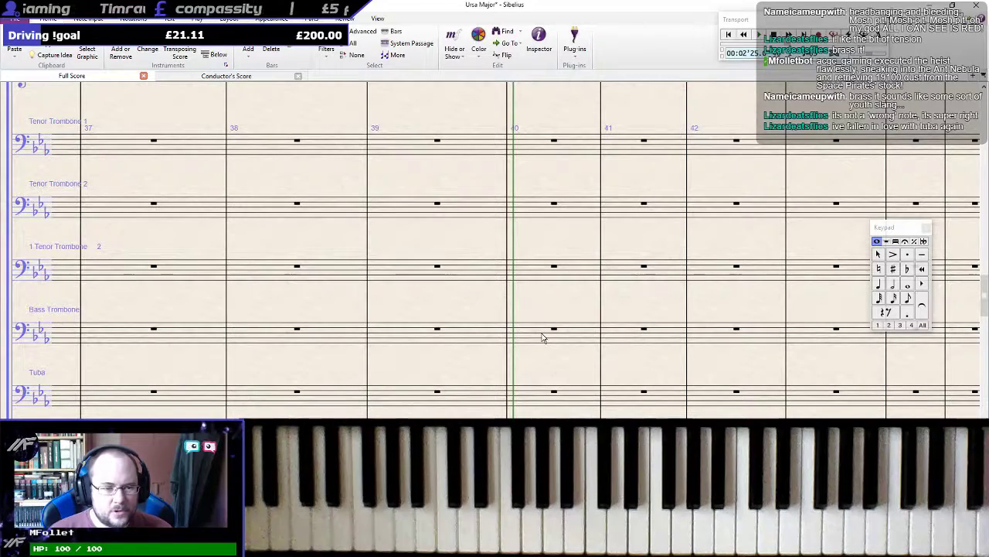
scroll(545, 335, up, 3)
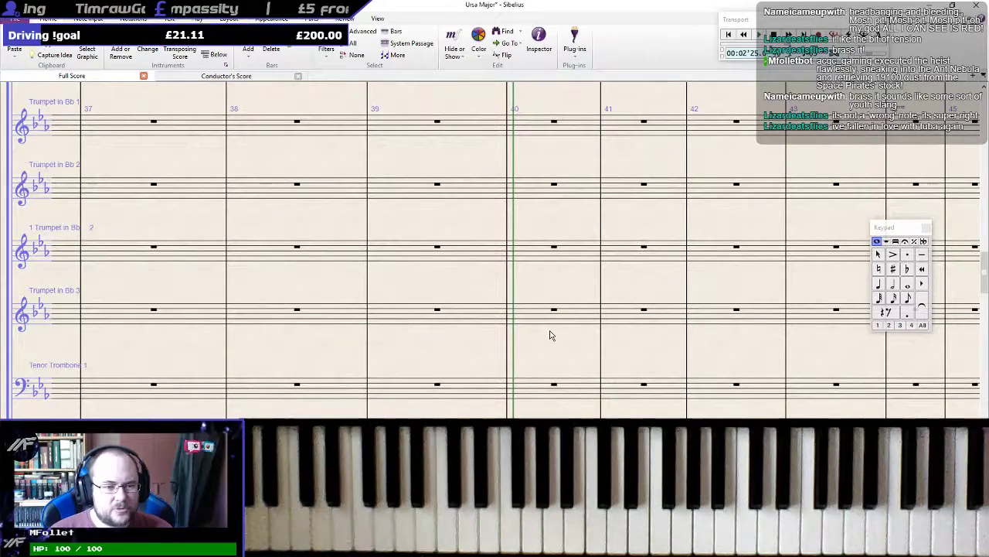
scroll(550, 335, up, 1)
double_click(528, 182)
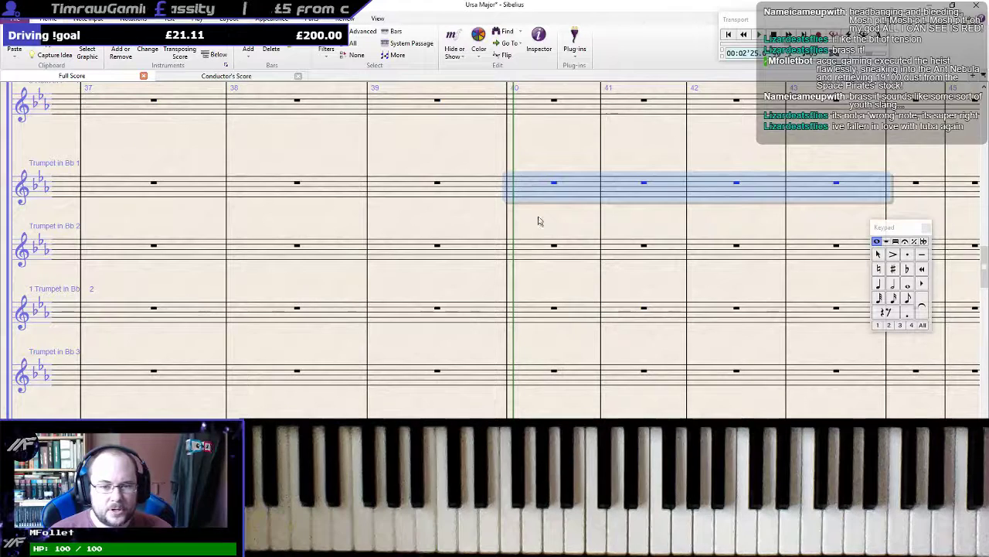
ctrl+click(533, 316)
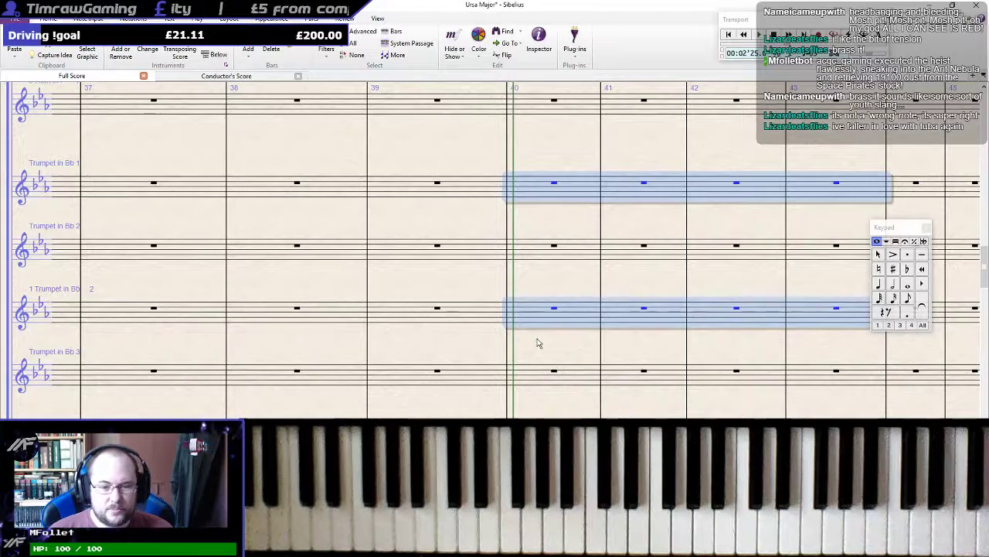
ctrl+click(532, 313)
ctrl+click(531, 255)
ctrl+click(533, 375)
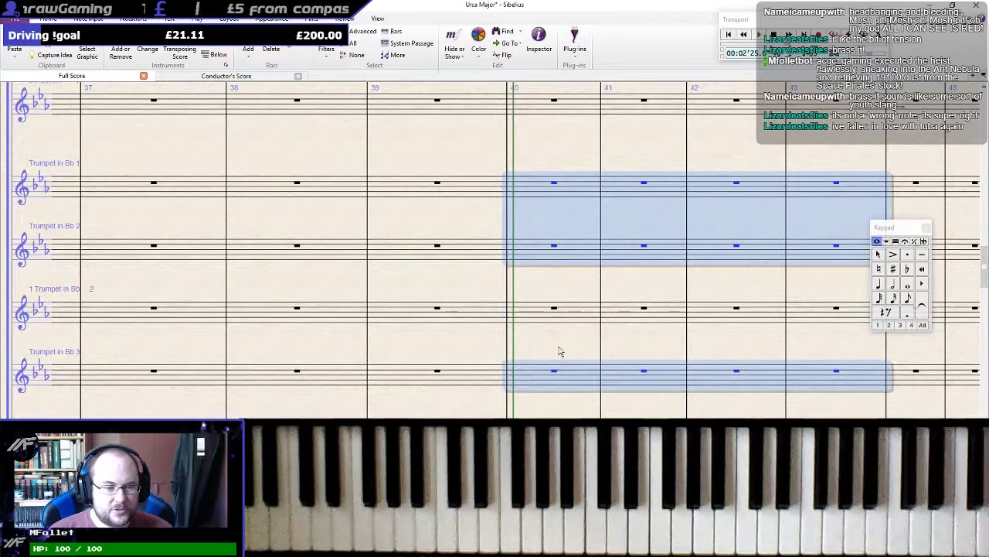
scroll(560, 351, down, 1)
scroll(560, 351, down, 1)
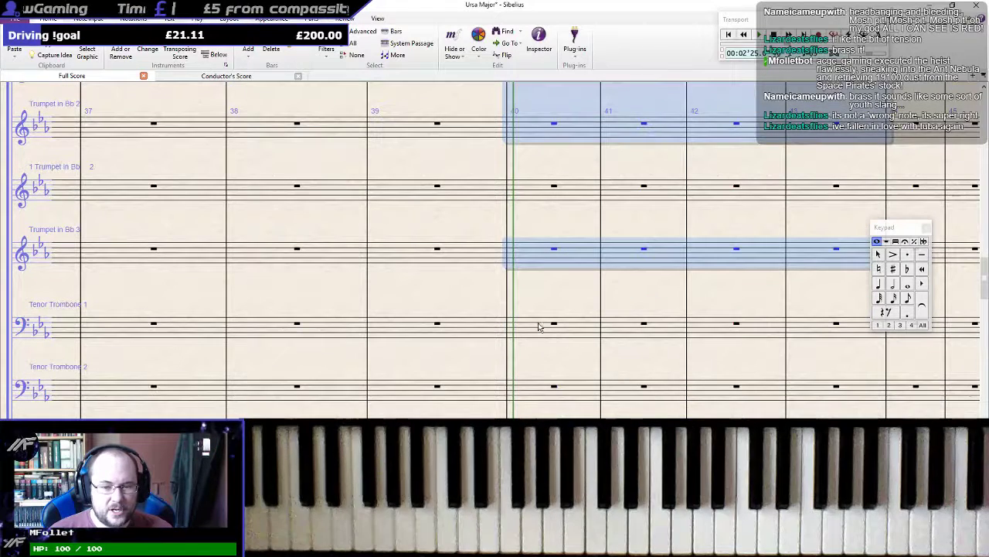
ctrl+click(536, 330)
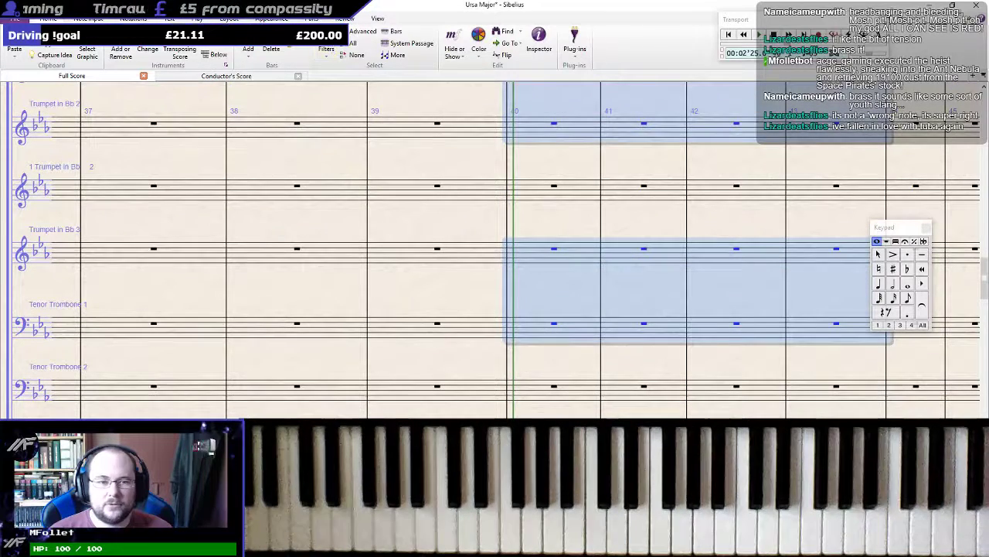
Focus the score on the selected trumpet, trombone and Composition sketch staves and clear the selection
click(229, 18)
click(357, 55)
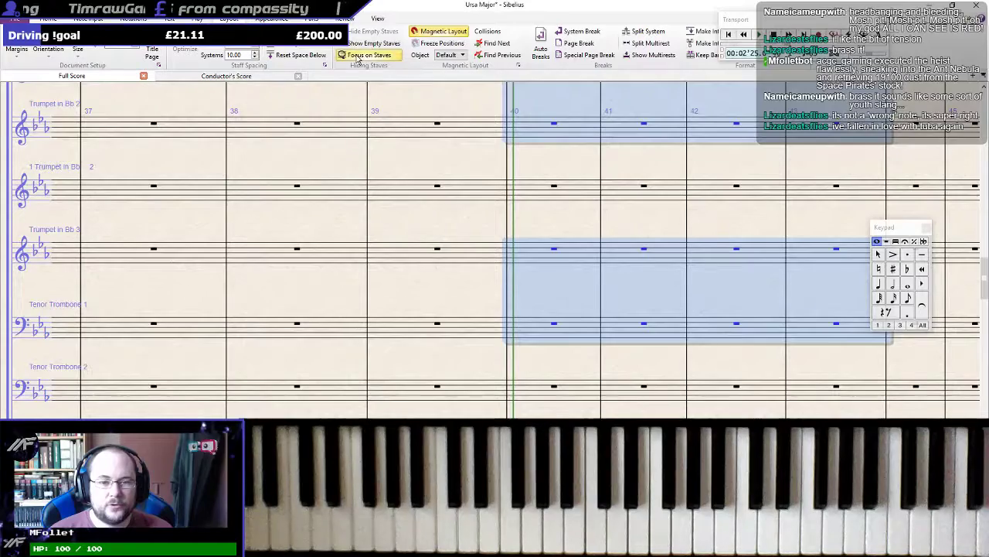
key(Escape)
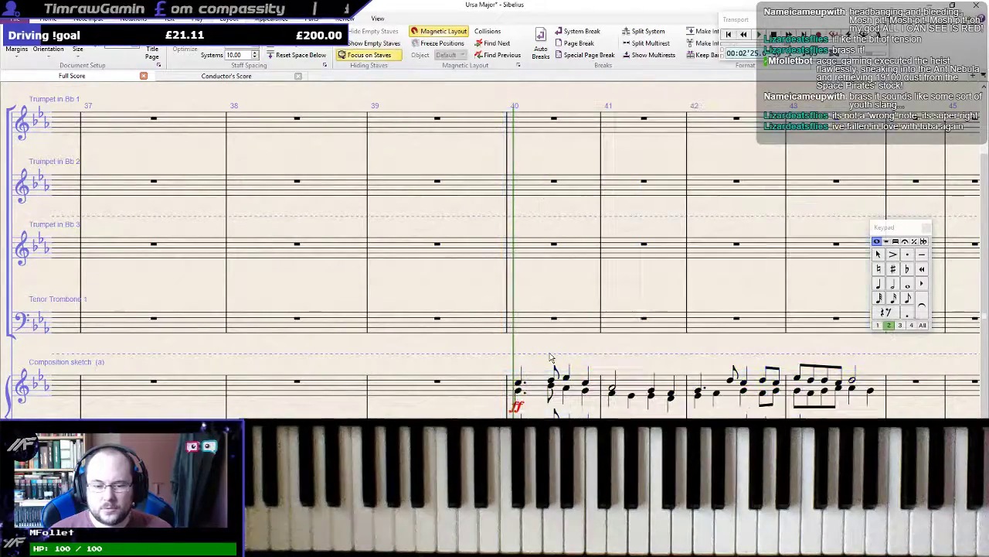
Filter voice 1 in bars 40–43 of Composition sketch (a) and copy it into Trumpet in Bb 1 from bar 40
click(445, 131)
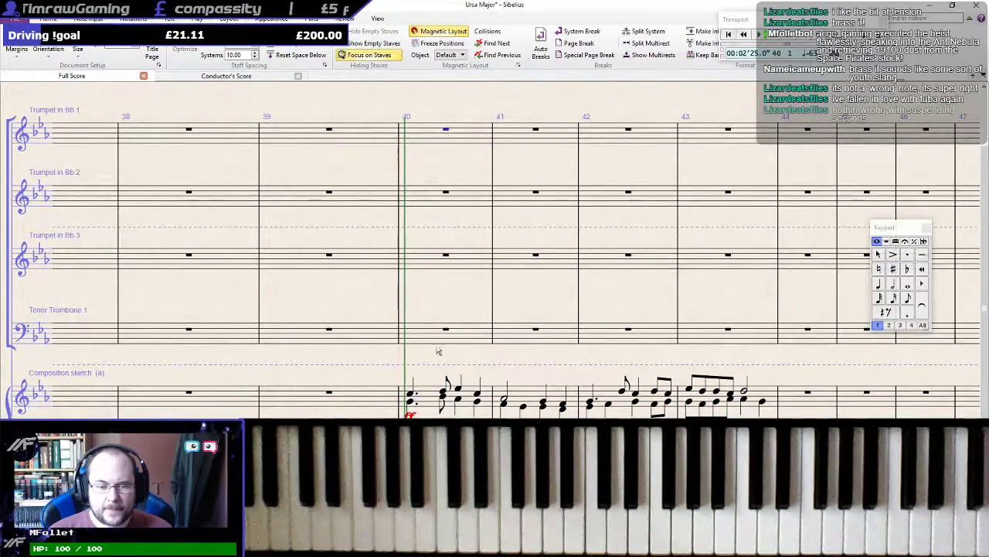
click(428, 396)
shift+click(773, 398)
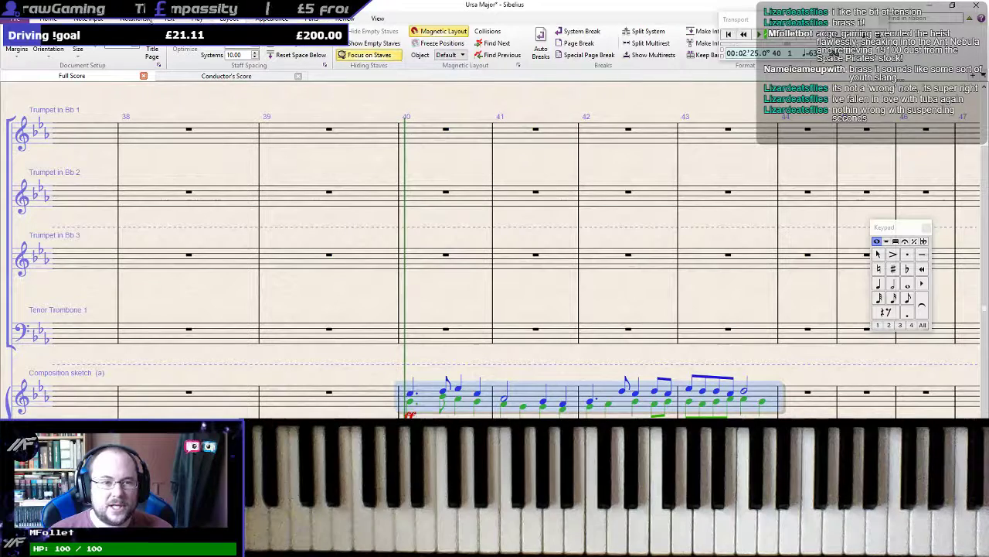
click(48, 20)
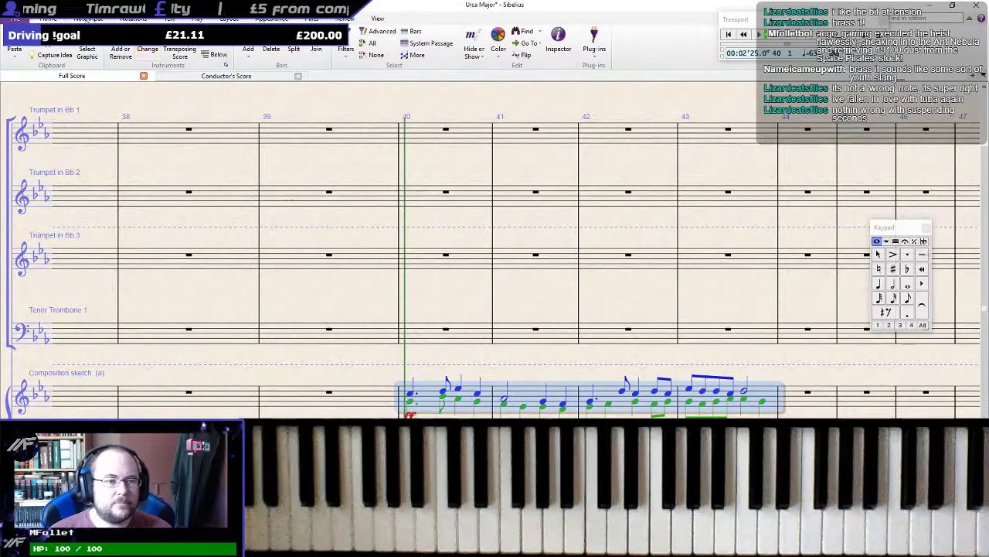
click(346, 62)
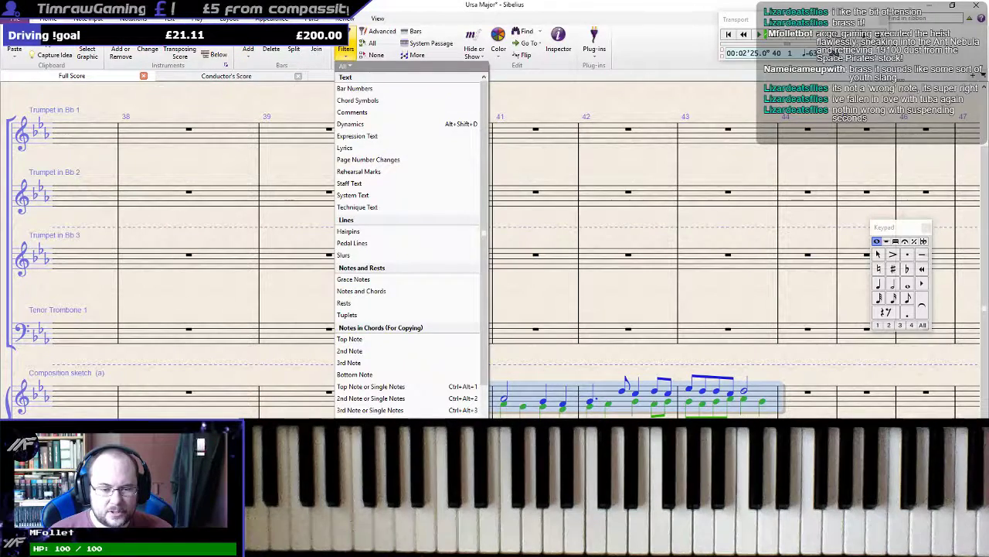
scroll(407, 240, down, 3)
click(355, 430)
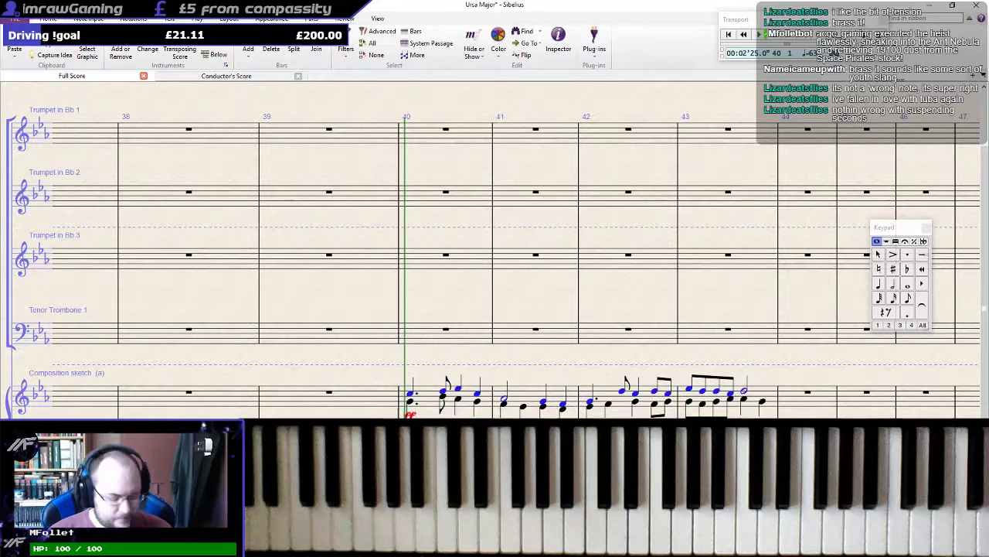
click(425, 136)
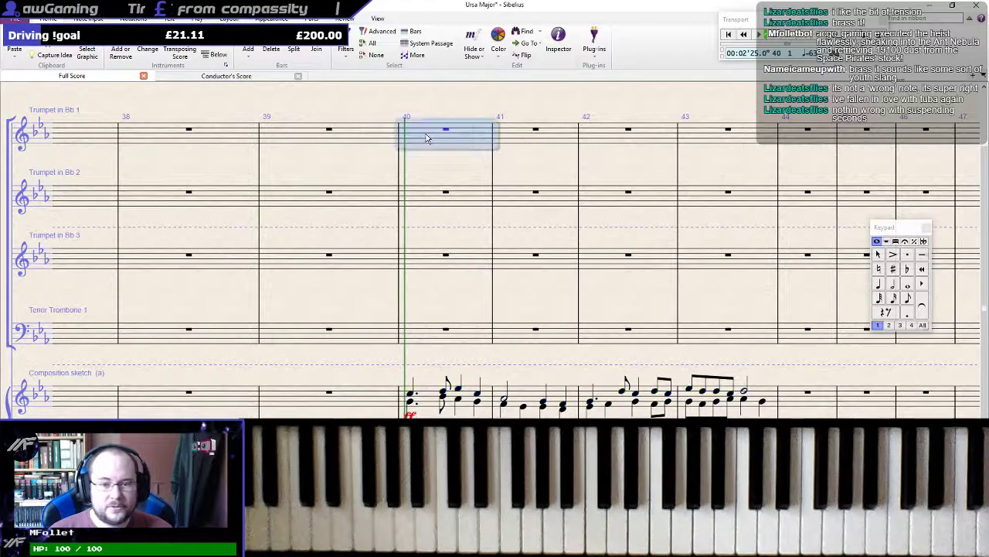
key(ctrl+v)
key(Escape)
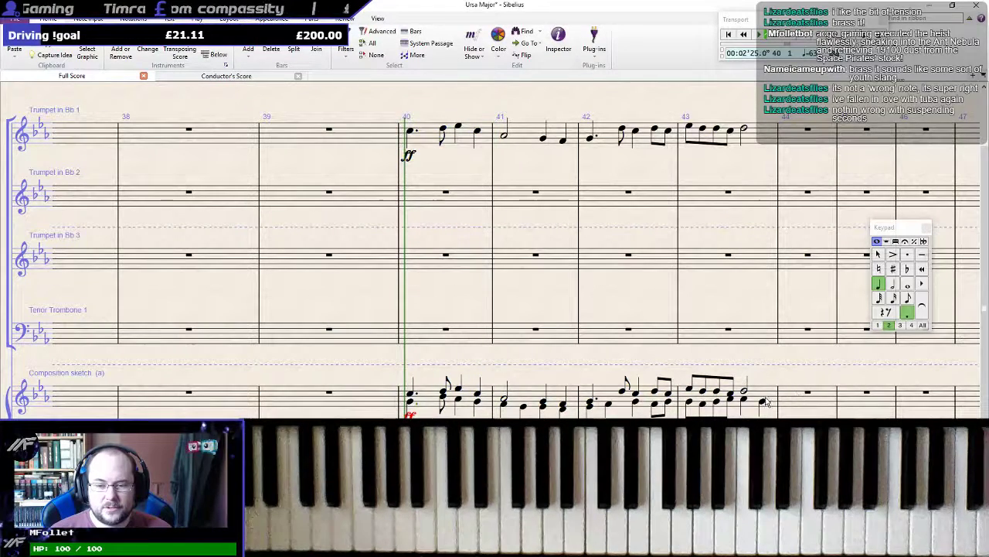
Try to copy voice 2 from bars 40–43 of Composition sketch (a) into Trumpet in Bb 2, starting at bar 40
shift+click(754, 394)
click(344, 55)
scroll(385, 340, down, 4)
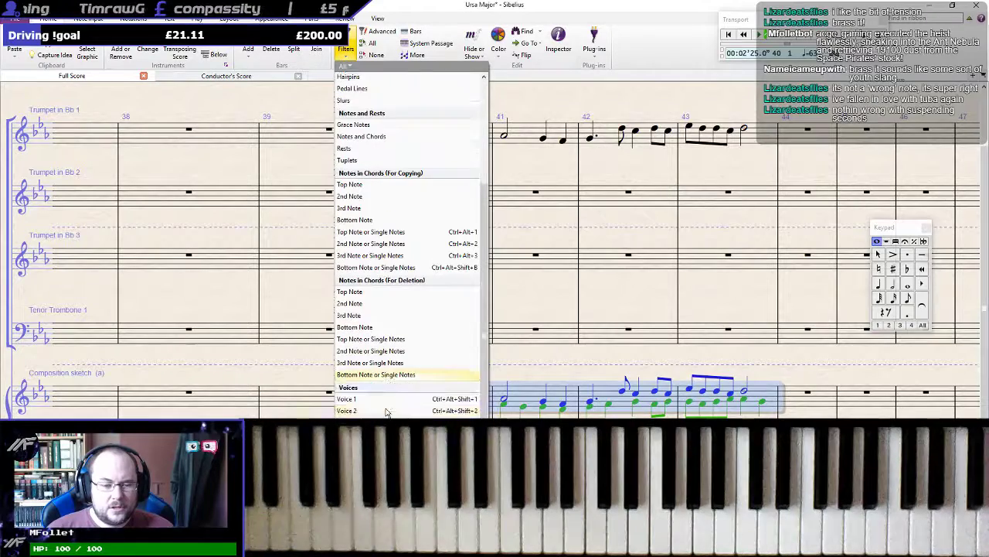
click(385, 410)
click(413, 195)
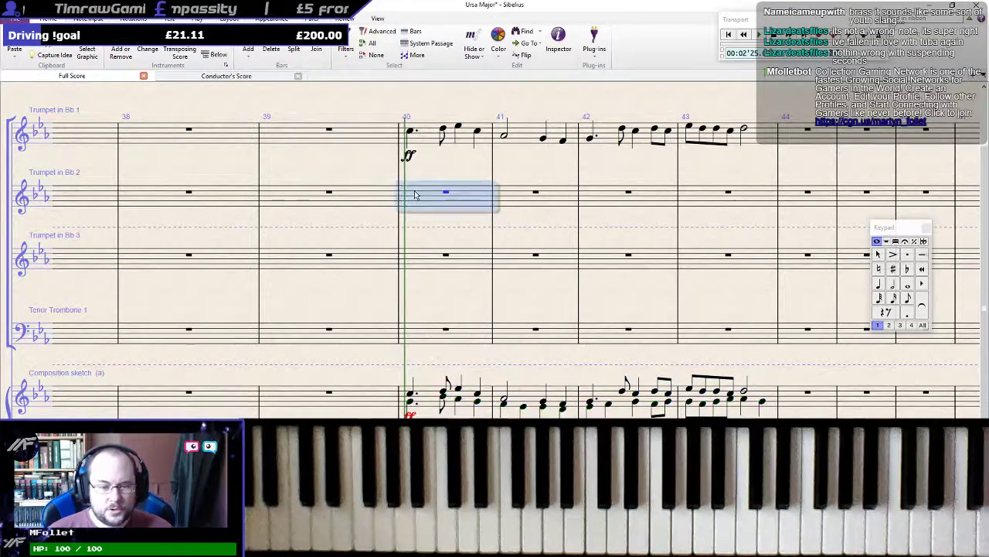
key(ctrl+v)
Copy voice 1 from bars 40–43 of Composition sketch (b) into Trumpet in Bb 3, starting at bar 40
click(437, 261)
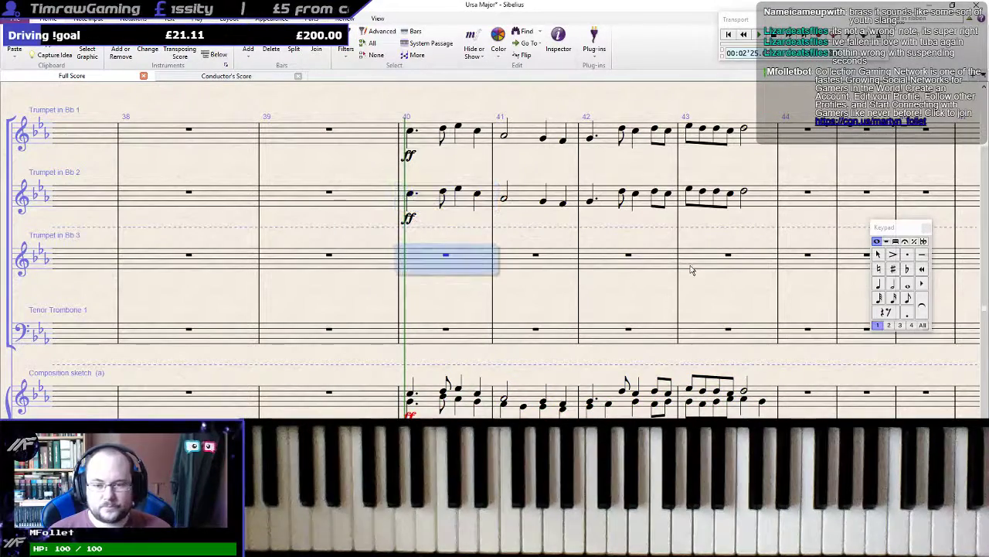
key(Escape)
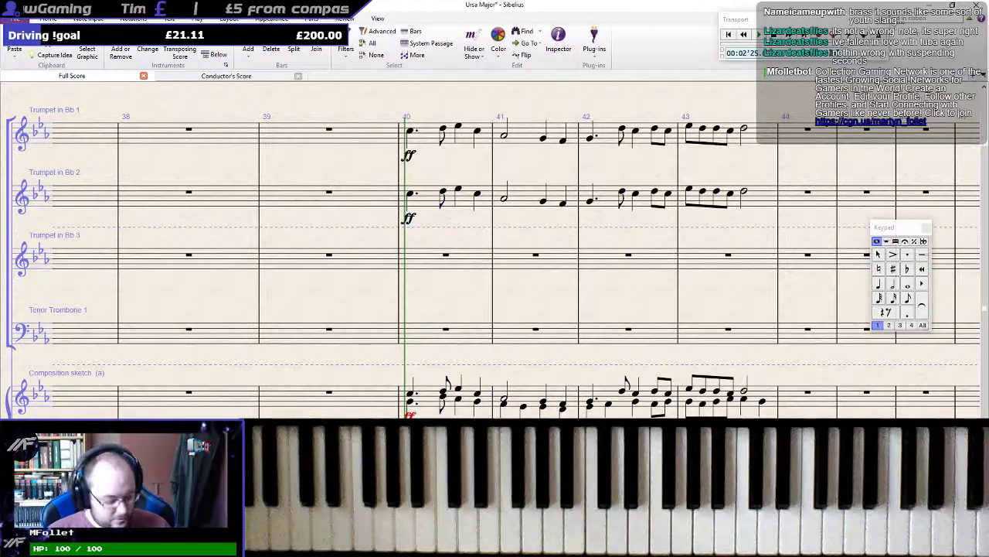
click(424, 259)
key(ctrl+v)
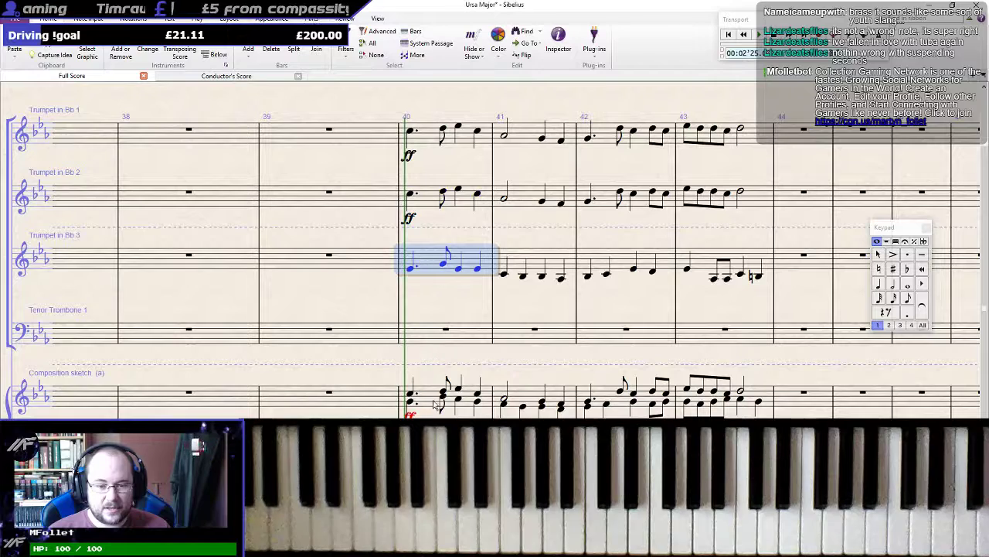
key(Escape)
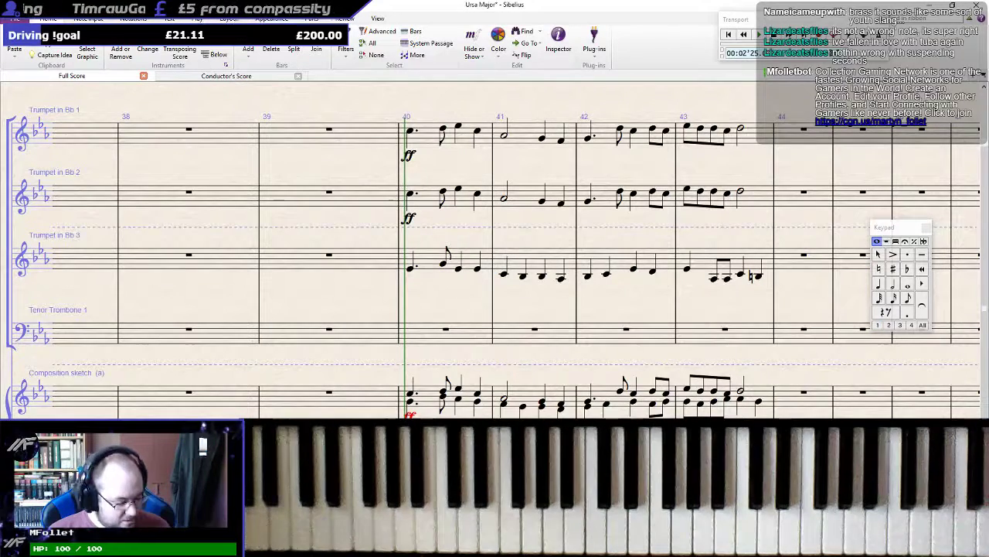
Copy voice 2 from bars 40–43 of Composition sketch (b) into Tenor Trombone 1 and convert the pasted notes to voice 1
key(alt+2)
click(417, 332)
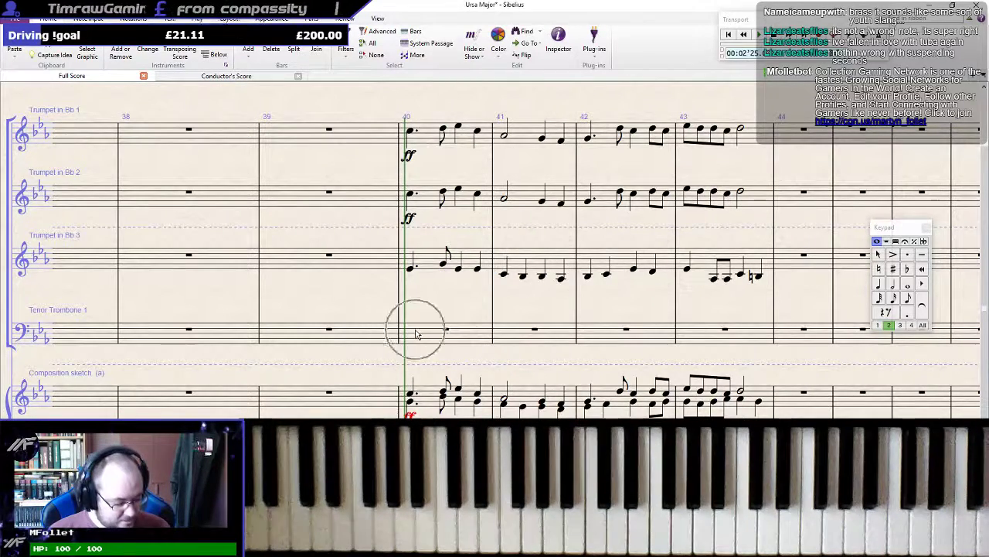
key(ctrl+v)
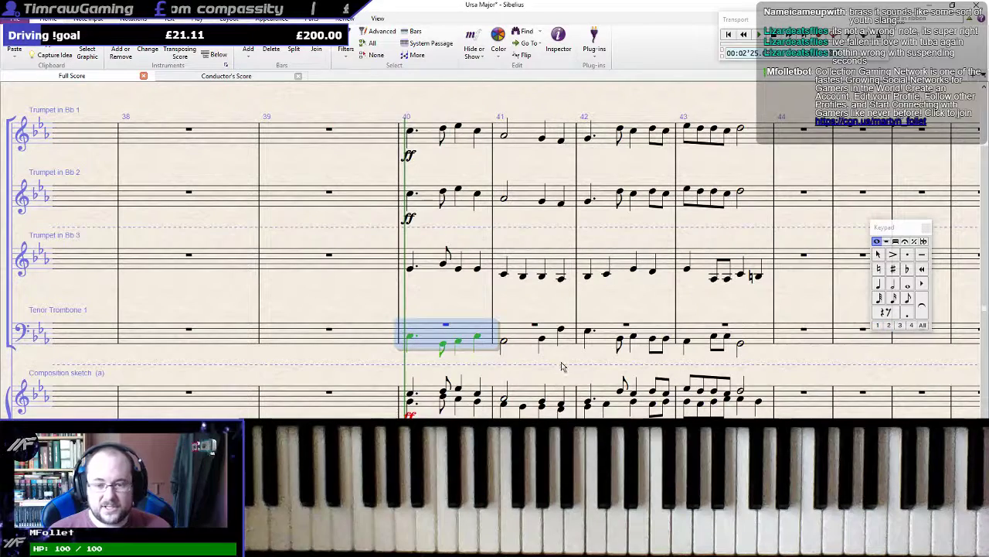
shift+click(750, 333)
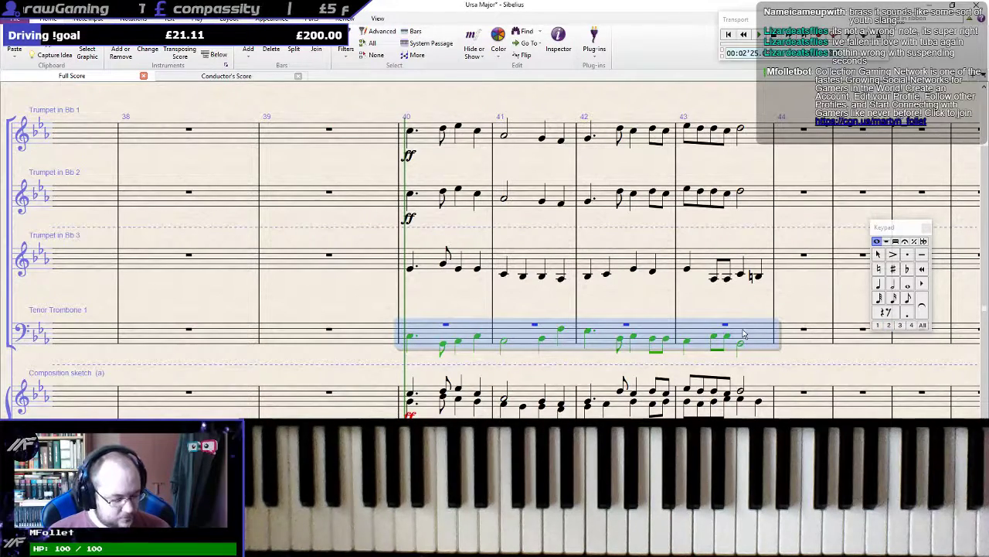
key(alt+1)
key(Escape)
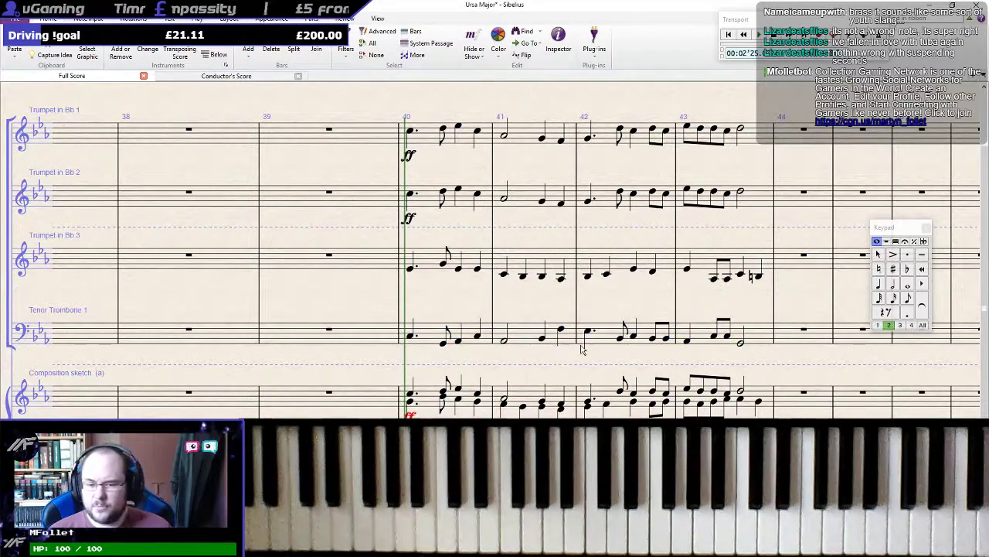
Select bar 40 across Trumpets 1–3 and Tenor Trombone 1 and play back the brass from there
click(410, 335)
click(417, 343)
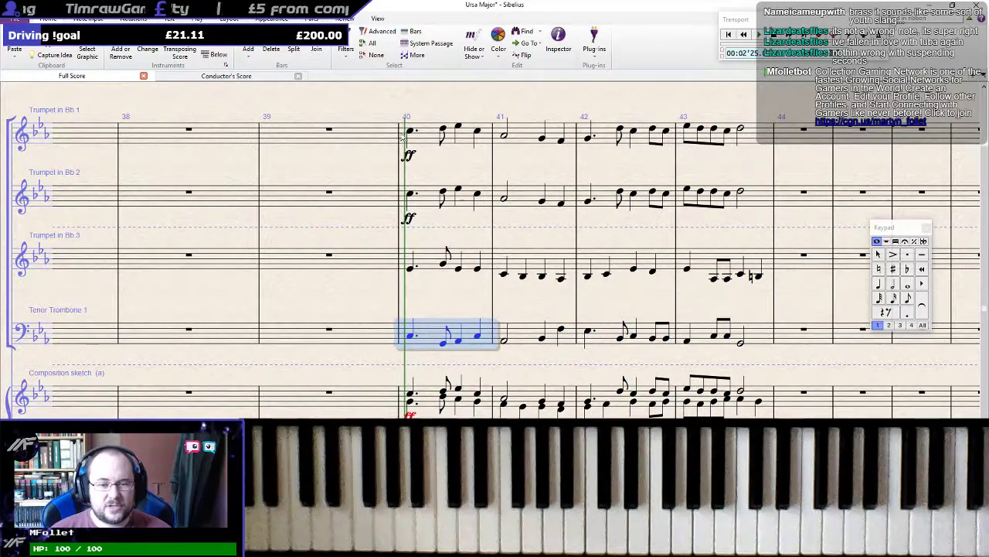
shift+click(432, 141)
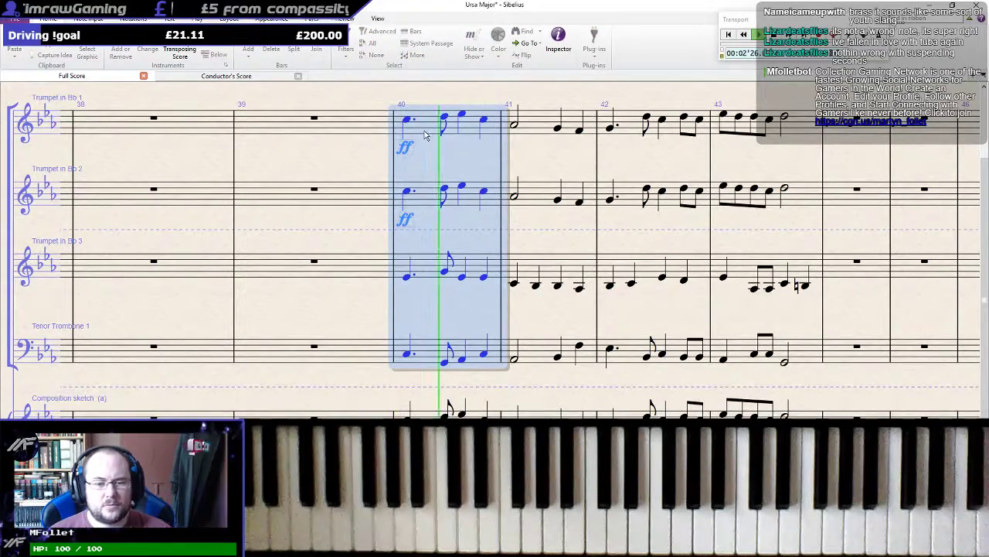
Stop playback and delete the ff markings from bar 40 of Trumpet in Bb 2 and Trumpet in Bb 1
key(space)
click(411, 224)
key(Delete)
click(413, 160)
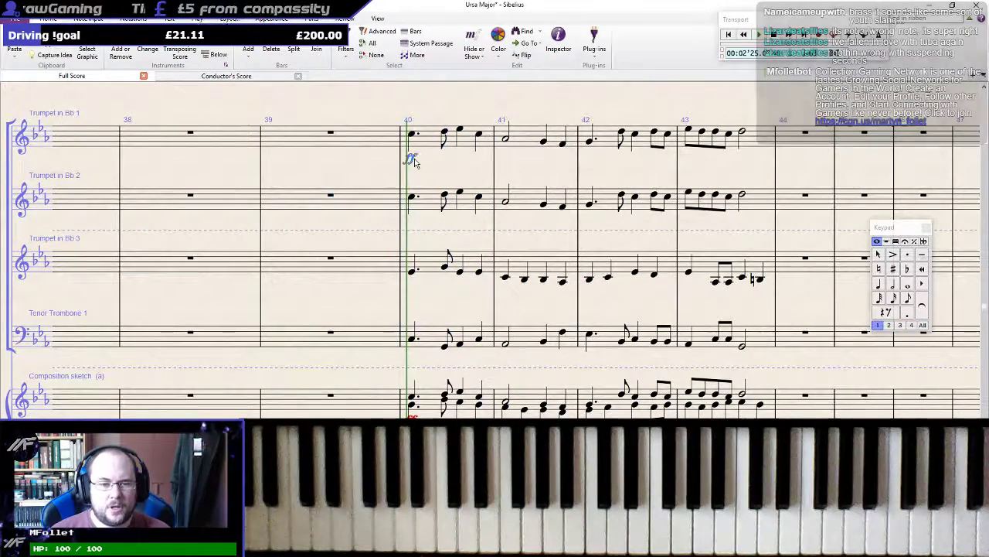
key(Delete)
Select bar 40 from Trumpet in Bb 1 down to Tenor Trombone 1 and play back the passage through bar 43
click(421, 145)
shift+click(425, 344)
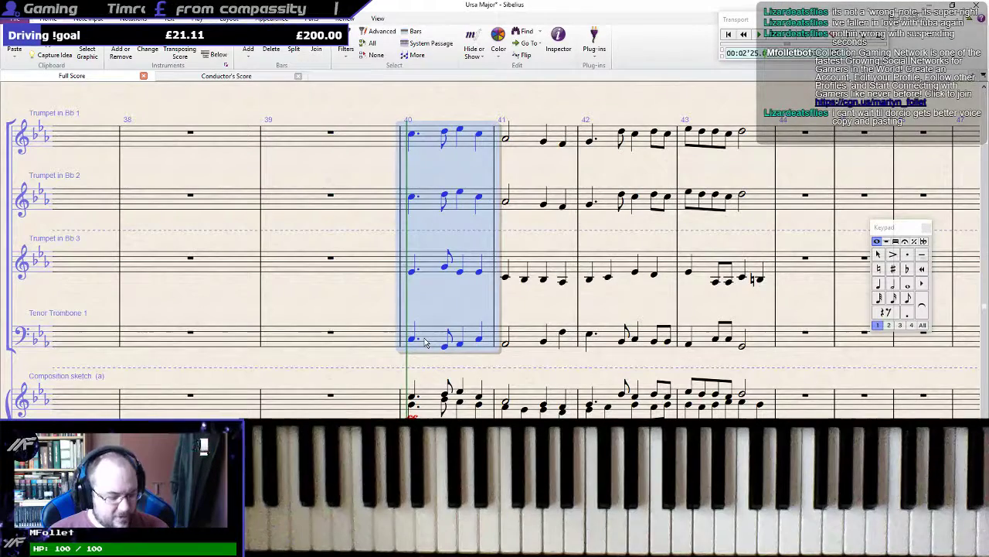
key(space)
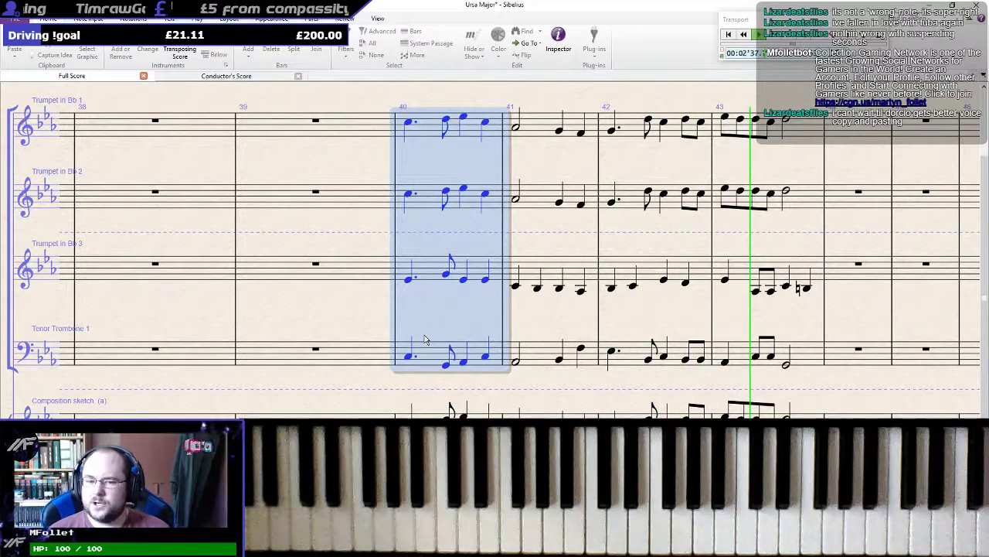
key(space)
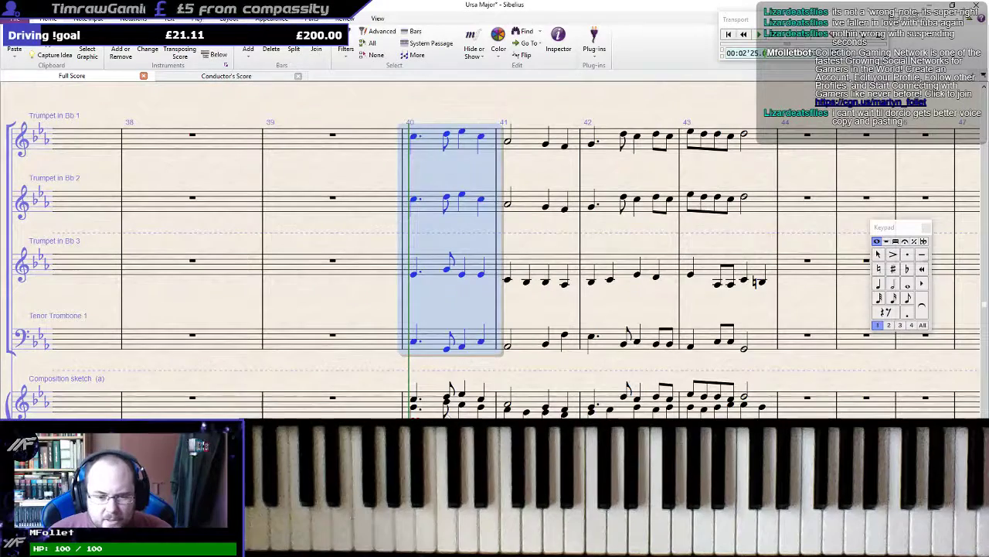
Replace bars 40–43 of Trumpet in Bb 2 with voice 2 of Composition sketch (a), converted to voice 1 and without the pasted ff
click(495, 402)
shift+click(767, 404)
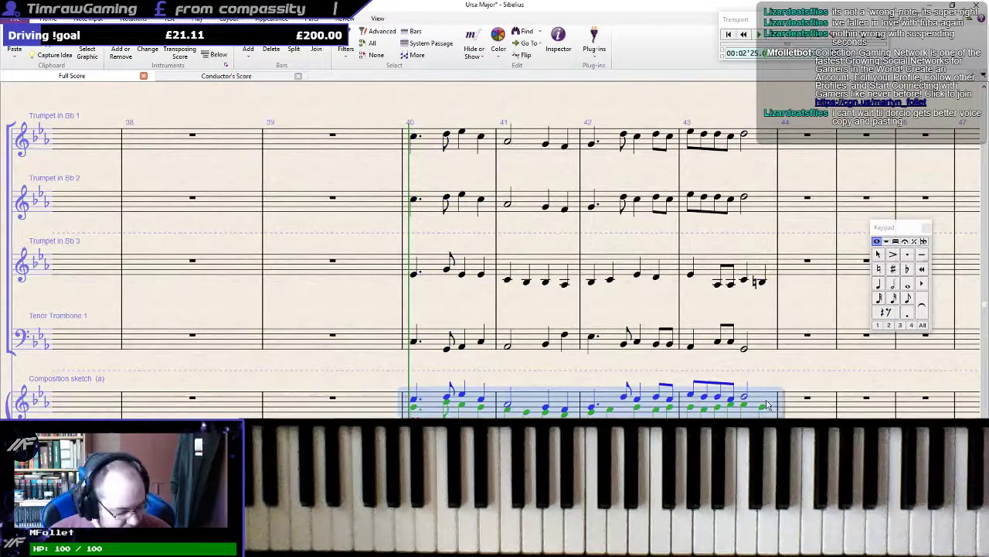
key(Escape)
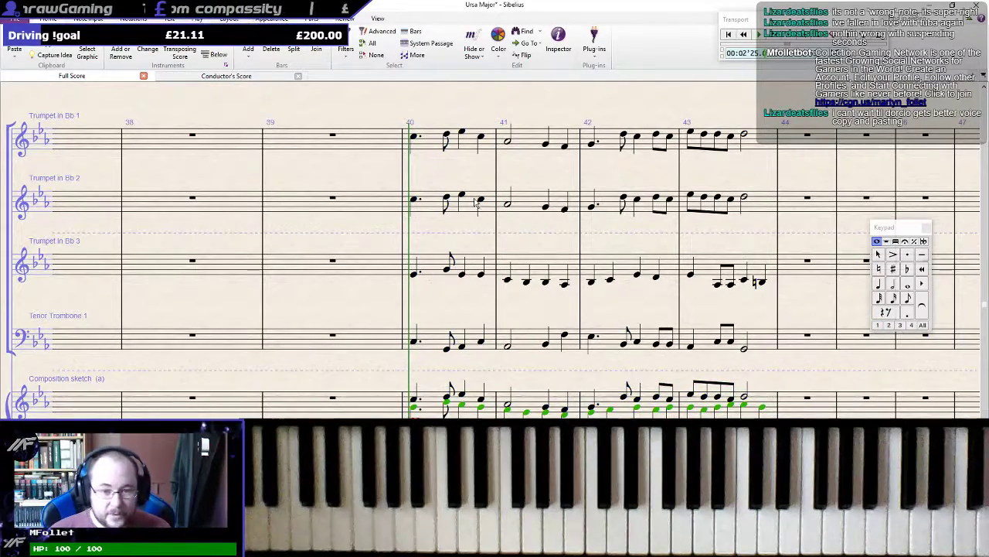
click(437, 204)
key(ctrl+v)
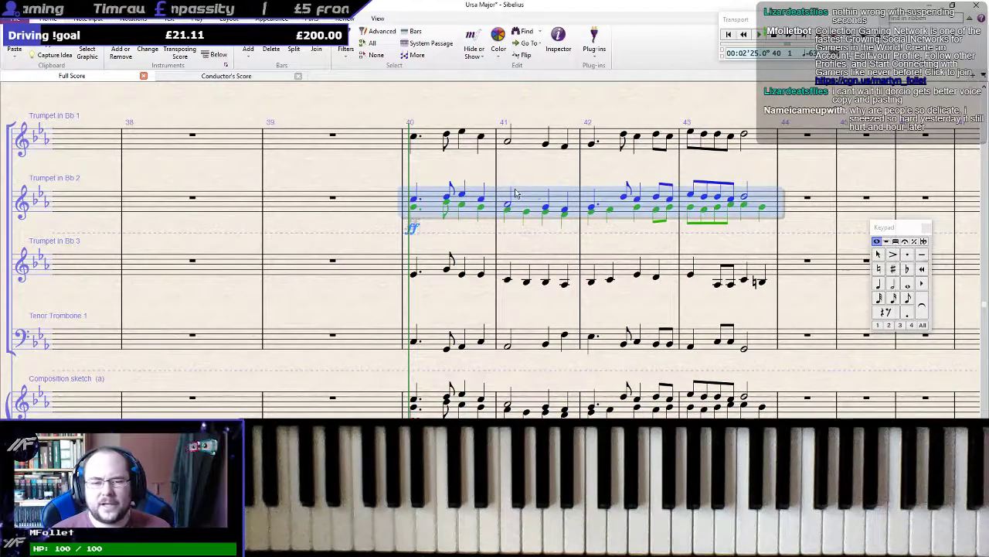
key(Delete)
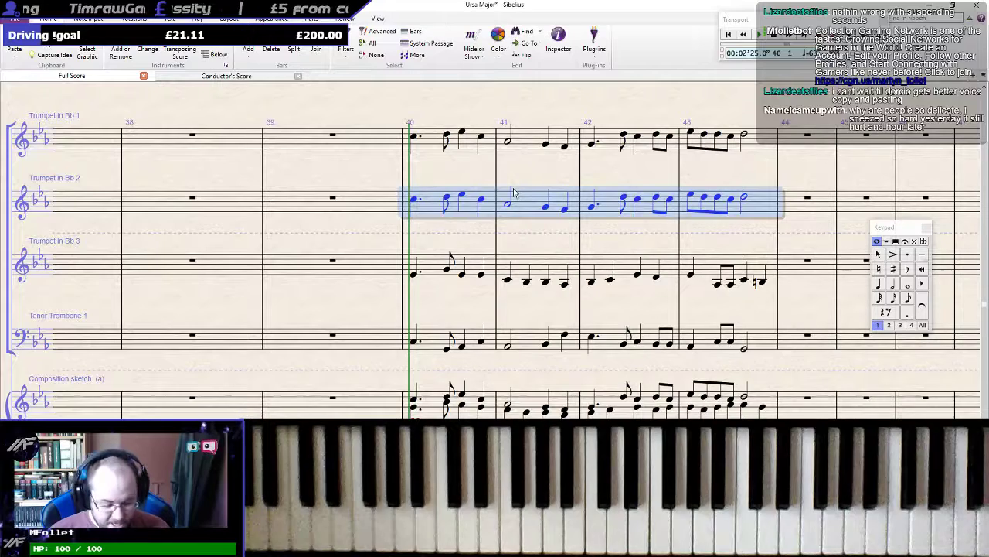
key(Delete)
key(ctrl+z)
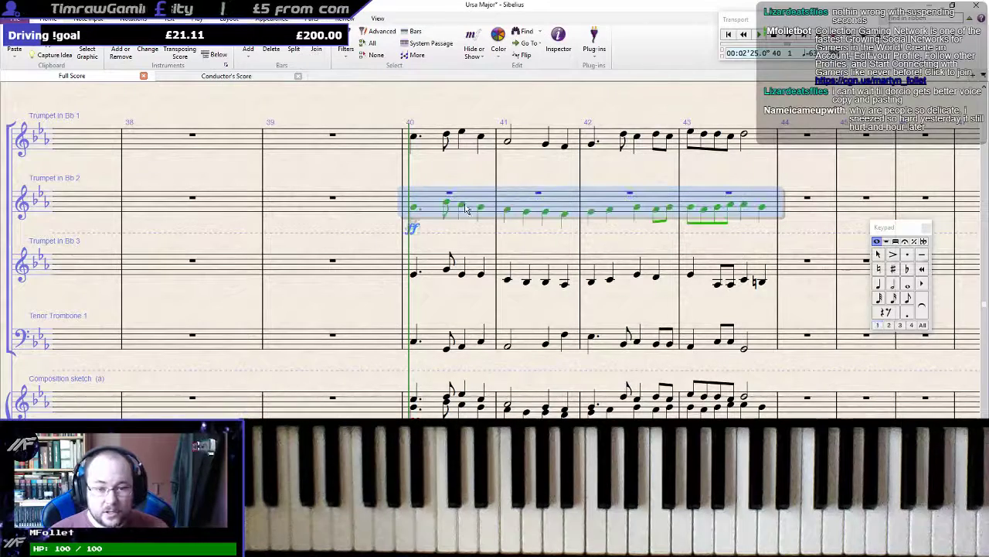
key(alt+1)
click(412, 229)
key(Delete)
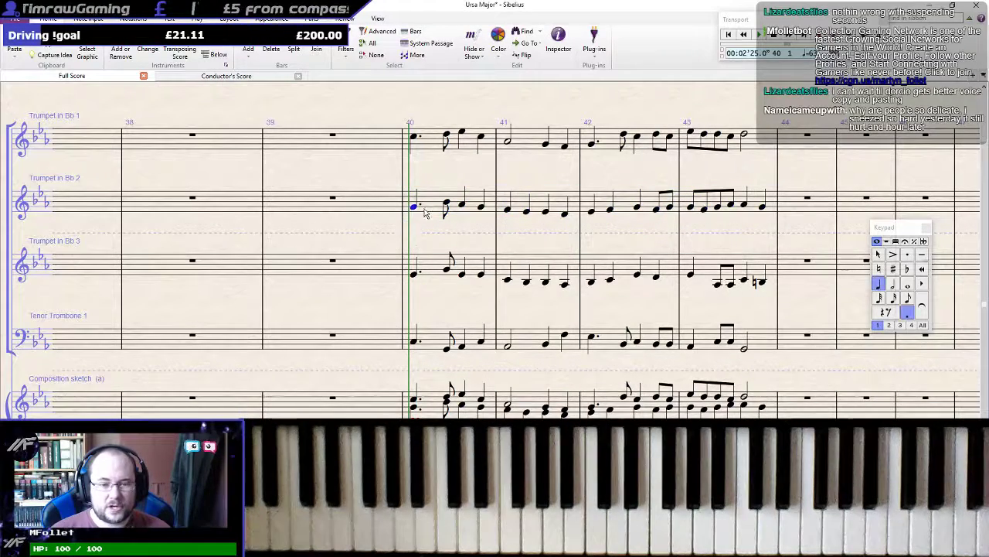
Play back the four brass staves from bar 40 to check the corrected Trumpet in Bb 2 part
click(428, 209)
shift+click(433, 336)
shift+click(434, 140)
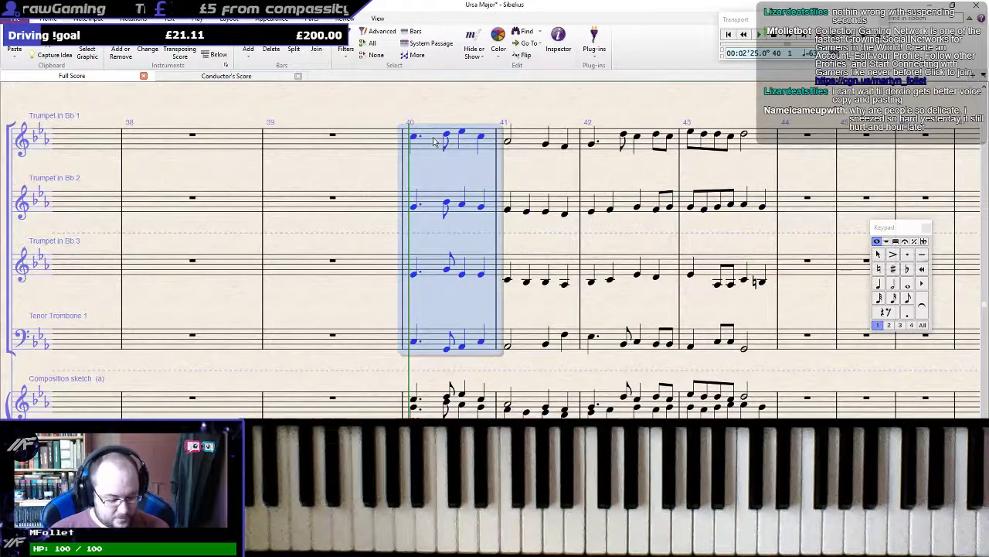
key(p)
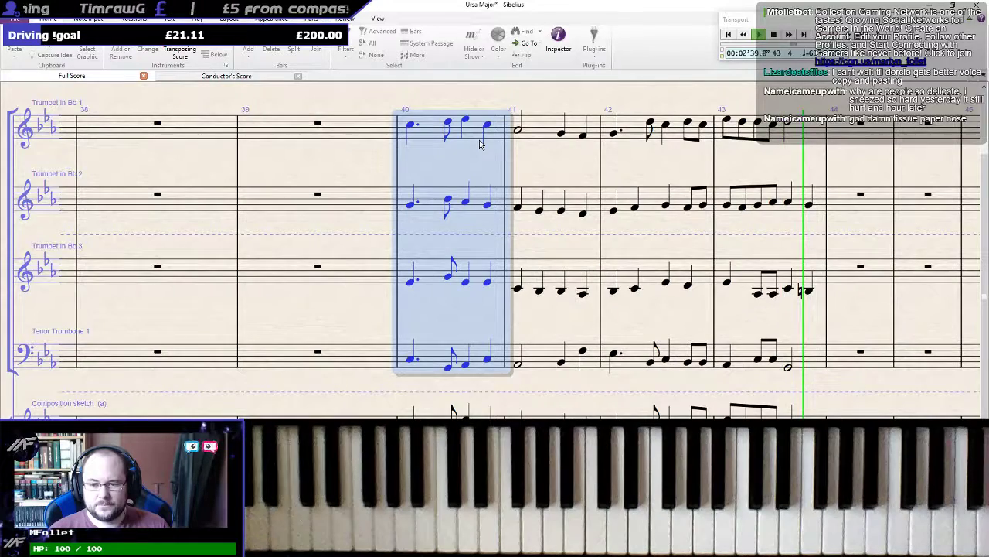
key(space)
Select bars 40–43 of only the three trumpet staves and play them back
click(768, 266)
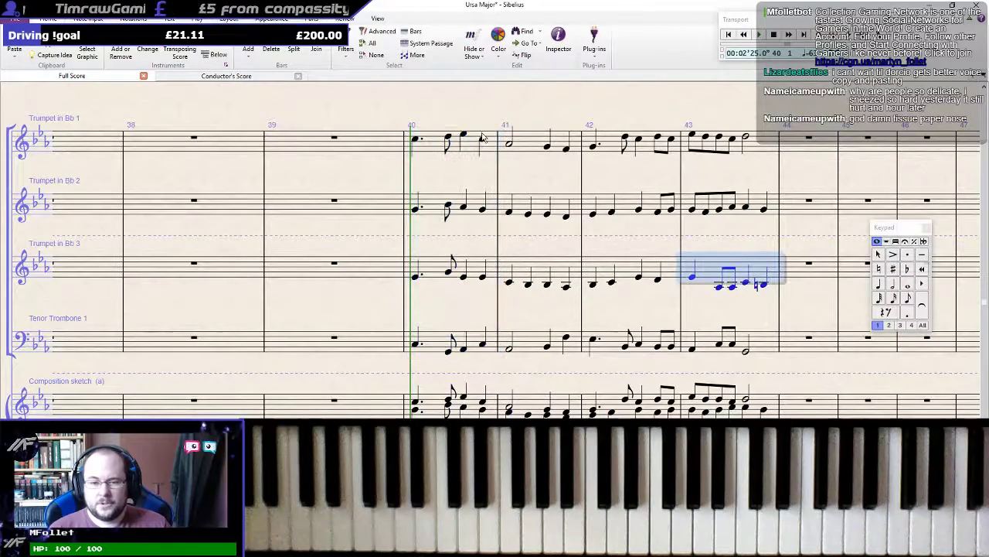
shift+click(424, 151)
key(space)
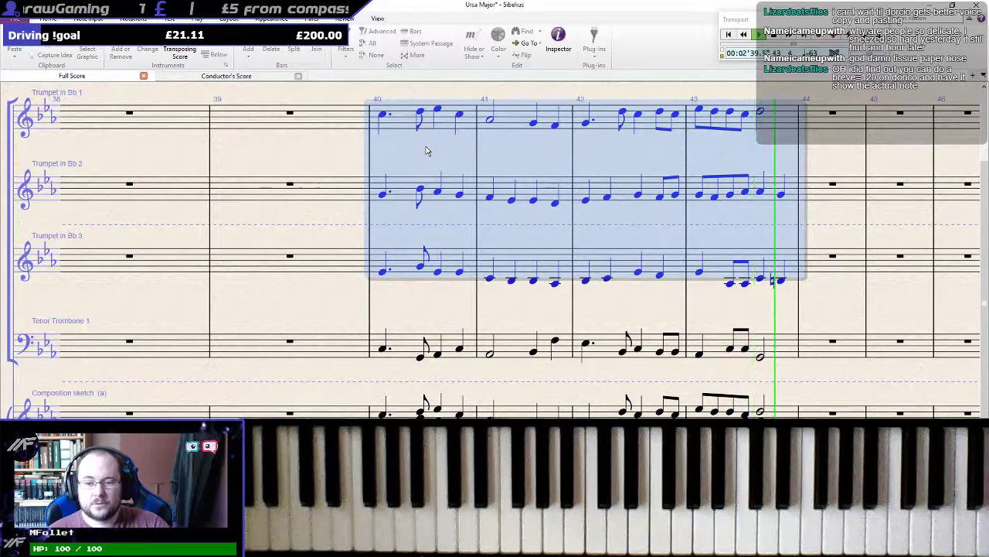
key(space)
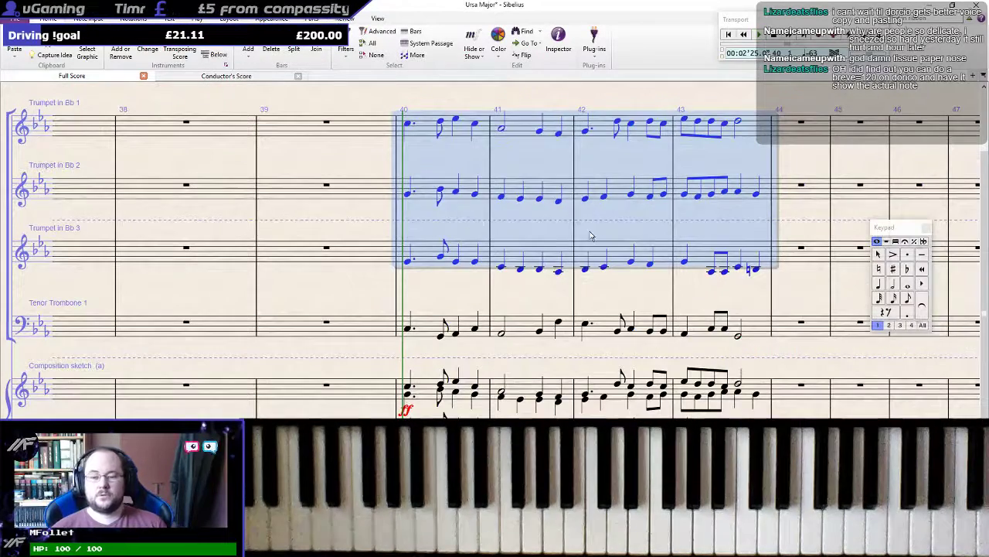
Cut the bass line in bars 40–43 from Tenor Trombone 1
key(Escape)
click(447, 324)
shift+click(739, 331)
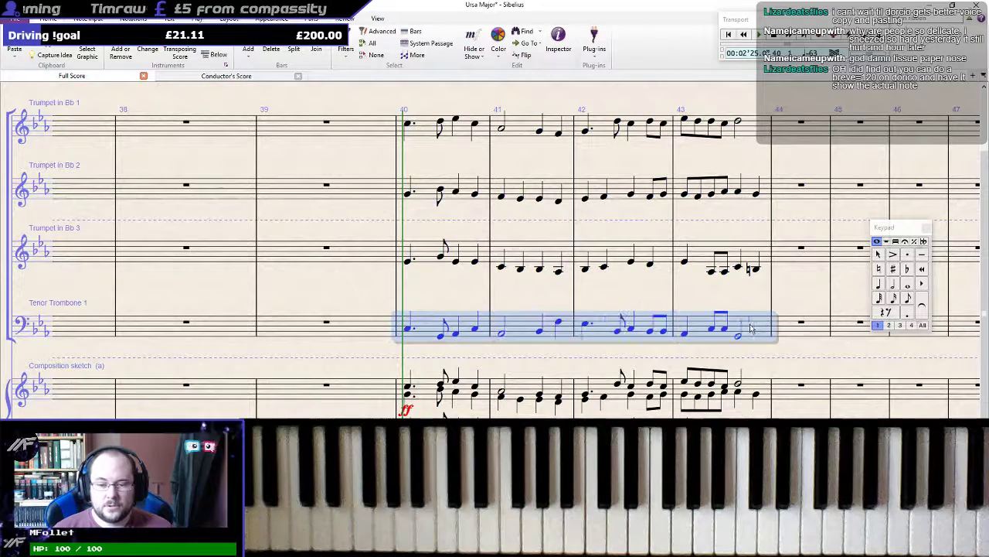
click(711, 272)
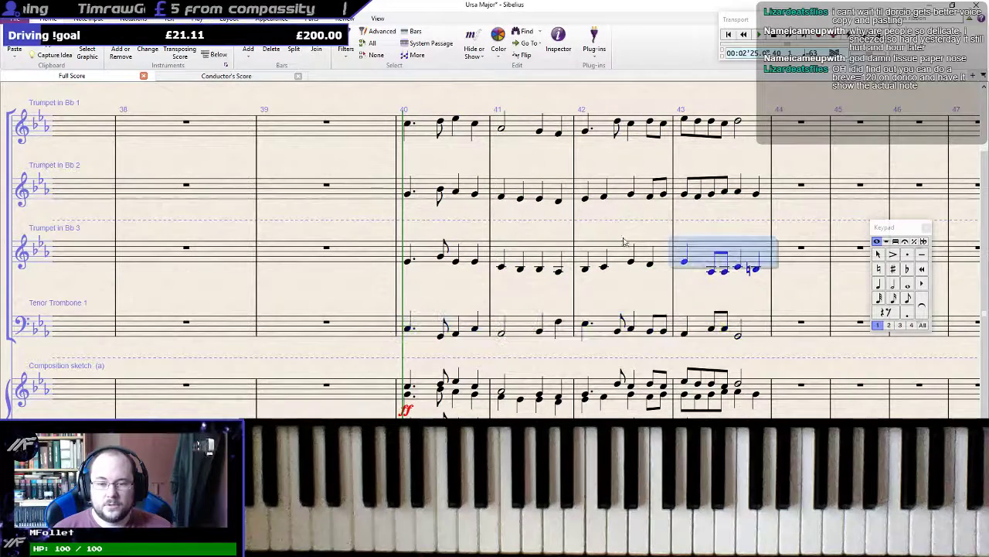
click(428, 334)
shift+click(723, 329)
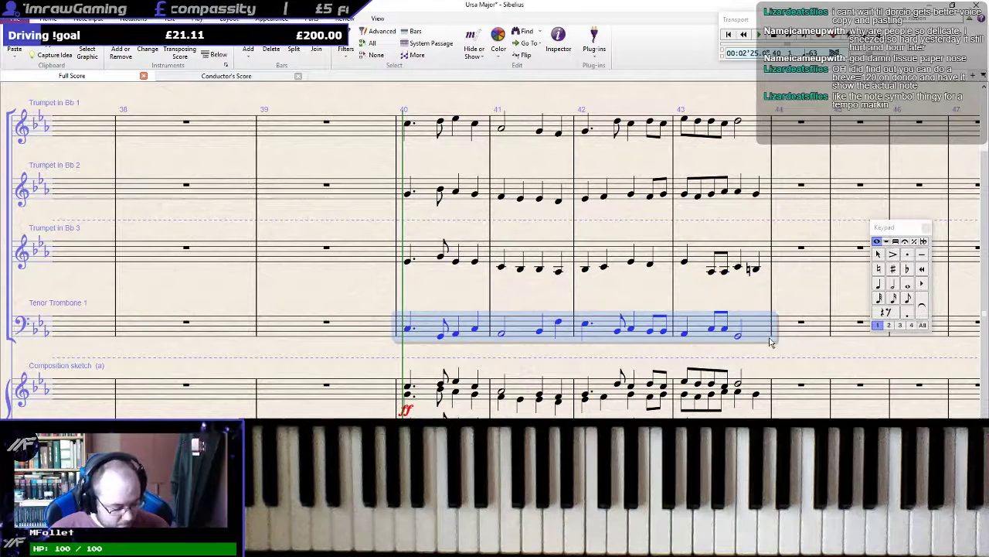
key(Delete)
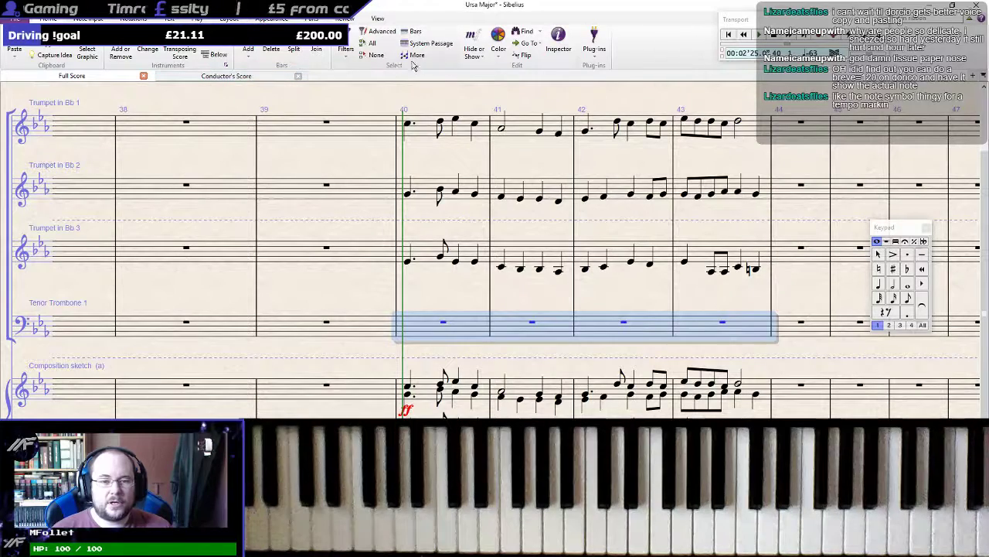
Turn off Focus on Staves and paste the cut bass line into the Tuba staff at bar 40
click(228, 19)
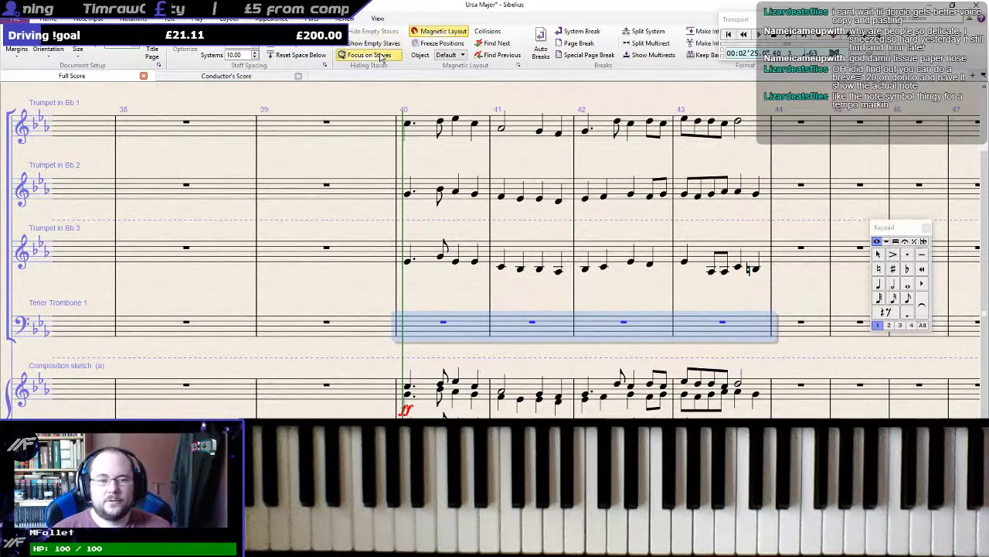
scroll(473, 240, down, 3)
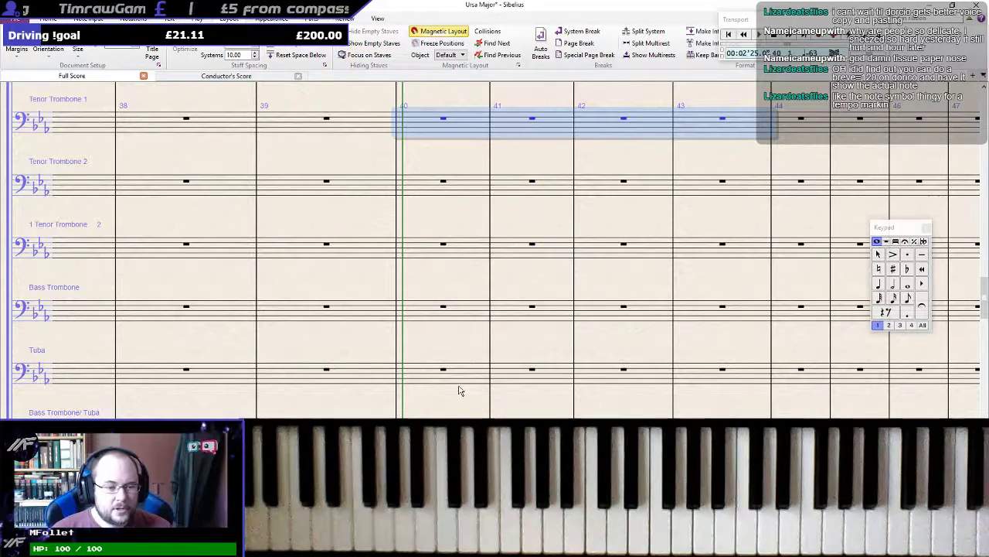
click(430, 378)
key(ctrl+v)
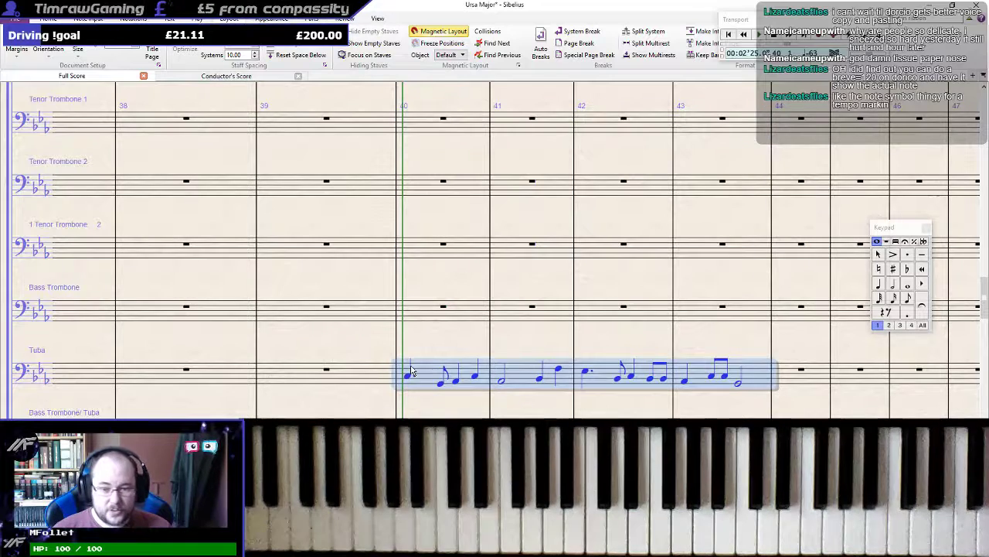
Add an f dynamic at the first note of bar 40 in the Tuba and Trumpets in Bb 1, 2 and 3
click(409, 377)
key(Escape)
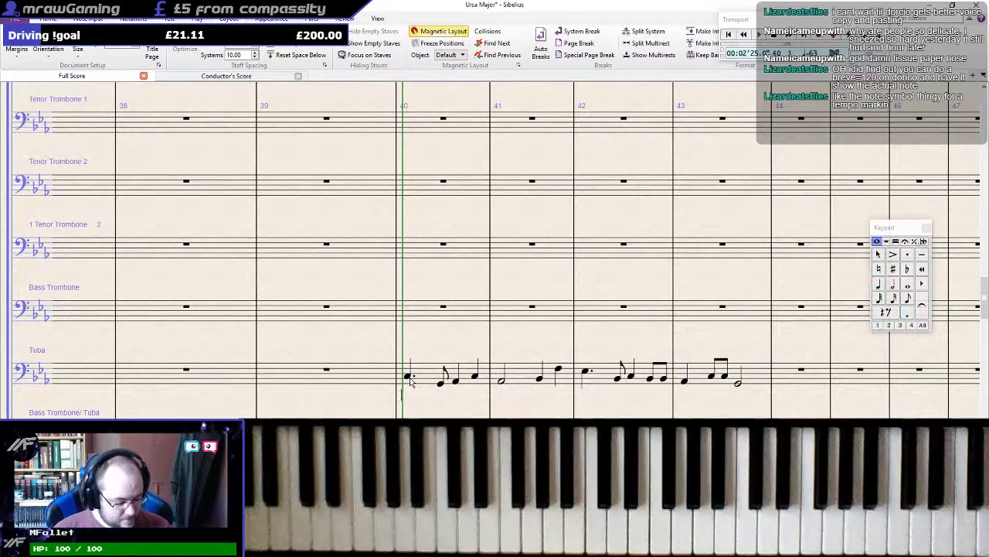
scroll(425, 359, up, 10)
click(409, 408)
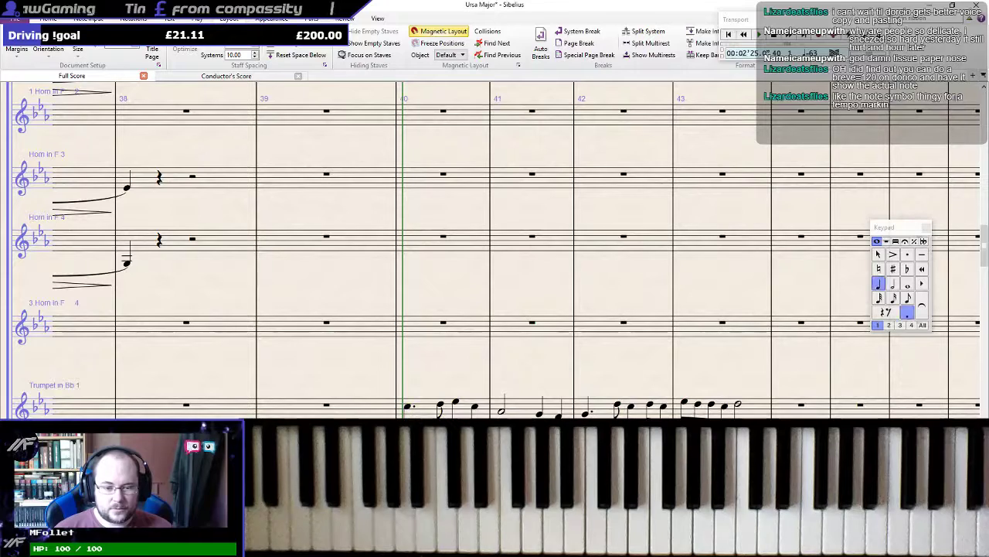
key(Escape)
click(409, 408)
key(Escape)
scroll(413, 184, down, 5)
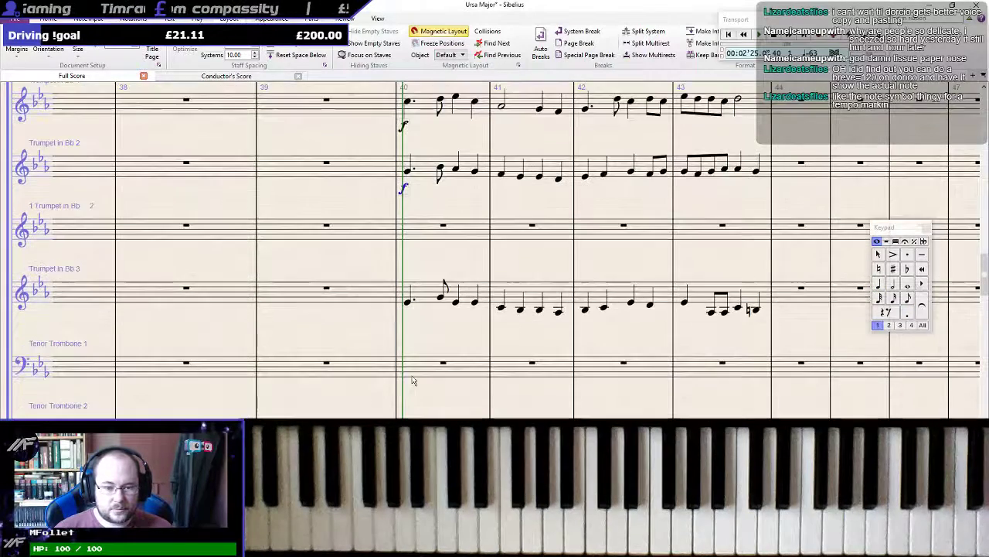
click(408, 303)
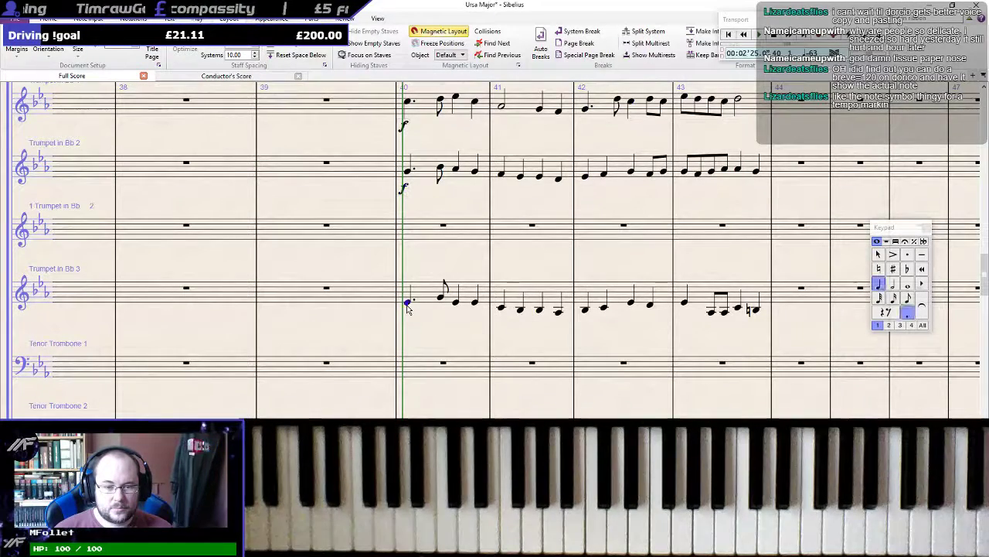
text(f)
click(423, 299)
click(411, 303)
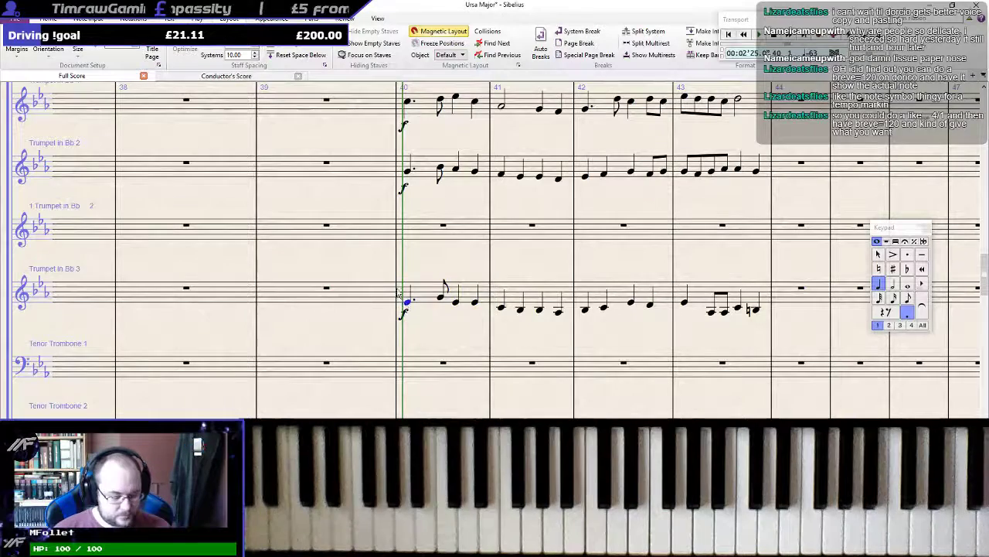
Select bars 40–43 across both Composition sketch staves
scroll(420, 311, down, 10)
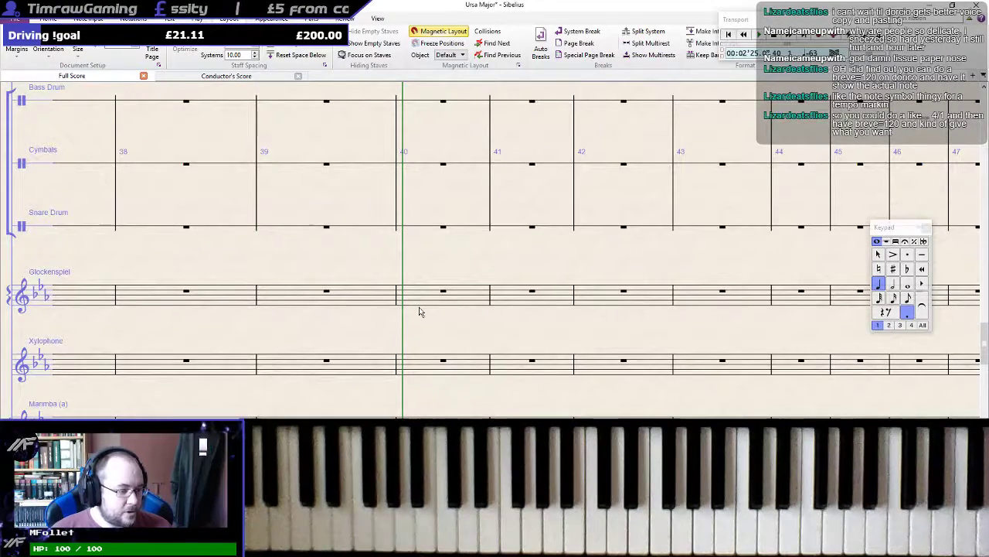
scroll(419, 312, down, 1)
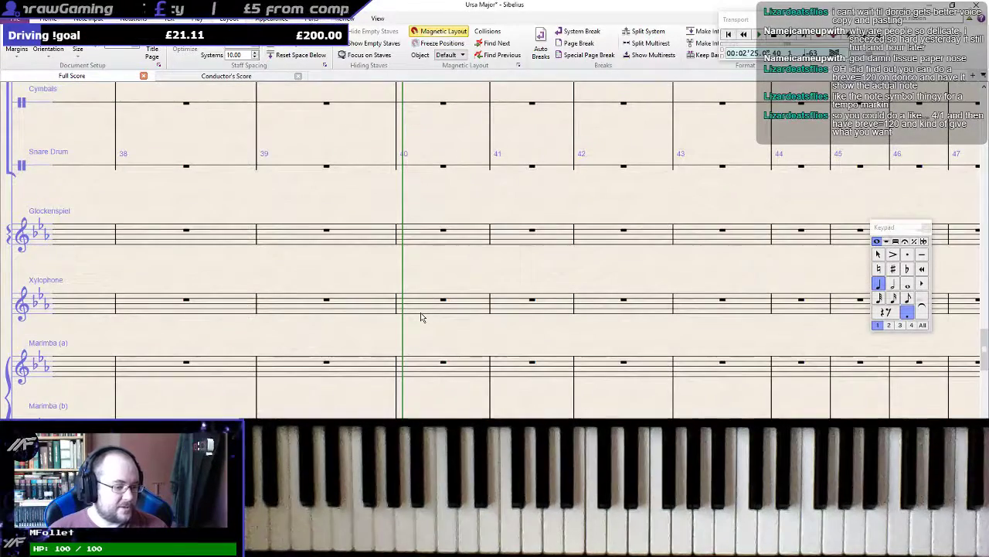
scroll(421, 317, down, 15)
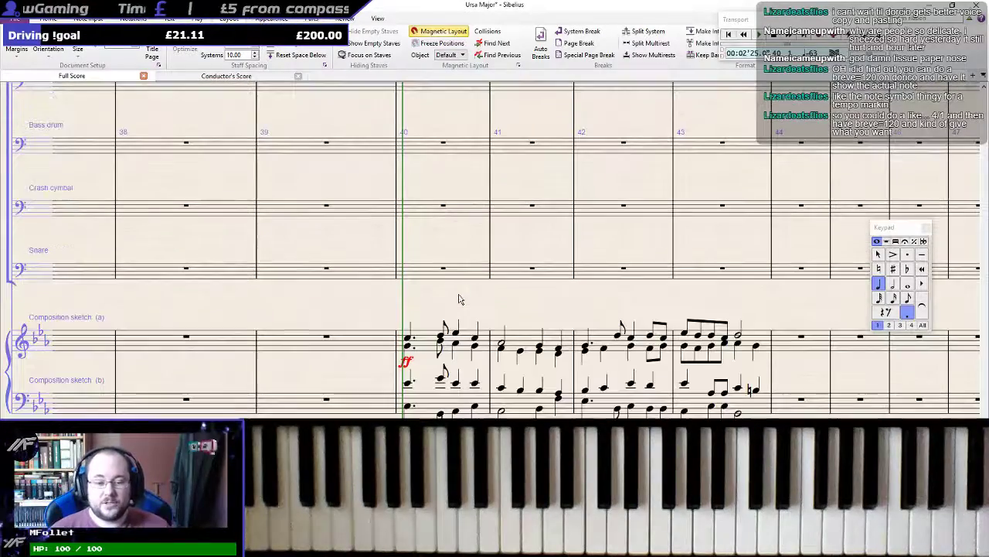
click(427, 343)
shift+click(746, 406)
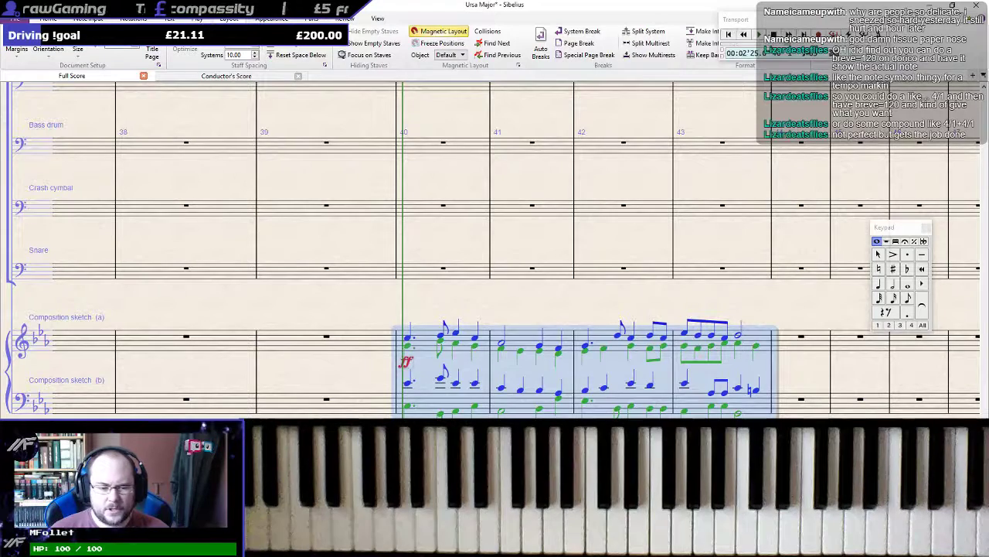
Show the mixer, mute the two Composition sketch channels and unmute them again
key(m)
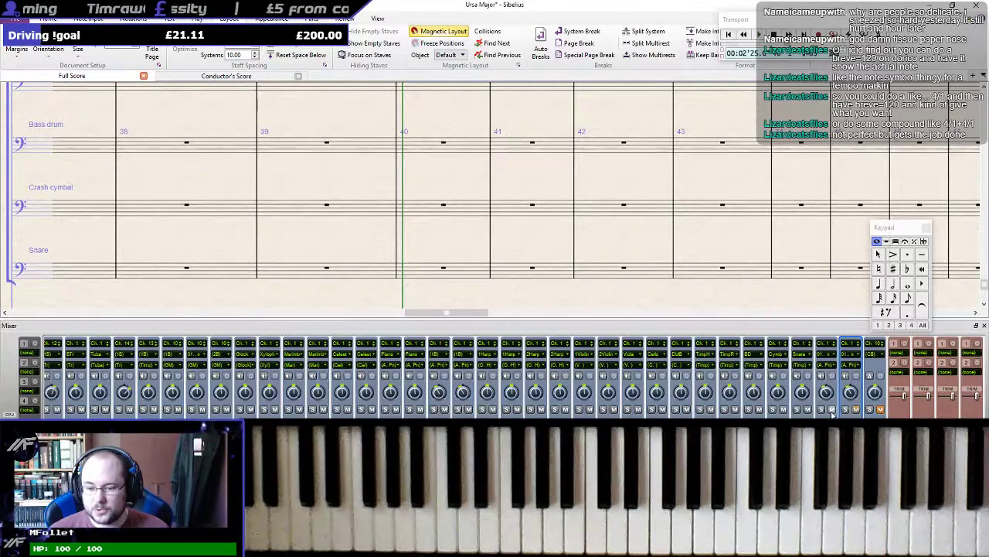
click(855, 408)
click(831, 408)
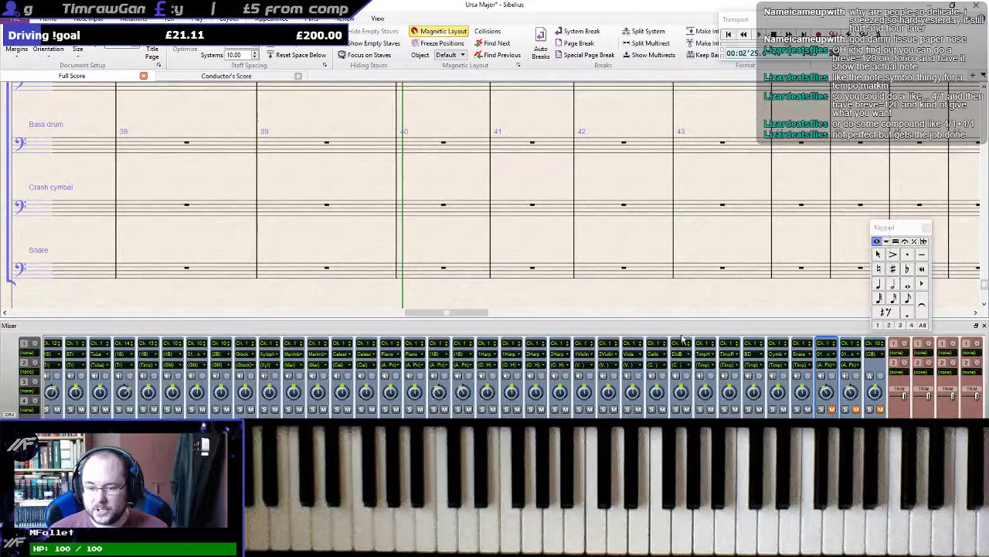
click(840, 413)
click(832, 410)
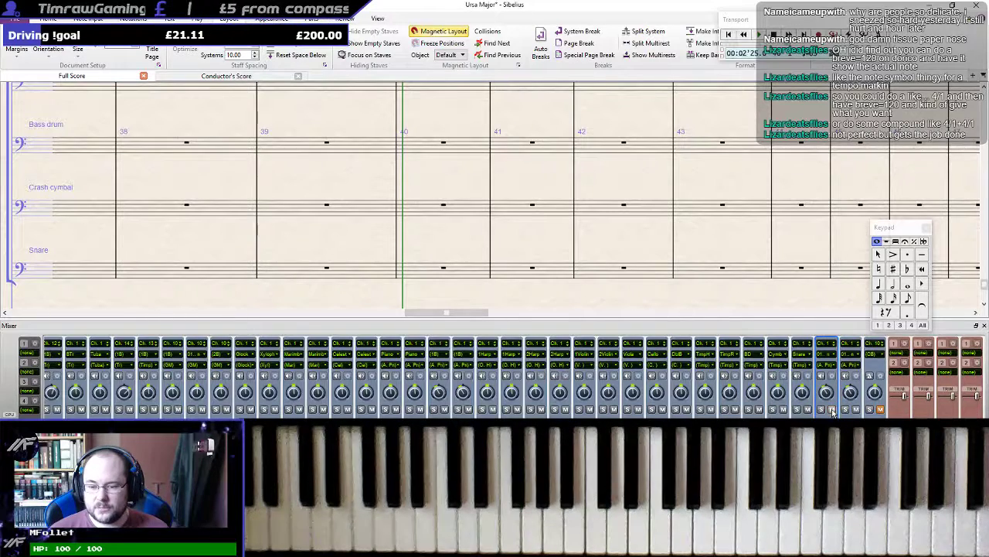
Switch to the DAW, mute the Piano Original track, then return to Sibelius and hide the mixer
key(alt+Tab)
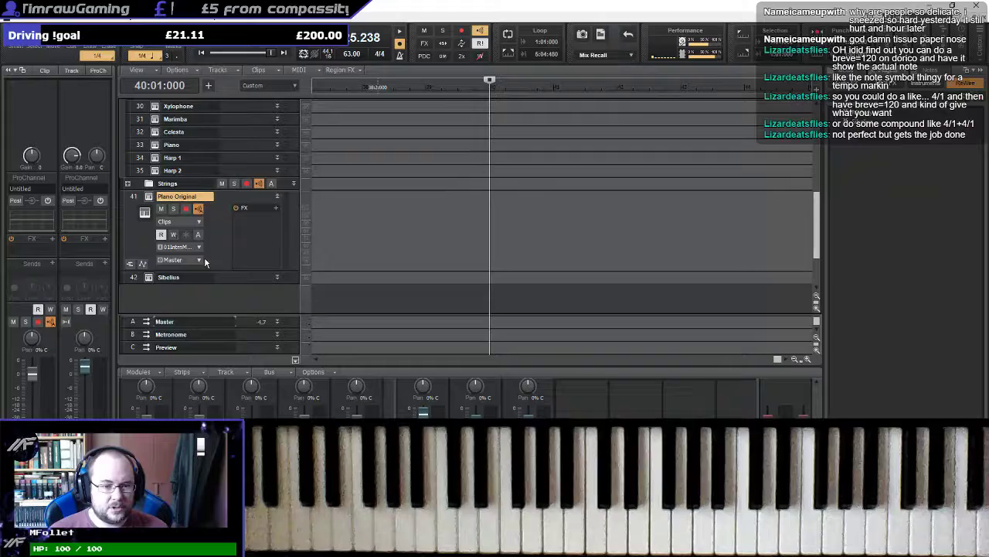
click(161, 210)
key(alt+Tab)
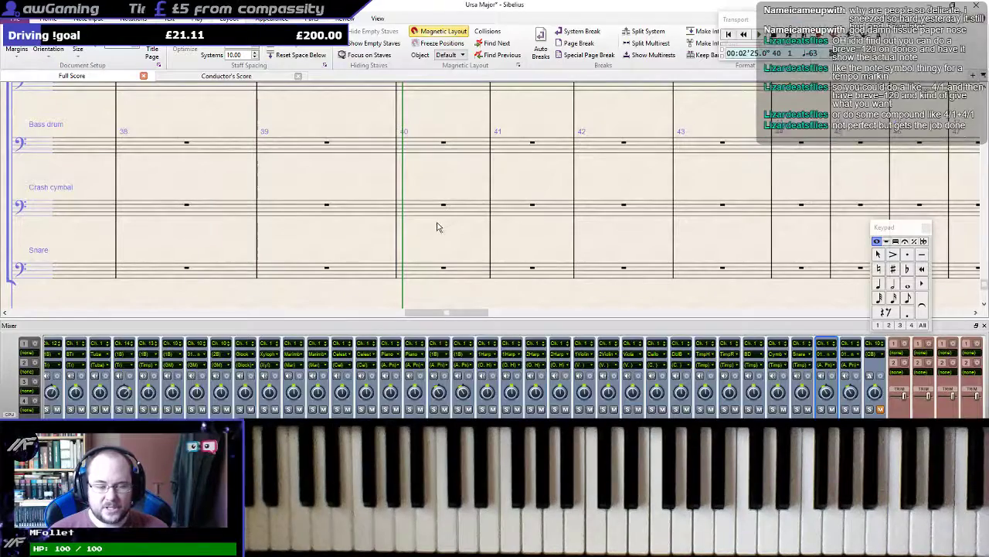
click(984, 326)
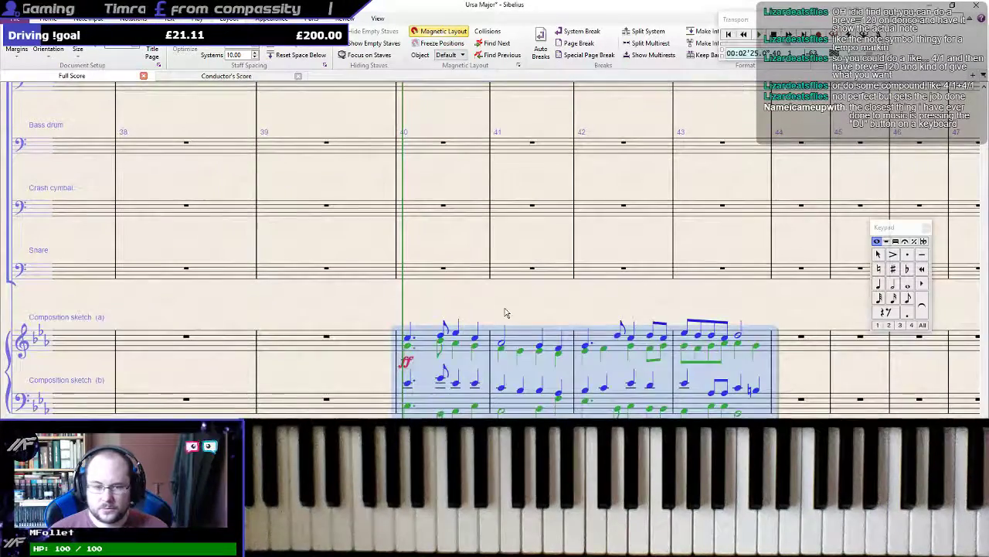
Play the score briefly from bar 40 twice, stopping after each short playback
scroll(464, 309, up, 10)
key(space)
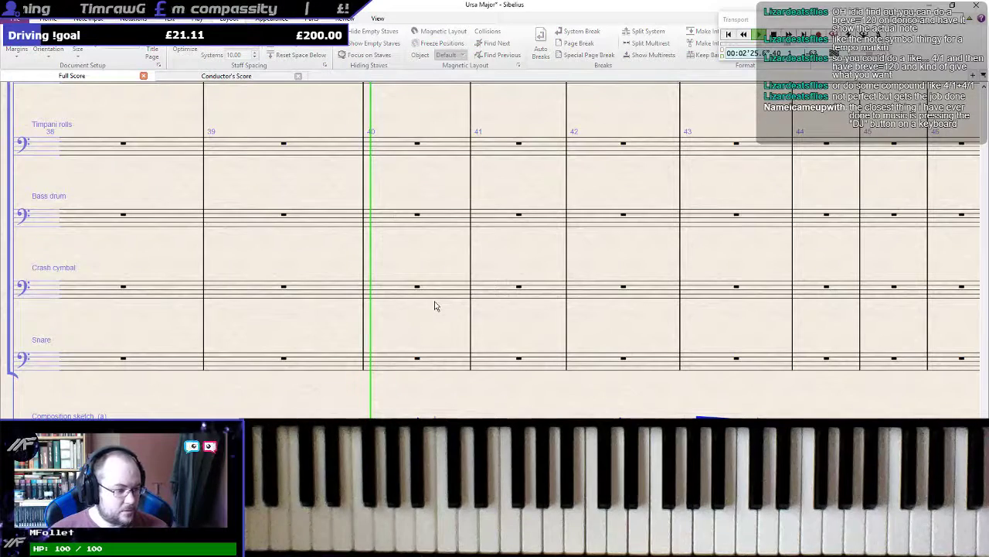
key(space)
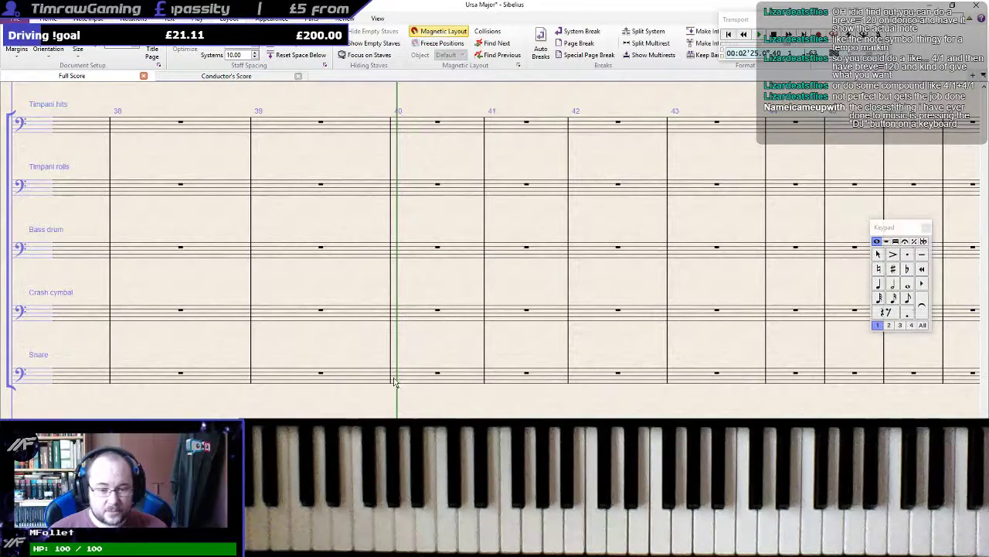
click(438, 375)
key(space)
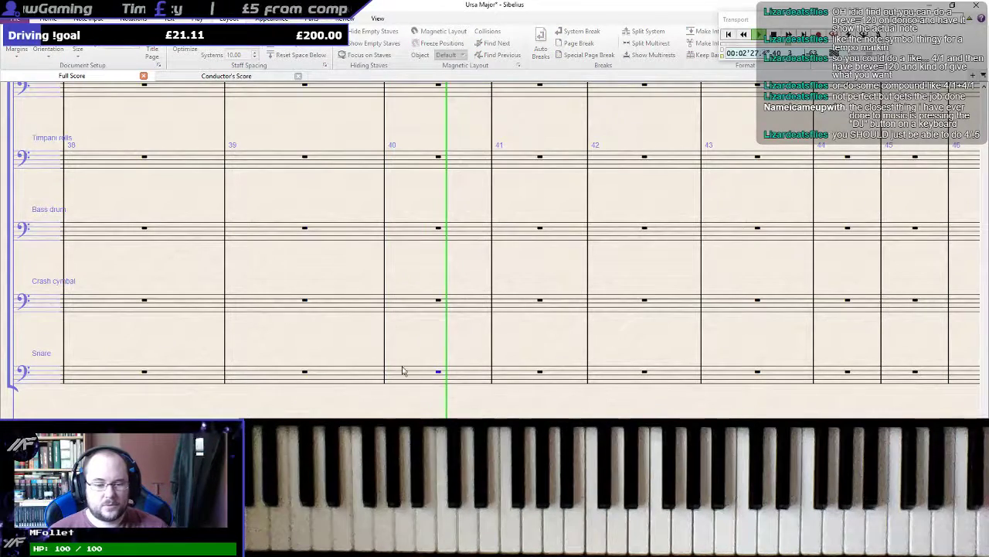
key(space)
Play the score from bar 38, starting at the Crash cymbal staff, and stop after the bar 40–43 passage
click(182, 311)
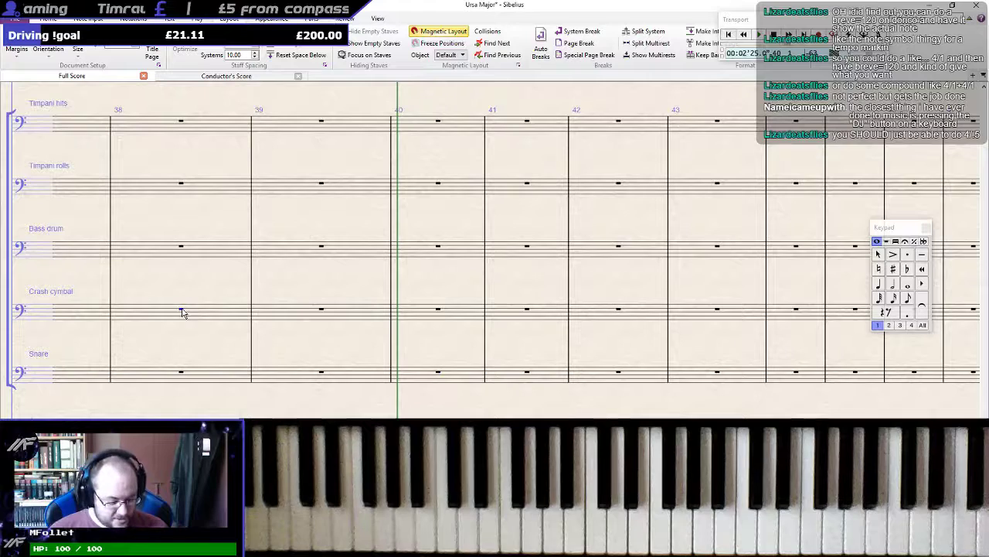
key(space)
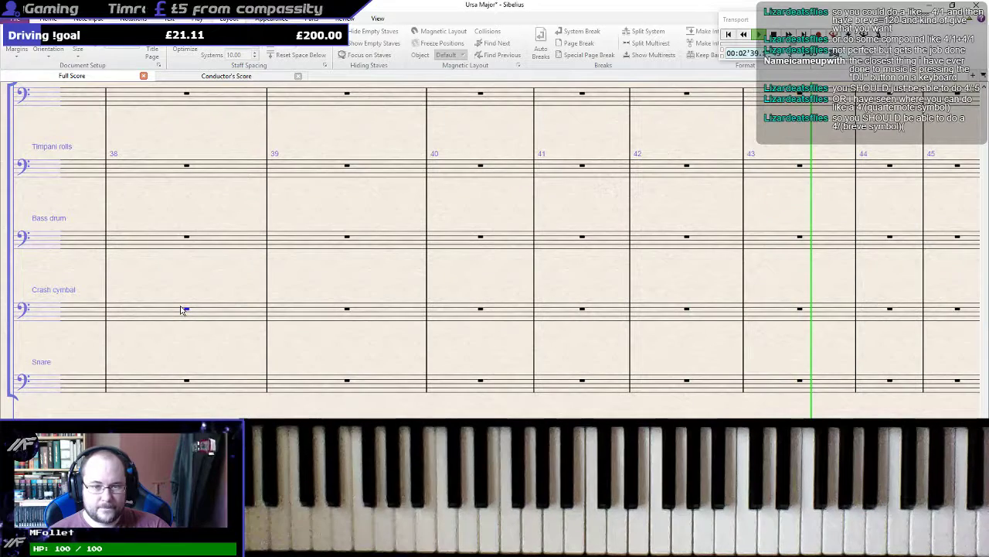
key(space)
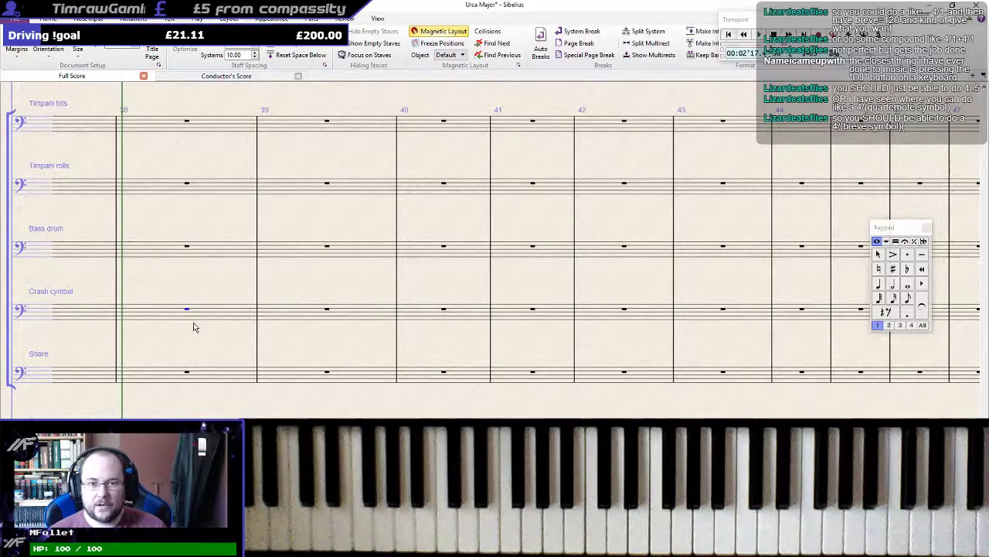
Play the score from the first Piano (b) note of bar 38 through the bar 40–43 passage and stop
drag(309, 284, 792, 199)
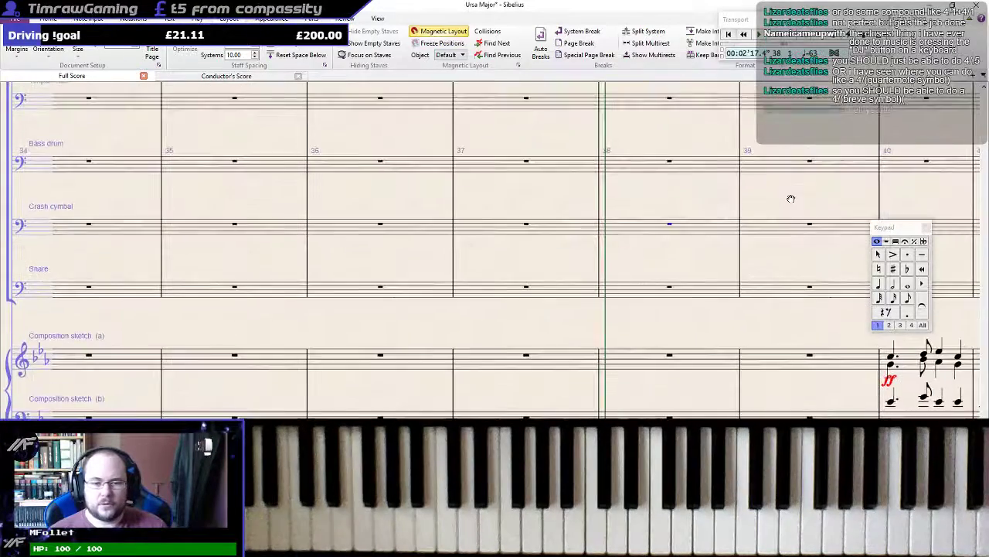
drag(511, 260, 506, 289)
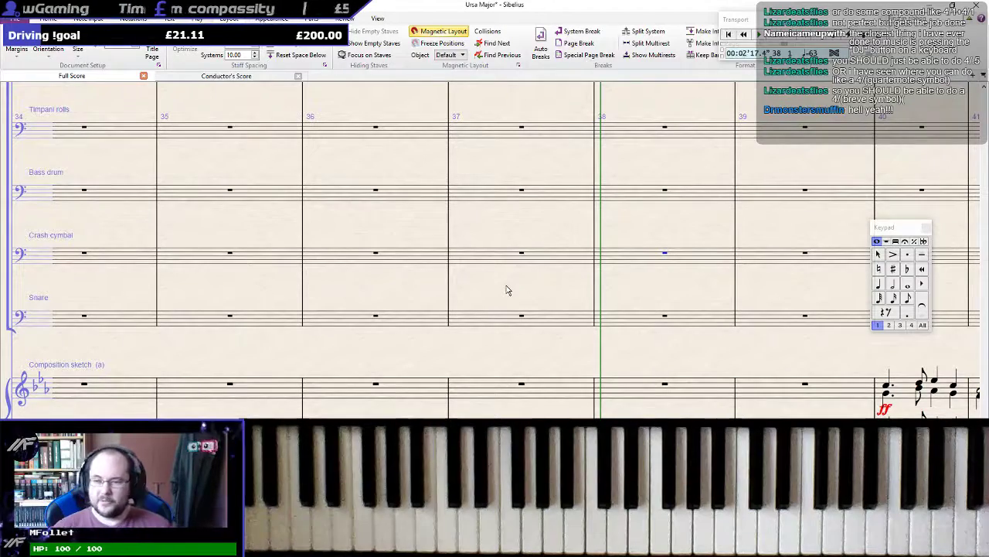
scroll(541, 276, down, 2)
drag(702, 312, 483, 301)
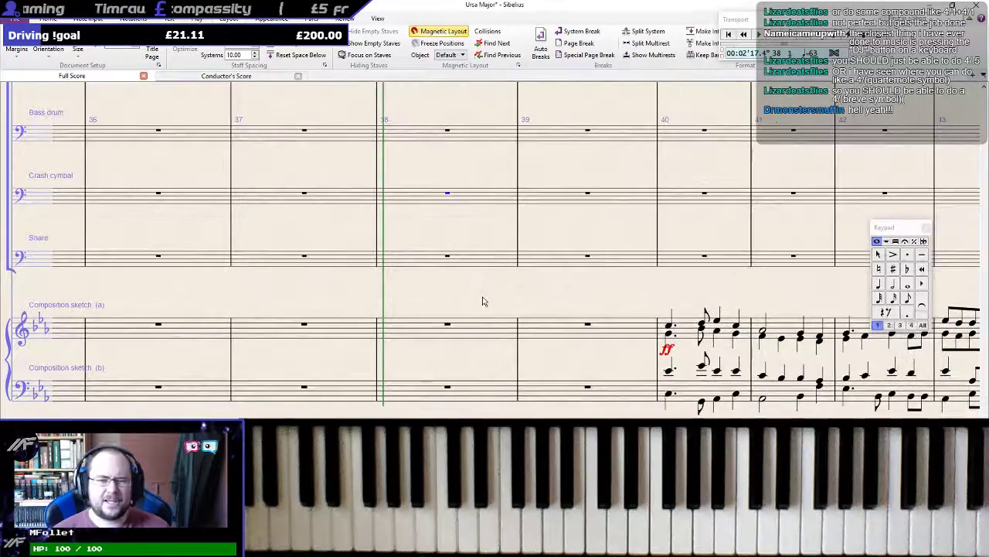
drag(610, 315, 530, 406)
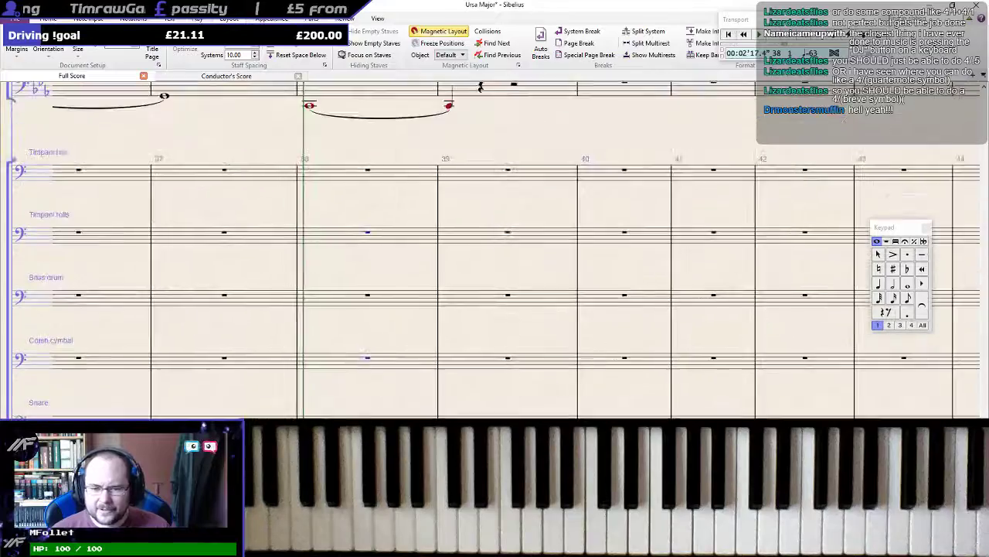
scroll(529, 402, up, 10)
scroll(533, 394, down, 6)
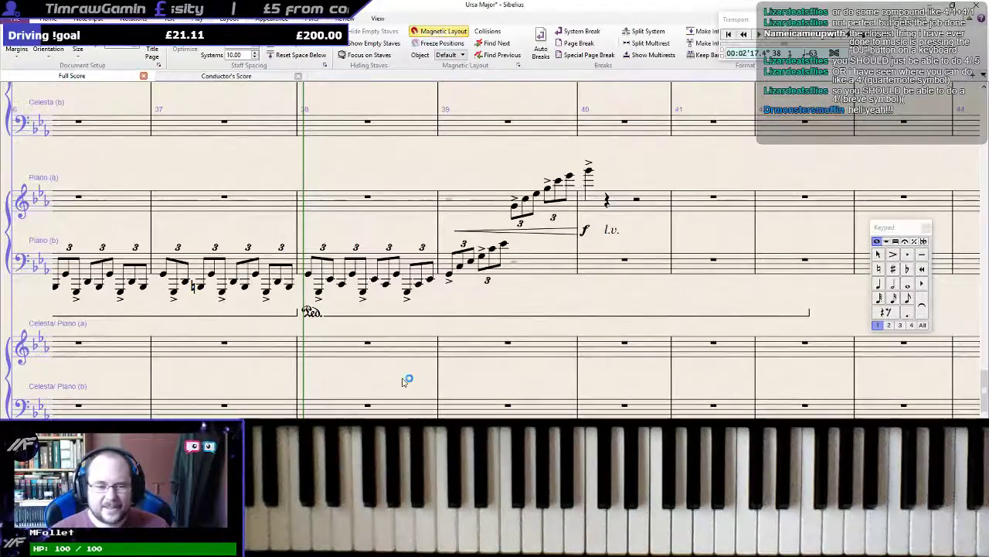
click(313, 277)
key(space)
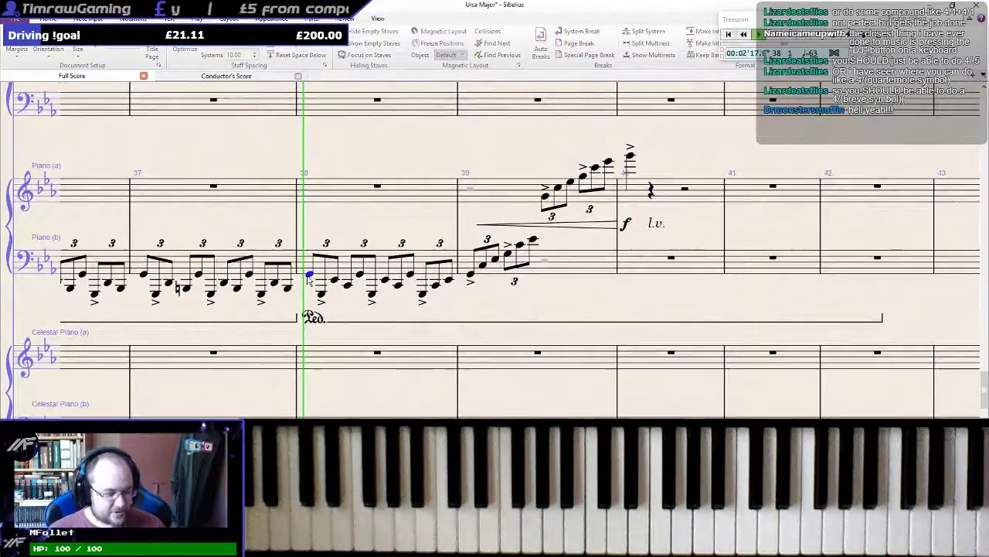
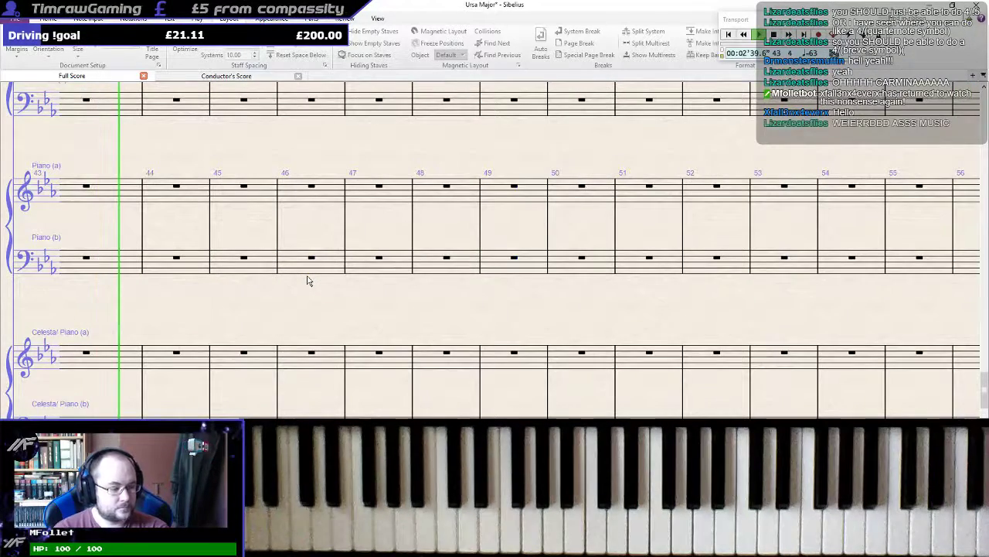
key(space)
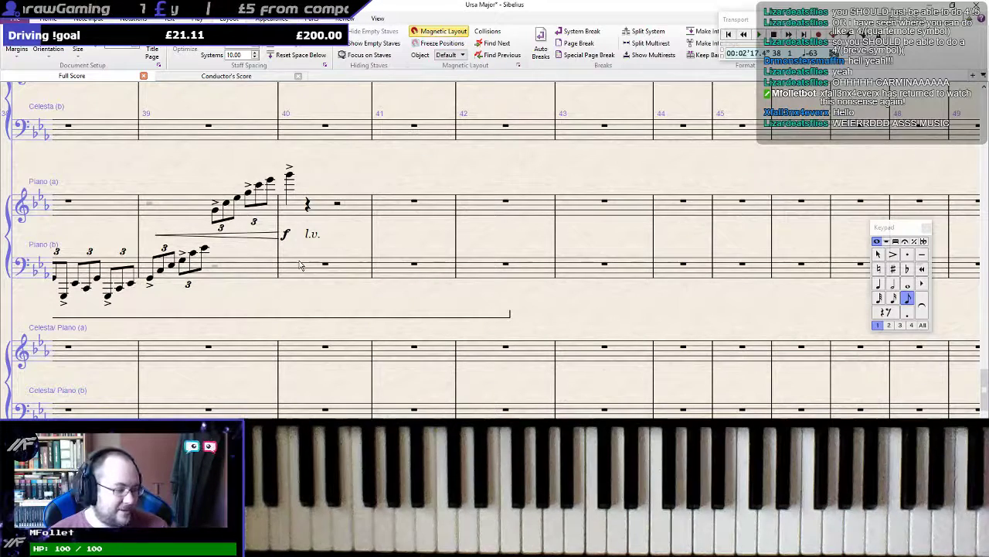
Examine the brass and percussion staves around bars 38–43, and highlight bars 40–43 from Trumpet in Bb 1 down through the trombone staves
drag(340, 193, 482, 406)
scroll(330, 335, up, 12)
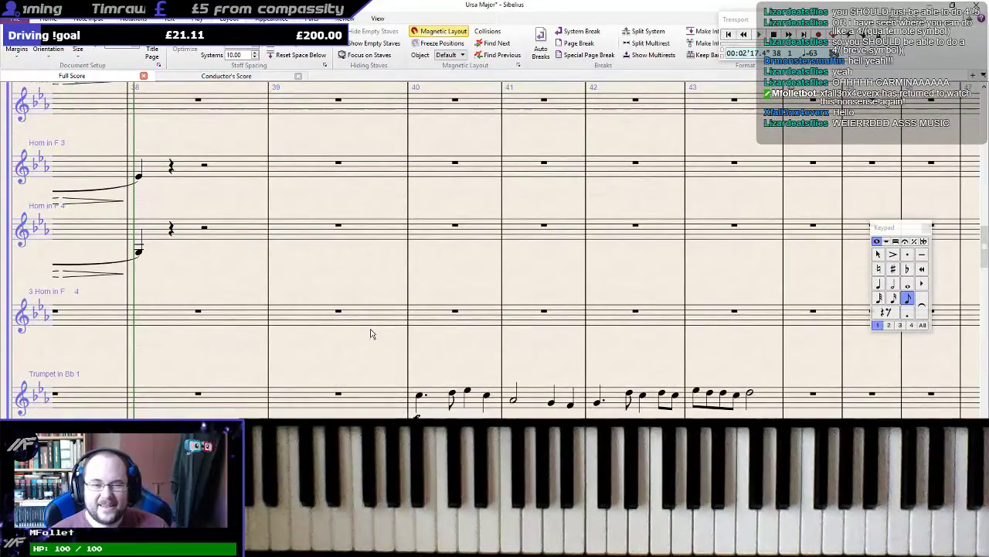
scroll(411, 327, down, 3)
scroll(411, 326, down, 5)
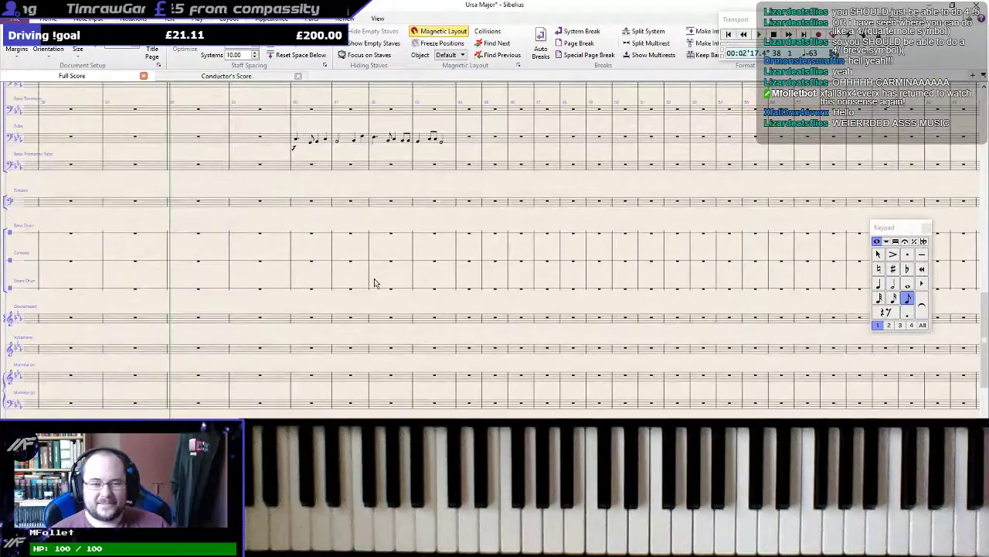
scroll(331, 292, up, 1)
scroll(309, 286, down, 3)
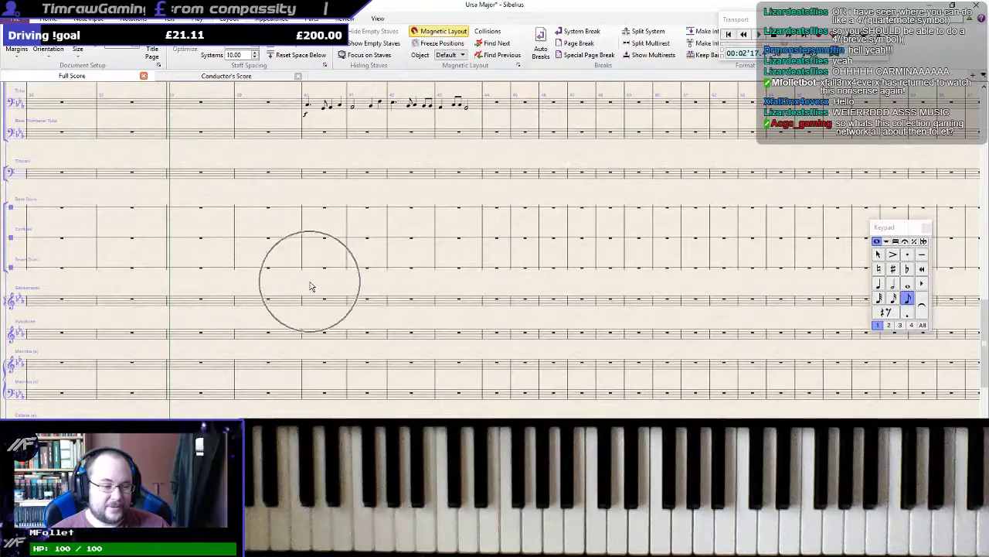
scroll(305, 330, up, 4)
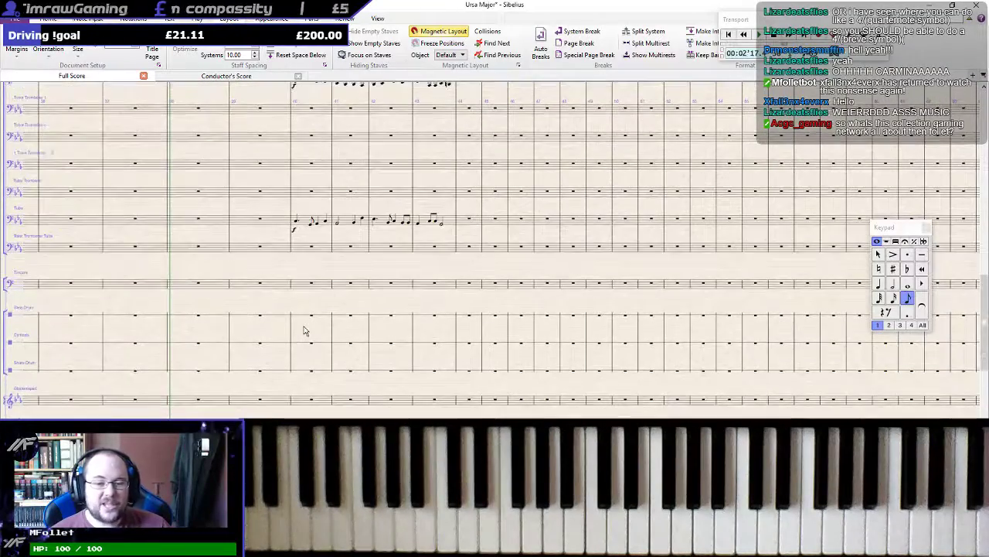
scroll(304, 331, up, 4)
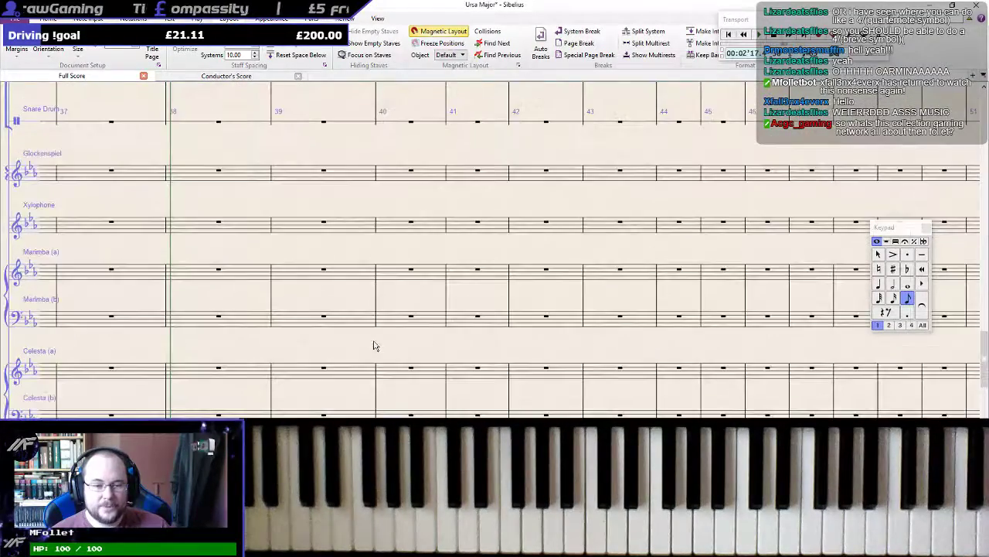
scroll(397, 353, up, 5)
scroll(397, 349, down, 1)
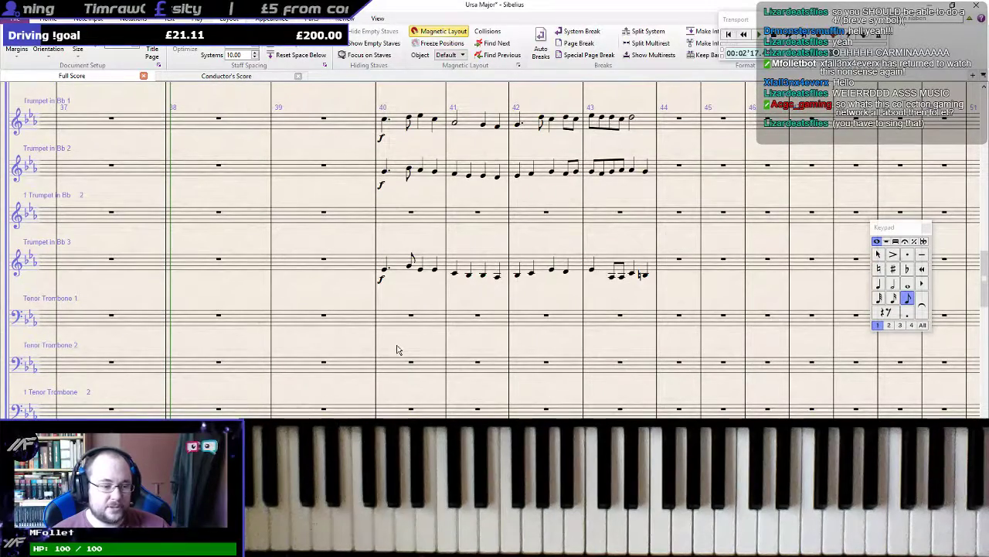
scroll(397, 350, up, 2)
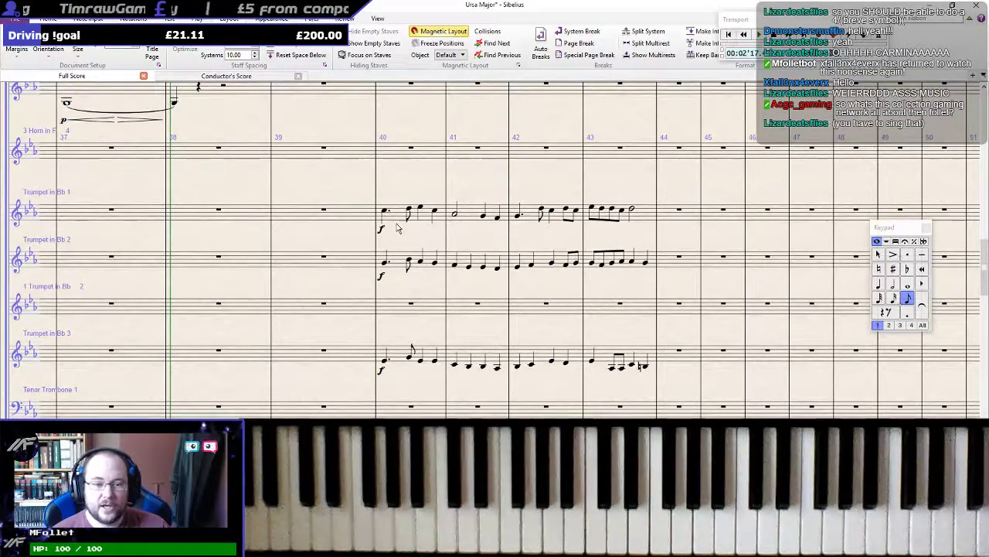
scroll(397, 228, down, 1)
scroll(398, 233, up, 8)
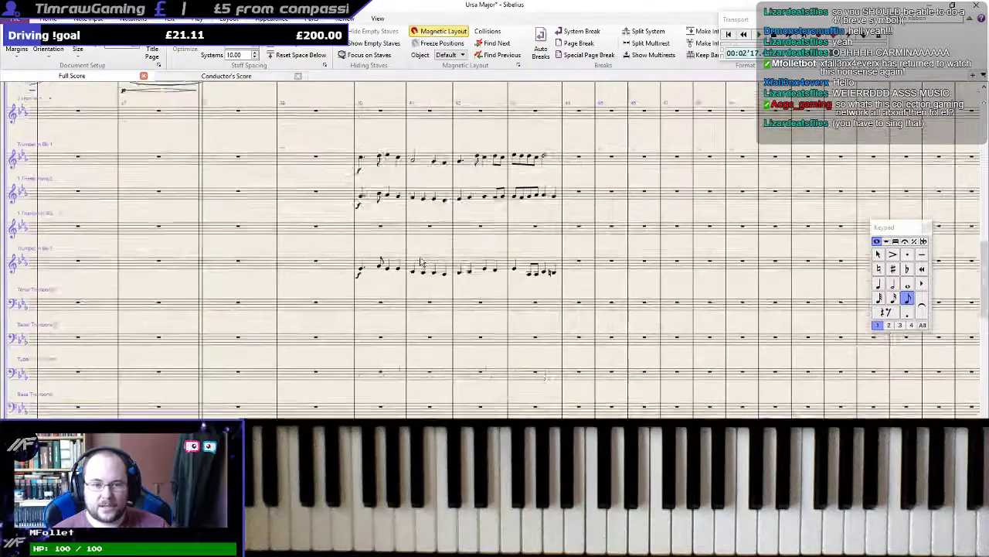
scroll(421, 263, up, 3)
scroll(420, 259, down, 2)
click(370, 196)
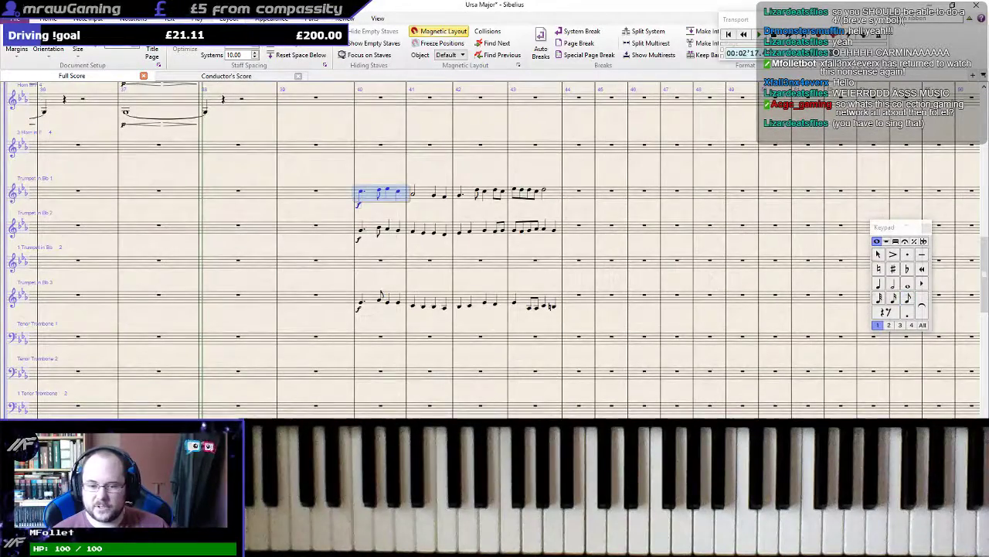
shift+click(537, 407)
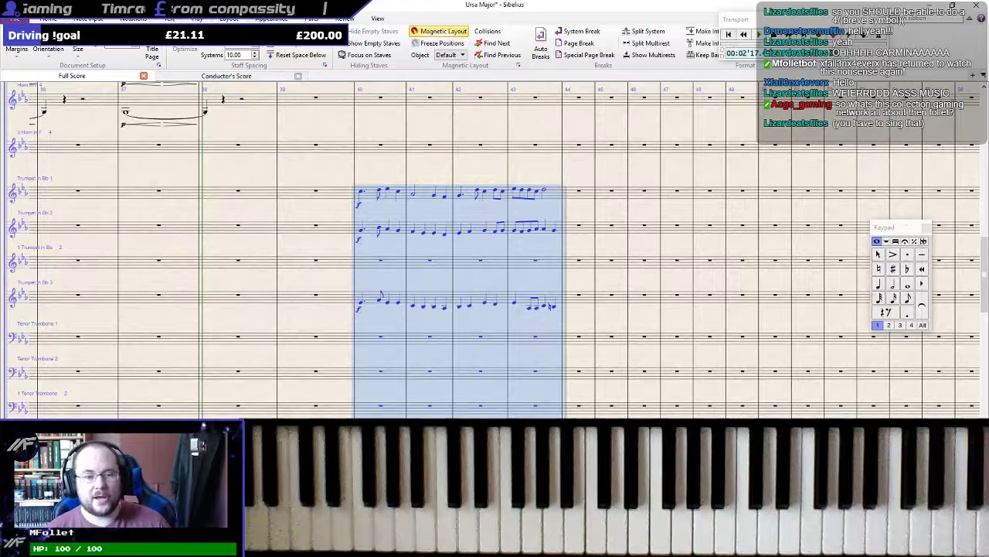
Play the score from the Horn in F 4 note in bar 37 through the end of bar 43 and stop
click(129, 120)
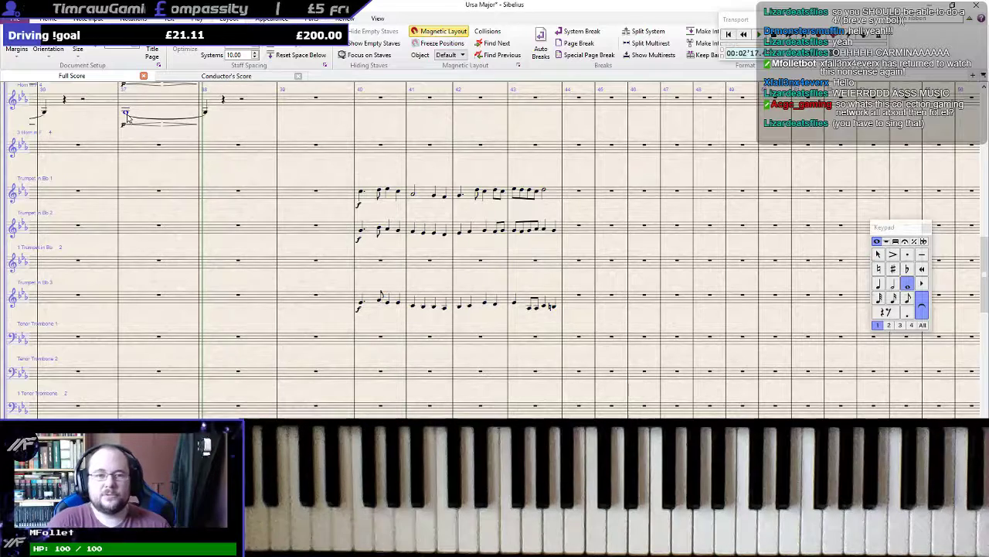
key(p)
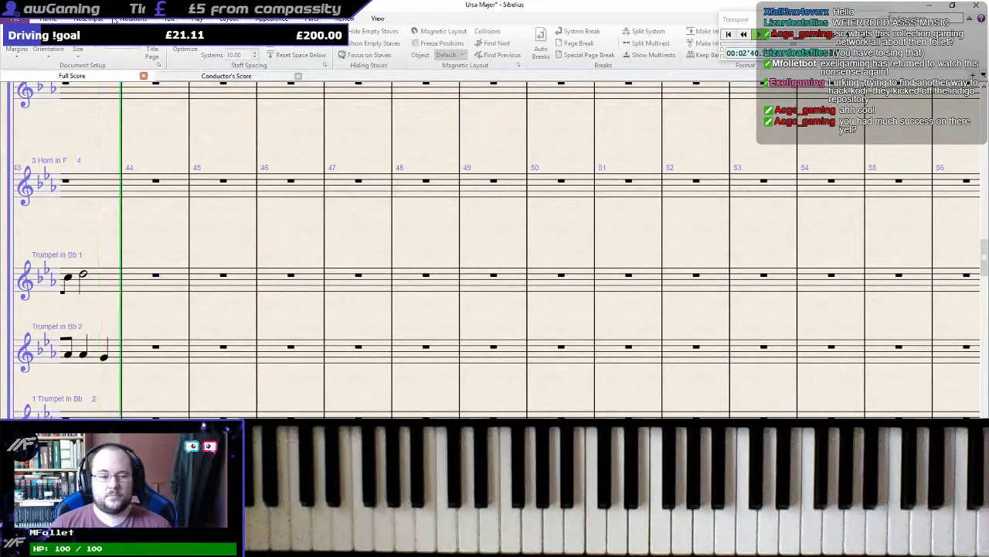
key(space)
Select bar 40 of the Trumpet in Bb 1 staff and review the surrounding horn, trumpet, trombone and tuba staves
scroll(261, 206, down, 3)
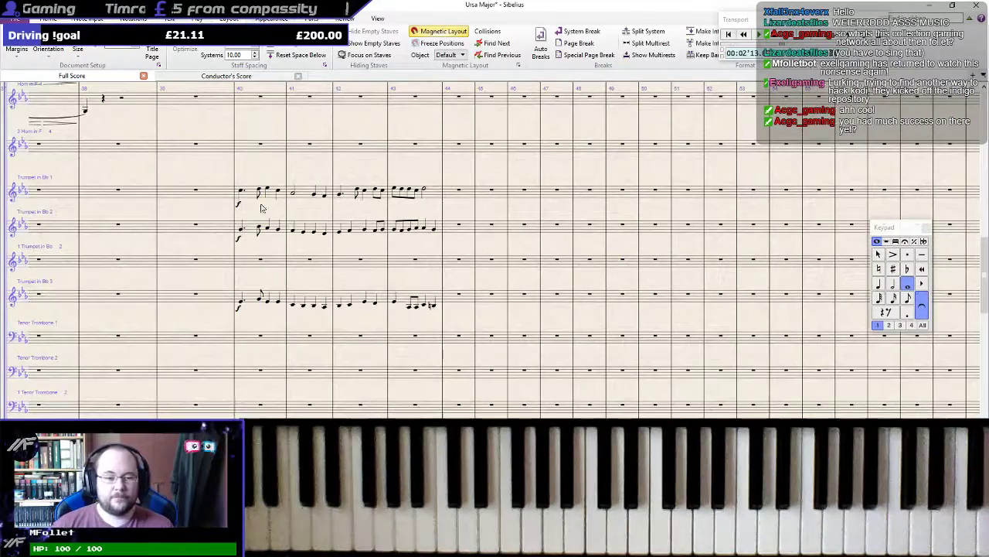
scroll(247, 224, up, 2)
click(331, 185)
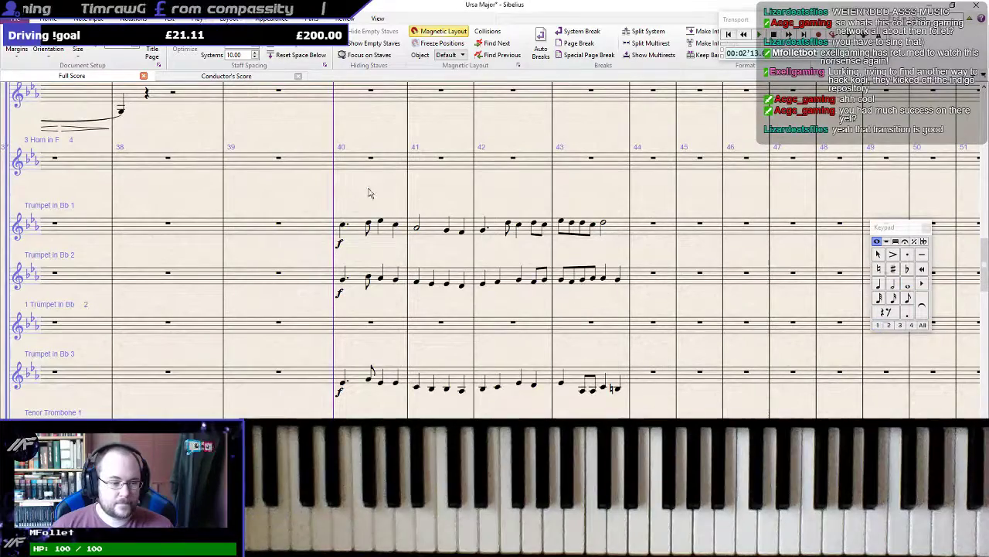
drag(358, 179, 298, 141)
click(288, 183)
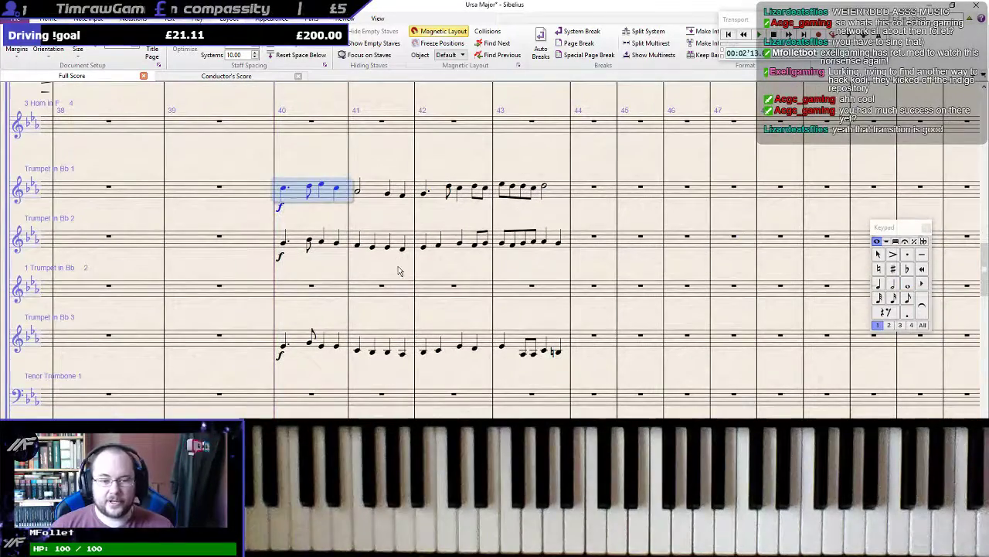
scroll(305, 180, down, 3)
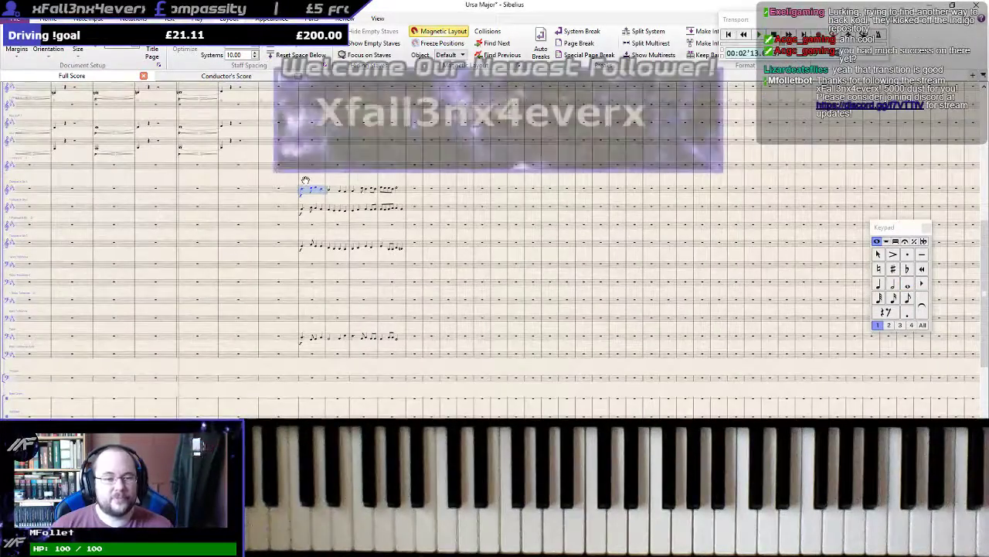
drag(305, 181, 469, 208)
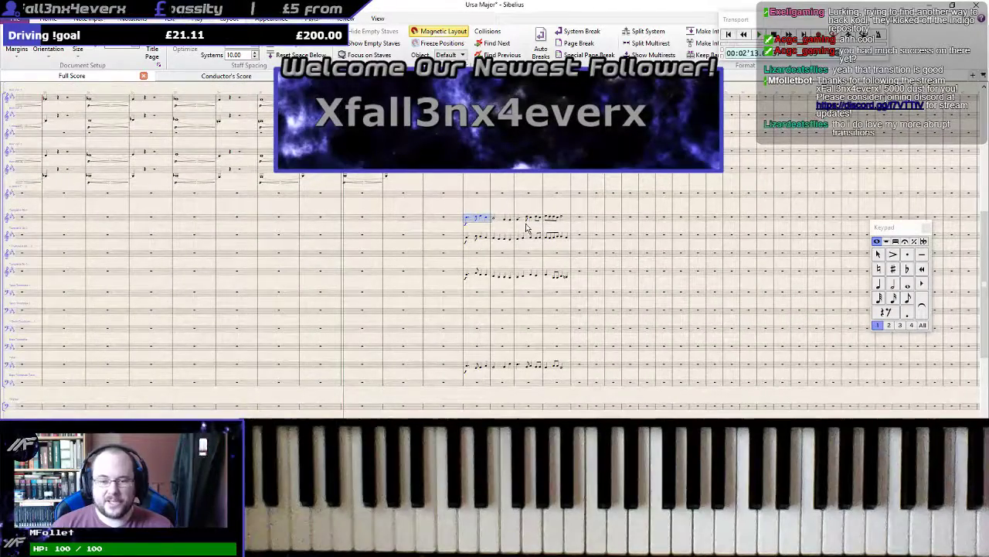
scroll(477, 225, up, 2)
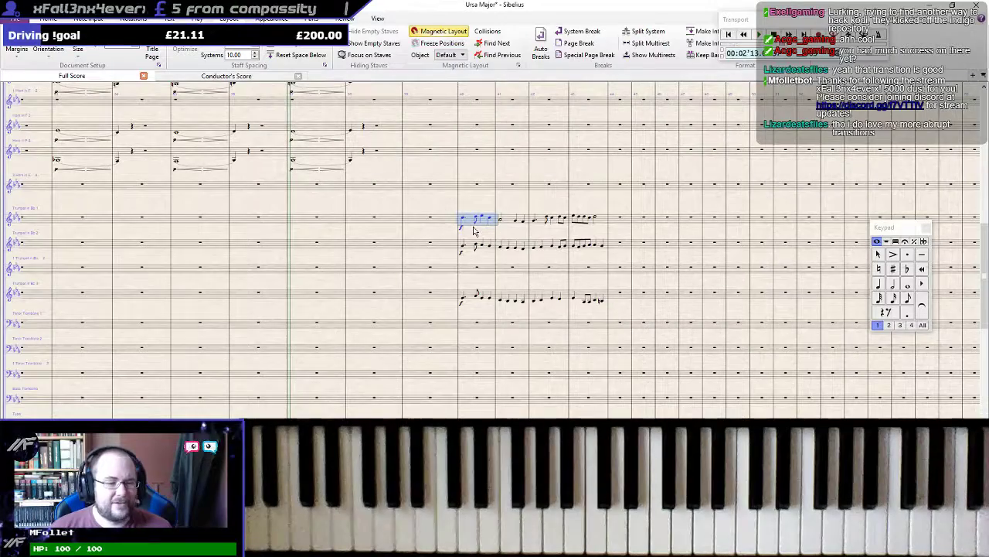
Select bar 40 in the three used trumpet staves and the tuba, and focus the score view on just those staves
scroll(477, 232, up, 1)
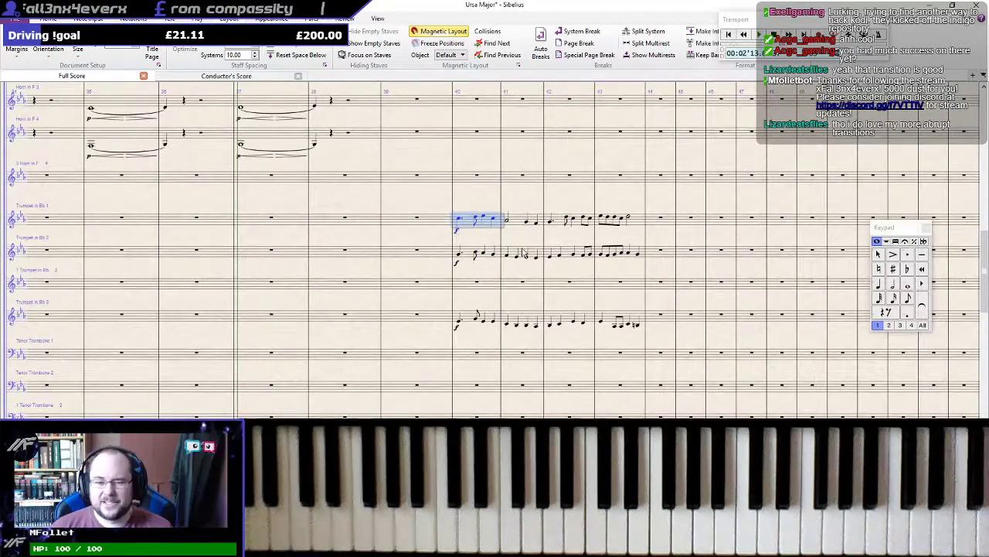
scroll(522, 252, down, 2)
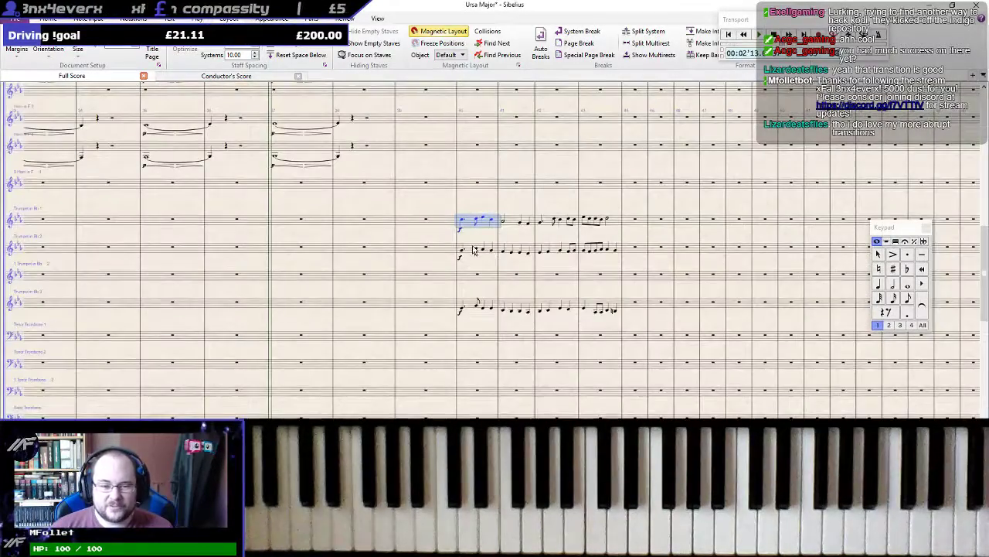
ctrl+click(474, 250)
ctrl+click(476, 308)
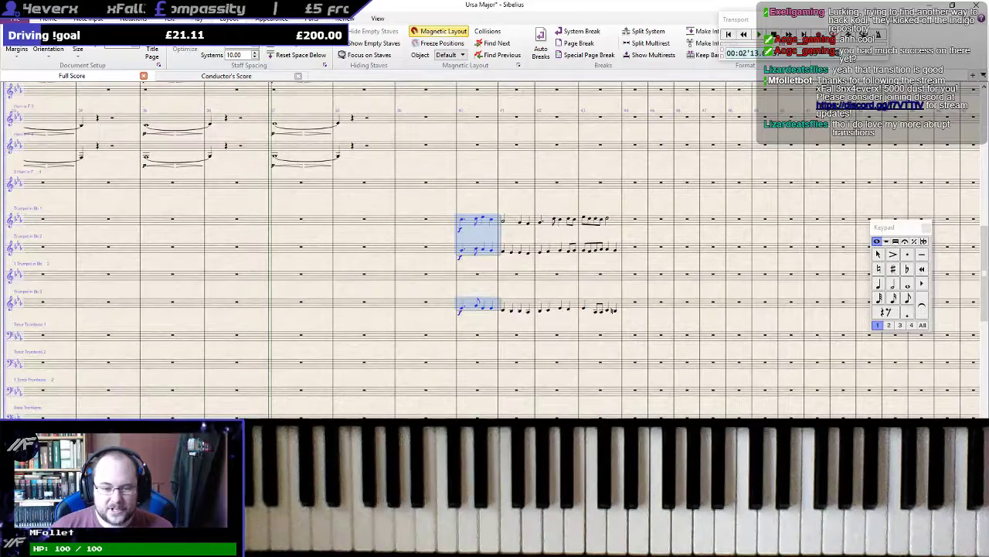
click(368, 55)
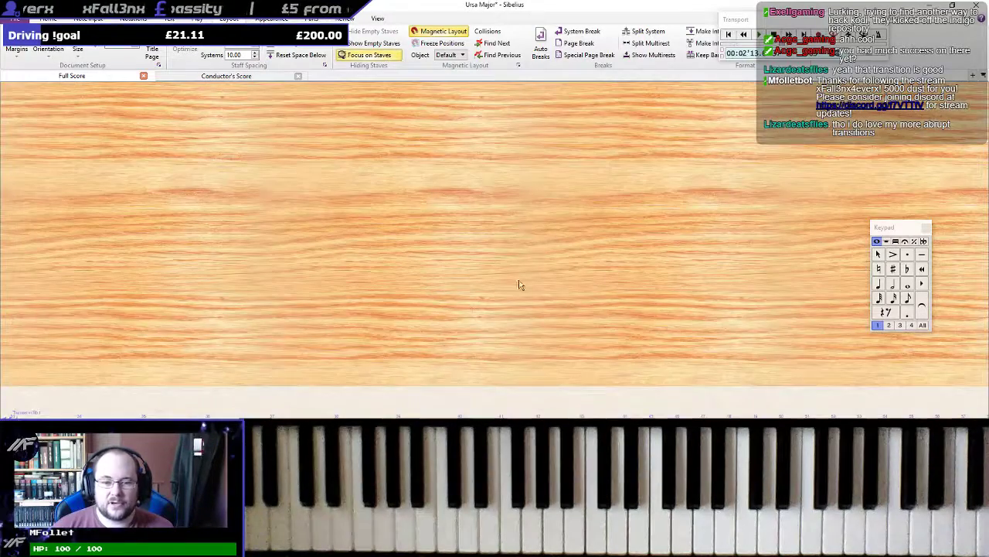
scroll(526, 303, up, 4)
drag(572, 237, 372, 263)
scroll(446, 260, down, 1)
scroll(447, 262, down, 1)
scroll(667, 193, down, 1)
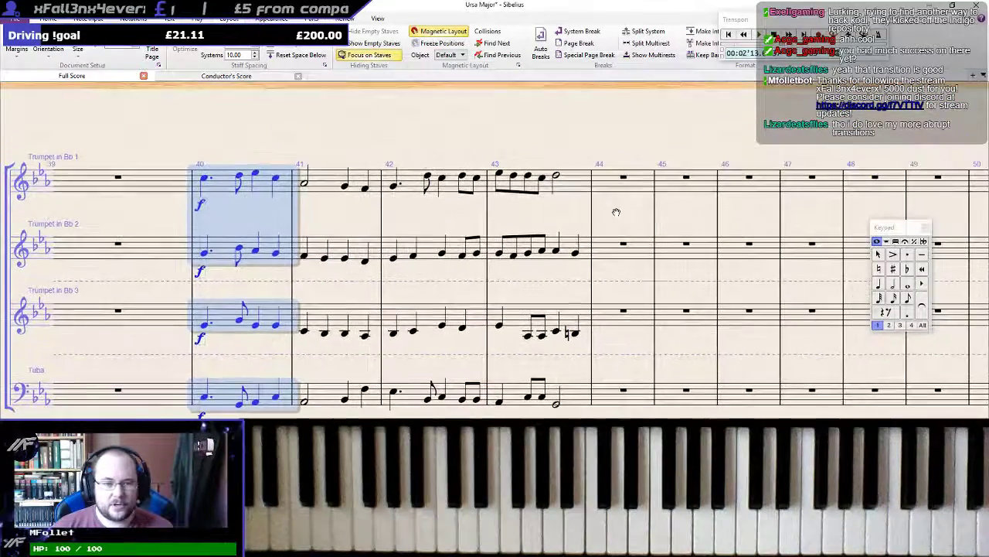
Copy bars 40–43 of the three trumpets and tuba to bar 44, and delete the repeated f dynamics from the trumpets' bar 44
shift+click(570, 398)
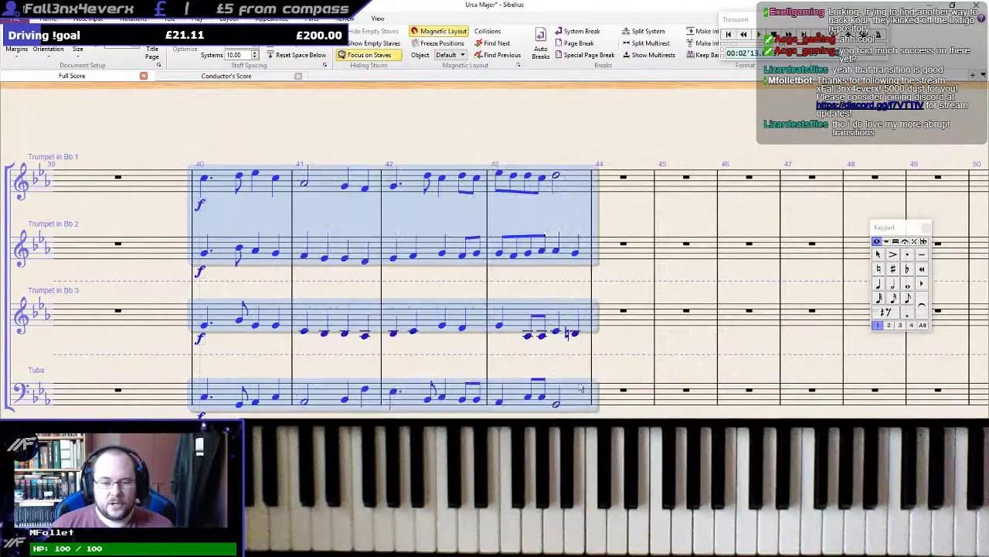
alt+click(611, 188)
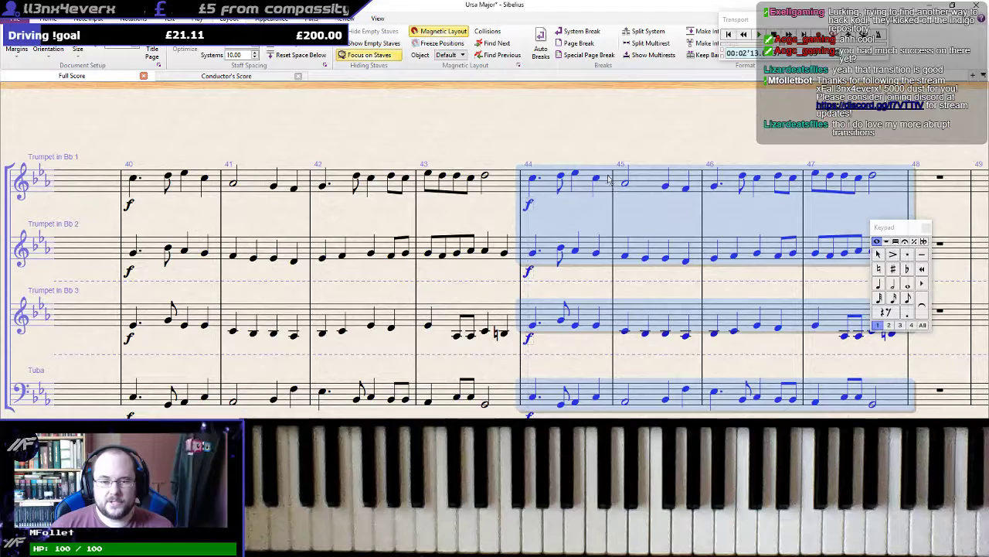
click(530, 205)
ctrl+click(529, 271)
ctrl+click(529, 337)
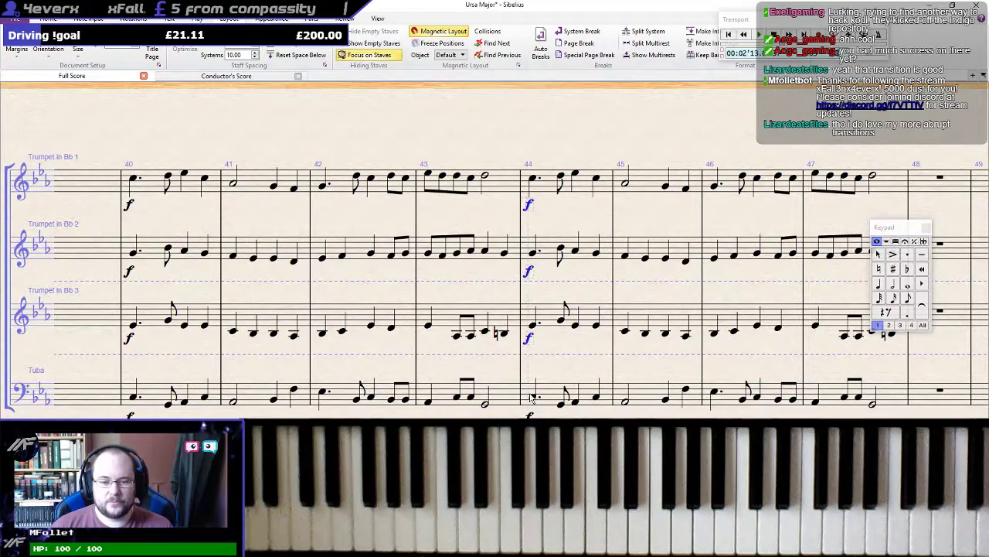
key(Delete)
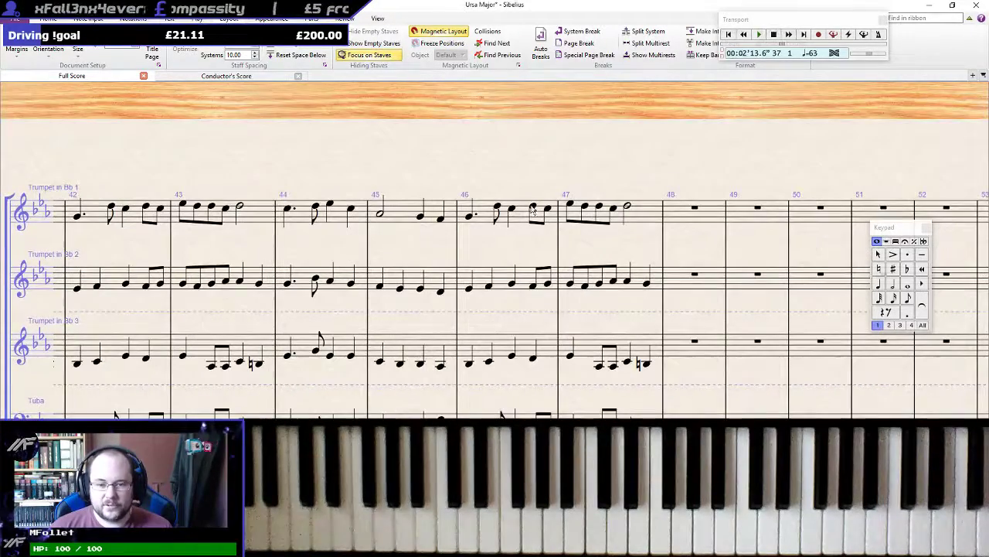
Lower the four opening eighth notes of Trumpet in Bb 1 in bar 47 to B, A, B and B
click(510, 212)
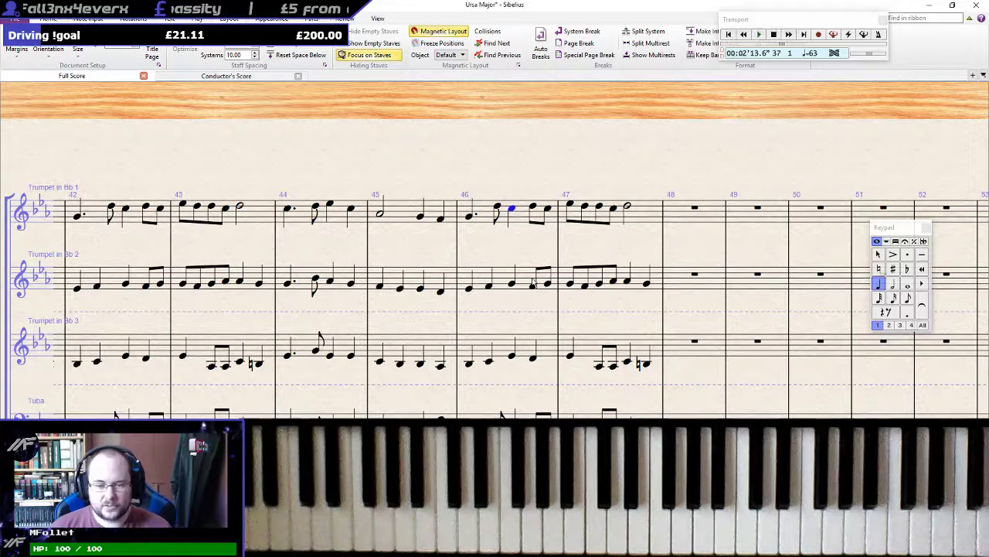
click(534, 208)
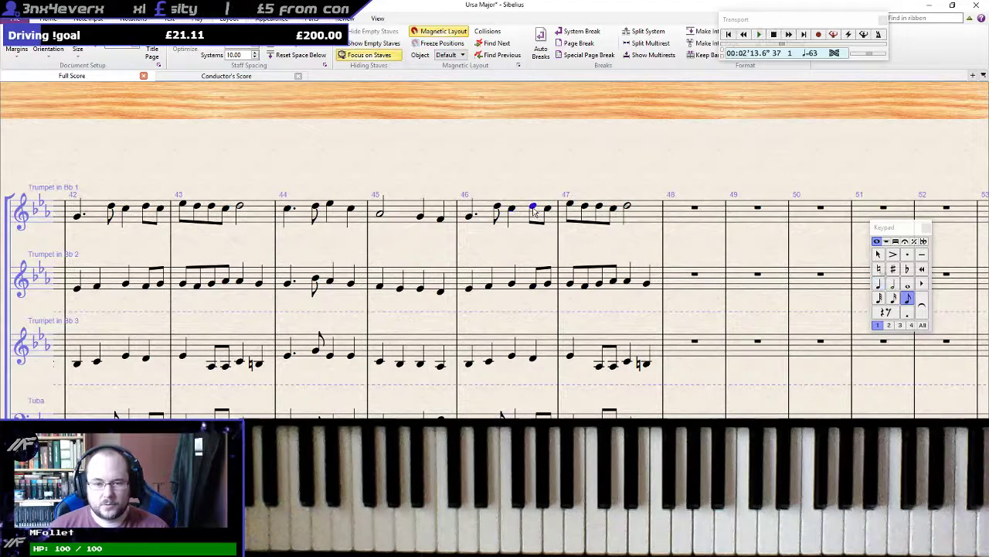
key(Down)
key(Down)
key(Down)
key(Right)
key(Down)
key(Down)
key(Down)
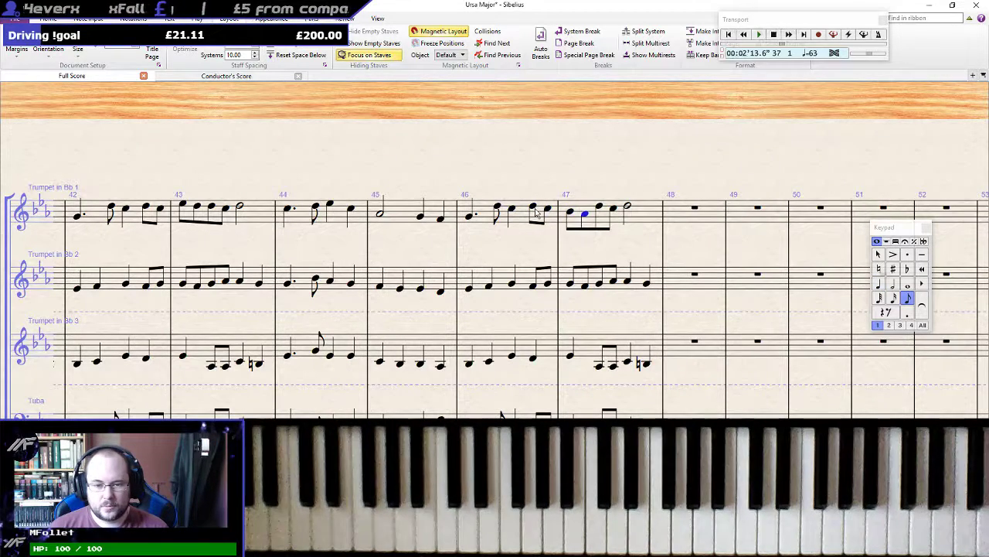
key(Down)
key(Down)
key(Down)
key(Right)
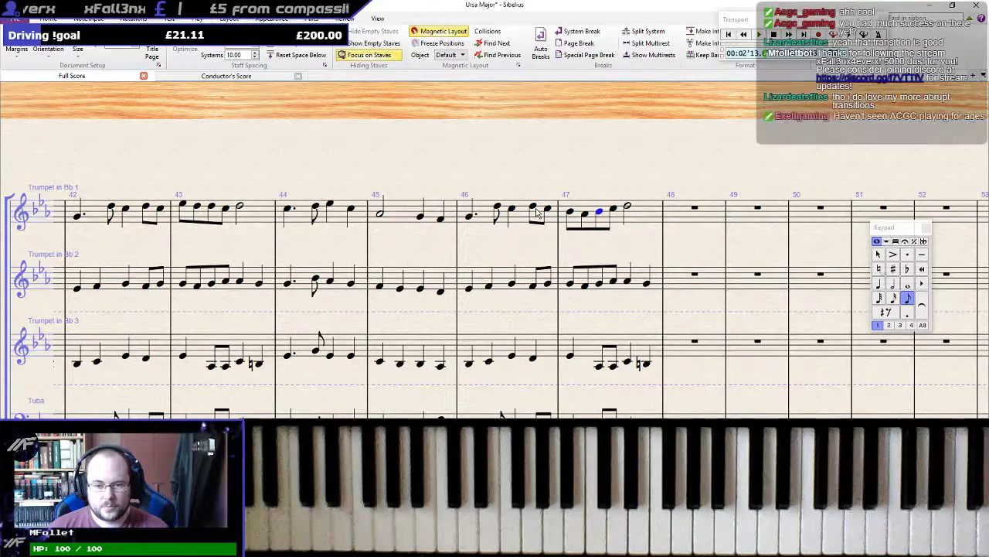
key(Down)
key(Down)
key(Down)
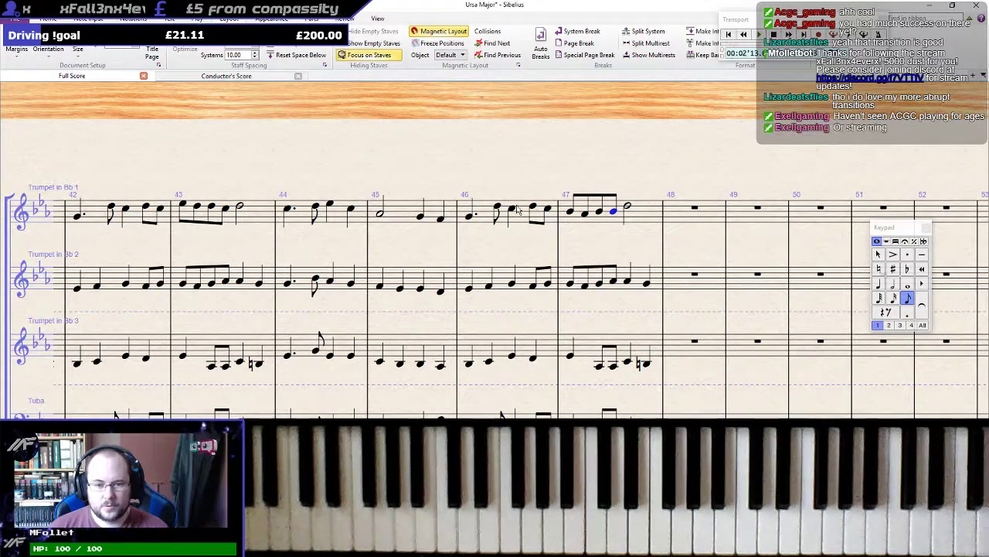
Raise the fourth eighth note of Trumpet in Bb 1 in bar 47 to D
click(469, 215)
key(Right)
key(Right)
key(Right)
key(Right)
key(Right)
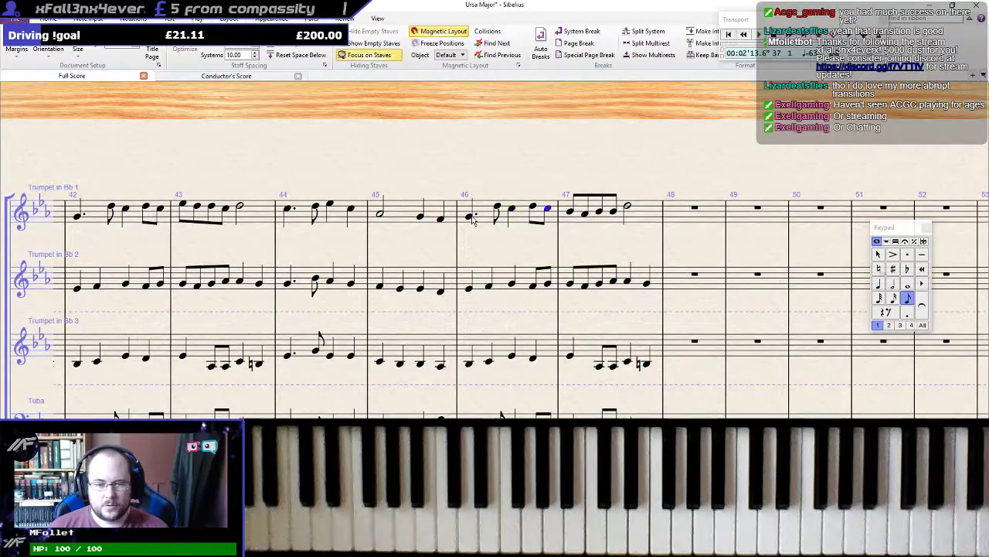
key(Up)
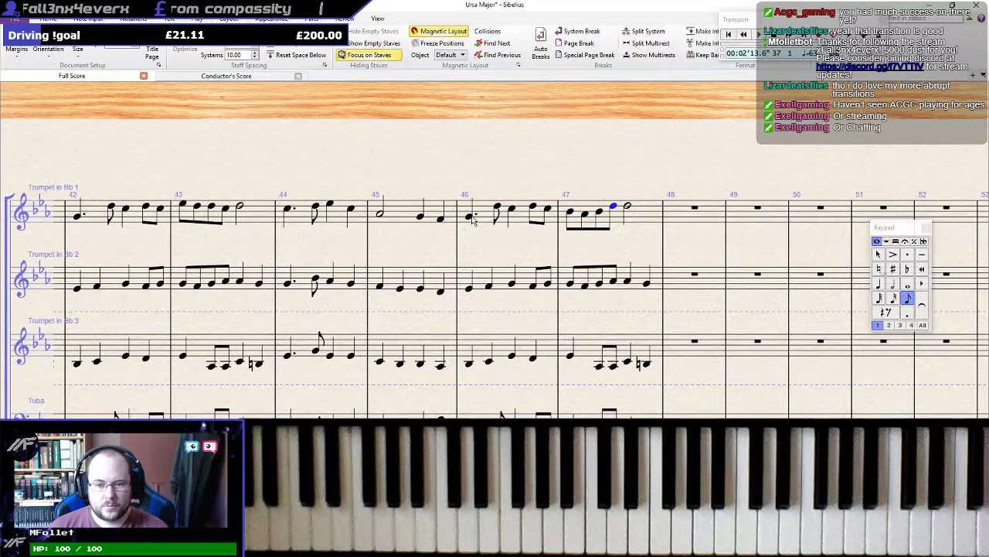
key(Right)
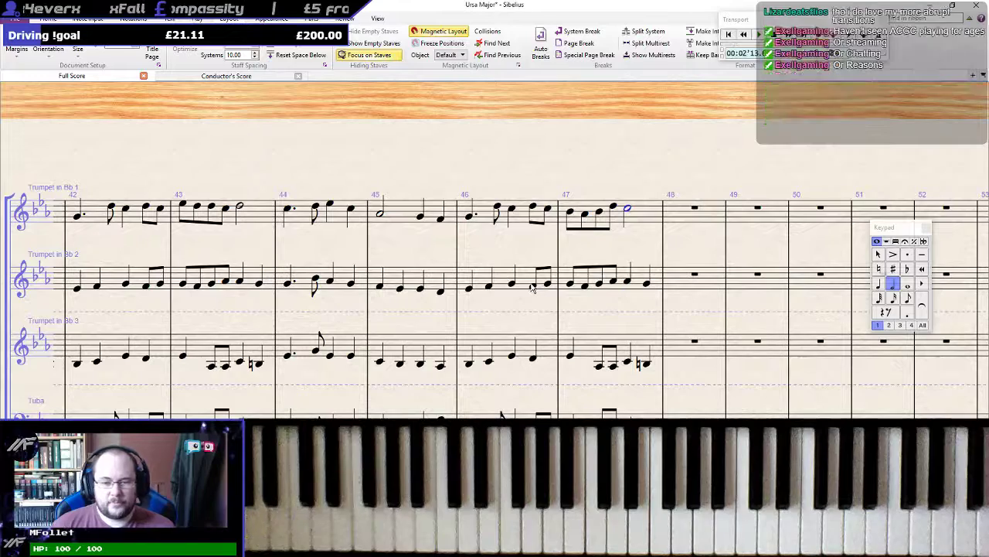
Clear the notes of bar 47 in the Trumpet in Bb 2, Trumpet in Bb 3 and Tuba staves
click(542, 313)
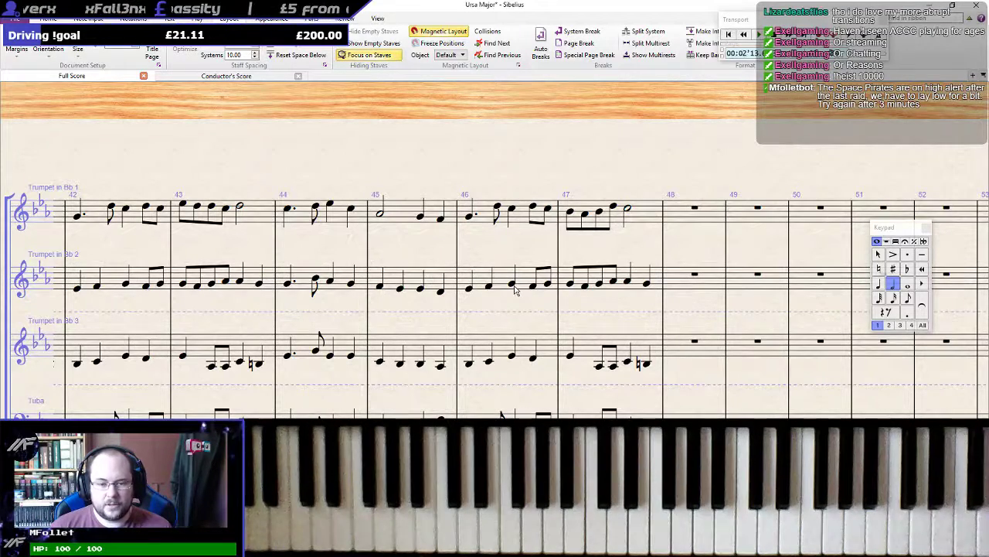
shift+click(514, 286)
key(Escape)
click(533, 291)
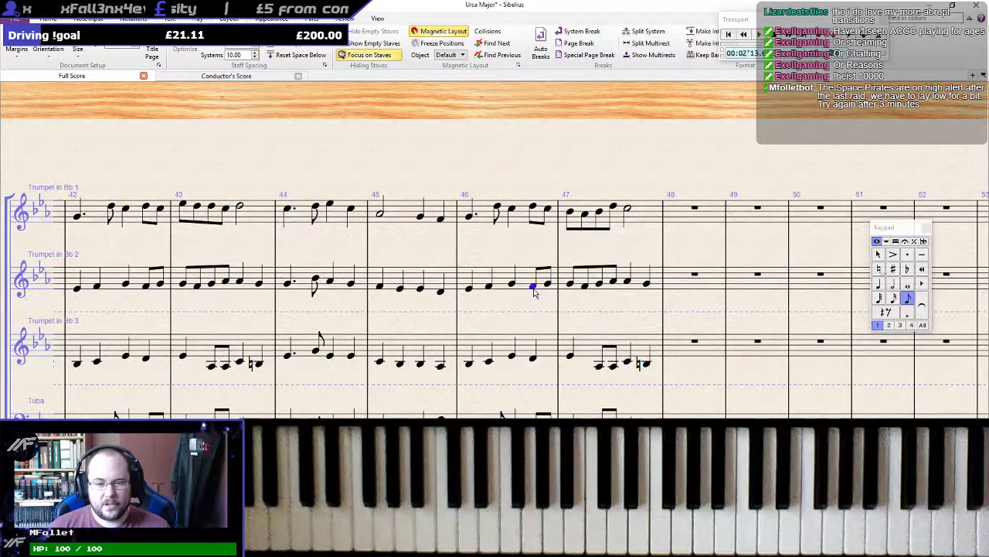
shift+click(647, 428)
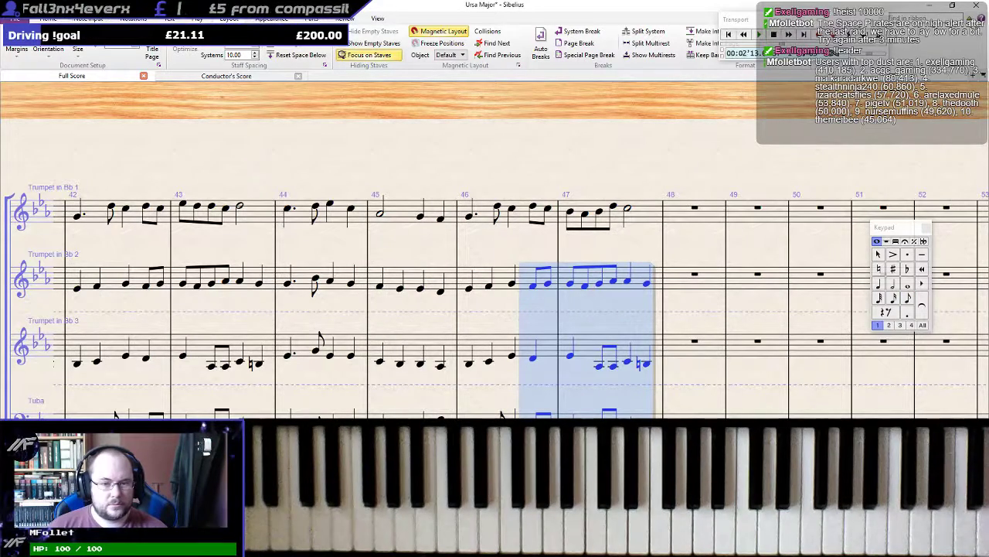
click(571, 283)
shift+click(647, 427)
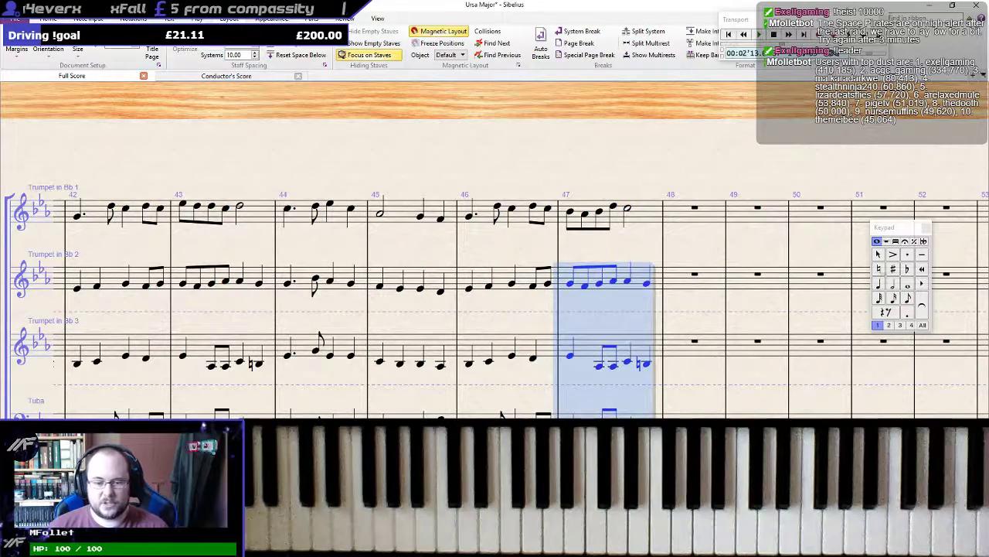
key(Delete)
Enter a new tuba line in bar 47 using quarter notes followed by a half note
key(n)
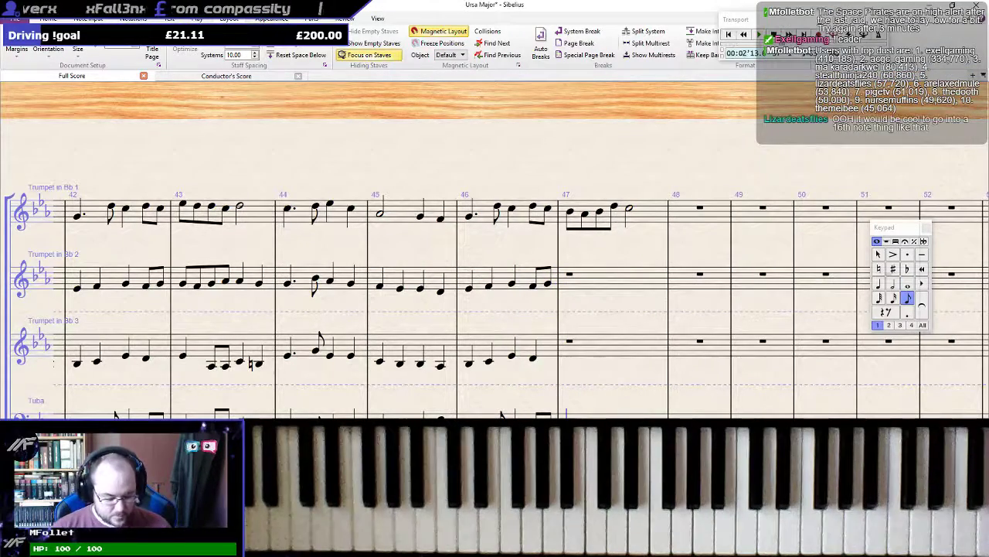
key(4)
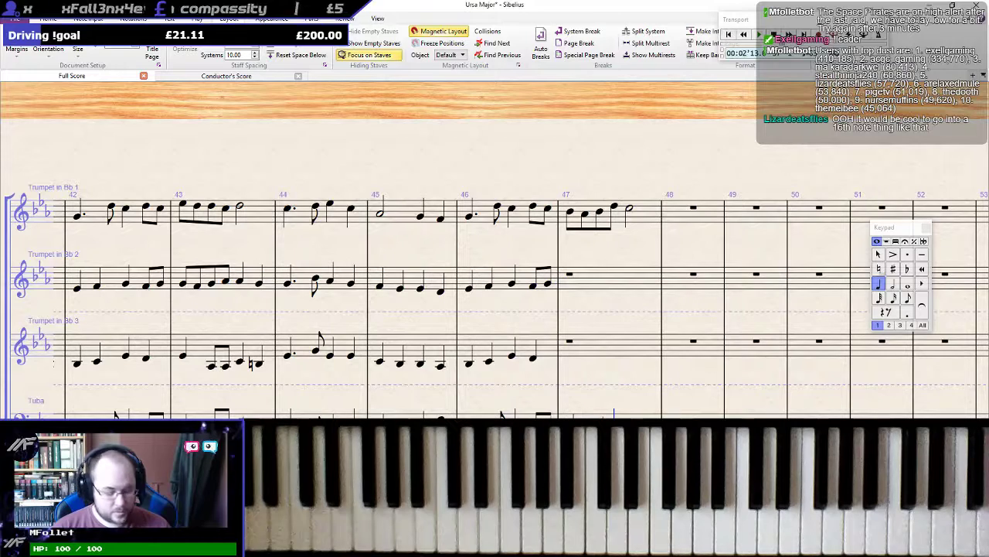
key(5)
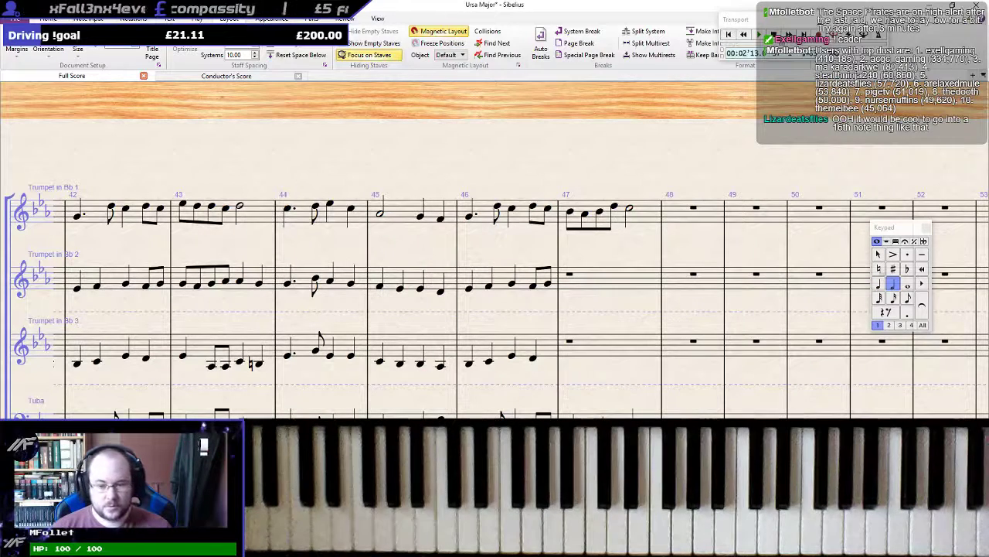
key(Escape)
Enter a quarter-note C, a quarter-note G above it and a half-note G in bar 47 of Trumpet in Bb 3
click(572, 332)
key(4)
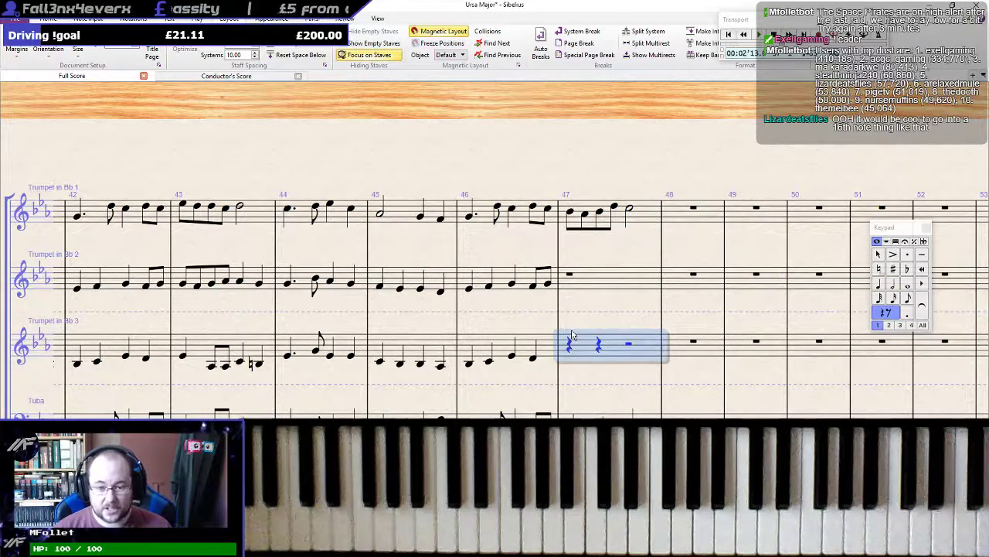
key(c)
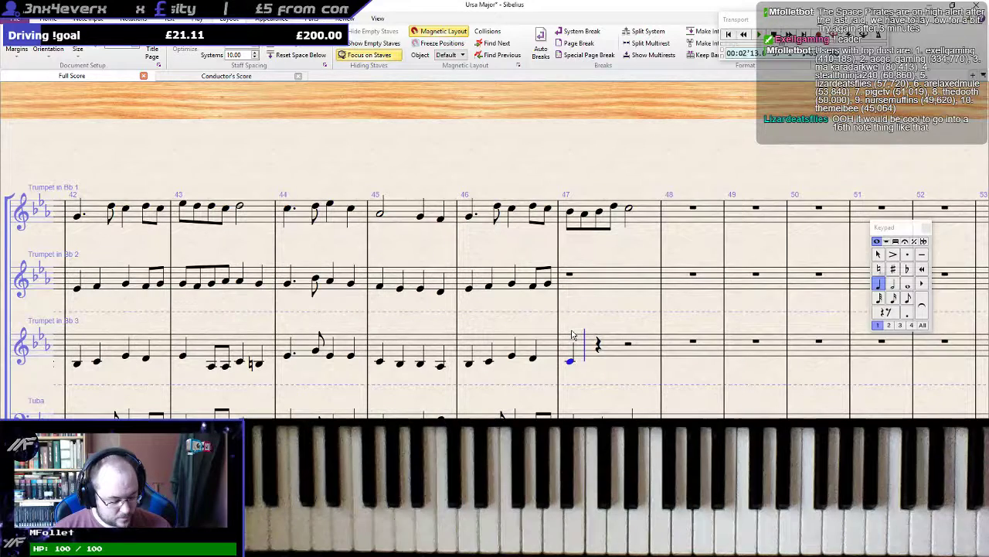
key(g)
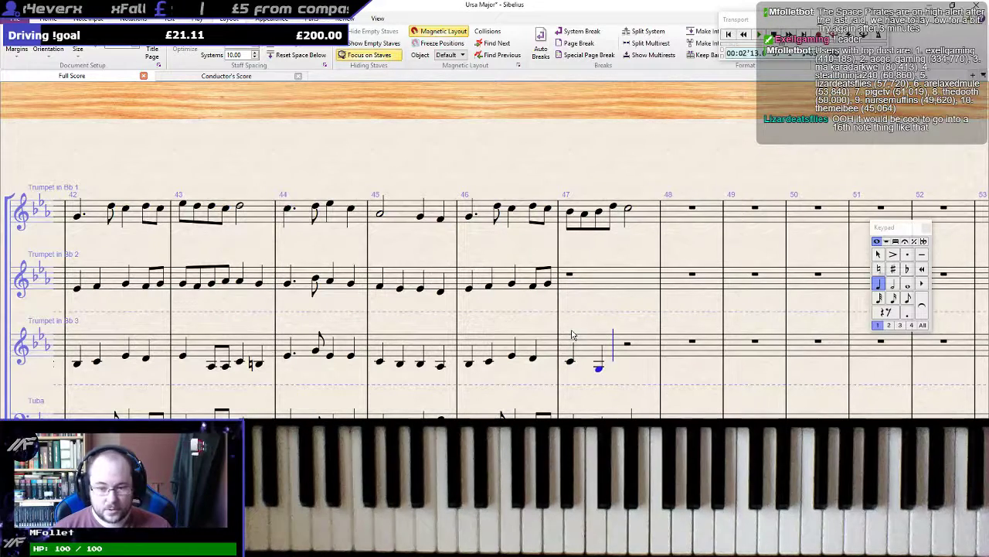
key(ctrl+Up)
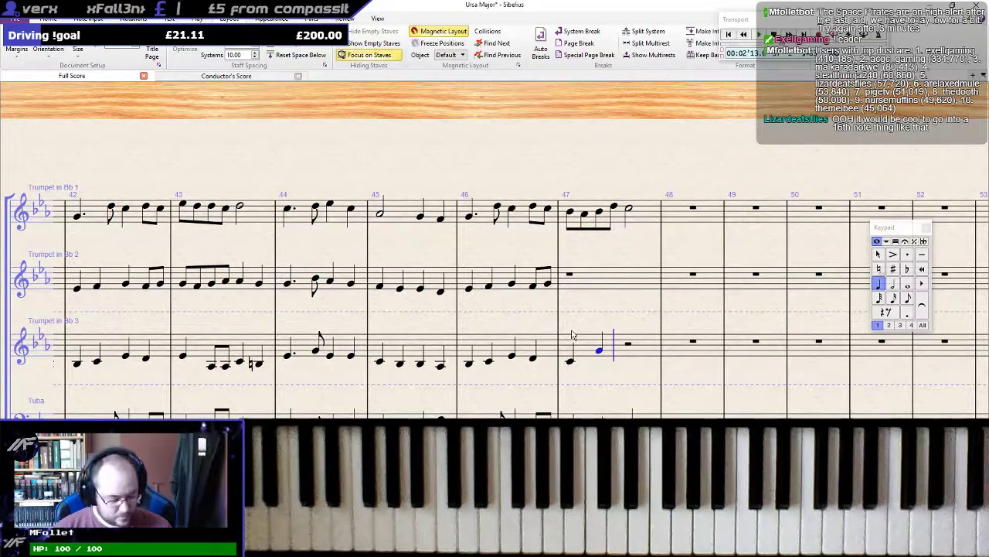
key(5)
key(g)
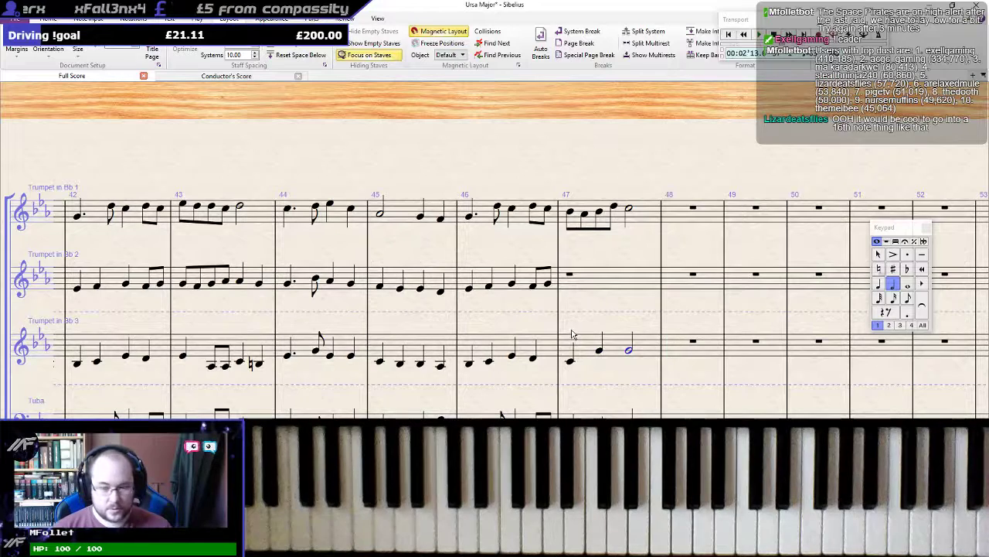
Enter a quarter-note A, a quarter-note G and a half-note G in bar 47 of Trumpet in Bb 2
click(547, 285)
key(4)
key(a)
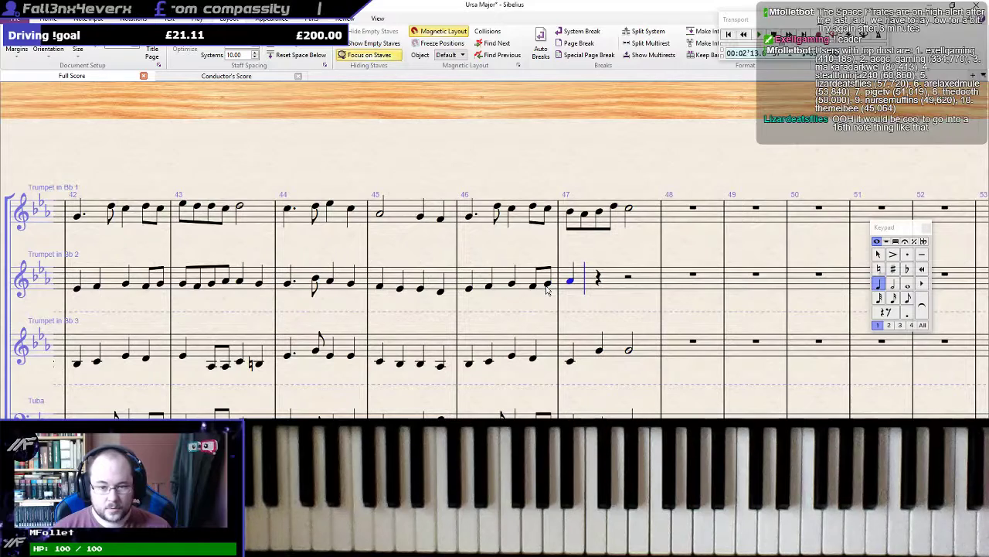
key(5)
key(g)
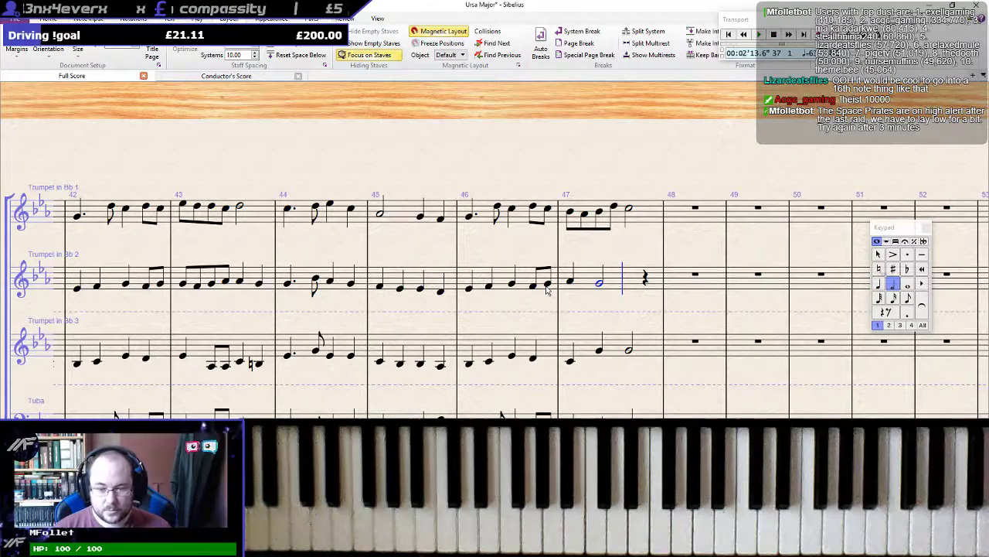
key(4)
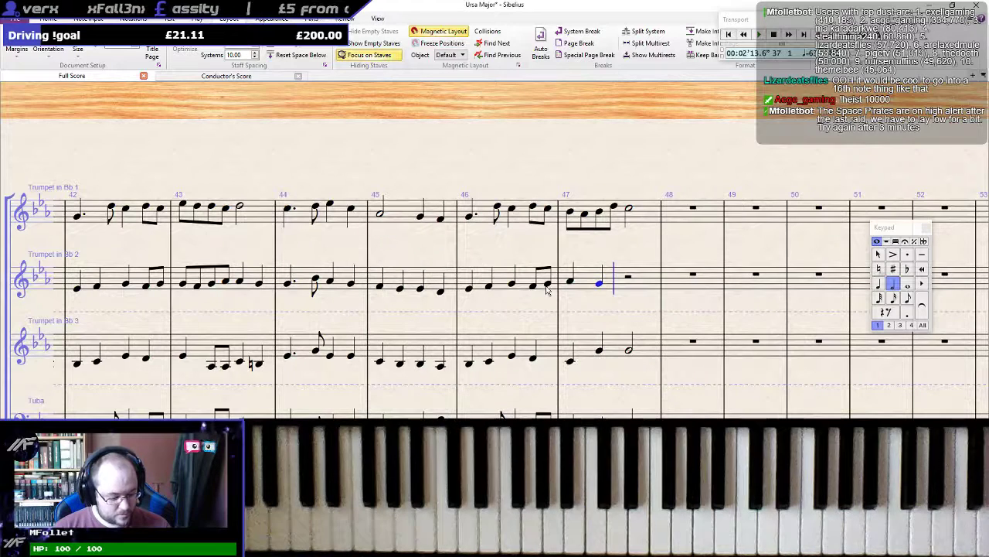
key(g)
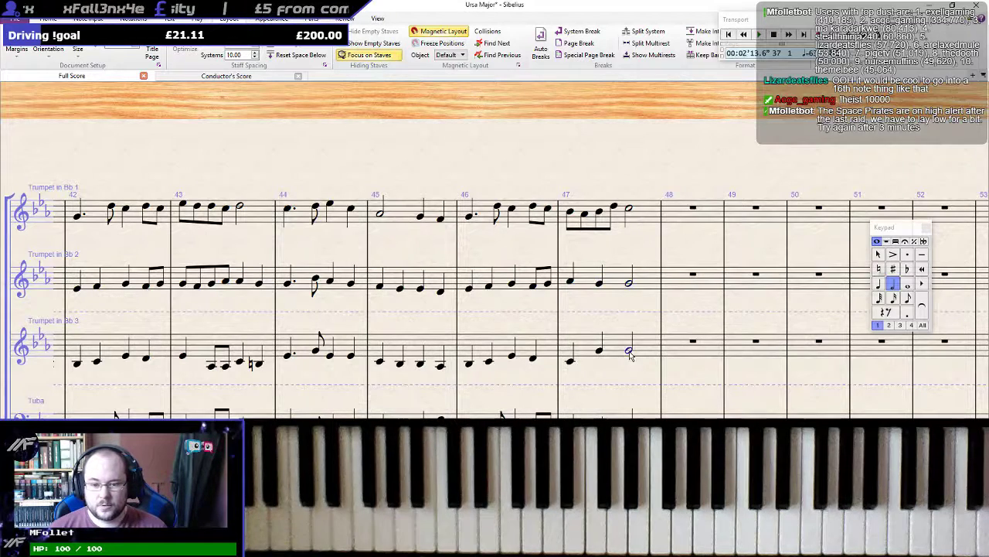
Lower the second quarter note and the half note of Trumpet in Bb 3 in bar 47 to E
click(599, 352)
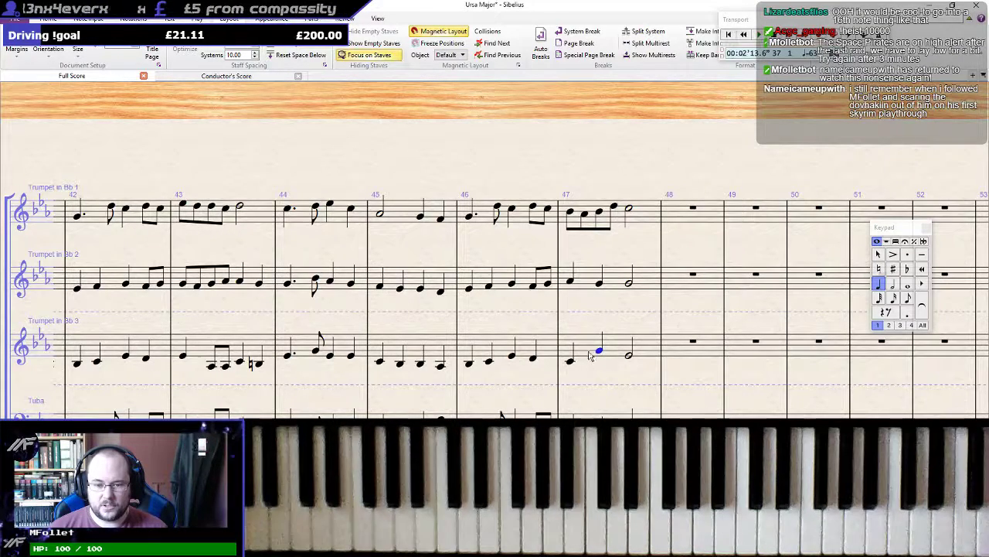
key(Down)
key(Down)
key(Down)
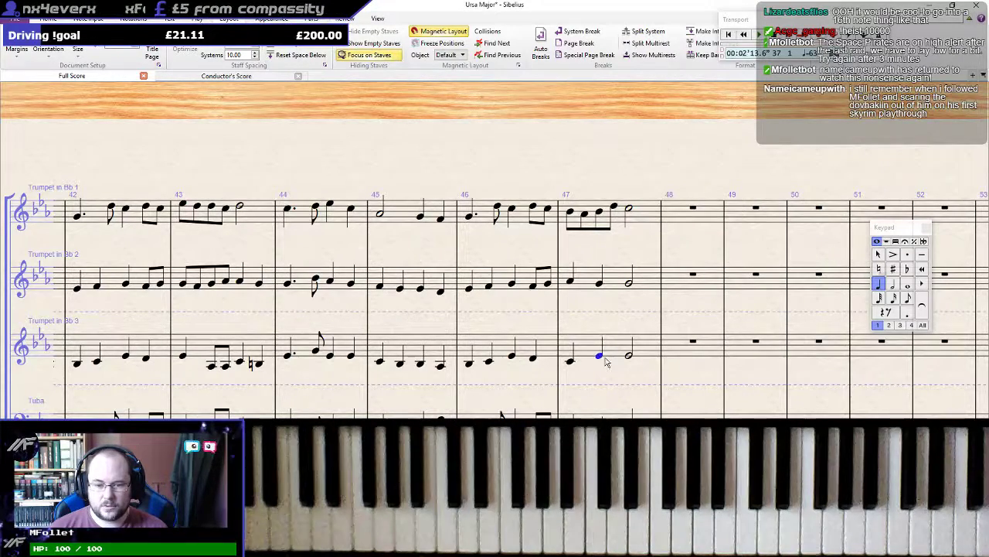
Play back the four trumpet and tuba parts from the start of bar 46 into bar 47
click(600, 284)
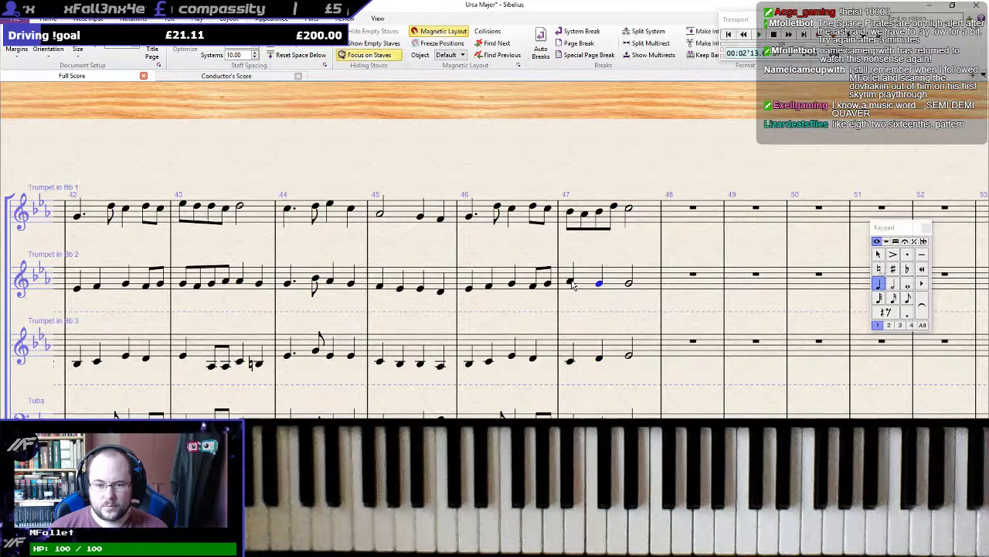
click(572, 213)
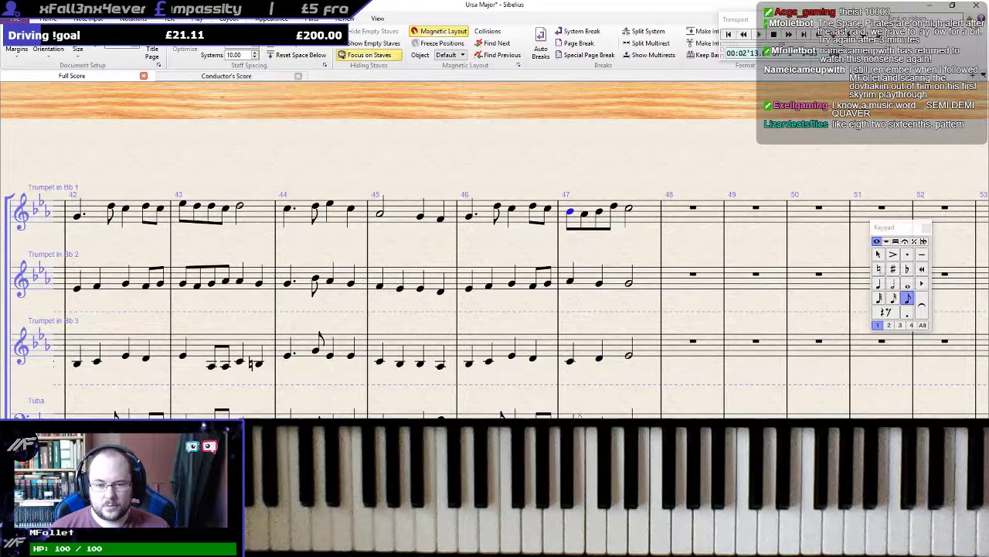
click(469, 218)
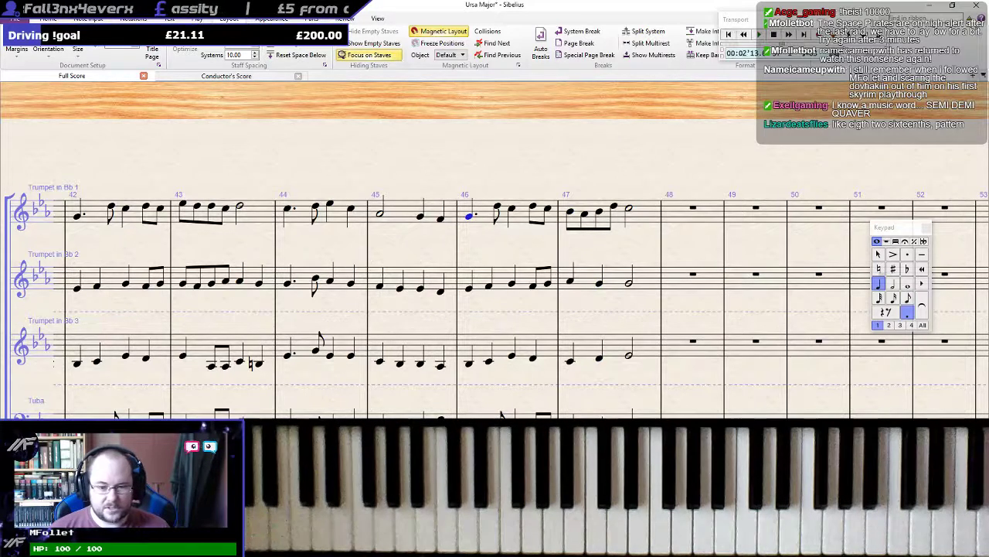
shift+click(470, 433)
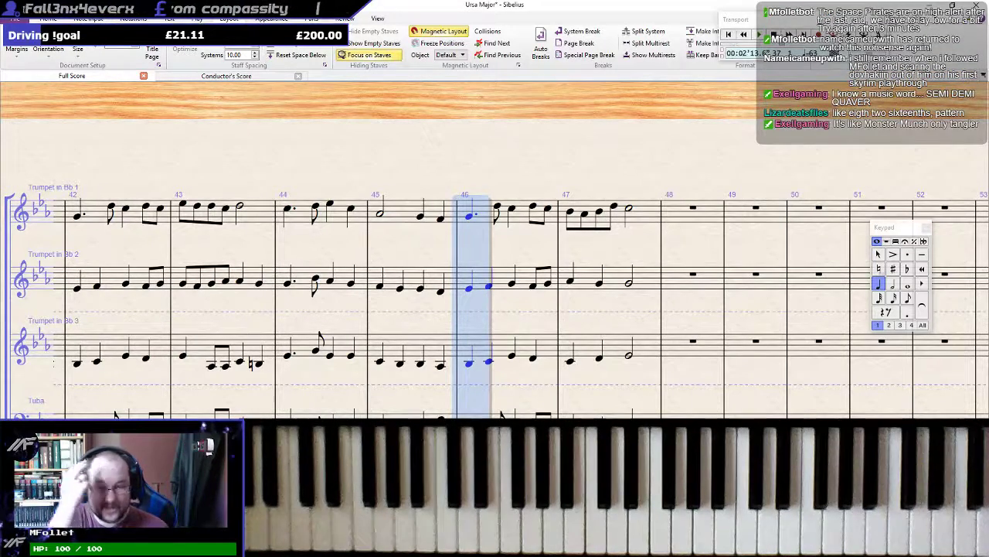
drag(887, 232, 626, 135)
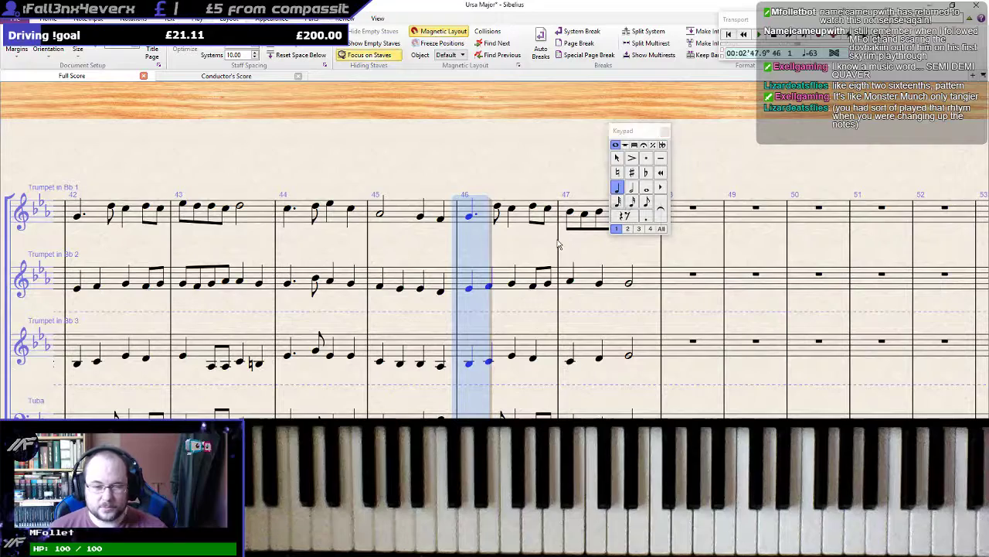
key(space)
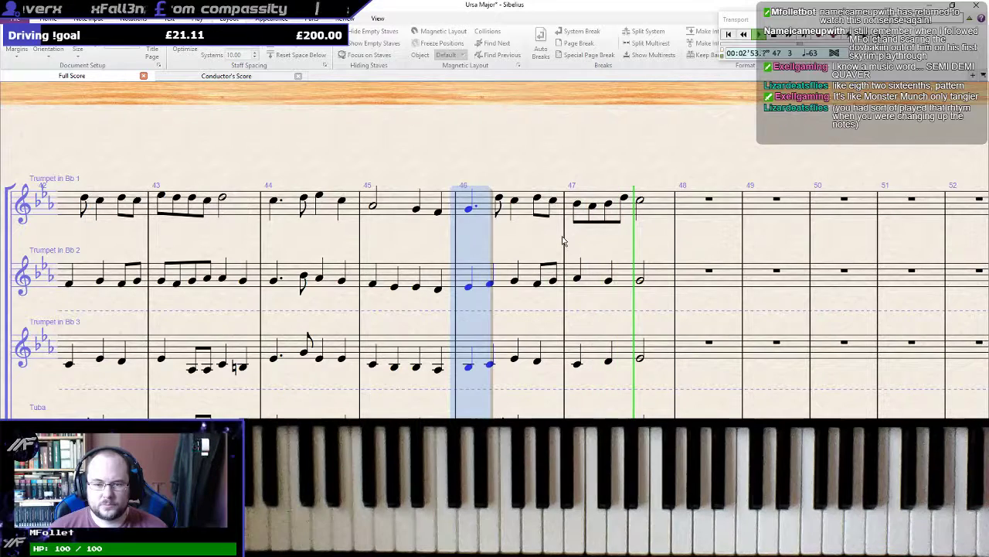
key(Escape)
Raise the first two eighth notes of Trumpet in Bb 1 in bar 47 to D and C
click(572, 209)
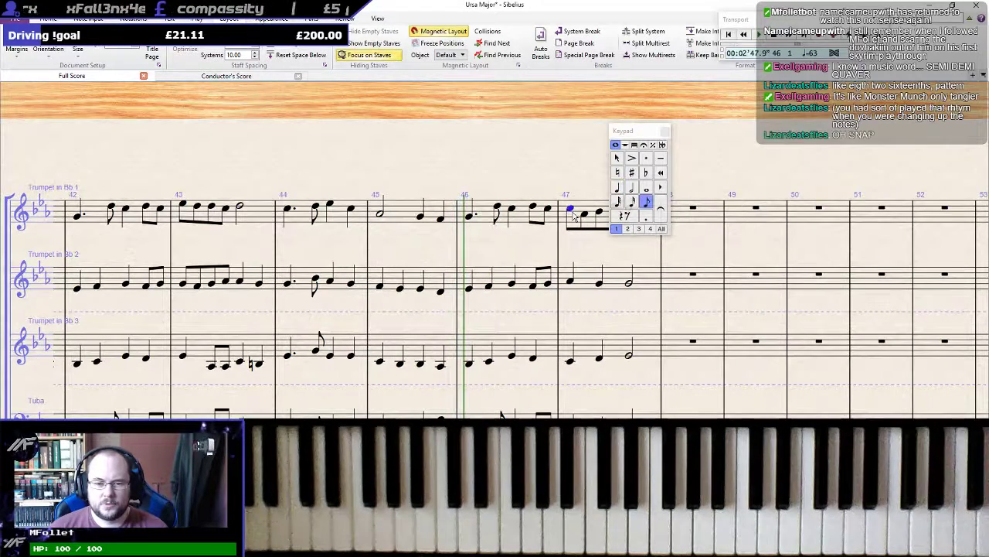
key(Right)
key(Up)
key(Up)
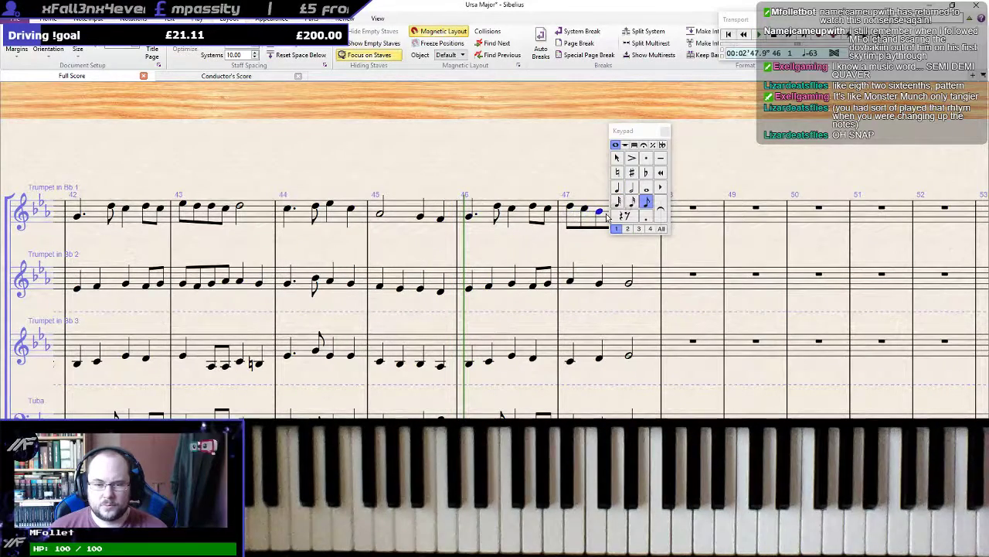
Select bars 46–47 in all four parts and play them back to check the revised melody
drag(734, 185, 669, 183)
drag(639, 131, 855, 135)
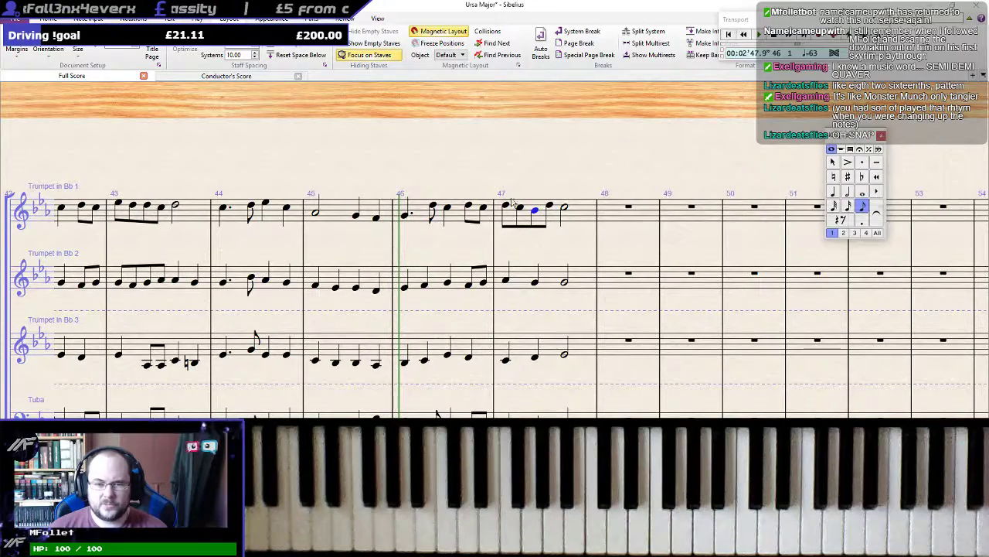
click(541, 412)
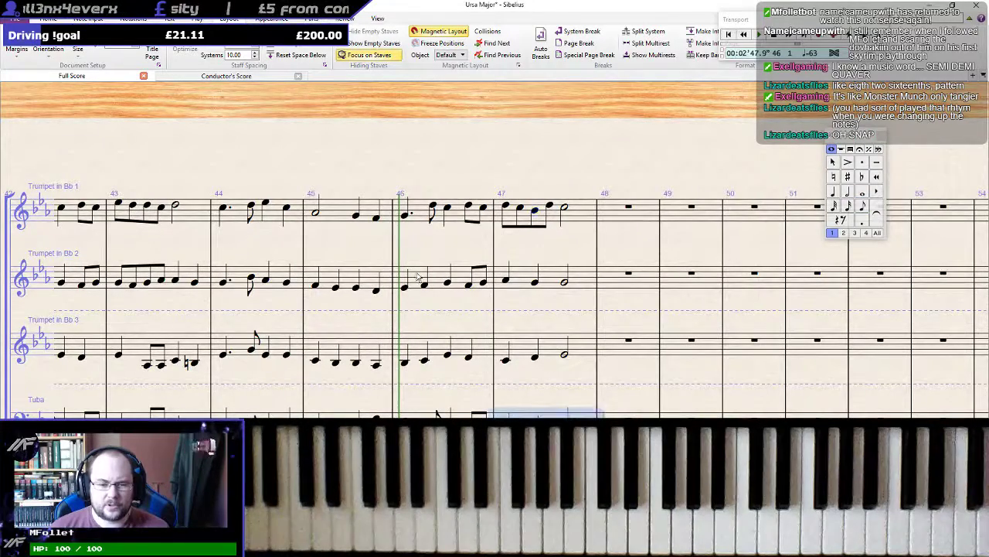
shift+click(410, 219)
key(space)
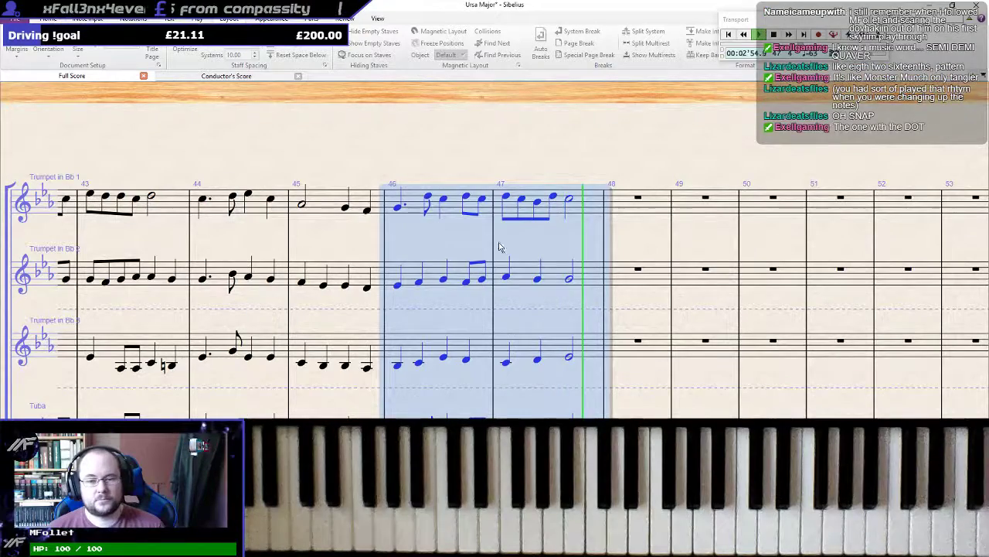
key(space)
Rewrite bar 47 of Trumpet in Bb 3 from beat two as eighth notes D and F followed by quarter notes F and E
click(565, 284)
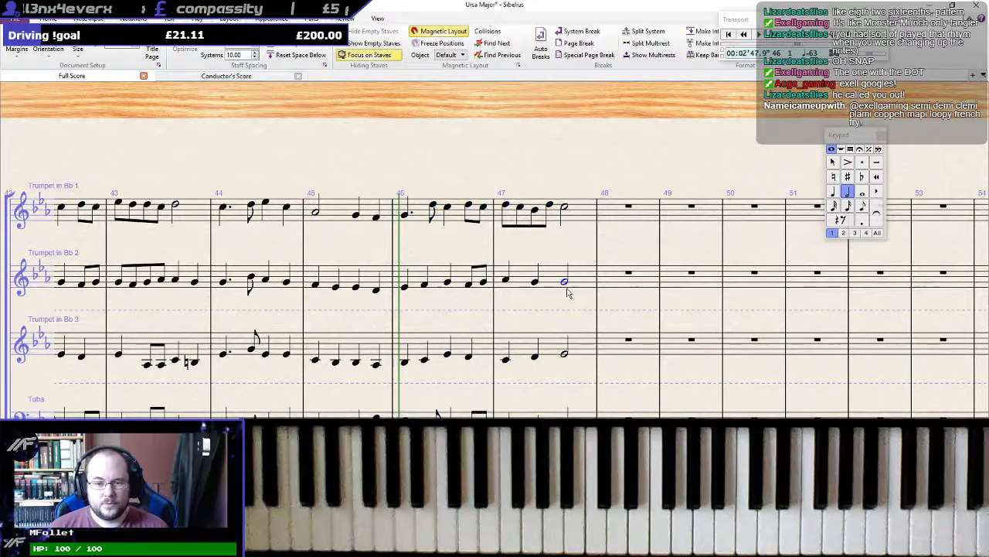
click(534, 358)
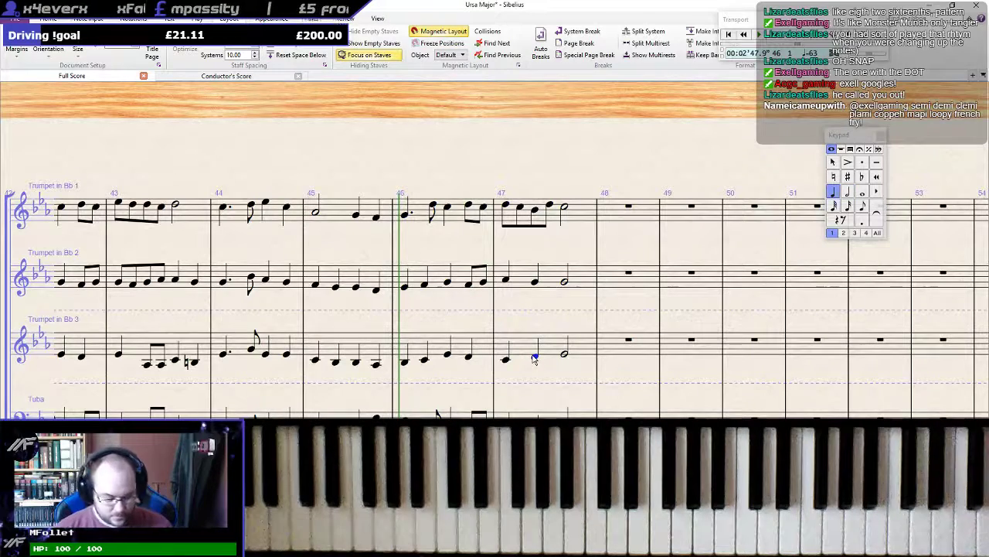
key(3)
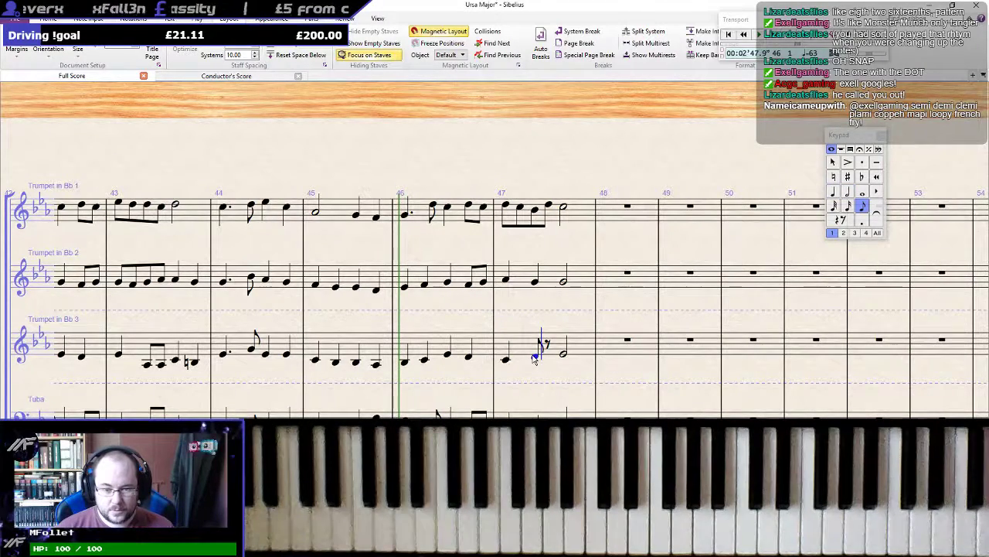
key(e)
key(4)
key(e)
key(e)
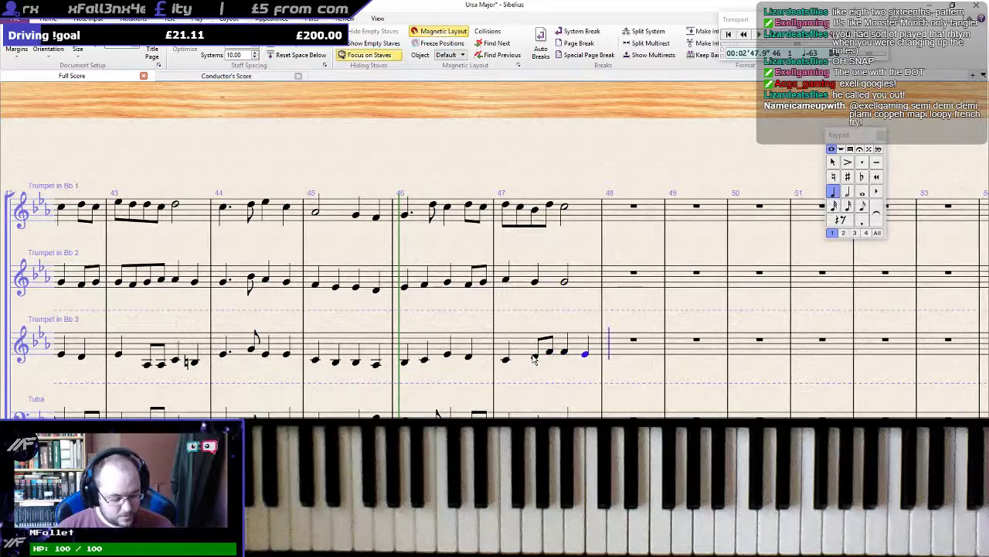
Play back bar 47 with all four parts selected to check the new Trumpet in Bb 3 line
ctrl+click(507, 210)
key(p)
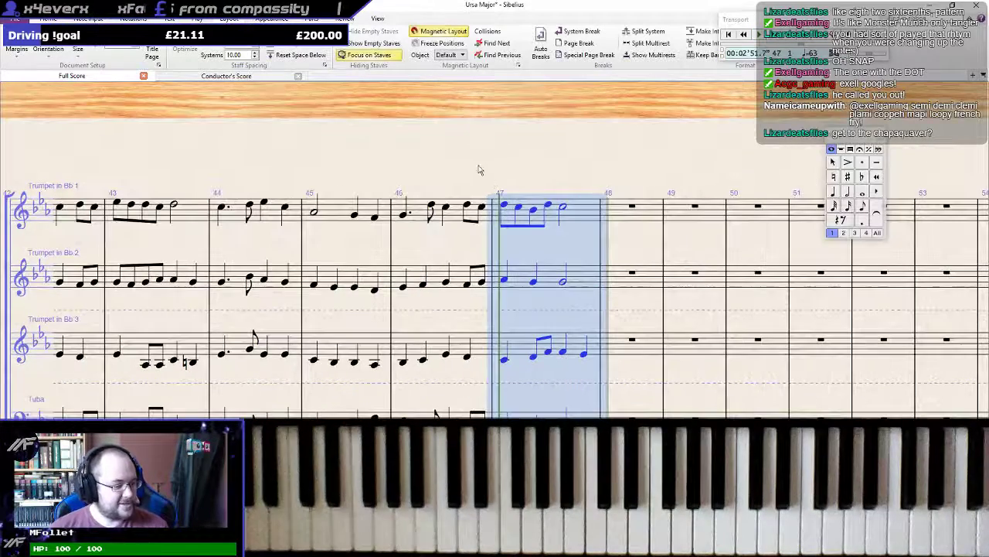
key(Escape)
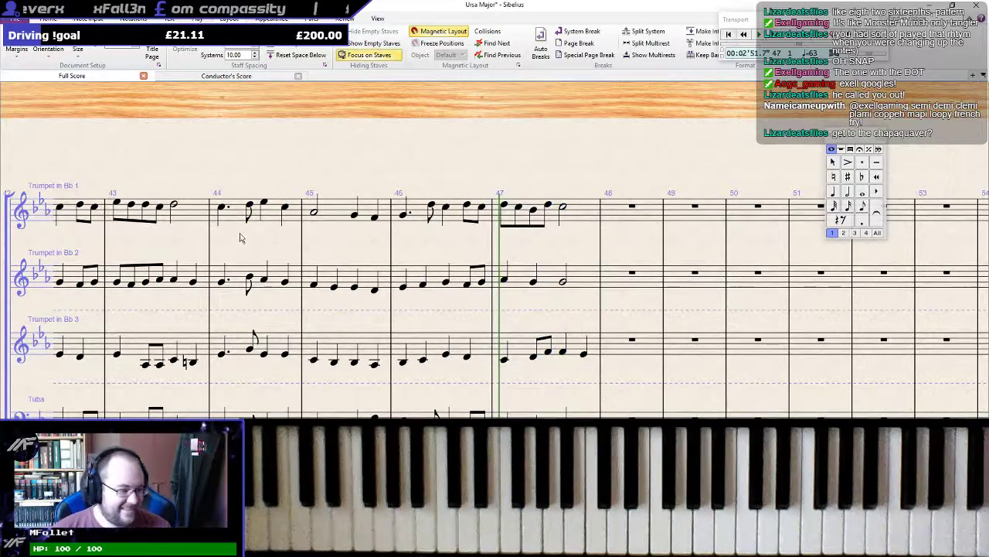
Try changing the opening notes of bar 44 in all four parts to 128th notes, and undo the change
click(223, 429)
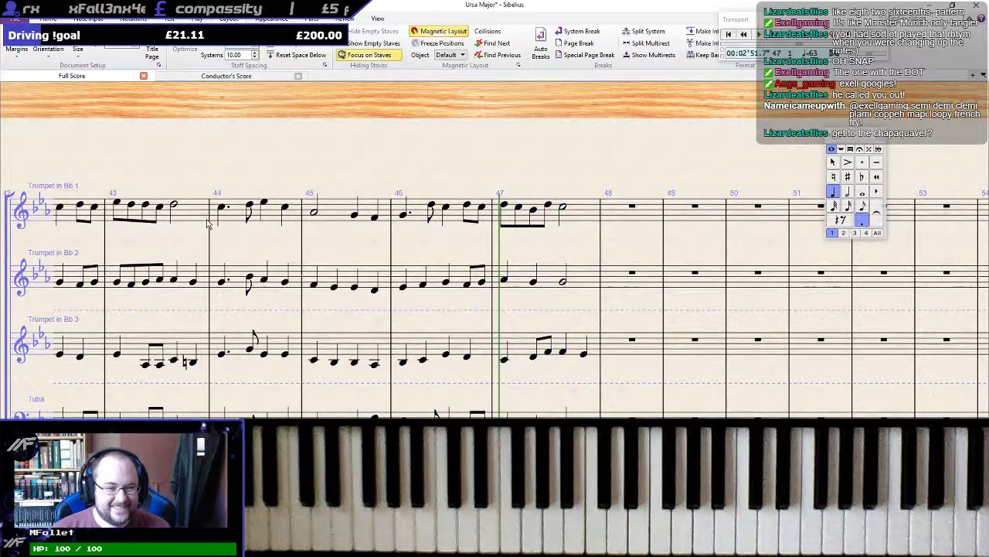
shift+click(224, 208)
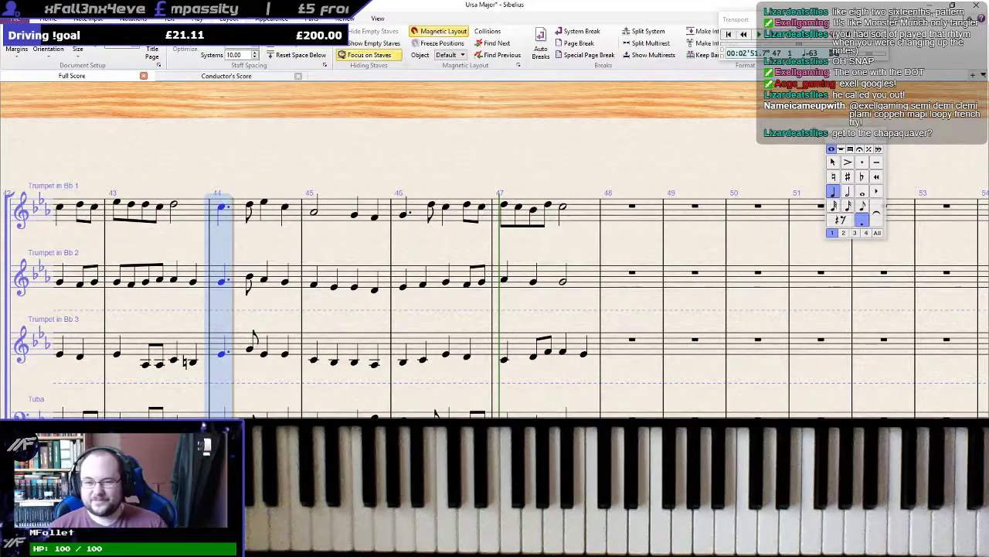
drag(845, 139, 515, 128)
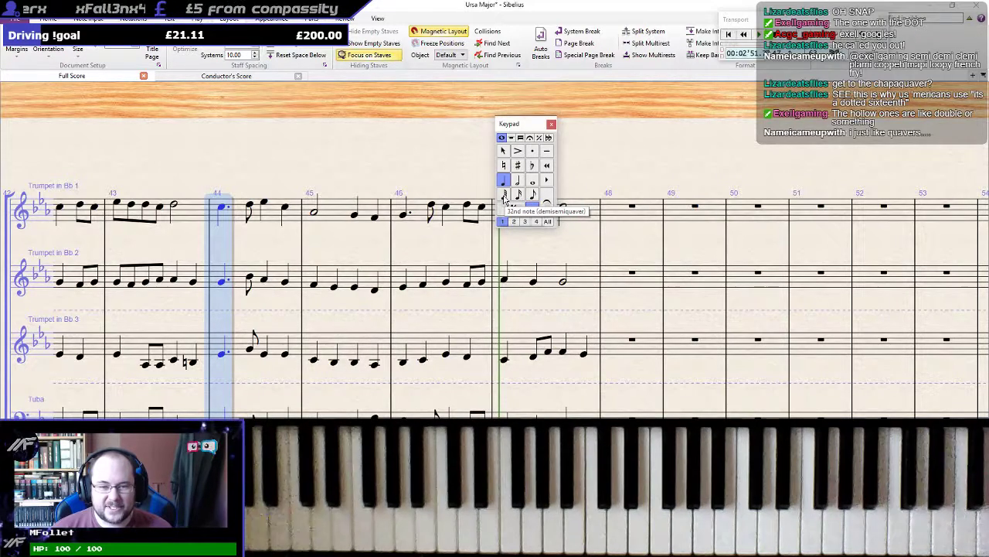
click(511, 139)
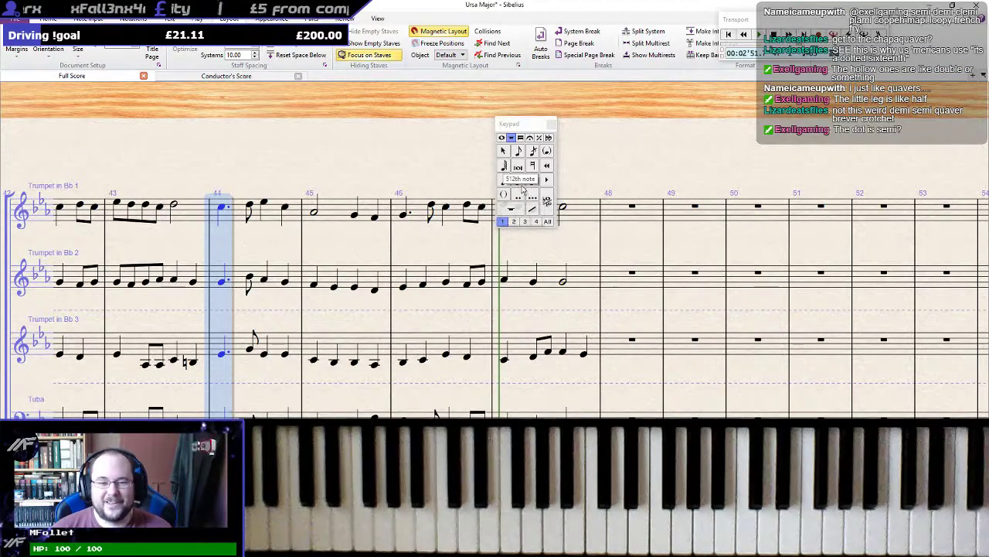
click(520, 182)
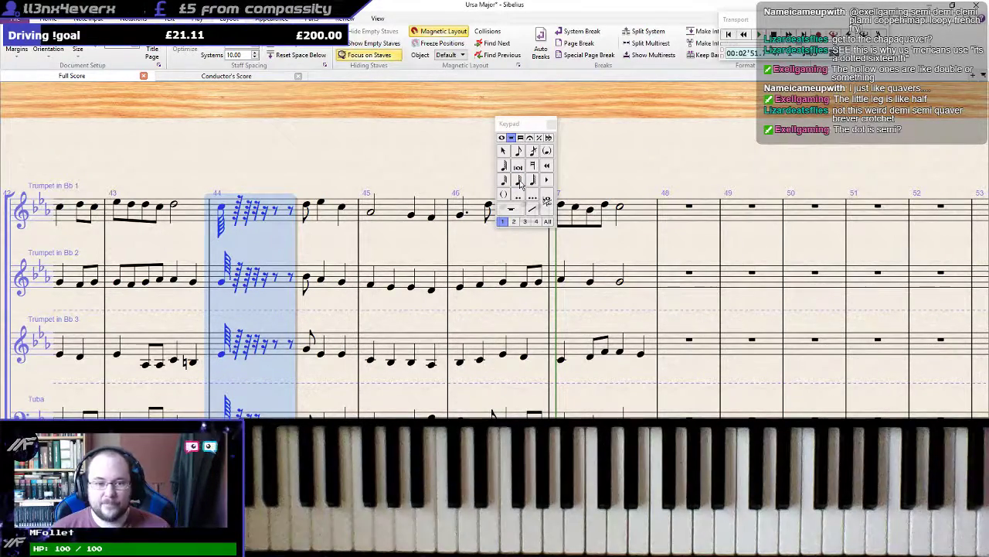
key(ctrl+z)
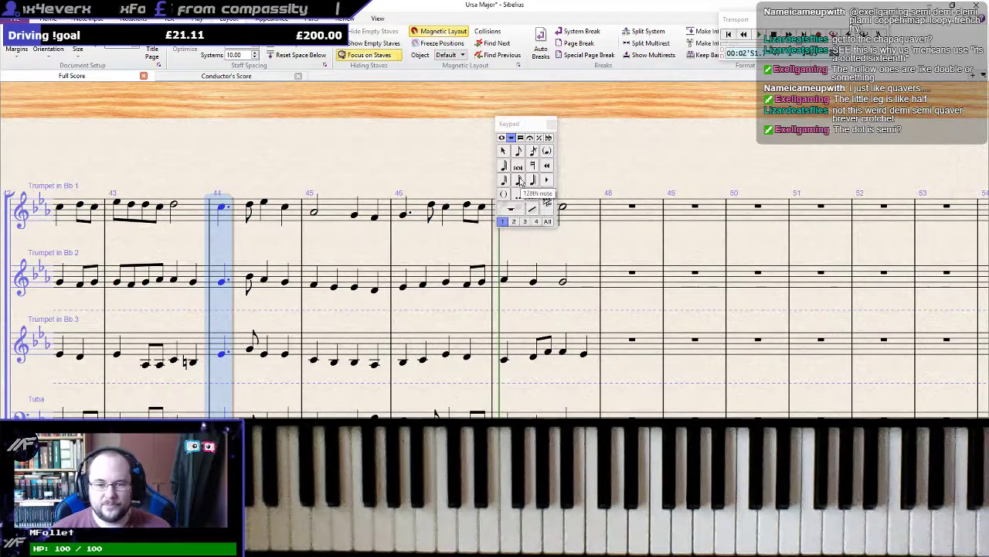
click(451, 169)
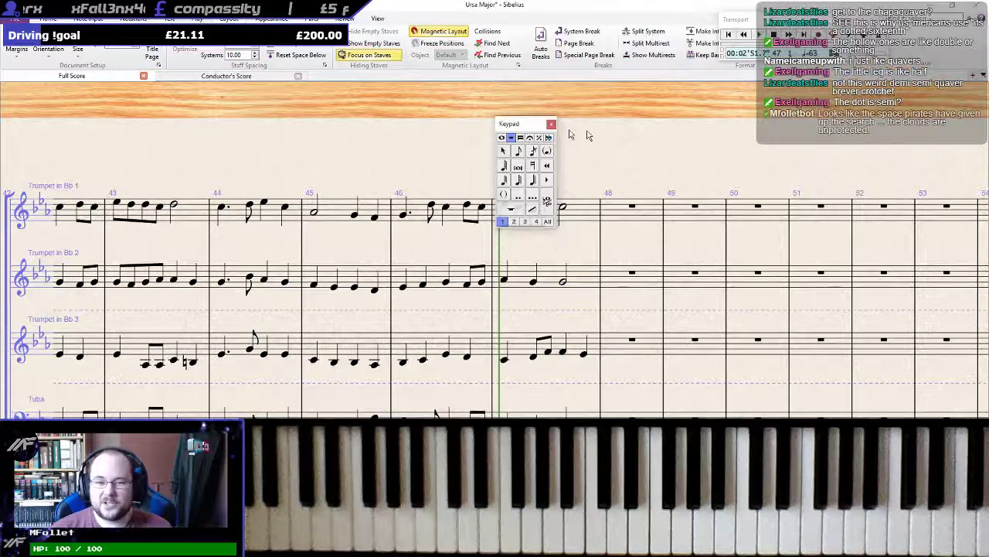
Play back all four parts from the first beat of bar 46 to the end of bar 47
drag(530, 127, 873, 149)
click(404, 215)
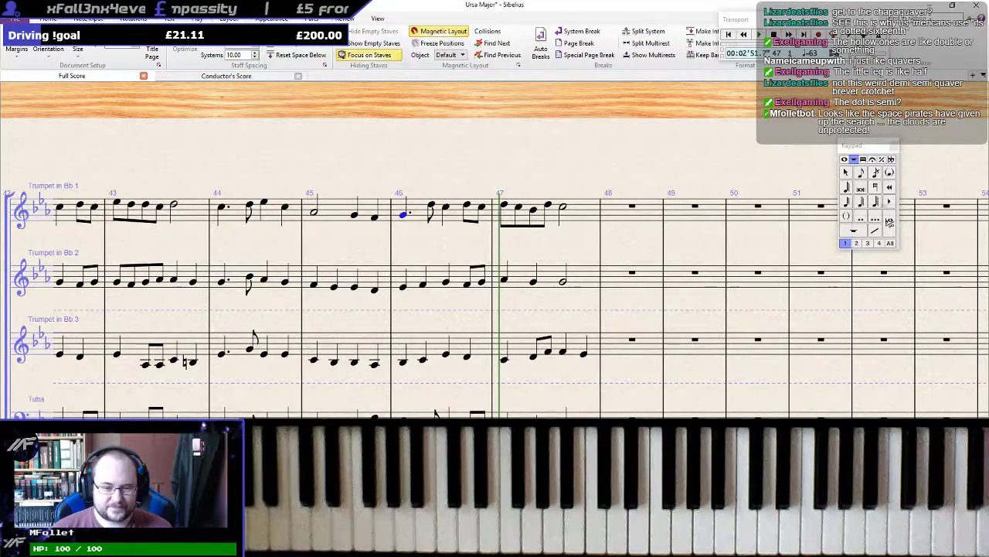
shift+click(405, 487)
key(space)
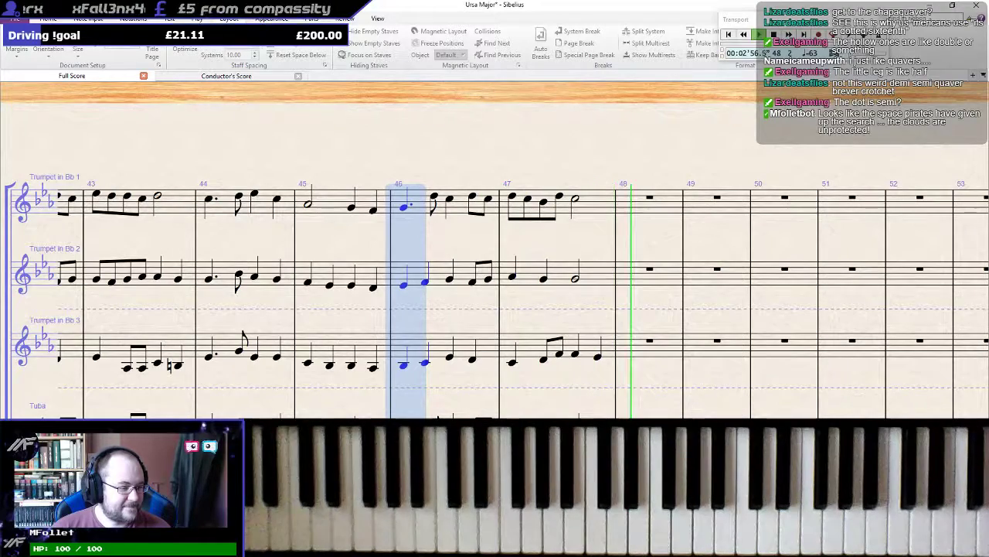
key(space)
key(Escape)
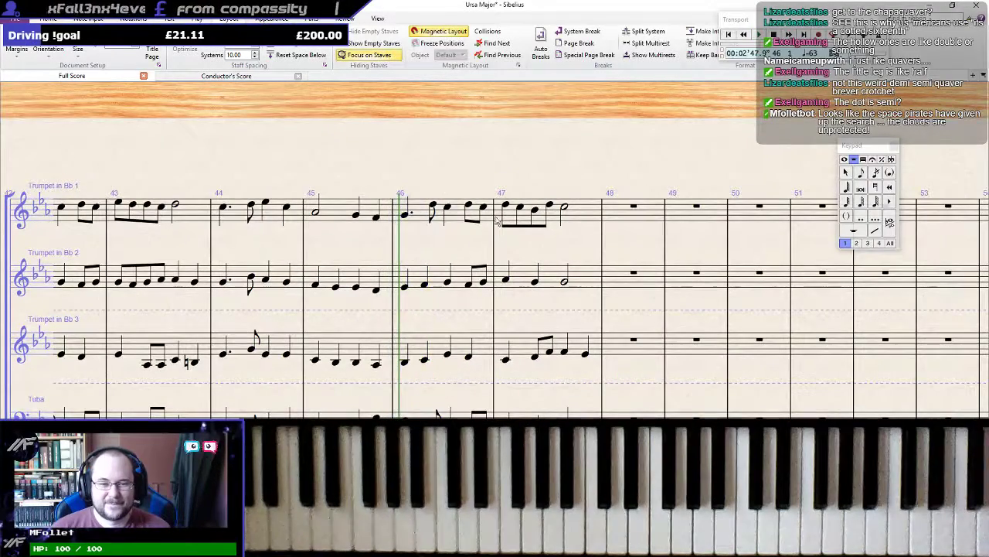
Select bar 40 across the four parts and play back the whole passage through bar 47
drag(441, 173, 715, 173)
click(95, 208)
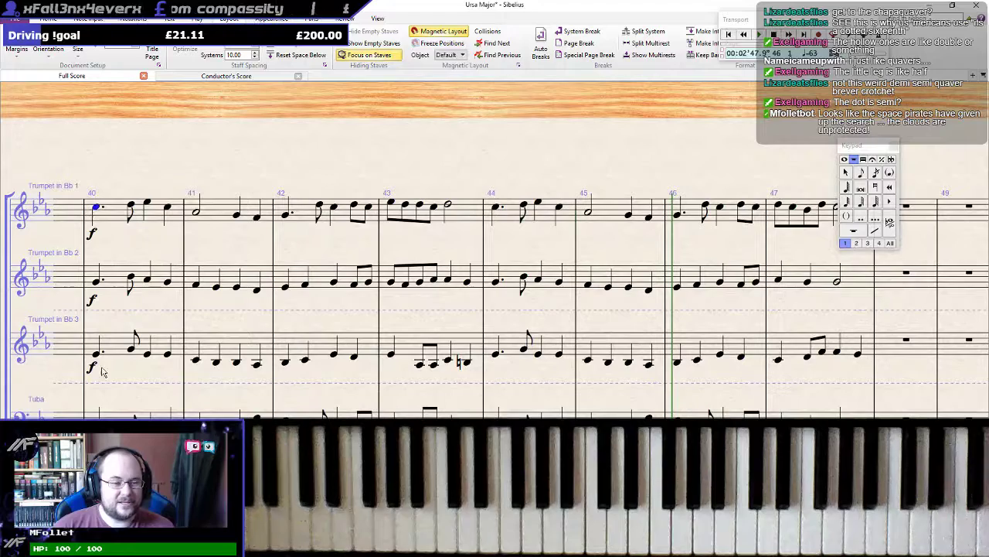
shift+click(124, 472)
key(p)
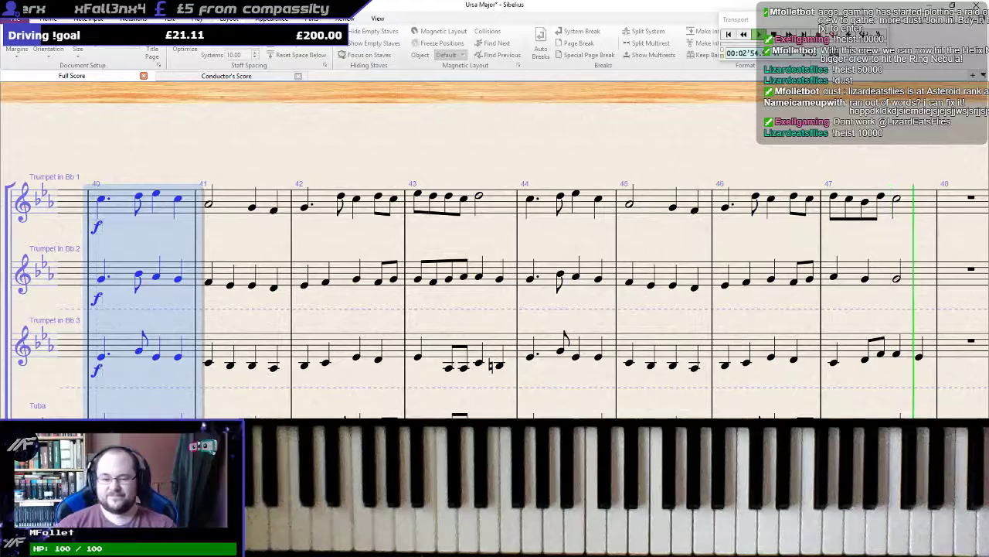
key(space)
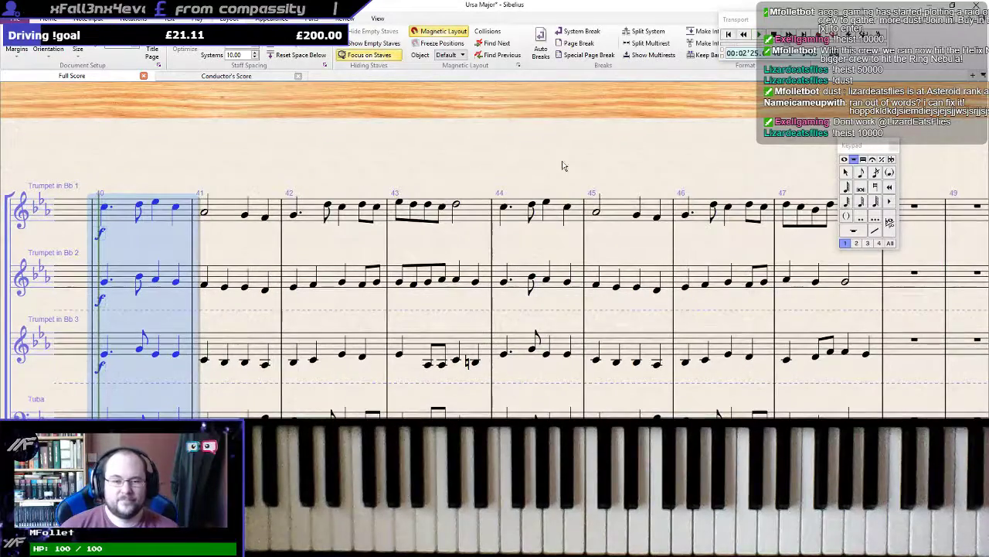
Turn off Focus on Staves so the full orchestral score around bars 40–48 is shown, including the horn and trombone staves
drag(572, 133, 550, 141)
scroll(534, 158, down, 2)
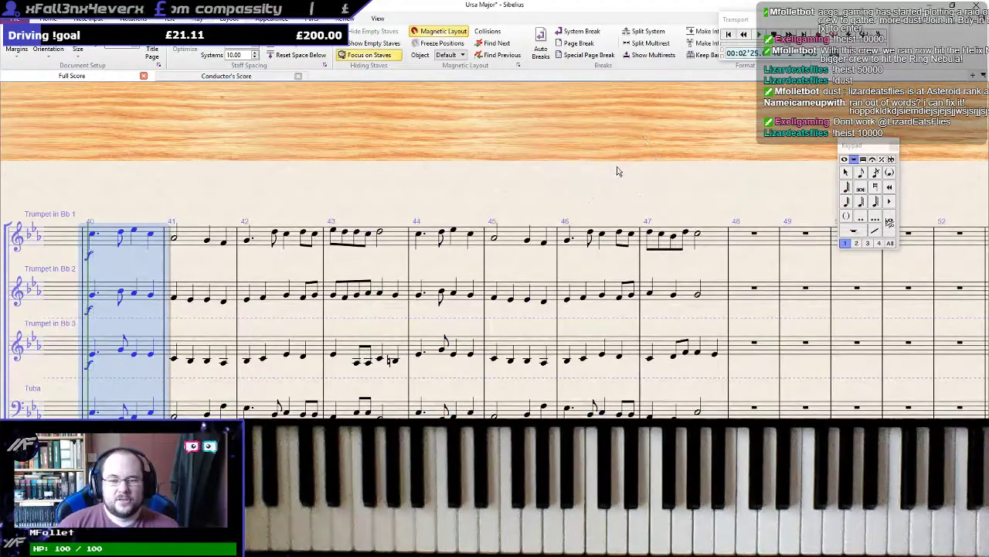
drag(617, 171, 426, 170)
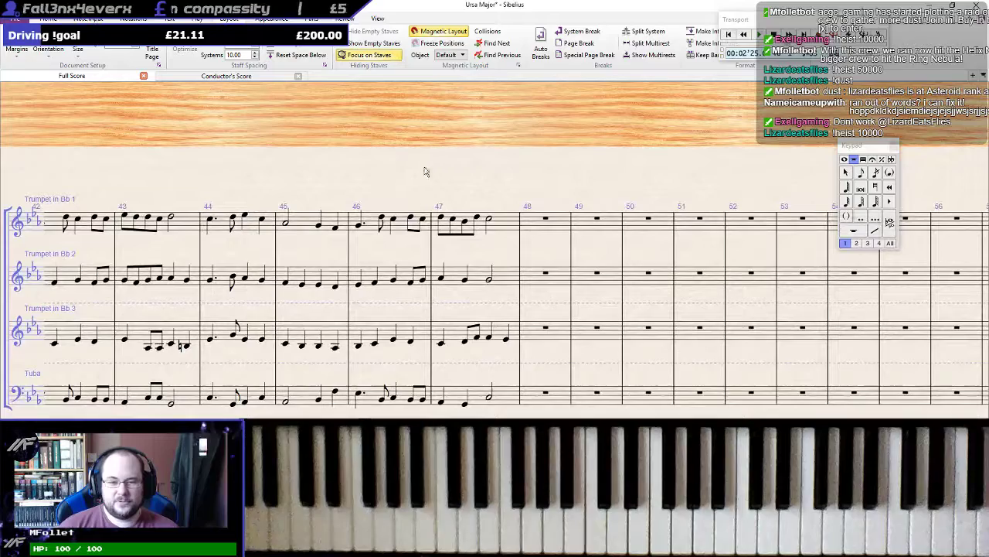
click(545, 221)
drag(398, 178, 610, 177)
click(390, 55)
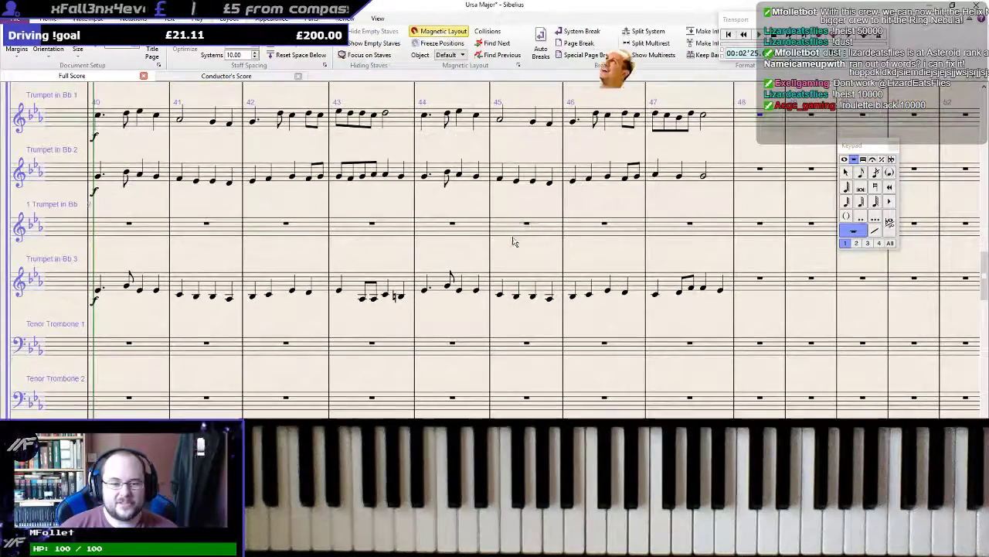
scroll(515, 242, down, 10)
scroll(561, 294, up, 13)
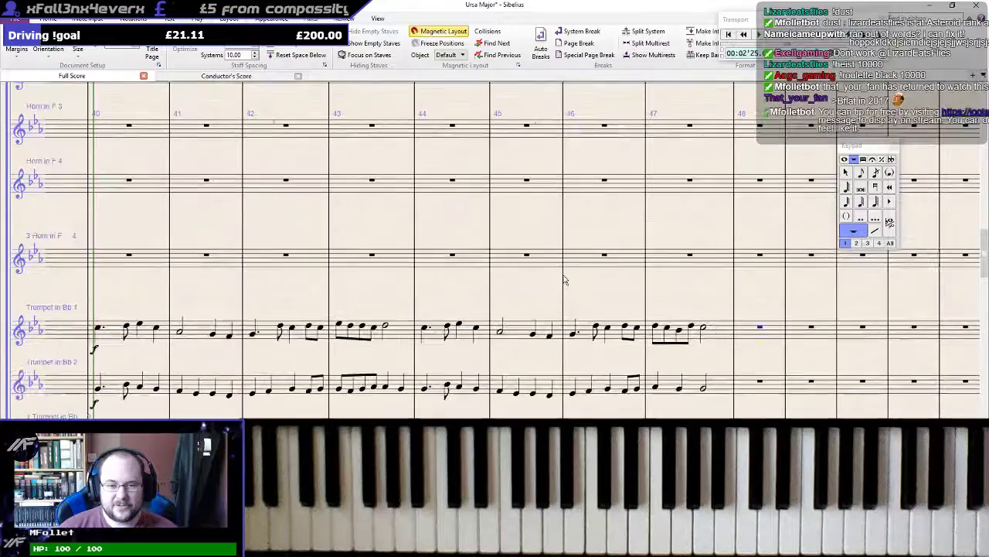
click(517, 334)
key(Escape)
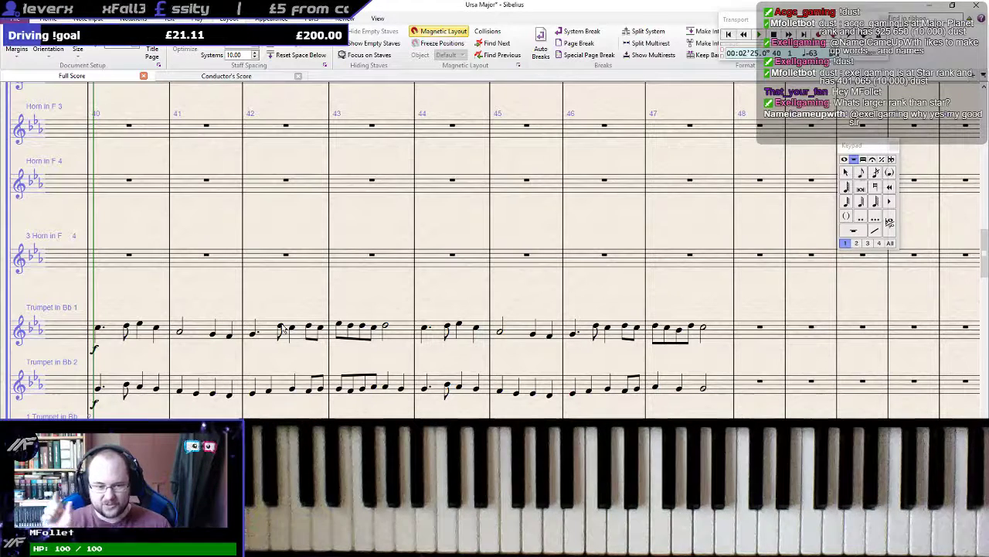
Copy bars 44–47 of the trumpet and tuba parts to bars 52–55
drag(586, 301, 570, 210)
drag(681, 218, 379, 228)
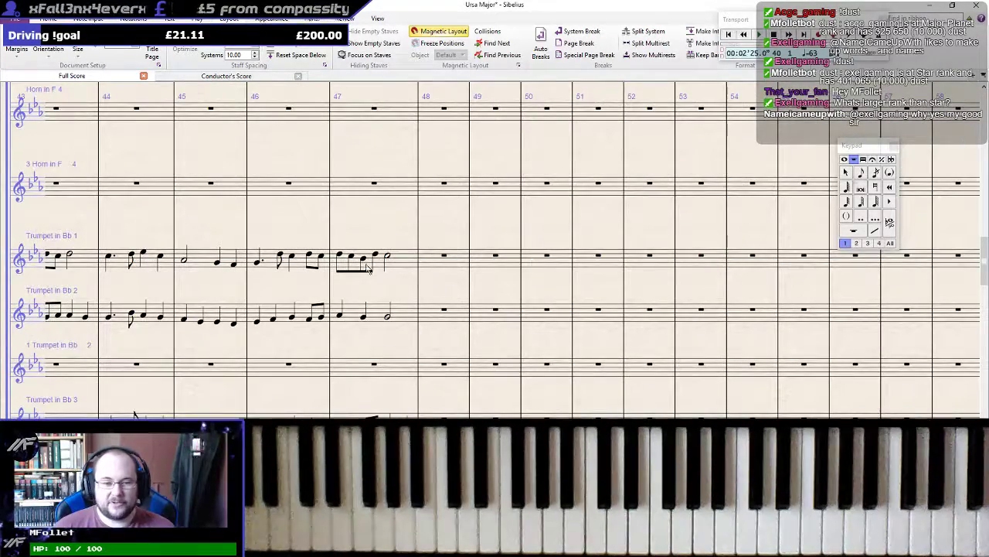
click(400, 414)
drag(285, 219, 400, 214)
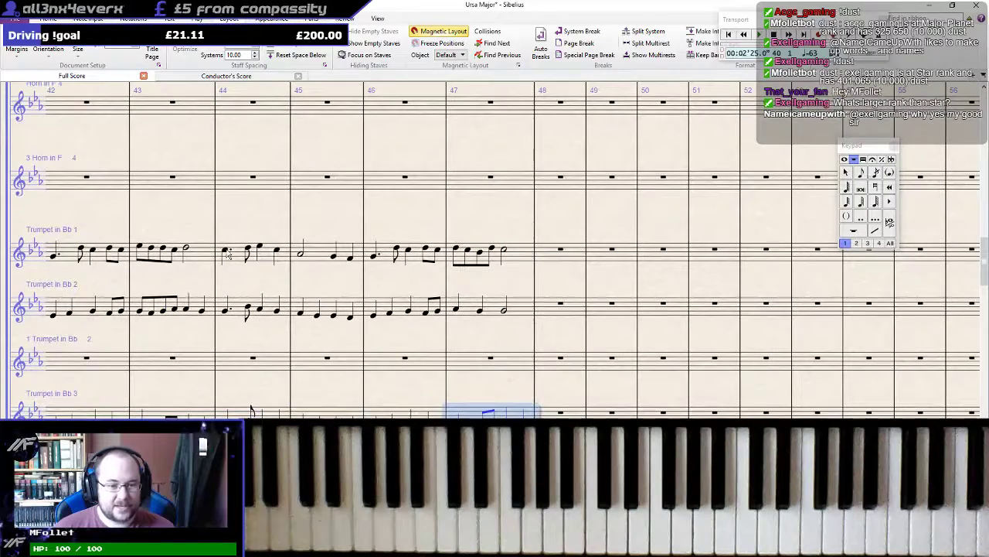
shift+click(226, 249)
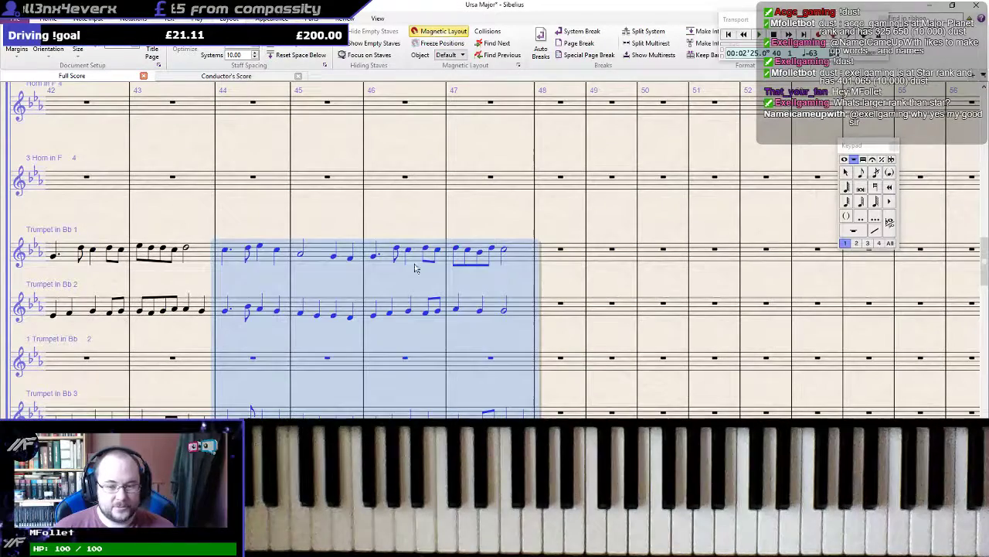
alt+click(740, 263)
key(Escape)
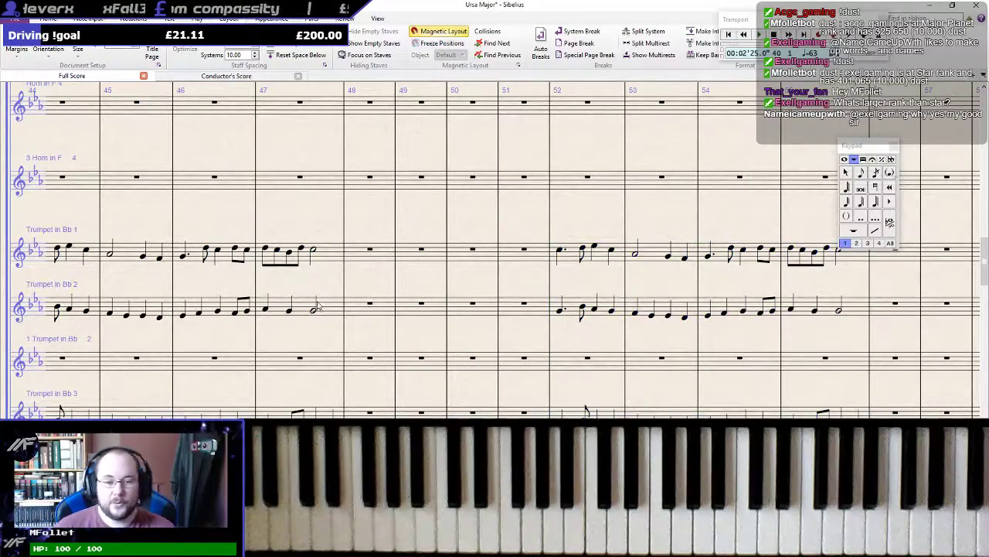
Save the score
click(370, 252)
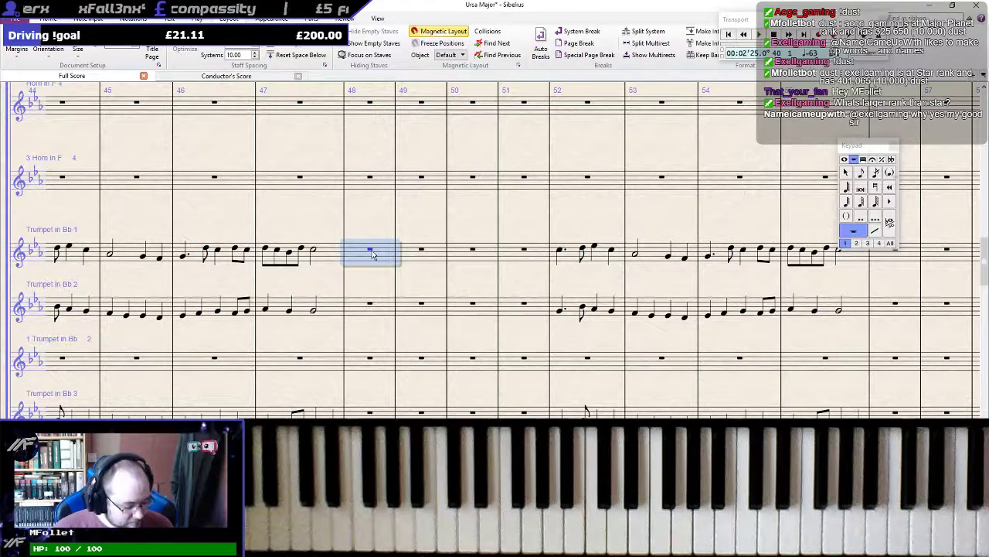
key(ctrl+s)
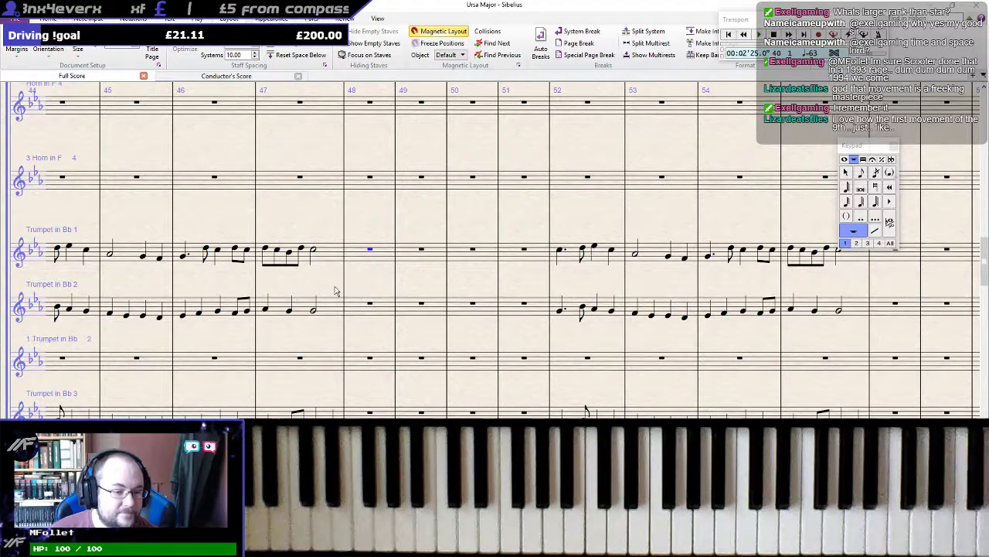
key(Escape)
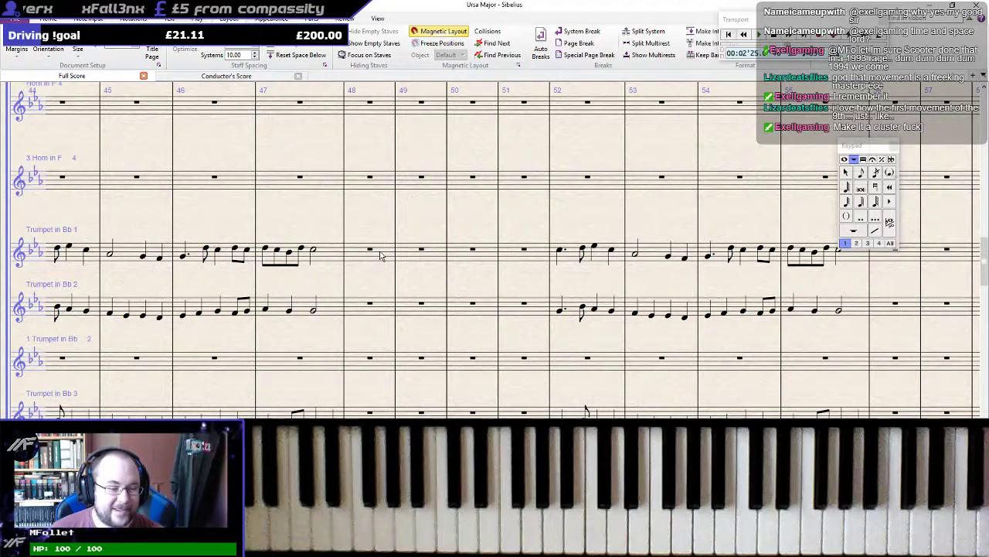
Enter the Trumpet in Bb 1 melody in bars 48–50 with quarter notes and eighth-note pairs, opening bar 48 with D, B natural, E flat
click(372, 250)
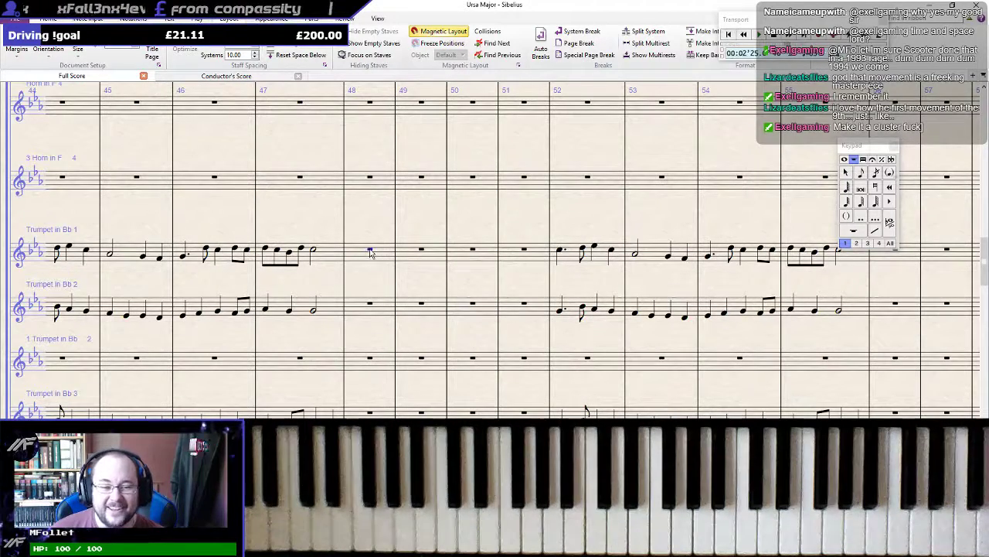
key(4)
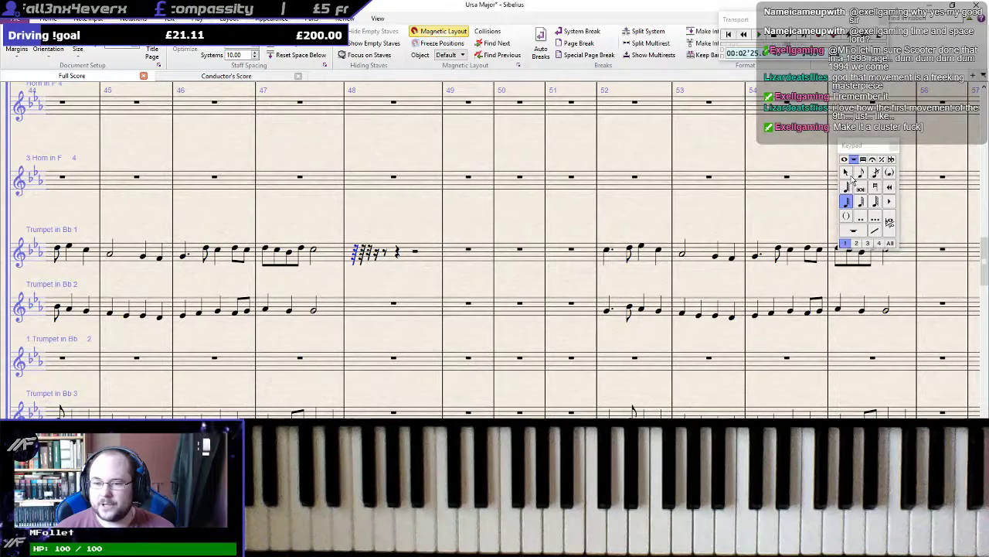
click(845, 161)
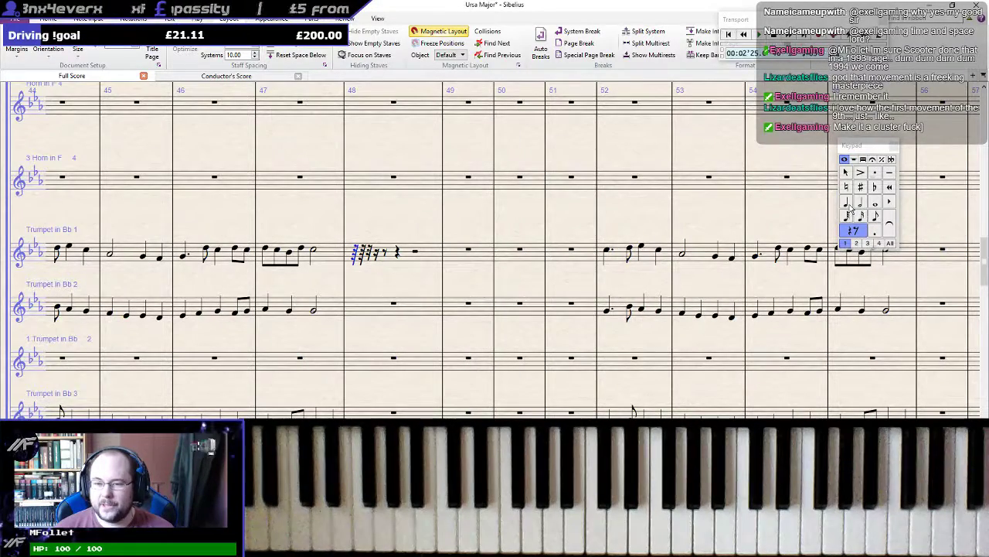
click(846, 203)
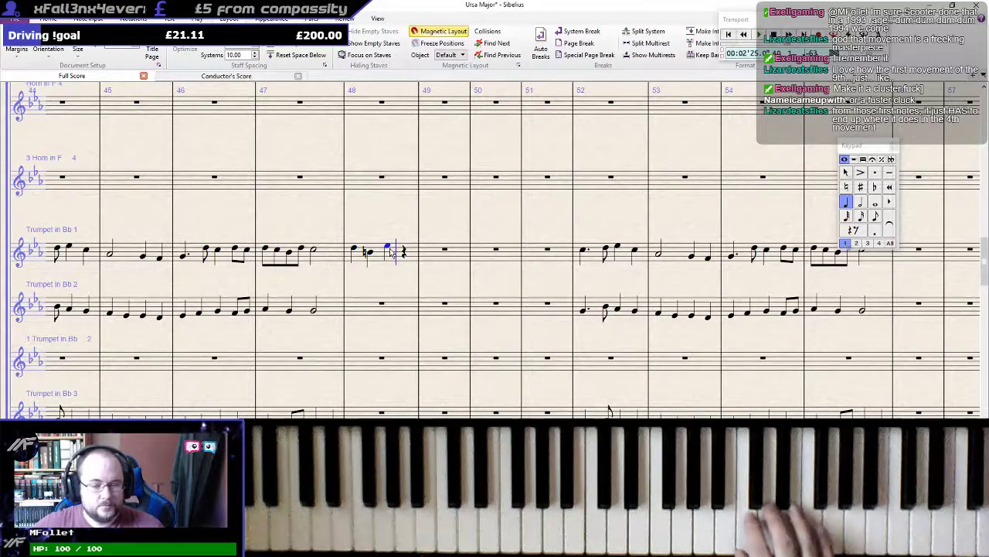
key(KP_3)
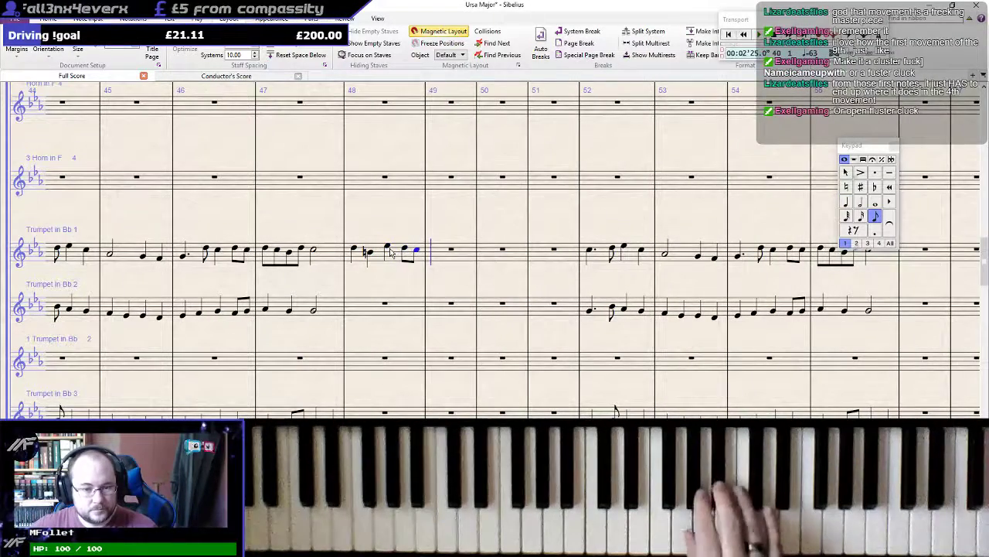
key(KP_4)
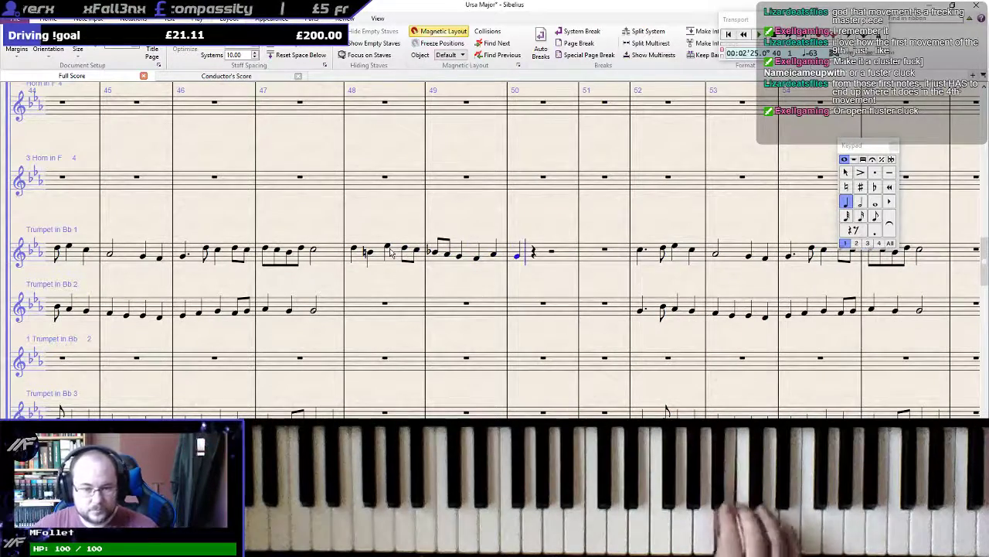
key(KP_3)
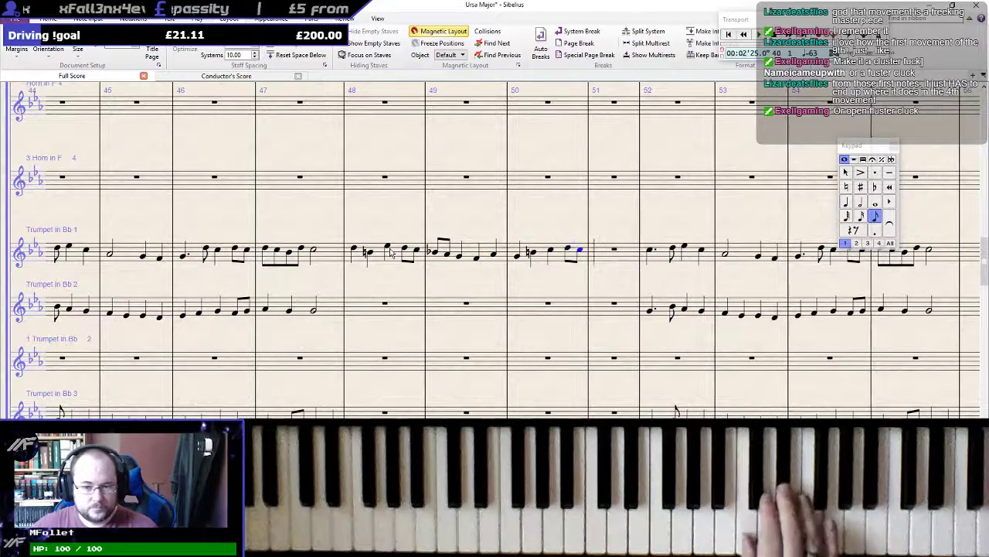
Complete bar 51 of Trumpet in Bb 1 with a quarter note, two eighths and two quarters, ending on B natural
key(KP_4)
key(KP_3)
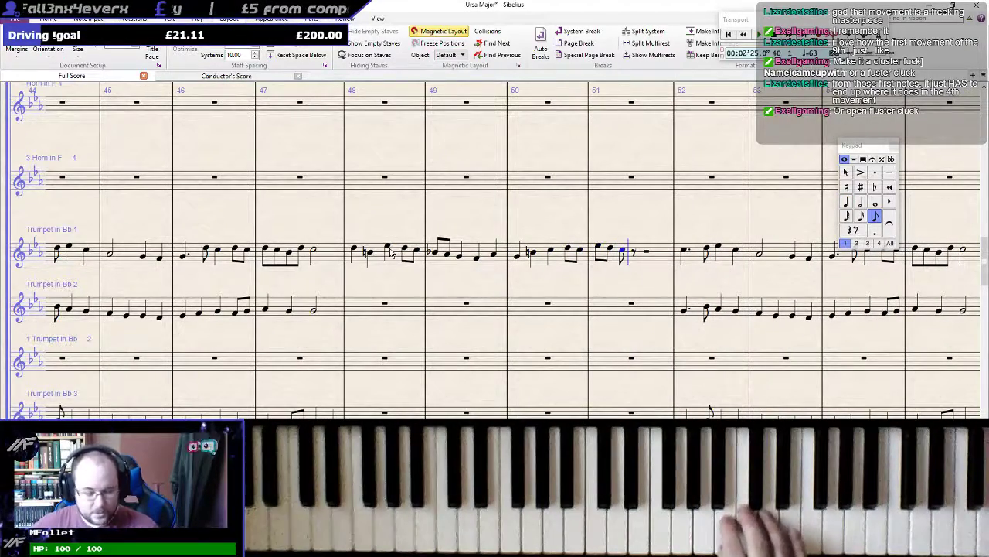
key(Left)
key(Left)
key(KP_4)
key(KP_3)
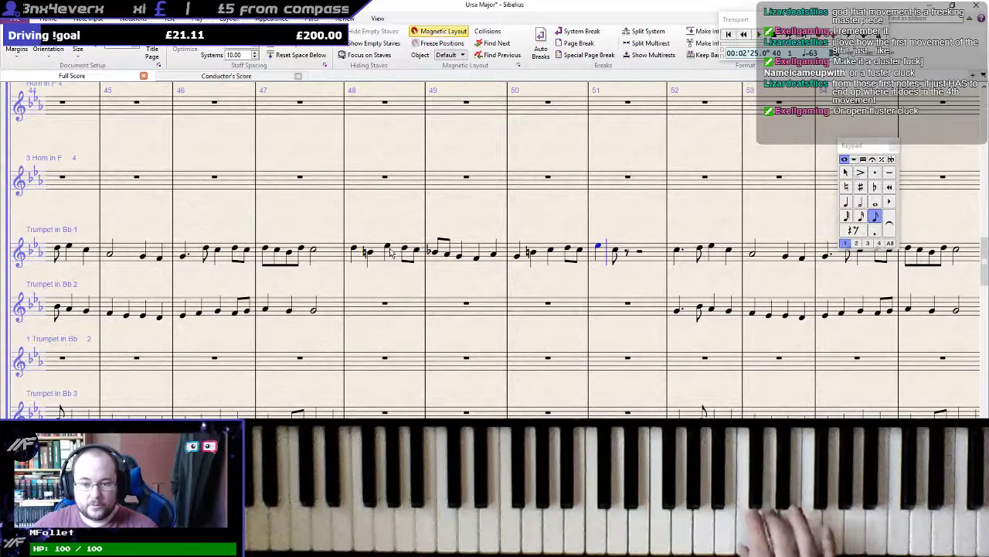
key(KP_4)
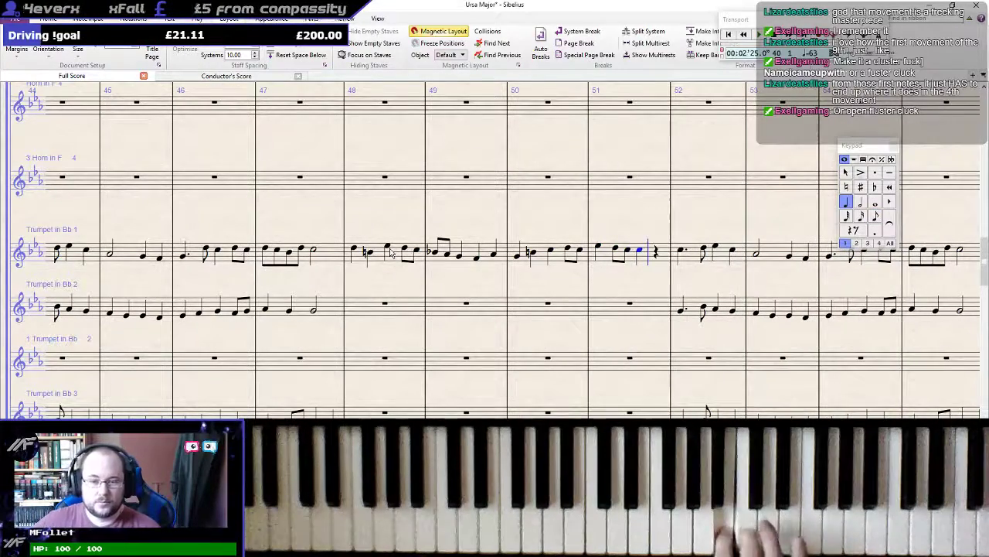
key(m)
key(m)
key(Escape)
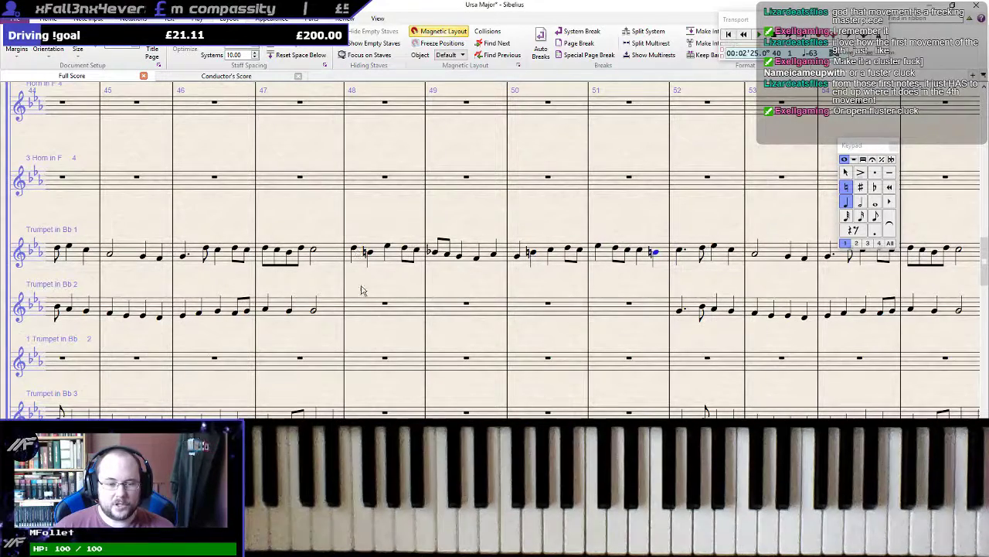
Select bar 48 in the three trumpets and the tuba, and turn on Focus on Staves for those four parts
scroll(402, 352, down, 3)
key(Escape)
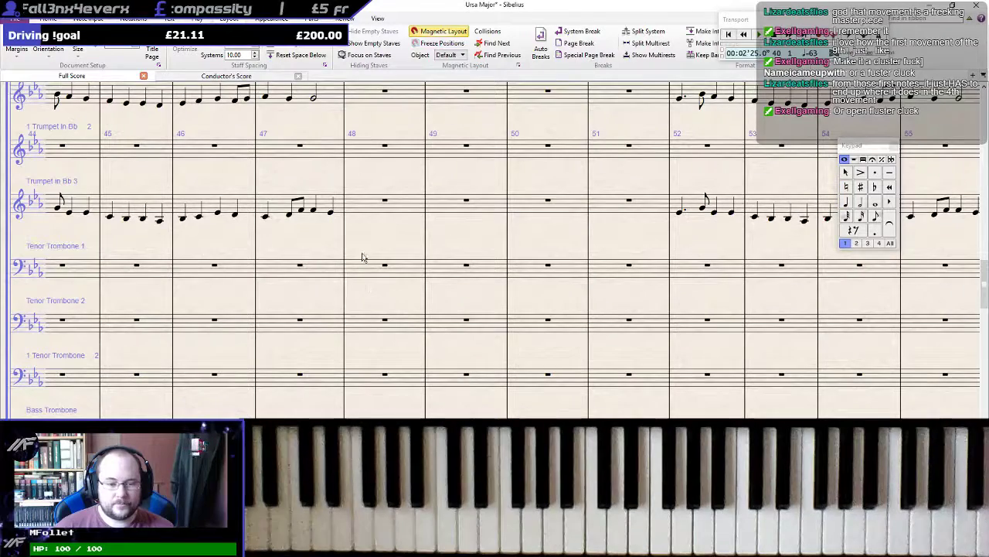
click(360, 205)
scroll(371, 207, up, 1)
ctrl+click(361, 196)
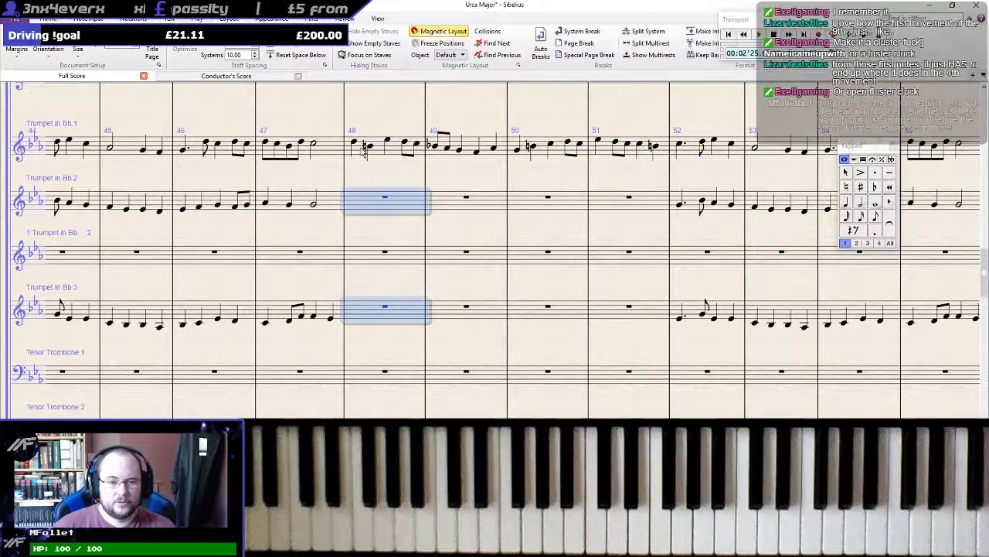
ctrl+click(368, 153)
click(366, 55)
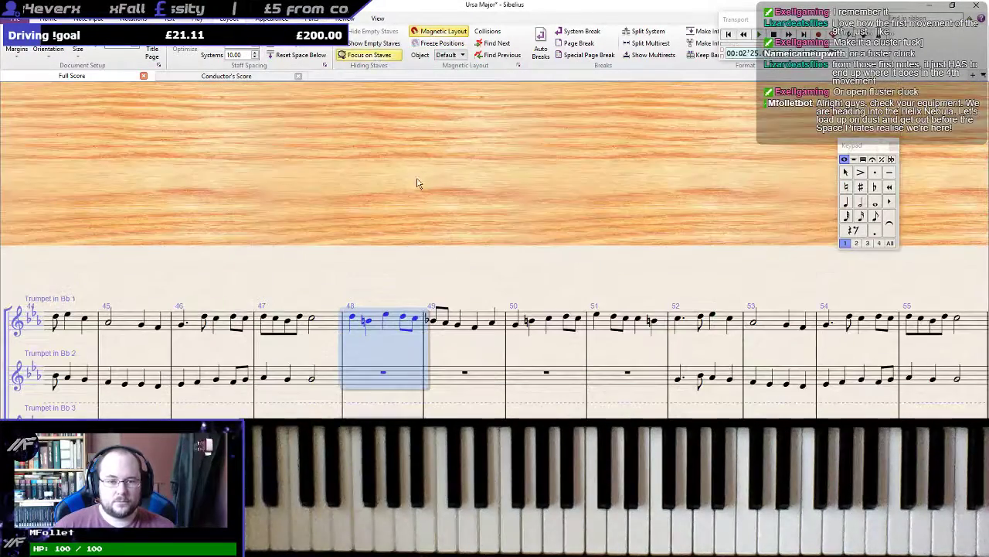
drag(438, 263, 436, 186)
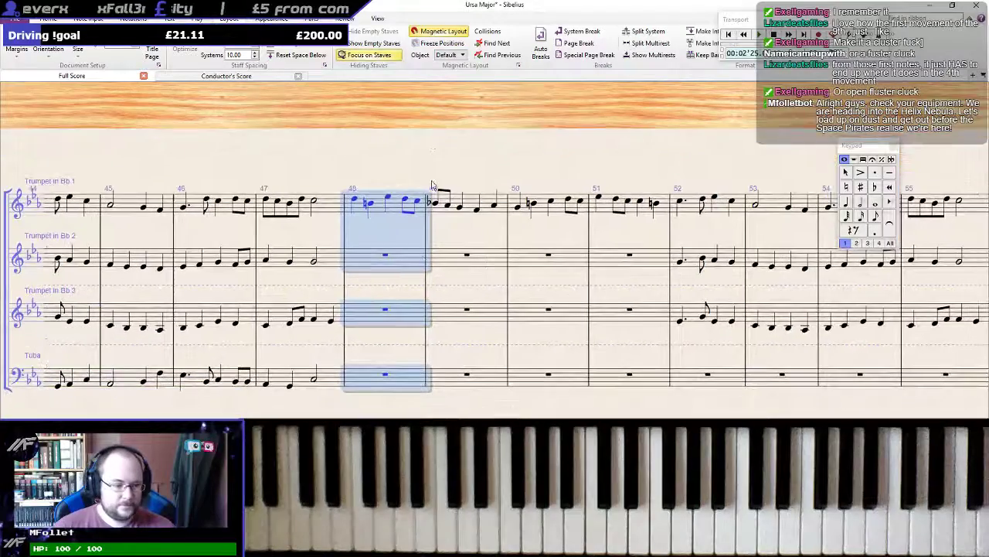
key(Escape)
Enter four quarter notes G, G, C, C in bar 48 of the tuba
click(386, 376)
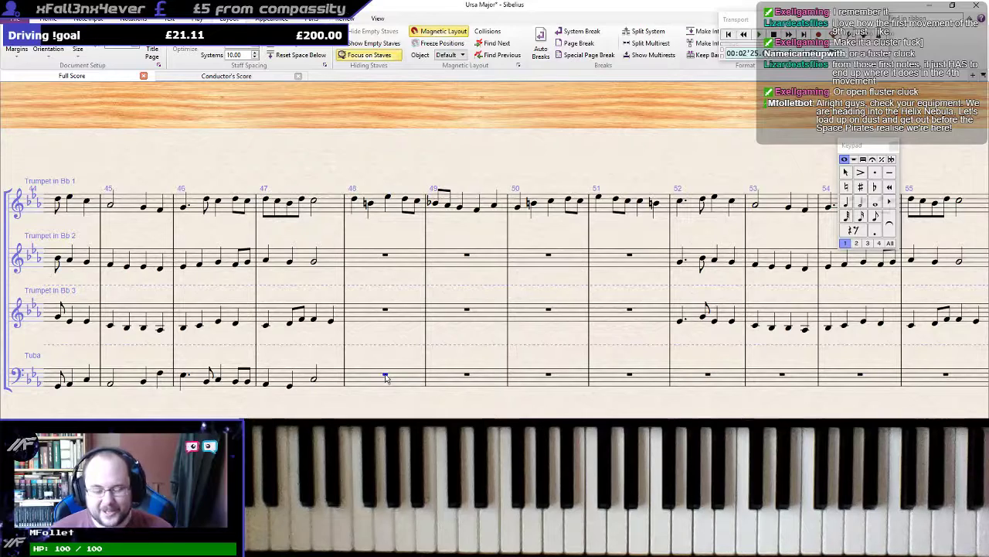
key(KP_4)
key(KP_0)
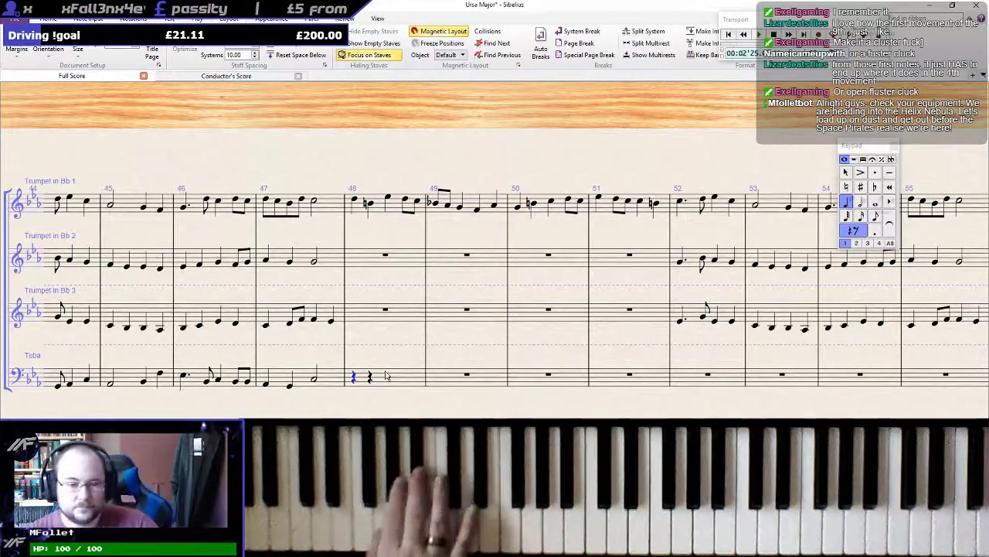
key(g)
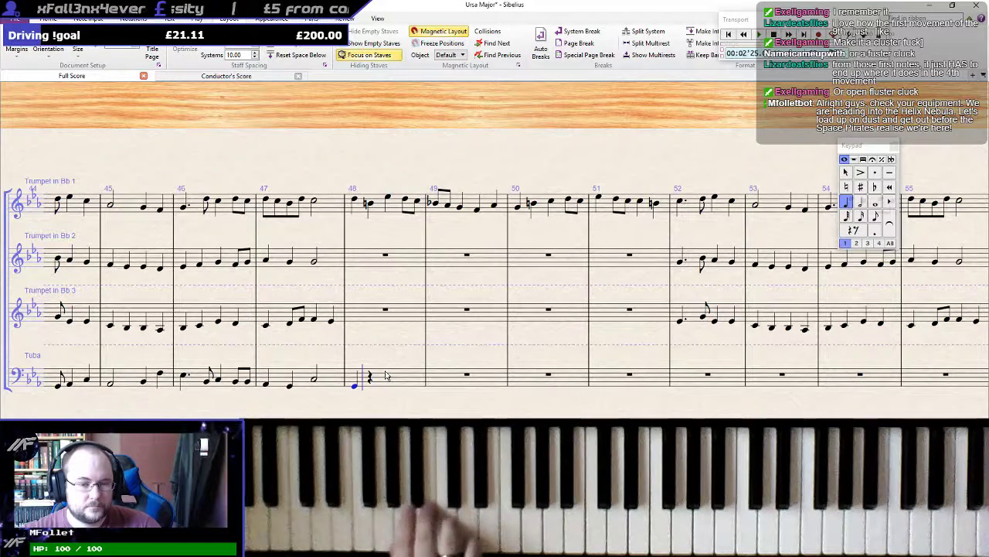
key(g)
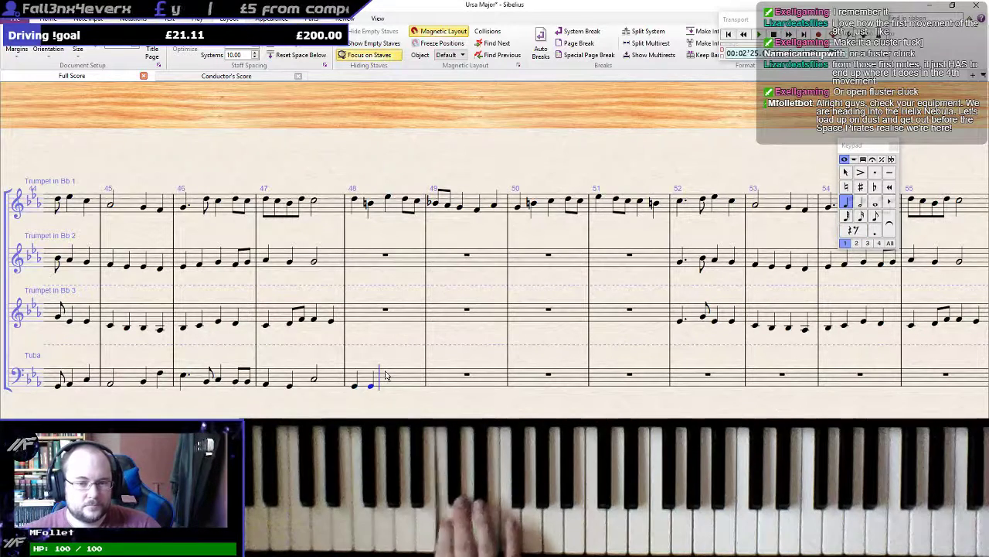
key(c)
key(c)
Fill bar 49 of the tuba with an E flat quarter, B flat and A flat eighths, and G and F quarters
key(e)
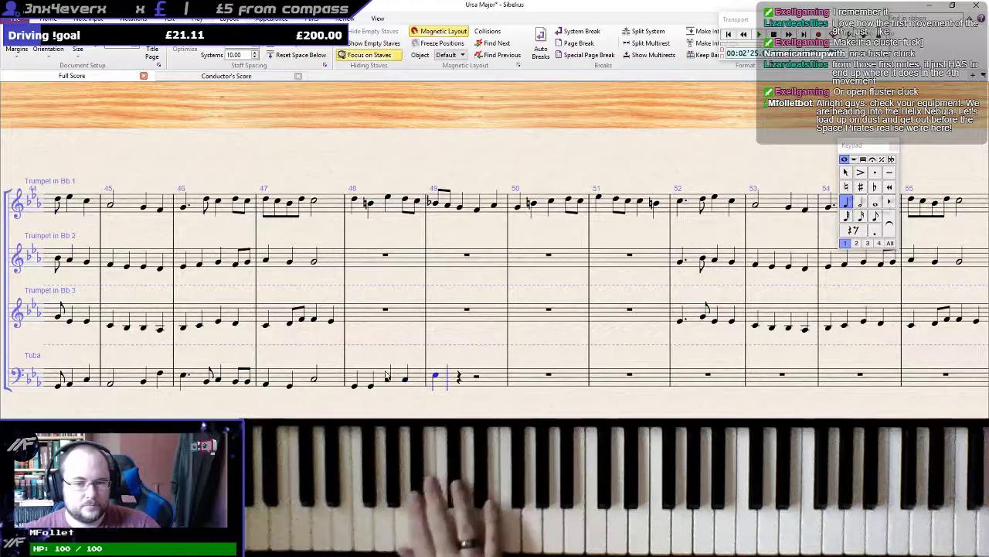
key(b)
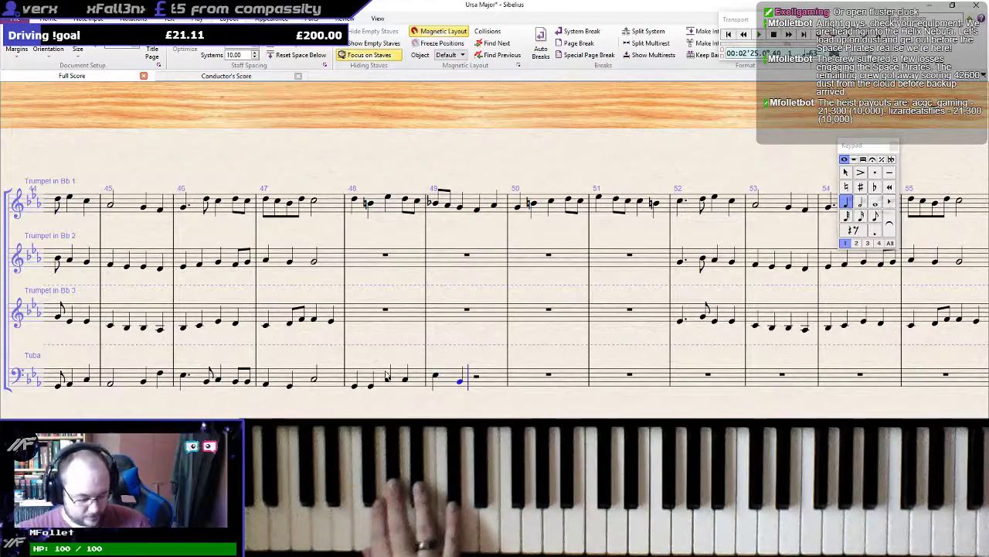
key(Left)
key(3)
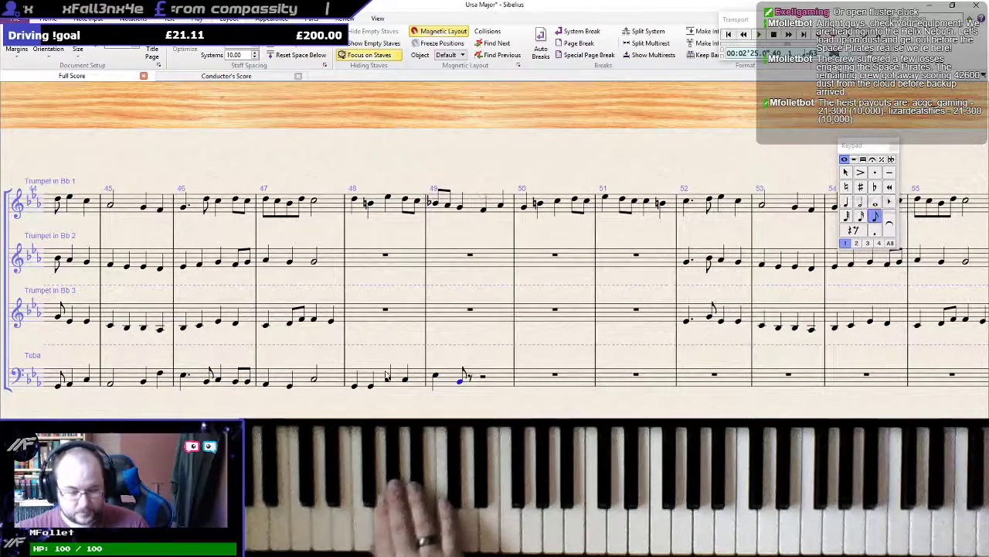
key(n)
key(a)
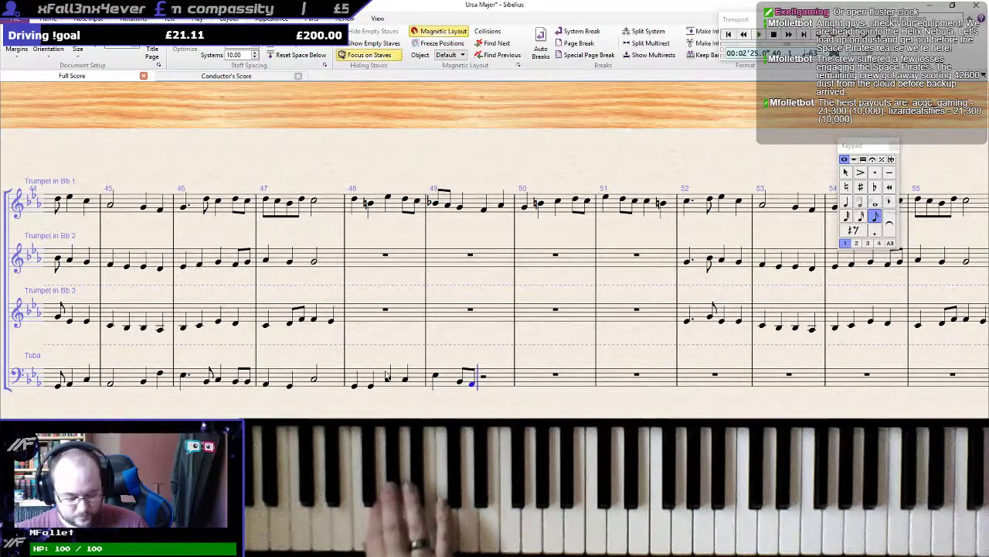
key(4)
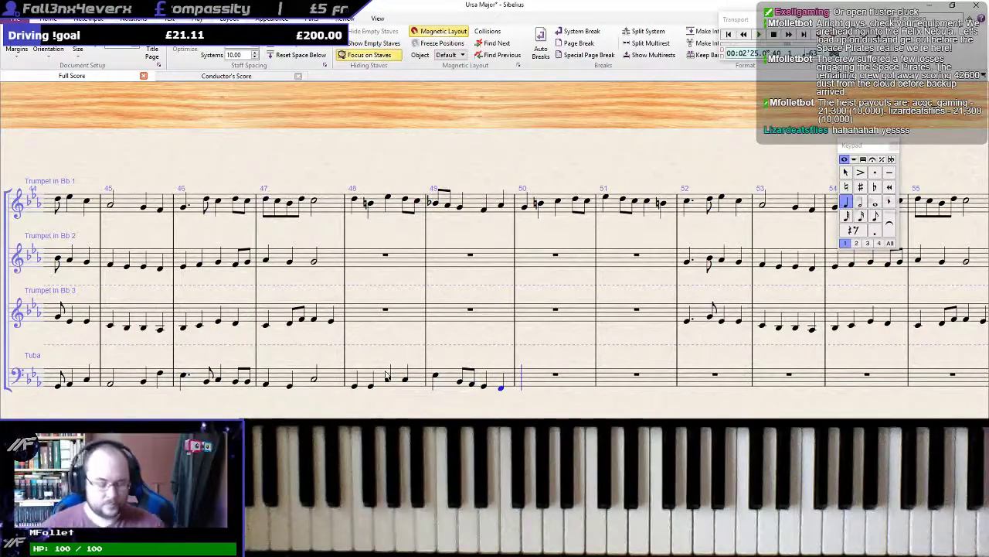
Select bar 48 across the four parts and play back through the end of bar 49
click(354, 202)
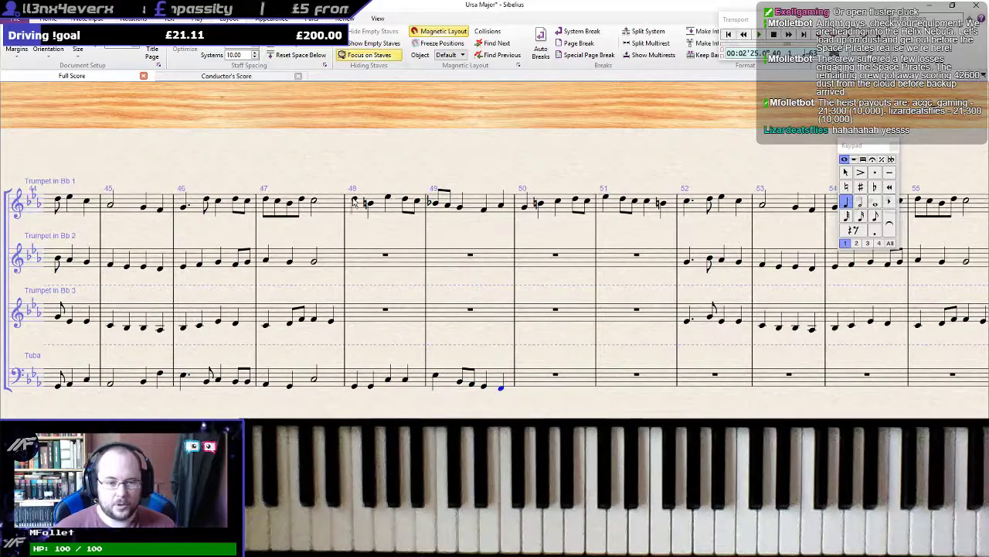
shift+click(363, 385)
key(p)
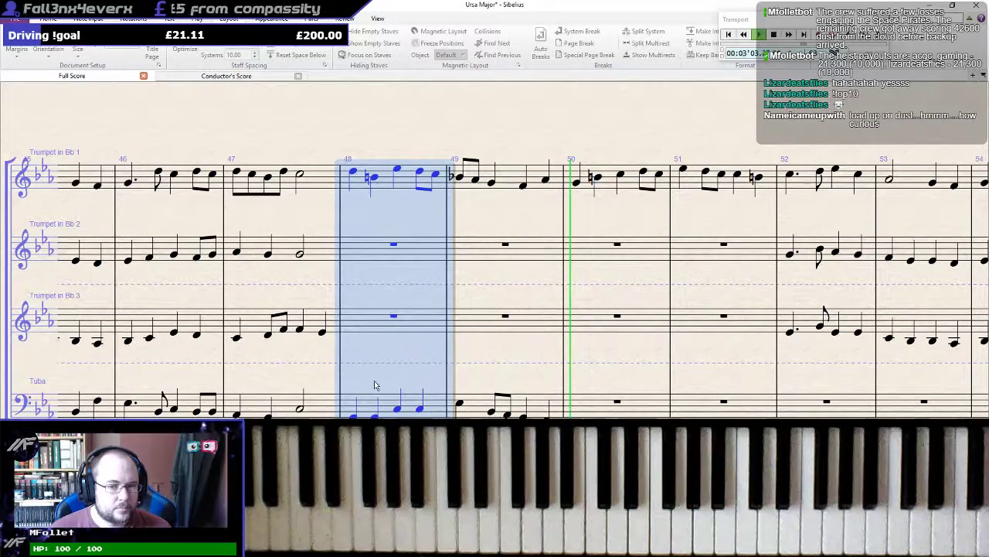
key(space)
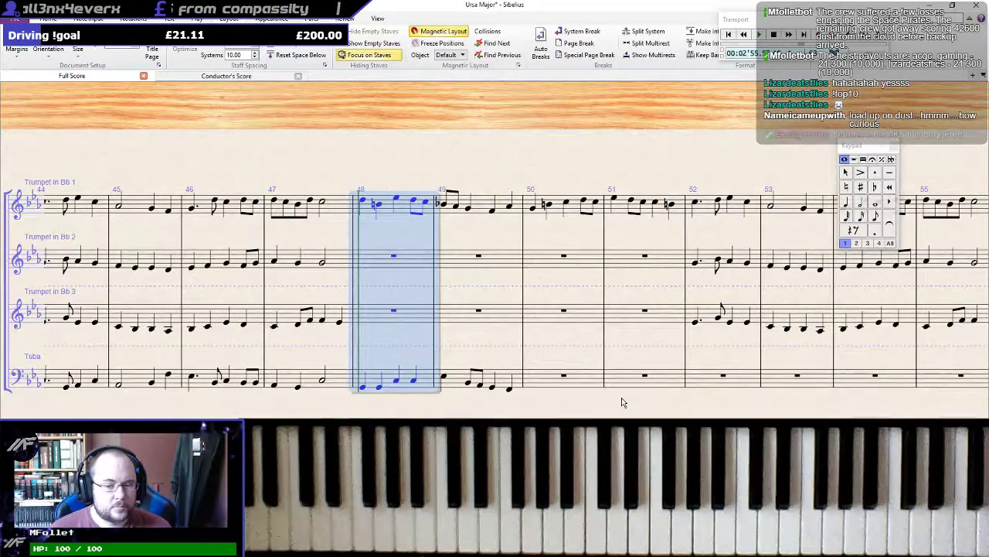
Fill bar 50 of the tuba with four quarter notes: E flat, G, C and G
click(564, 377)
key(e)
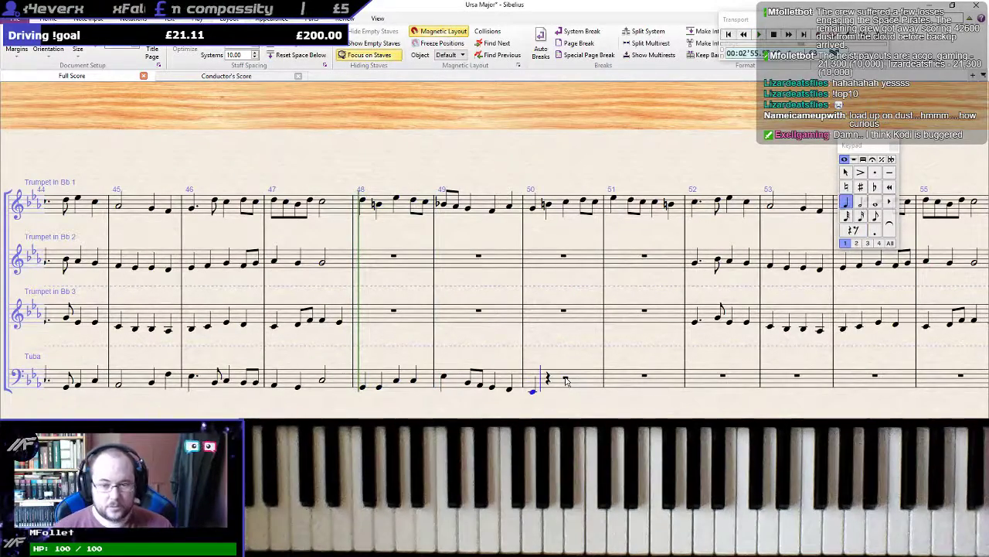
key(g)
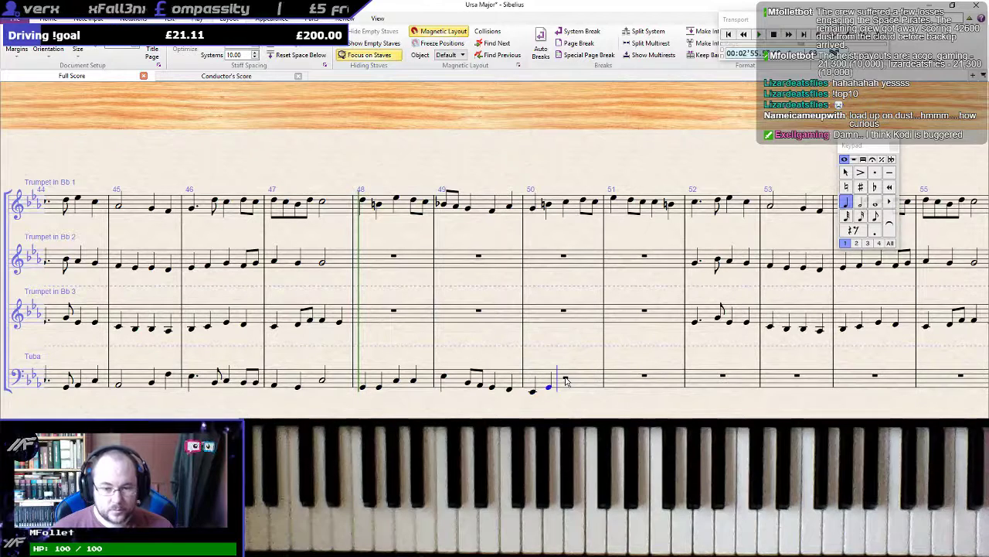
key(b)
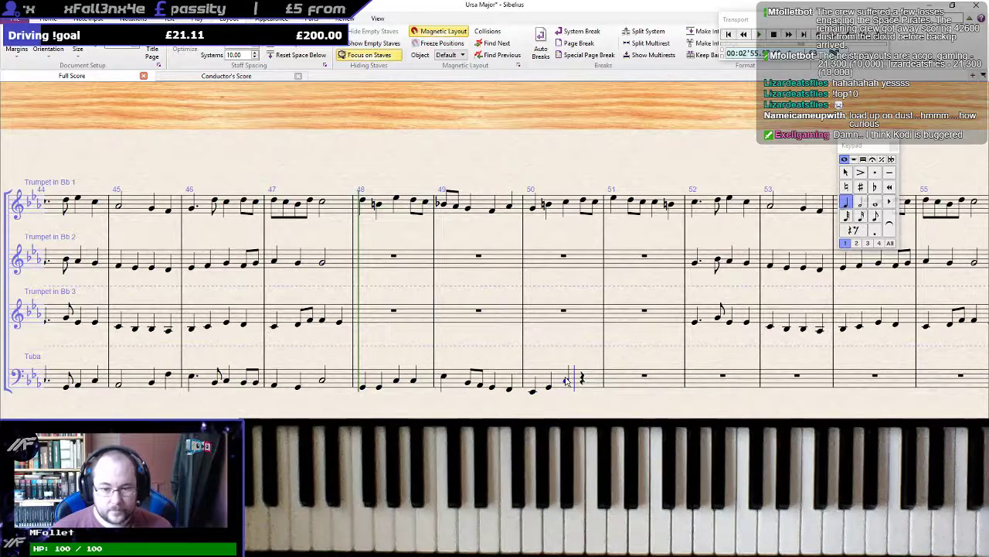
key(g)
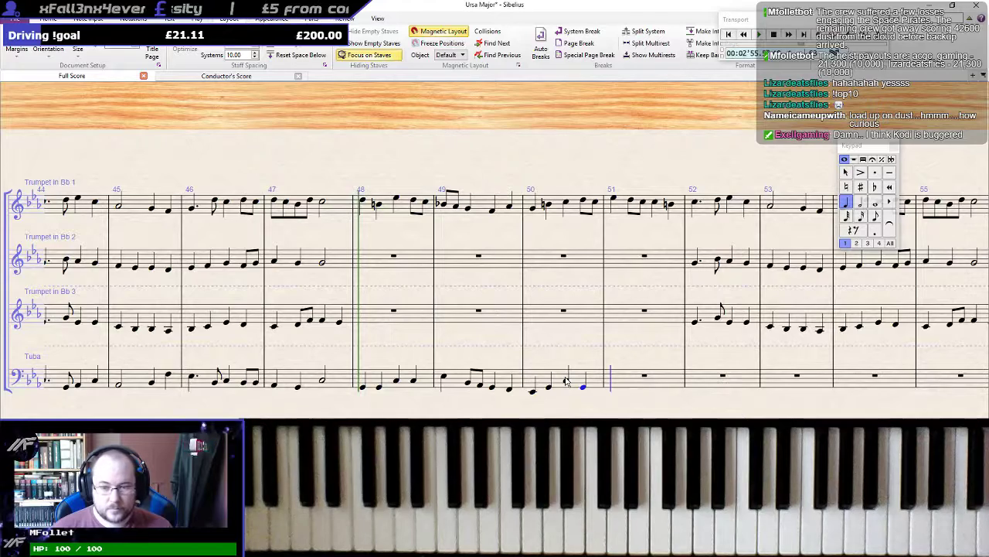
Enter an A flat half note and a C half note in bar 51 of the tuba
key(g)
key(a)
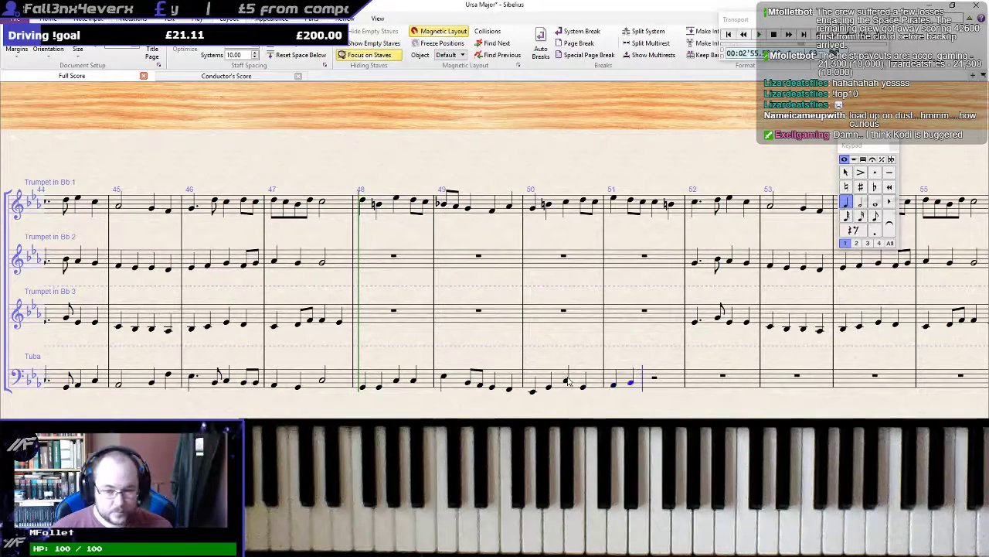
key(BackSpace)
key(5)
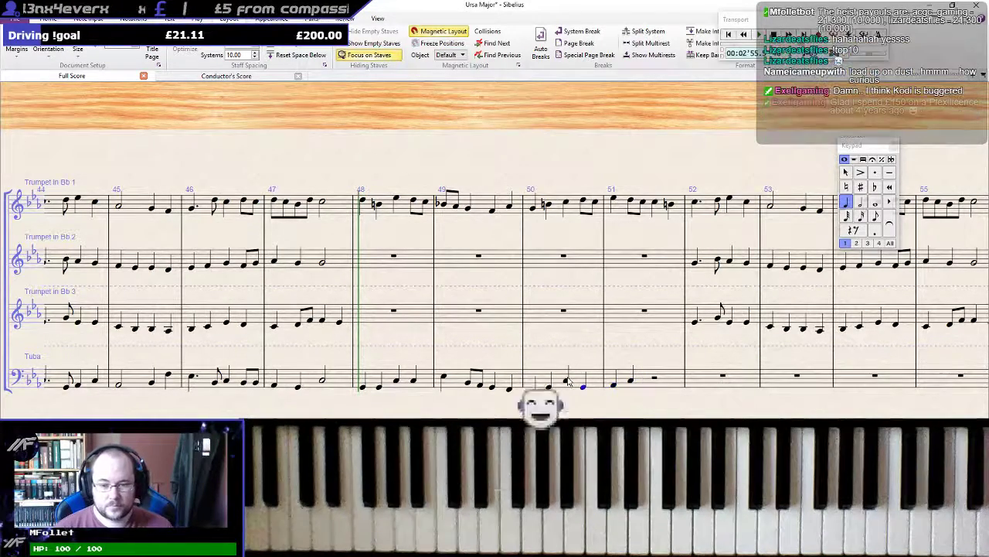
key(n)
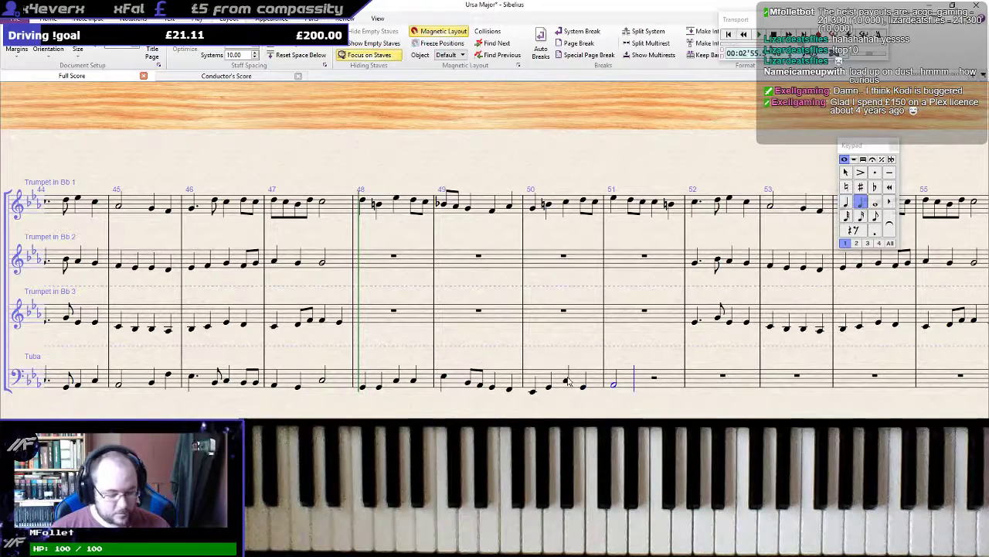
key(c)
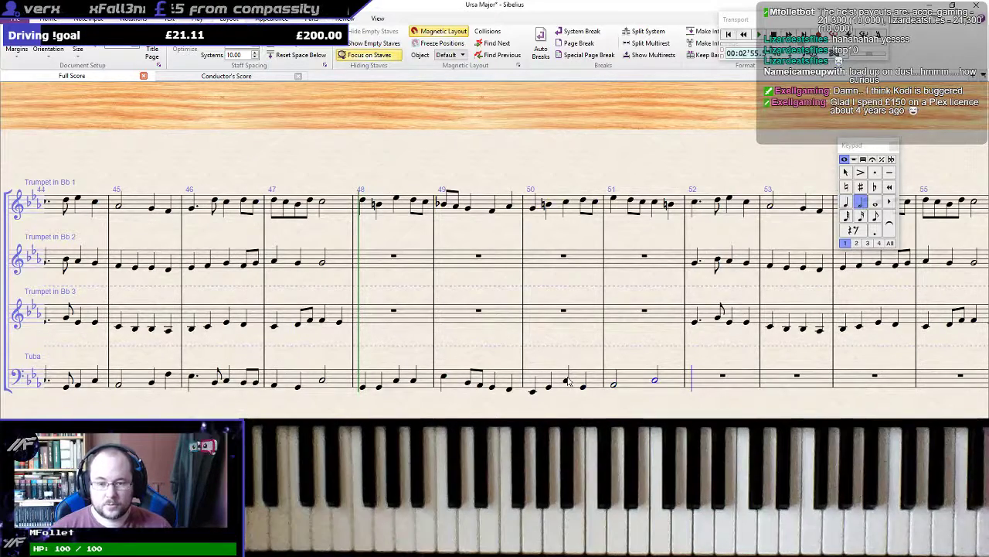
Rewrite bar 51 of the tuba as A flat and C quarter notes followed by a G half note
key(Left)
key(4)
key(n)
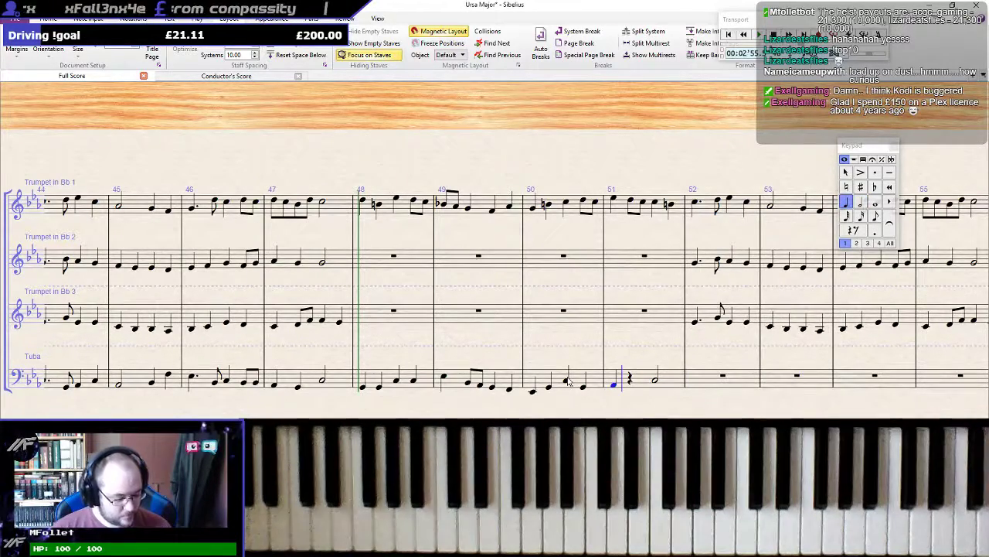
key(c)
key(5)
key(g)
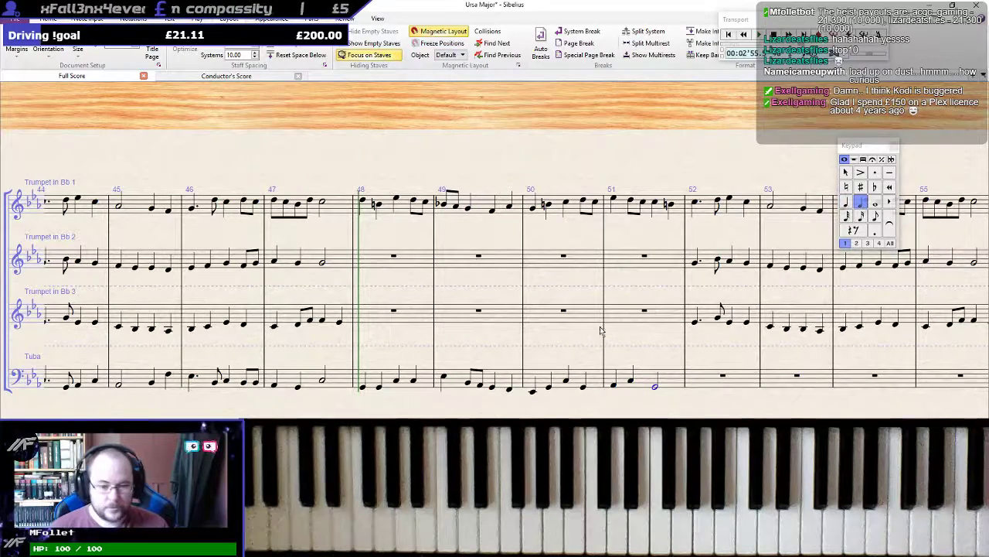
Select bar 48 across the four parts and play the passage back into bar 52
click(375, 202)
shift+click(371, 202)
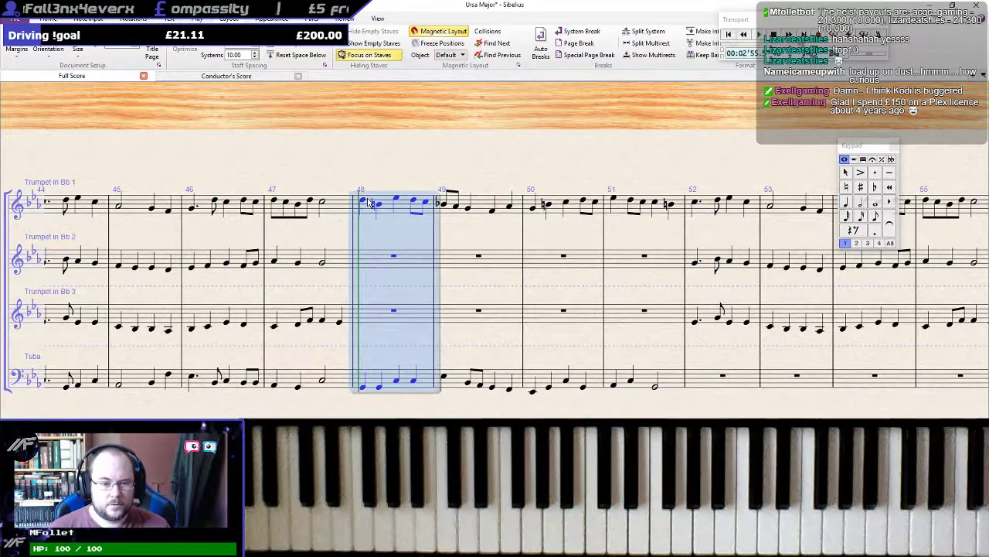
key(p)
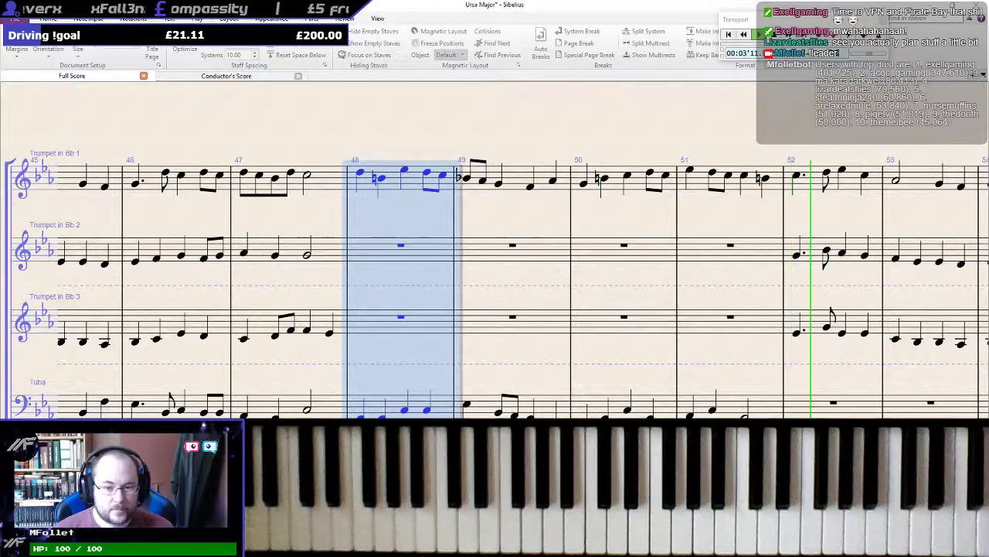
click(536, 228)
key(space)
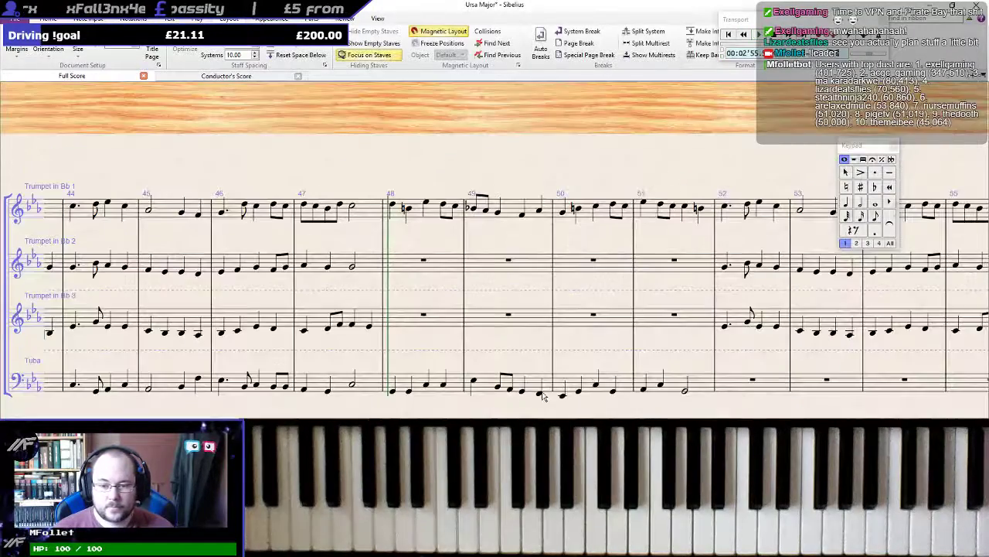
Copy the tuba line from bars 44–47 into bars 52–55 of the tuba
drag(437, 419, 548, 418)
click(491, 381)
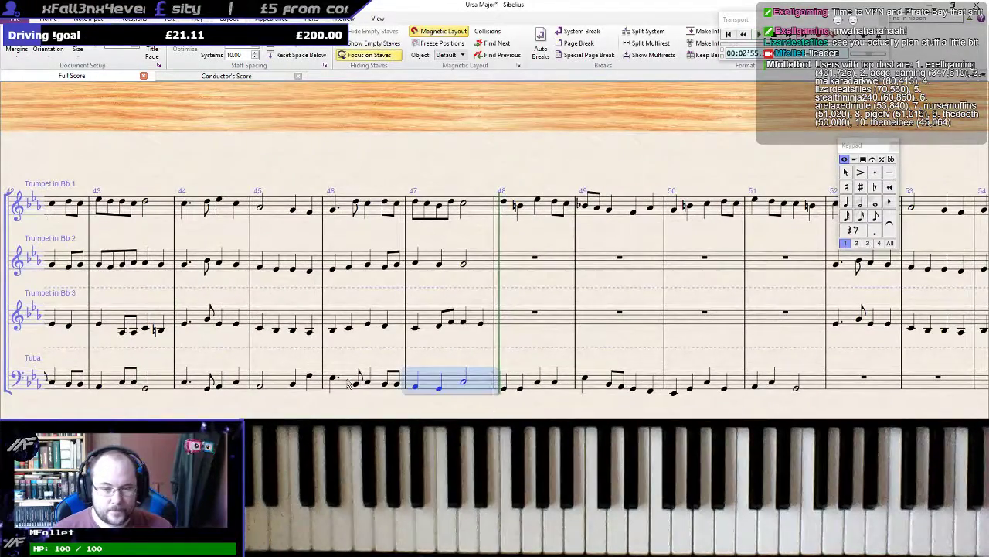
shift+click(186, 379)
drag(889, 411, 729, 426)
alt+click(496, 386)
key(Escape)
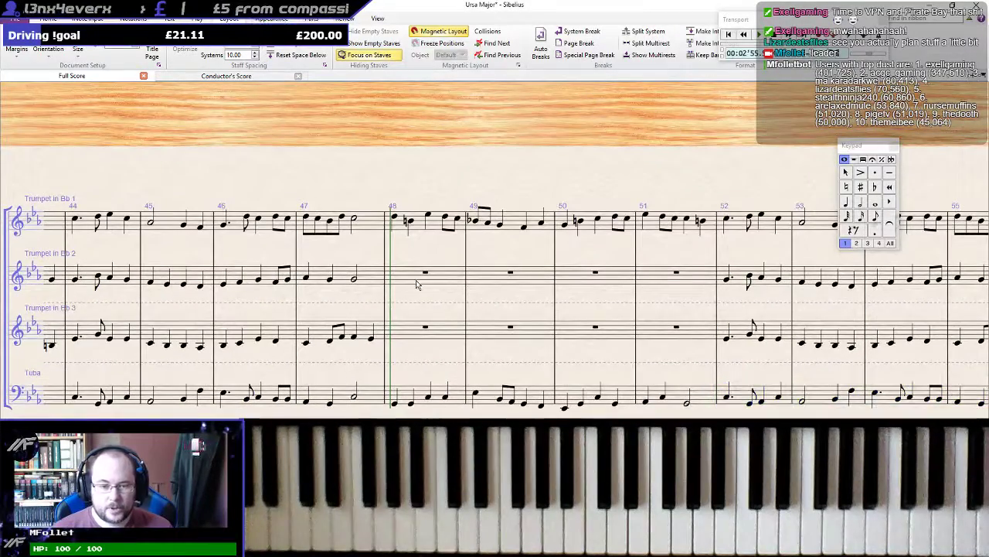
Play back the four parts from bar 48 to hear the passage leading through bar 51
click(389, 231)
shift+click(394, 407)
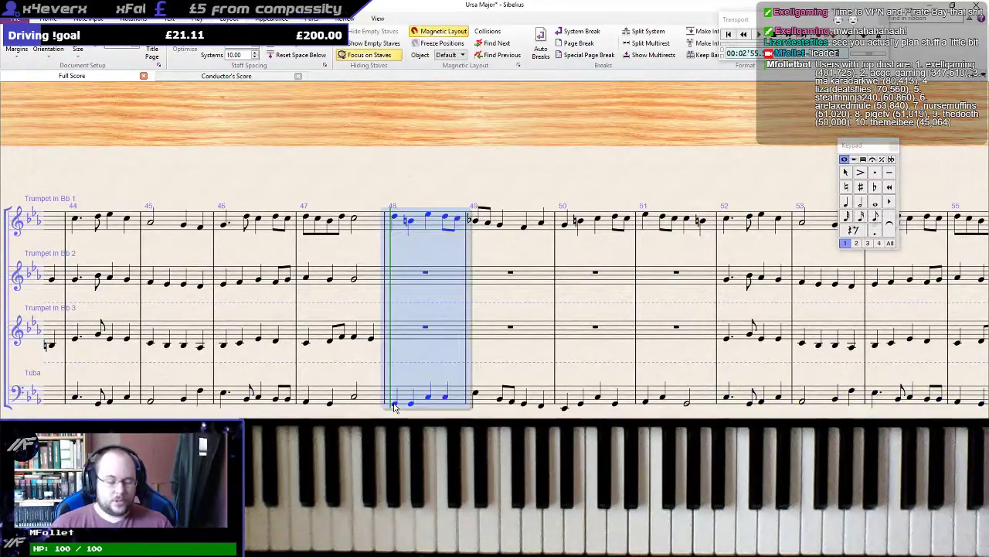
key(p)
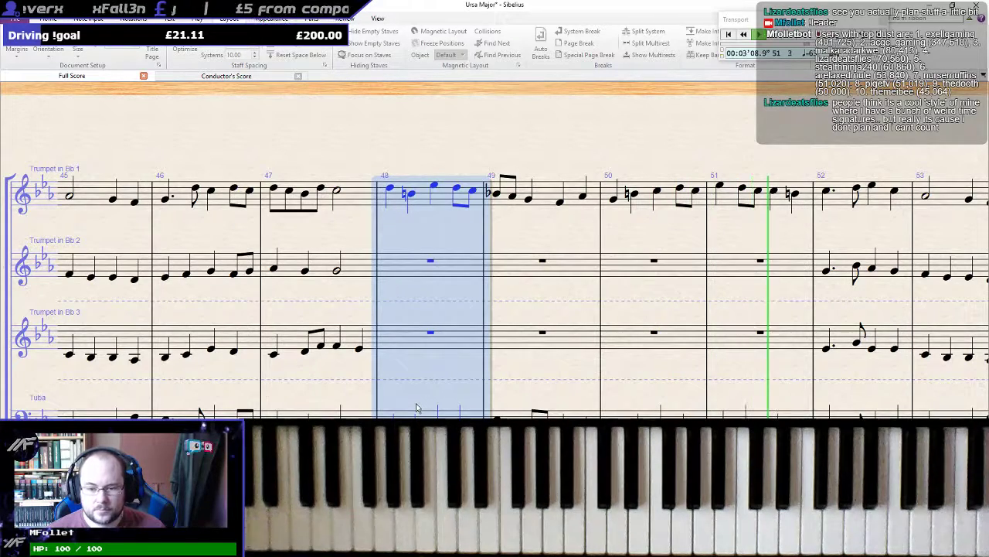
key(space)
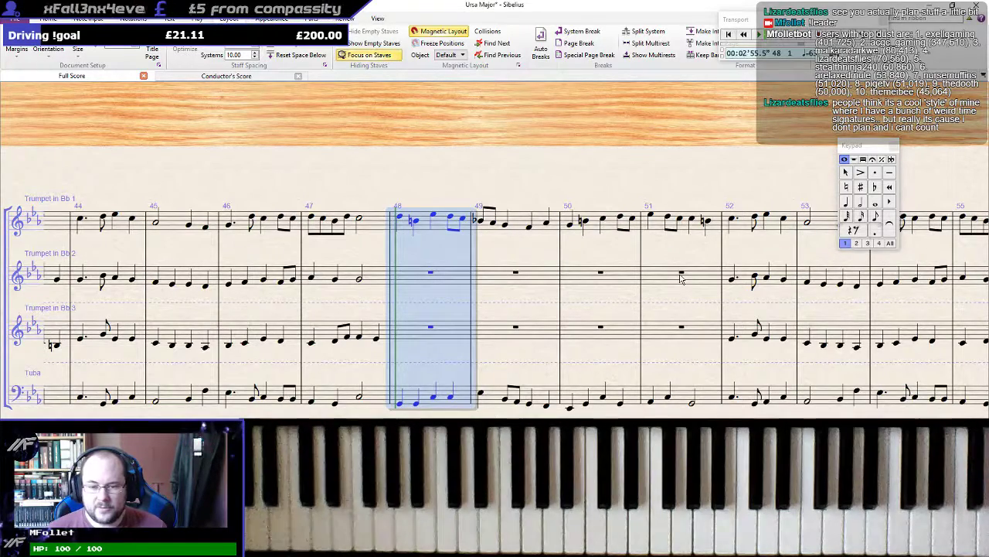
Enter a G half note in the second half of bar 51 of Trumpet 2
key(space)
key(4)
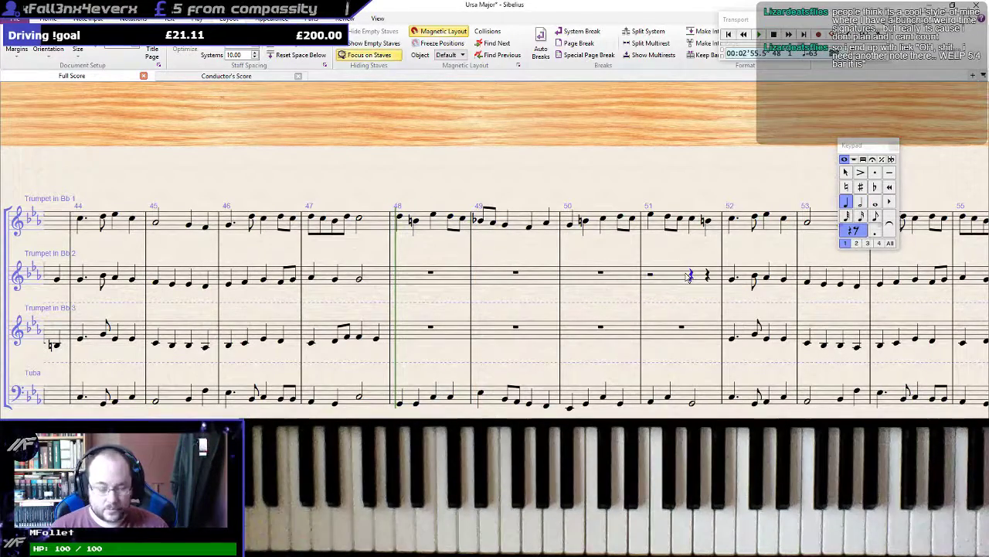
key(g)
key(g)
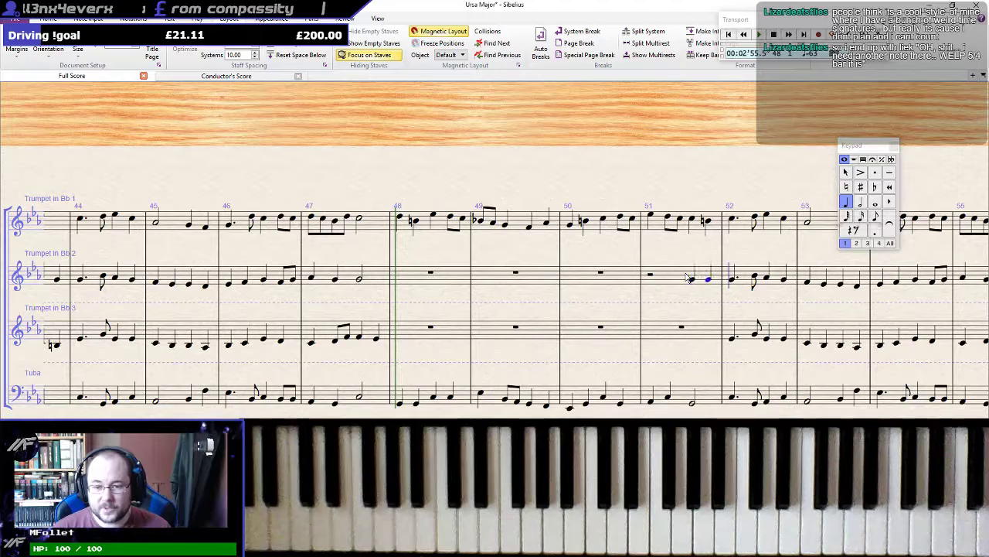
click(689, 279)
key(5)
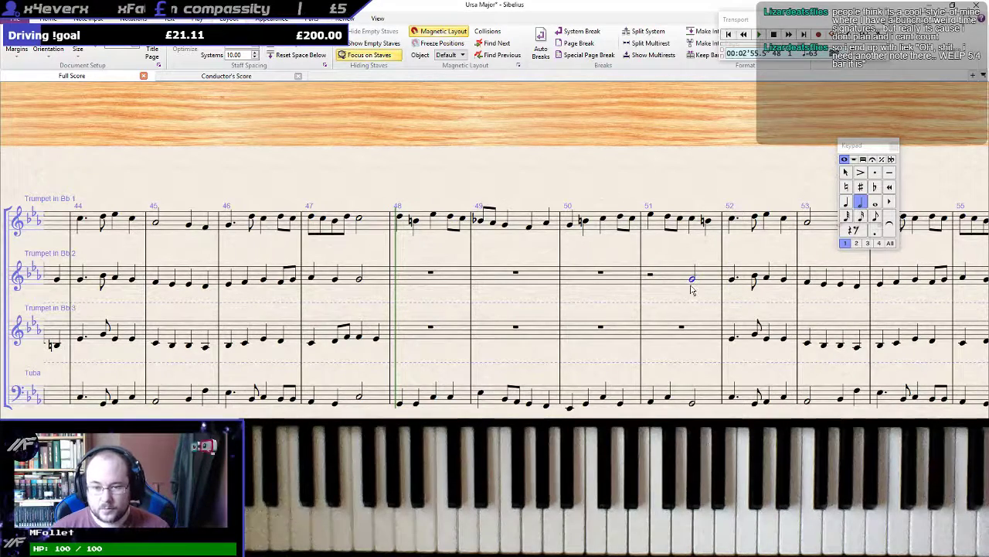
Enter E flat and D quarter notes in the second half of bar 51 of Trumpet 3
click(683, 325)
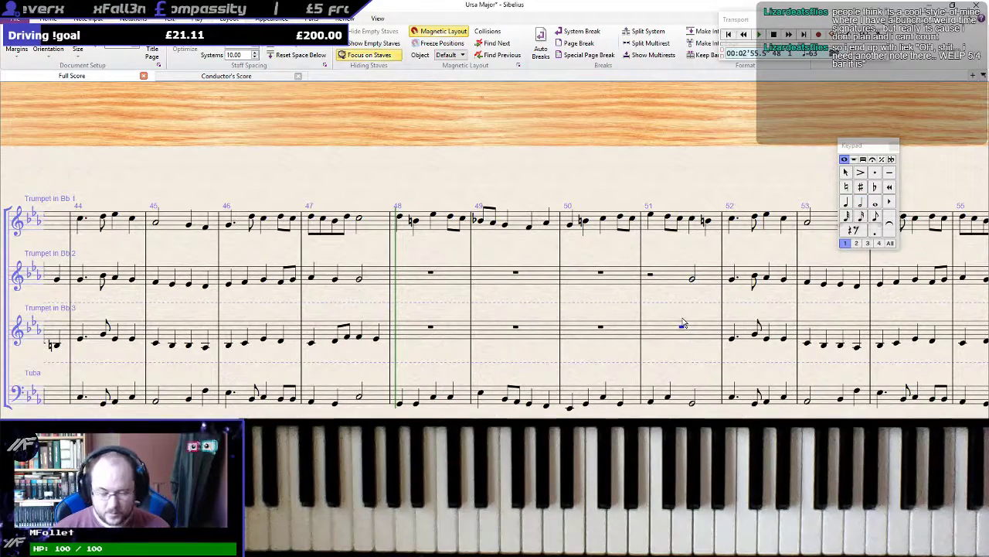
key(5)
key(0)
key(Escape)
key(Right)
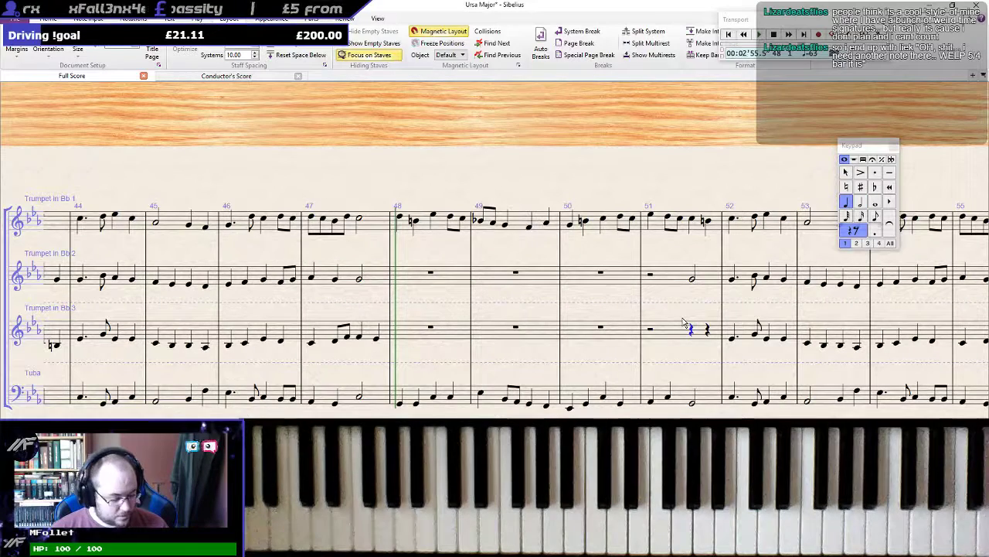
key(e)
key(d)
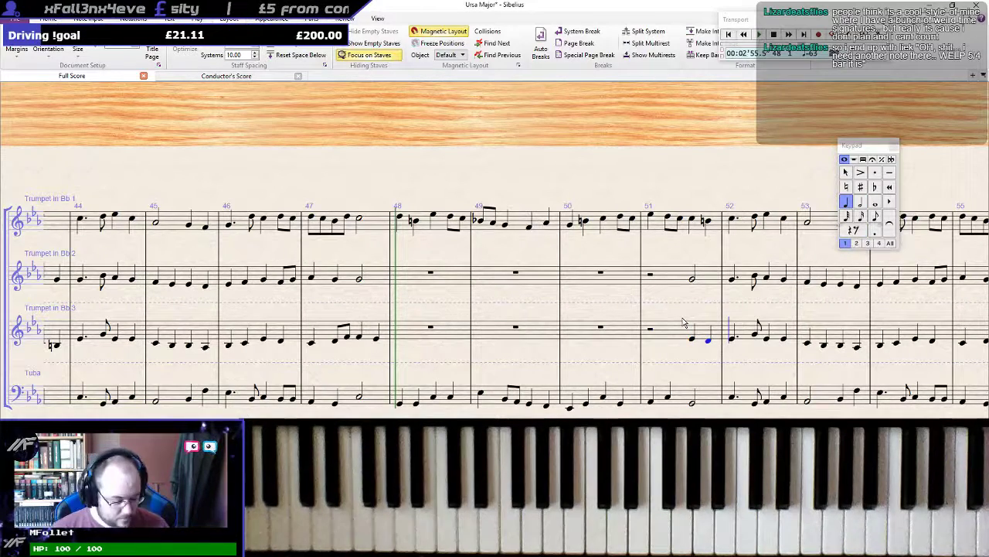
Select bar 51 across the four parts, play back into bar 53, and clear the selection
click(657, 232)
shift+click(664, 399)
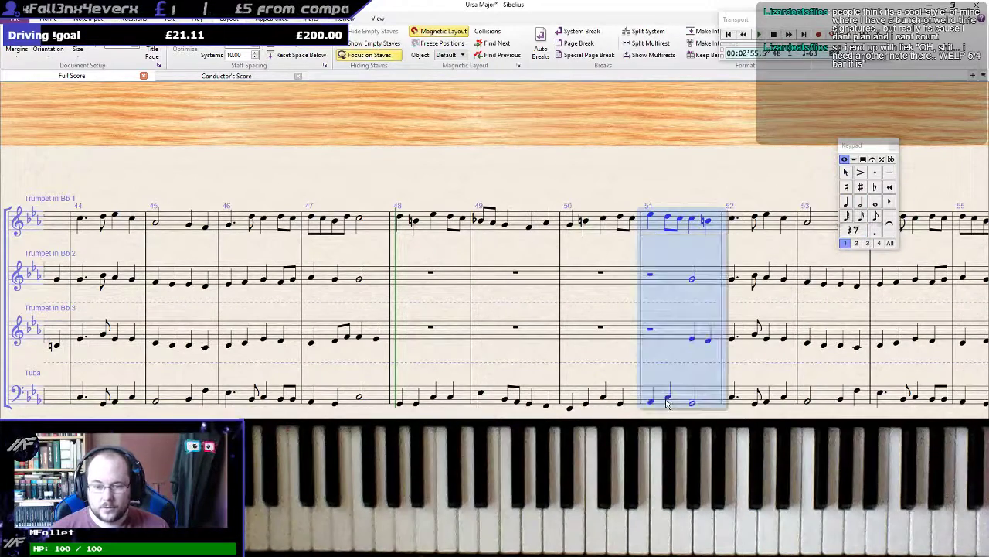
key(p)
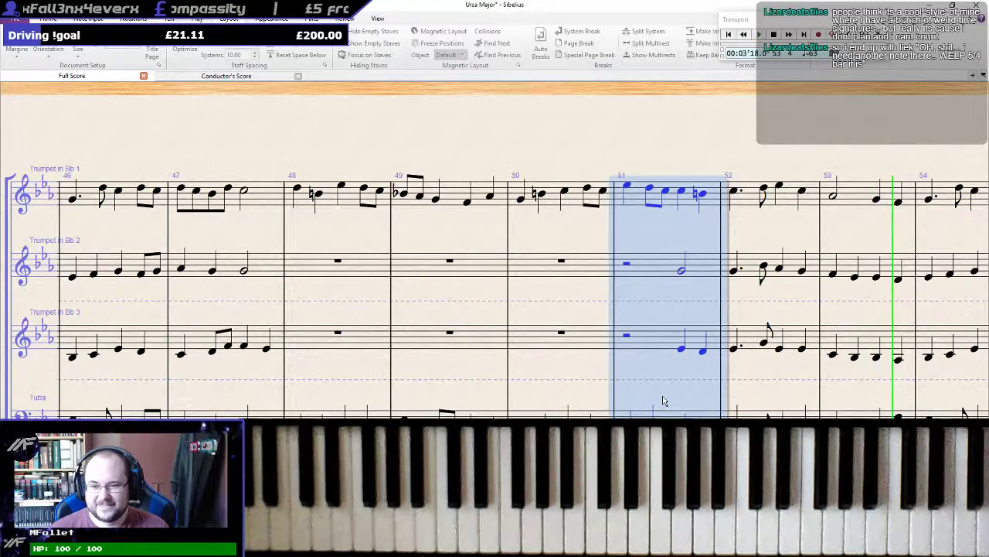
key(space)
key(Escape)
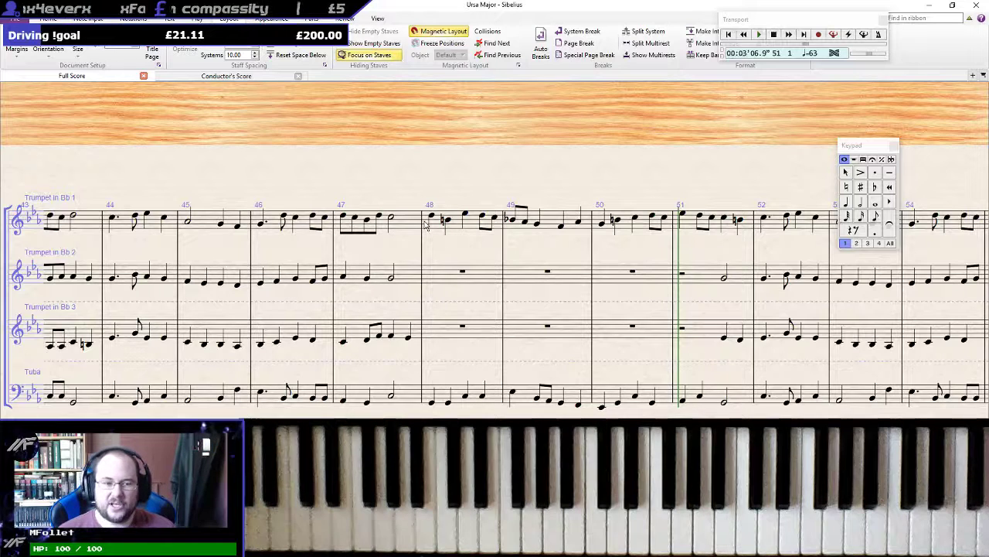
Fill bar 48 of Trumpet 2 with four quarter notes: G, G, G and F
click(463, 274)
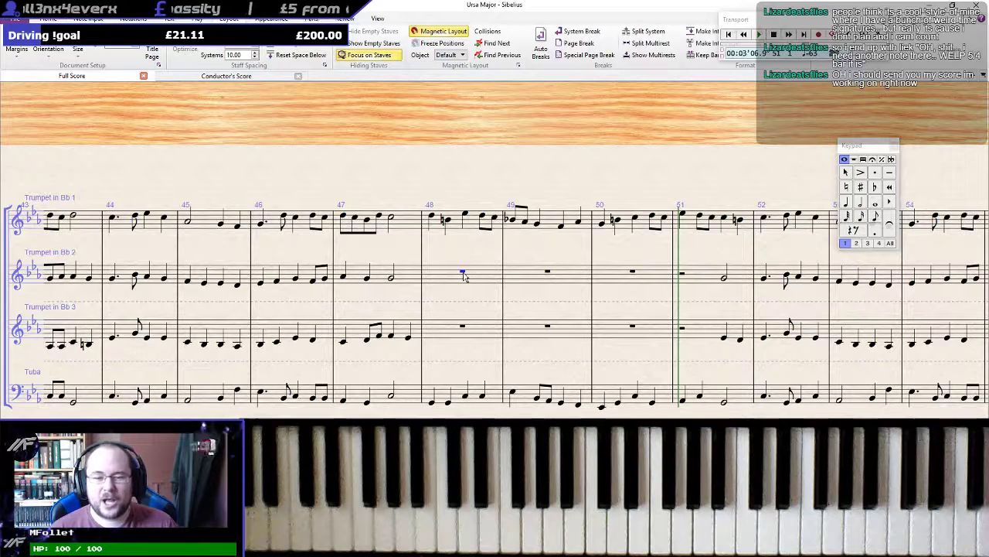
key(4)
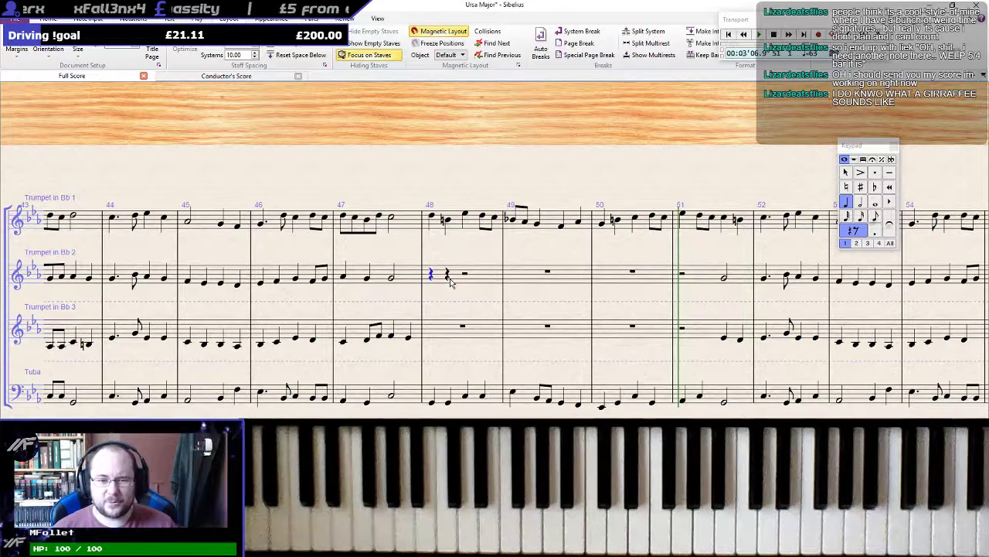
key(g)
key(g)
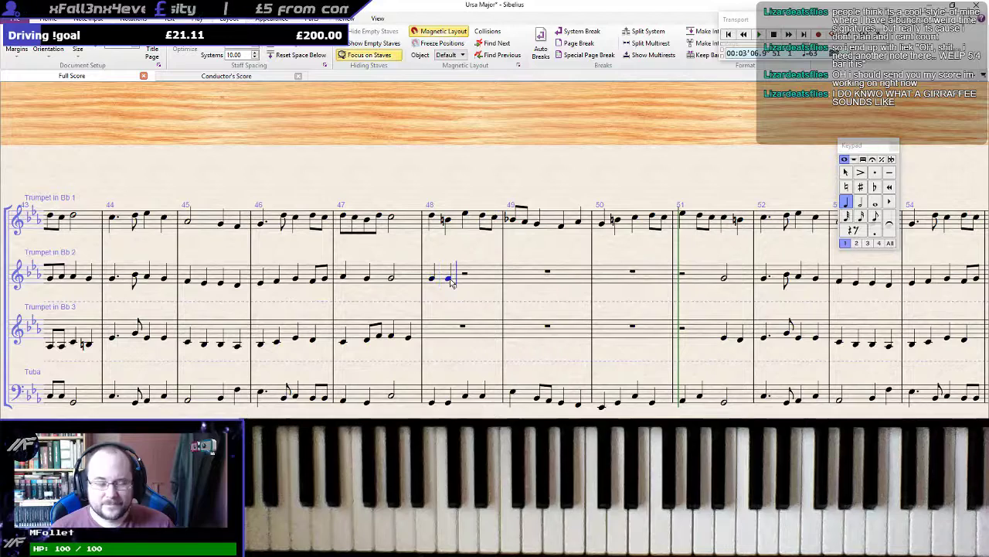
key(a)
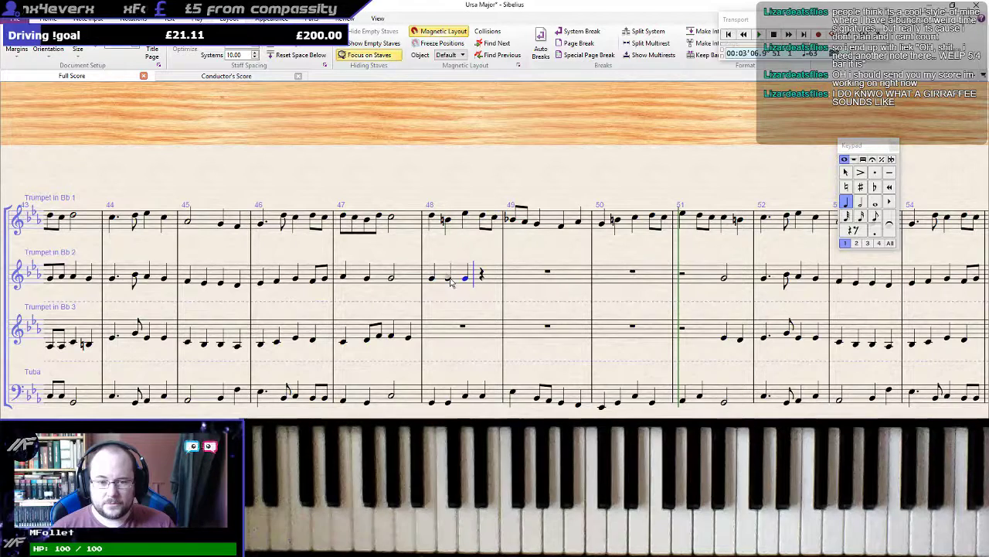
key(f)
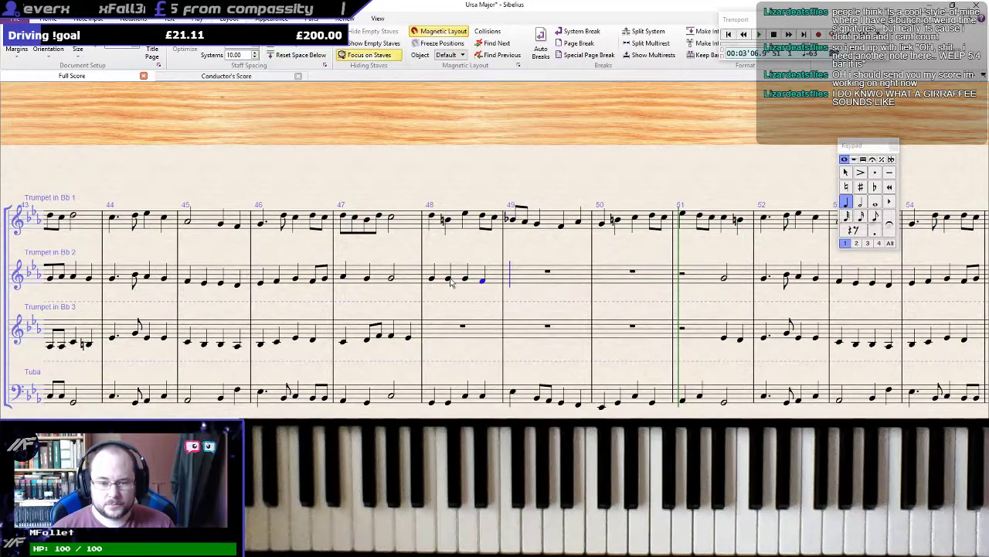
Fill bar 49 of Trumpet 2 with four quarter notes: G, F, E flat and F
key(g)
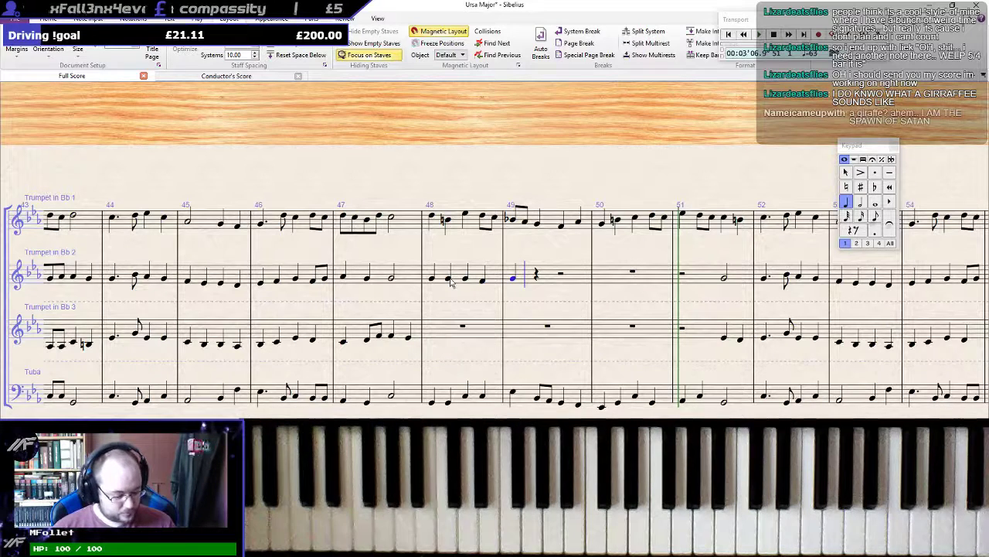
key(f)
key(e)
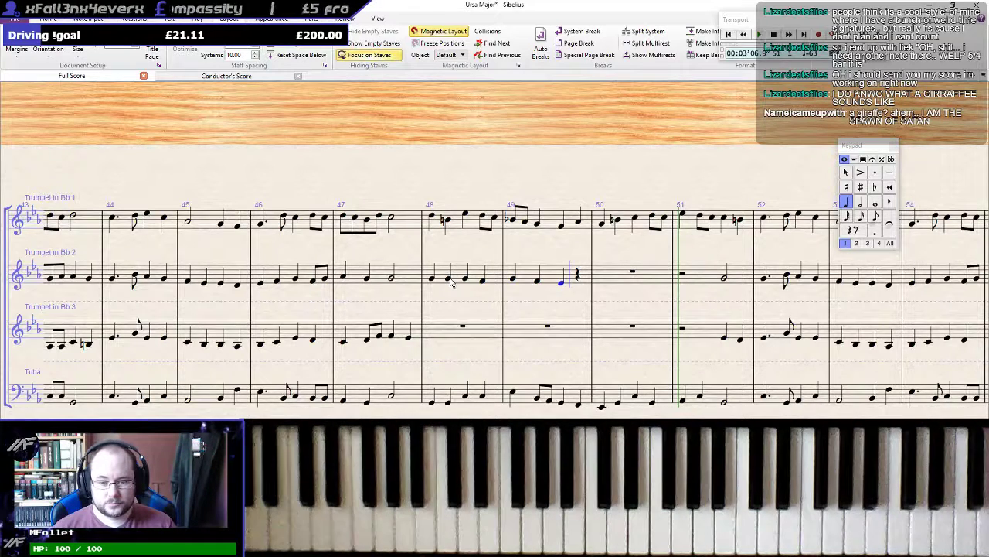
key(f)
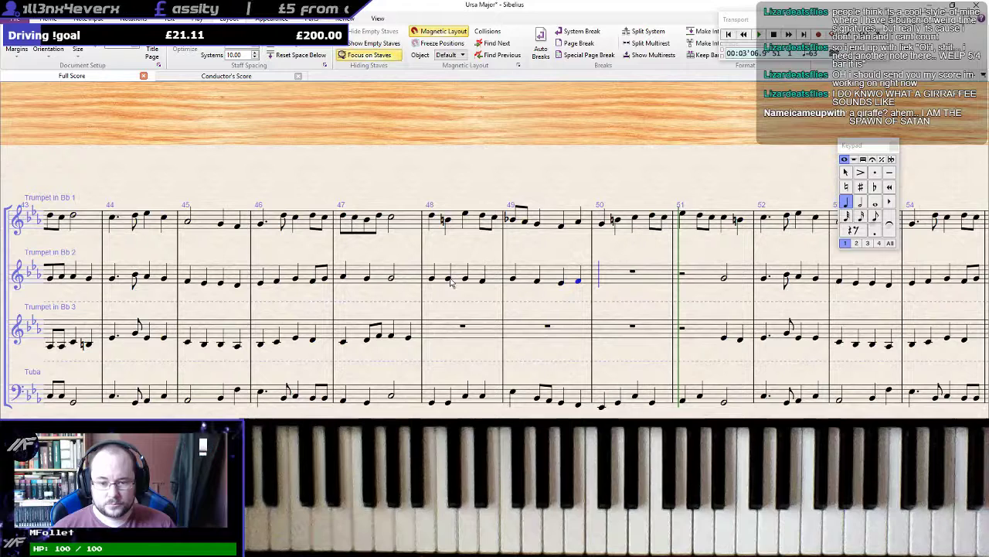
Lower the last note of bar 49 in Trumpet 2 to E flat, and delete all of that part's notes in bars 48–49
key(Down)
key(Escape)
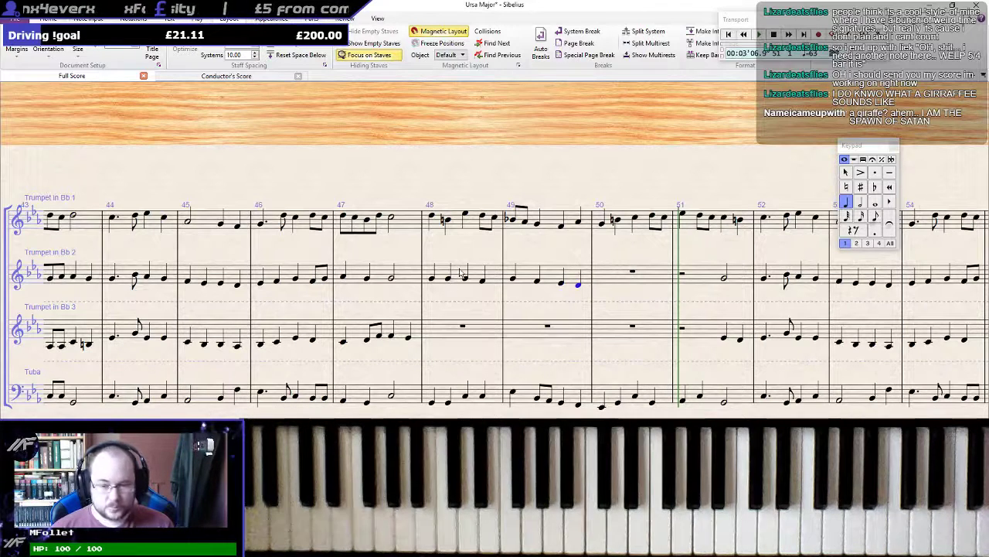
click(578, 268)
shift+click(433, 282)
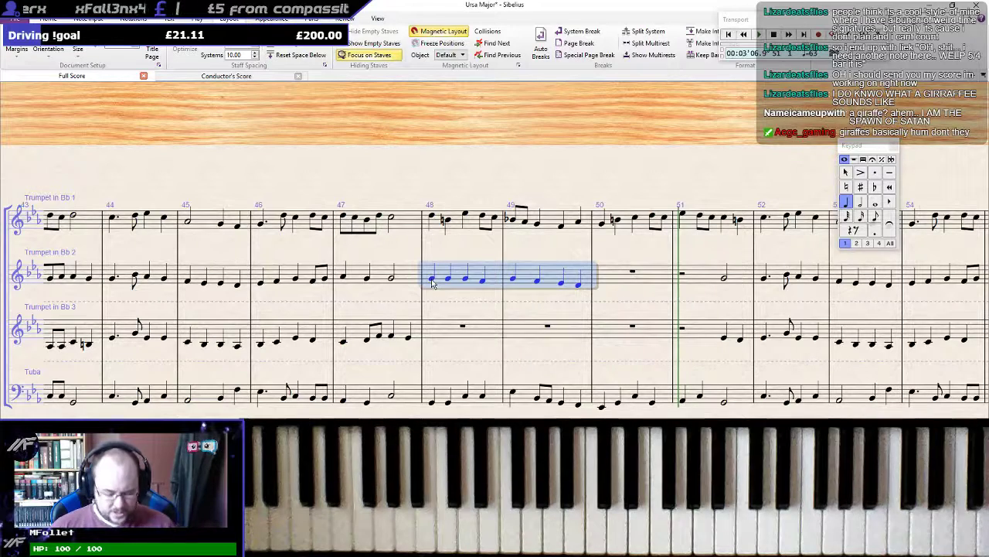
key(Delete)
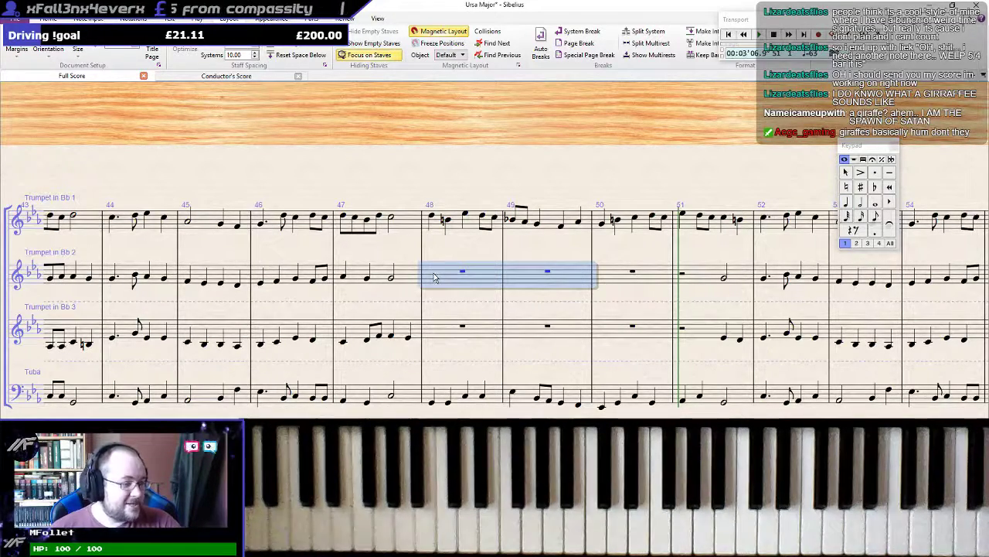
Select the start of bar 48 across all four parts, from Trumpet 1 down to Tuba
click(430, 216)
shift+click(424, 406)
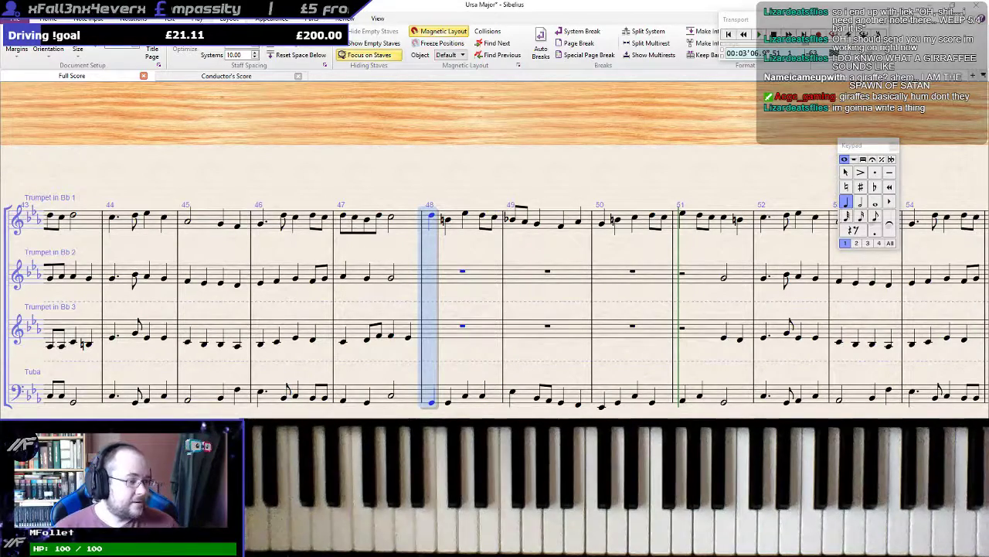
Switch to the browser to examine the Wikipedia article on Camelopardalis and its night-sky photograph, and return to Sibelius
key(alt+Tab)
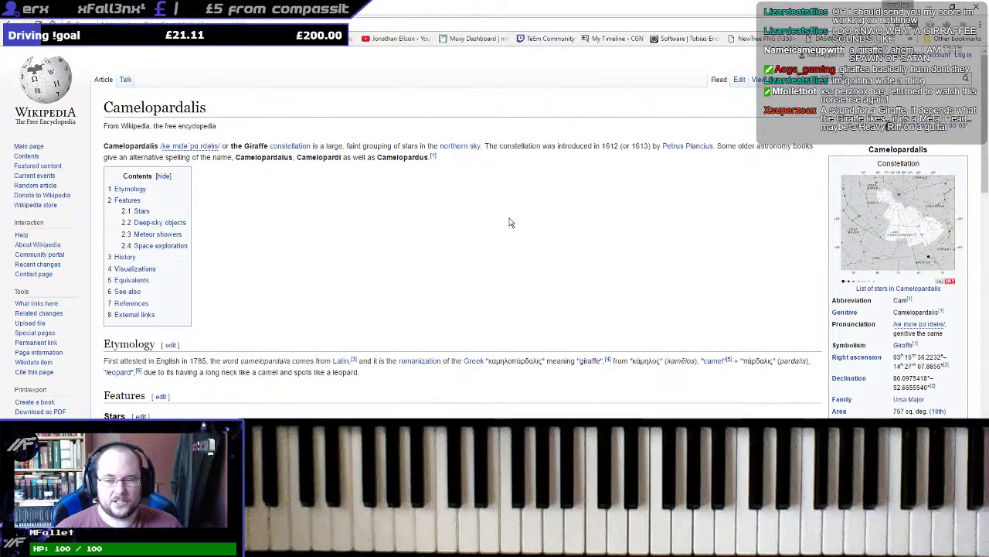
scroll(507, 259, down, 4)
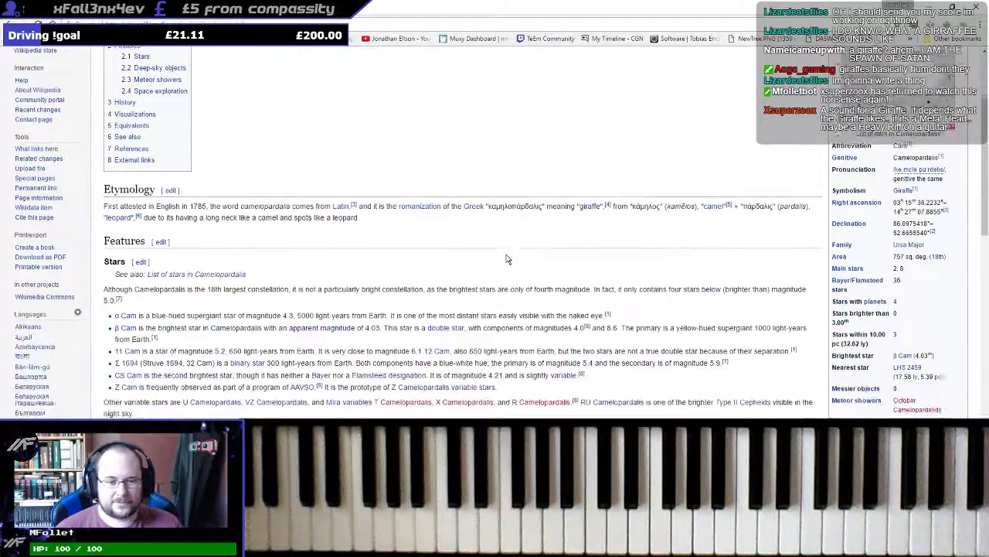
scroll(517, 257, down, 2)
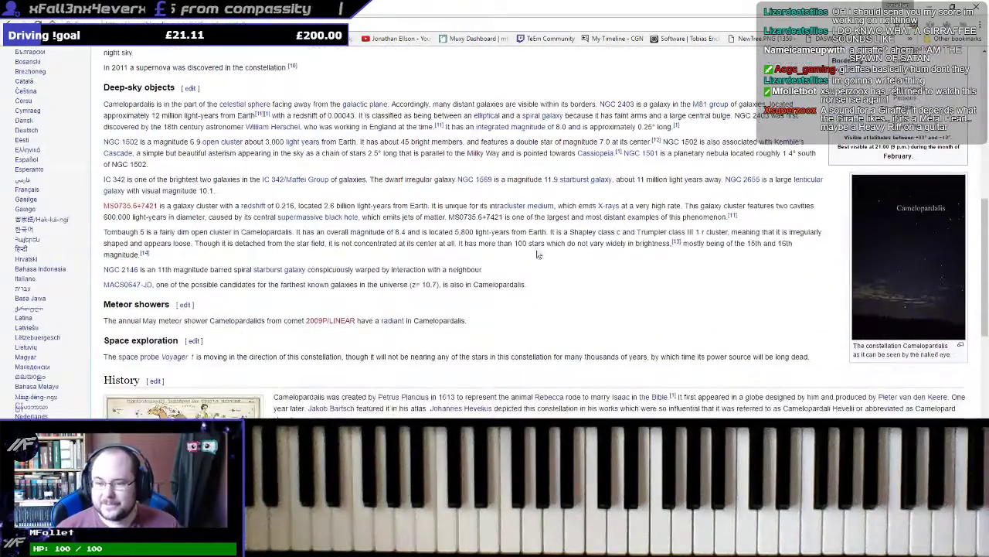
click(924, 244)
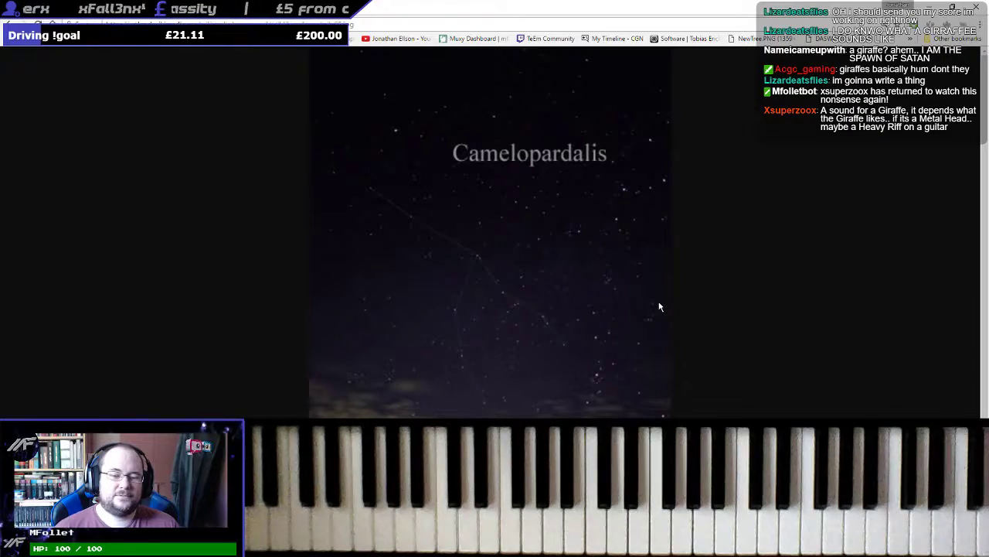
click(930, 6)
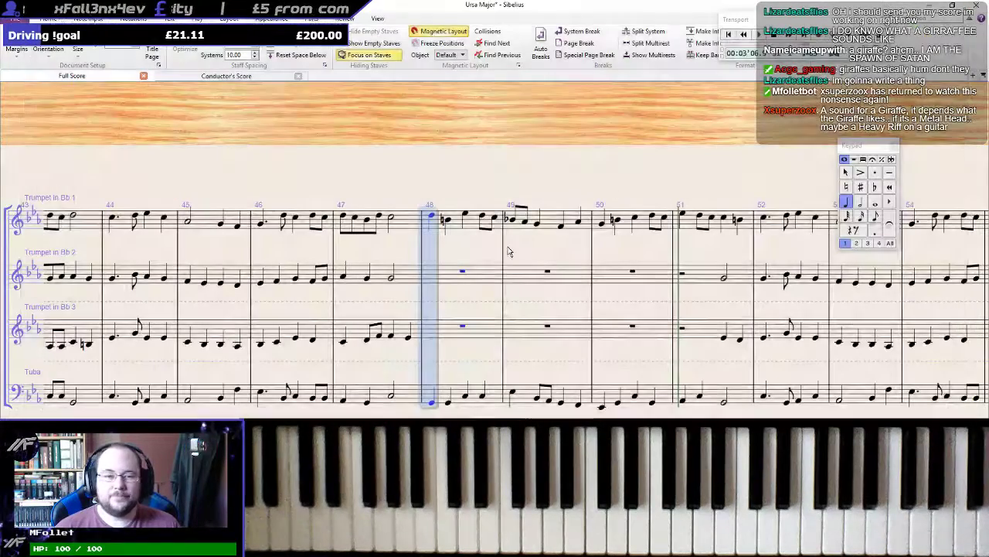
Select the whole-bar rest in bar 48 of Trumpet 2
click(463, 275)
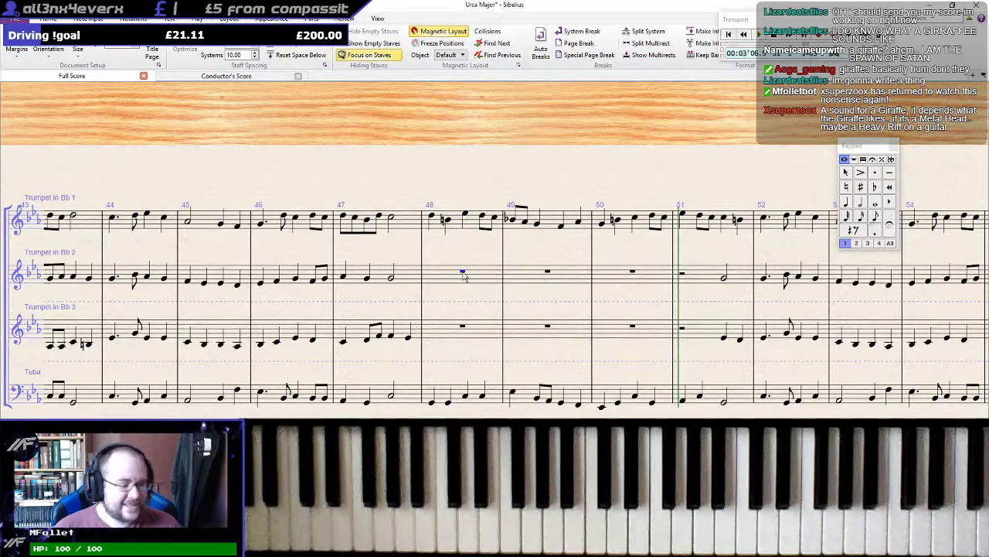
Enter quarter notes on beat 1 of bar 48: G in Trumpet 2 and D in Trumpet 3
key(4)
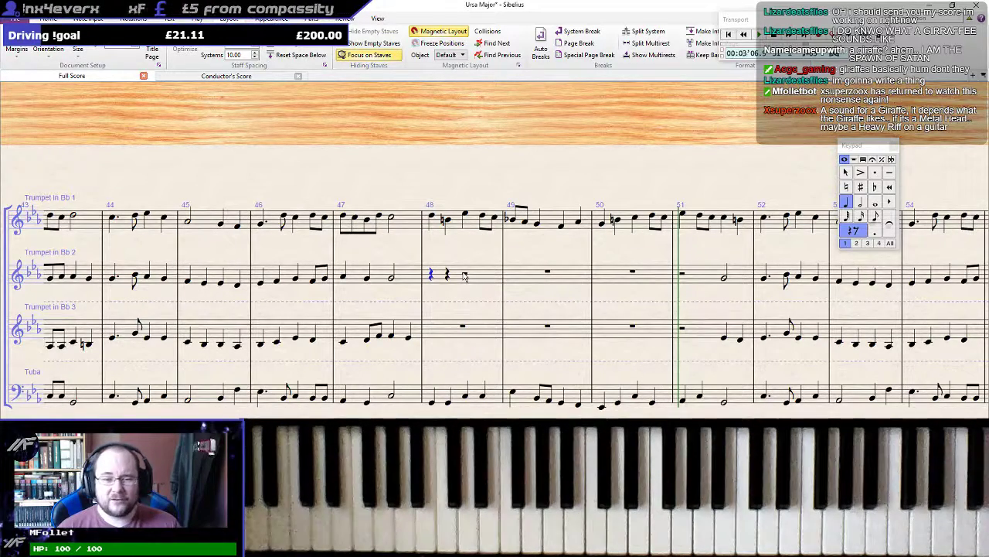
click(432, 405)
click(430, 274)
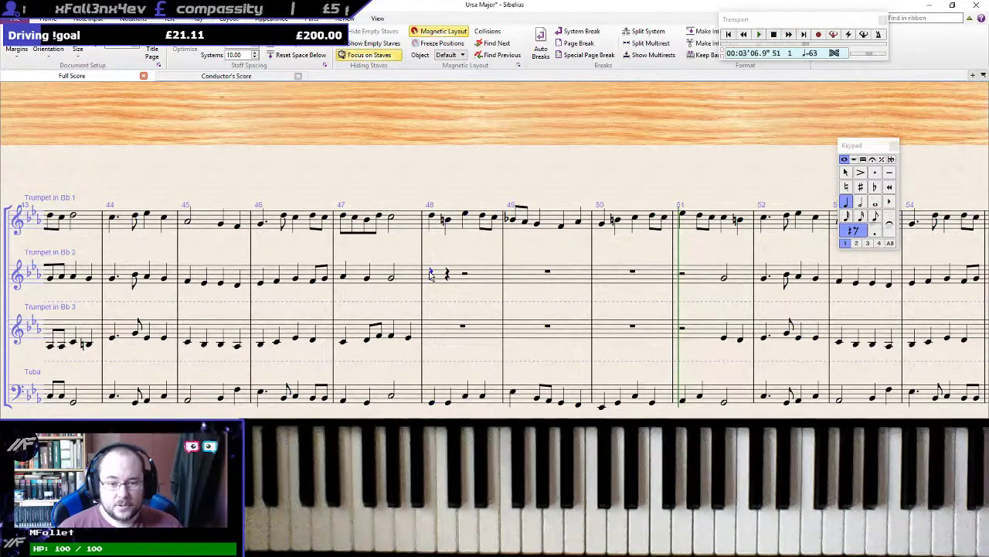
key(n)
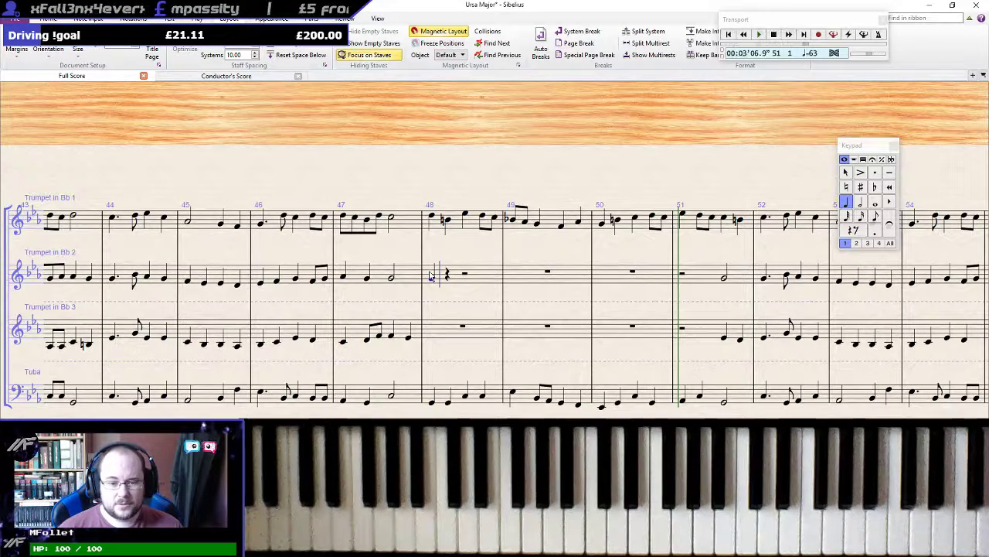
click(430, 338)
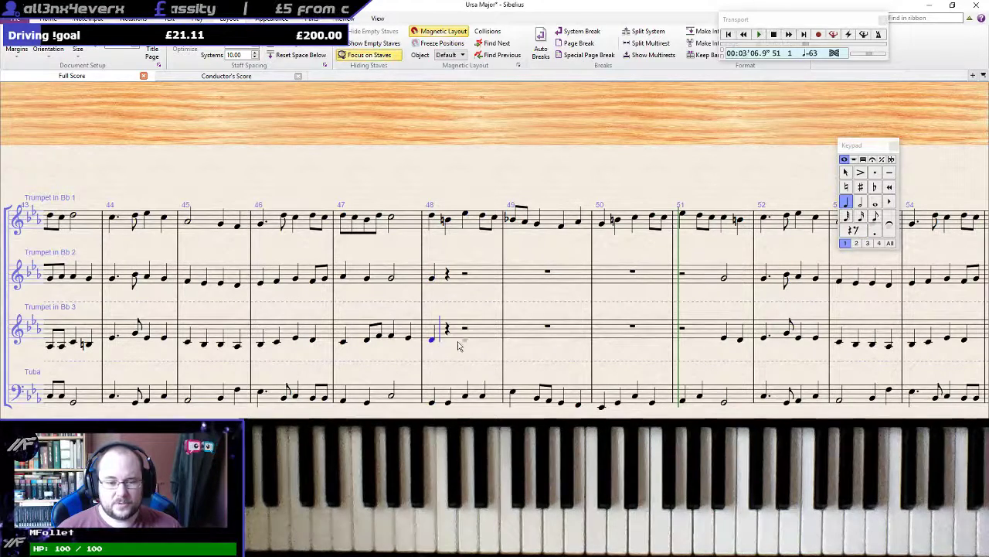
Play back the first chord of bar 48 from the Trumpet 1 note, then stop playback
click(432, 218)
key(p)
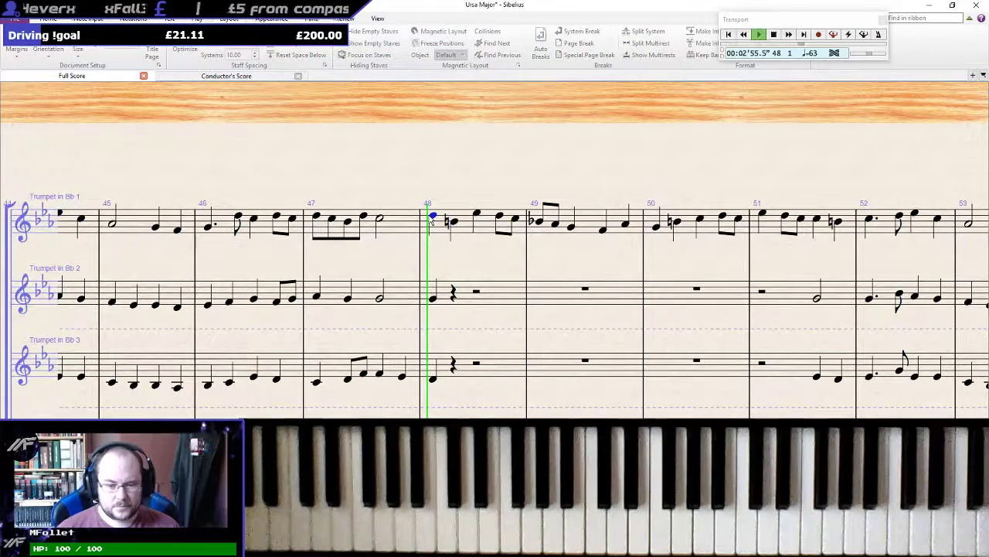
key(Escape)
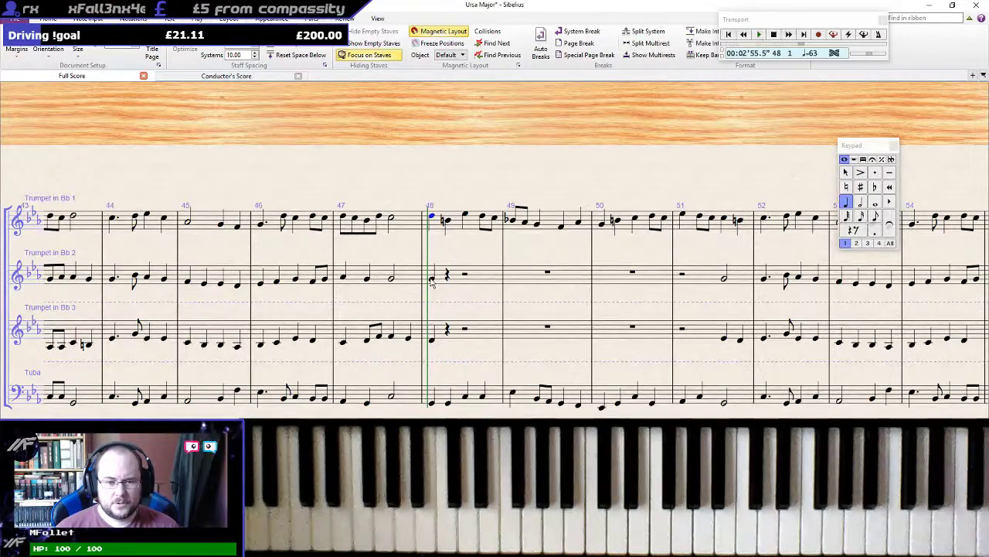
Change Trumpet 3's first note in bar 48 to B natural and add a C quarter note on beat 2
click(432, 343)
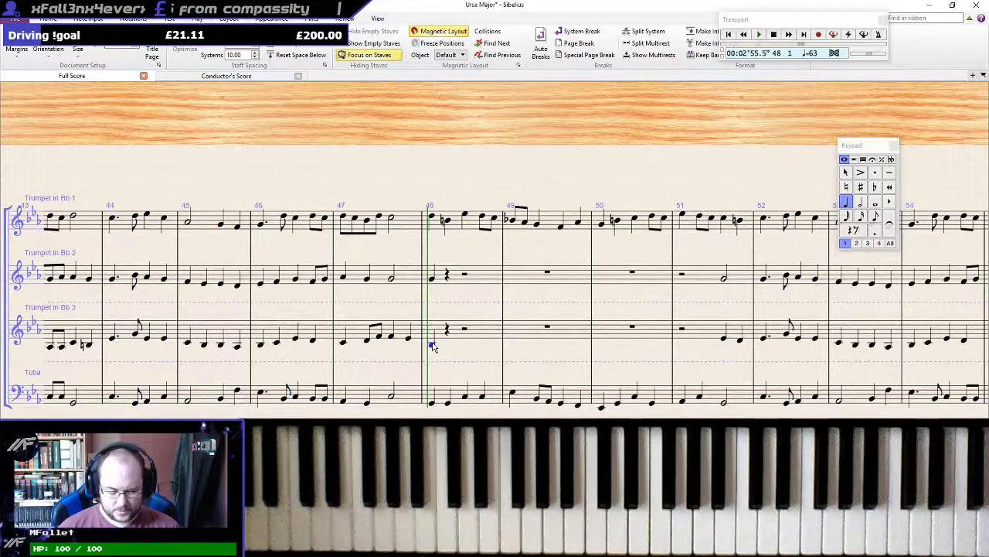
key(KP_7)
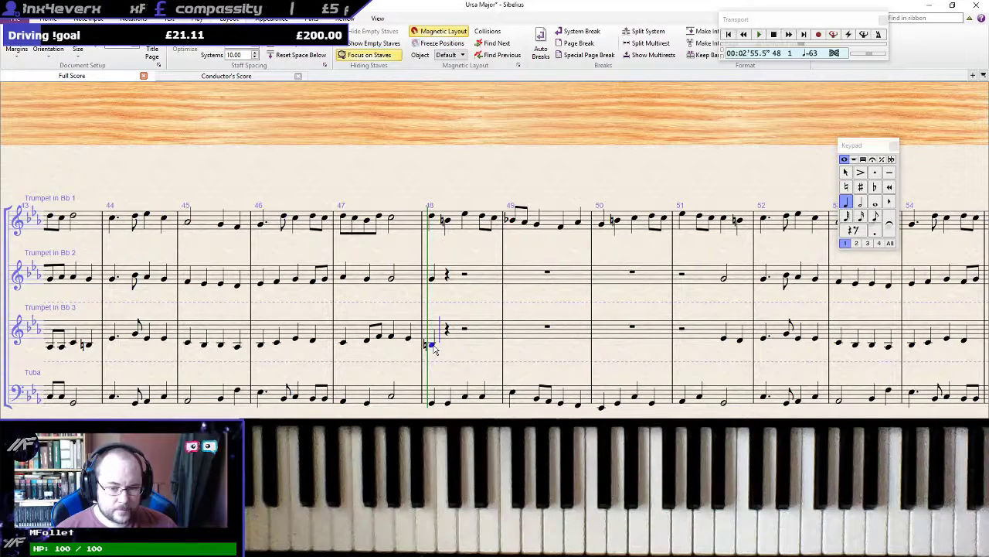
key(c)
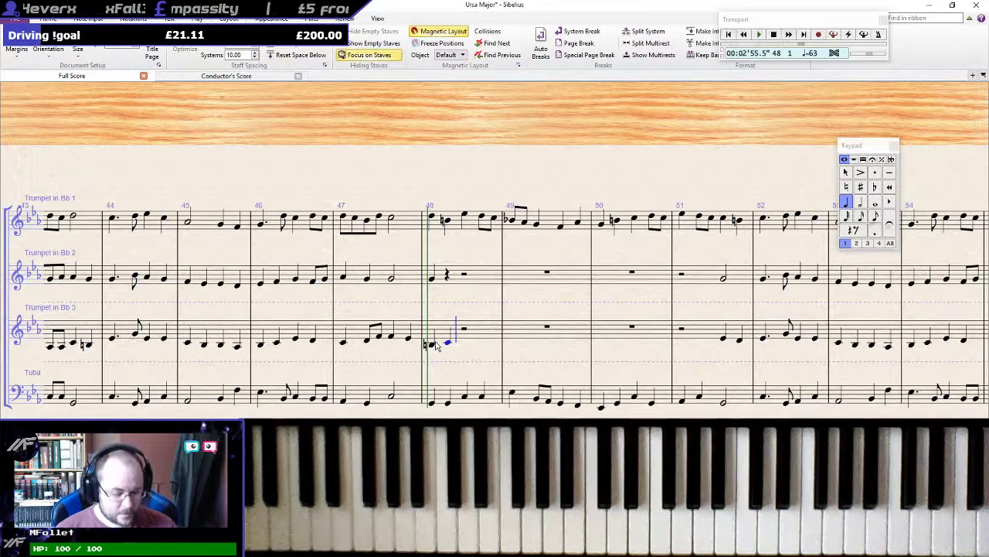
key(Escape)
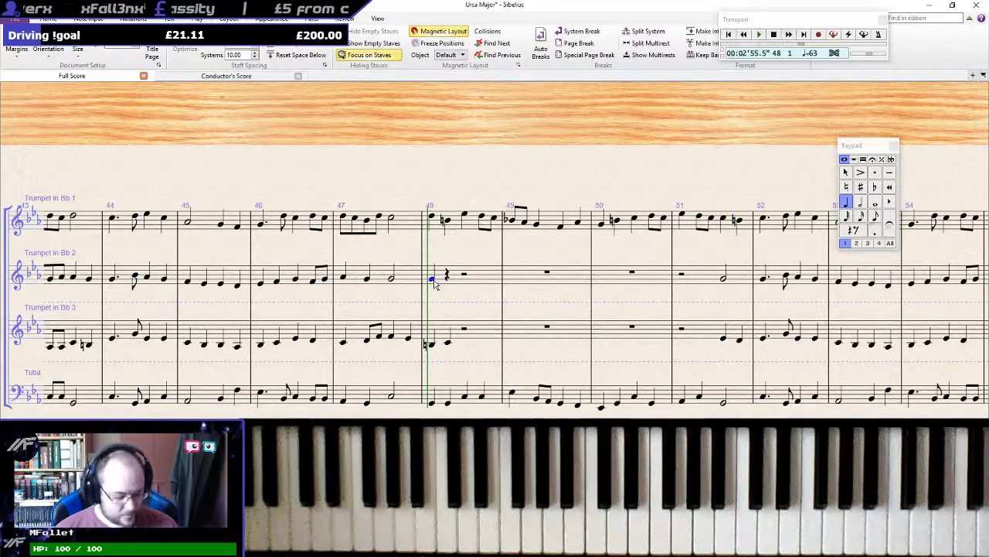
Add a G quarter note on beat 2 of bar 48 in Trumpet 2
key(n)
key(g)
key(Escape)
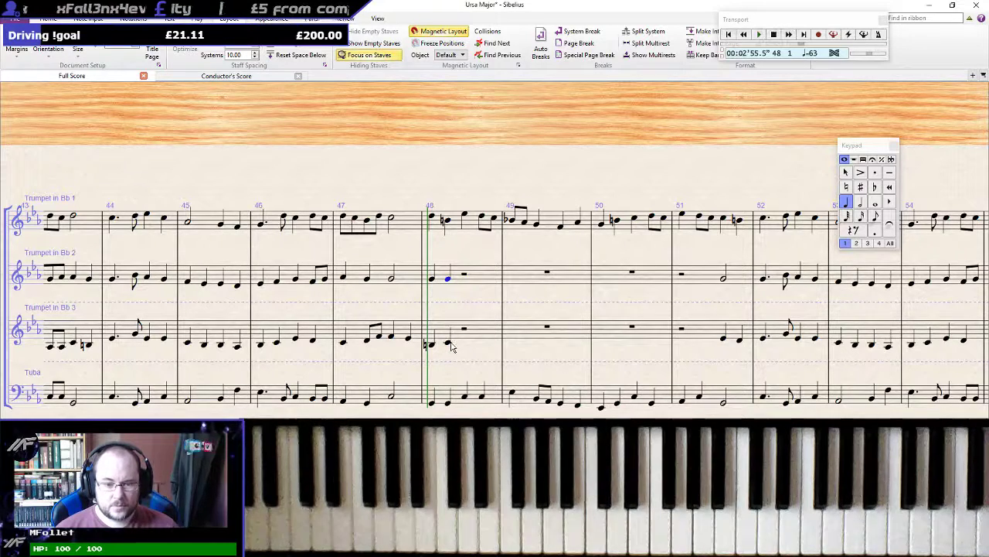
Select beat 1 of bar 48 across all four staves and play back the revised opening of the bar
click(433, 280)
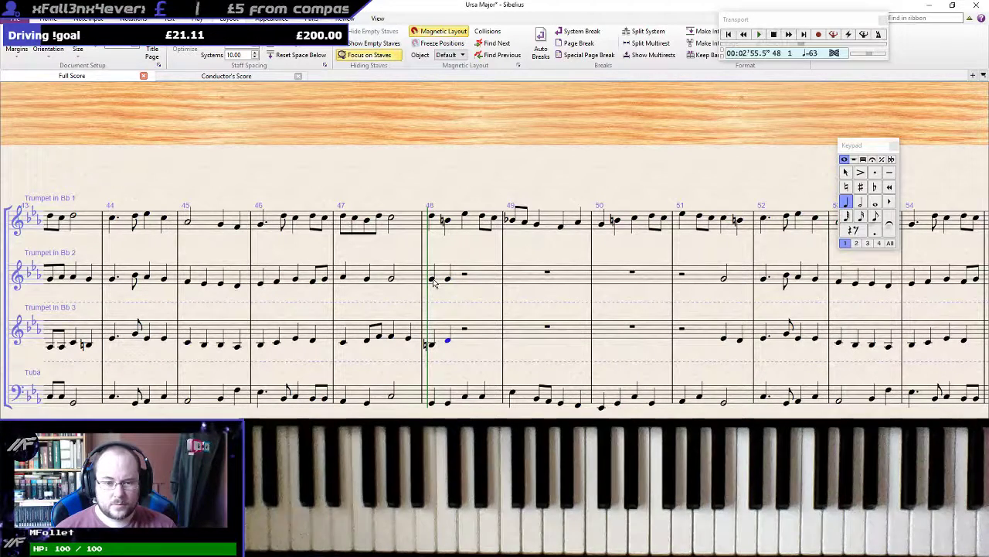
shift+click(434, 402)
key(space)
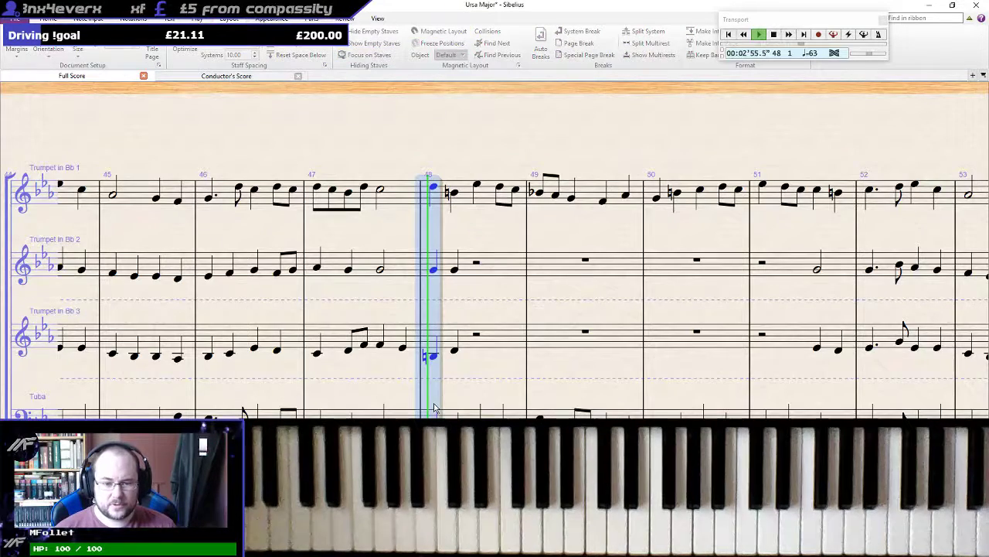
key(space)
Fill beats 3 and 4 of bar 48 with quarter notes: G and G in Trumpet 2, E and E in Trumpet 3
click(467, 275)
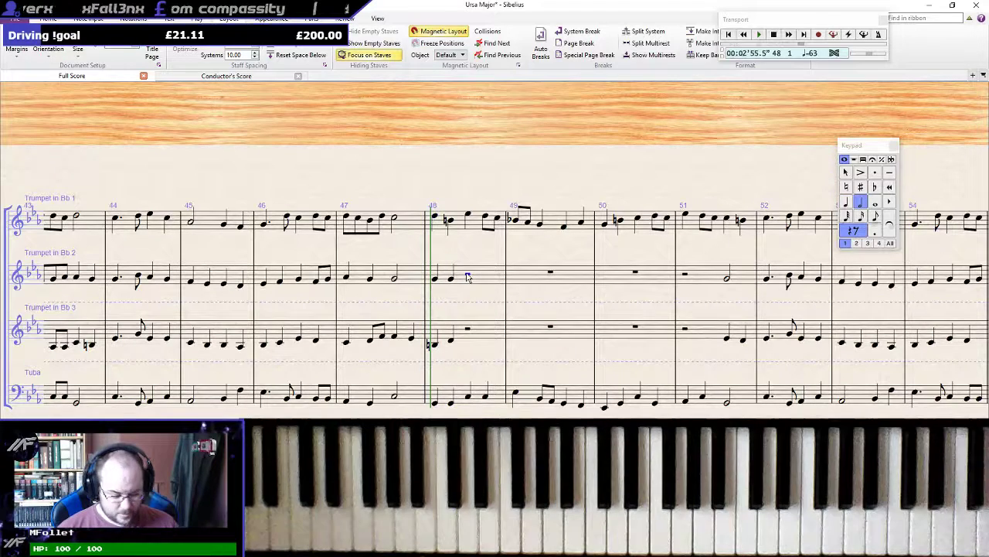
key(4)
key(g)
key(g)
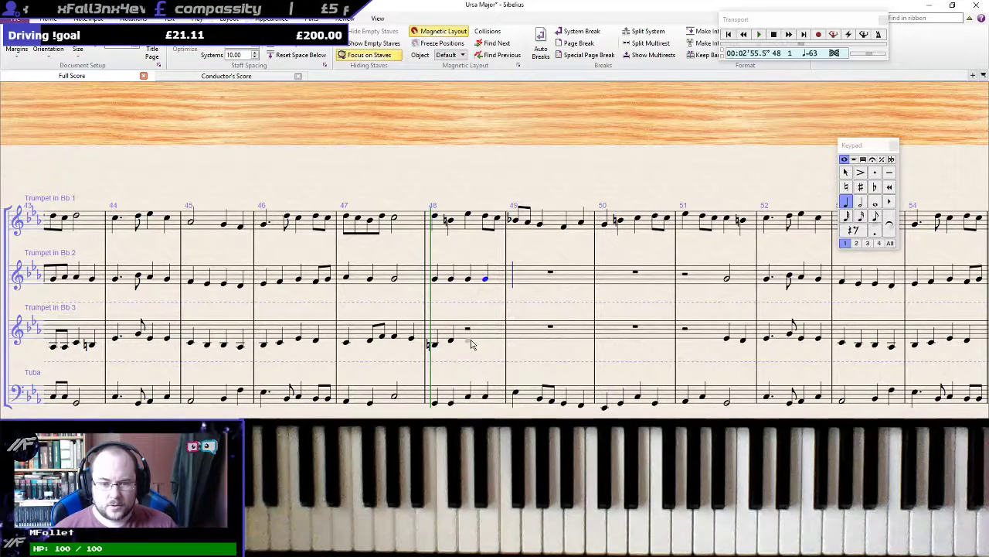
click(471, 338)
click(493, 338)
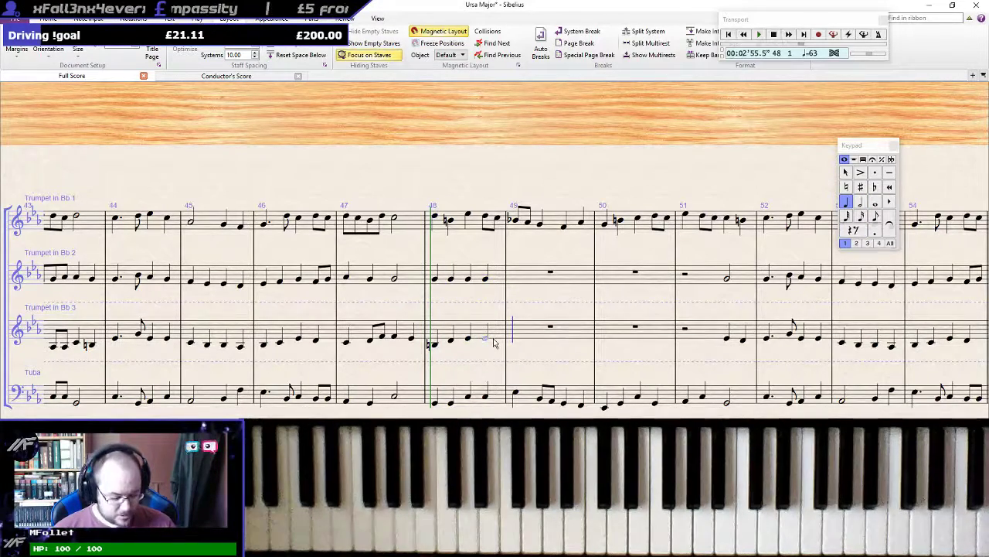
Select all of bar 48 from Trumpet 1 down to Tuba and play it back
click(484, 390)
shift+click(439, 220)
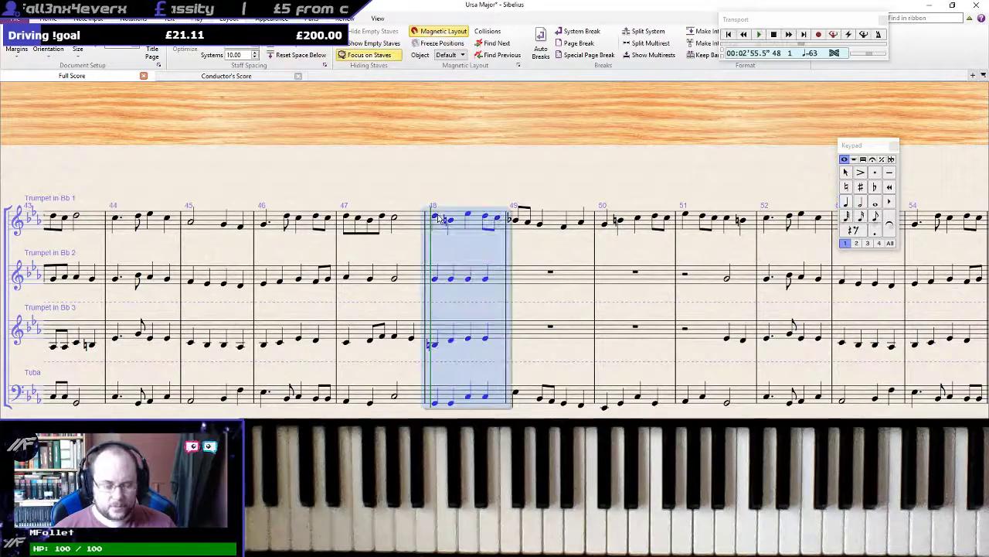
key(space)
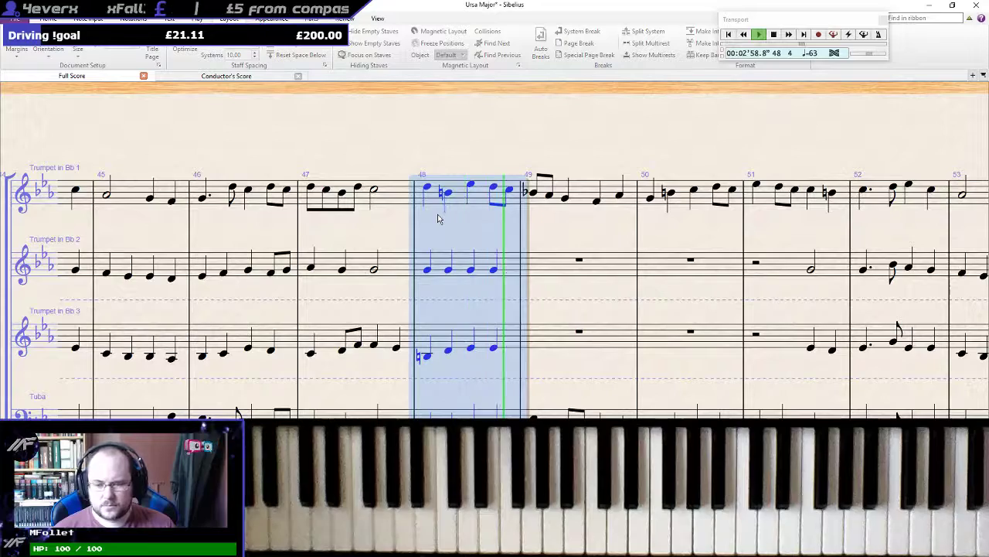
key(space)
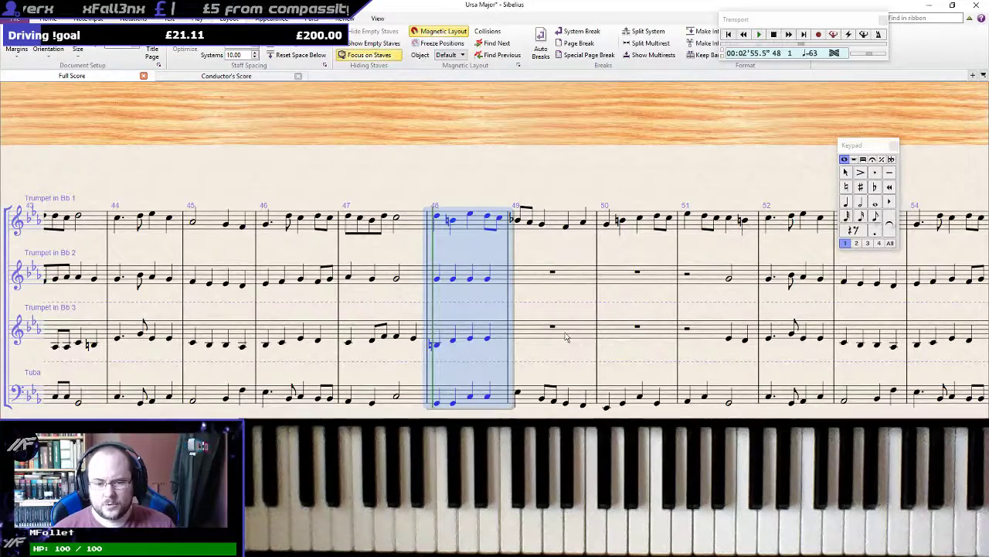
Enter quarter notes in bar 49: E on beat 1 in Trumpet 3, G and E on beats 1 and 2 in Trumpet 2
click(553, 329)
key(KP_4)
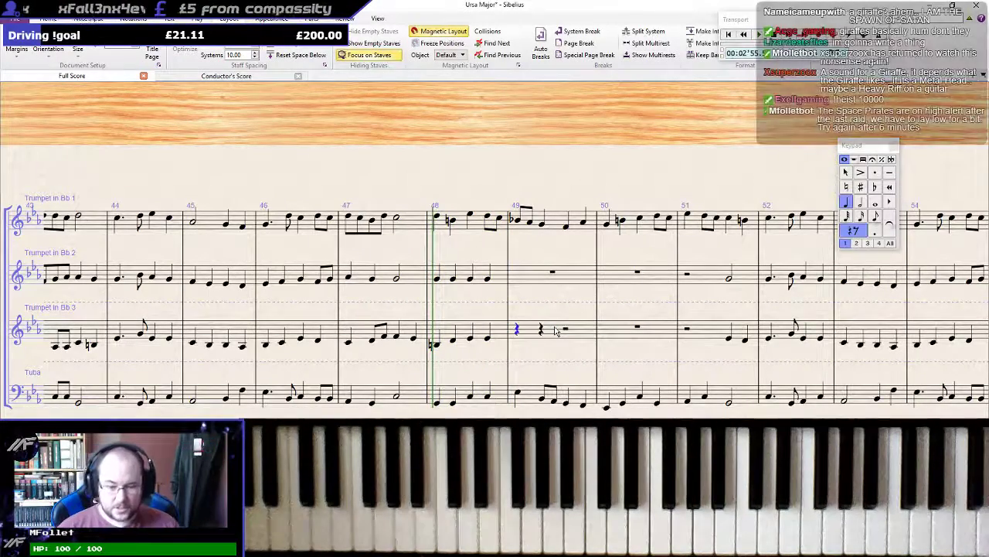
key(g)
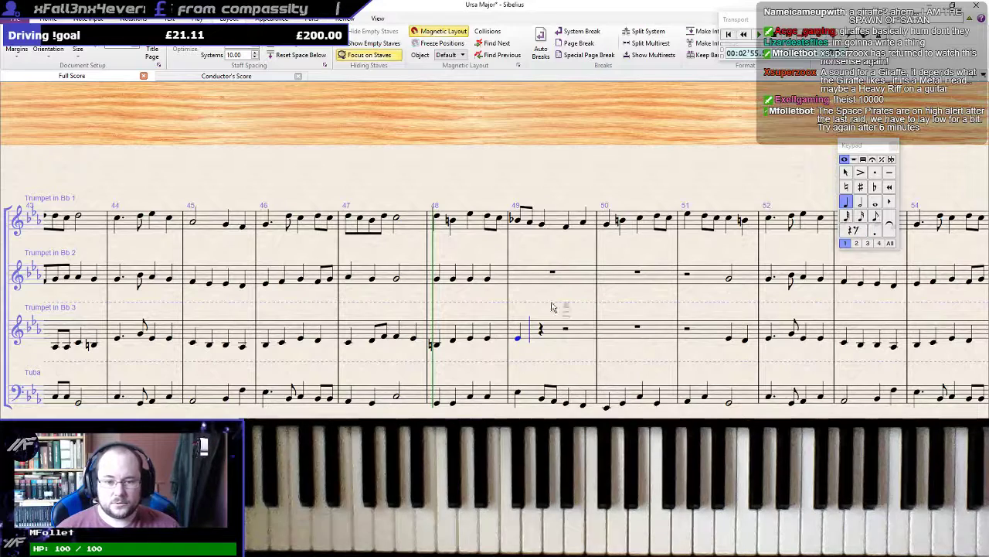
click(520, 280)
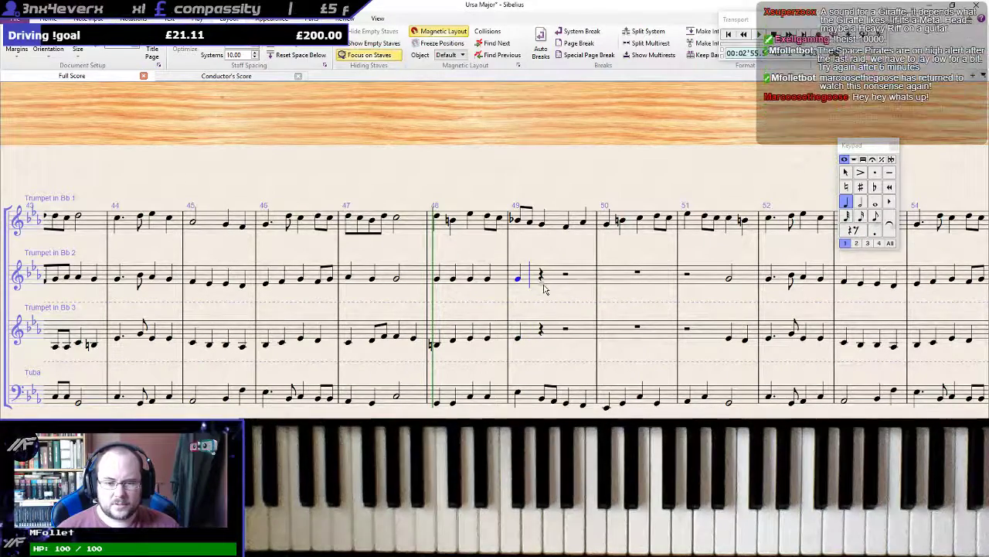
click(542, 284)
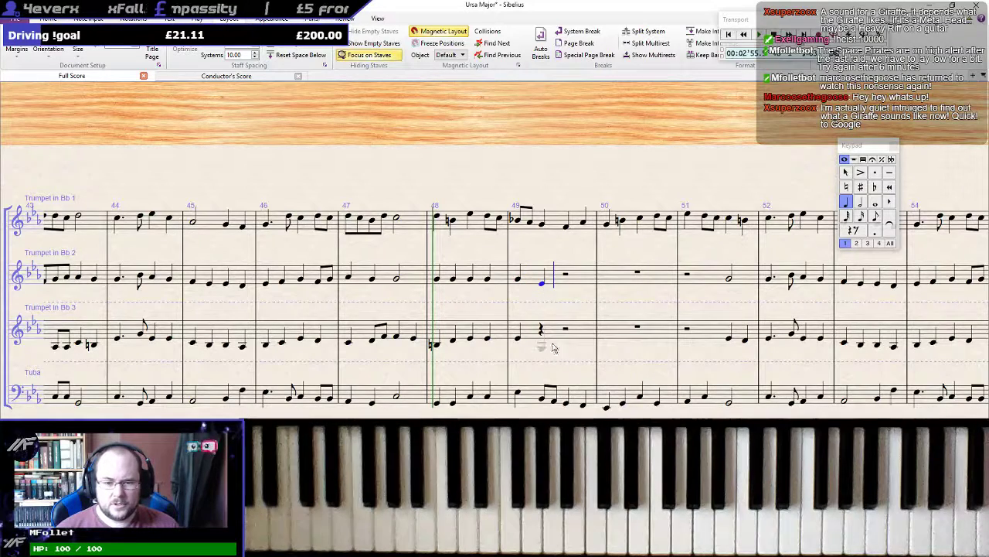
Raise the Tuba's second eighth note in bar 49 by one step and check it against the neighbouring notes
click(543, 396)
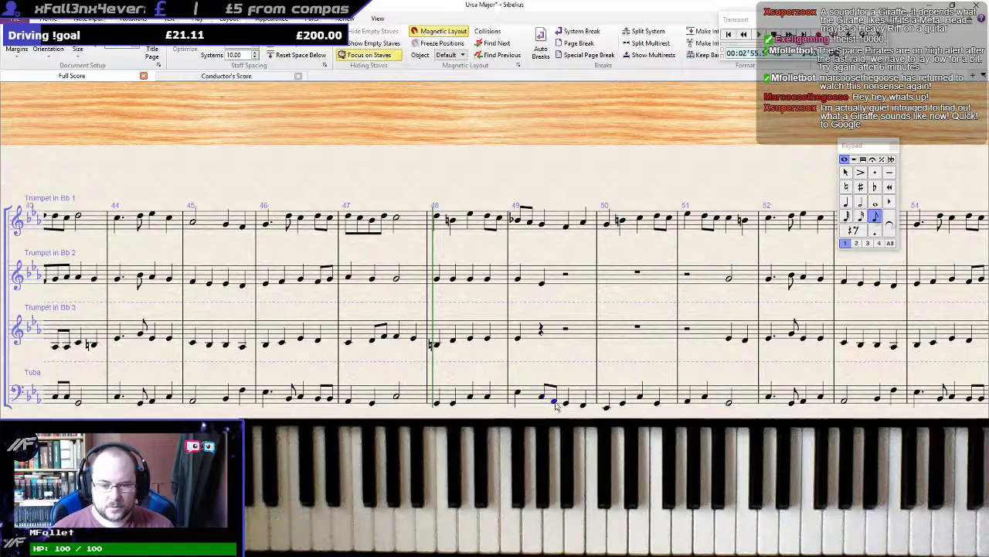
key(Right)
key(Left)
key(Up)
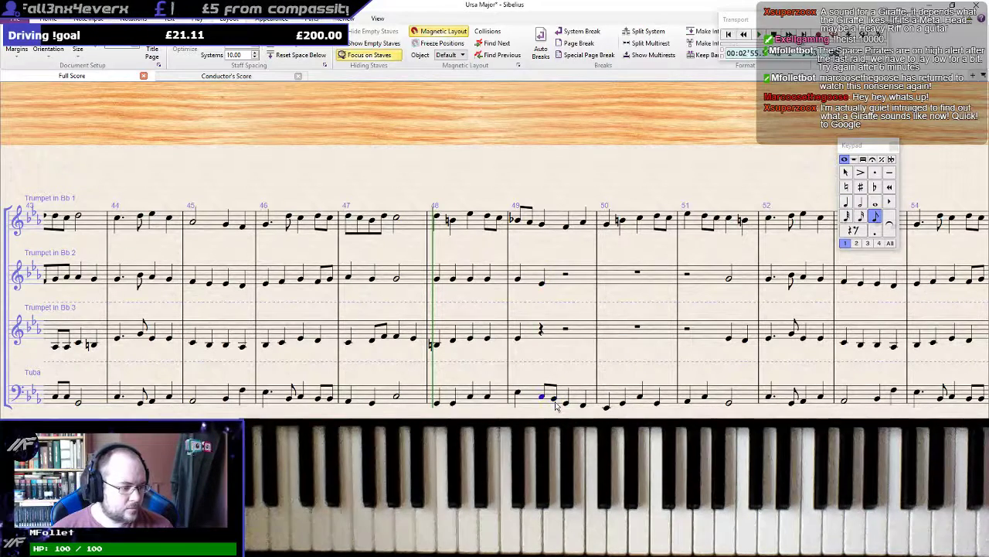
key(Left)
key(Right)
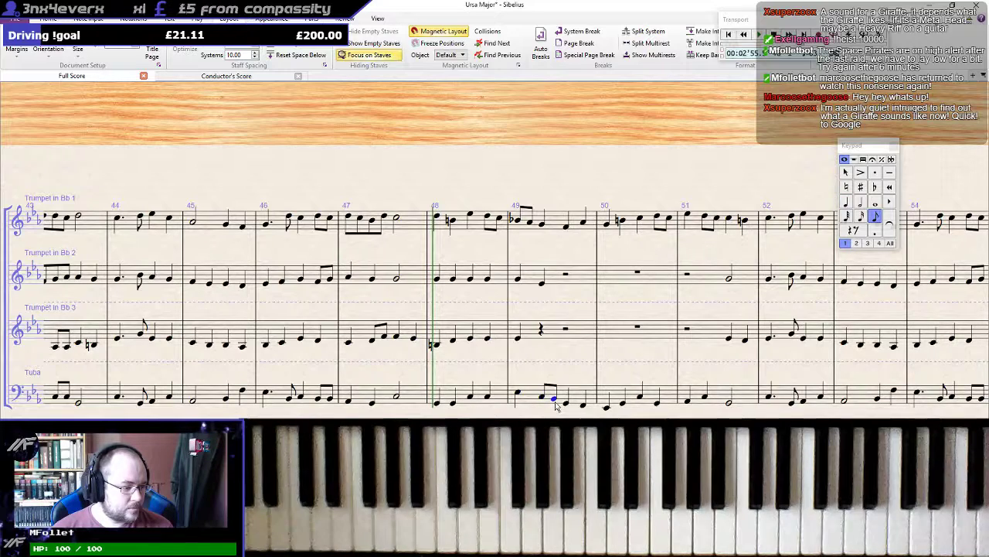
key(Right)
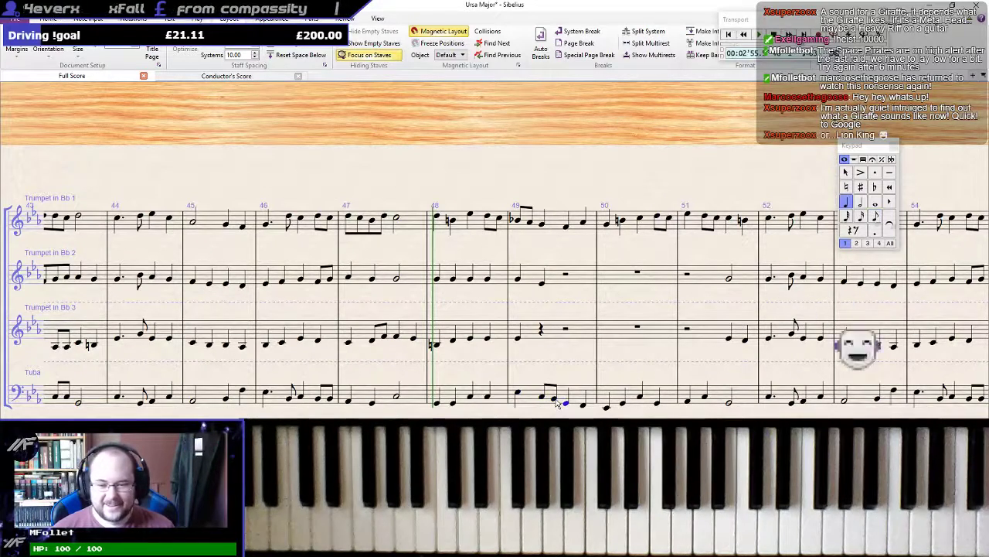
key(Left)
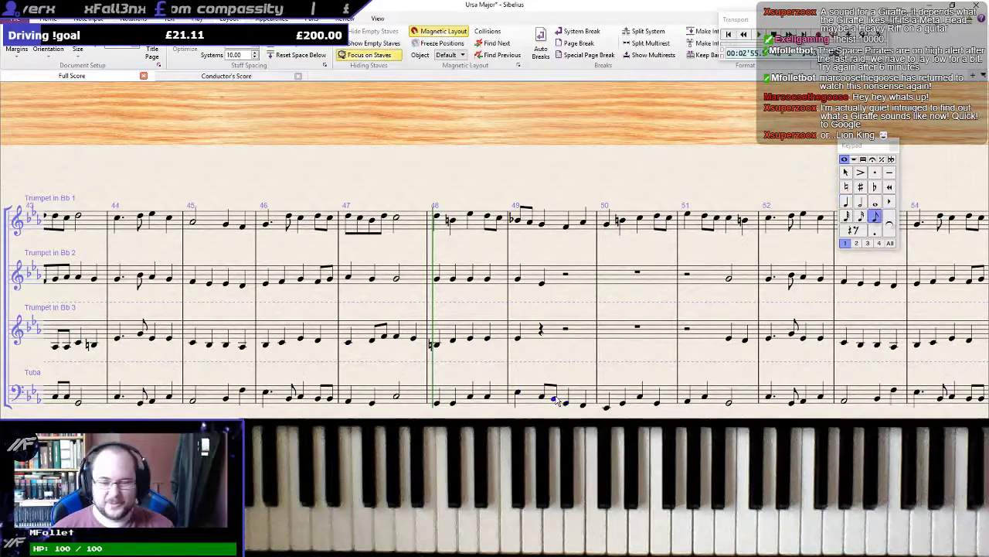
key(Right)
key(Left)
key(Right)
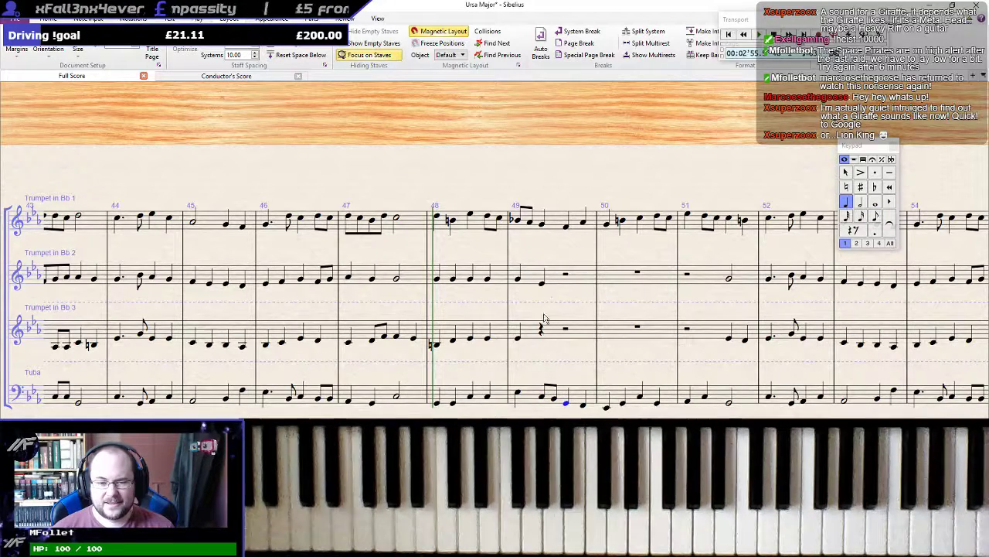
key(Left)
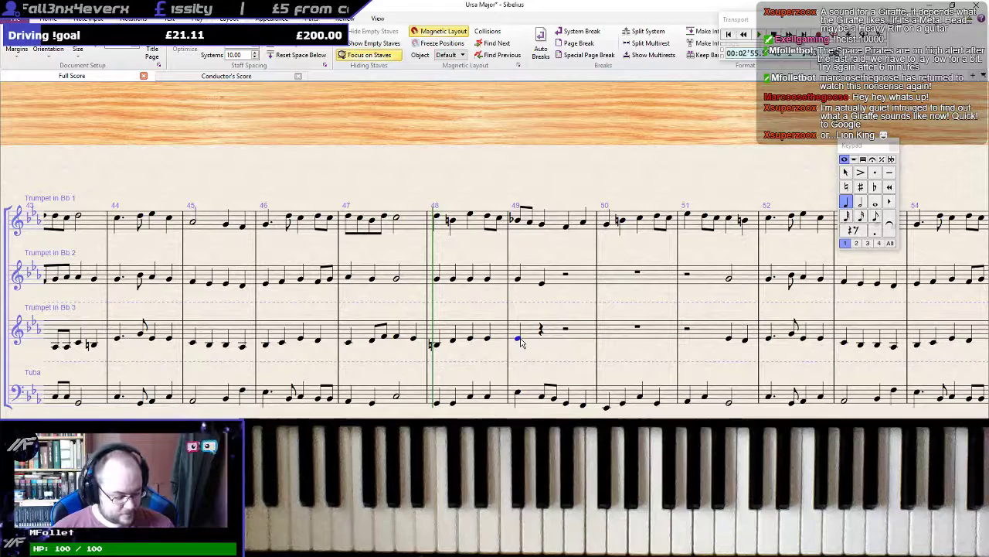
Complete bar 49 with quarter notes: C, D, C on beats 2 to 4 in Trumpet 3, and E, F on beats 3 and 4 in Trumpet 2
key(n)
key(g)
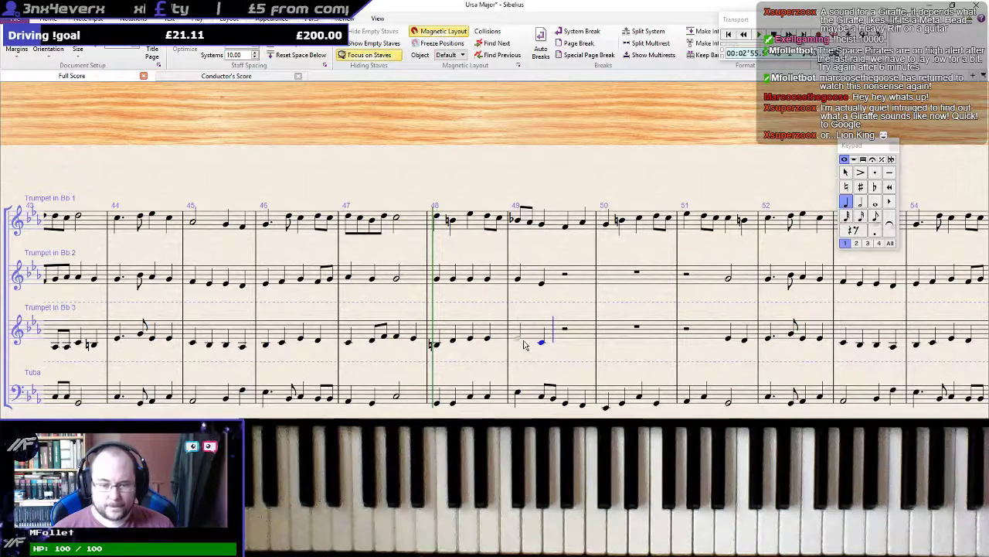
key(a)
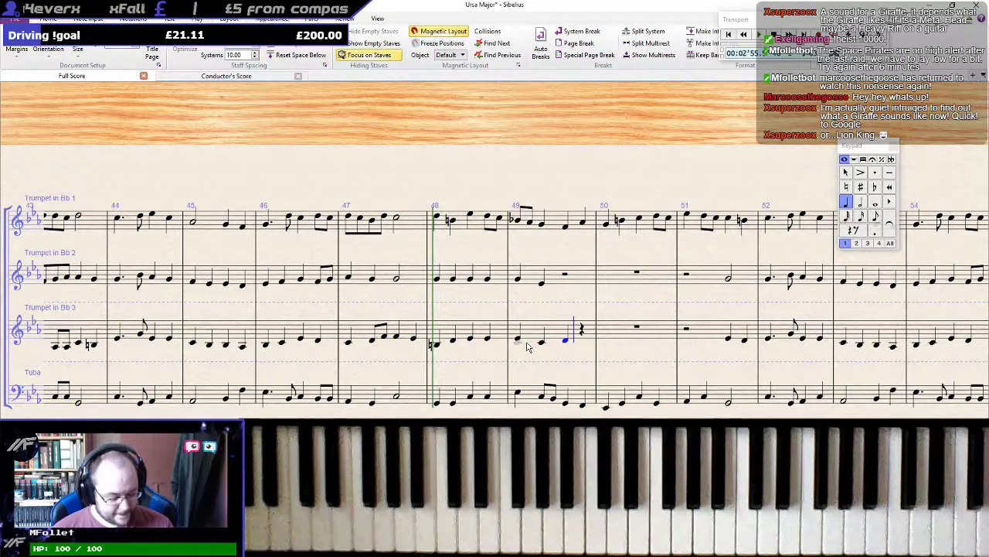
key(g)
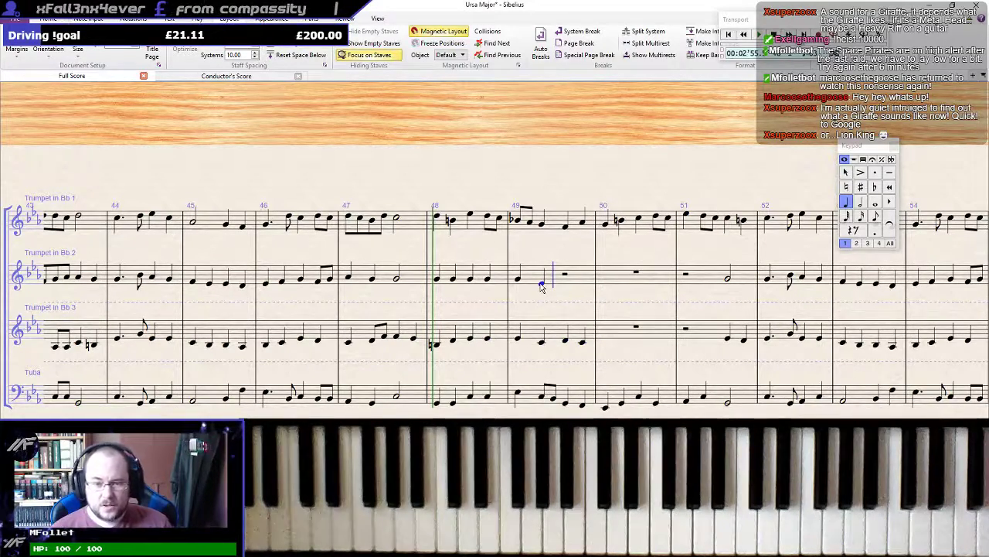
key(e)
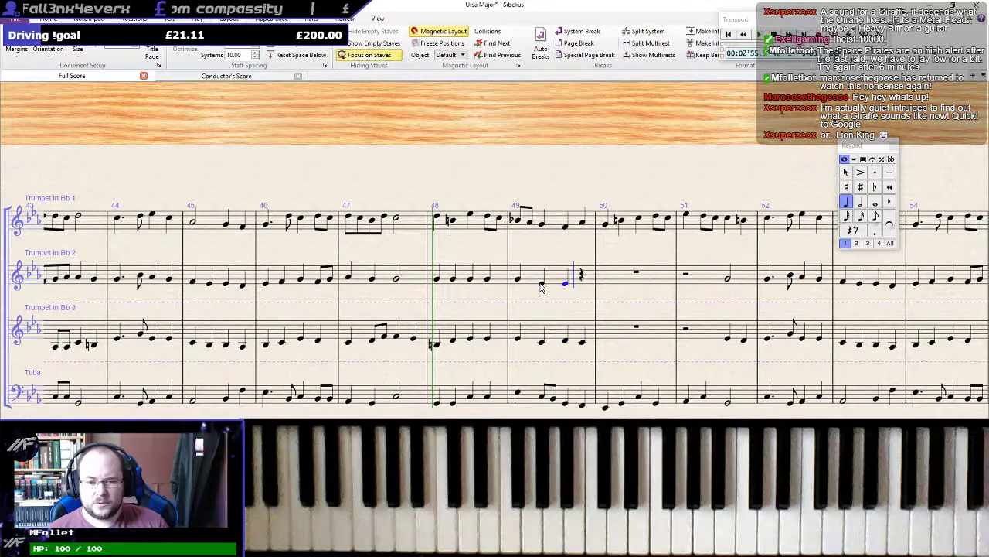
key(f)
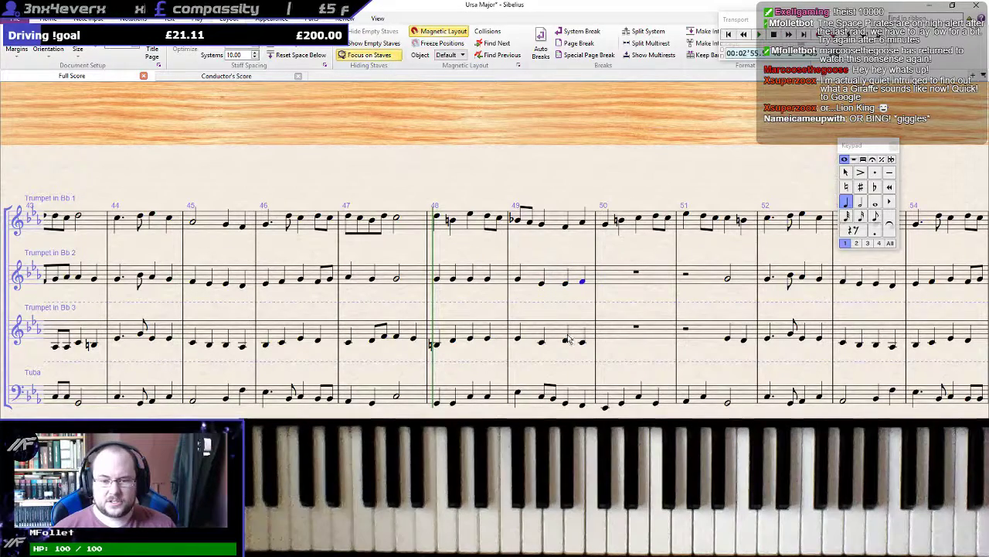
Select beat 1 of bar 49 from Tuba up to Trumpet 1 and play back from there
click(518, 392)
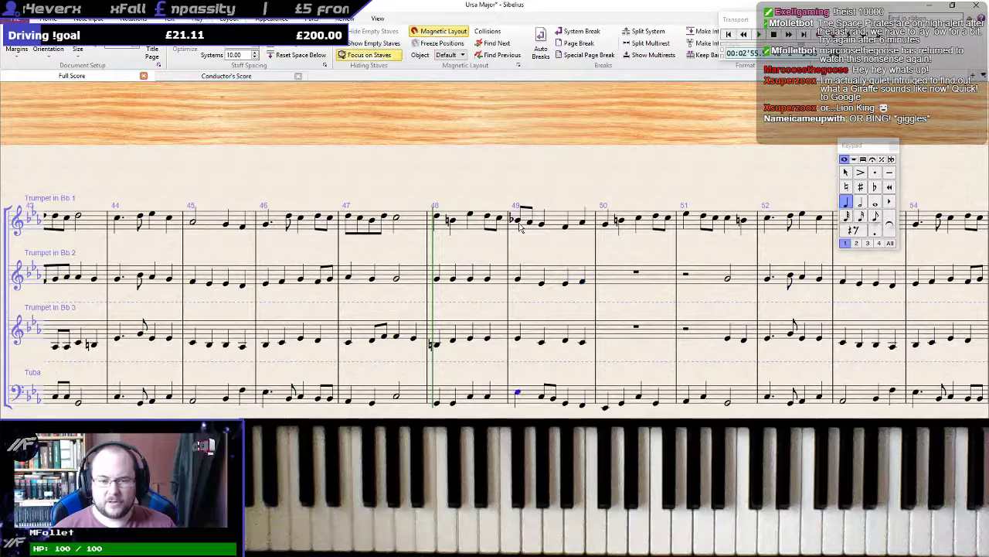
shift+click(518, 221)
key(p)
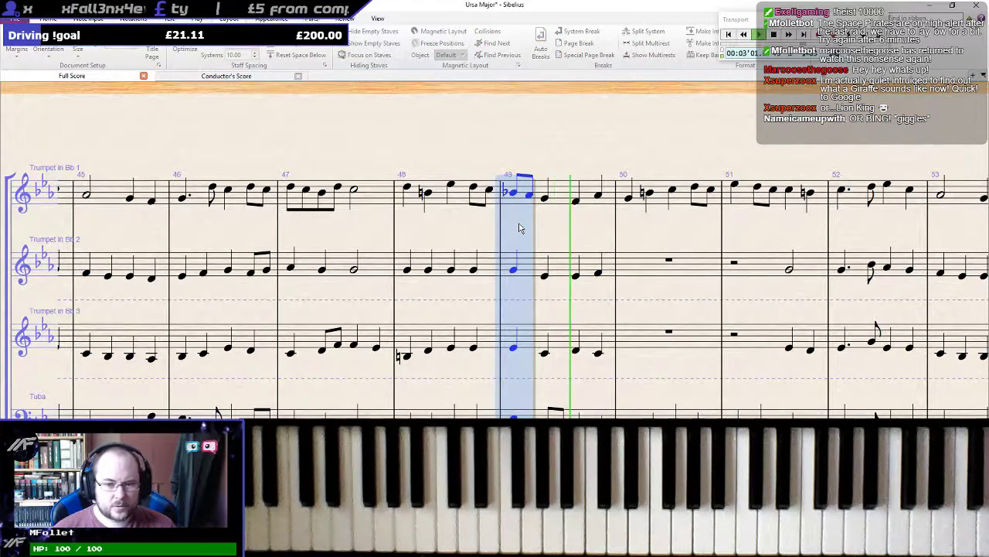
key(Escape)
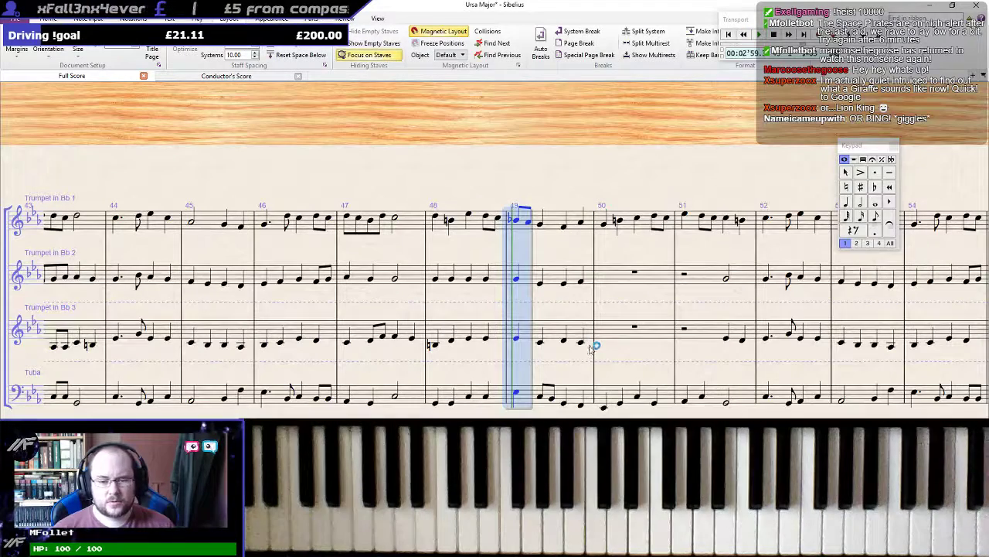
Check the beat 3 notes of Trumpet 2 and 3 in bar 49, and play back the whole bar across all staves
click(564, 285)
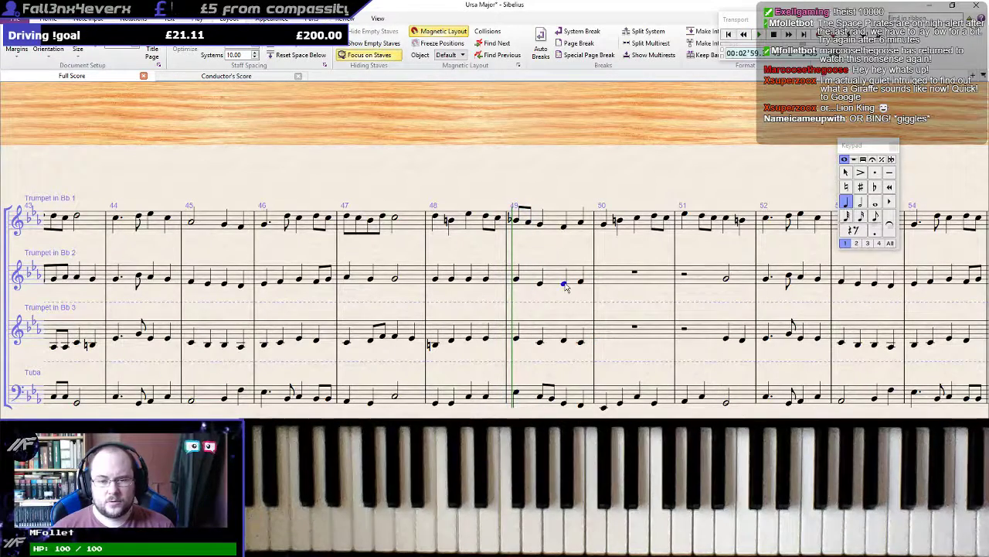
click(564, 341)
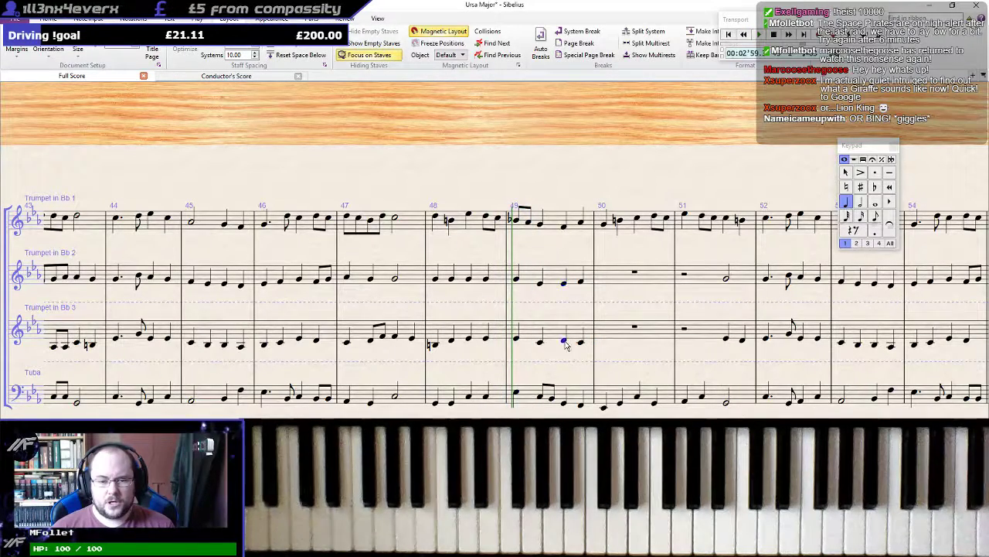
click(528, 399)
shift+click(511, 224)
key(p)
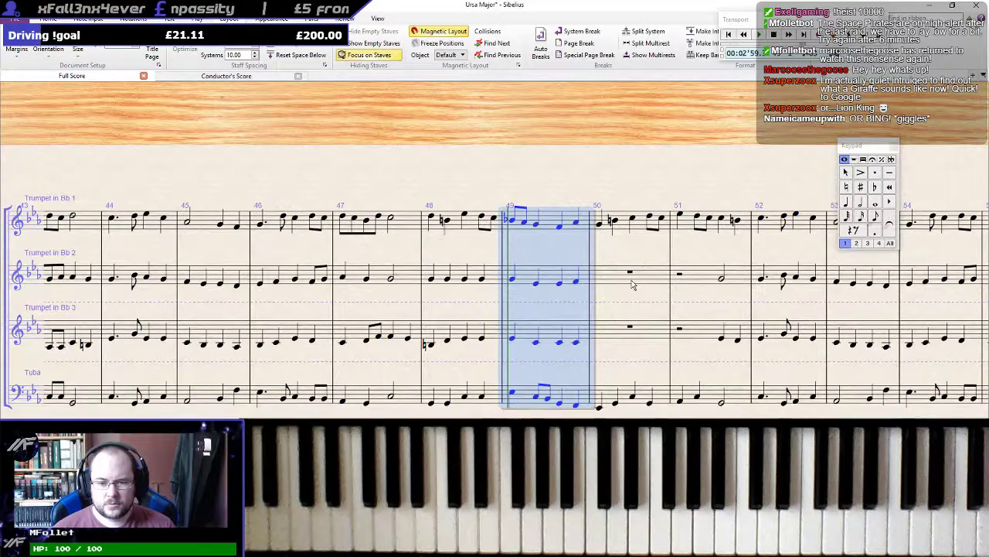
Enter quarter notes on beats 1 and 2 of bar 50: B and D in Trumpet 3, E and G in Trumpet 2
click(630, 327)
key(4)
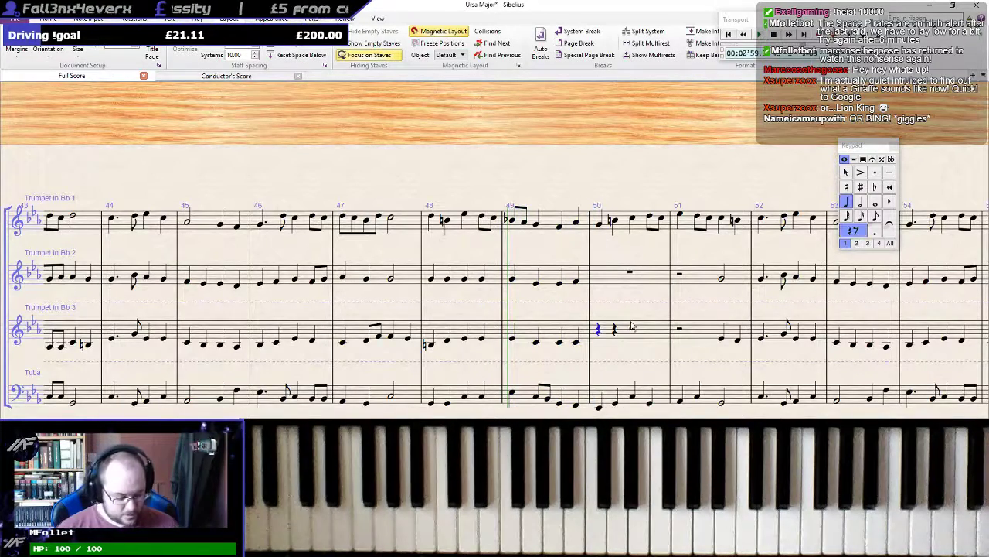
key(b)
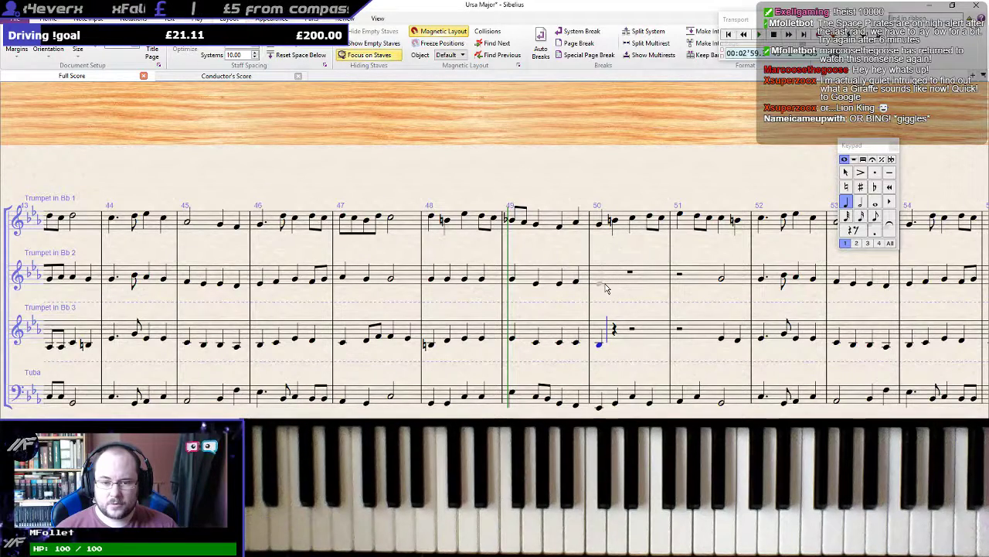
click(602, 285)
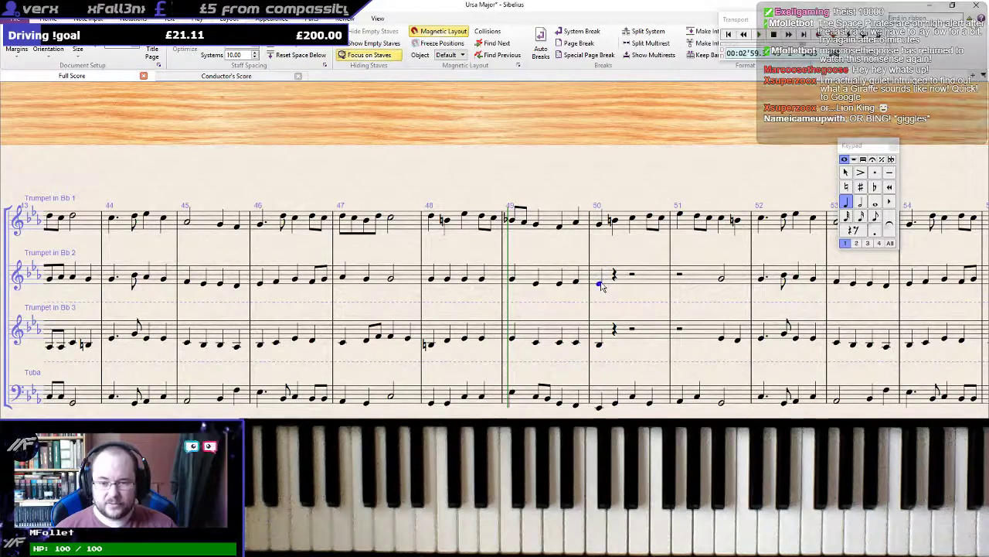
key(n)
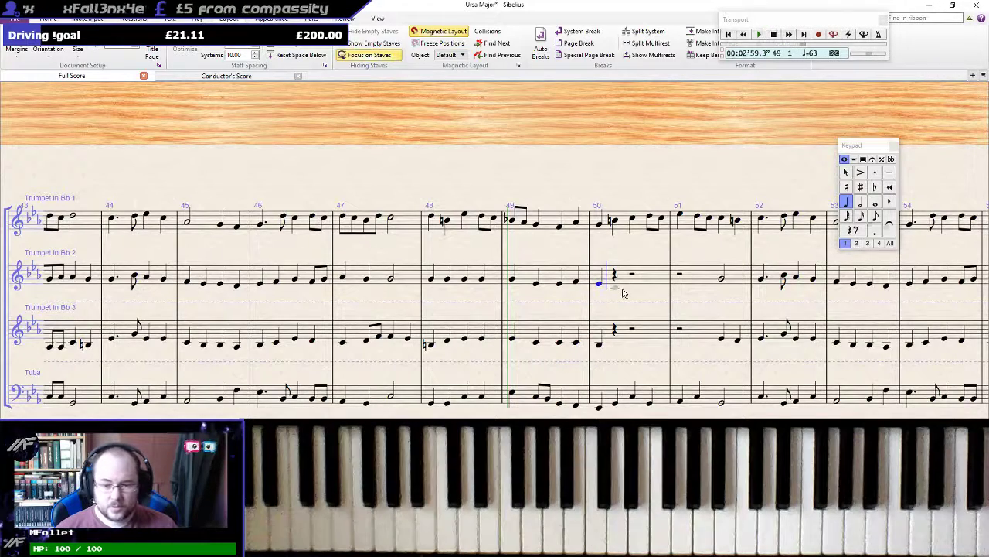
key(d)
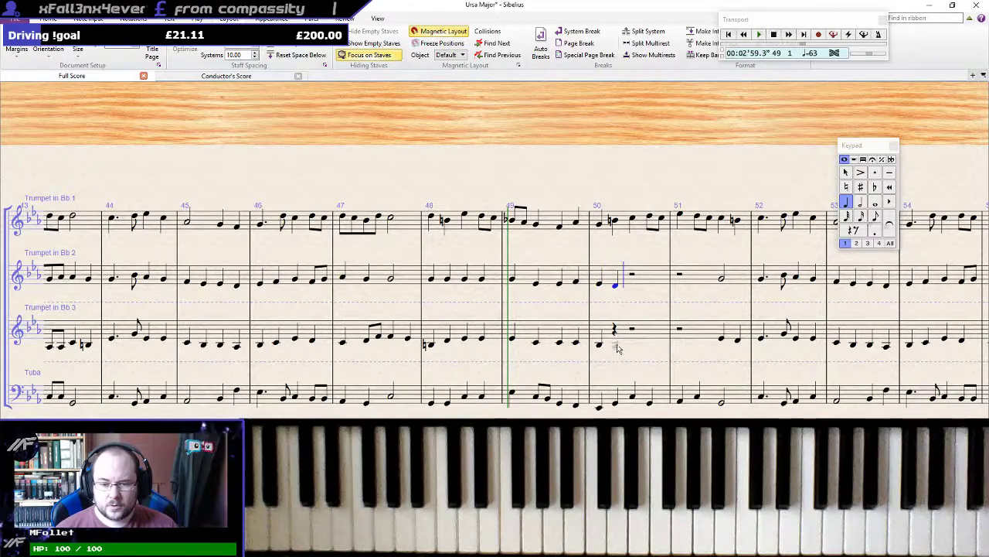
key(ctrl+z)
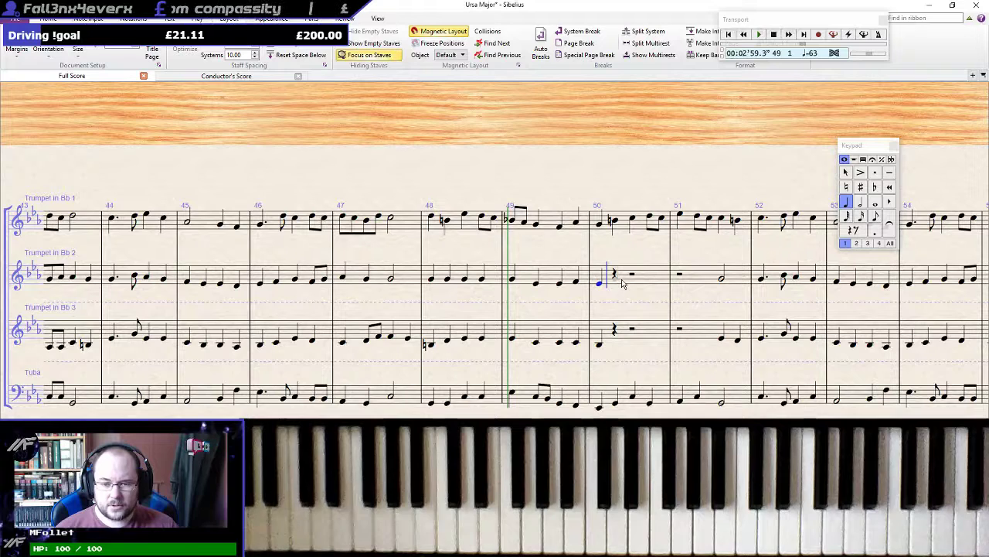
click(621, 280)
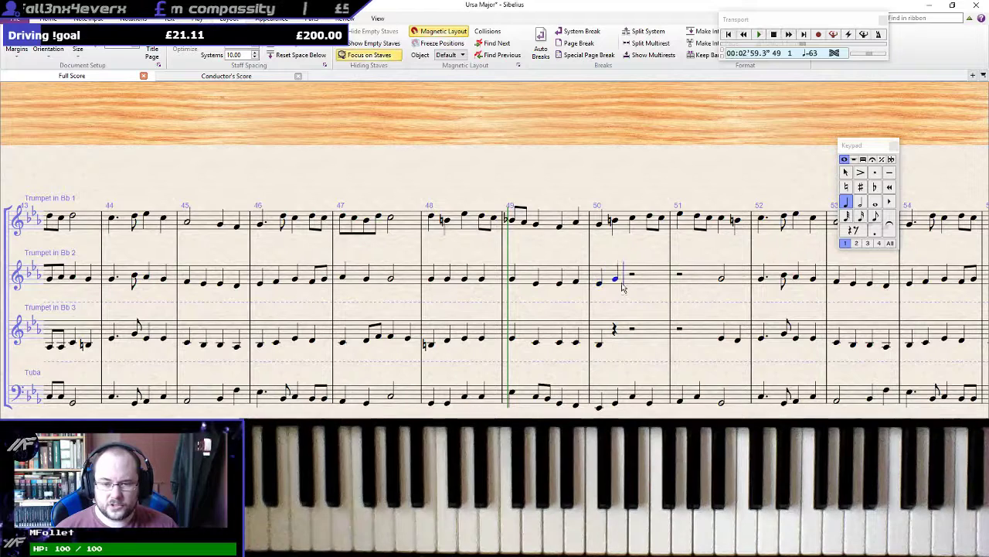
click(618, 340)
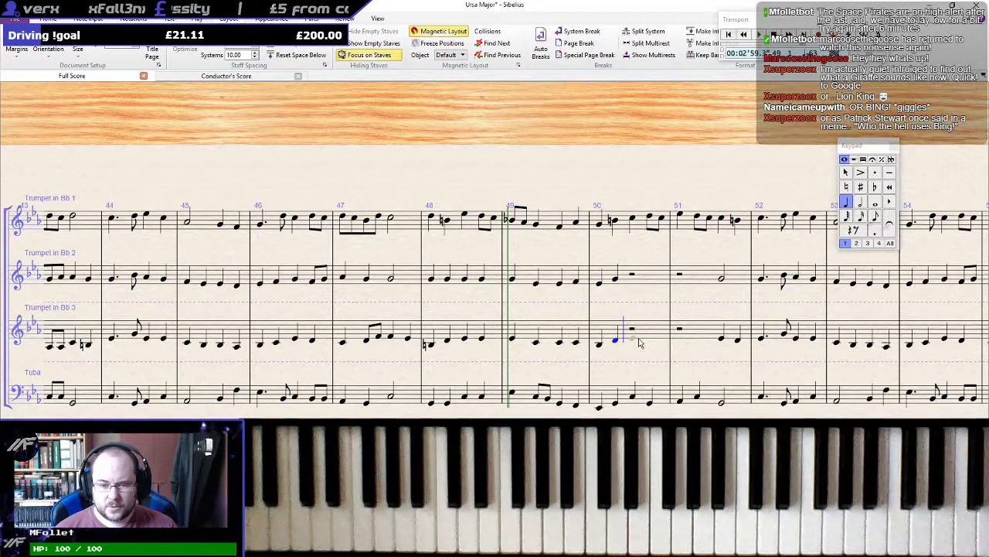
Continue Trumpet 3 with quarter notes E and D on beats 3 and 4 of bar 50, and two E's opening bar 51
click(641, 341)
click(655, 342)
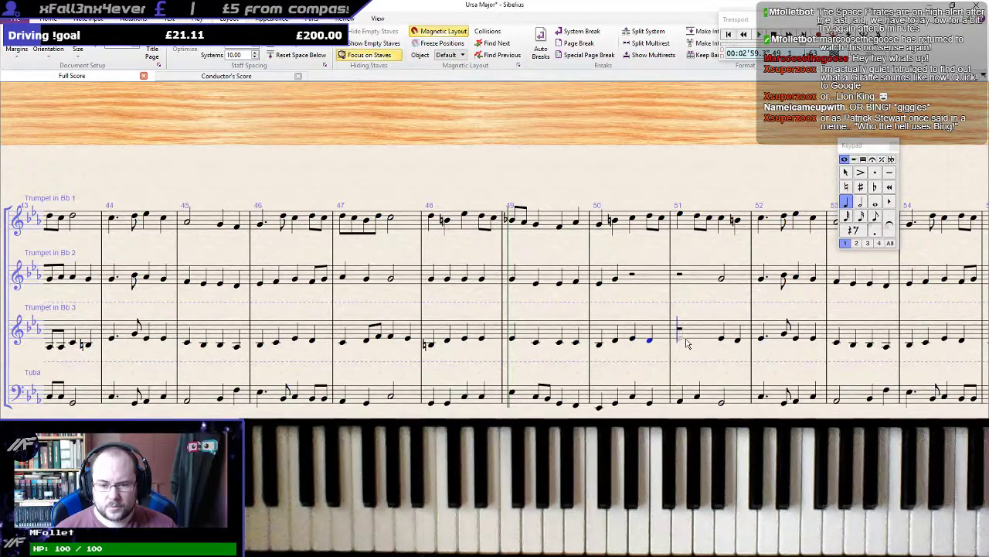
click(687, 343)
click(701, 343)
key(Escape)
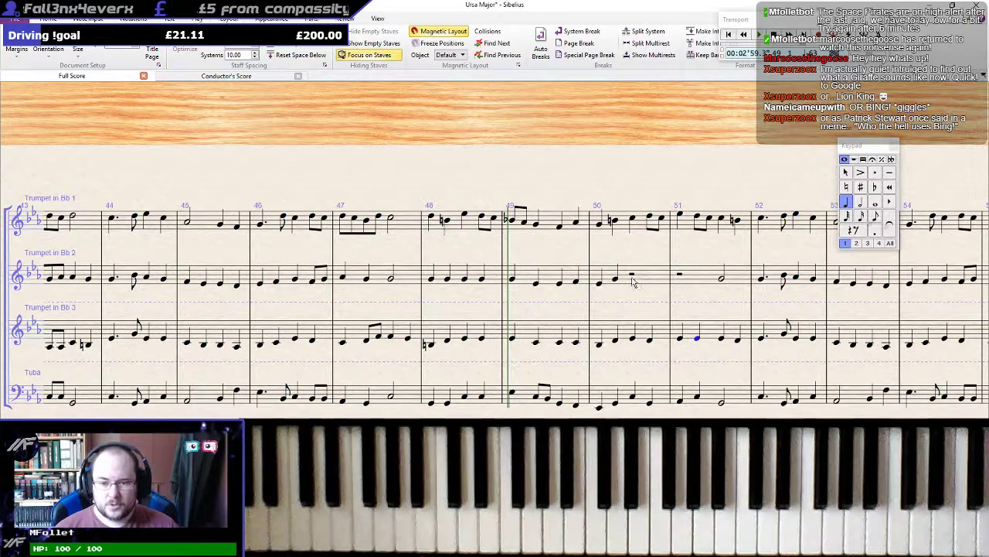
Complete Trumpet 2 in bar 50 with quarter-note G's on beats 3 and 4
click(617, 281)
key(n)
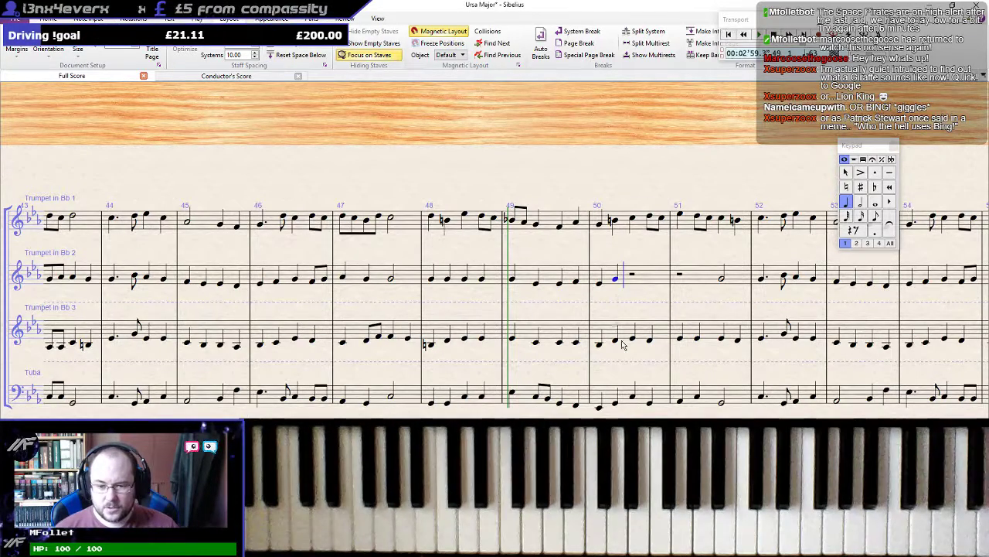
key(g)
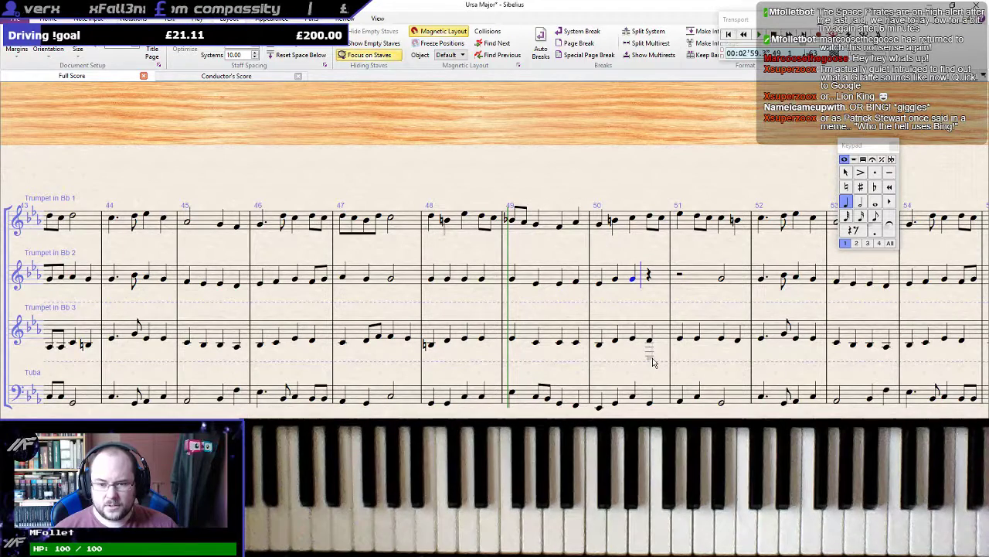
key(g)
Fill the first two beats of Trumpet 2 in bar 51 with quarter notes G and A, checking against the Tuba note
key(g)
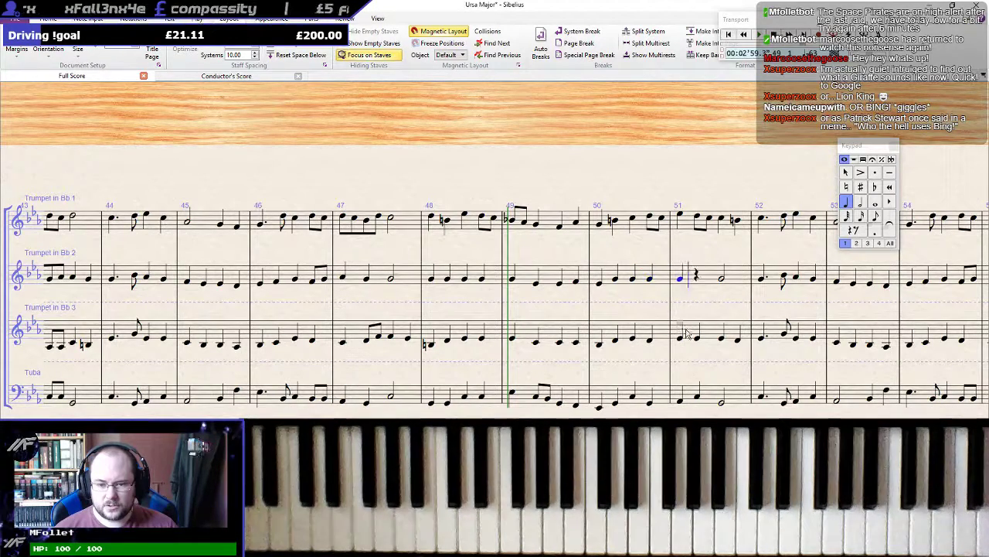
key(BackSpace)
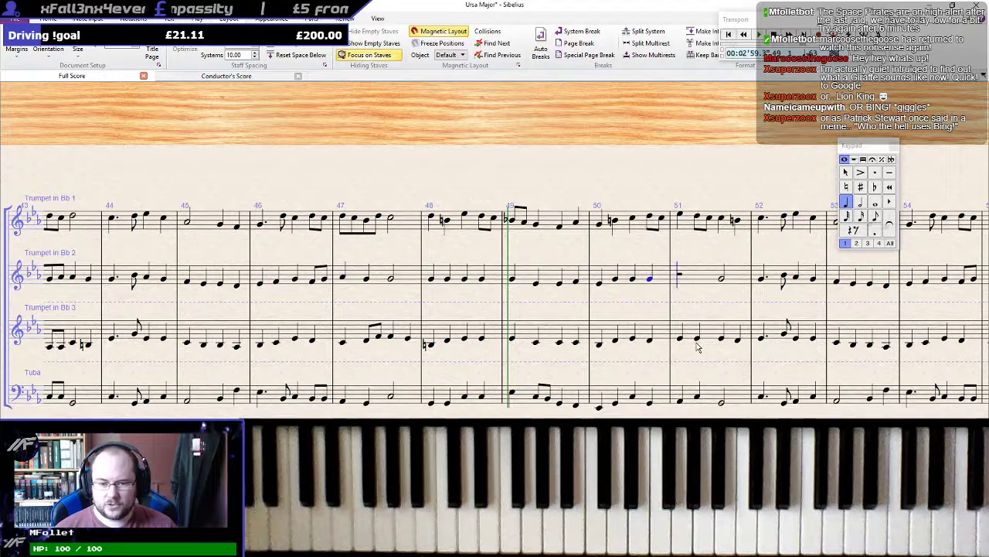
key(g)
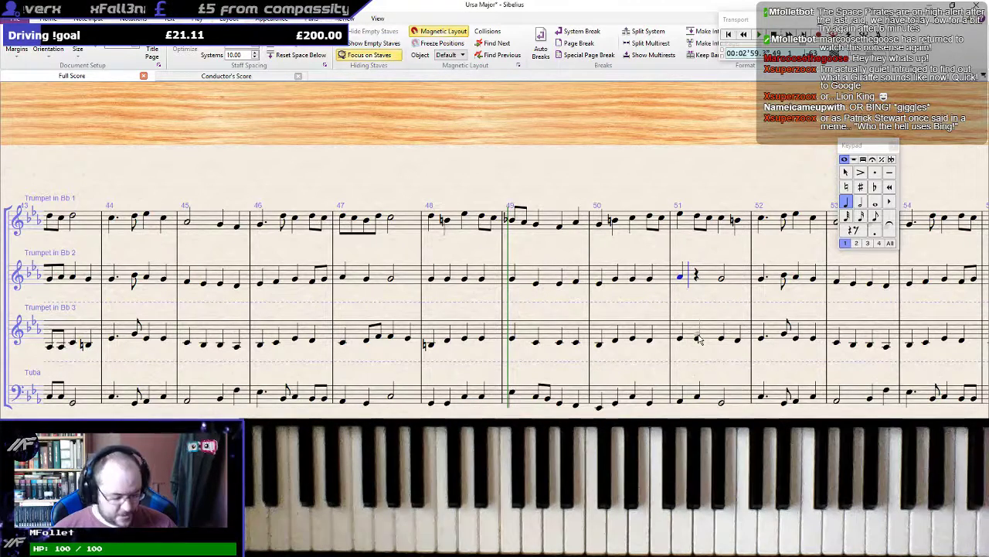
click(680, 397)
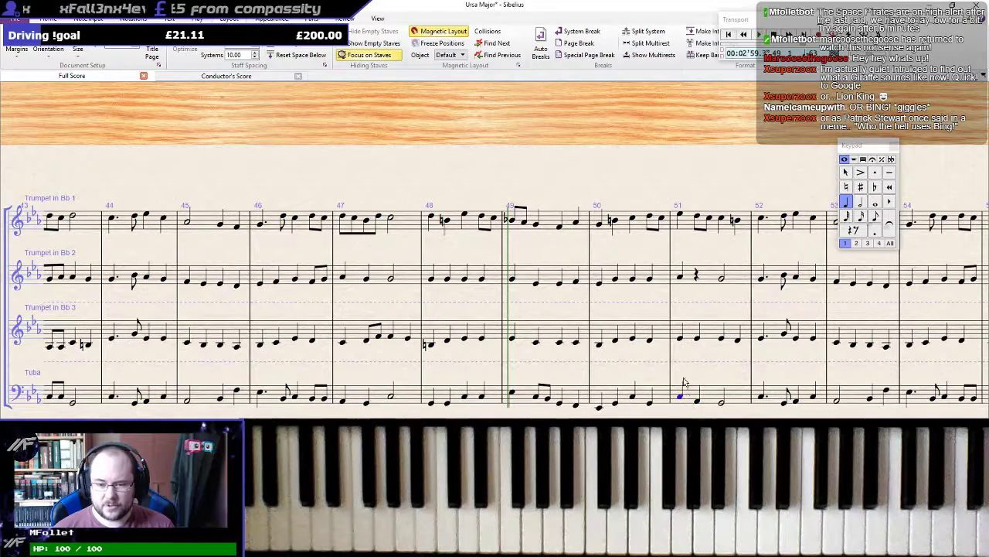
ctrl+click(680, 278)
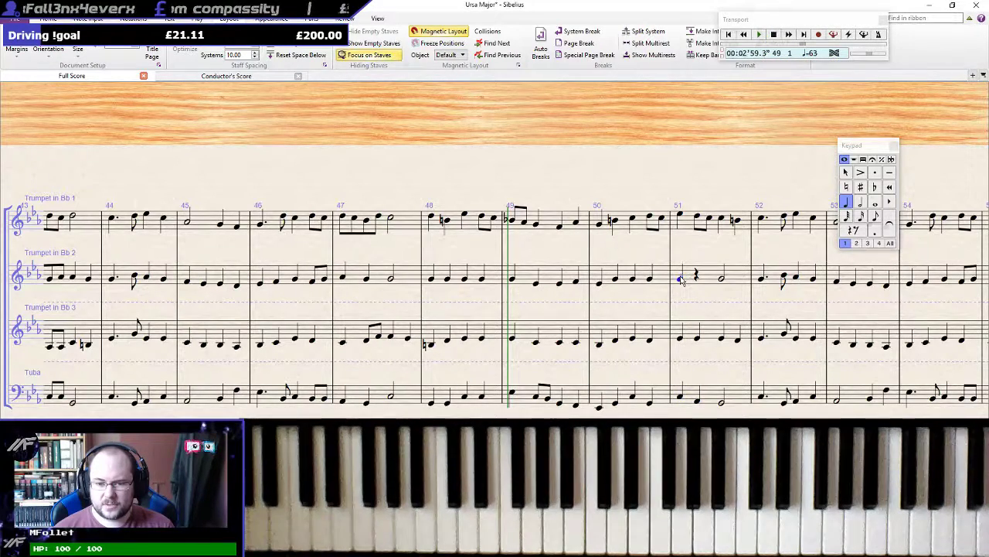
key(a)
key(Escape)
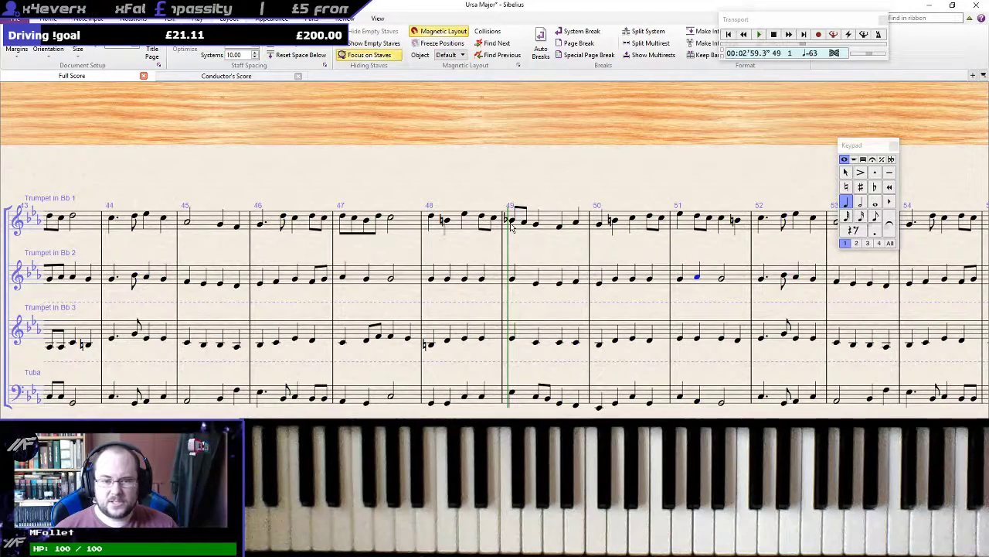
Select beat 1 of bar 48 across all staves and play back through the newly harmonised bars
shift+click(432, 404)
key(p)
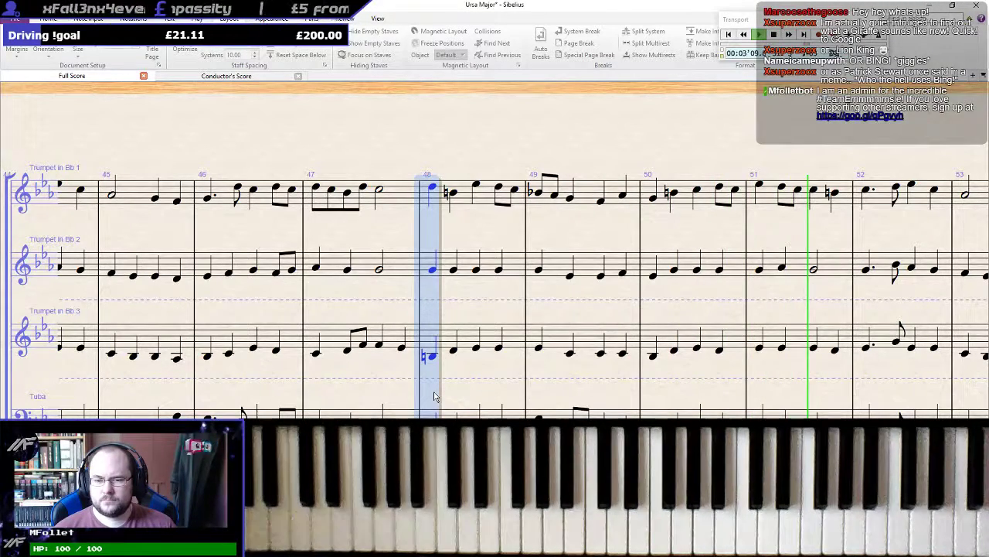
key(space)
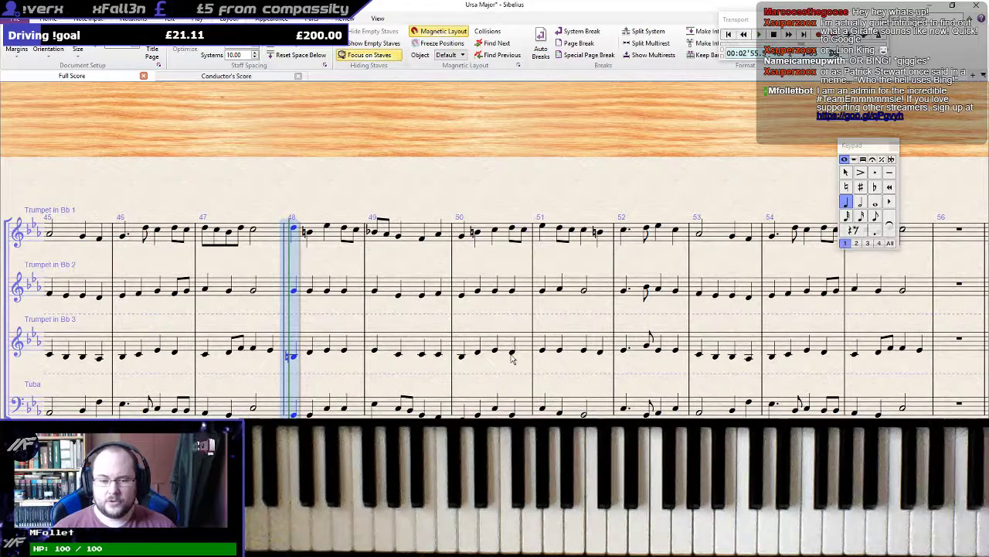
In Trumpet 2, change beat 4 of bar 50 to B natural and raise the first note of bar 51 to C
click(512, 289)
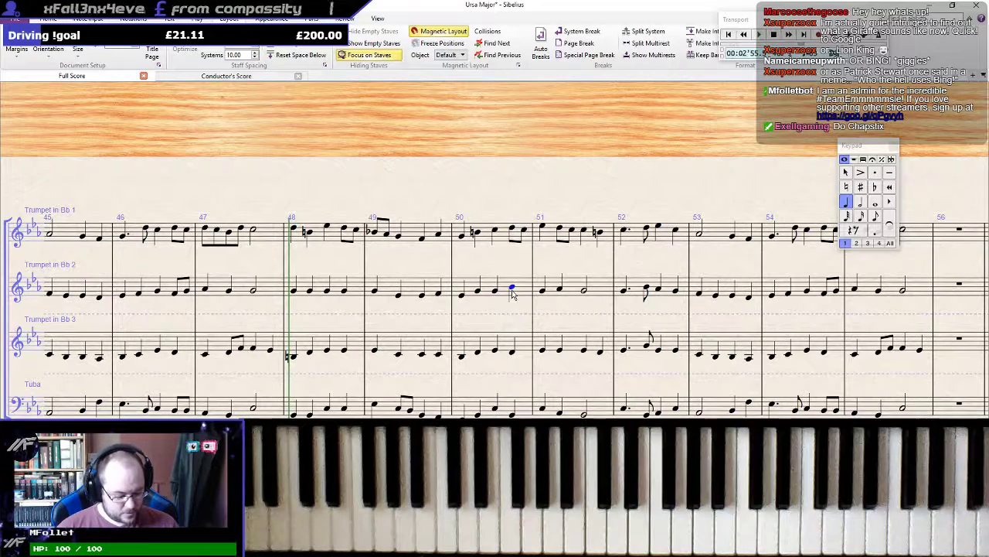
key(KP_7)
key(Left)
key(Right)
key(Right)
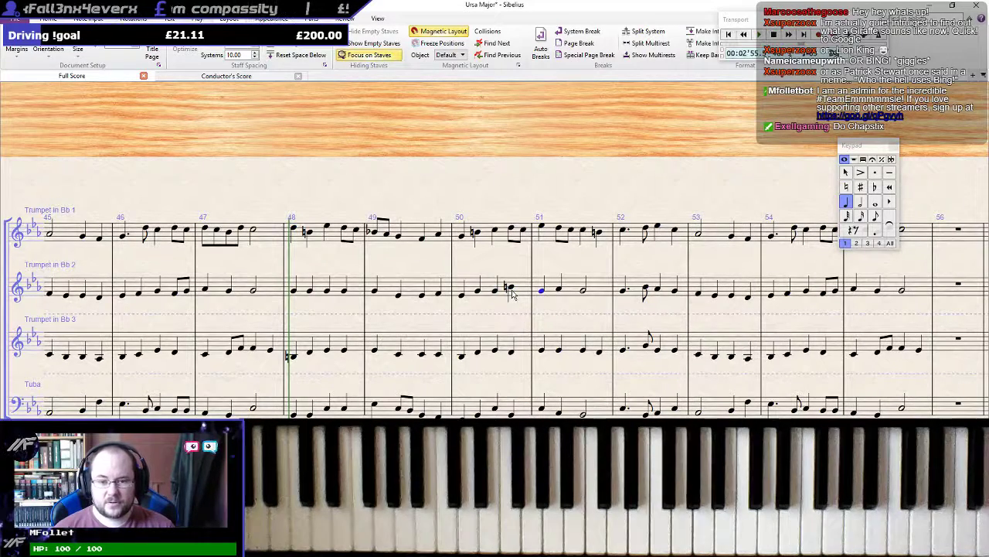
key(Up)
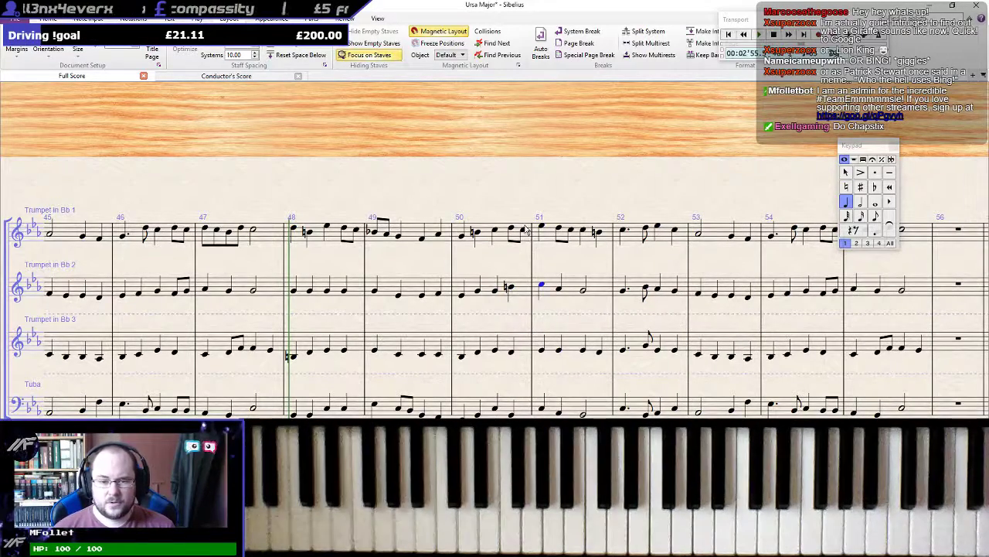
In bar 50, change Trumpet 1's beat 4 eighth notes to C and D, and Trumpet 2's beat 3 to eighth notes G and A natural
click(523, 233)
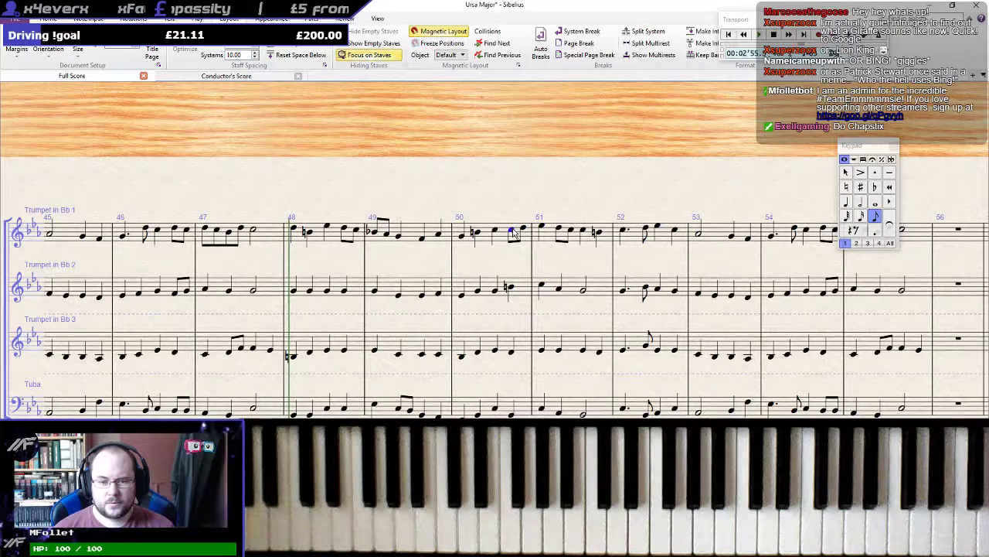
key(Right)
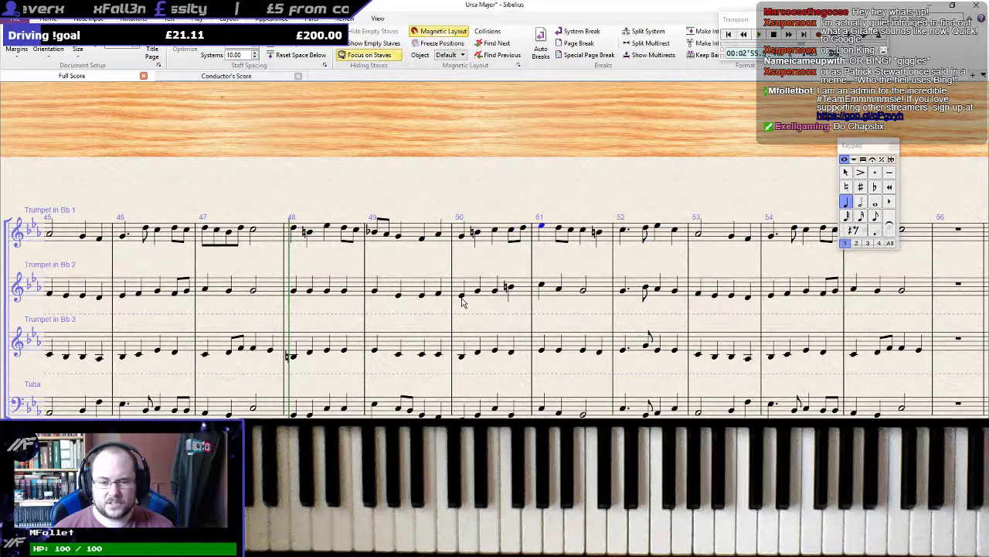
click(498, 290)
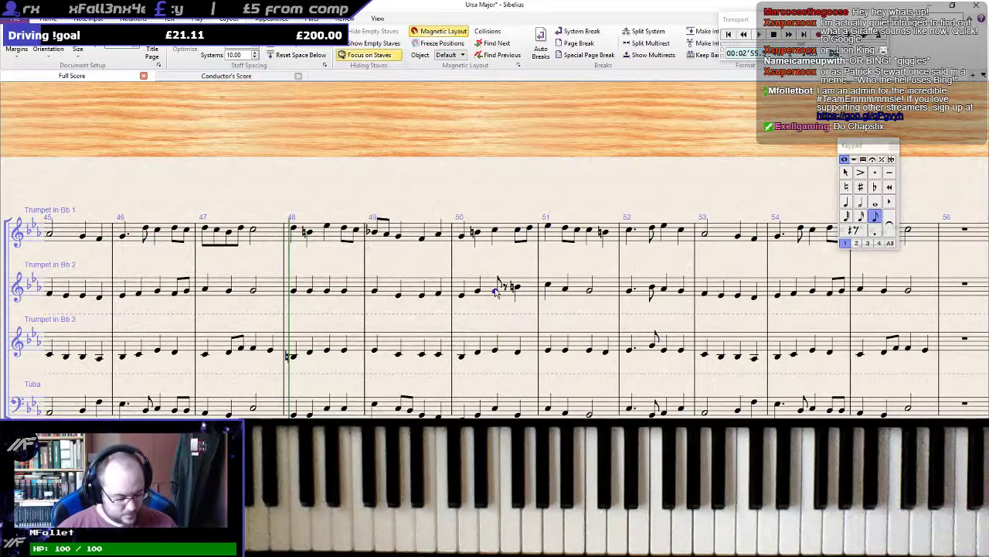
key(KP_7)
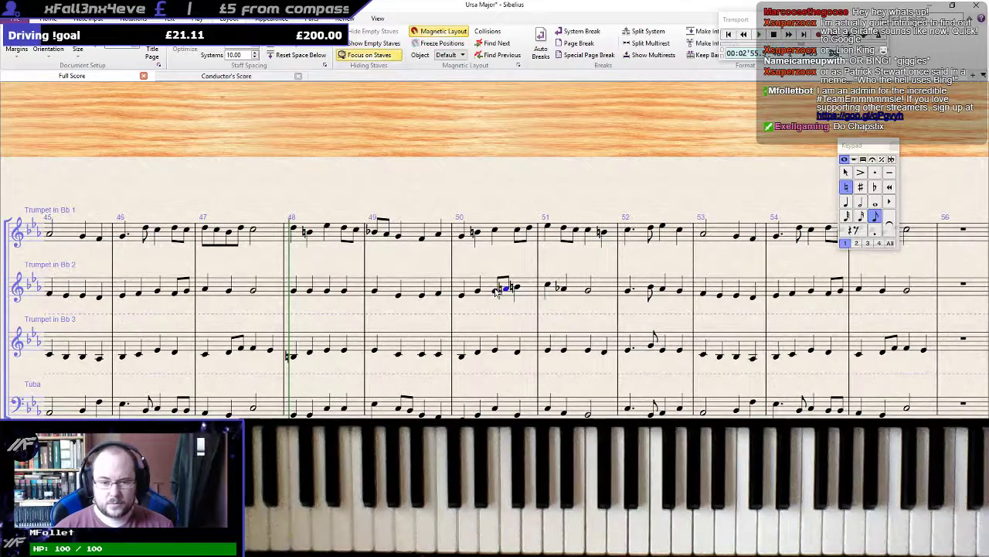
Play back the revised passage from the first beat of bar 50
click(462, 297)
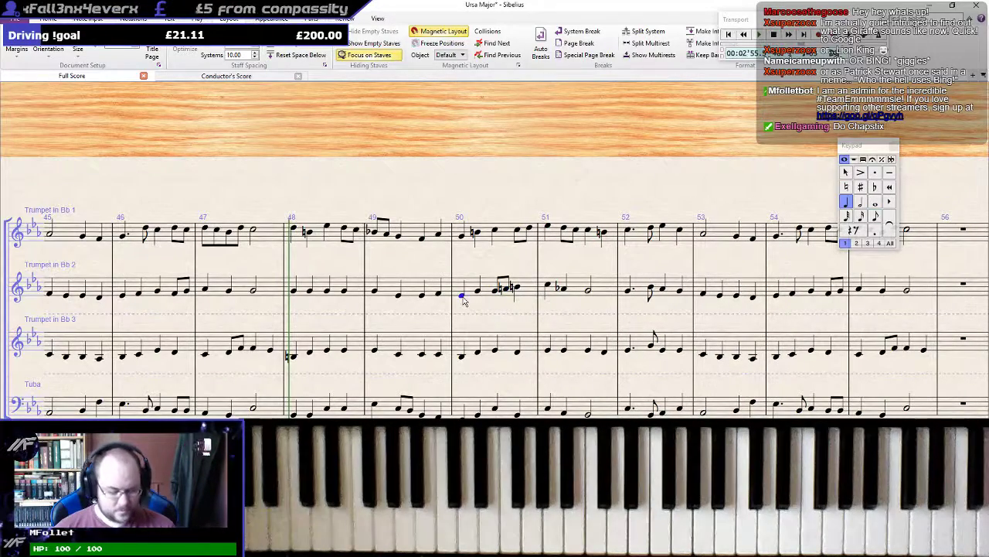
key(p)
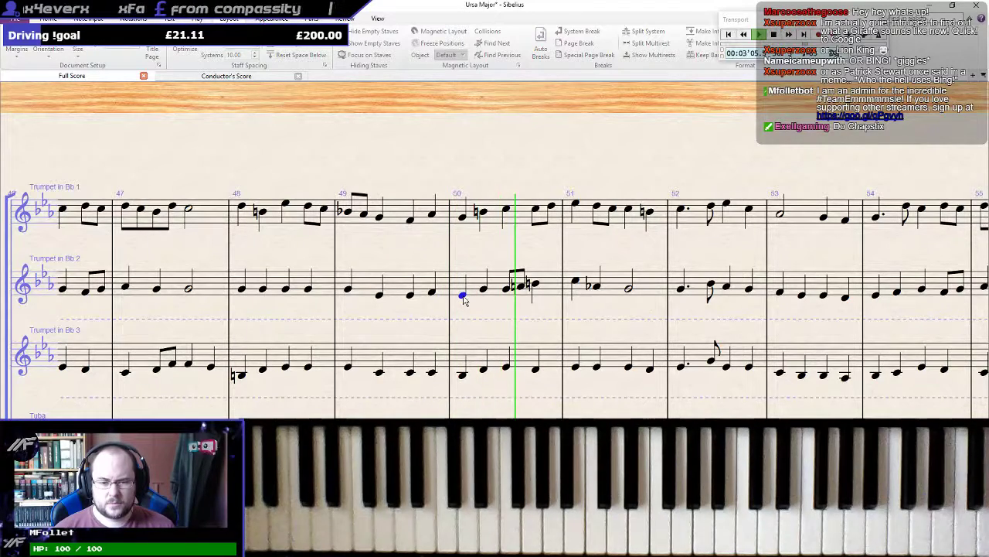
In Trumpet 2's bar 50, remove the naturals from the second eighth note of beat 3 and the quarter note on beat 4
key(Escape)
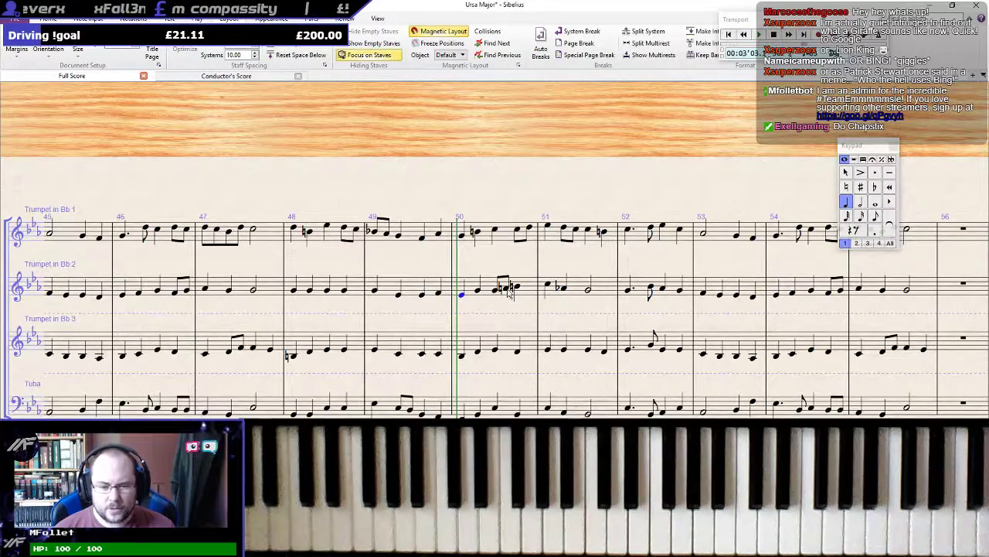
click(509, 288)
key(KP_7)
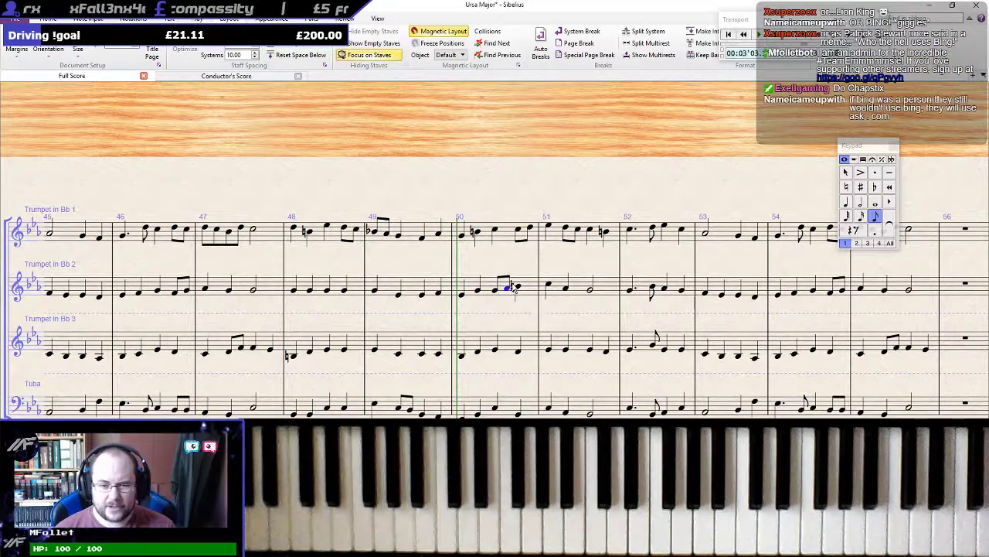
click(517, 288)
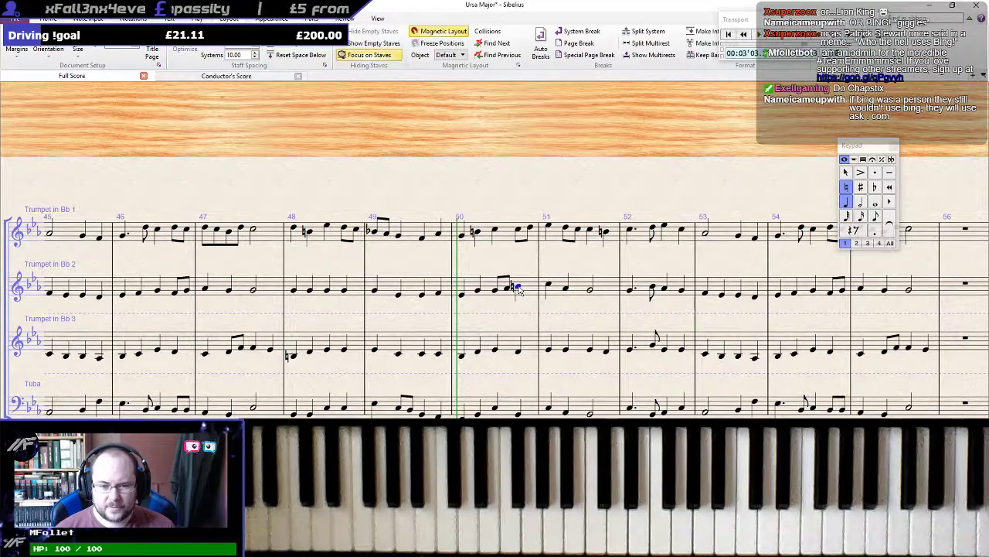
key(KP_7)
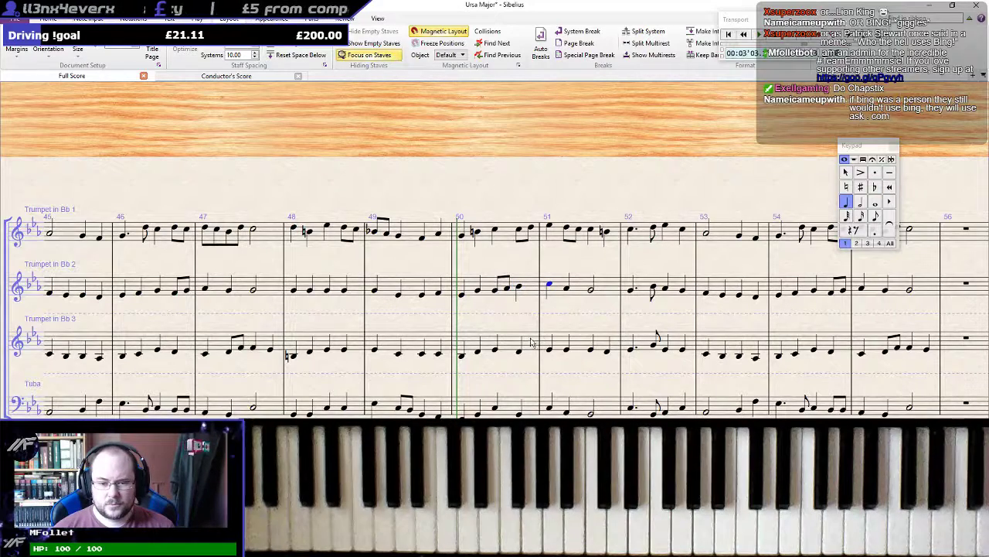
Select beat 1 of bar 50 across all staves and play back the change into bar 51
alt+shift+click(463, 236)
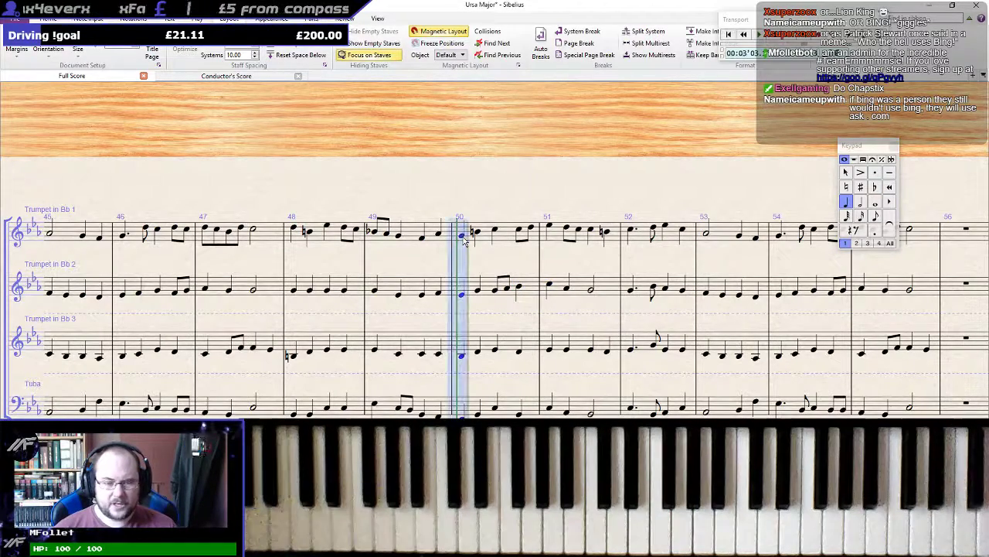
key(p)
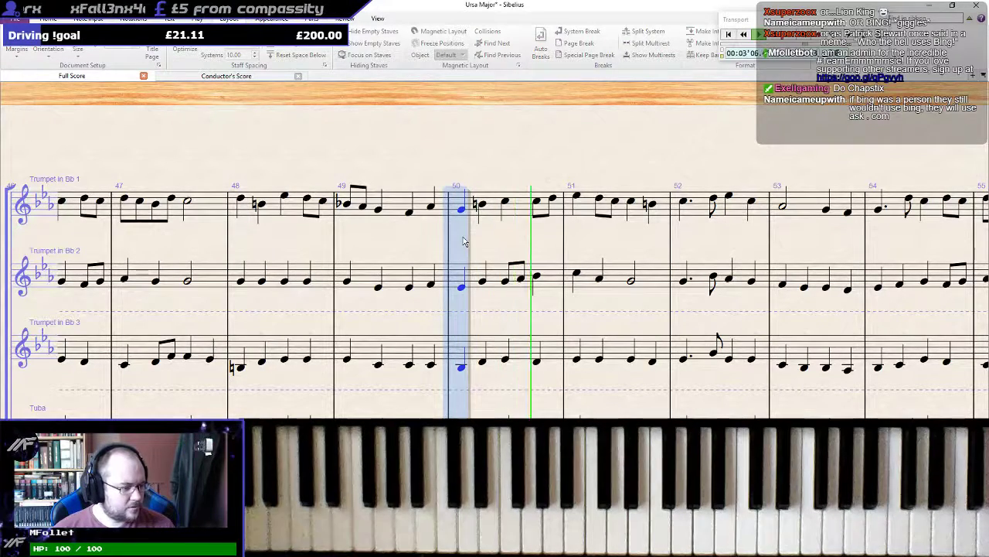
key(Escape)
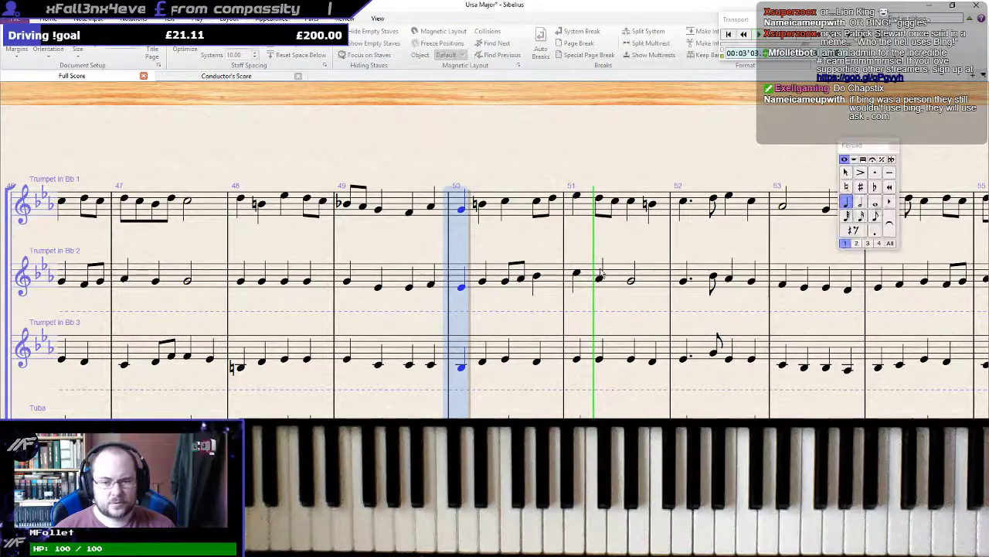
Revoice beat 1 of bar 51, setting Trumpet 2 to A, Trumpet 3 to F and the Tuba to low F
click(521, 288)
click(551, 288)
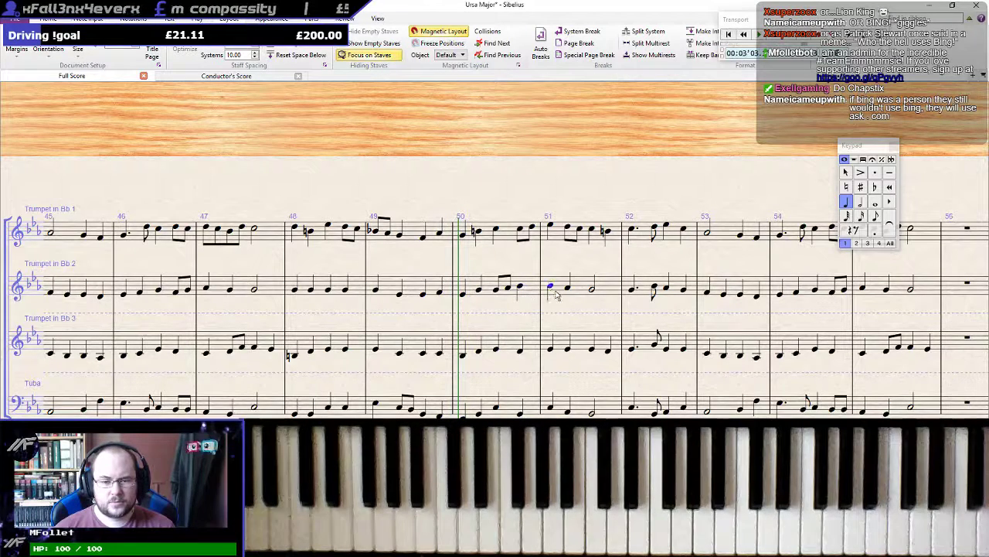
click(551, 349)
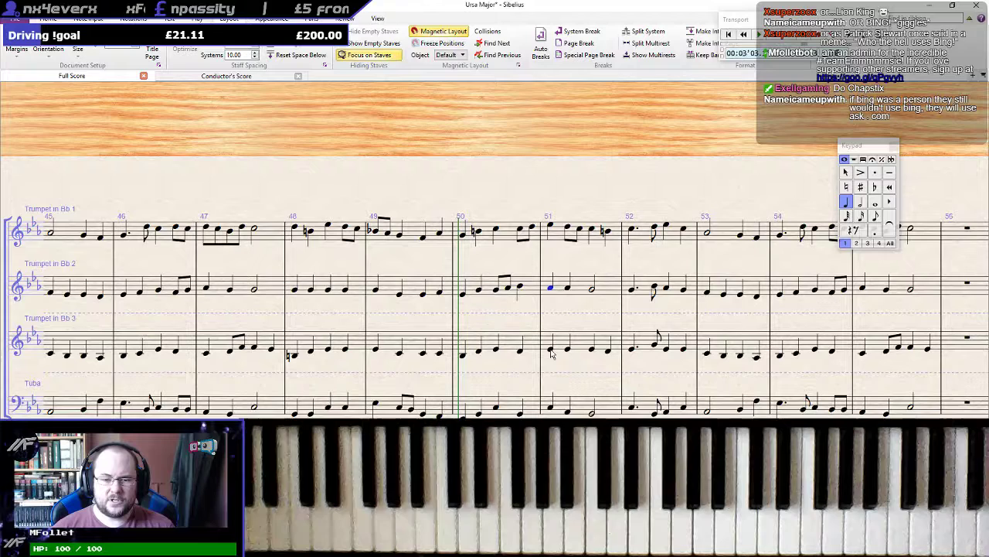
click(552, 408)
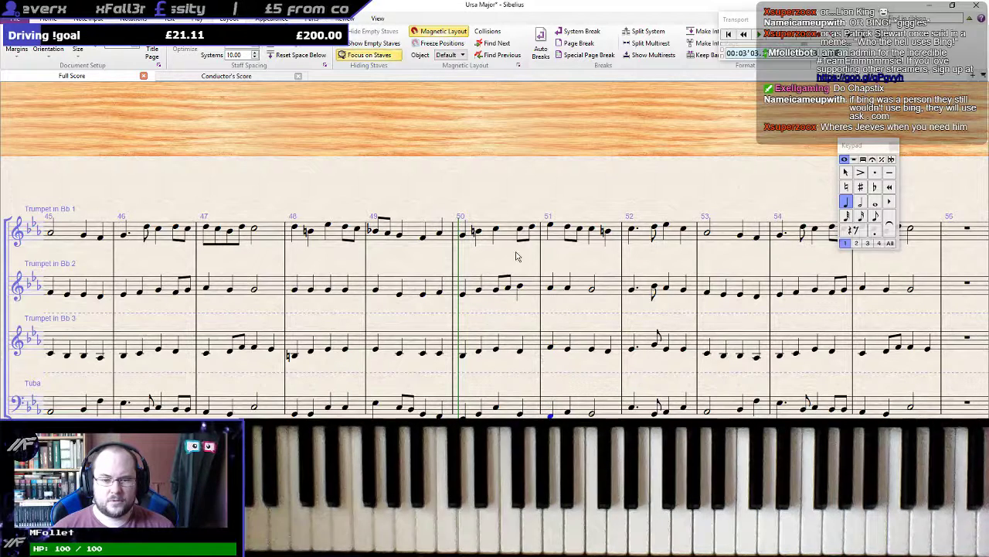
Try lowering Trumpet 1's last eighth note of bar 50 and first note of bar 51 by a step, and restore both pitches
click(552, 229)
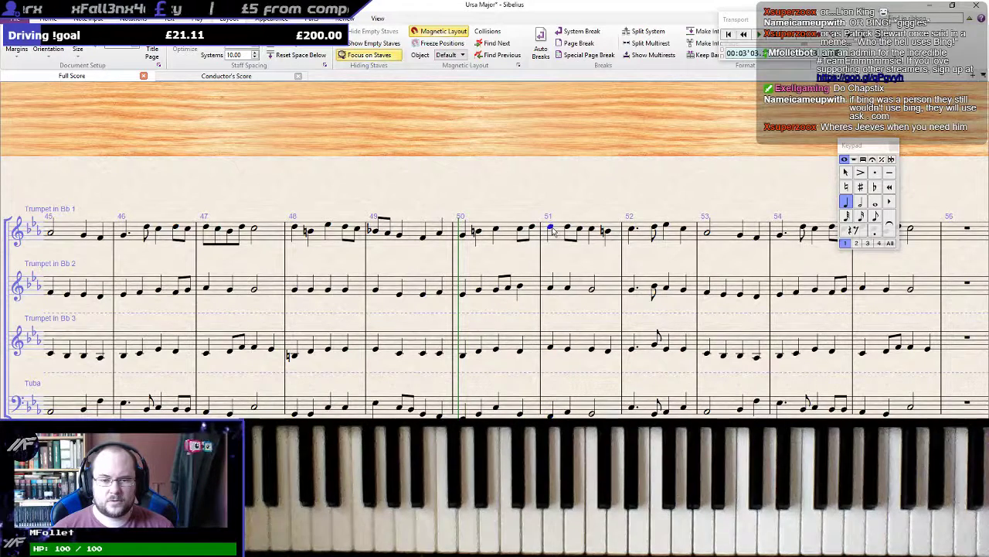
click(531, 228)
key(Down)
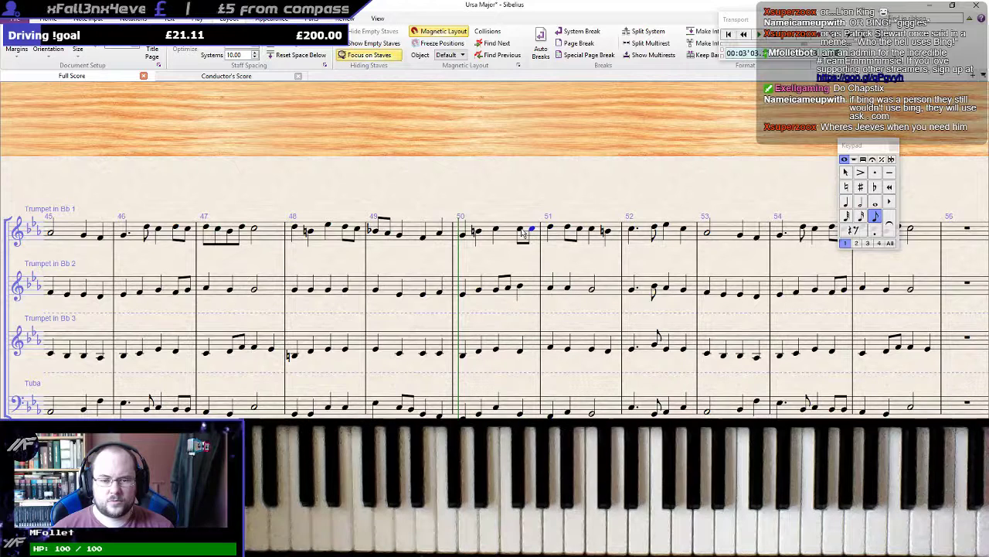
click(521, 230)
key(Up)
click(534, 229)
key(Up)
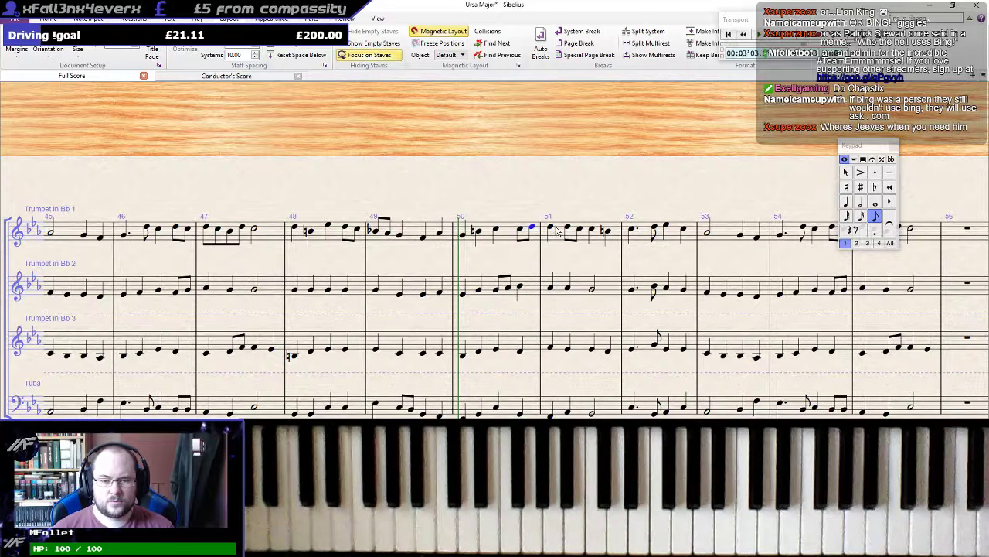
click(552, 227)
key(Up)
Play back the harmony from Trumpet 1's first note of bar 50 through the end of bar 55
click(463, 235)
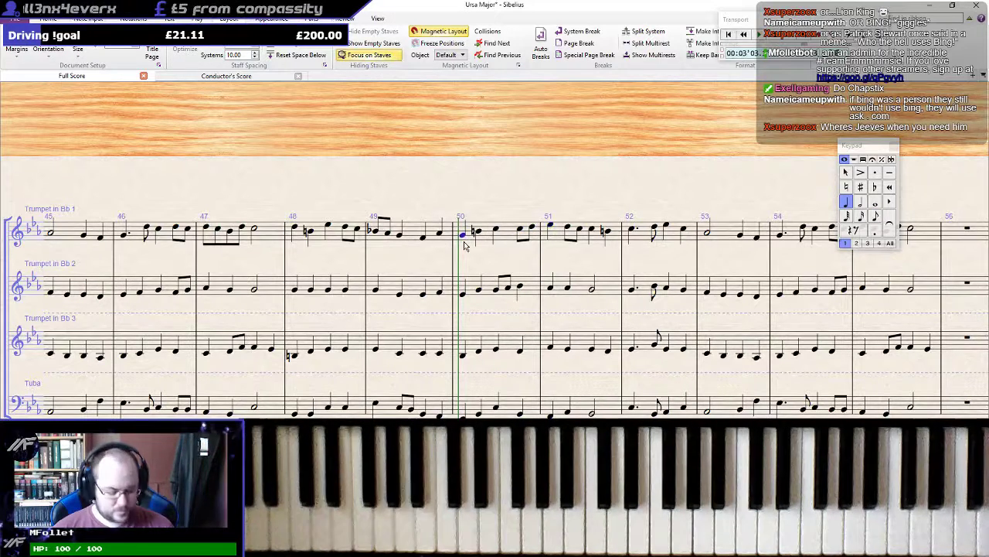
key(p)
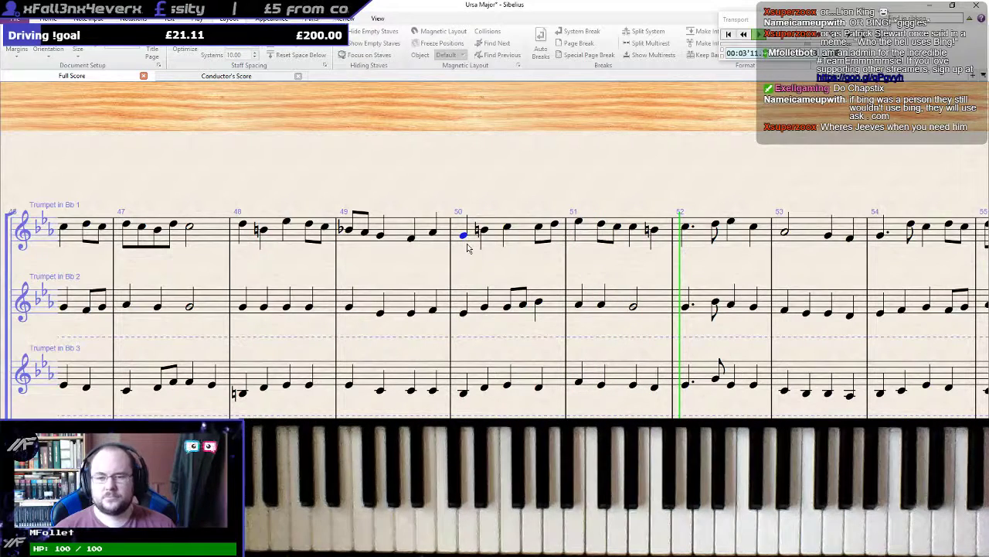
scroll(587, 293, down, 2)
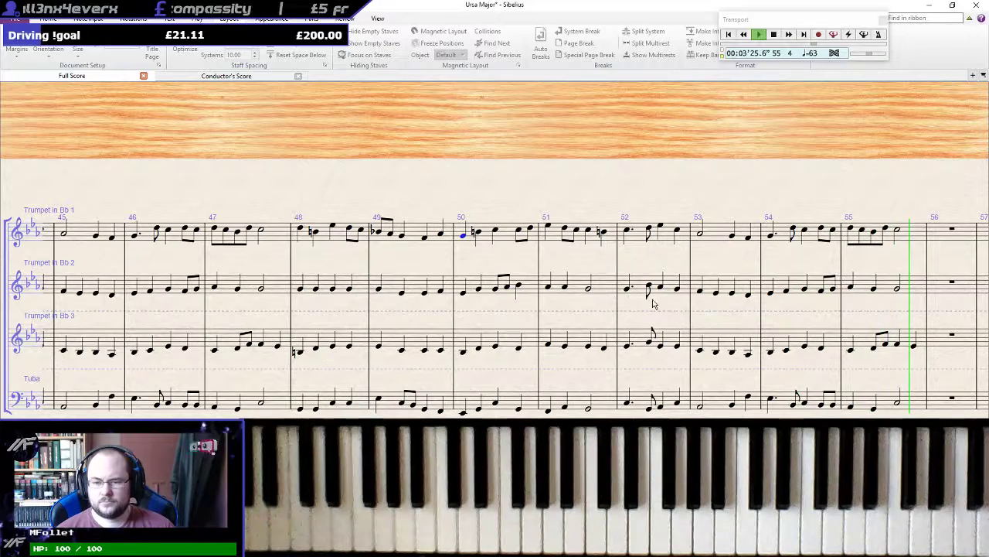
key(space)
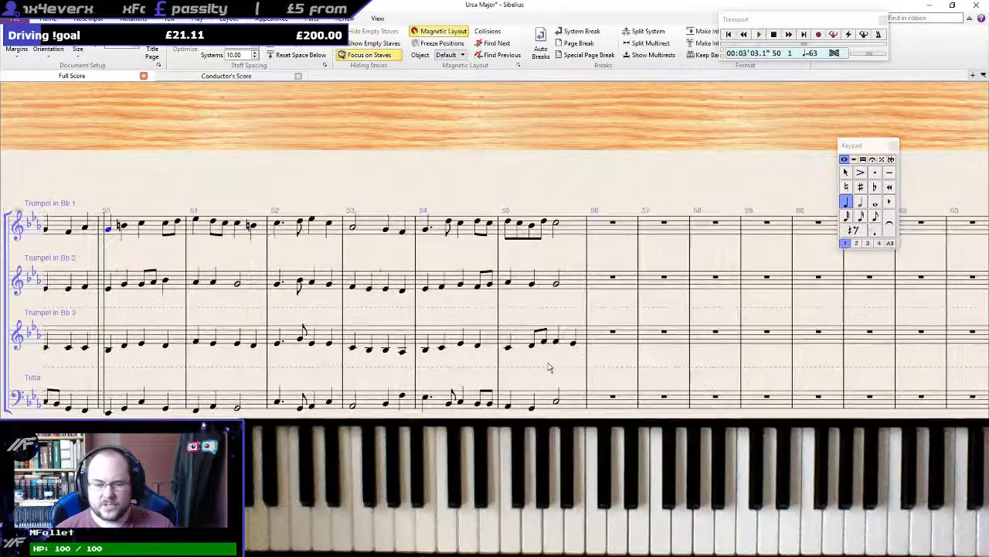
Simplify the rhythm of Trumpet 3's bar 55 to a quarter note D on beat 2 and a closing half note C
click(545, 339)
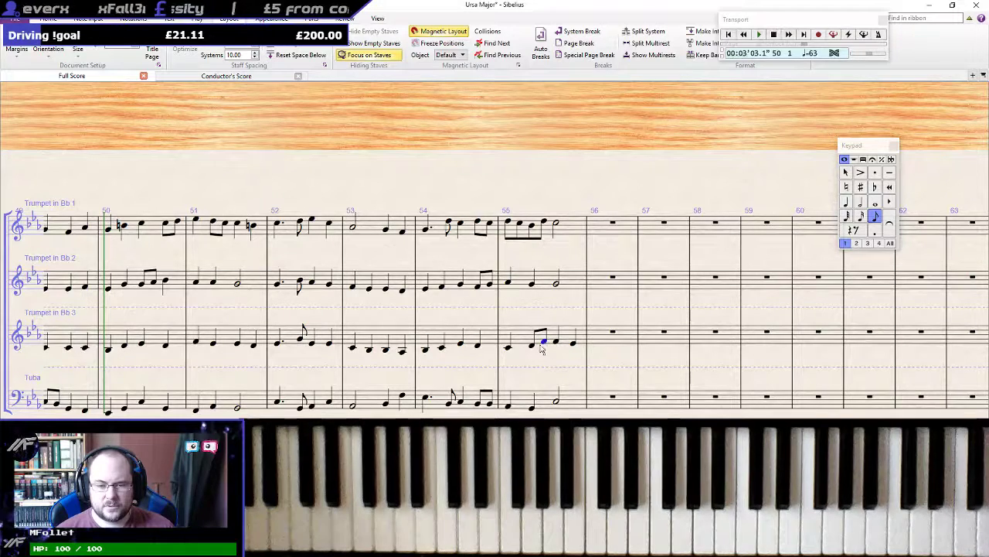
key(4)
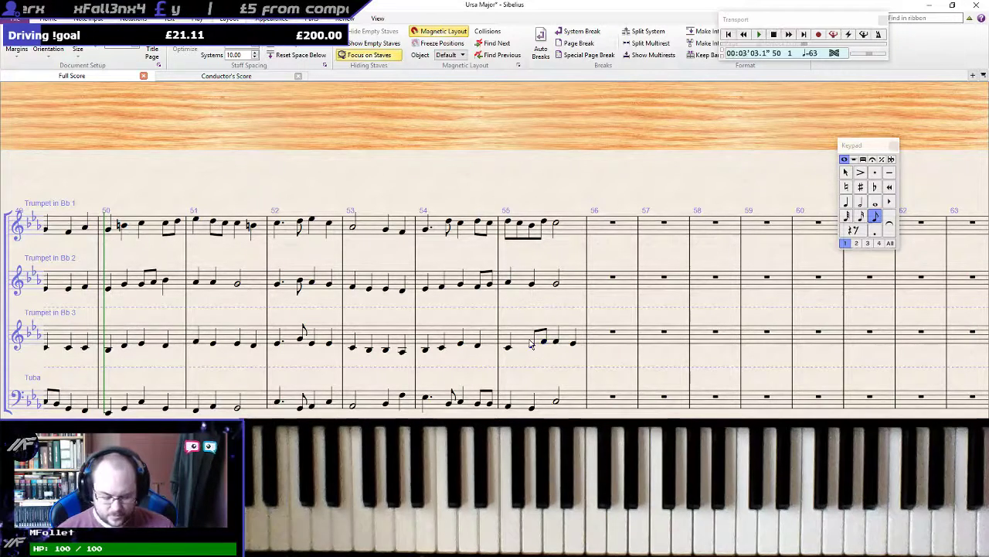
key(Down)
key(Down)
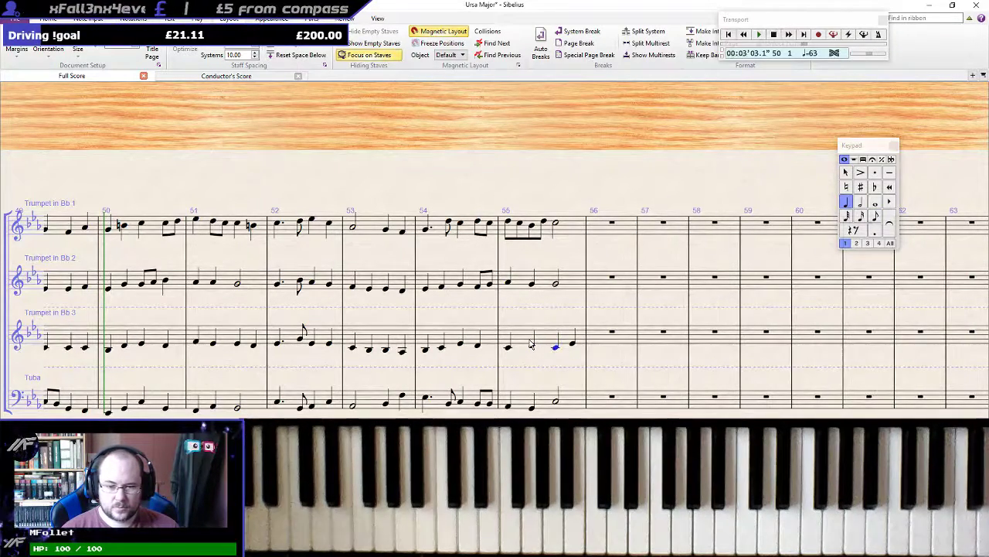
key(5)
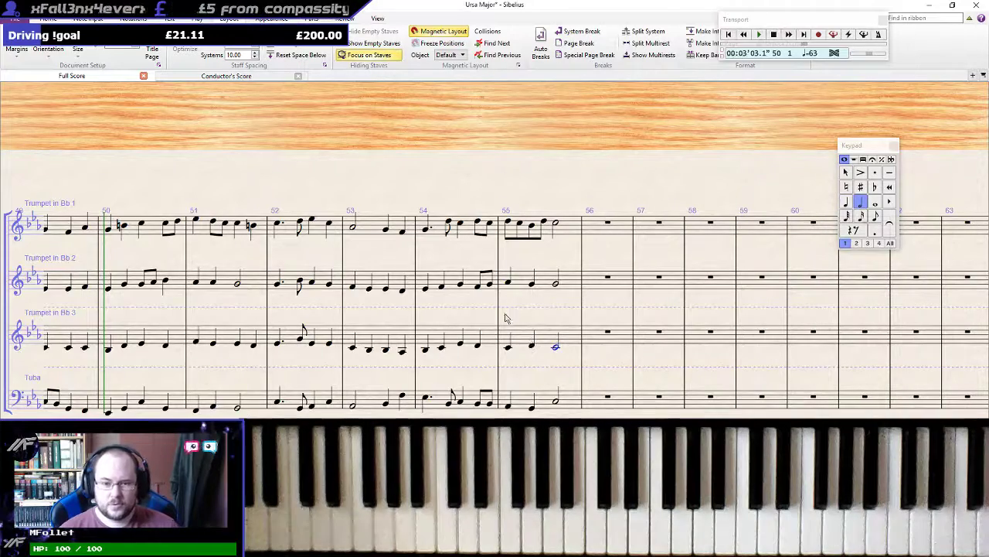
In Trumpet 2's bar 55, split beat 2 into eighth notes G and F, and change the closing half note to E
click(535, 284)
key(3)
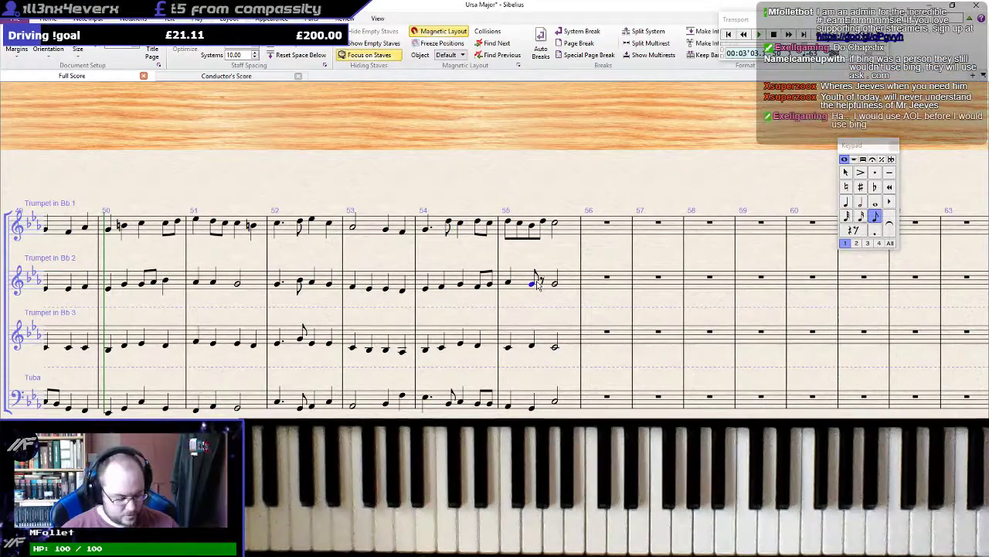
key(f)
key(5)
key(e)
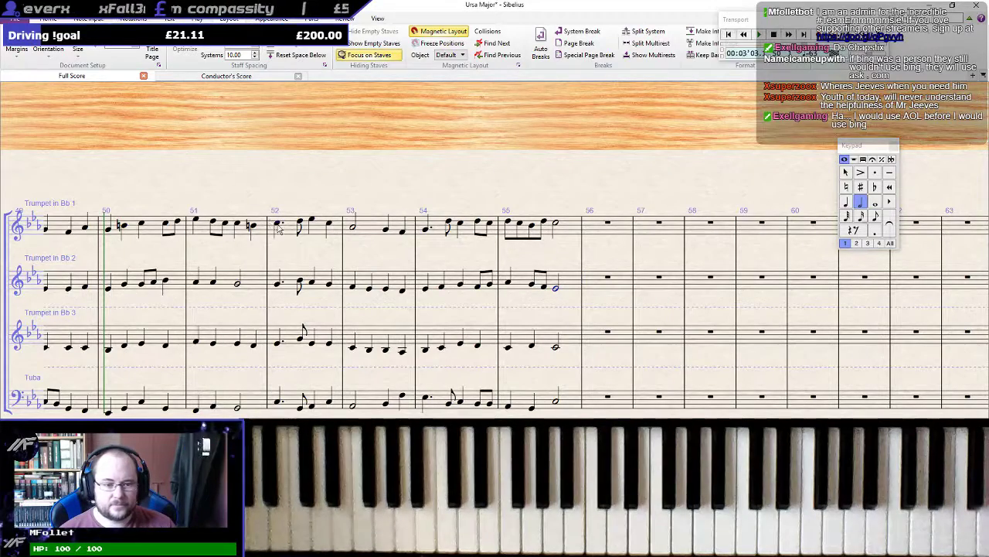
Select beat 1 of bar 52 across the staves and play back through the end of bar 55
click(281, 399)
key(p)
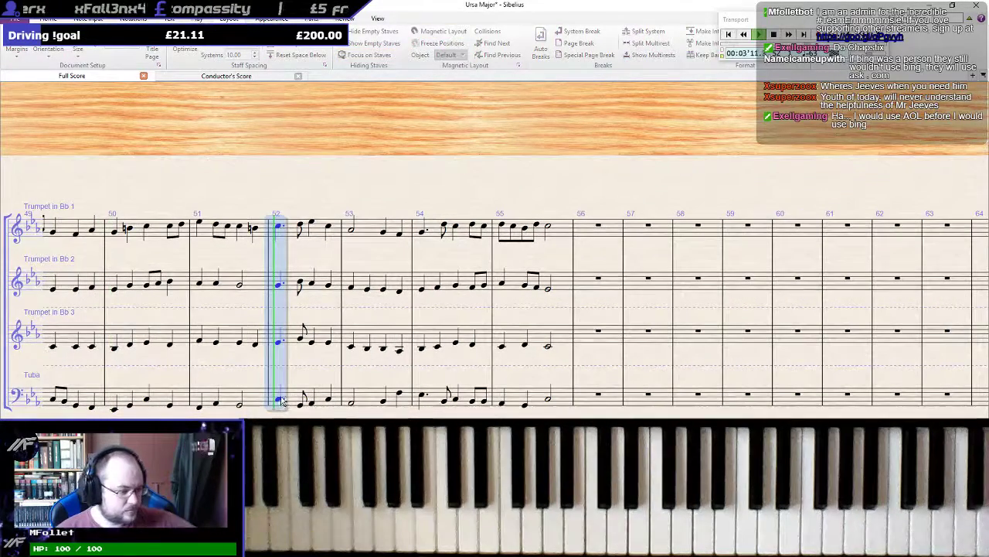
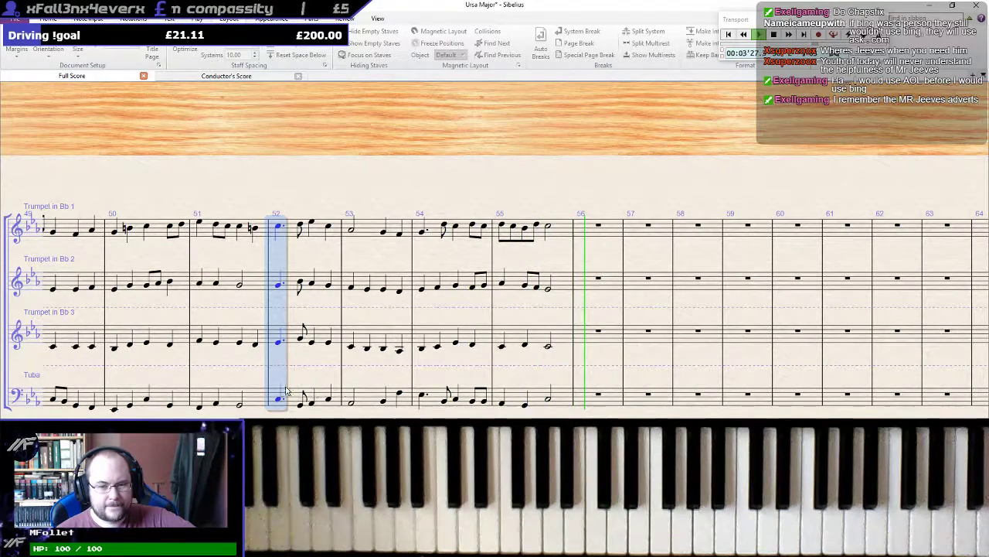
key(space)
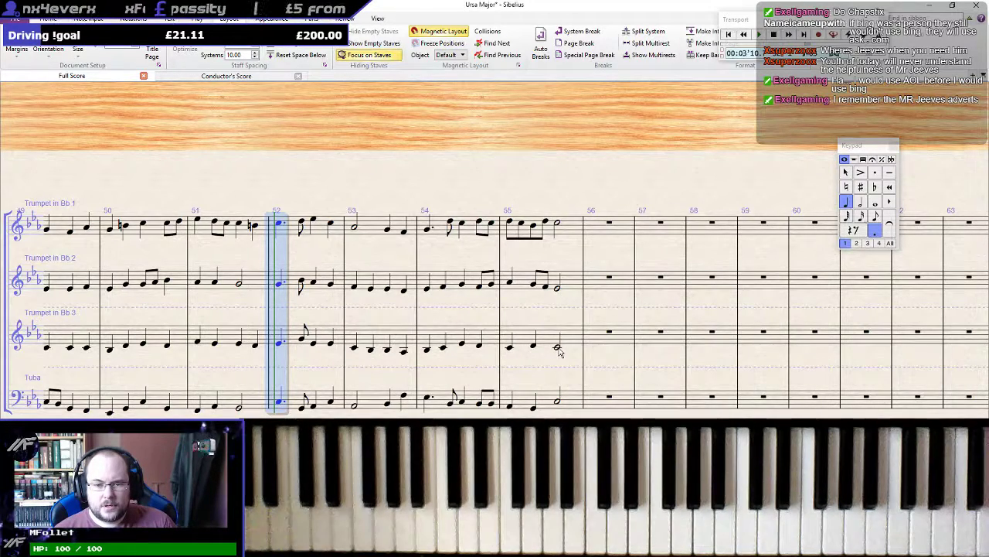
In bar 55, raise Trumpet 3's half note to E, and Trumpet 2's second eighth note to A and half note to G
click(533, 347)
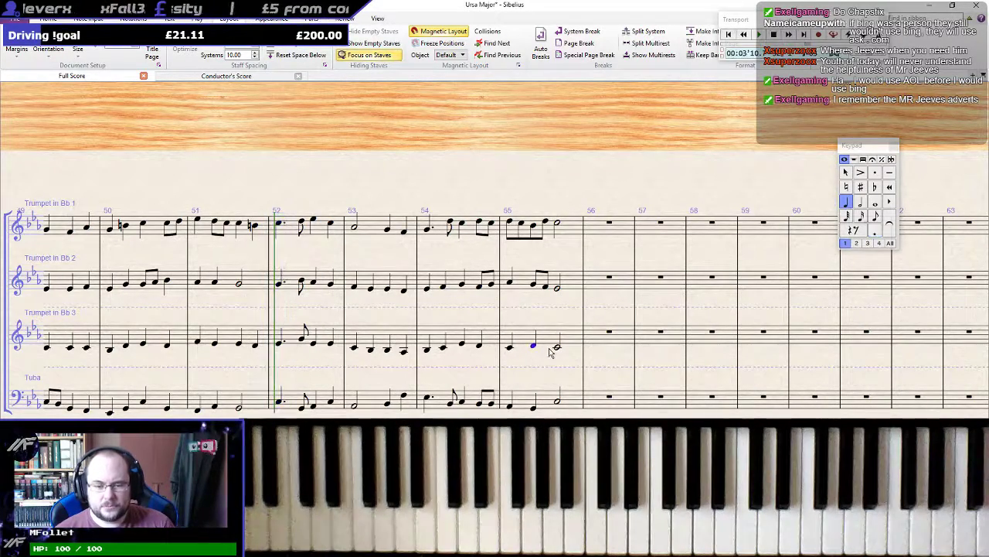
click(544, 284)
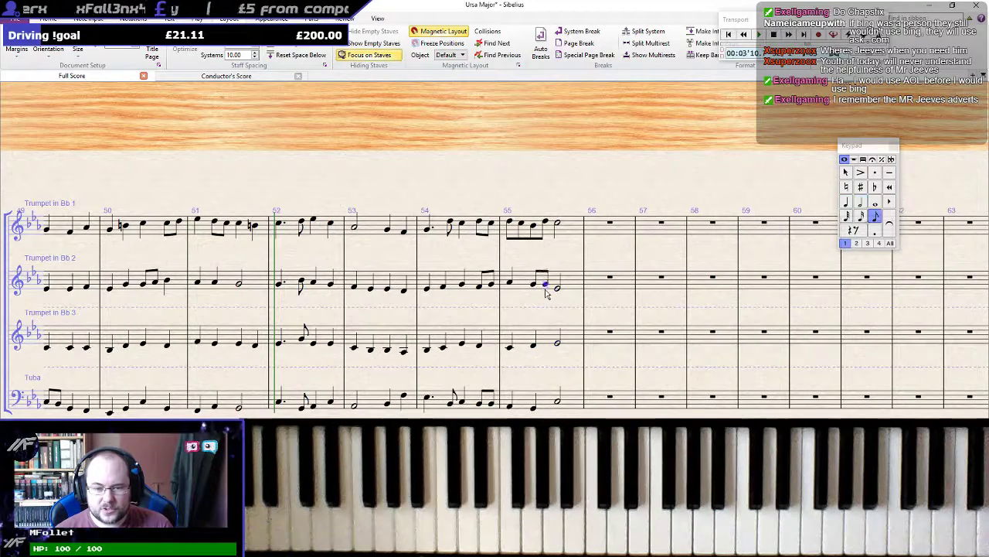
click(557, 284)
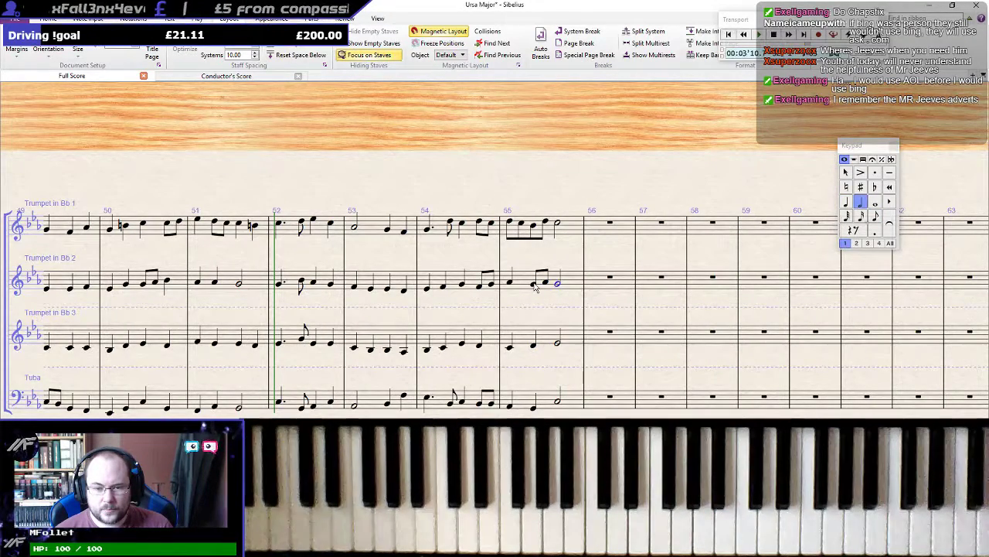
Try replacing the first half of Trumpet 2's bar 55 with a dotted quarter note A and an eighth note A
click(533, 284)
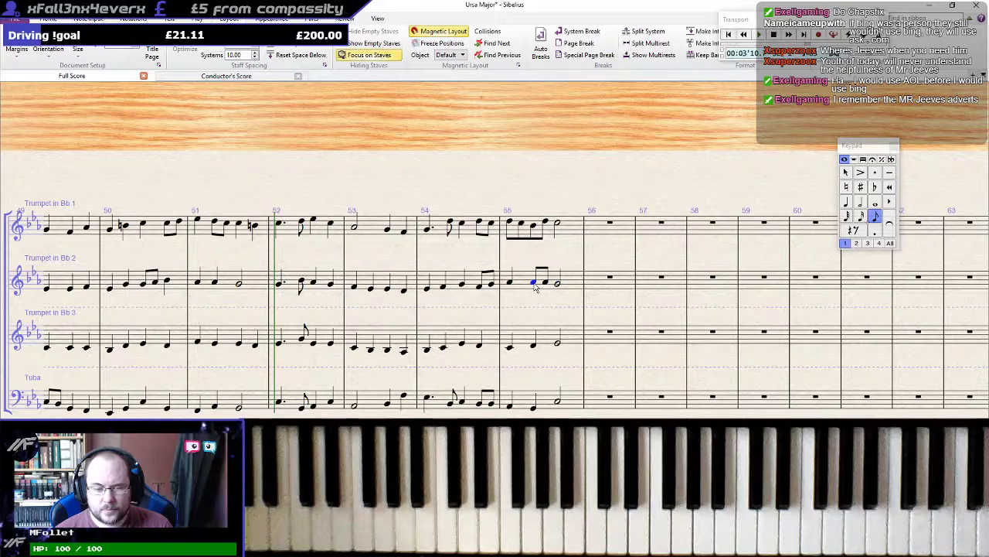
click(511, 284)
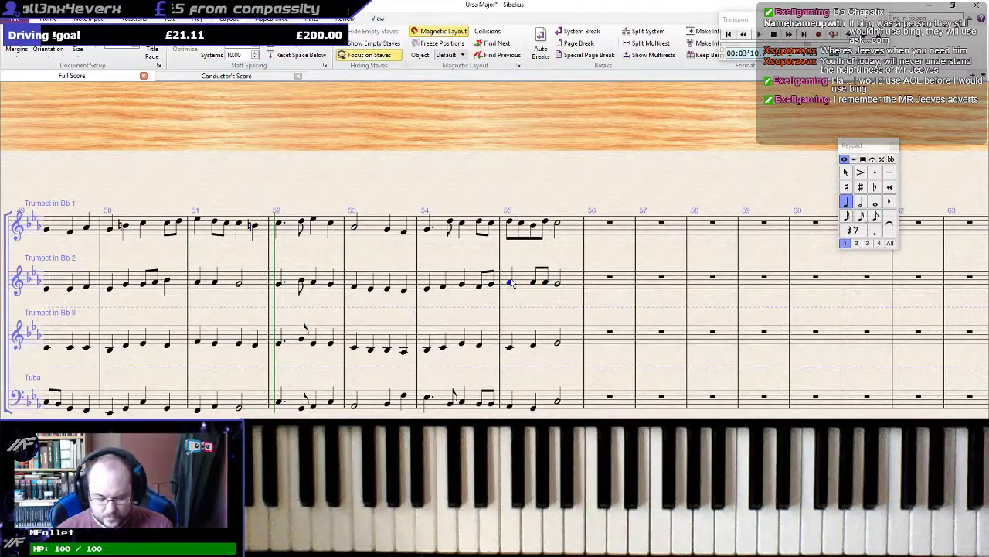
key(.)
key(Right)
key(Down)
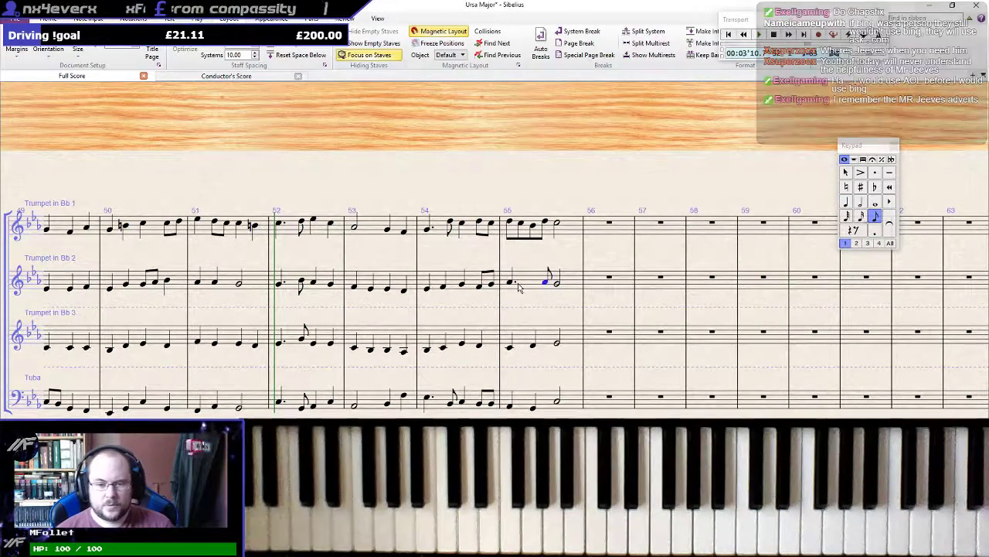
click(510, 286)
key(.)
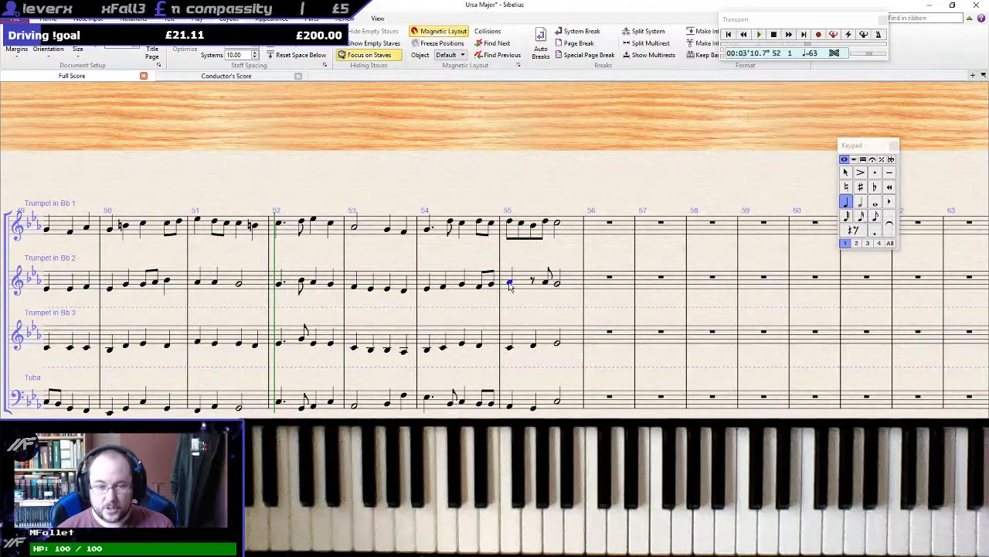
Fill beat 2 of Trumpet 2's bar 55 with eighth notes B flat and A, leading into the half note
key(Right)
key(b)
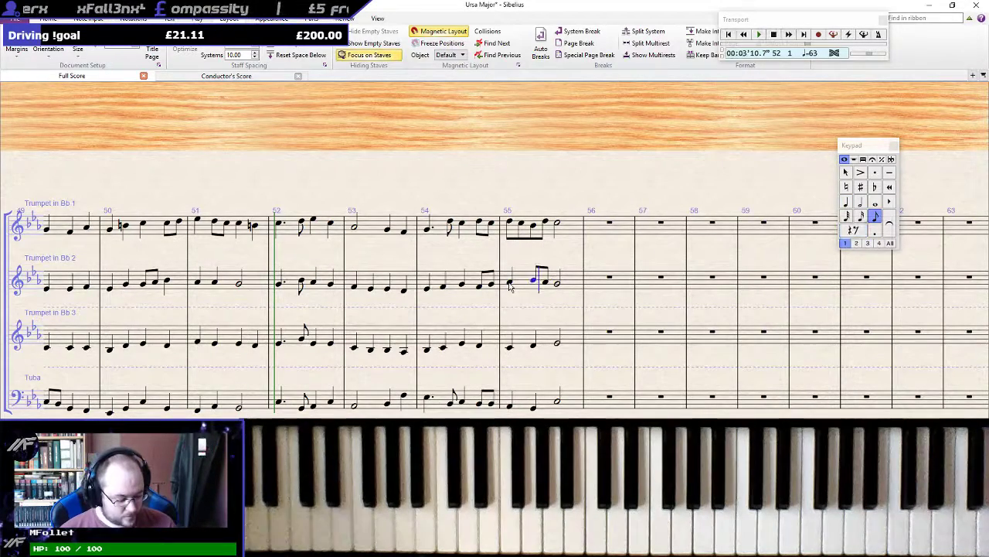
key(a)
key(Right)
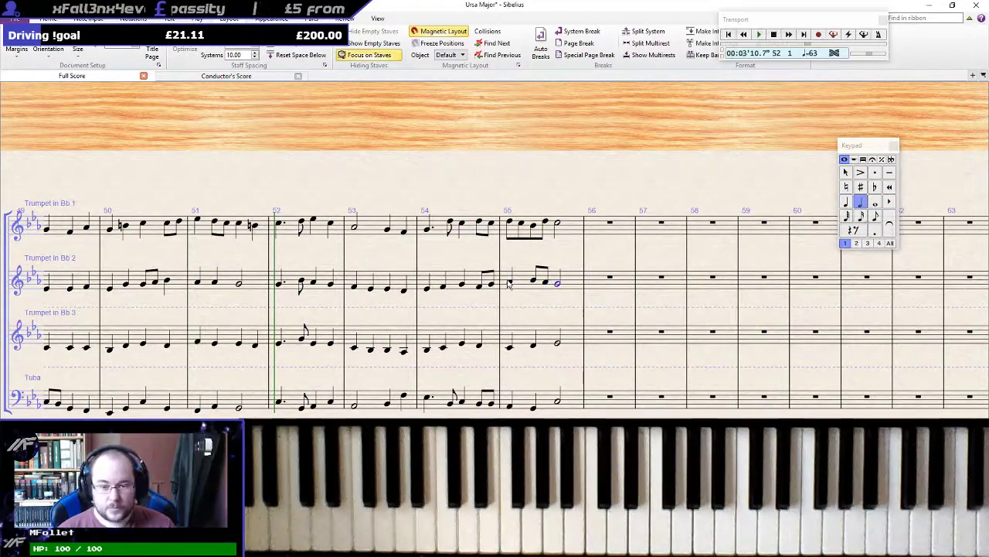
Select bar 54 across all four staves and play back through the end of bar 55
click(444, 402)
shift+click(435, 238)
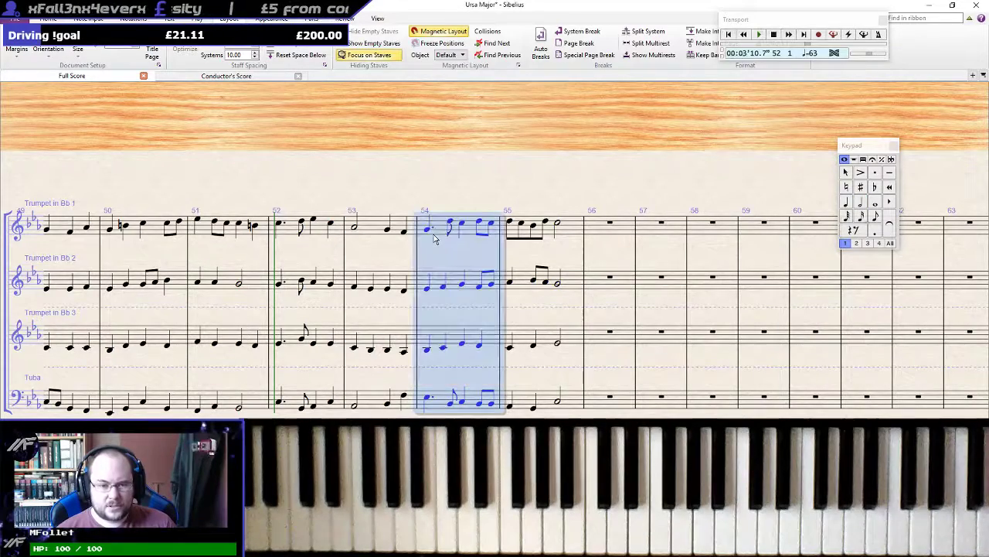
key(p)
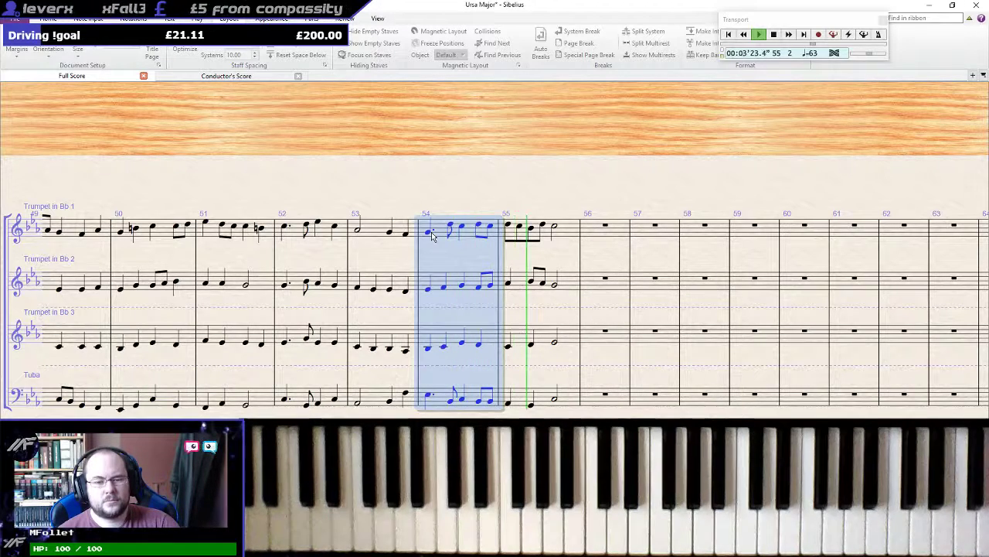
key(space)
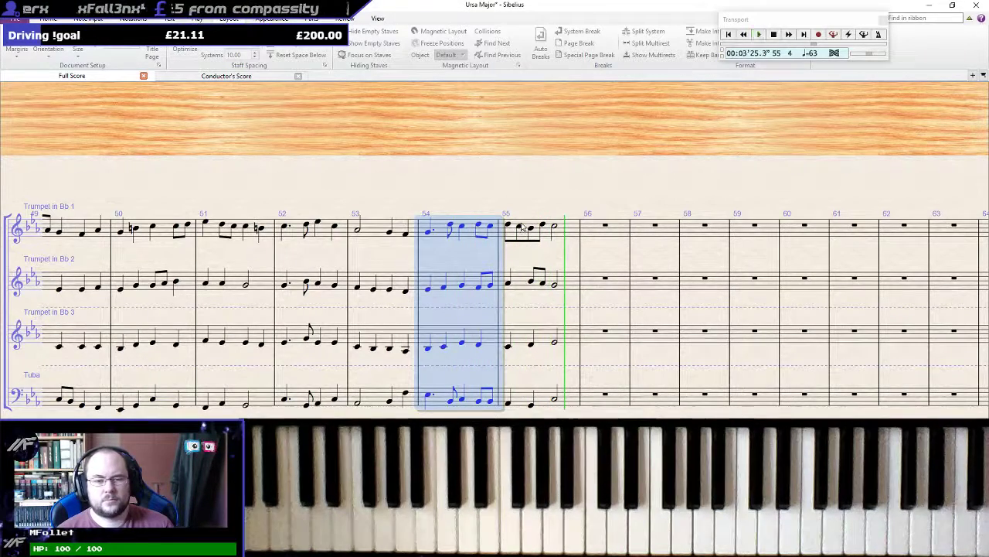
Raise the third eighth note of Trumpet 1's bar 55 to E flat and check the neighbouring notes
click(534, 227)
key(Up)
key(Up)
key(Up)
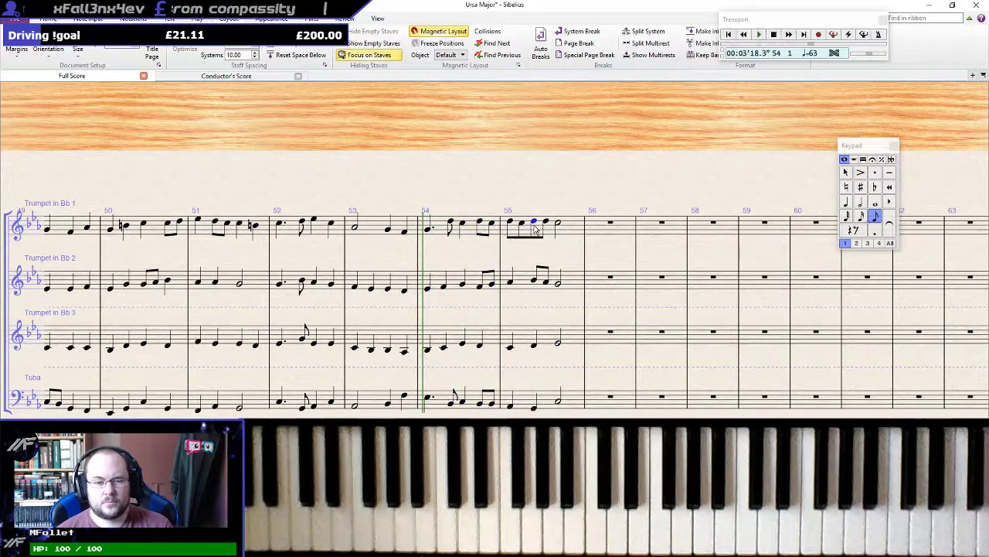
click(522, 222)
key(Right)
key(Right)
key(Right)
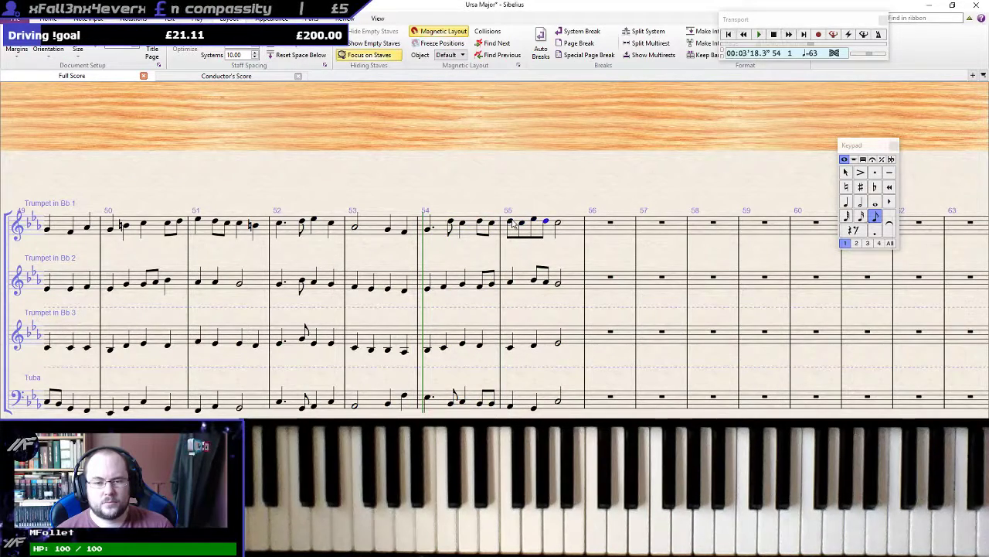
click(533, 281)
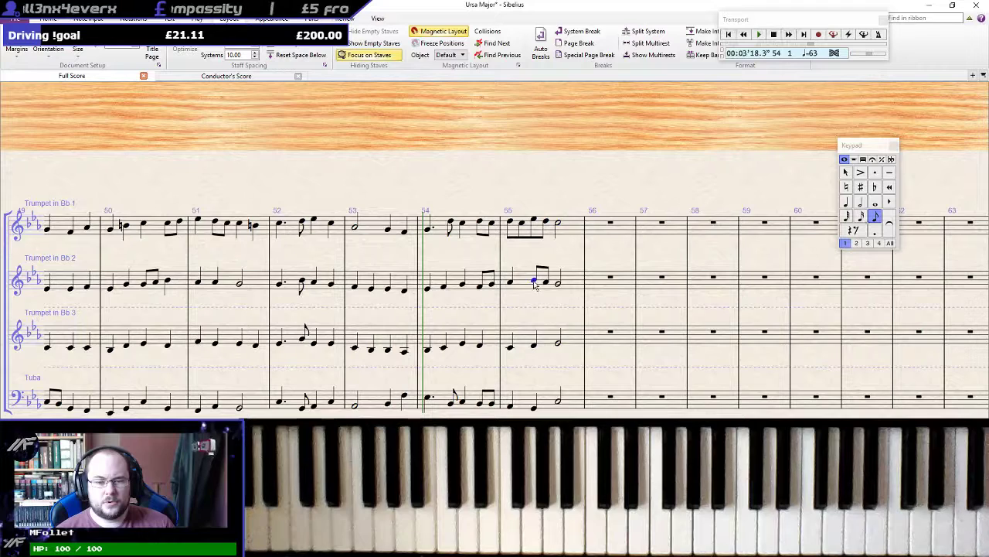
Select beat 1 of bar 55 across the staves and play the bar back twice
click(510, 406)
shift+click(510, 225)
key(p)
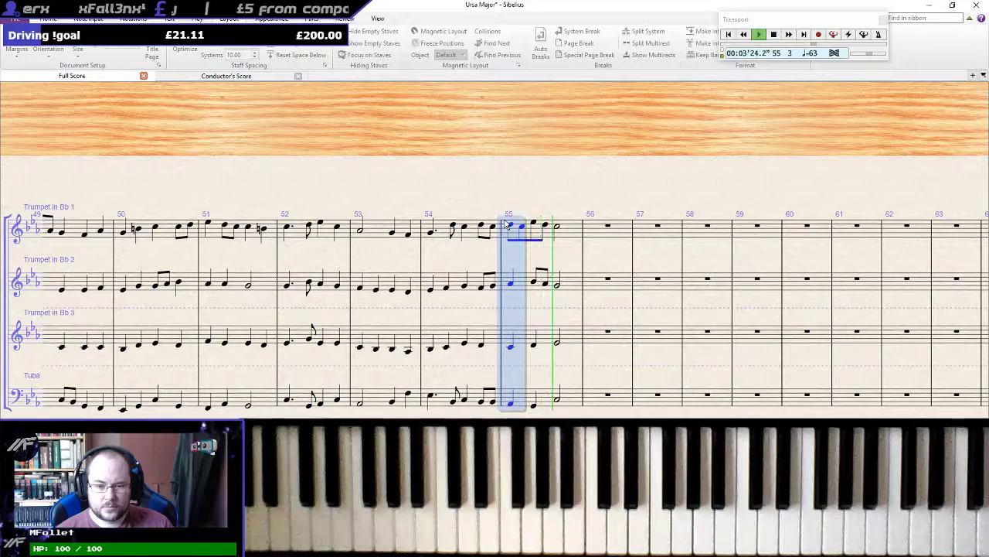
key(Escape)
key(p)
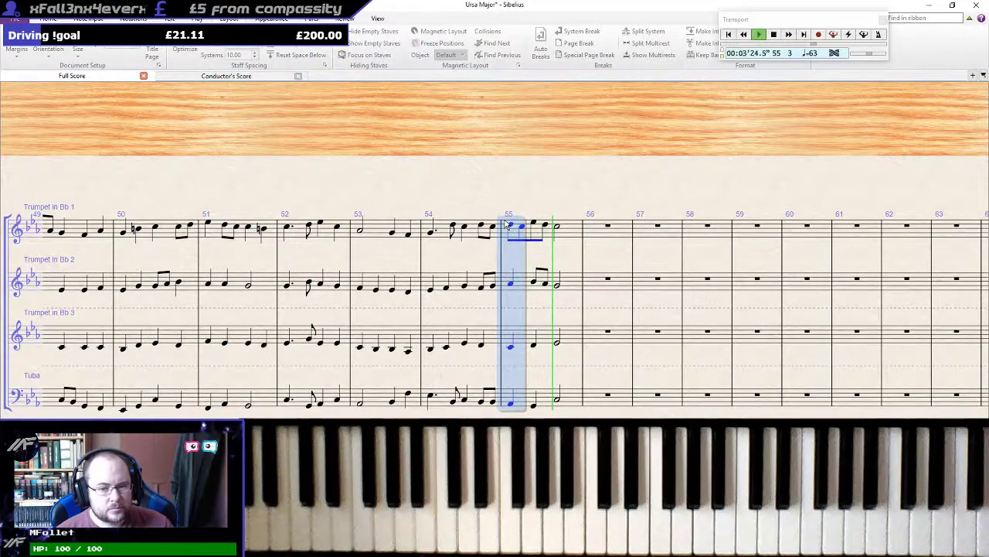
key(Escape)
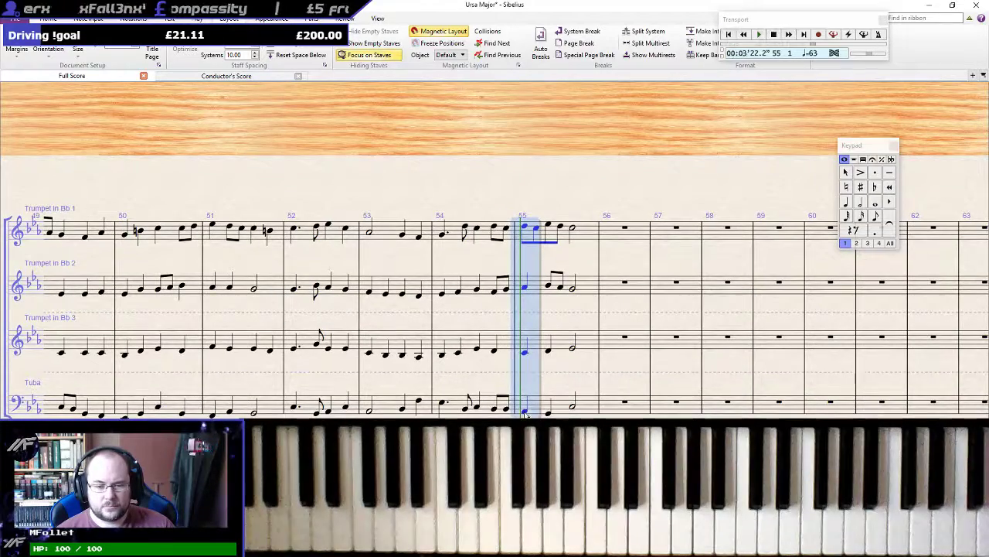
Select the passage from bar 40 to bar 55 across all four staves
click(526, 414)
click(590, 412)
drag(348, 246, 562, 263)
shift+click(182, 302)
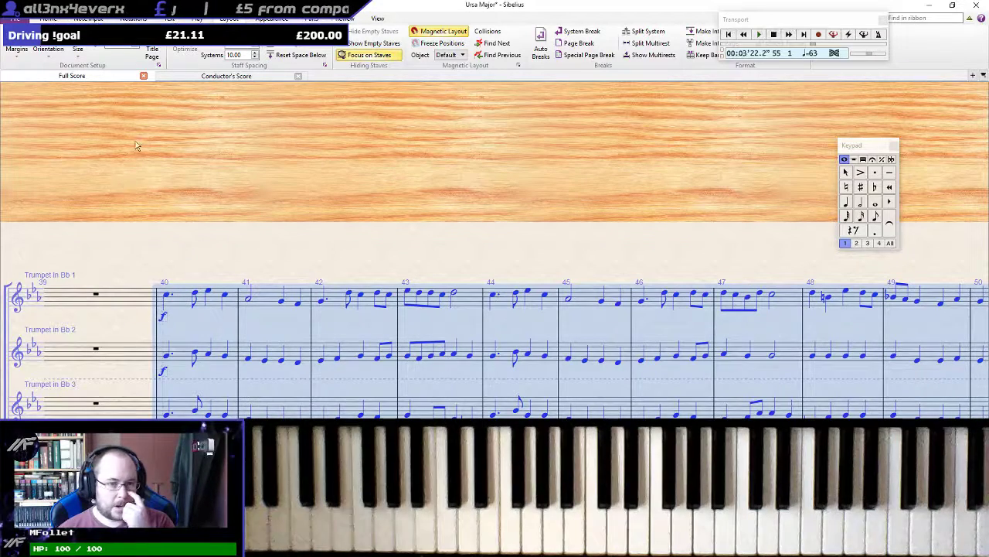
Run the Check for Parallel 5ths/8ves plug-in on the selected passage only, with parallel and hidden 8ves and 5ths both checked
click(348, 18)
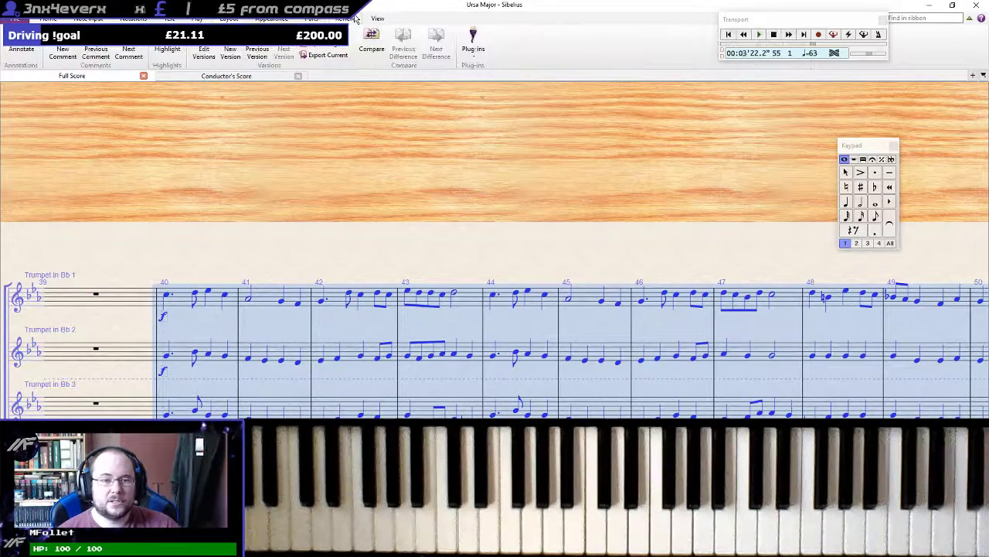
click(474, 48)
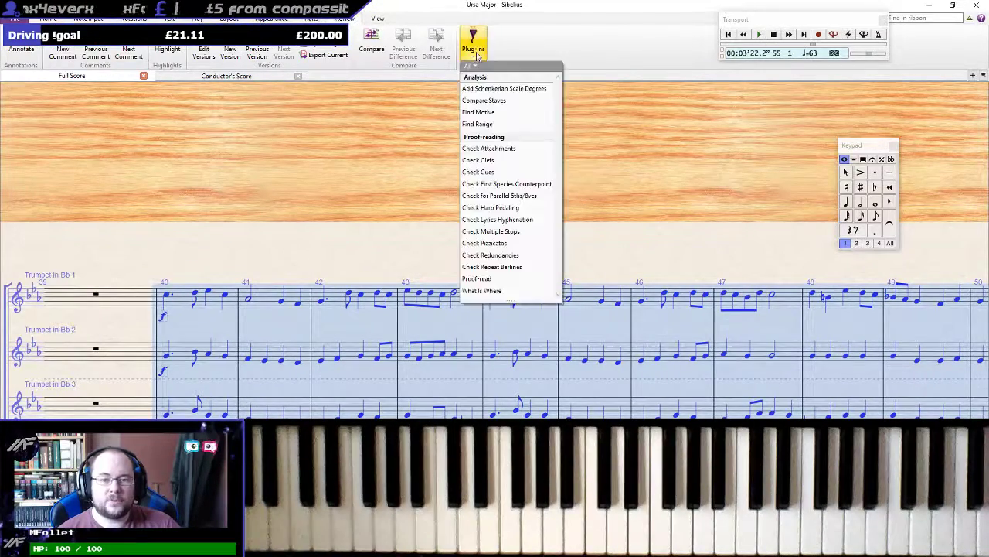
click(510, 197)
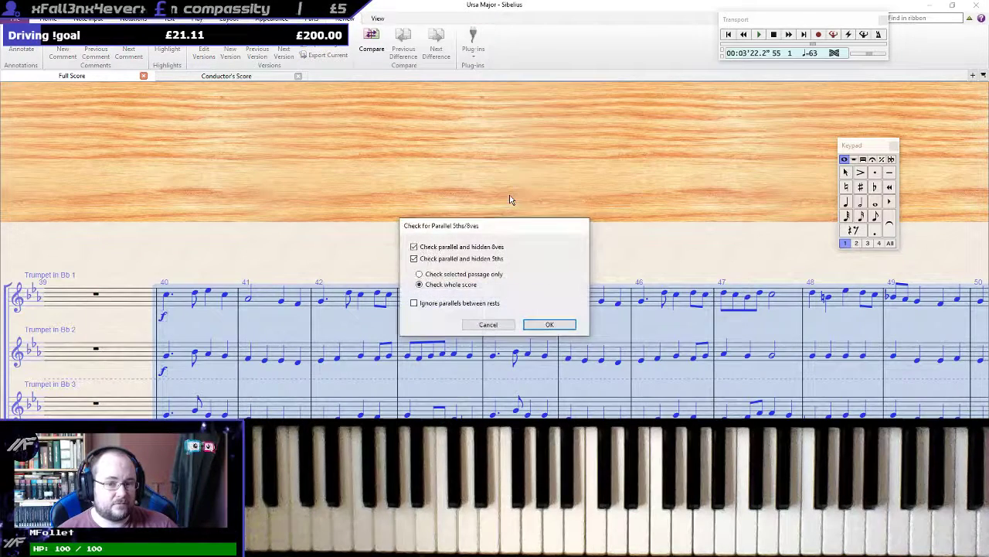
click(457, 276)
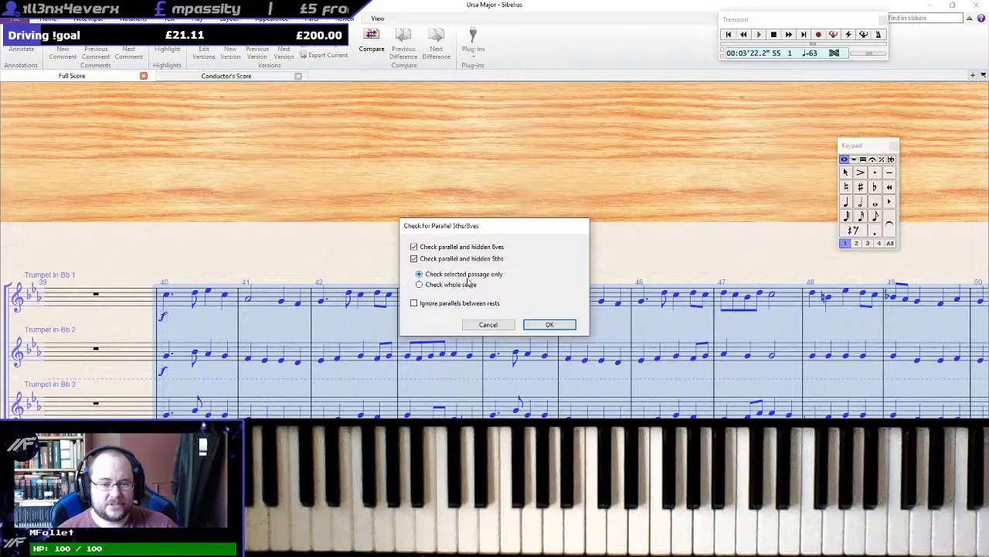
click(550, 325)
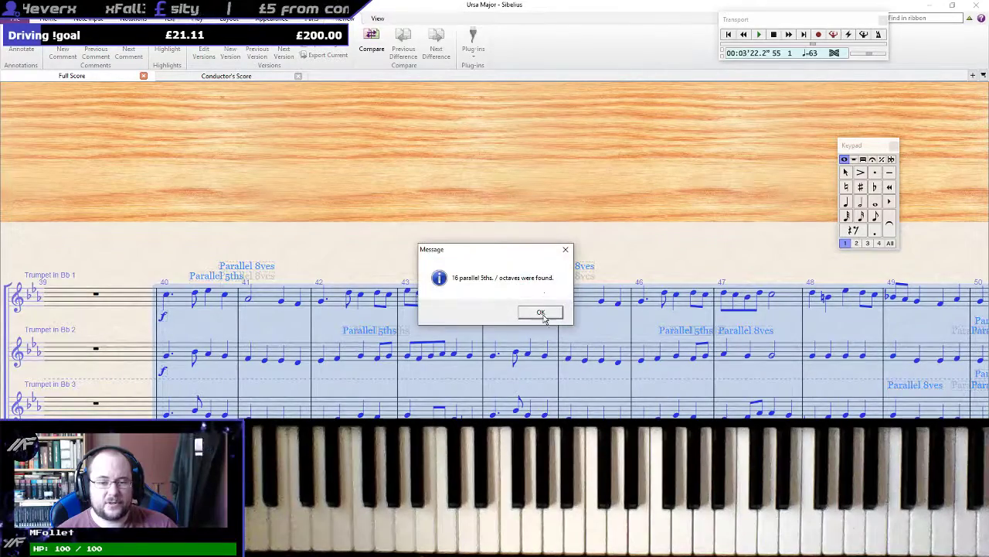
click(542, 310)
Review the parallel 5ths and 8ves markers across bars 40 to 55 and examine the notes under the bar 40 marker
click(410, 232)
drag(676, 235, 212, 143)
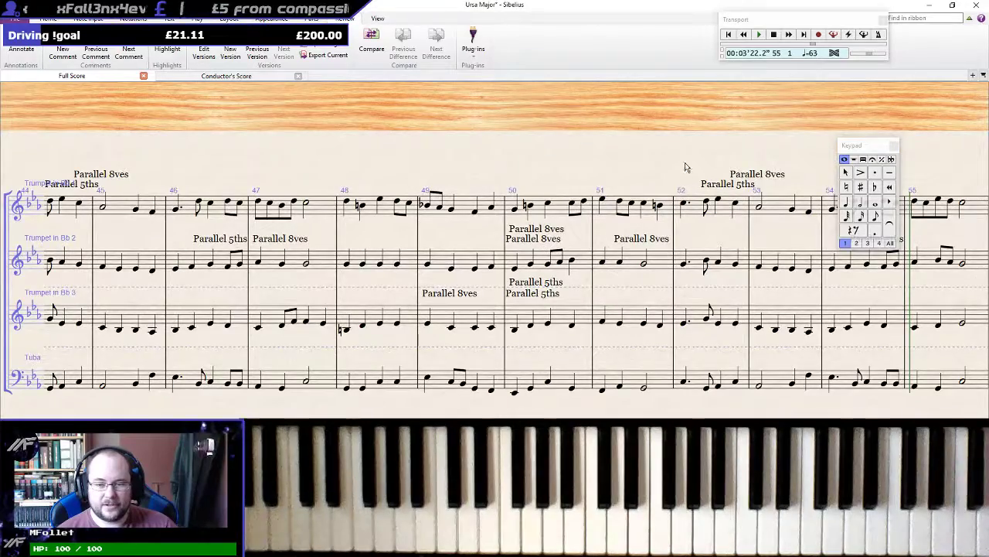
drag(560, 165, 873, 193)
drag(369, 178, 577, 181)
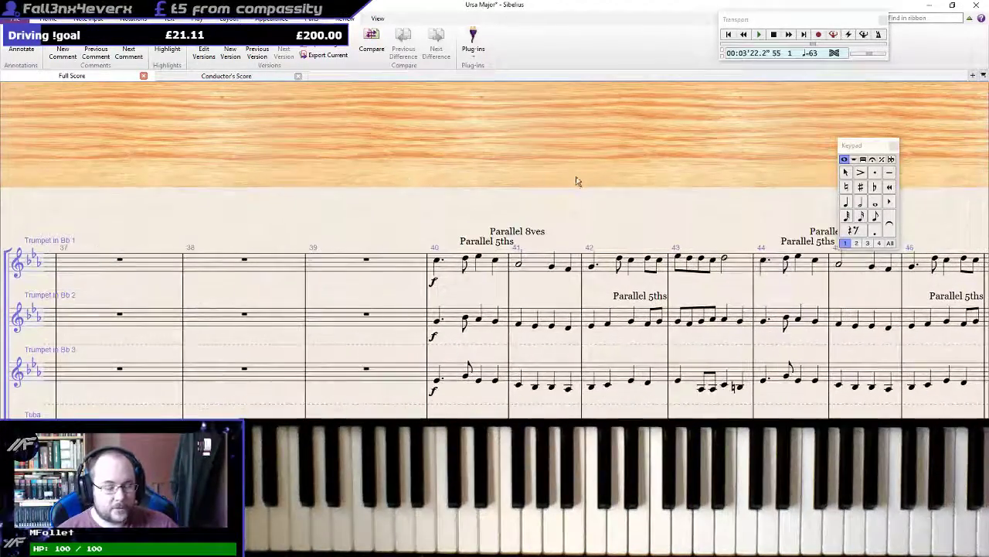
click(474, 243)
click(465, 261)
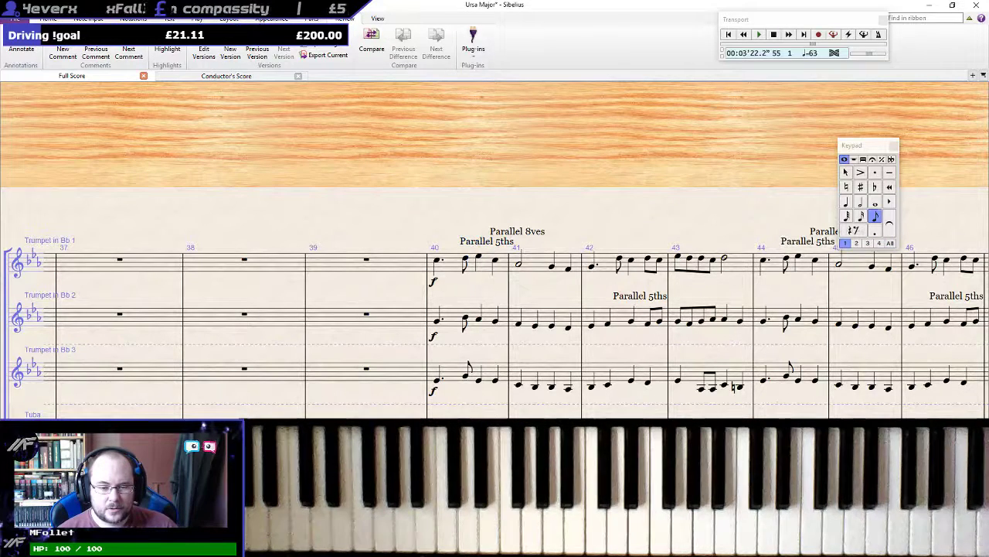
key(Escape)
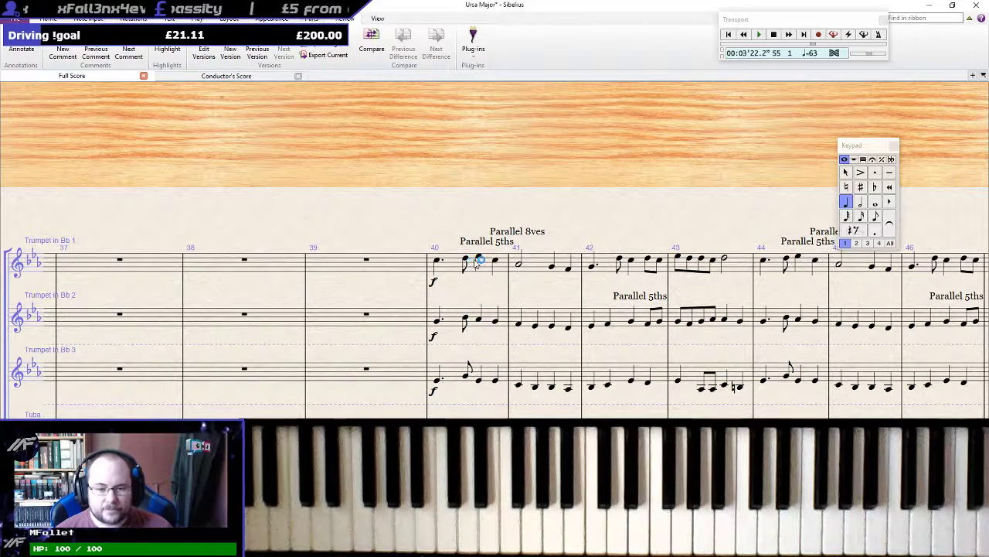
key(3)
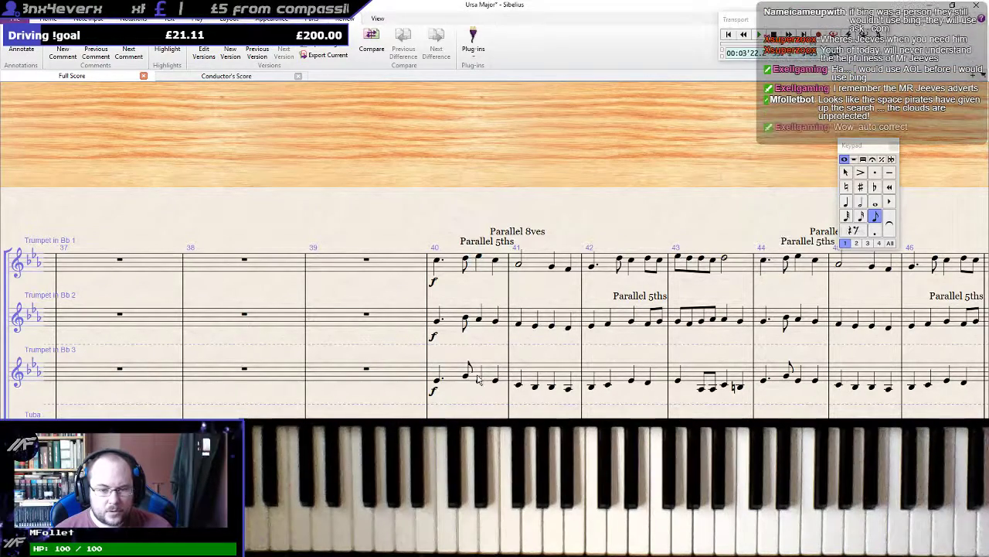
Delete the "Parallel 5ths" marker above Trumpet 1's bar 40 and the "Parallel 8ves" marker at the start of bar 41
click(472, 242)
key(Delete)
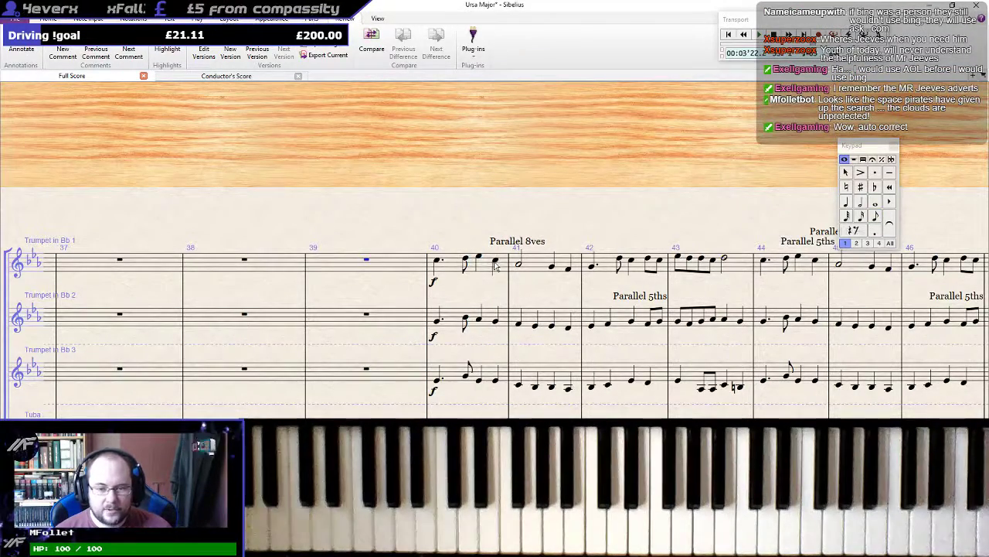
click(494, 261)
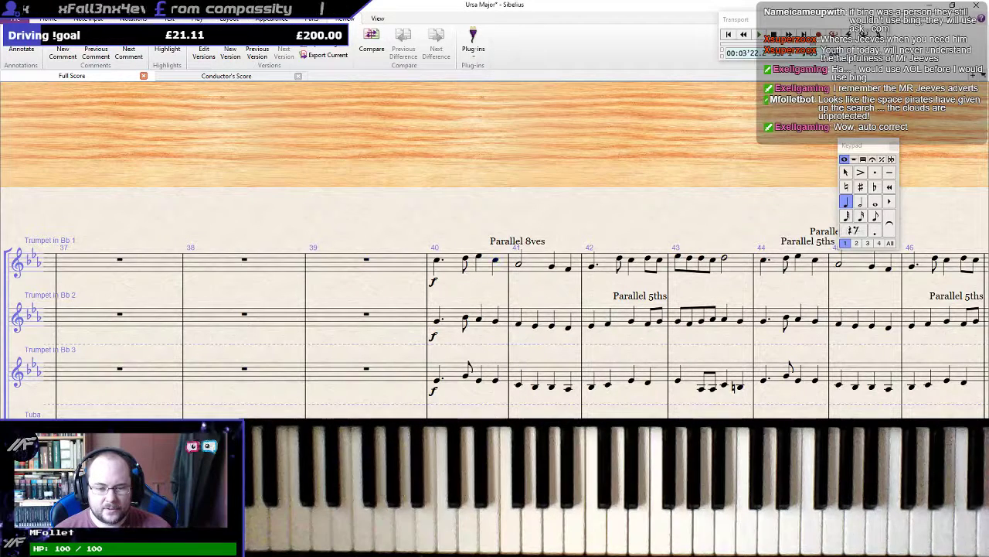
click(510, 244)
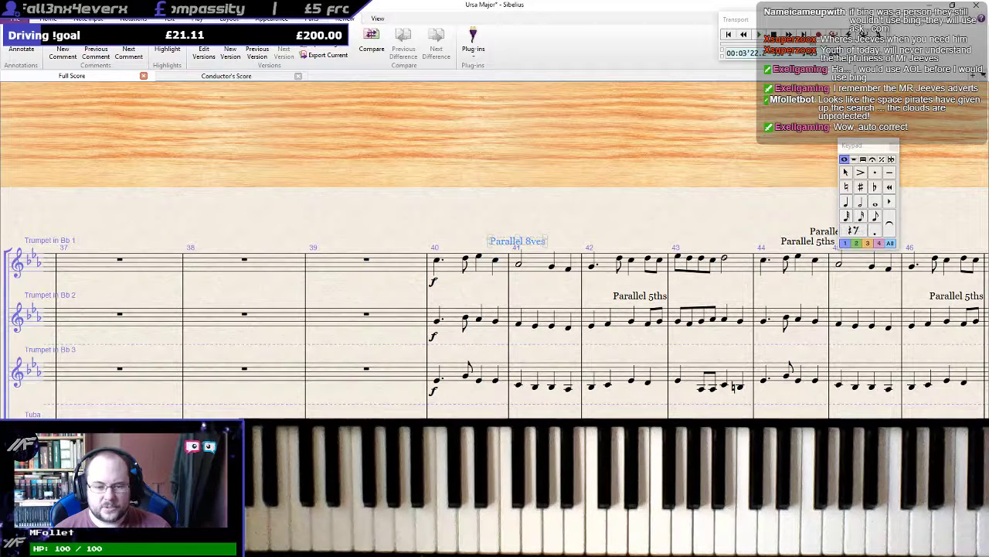
key(Delete)
Select bar 40 across the staves and play back from there into bar 42
click(439, 260)
shift+click(453, 456)
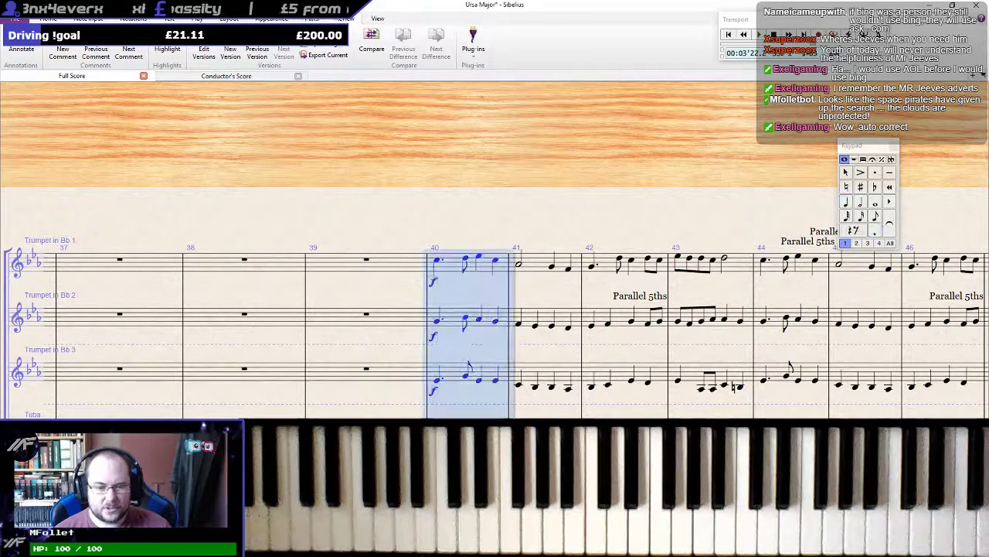
key(p)
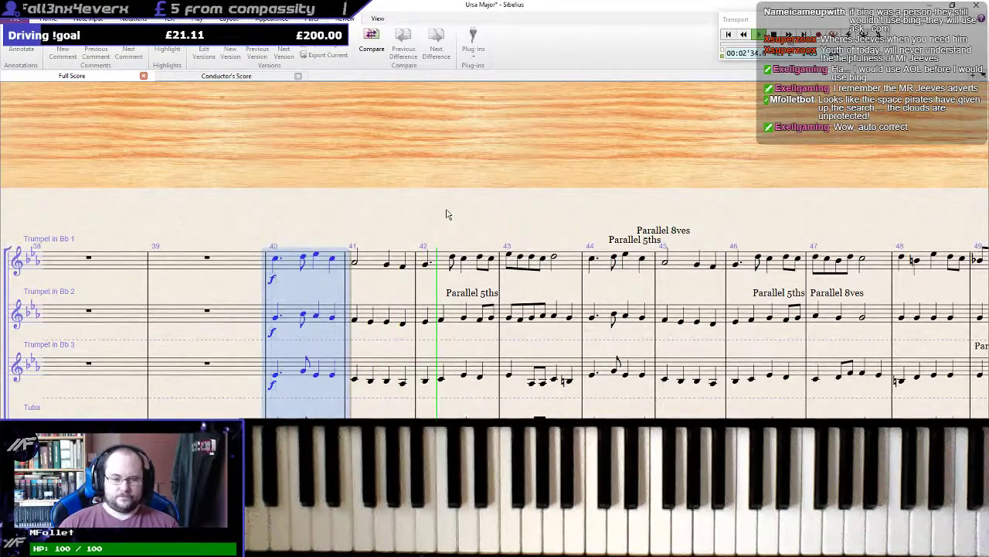
key(space)
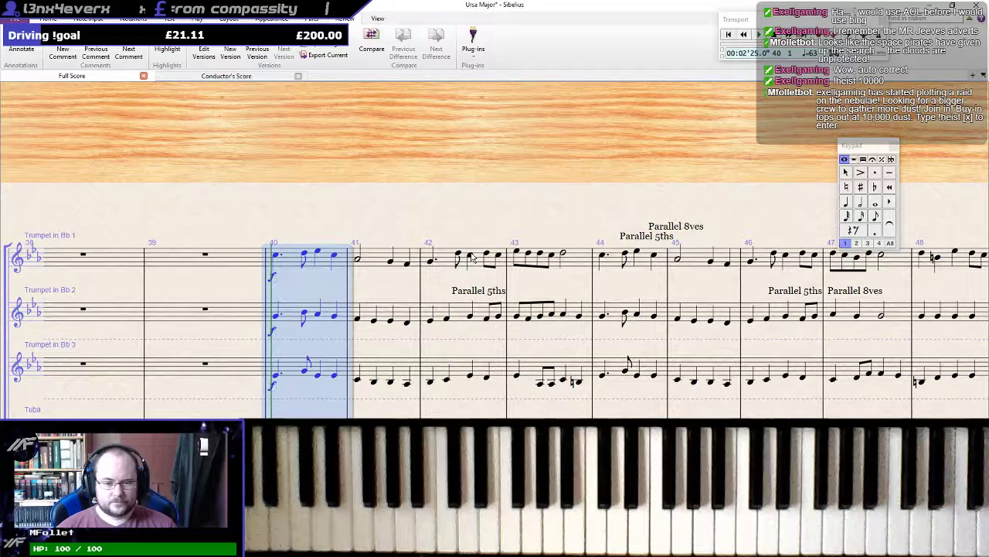
key(Escape)
Check the Trumpet 2 and Trumpet 3 notes under bar 42's "Parallel 5ths" marker and delete that marker
click(460, 298)
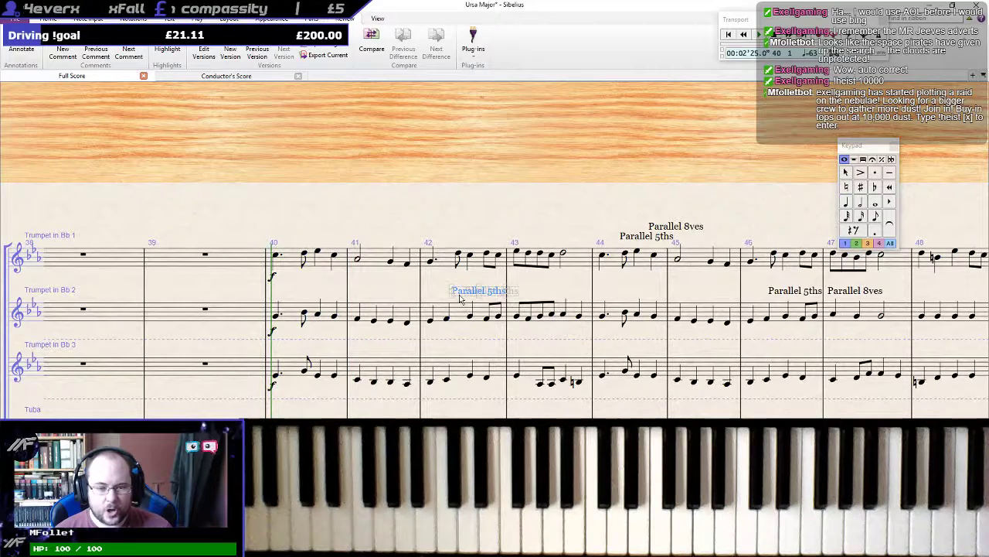
mouse_move(456, 292)
mouse_down()
mouse_move(488, 290)
mouse_move(453, 297)
mouse_up()
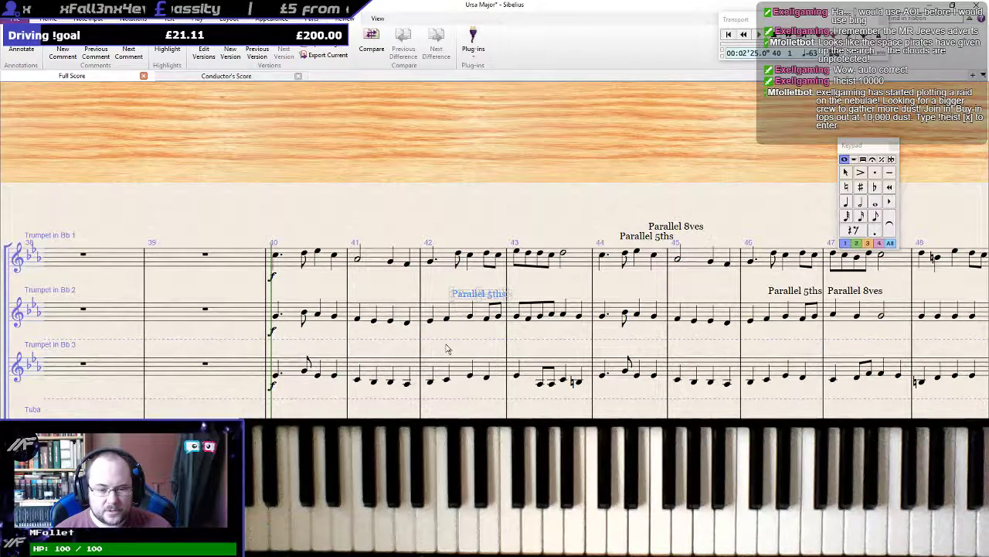
click(447, 379)
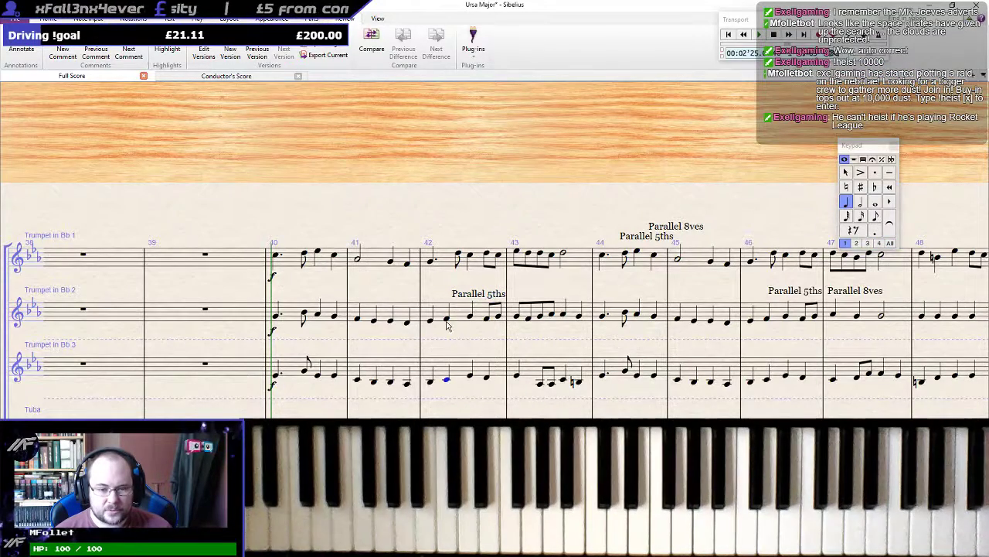
click(470, 317)
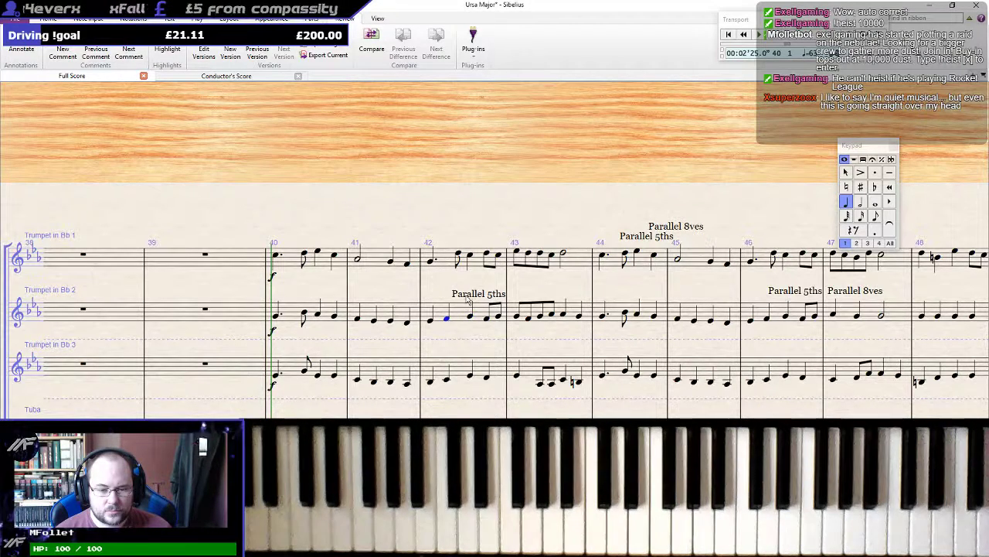
click(468, 298)
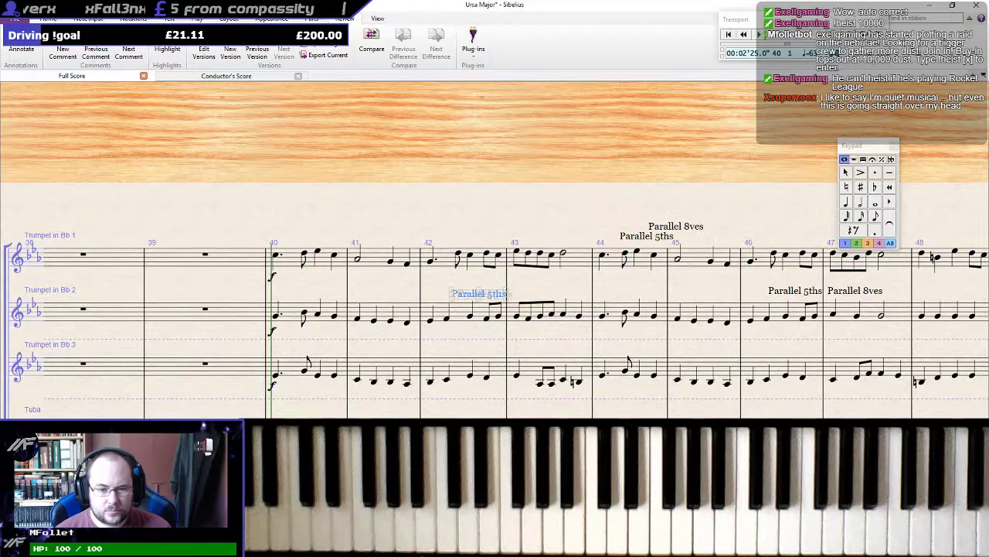
key(Escape)
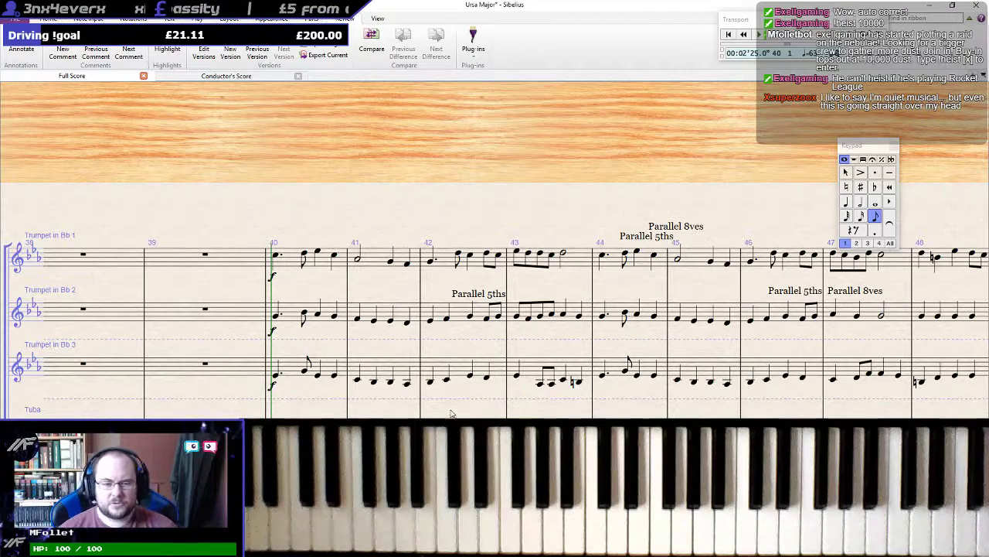
click(462, 296)
key(Delete)
Copy bar 40 across the three trumpets and tuba onto bar 44, replacing its notes and parallel markers
drag(579, 217, 391, 216)
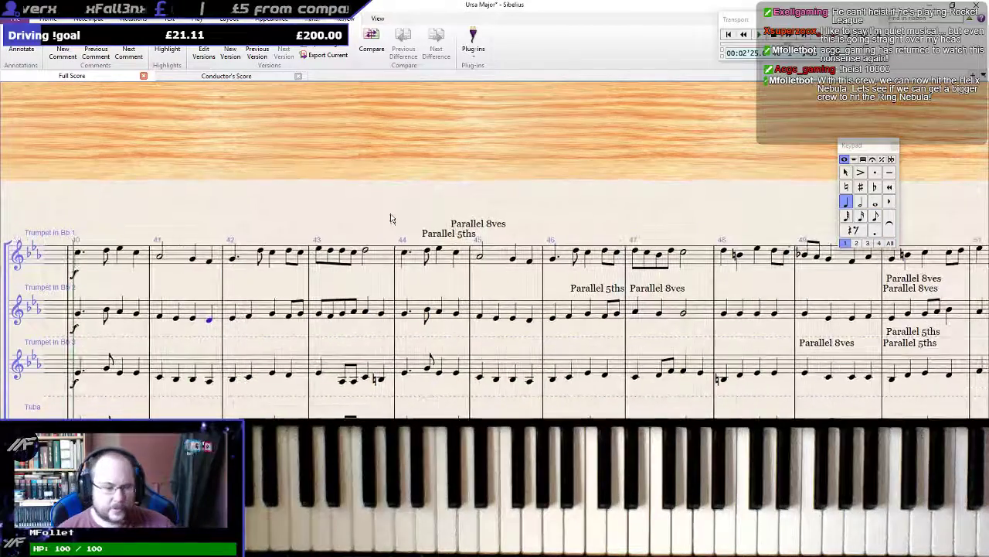
click(428, 237)
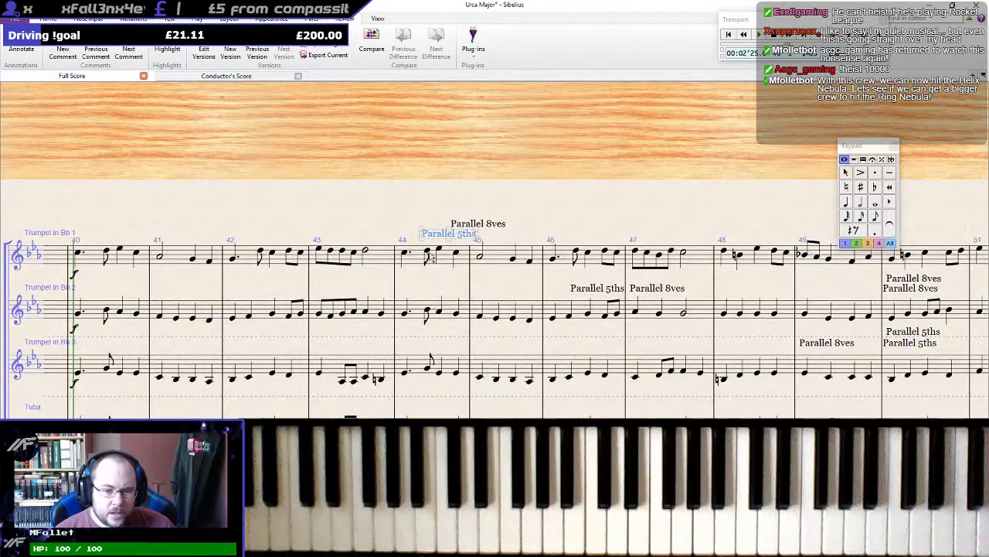
click(426, 256)
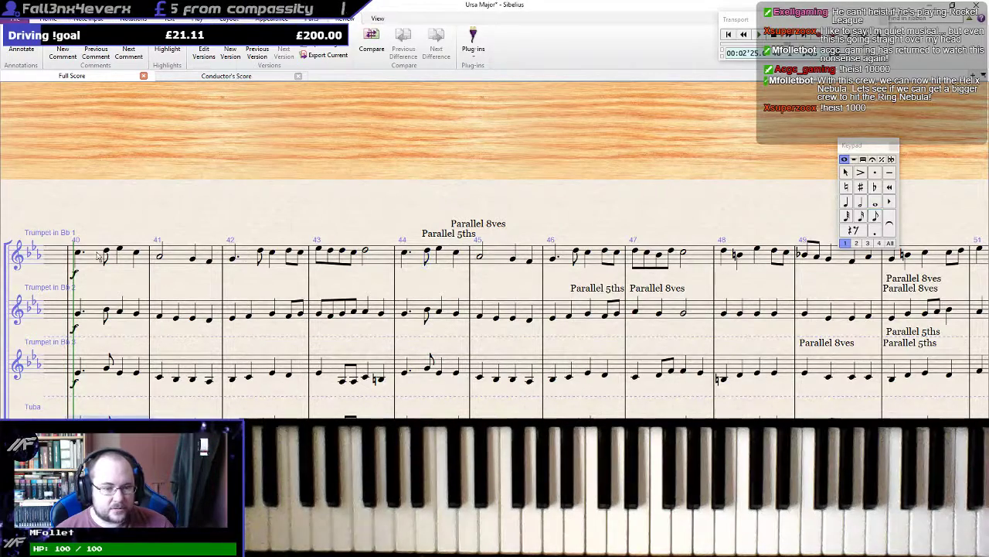
ctrl+click(418, 265)
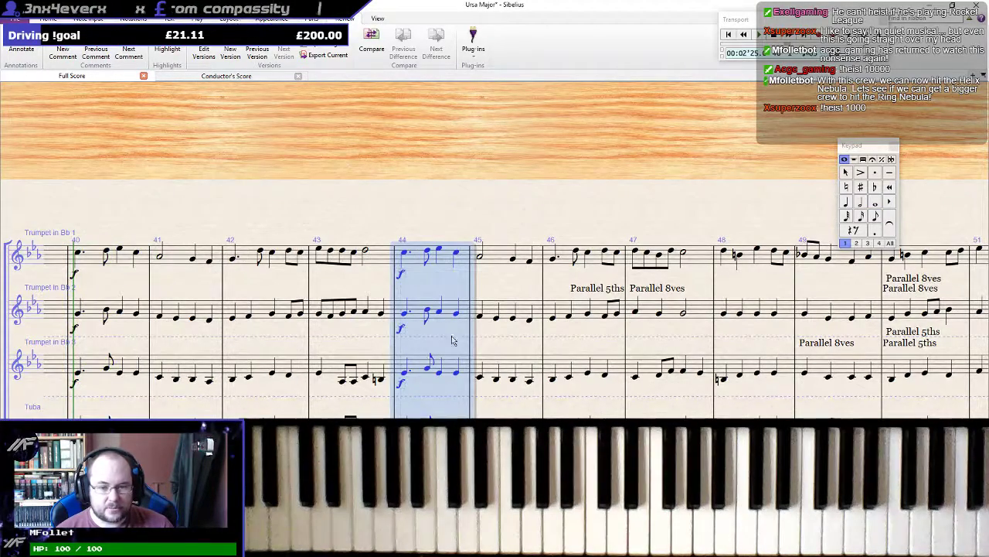
Delete the duplicate forte dynamics below the staves in bar 44
key(Escape)
click(404, 373)
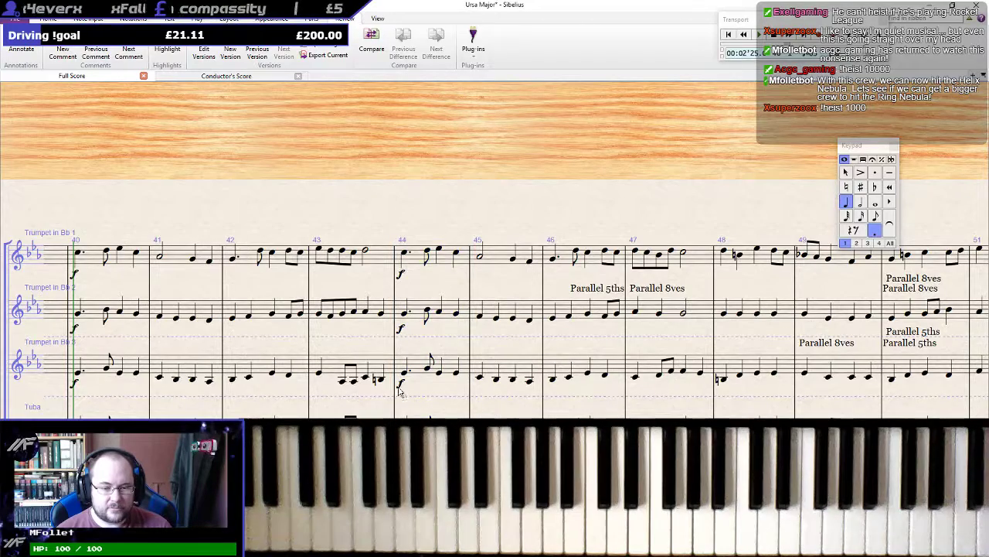
key(Escape)
key(Delete)
key(Return)
click(403, 377)
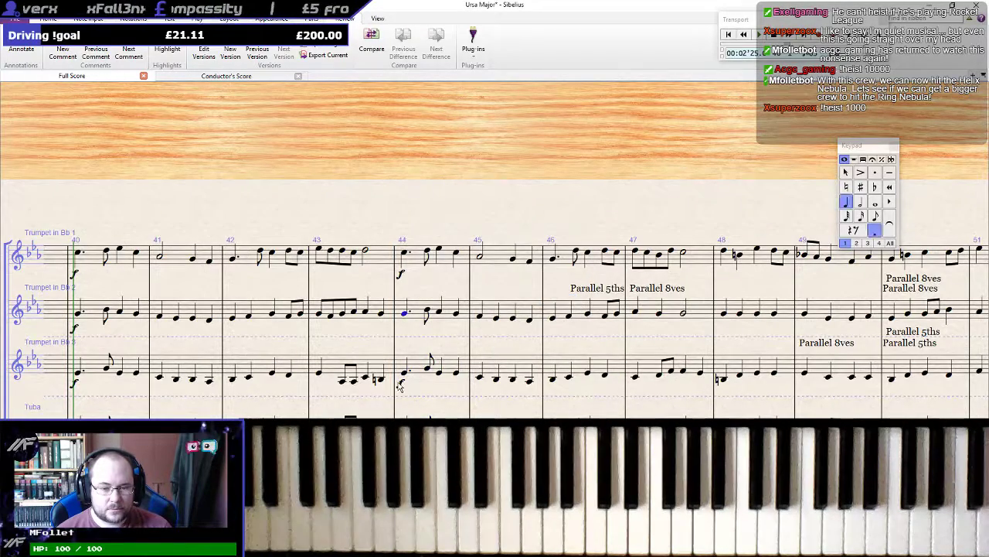
key(Escape)
key(Delete)
key(Return)
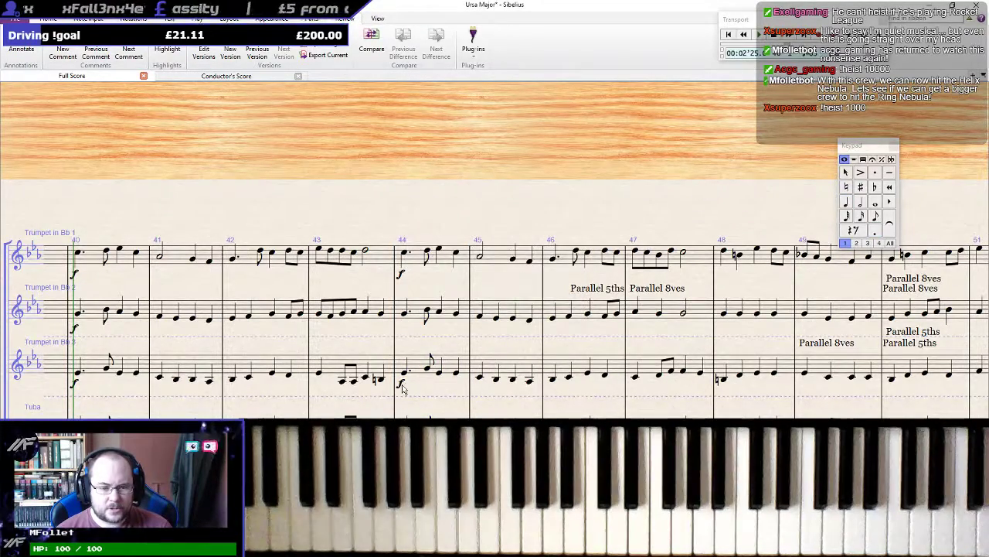
click(404, 372)
click(401, 275)
key(Delete)
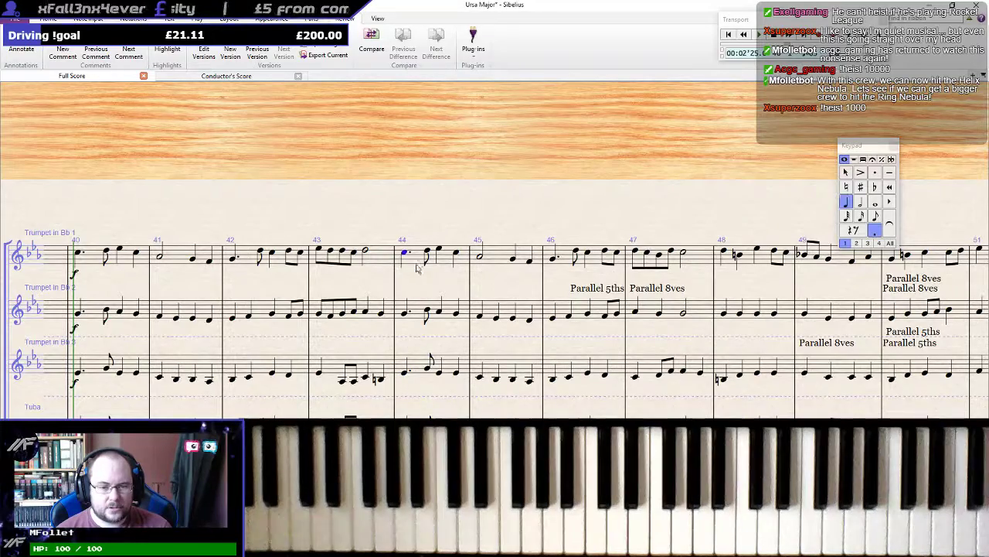
Copy bar 44 across the trumpets and tuba onto bar 52
click(416, 262)
shift+click(432, 428)
drag(680, 402, 265, 410)
alt+click(651, 266)
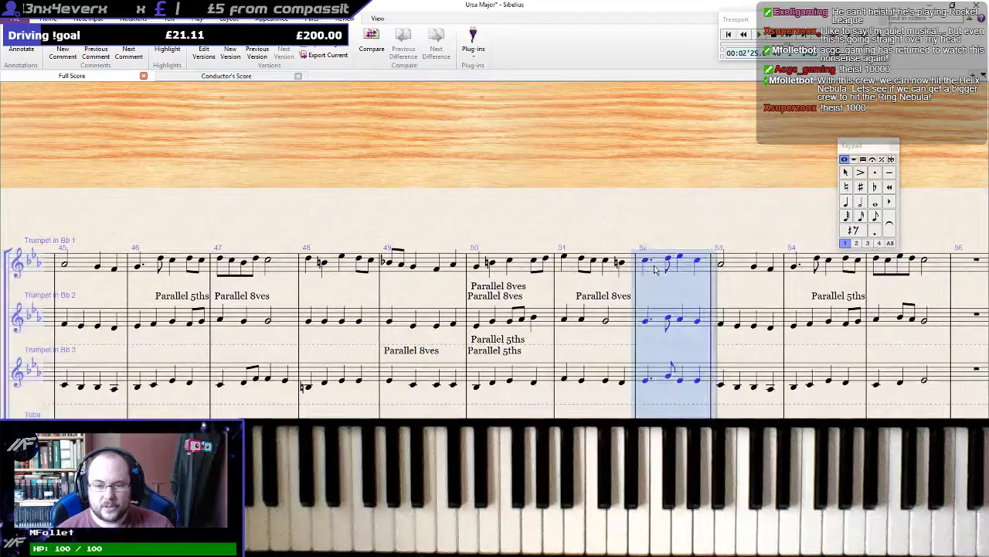
Check the Trumpet 2 and Trumpet 3 notes around bar 46's "Parallel 5ths" marker and delete that marker
drag(546, 222, 920, 226)
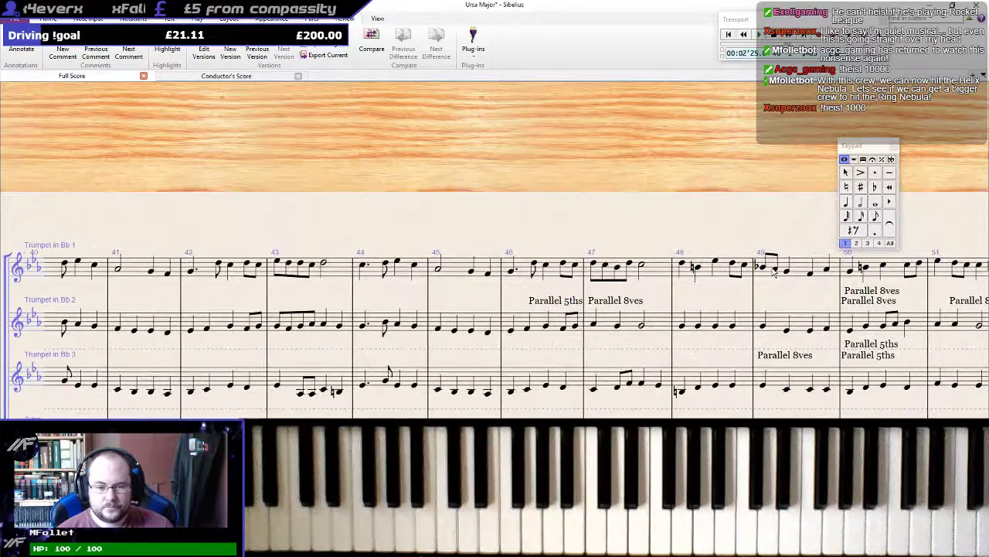
click(541, 306)
click(526, 329)
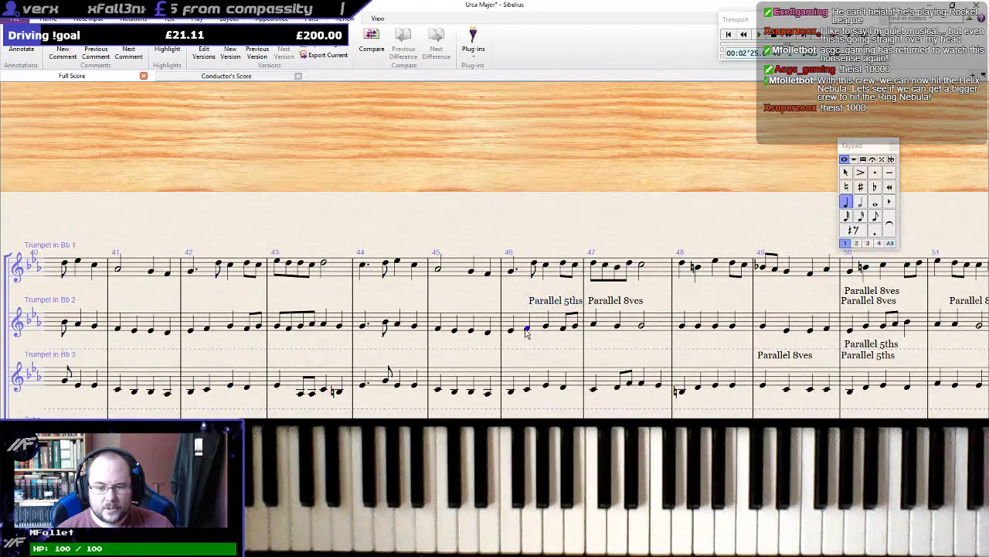
click(528, 390)
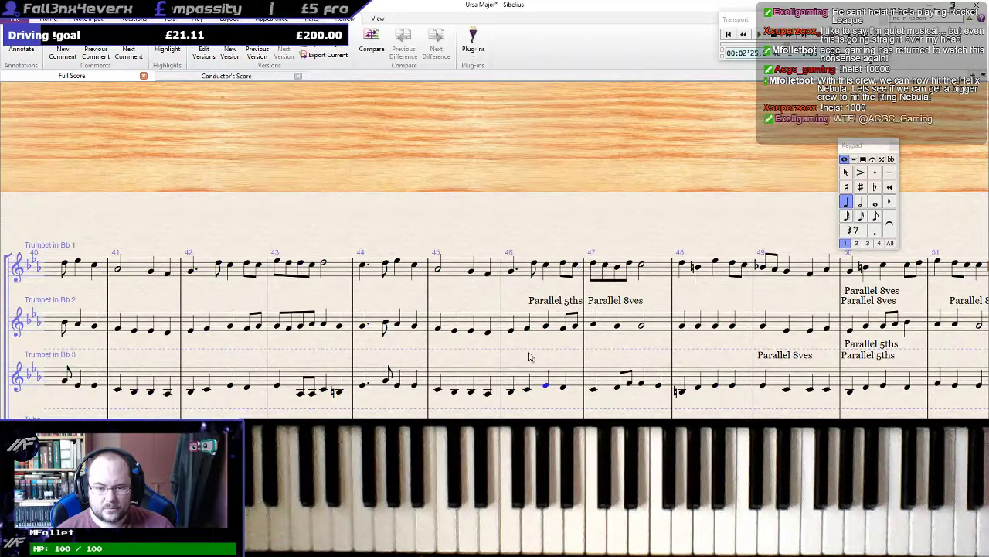
click(536, 300)
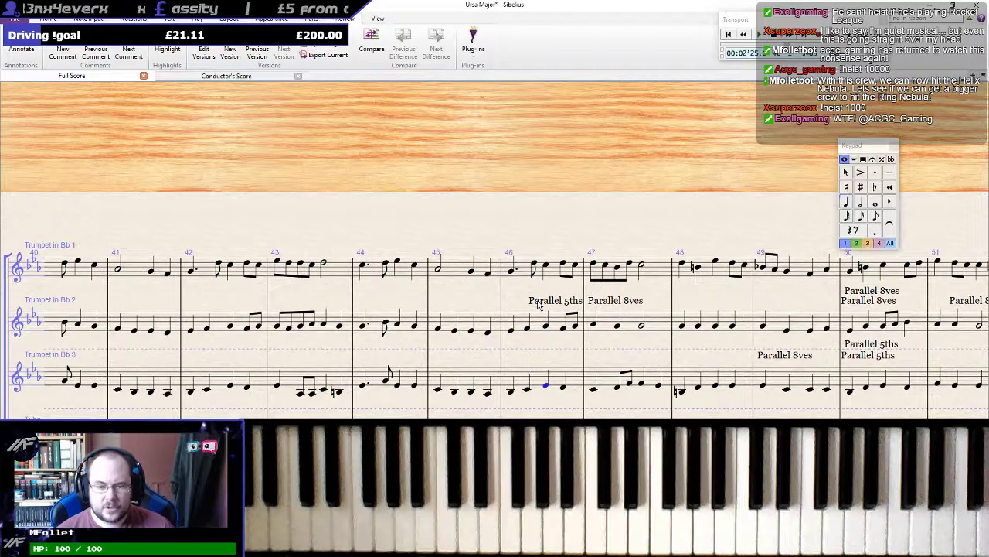
key(Delete)
Check Trumpet 2's notes in bar 47 and delete the "Parallel 8ves" marker above them
click(592, 324)
click(619, 334)
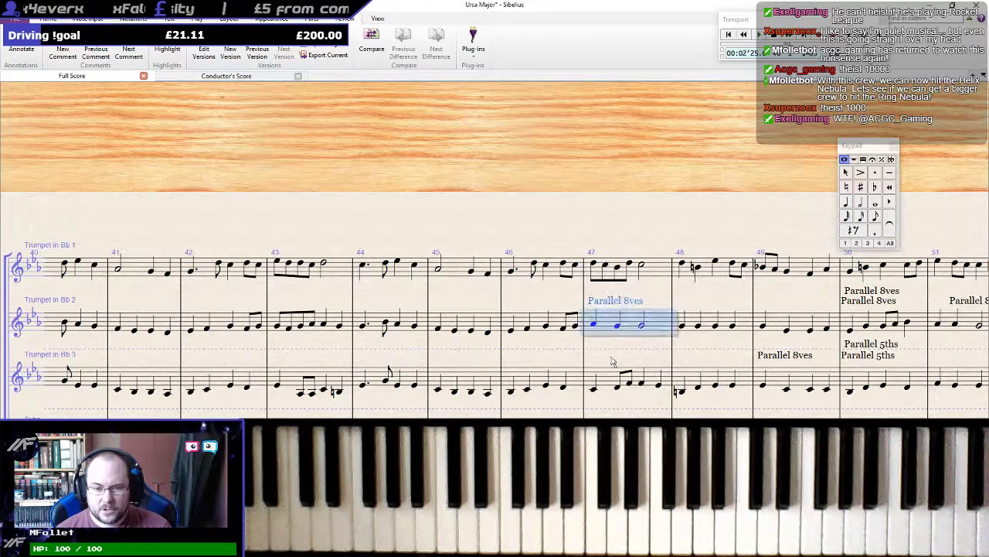
key(Escape)
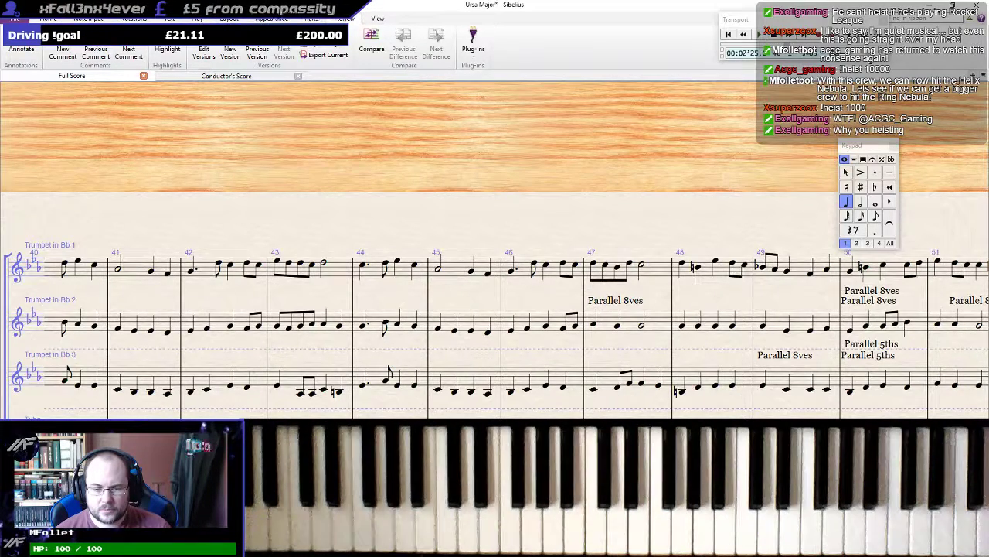
click(615, 301)
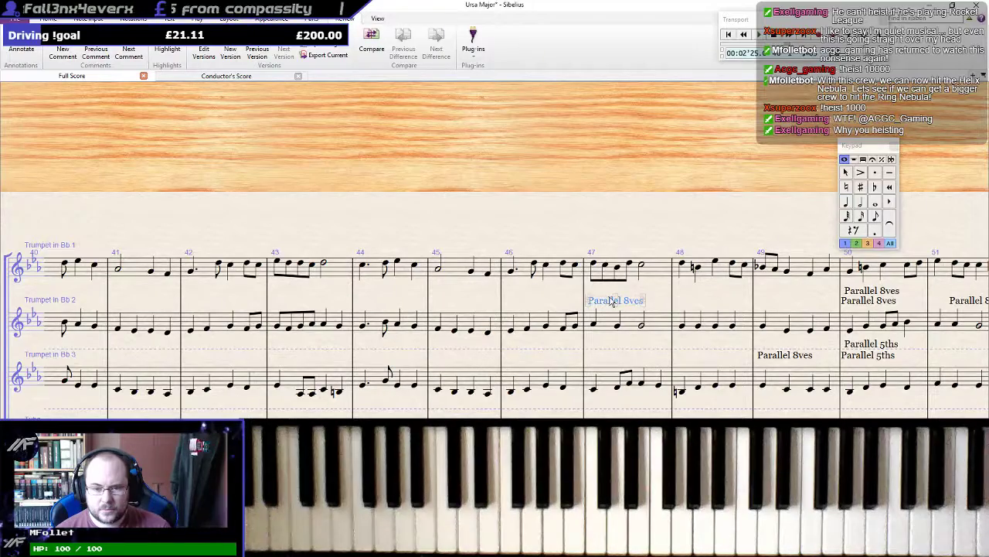
key(Delete)
Lower the Tuba's first note in bar 49 by two steps and delete the "Parallel 8ves" marker above Trumpet 3
drag(647, 235, 387, 206)
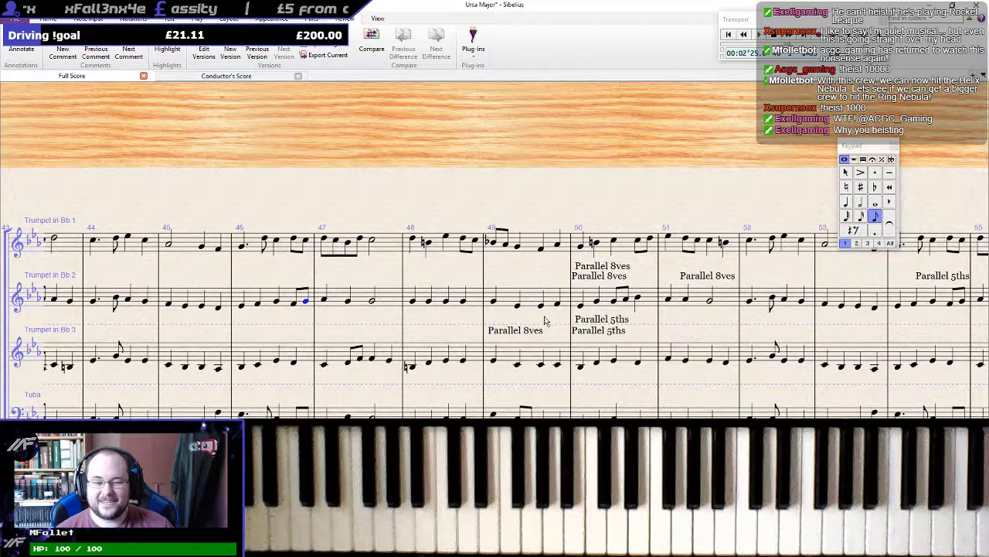
click(493, 361)
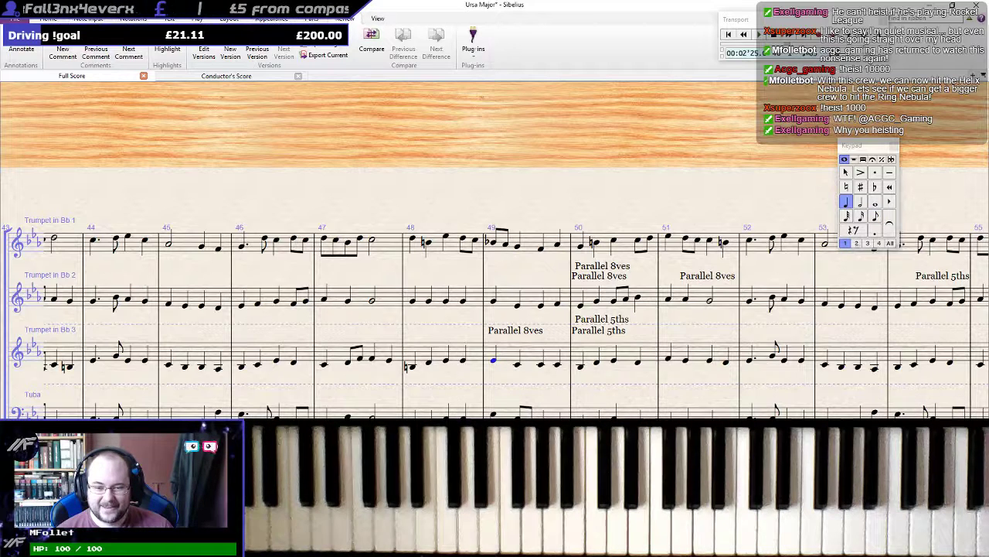
click(518, 418)
click(493, 415)
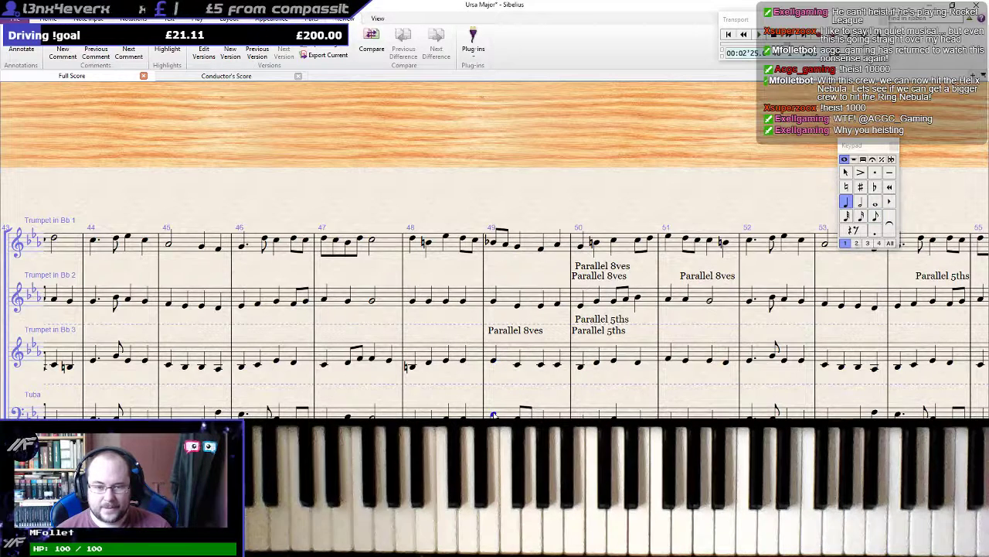
key(Down)
key(Down)
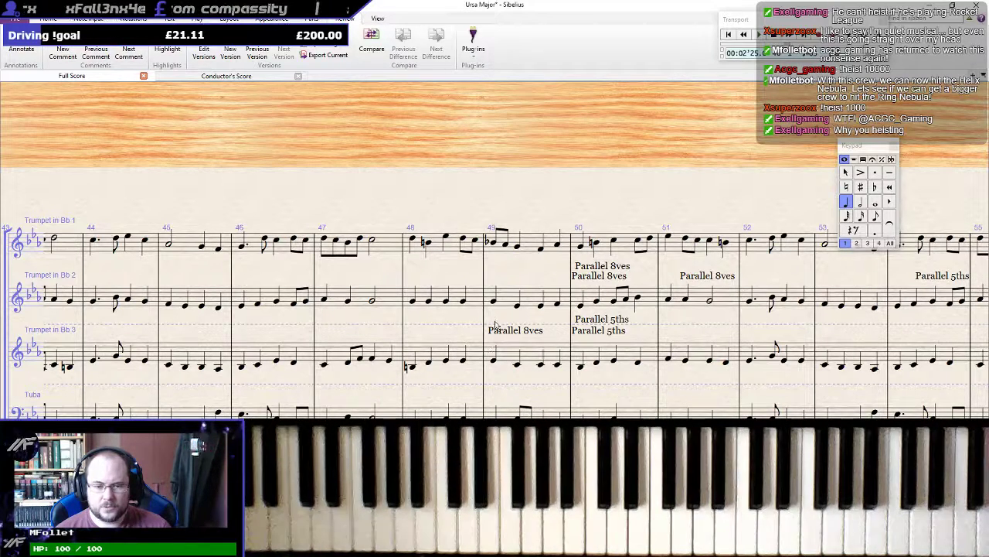
click(520, 333)
key(Delete)
Examine the "Parallel 8ves" and "Parallel 5ths" markers in bar 50 and the trumpet notes they refer to
click(614, 267)
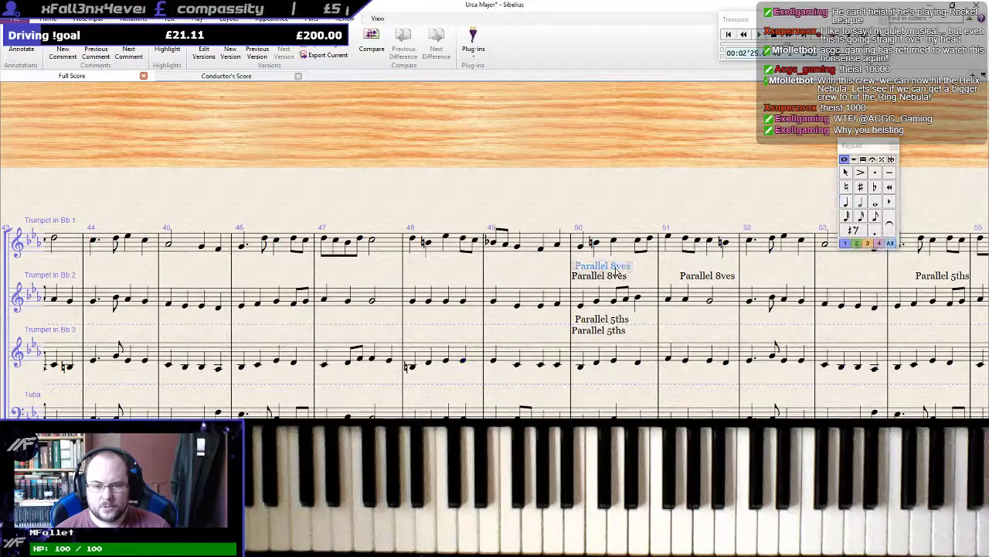
click(616, 278)
click(597, 320)
click(596, 332)
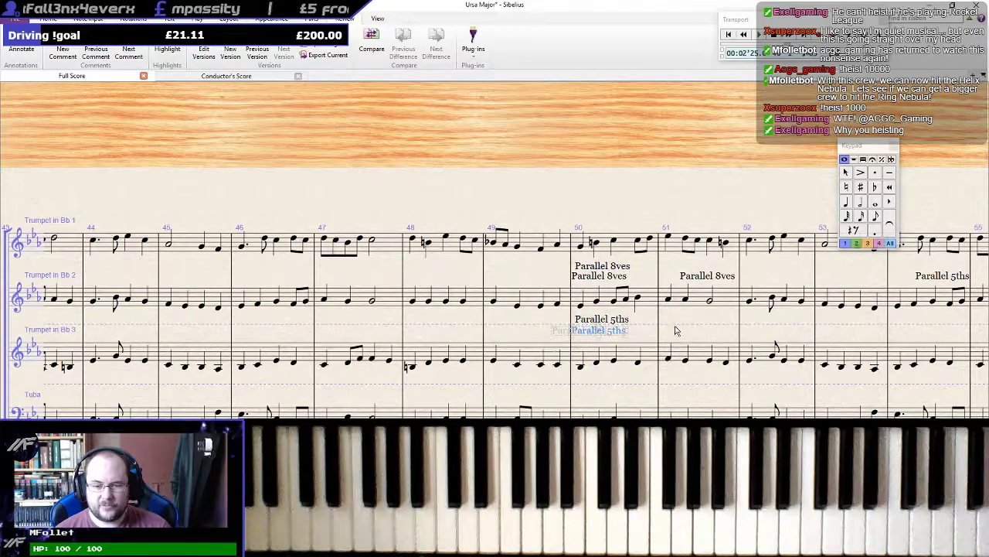
drag(648, 324, 540, 330)
click(475, 372)
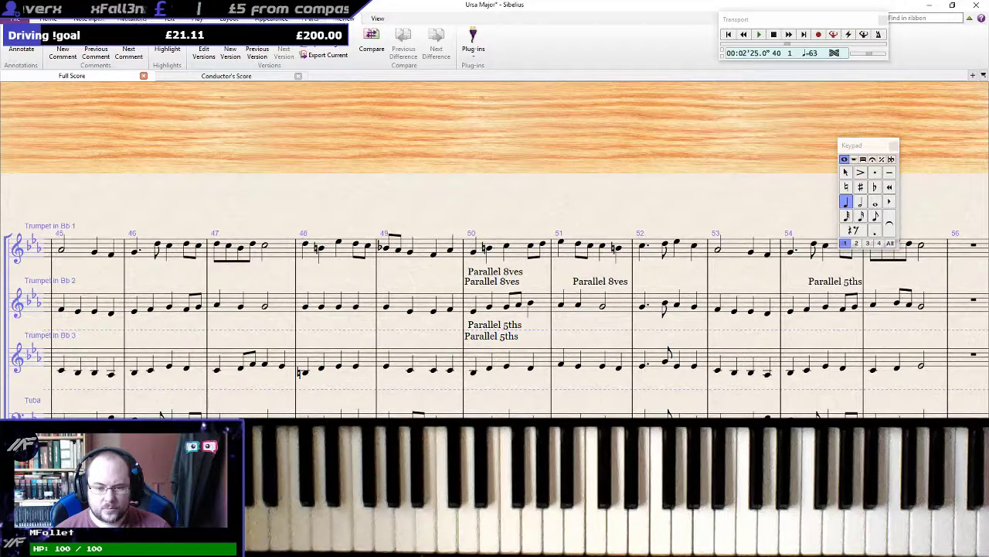
click(489, 310)
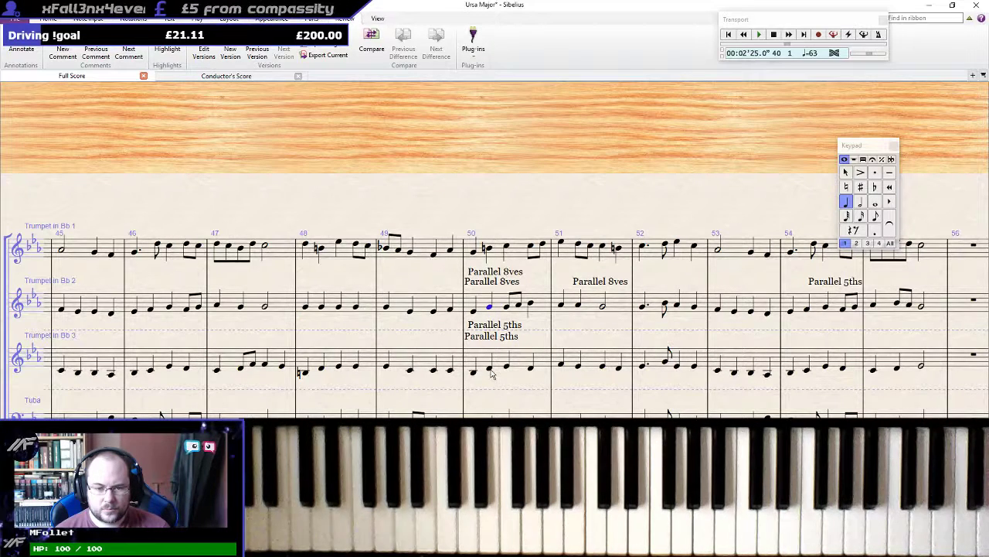
click(487, 248)
click(489, 369)
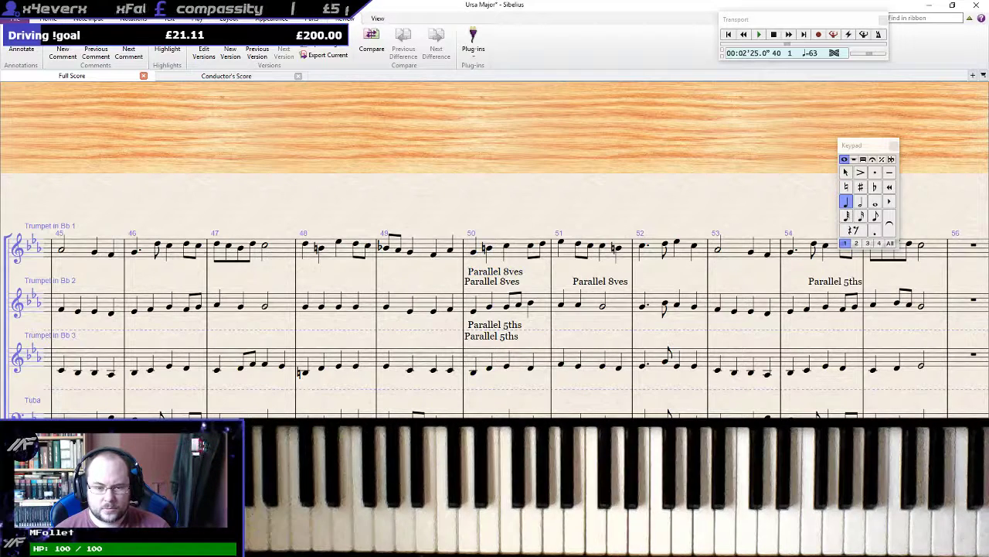
Delete the two "Parallel 8ves" markers above Trumpet 2's bar 50
click(490, 274)
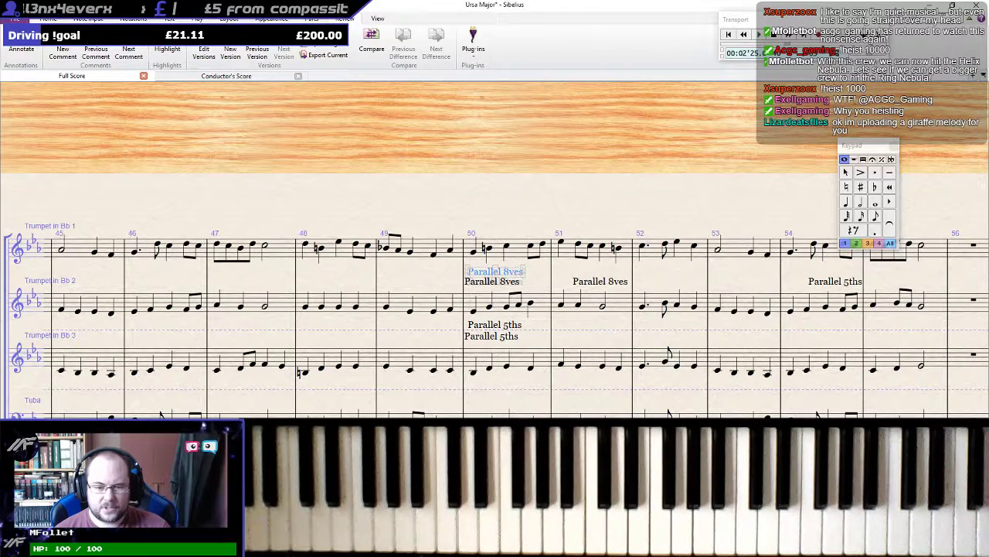
key(Delete)
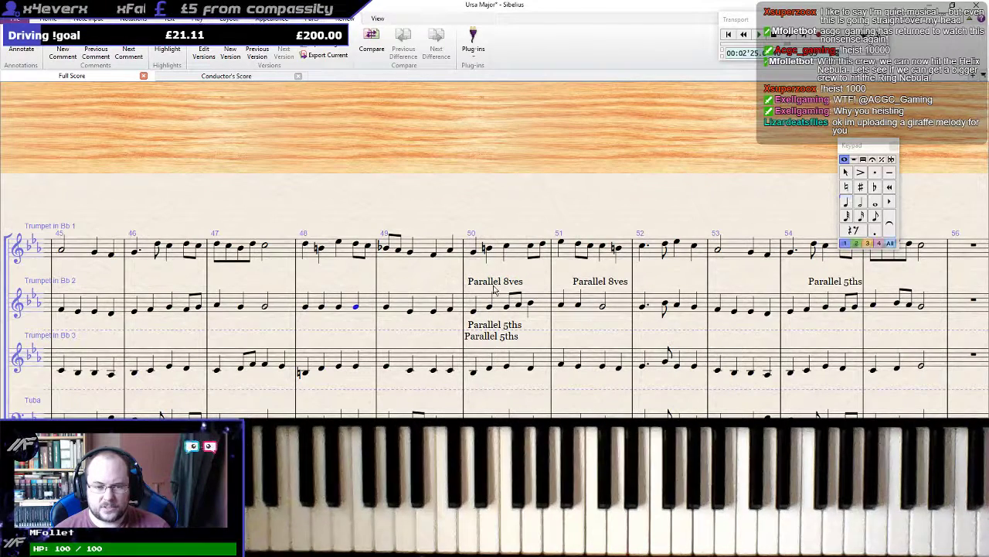
click(494, 286)
key(Delete)
Raise the first note of bar 50 by two steps in both Trumpet 3 and Trumpet 2
click(474, 312)
click(490, 307)
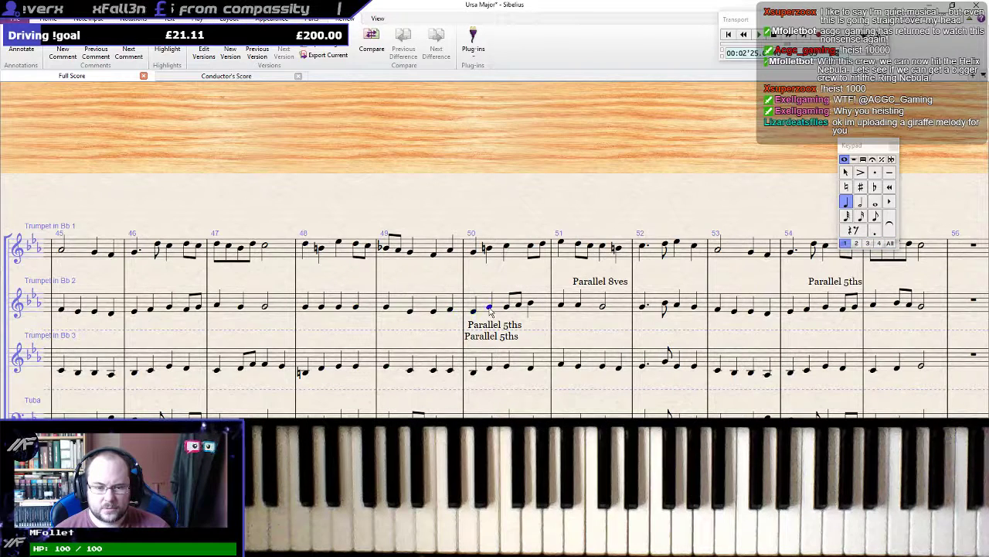
click(474, 373)
key(Up)
key(Up)
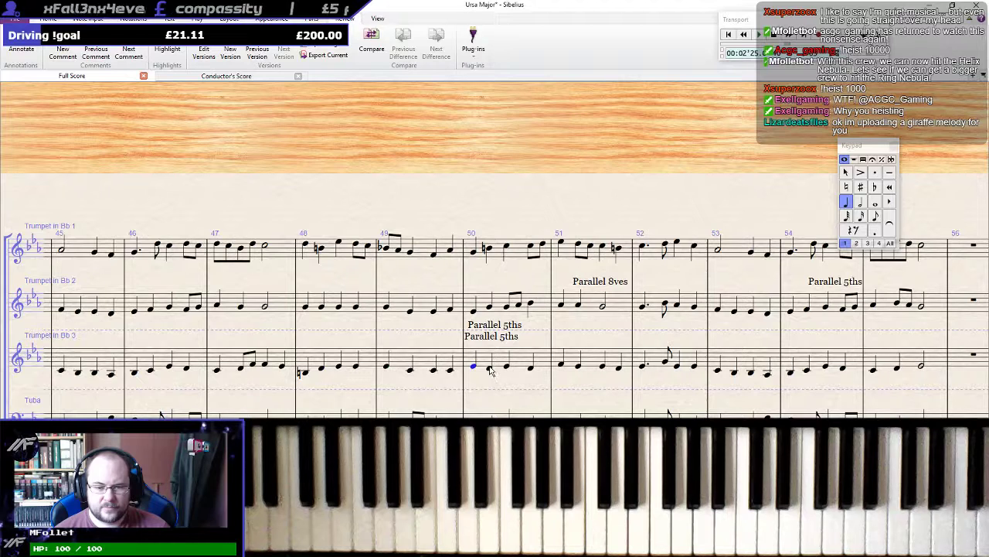
click(475, 314)
click(473, 307)
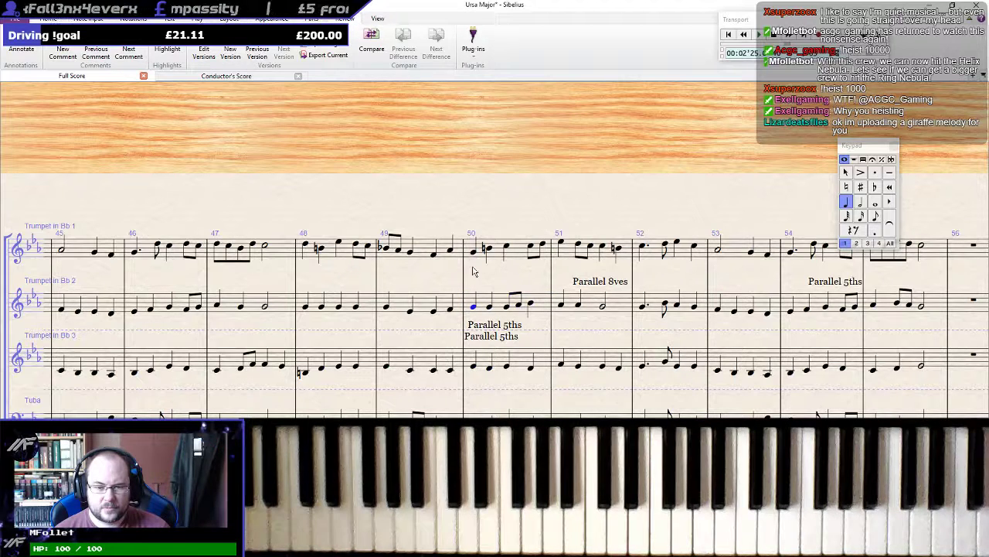
In Trumpet 1's bar 50, raise the first note one step with a natural and the second note one step
key(KP_7)
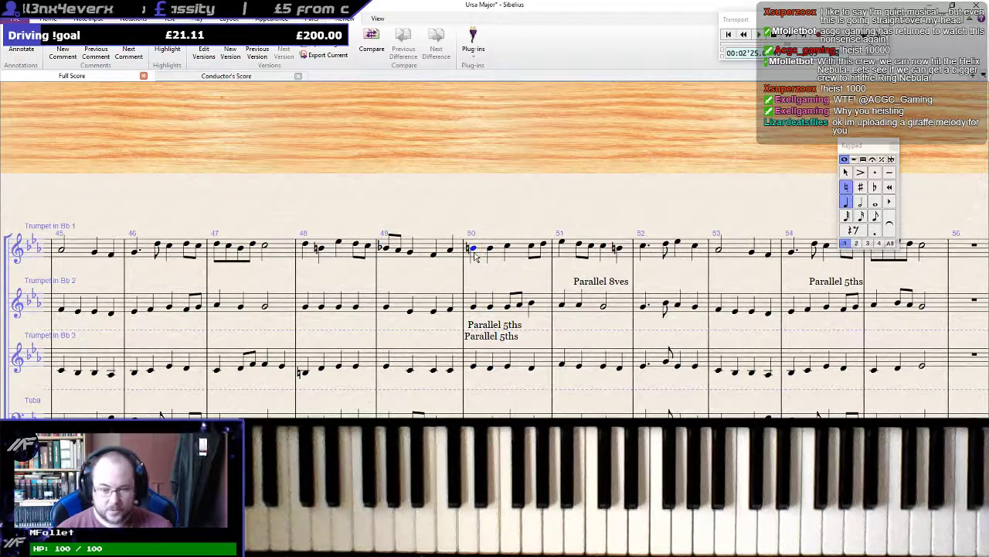
key(Right)
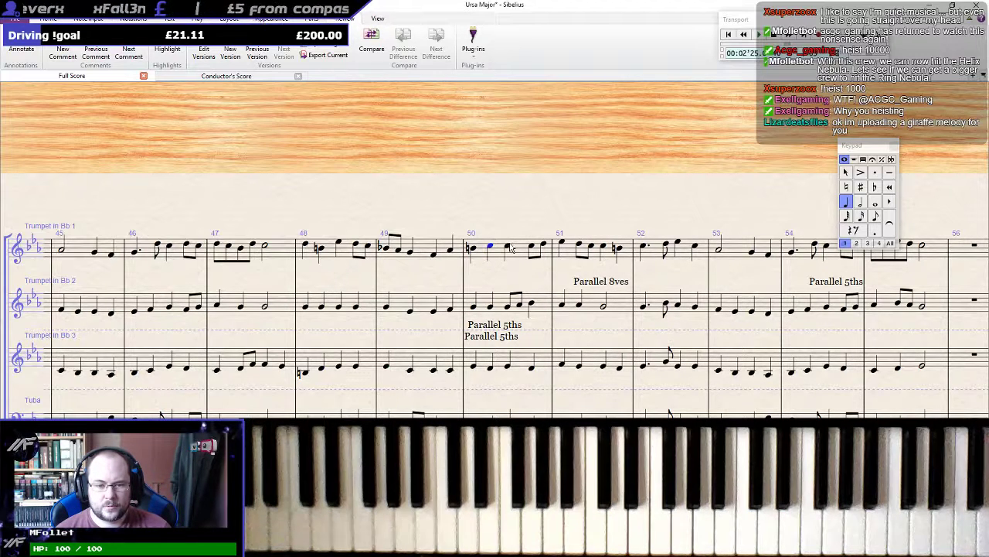
click(509, 247)
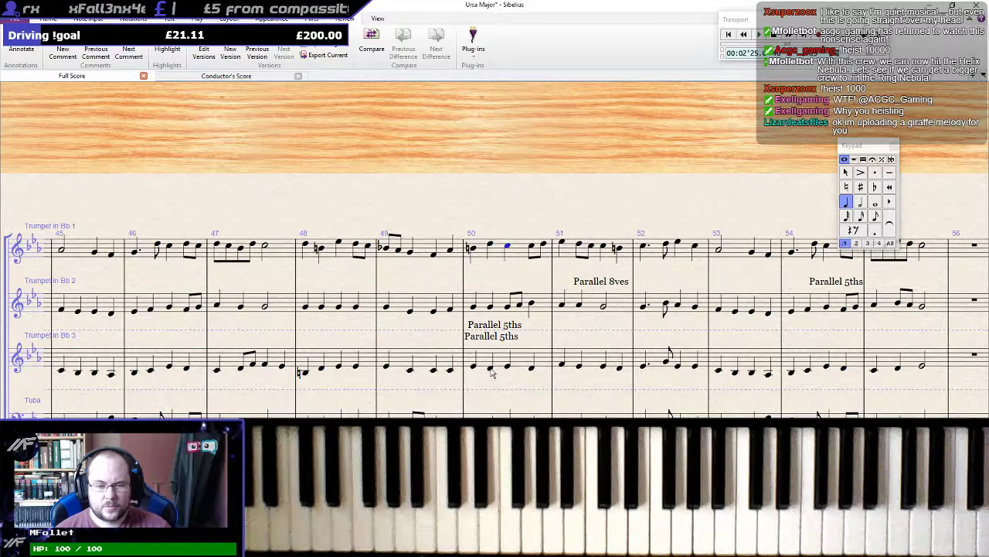
Delete the two "Parallel 5ths" markers above Trumpet 3's bar 50 and select Trumpet 1's first note in that bar
click(493, 325)
key(Delete)
click(490, 338)
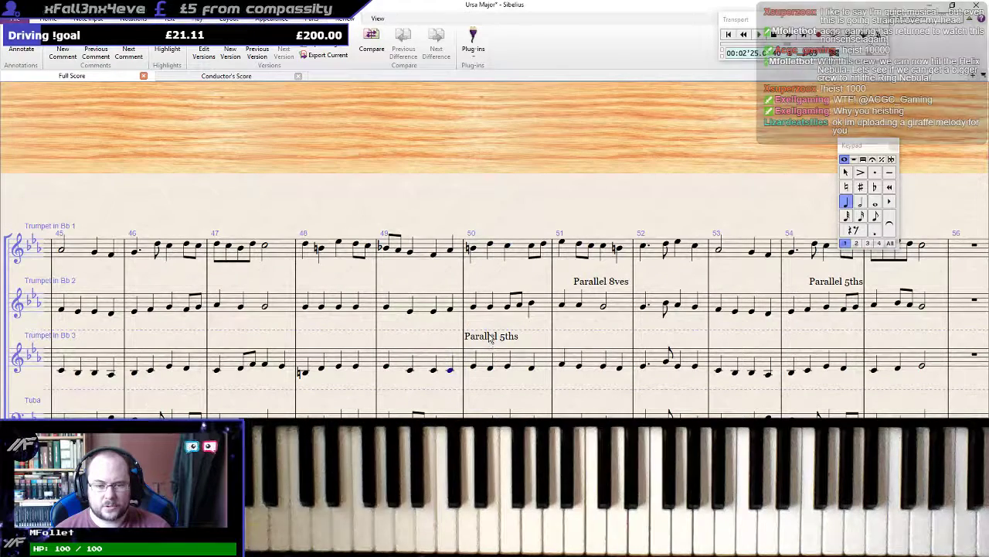
key(Delete)
click(472, 248)
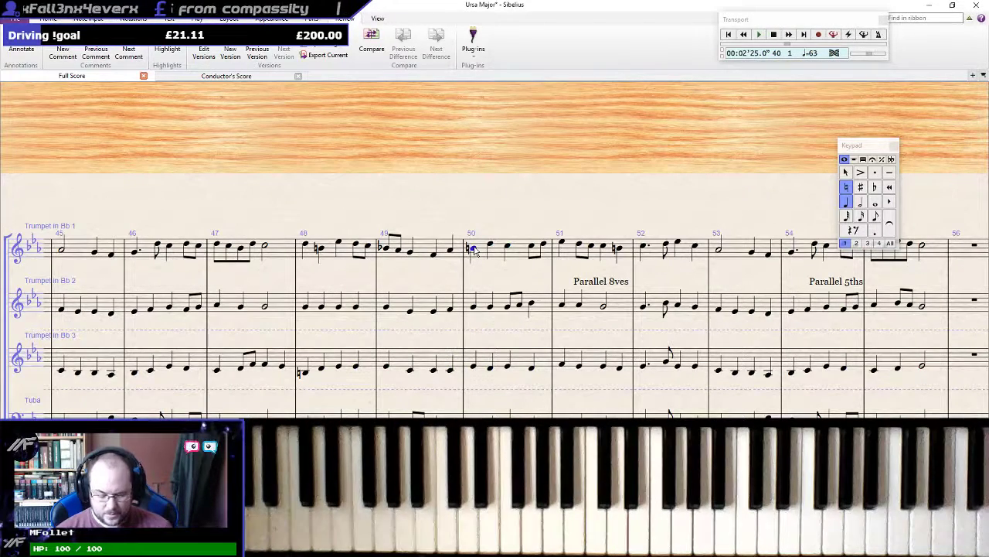
Replace the natural on the first note of Trumpet 1's bar 50 with a flat and remove its accidental sign
key(9)
key(Right)
key(Left)
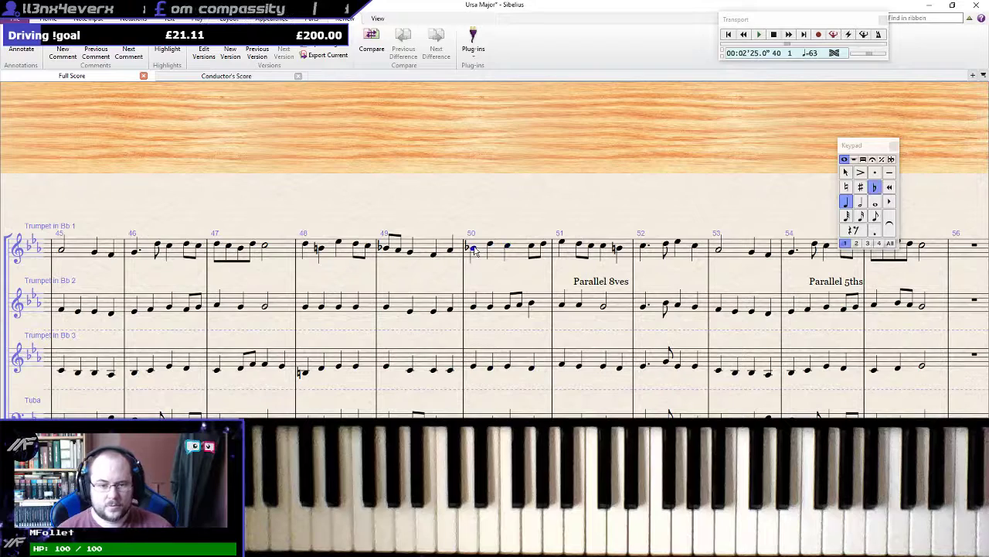
key(9)
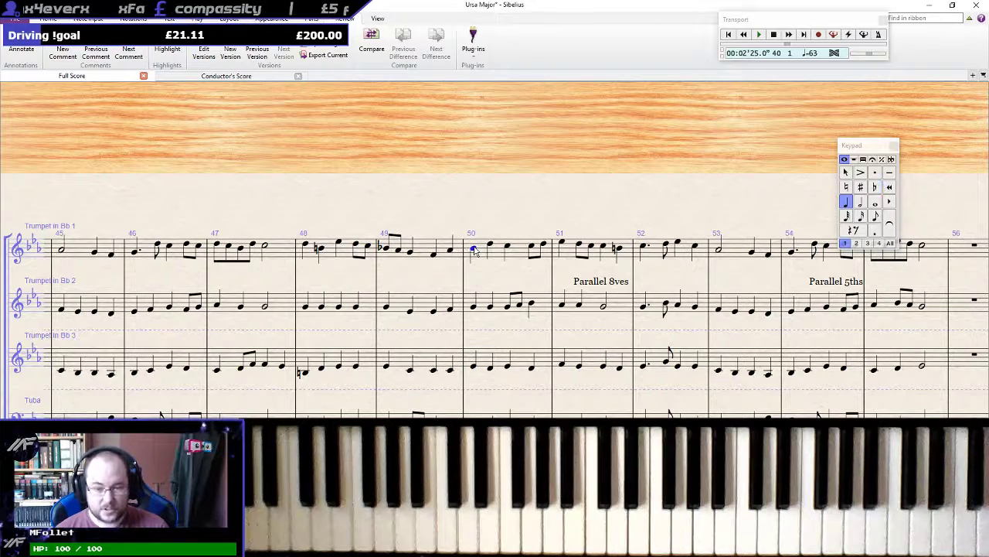
Select bars 49 and 50 across the parts and play them back
shift+click(425, 245)
key(p)
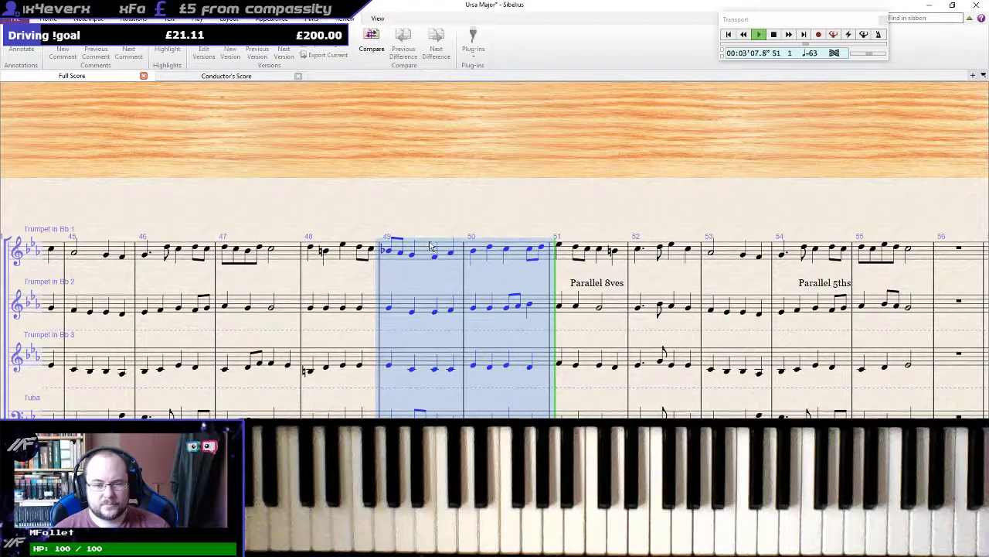
key(space)
Delete the "Parallel 8ves" marker above Trumpet 2's bar 51 and clear the selection
click(589, 282)
key(Delete)
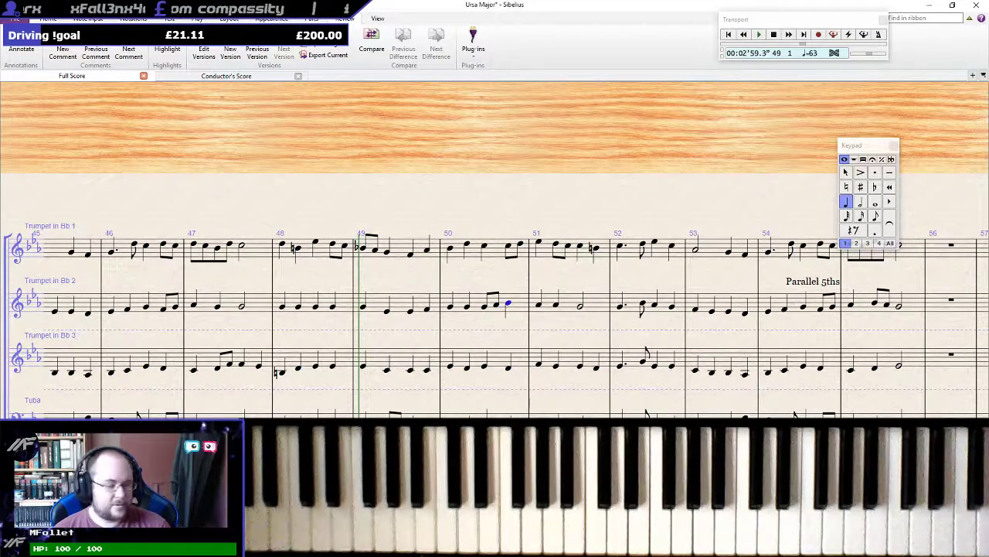
key(Escape)
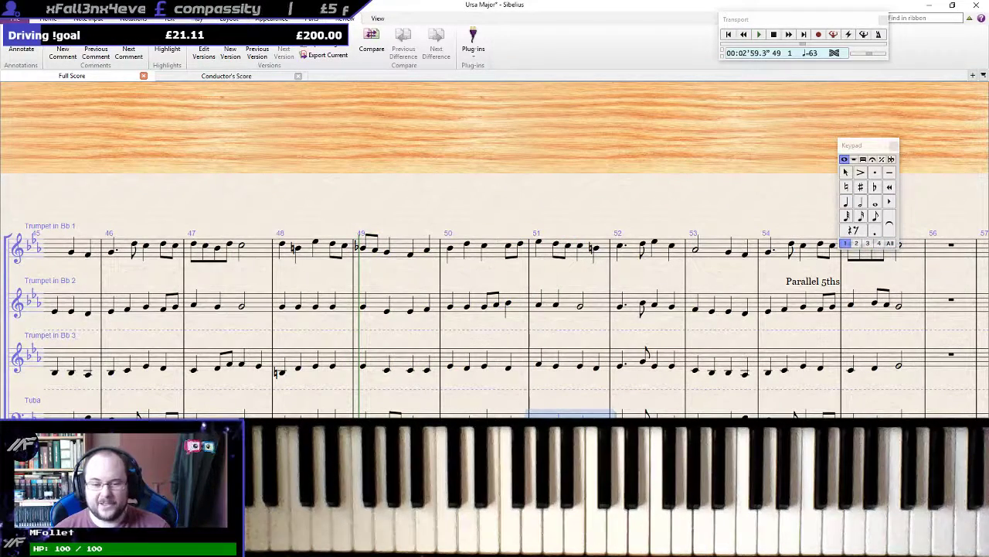
click(568, 427)
key(5)
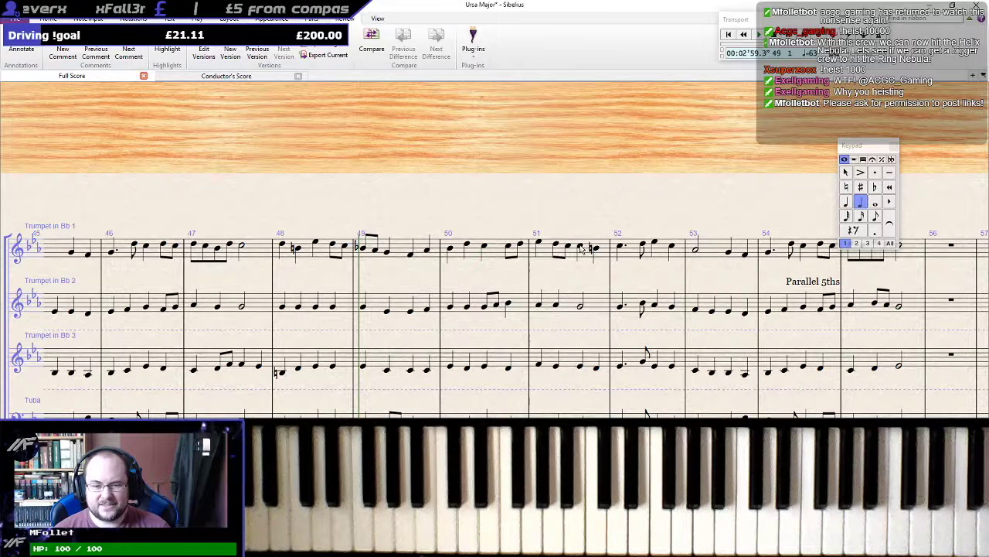
click(580, 306)
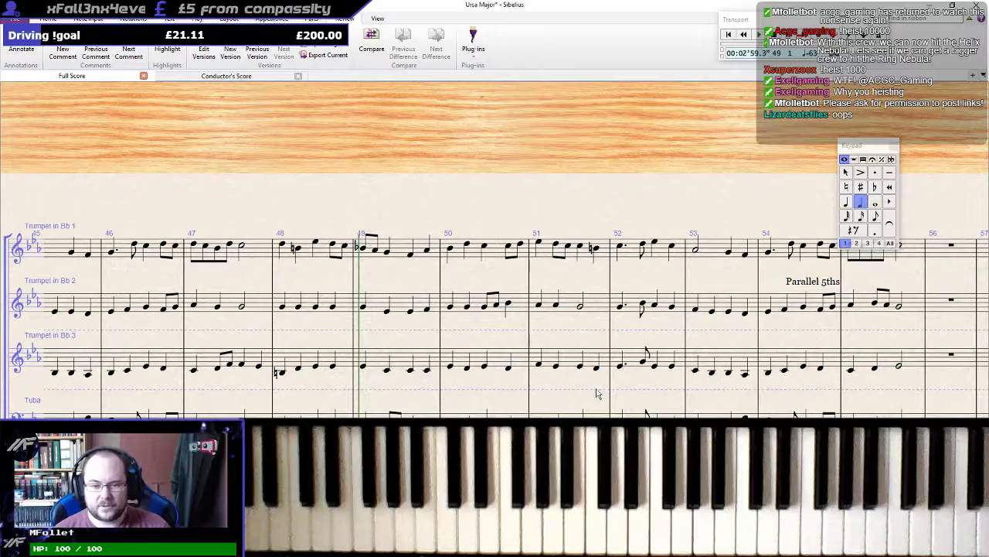
drag(495, 203, 404, 199)
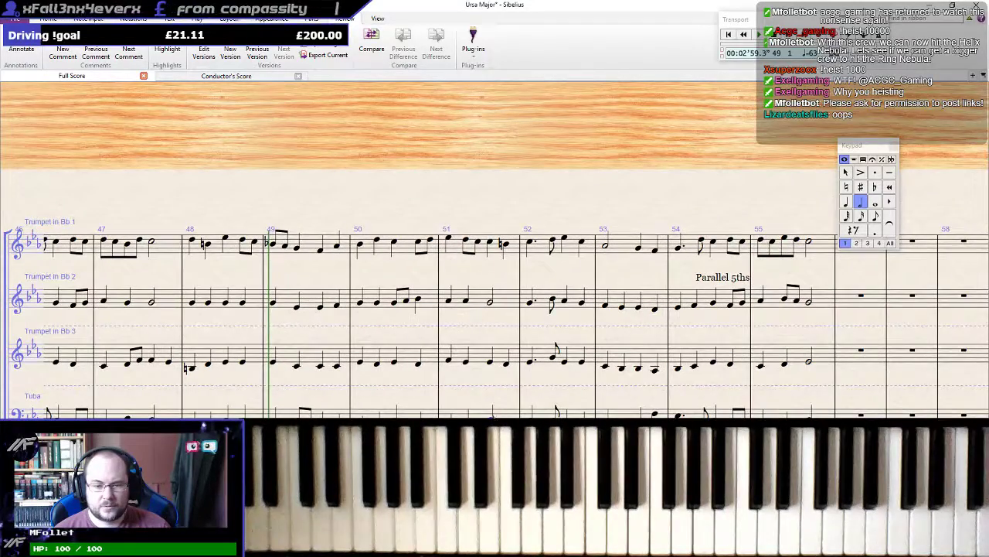
key(4)
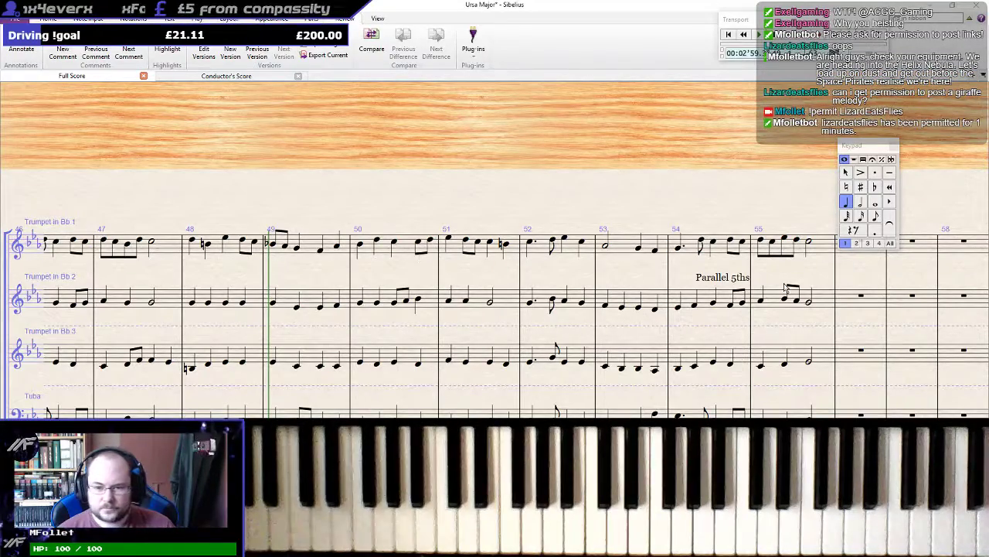
Delete the "Parallel 5ths" marker above Trumpet 2's bar 54
drag(690, 279, 480, 257)
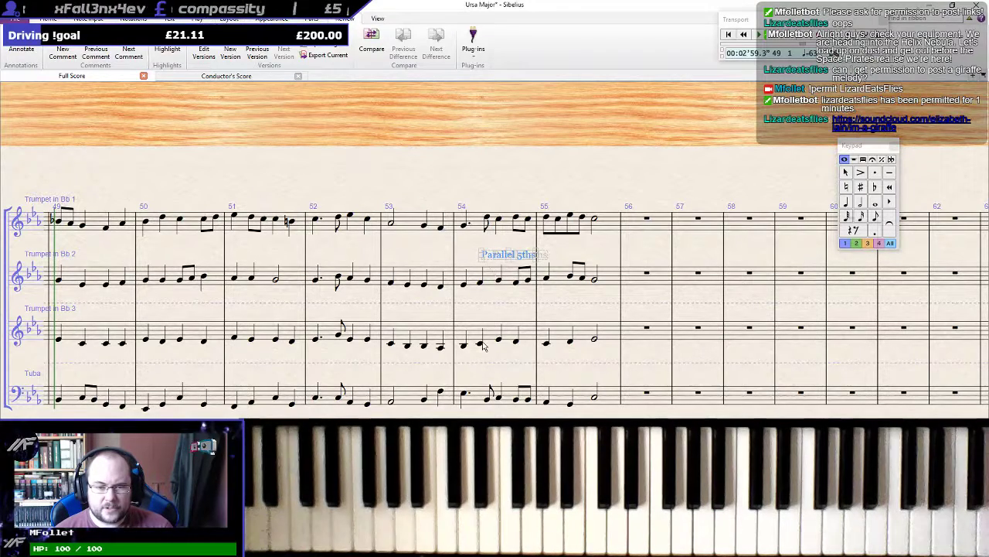
click(503, 257)
key(Delete)
Select bars 40 to 55 in all three trumpets and the tuba and play the passage back
click(575, 386)
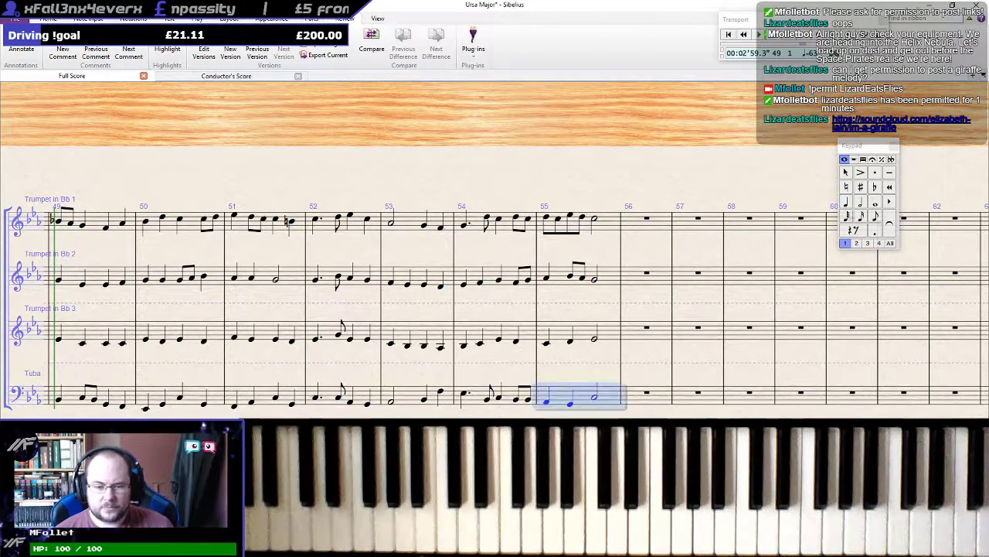
scroll(517, 220, up, 5)
shift+click(516, 219)
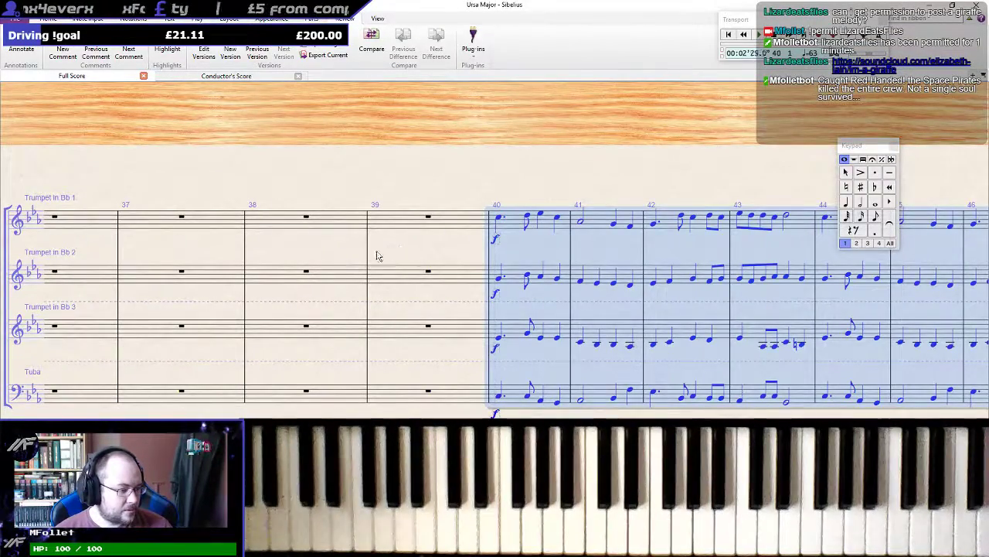
key(space)
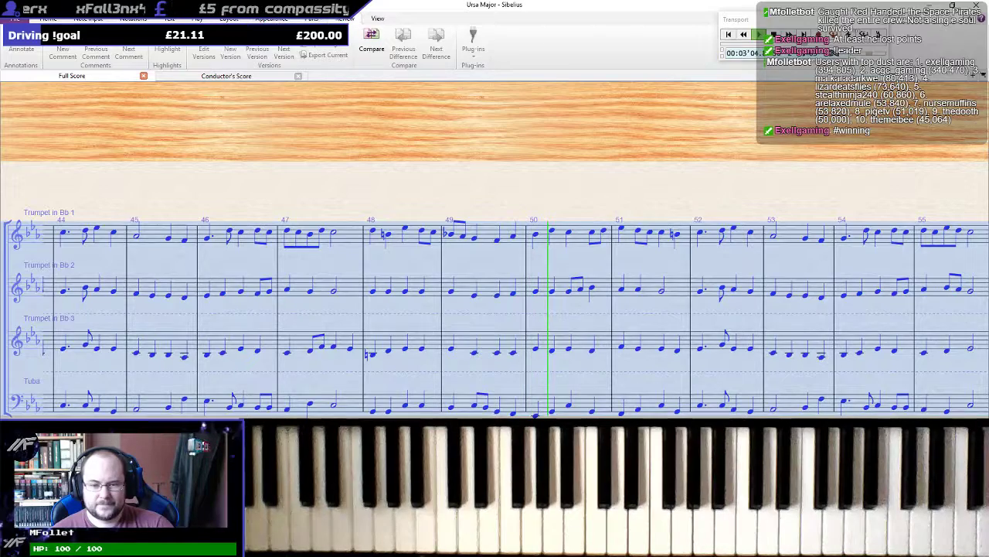
key(space)
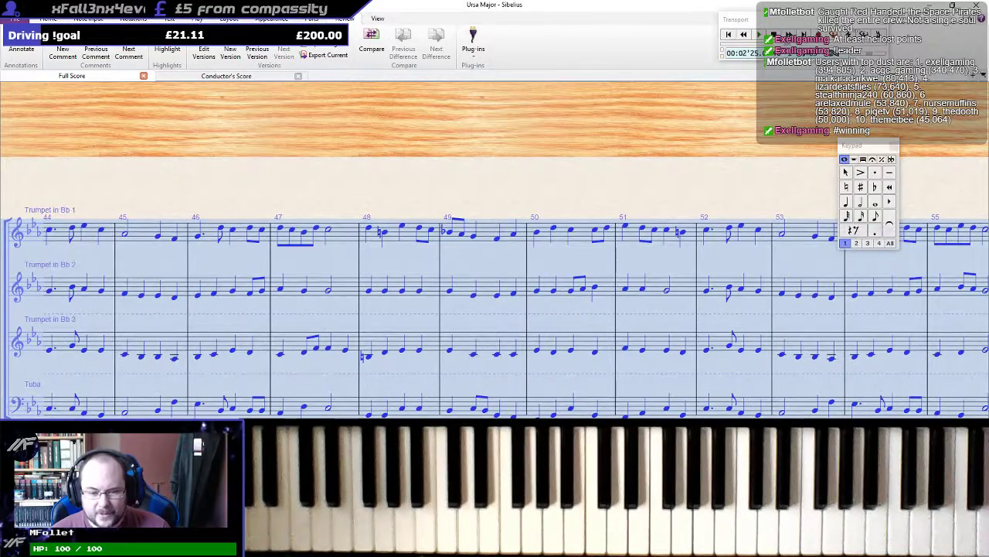
Raise the second note of Trumpet 2's bar 50 to B natural and check the notes that follow it
click(553, 415)
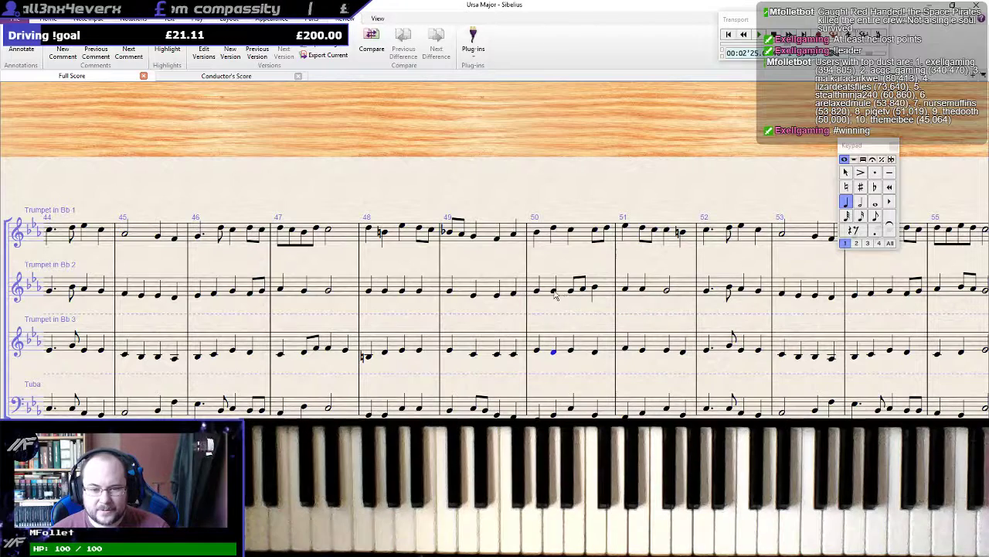
click(553, 289)
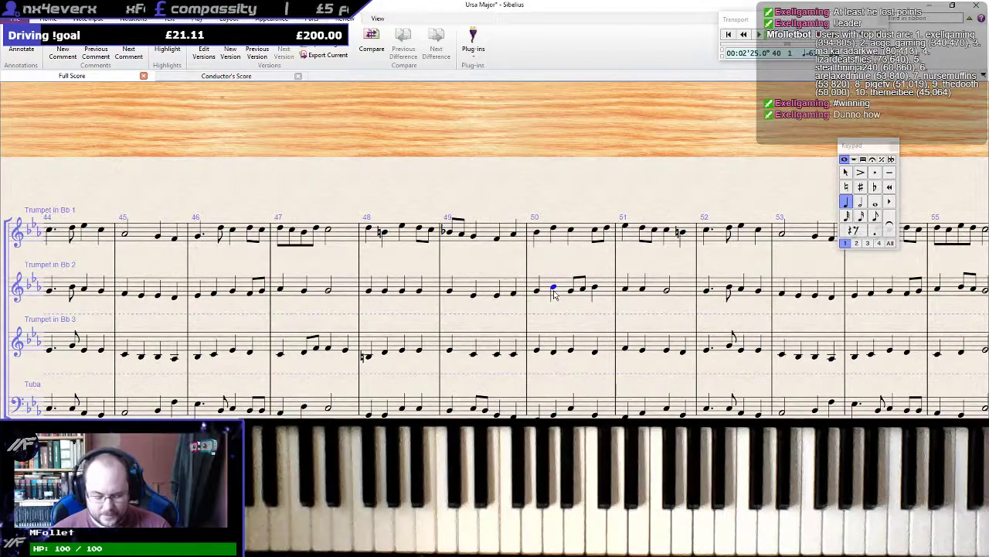
key(KP_7)
key(Right)
key(Right)
key(Right)
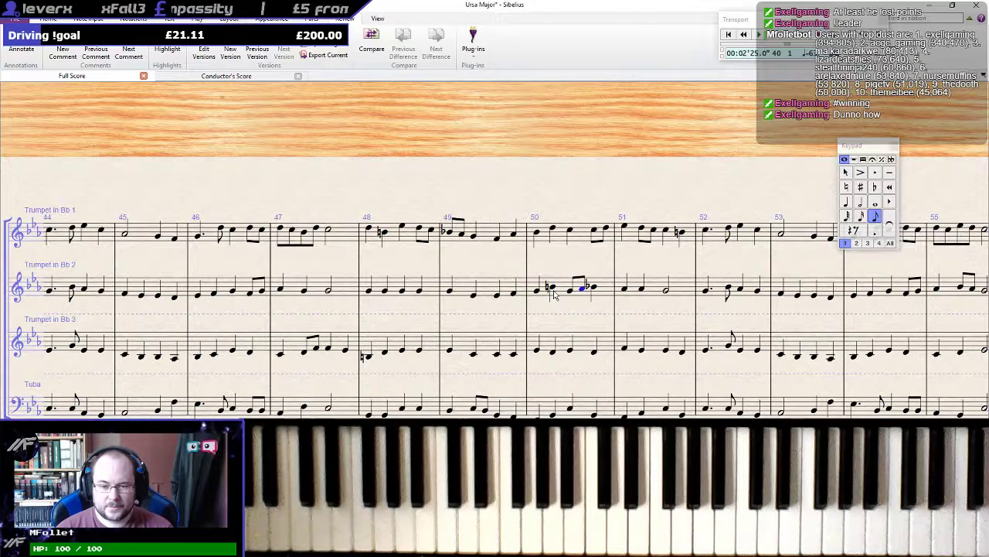
key(KP_9)
Play back bars 49 and 50 in all four parts to hear the new Trumpet 2 note
click(566, 386)
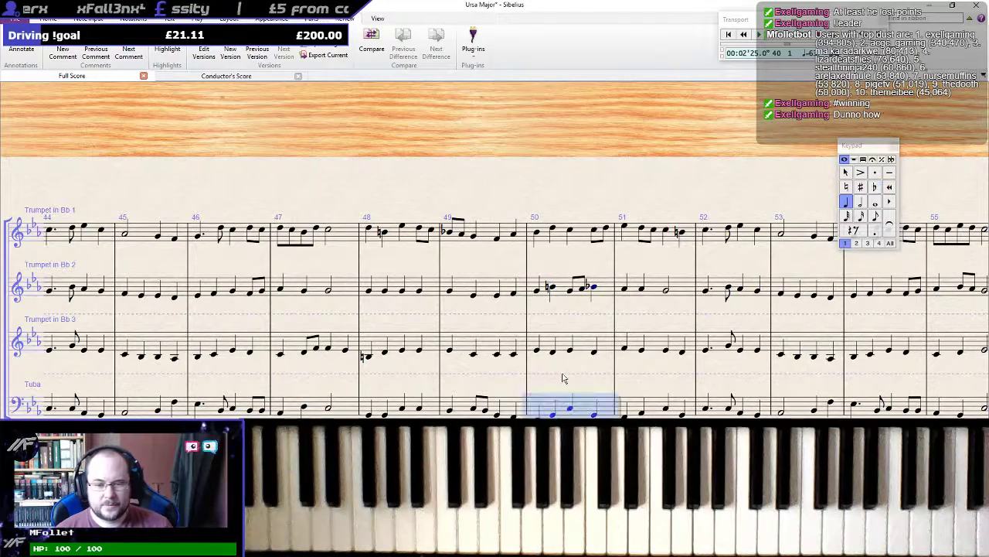
shift+click(485, 230)
key(p)
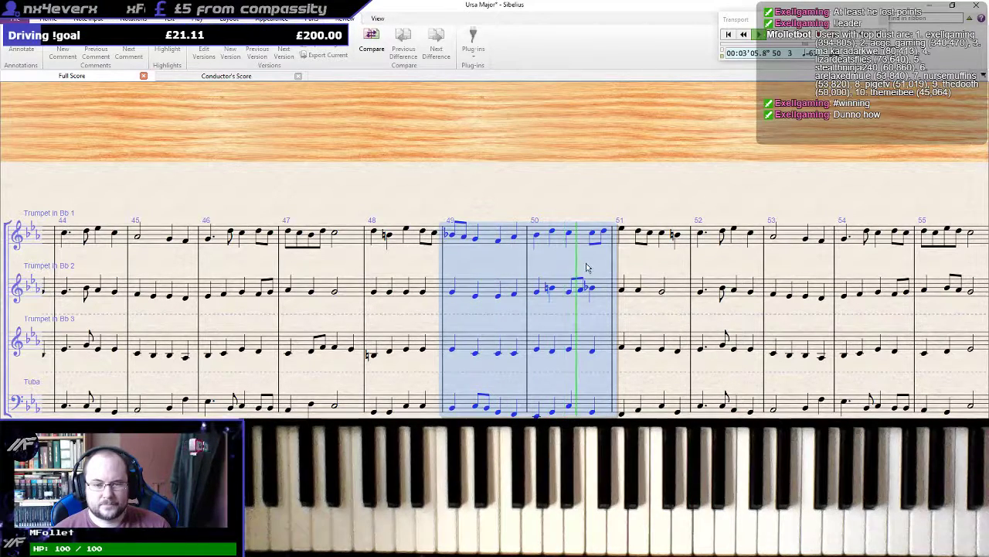
key(p)
In Trumpet 2's bar 50, raise the third note to B and lower the last note to G
click(571, 289)
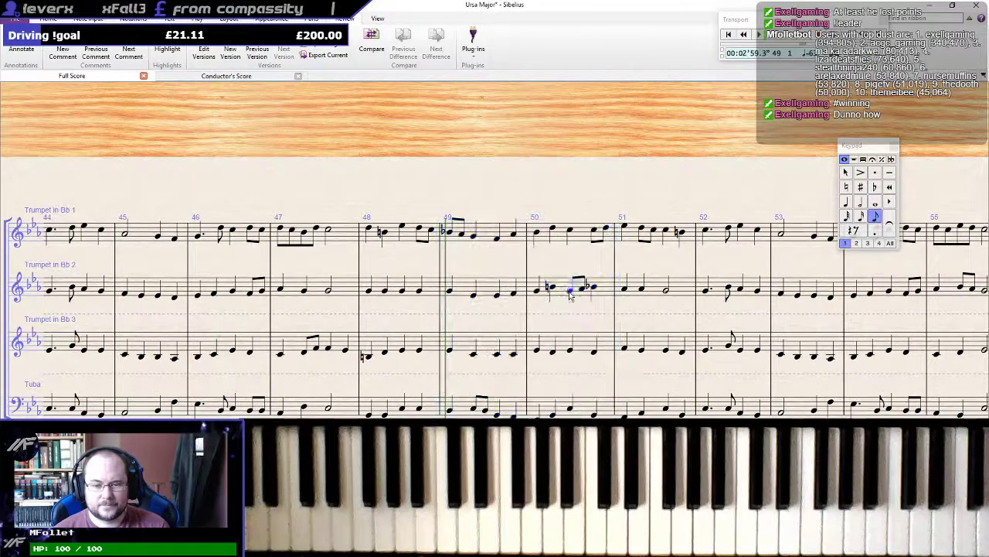
click(597, 284)
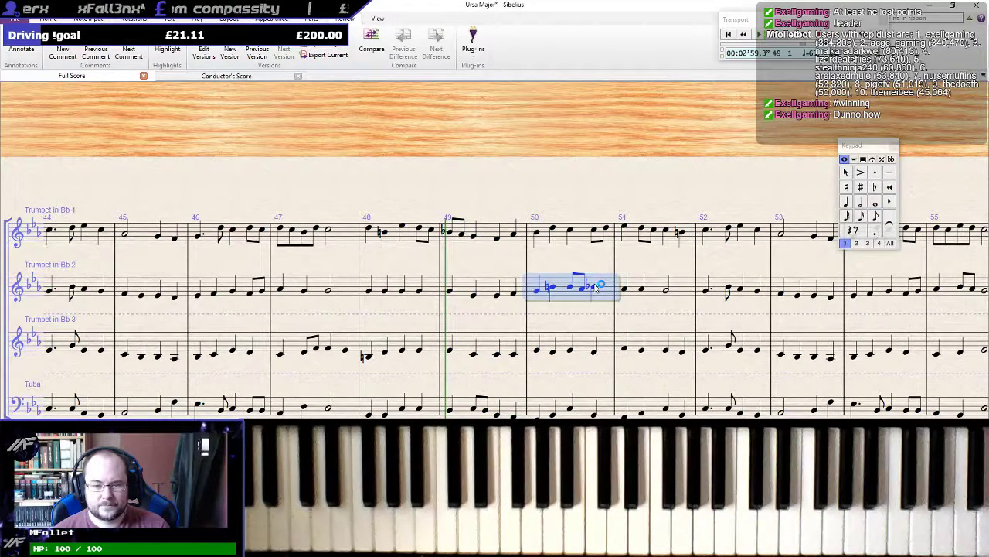
click(594, 287)
key(Down)
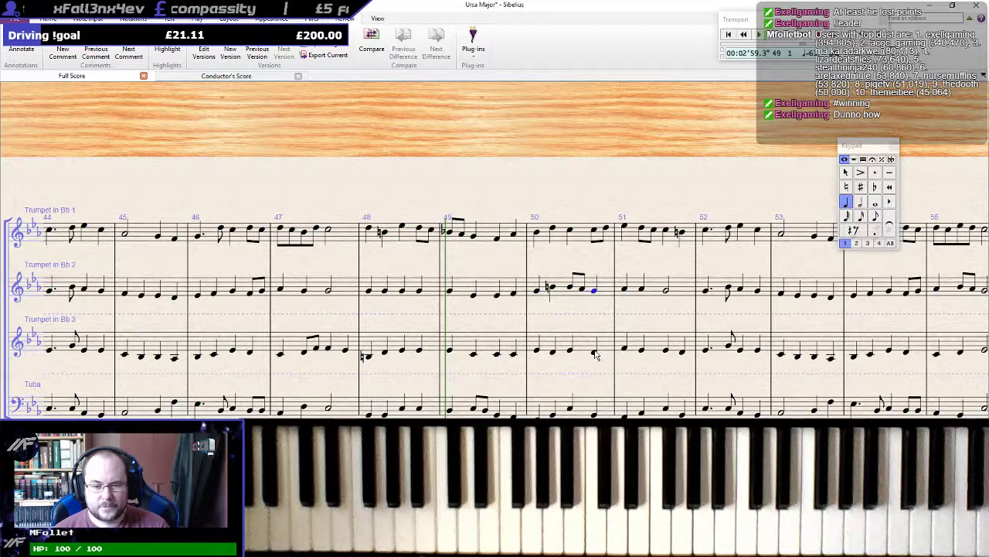
Raise the last note of the Tuba's bar 50 by two steps
click(593, 414)
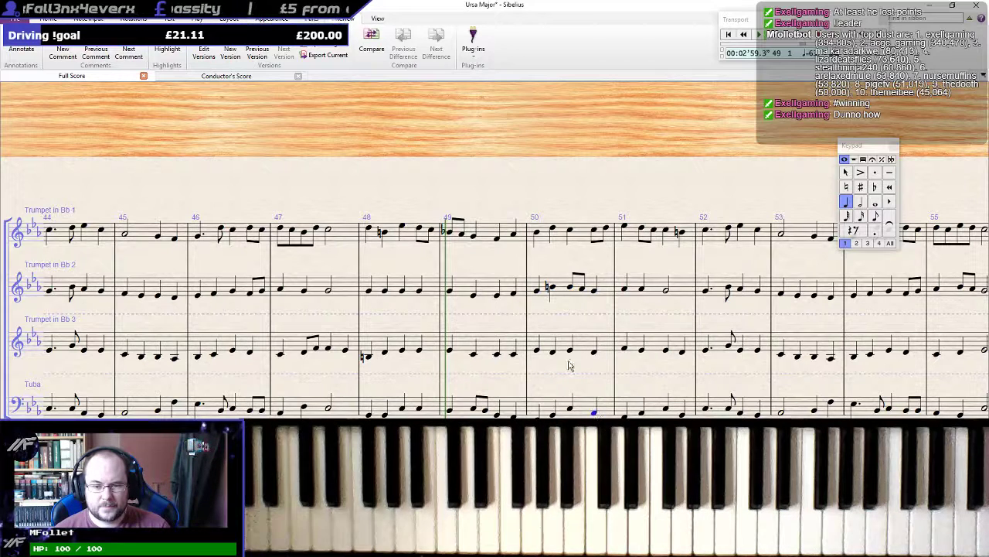
click(595, 413)
click(594, 413)
click(597, 411)
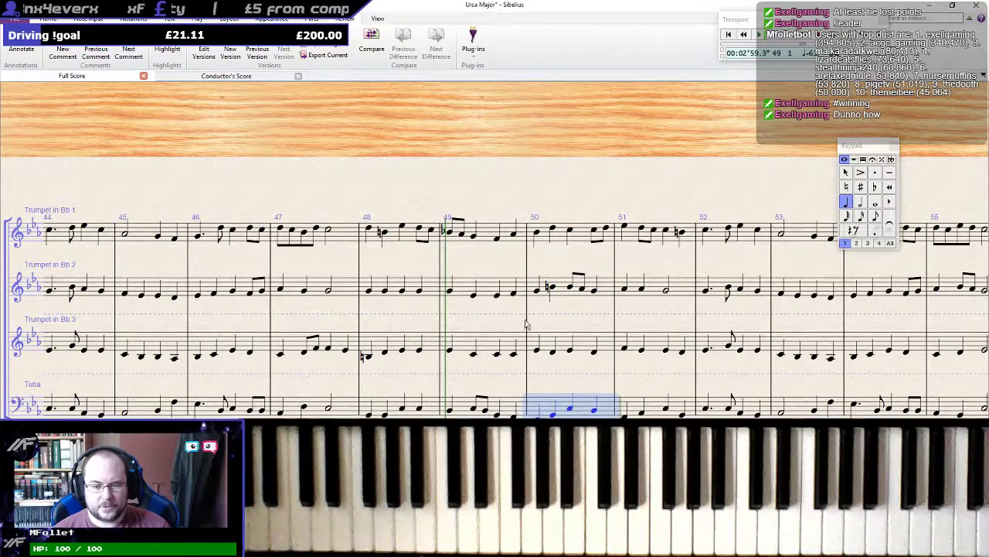
Select bars 49 and 50 in all four parts and try to play them back
shift+click(486, 242)
key(space)
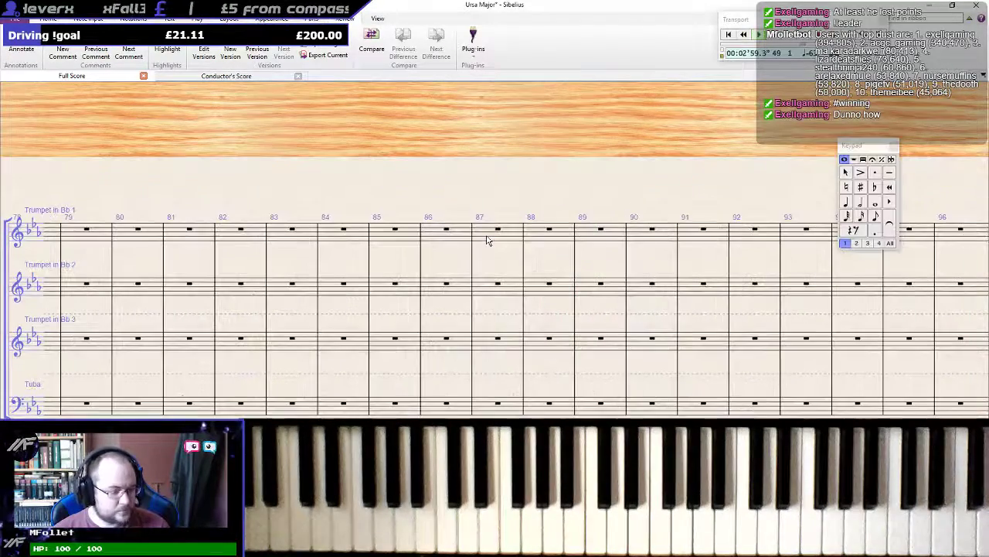
key(space)
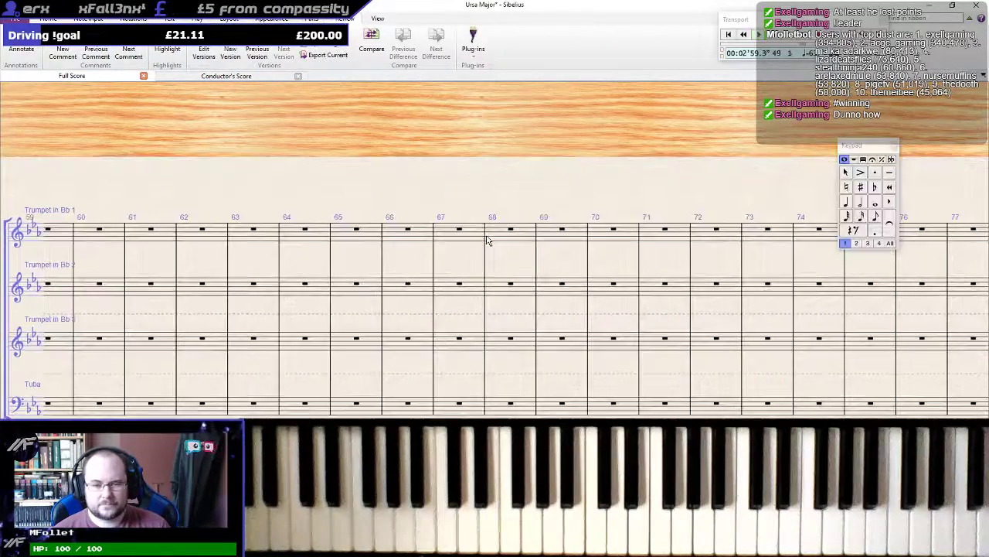
Switch to the linked DAW project, return its playhead to the start at 1:01:000, and go back to Sibelius
key(alt+Tab)
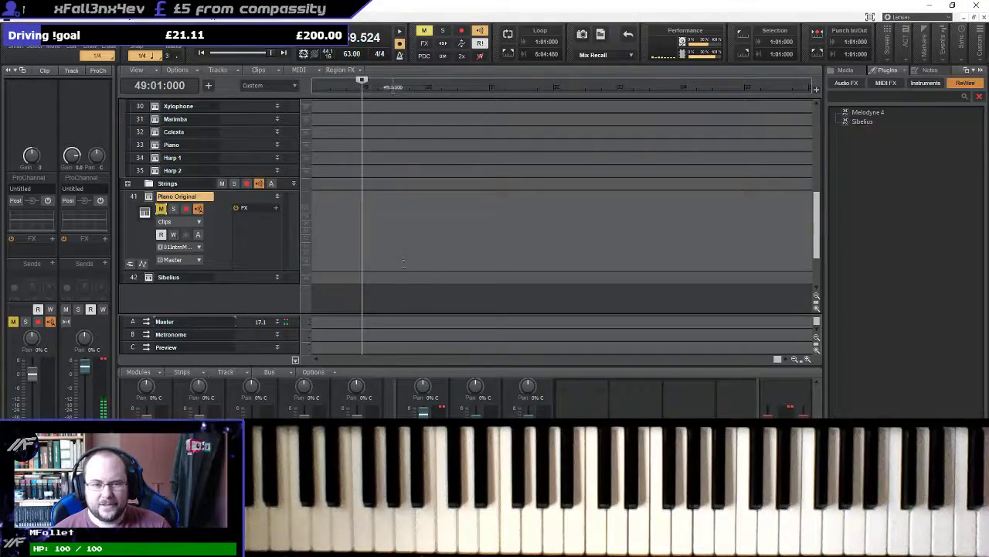
click(200, 54)
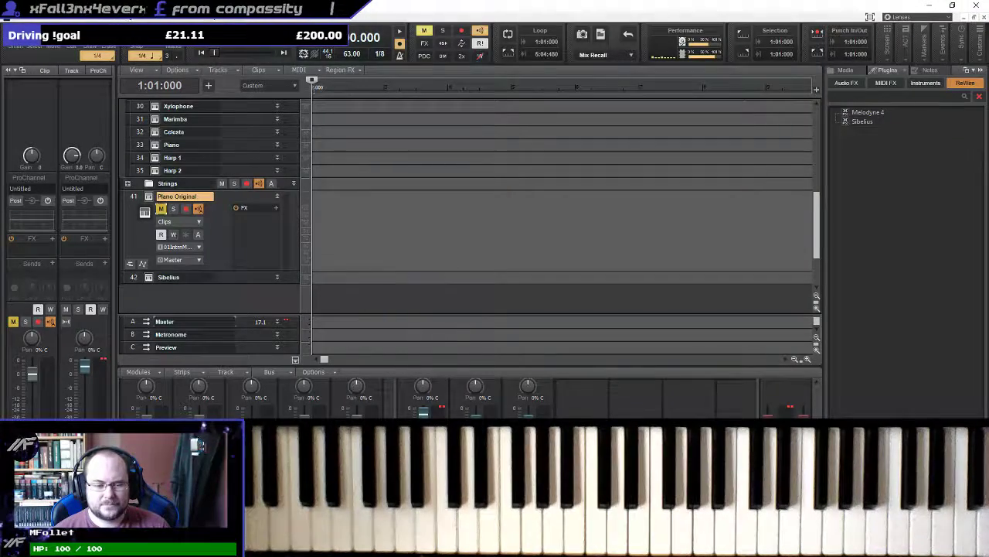
key(alt+Tab)
key(space)
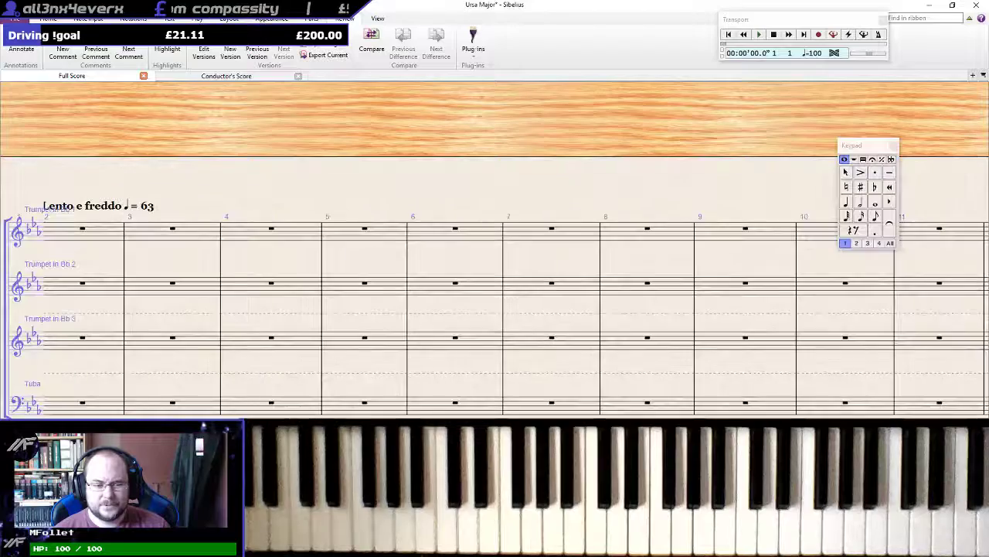
Play the score from the first note of Trumpet 1's bar 49 into bar 51
key(End)
scroll(495, 309, right, 15)
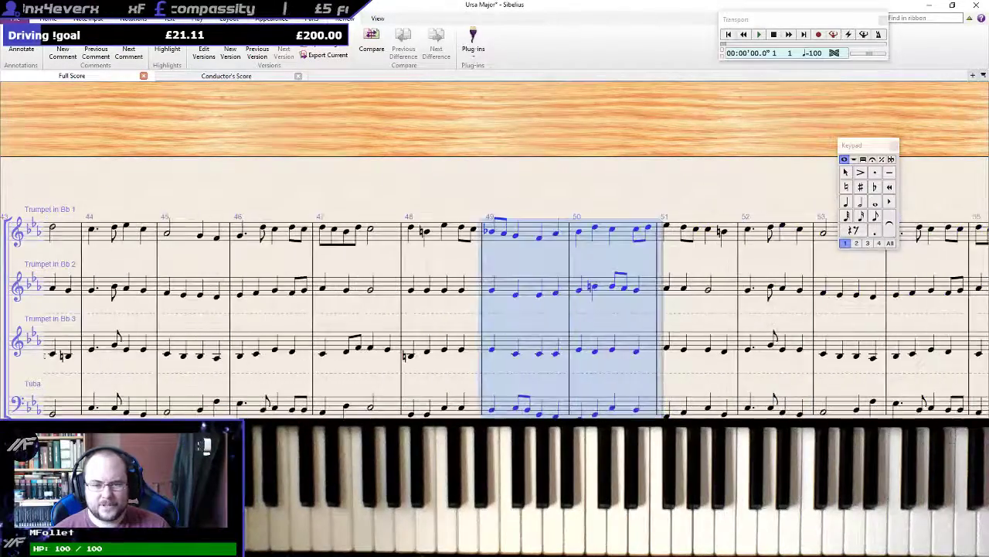
scroll(495, 309, left, 4)
scroll(495, 309, right, 2)
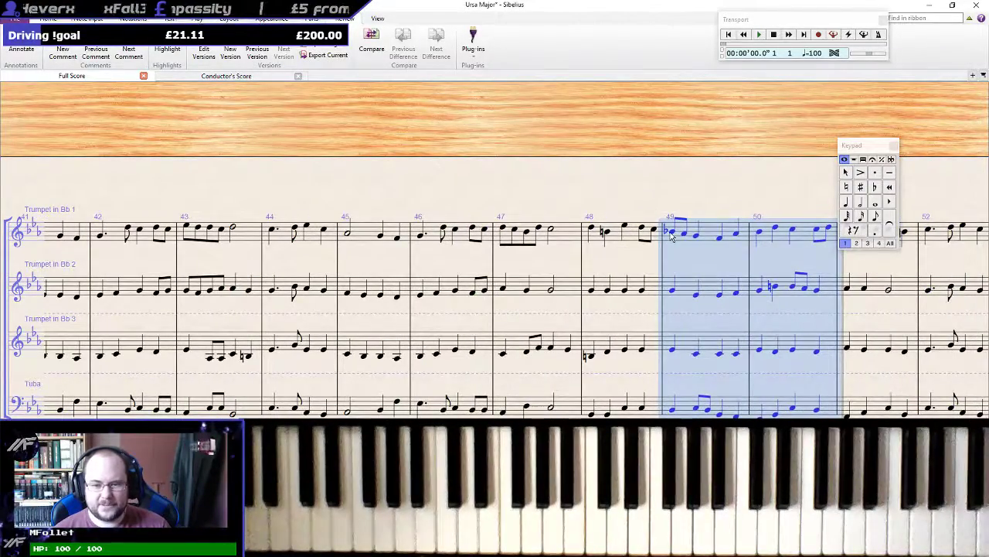
key(Left)
key(space)
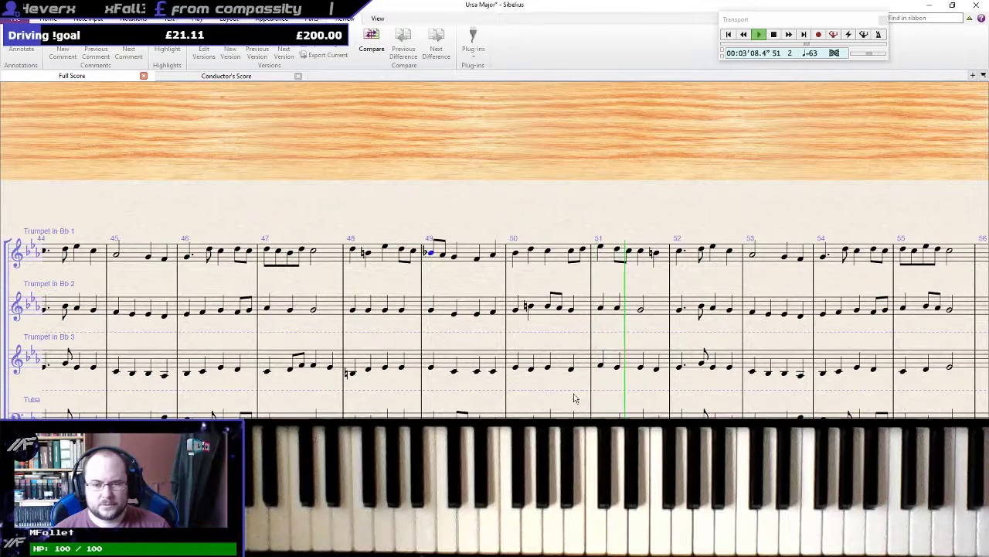
key(space)
Raise the third note of Trumpet 1's bar 50 one step and play back from the start of that bar
click(551, 250)
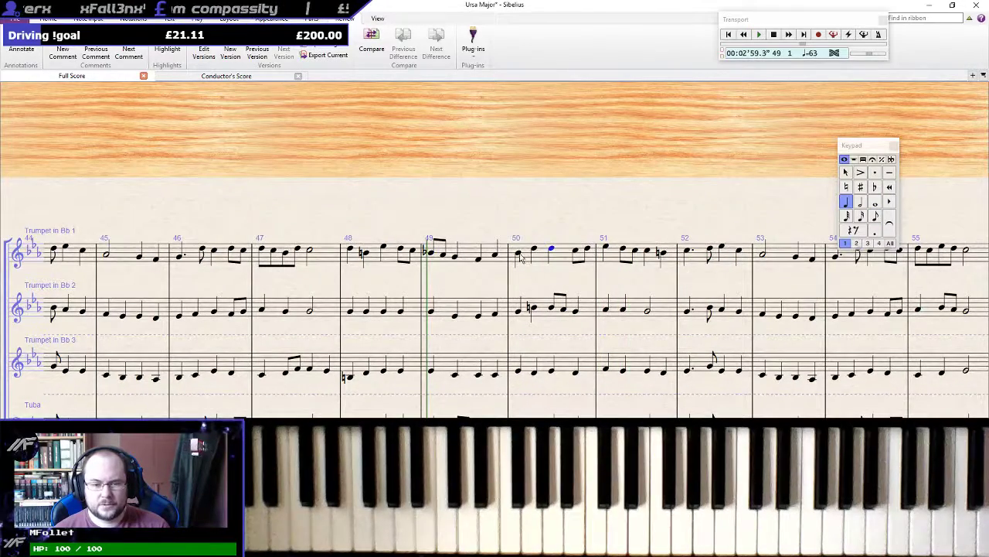
click(521, 257)
key(space)
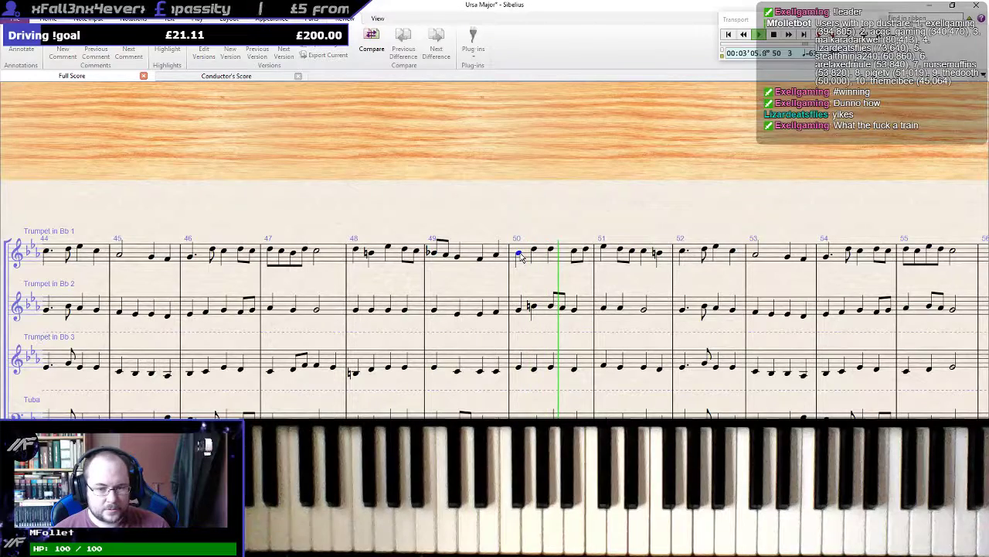
key(space)
click(552, 250)
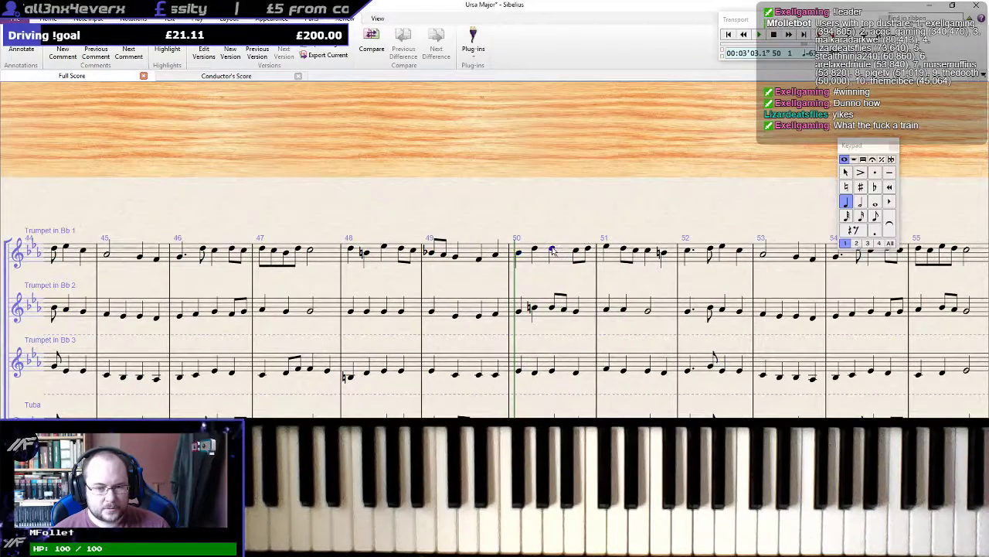
Lower the third note of Trumpet 1's bar 50 one step and flatten the third note of Trumpet 2's bar 50
key(Down)
click(552, 371)
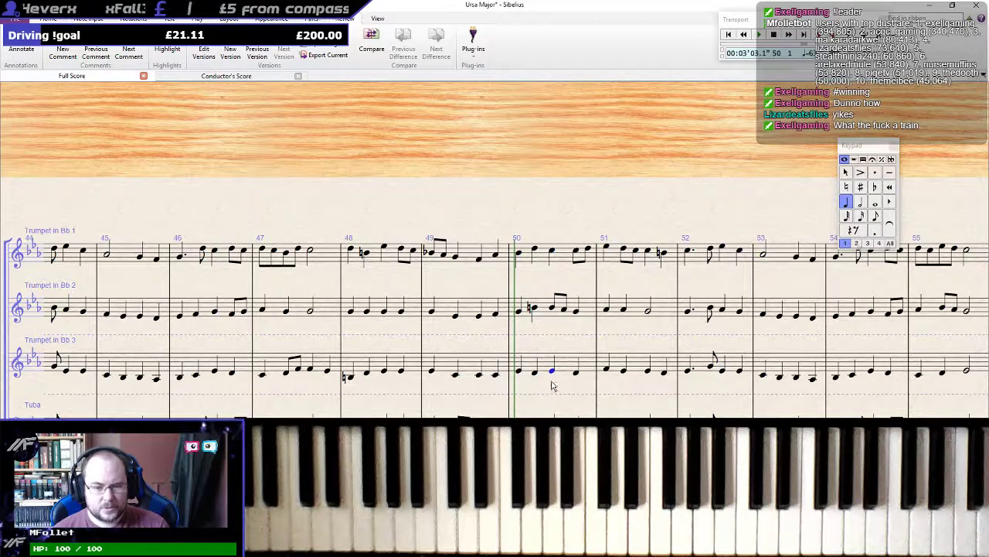
click(553, 308)
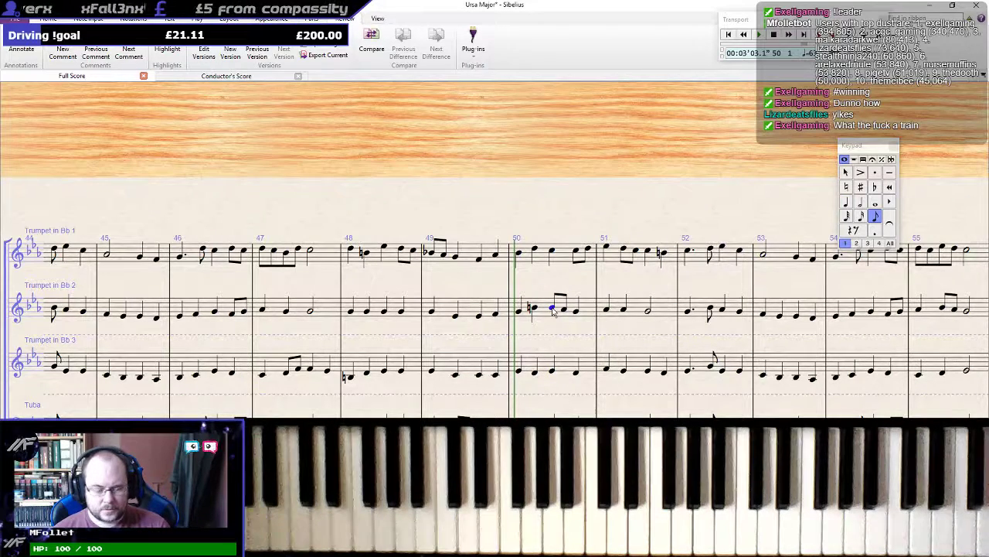
key(Right)
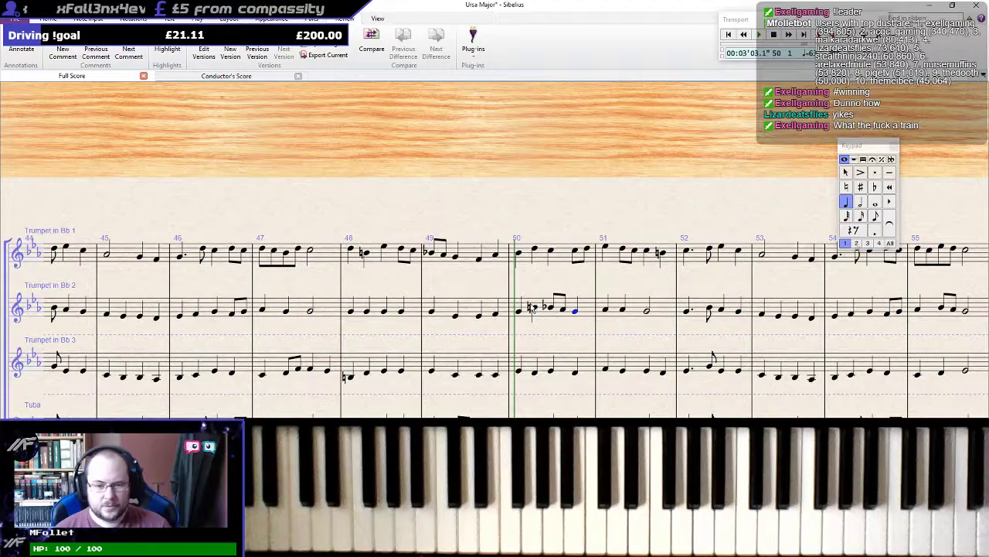
Play the four parts from the start of bar 50 through the end of bar 55
key(p)
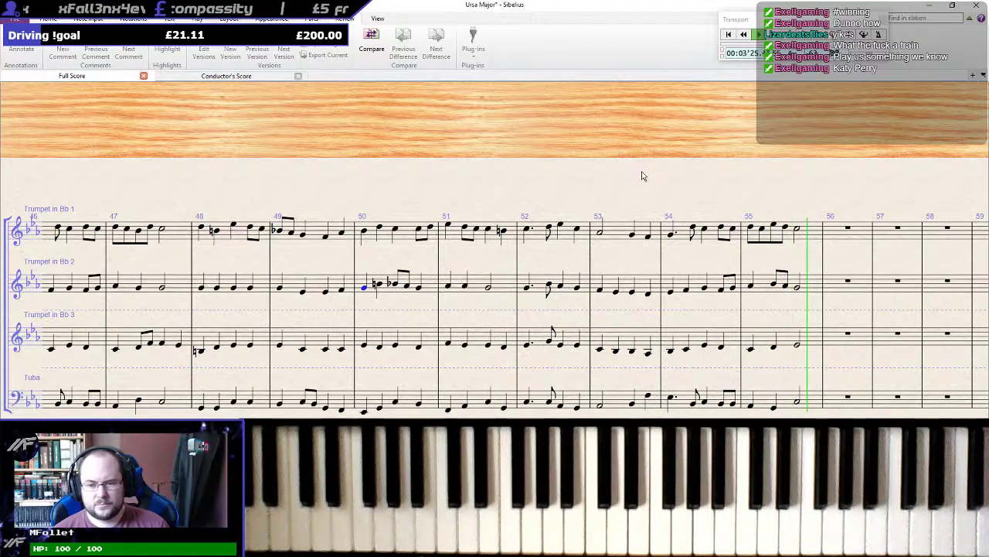
key(space)
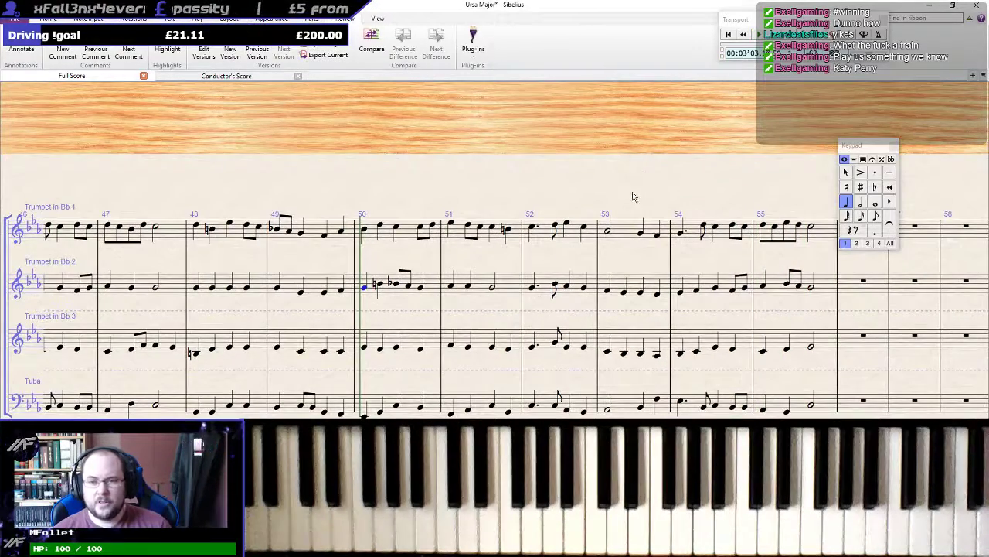
drag(424, 166, 734, 207)
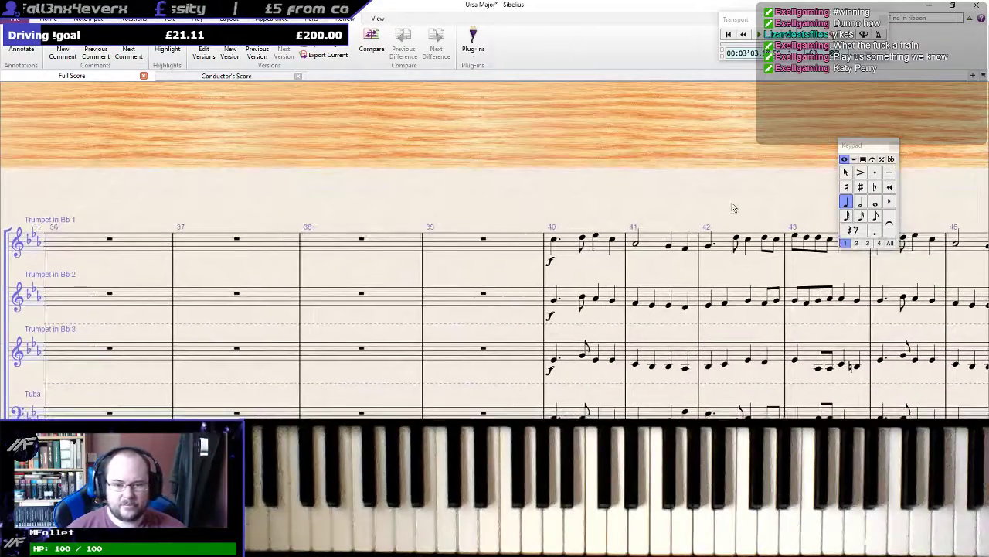
drag(591, 186, 279, 155)
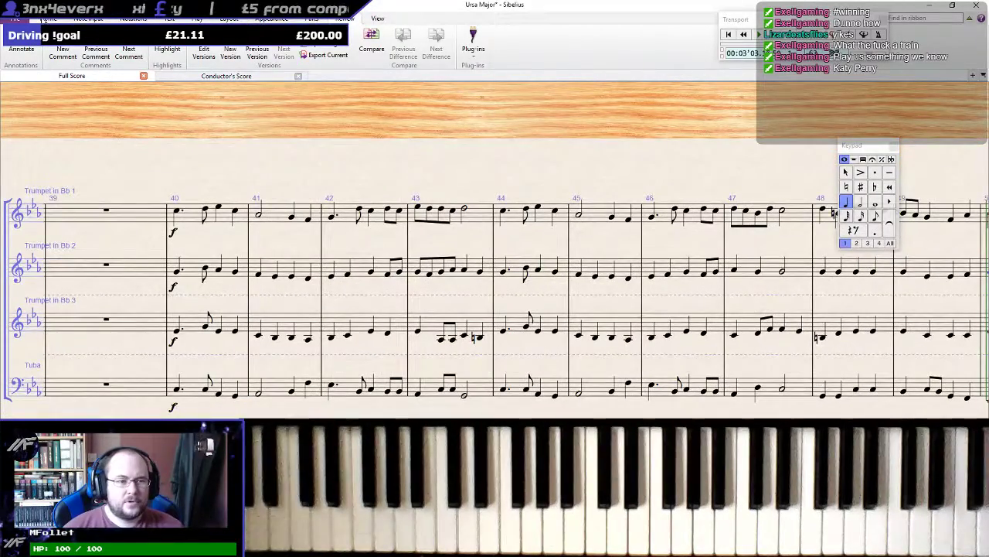
Switch to the browser, play the SoundCloud track "Im A Giraffe", and return to Sibelius
click(46, 18)
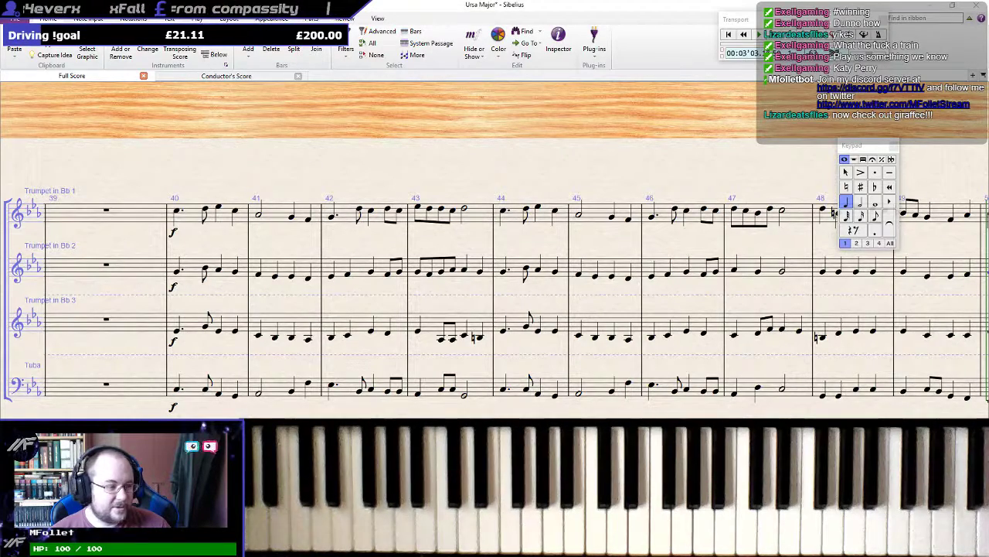
drag(181, 399, 680, 1)
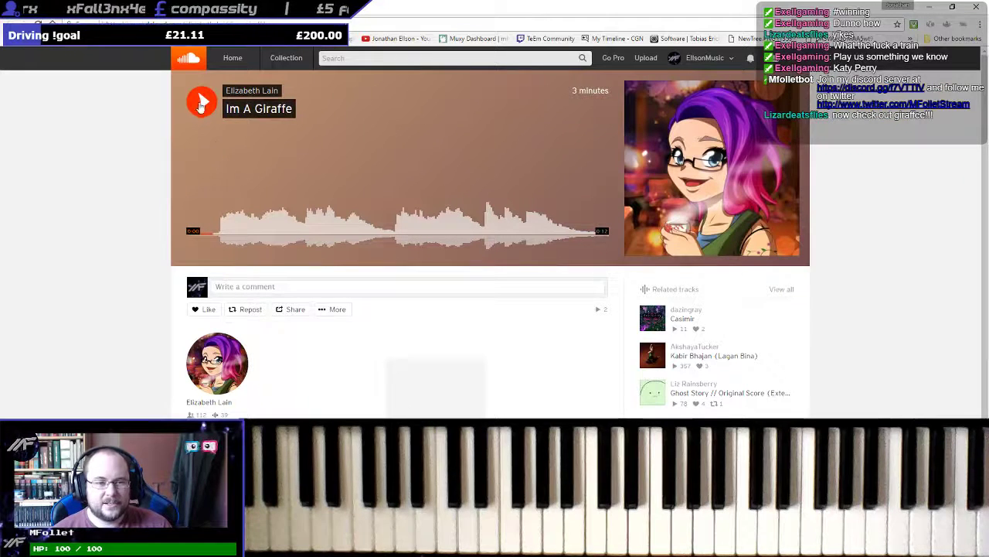
click(201, 102)
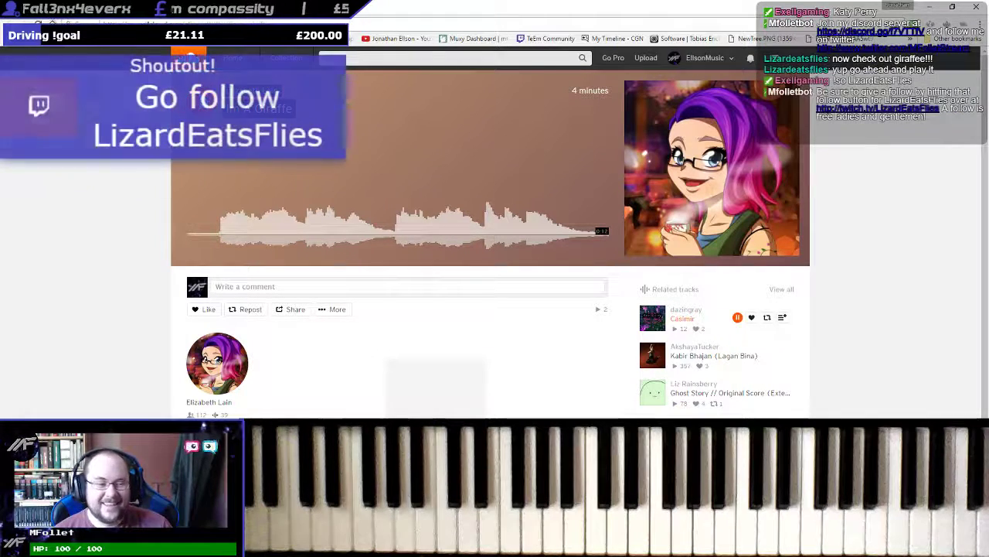
click(203, 97)
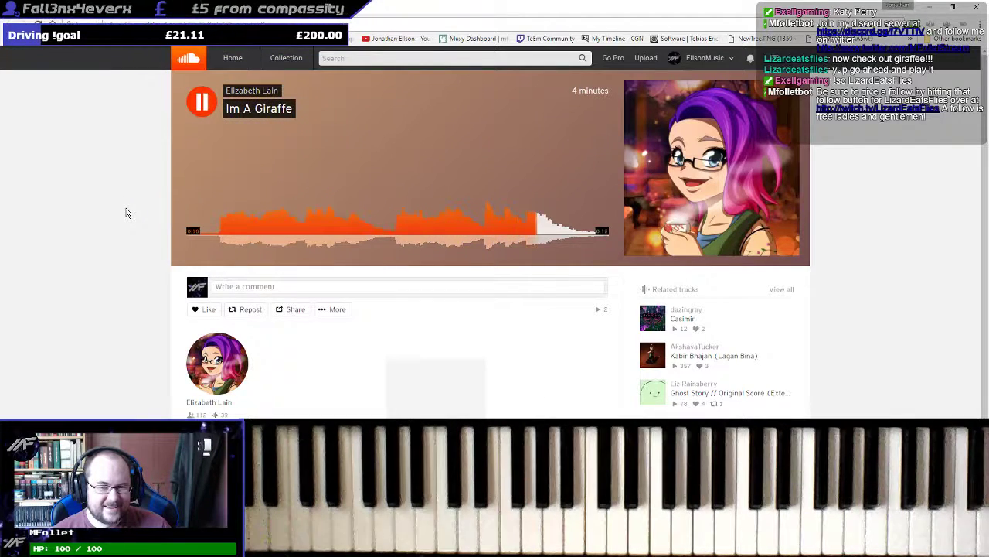
drag(507, 6, 557, 448)
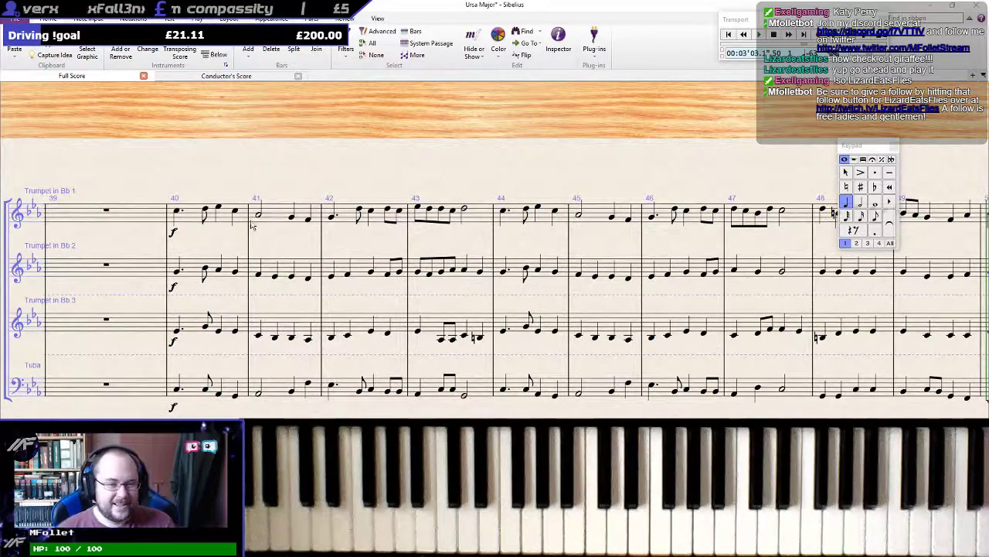
click(177, 211)
shift+click(183, 388)
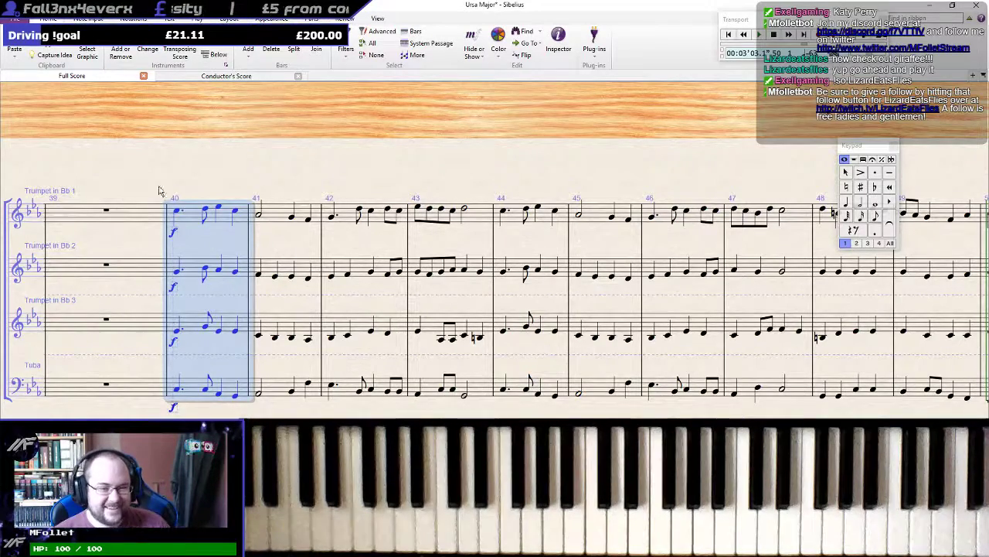
drag(176, 156, 288, 150)
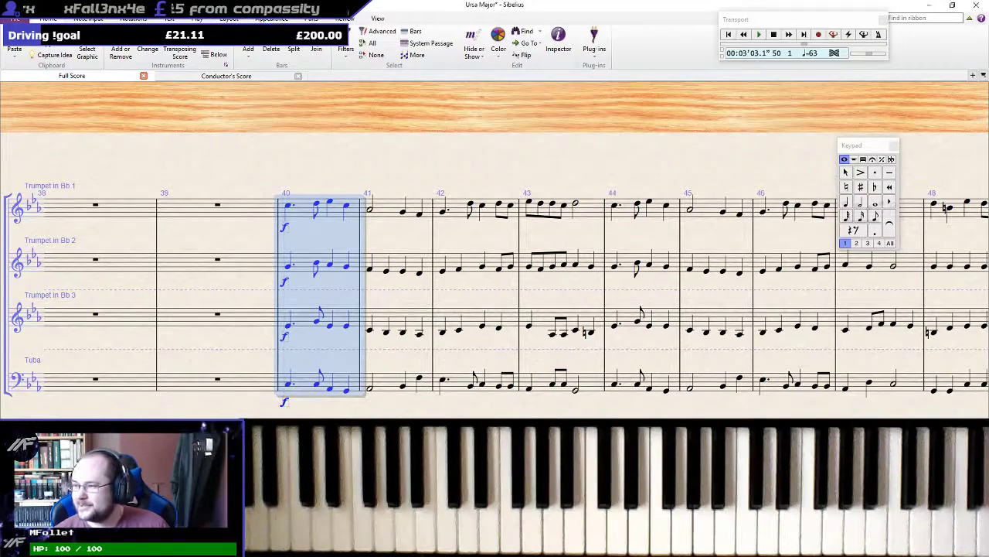
drag(289, 177, 425, 173)
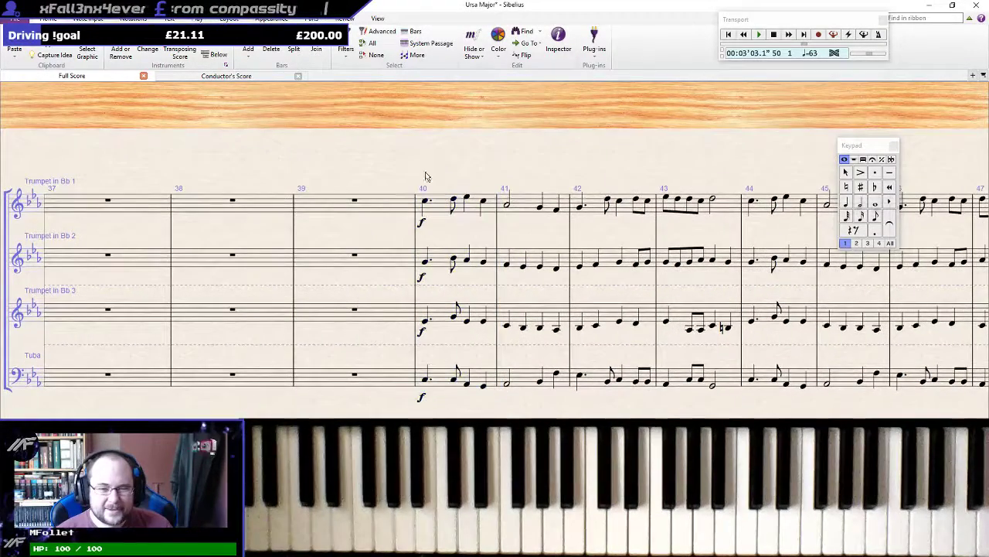
Turn off Focus on Staves so that every instrument of the full score is shown
click(231, 18)
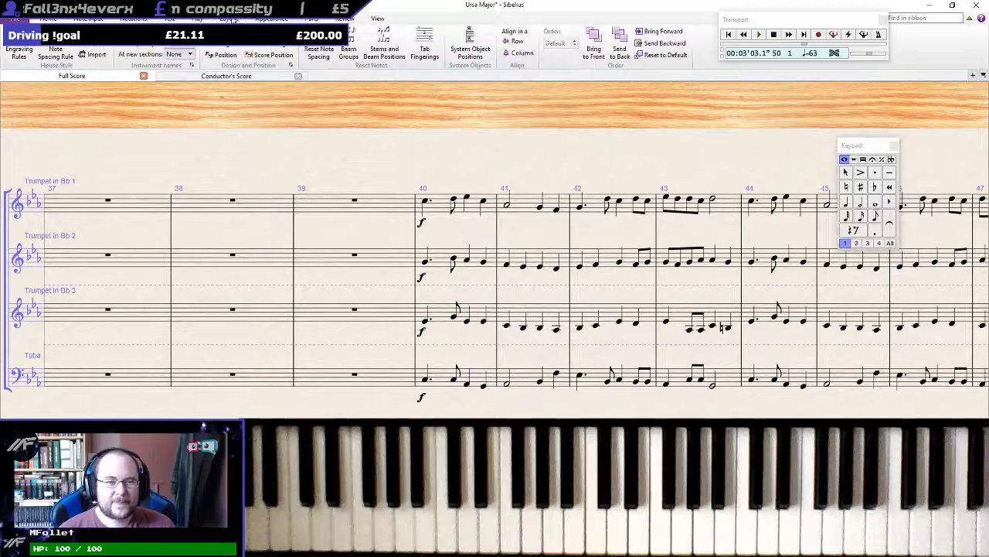
click(370, 55)
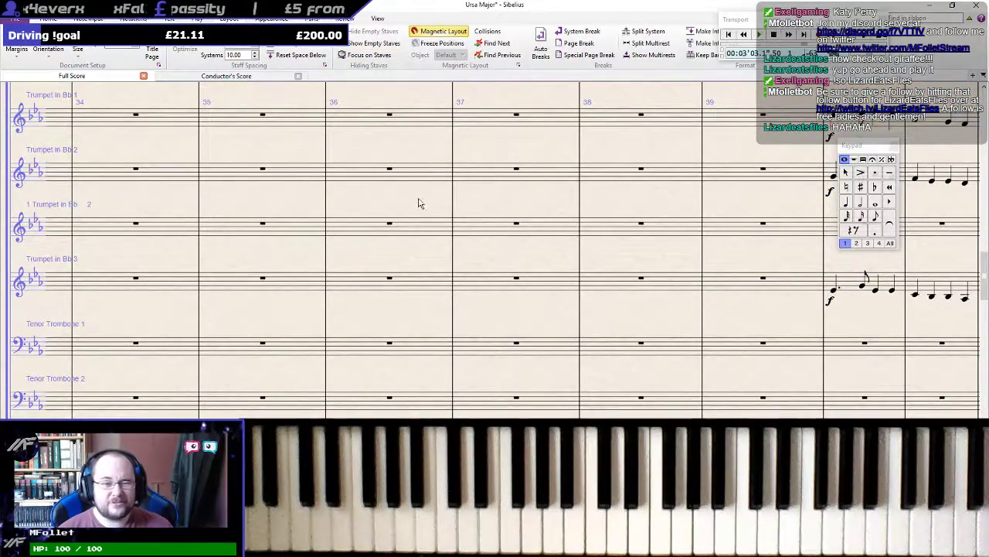
Play the full score from the piano part's bar 36 into bar 45
scroll(421, 205, down, 3)
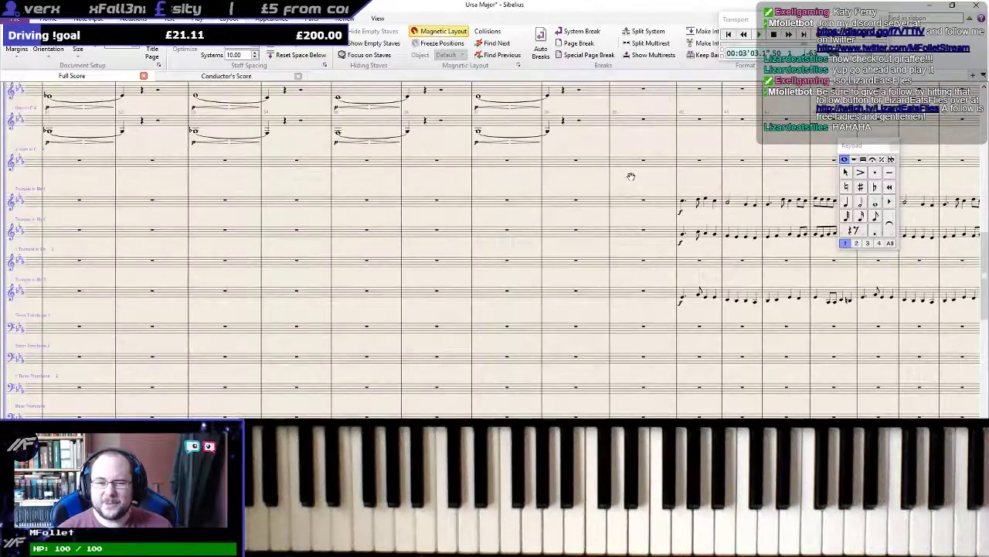
scroll(630, 173, down, 5)
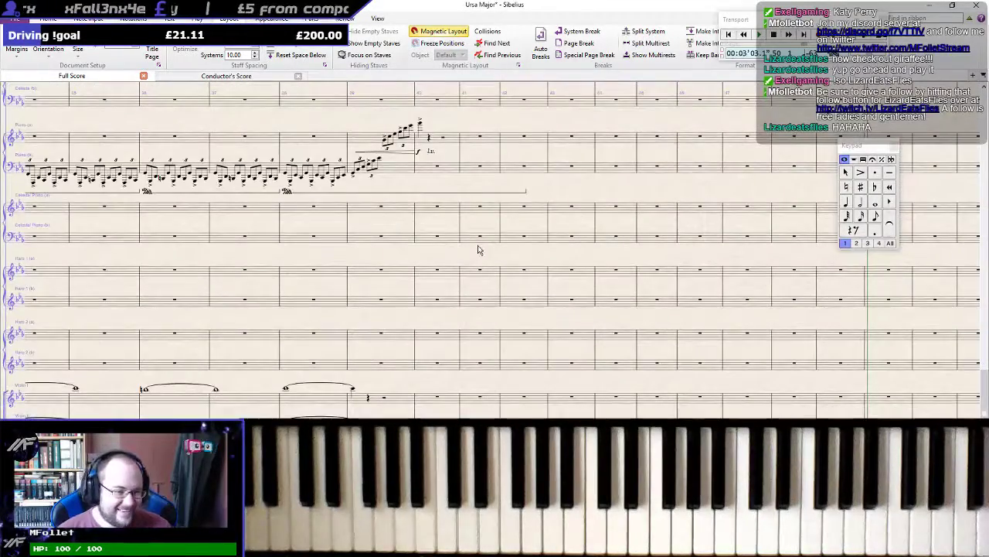
scroll(478, 251, up, 2)
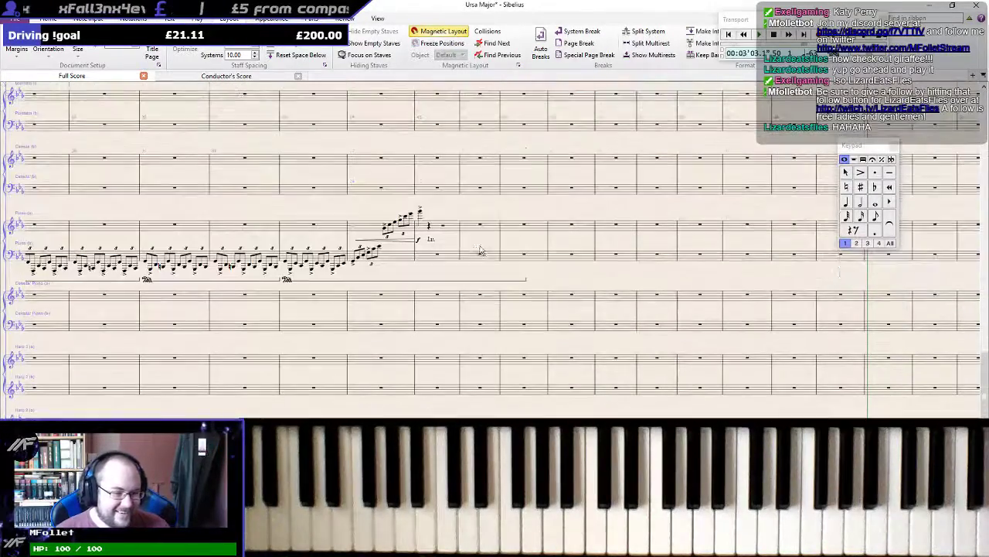
click(144, 263)
key(space)
scroll(141, 267, up, 2)
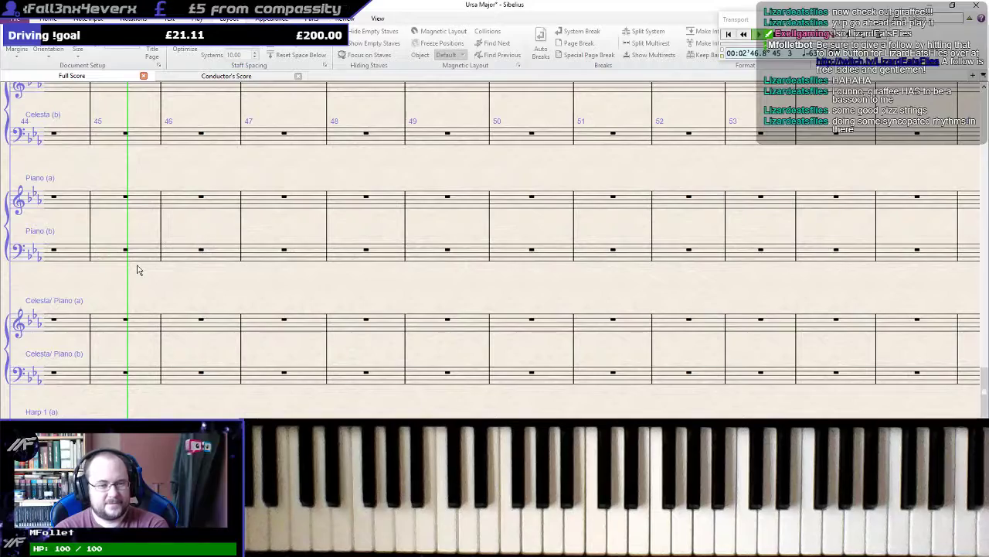
key(space)
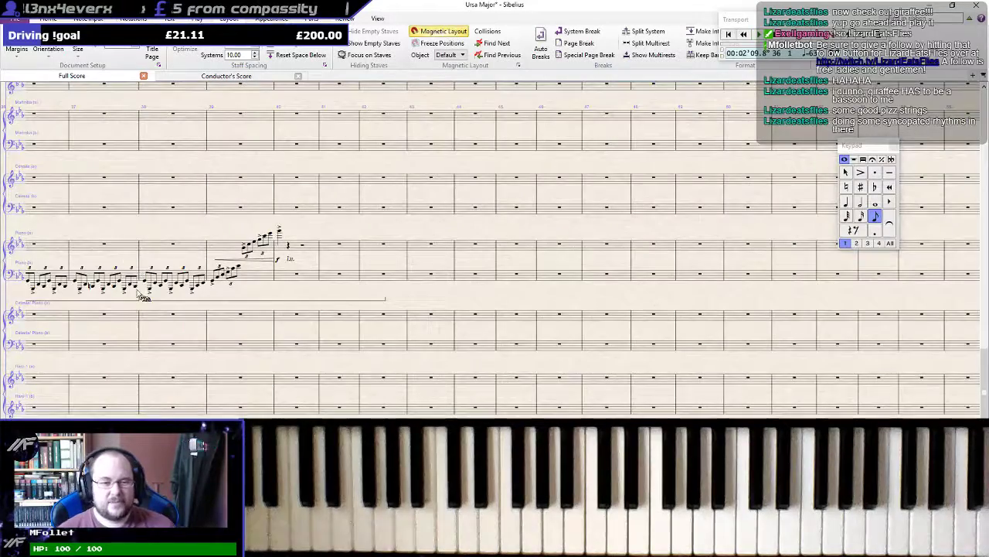
Examine the orchestration across the whole score, from the opening and horn chords to the trumpet and tuba passage beginning at bar 40
scroll(274, 385, down, 6)
scroll(294, 394, up, 5)
scroll(317, 406, down, 5)
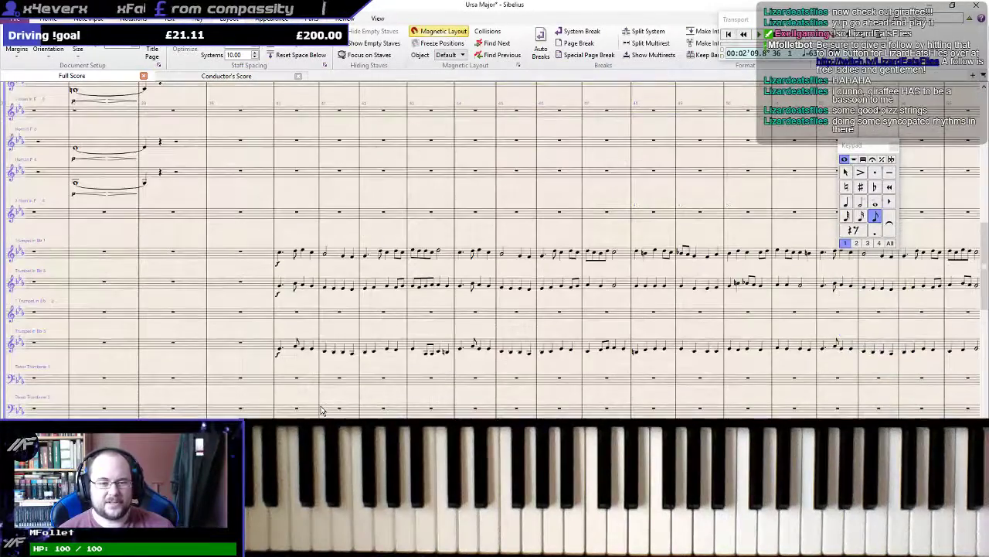
drag(232, 271, 557, 338)
scroll(549, 317, down, 5)
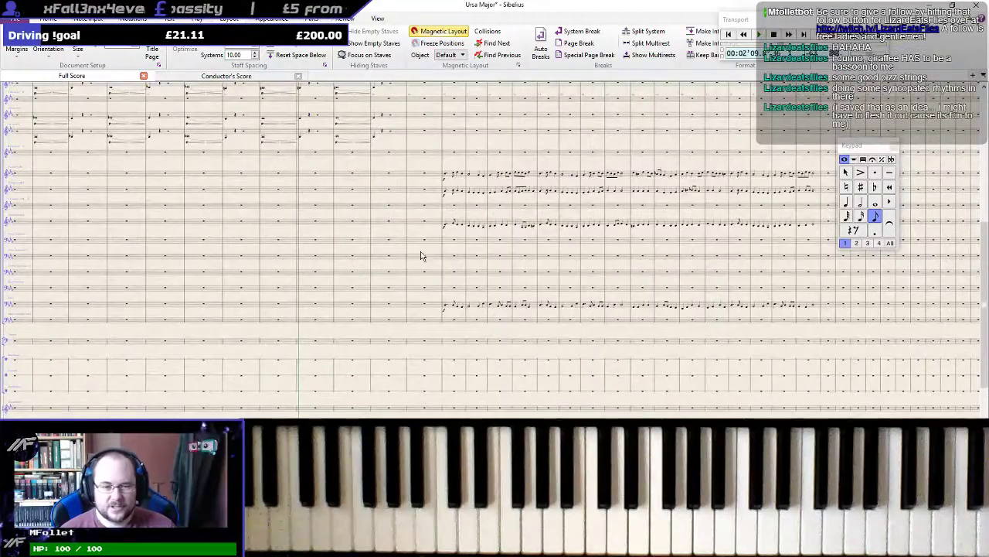
drag(421, 251, 503, 267)
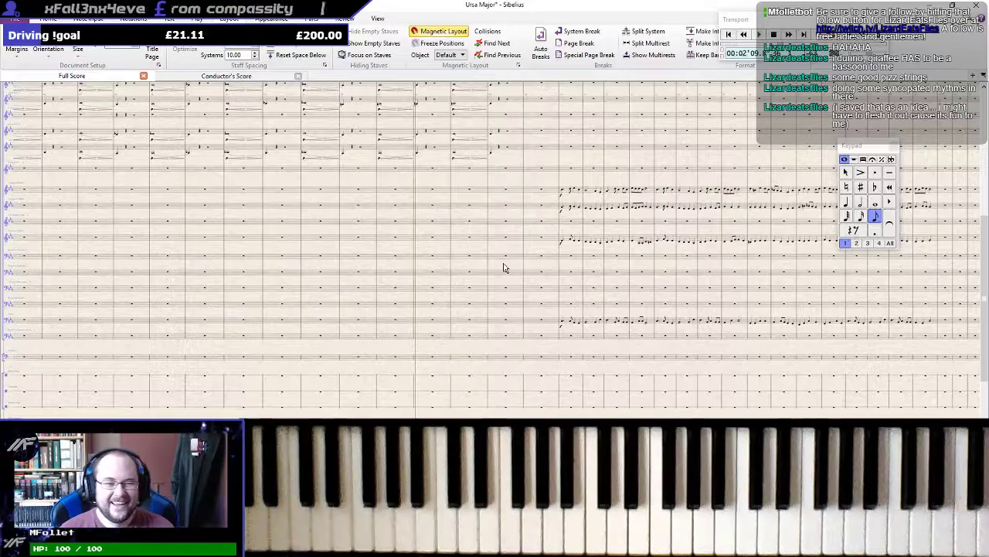
drag(172, 177, 653, 239)
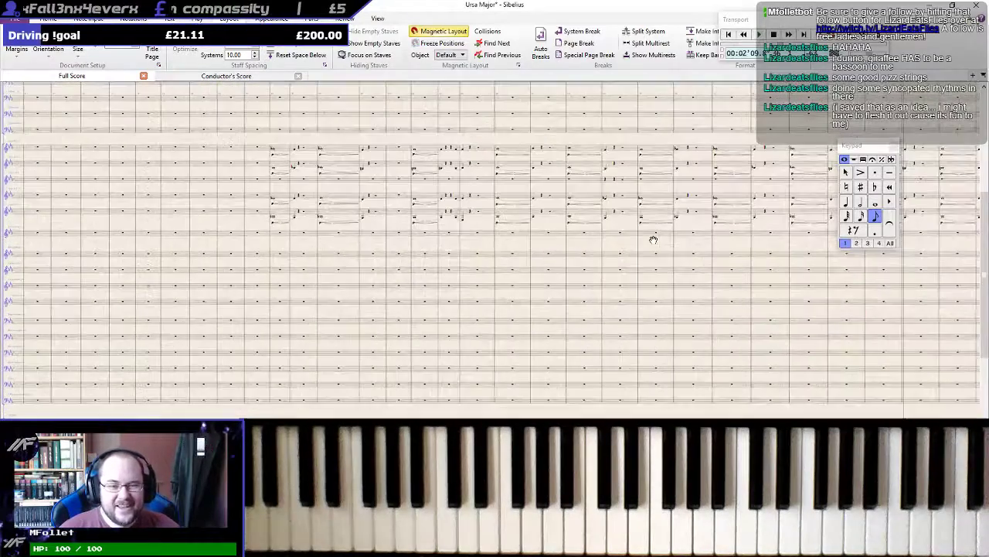
drag(513, 310, 629, 205)
scroll(629, 205, down, 3)
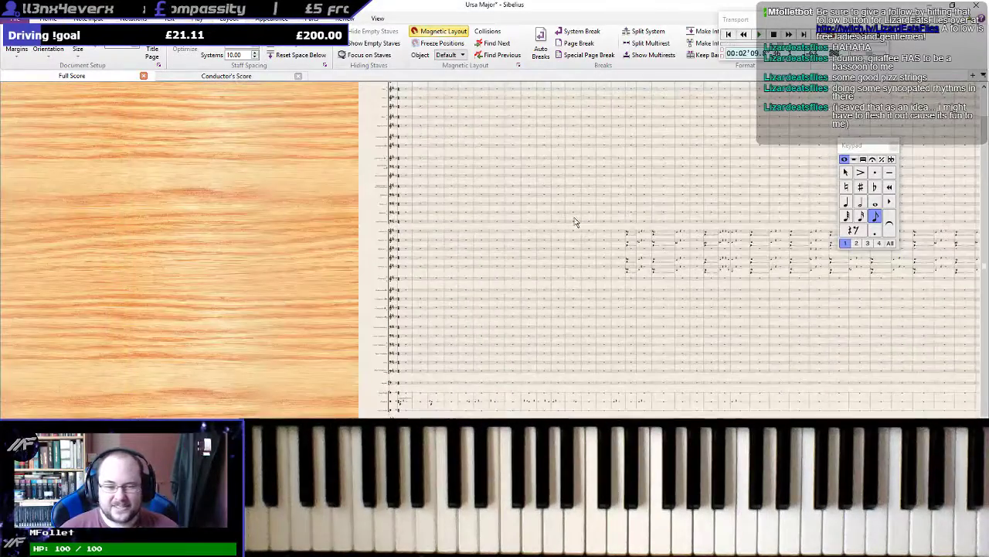
drag(691, 367, 415, 255)
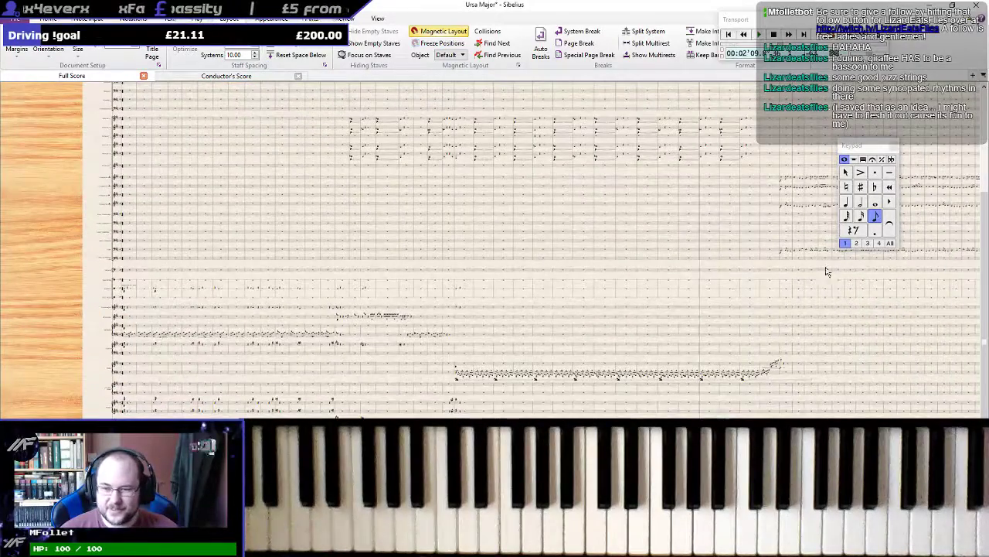
drag(827, 268, 445, 268)
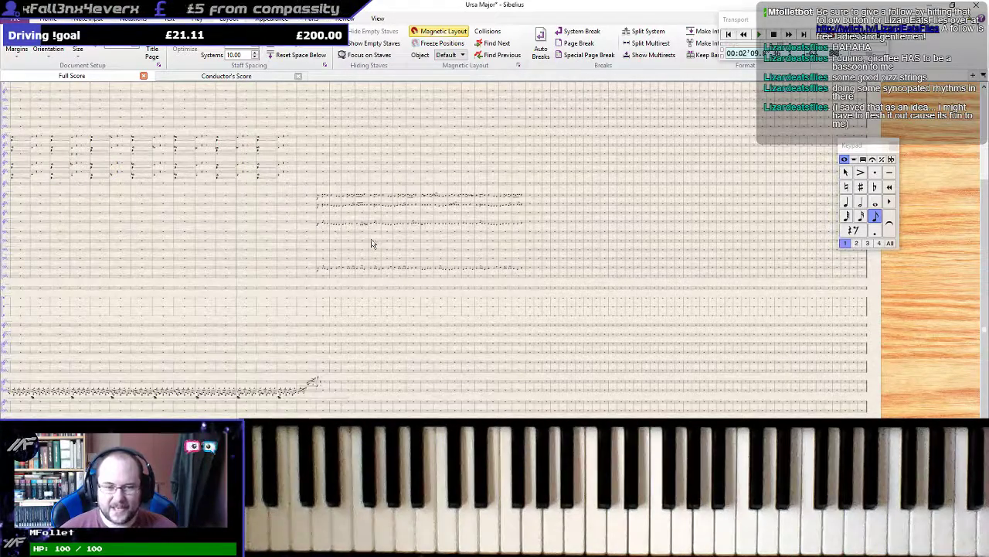
drag(264, 231, 688, 272)
scroll(543, 299, up, 1)
scroll(542, 299, up, 5)
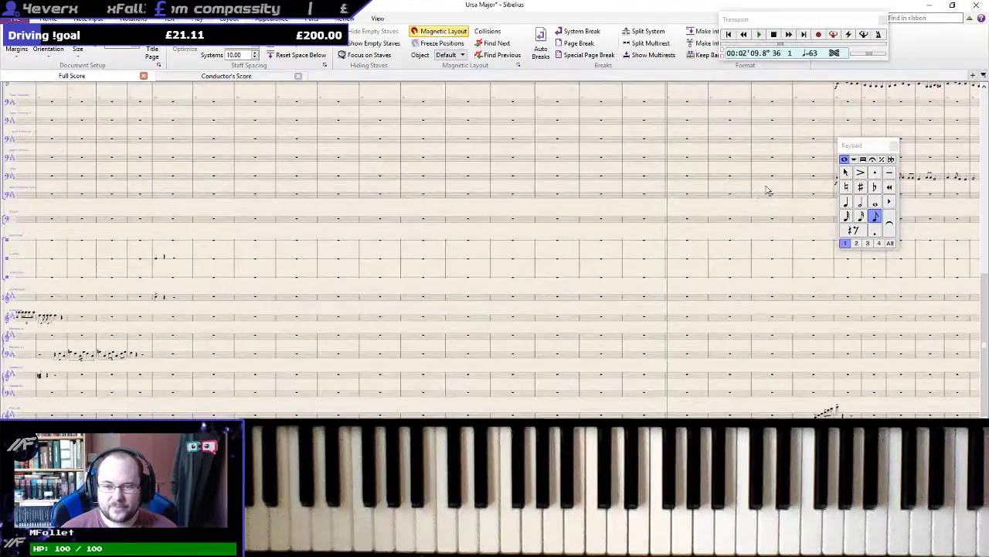
drag(767, 191, 392, 204)
scroll(430, 312, up, 3)
scroll(696, 276, up, 9)
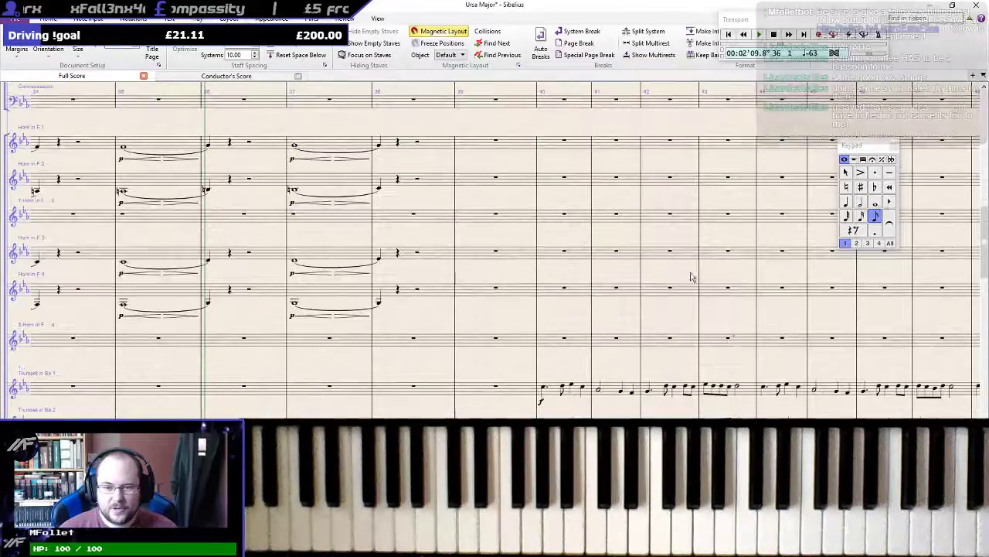
drag(704, 351, 421, 279)
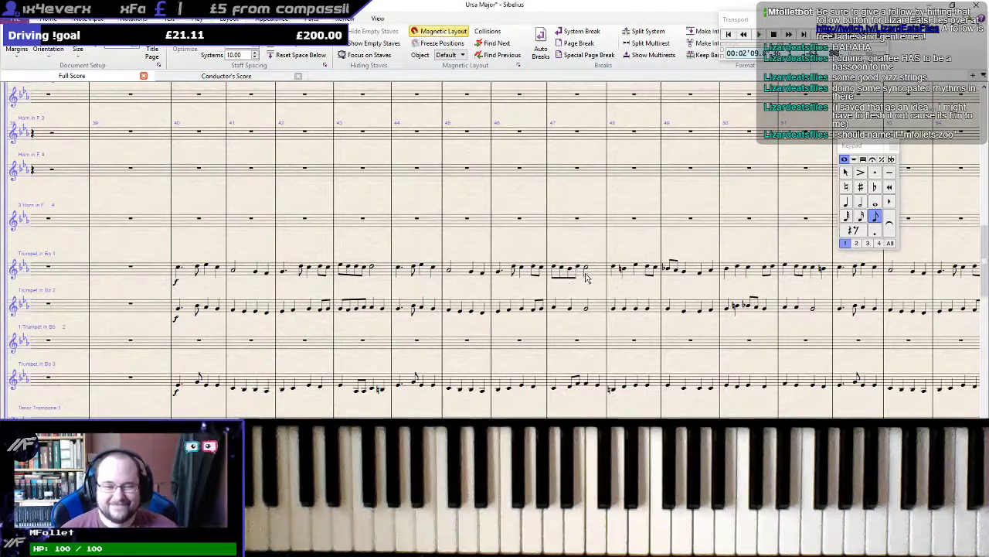
Select Trumpet 1's bar 40 and play the start of the trumpet passage from there
click(183, 273)
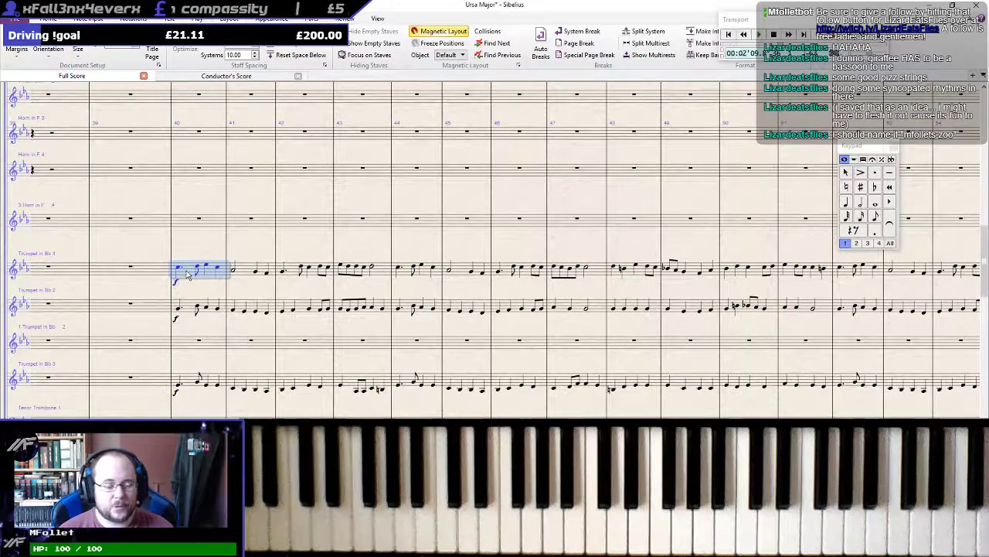
key(p)
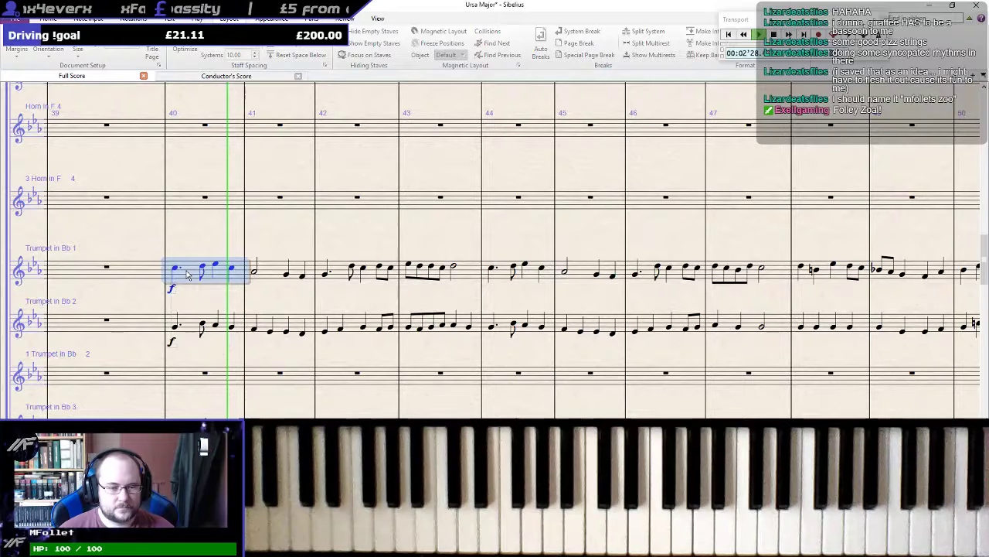
key(Escape)
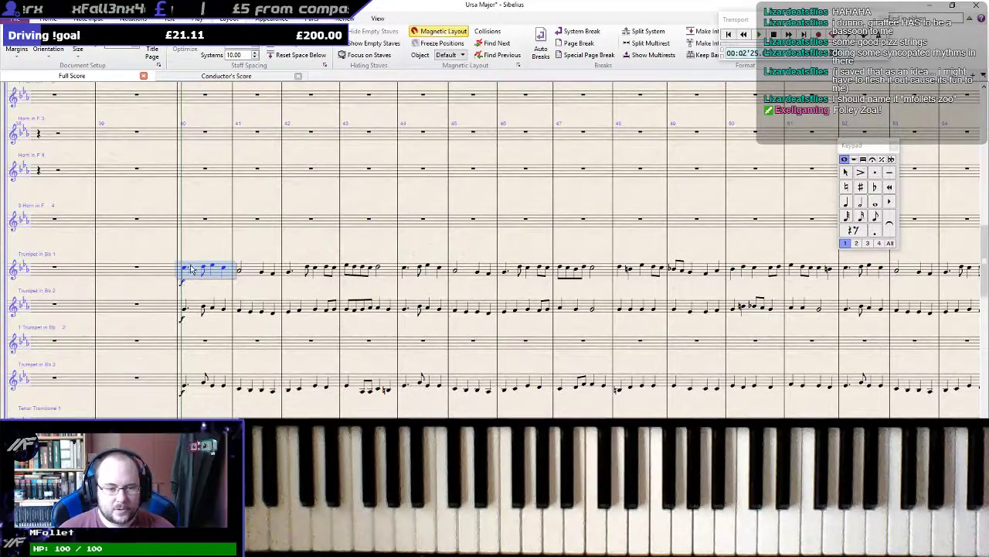
Play the score from its beginning to bar 7 and examine the harp and string parts of the opening
drag(207, 249, 955, 276)
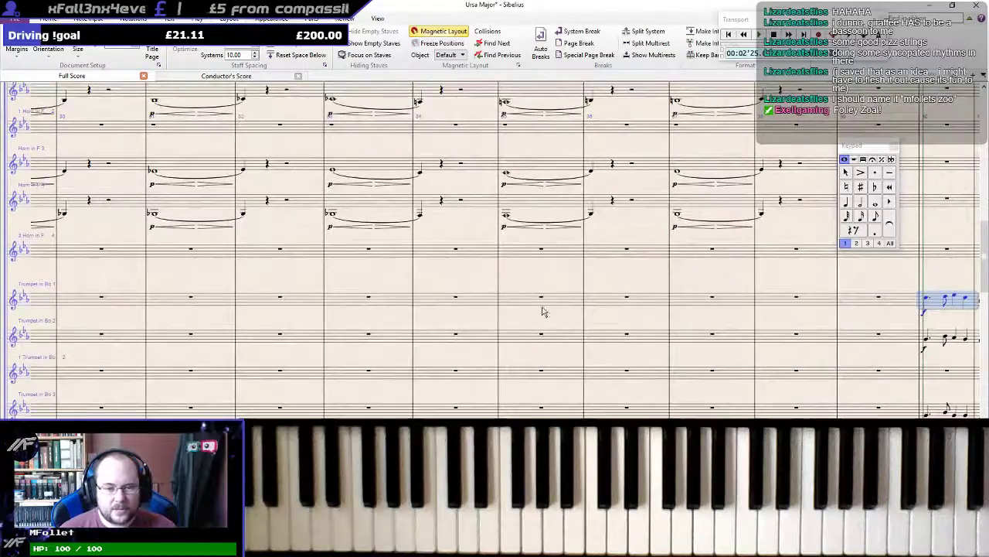
scroll(542, 311, down, 2)
key(Escape)
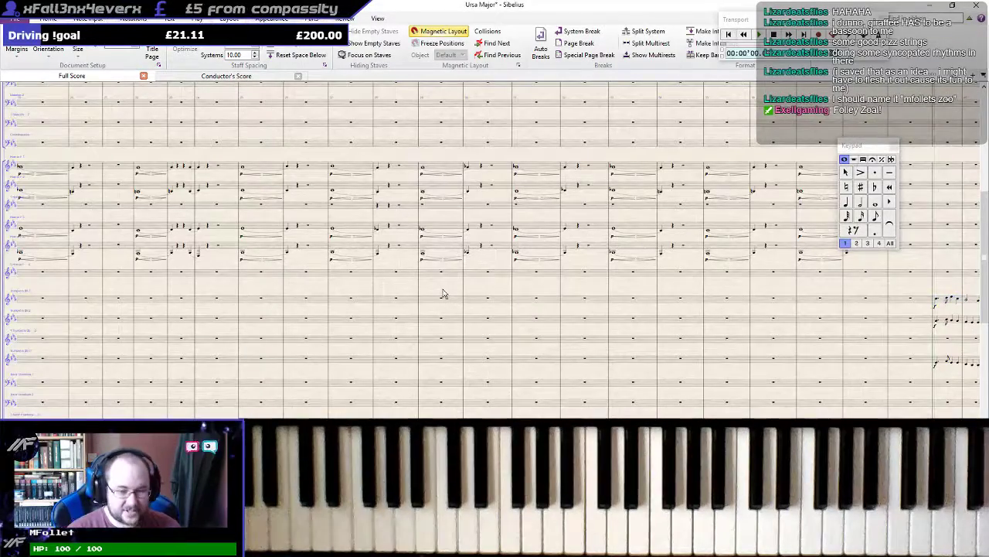
key(space)
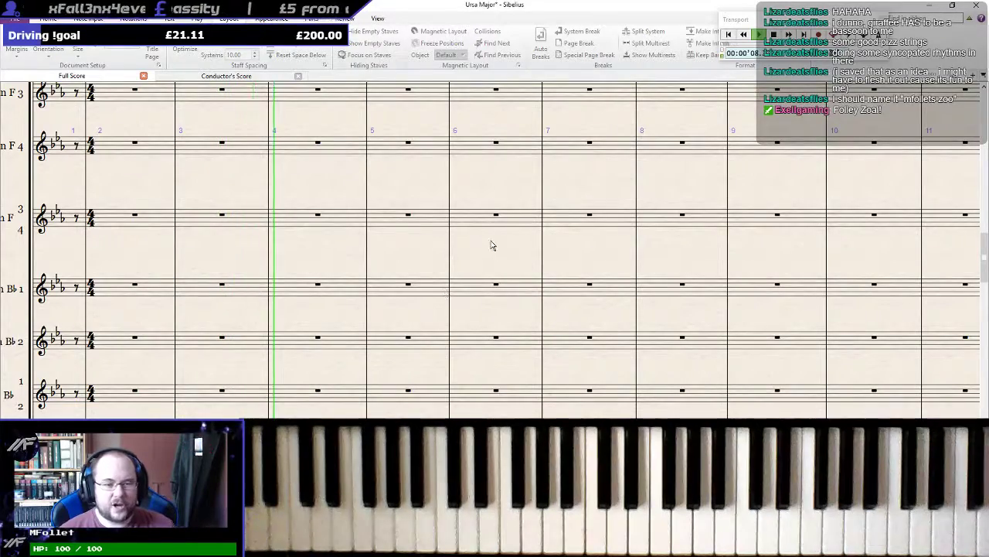
scroll(499, 278, down, 4)
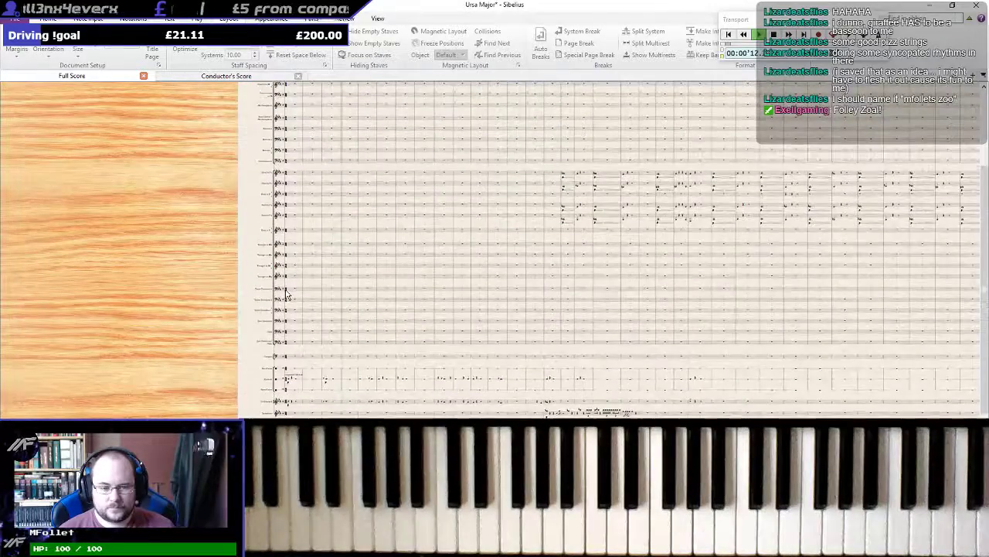
scroll(285, 294, up, 5)
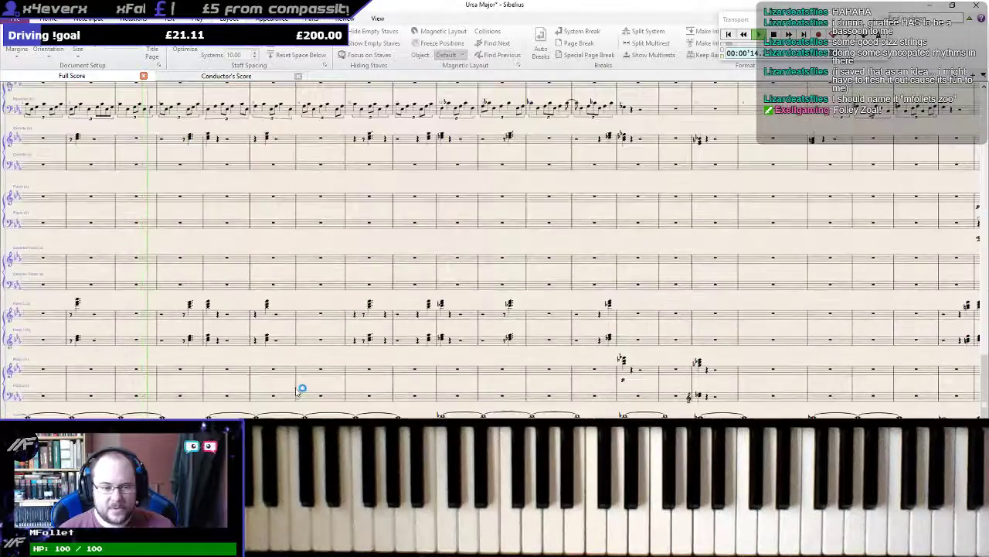
scroll(297, 390, down, 4)
drag(185, 241, 349, 342)
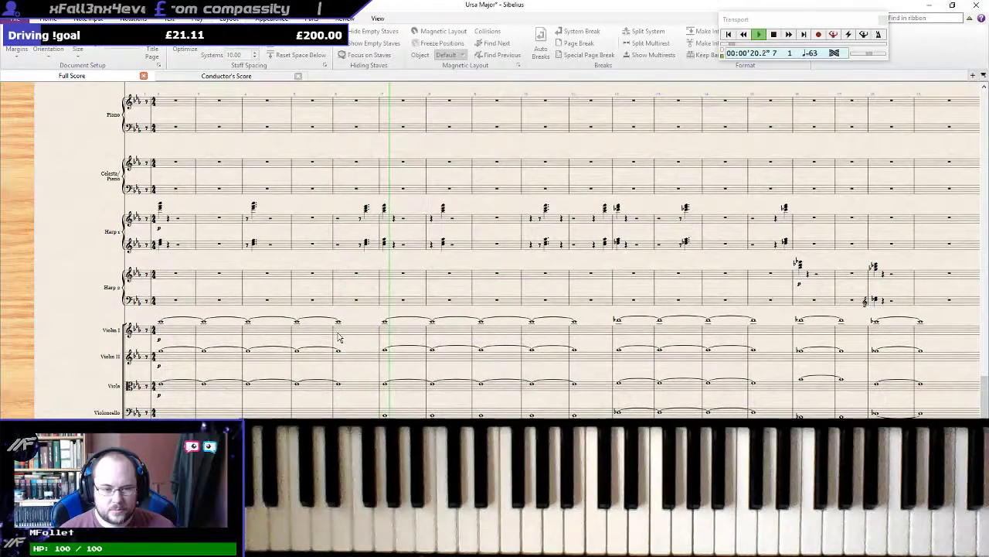
key(space)
Enter a Piccolo phrase: a dotted quarter C, eighth E-flat and half-note D in bar 6, and a quarter C in bar 7
scroll(379, 316, up, 3)
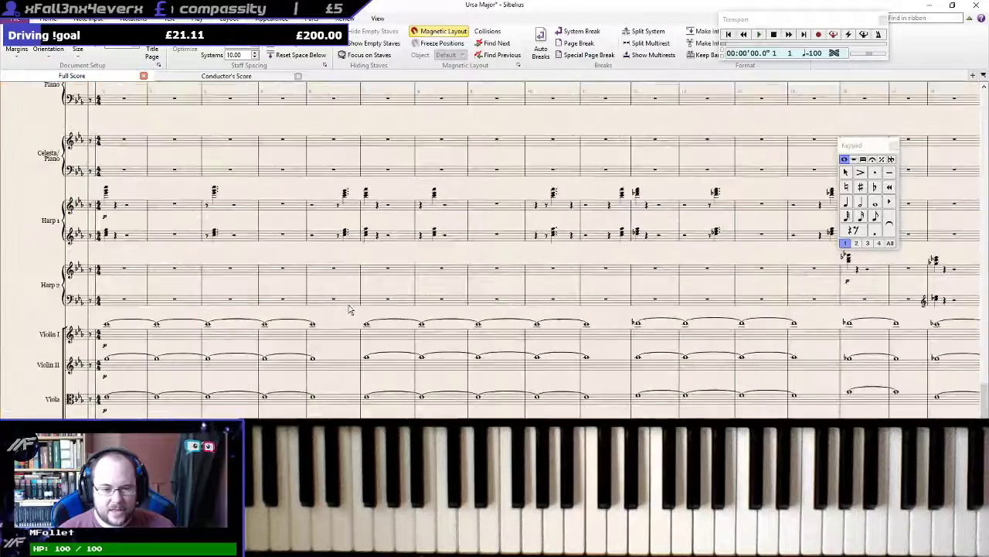
scroll(286, 303, up, 15)
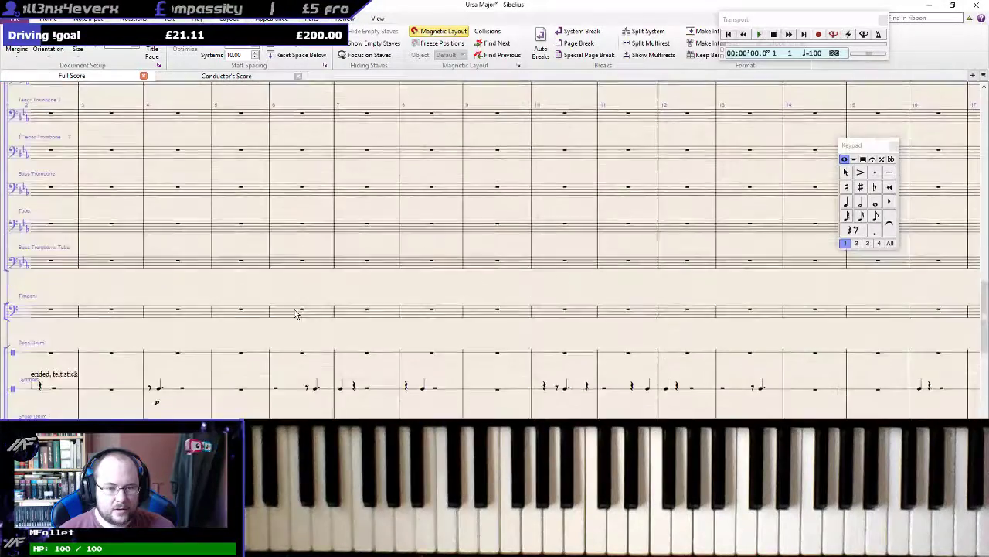
scroll(297, 316, up, 6)
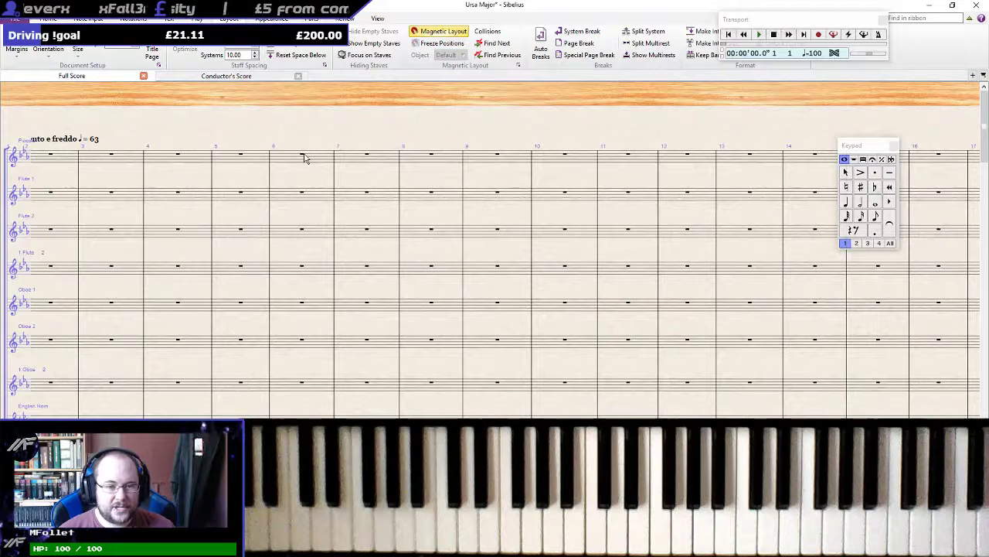
click(302, 308)
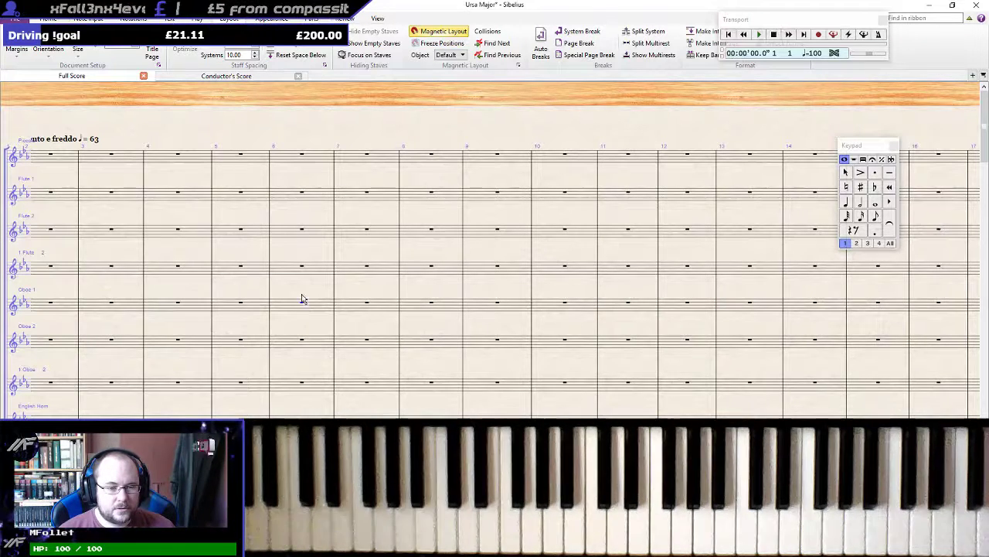
scroll(290, 171, up, 2)
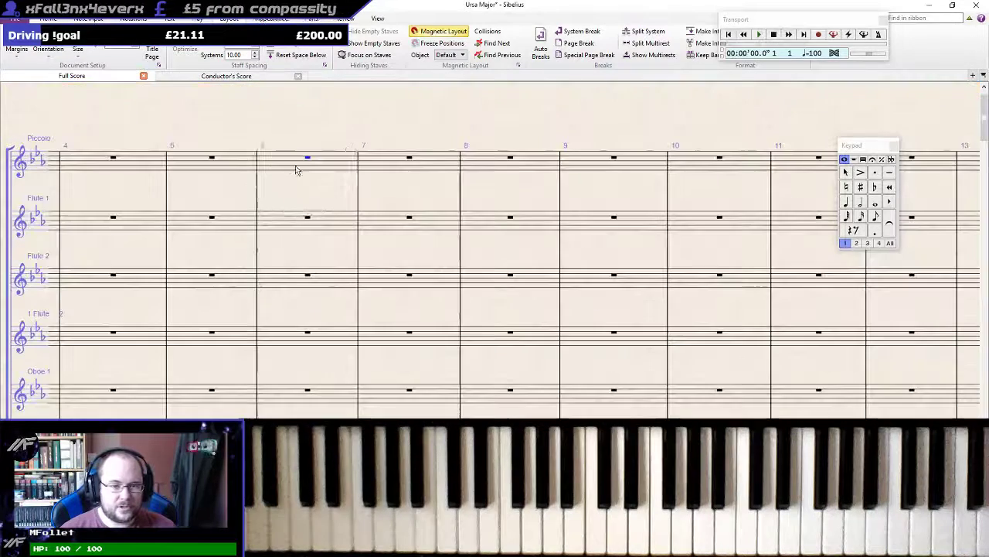
key(KP_4)
key(KP_Decimal)
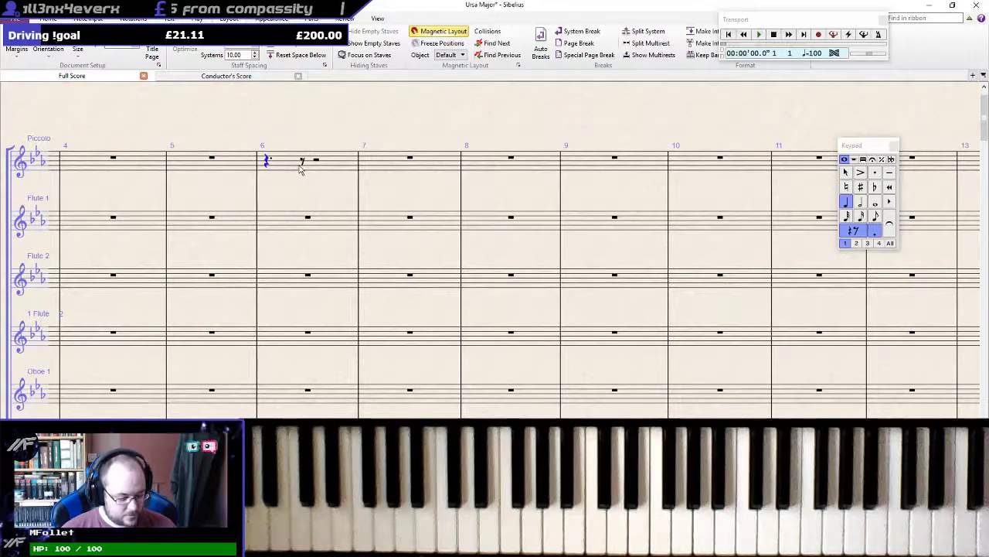
key(c)
key(KP_3)
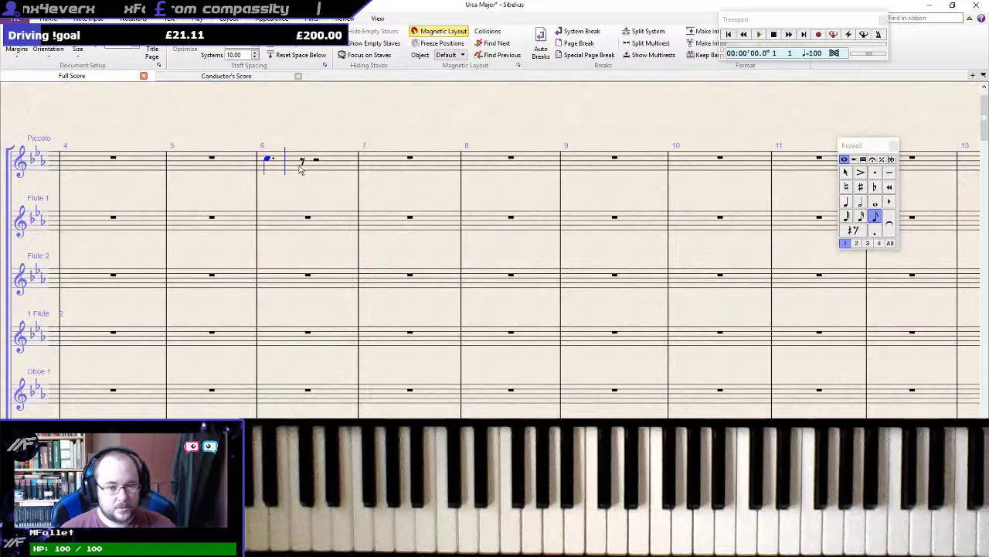
key(e)
key(KP_4)
key(d)
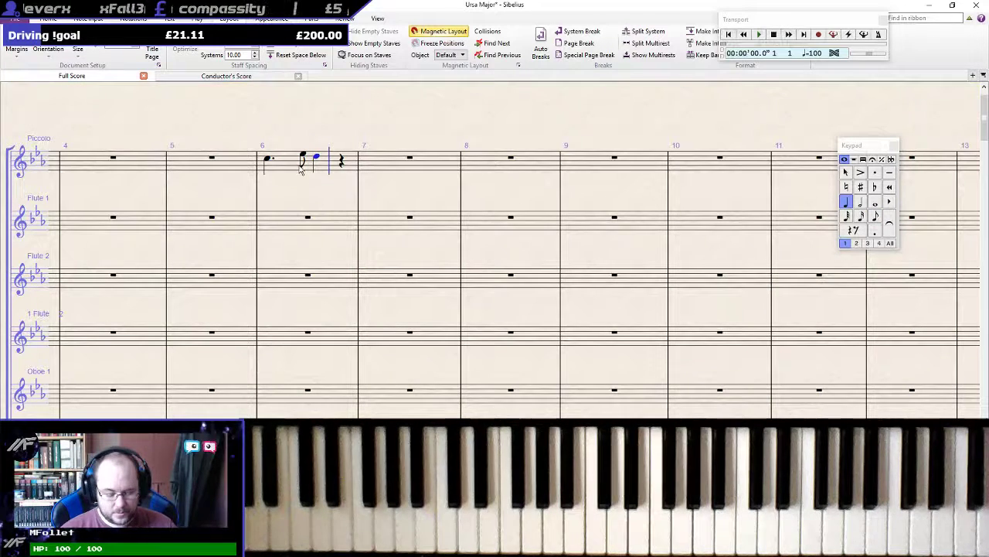
key(KP_3)
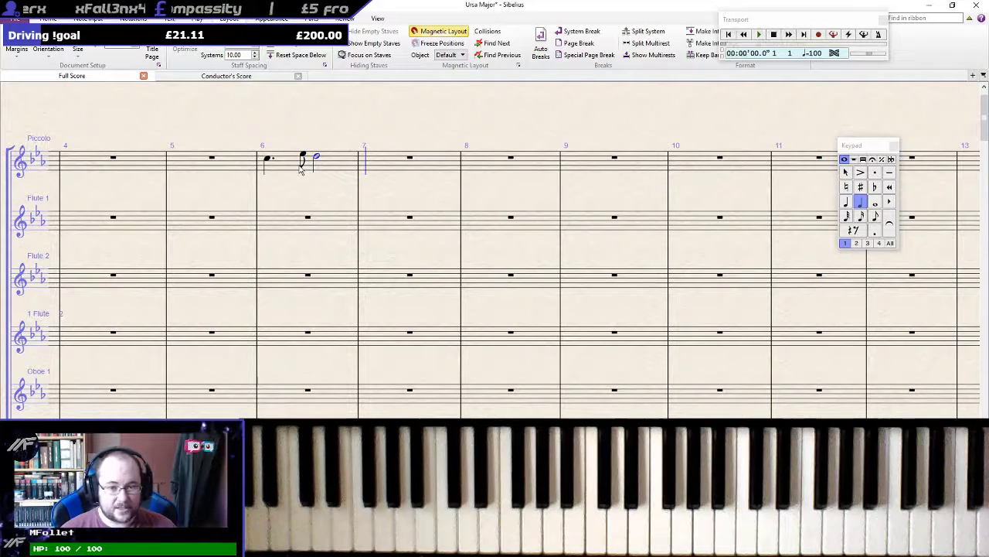
key(KP_4)
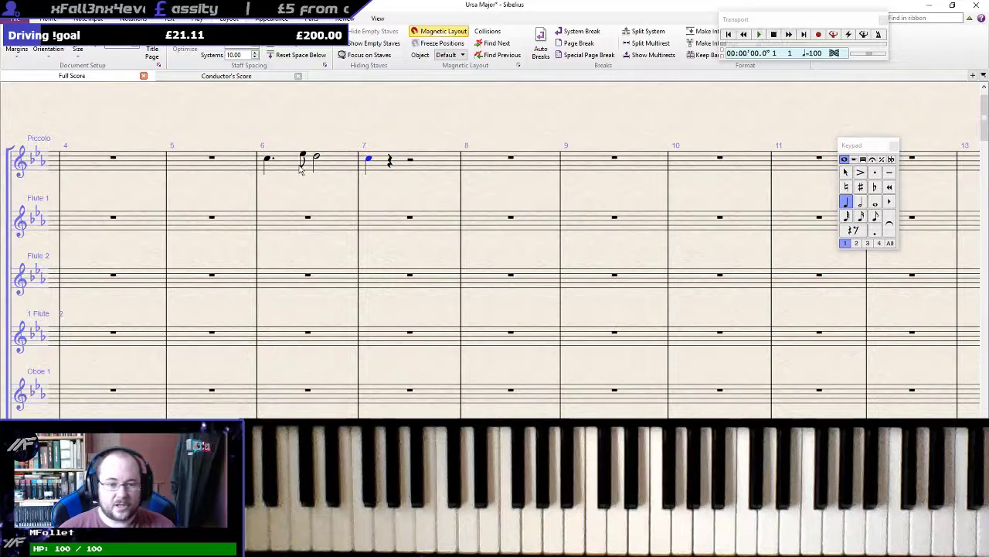
Slur the Piccolo phrase from the first note of bar 6 to bar 7 and mark its start p
shift+click(268, 160)
key(s)
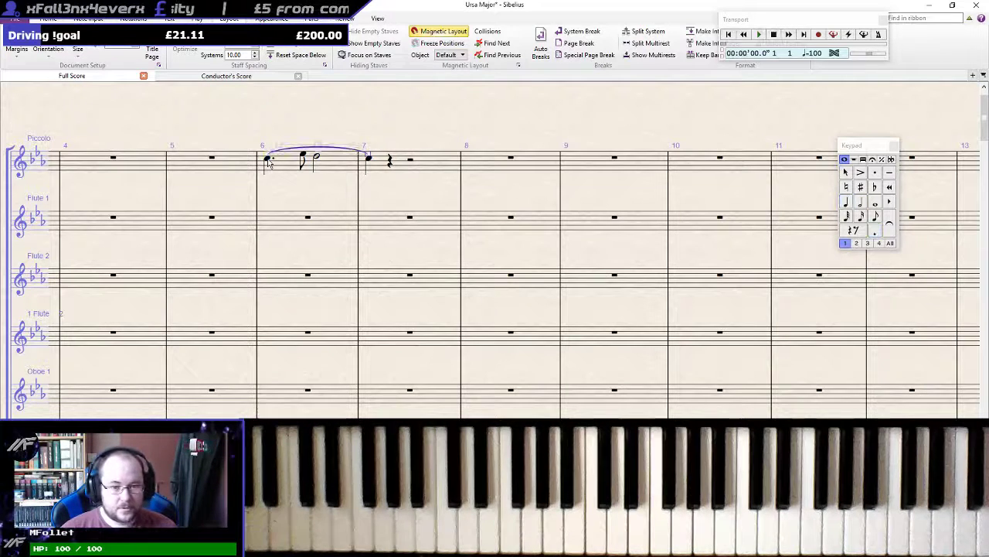
key(Escape)
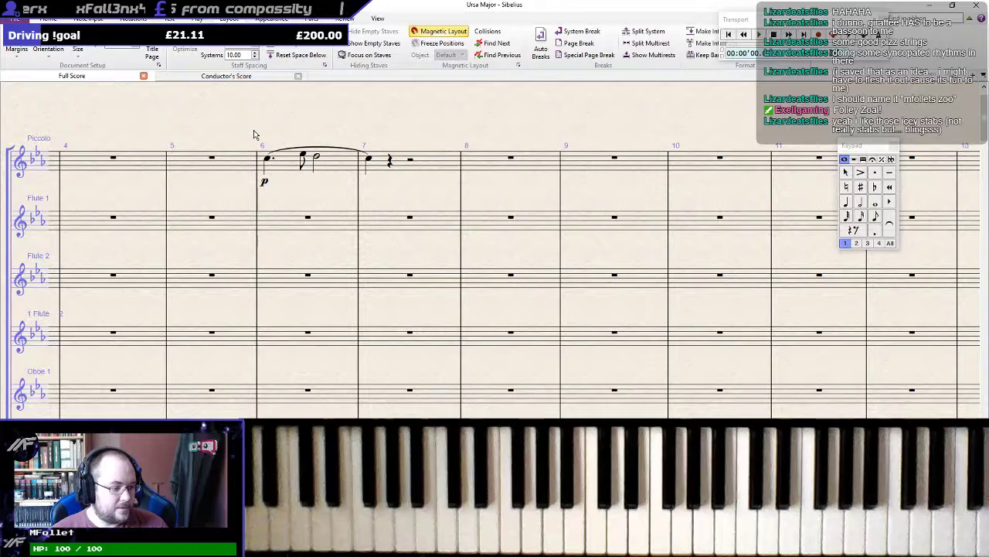
Locate the Marimba's quintuplet figures and play the opening from the Marimba's bar 2 into bar 5
key(space)
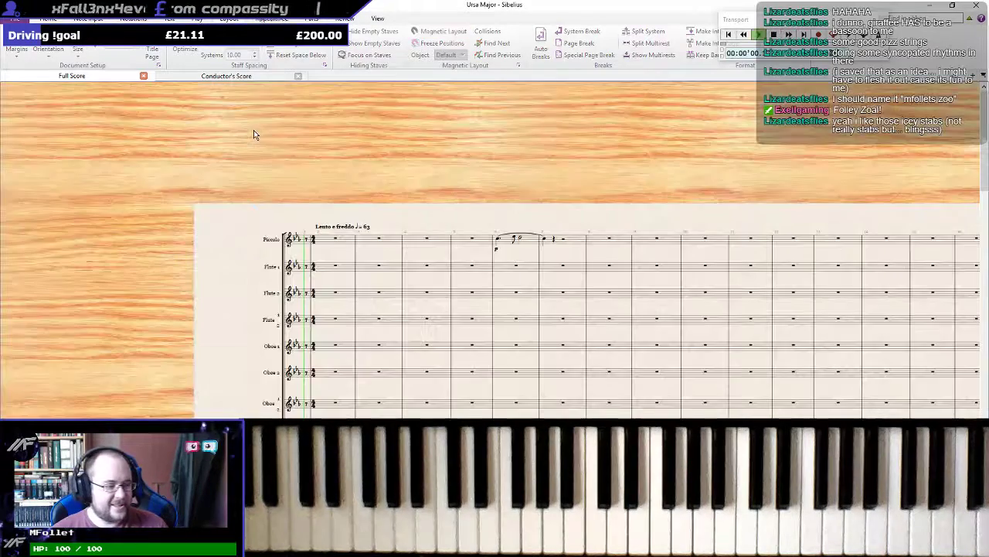
key(space)
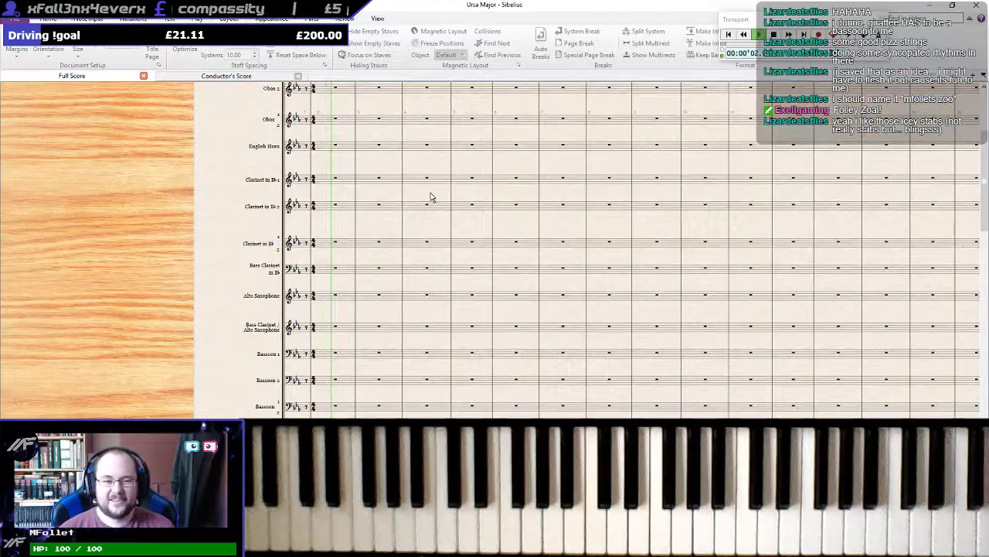
scroll(354, 226, down, 10)
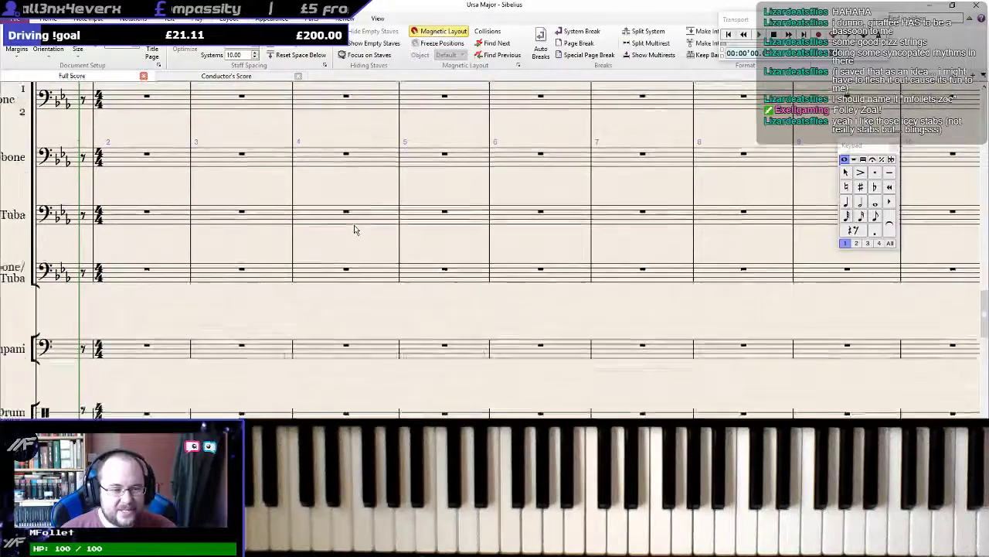
scroll(159, 229, down, 2)
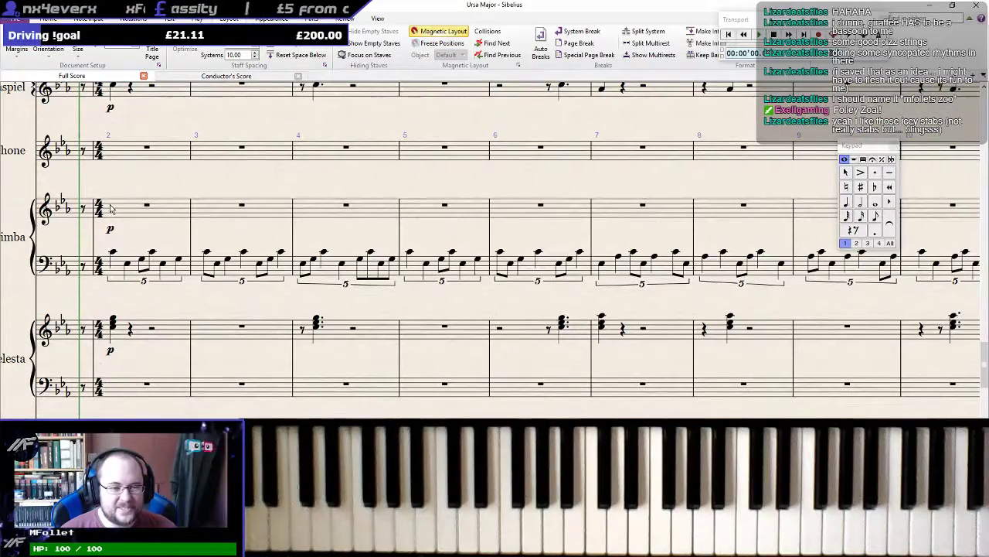
drag(150, 183, 353, 165)
click(318, 256)
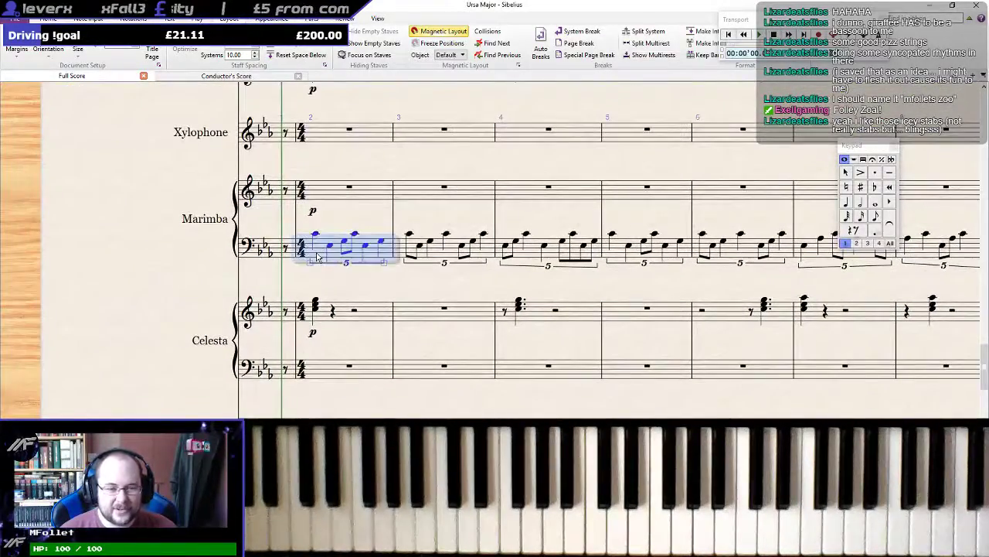
key(space)
scroll(316, 257, down, 3)
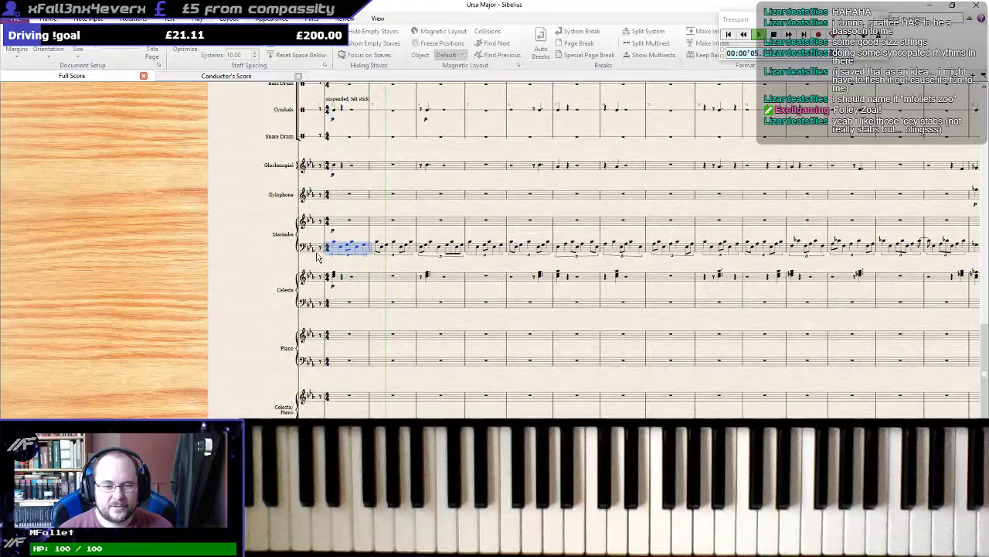
scroll(329, 247, up, 4)
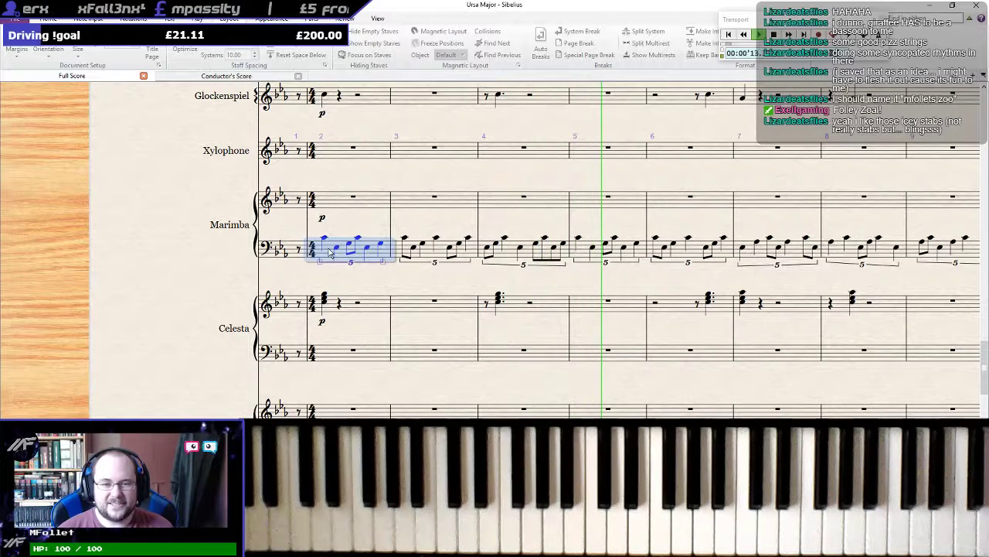
key(Escape)
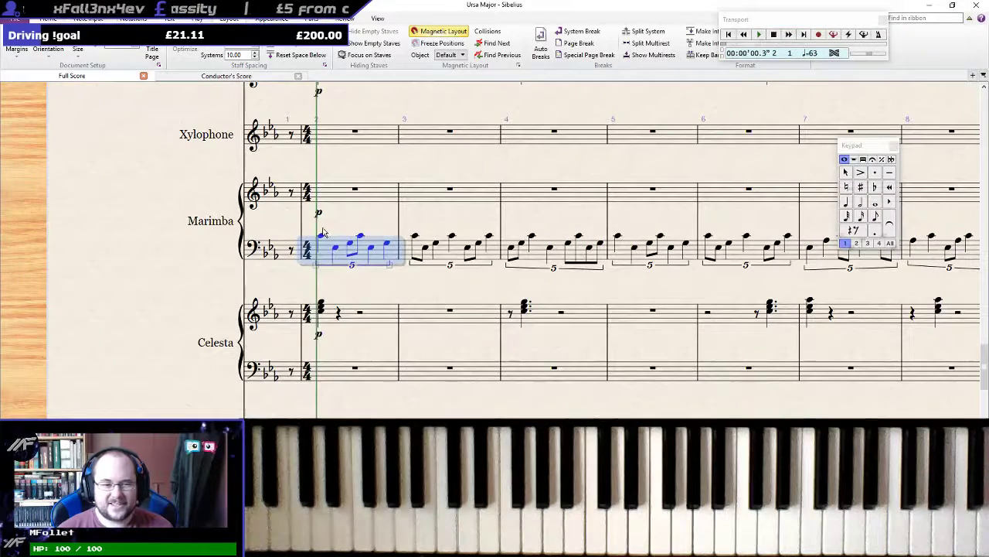
Return playback to the start of the score and play the opening through to bar 12
key(Escape)
key(ctrl+[)
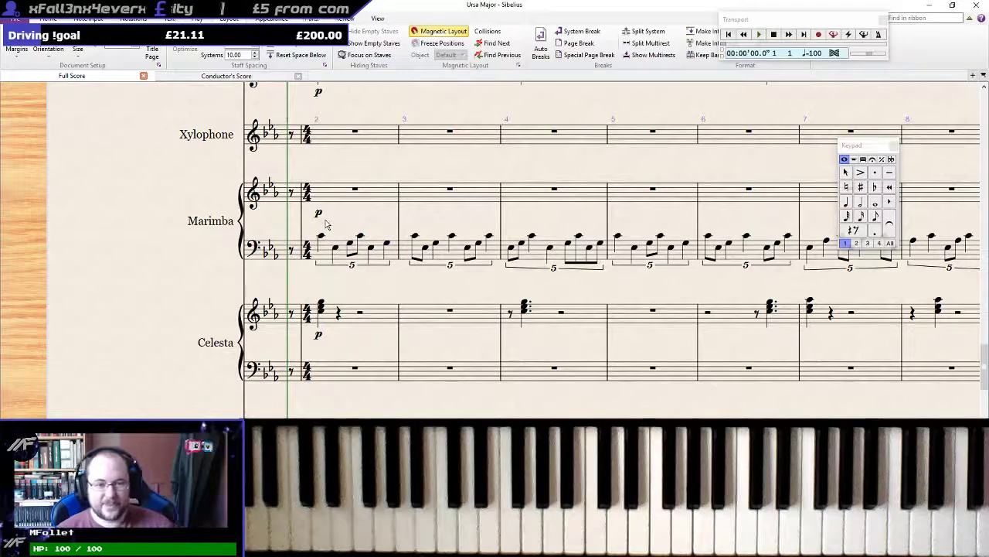
key(space)
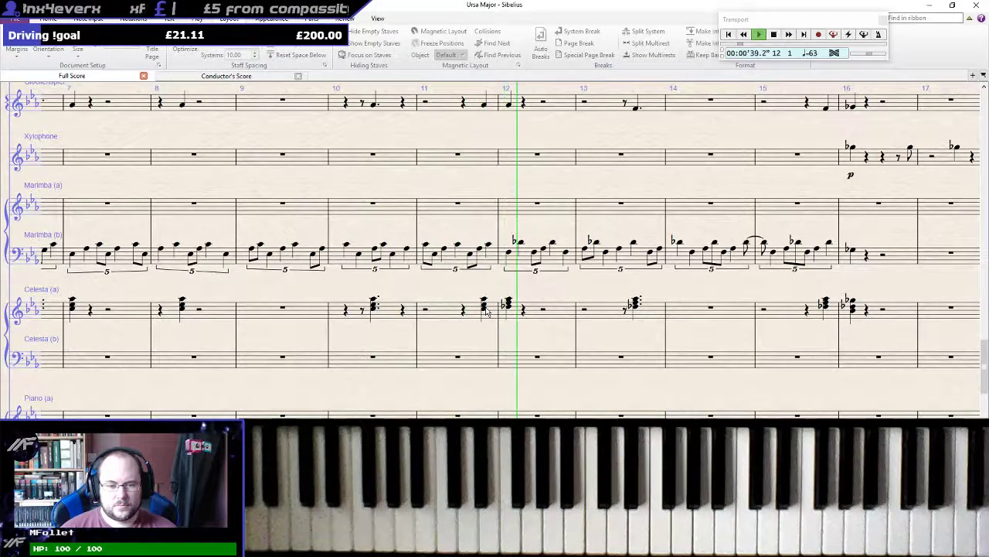
key(space)
Enter a Piccolo answer: a dotted quarter E-flat, eighth C and quarters A-flat and G in bar 11, and a quarter F in bar 12
scroll(464, 302, up, 10)
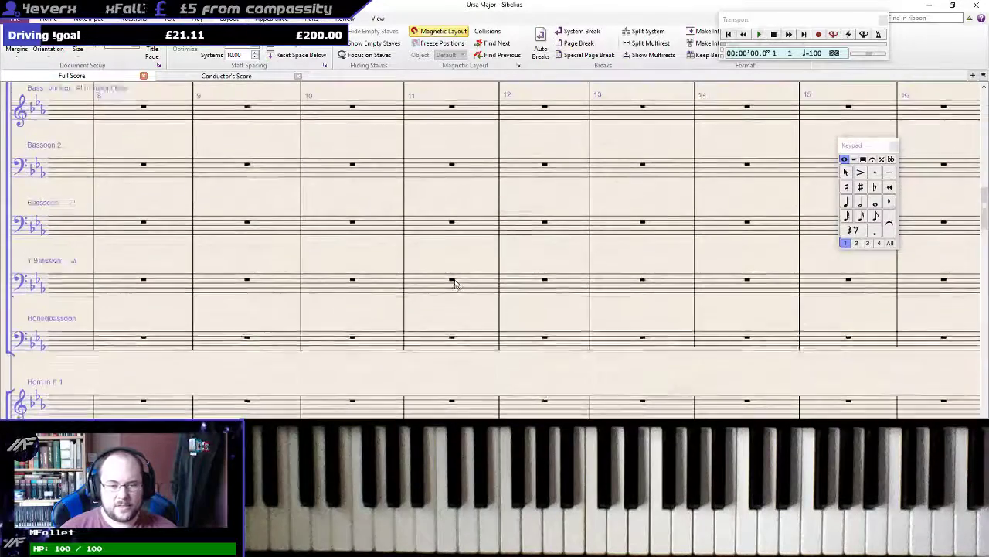
click(452, 197)
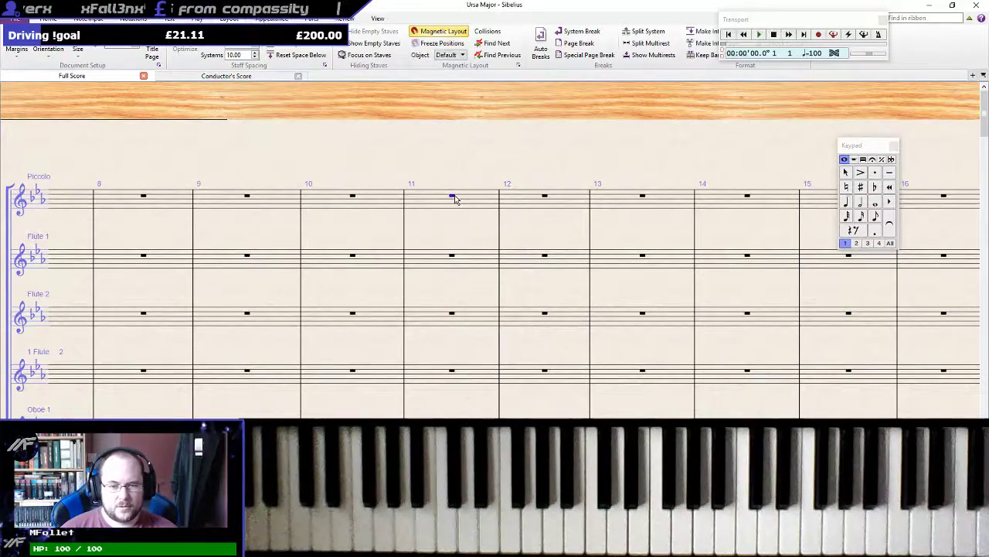
key(KP_4)
key(KP_Decimal)
key(e)
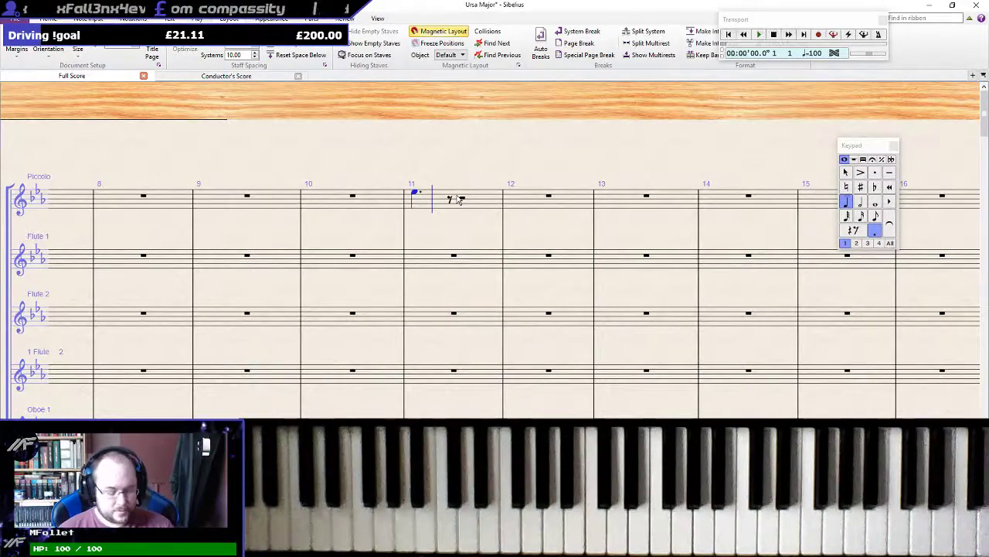
key(KP_3)
key(c)
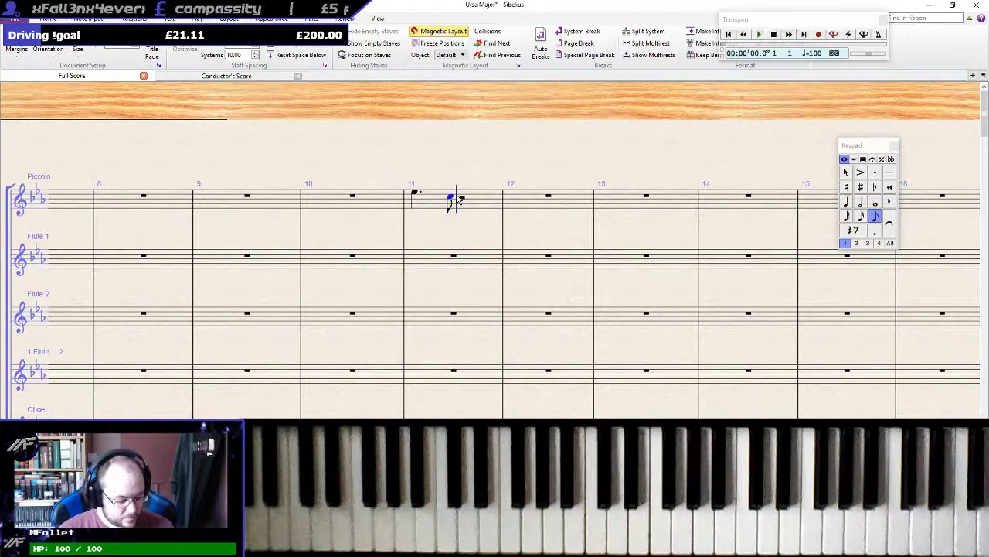
key(KP_4)
key(a)
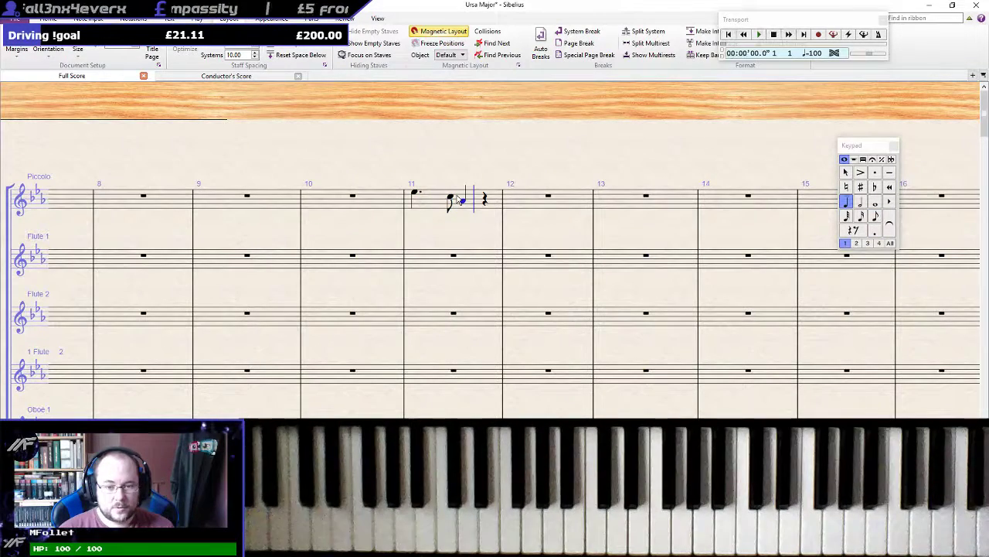
key(f)
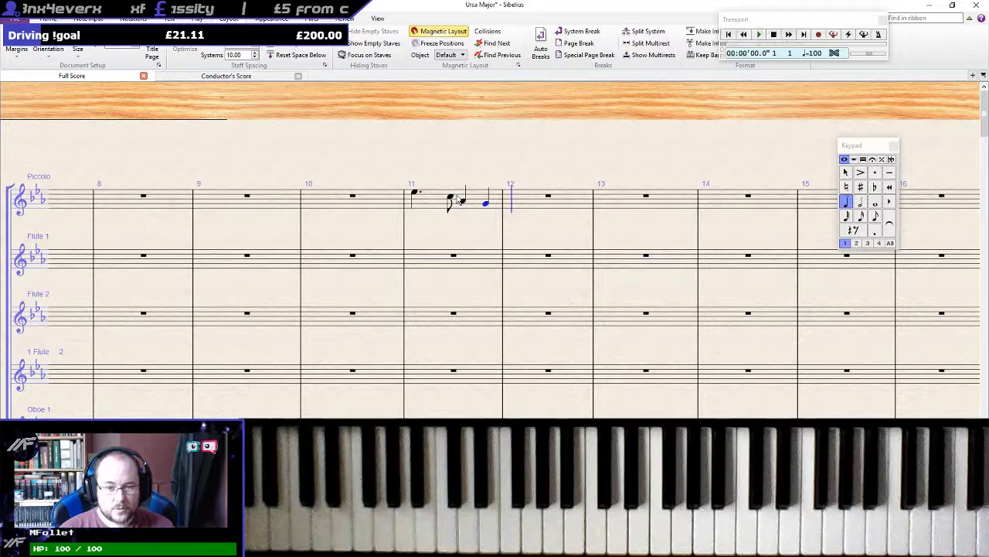
key(e)
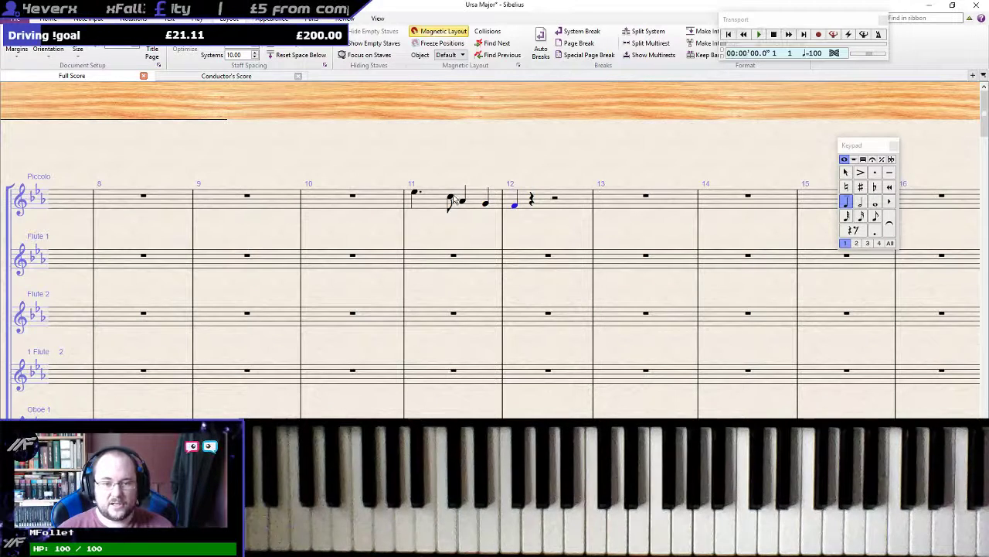
Slur the Piccolo phrase from the first note of bar 11 to bar 12 and mark its start p
click(415, 192)
key(s)
key(space)
key(space)
key(space)
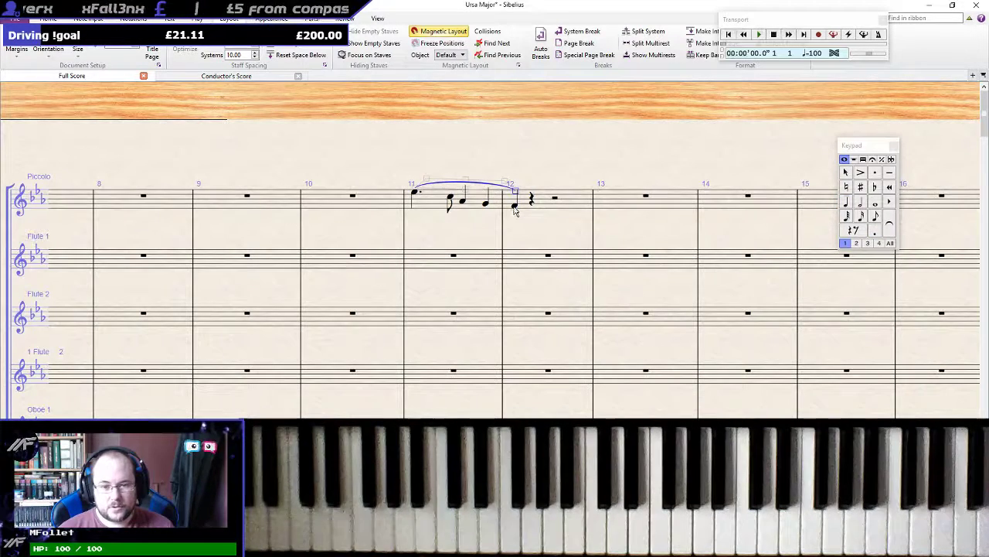
click(516, 206)
key(Escape)
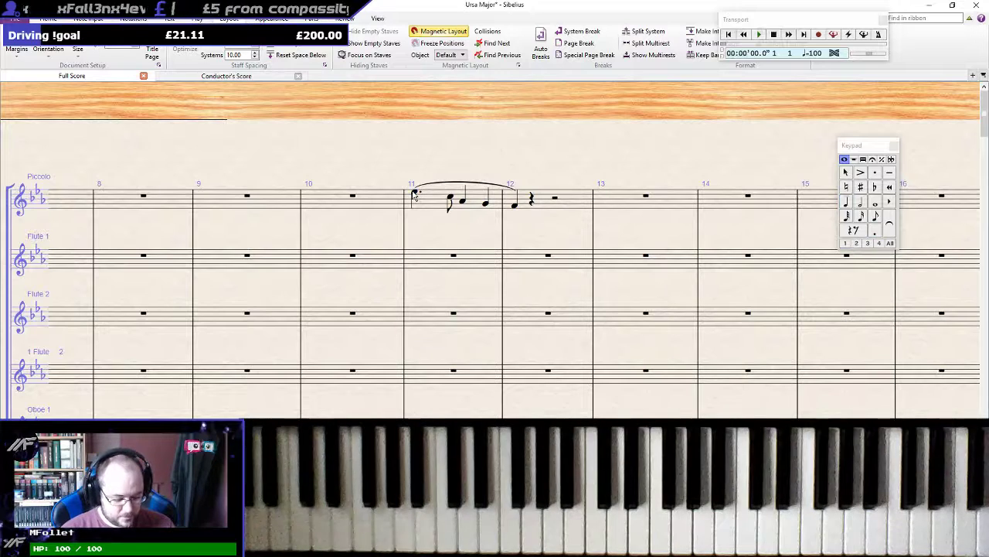
click(420, 200)
key(p)
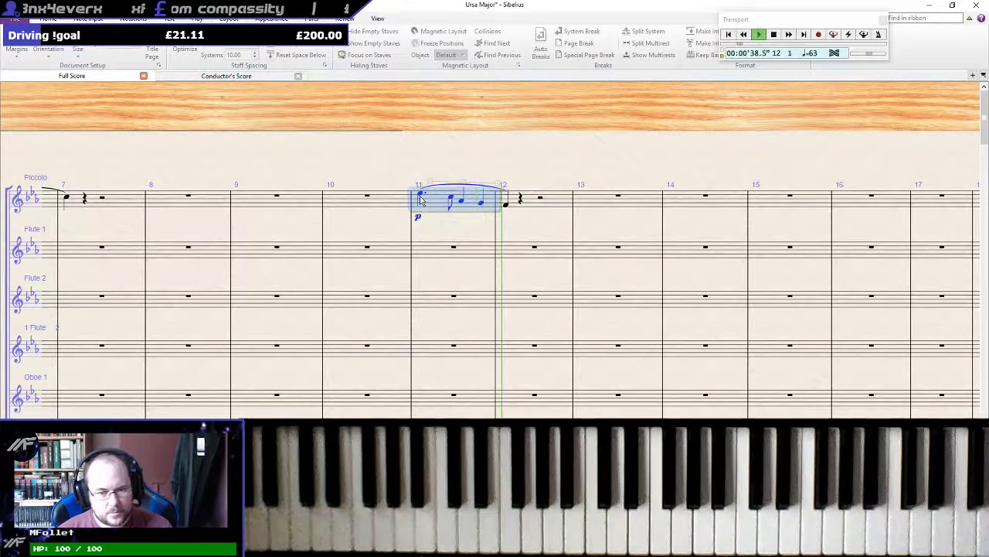
Restart playback from bar 10 and play the Piccolo answer through bar 12
key(space)
key(Escape)
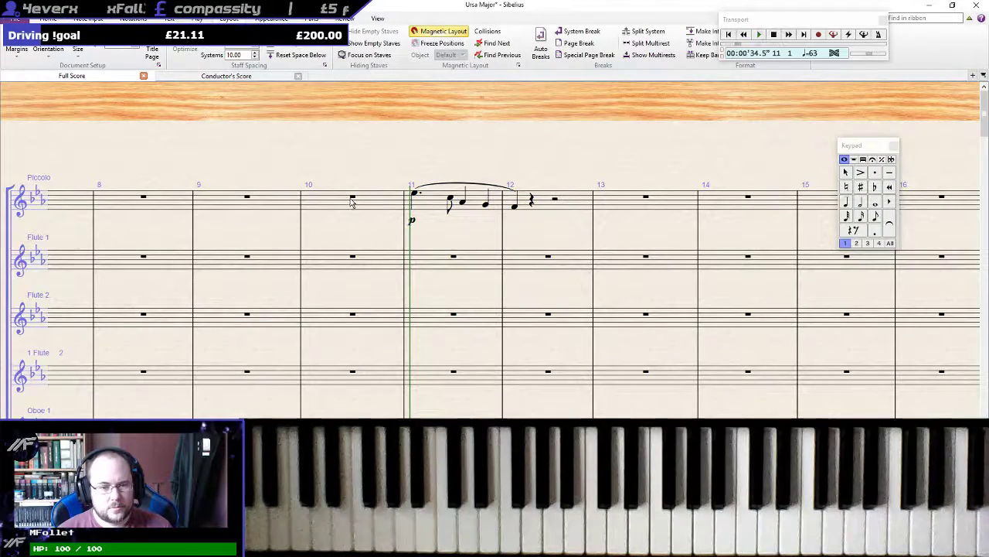
click(352, 198)
key(space)
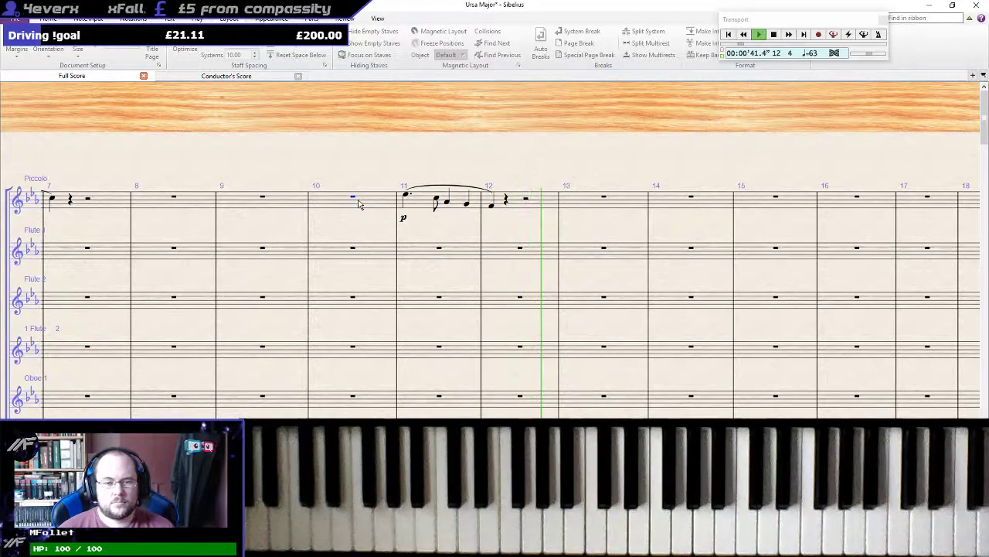
key(space)
Enter a Bassoon 1 phrase: dotted quarter D-flat, eighth F, quarters D-flat and A-flat in bar 12, and a low quarter D-flat in bar 13
scroll(462, 233, down, 6)
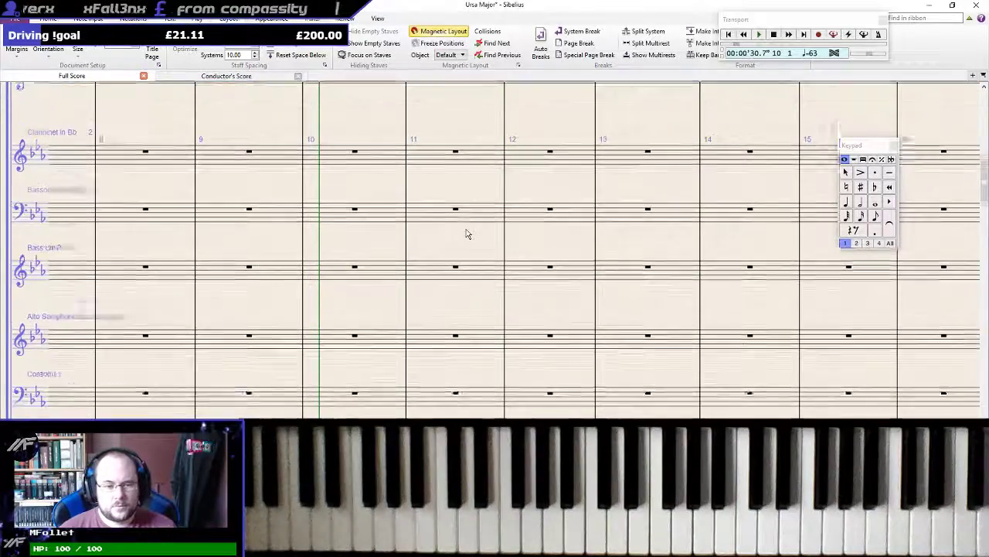
scroll(541, 239, down, 8)
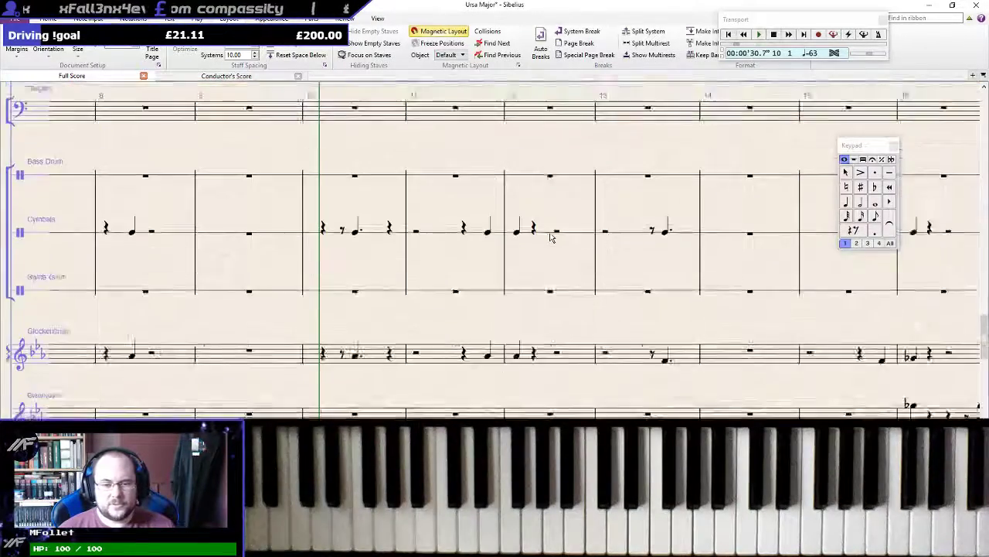
scroll(550, 236, up, 8)
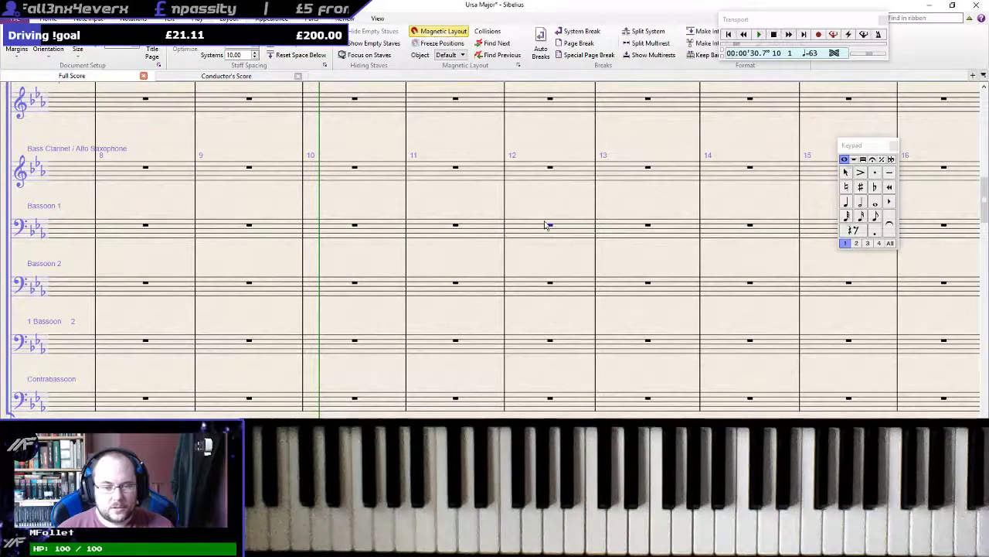
click(544, 227)
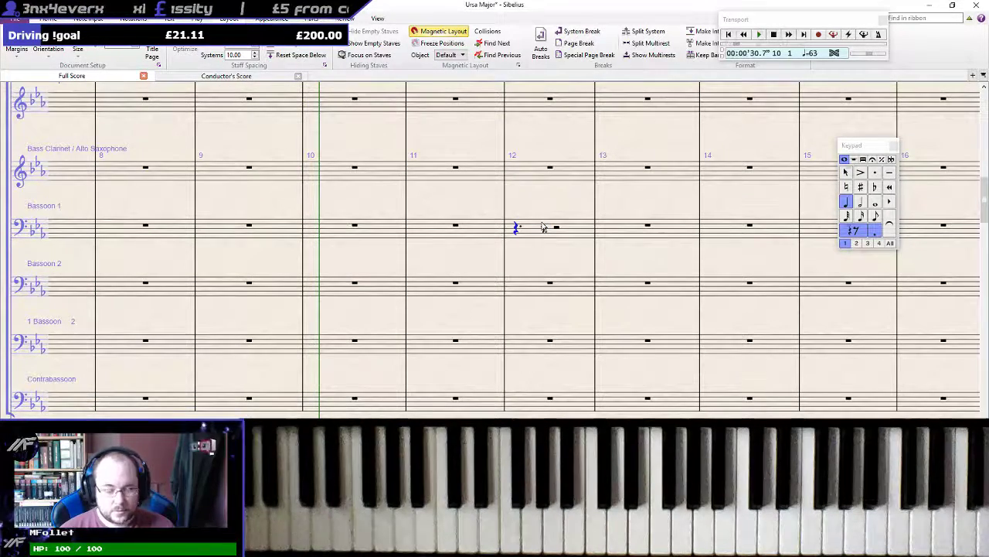
key(d)
key(KP_9)
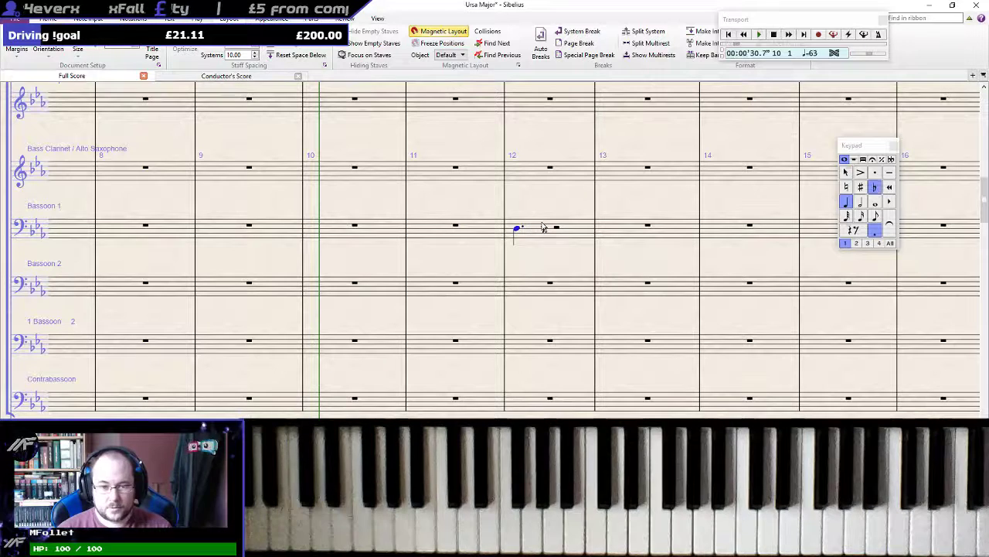
key(n)
key(f)
key(4)
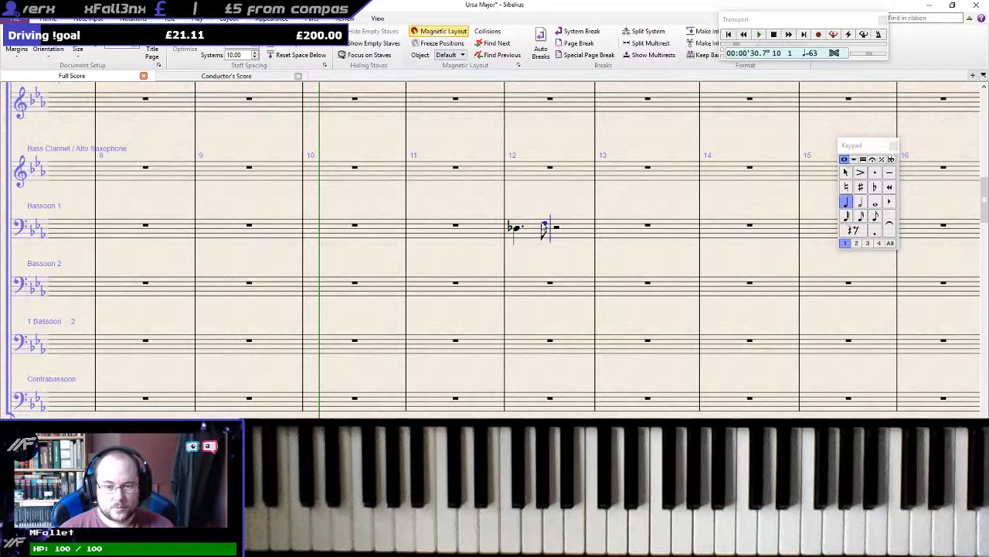
key(d)
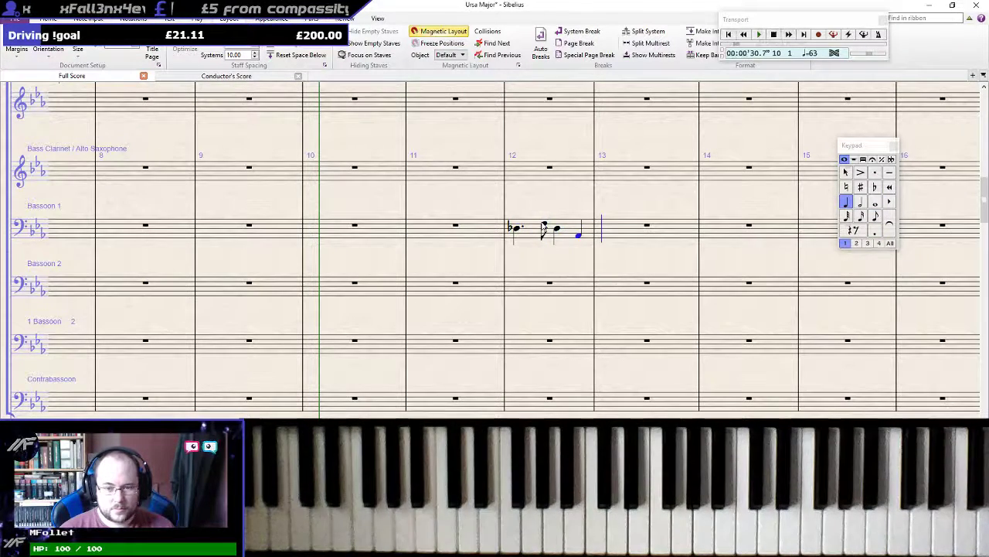
key(b)
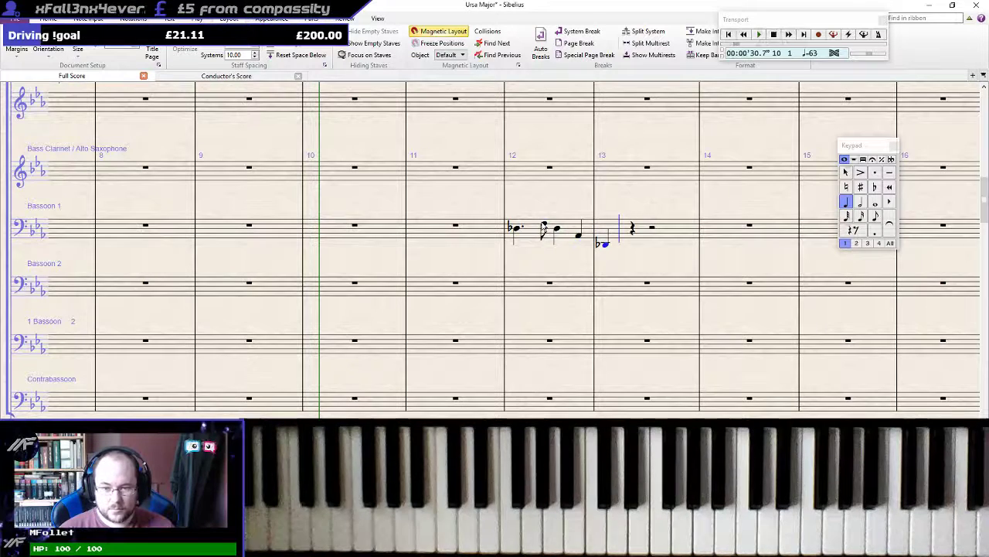
key(Escape)
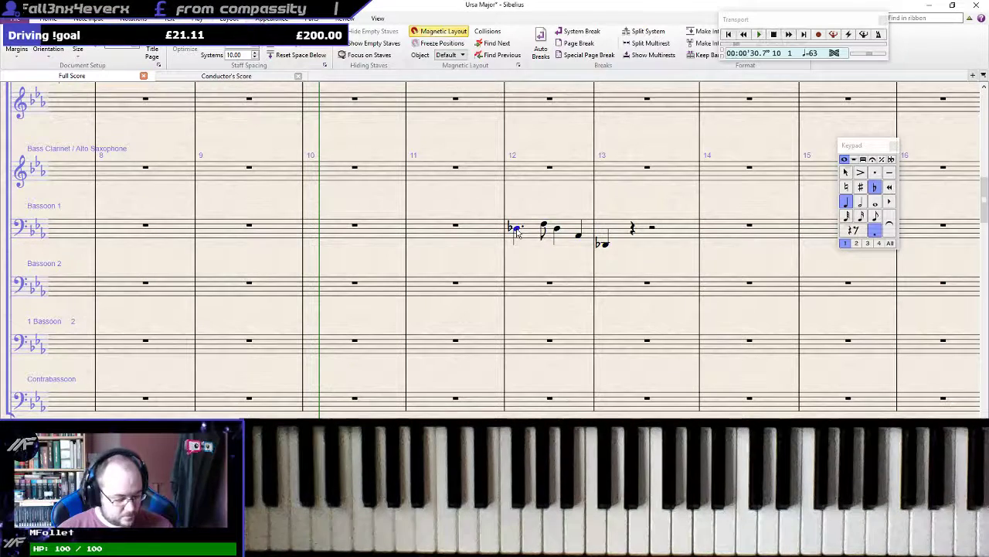
Slur the Bassoon 1 phrase from the first note of bar 12 to bar 13 and mark its start p
key(s)
key(space)
key(space)
key(space)
key(Escape)
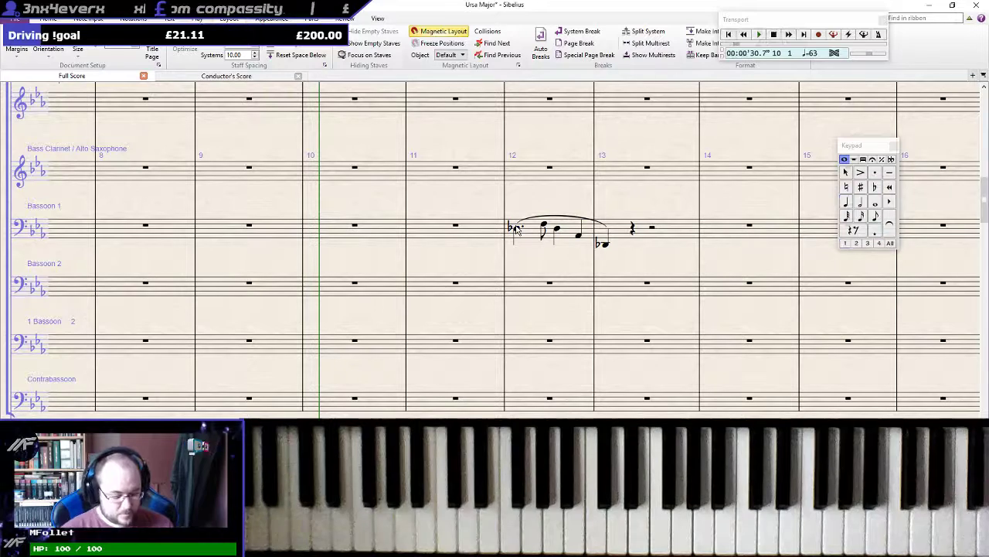
key(Escape)
key(Escape)
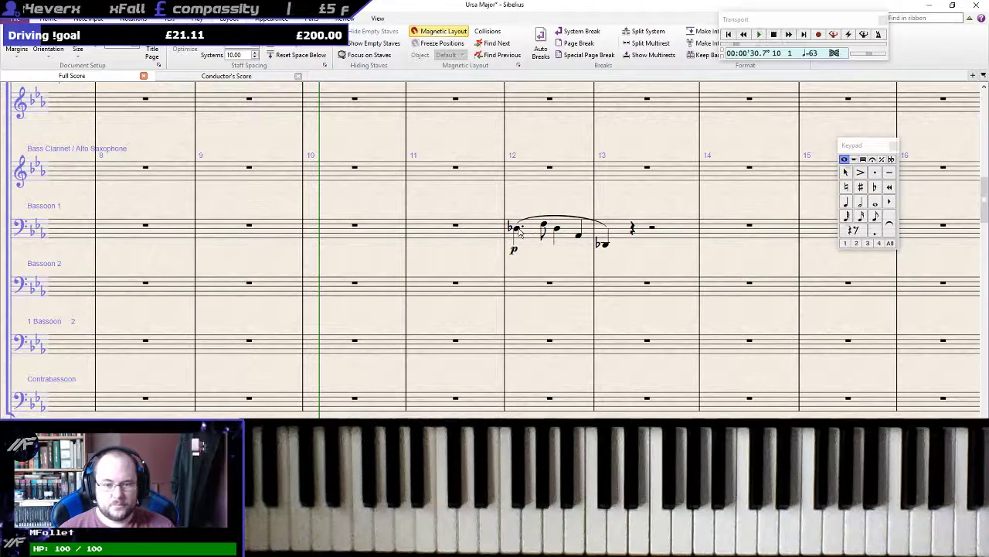
click(517, 230)
key(p)
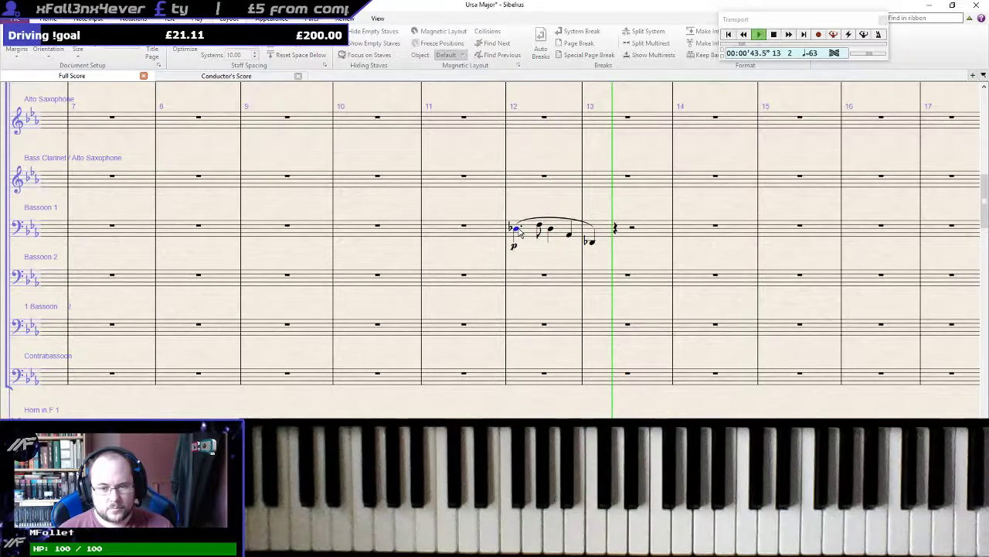
Play from the Bassoon 1 entry in bar 12 through bar 15, following the Marimba and Celesta parts
scroll(648, 253, down, 10)
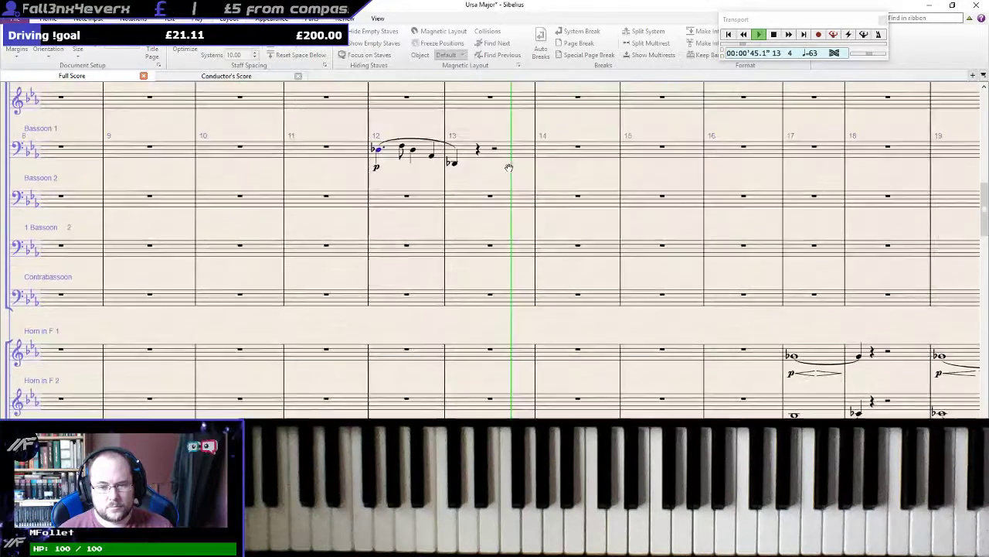
scroll(557, 220, down, 8)
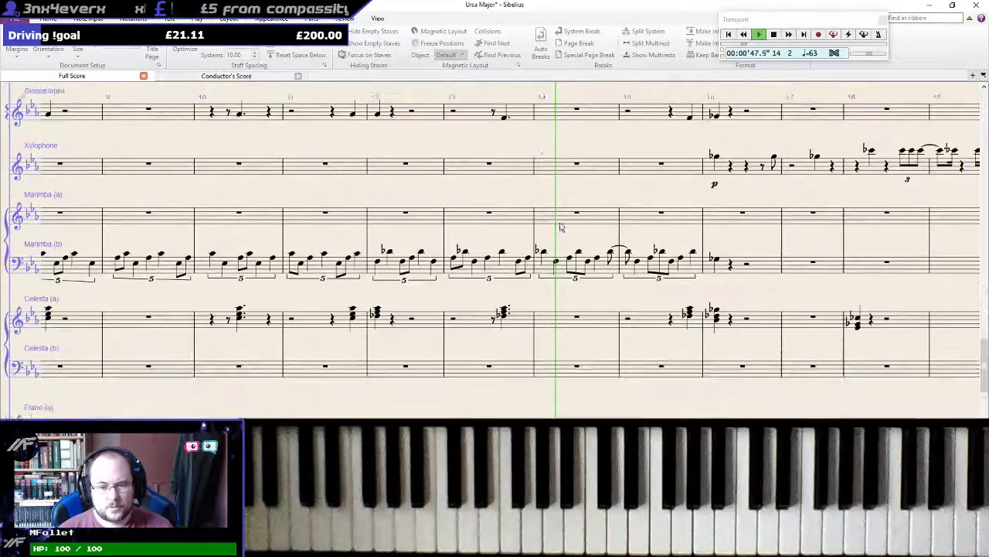
scroll(583, 241, up, 5)
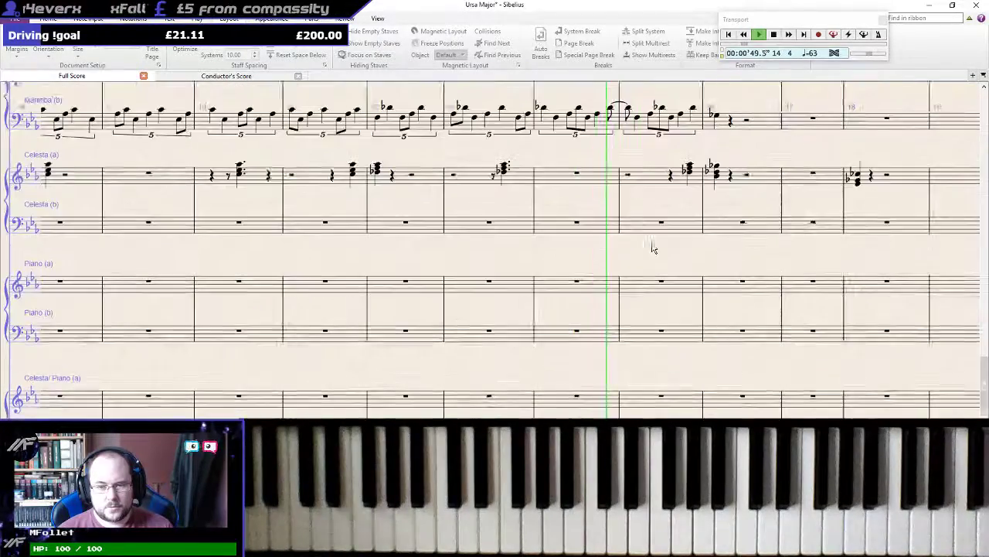
drag(608, 240, 495, 265)
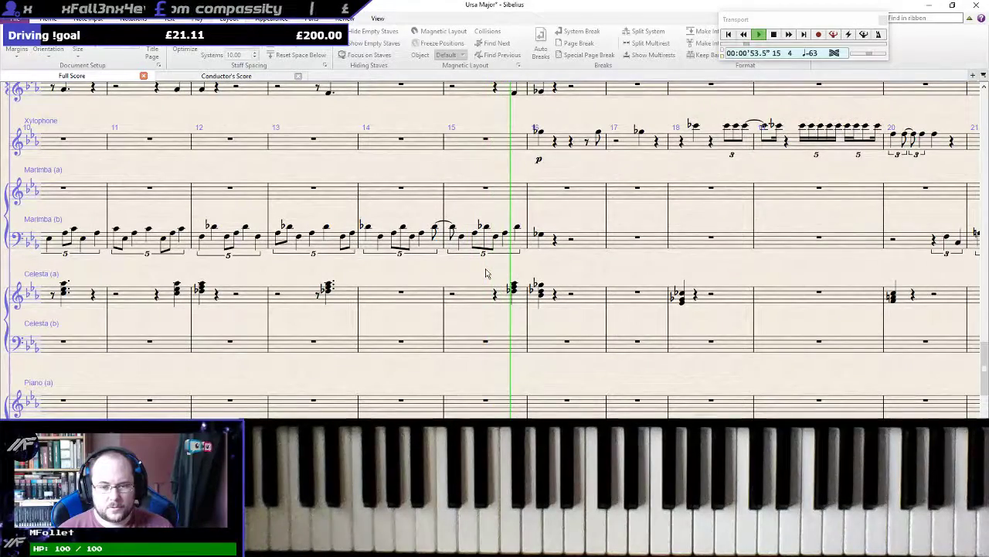
key(space)
Examine the Marimba and Celesta writing in bars 12 to 16 against the Bassoon 1 phrase
scroll(494, 273, up, 2)
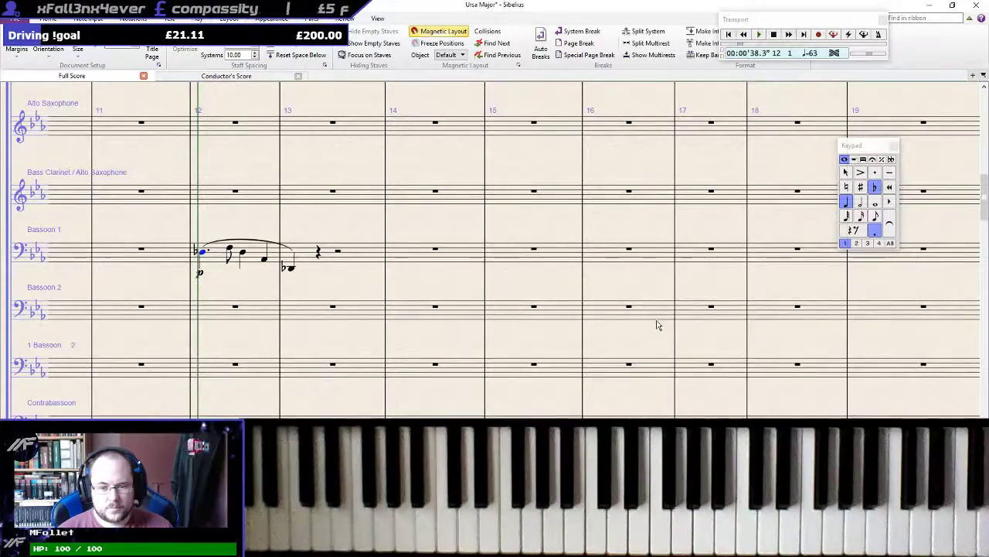
scroll(655, 321, down, 10)
scroll(652, 320, down, 3)
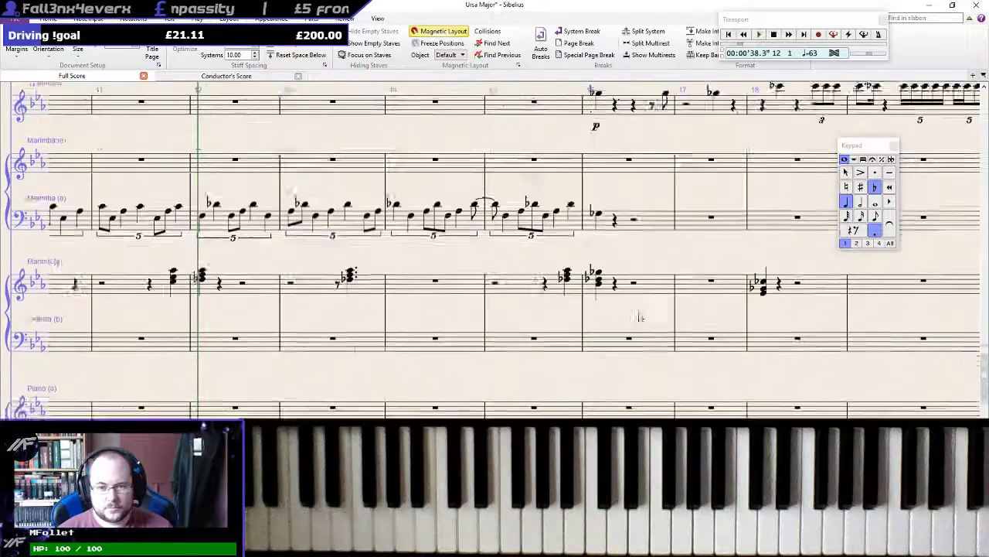
click(538, 223)
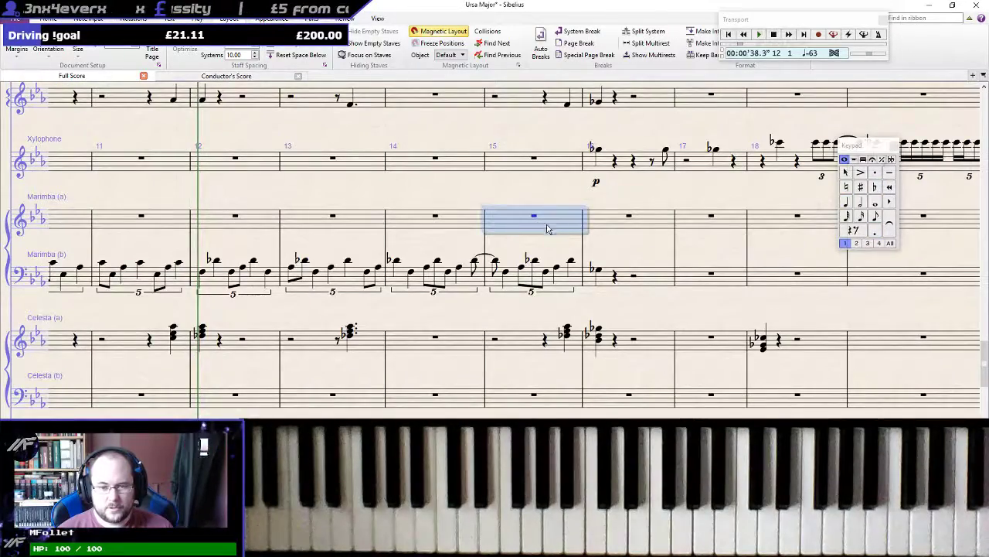
scroll(541, 232, up, 15)
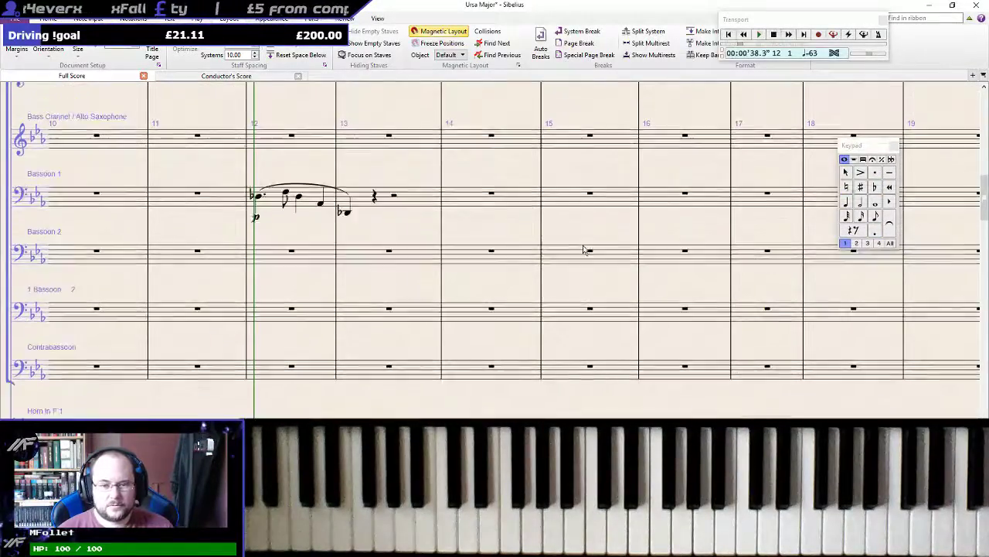
scroll(583, 249, down, 15)
scroll(640, 257, up, 3)
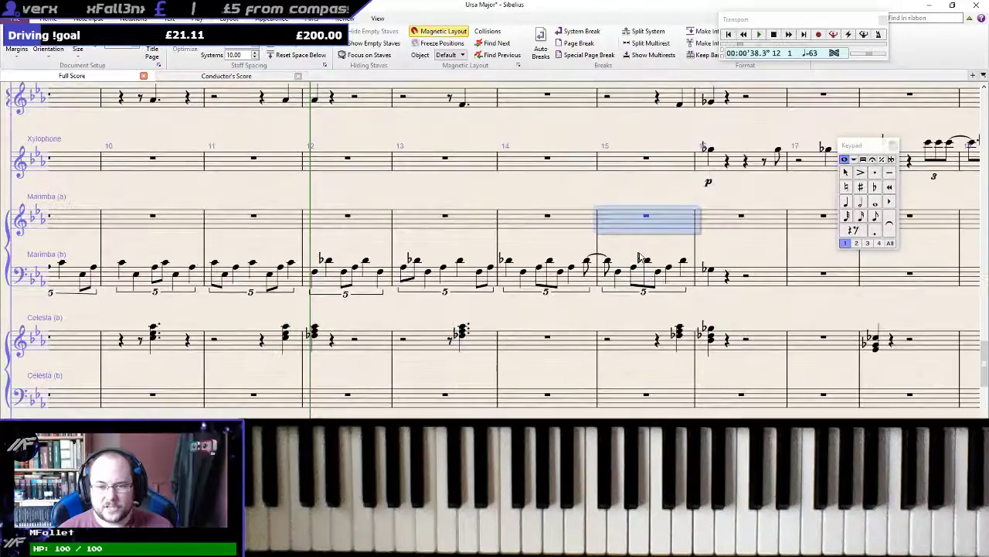
Enter and slur a Piccolo phrase: a dotted quarter D-flat, eighth F and half A-flat in bar 15, and a quarter G-flat in bar 16
scroll(642, 257, up, 10)
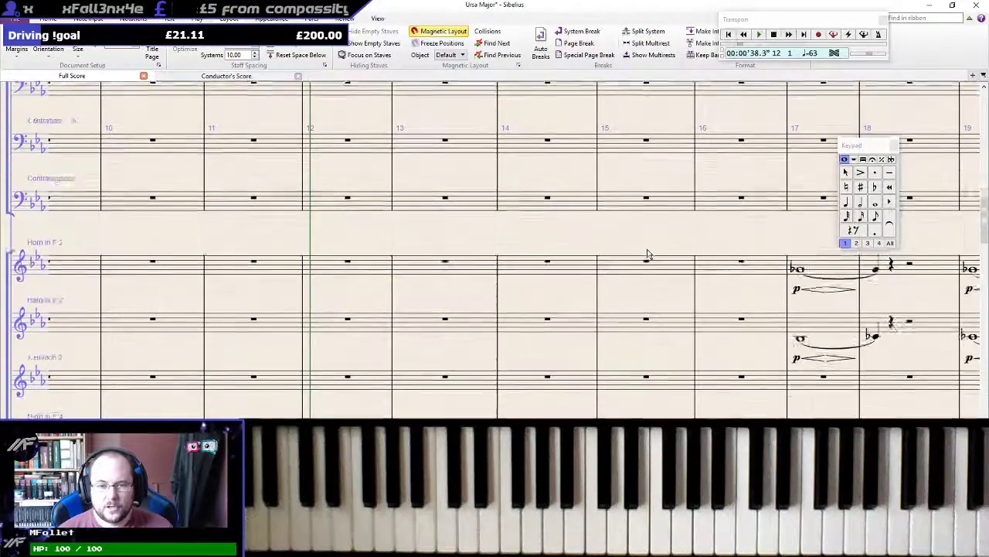
scroll(645, 250, up, 6)
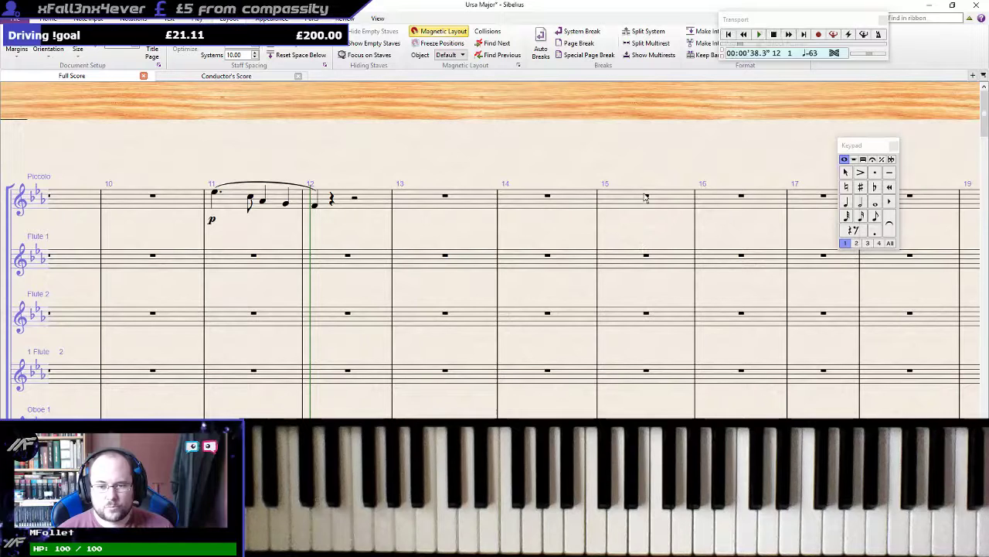
key(4)
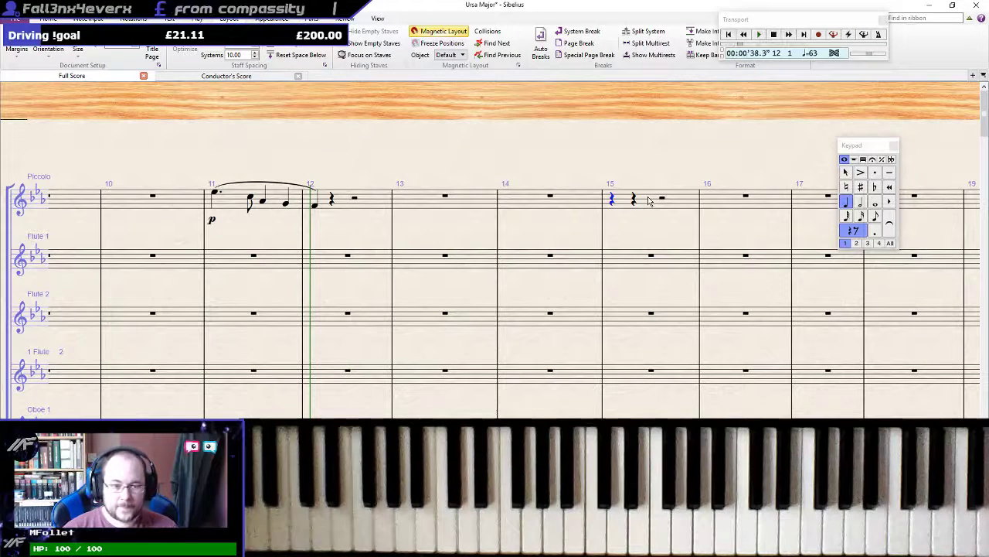
key(period)
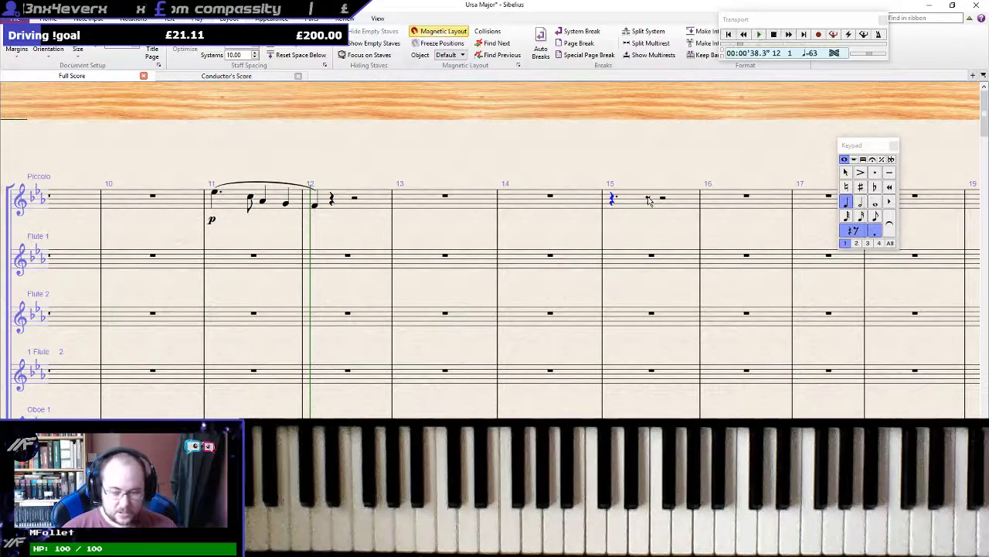
key(n)
key(ctrl+Up)
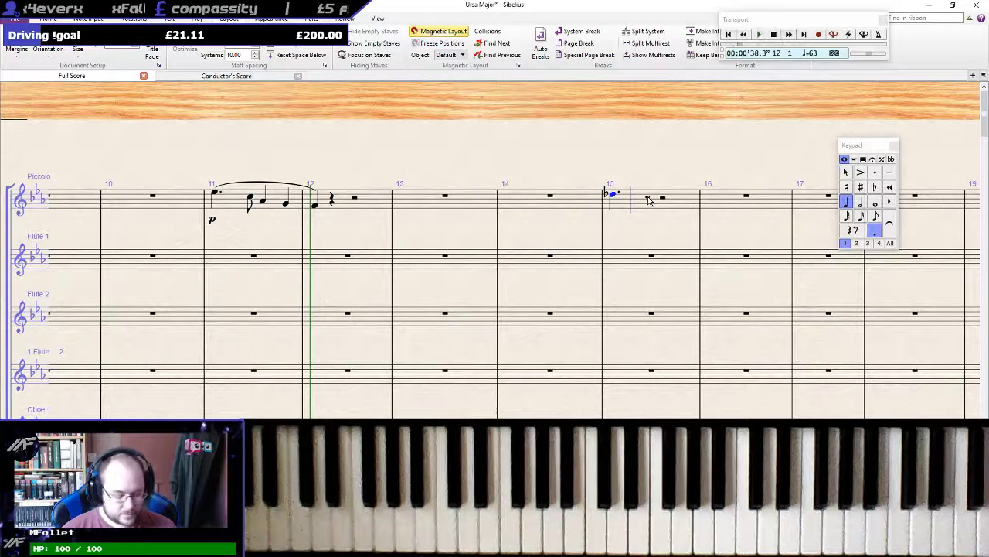
key(3)
key(f)
key(4)
key(9)
key(g)
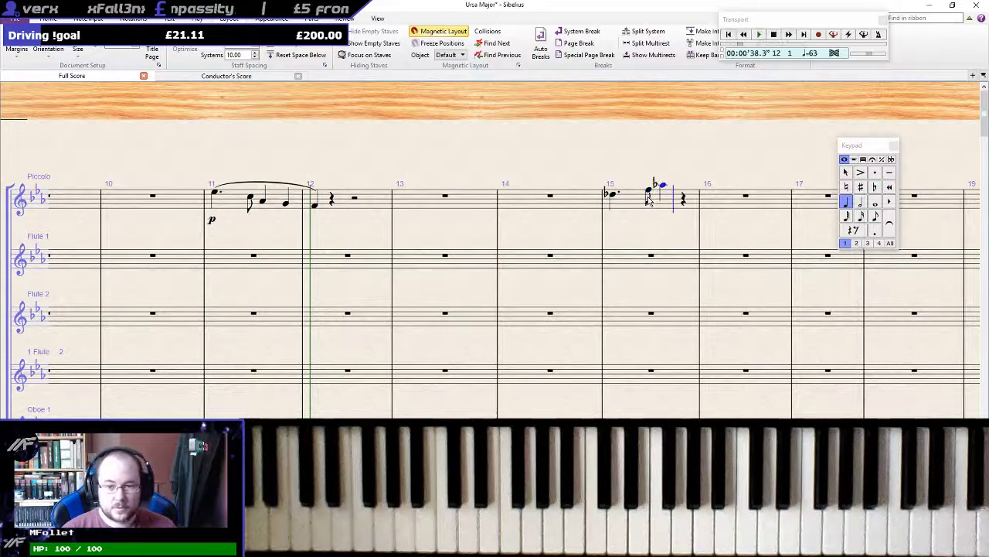
key(5)
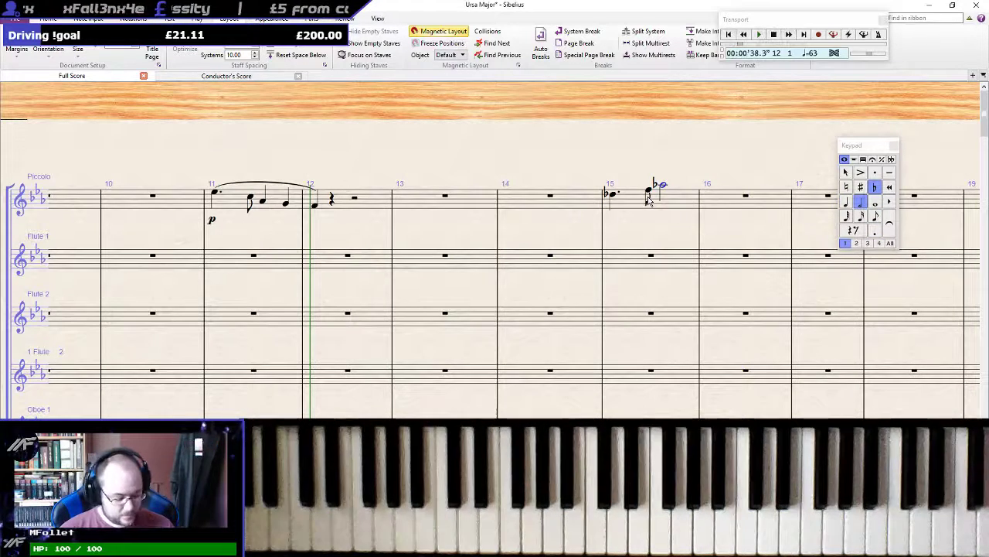
key(4)
key(9)
key(g)
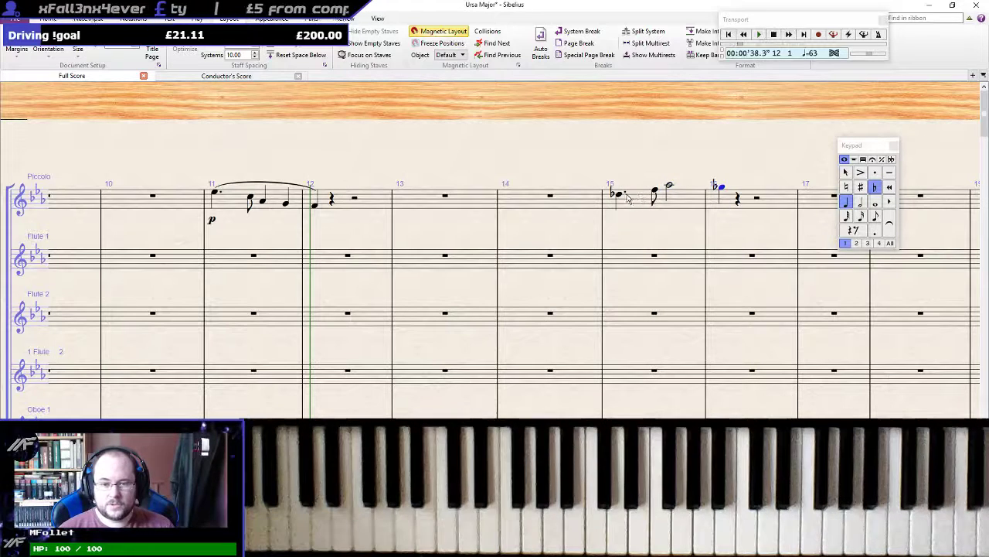
key(s)
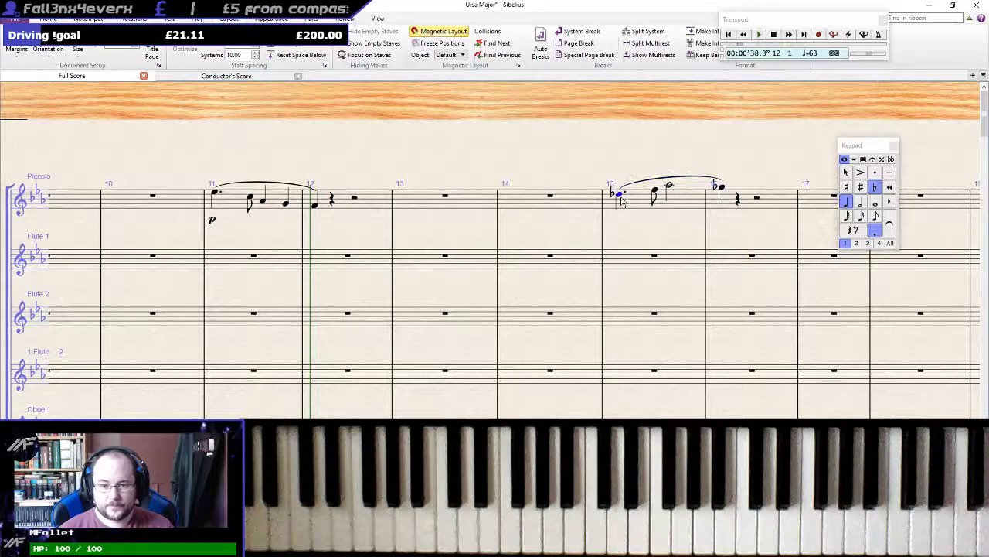
Mark the start of the Piccolo phrase in bar 15 p and play from that note
key(ctrl+e)
text(p)
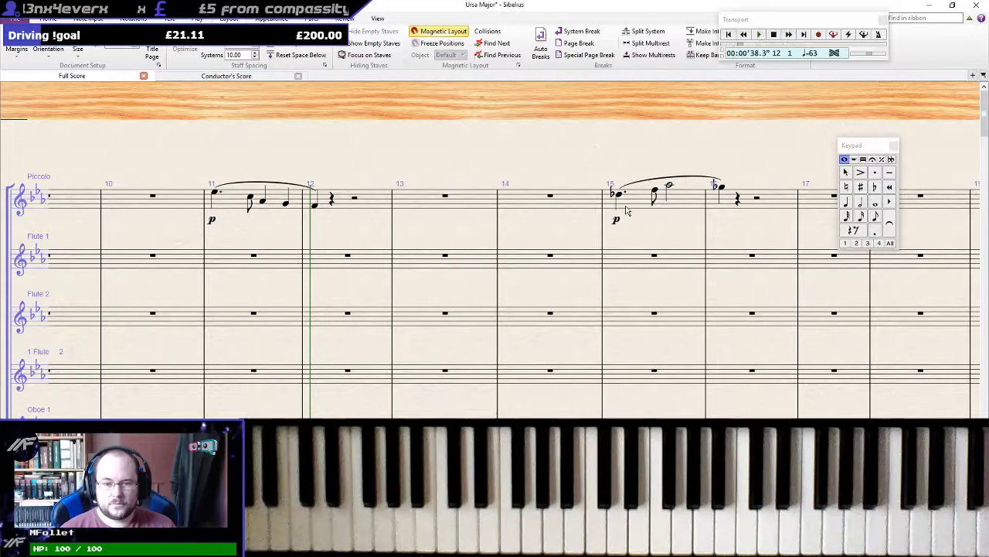
click(627, 209)
key(p)
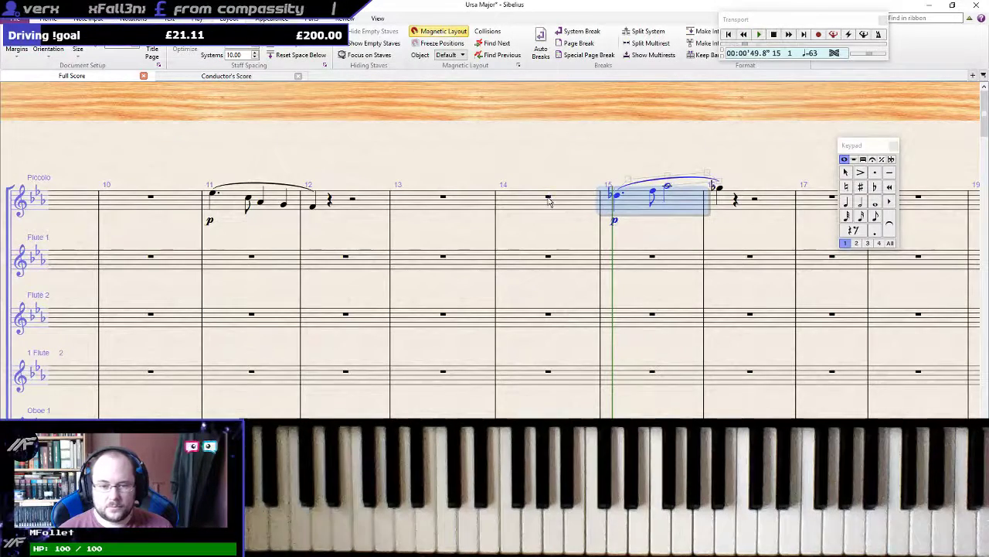
Play from bar 14 through bar 20, following the Piccolo, Horn, Xylophone, Marimba and Celesta parts
click(548, 201)
key(p)
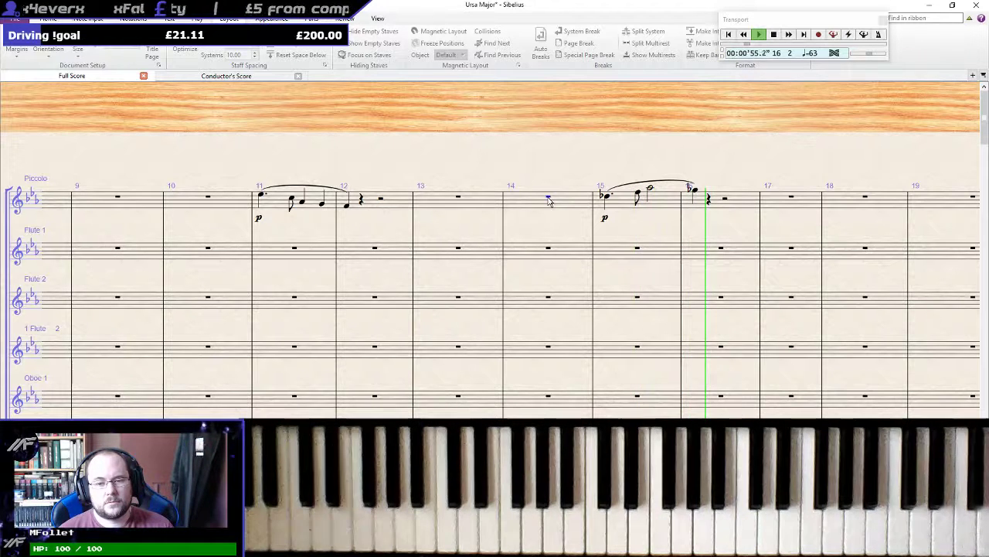
click(548, 198)
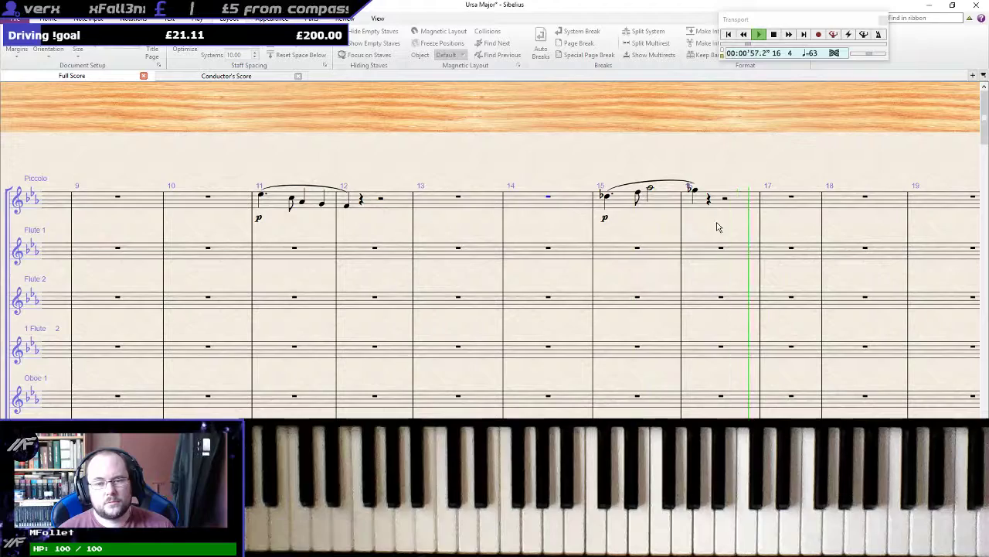
drag(718, 223, 386, 164)
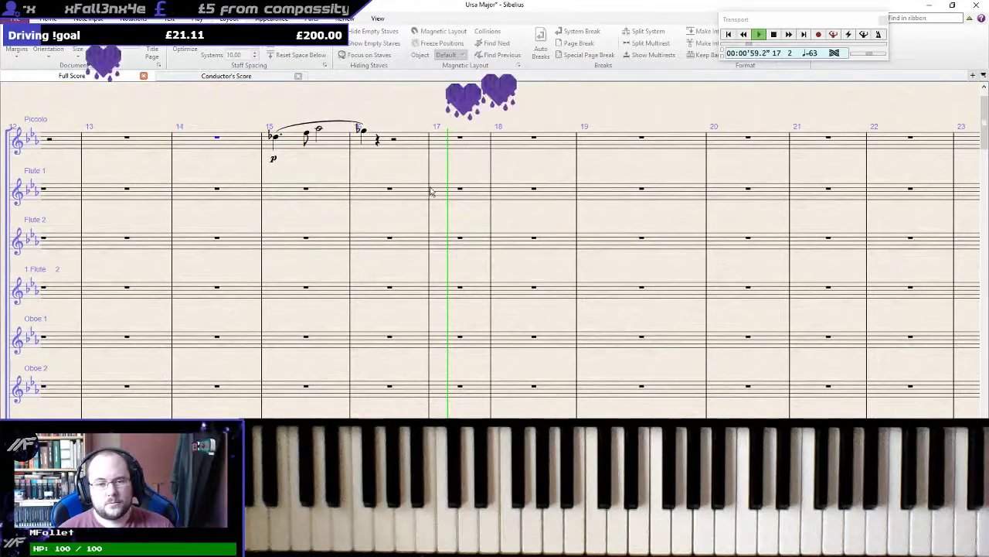
scroll(440, 200, down, 1)
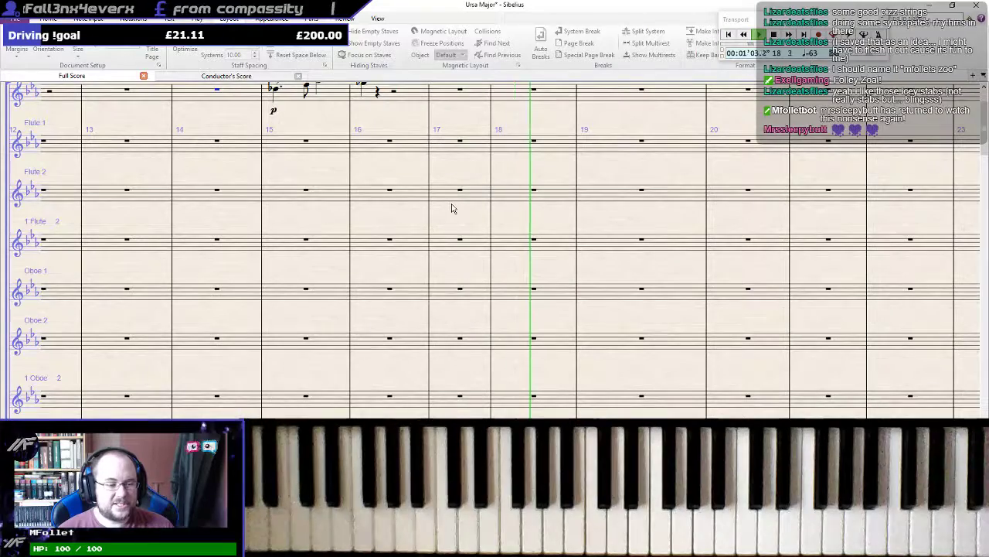
scroll(456, 217, down, 8)
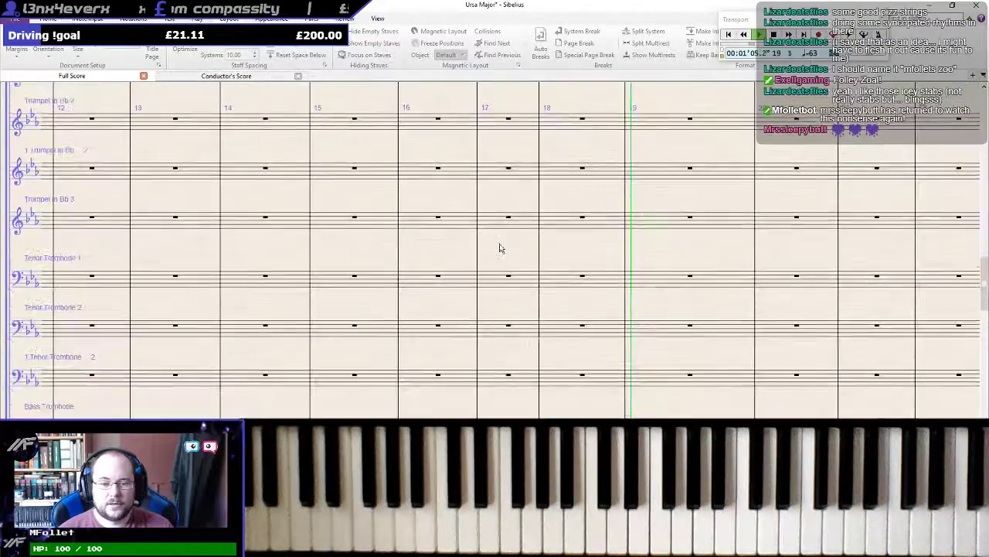
scroll(562, 261, up, 2)
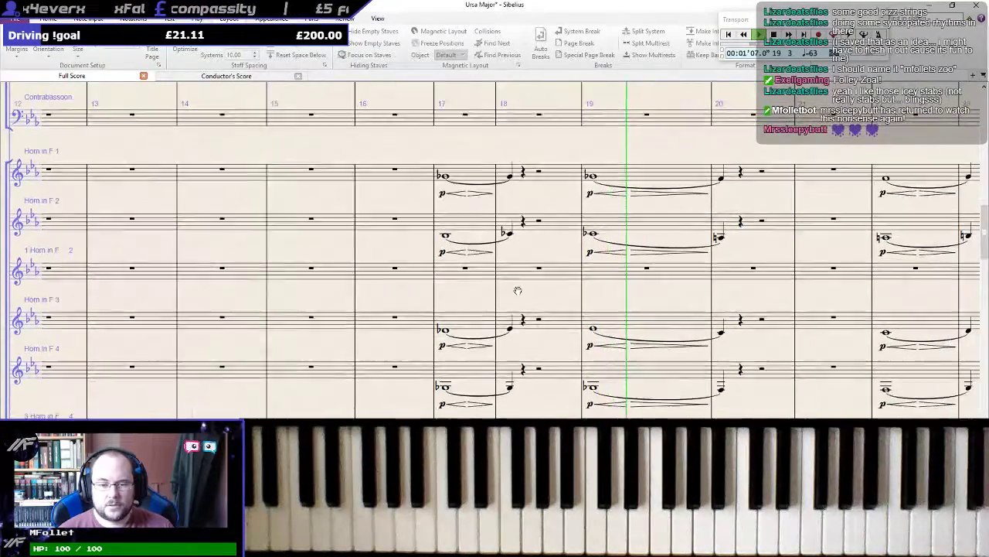
scroll(515, 286, down, 10)
scroll(405, 315, down, 6)
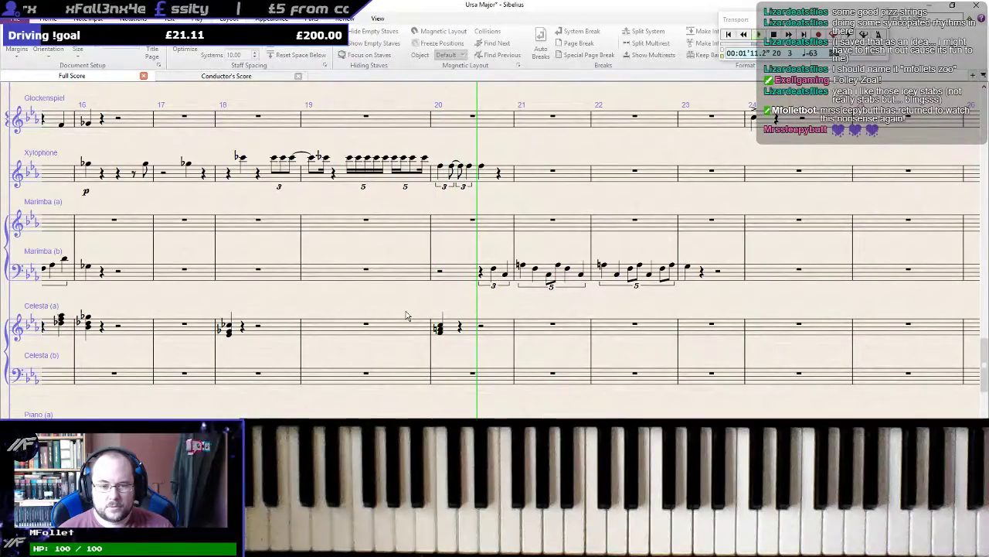
key(space)
Enter a Celesta (b) phrase: dotted quarter F, eighth A-natural, quarters F and C in bar 20, and a quarter F in bar 21
scroll(415, 316, up, 8)
scroll(507, 321, down, 8)
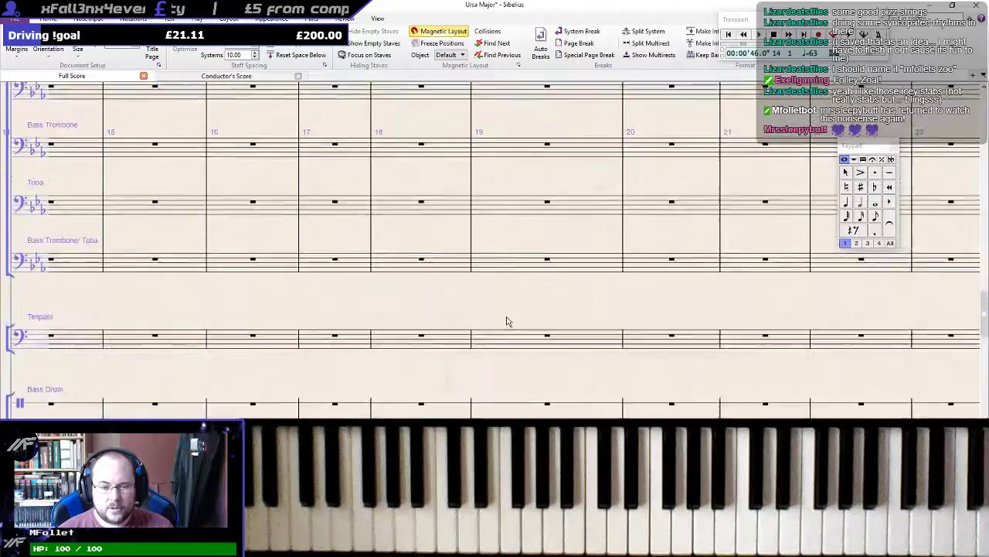
drag(604, 342, 457, 365)
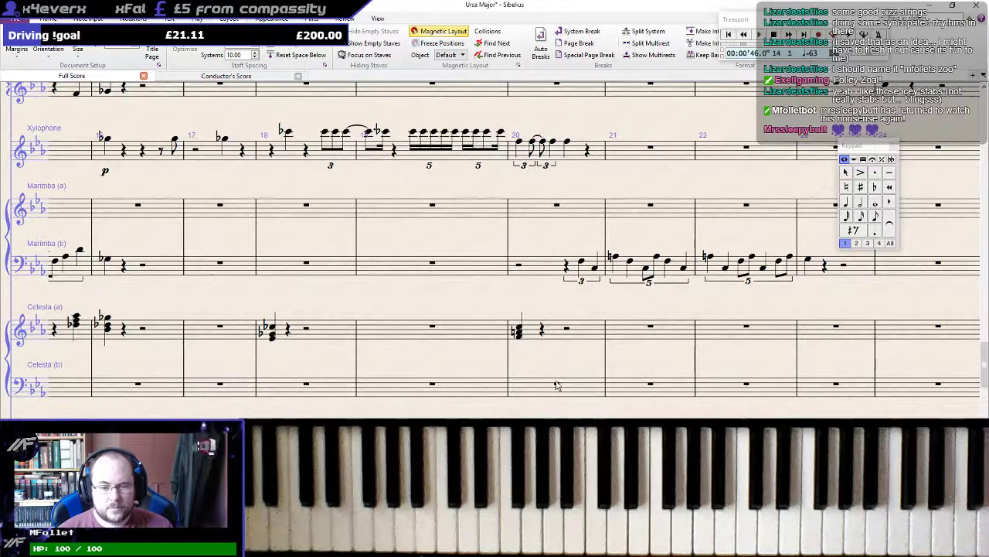
key(KP_4)
key(KP_0)
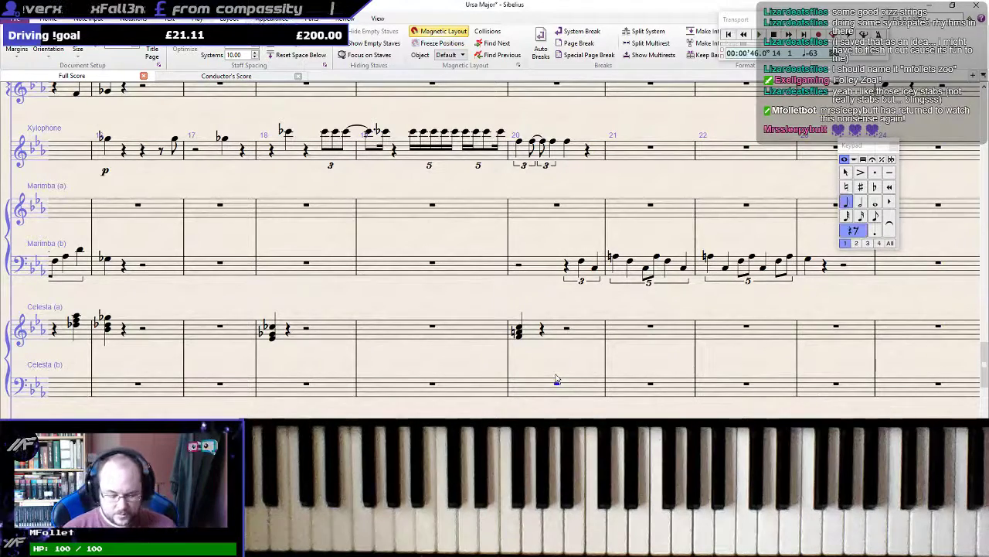
key(KP_Decimal)
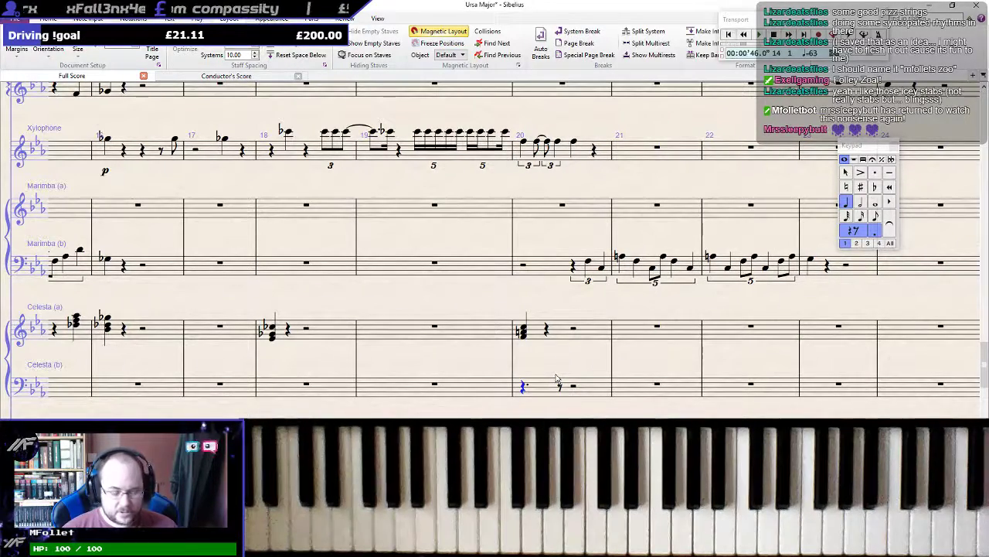
key(f)
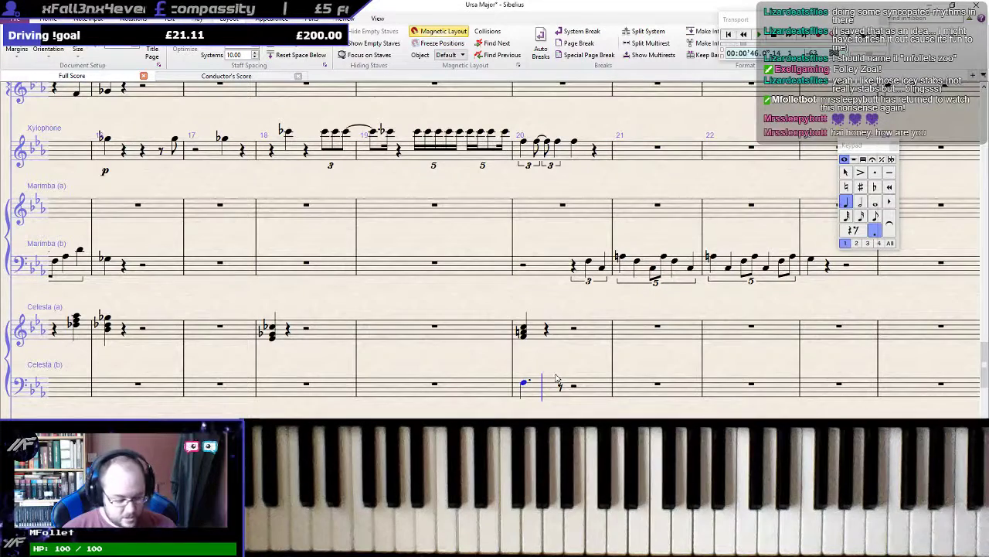
key(KP_3)
key(KP_7)
key(a)
key(KP_4)
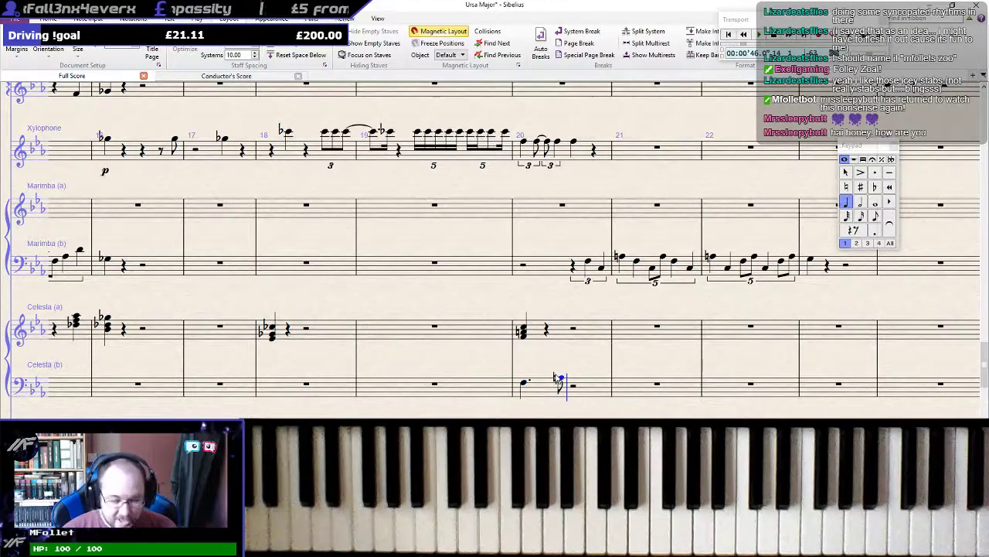
key(f)
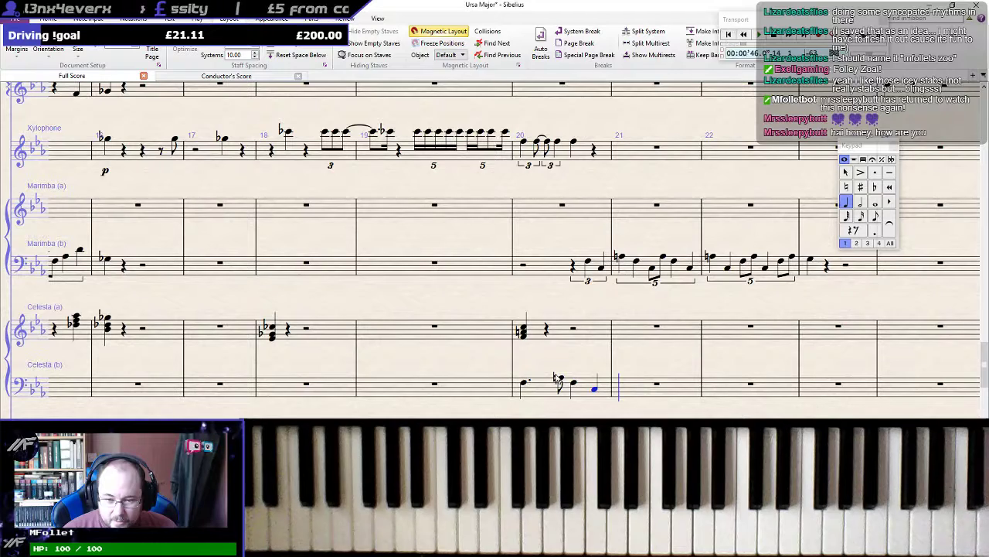
key(a)
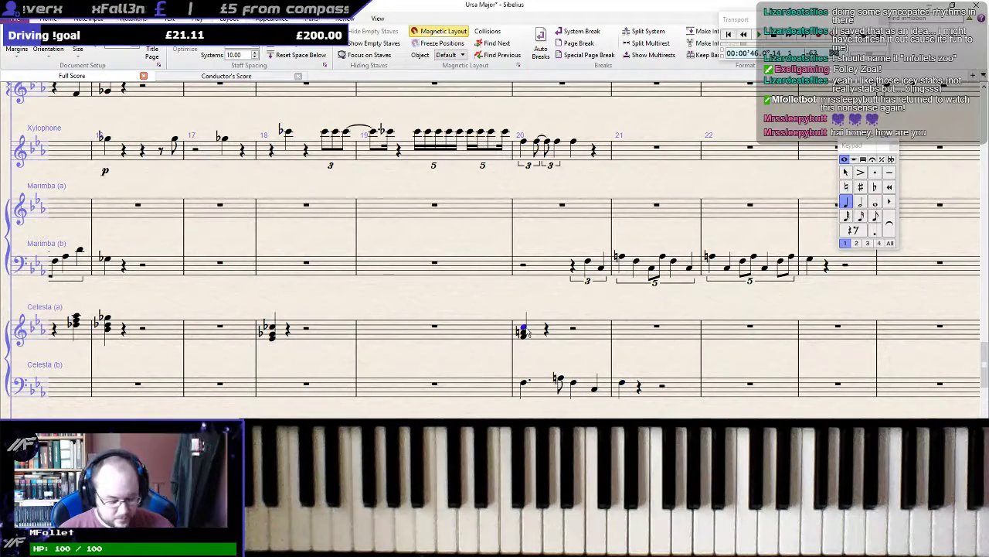
Play from the Celesta chord in bar 20 through bar 23, following the Marimba and Celesta parts
key(space)
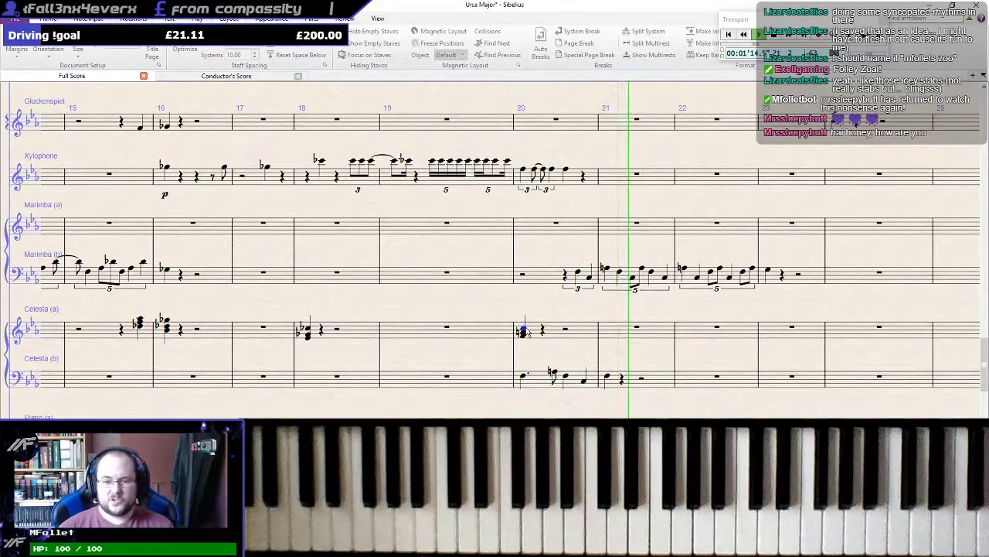
drag(685, 304, 479, 214)
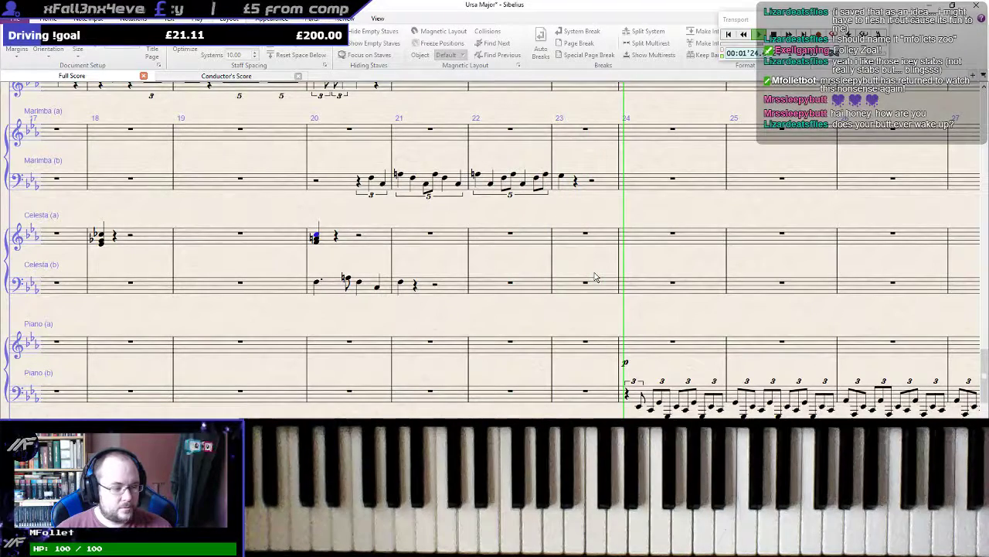
key(space)
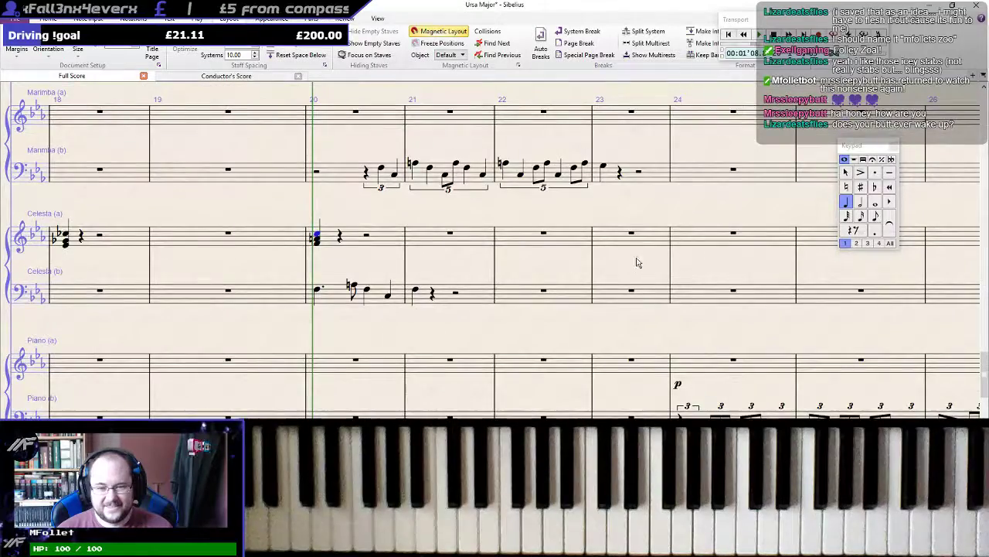
Begin a Clarinet in Bb 1 phrase in bar 23 with a dotted quarter G and an eighth D
scroll(637, 262, up, 15)
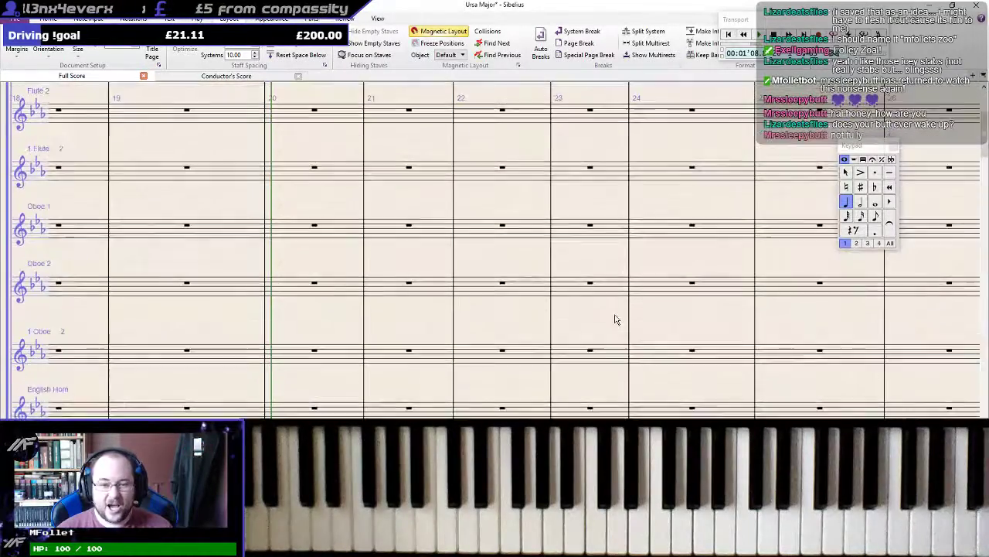
scroll(617, 318, up, 3)
scroll(608, 285, down, 5)
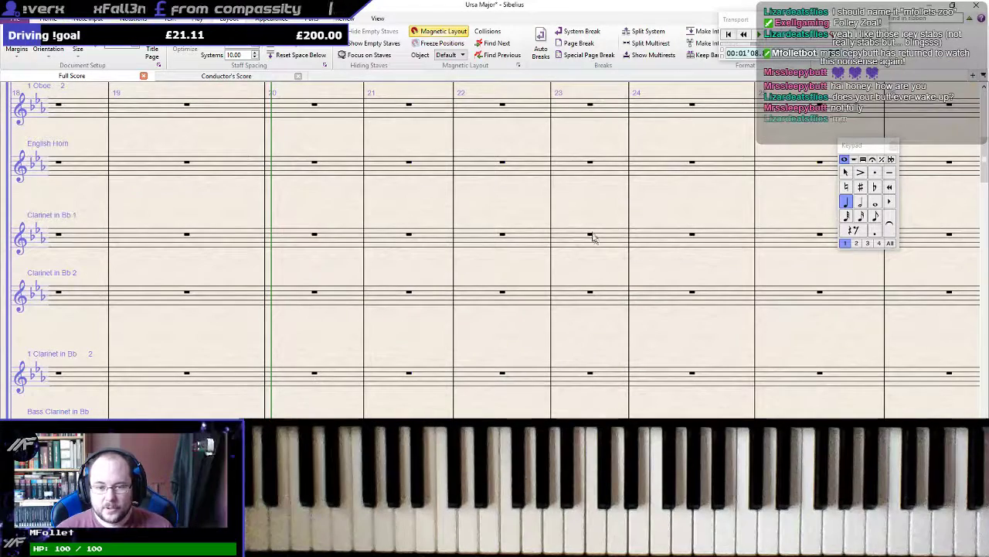
click(593, 236)
key(4)
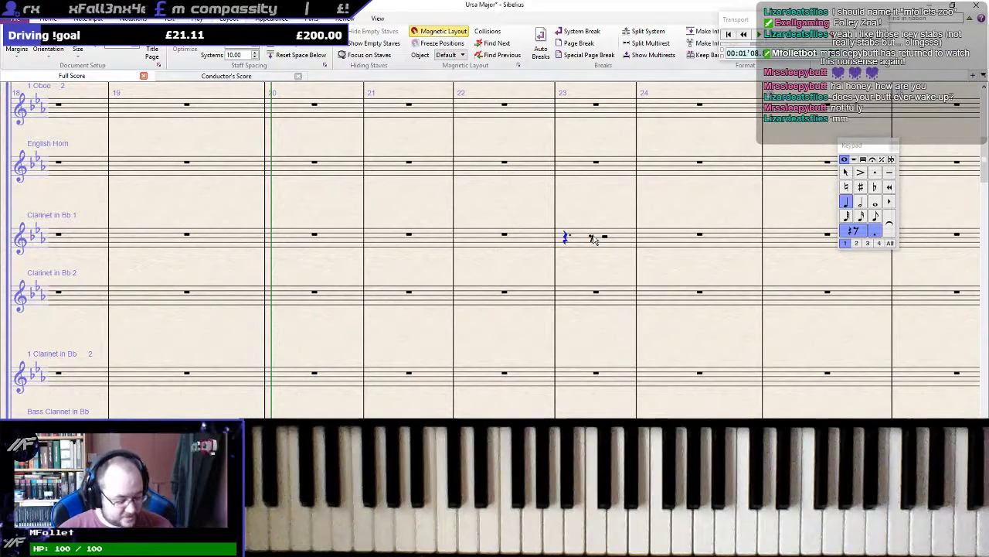
key(g)
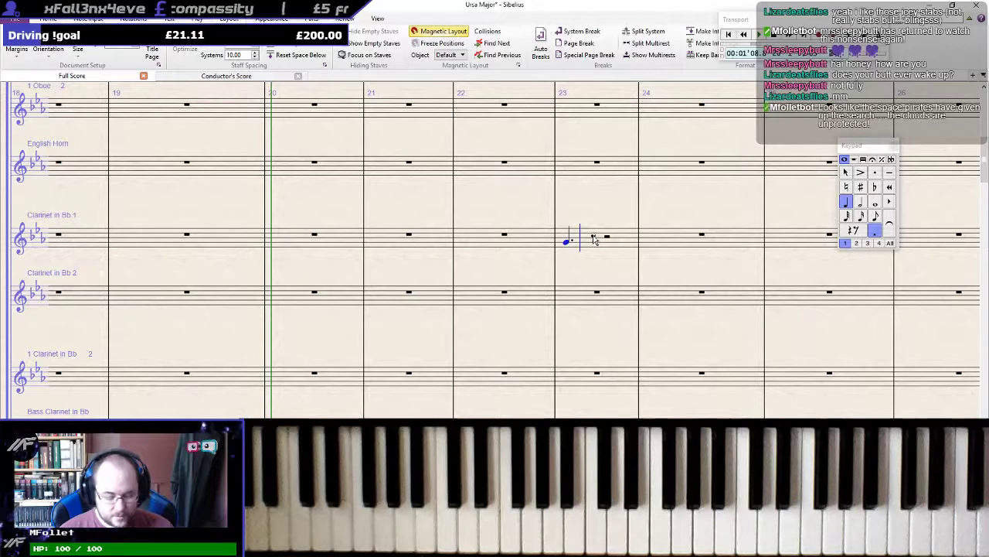
key(3)
key(d)
key(4)
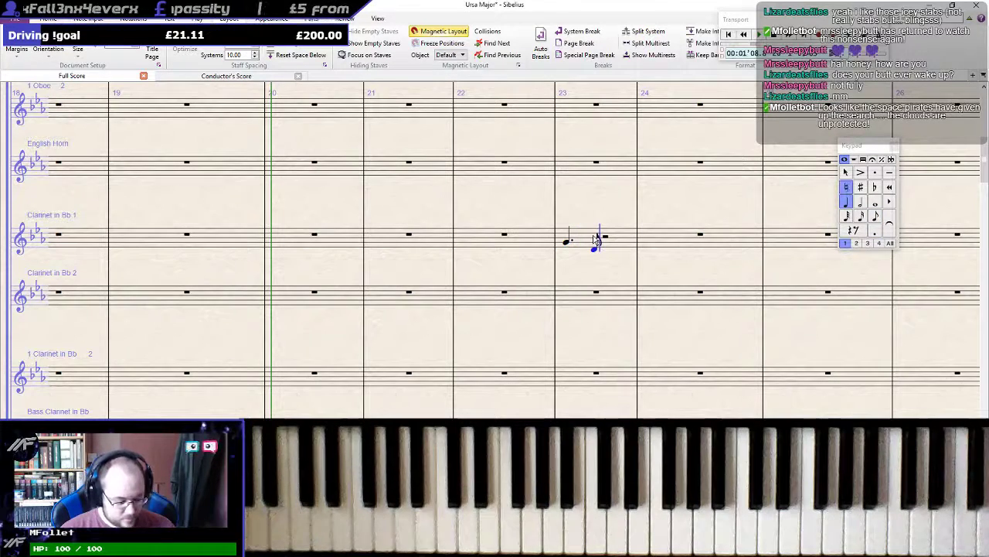
Complete the Clarinet in Bb 1 phrase with a half B-natural in bar 23 and a quarter C in bar 24
key(8)
key(a)
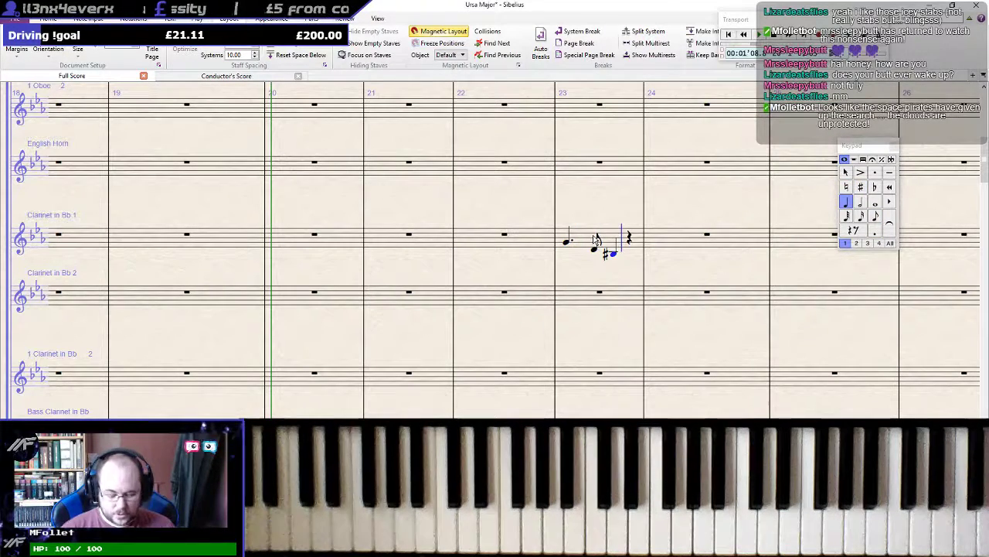
key(5)
key(9)
key(7)
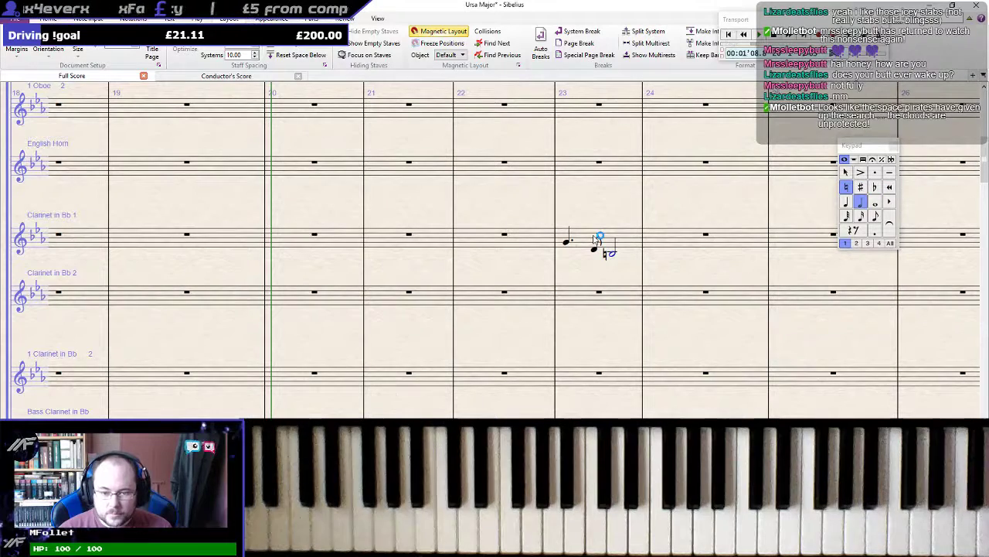
key(n)
key(4)
key(x)
key(c)
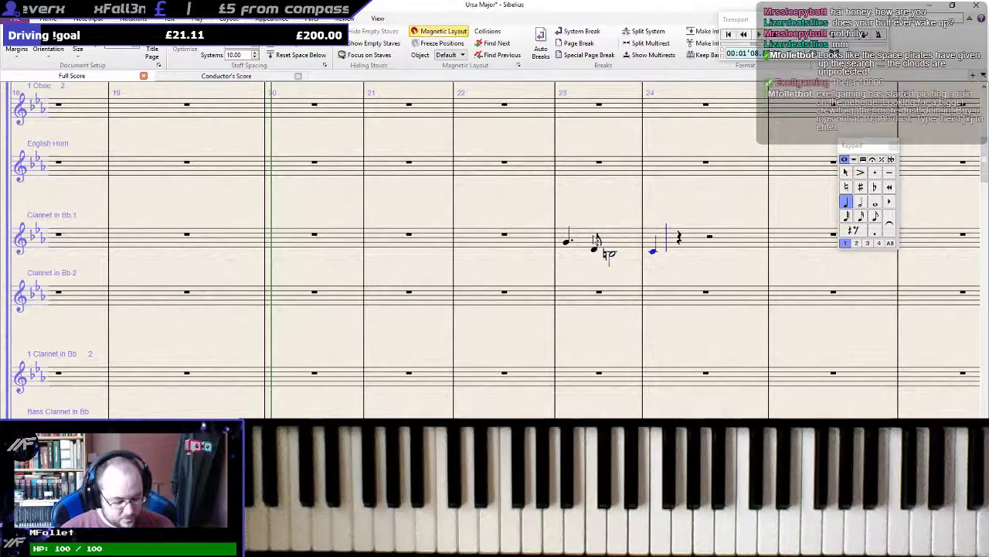
key(Escape)
click(614, 257)
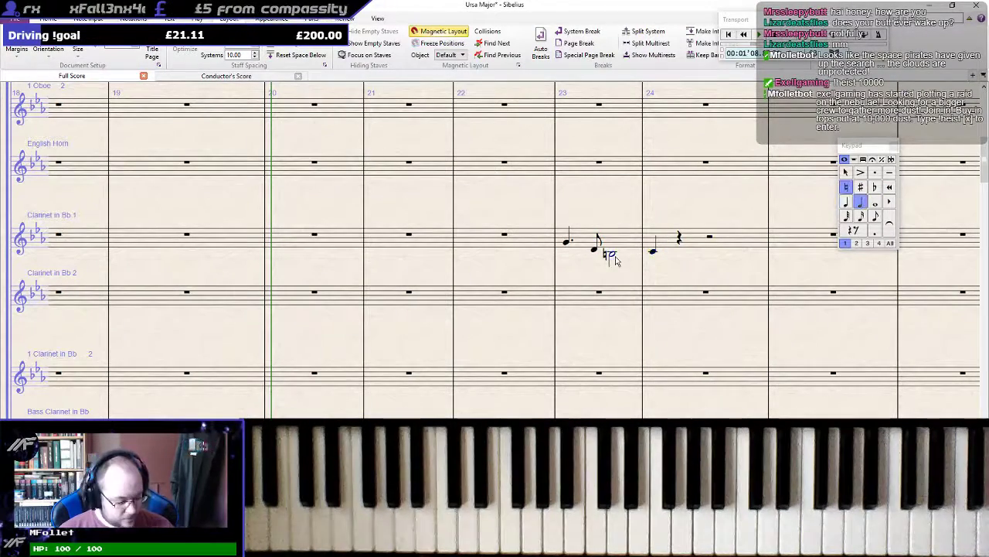
Mark the first note of the Clarinet in Bb 1 phrase in bar 23 p
click(568, 246)
key(ctrl+e)
text(p)
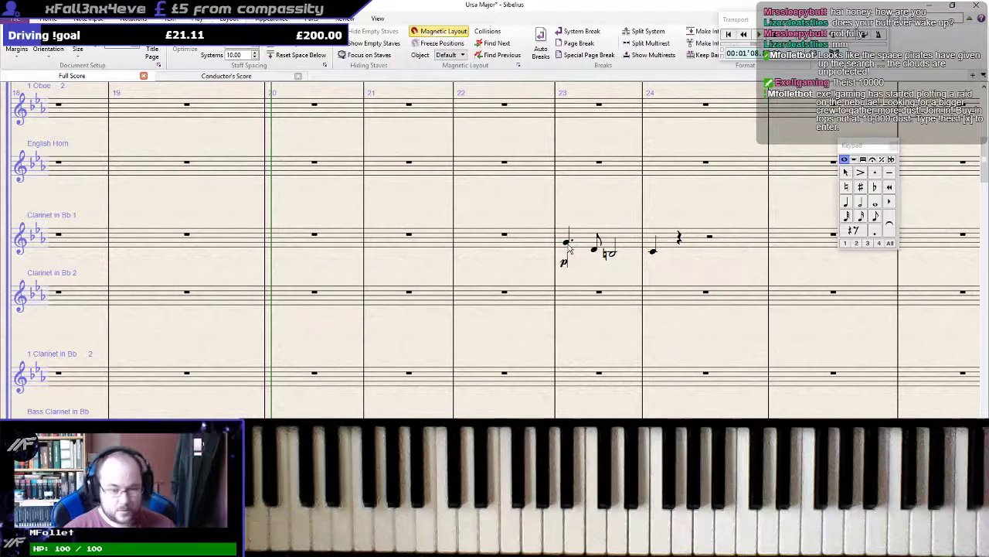
Slur the Clarinet in Bb 1 phrase from its first note to the first note of bar 24 and play it back
click(569, 245)
key(s)
key(space)
key(space)
key(space)
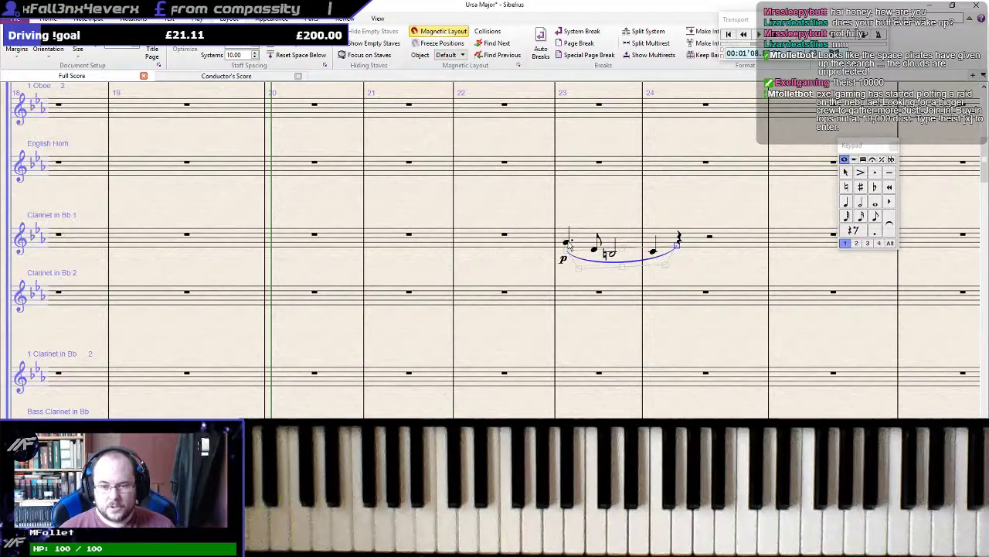
key(shift+space)
key(x)
click(568, 246)
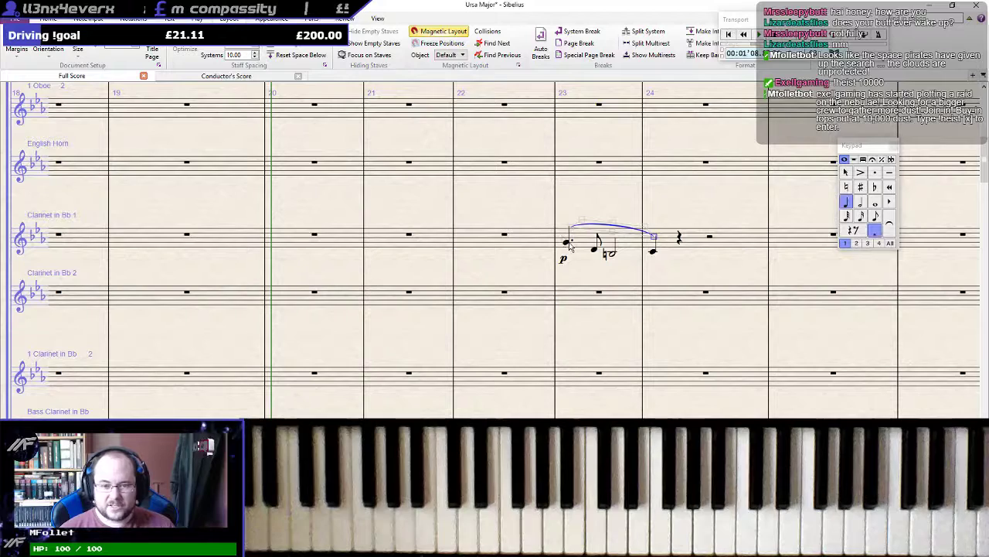
key(p)
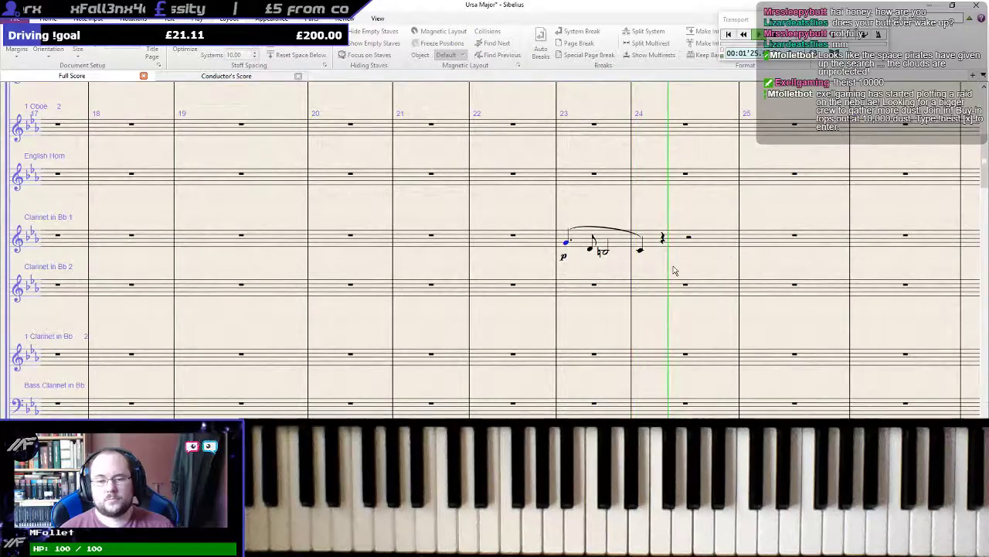
Stop playback and look over the whole score, from the Clarinet in Bb 1 phrase at bar 23 to the trumpet entry
scroll(674, 271, down, 1)
scroll(674, 271, down, 2)
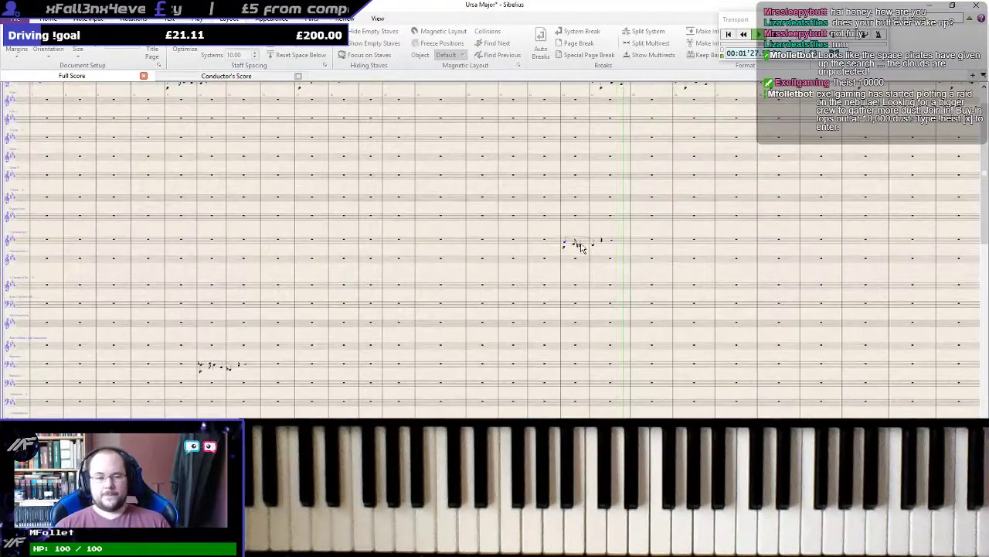
key(space)
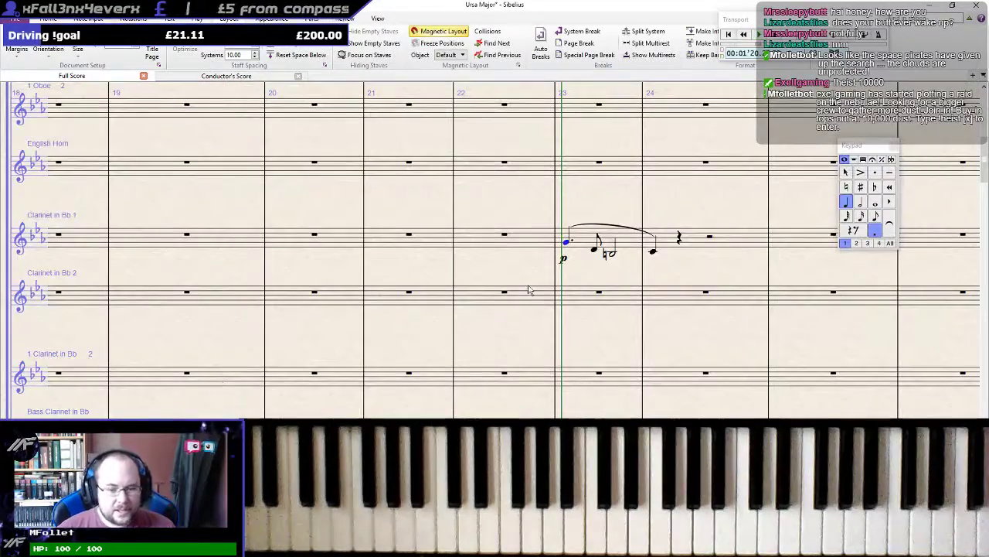
scroll(662, 258, down, 3)
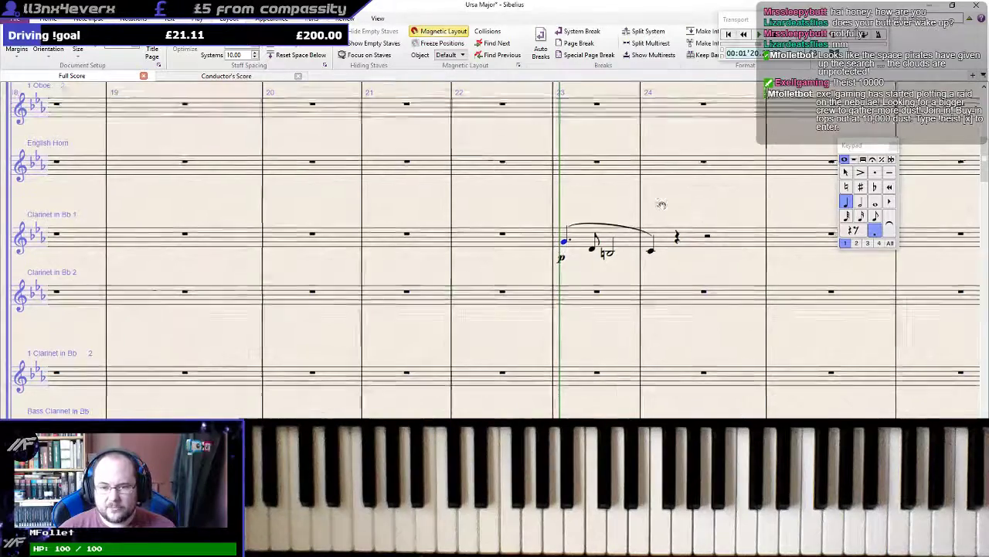
scroll(630, 271, down, 3)
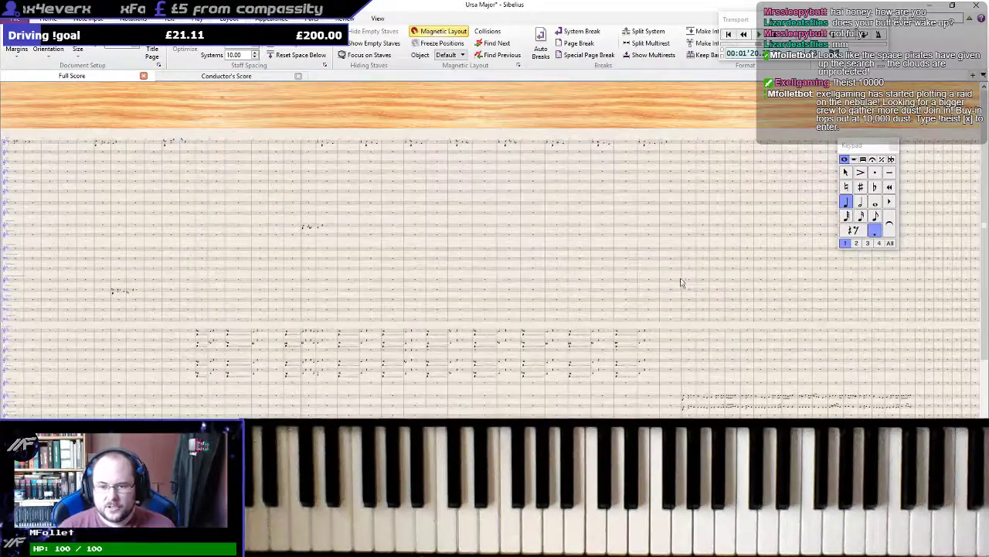
drag(805, 290, 691, 219)
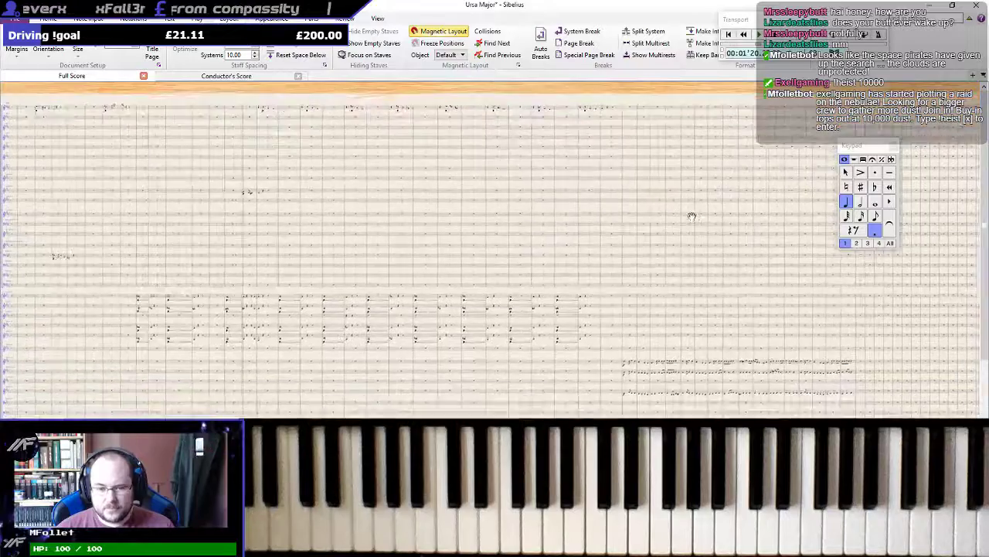
scroll(646, 364, up, 1)
scroll(646, 363, up, 1)
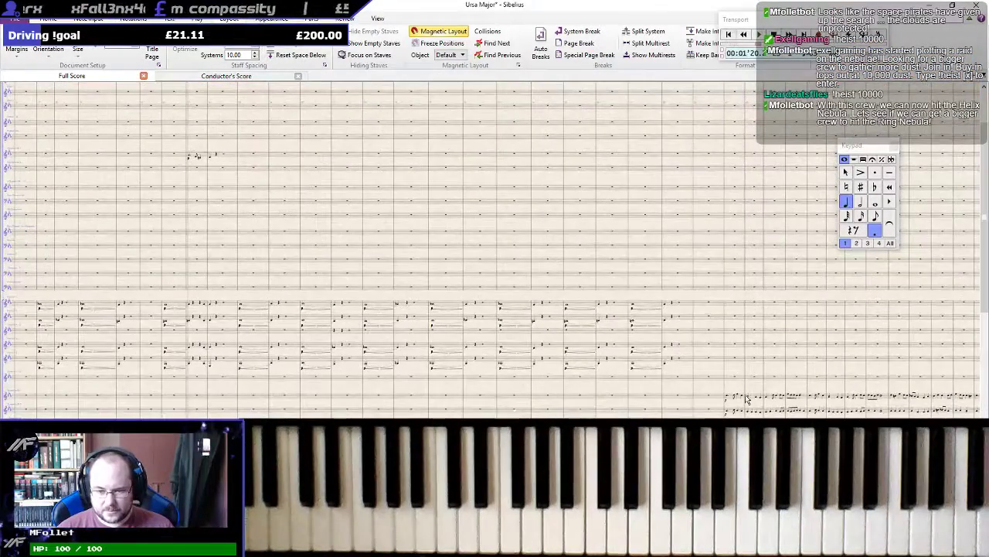
click(609, 295)
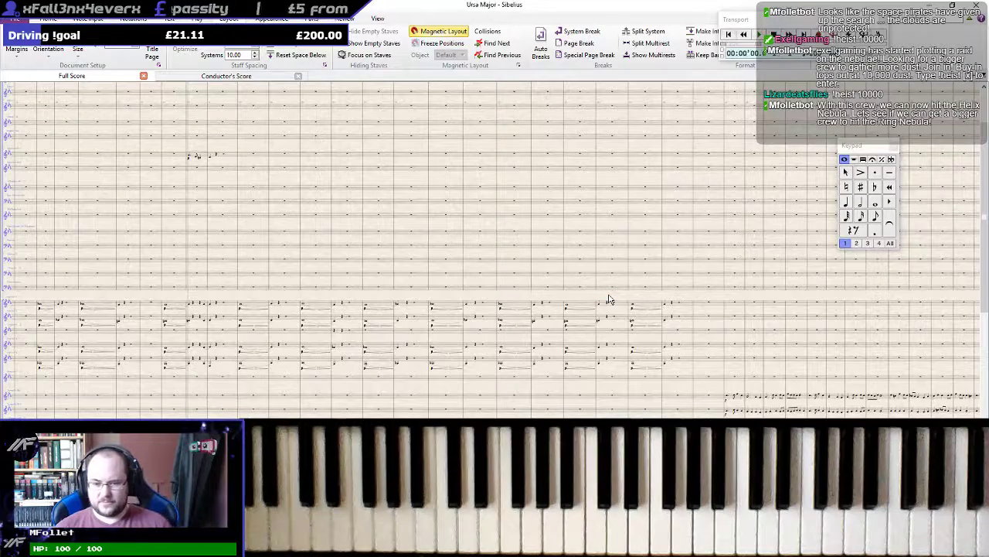
Play the score from the beginning to bar 27, following the woodwind, horn, percussion and piano staves
key(space)
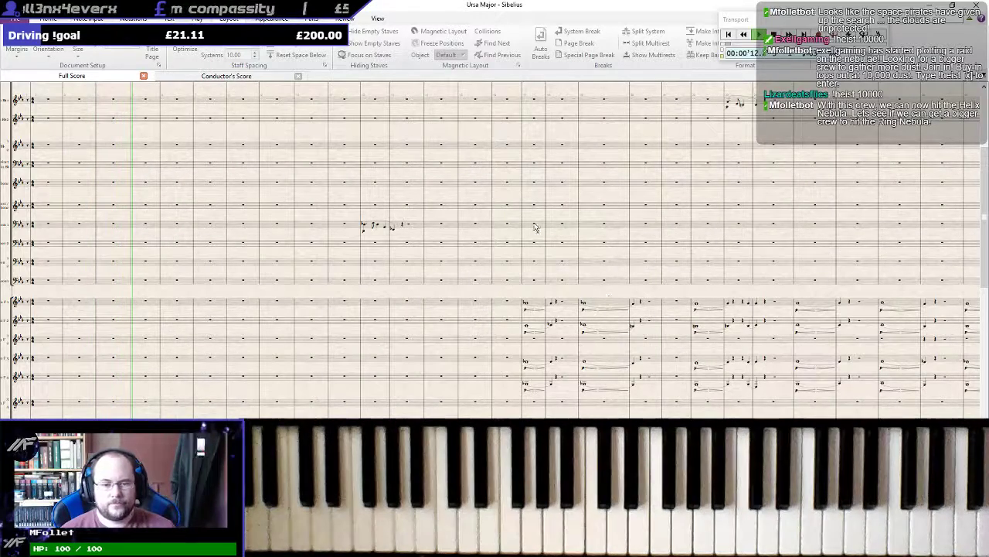
scroll(536, 227, up, 2)
scroll(479, 249, up, 5)
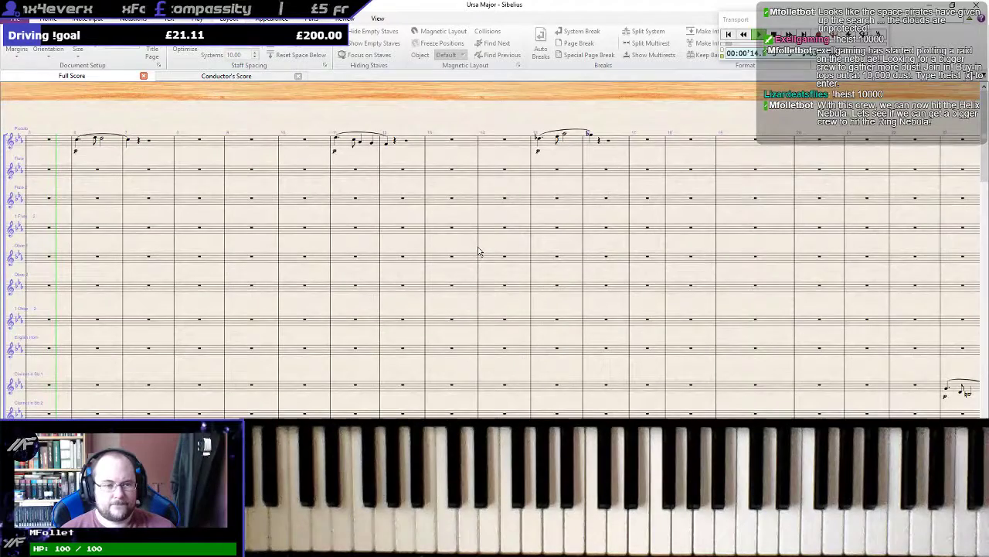
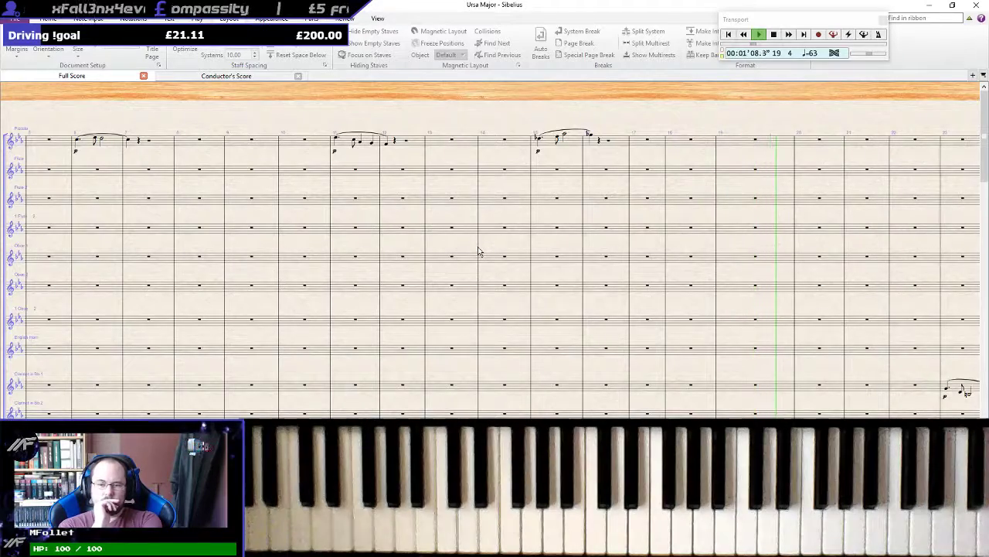
scroll(656, 304, down, 5)
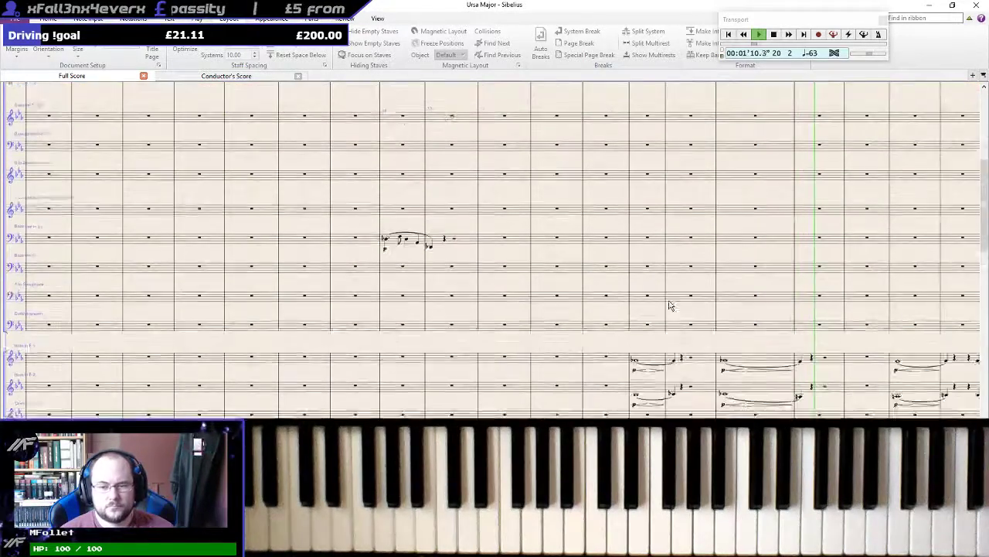
scroll(670, 305, down, 10)
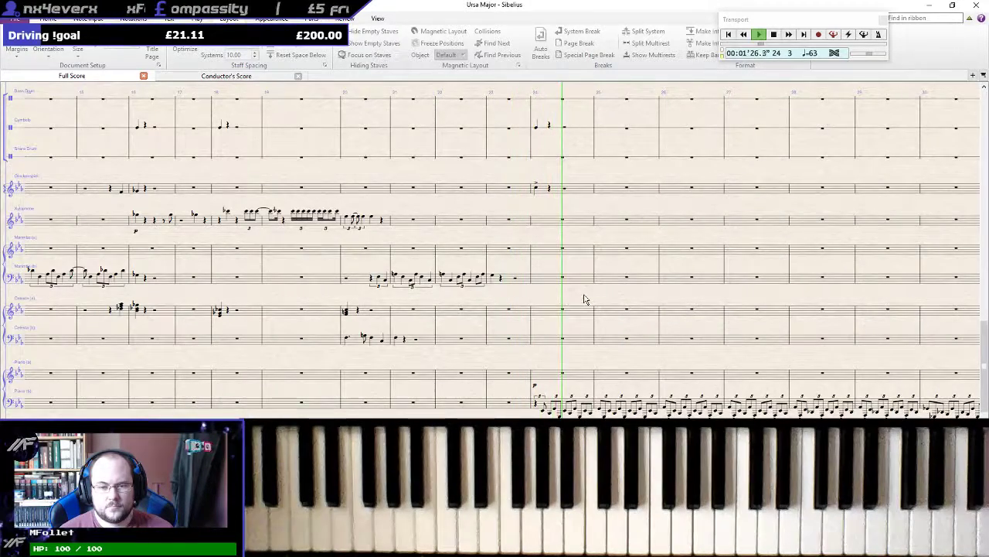
drag(585, 299, 394, 385)
scroll(393, 381, up, 12)
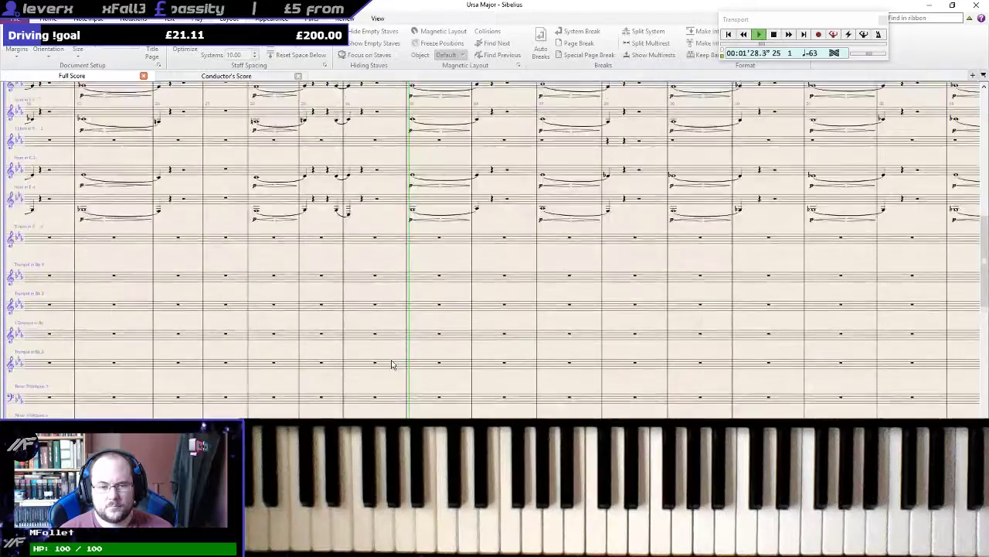
scroll(392, 364, up, 3)
scroll(392, 364, up, 3)
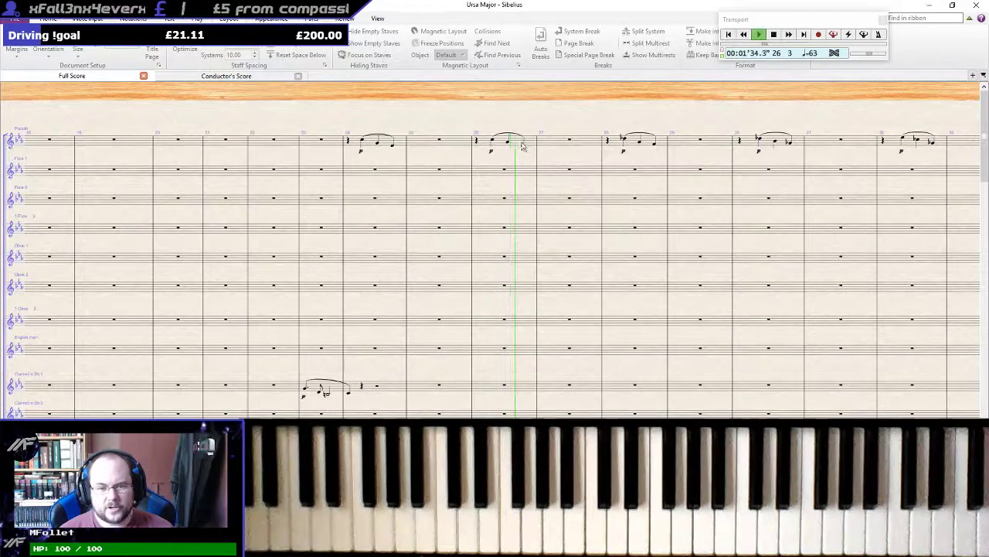
key(space)
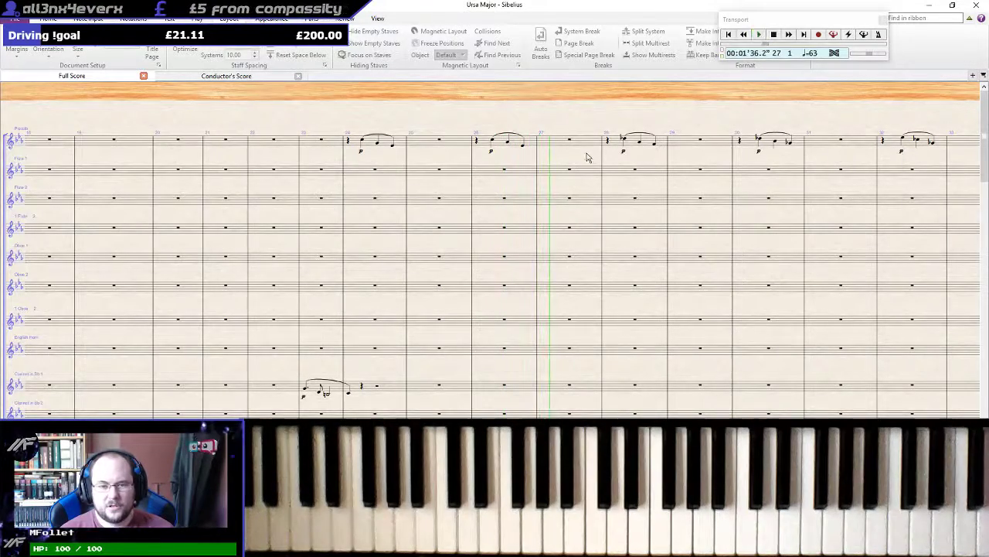
Enter a dotted quarter note, an eighth note and two quarter notes in bar 26 of the Bass Clarinet staff
scroll(502, 230, down, 6)
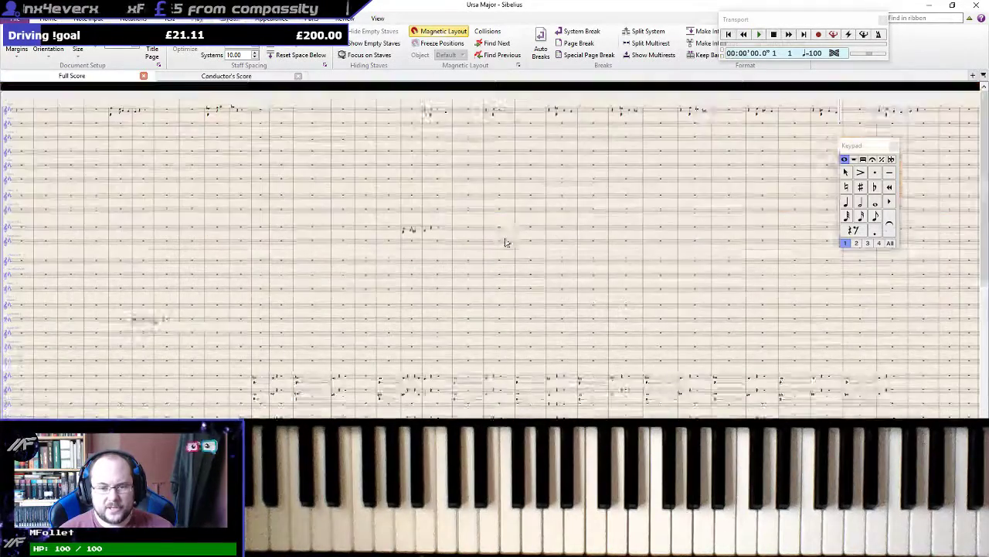
ctrl+scroll(508, 247, up, 3)
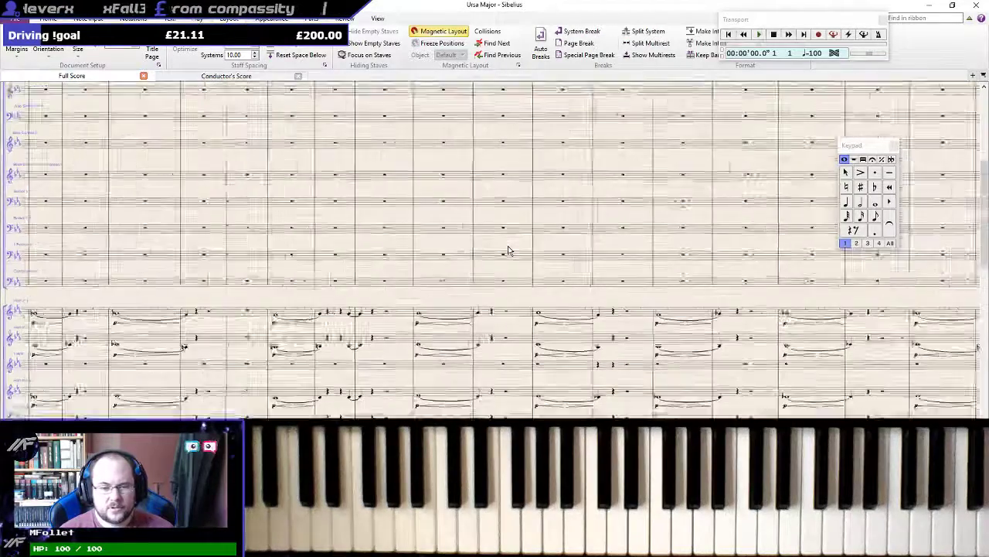
scroll(502, 243, up, 1)
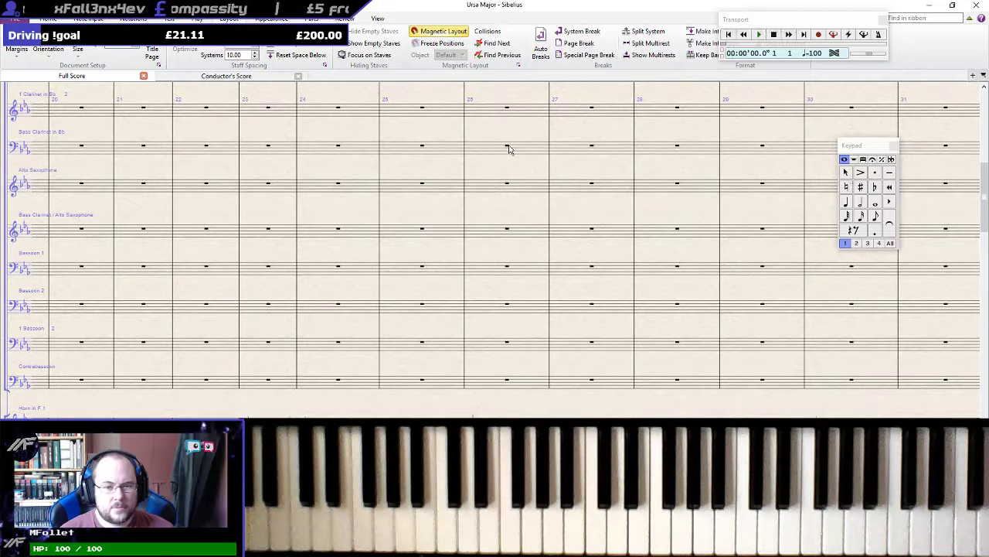
key(KP_4)
key(KP_Decimal)
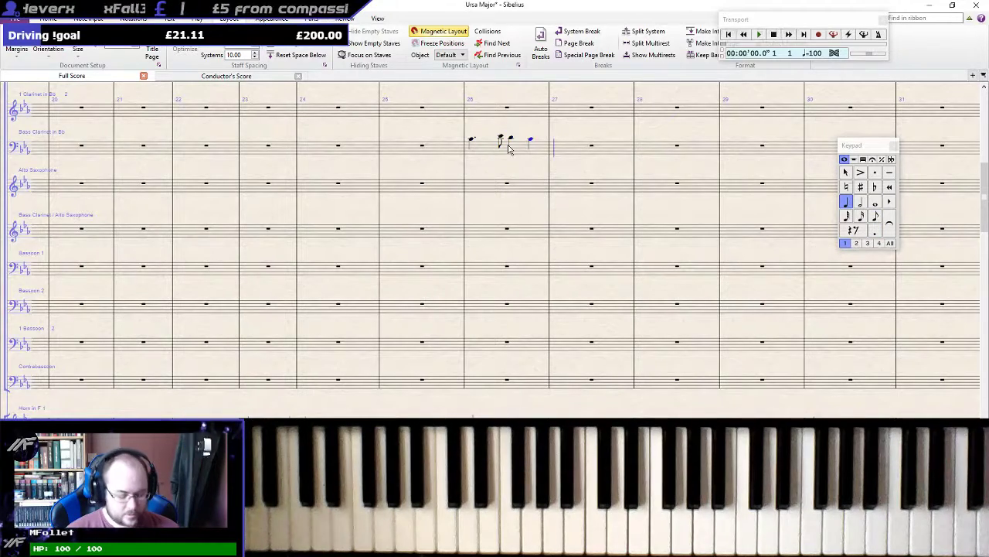
Select the Trumpet in Bb 1 melody from bar 40 through bar 55
scroll(510, 150, down, 1)
drag(657, 250, 194, 256)
drag(757, 246, 420, 300)
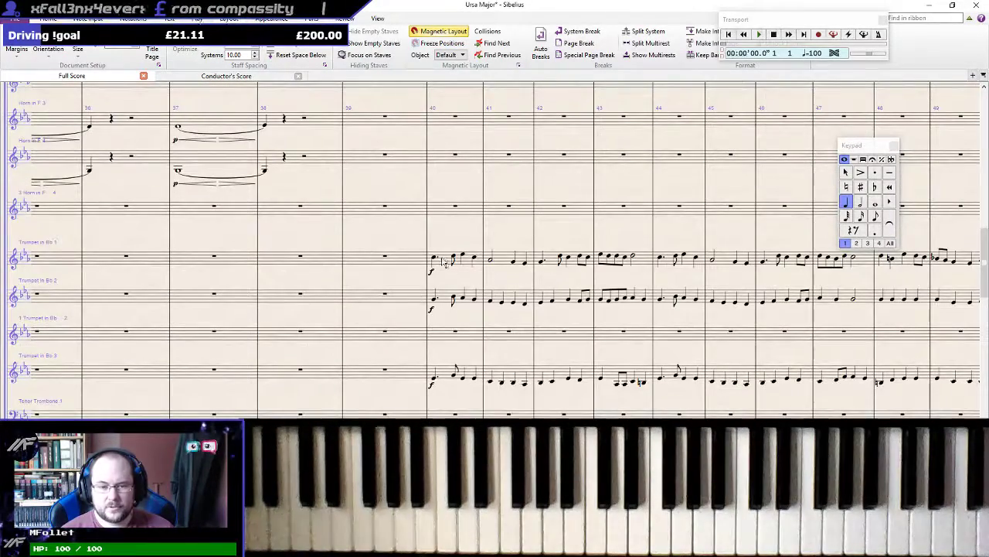
click(445, 262)
drag(677, 277, 104, 265)
shift+click(735, 252)
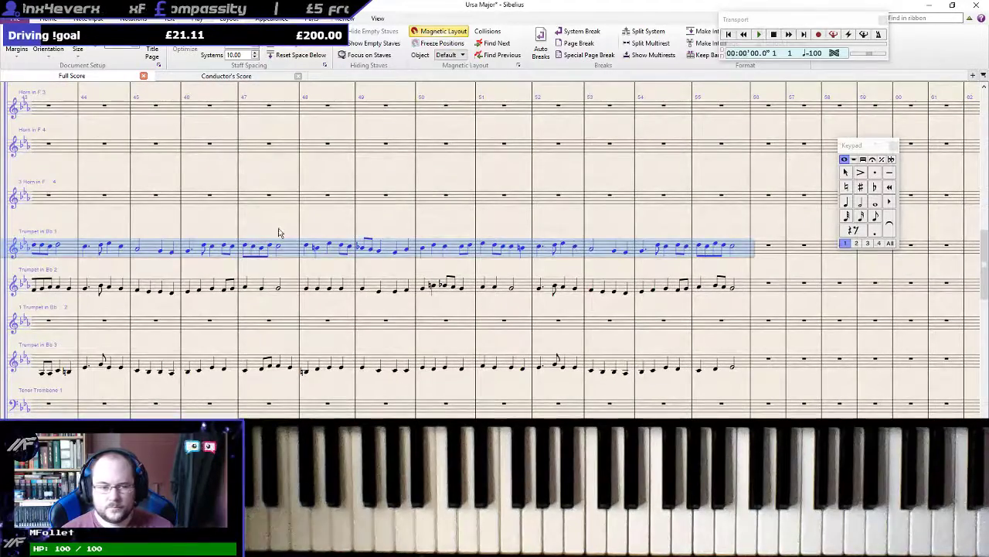
Copy the selected trumpet melody onto the Bass Clarinet staff from bar 26 and transpose it down by octave
drag(272, 230, 546, 281)
scroll(550, 278, up, 4)
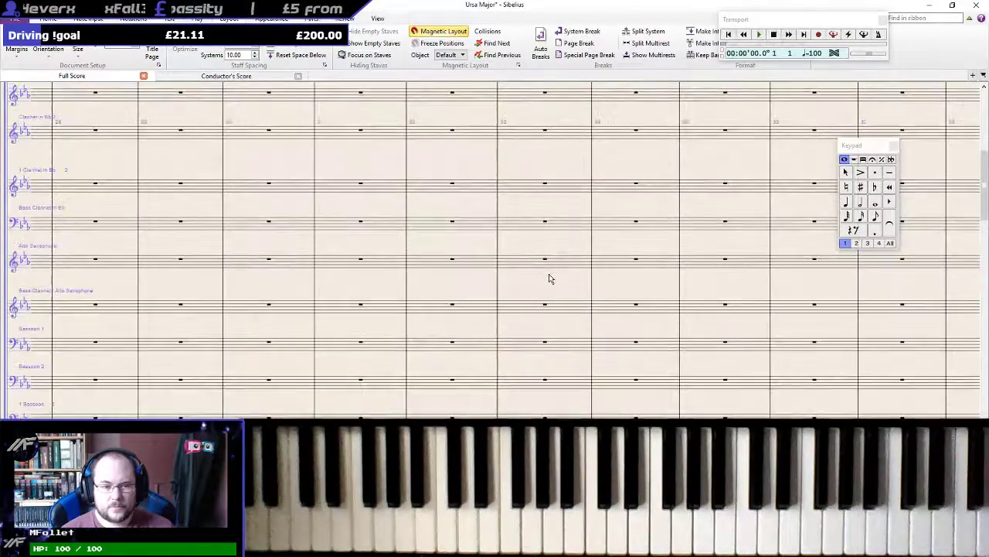
drag(171, 242, 698, 225)
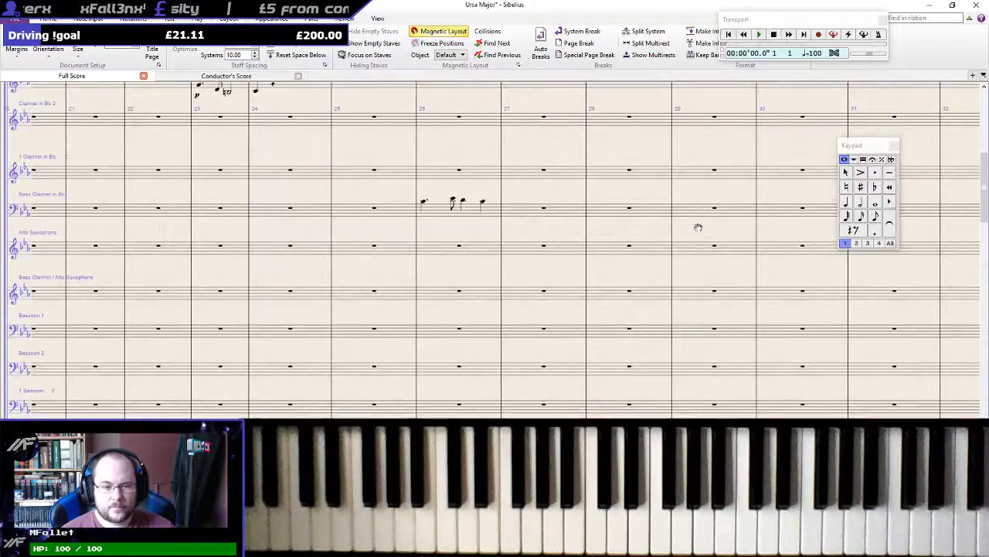
alt+click(423, 210)
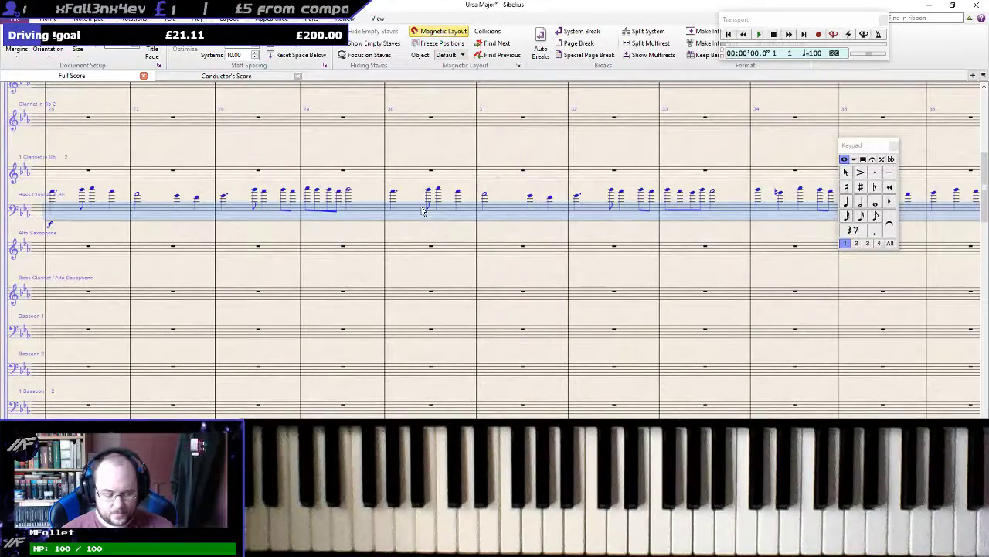
key(ctrl+Down)
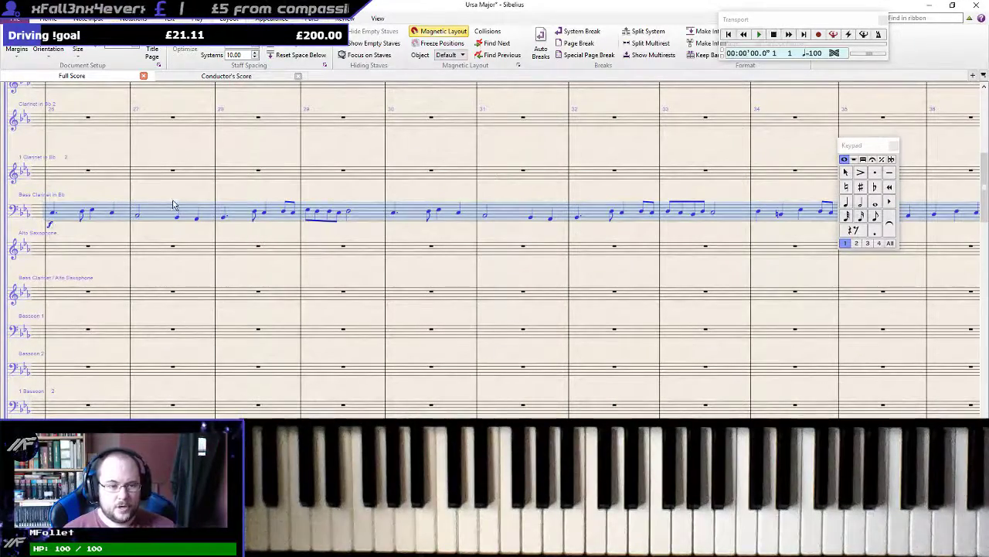
Check the copied Bass Clarinet melody against the other staves and delete its last two bars, 40 and 41
drag(171, 192, 2, 206)
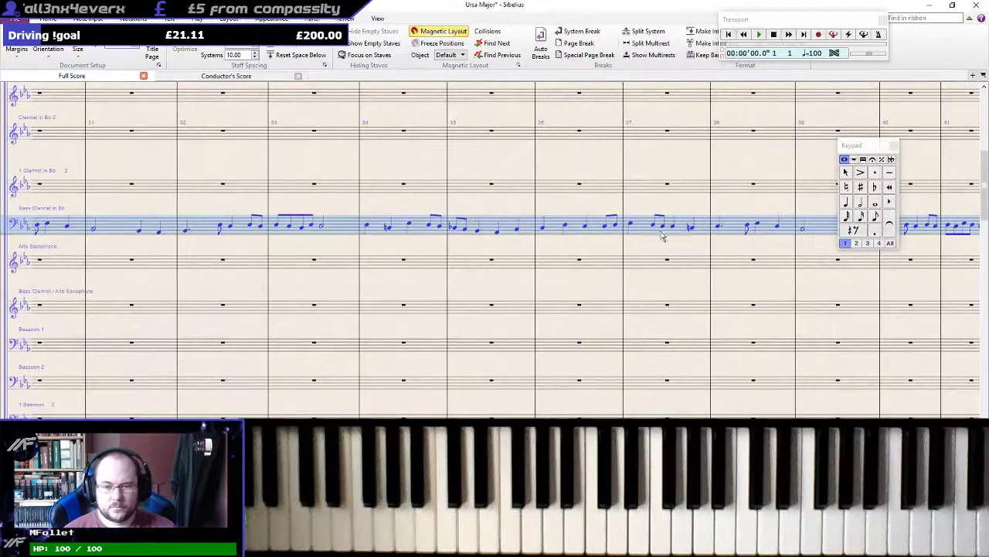
drag(742, 248, 255, 230)
scroll(357, 246, down, 10)
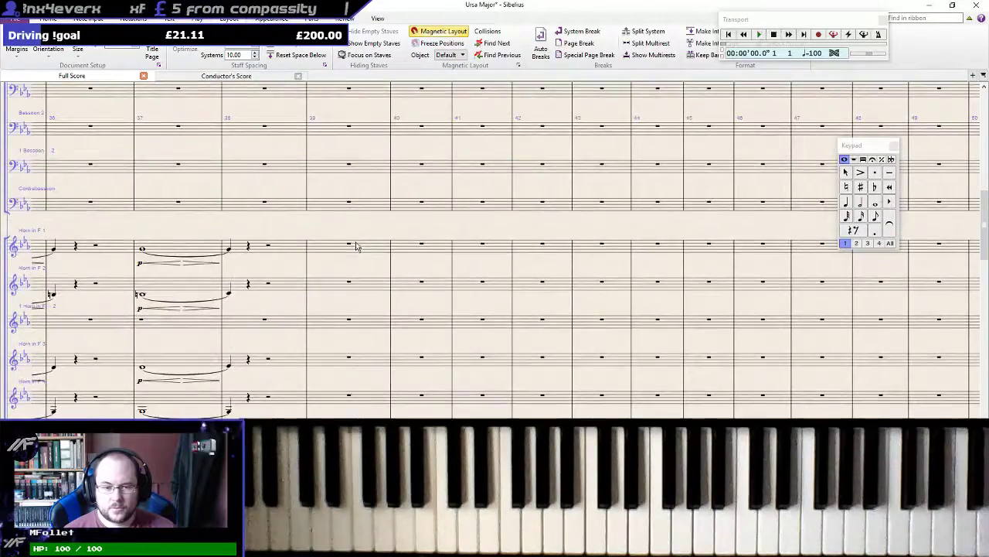
scroll(357, 246, up, 8)
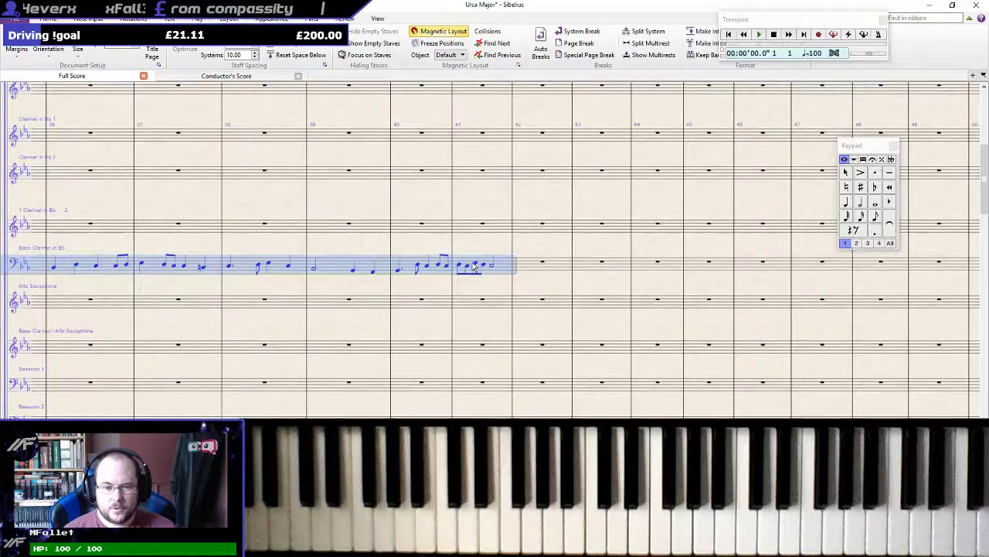
drag(346, 249, 988, 278)
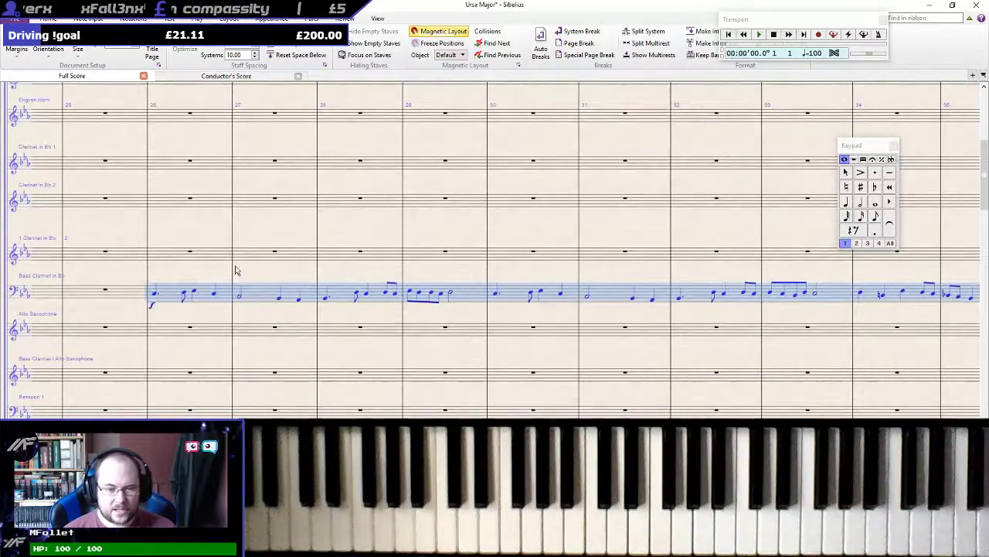
scroll(278, 267, left, 5)
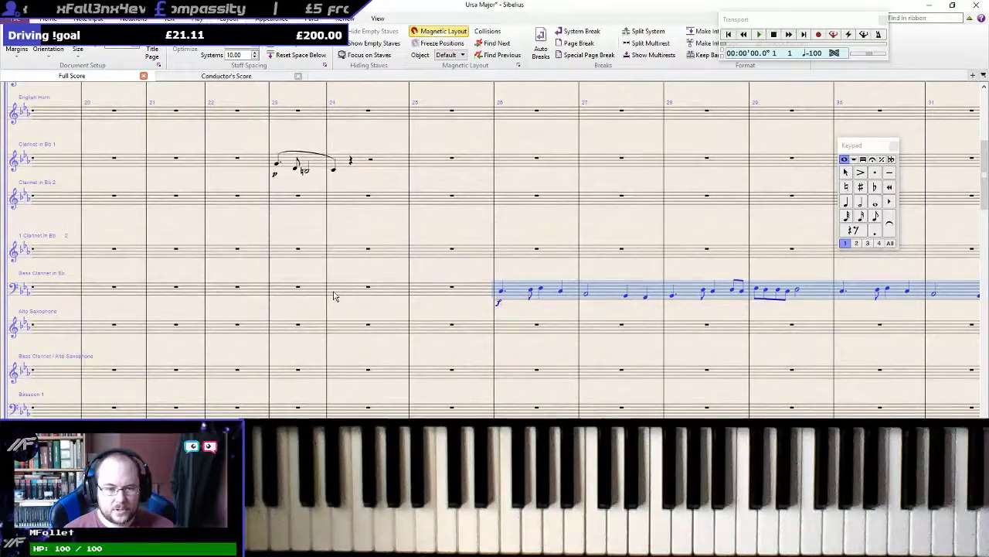
scroll(334, 296, right, 5)
scroll(746, 314, right, 10)
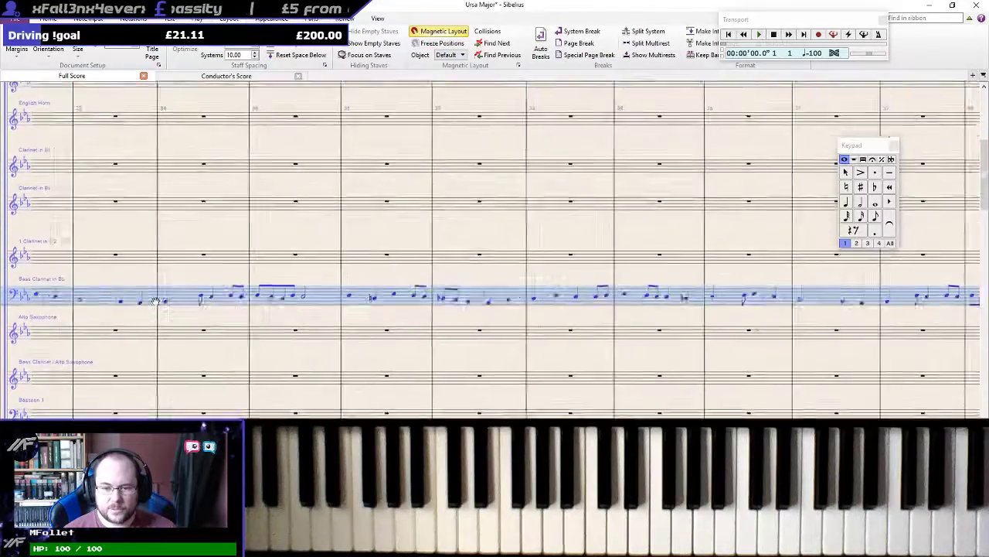
click(674, 278)
shift+click(765, 278)
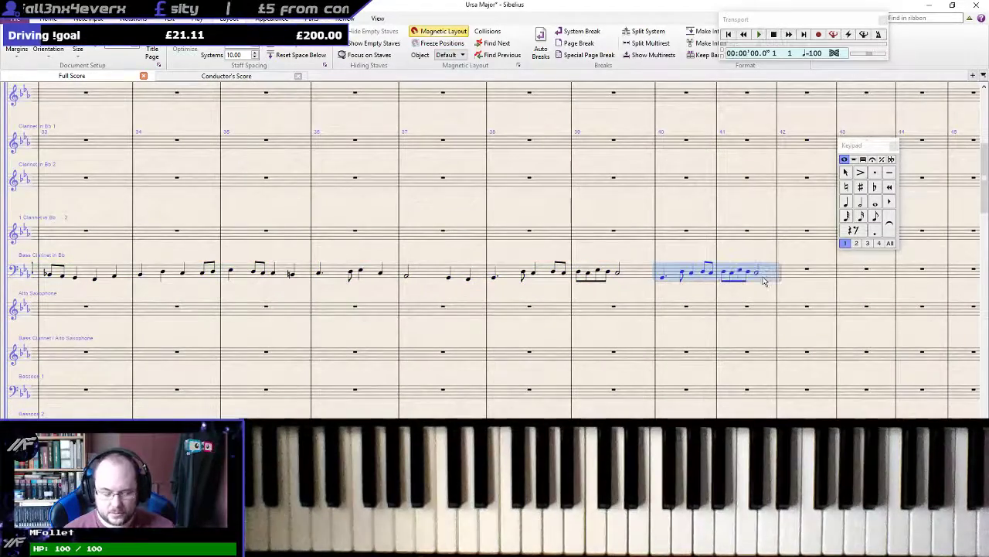
key(Delete)
Copy the Bass Clarinet melody, from bar 24 to its end, one bar earlier so that it starts in bar 23
scroll(618, 309, down, 2)
scroll(619, 310, down, 15)
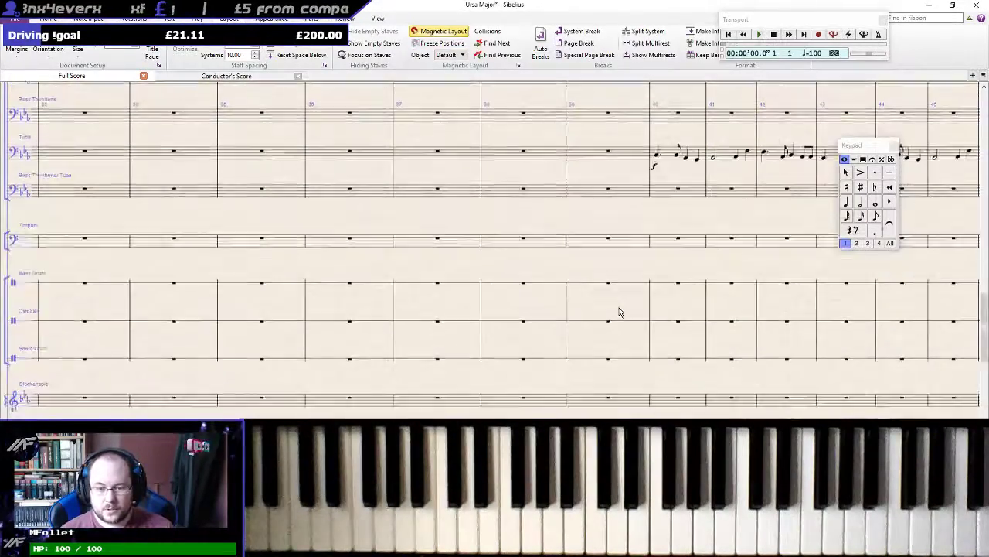
scroll(623, 313, up, 15)
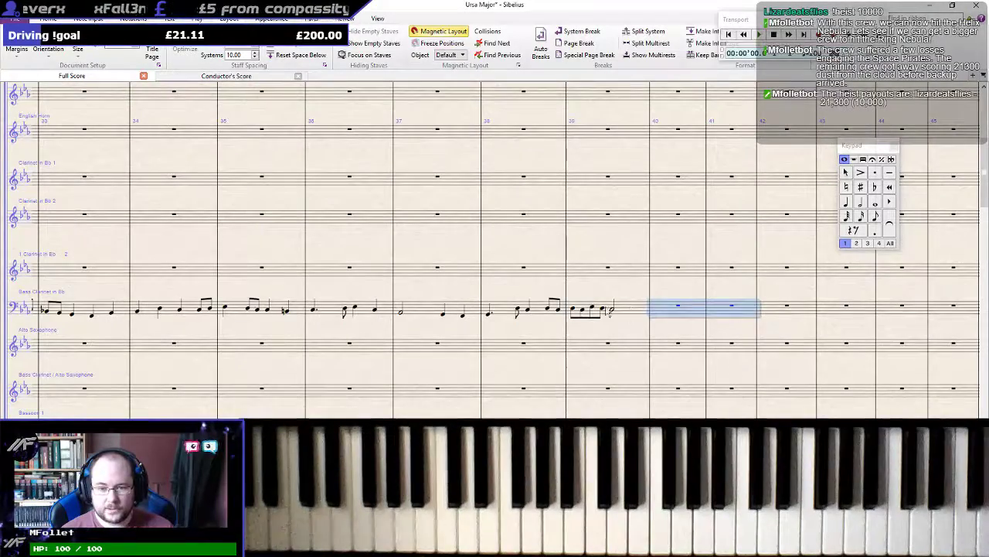
click(607, 310)
drag(342, 247, 868, 261)
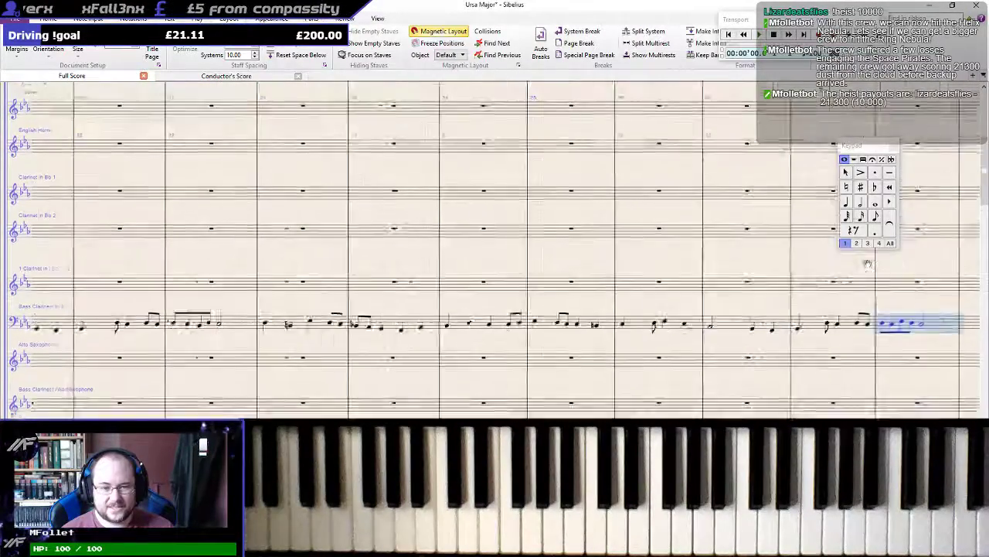
drag(97, 317, 803, 295)
shift+click(523, 305)
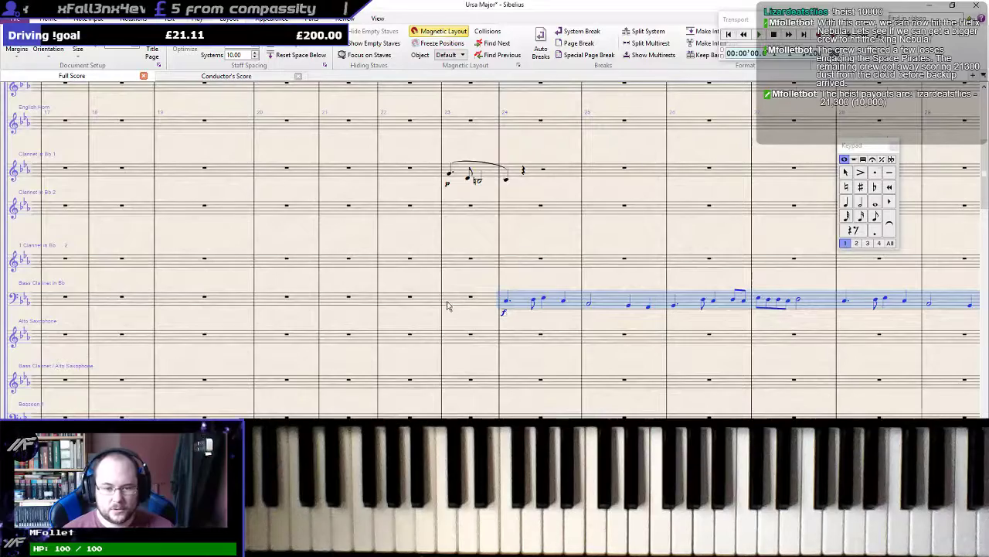
alt+click(468, 303)
drag(853, 325, 11, 300)
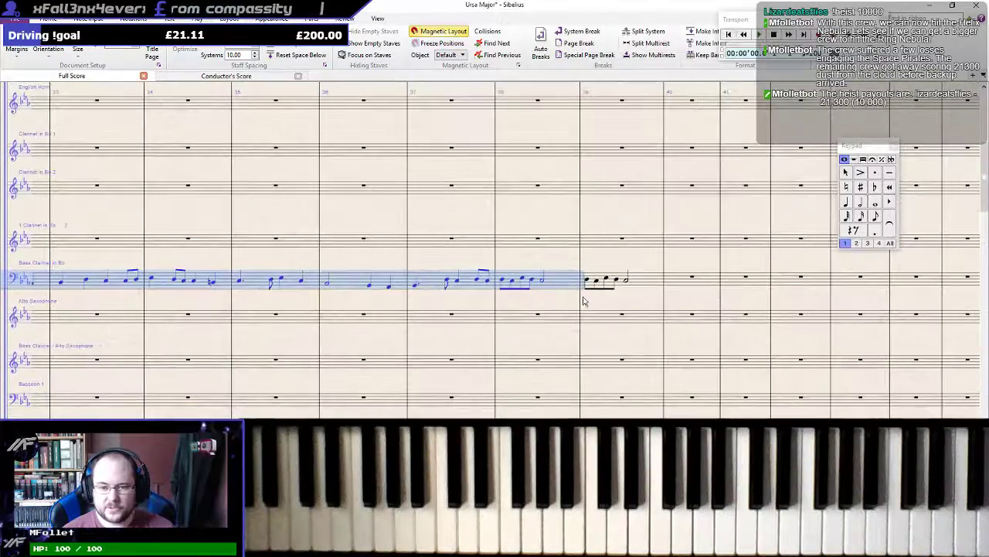
Delete the leftover Bass Clarinet notes in bar 39 at the end of the shifted melody
key(Escape)
click(640, 281)
key(Delete)
Play back the entry in bar 23 and change the Bass Clarinet's dynamic there from forte to piano (p)
drag(366, 220, 985, 213)
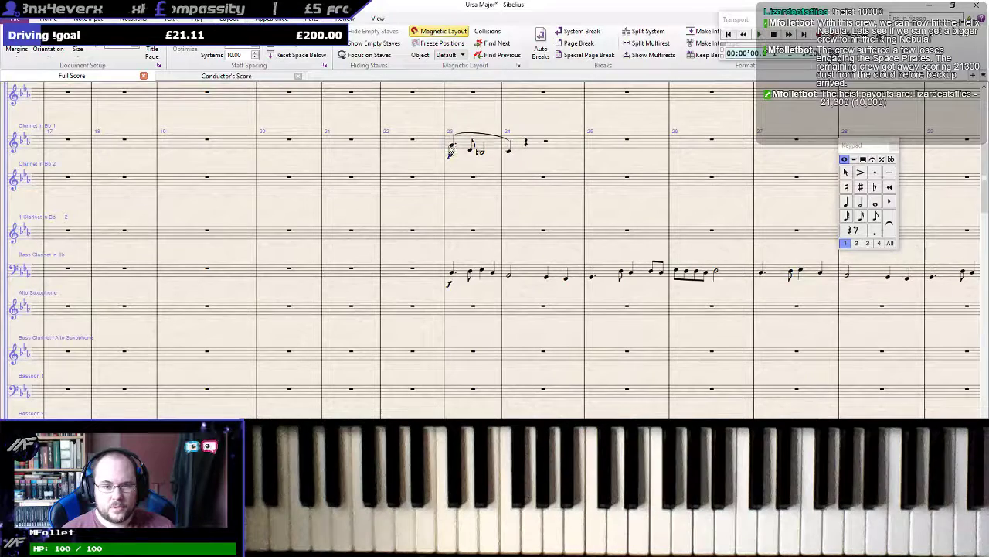
click(450, 150)
click(452, 149)
key(space)
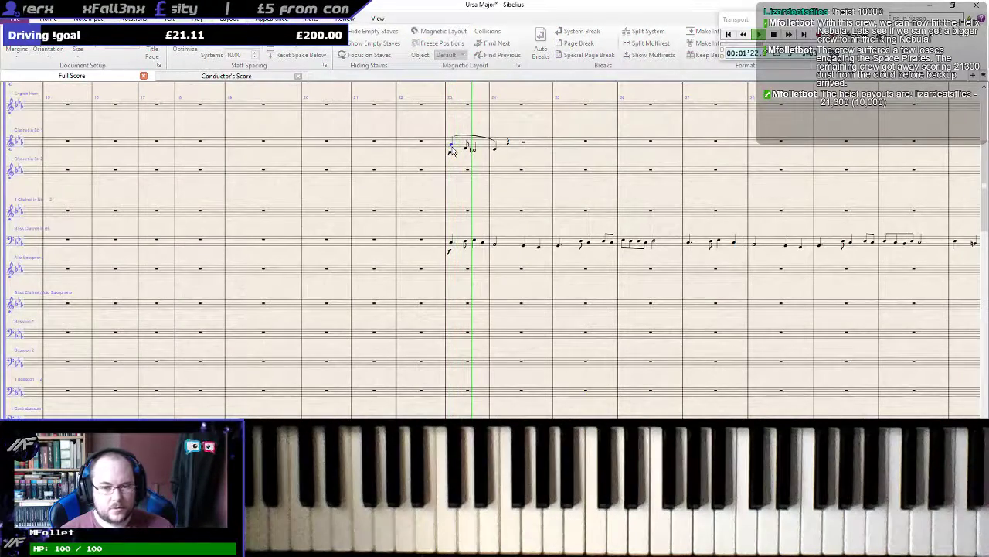
key(space)
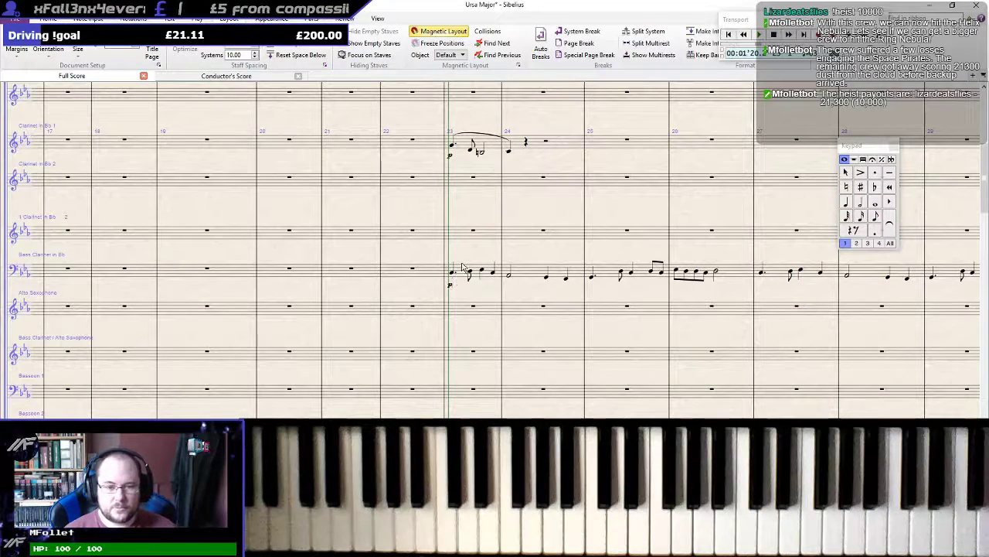
Play back the Bass Clarinet melody from bar 23 to bar 40 and compare its ending with the horn and trumpet staves
key(space)
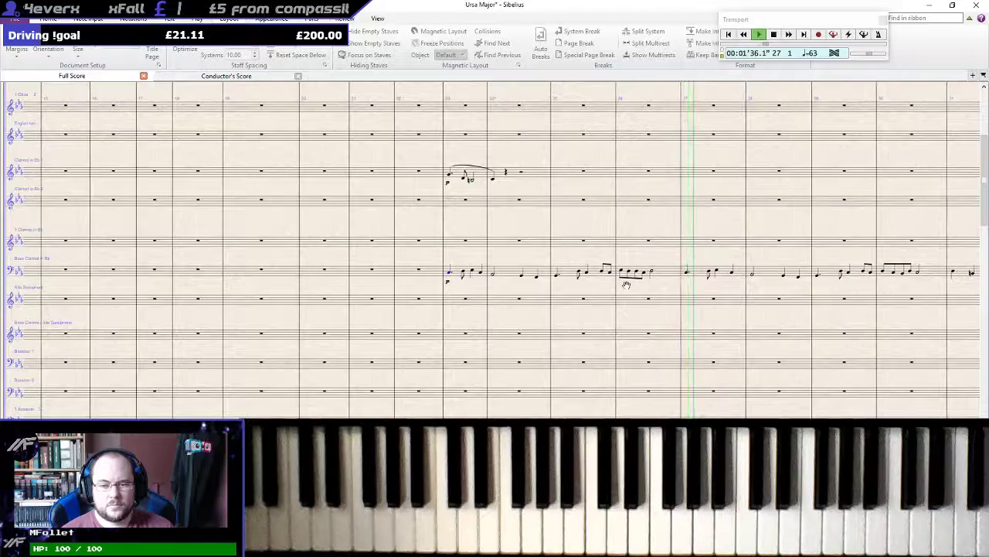
drag(670, 291, 369, 296)
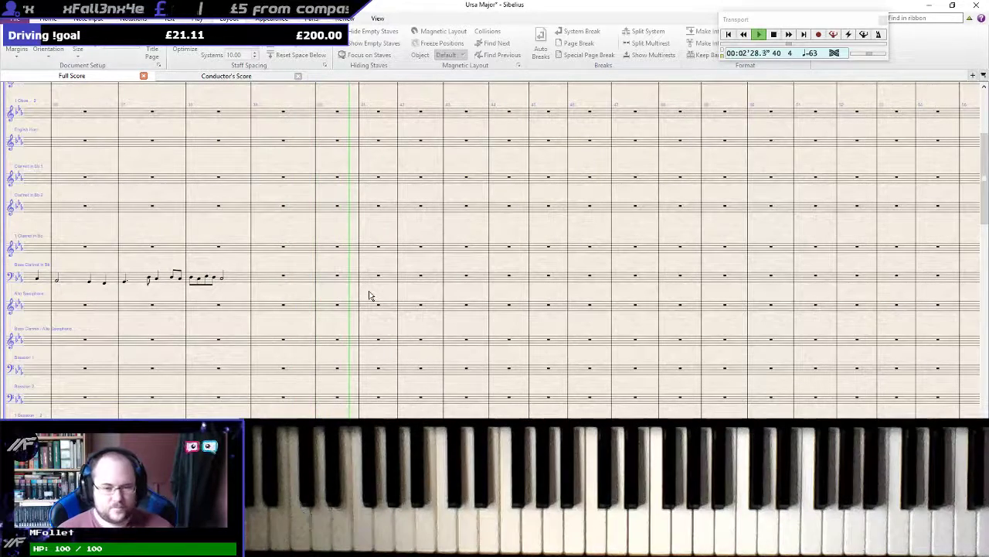
key(space)
drag(824, 344, 594, 315)
scroll(592, 316, down, 7)
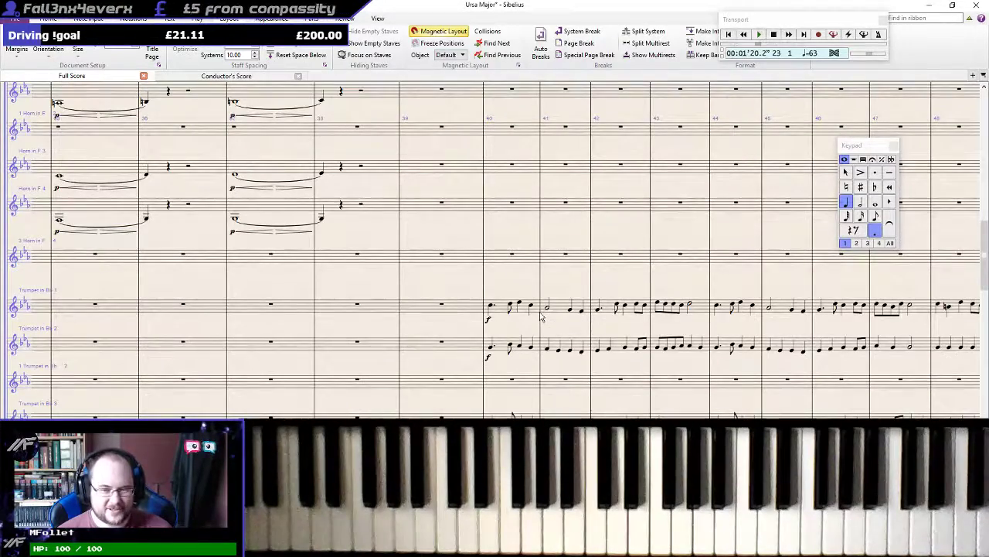
drag(369, 283, 787, 422)
scroll(439, 309, up, 4)
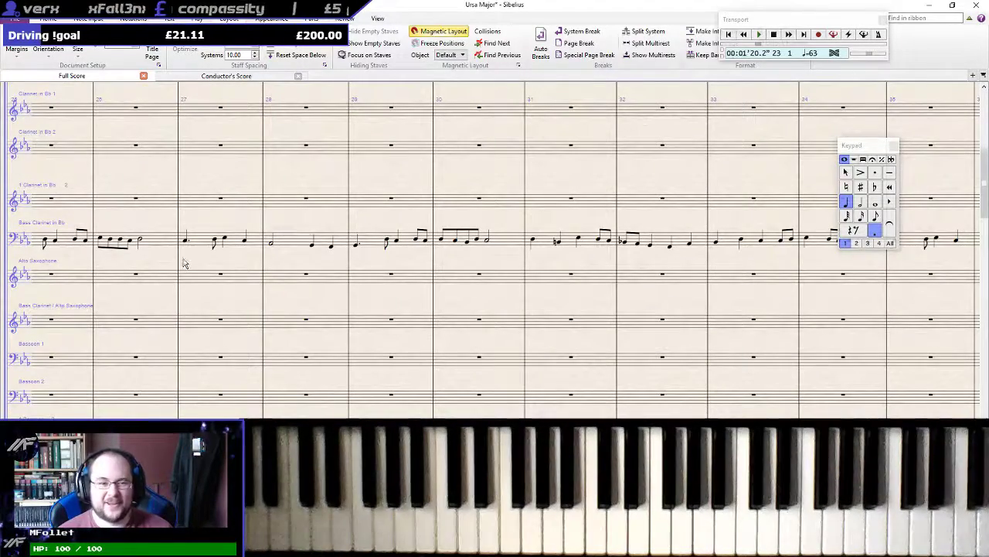
Focus the score on only the Bass Clarinet and Piano (b) staves, using bar 24 of each
drag(202, 262, 583, 232)
scroll(583, 253, down, 6)
scroll(576, 251, up, 4)
scroll(568, 249, down, 2)
scroll(324, 189, up, 1)
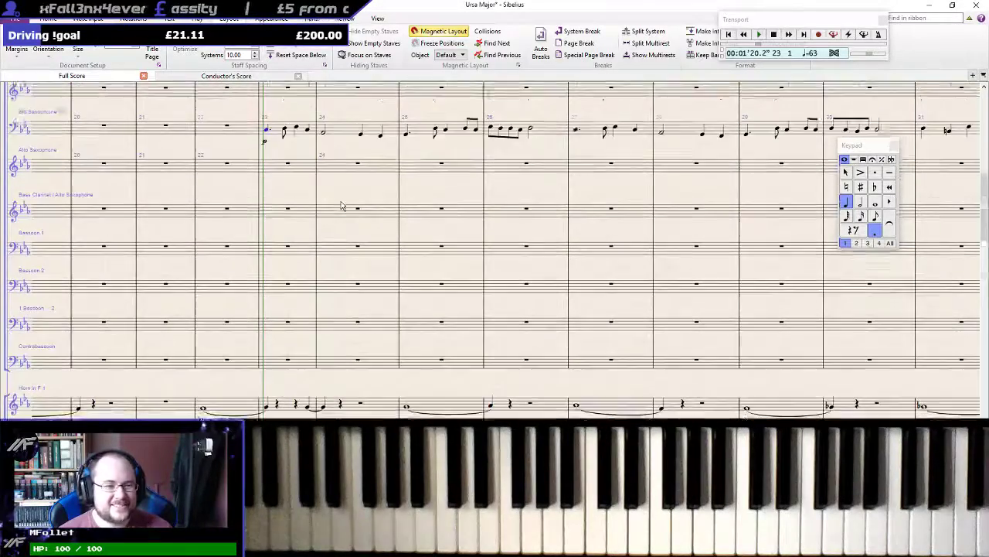
scroll(340, 205, up, 2)
scroll(422, 237, down, 15)
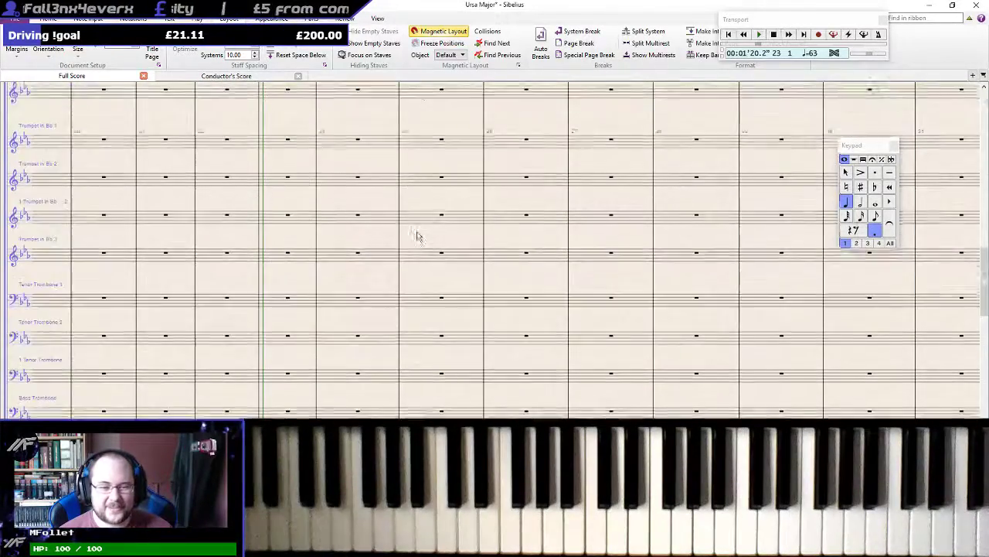
scroll(414, 236, down, 4)
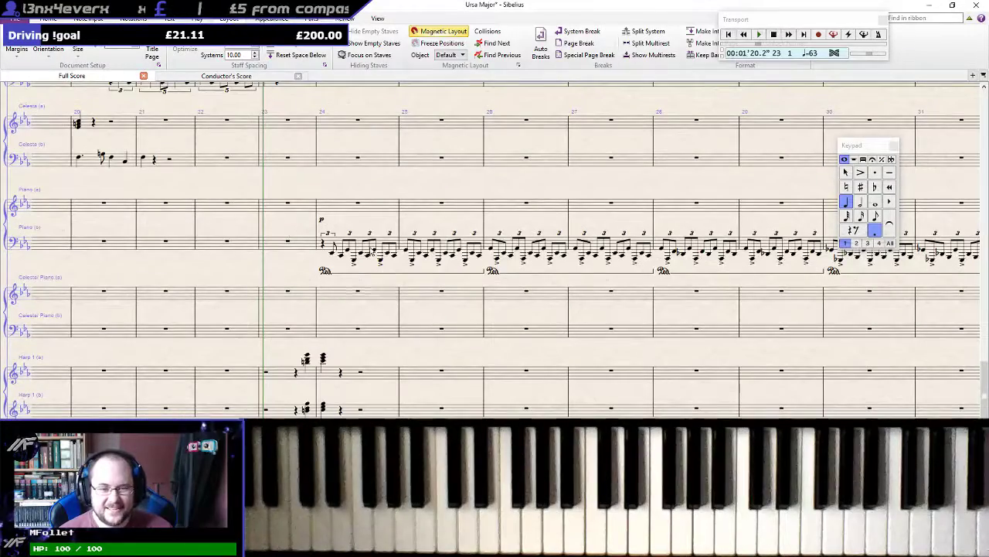
scroll(490, 274, up, 8)
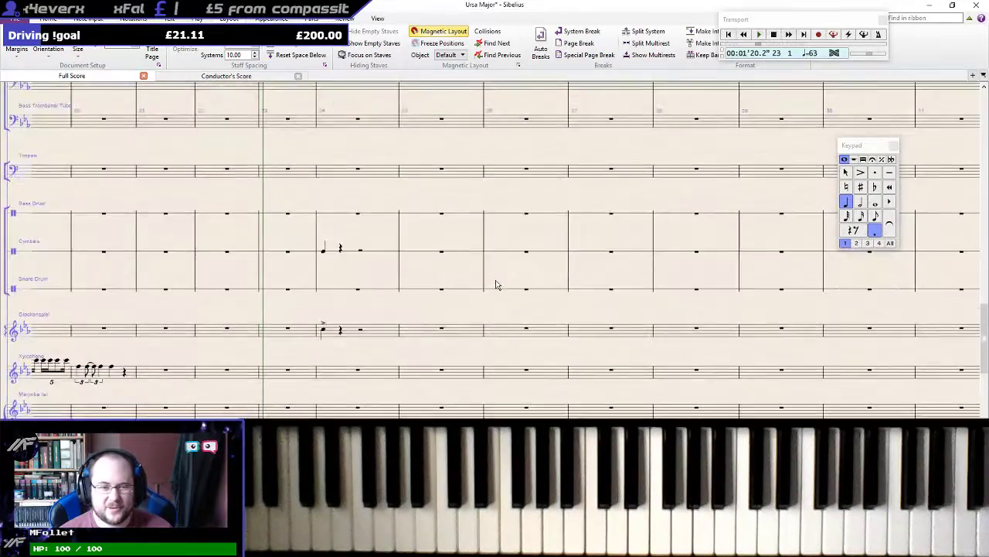
scroll(490, 280, down, 12)
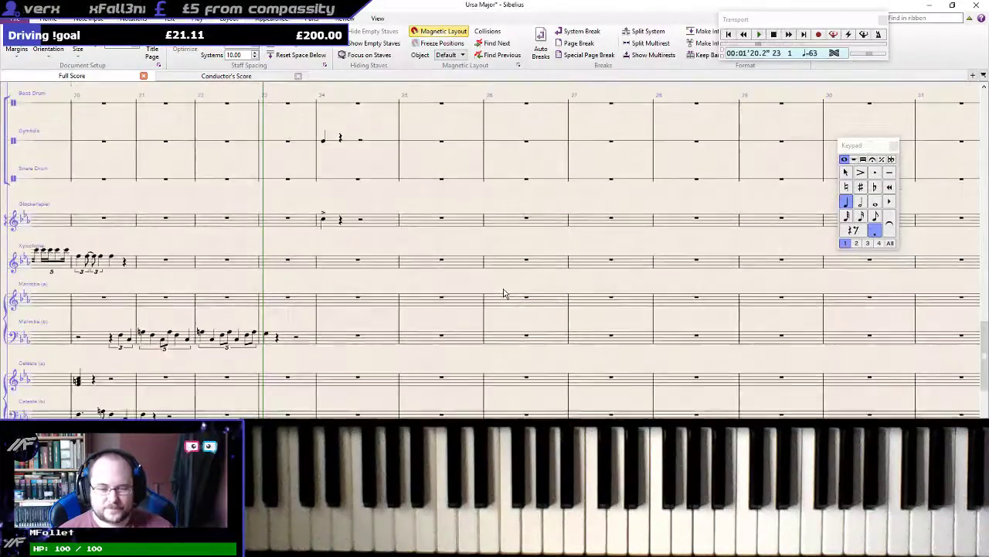
click(369, 320)
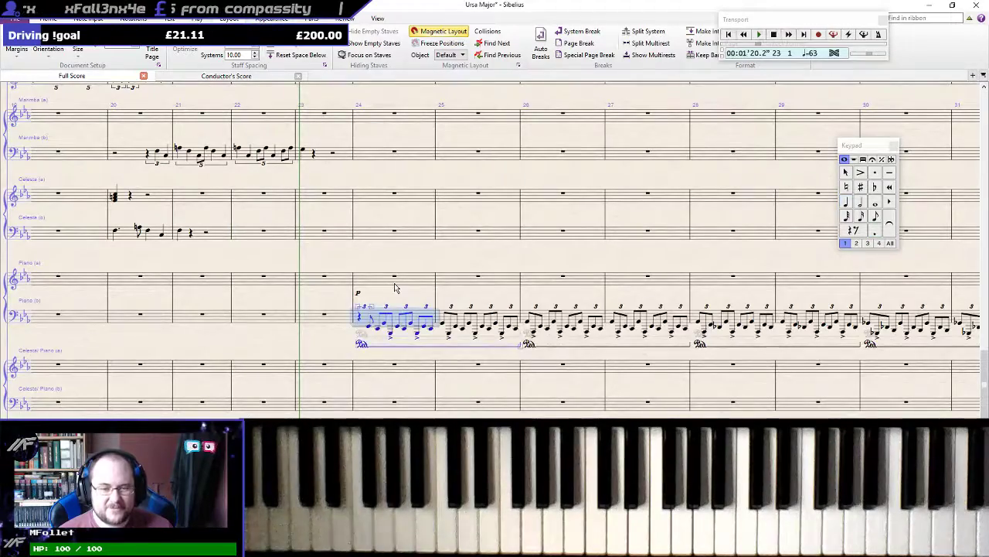
scroll(393, 285, up, 10)
scroll(393, 286, up, 10)
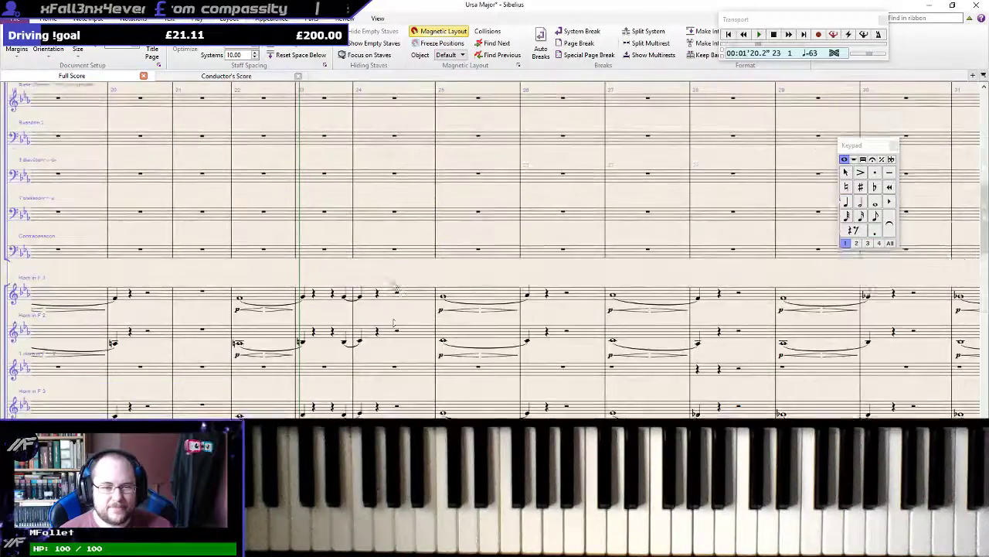
click(377, 353)
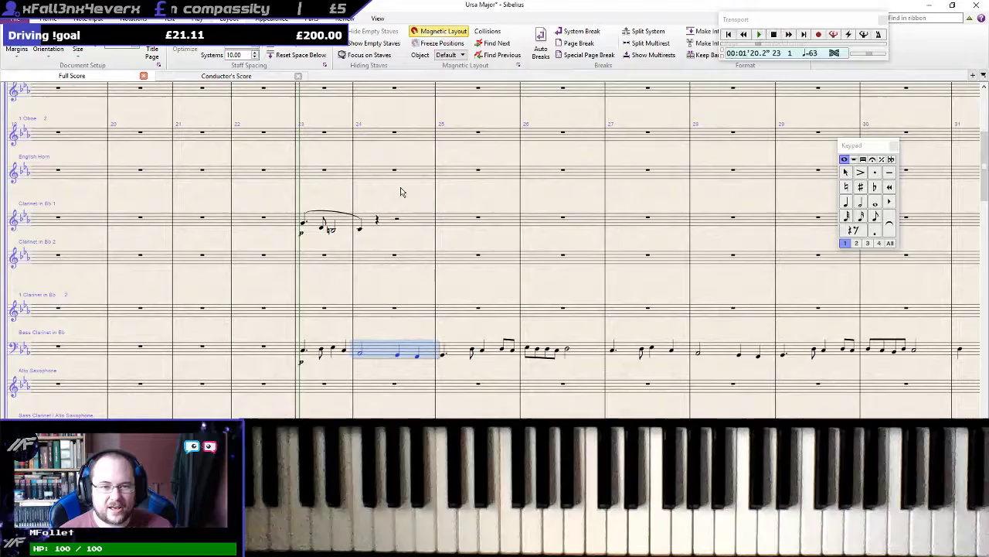
click(365, 55)
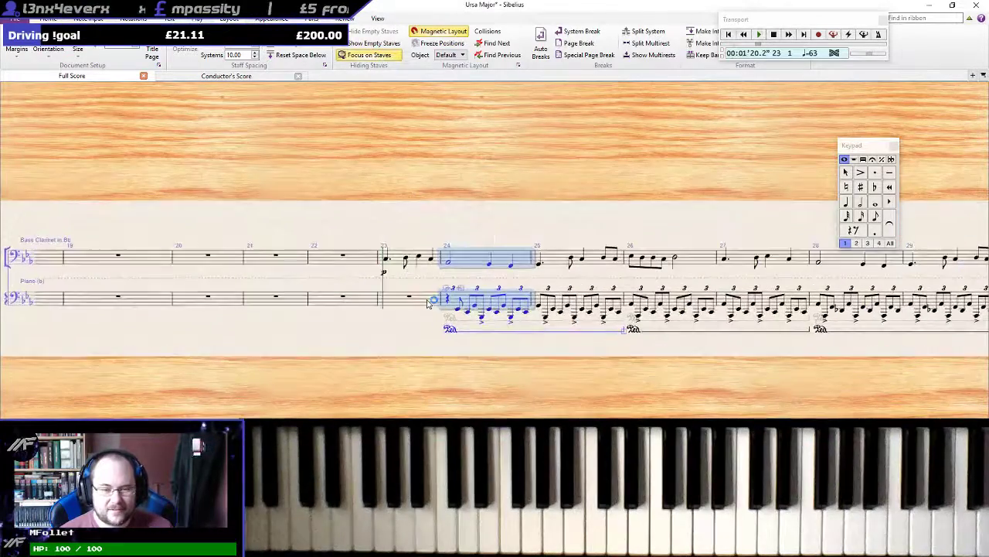
Play back the Bass Clarinet and Piano (b) staves together from bar 23 to about bar 31
click(329, 250)
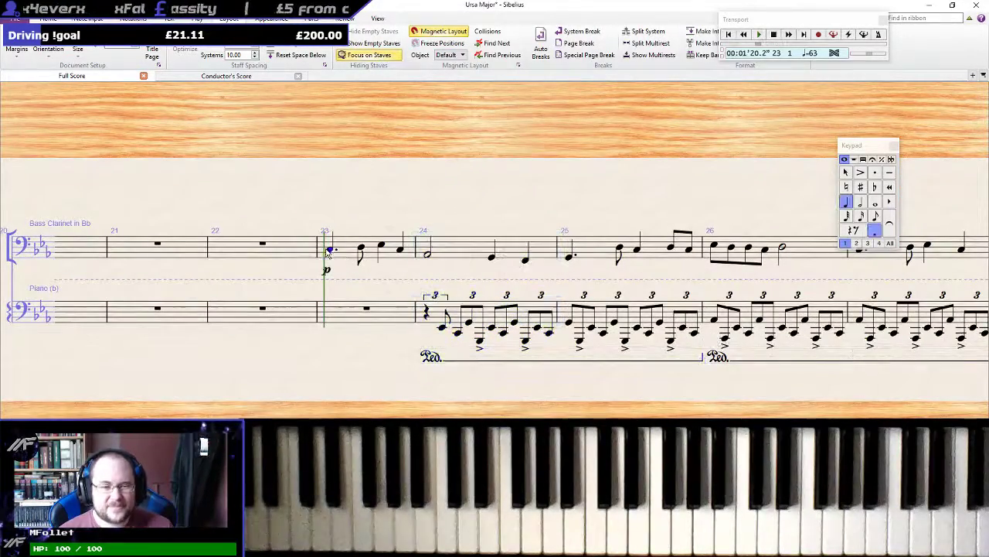
shift+click(348, 315)
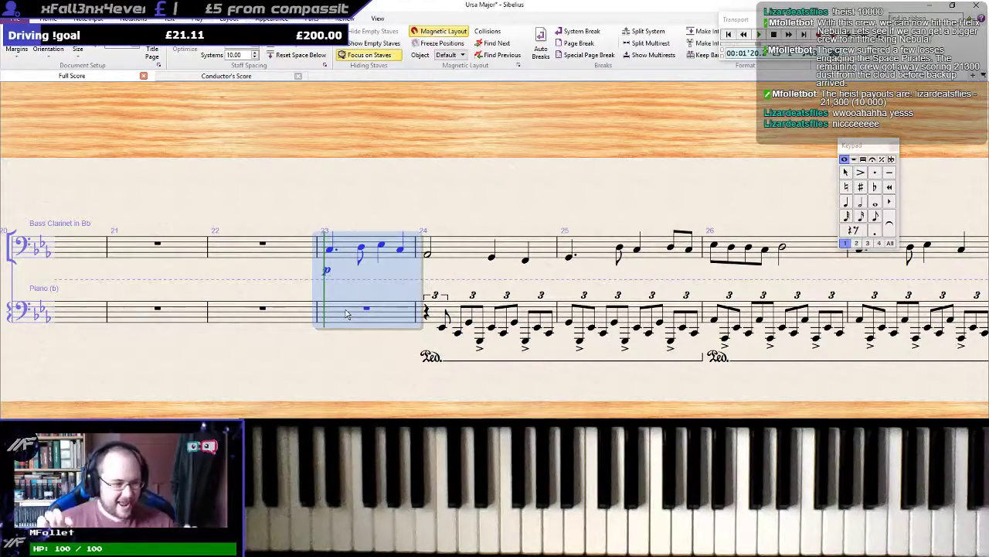
key(p)
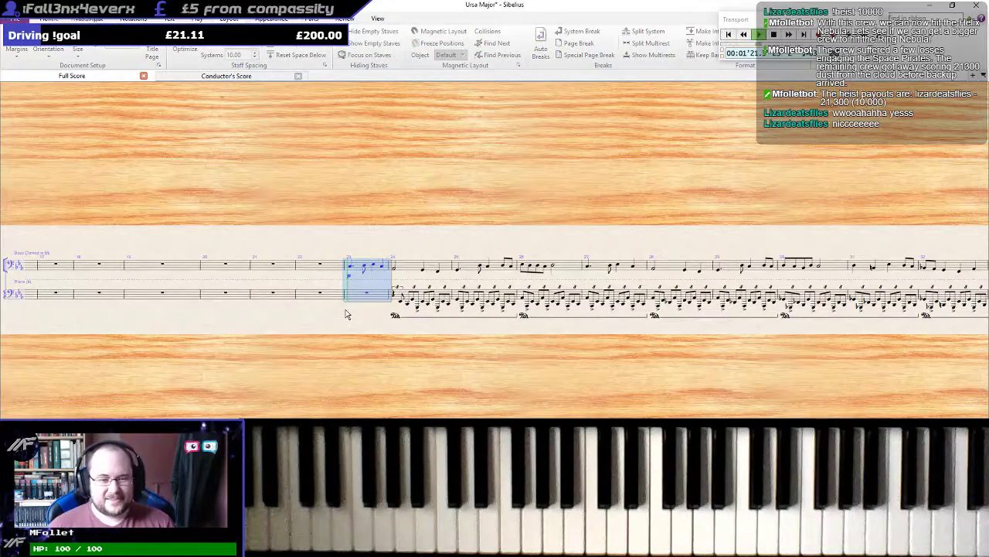
key(space)
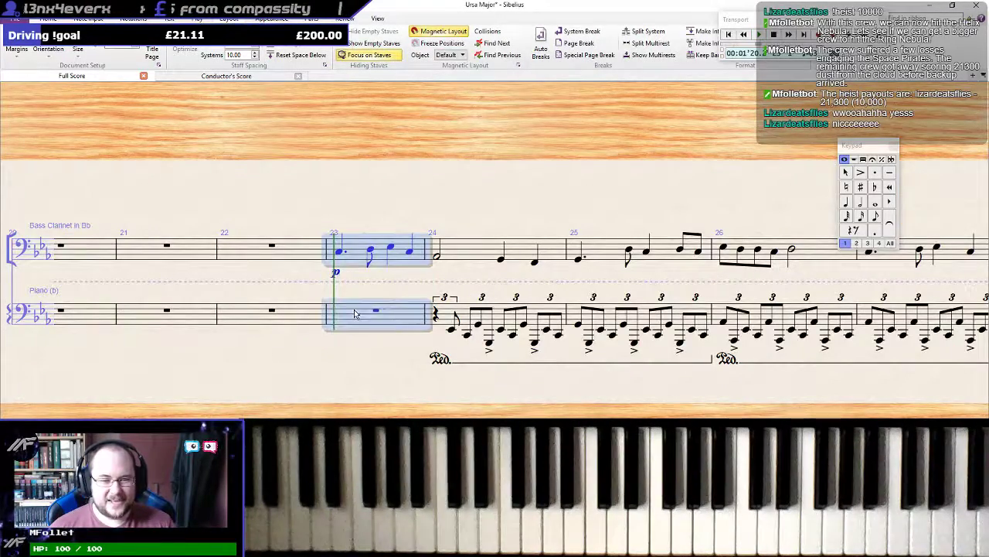
key(p)
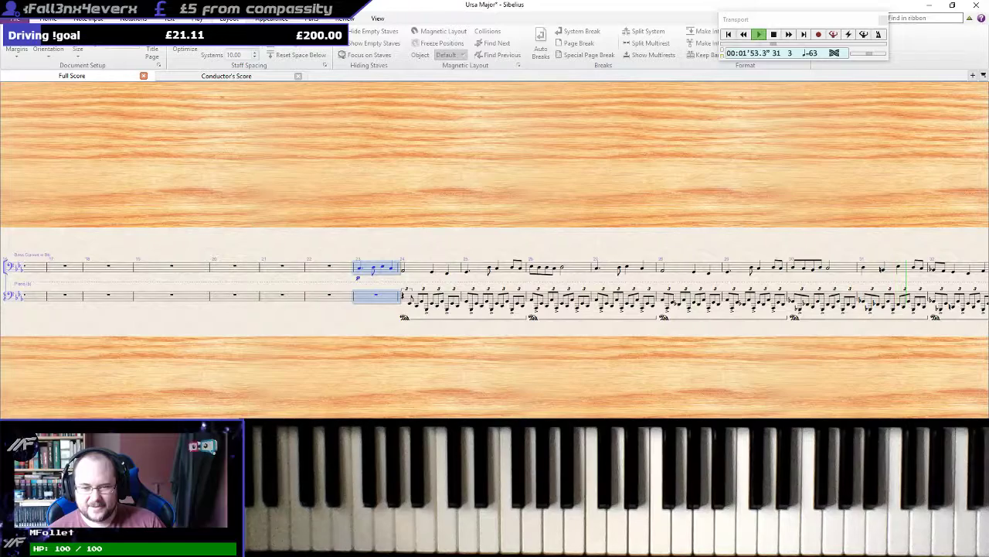
key(space)
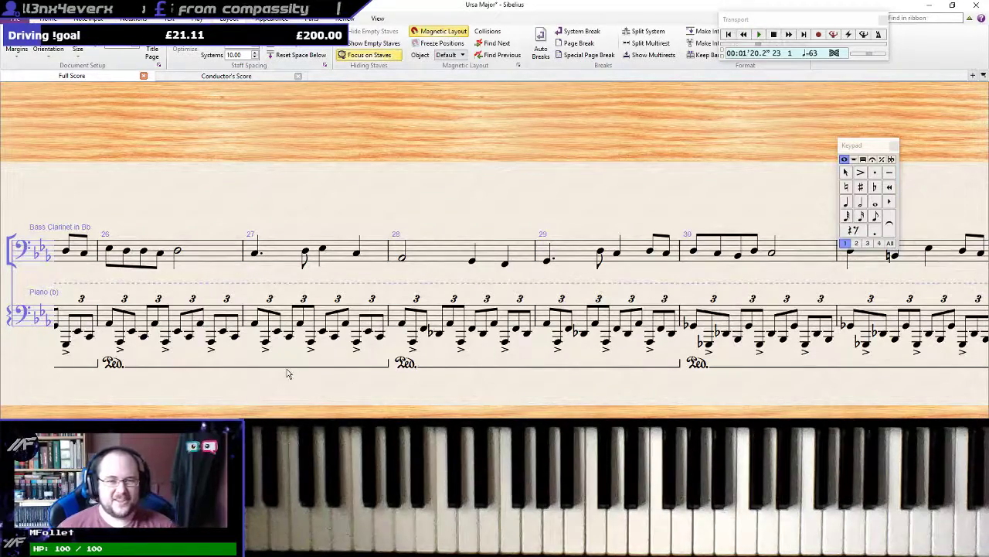
Bring back all the staves and check the clarinet parts around bar 23 at transposed pitch
click(370, 54)
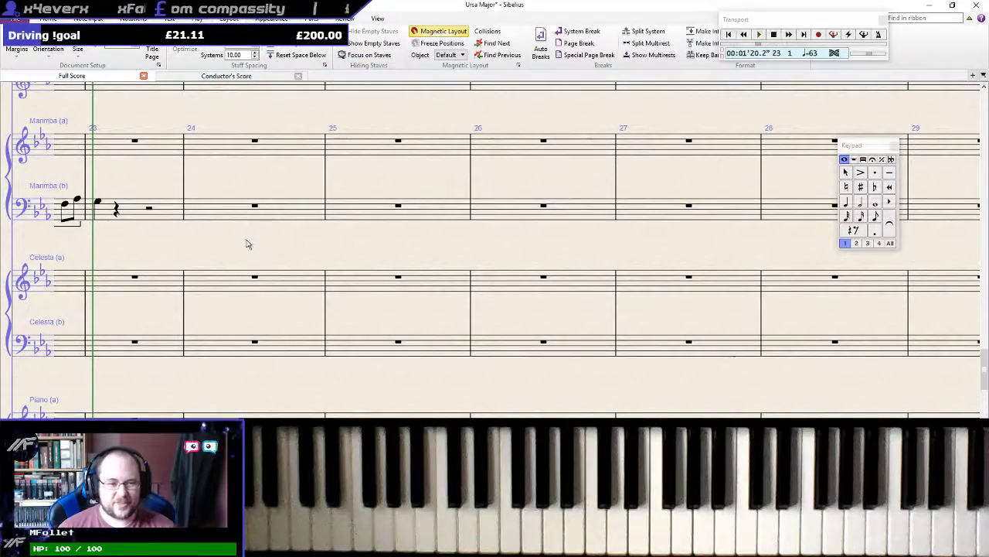
scroll(373, 239, up, 10)
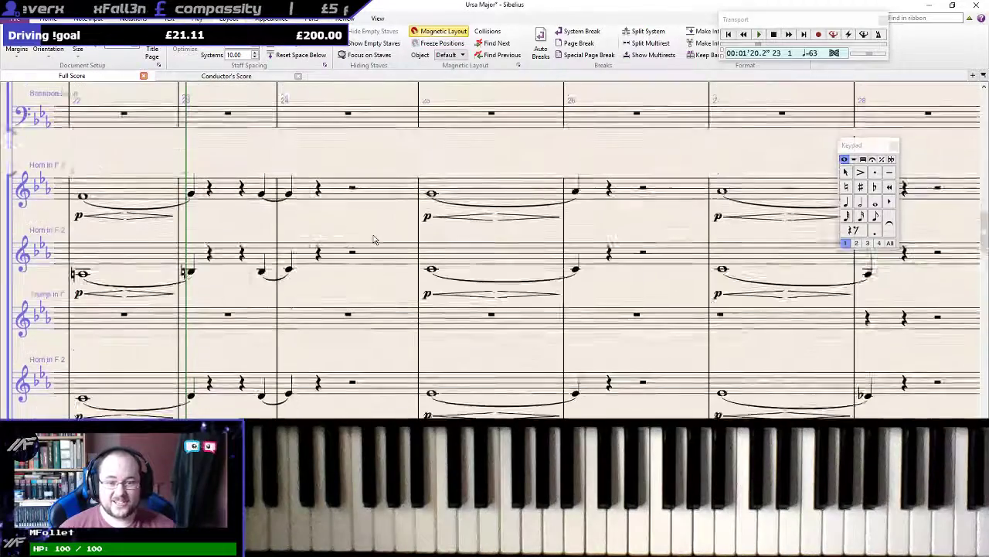
scroll(374, 239, up, 5)
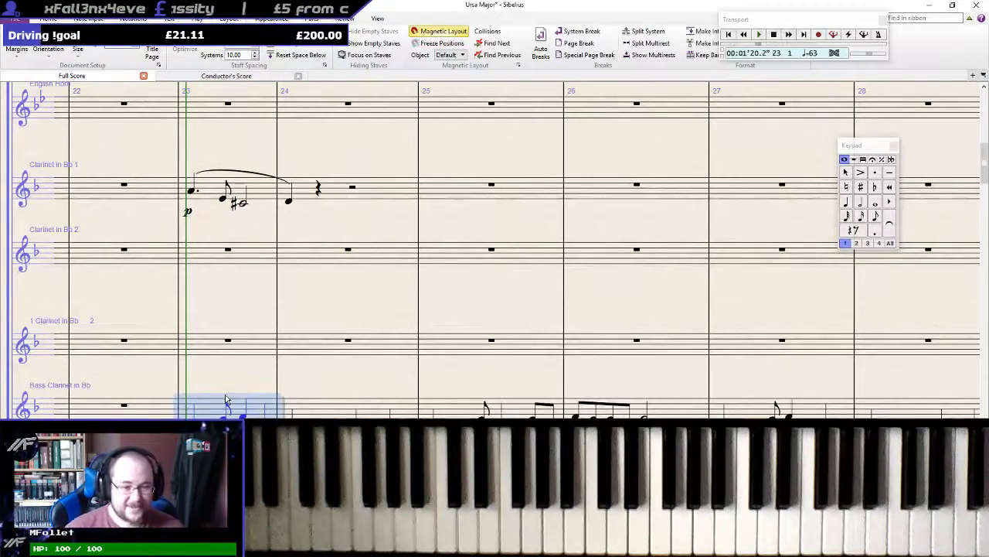
key(ctrl+shift+t)
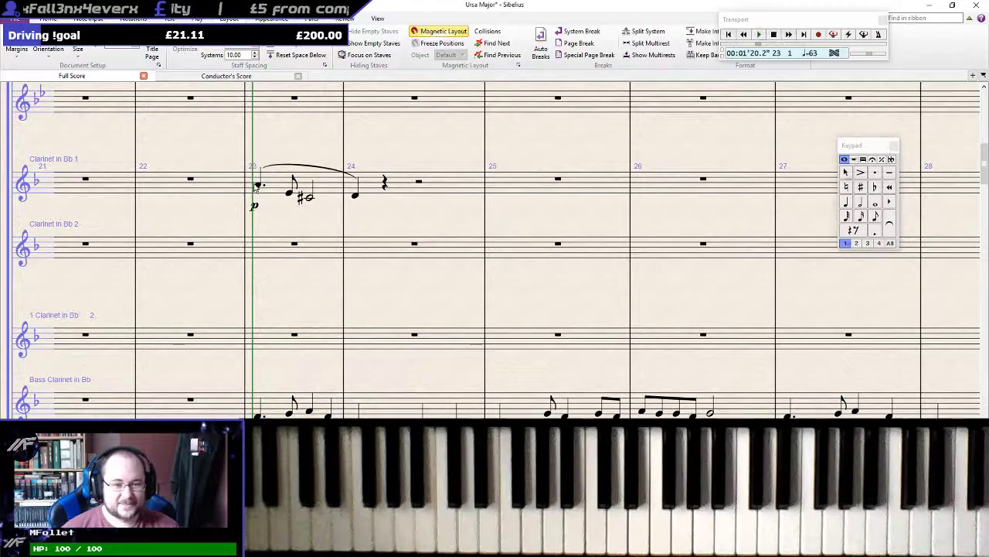
Play back the full orchestration from bar 23 past the brass entry at bar 40 and review the woodwind and horn staves
click(257, 185)
key(p)
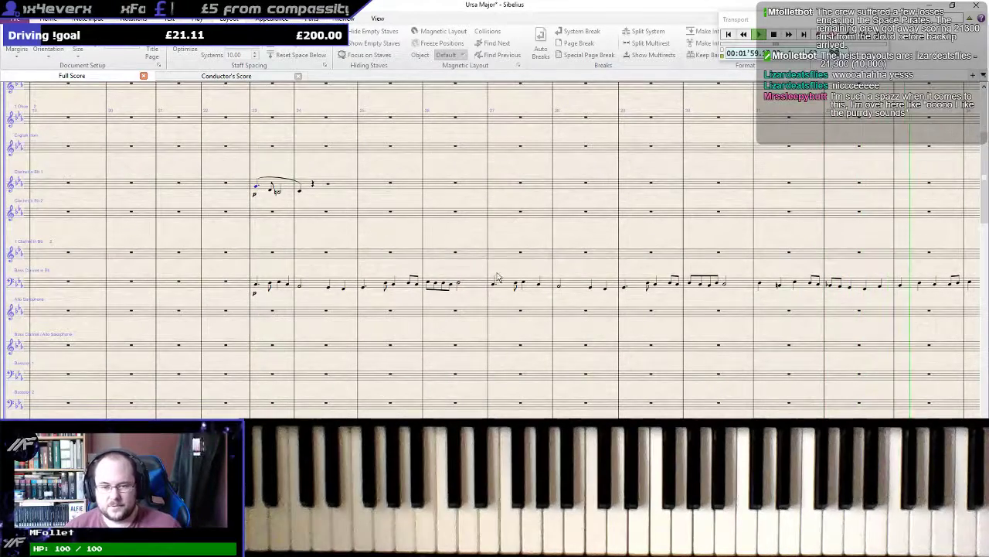
scroll(365, 226, up, 3)
drag(692, 292, 47, 227)
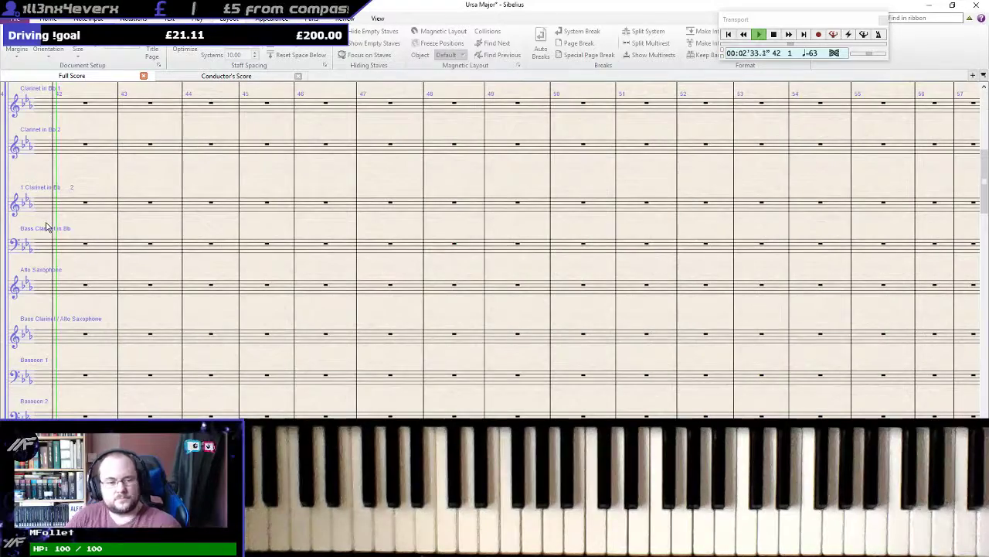
scroll(155, 255, down, 5)
drag(155, 289, 391, 204)
key(space)
scroll(267, 252, down, 4)
drag(361, 277, 590, 330)
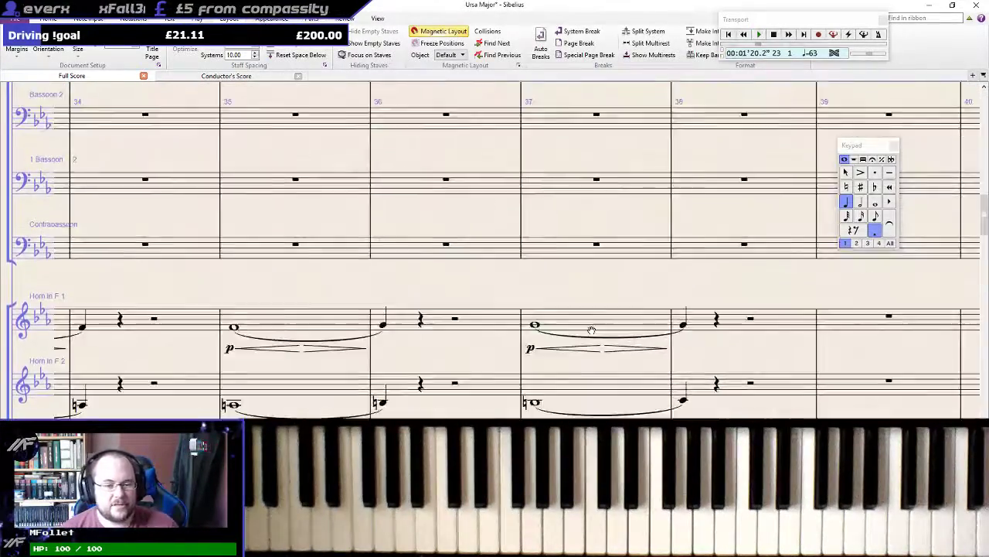
drag(572, 241, 552, 399)
scroll(551, 247, down, 3)
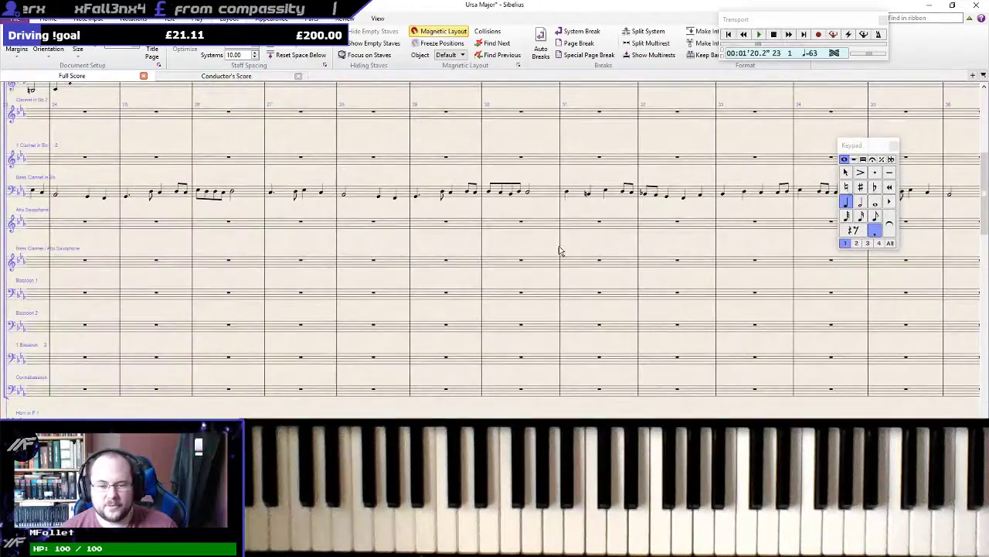
Examine the piano, woodwind, percussion and brass staves between bar 24 and the brass entry at bar 40
scroll(579, 259, down, 6)
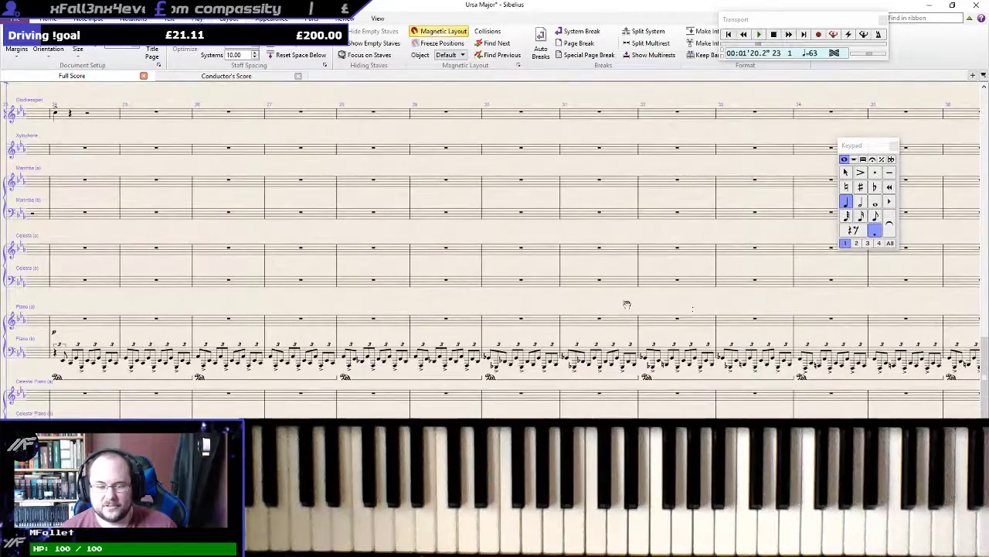
drag(627, 303, 147, 300)
drag(433, 289, 340, 402)
scroll(379, 291, up, 3)
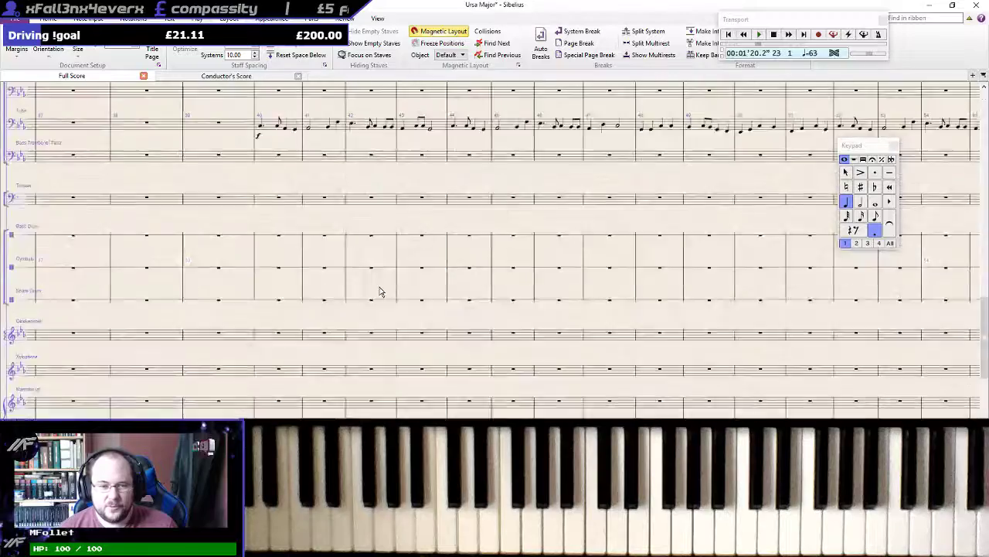
scroll(380, 291, up, 6)
scroll(340, 281, down, 7)
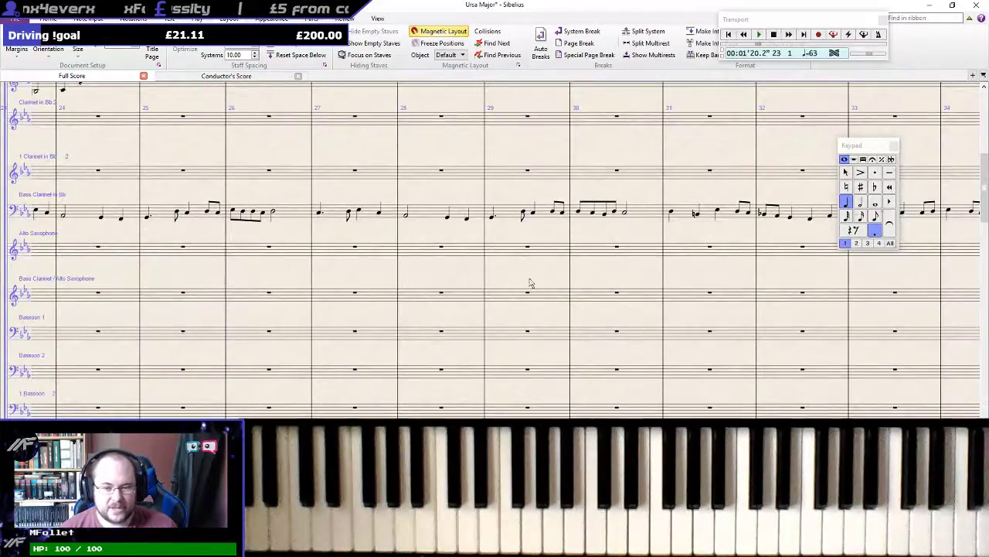
scroll(531, 287, down, 1)
drag(530, 287, 232, 290)
scroll(495, 263, left, 5)
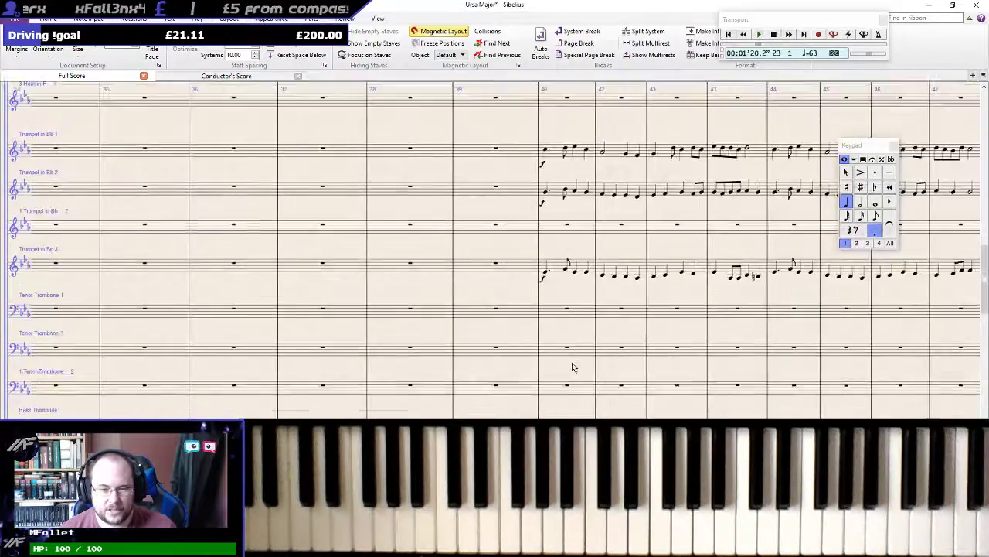
scroll(566, 375, down, 5)
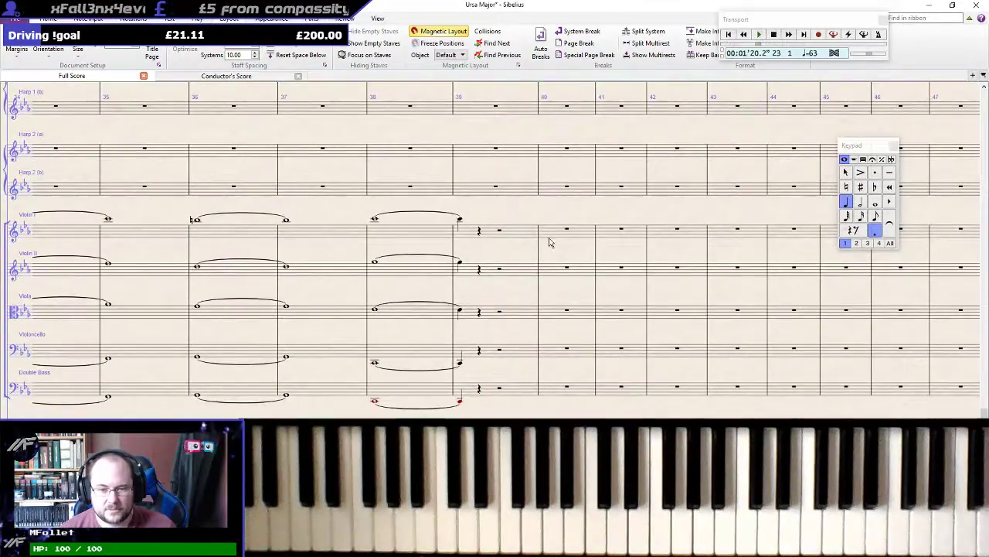
Enter a whole-note middle C in the Violin I staff at bar 40
click(550, 242)
drag(565, 249, 446, 274)
scroll(437, 279, up, 2)
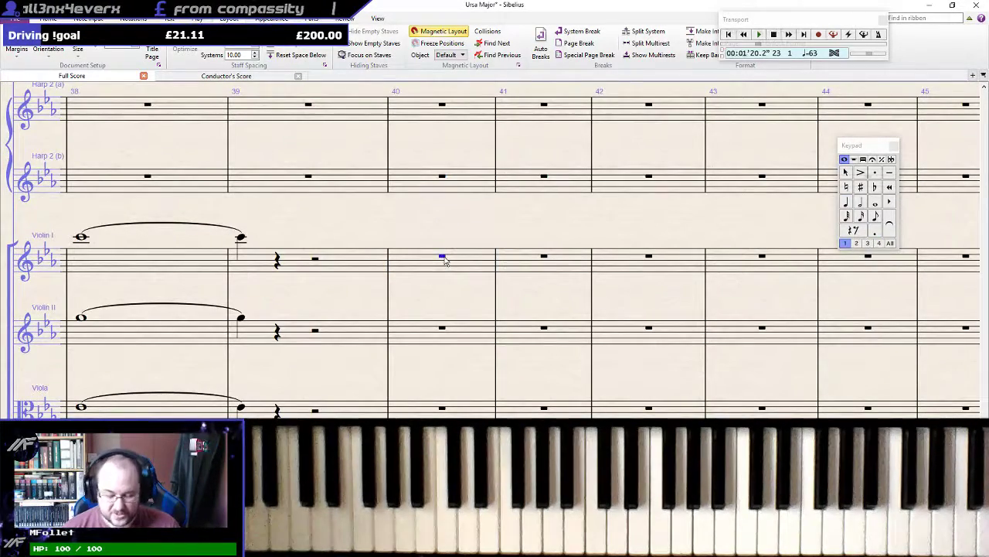
key(n)
key(ctrl+Down)
key(ctrl+Down)
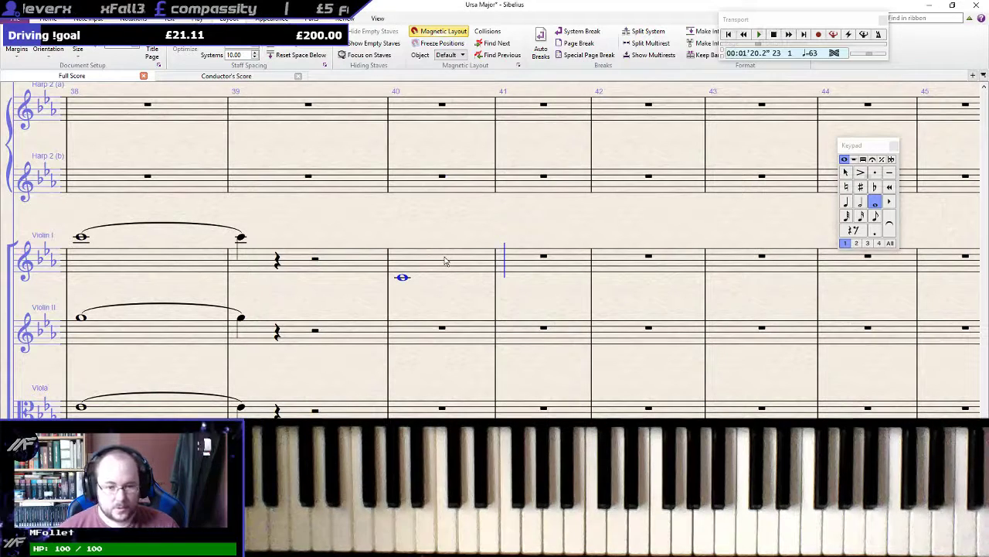
Repeat the whole-note middle C in every Violin I bar from 41 through 55
key(d)
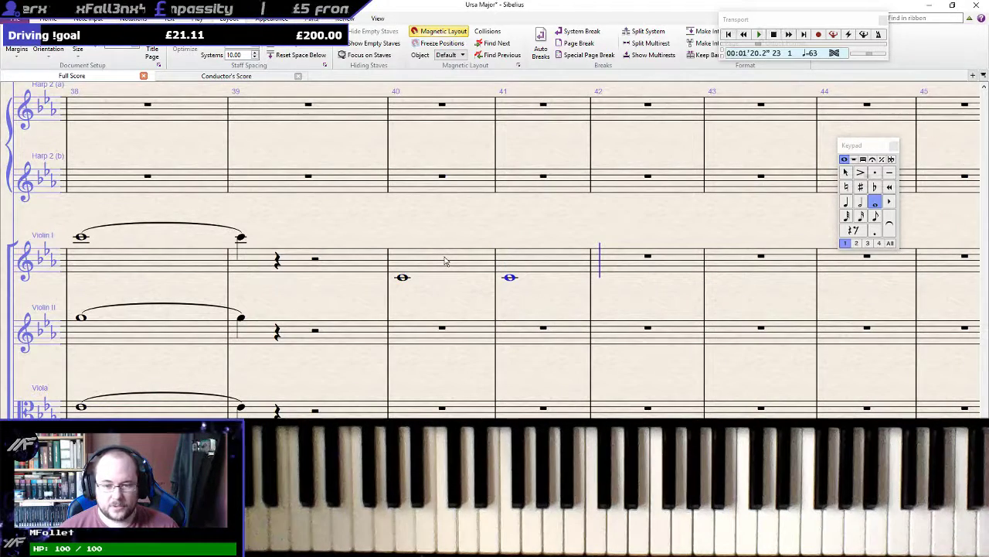
key(d)
key(d)
key(d)
key(d)
key(d)
key(d)
key(d)
key(d)
key(d)
key(d)
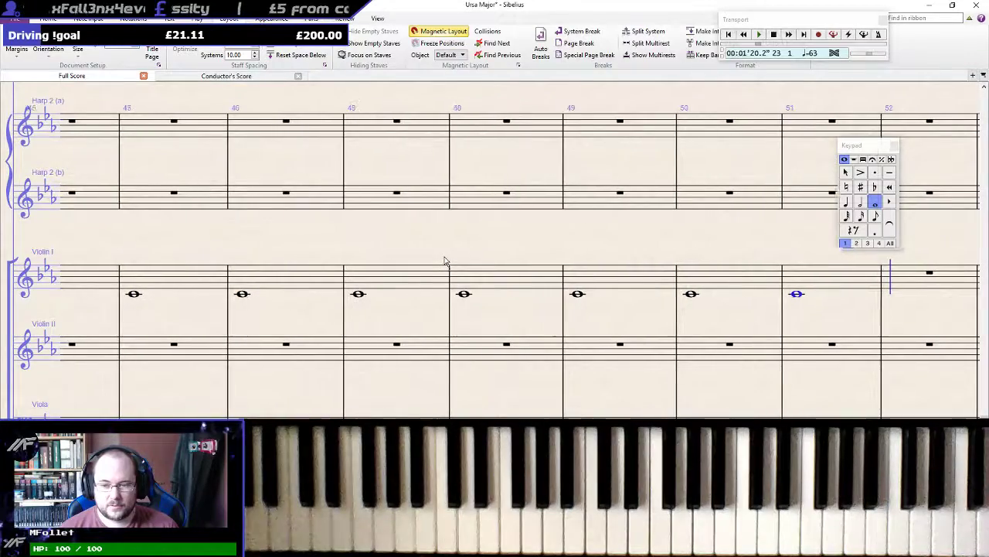
key(d)
key(d)
key(d)
key(d)
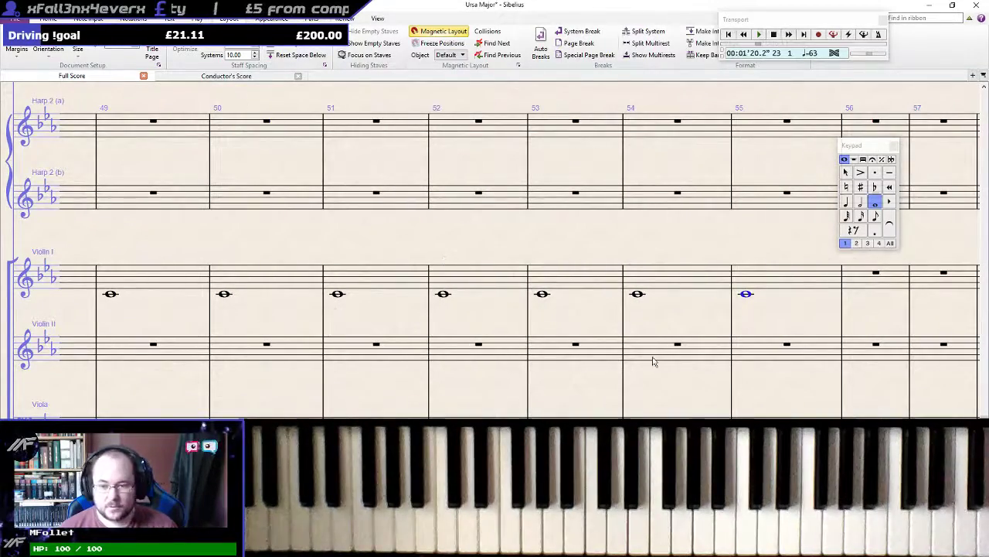
Tie the Violin I whole notes together from bar 40 through to bar 53
scroll(696, 363, up, 10)
scroll(748, 367, down, 10)
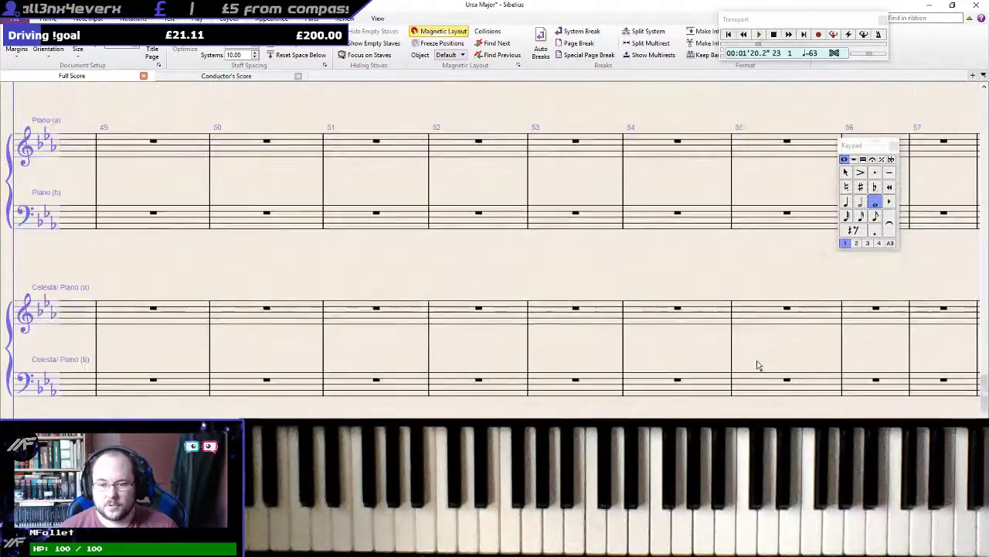
scroll(758, 356, up, 3)
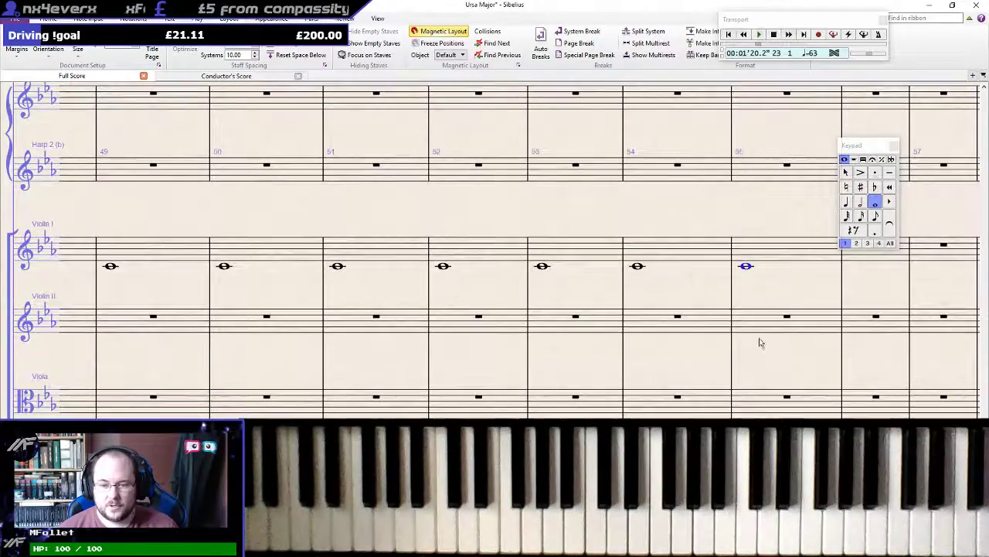
click(711, 258)
drag(486, 294, 958, 316)
drag(69, 286, 575, 280)
shift+click(363, 287)
click(366, 290)
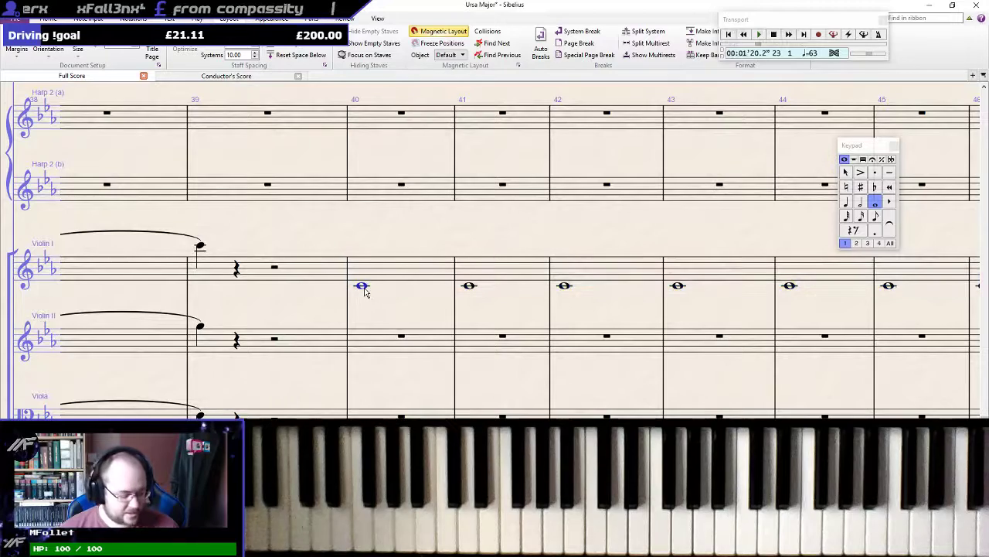
click(390, 276)
drag(943, 231, 97, 232)
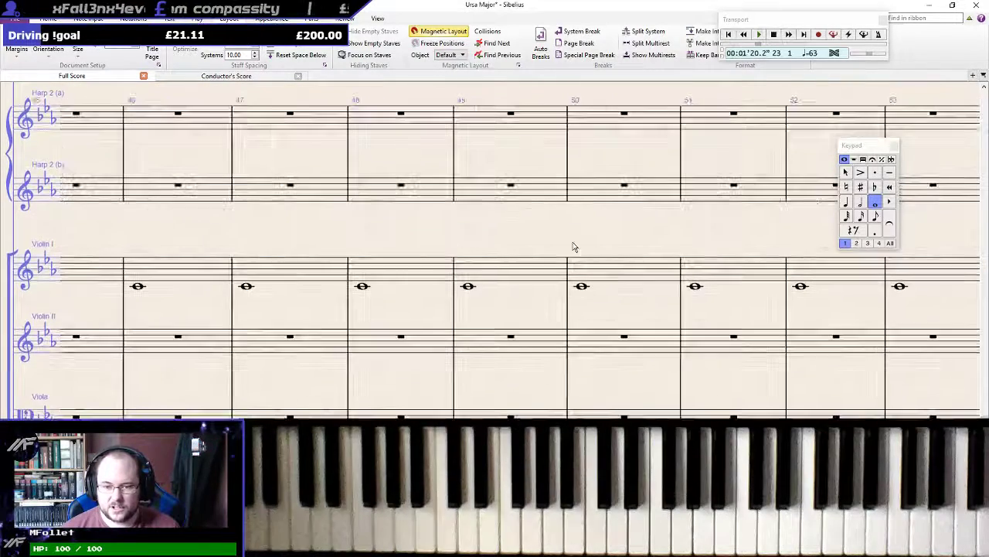
shift+click(824, 271)
key(Return)
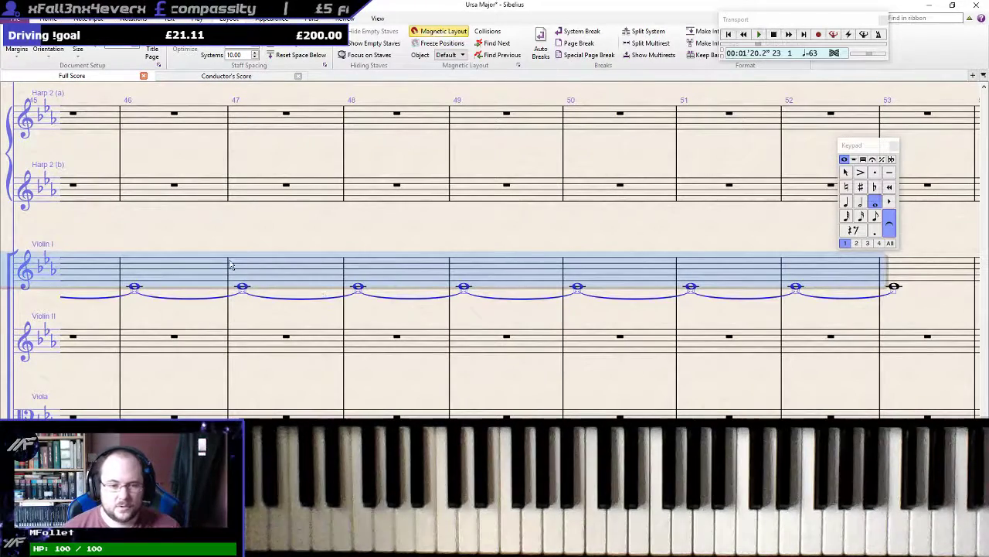
Add a p dynamic under the first Violin I note at bar 40
drag(275, 224, 944, 171)
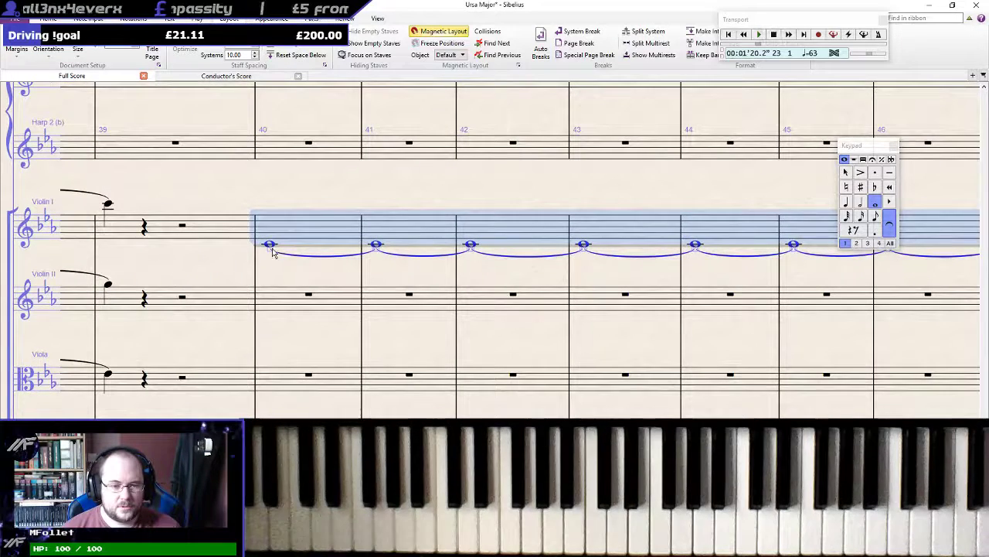
click(269, 247)
key(ctrl+e)
text(p)
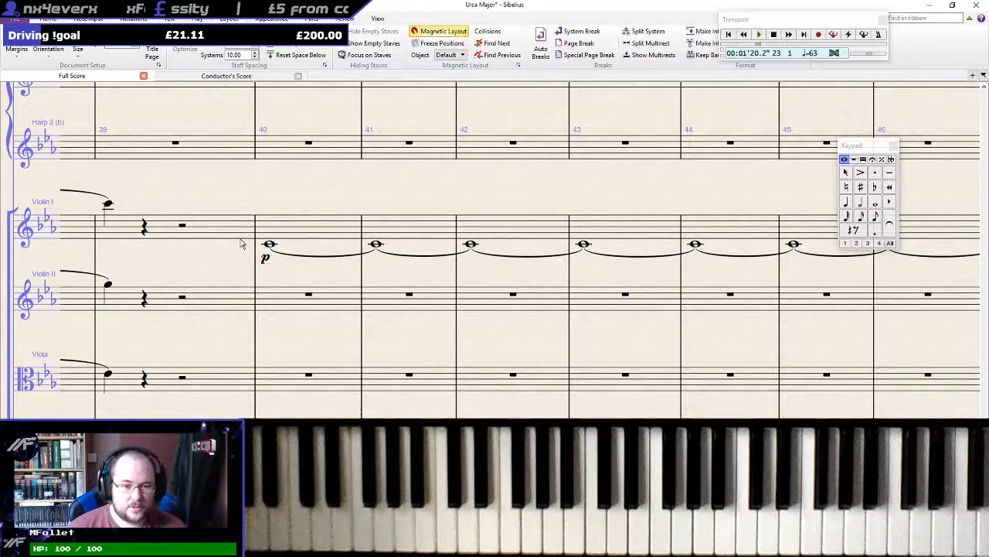
Add the technique text "sul tasto" above the first Violin I note at bar 40
click(270, 245)
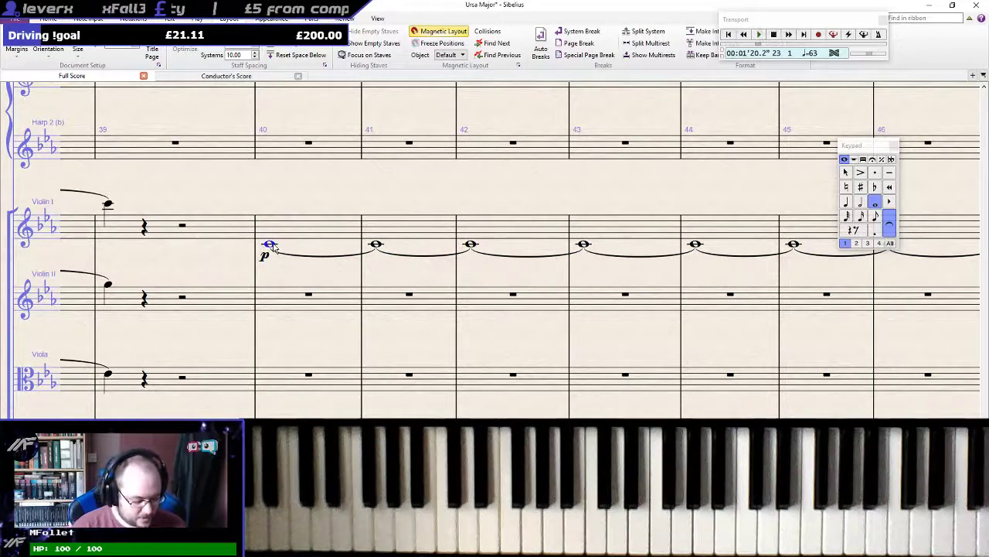
key(ctrl+t)
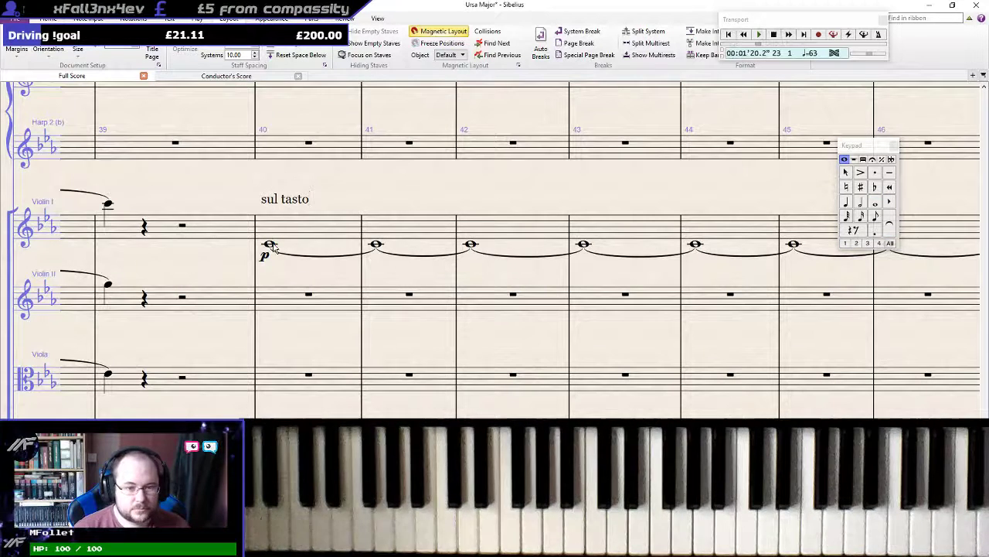
key(Escape)
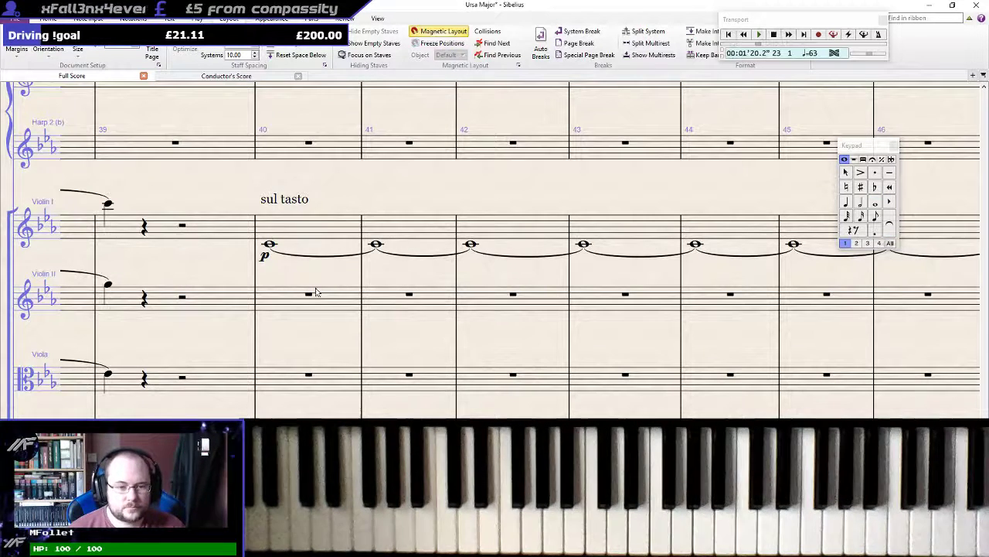
click(270, 245)
click(312, 236)
click(280, 201)
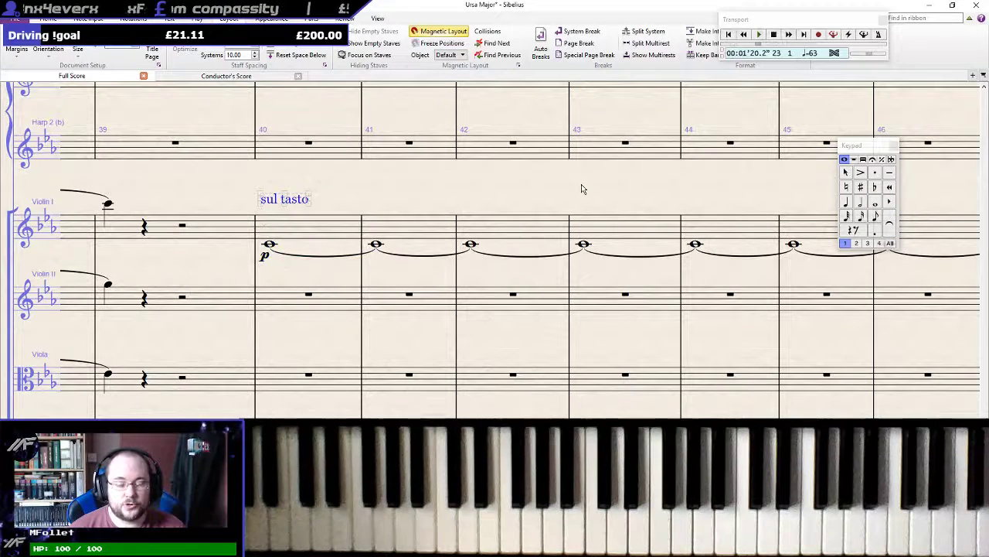
drag(624, 189, 40, 208)
drag(425, 206, 735, 200)
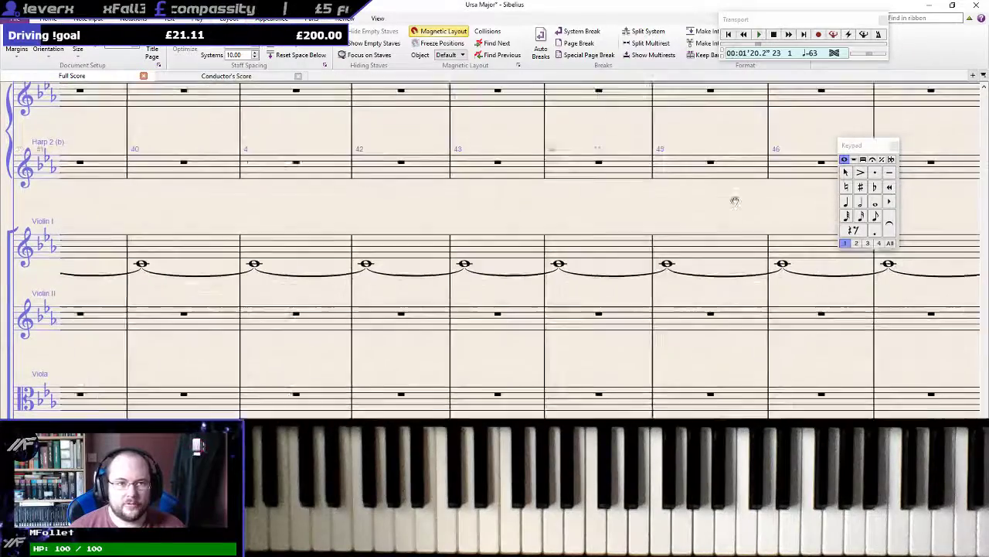
drag(627, 209, 746, 202)
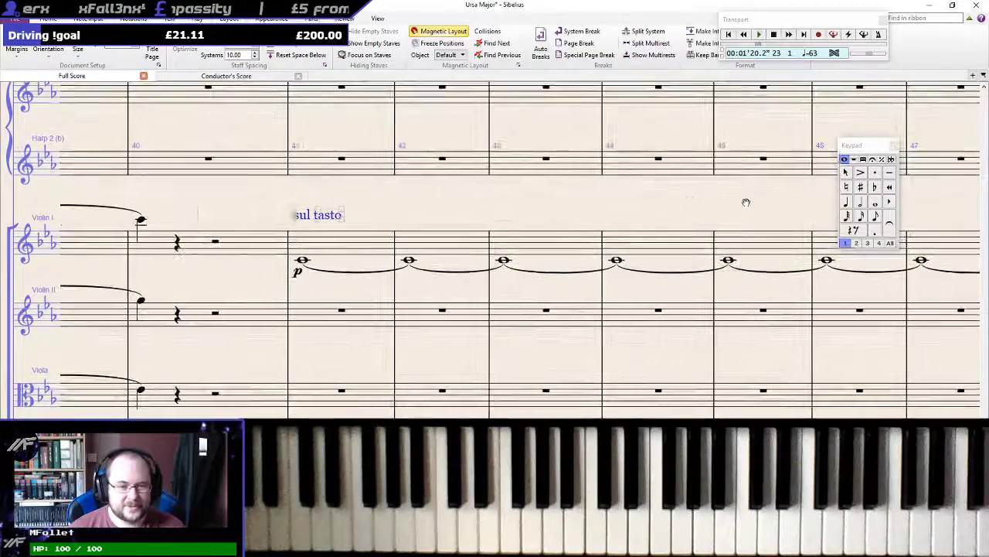
click(407, 203)
drag(391, 201, 299, 208)
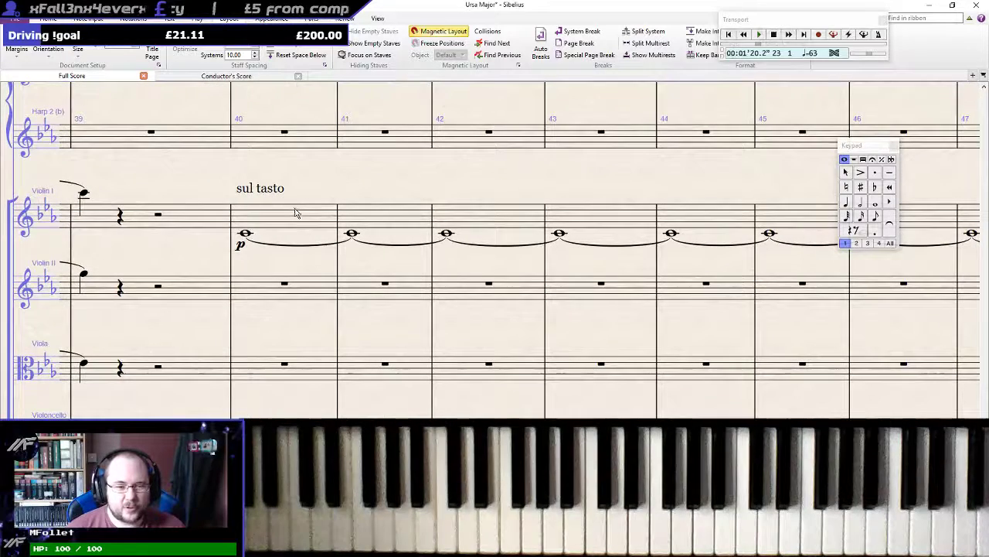
click(246, 234)
click(328, 213)
Tie the Violin I whole notes in bars 53 and 54 so the C is held into bar 55
drag(639, 168, 250, 201)
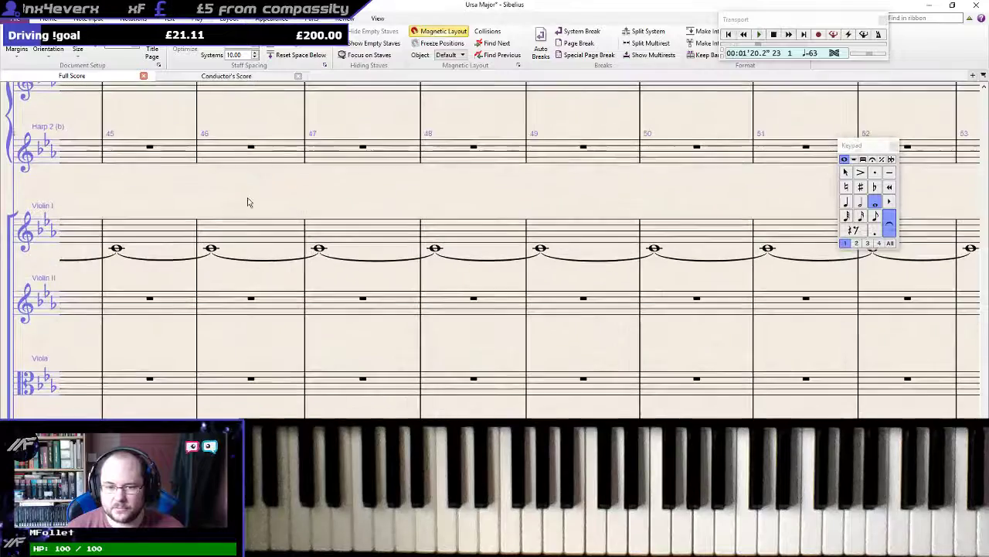
drag(523, 190, 164, 217)
click(446, 254)
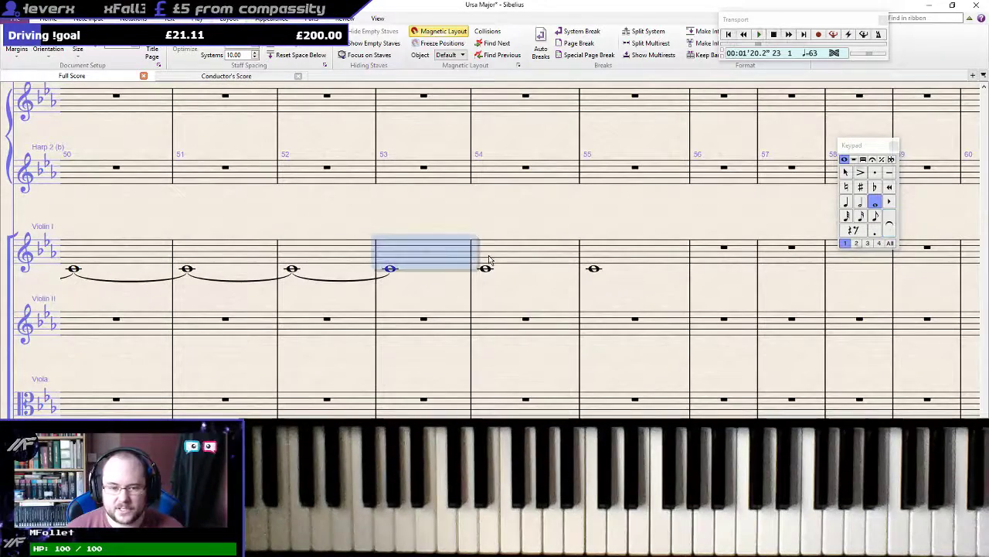
key(Escape)
key(ctrl)
click(429, 258)
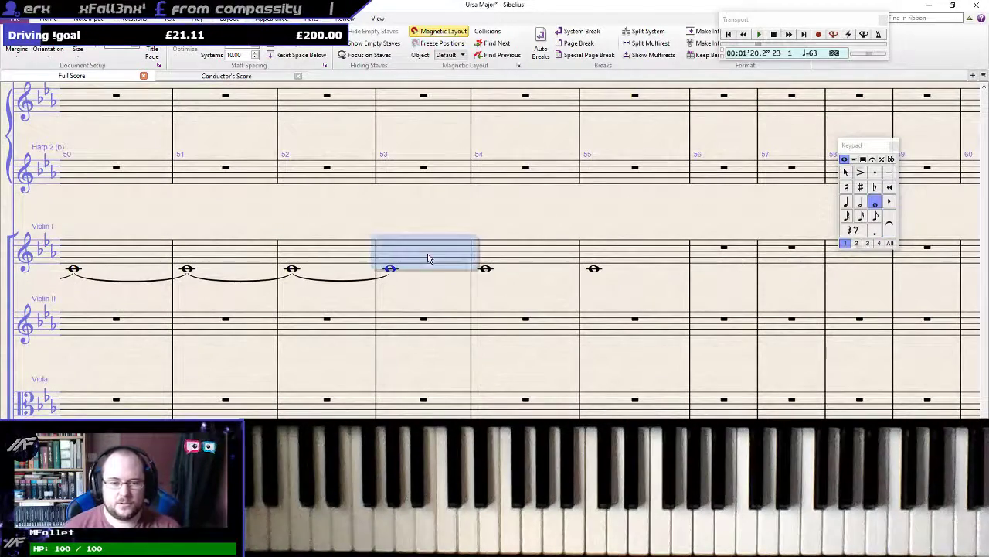
key(KP_Enter)
click(546, 247)
key(KP_Enter)
Copy the held Violin I line with its markings from bars 40 to 55 into Violin II, lowered to the G below
click(630, 256)
drag(331, 223, 889, 224)
drag(491, 230, 688, 226)
shift+click(438, 252)
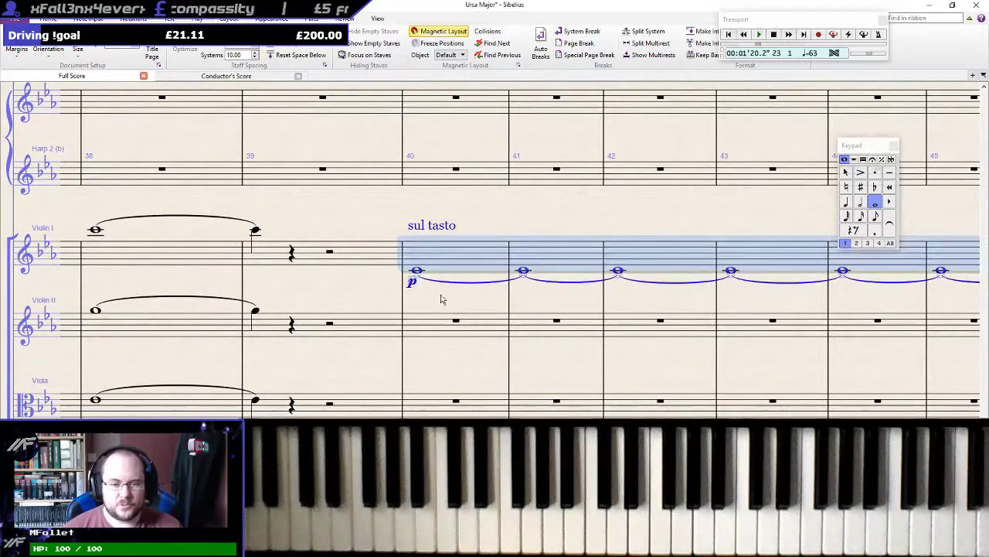
alt+click(415, 334)
key(Down)
key(Down)
key(Down)
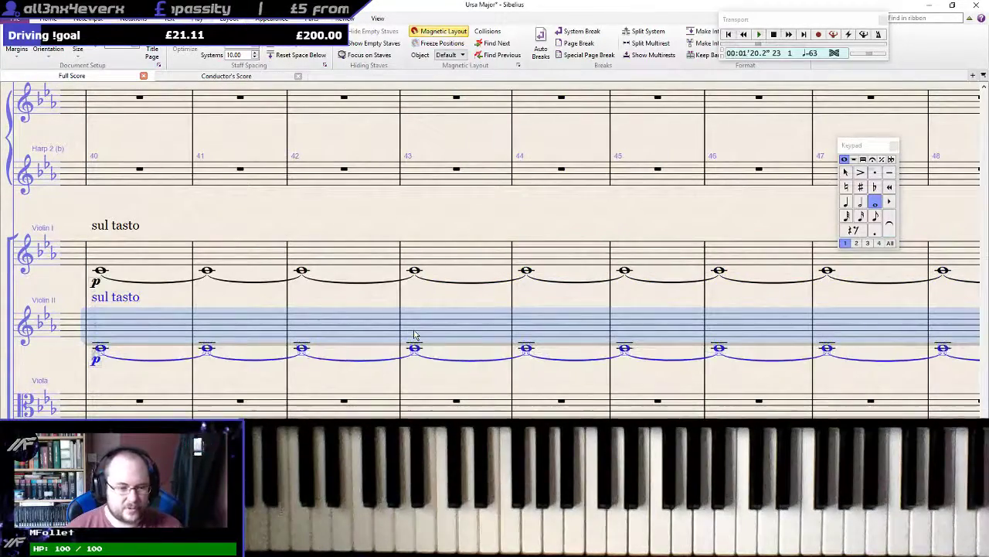
Copy the held line with its markings into the Viola from bar 40 and repitch it to the E flat below middle C
alt+click(109, 411)
key(Up)
key(Up)
key(Up)
key(Up)
key(Up)
key(Down)
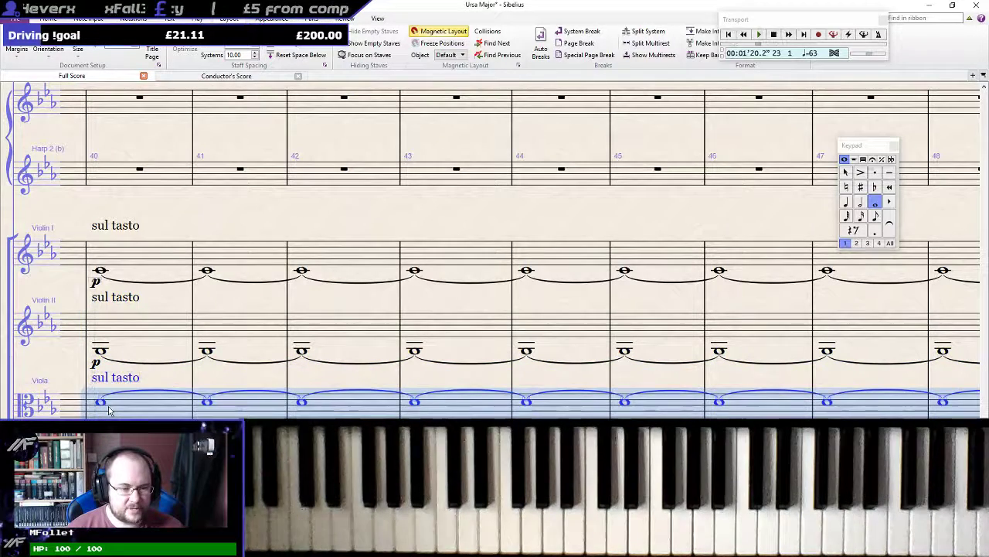
key(Up)
key(ctrl+Down)
scroll(109, 410, down, 1)
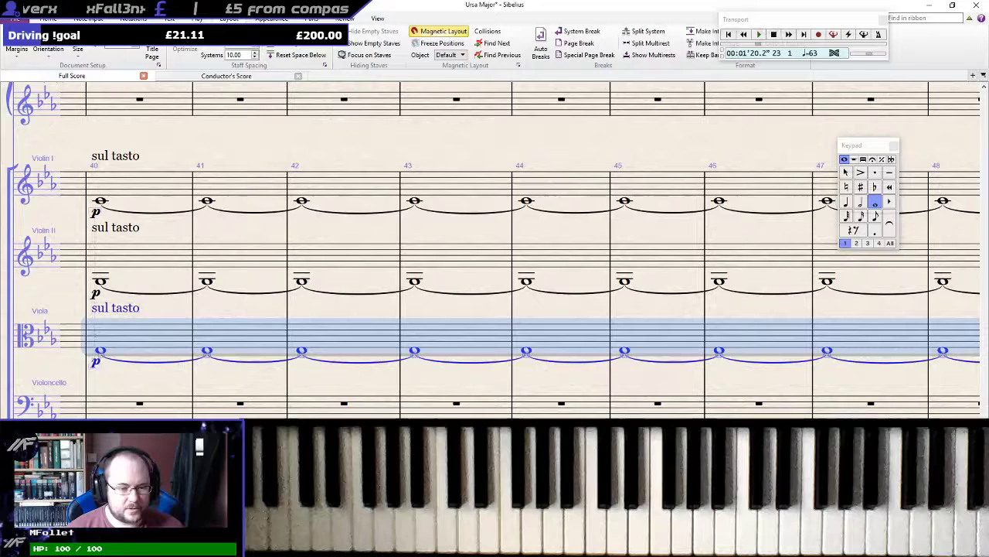
Copy the held line with its markings into the Violoncello, lowered to C, and the Double Bass from bar 40
alt+click(99, 410)
key(Down)
key(Down)
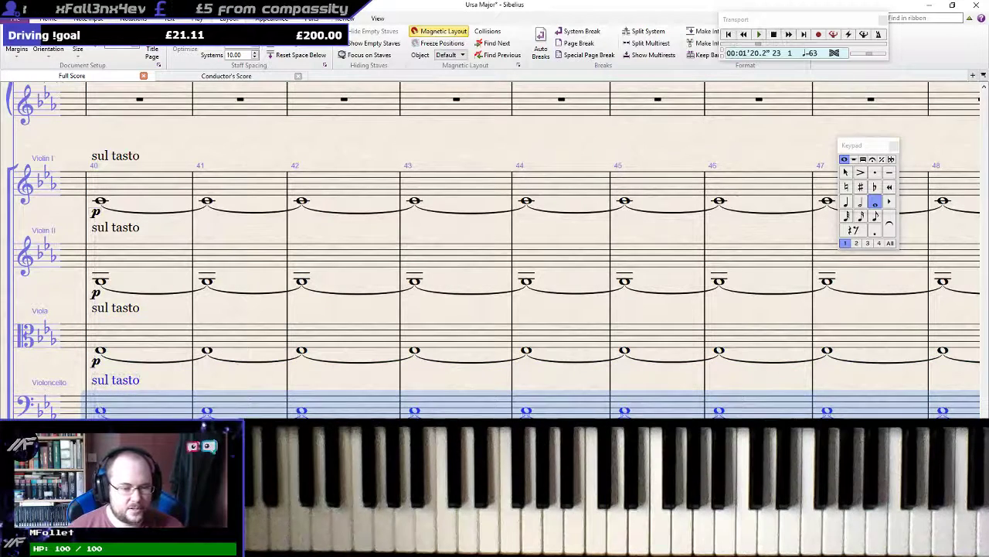
key(Escape)
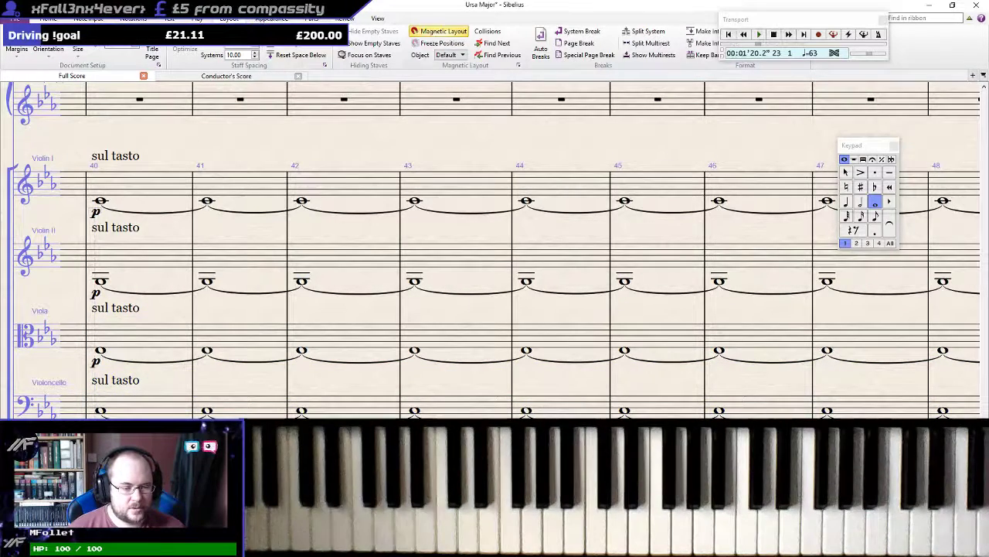
Select bar 40 across all the string staves and play back the held chord from there
click(101, 202)
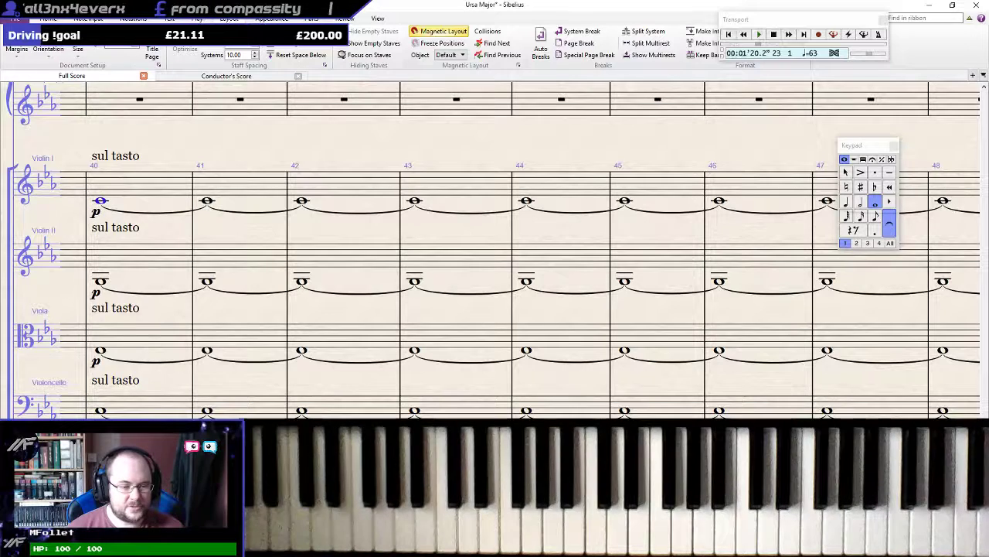
shift+click(101, 481)
key(p)
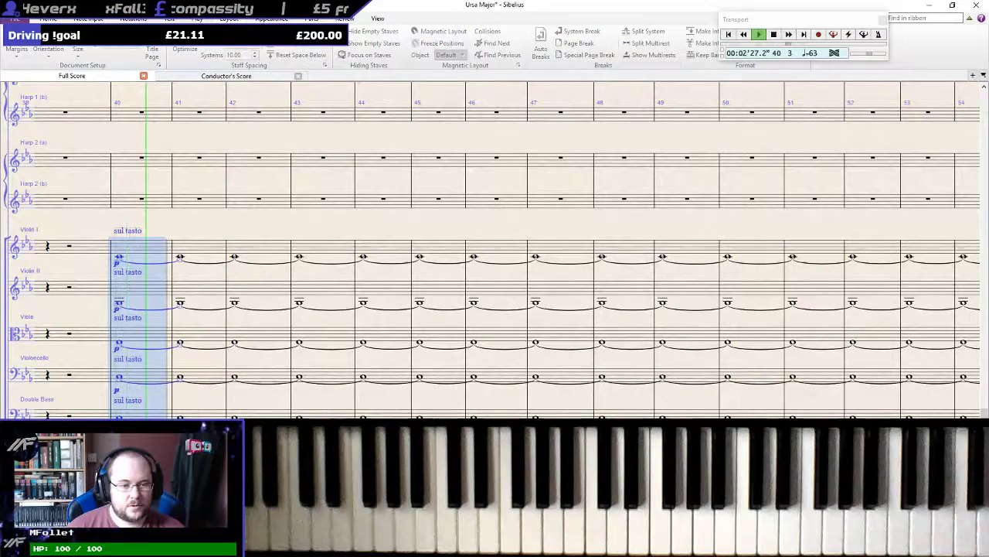
Stop the playback and play the score again from the Violin I note in bar 39 to the end of bar 55
key(Escape)
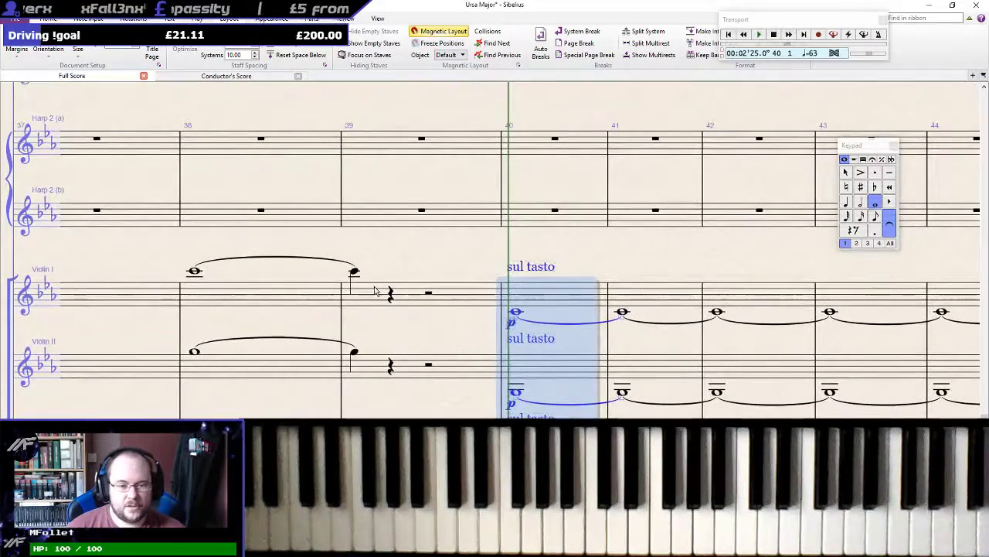
click(353, 271)
key(p)
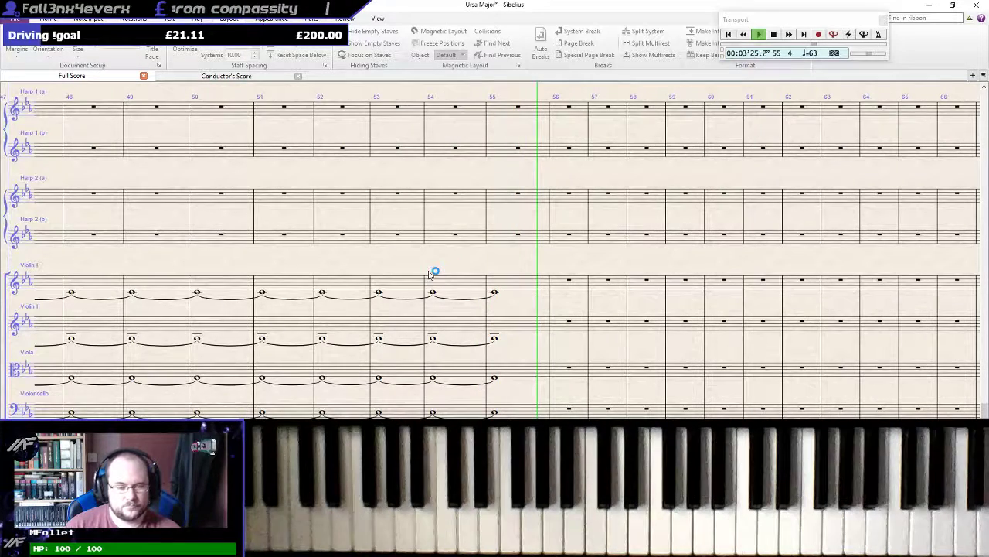
key(Escape)
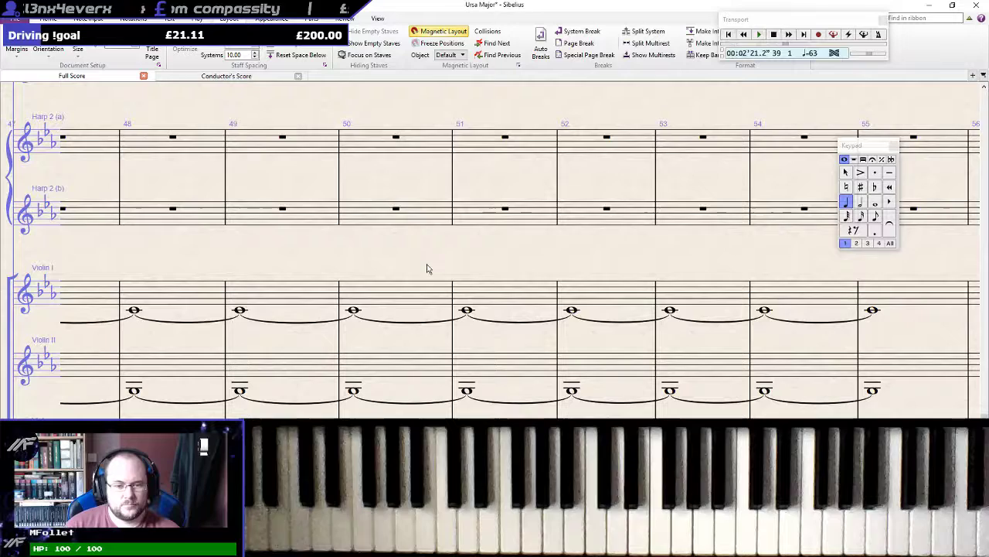
Select bar 50 across all the string staves and play back the held chord from there
click(361, 308)
scroll(381, 318, down, 4)
shift+click(381, 313)
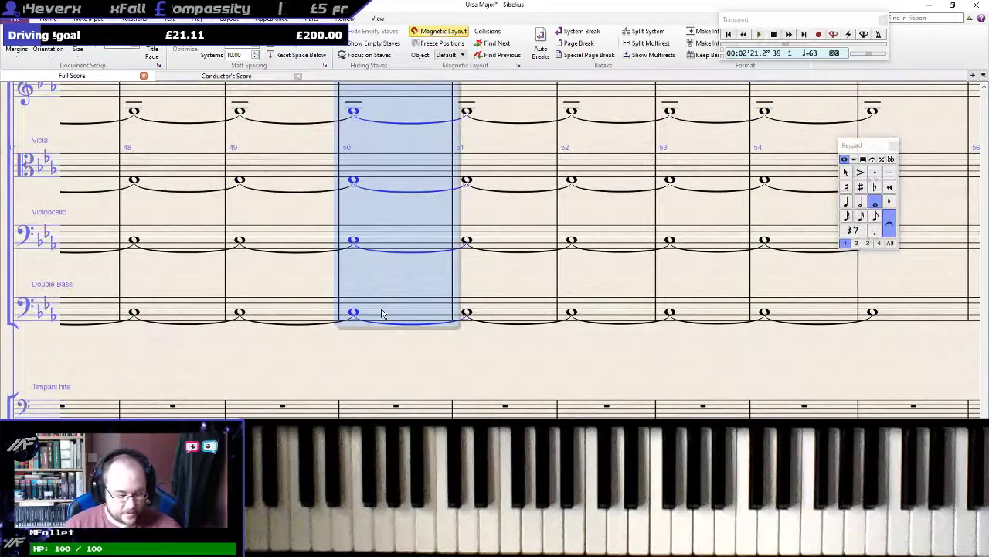
key(p)
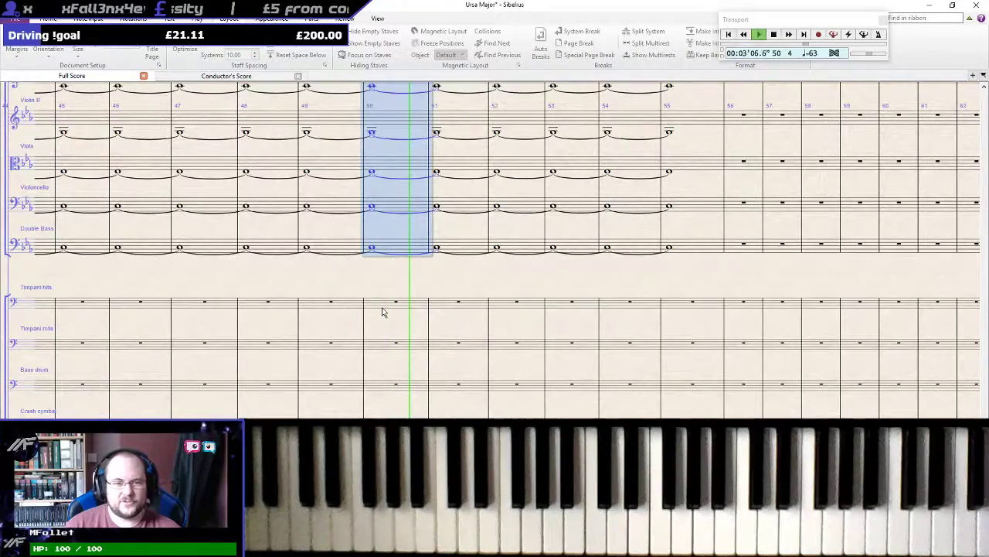
key(space)
Enter an eighth-note figure of high G, C, E flat and the lower G, played twice, in bar 40 of Harp 1 (a)
drag(213, 231, 885, 431)
scroll(258, 350, down, 5)
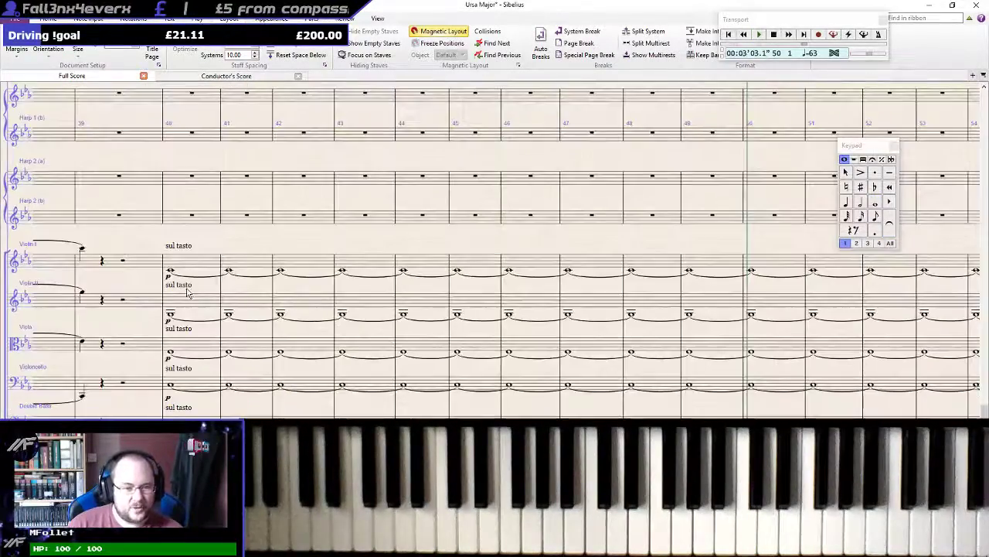
drag(210, 244, 324, 340)
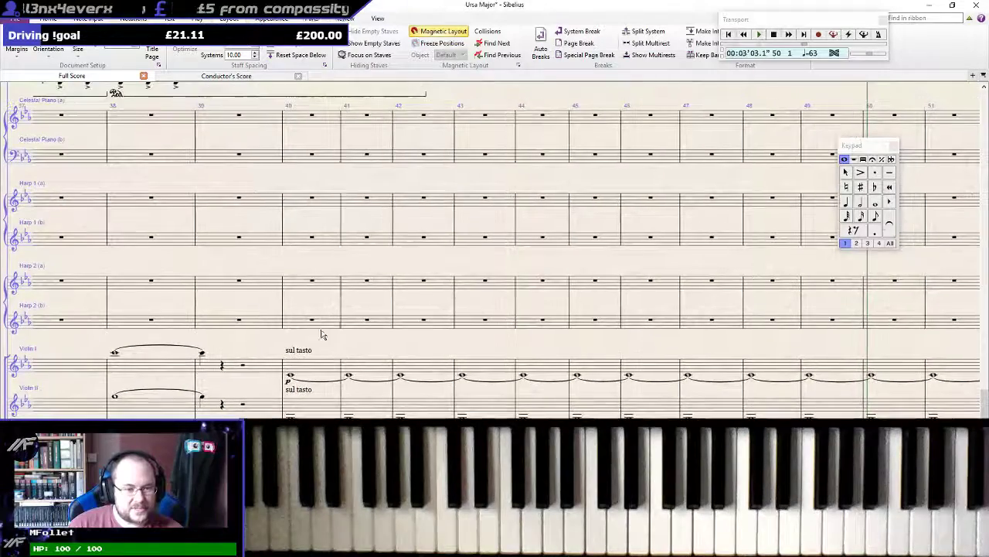
click(313, 200)
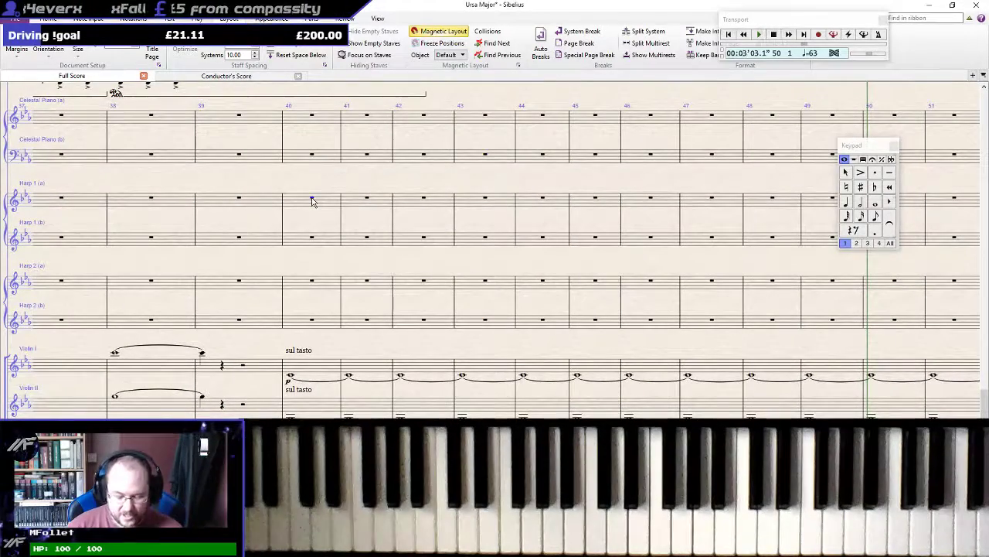
key(KP_4)
key(KP_0)
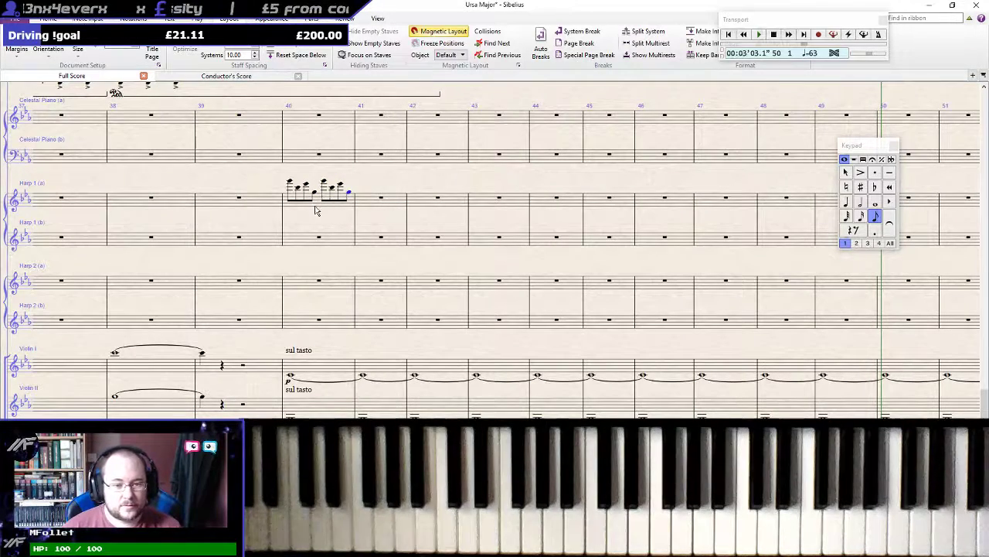
Repeat the Harp 1 (a) eighth-note pattern of bar 40 in every bar through bar 55
click(314, 210)
key(r)
key(r)
key(r)
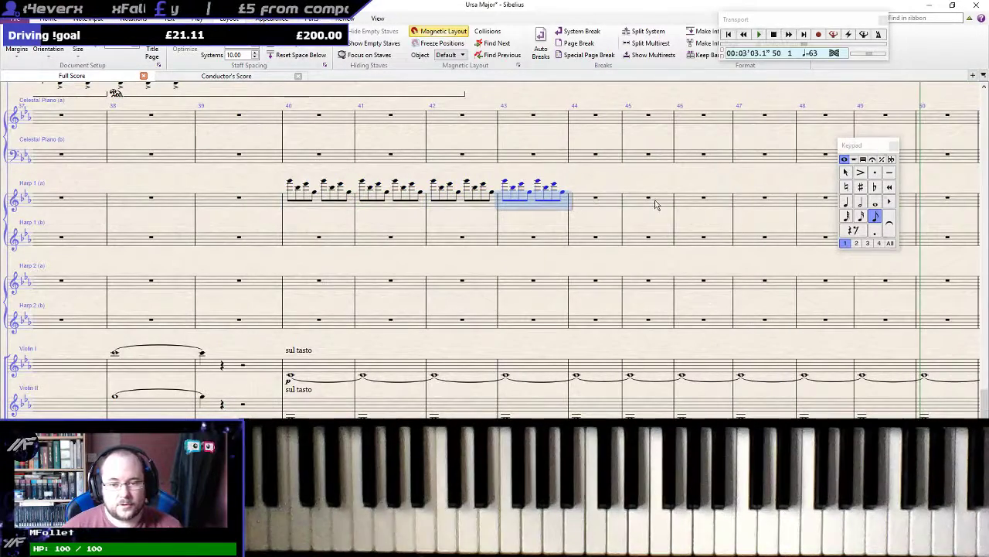
key(r)
key(r)
key(r)
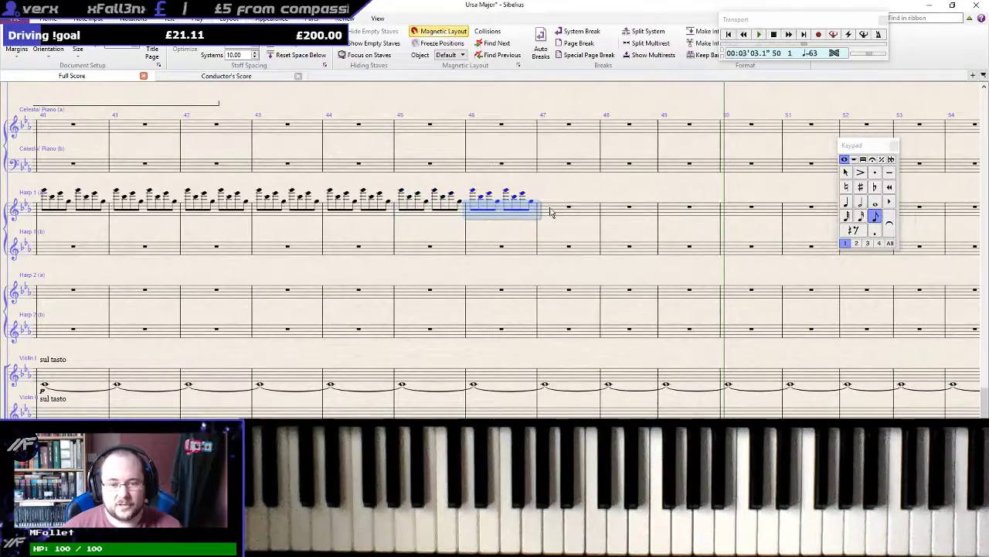
key(r)
key(r)
key(r)
key(r)
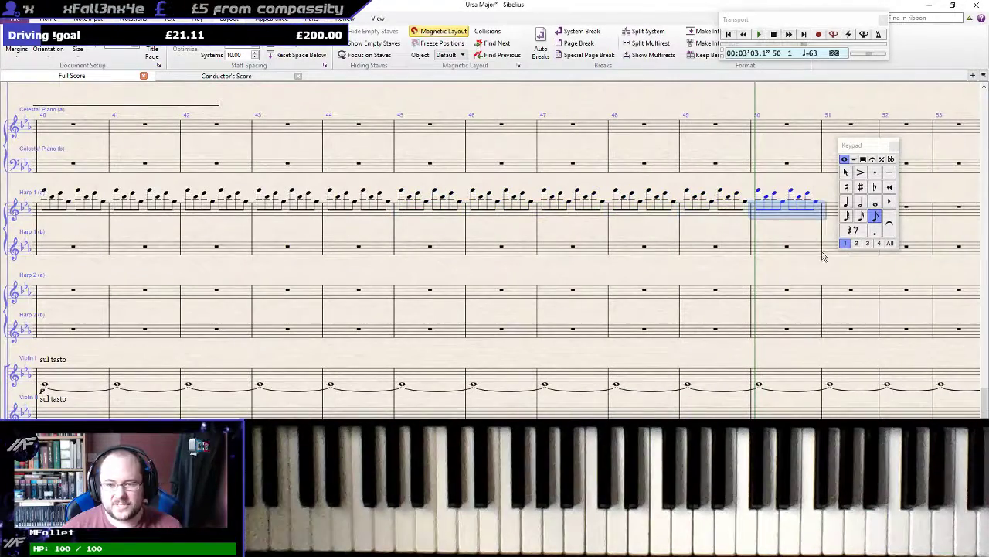
key(r)
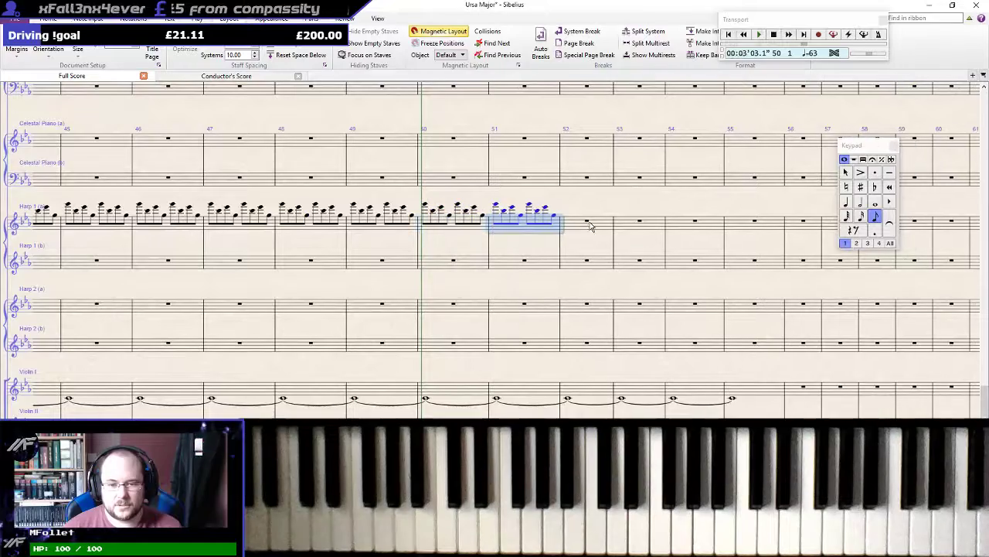
key(r)
key(r)
key(r)
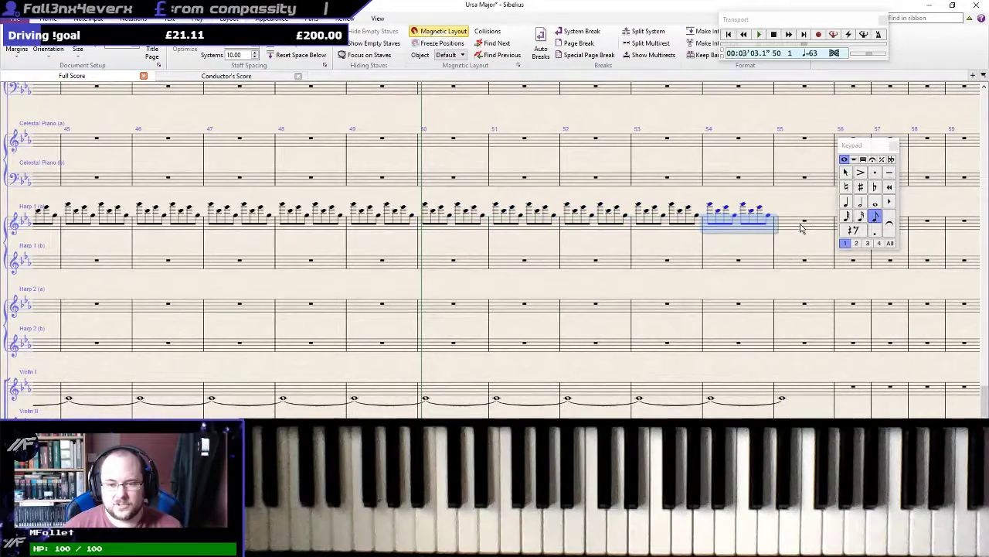
key(r)
Copy the Harp 1 (a) pattern from bars 40 to 55 into Harp 2 (a), starting at bar 40
drag(309, 283, 849, 301)
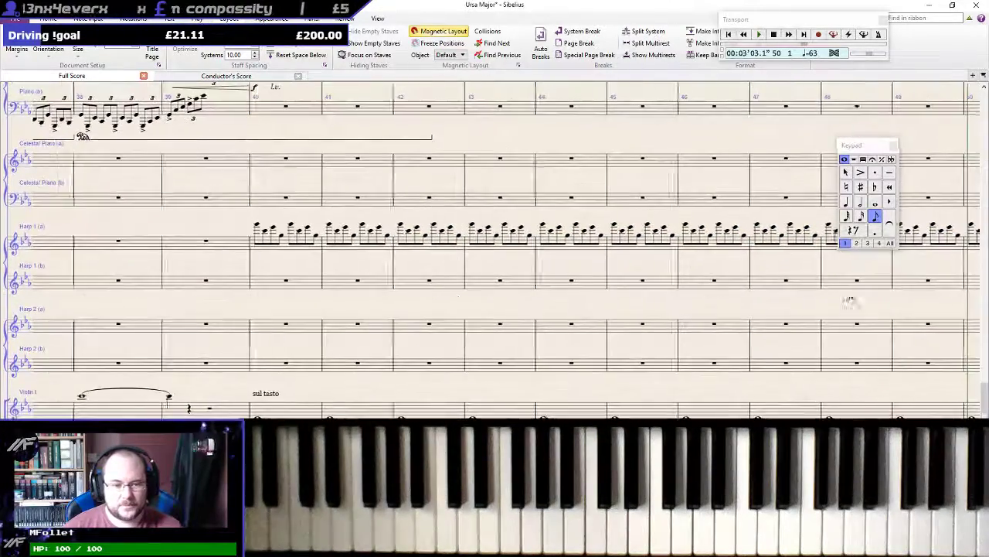
click(294, 254)
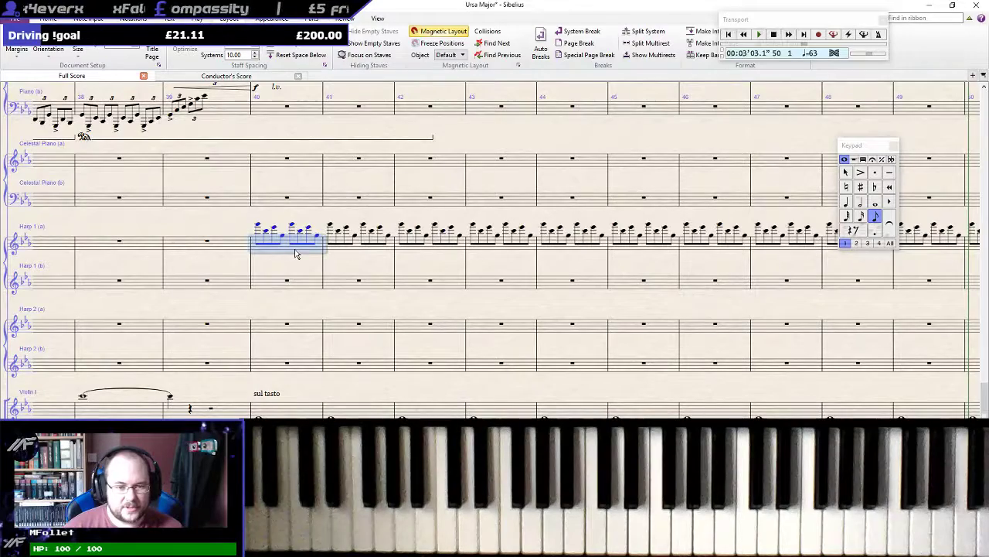
drag(819, 305, 238, 311)
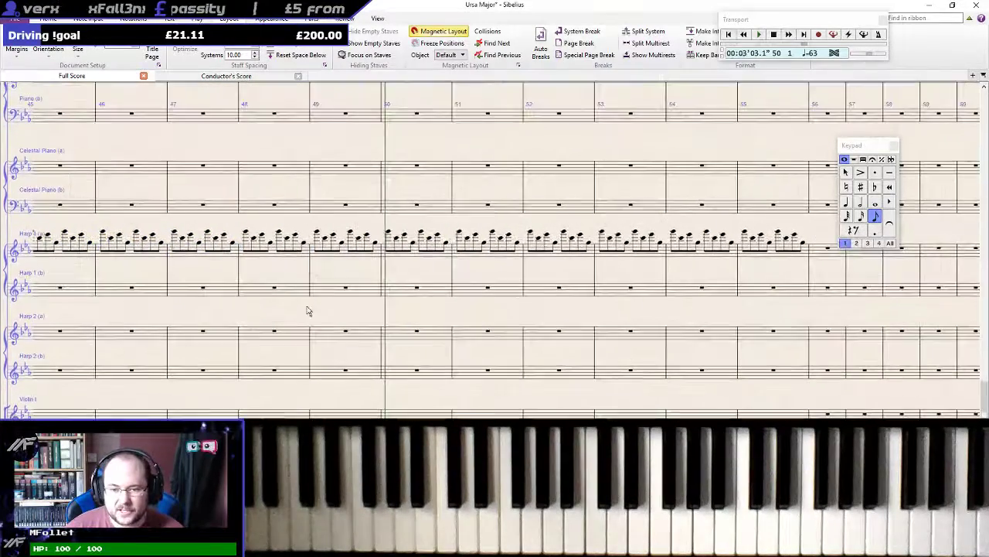
alt+click(801, 253)
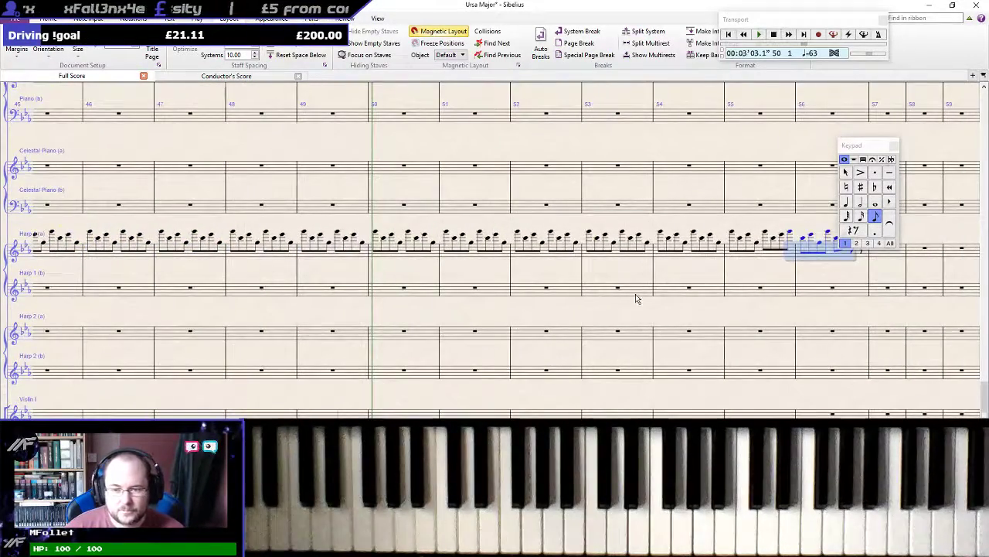
key(ctrl+z)
shift+click(937, 255)
drag(956, 273, 249, 326)
shift+click(481, 303)
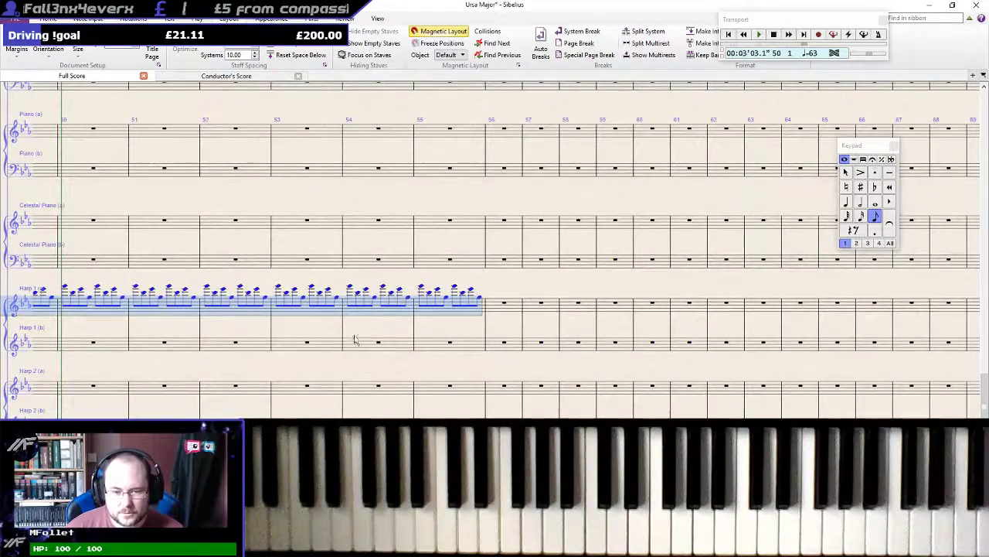
drag(194, 371, 943, 335)
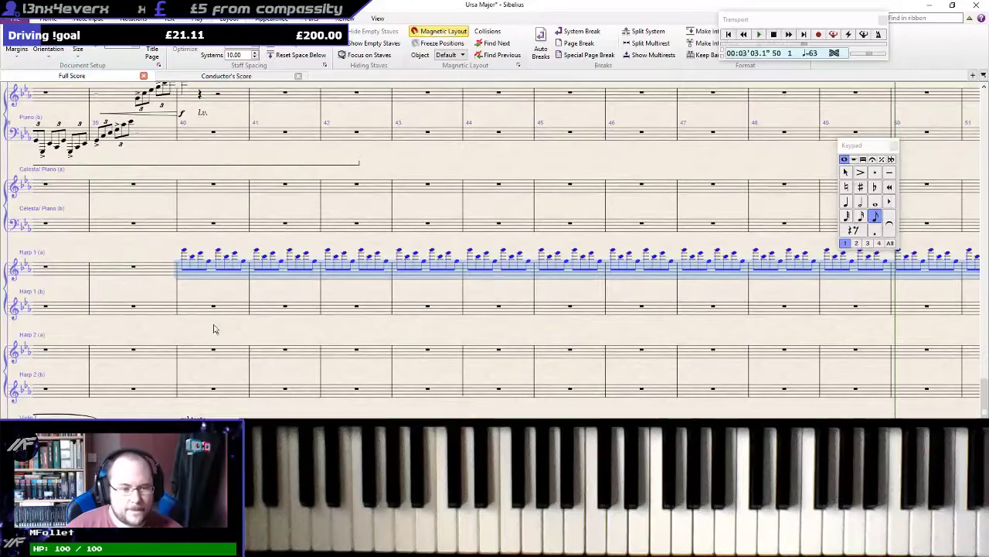
alt+click(184, 356)
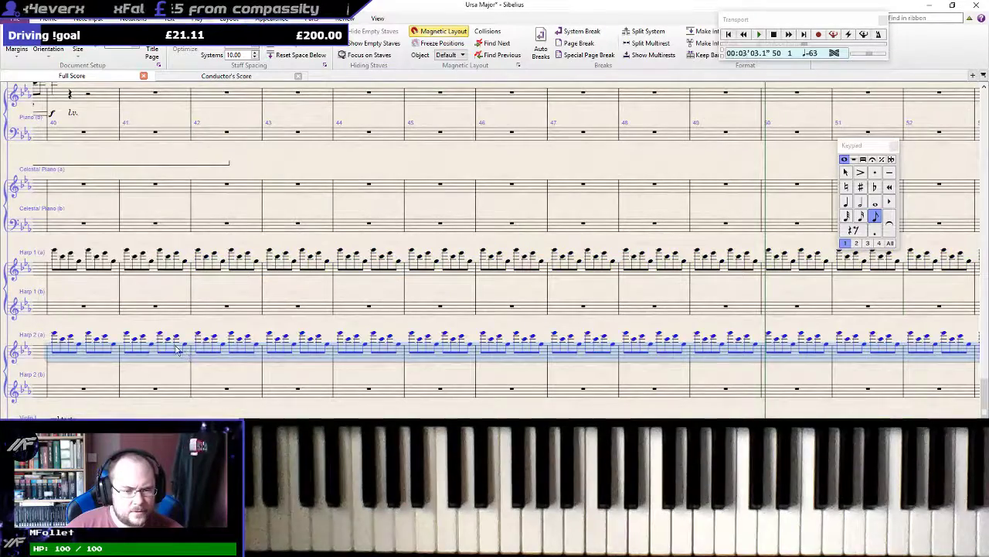
Repitch the first four Harp 2 (a) notes in bar 40 to the reversed figure G, E flat, C, high G, and repeat it in the bar's second half
drag(91, 380, 258, 384)
scroll(257, 385, up, 3)
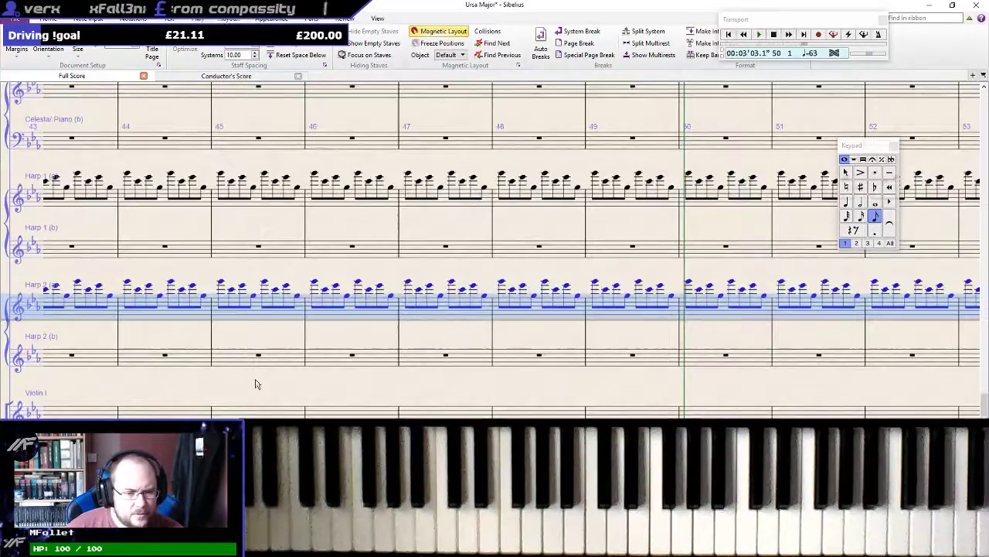
drag(178, 344, 746, 430)
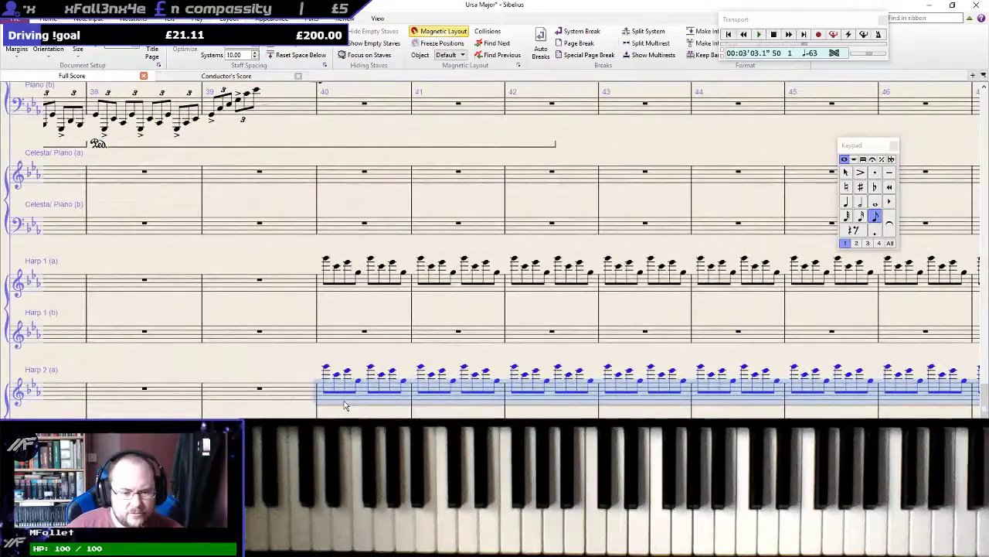
scroll(345, 404, up, 2)
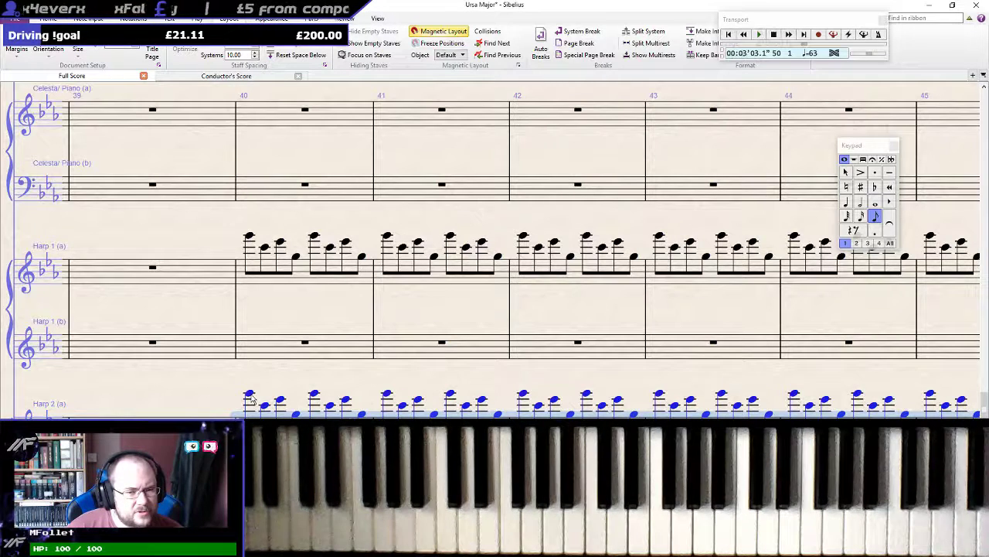
click(250, 396)
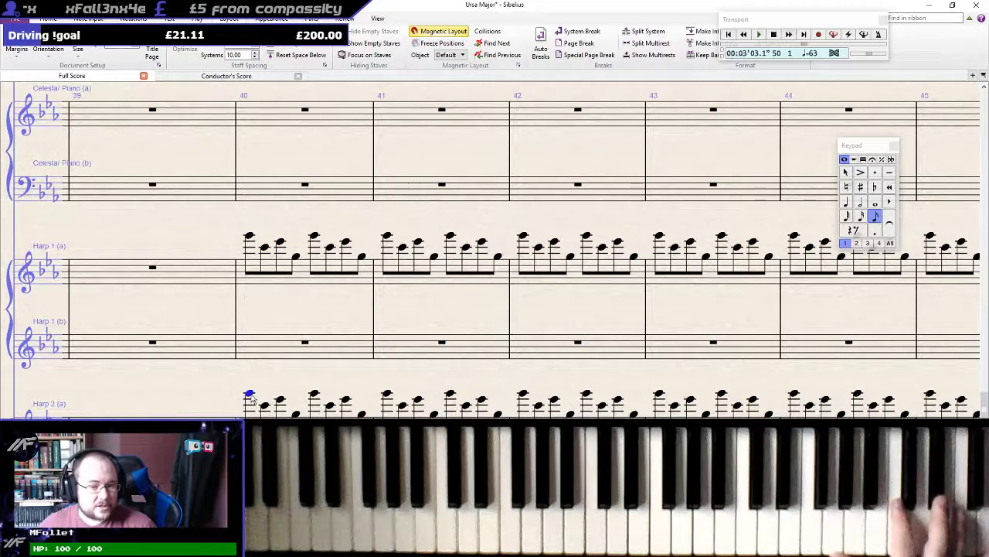
key(Right)
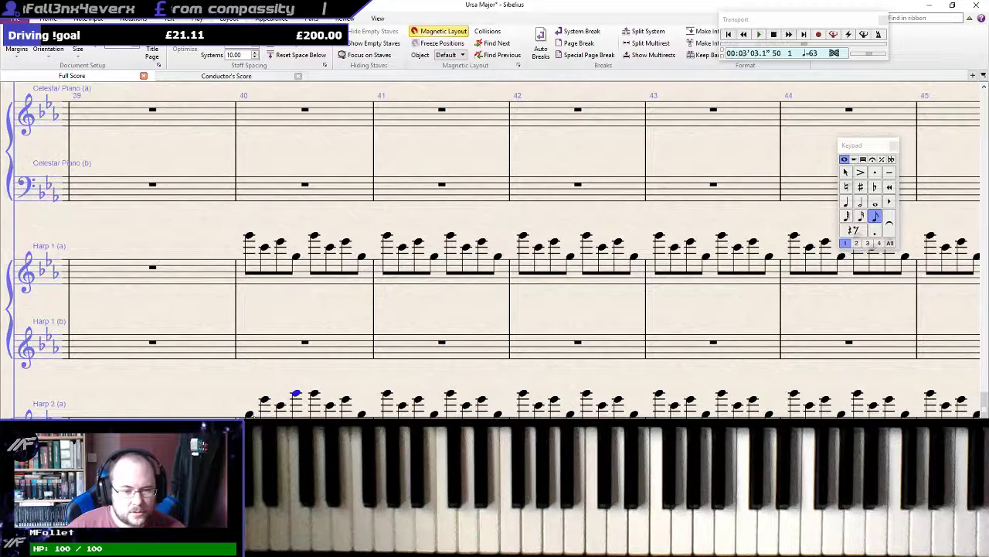
key(r)
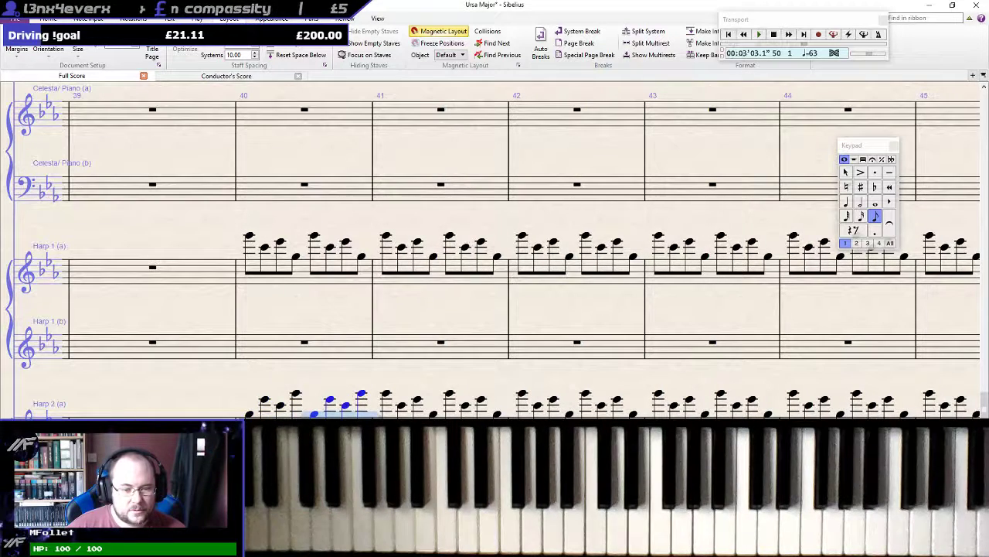
Select bar 40 from Harp 2 (a) up to Harp 1 (a) and play back the two harp patterns together
shift+click(249, 240)
key(p)
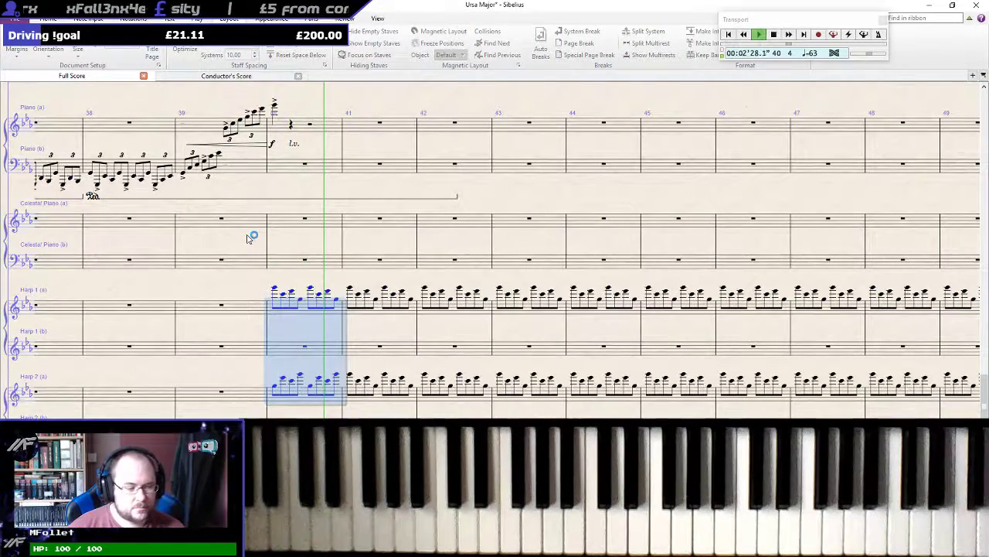
key(Escape)
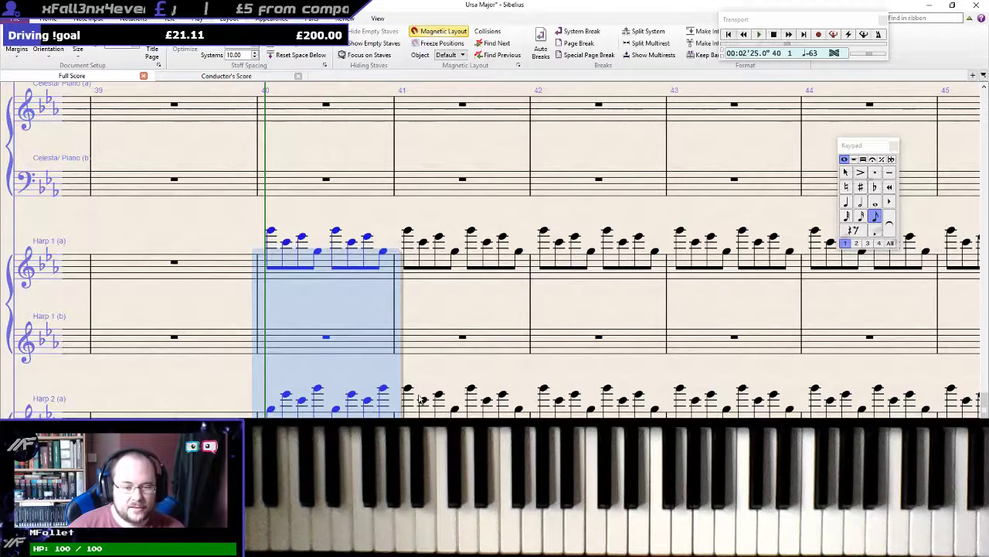
Copy bar 40 of the harp staves, from Harp 1 (a) to Harp 2 (a), into bar 41
alt+click(407, 232)
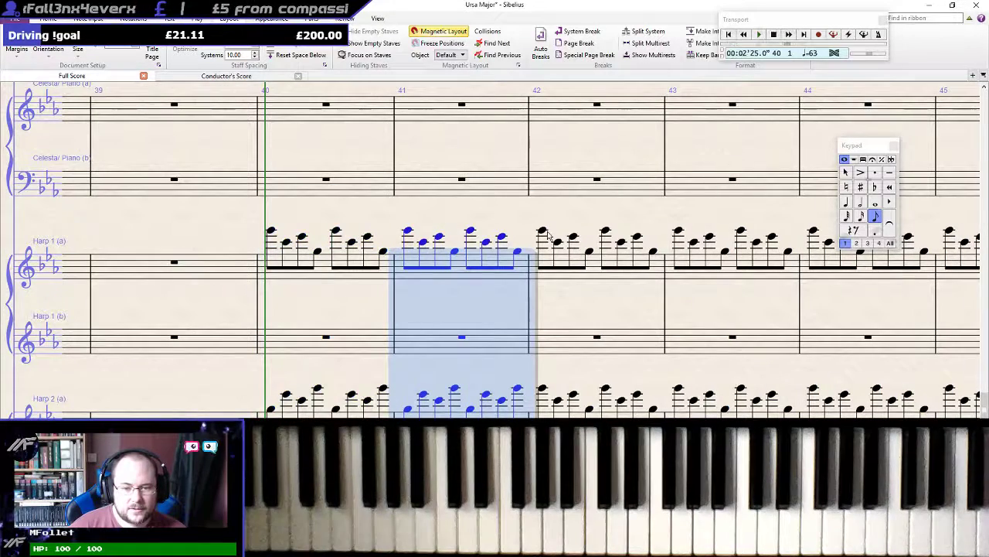
alt+click(546, 232)
key(ctrl+z)
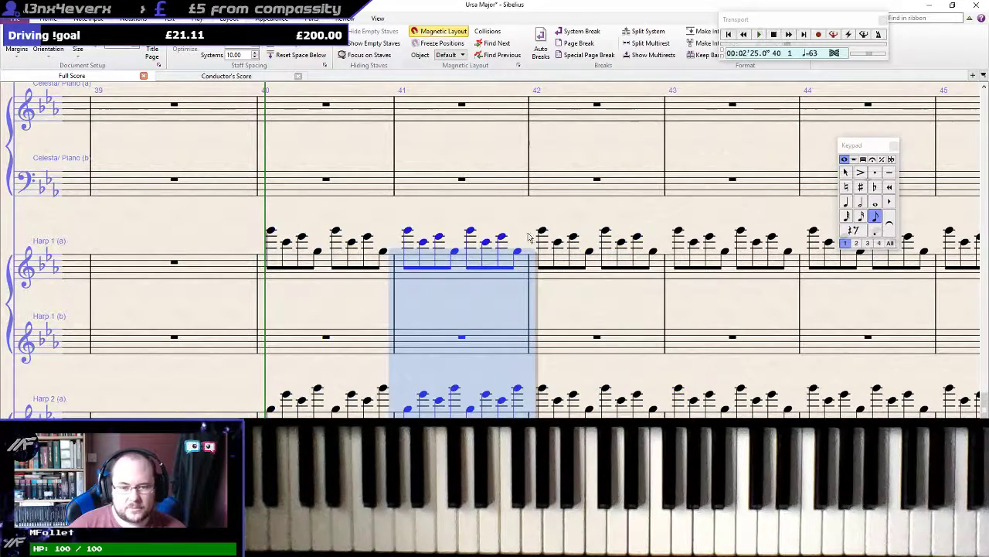
key(Escape)
click(473, 424)
alt+click(556, 424)
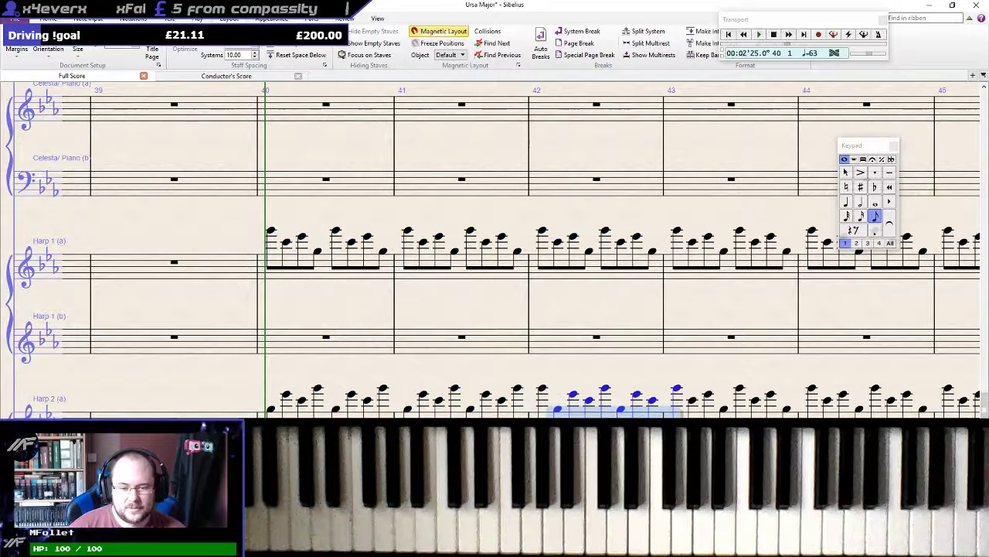
key(ctrl+z)
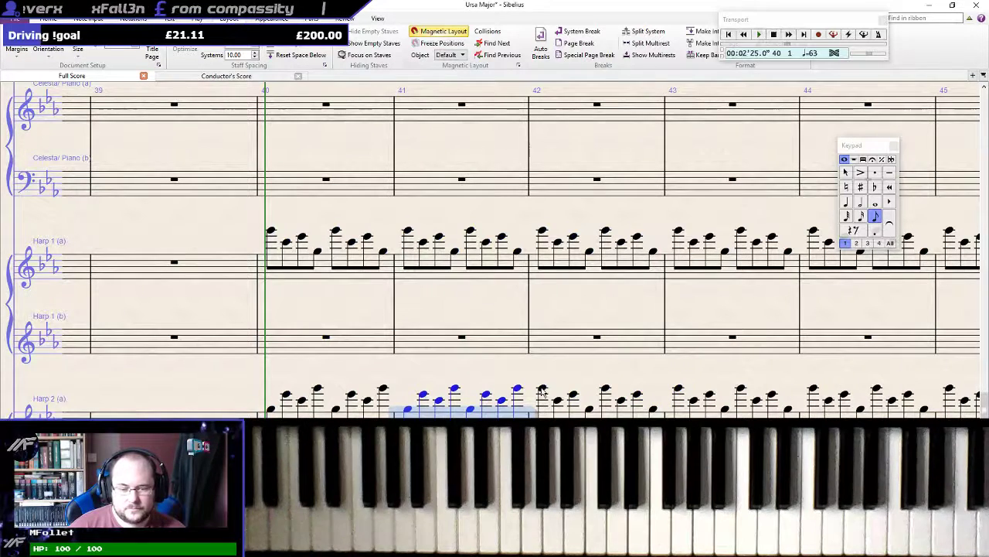
Repeat the Harp 2 (a) pattern of bar 41 bar by bar through bars 42 to 55
key(r)
key(r)
key(r)
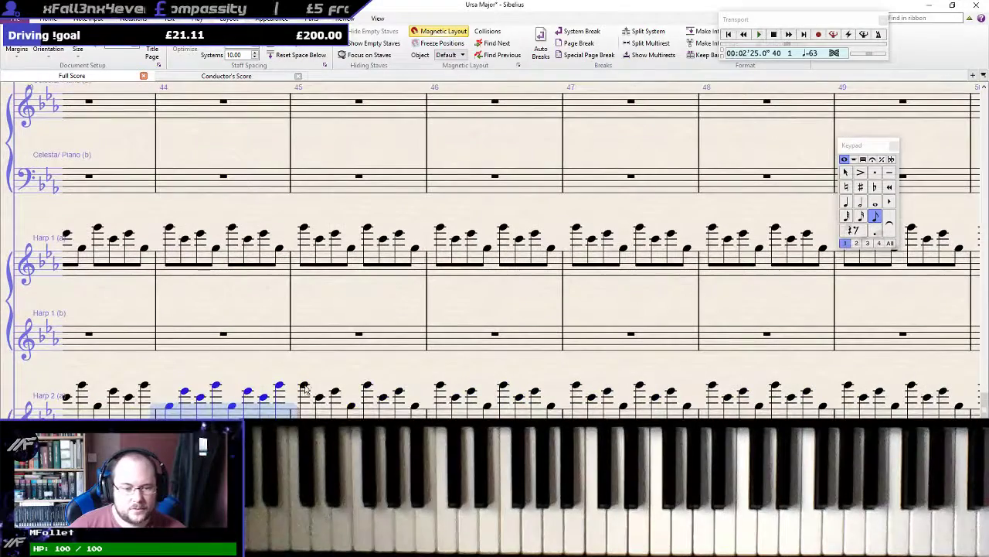
key(r)
key(r)
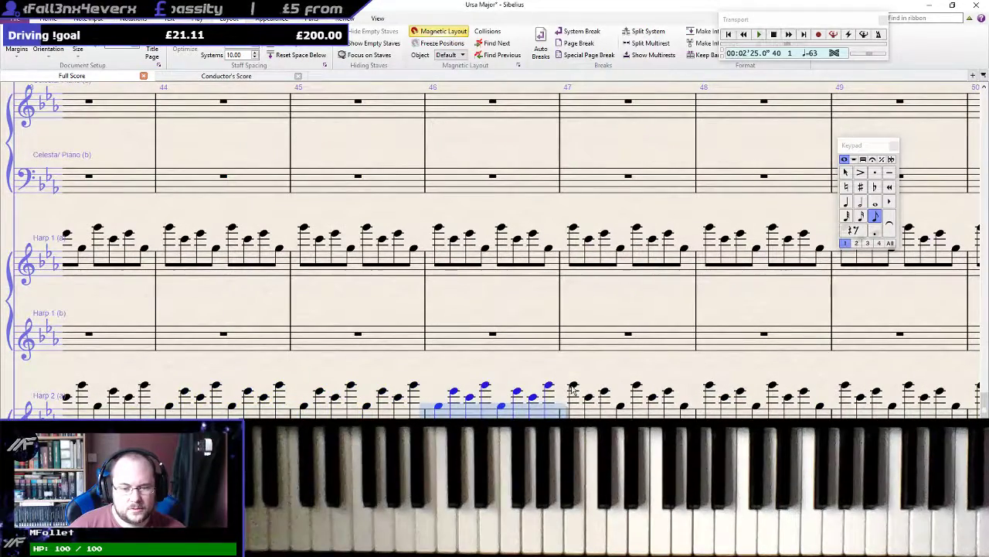
key(r)
key(r)
key(r)
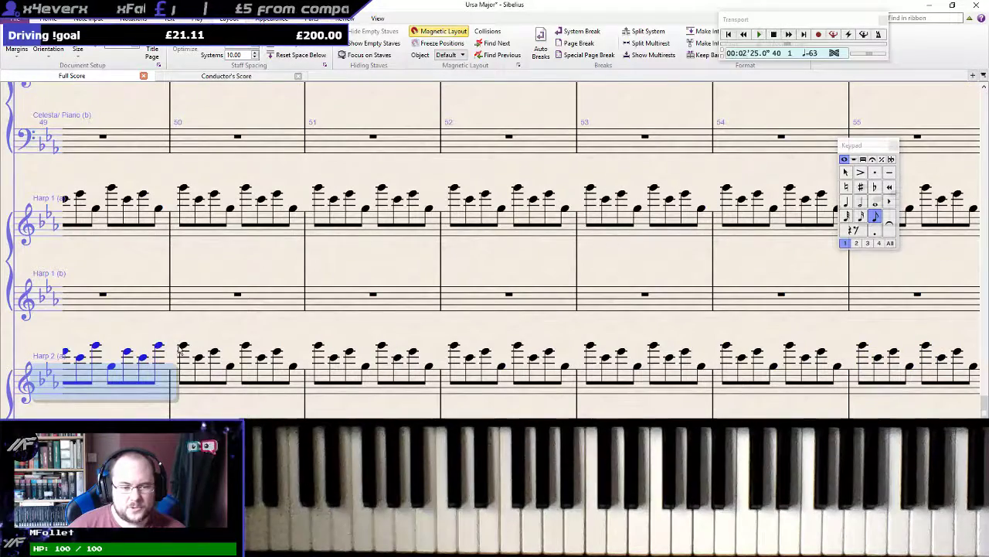
key(r)
key(r)
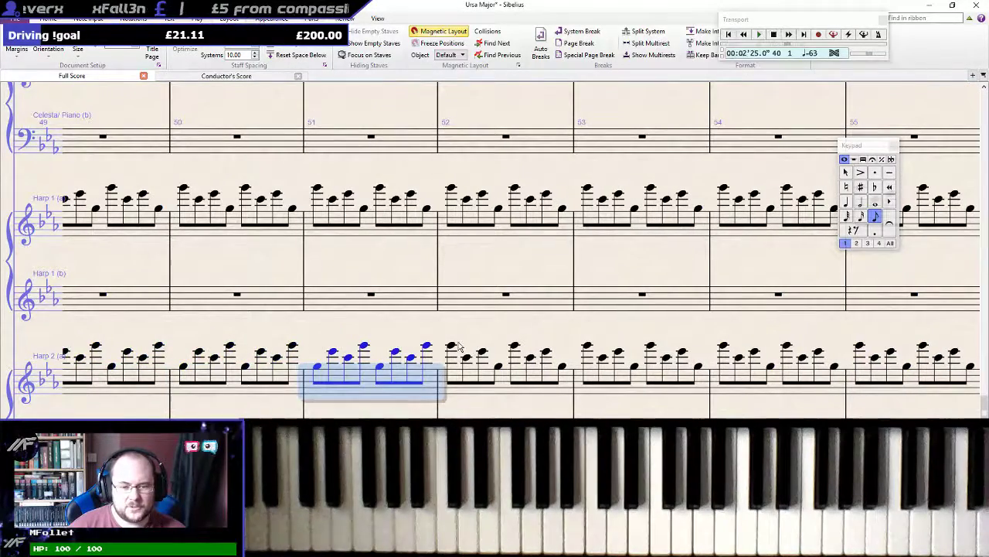
key(r)
key(r)
key(r)
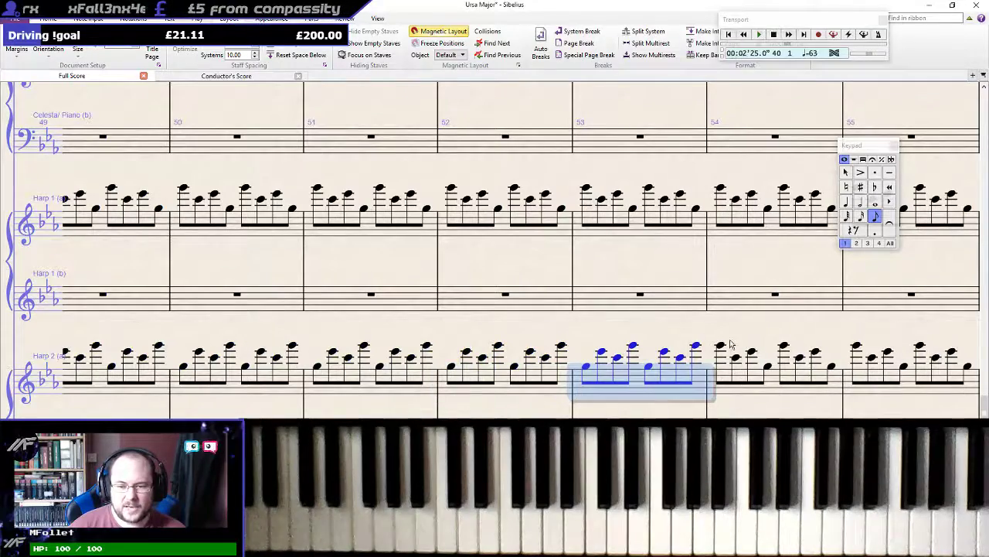
key(r)
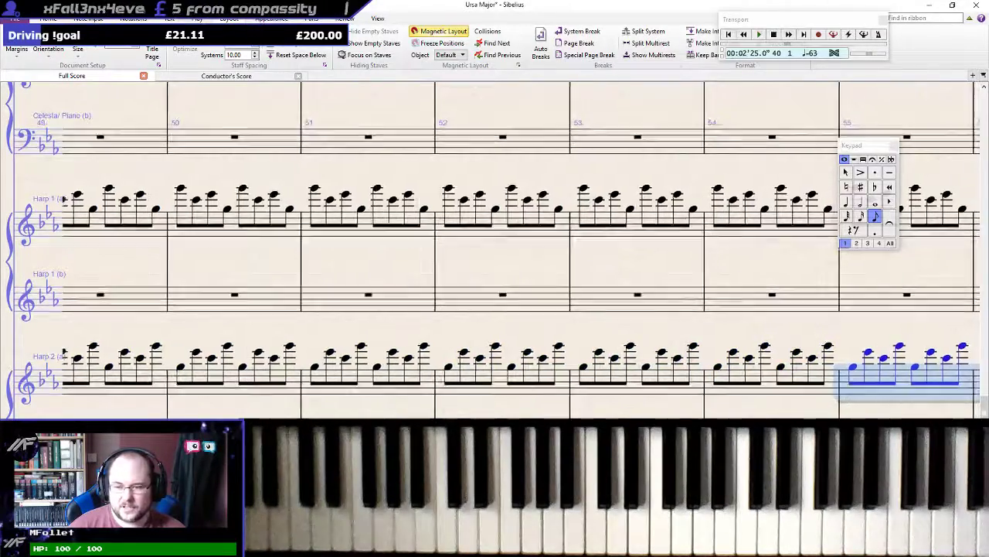
key(Escape)
Select bar 40 of Harp 1 (a) and Harp 2 (a) and play back the harp parts from there
drag(276, 262, 570, 280)
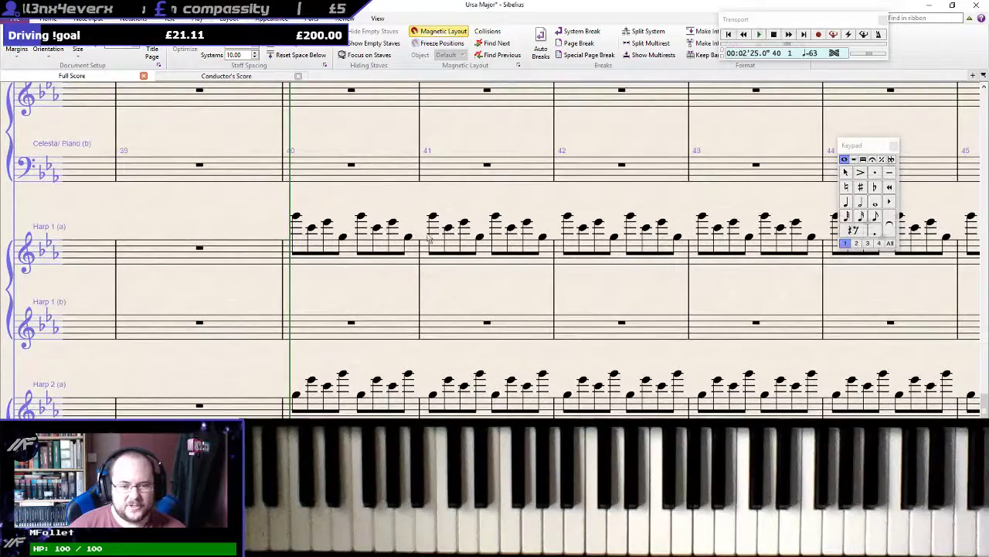
click(307, 261)
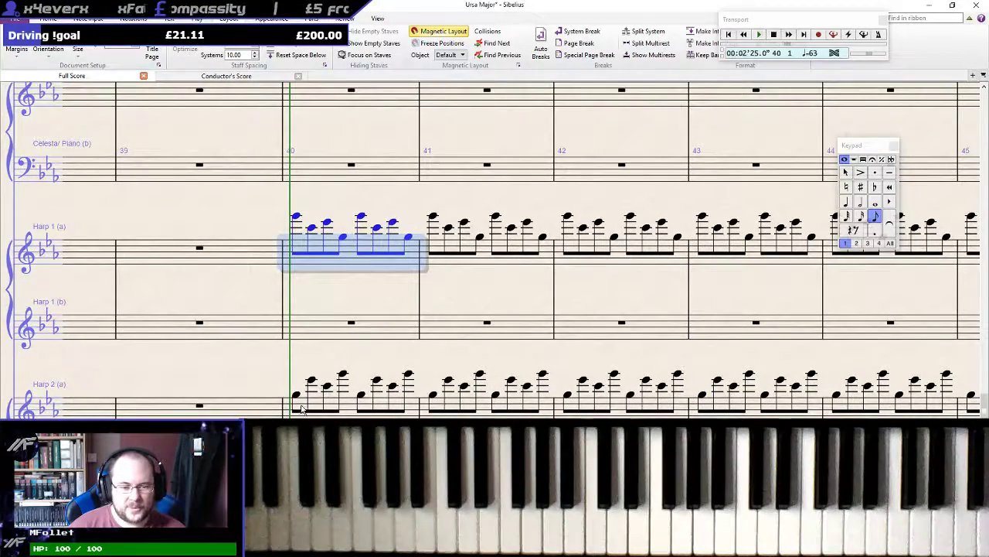
ctrl+click(301, 408)
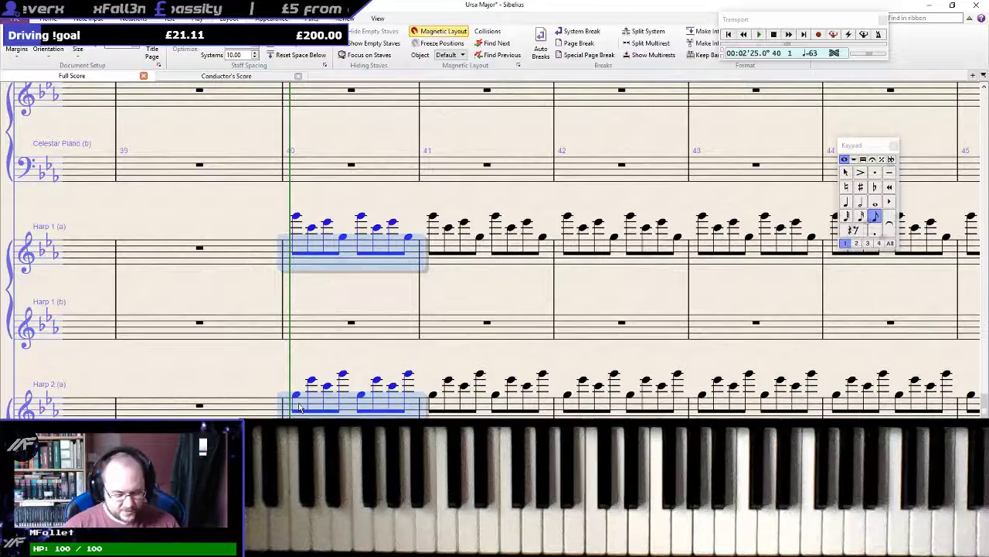
key(p)
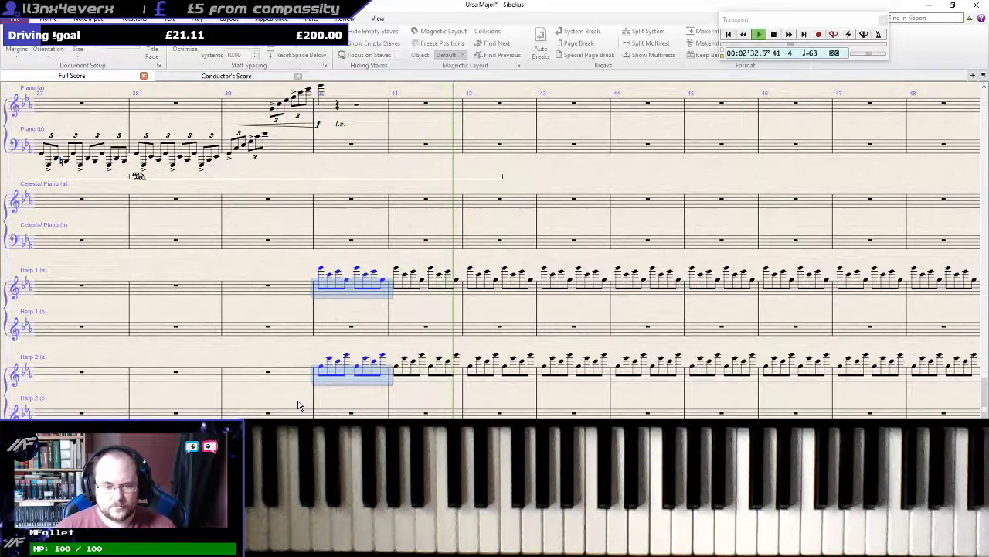
key(space)
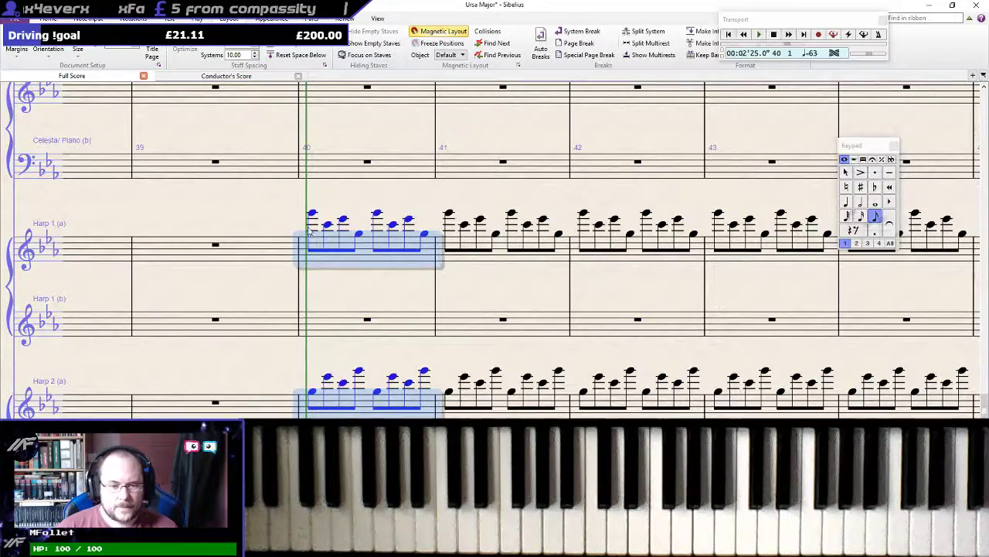
Add a p dynamic on the first note of bar 40 in Harp 1 (a) and Harp 2 (a)
click(313, 215)
key(Escape)
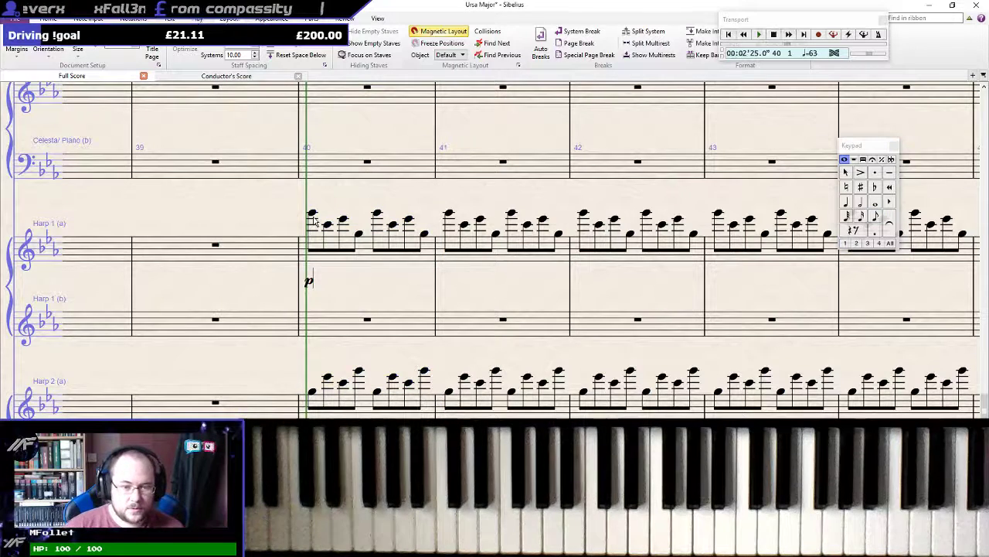
click(312, 393)
key(ctrl+e)
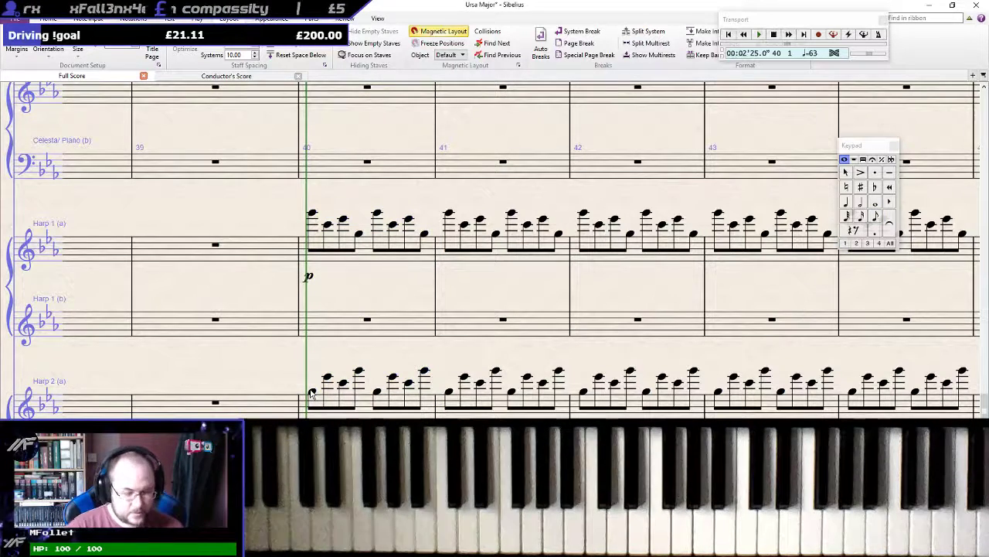
click(366, 243)
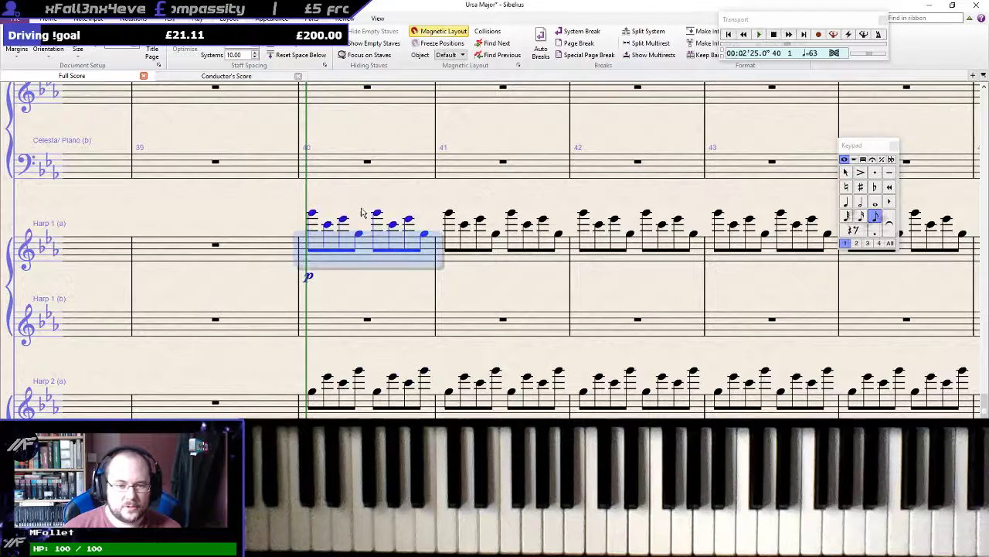
drag(350, 191, 372, 415)
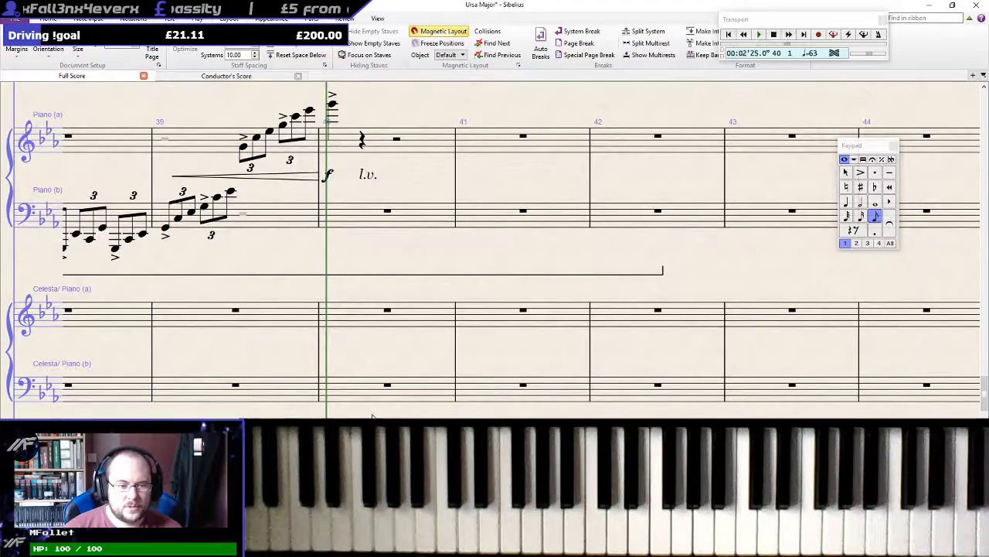
click(523, 311)
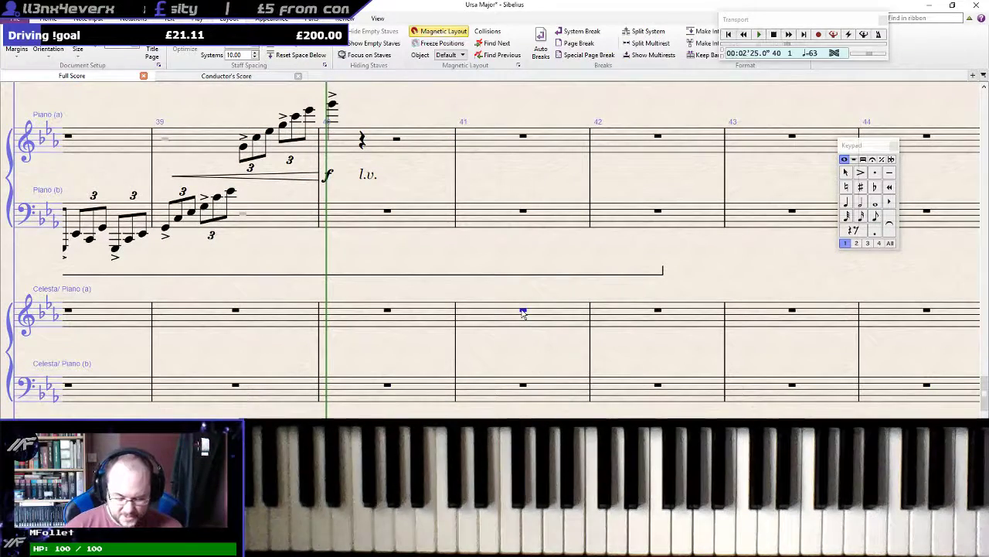
key(KP_3)
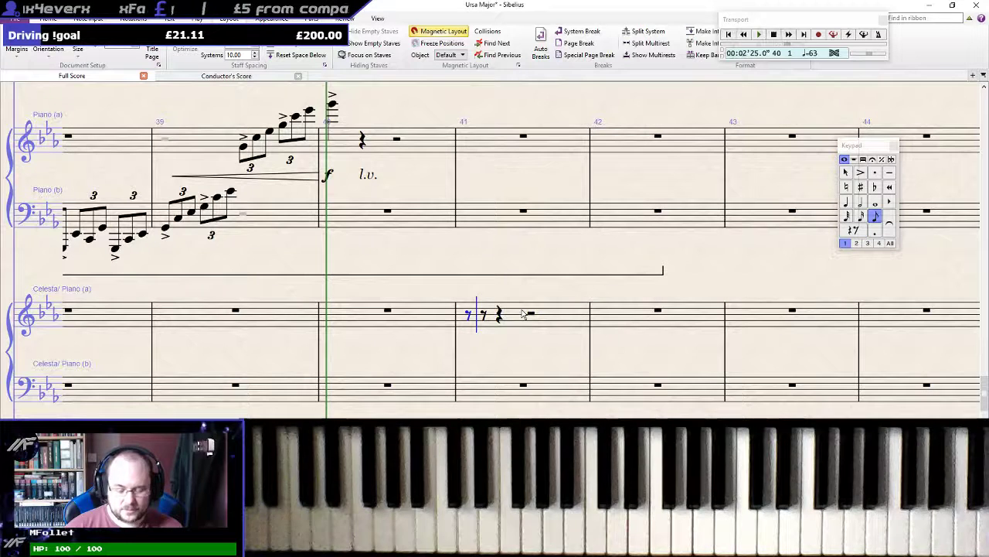
key(Escape)
key(KP_4)
key(n)
key(KP_3)
key(KP_0)
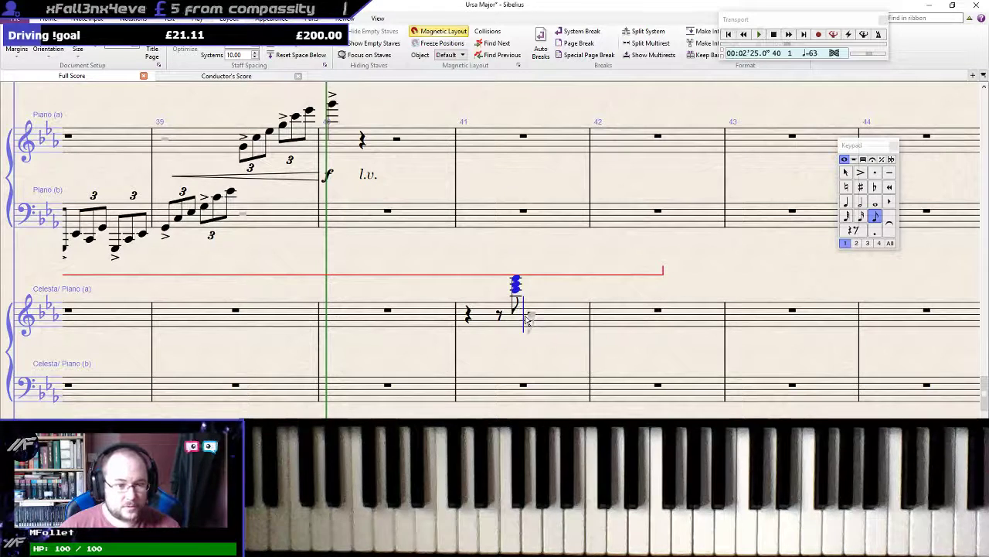
click(552, 321)
key(Delete)
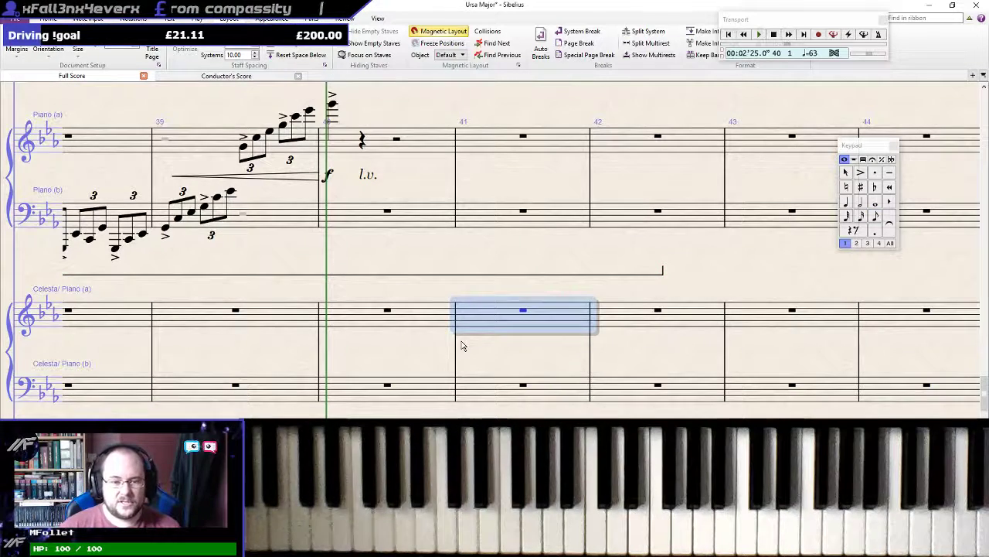
Enter a quarter rest, an eighth rest and a high eighth-note C, E flat, G chord in Piano (a) bar 41
scroll(468, 336, up, 3)
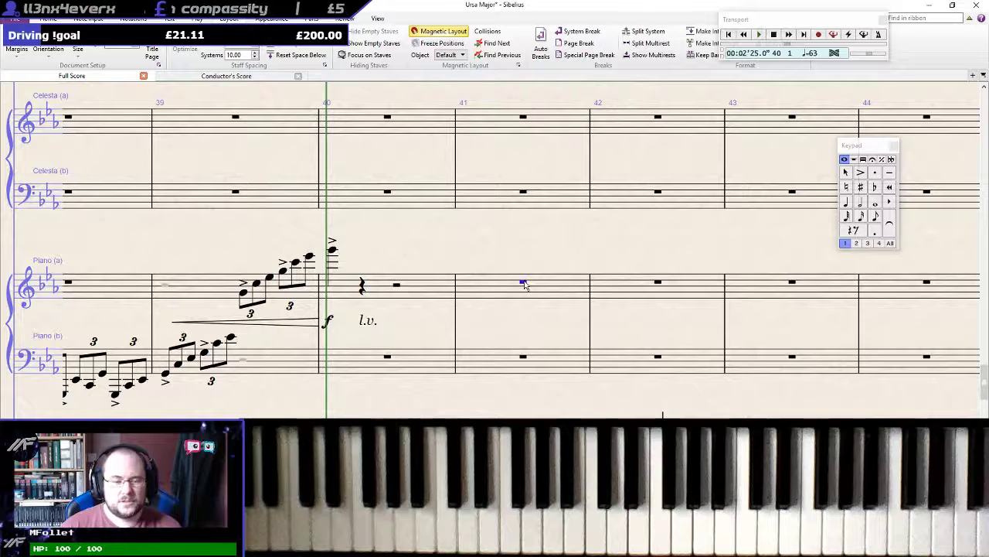
key(KP_4)
key(n)
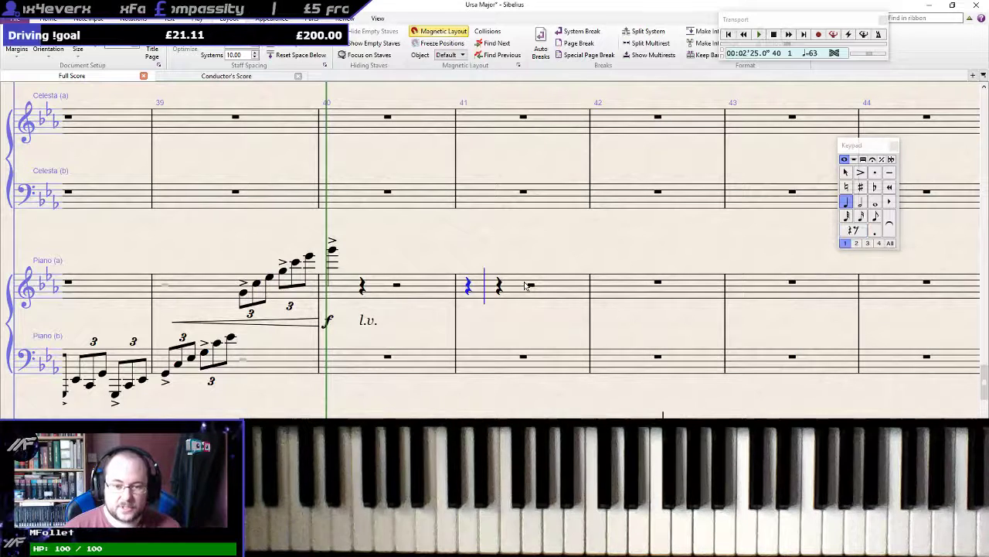
key(KP_3)
key(KP_0)
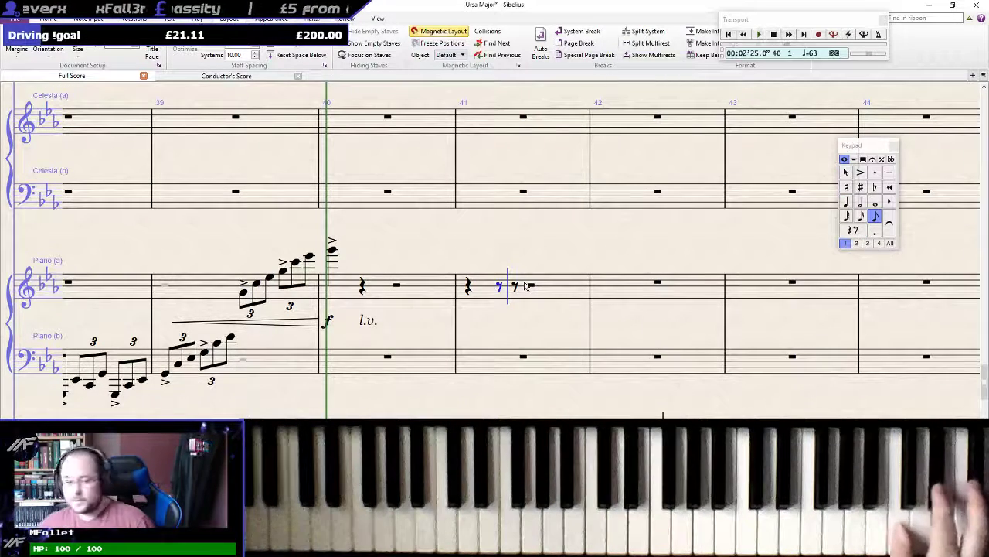
key(ctrl+z)
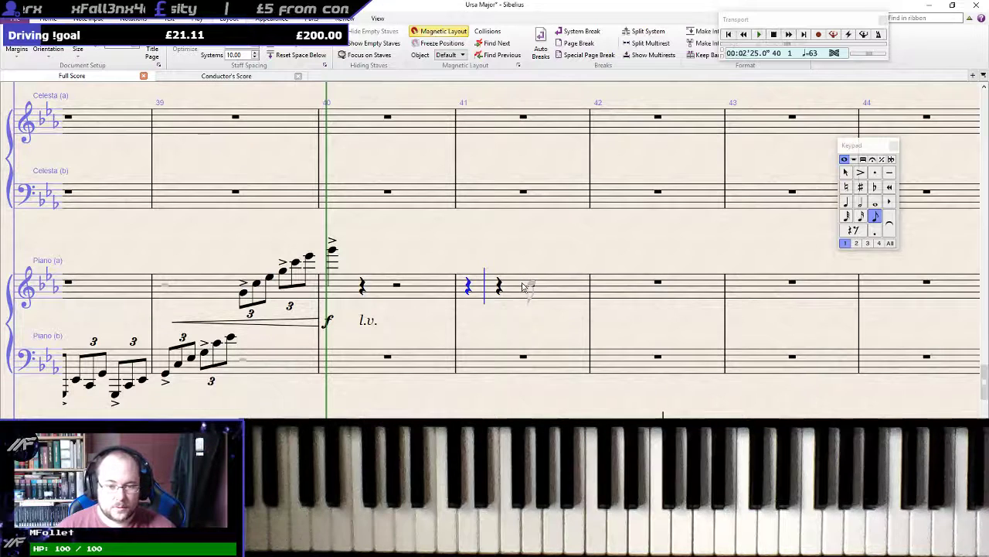
key(Escape)
key(n)
key(KP_3)
key(KP_0)
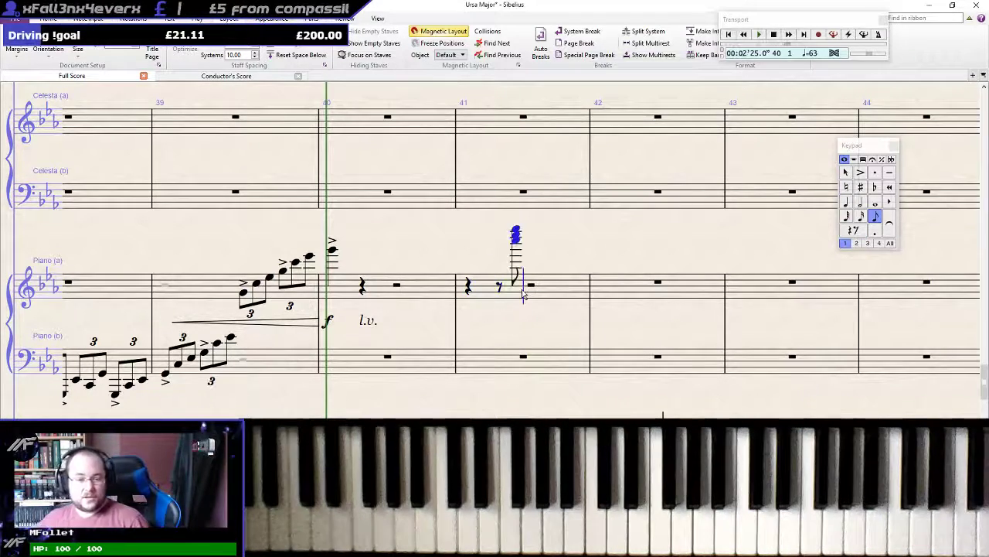
Transpose the new Piano (a) chord in bar 41 down one octave
key(Escape)
key(ctrl+Down)
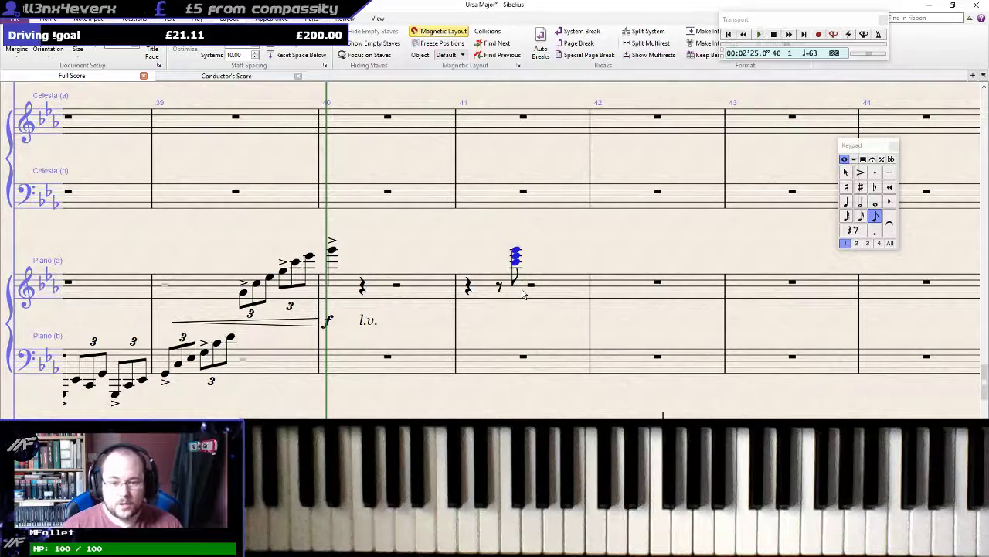
key(ctrl+Down)
key(ctrl+Up)
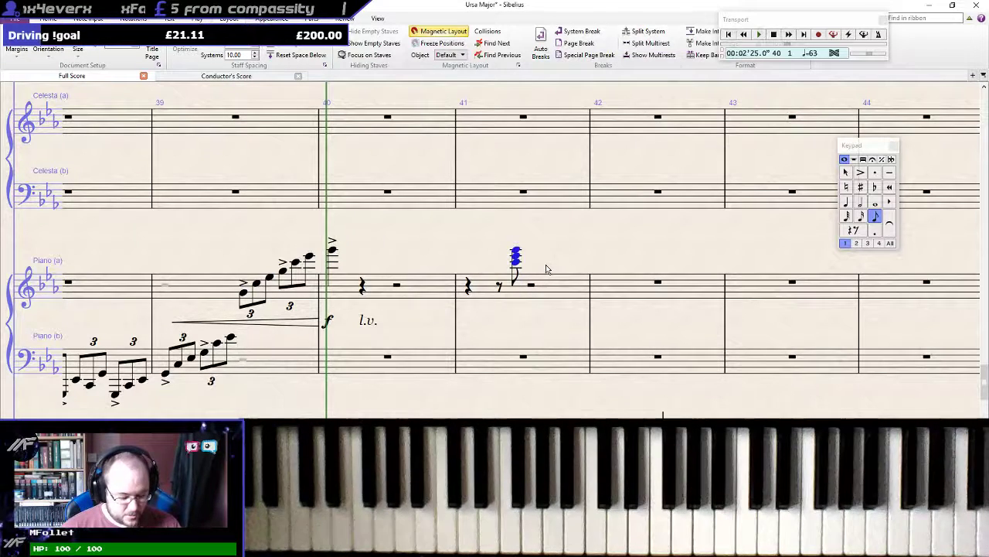
Add a 15ma (2 octaves up) line over the bar 41 chord and start it above the preceding eighth rest
key(l)
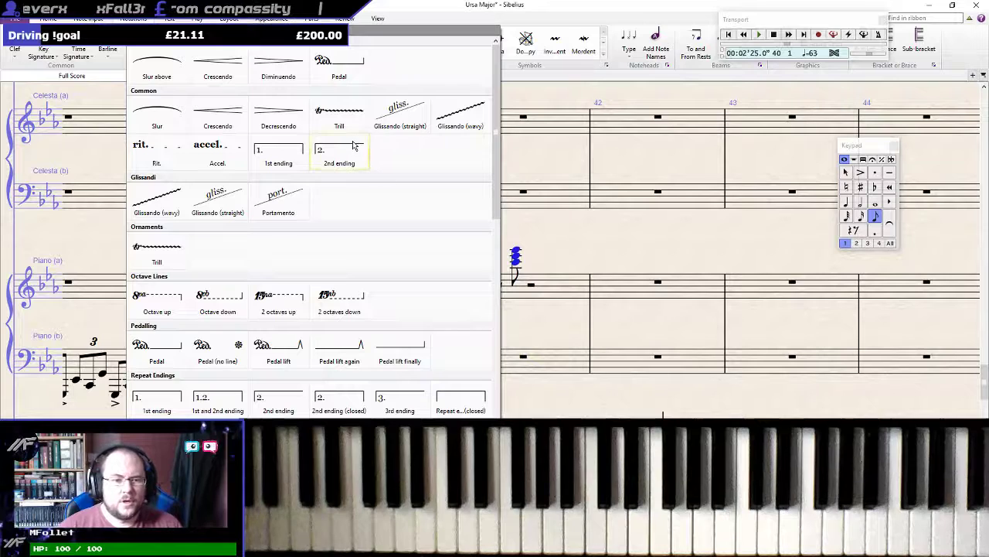
click(293, 301)
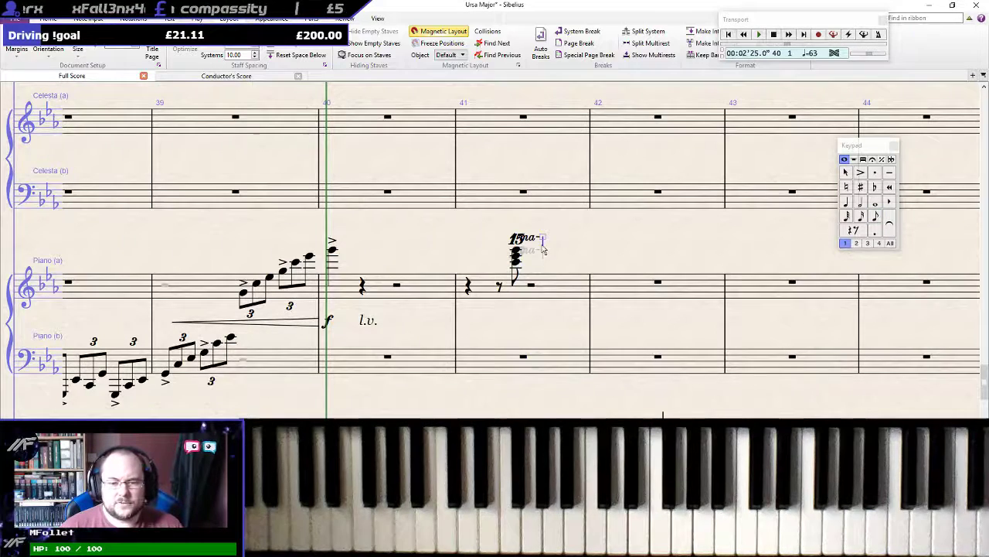
mouse_move(542, 240)
mouse_down()
mouse_move(512, 239)
mouse_move(540, 240)
mouse_up()
click(522, 239)
Copy the eighth rest and chord with its 15ma line to the start of bars 42, 43 and 44 and to beats 3 and 4 of bar 43
click(520, 265)
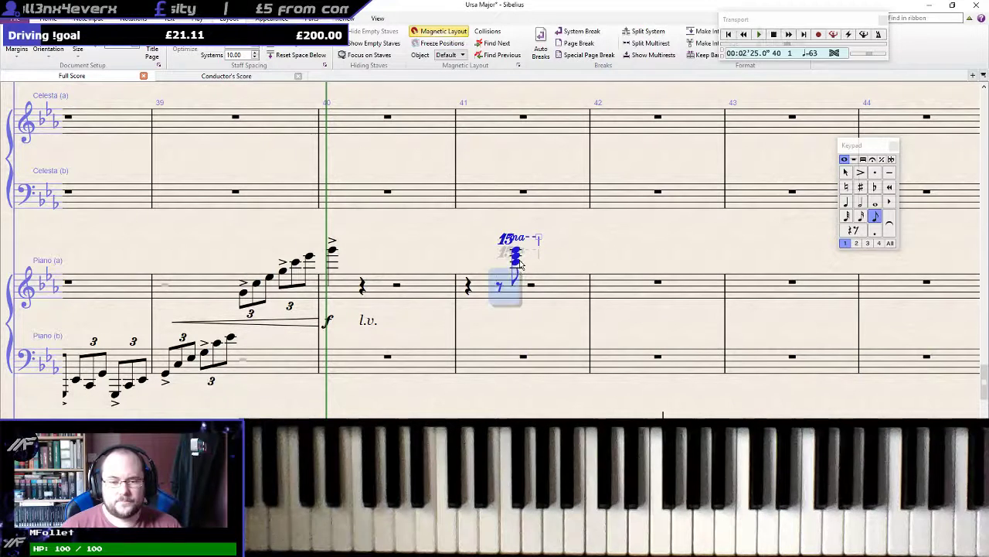
alt+click(597, 287)
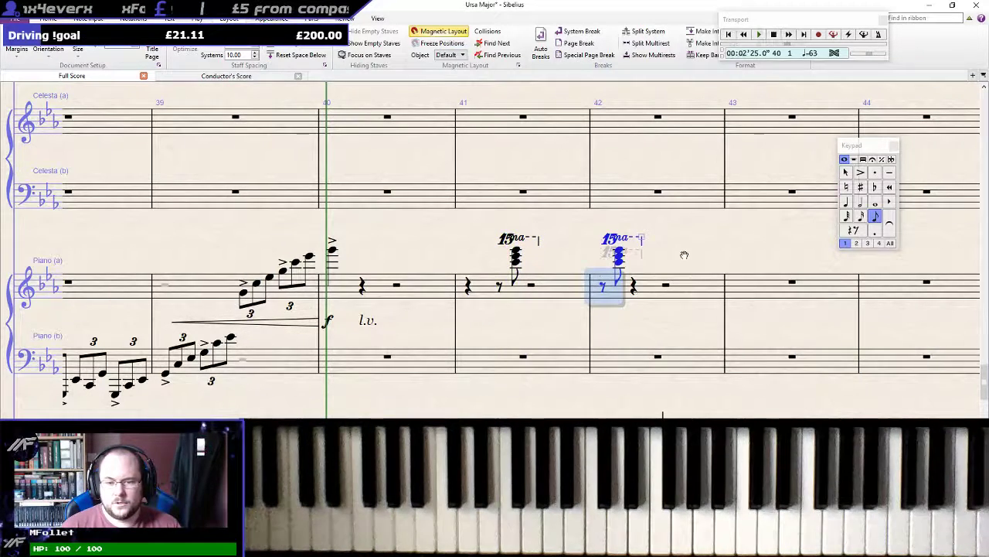
alt+click(446, 293)
alt+click(580, 294)
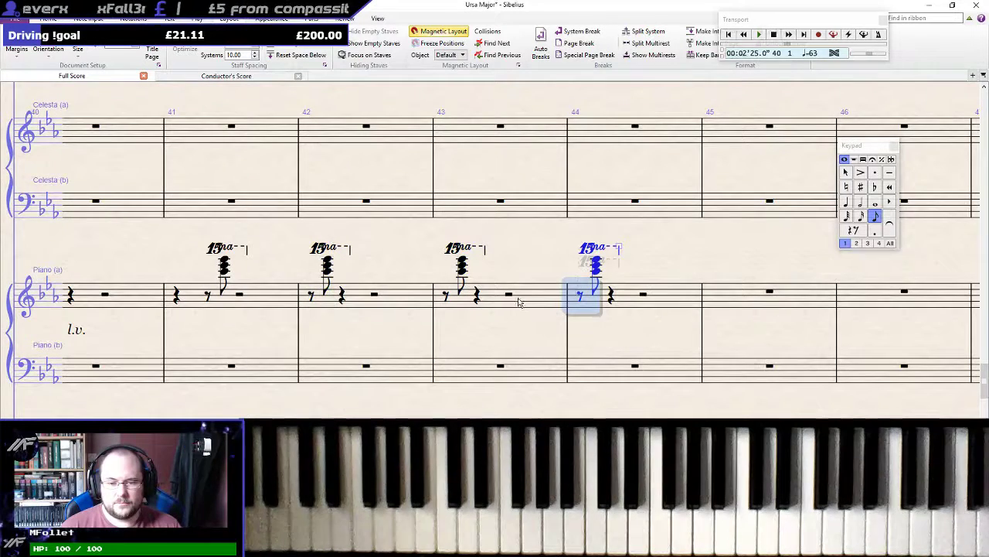
alt+click(509, 295)
alt+click(540, 298)
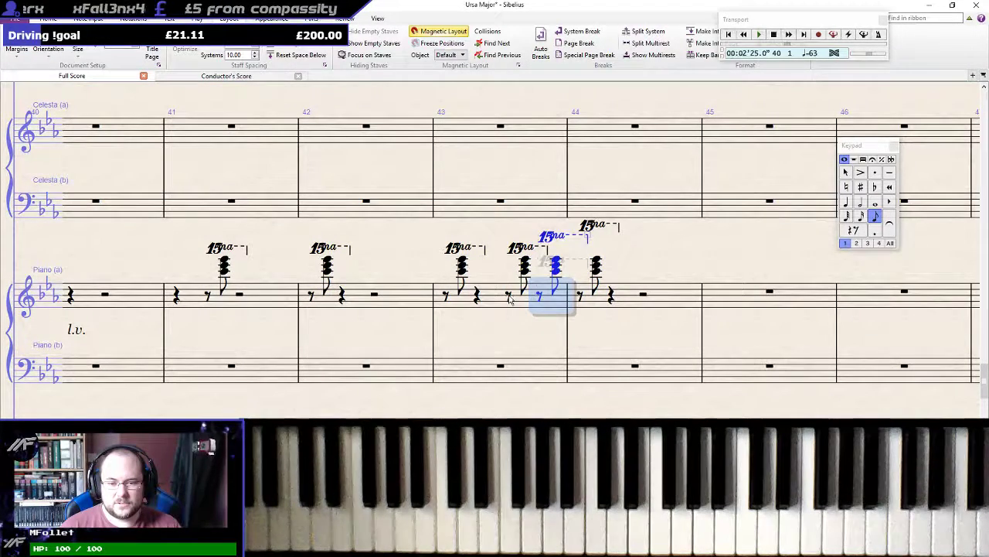
Clear the copied chords on beats 1 and 3 of Piano (a) bar 43, replacing them with a half rest and a quarter rest
click(509, 295)
shift+click(447, 297)
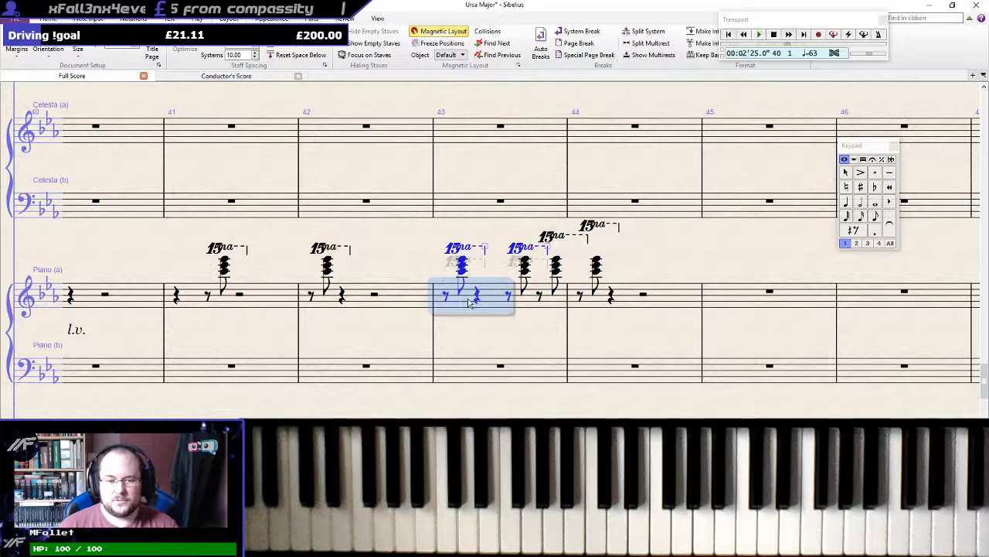
key(Delete)
click(525, 271)
click(508, 296)
key(5)
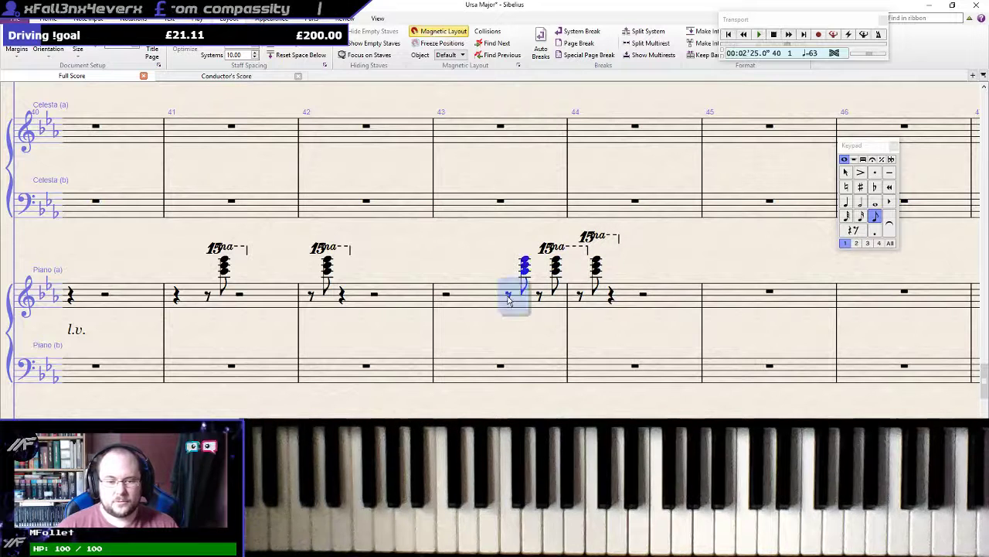
Delete the copied 15ma lines over the Piano (a) chords in bars 42, 43 and 44
click(606, 236)
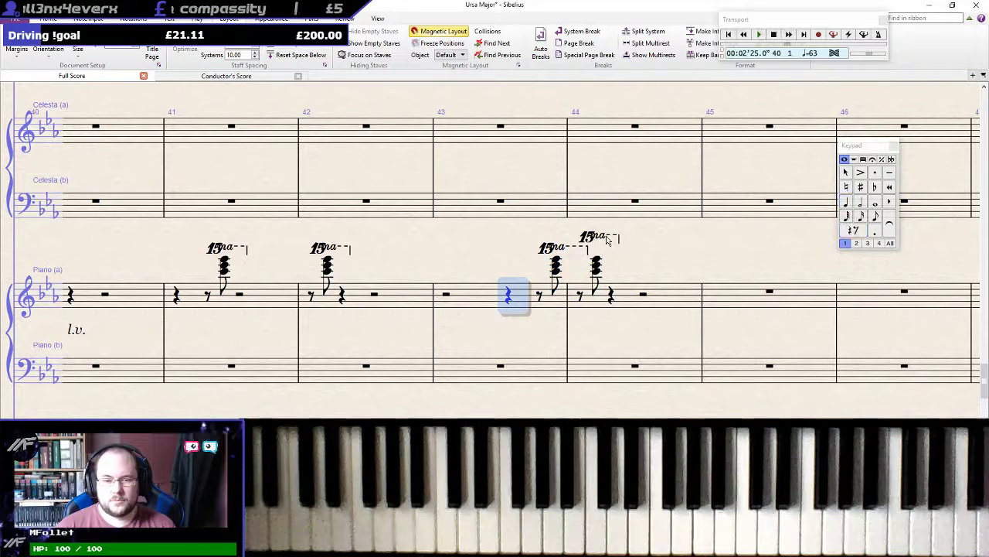
key(Delete)
drag(587, 253, 612, 254)
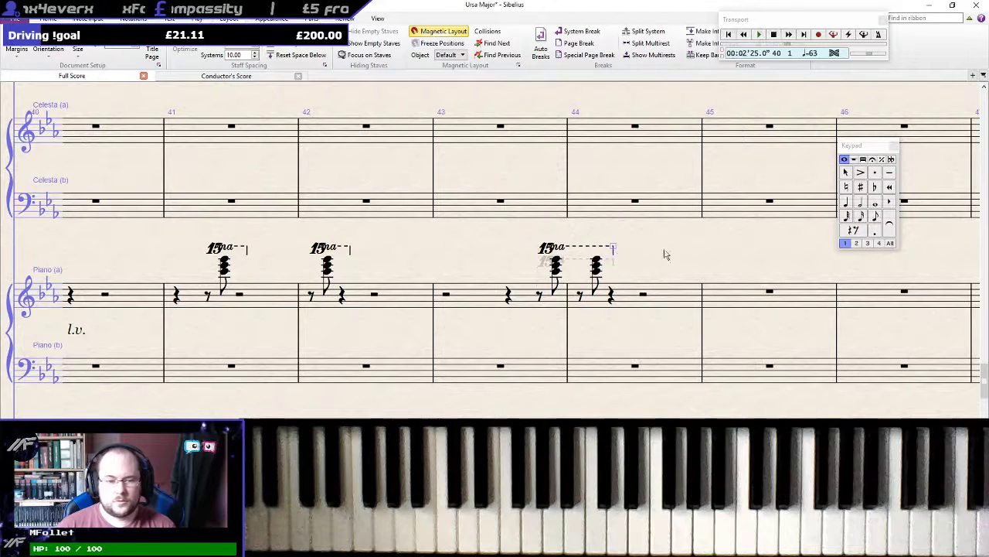
click(325, 251)
key(Delete)
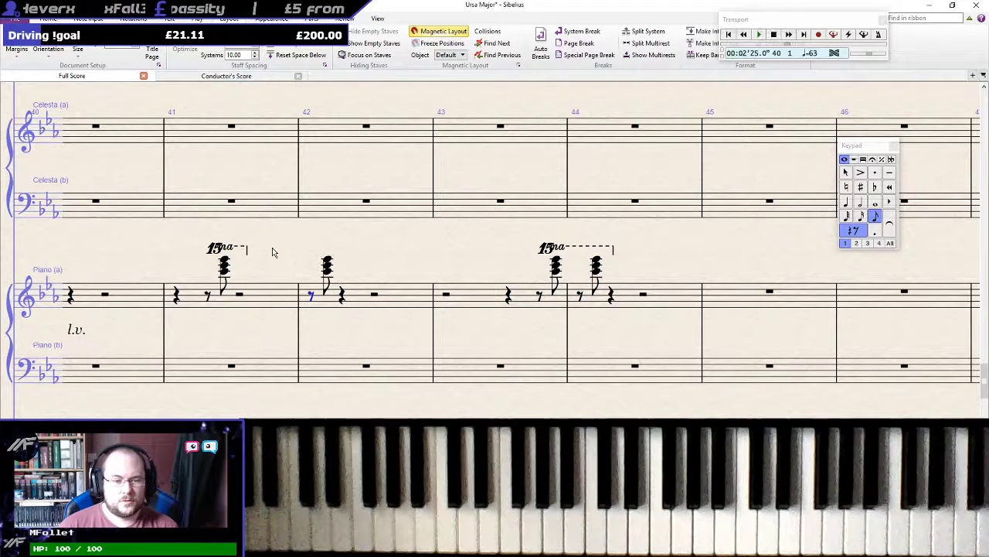
click(557, 248)
key(Delete)
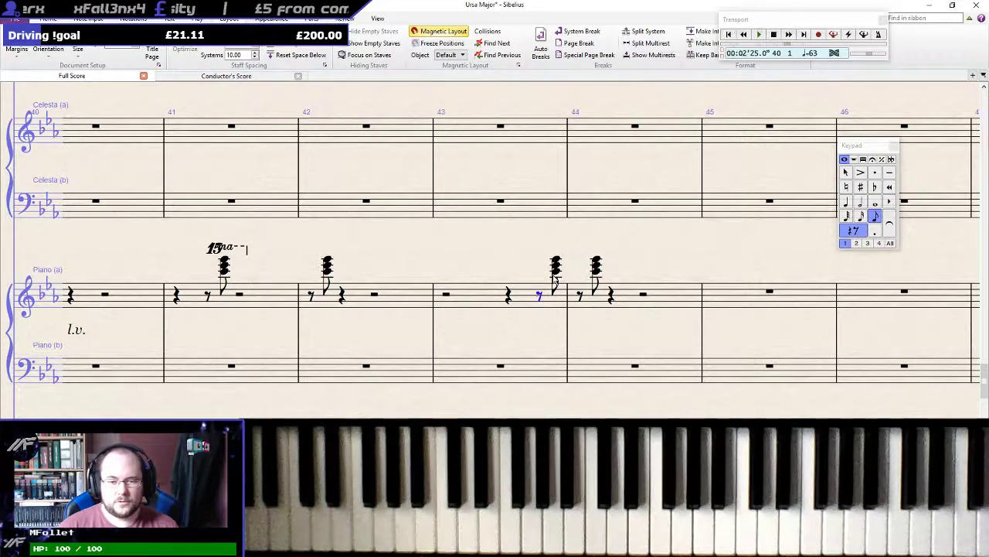
Enter quarter rests on beats 1 and 2 of Piano (a) bar 45 and paste bar 43's eighth rest and chord on beat 3
shift+click(558, 270)
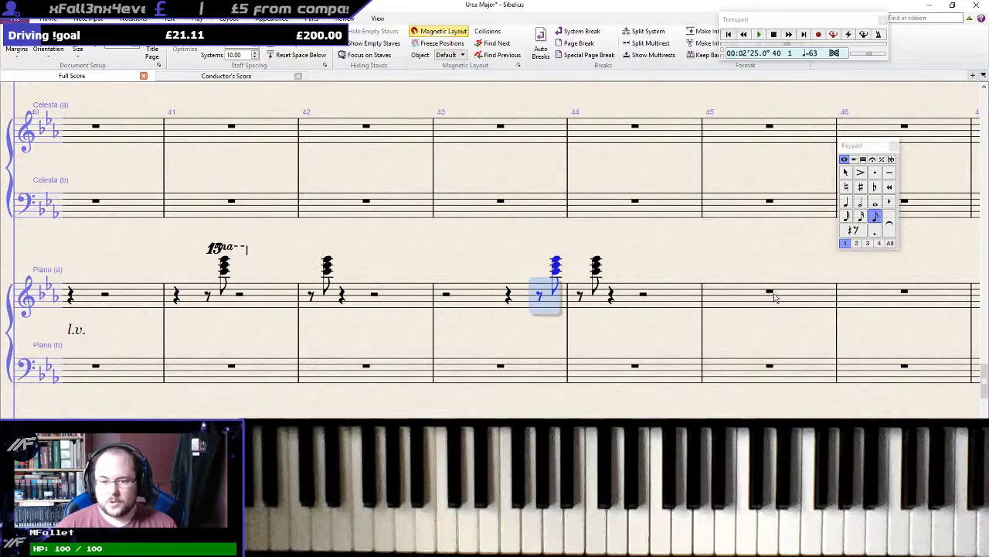
key(Escape)
key(KP_4)
key(KP_0)
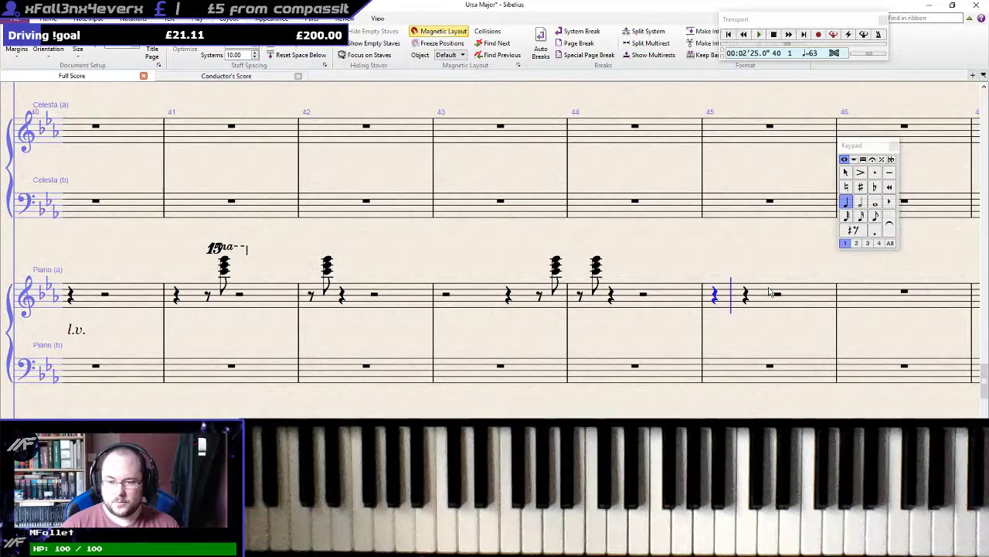
key(KP_3)
key(KP_0)
key(KP_4)
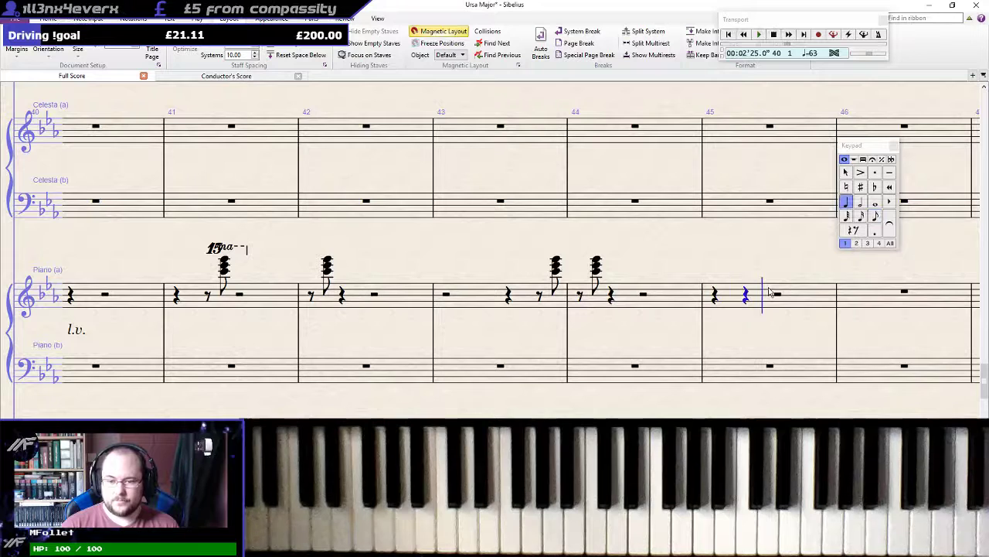
key(KP_3)
key(KP_0)
key(ctrl+v)
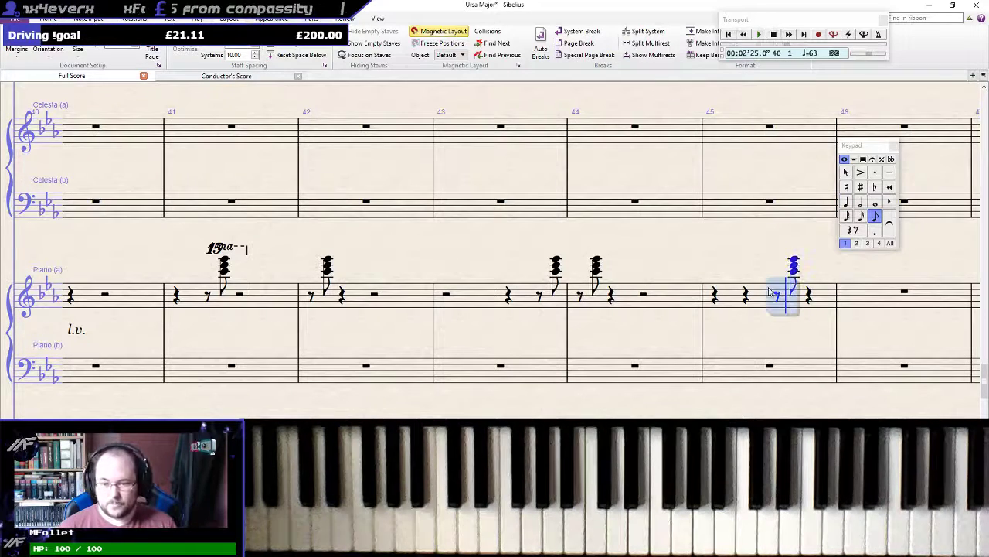
click(847, 276)
key(ctrl+z)
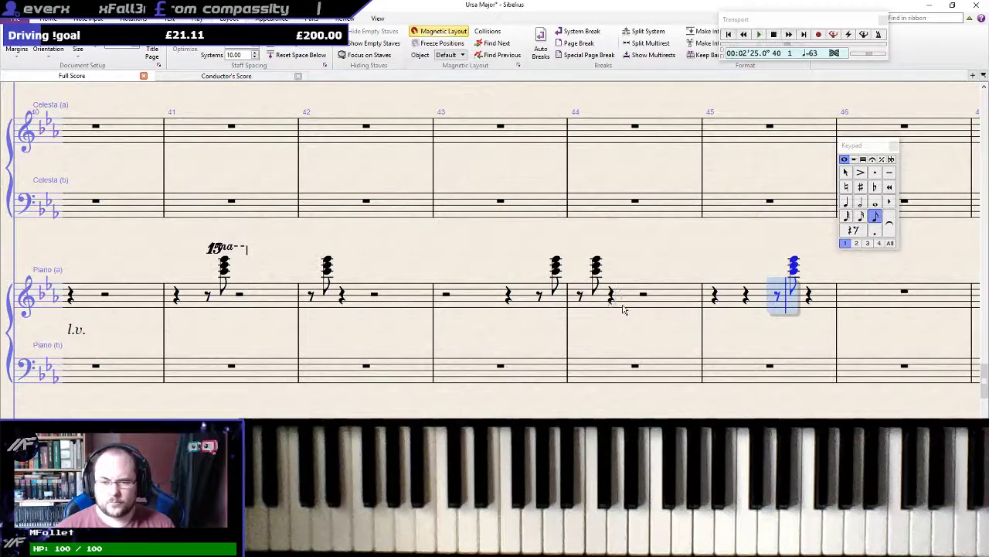
Copy the bar 45 eighth-note chord without its rest to the start of Piano (a) bar 47
click(797, 263)
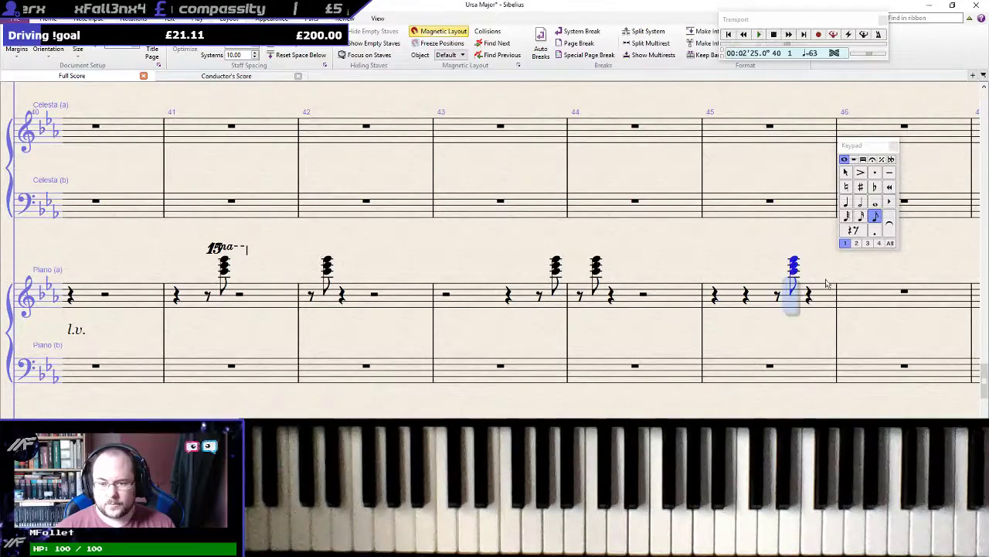
drag(971, 280, 593, 312)
alt+click(606, 329)
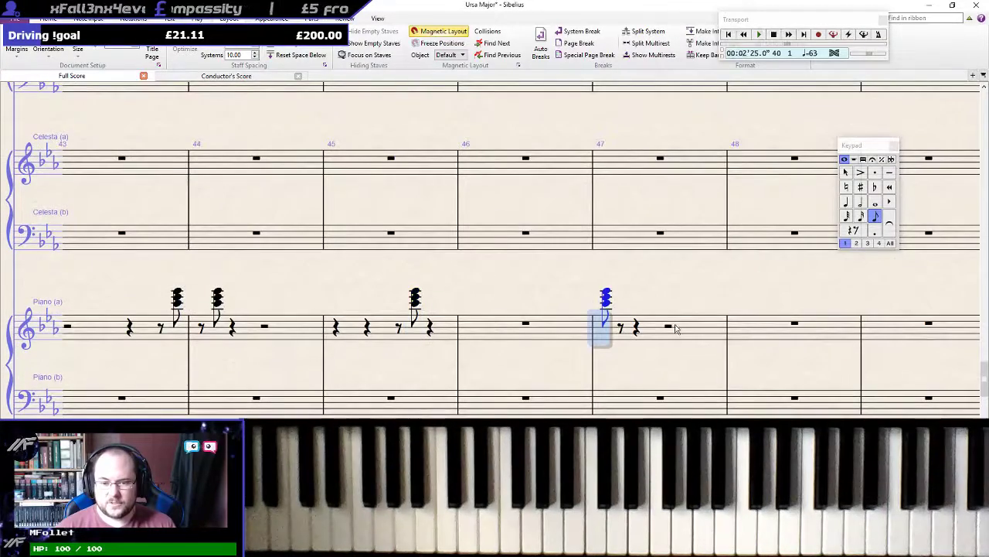
Copy the chord to beat 3 of Piano (a) bar 49 and clear the misplaced copy on beat 1
drag(806, 294, 340, 317)
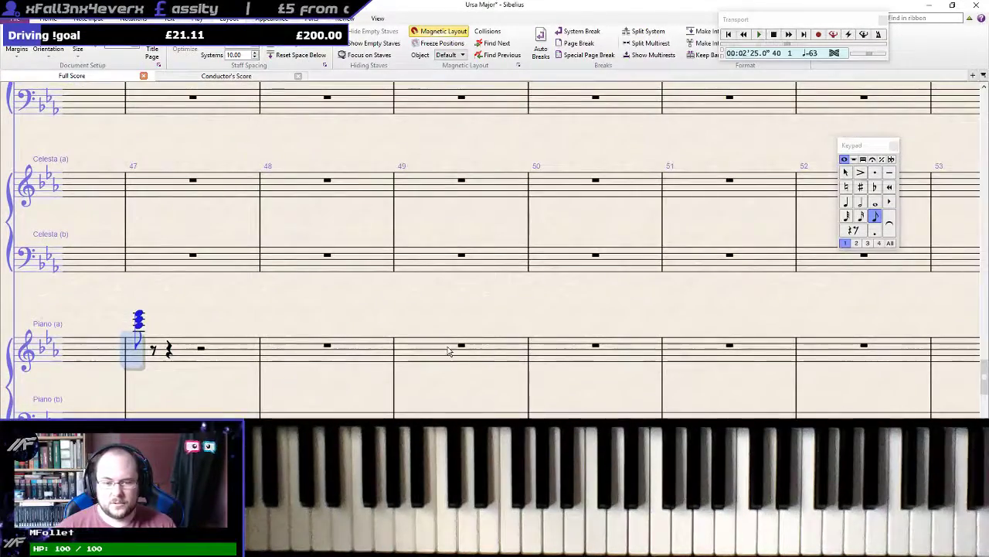
alt+click(456, 348)
alt+click(476, 351)
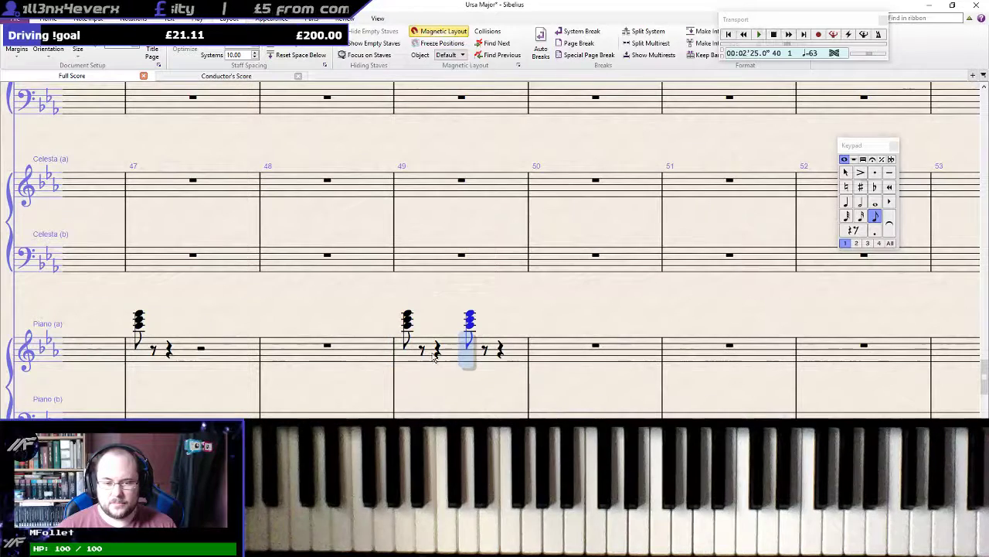
click(408, 321)
shift+click(437, 350)
key(Delete)
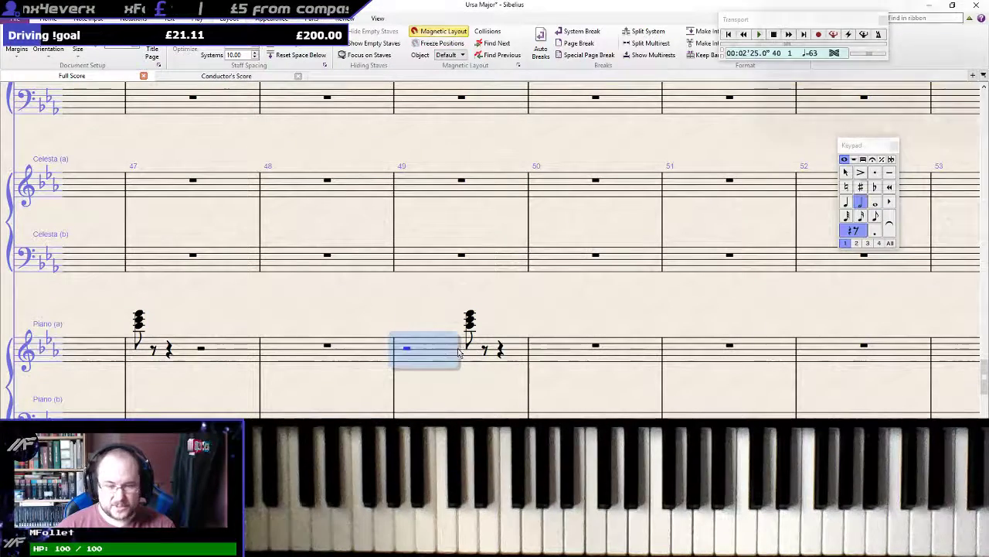
Enter an eighth rest and the high eighth-note chord at the start of Piano (a) bar 50, and save the score
click(595, 347)
key(KP_3)
key(KP_0)
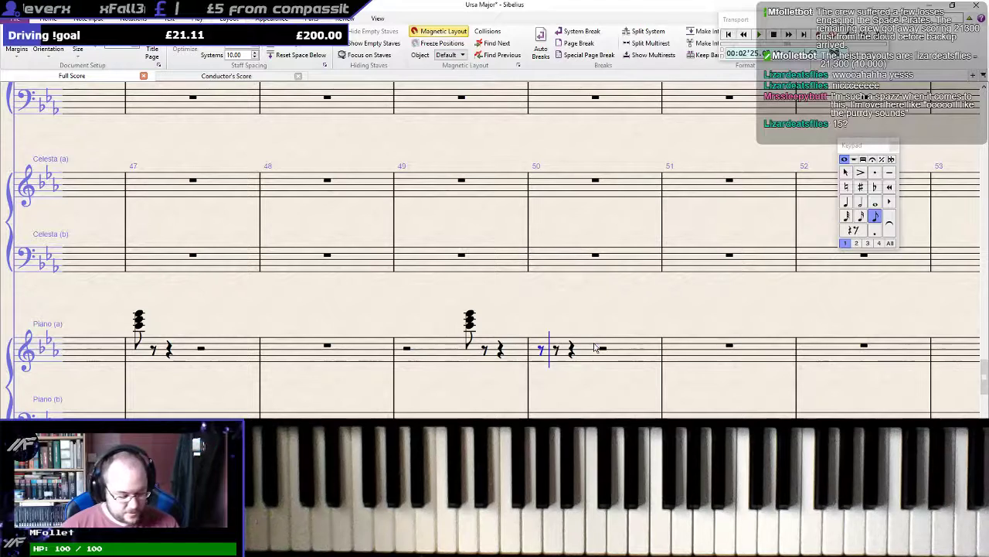
key(ctrl+v)
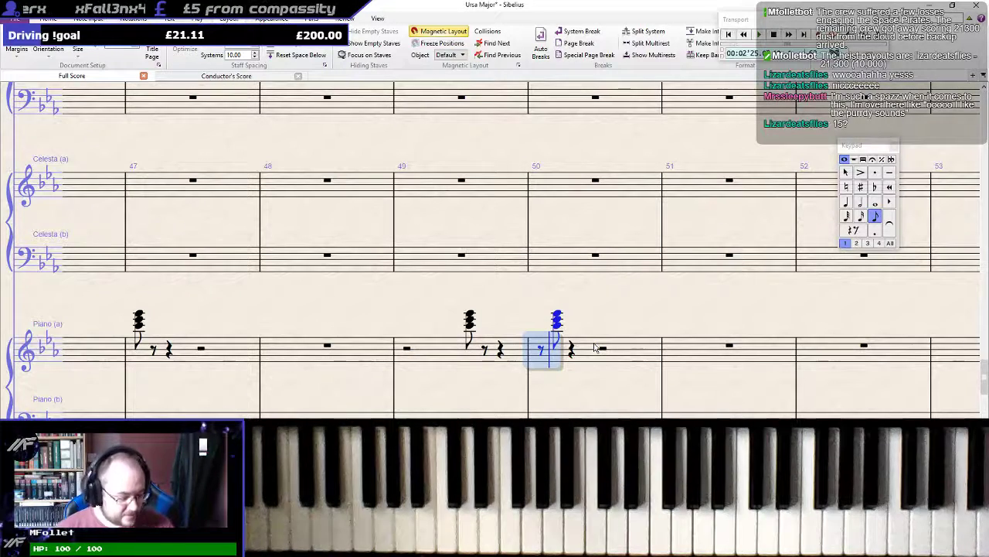
key(Escape)
drag(402, 308, 433, 307)
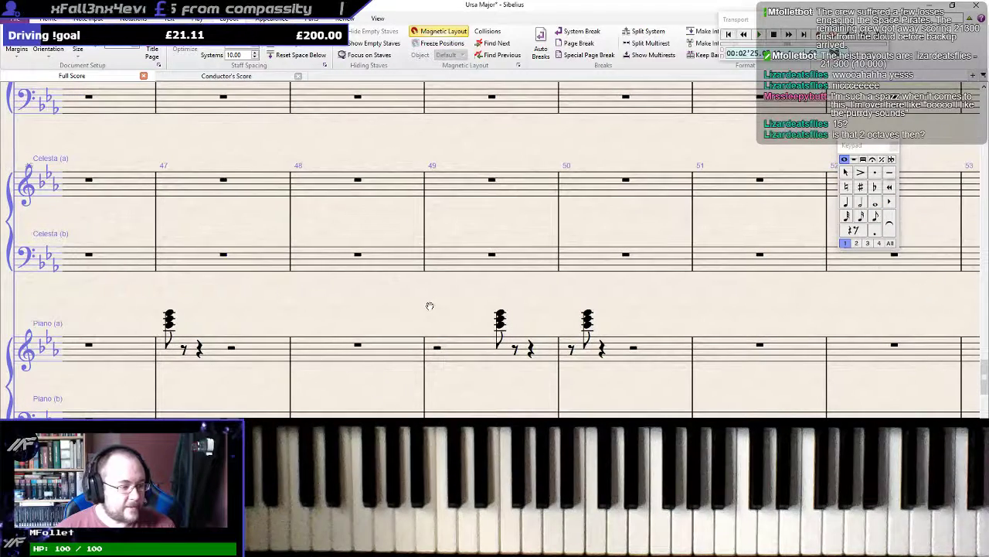
key(ctrl+s)
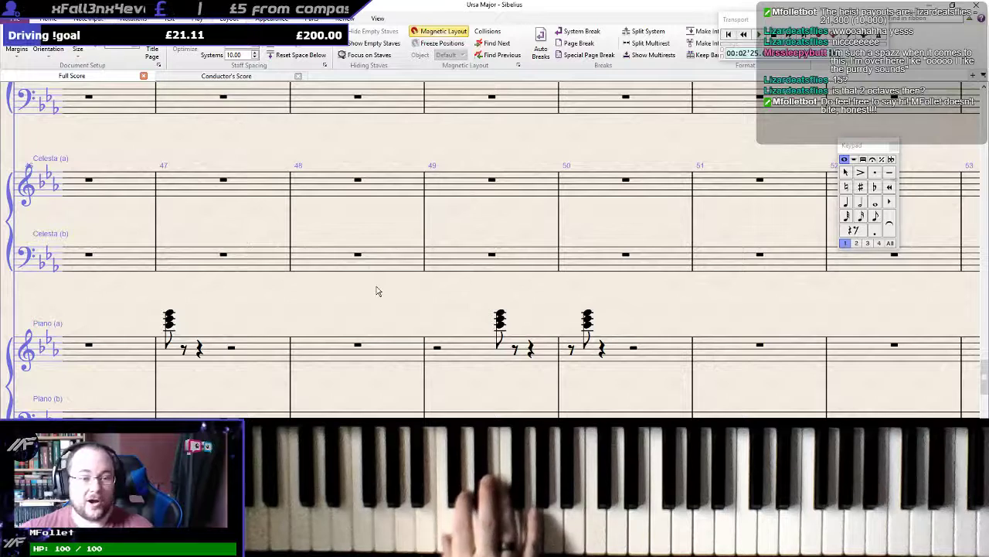
click(465, 356)
click(450, 309)
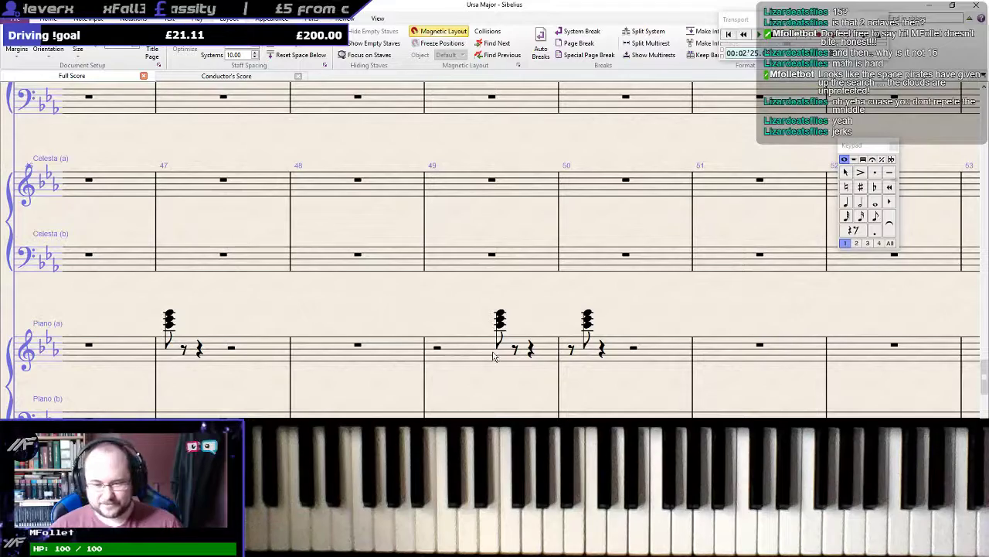
drag(698, 302, 519, 287)
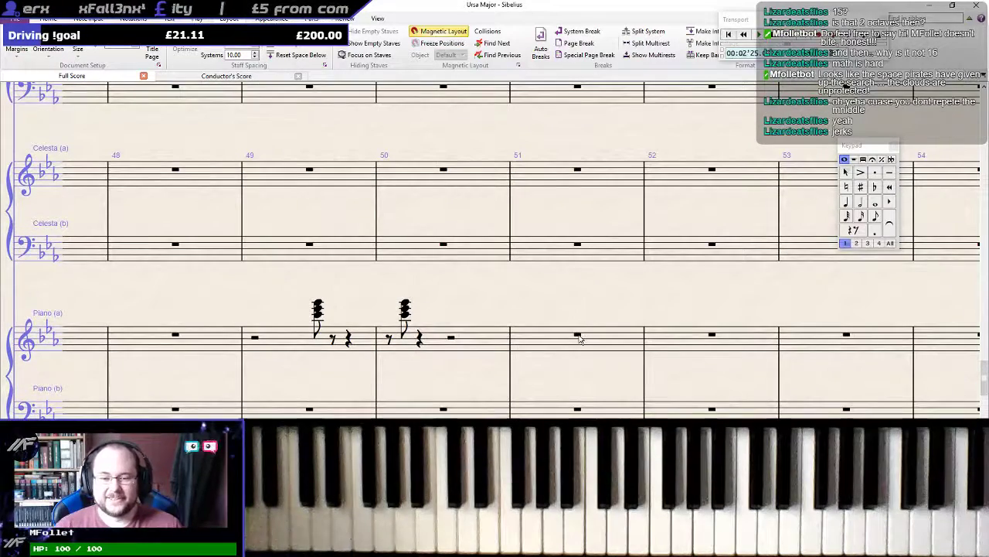
click(580, 337)
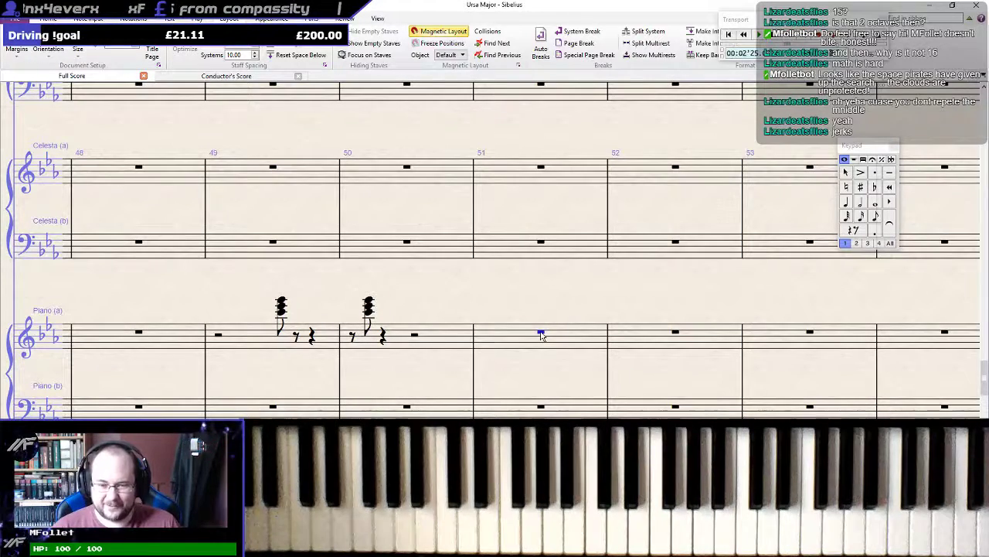
Extend the 15ma line over Piano (a) bar 41 to the start of bar 45
drag(445, 304, 852, 305)
scroll(468, 326, down, 1)
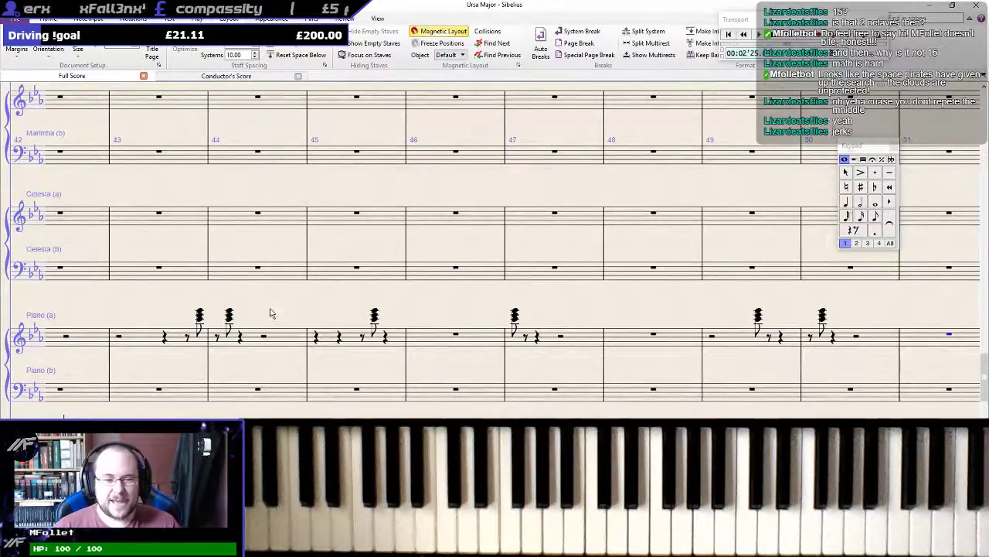
drag(283, 308, 867, 295)
click(503, 325)
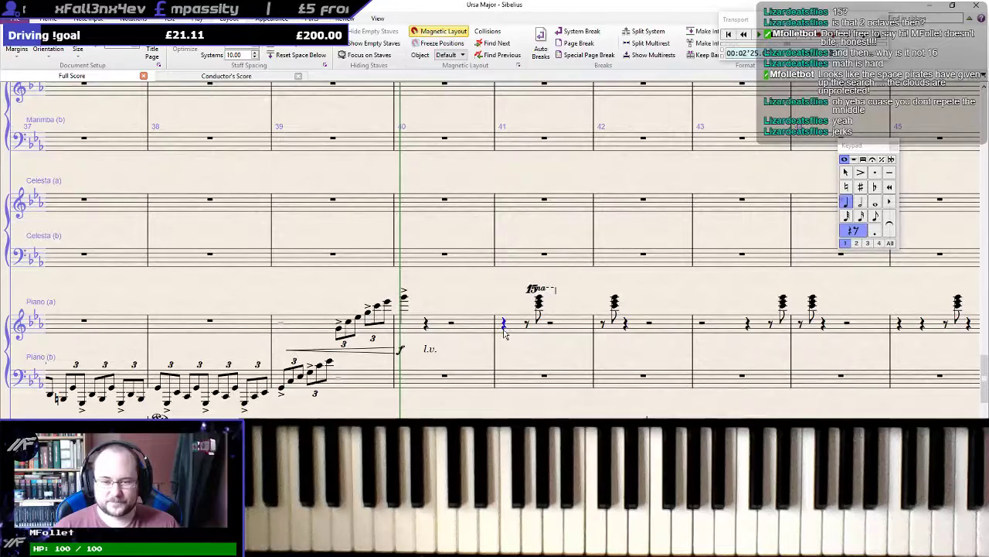
drag(555, 289, 465, 333)
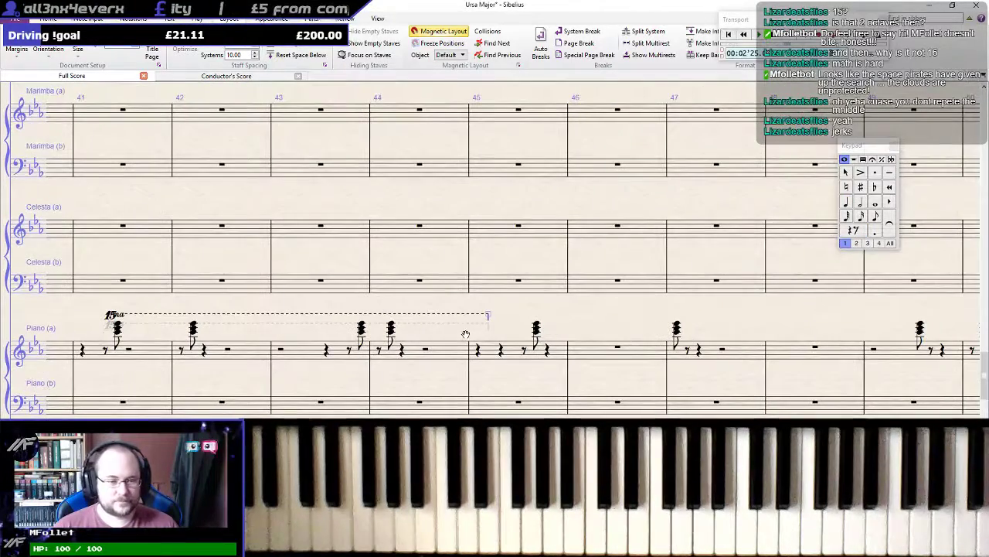
Lower the Piano (a) chord in bar 41 by one octave
click(119, 332)
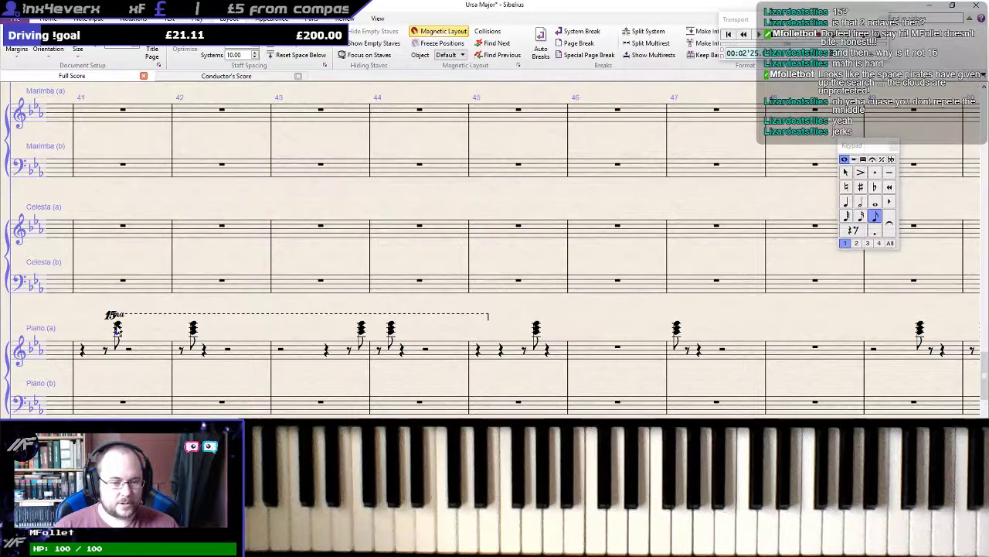
click(118, 329)
key(Down)
key(Down)
key(Down)
key(Down)
key(Down)
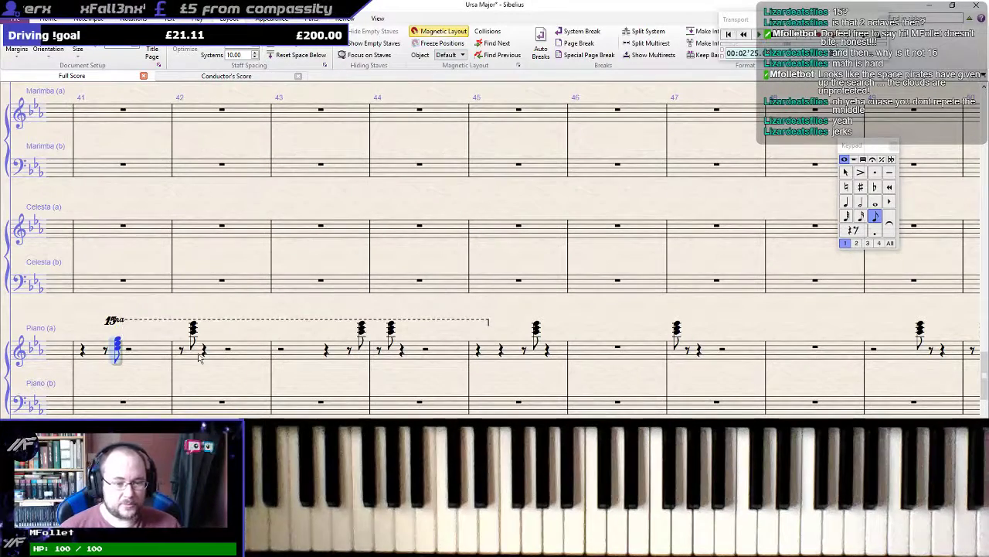
Transpose the Piano (a) chords in bars 42 to 49 down one octave and extend the 15ma line to the start of bar 50
click(251, 355)
shift+click(906, 357)
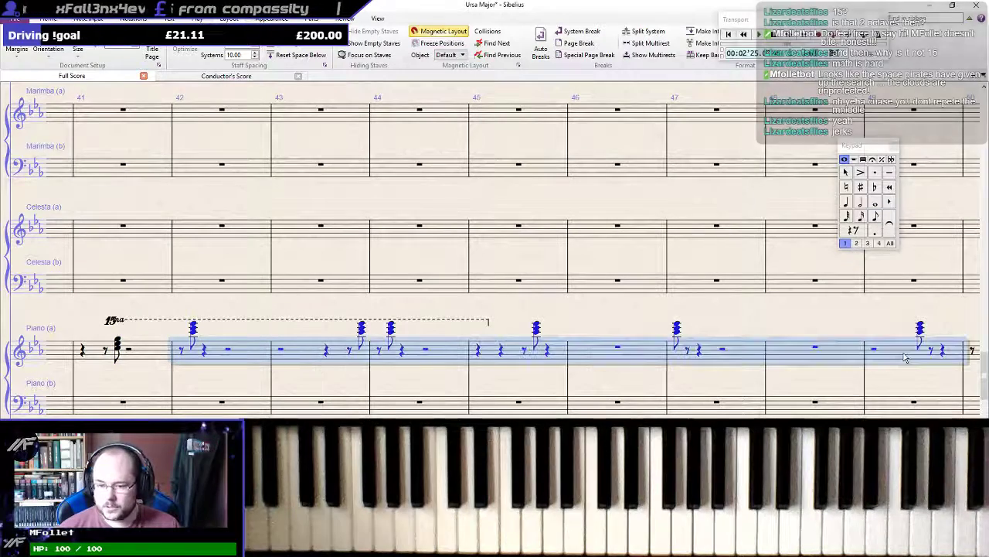
key(ctrl+Down)
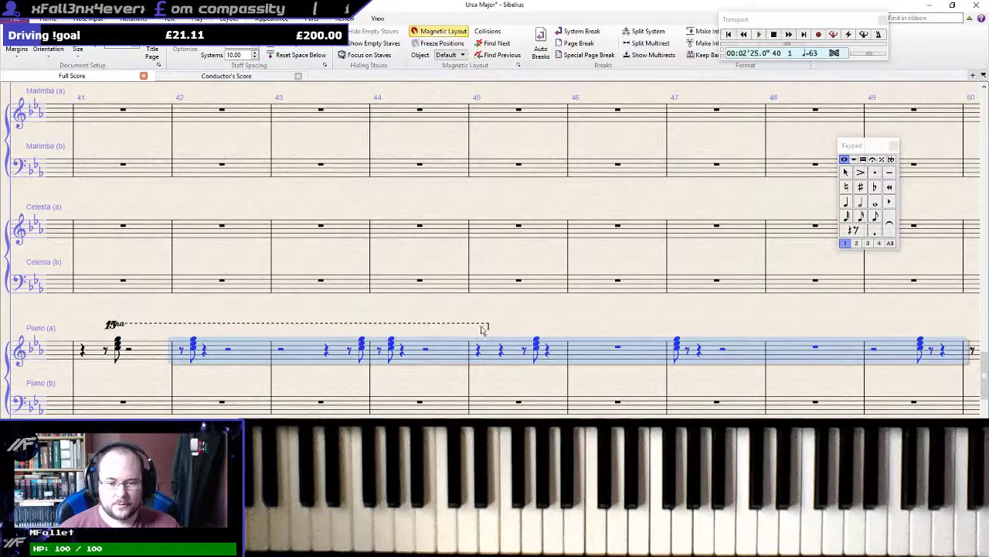
drag(481, 329, 968, 324)
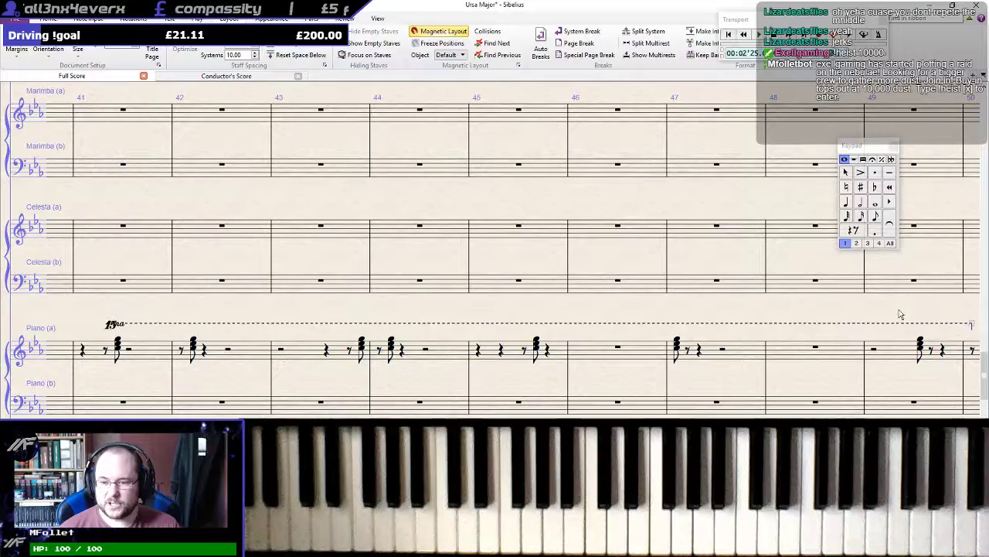
Transpose the Piano (a) chord in bar 50 down one octave
drag(900, 314, 284, 322)
click(407, 366)
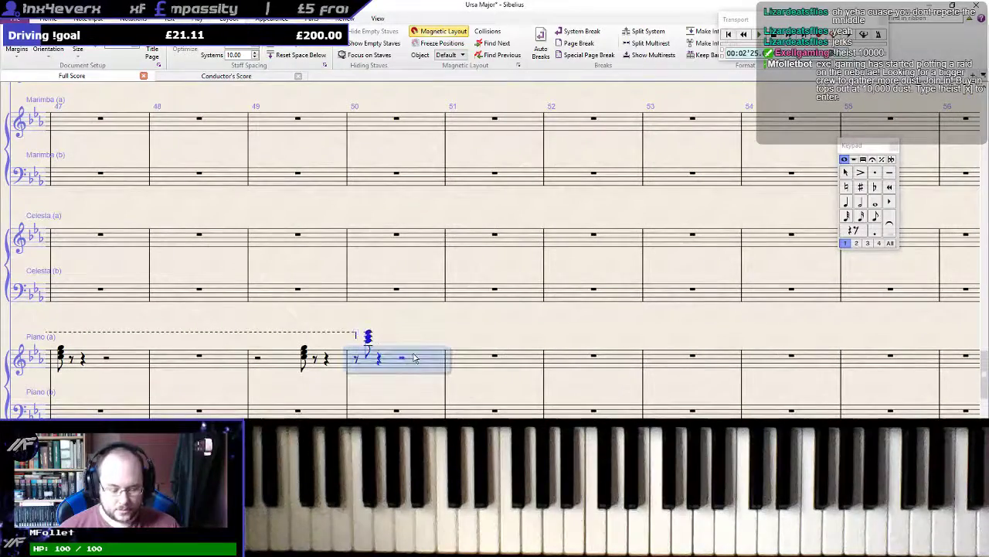
key(ctrl+Down)
Enter eighth rests in Piano (a) bar 52 with a three-note eighth-note chord on beat 4
scroll(478, 351, down, 15)
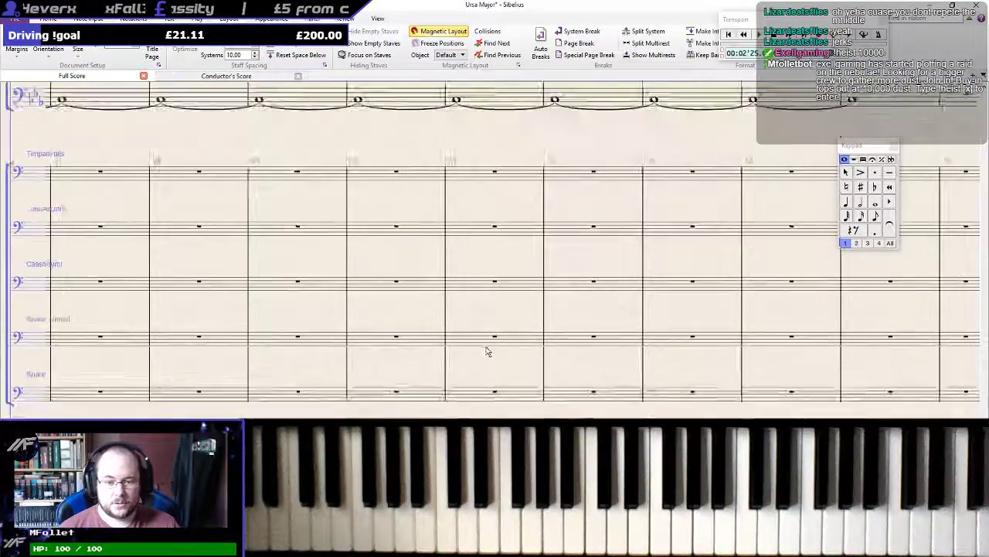
scroll(493, 350, up, 5)
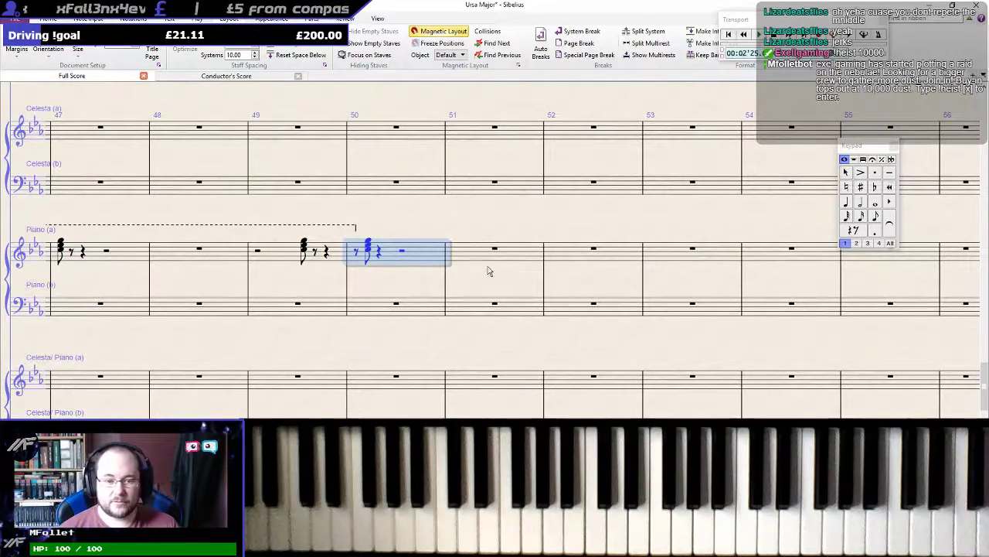
click(595, 252)
key(3)
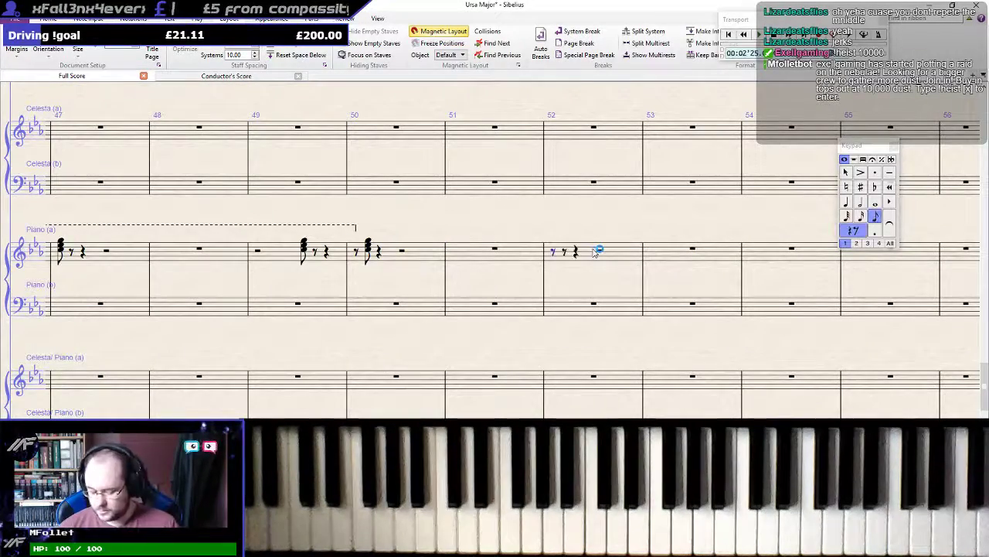
key(0)
key(0)
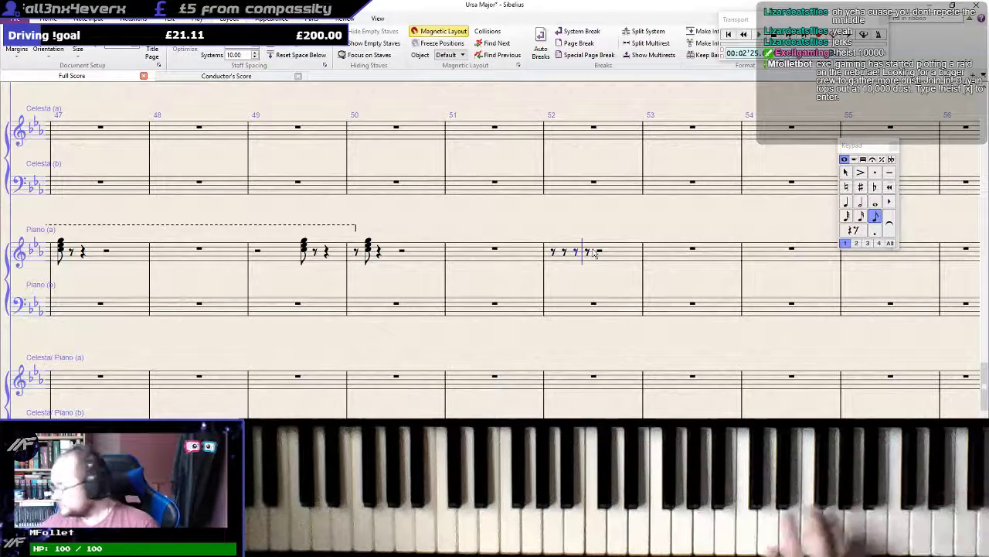
key(0)
key(0)
key(0)
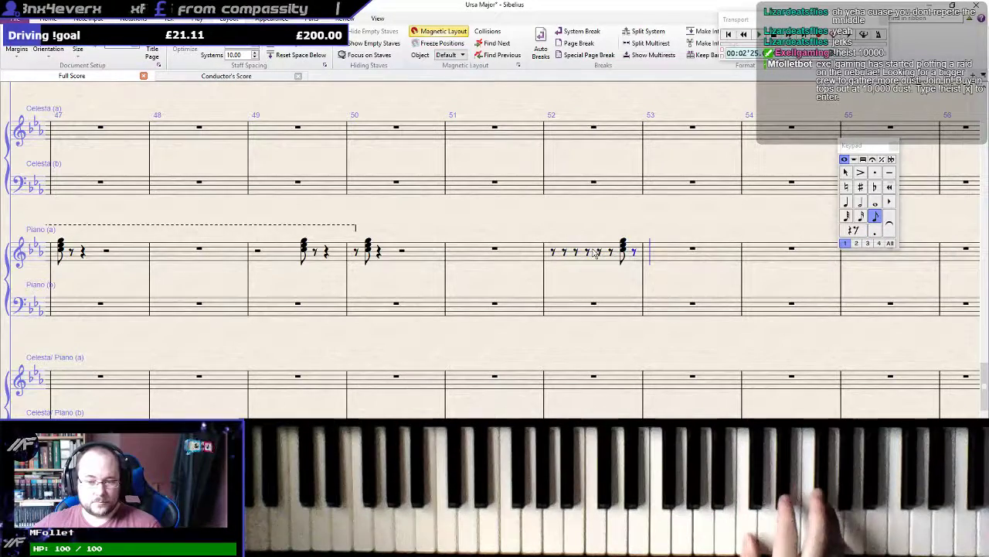
Continue Piano (a) with eighth rests and the same chord on beat 2 of bar 53 and the offbeats of beats 1 and 2 in bar 54
key(0)
key(0)
key(0)
key(0)
key(0)
key(0)
key(0)
key(0)
key(0)
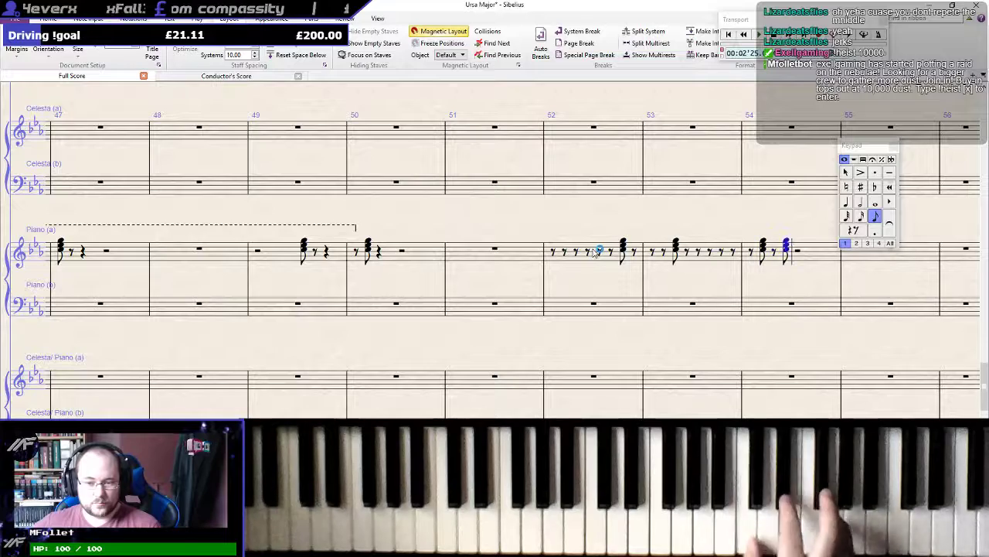
Add chords on bar 54's sixth eighth and bar 55's first, fourth and eighth eighths in Piano (a), then extend the 15ma line through bar 55
key(0)
key(0)
key(0)
key(0)
key(0)
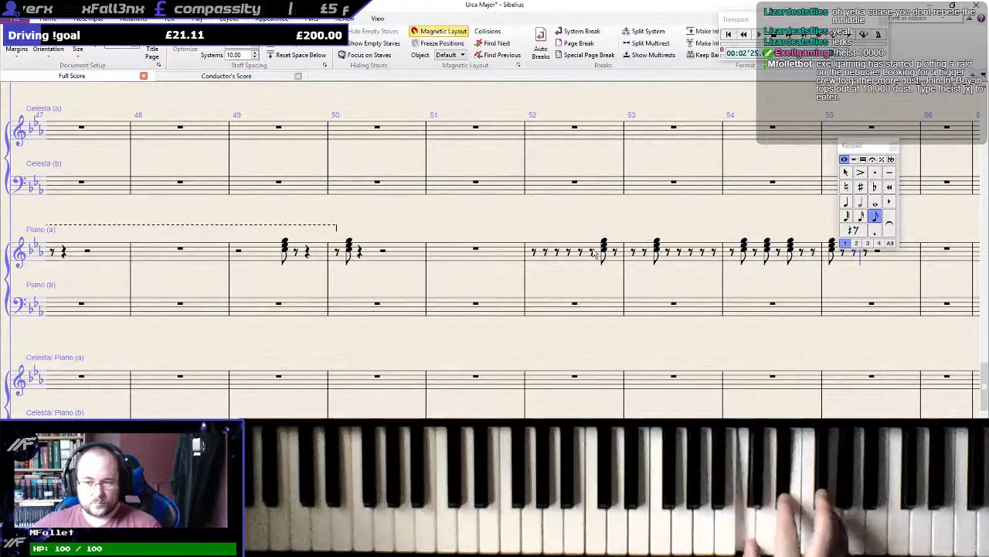
key(0)
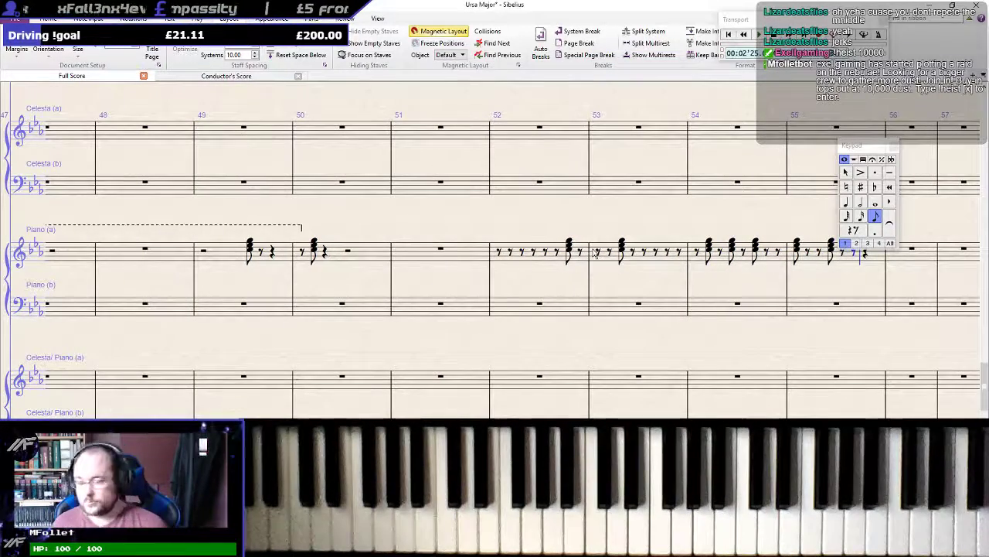
key(0)
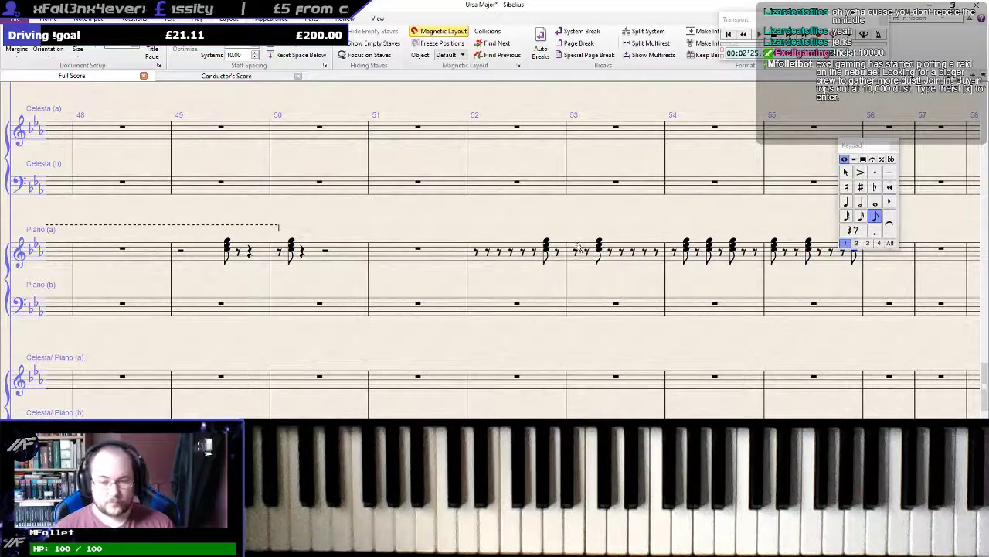
drag(280, 228, 853, 218)
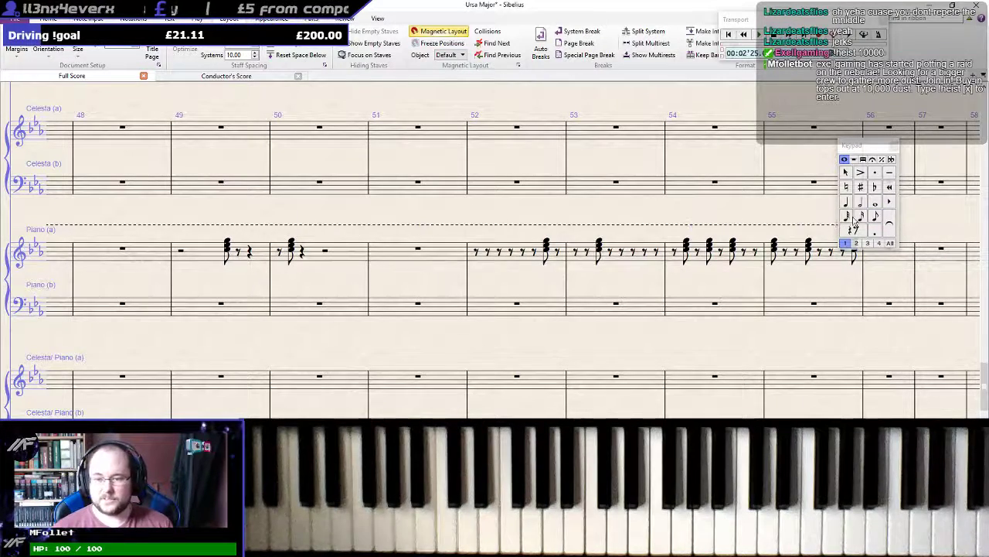
Consolidate the eighth rests in Piano (a) bars 52 and 53 into half and quarter rests around the chords
click(477, 254)
key(6)
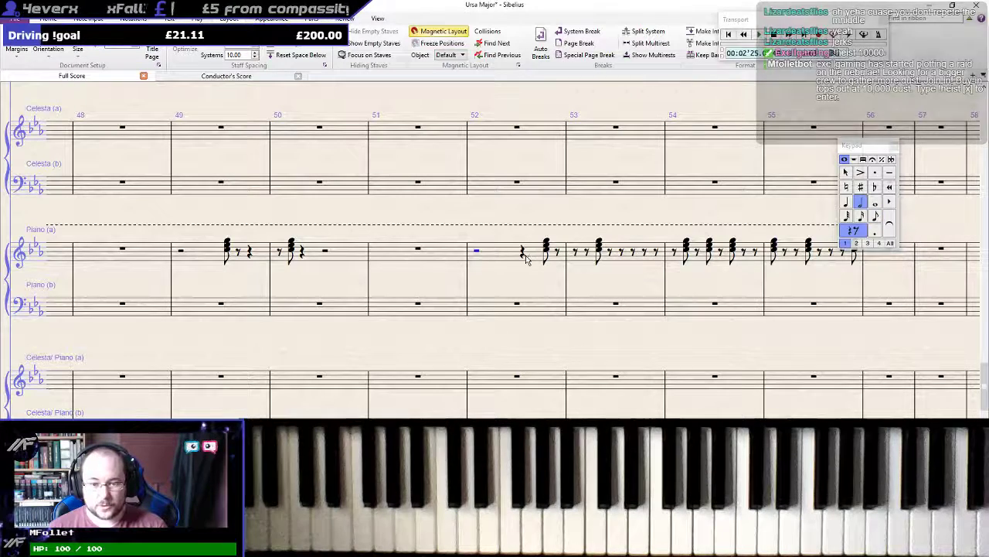
click(575, 256)
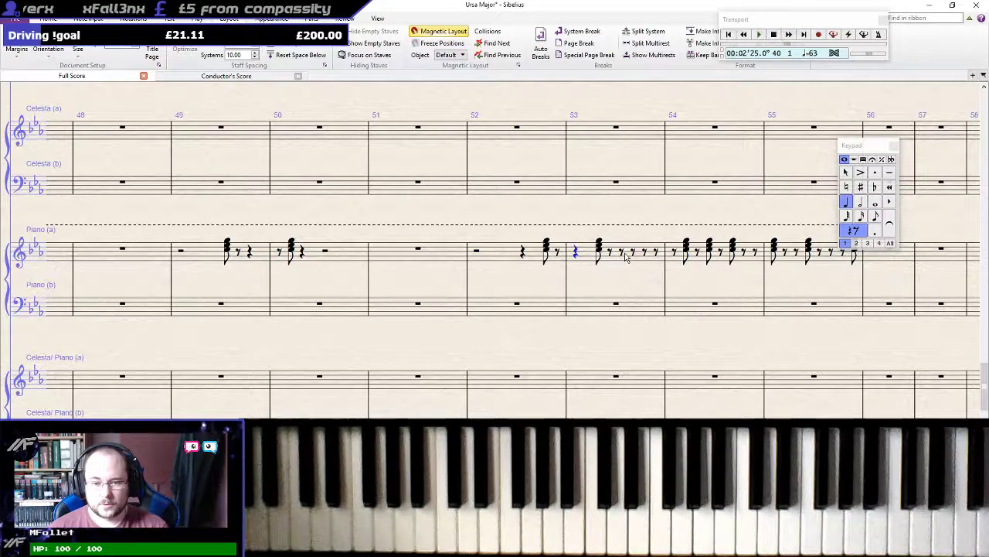
click(626, 259)
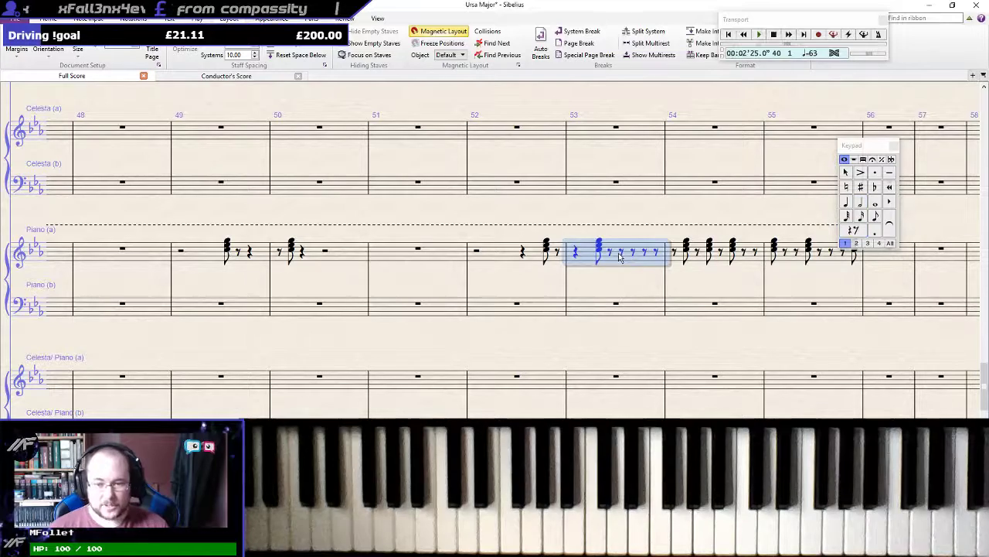
click(620, 253)
key(6)
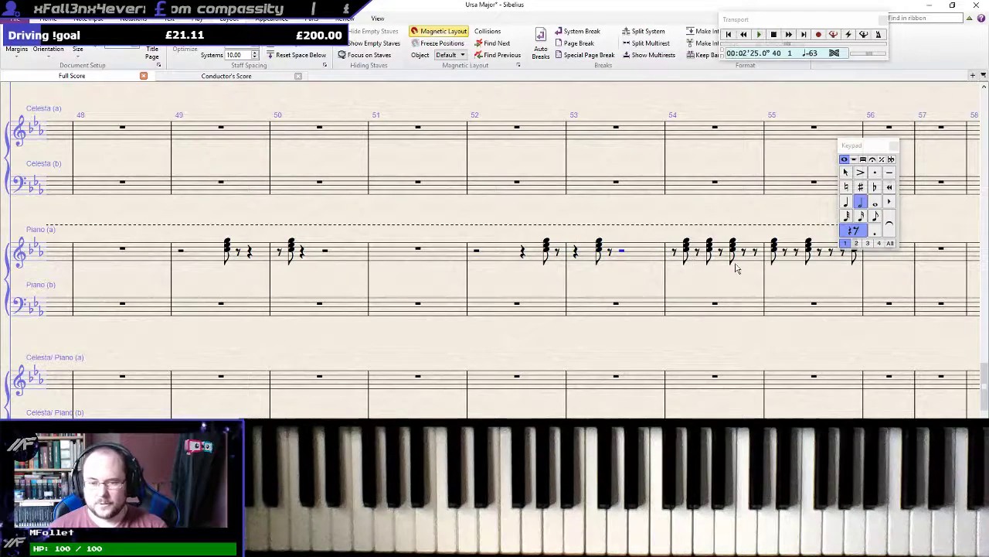
Merge the paired eighth rests in Piano (a) after the last chord of bar 54 and the second chord of bar 55 into quarter rests
drag(739, 278, 683, 282)
click(689, 256)
key(4)
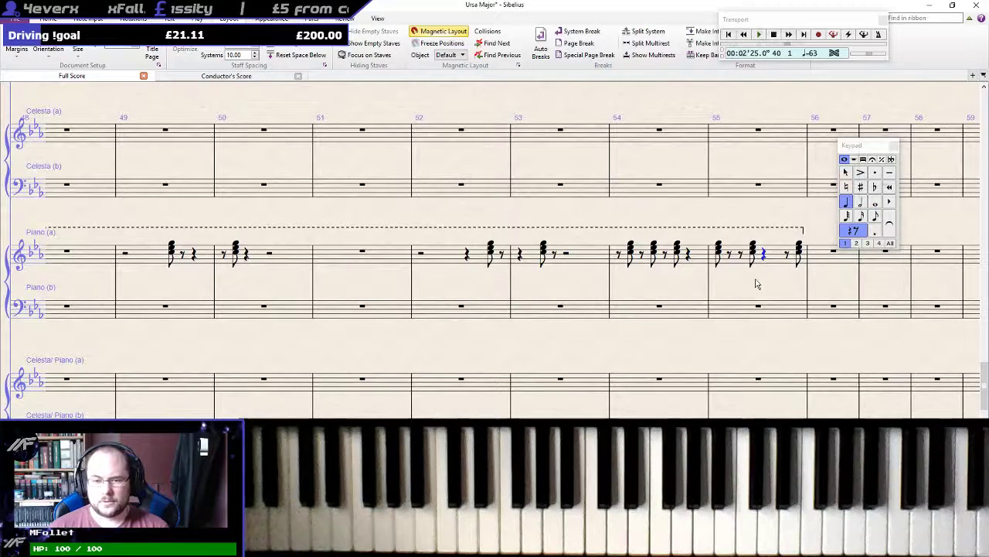
key(Escape)
Add staccato dots to all Piano (a) chords from bar 41 to bar 55
drag(460, 292, 762, 300)
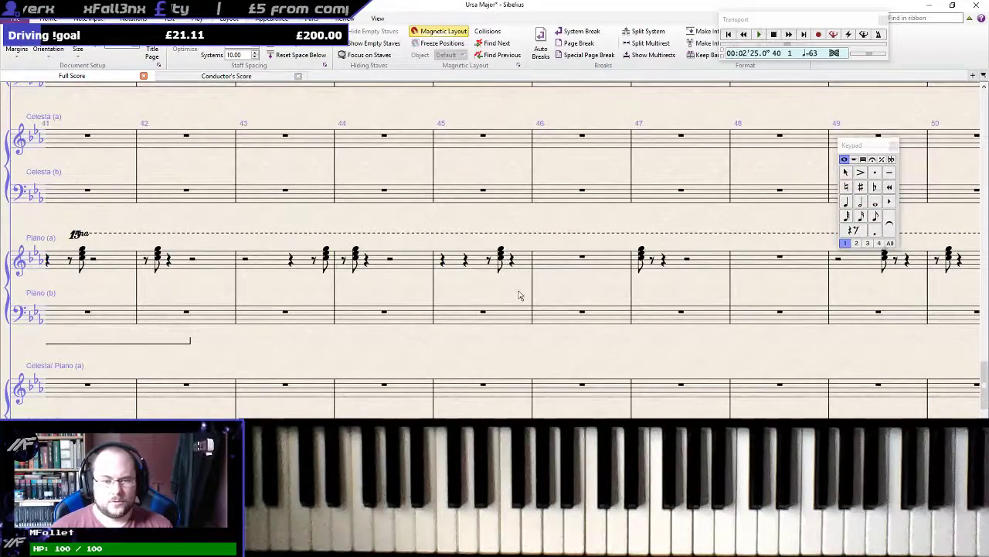
drag(519, 293, 425, 293)
click(364, 264)
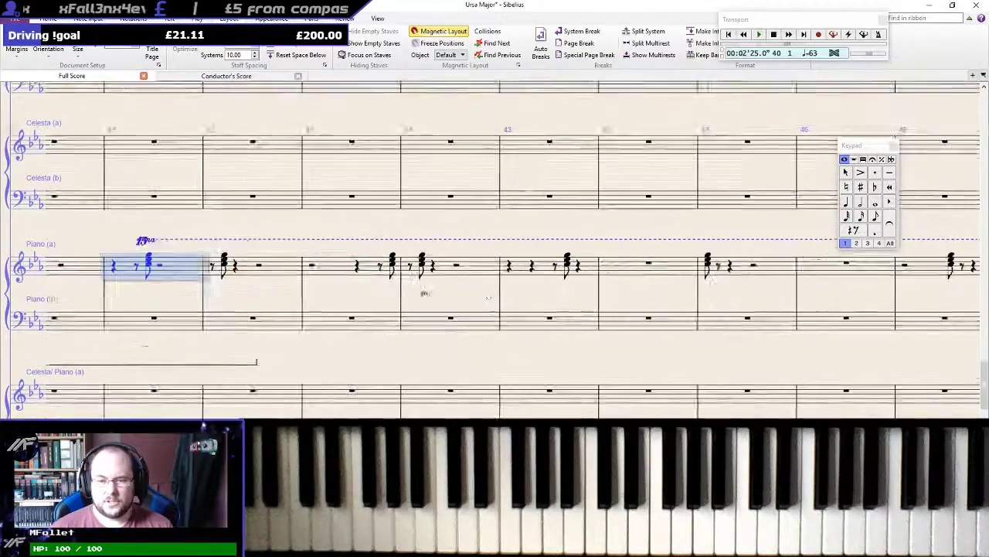
drag(857, 283, 733, 301)
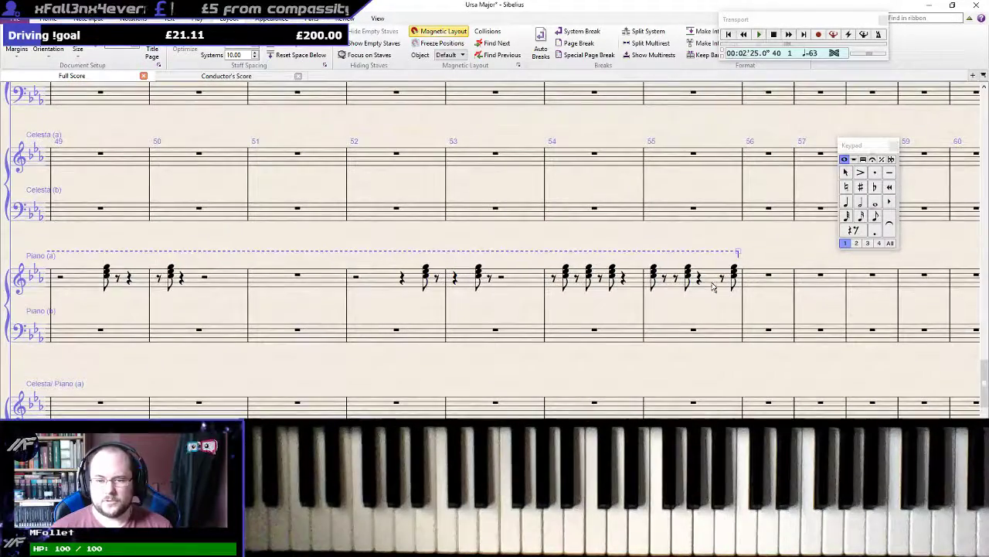
shift+click(713, 288)
key(KP_Multiply)
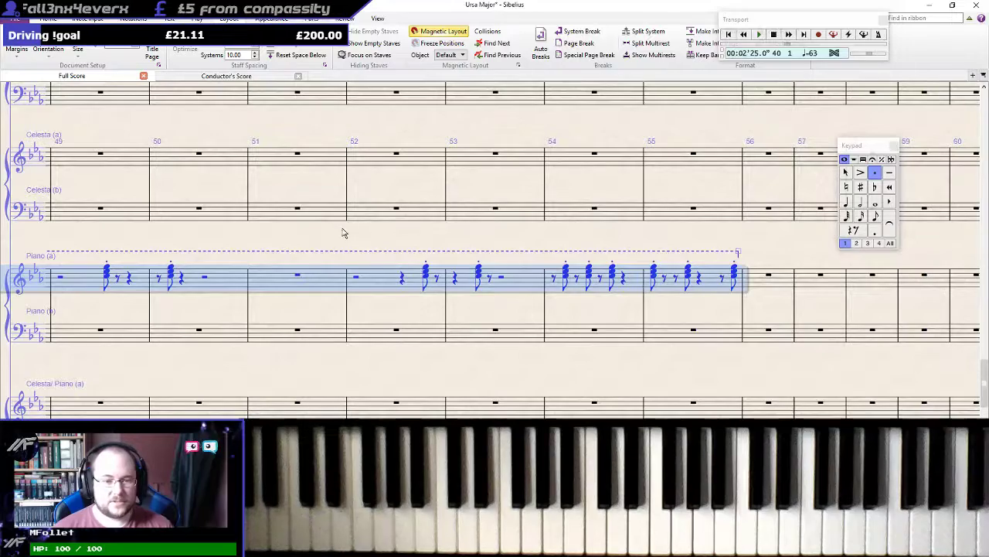
Play back the score from the start of bar 41 to hear the staccato piano chords
drag(344, 233, 981, 257)
drag(234, 343, 478, 345)
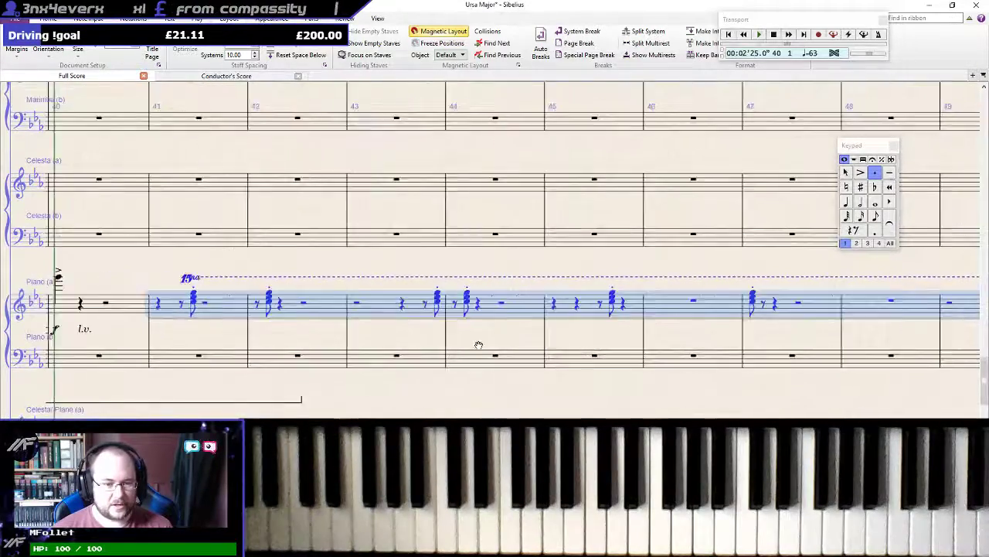
click(300, 311)
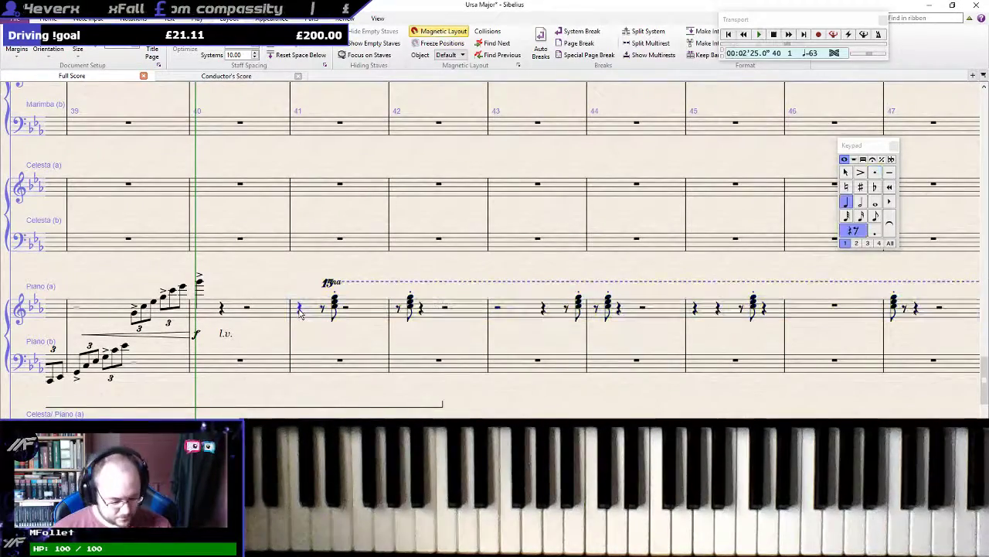
key(space)
scroll(300, 311, down, 1)
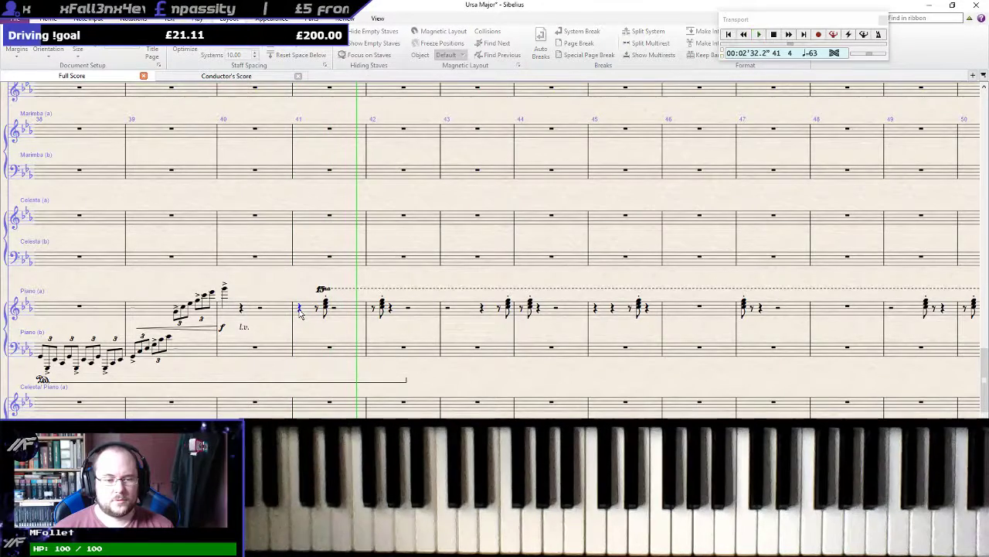
key(space)
scroll(300, 312, up, 1)
Mark the Piano (a) chord in bar 41 with a p dynamic and play back from bar 41
click(334, 301)
key(Escape)
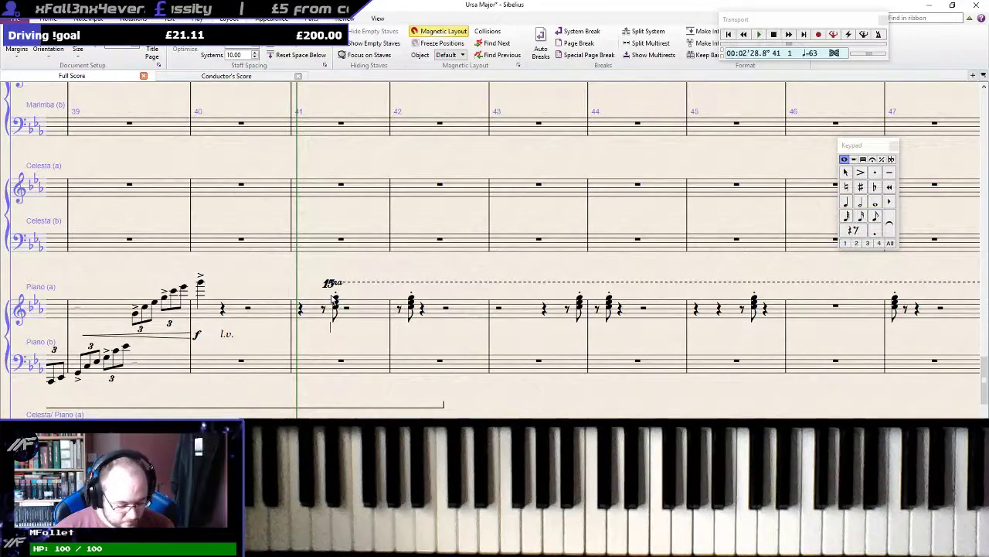
click(301, 316)
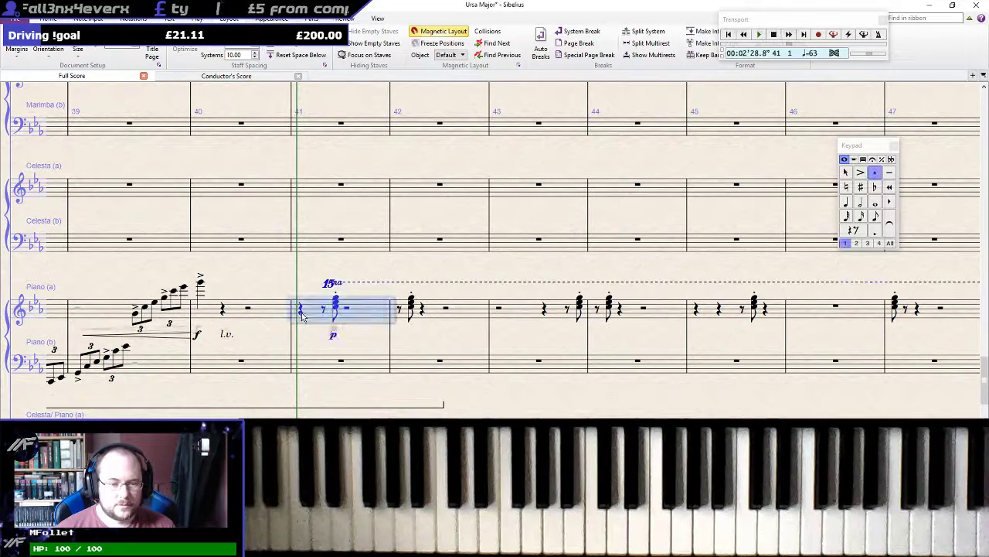
click(301, 314)
key(space)
scroll(301, 315, down, 1)
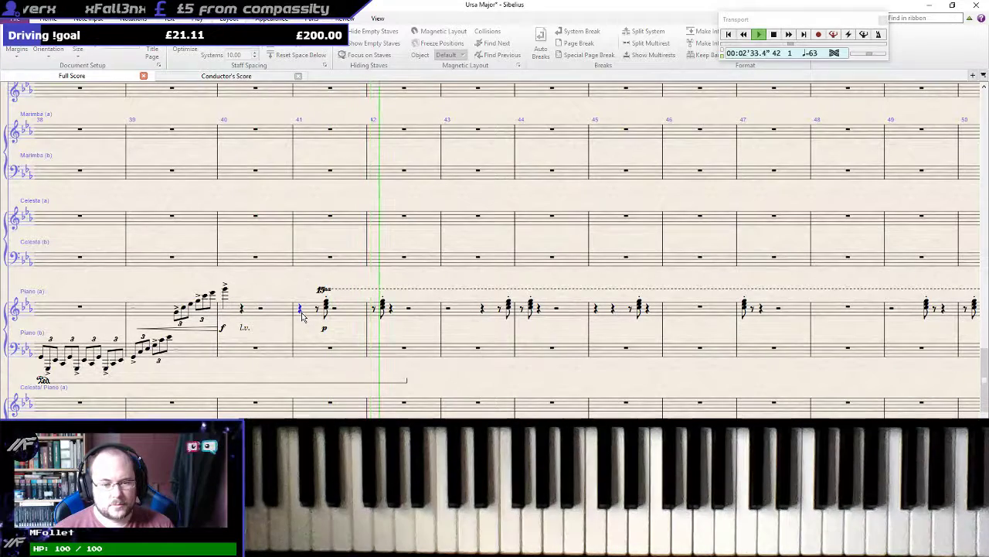
key(space)
Set the dynamic under the Piano (a) chord in bar 41 to mp and play back from bar 41
scroll(321, 337, up, 1)
key(Escape)
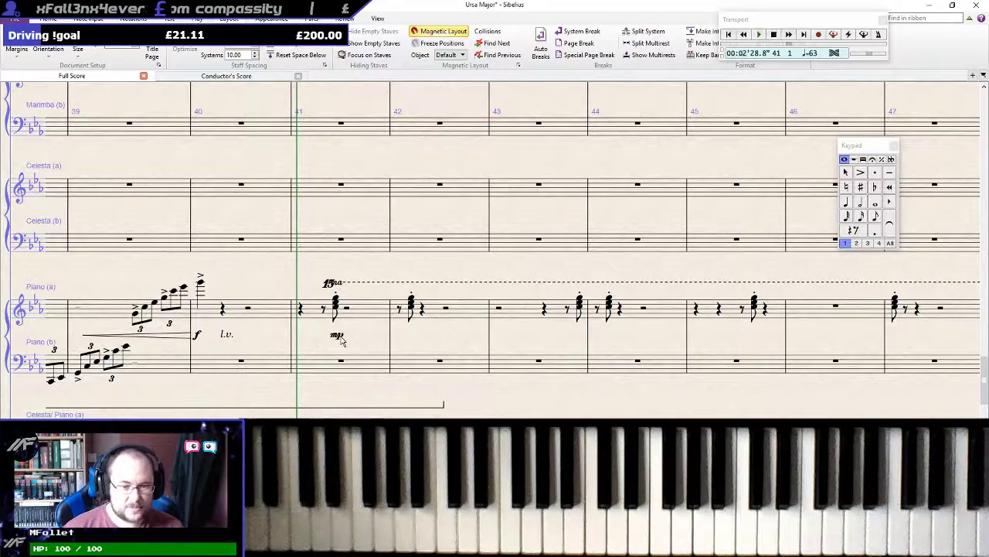
click(302, 310)
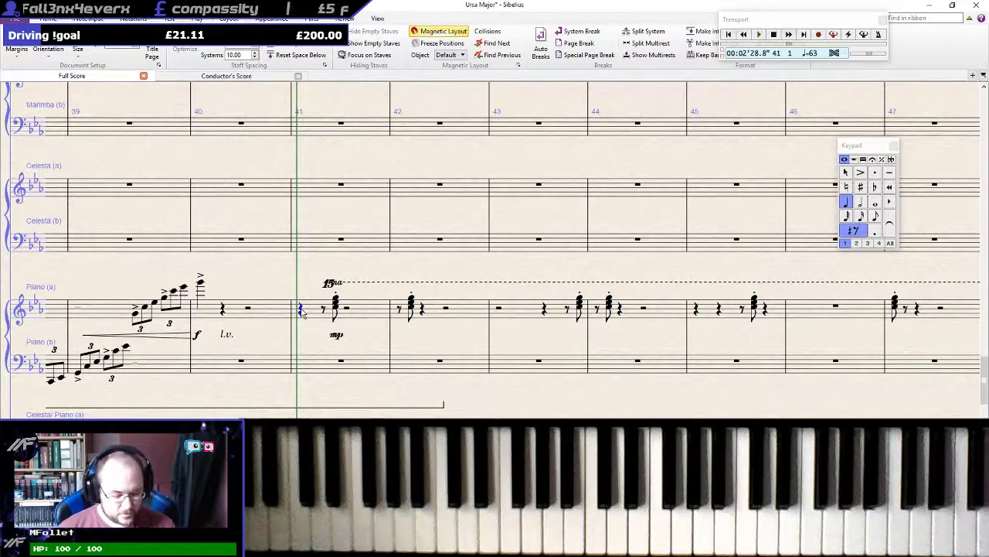
scroll(302, 312, down, 1)
key(space)
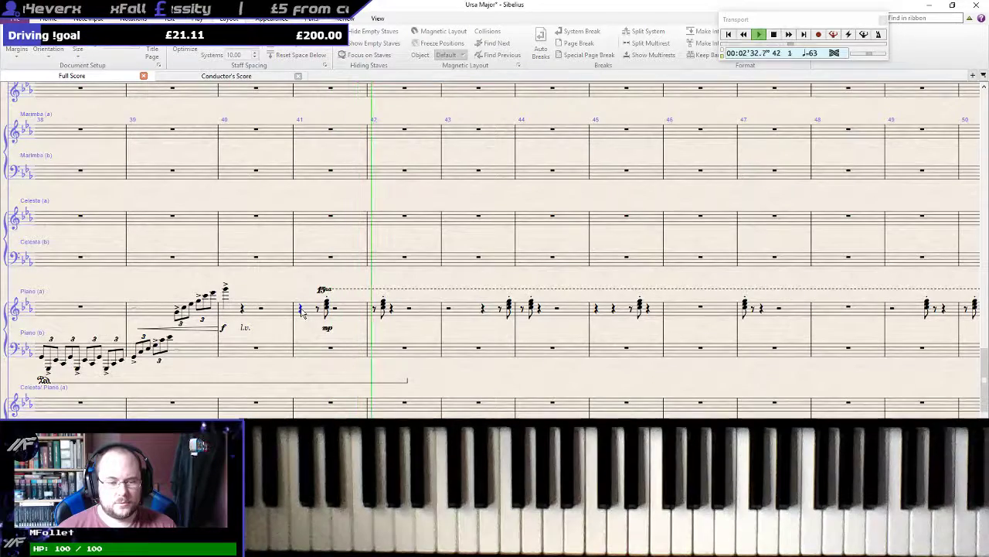
key(space)
Change the bar 40 dynamics of Harp 1 (a) and Harp 2 (a) to mp
scroll(283, 348, down, 3)
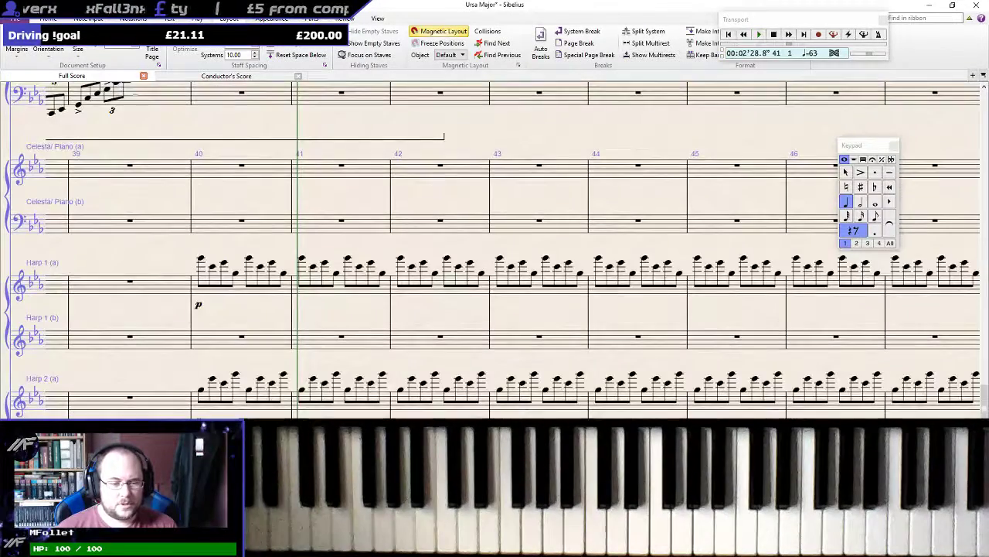
scroll(189, 353, down, 3)
click(199, 262)
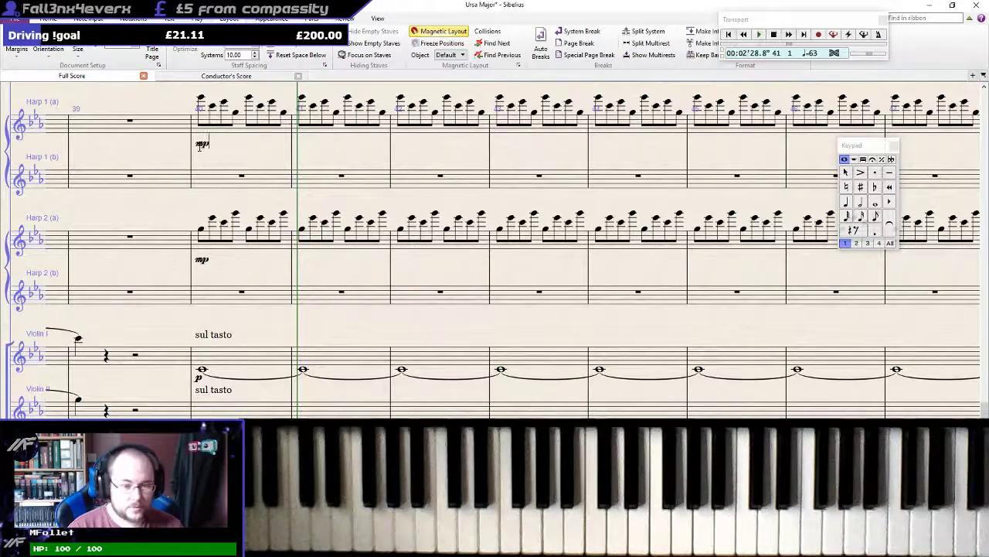
Change the bar 40 dynamics of Violin I, Violin II and Viola to mp
scroll(214, 210, down, 1)
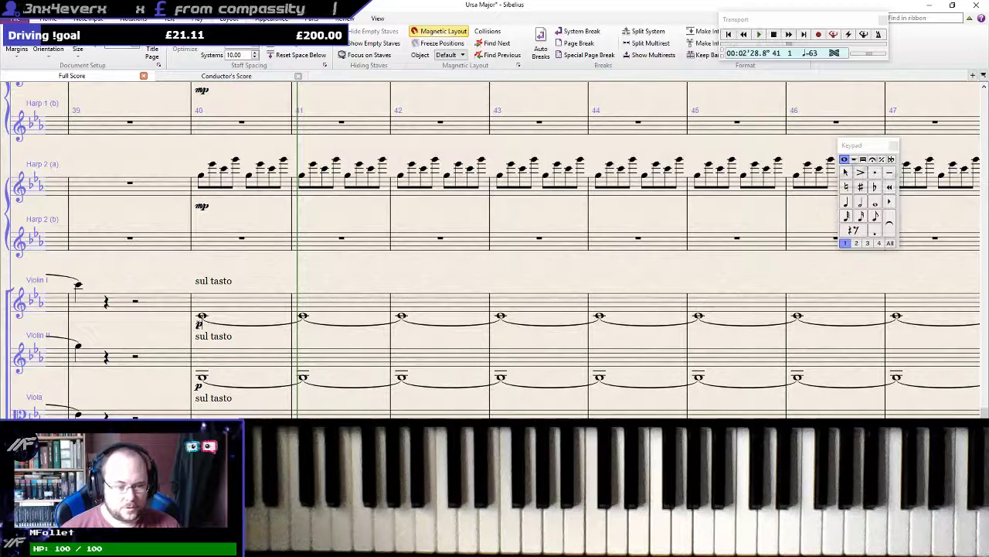
key(BackSpace)
key(ctrl+m)
key(ctrl+p)
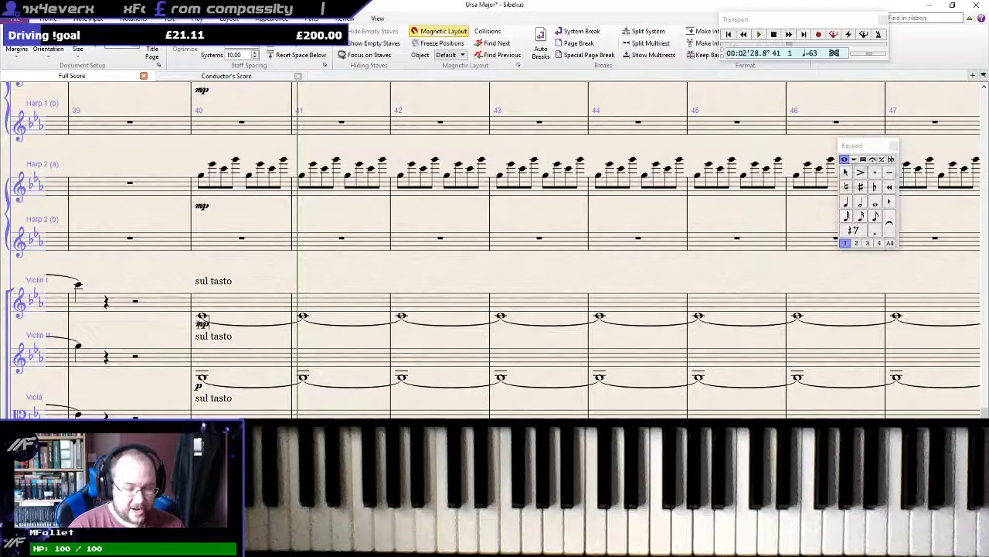
double_click(199, 385)
key(BackSpace)
key(ctrl+m)
key(ctrl+p)
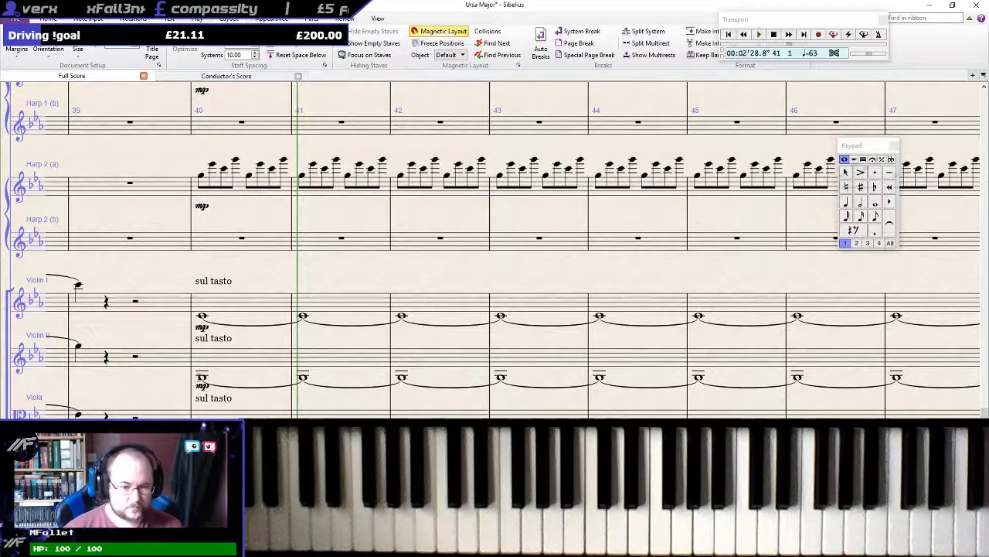
key(Escape)
key(Escape)
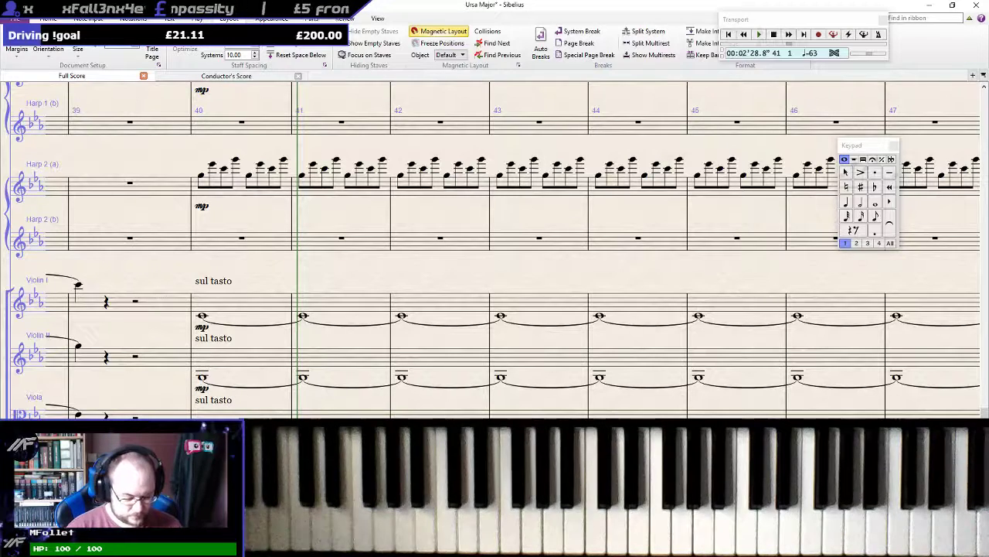
scroll(190, 402, down, 3)
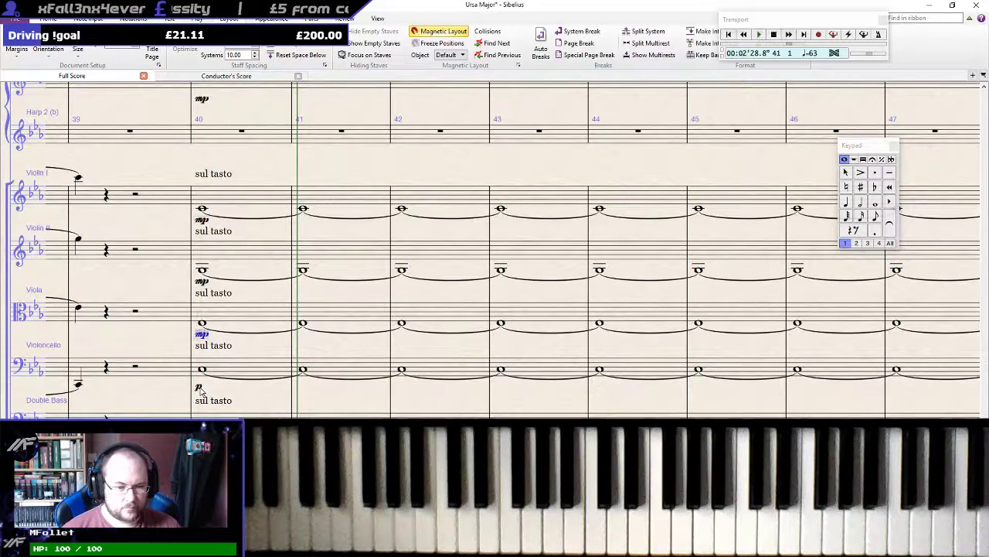
Change the bar 40 dynamic of the Violoncello to mp
click(199, 387)
key(ctrl+m)
key(ctrl+p)
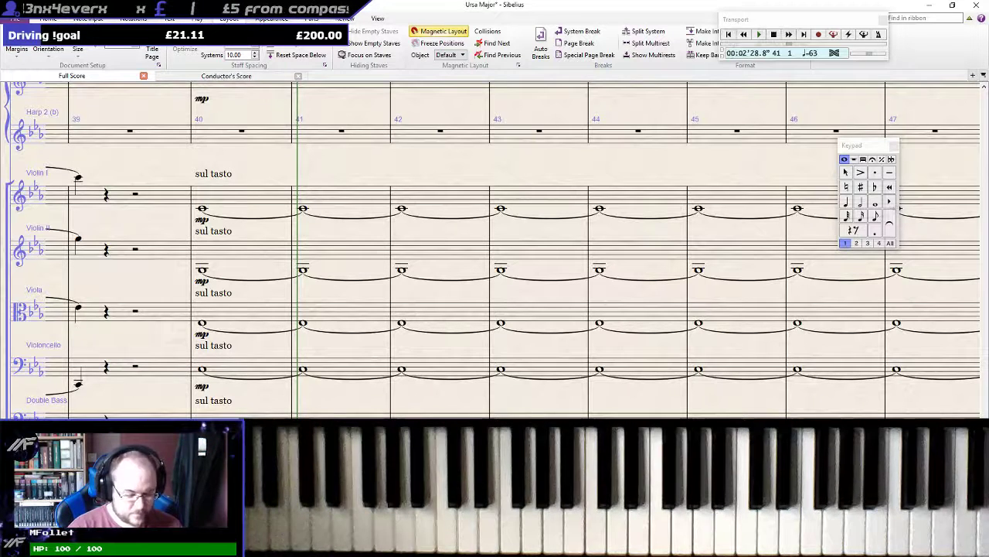
Play back the score from bar 39 to check the balance of strings, harps and piano
click(77, 384)
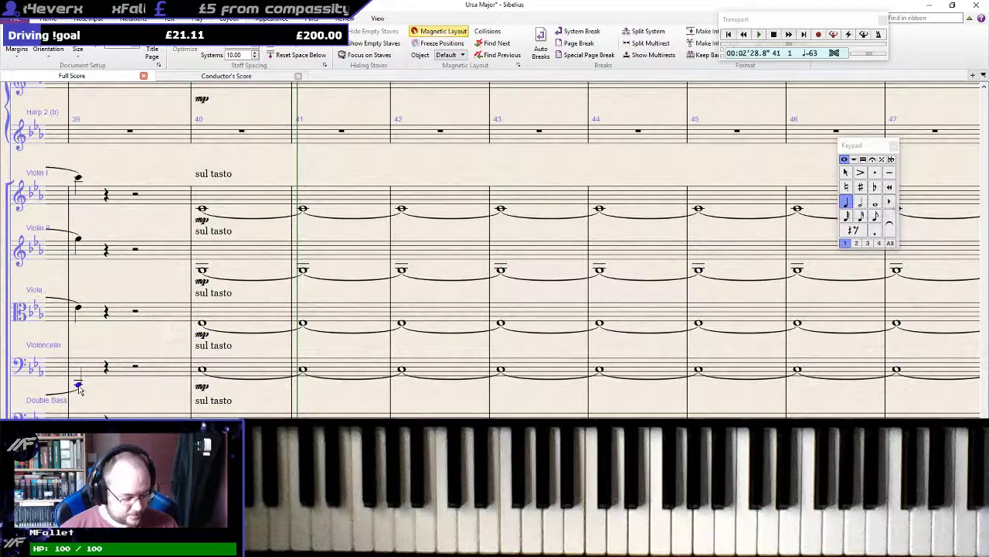
key(p)
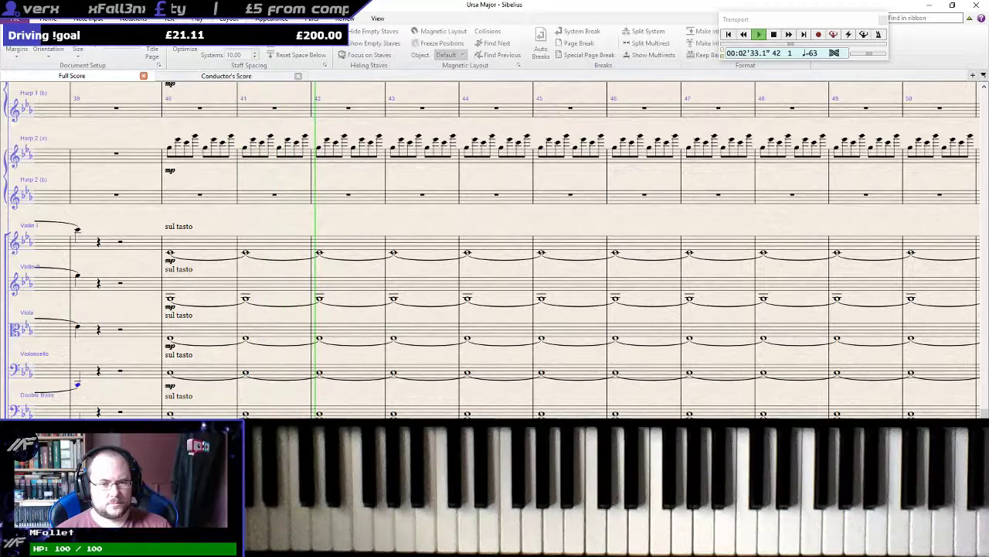
scroll(494, 247, up, 6)
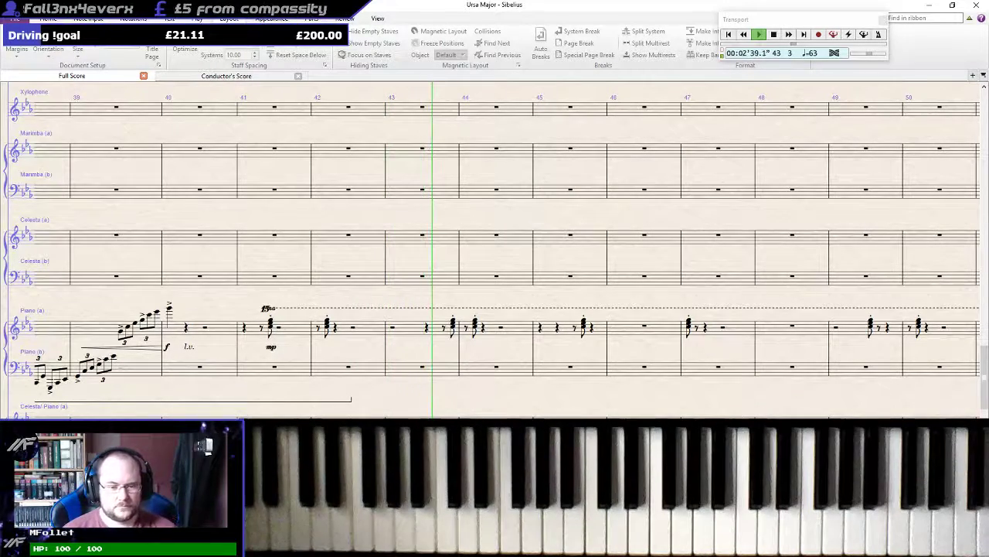
key(space)
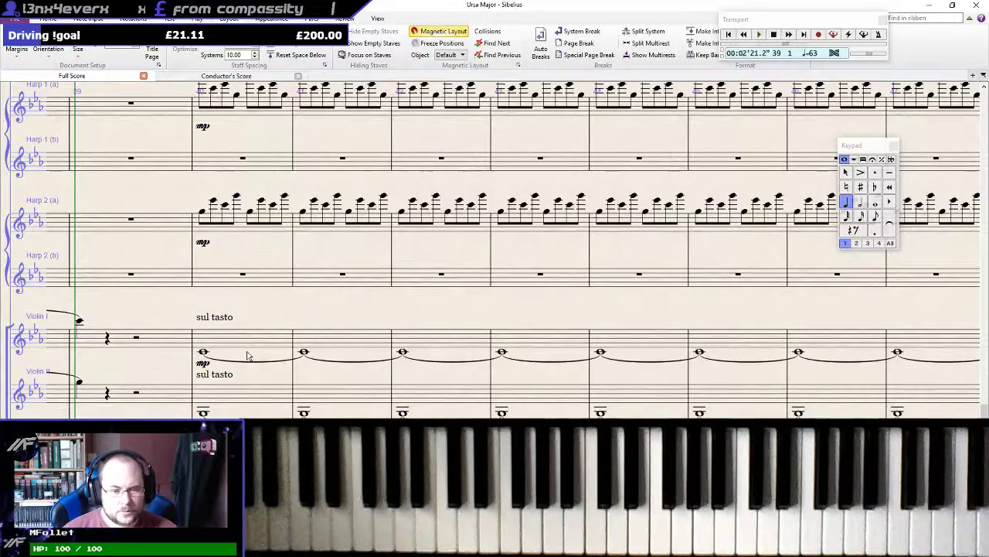
Play back from the Piano (b) triplets in bar 38 through the end of the section in bar 55
scroll(243, 353, up, 5)
key(Escape)
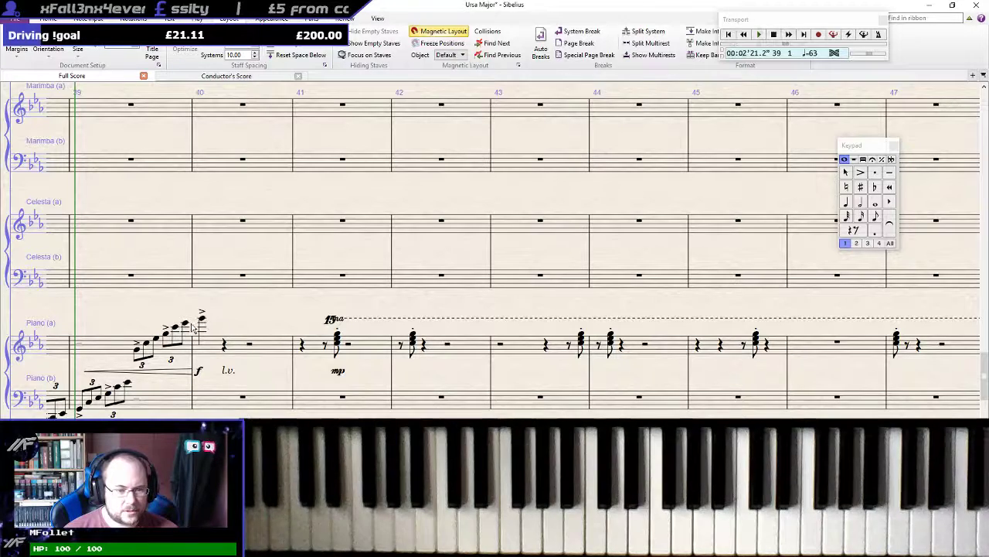
drag(433, 279, 710, 231)
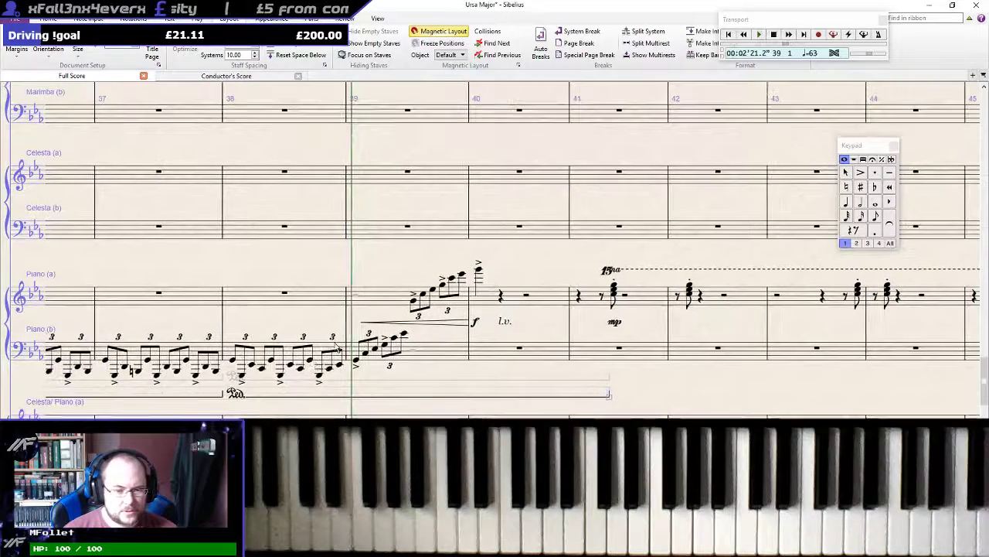
click(234, 363)
key(p)
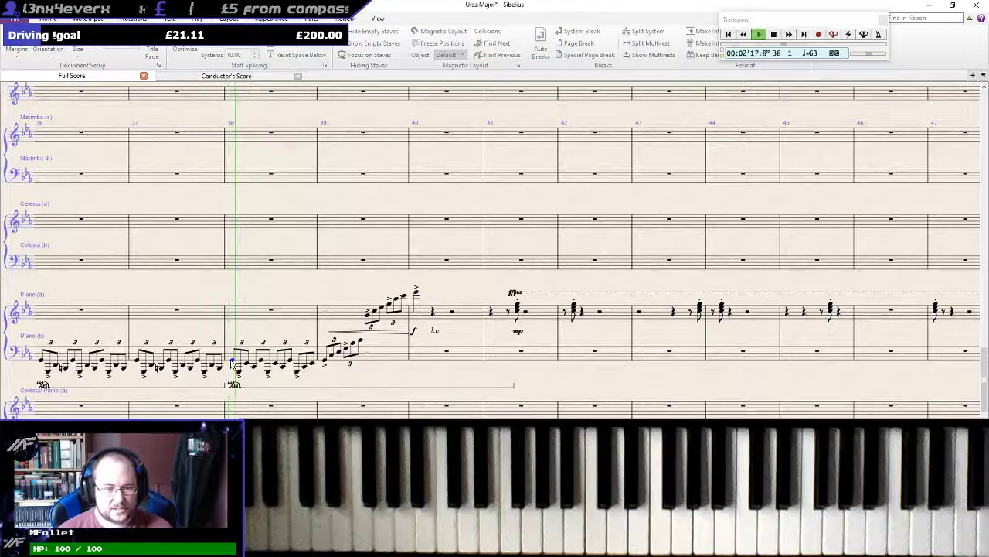
scroll(232, 365, down, 1)
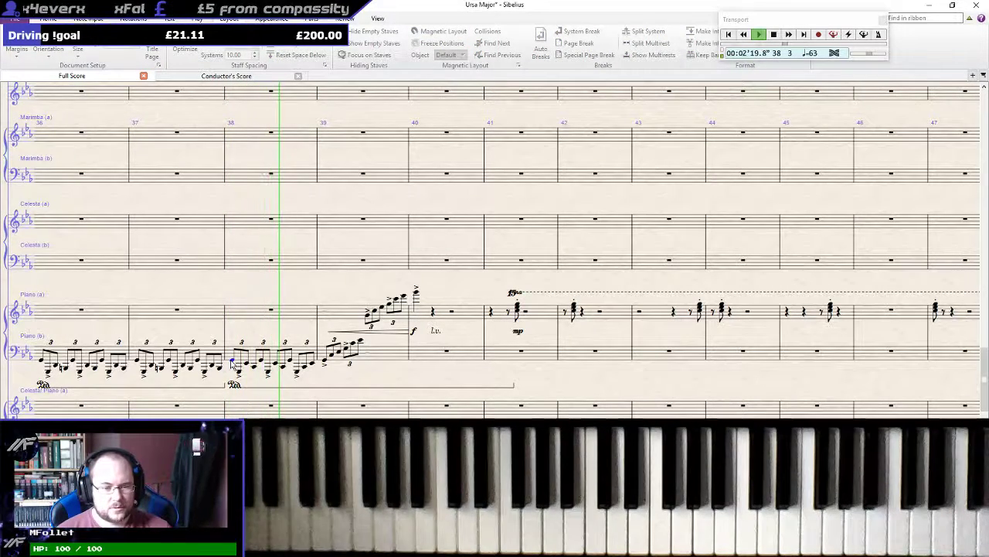
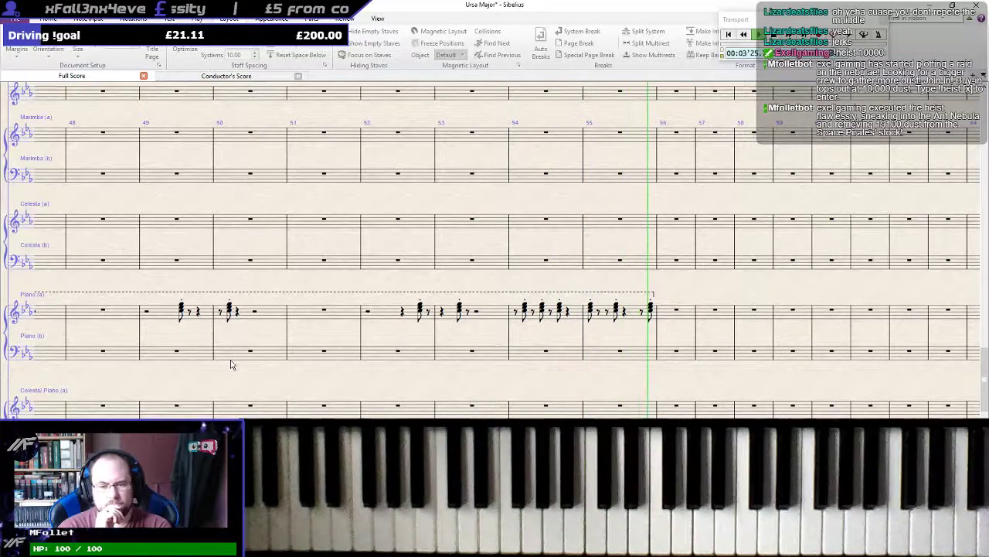
key(space)
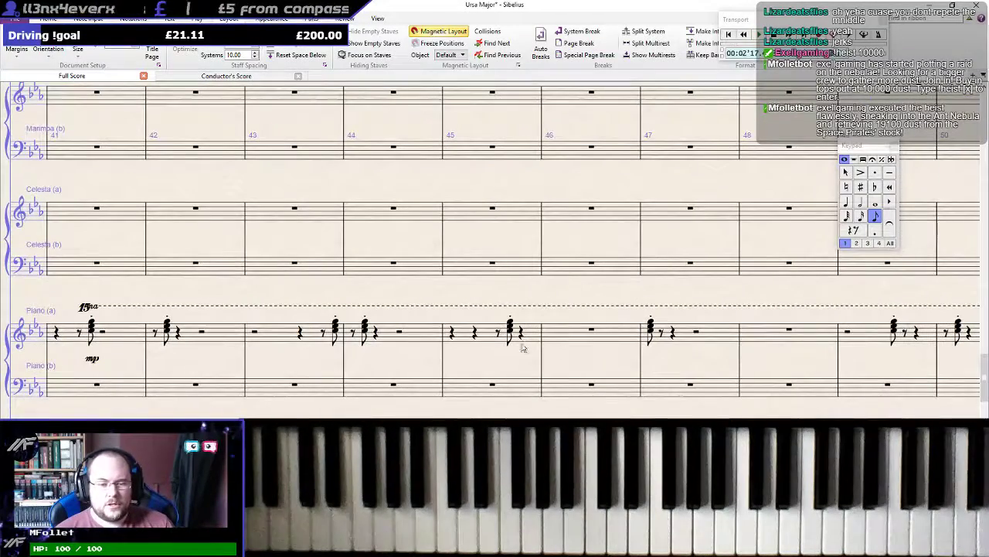
Replace the two opening quarter rests of Piano (a) in bar 45 with a half rest
click(453, 335)
key(KP_5)
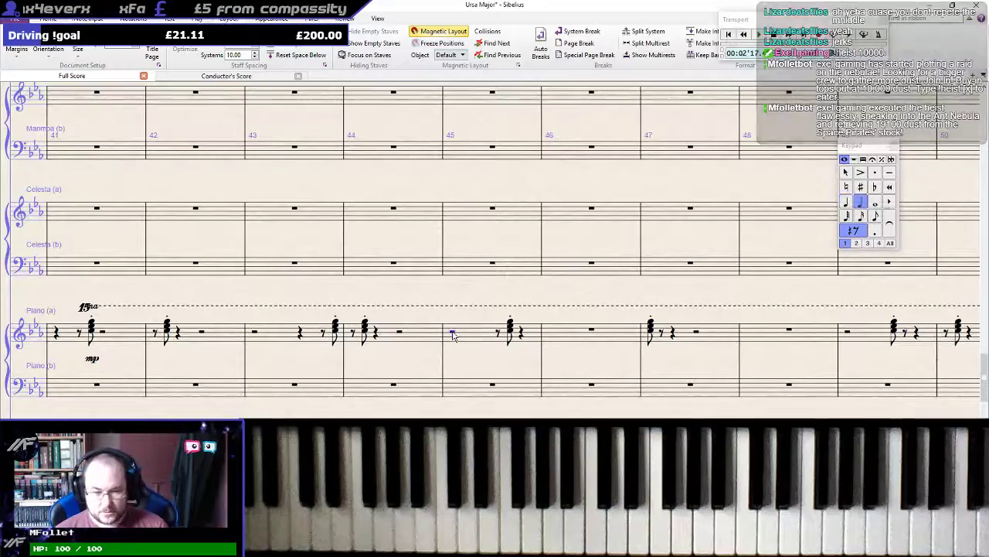
Select the Violin I whole note in bar 55, at the end of the sustained string passage
scroll(448, 376, down, 2)
scroll(446, 377, down, 4)
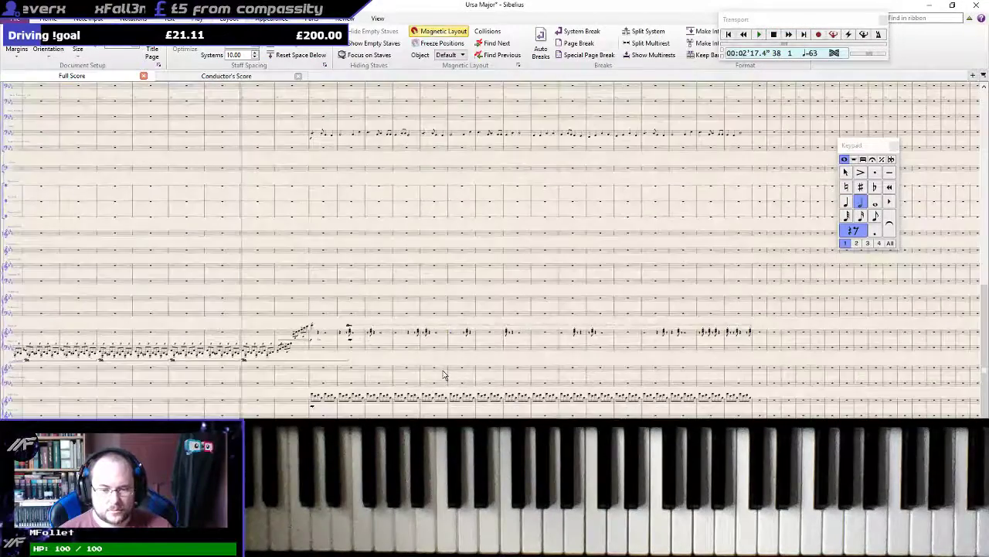
scroll(443, 374, down, 3)
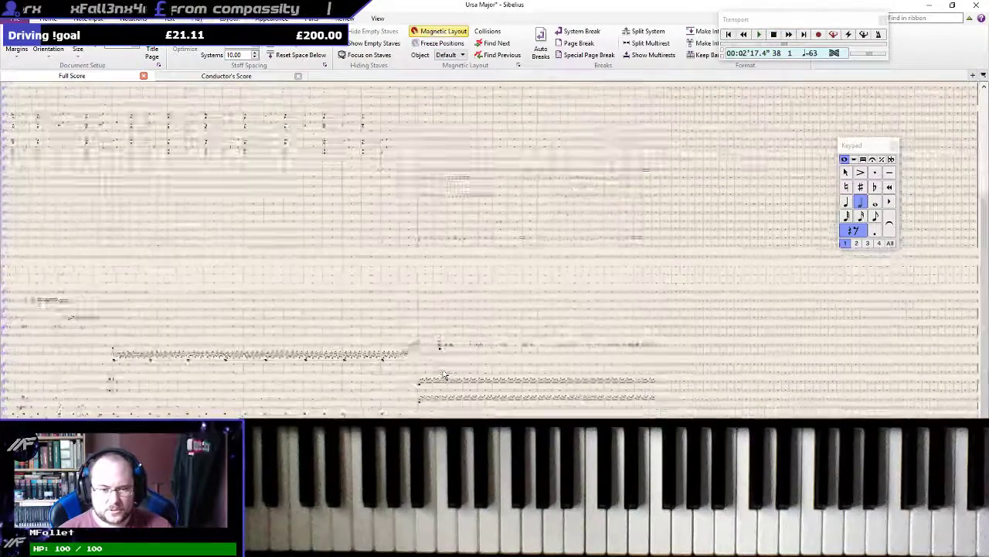
scroll(292, 387, up, 1)
scroll(294, 385, up, 5)
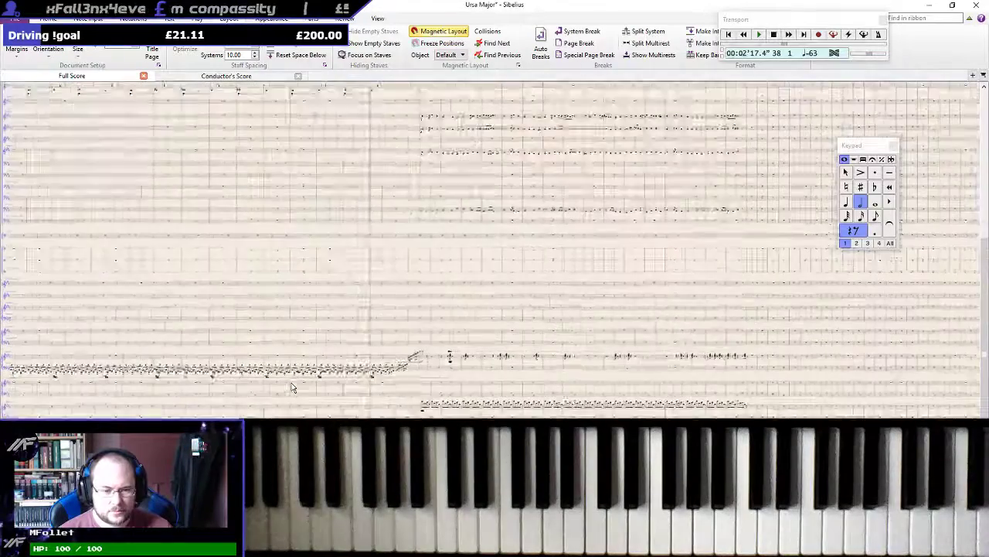
scroll(307, 381, up, 1)
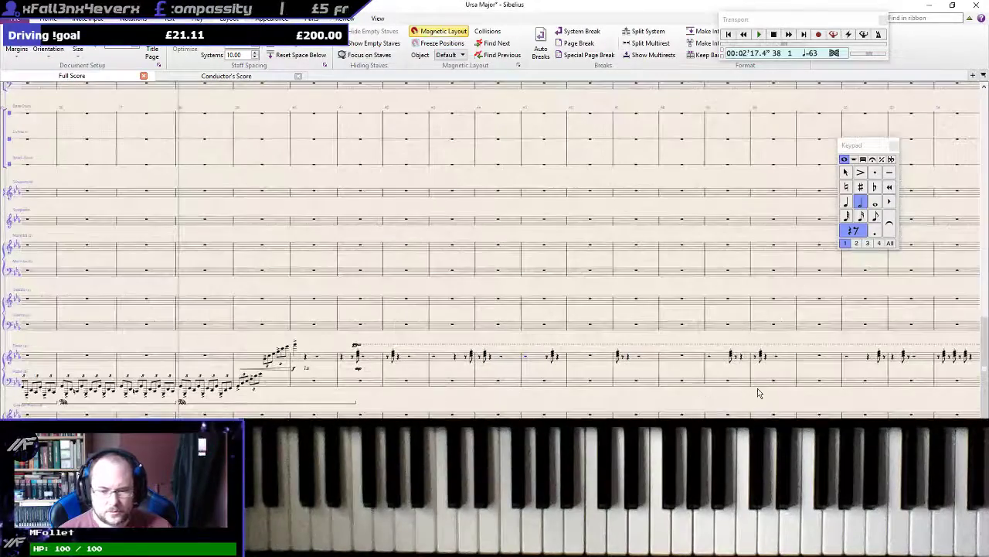
drag(827, 400, 248, 267)
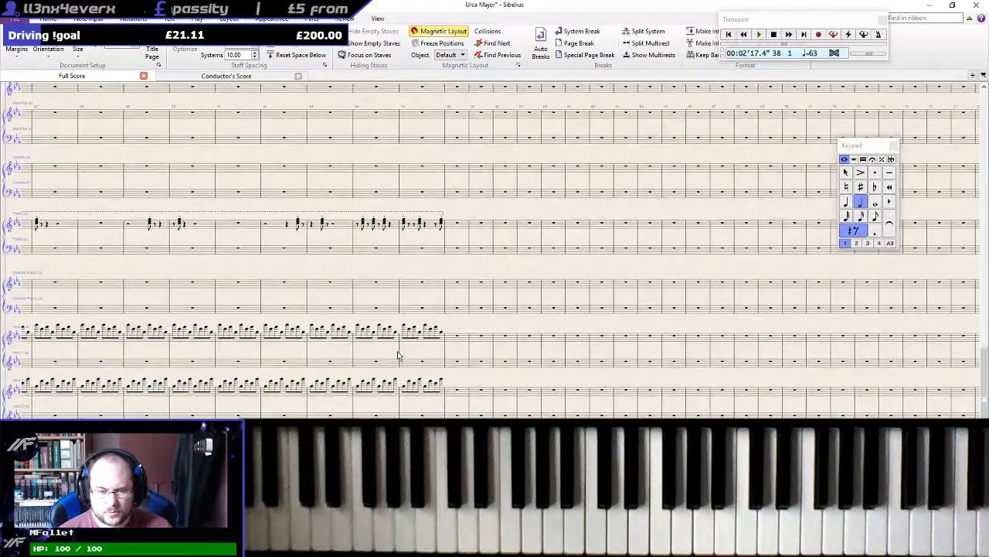
click(426, 445)
scroll(430, 415, down, 4)
scroll(421, 413, left, 3)
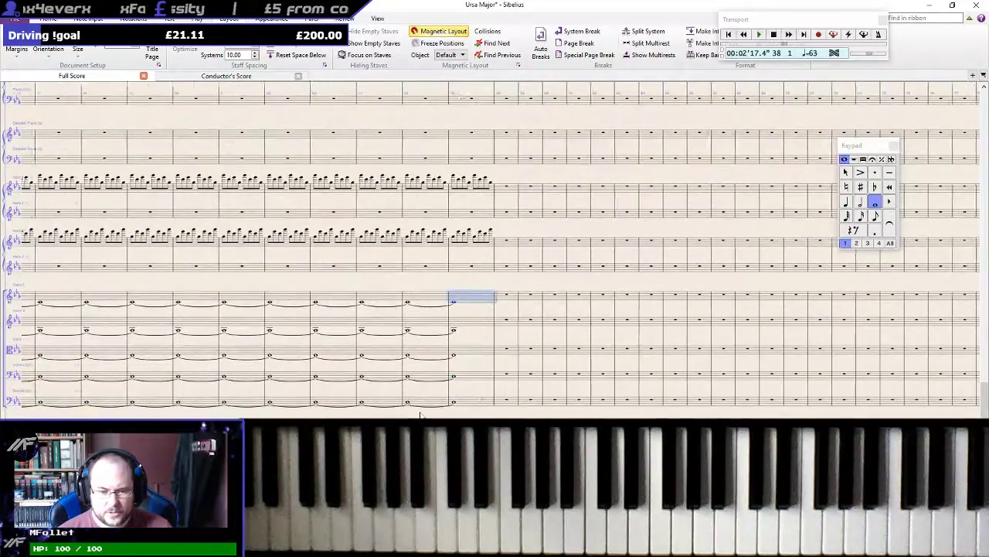
scroll(501, 412, up, 5)
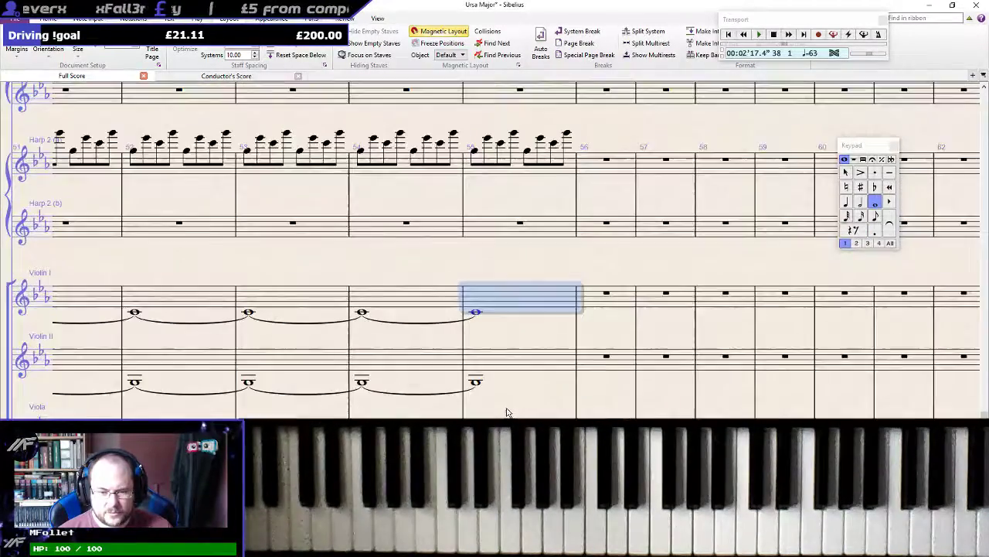
scroll(491, 393, down, 3)
scroll(380, 336, up, 3)
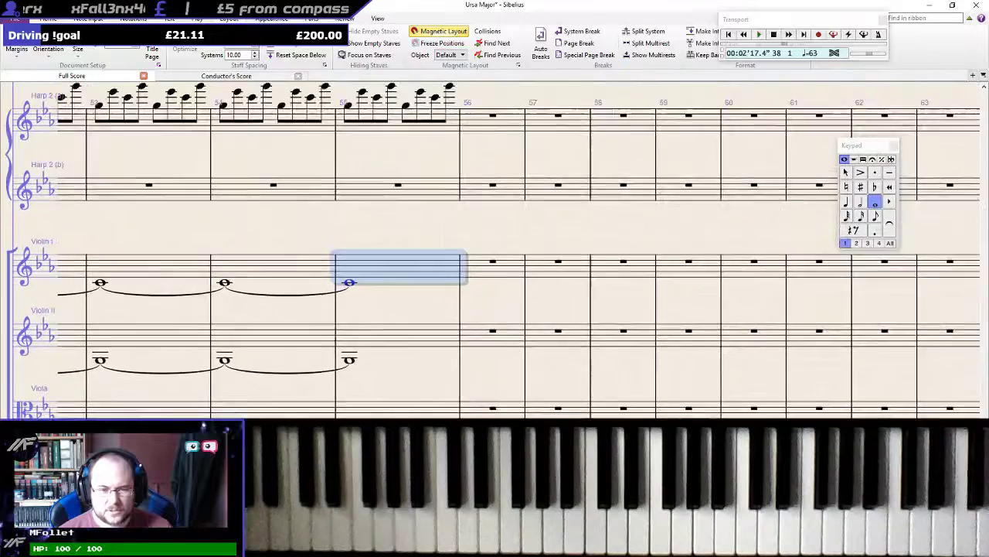
click(353, 308)
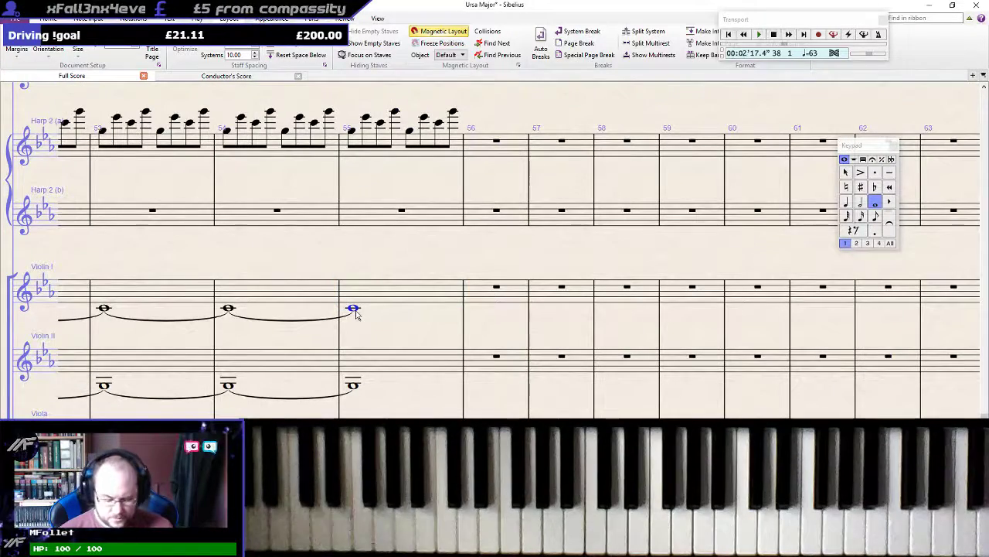
key(Return)
key(4)
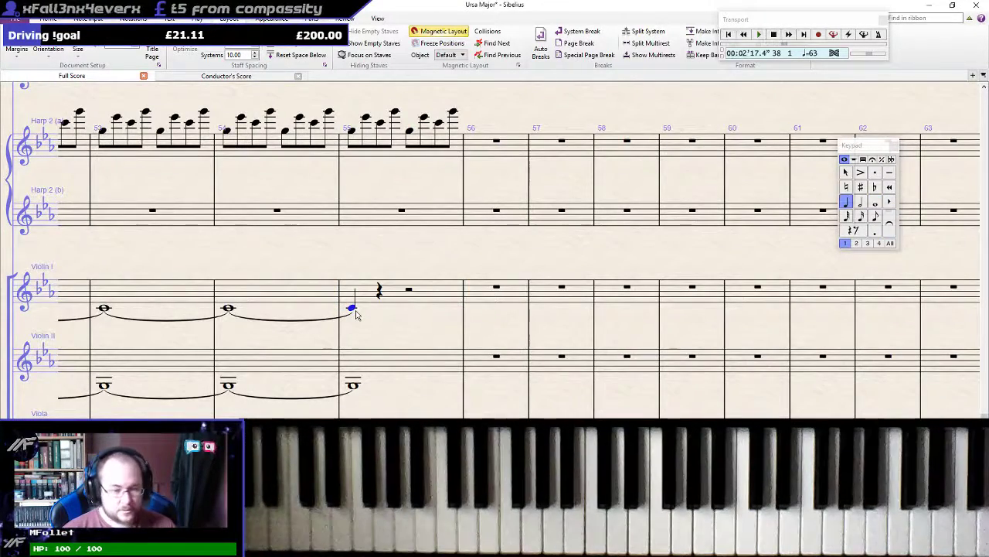
key(3)
key(6)
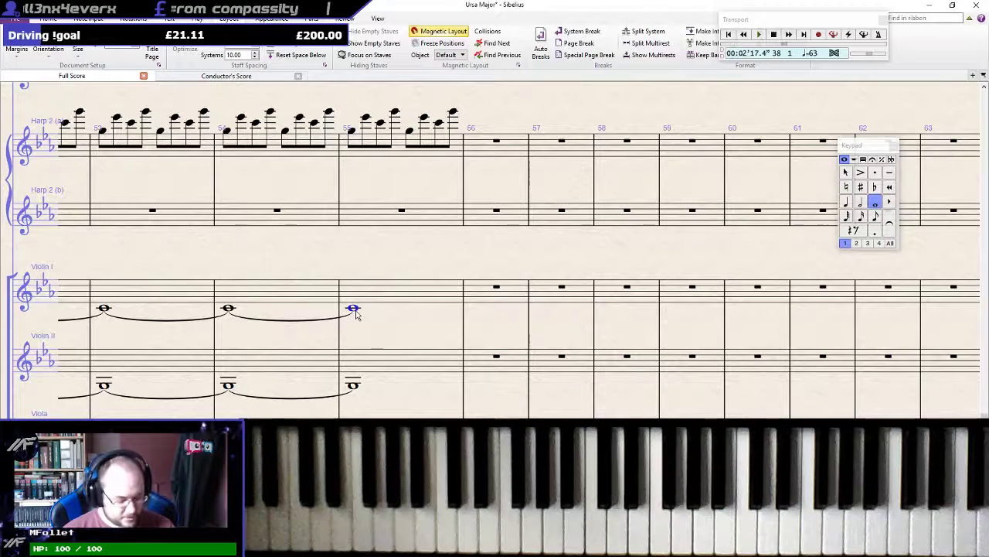
Tie Violin I from bar 55 into bar 56, entering eighth notes C E G F A C E G and a whole-note C in bar 57
key(Return)
key(3)
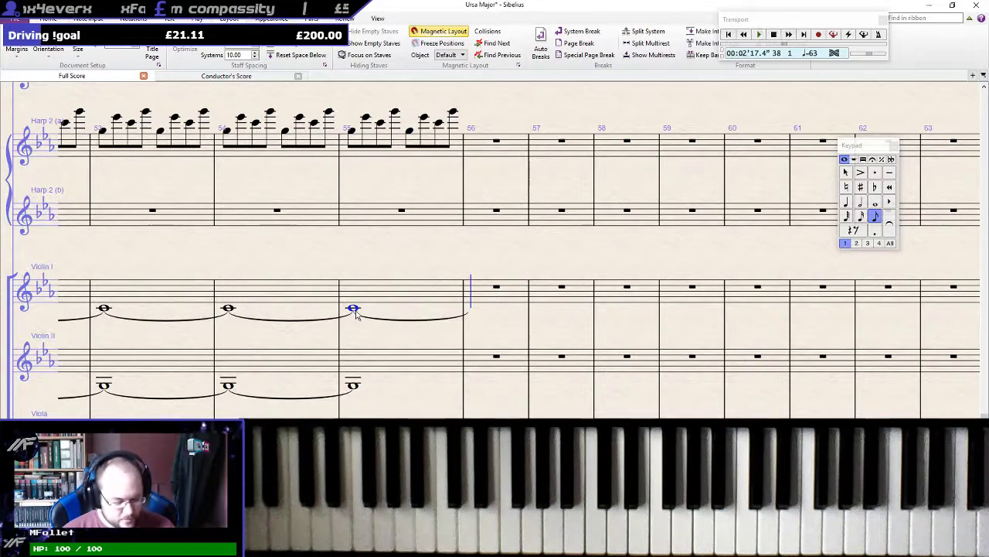
key(c)
key(e)
key(g)
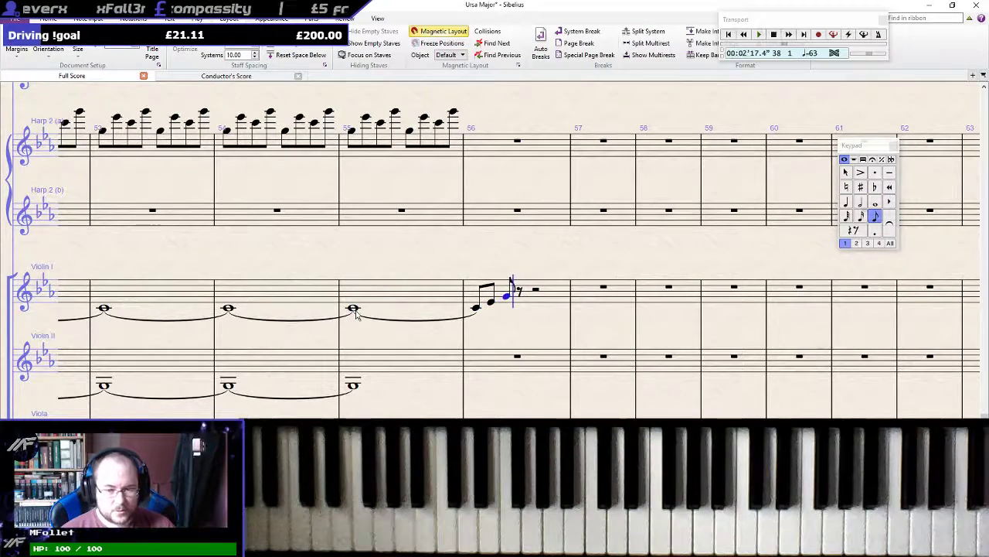
key(f)
key(a)
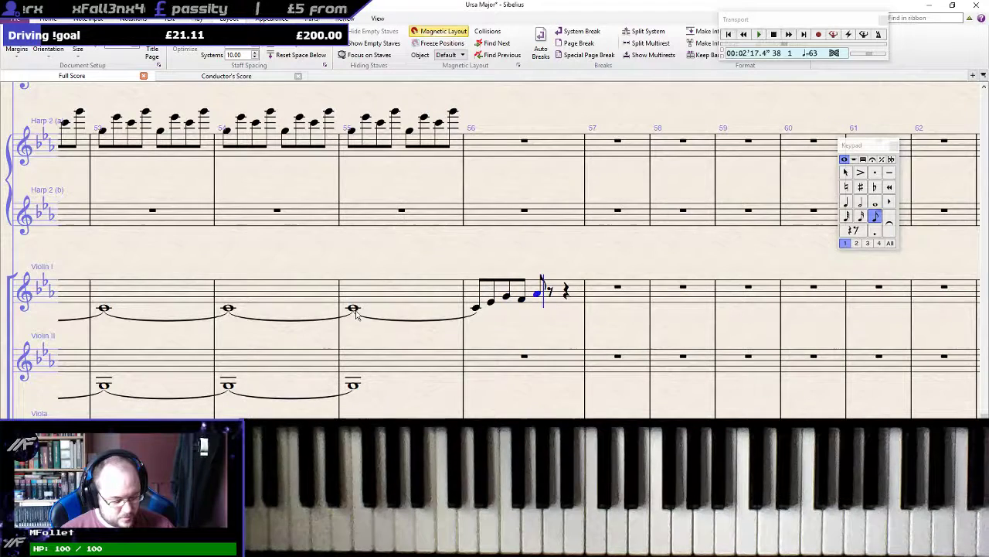
key(c)
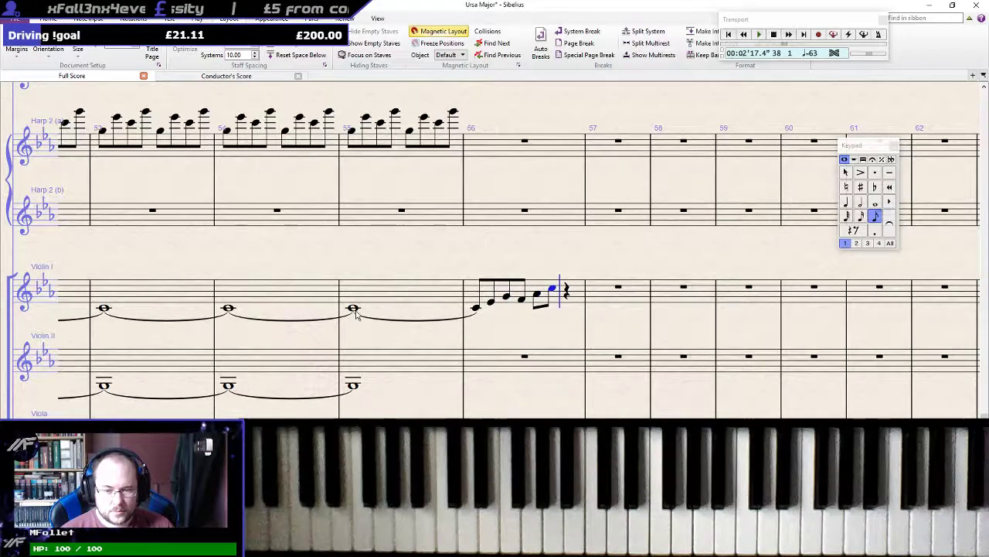
key(e)
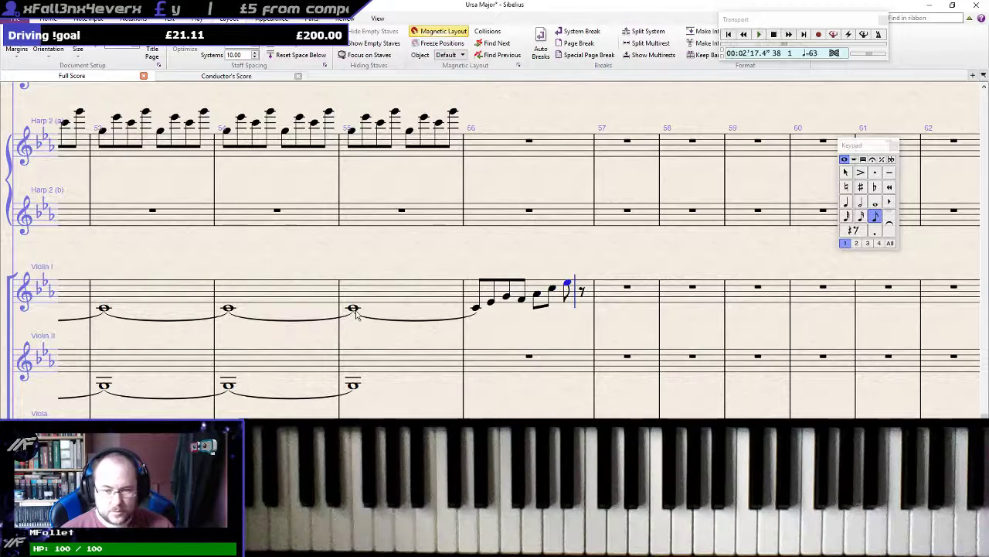
key(g)
key(7)
key(c)
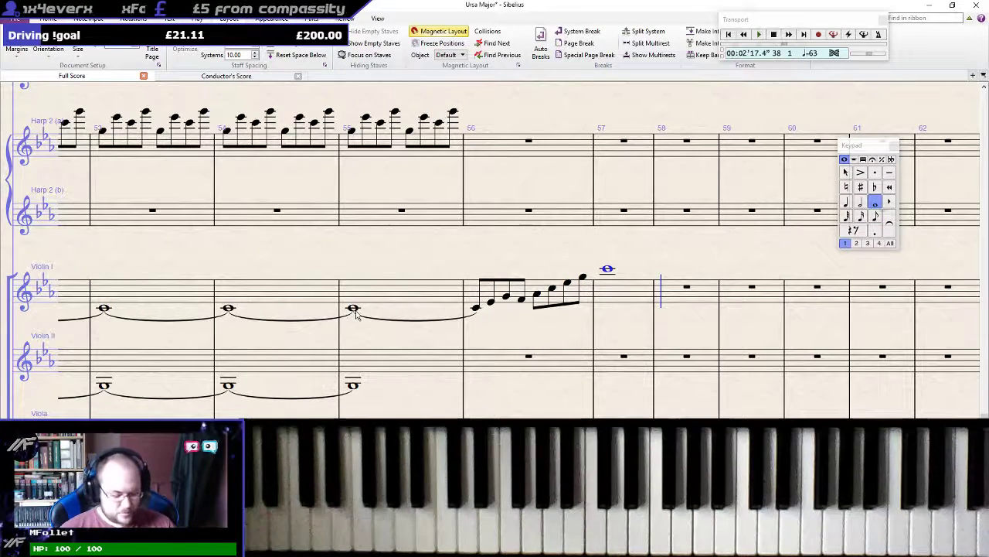
Copy the opening string passage starting at bar 2, for all five string parts from Violin I to Double Bass, into bar 57 onward
key(ctrl+Home)
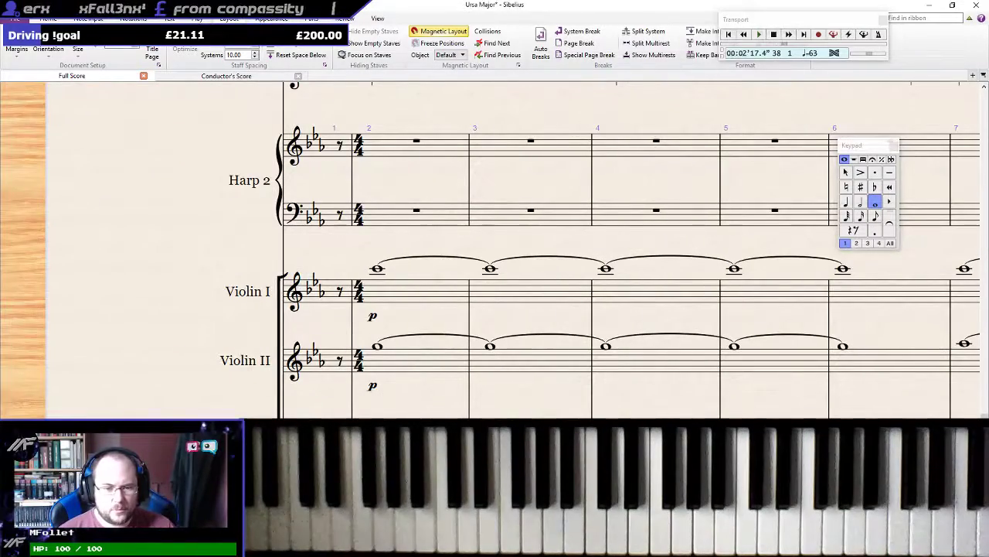
click(391, 296)
scroll(497, 343, down, 4)
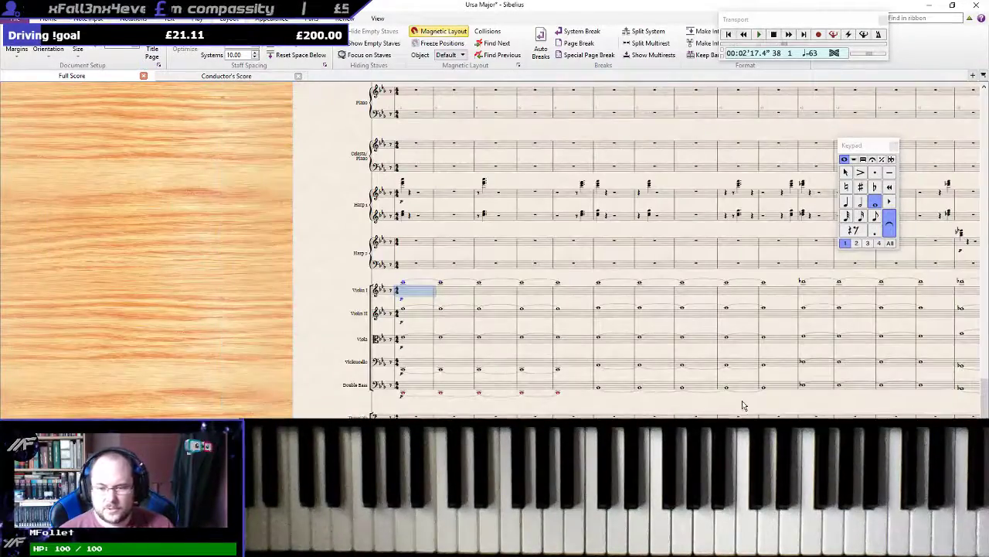
drag(742, 405, 106, 556)
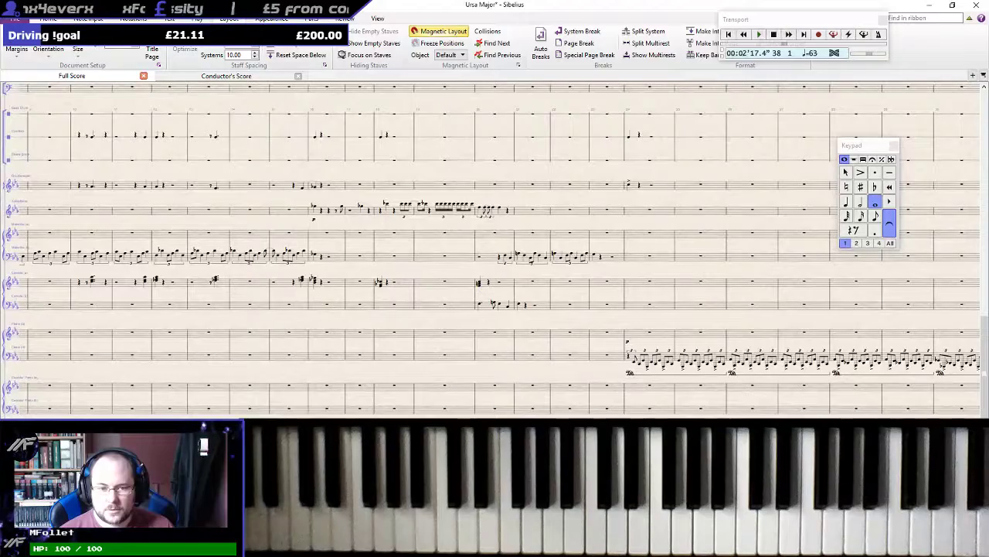
scroll(495, 247, down, 6)
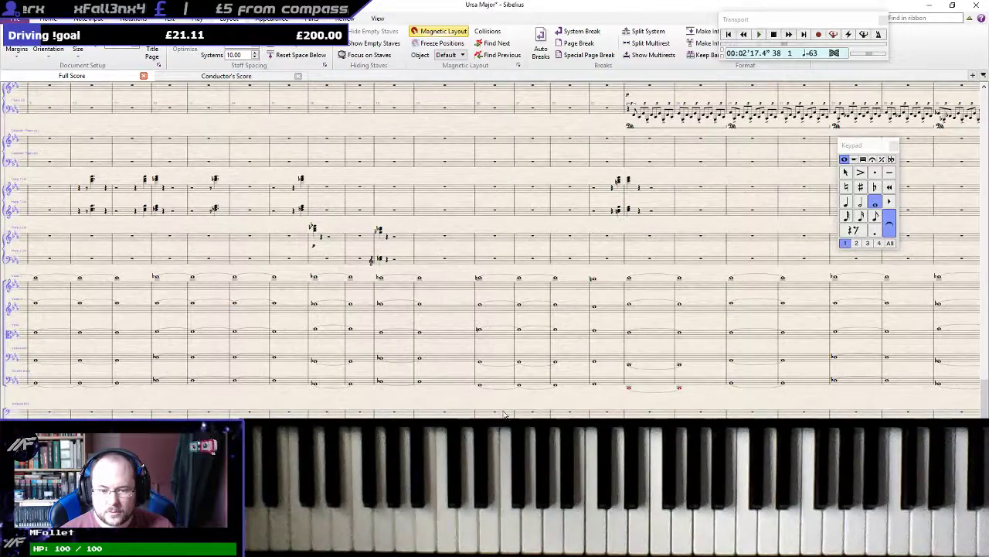
shift+click(704, 388)
drag(400, 401, 180, 366)
drag(533, 357, 210, 371)
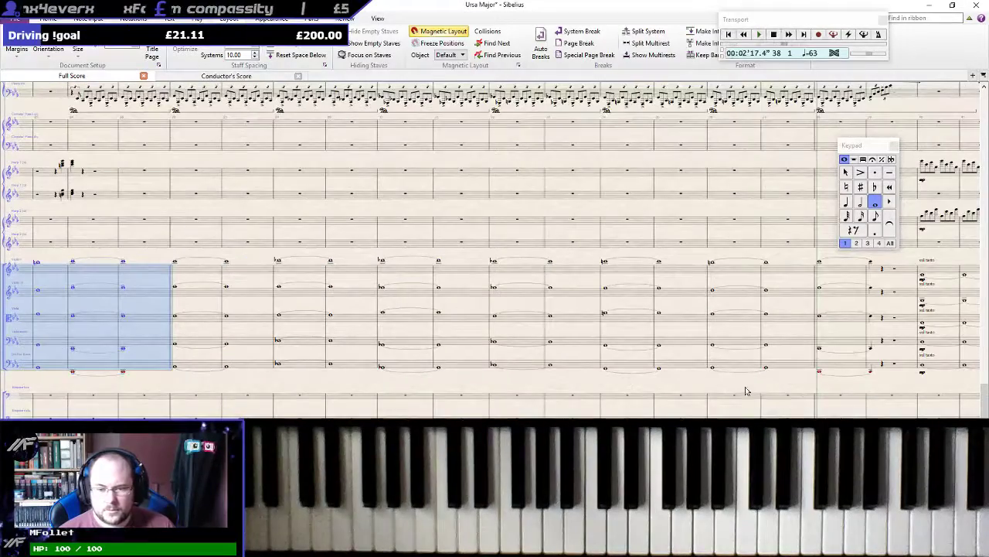
drag(746, 390, 133, 398)
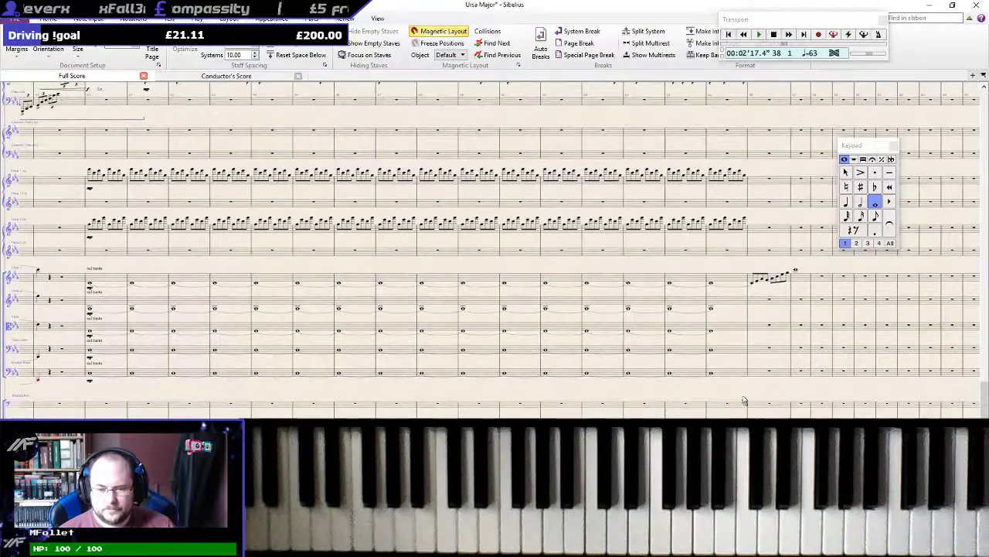
drag(743, 401, 427, 413)
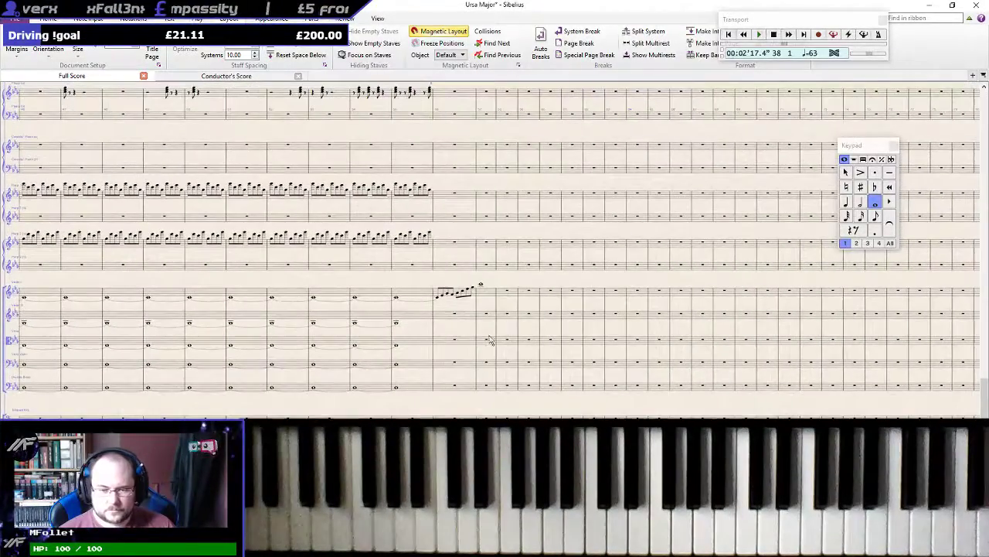
alt+click(481, 288)
key(Escape)
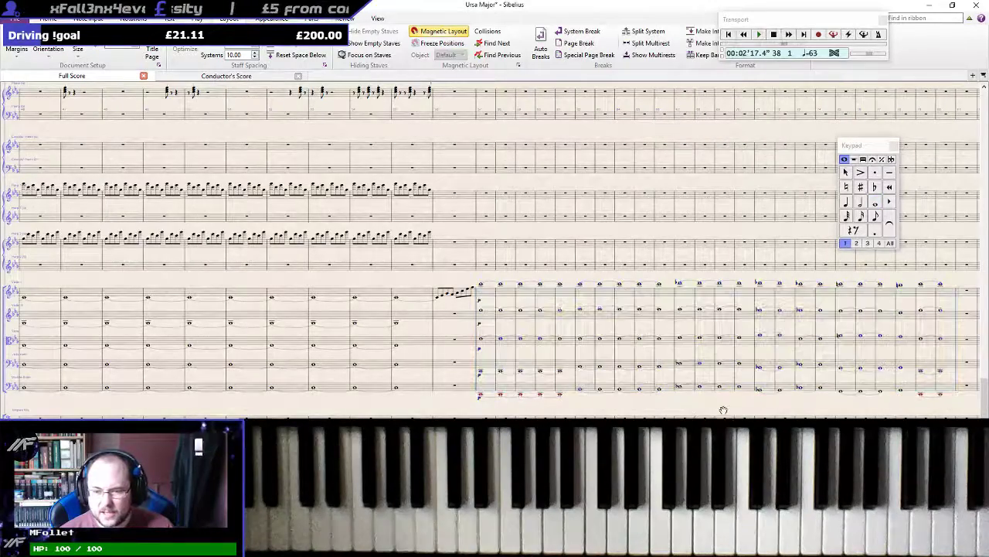
Delete all the empty bars after the end of the copied string passage, across every staff
drag(722, 411, 292, 475)
ctrl+click(536, 361)
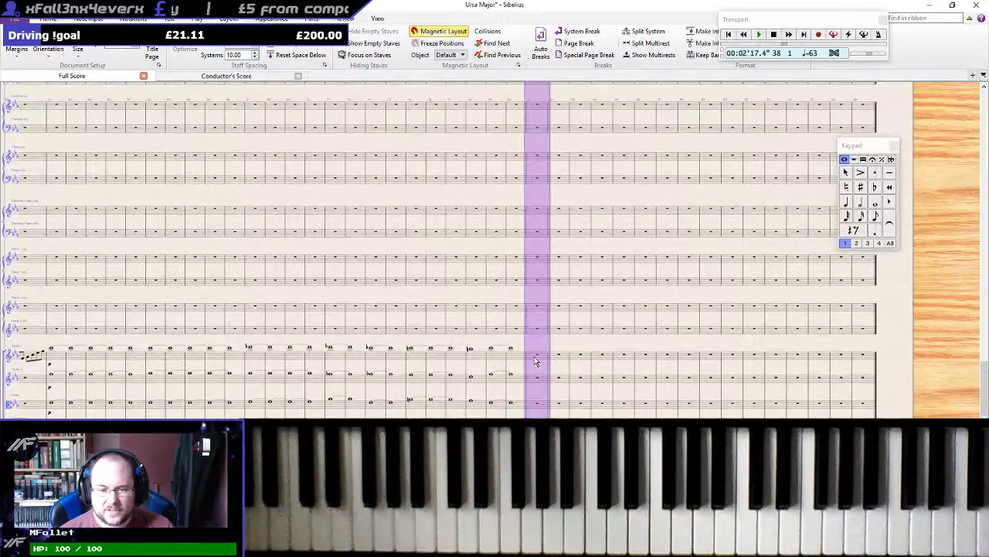
shift+click(860, 358)
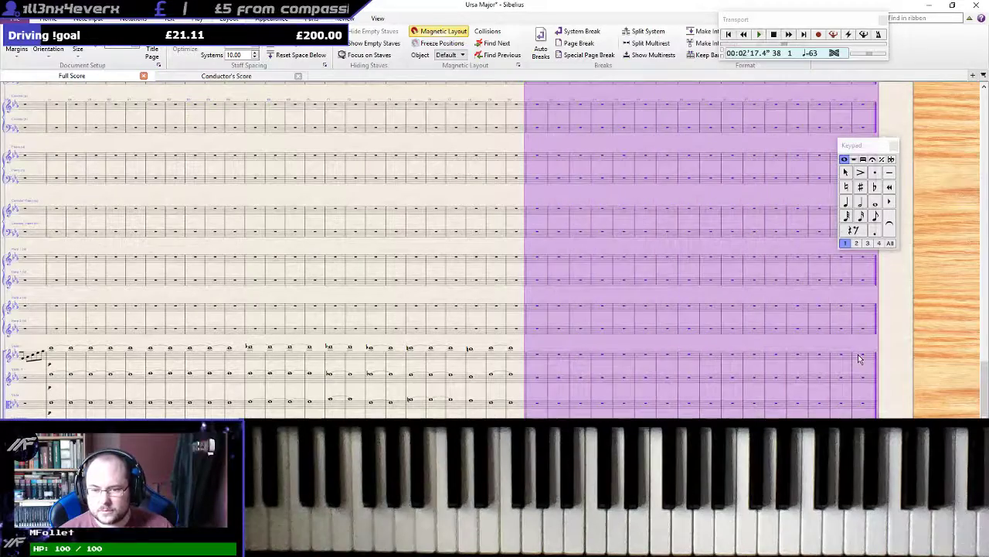
key(Delete)
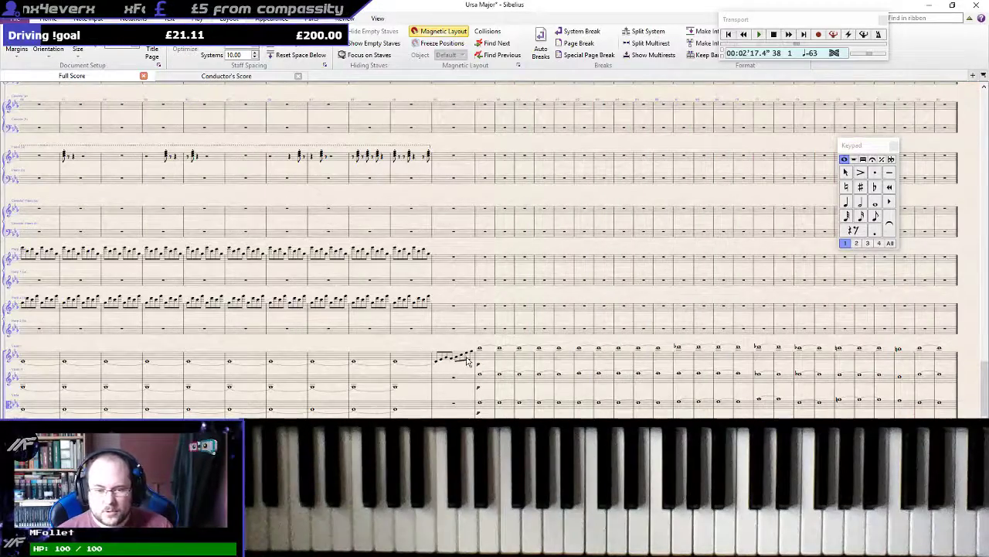
Slur the Violin I run in bar 56, from the second to fourth eighth notes and across the last four
scroll(494, 371, up, 10)
scroll(552, 389, down, 5)
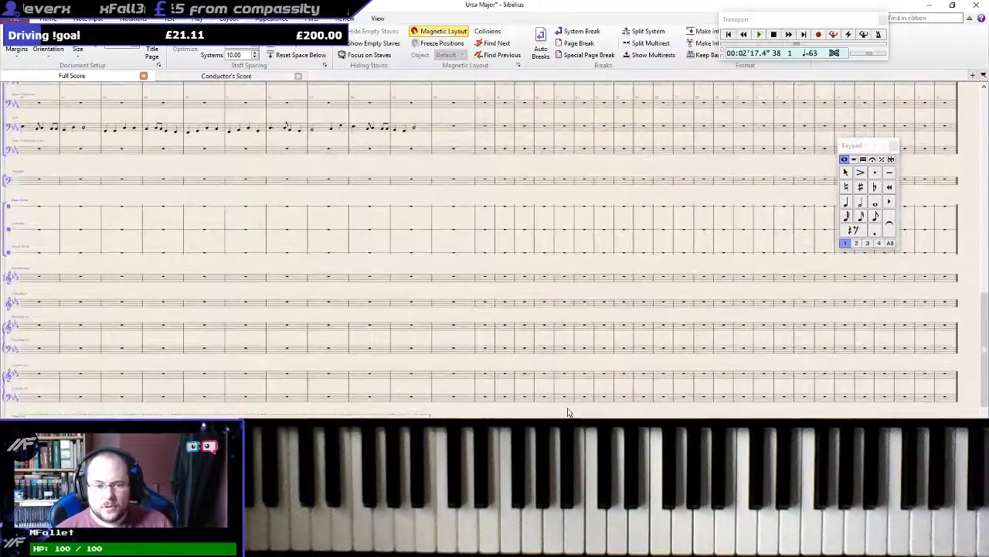
scroll(494, 247, down, 5)
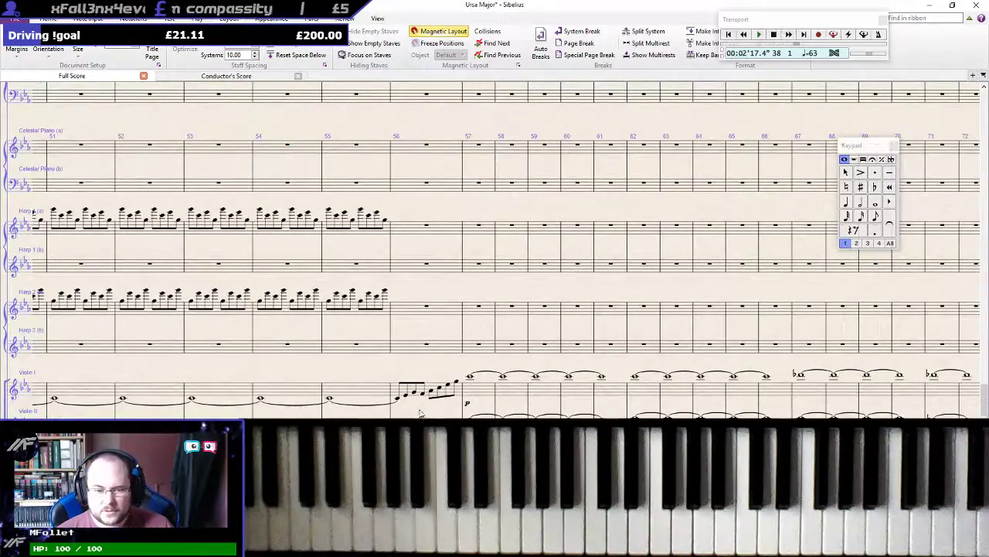
drag(427, 407, 484, 379)
click(485, 374)
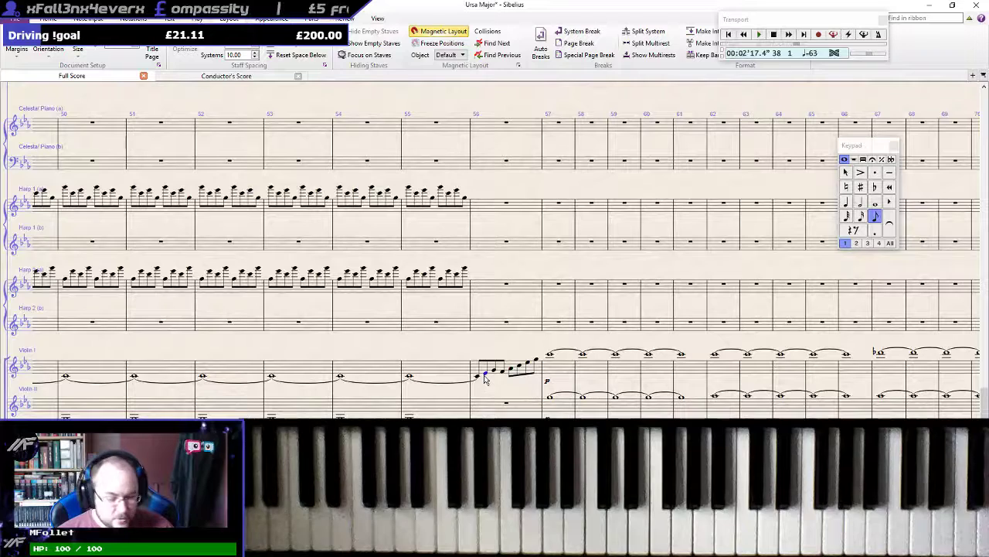
key(s)
key(space)
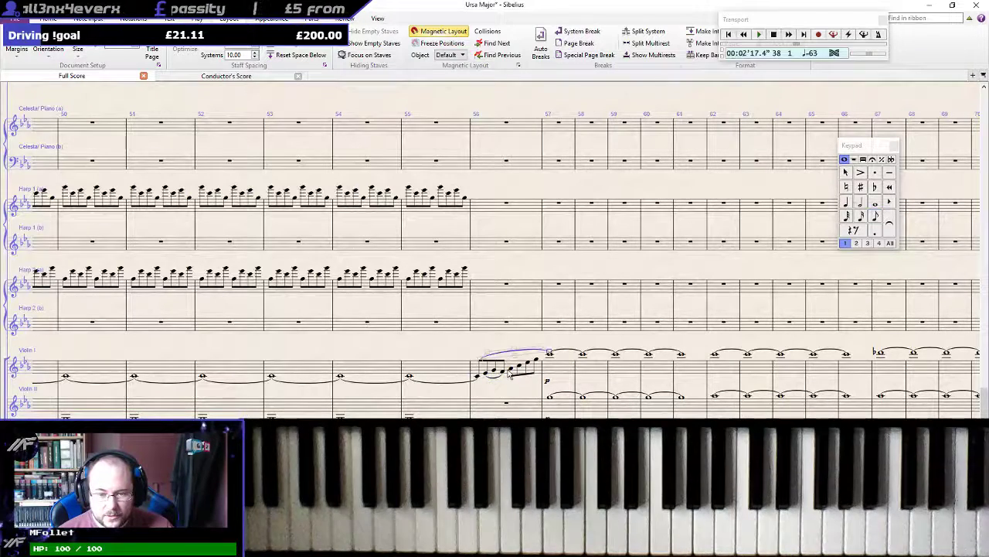
click(508, 374)
click(509, 374)
key(s)
key(space)
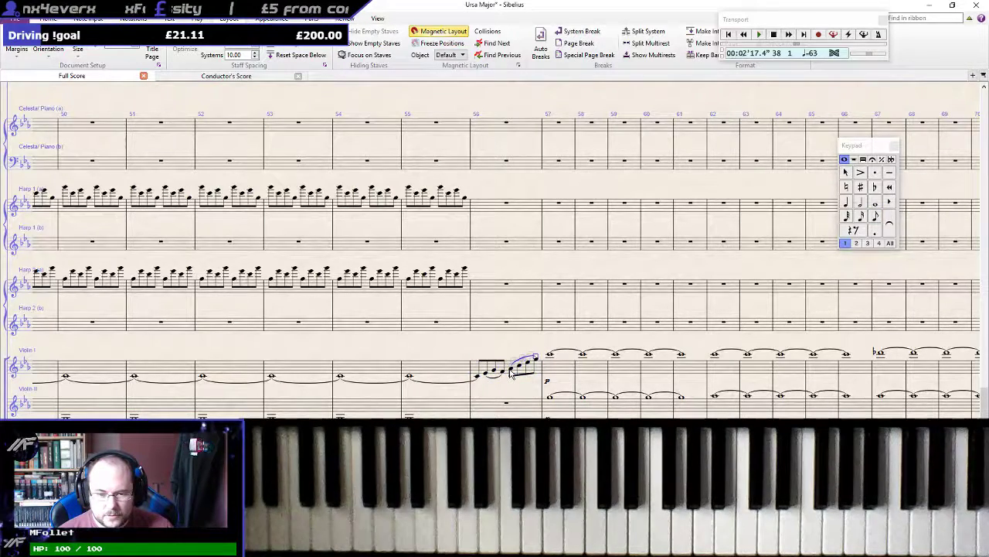
Add a hairpin beneath Violin I in bar 56, from the second eighth note to the end of the bar
scroll(505, 392, down, 3)
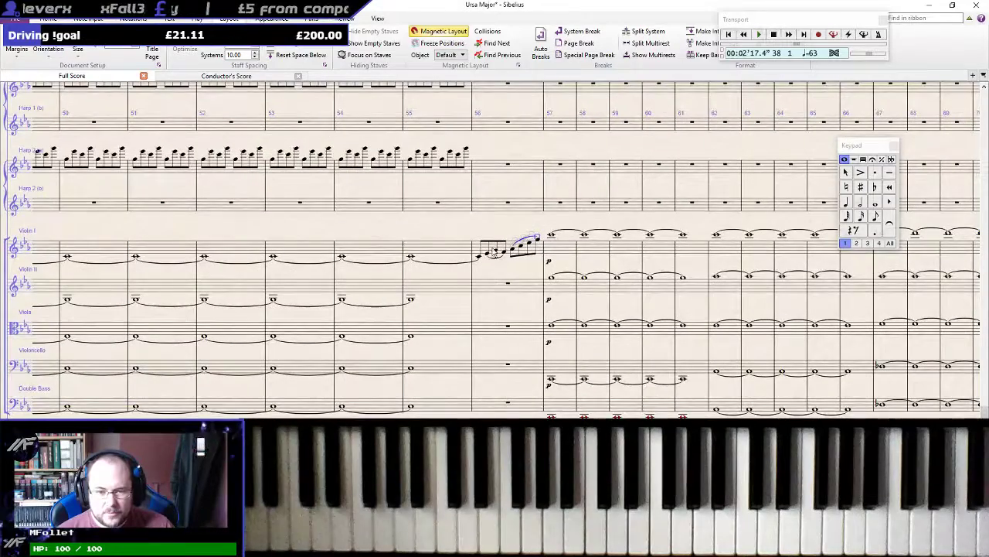
click(488, 258)
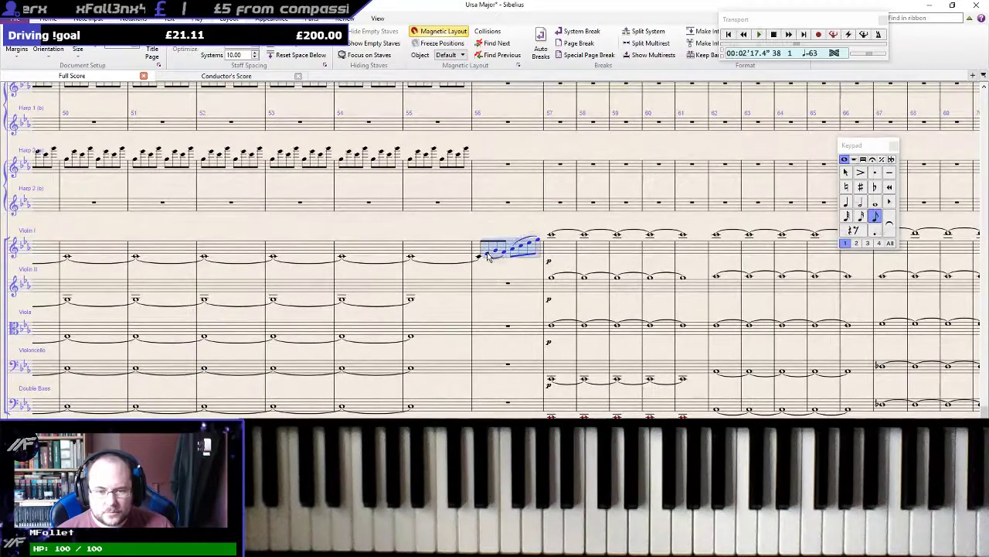
key(Escape)
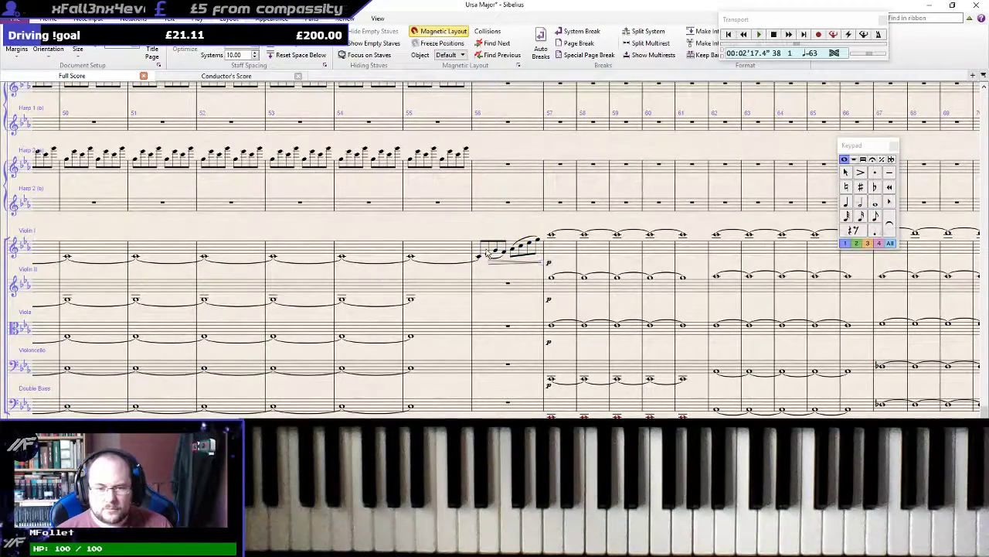
Copy Violin I bar 56 with its slurs and hairpin into Violin II, and shift the copied notes down two steps
click(488, 257)
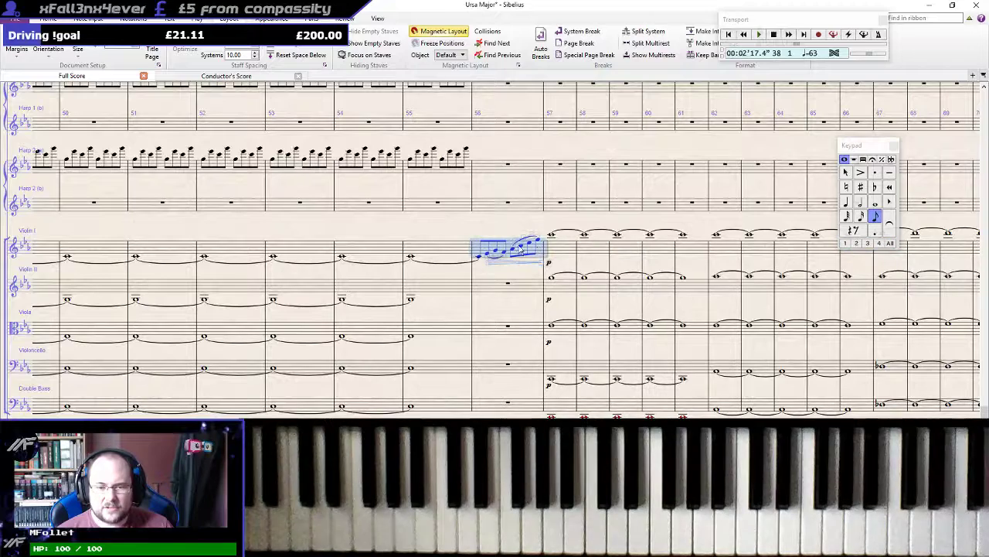
alt+click(487, 288)
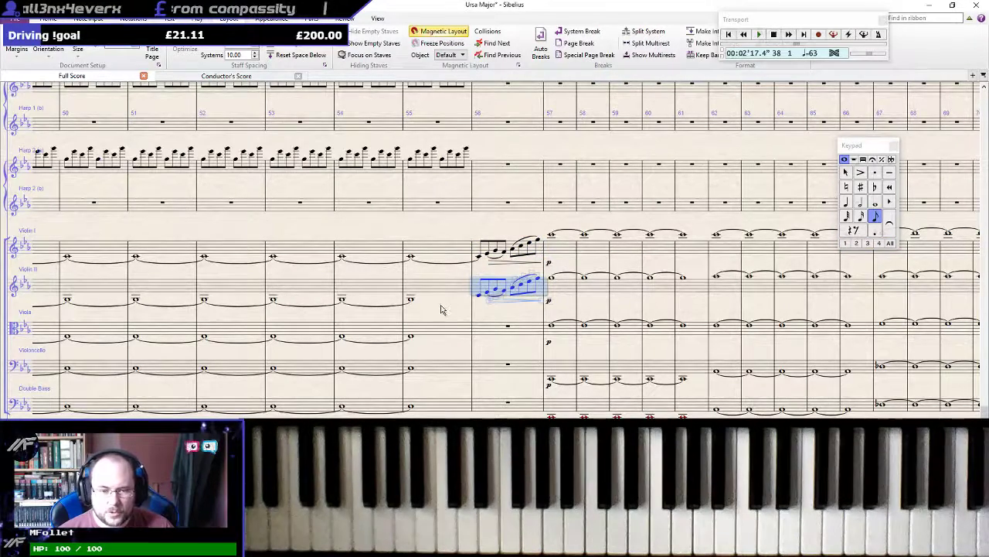
key(Down)
key(Down)
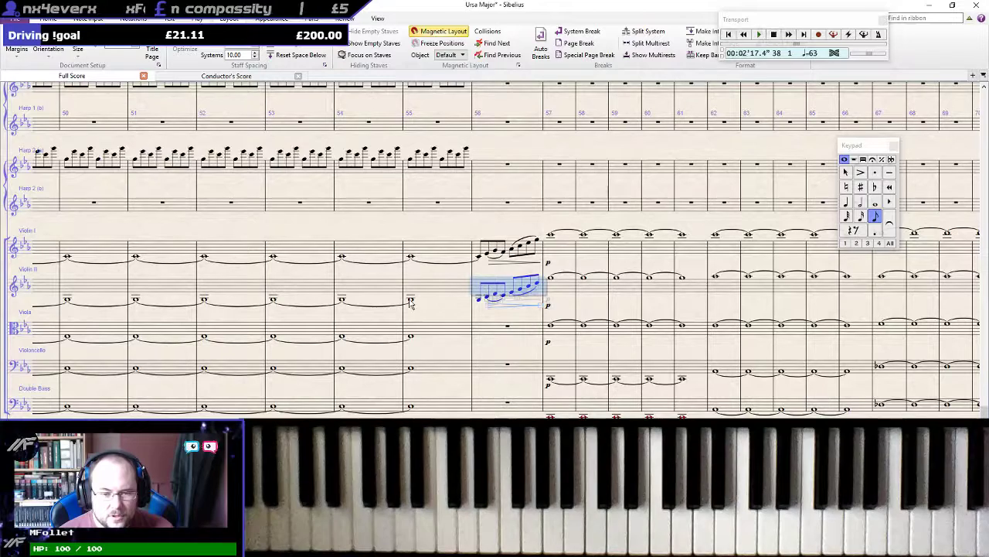
Tie the Violin II whole note in bar 55 into bar 56 and adjust the pitches of the eighth-note run there
click(409, 300)
key(KP_Enter)
key(Right)
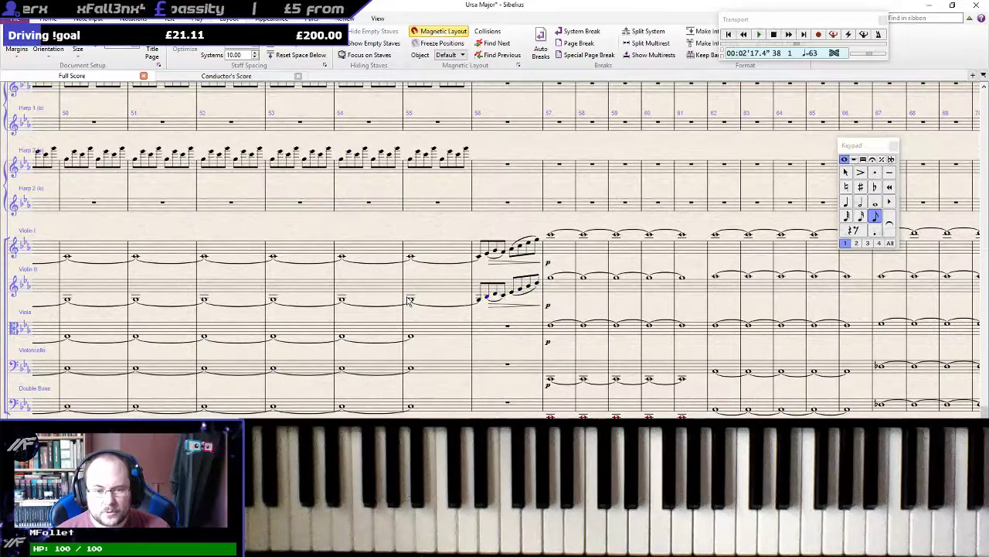
key(Up)
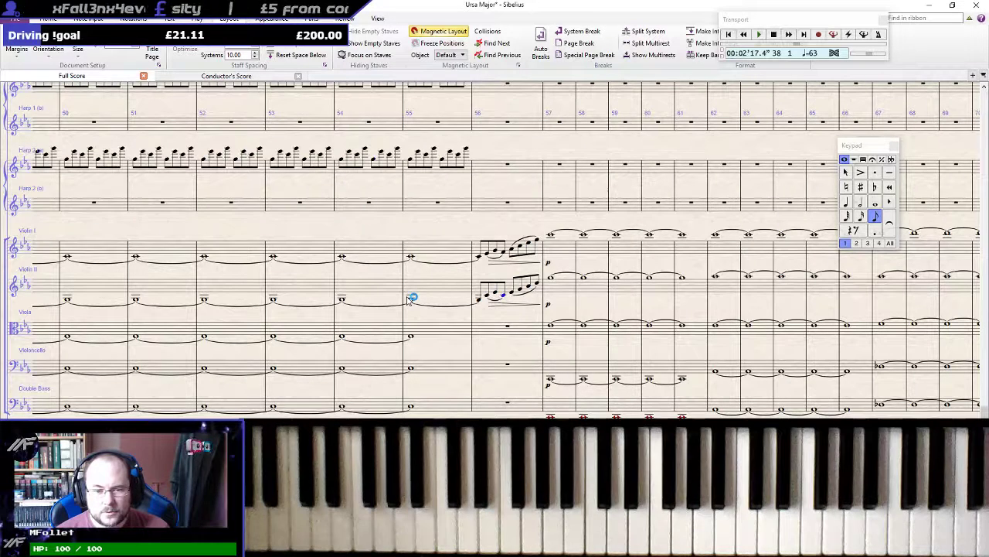
key(Right)
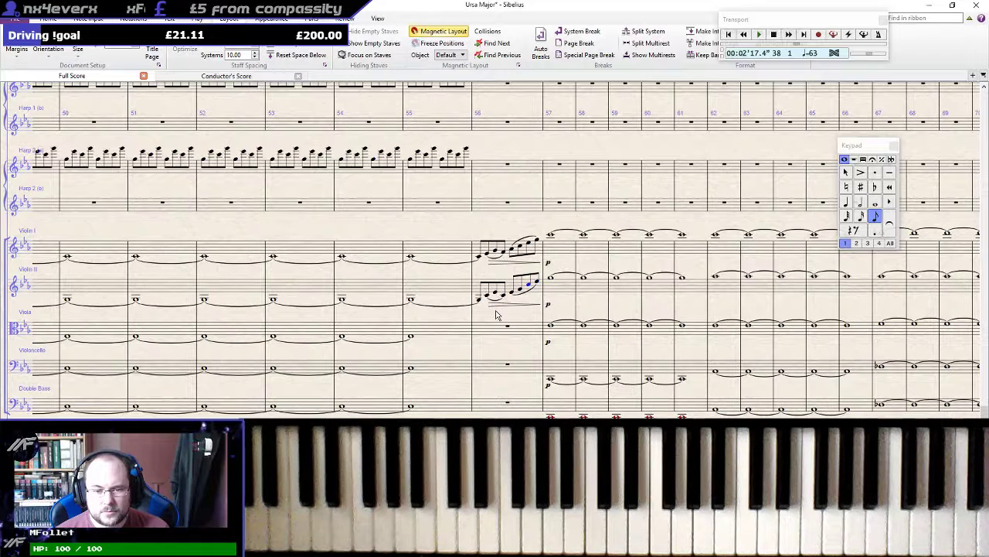
key(Left)
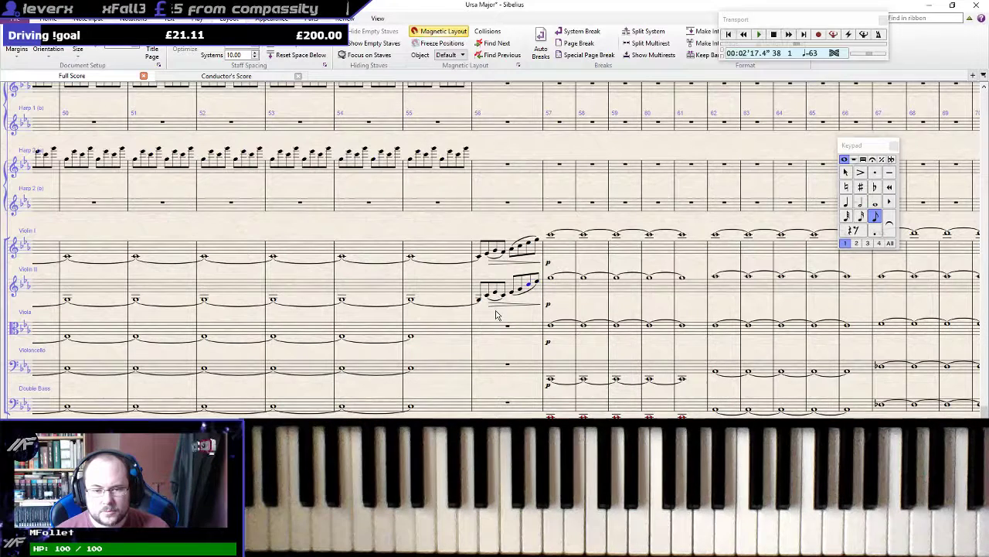
key(Right)
key(Right)
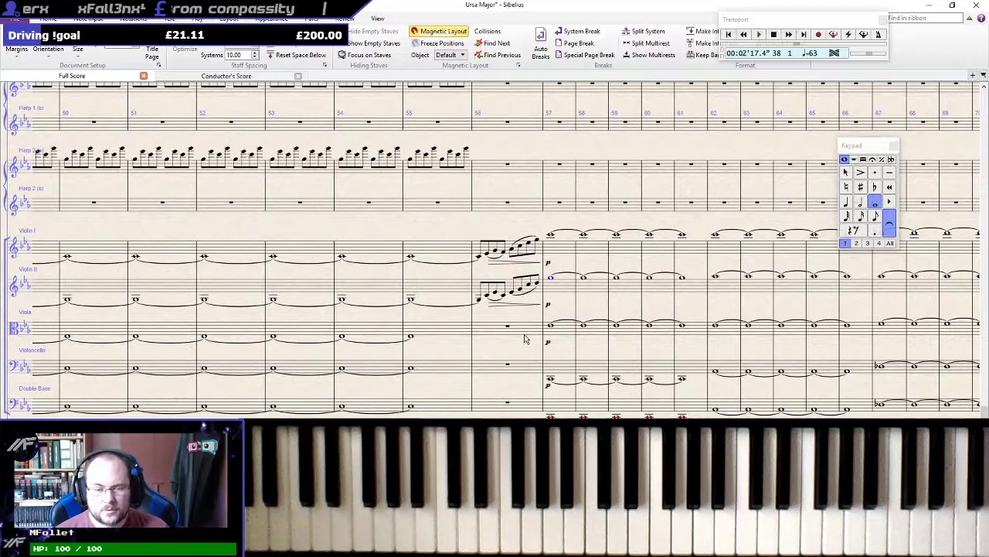
Tie the Viola whole note in bar 55 into bar 56 and fill that bar with a rising eighth-note run starting on E
click(409, 337)
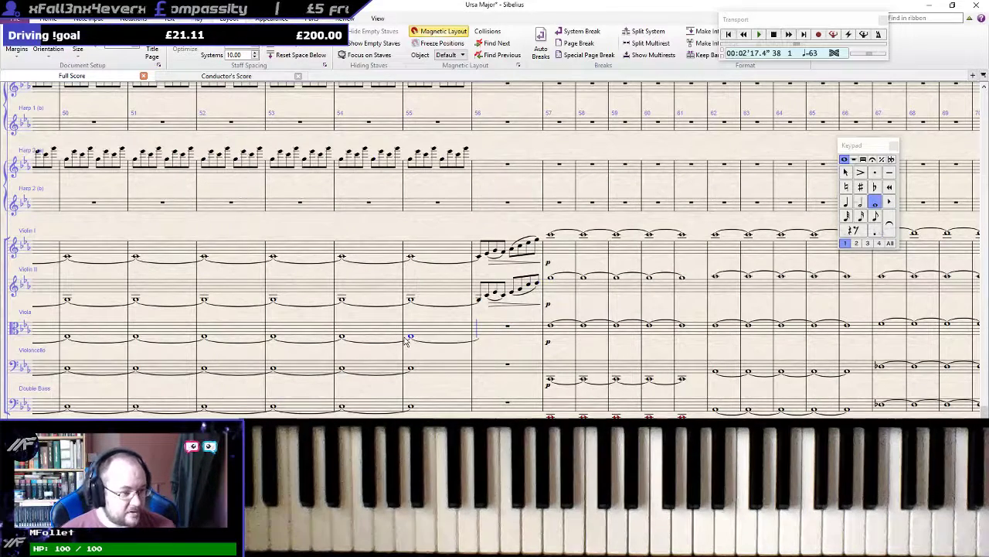
key(3)
key(e)
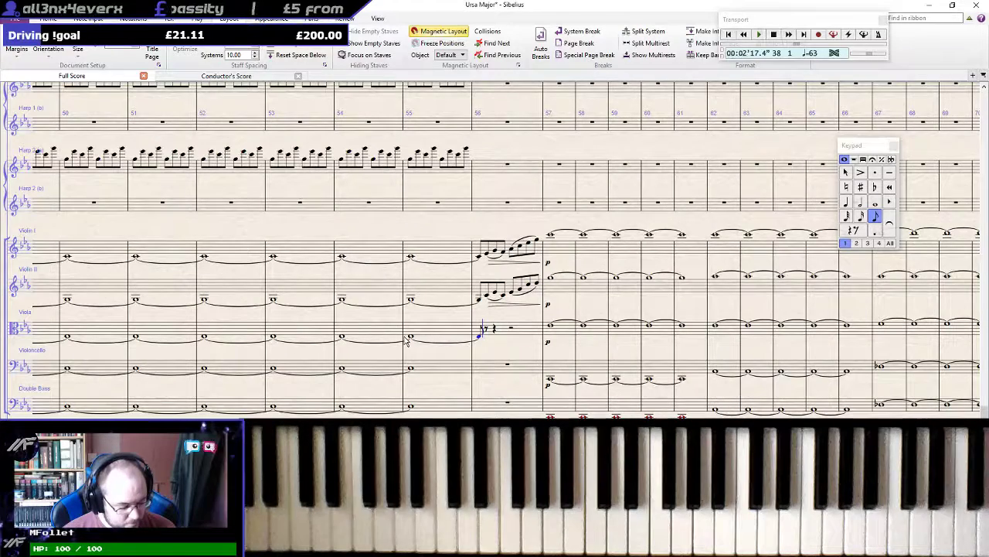
key(f)
key(g)
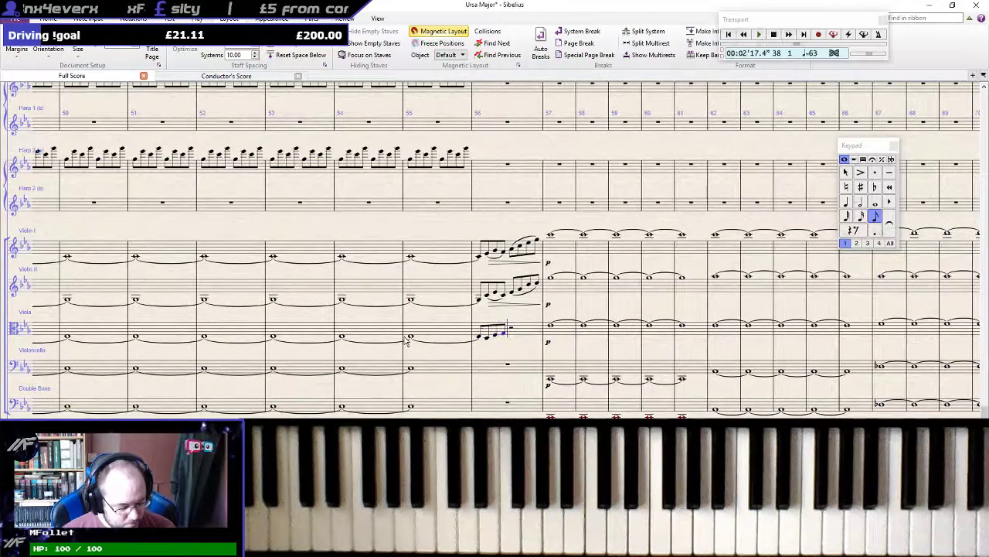
key(a)
key(c)
key(d)
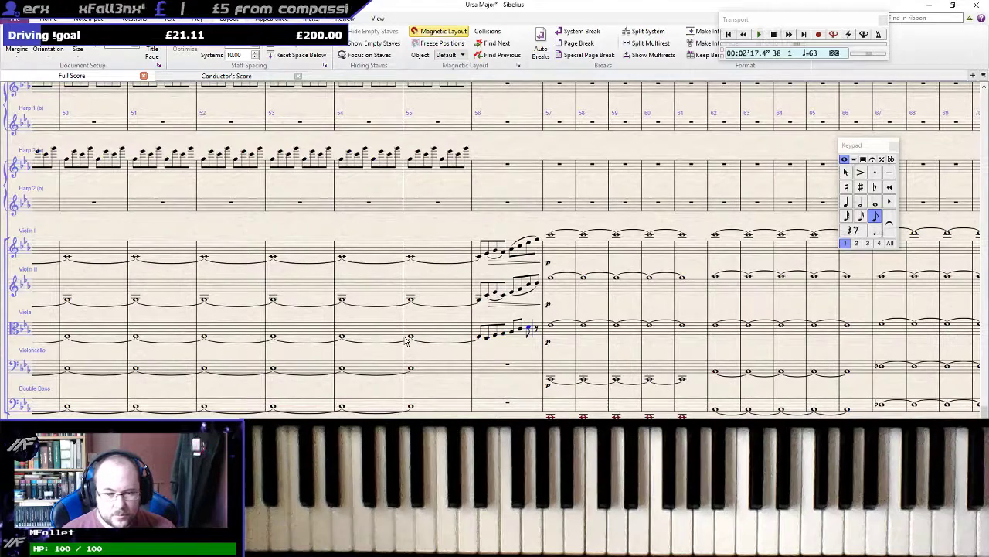
key(Down)
key(Up)
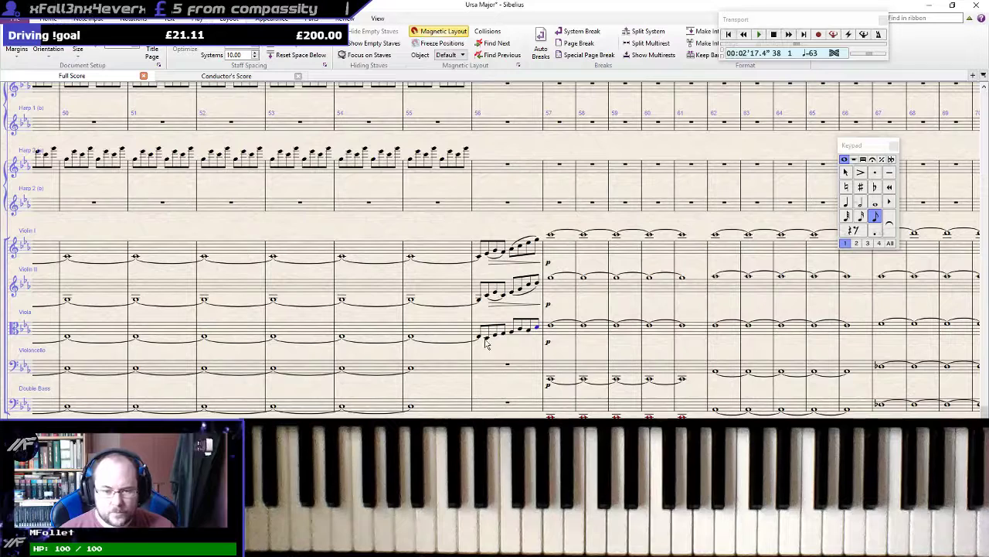
Slur the Viola run in bar 56, from the second to fourth eighth notes and across the last four
key(s)
key(space)
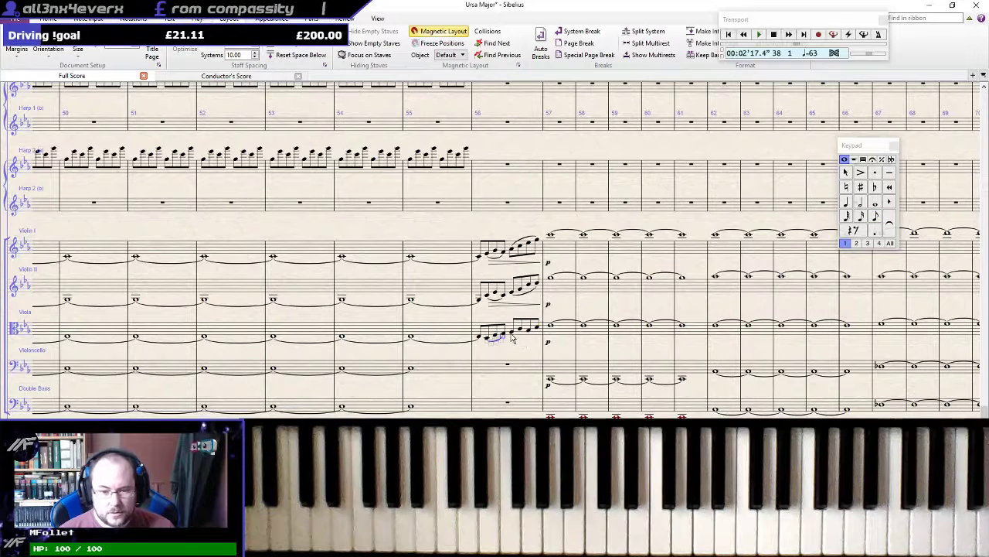
key(space)
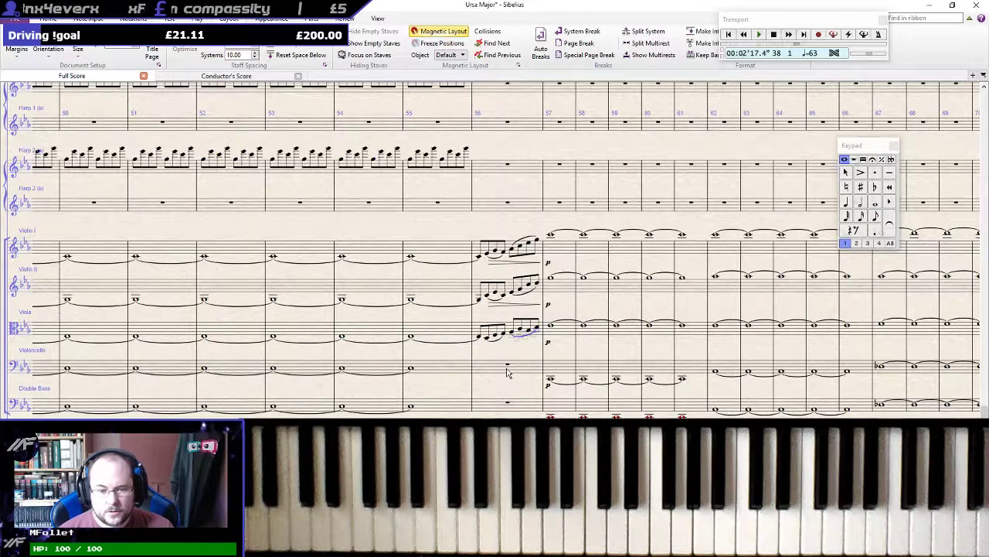
Tie the Violoncello whole note in bar 55 into bar 56 and enter a descending eighth-note run C, B, A, G, F, E, D
click(412, 369)
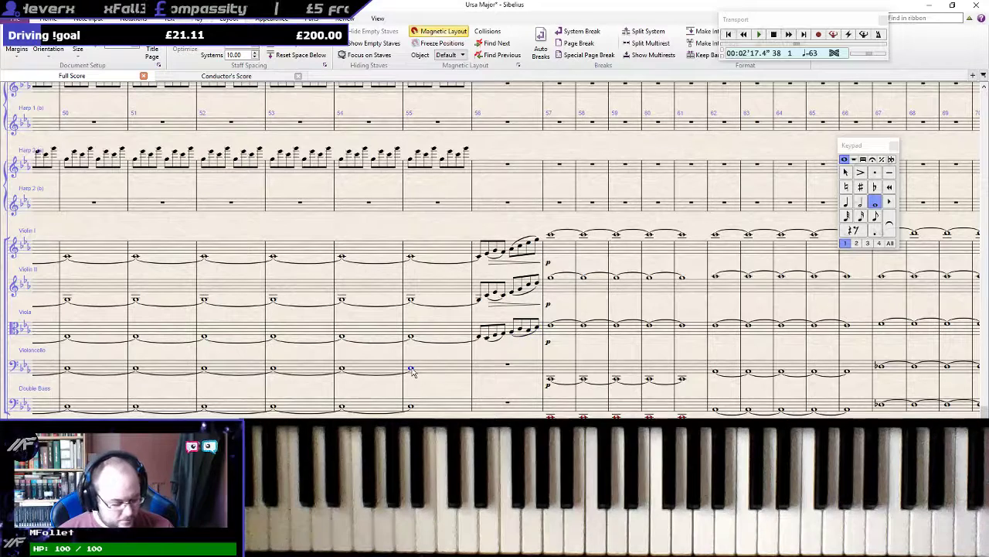
key(n)
key(c)
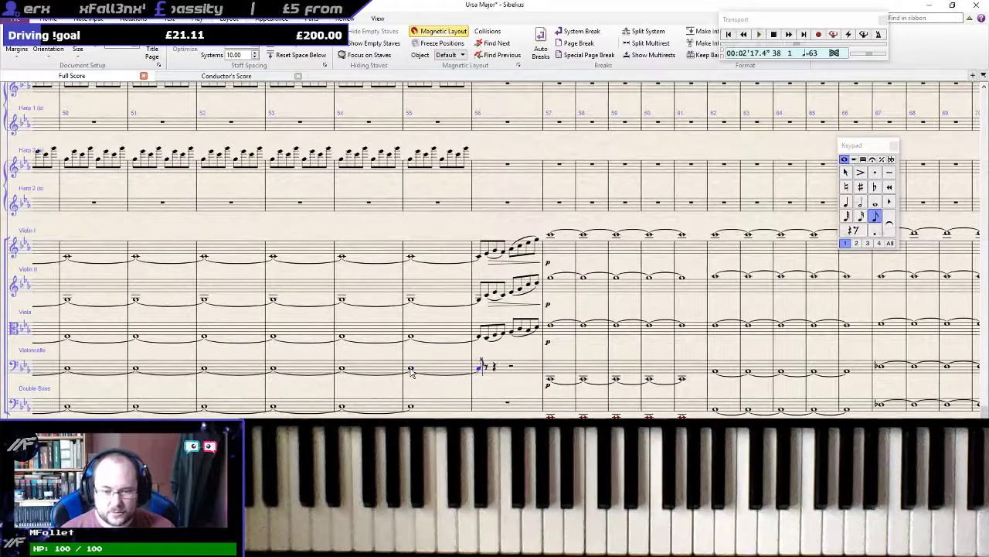
key(b)
key(a)
key(g)
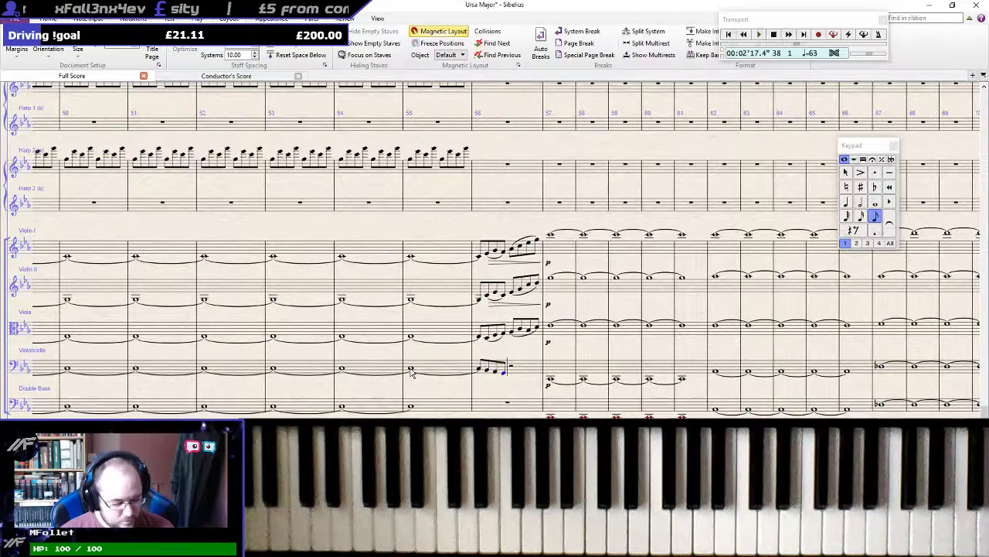
key(f)
key(e)
key(d)
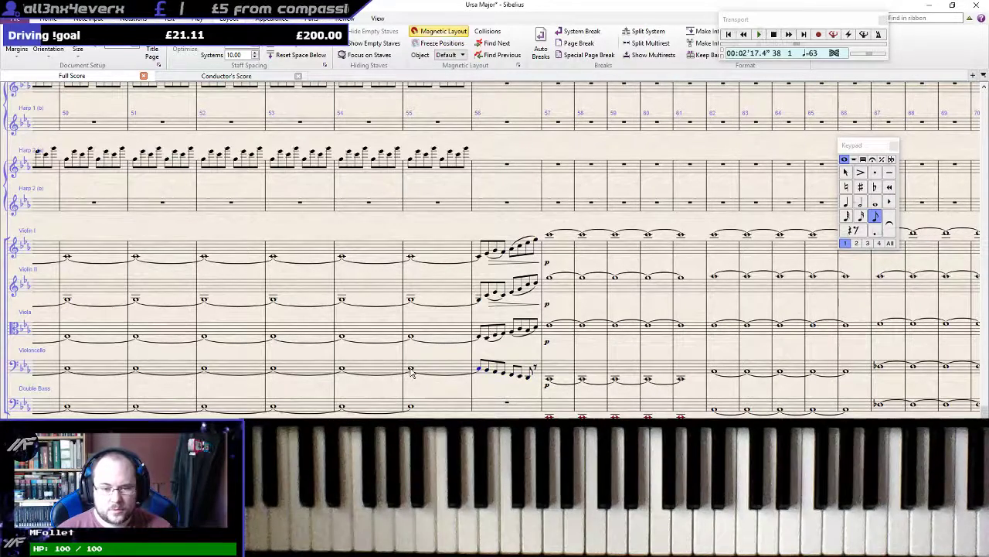
Lengthen the first Violoncello note in bar 56 to a quarter note and re-enter the descending eighths B, A, G, F, E, D
key(4)
key(n)
key(3)
key(b)
key(a)
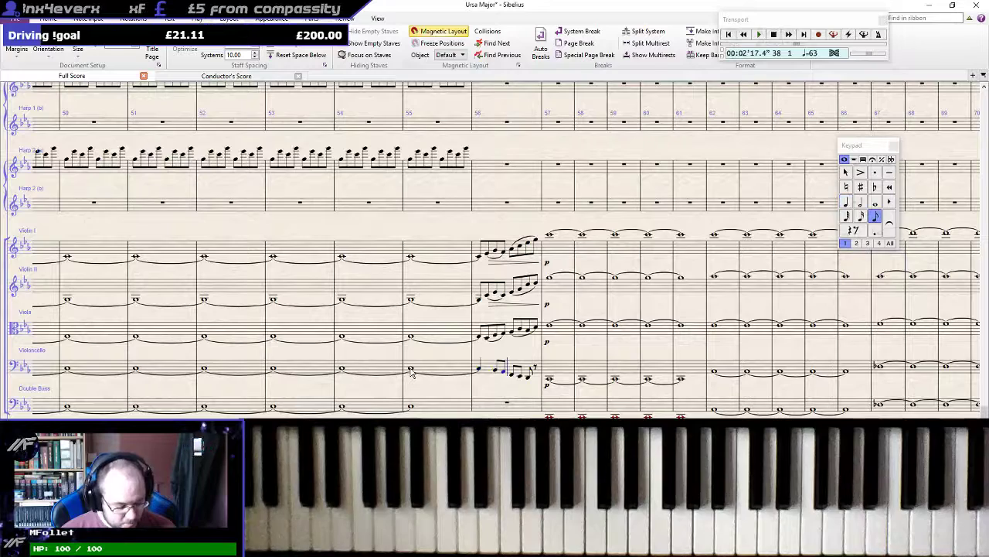
key(g)
key(f)
key(e)
key(d)
key(c)
key(BackSpace)
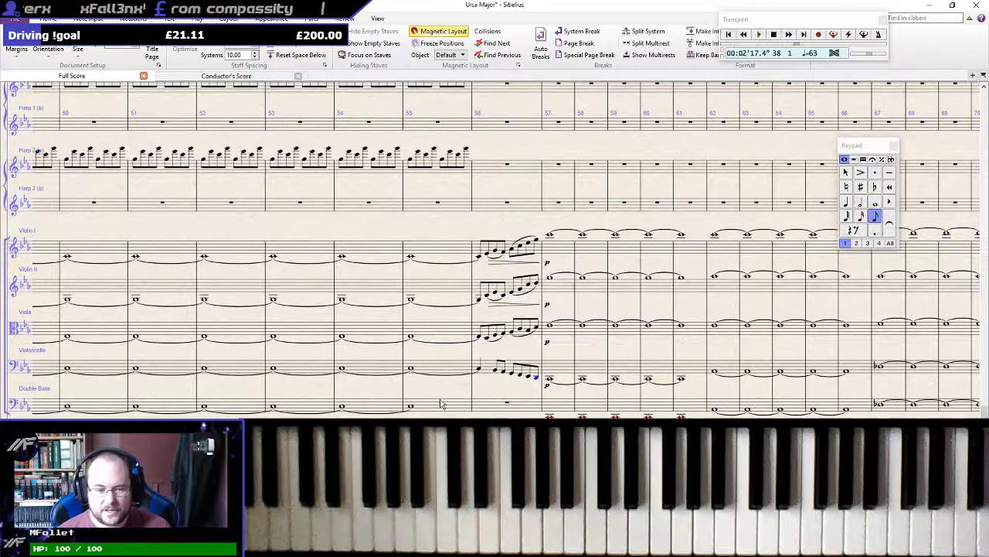
Copy the Violoncello's bar 56 into the Double Bass, lower it an octave, and tie the Double Bass whole note in bar 55 into it
click(490, 368)
alt+click(489, 403)
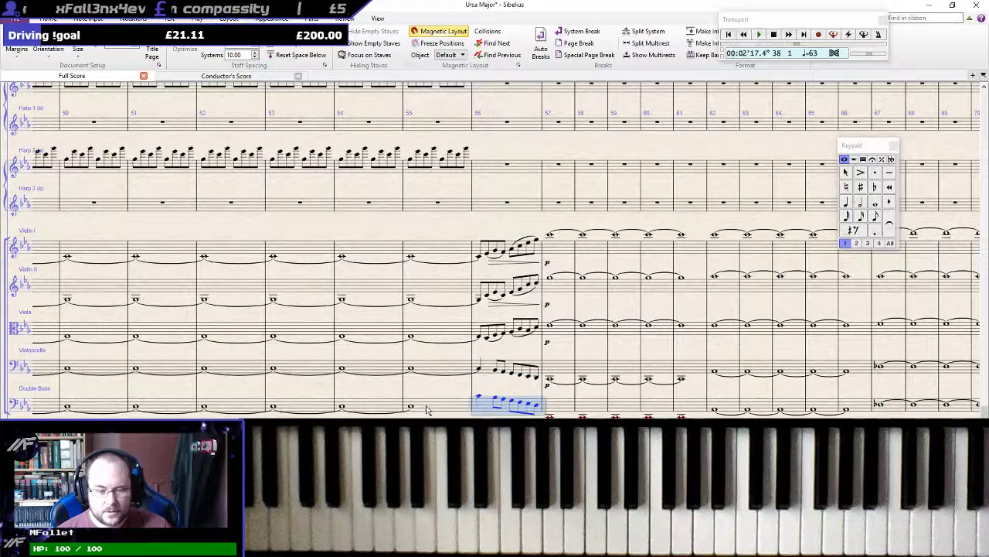
key(ctrl+Down)
key(Left)
key(Left)
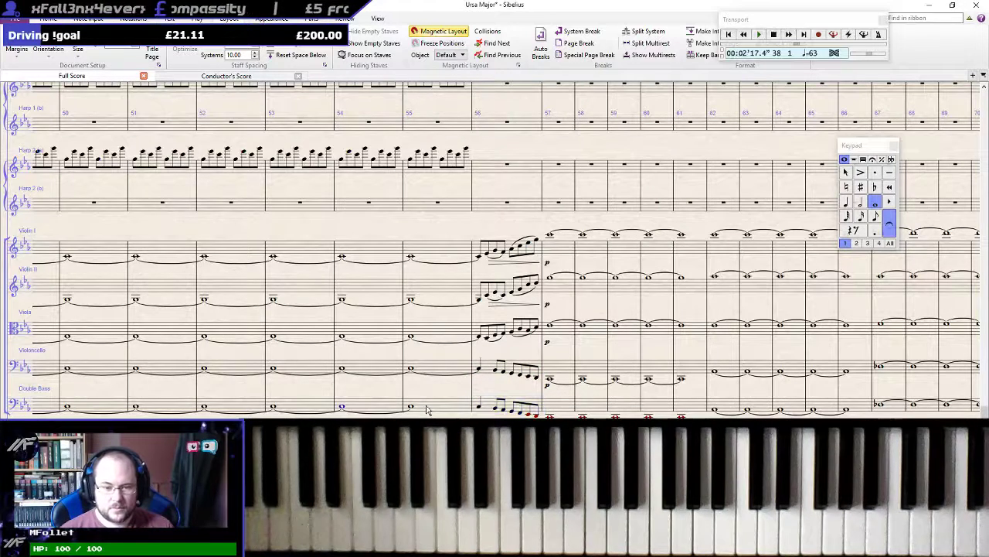
key(Left)
key(Right)
key(Right)
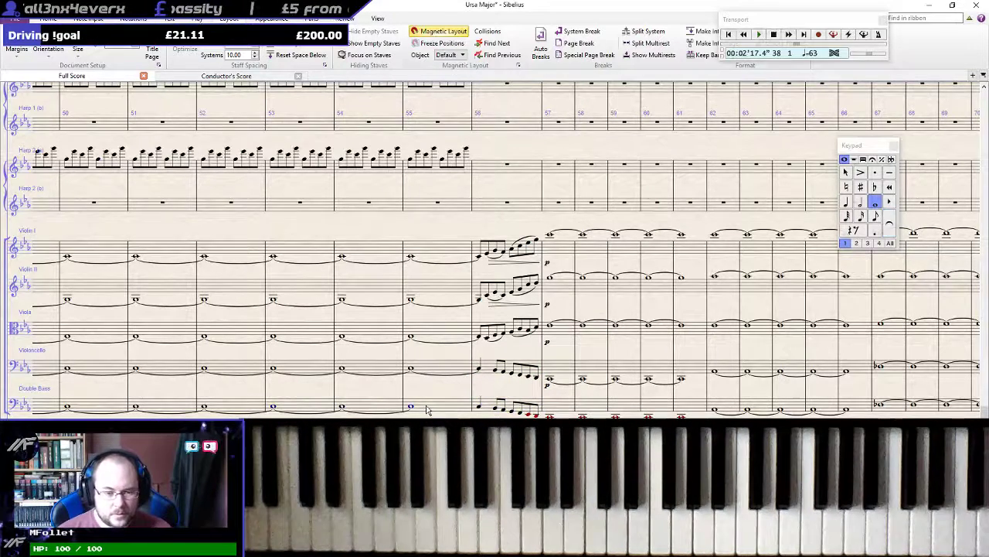
Slur the first two eighth notes and the last four eighth notes of bar 56 in the Violoncello and Double Bass
click(495, 408)
key(s)
click(496, 370)
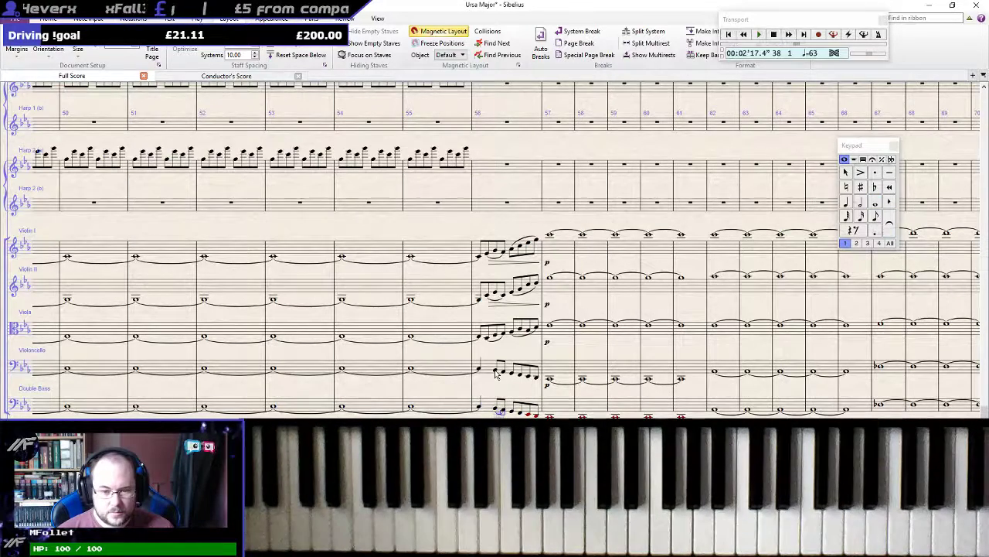
key(s)
click(511, 374)
key(s)
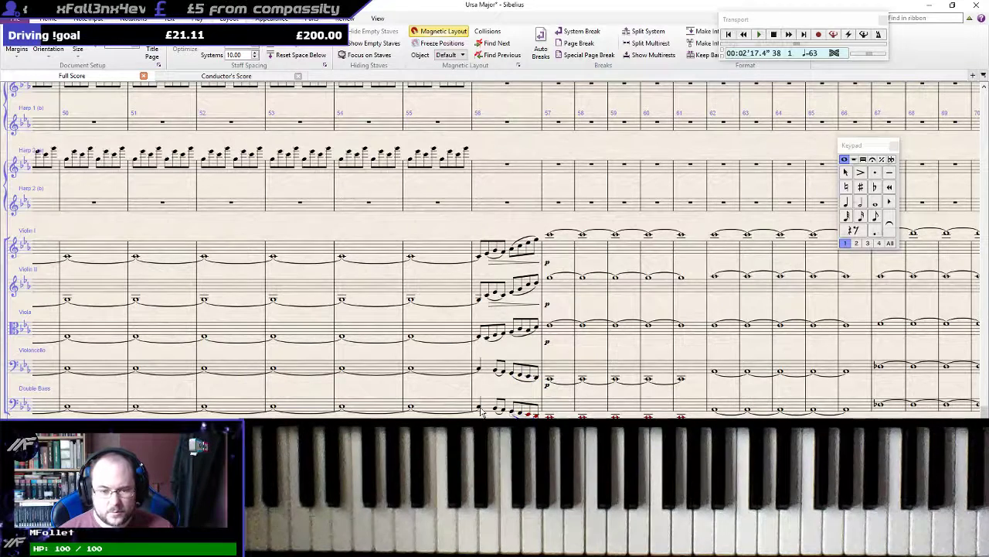
Add hairpins beneath the eighth notes of bar 56 in the Violoncello and Double Bass
click(495, 370)
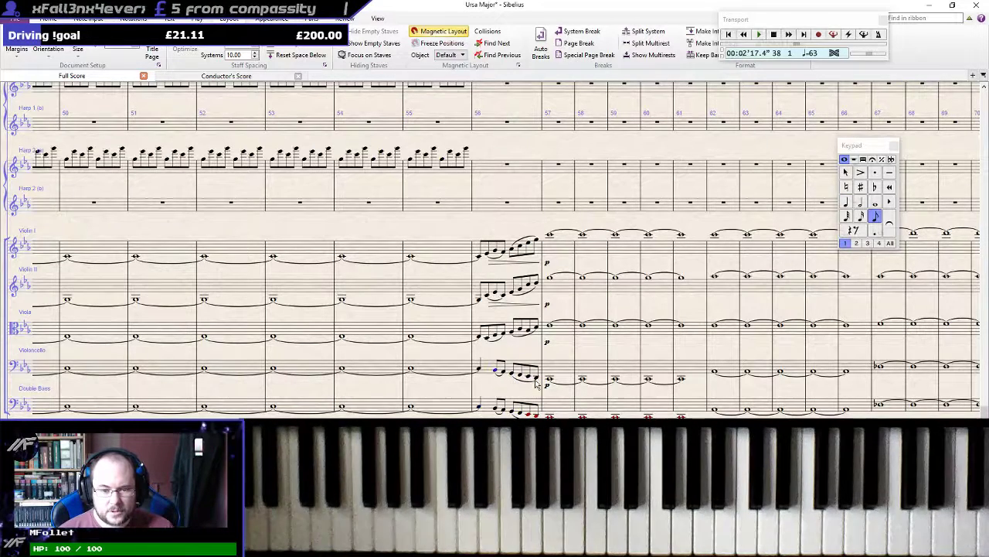
shift+click(539, 382)
key(Escape)
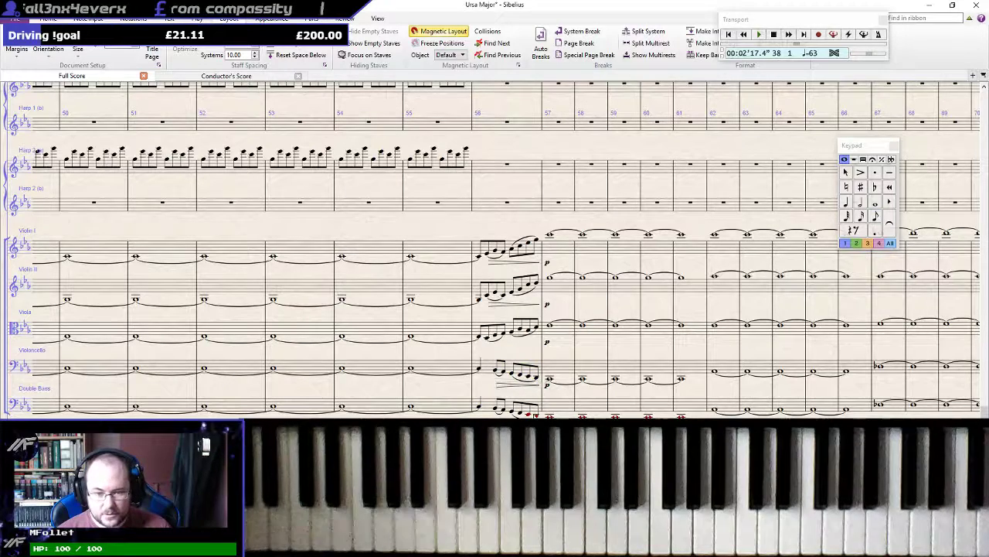
click(496, 408)
shift+click(537, 416)
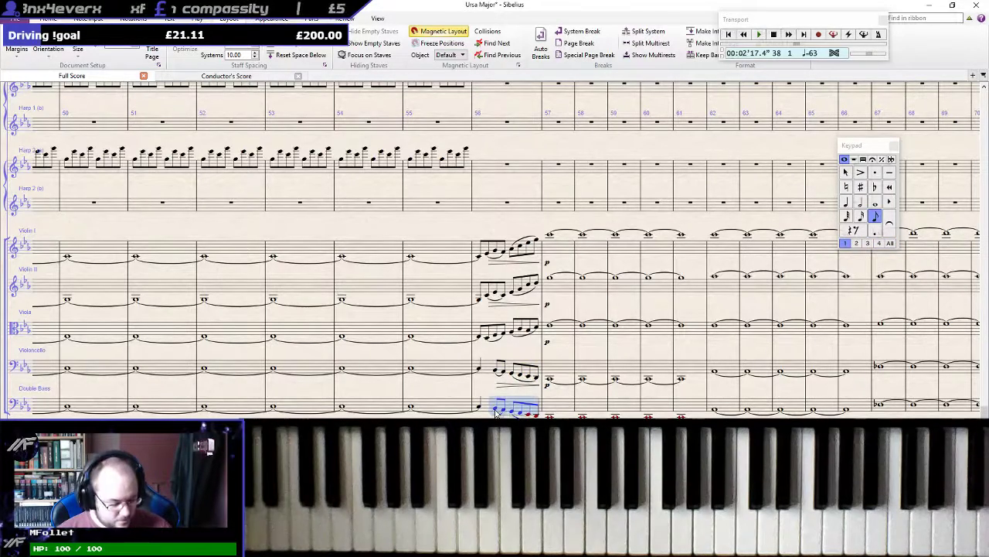
key(Escape)
Play back the string run into bar 57, starting from bar 55
click(411, 257)
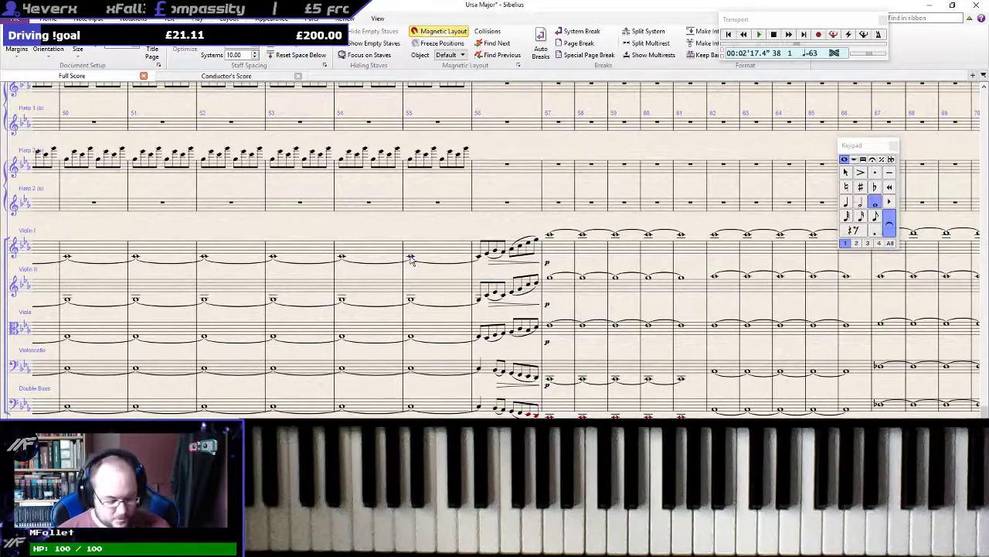
key(p)
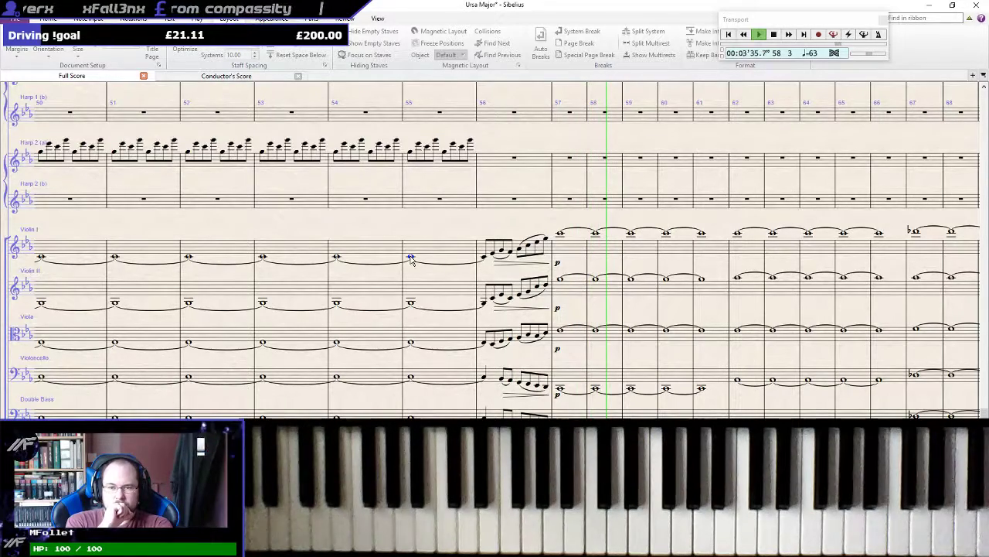
key(space)
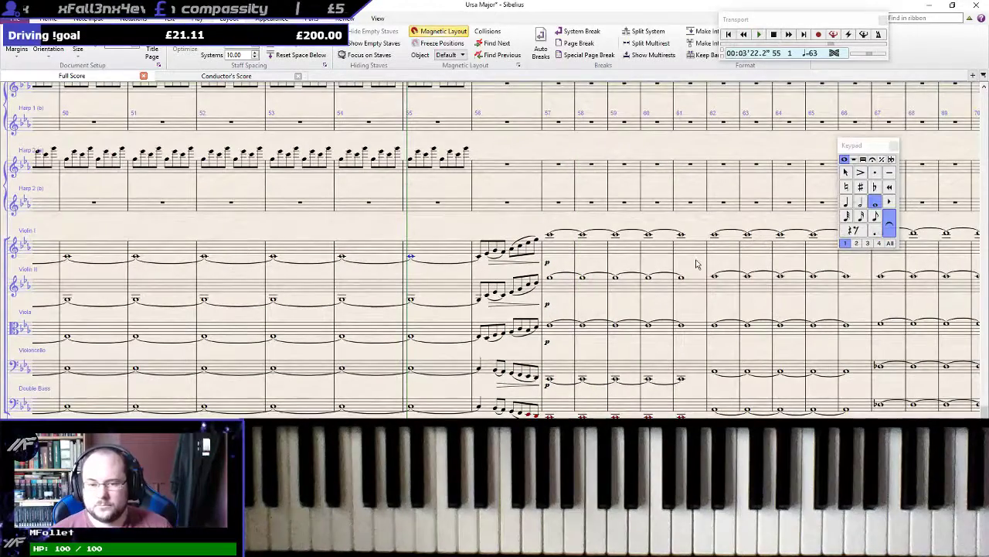
Delete the string section's notes from bar 62 through the final bar 80
drag(697, 261, 368, 273)
ctrl+click(430, 409)
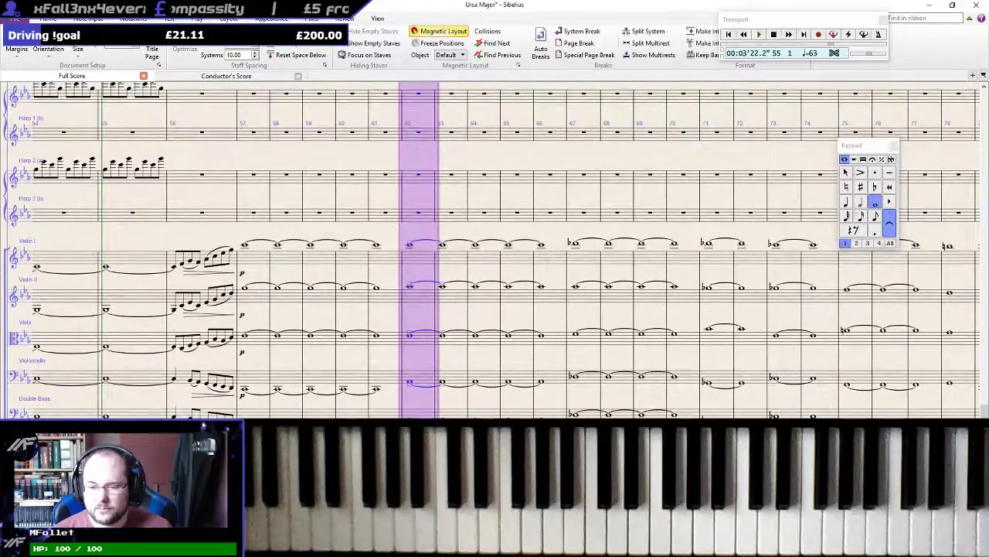
drag(804, 271, 442, 266)
click(665, 413)
click(665, 412)
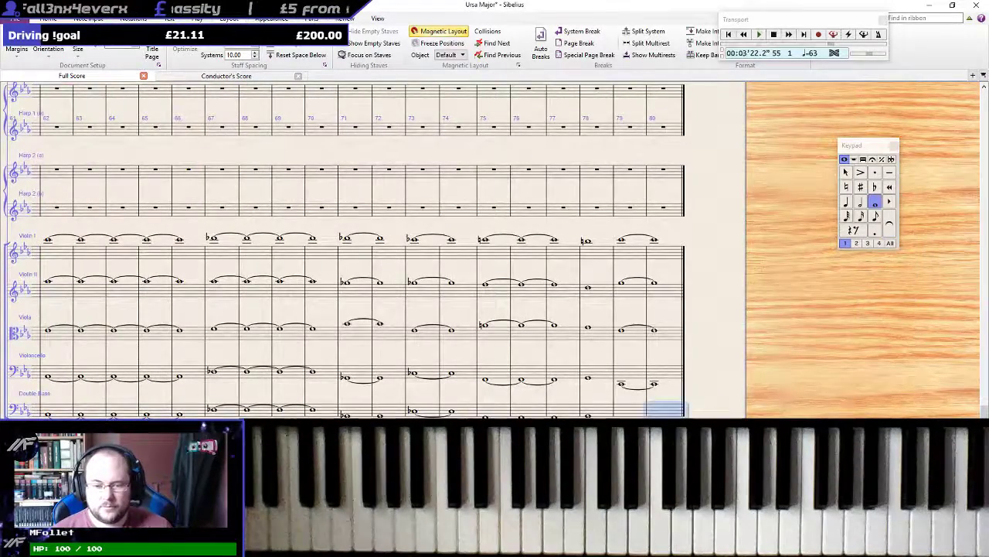
drag(68, 296, 533, 279)
shift+click(517, 235)
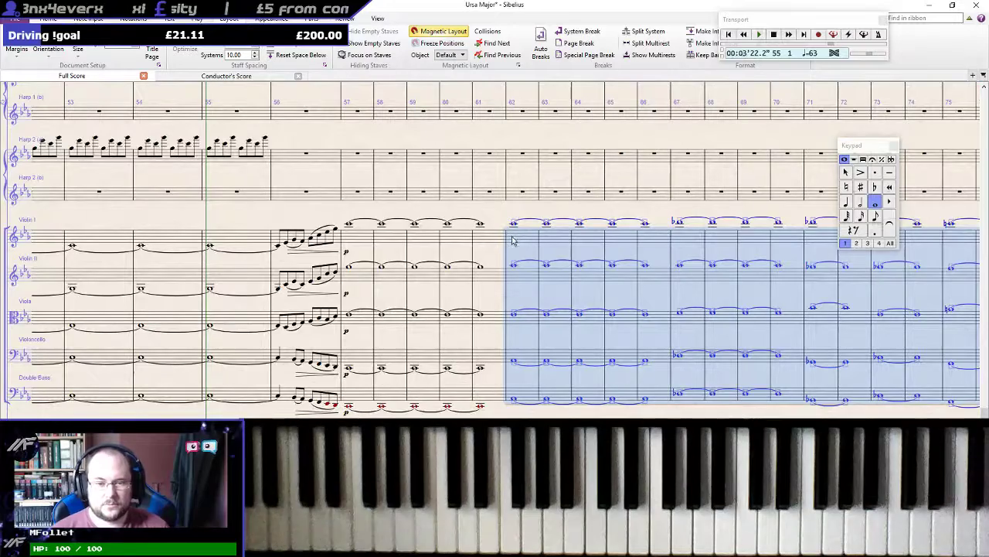
key(Delete)
key(Escape)
Copy string bars 60–61 into bars 62–63 and 64–65, and tie the whole notes across bars 61 to 64
click(110, 240)
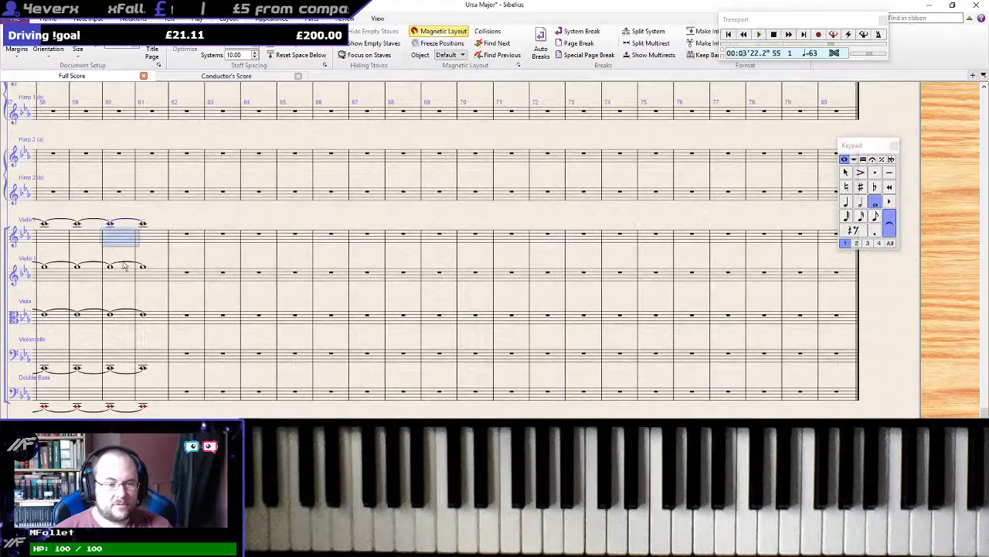
shift+click(156, 405)
alt+click(185, 236)
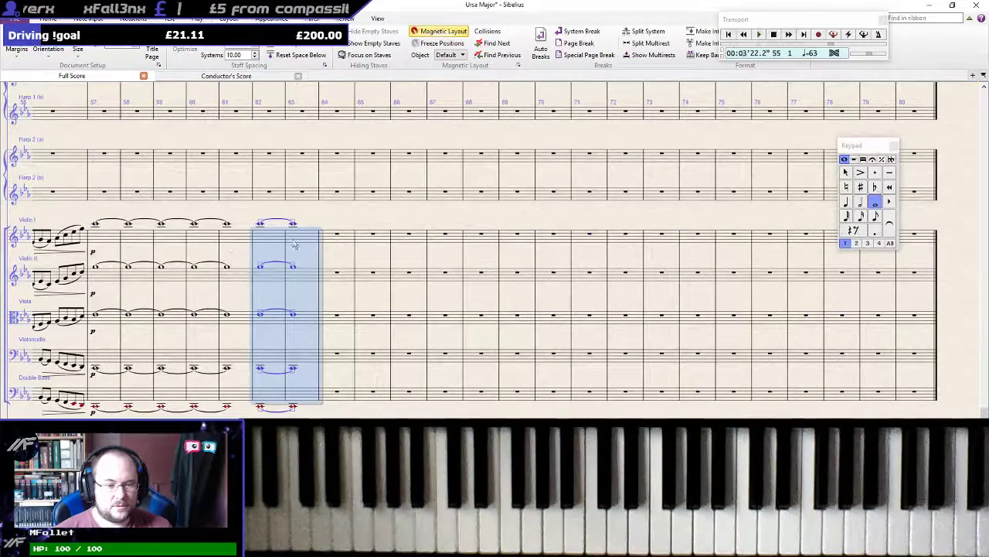
alt+click(330, 246)
click(235, 237)
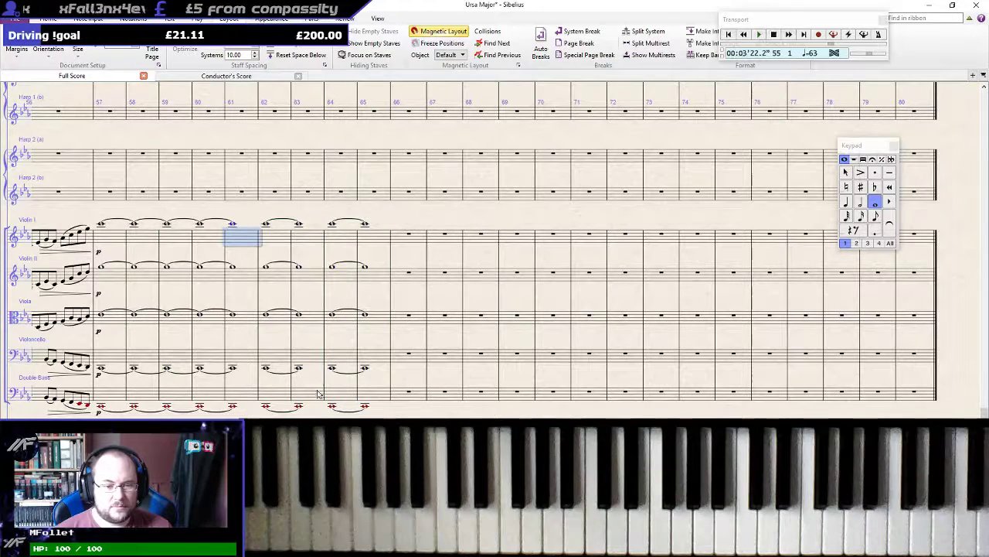
shift+click(309, 403)
key(Return)
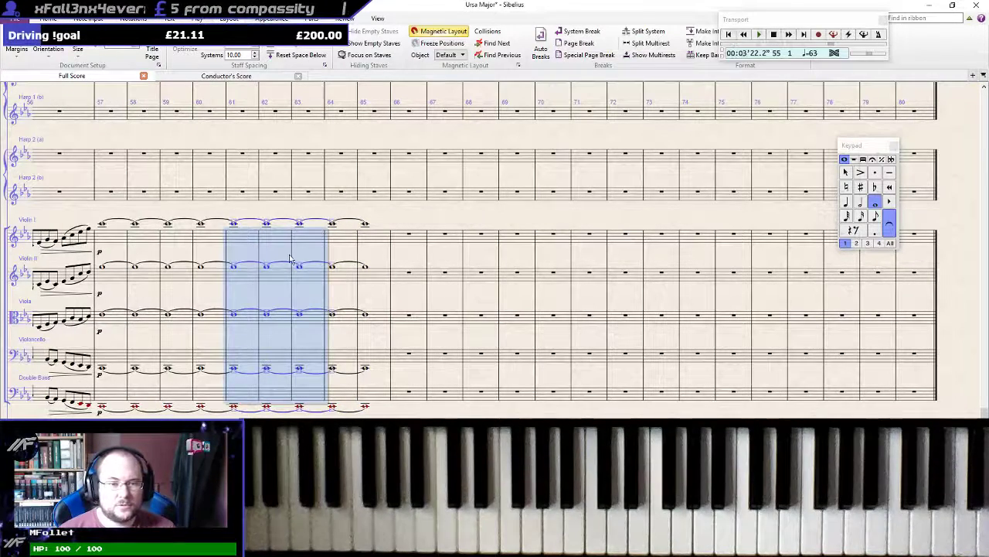
Play the score briefly from the Violin I note in bar 65
click(365, 226)
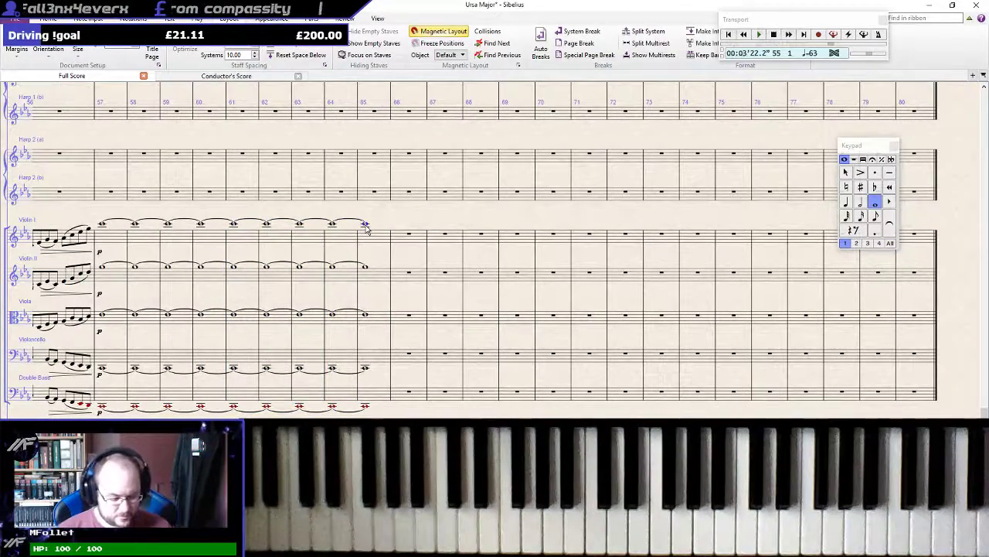
key(p)
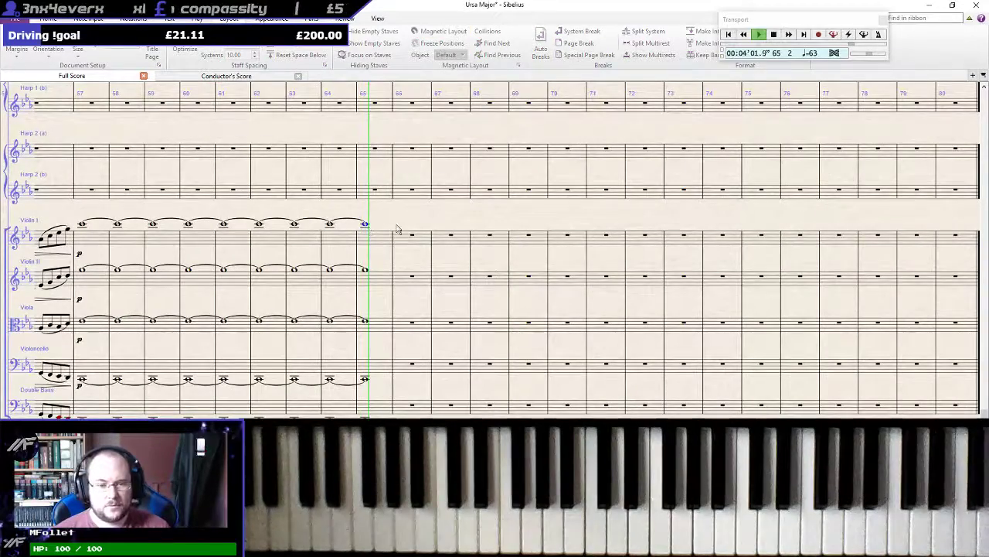
key(Escape)
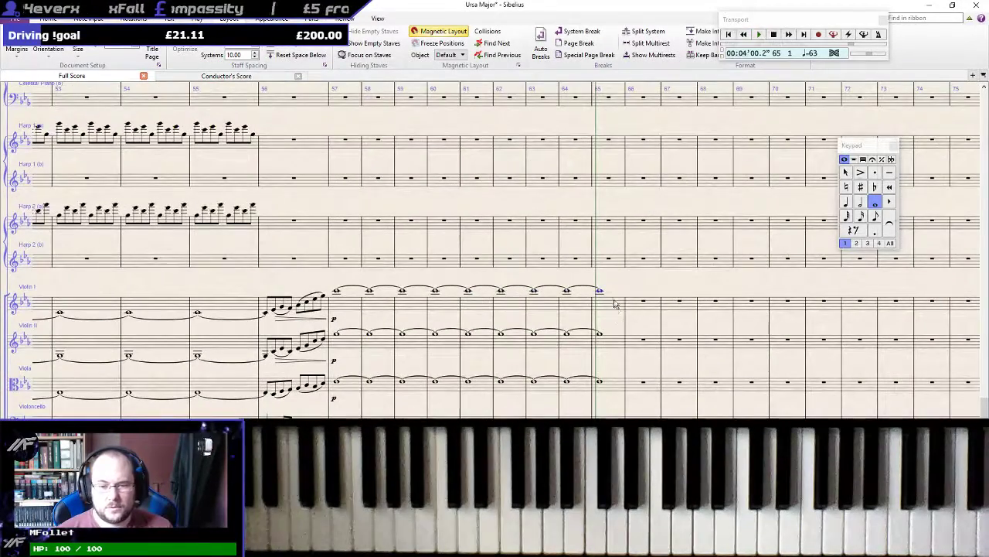
Repeat the Violin I whole note from bar 65 in every bar through bar 70
click(621, 308)
key(r)
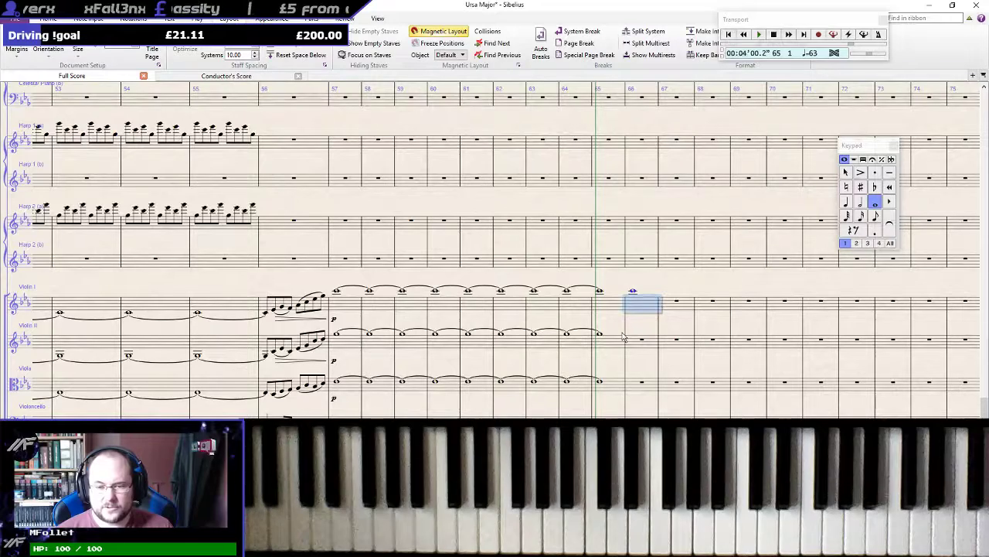
key(r)
key(r)
key(r)
key(r)
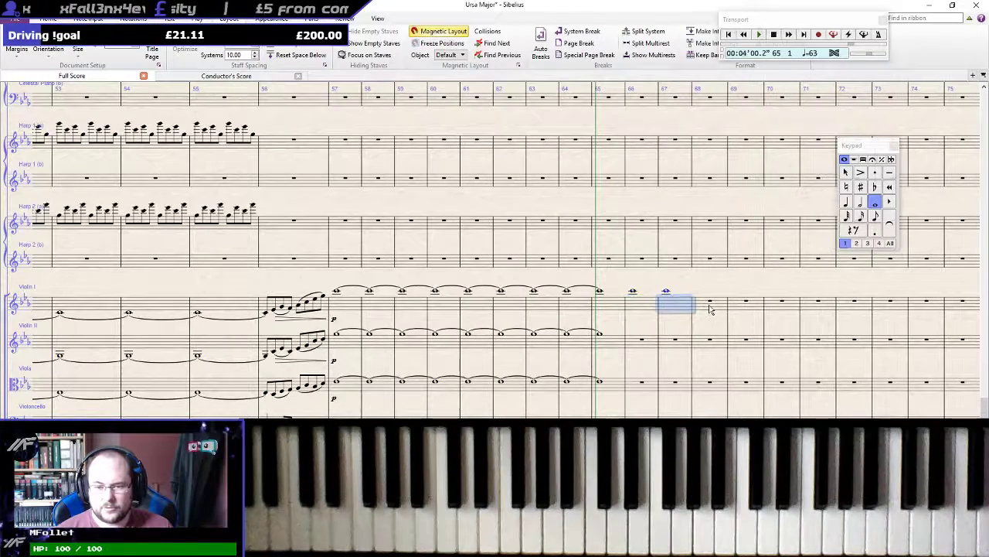
Repeat the Violin II whole note from bar 65 in every bar through bar 69
click(611, 344)
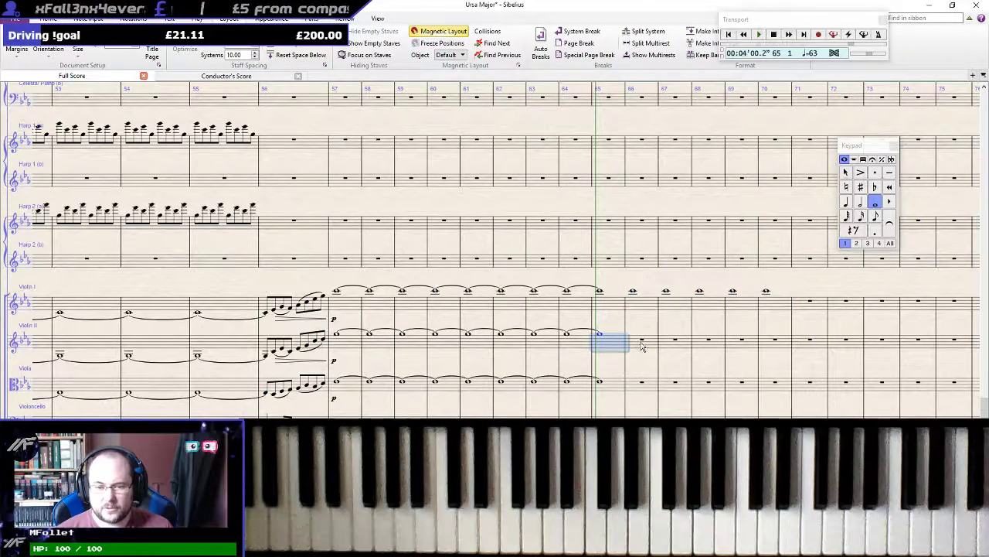
key(r)
key(r)
key(r)
key(r)
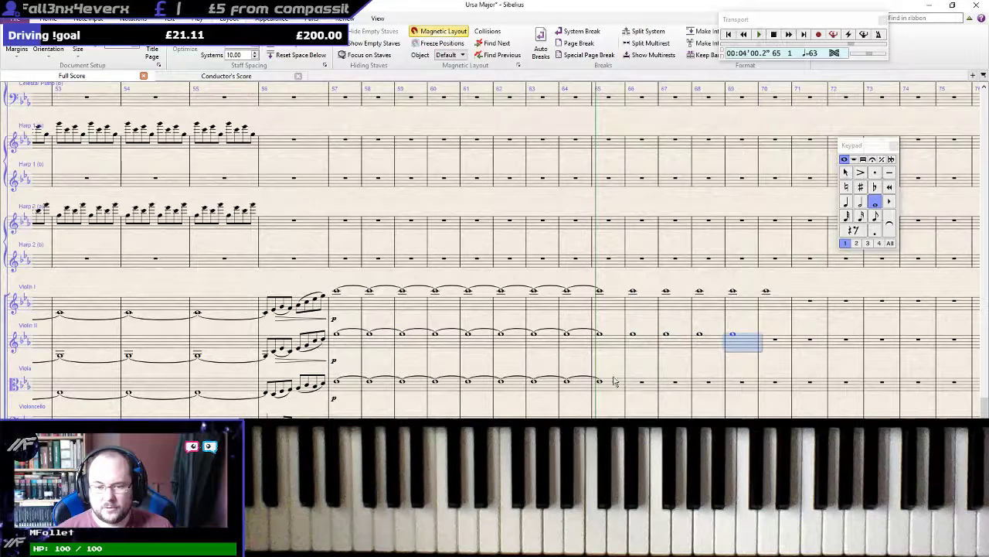
Repeat the bar 65 whole notes through bar 68 in the Viola and through bar 67 in the Violoncello
click(609, 391)
key(r)
key(r)
key(r)
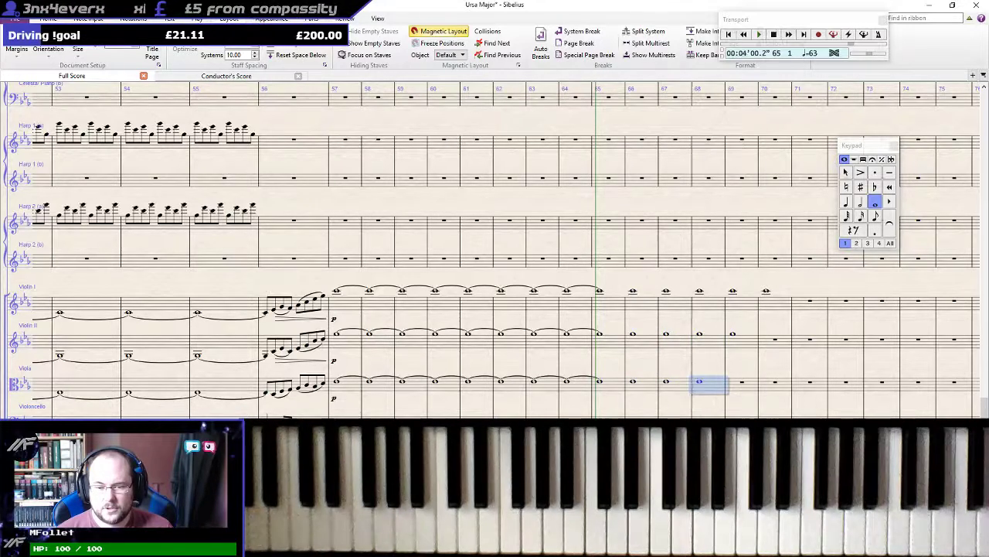
click(610, 428)
key(r)
key(r)
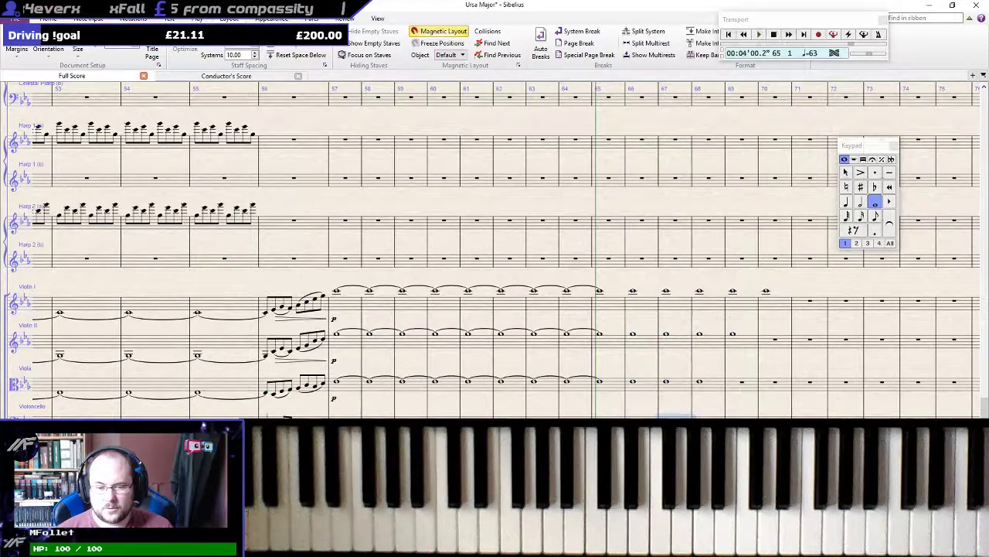
Tie the whole notes in bars 65 and 66 to the following bar from Violin I down through the Violoncello
click(610, 465)
shift+click(616, 312)
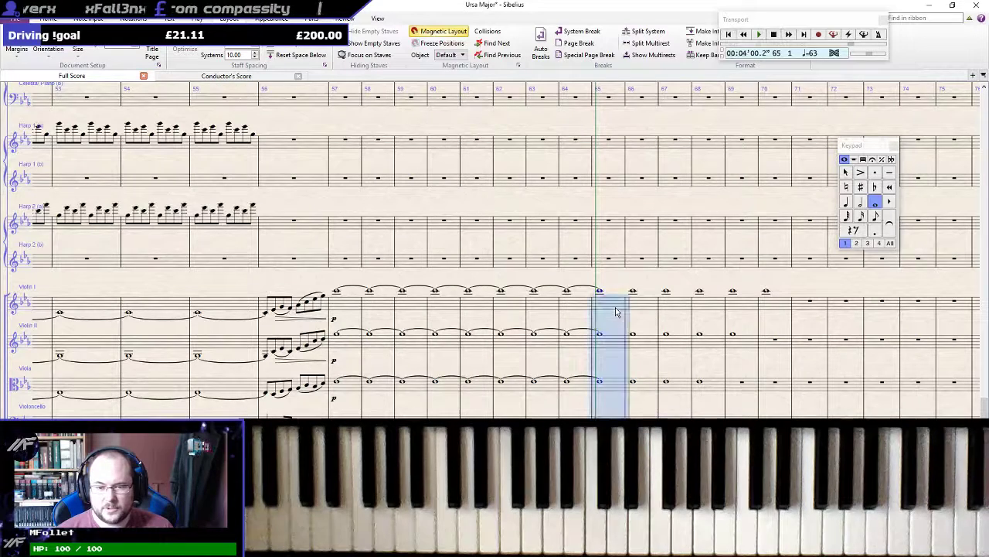
key(KP_Enter)
click(643, 466)
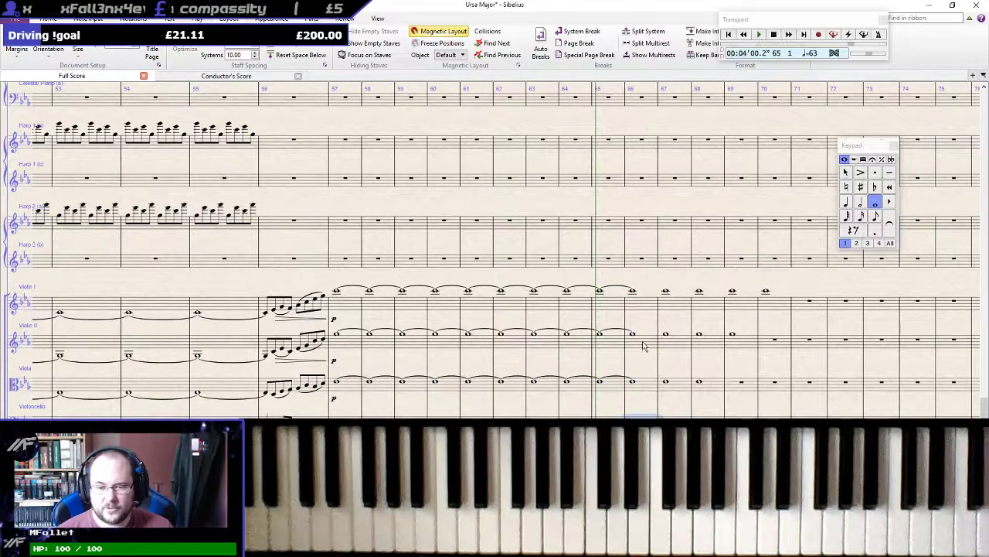
shift+click(638, 310)
key(KP_Enter)
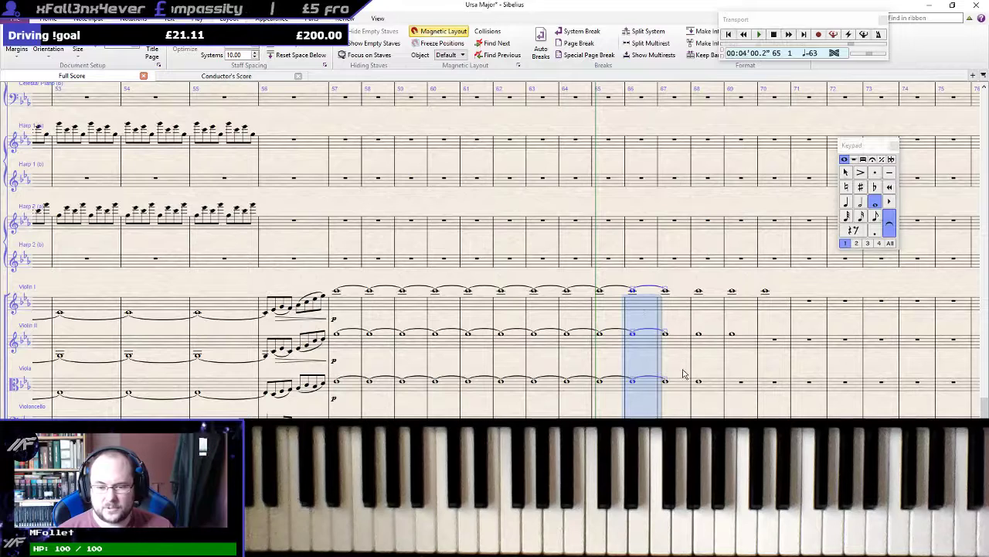
Tie the bar 67 whole notes onward in Violin I, Violin II and Viola, and the bar 68 notes in both violins
click(679, 464)
shift+click(678, 310)
key(KP_Enter)
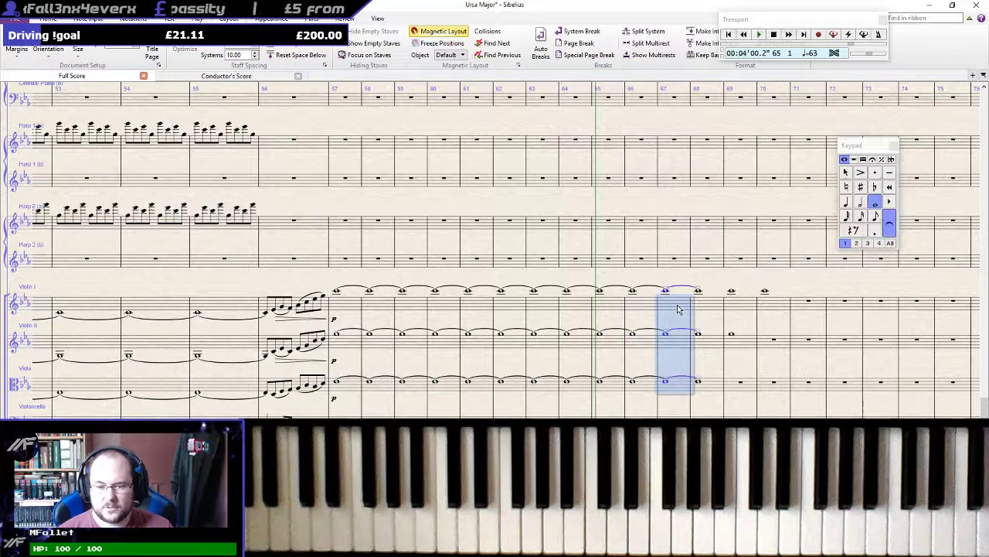
click(722, 345)
shift+click(711, 305)
key(KP_Enter)
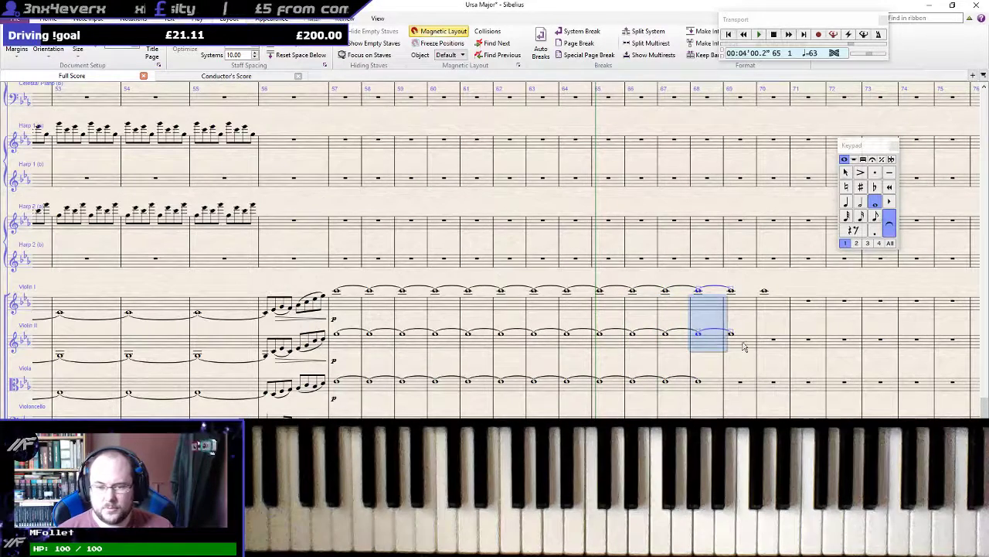
click(743, 345)
shift+click(742, 307)
key(KP_Enter)
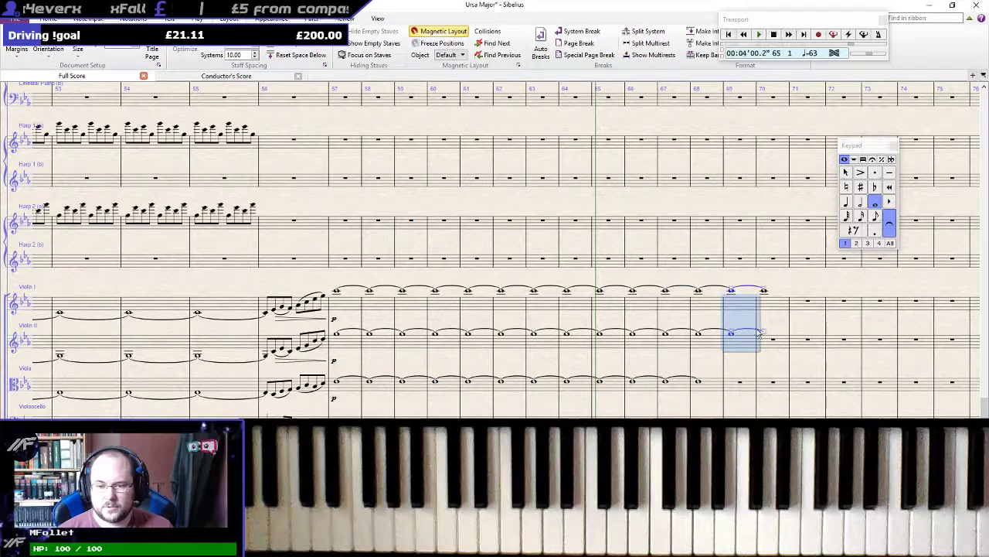
key(ctrl+z)
key(Escape)
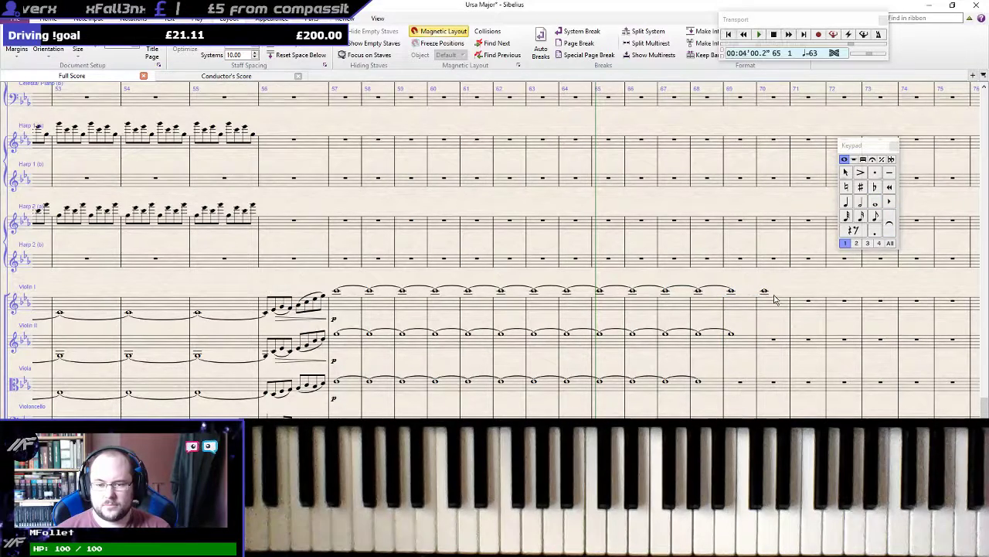
Tie the Violin I whole note from bar 69 into bar 70 and continue it as a tied whole note in bar 71
click(741, 304)
key(KP_Enter)
click(784, 306)
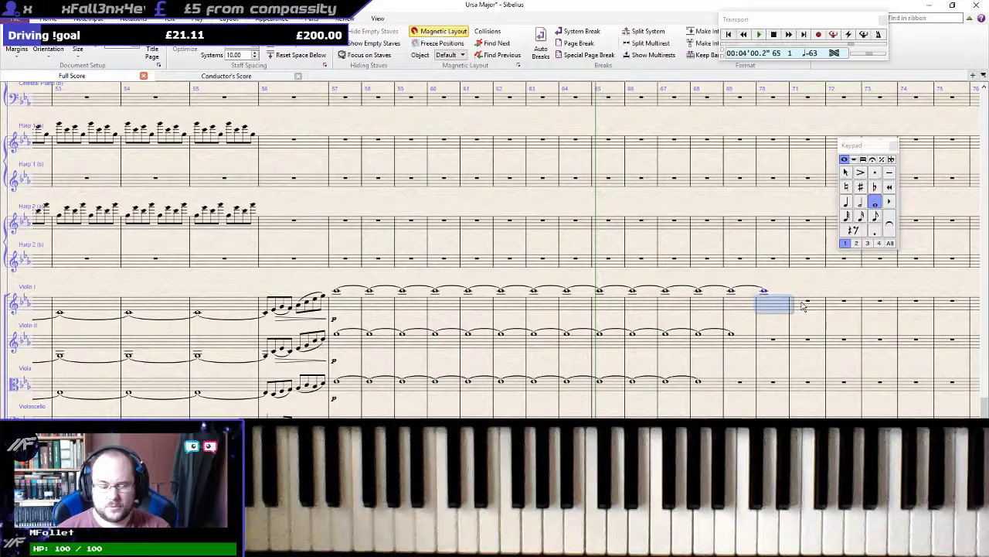
key(KP_Enter)
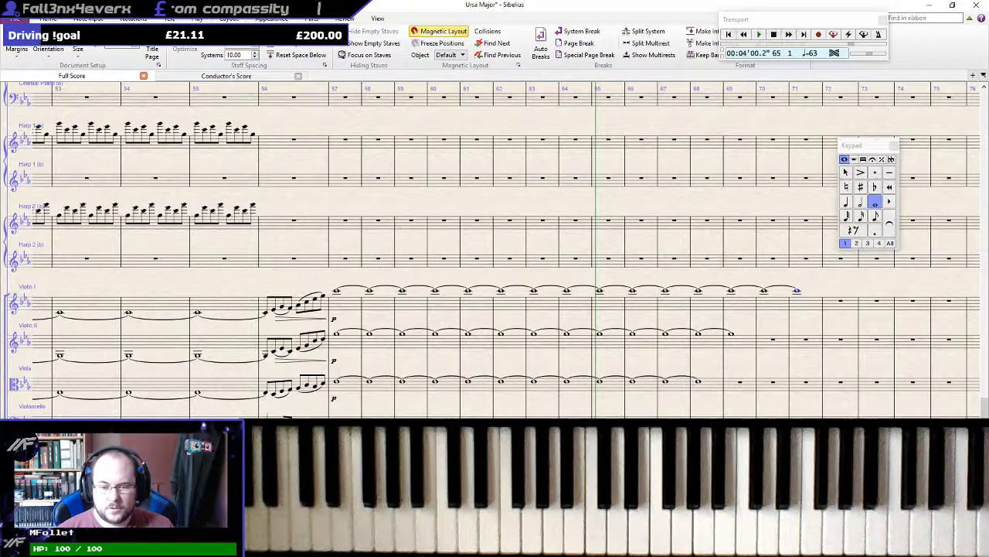
Play back the thinning string chord through the end of bar 71
key(space)
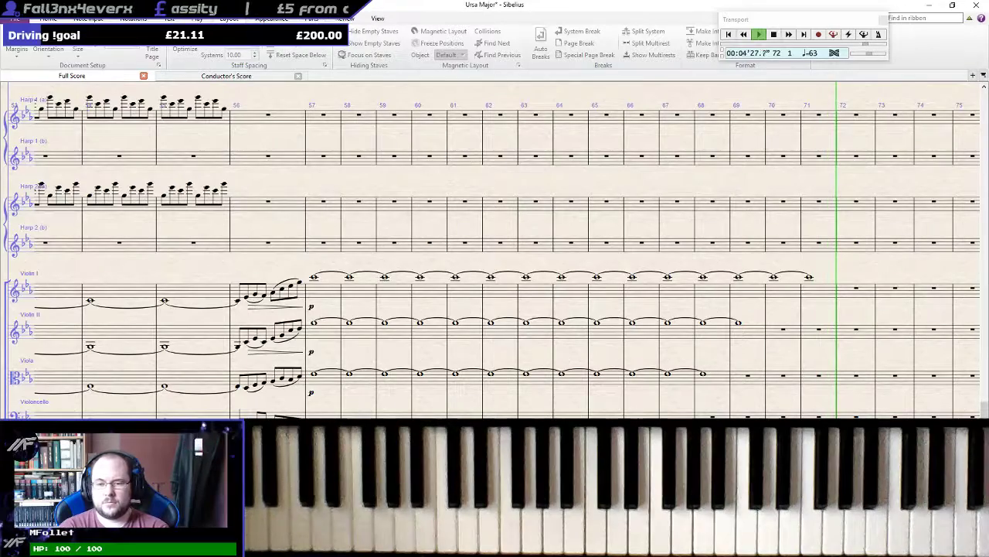
key(space)
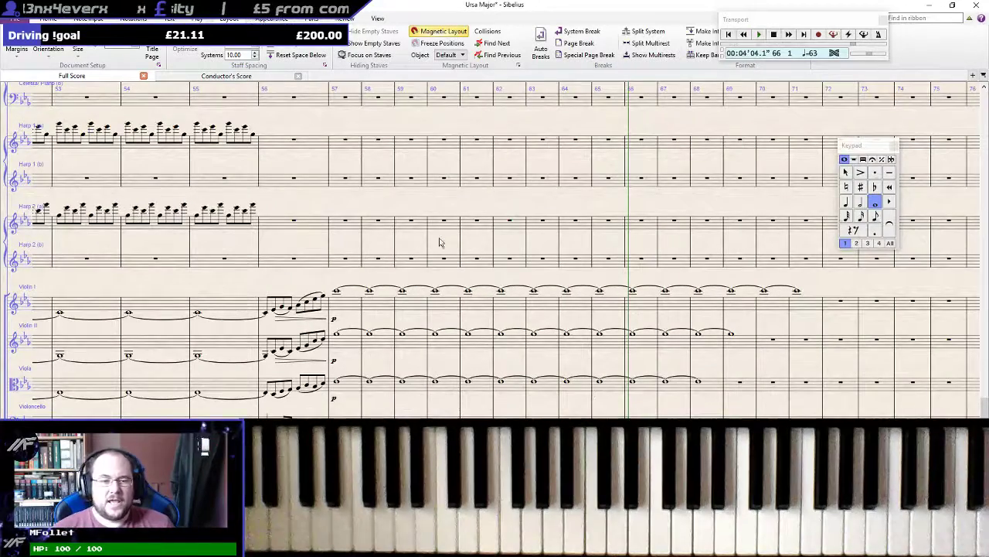
Enter an eighth-note triplet of rests at the start of bar 56 in the Piano (b) staff
drag(349, 201, 447, 268)
scroll(448, 268, up, 5)
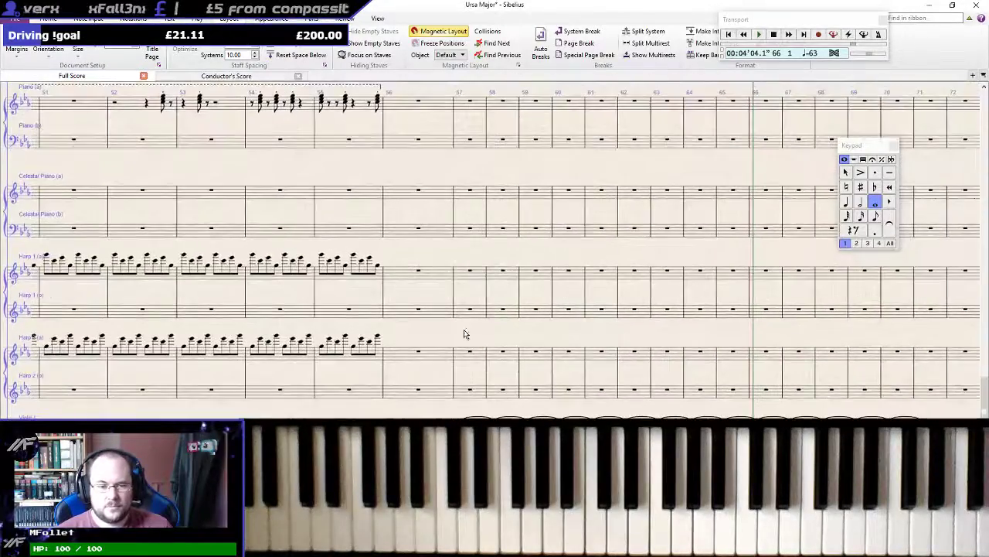
click(469, 252)
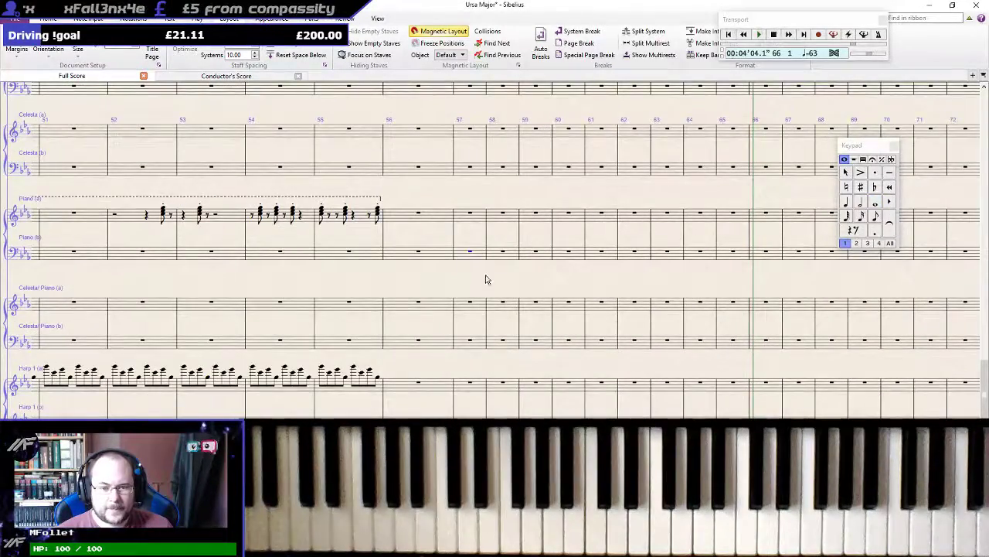
scroll(485, 278, down, 4)
scroll(487, 278, up, 4)
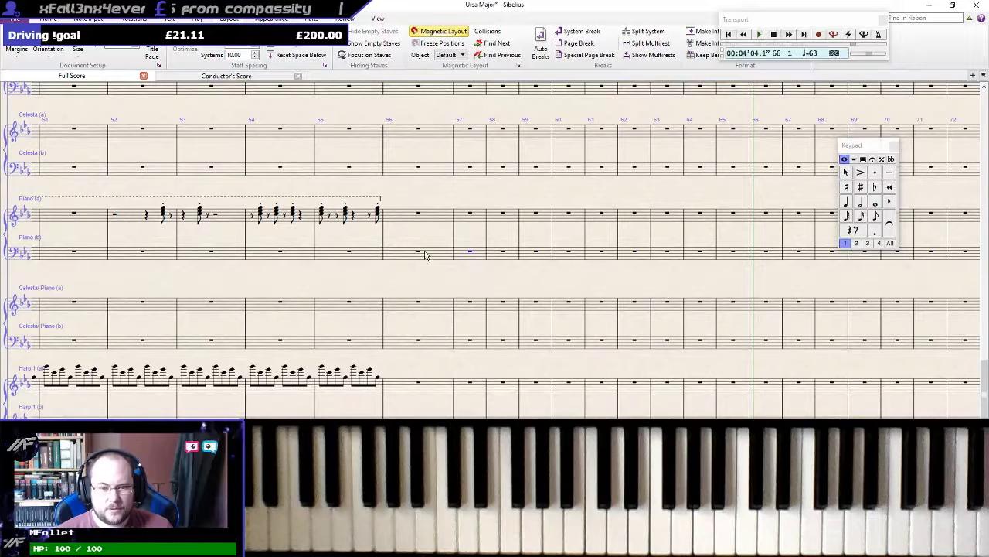
key(4)
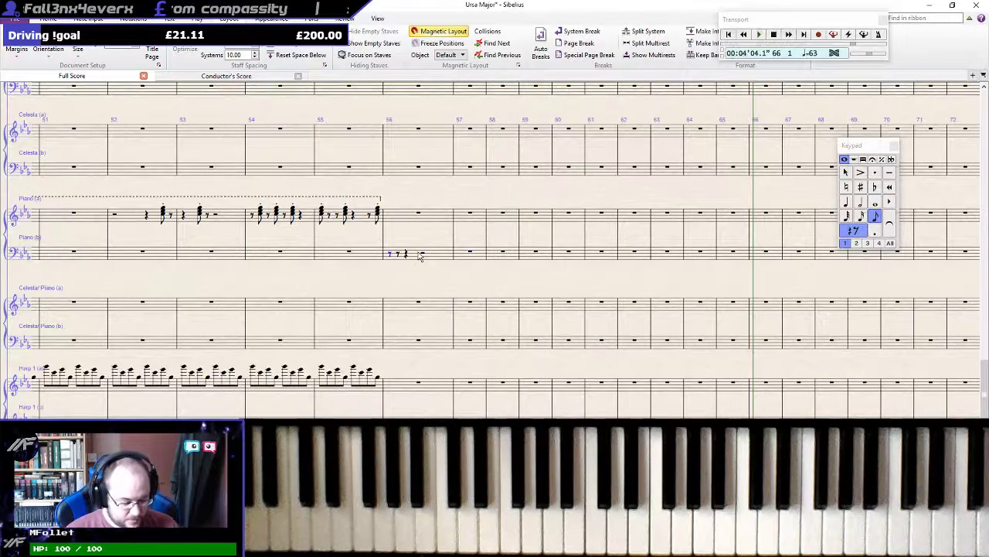
key(ctrl+3)
key(Right)
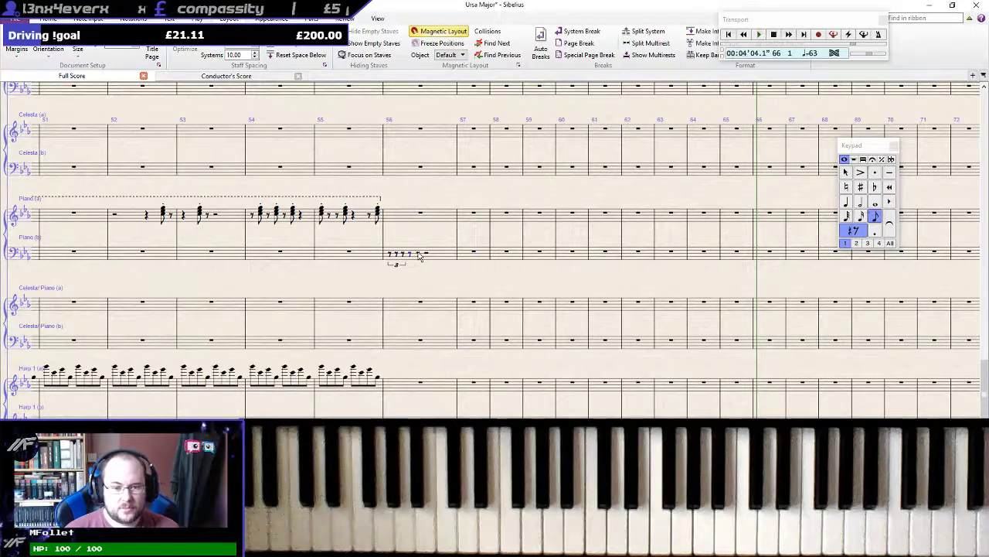
Fill bar 56 of the Piano (b) staff with four groups of eighth-note triplet rests
key(ctrl+3)
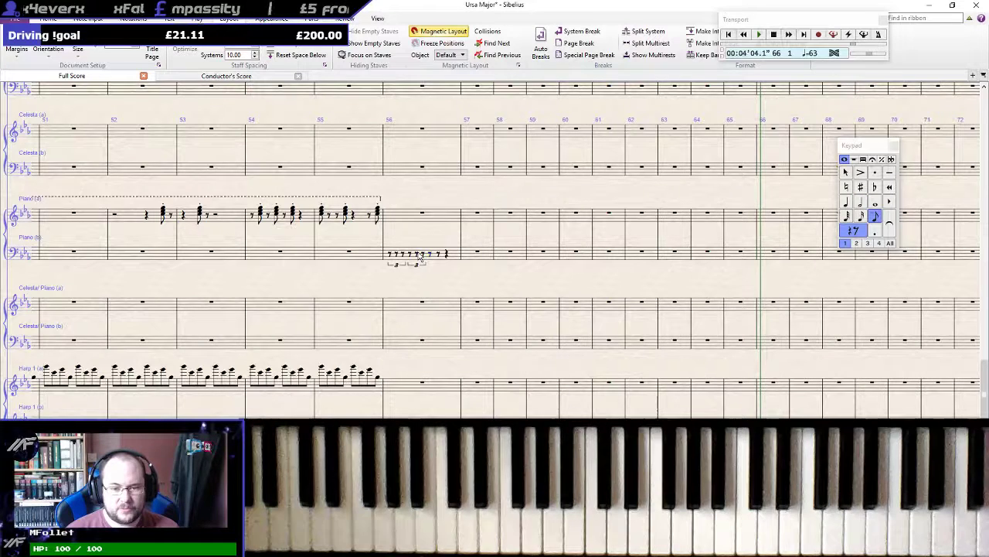
key(Right)
key(ctrl+3)
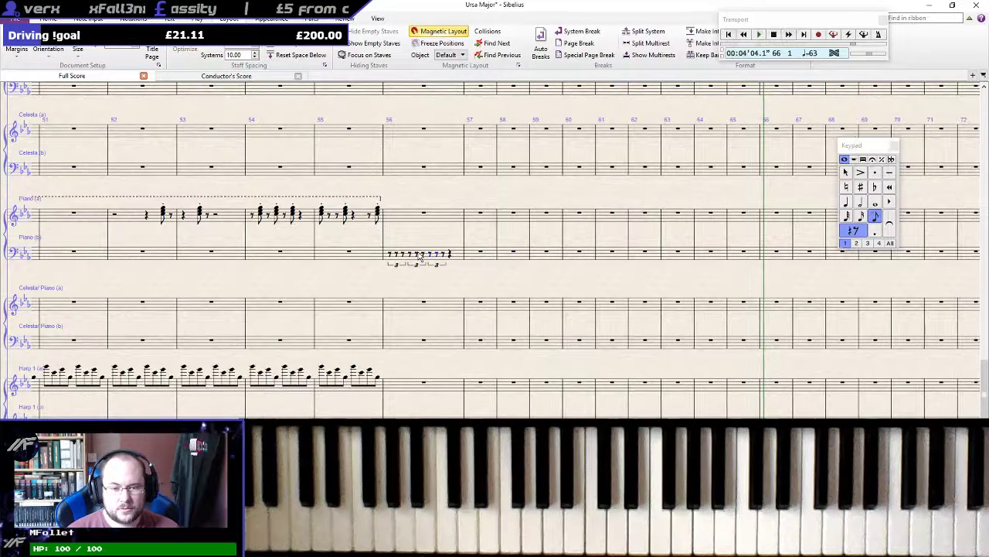
key(Right)
key(Right)
key(Right)
key(Left)
key(3)
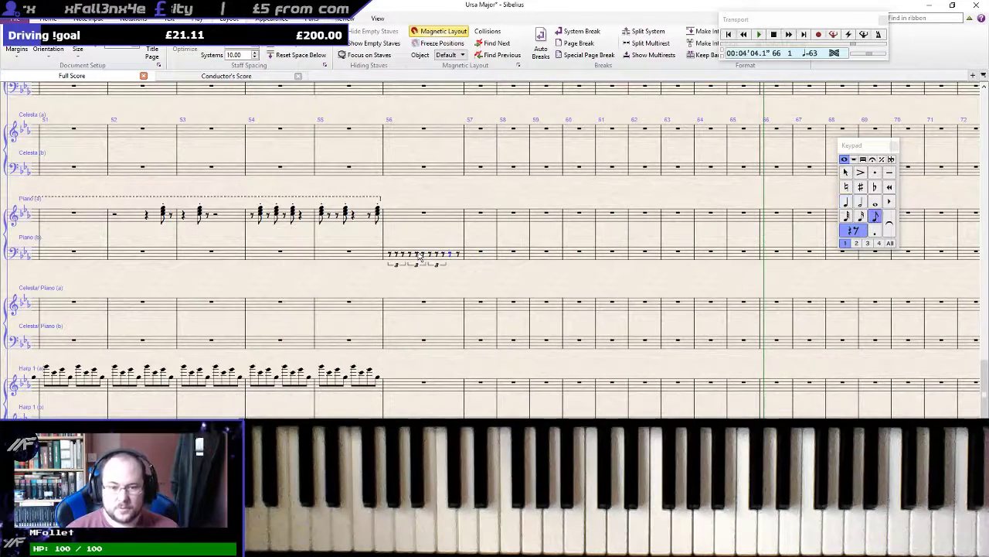
key(Right)
key(Right)
key(Left)
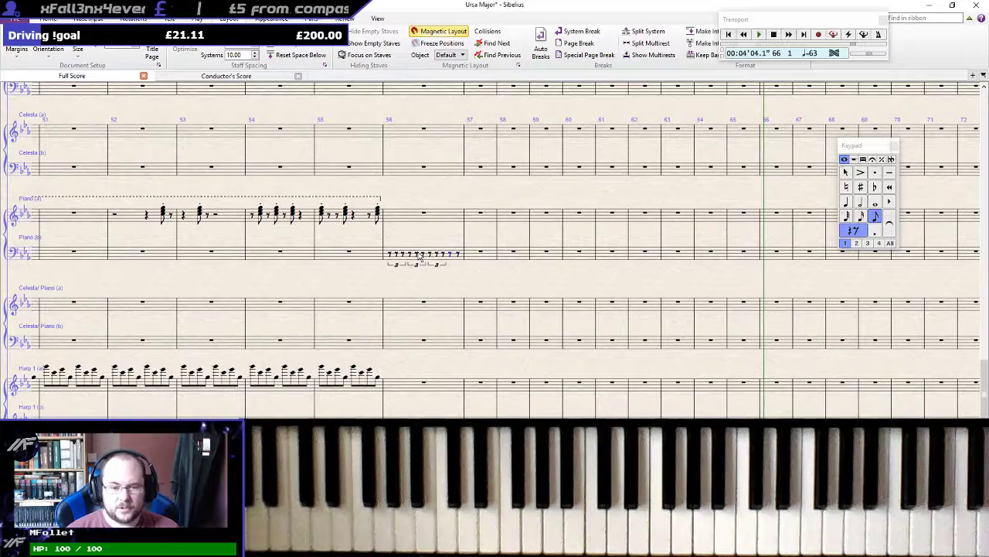
Enter eighth-note triplet figures in bar 56 of Piano (b) after the opening eighth rest, undoing the surplus note in bar 57
ctrl+scroll(384, 265, up, 3)
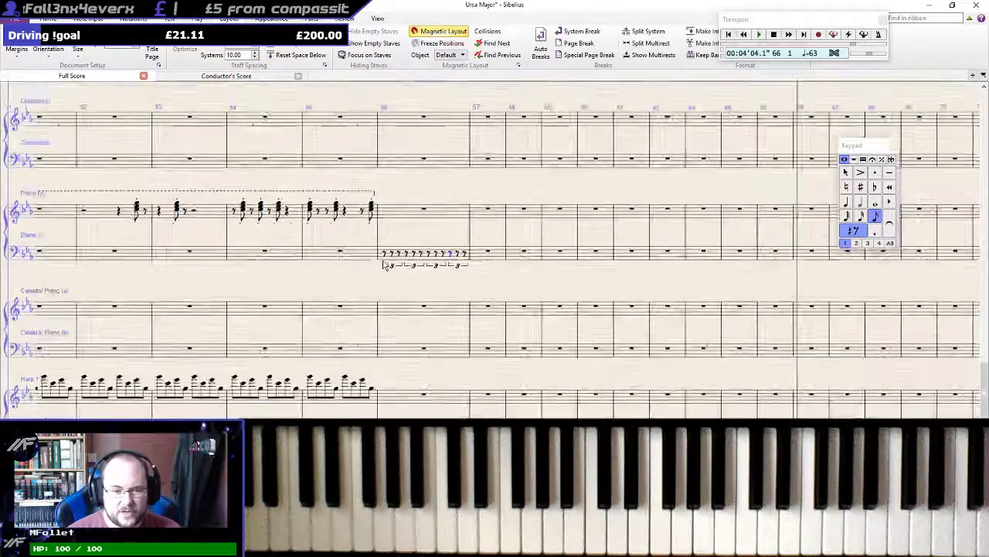
click(347, 256)
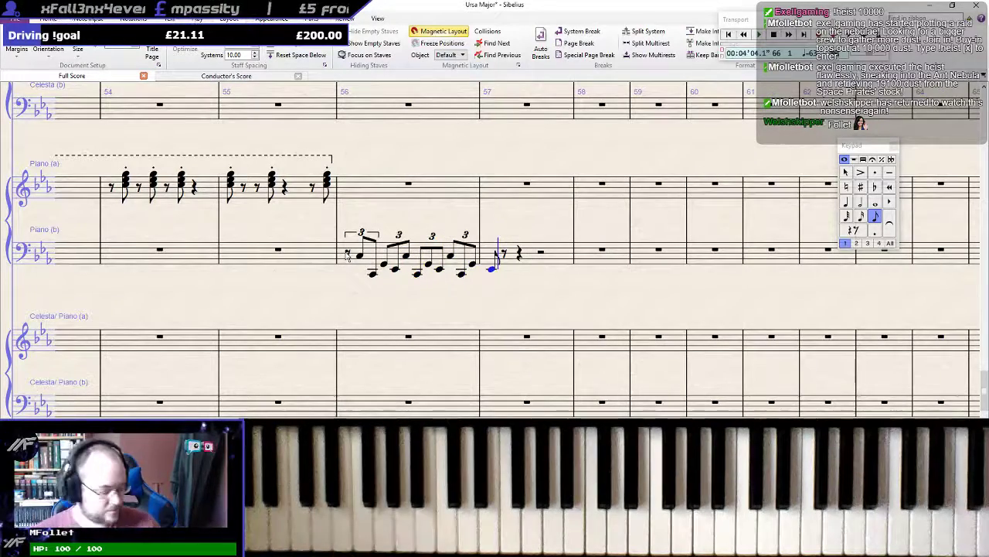
key(ctrl+z)
key(Escape)
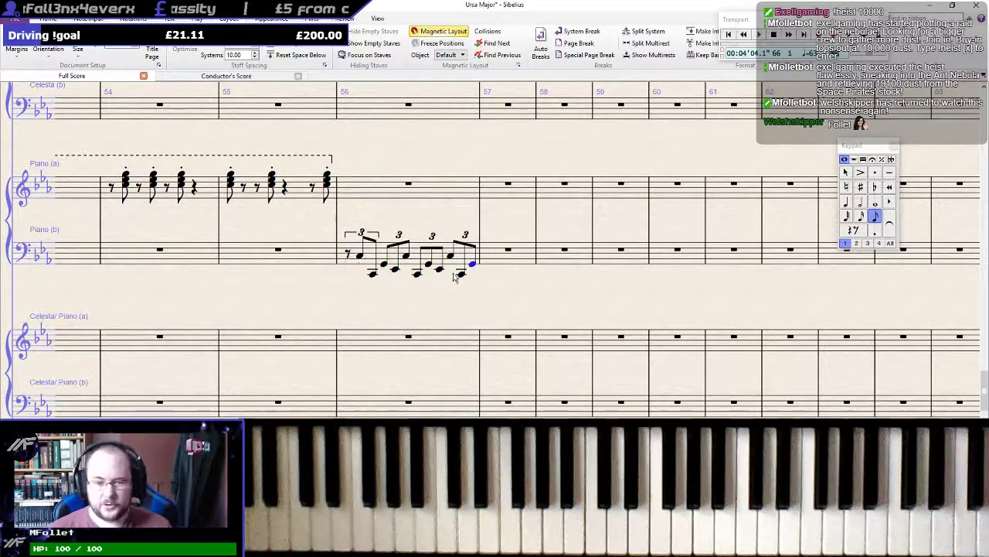
key(Escape)
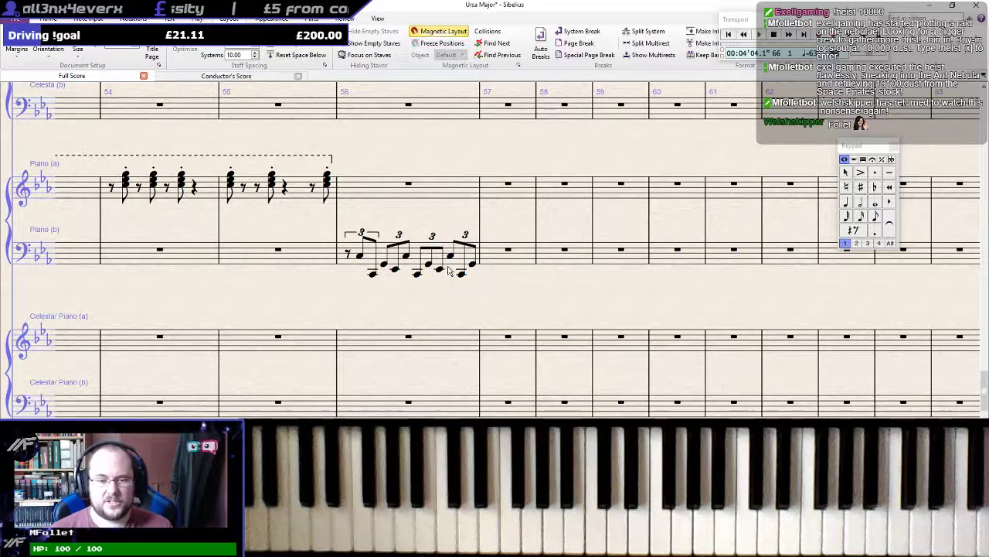
Add a Pedal line under bar 56 of Piano (b) and extend it to the start of bar 73
click(370, 260)
key(l)
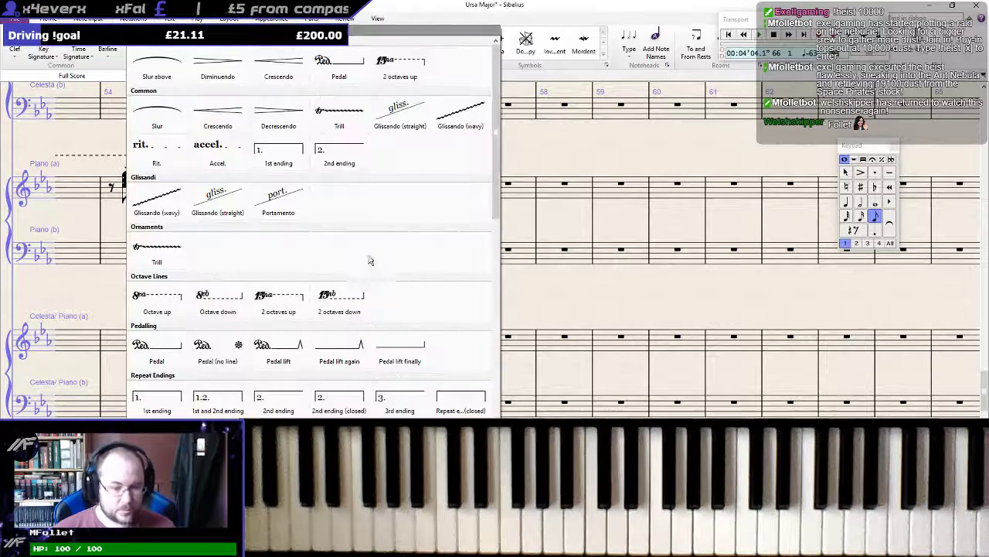
click(357, 68)
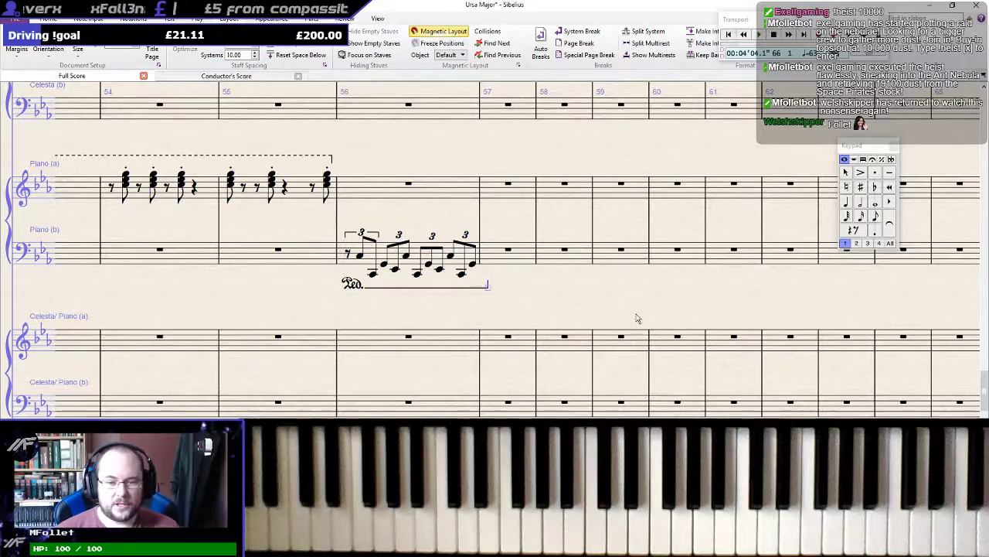
scroll(530, 275, down, 3)
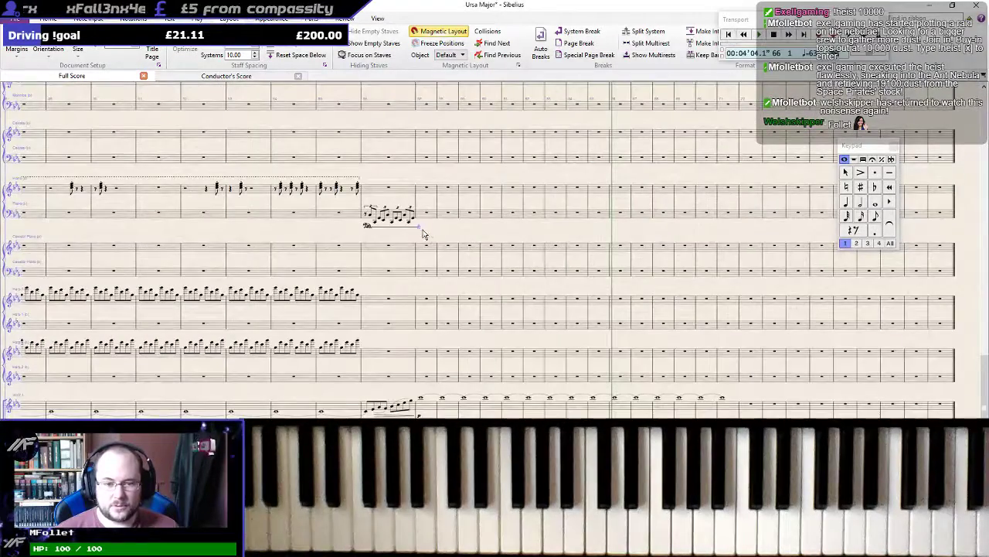
drag(418, 231, 766, 232)
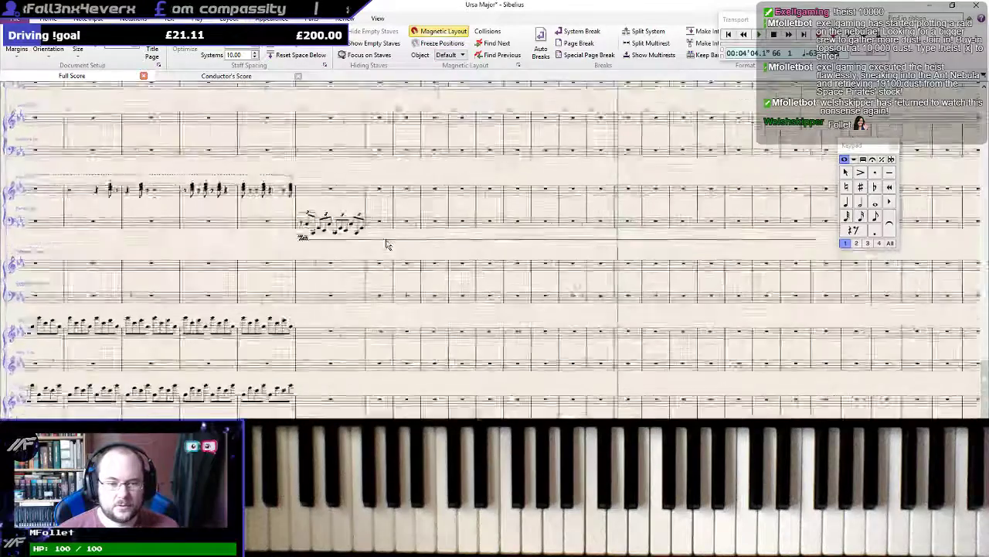
Copy the bar 56 triplets into bar 57 of Piano (b), replace the copy's opening rest with a note, and check the notes
scroll(392, 243, up, 2)
click(218, 235)
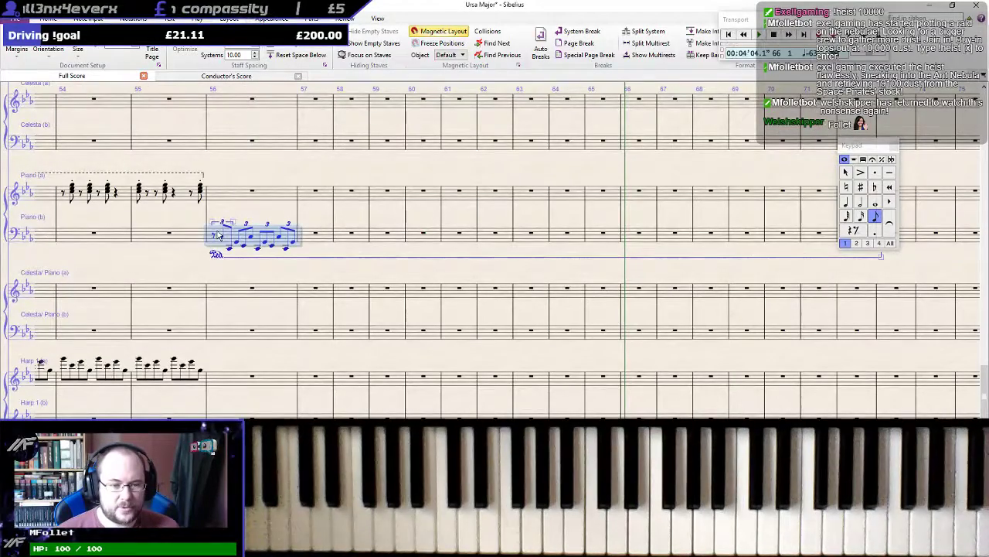
alt+click(306, 242)
key(Escape)
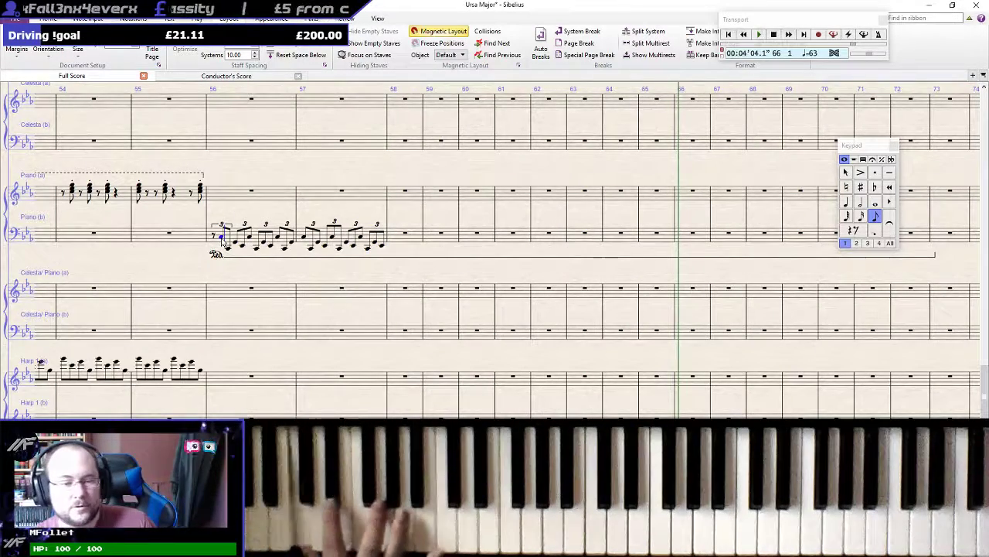
key(Right)
key(Right)
key(Right)
key(Right)
key(Right)
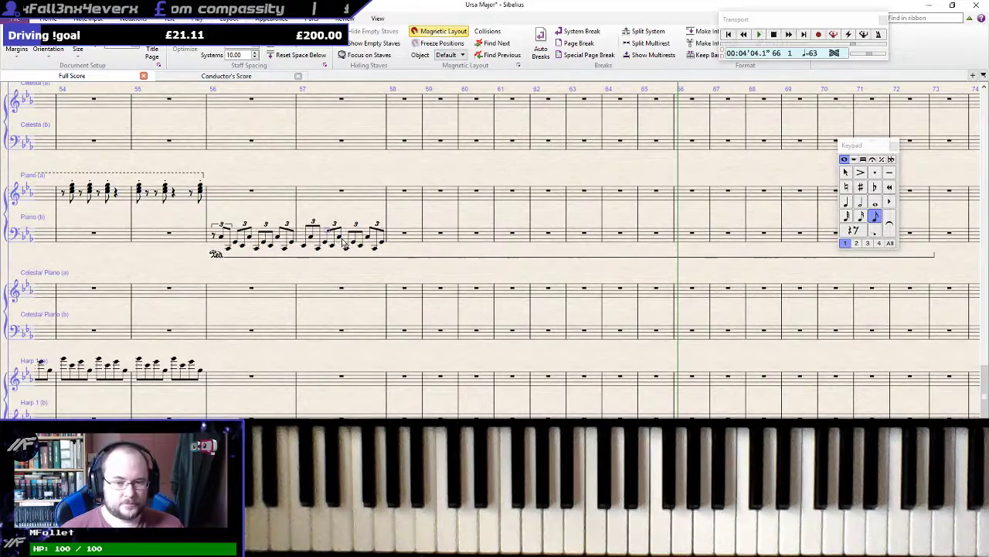
Copy bar 57 of Piano (b) into bars 58, 59, 60 and 61
click(369, 247)
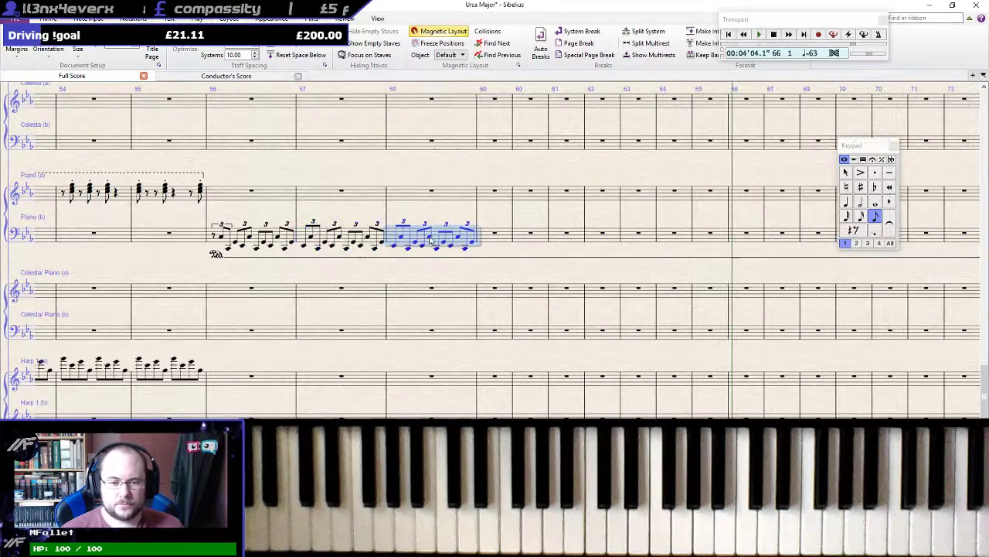
alt+click(396, 242)
alt+click(484, 241)
alt+click(576, 241)
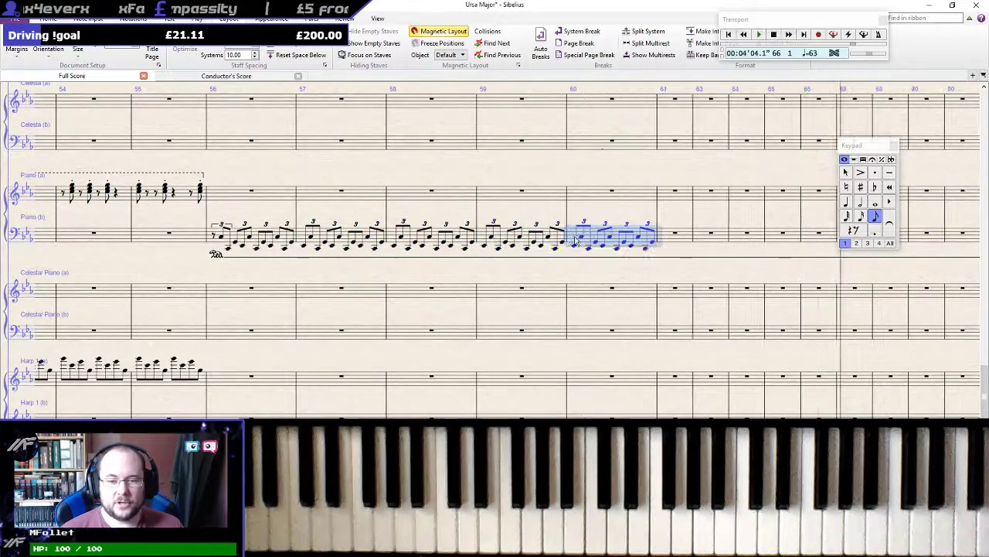
alt+click(690, 245)
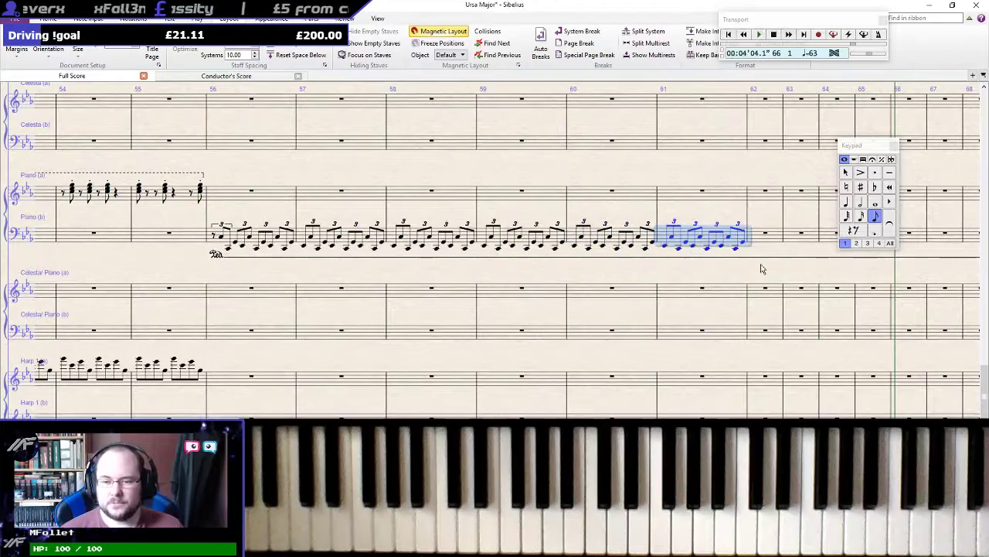
Copy the same triplet bar into bars 62 to 66 of Piano (b)
drag(759, 264, 325, 255)
alt+click(343, 229)
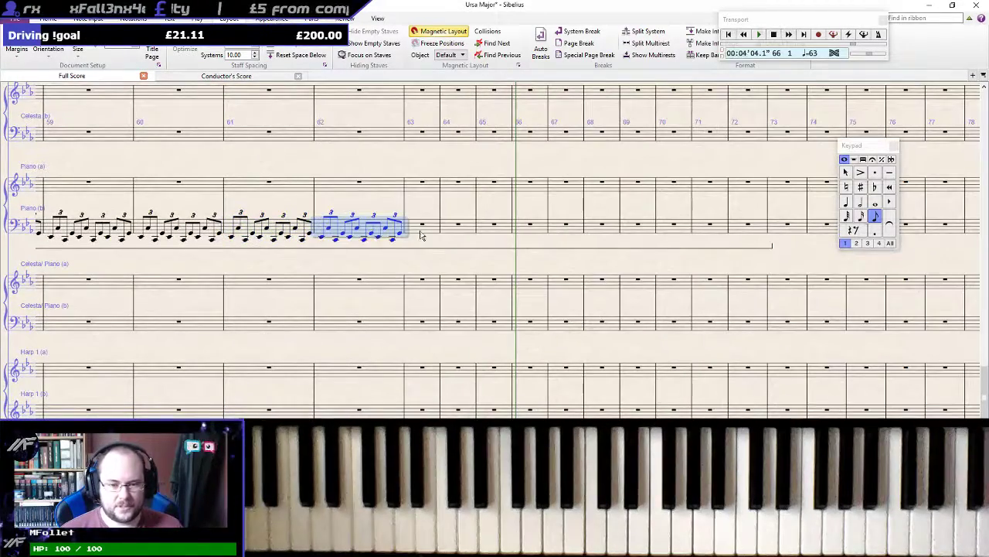
alt+click(473, 238)
alt+click(521, 233)
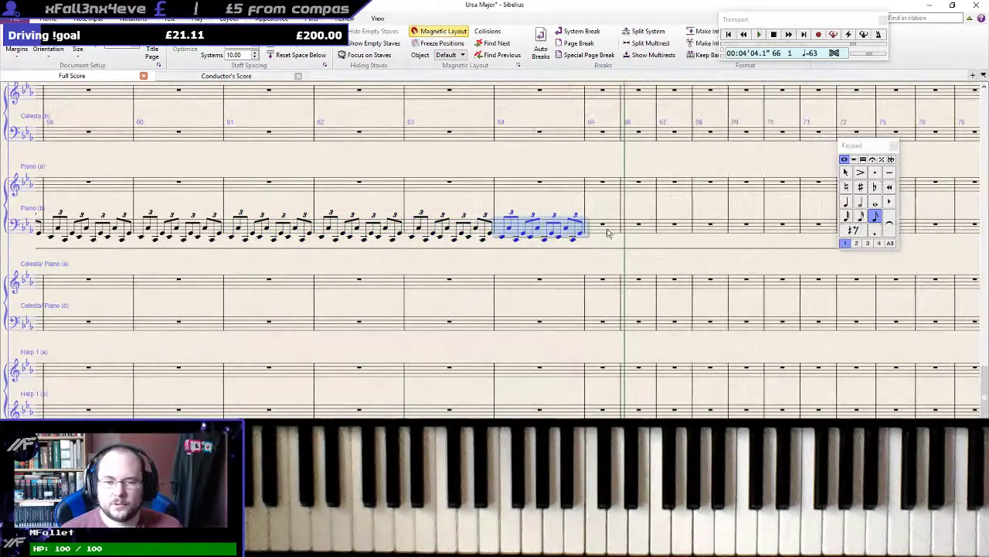
alt+click(618, 235)
alt+click(696, 233)
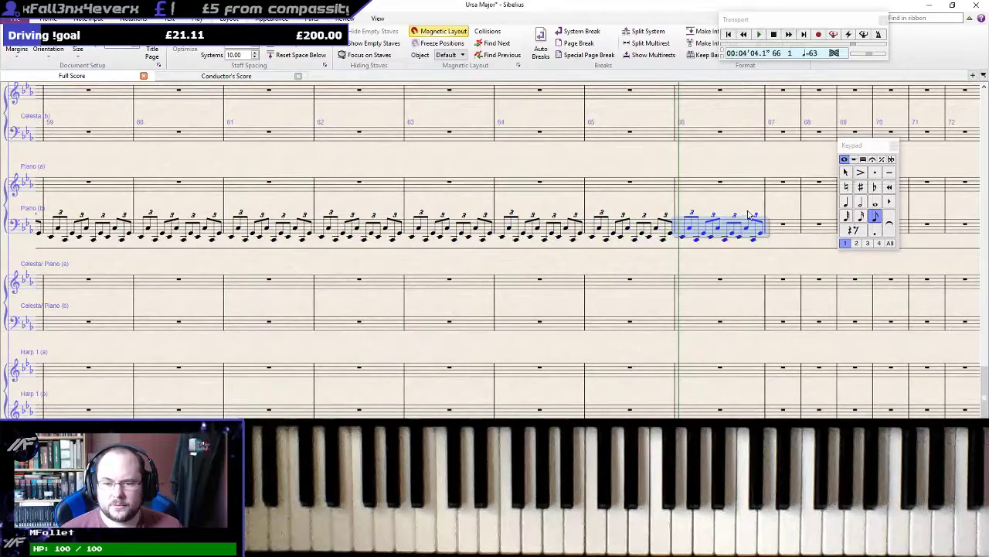
Repeat the selected triplet bar five more times to fill bars 67 to 71 of Piano (b)
key(r)
key(r)
key(r)
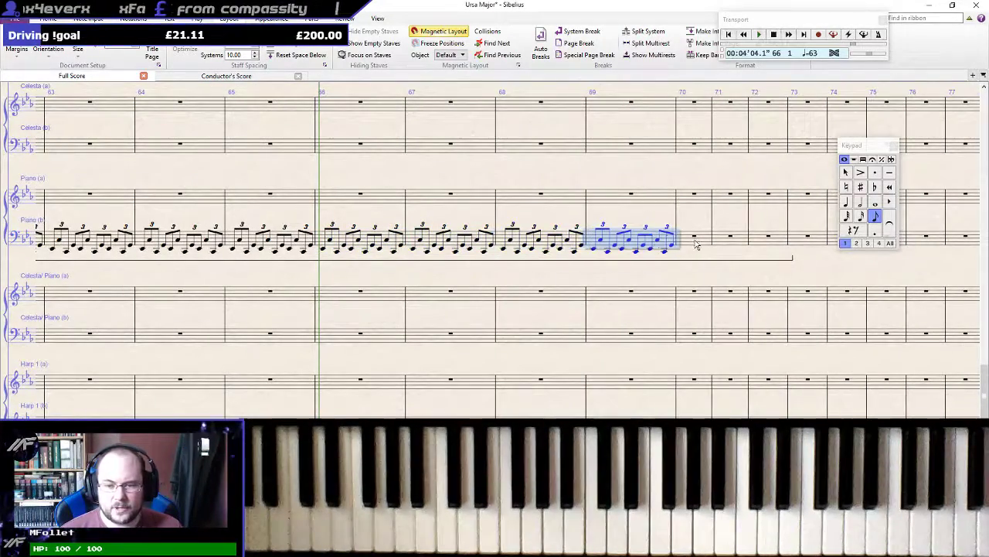
key(r)
key(r)
Replace the second half of bar 71 in Piano (b) with rising triplets leading to two quarter notes separated by quarter rests in bar 72
drag(827, 286, 487, 215)
scroll(487, 216, down, 4)
scroll(488, 217, up, 4)
scroll(485, 228, up, 2)
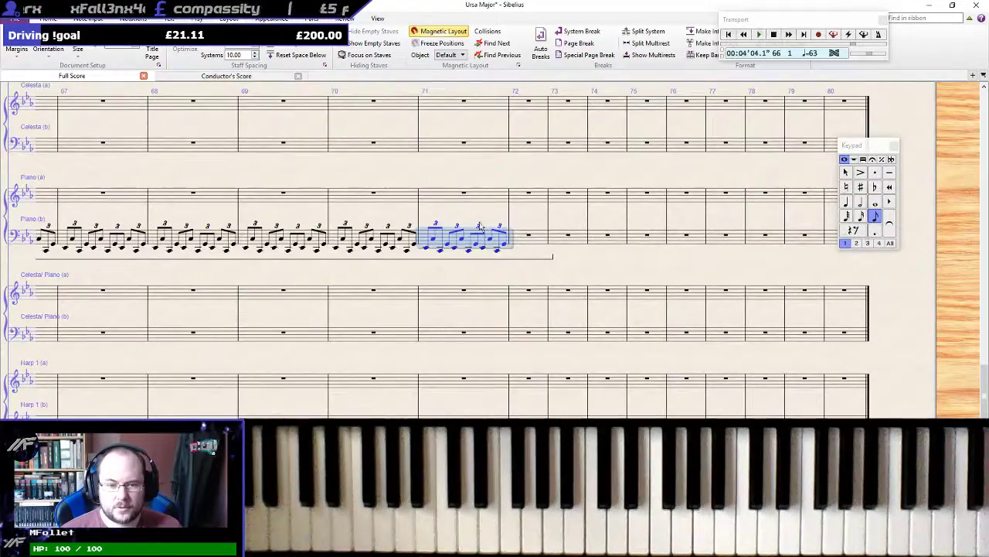
key(Escape)
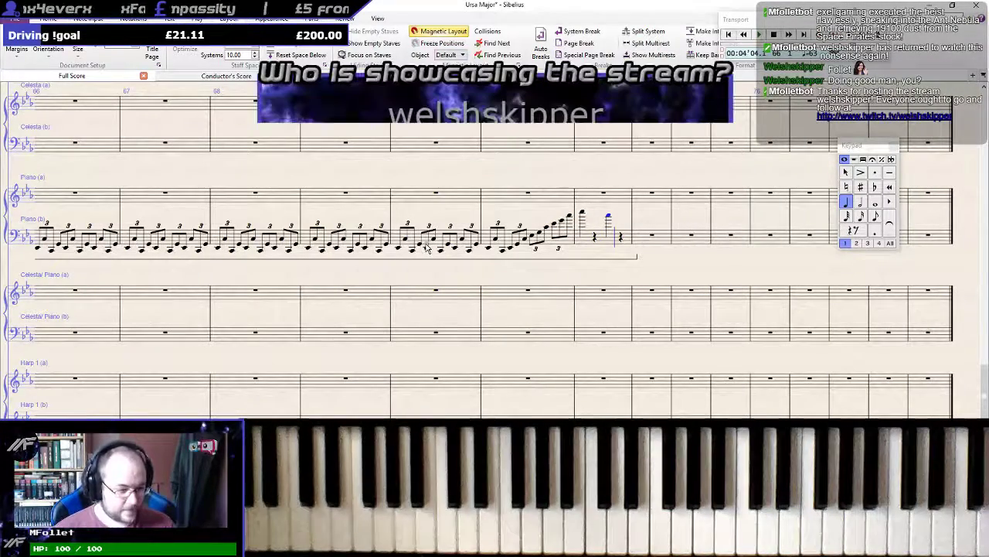
key(Escape)
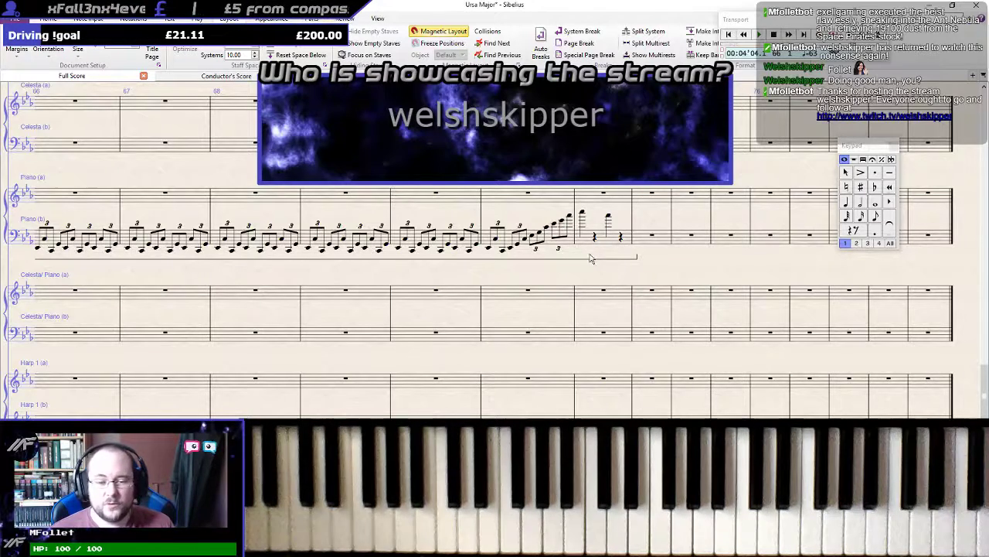
Divide the rest in bar 71 of Piano (a) into a half rest and two quarter rests
click(554, 225)
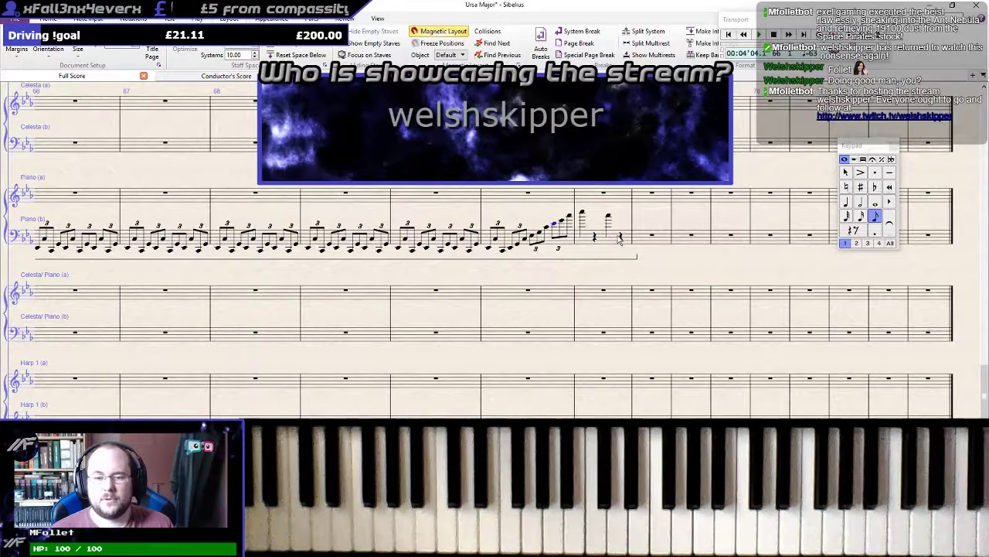
shift+click(619, 240)
click(530, 194)
key(5)
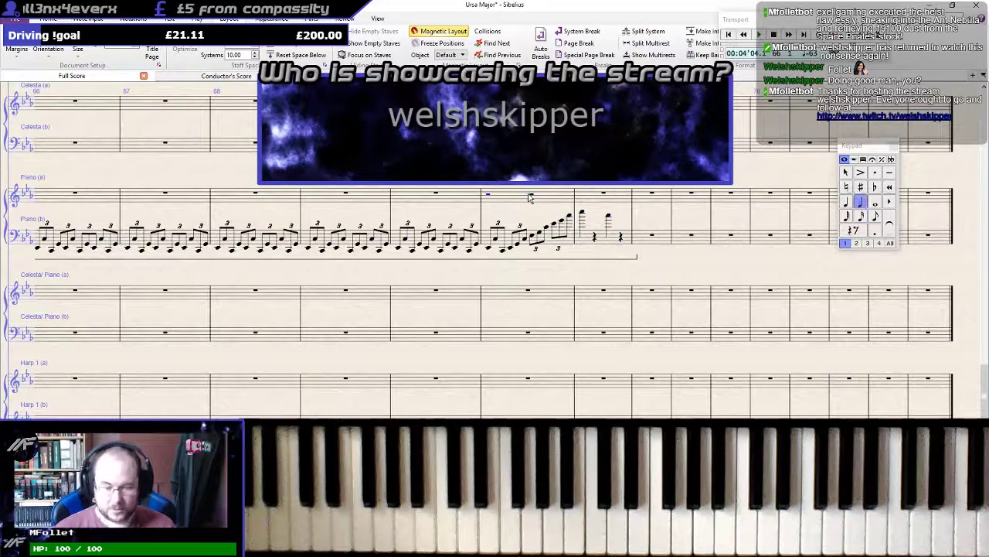
key(4)
click(530, 194)
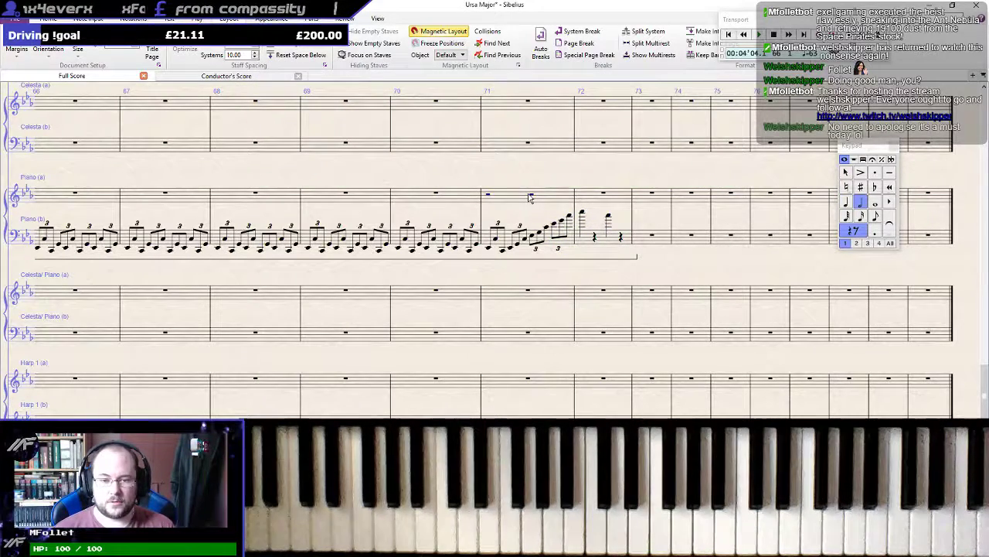
key(4)
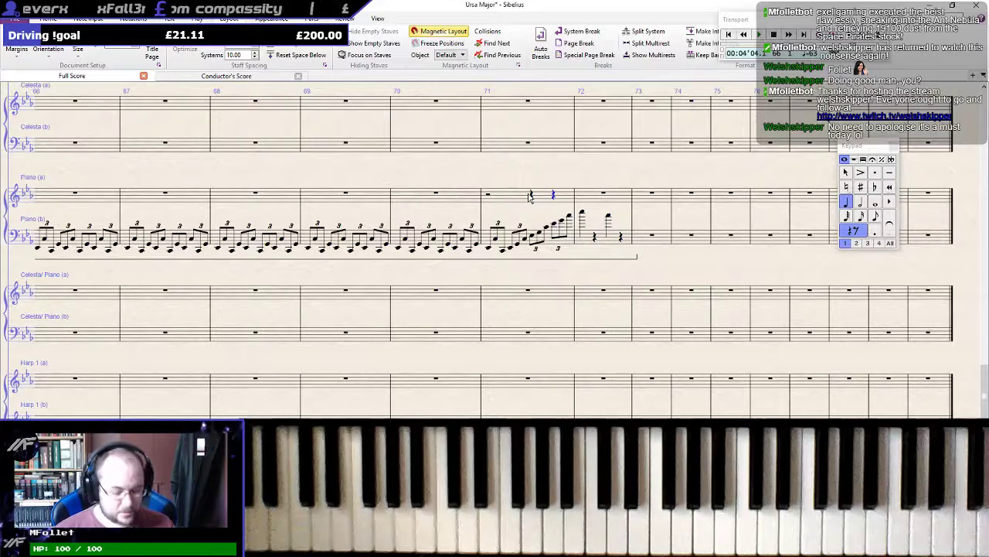
Copy the last triplet of bar 71 and the bar 72 notes from Piano (b) onto Piano (a)'s final quarter rest in bar 71
key(ctrl+v)
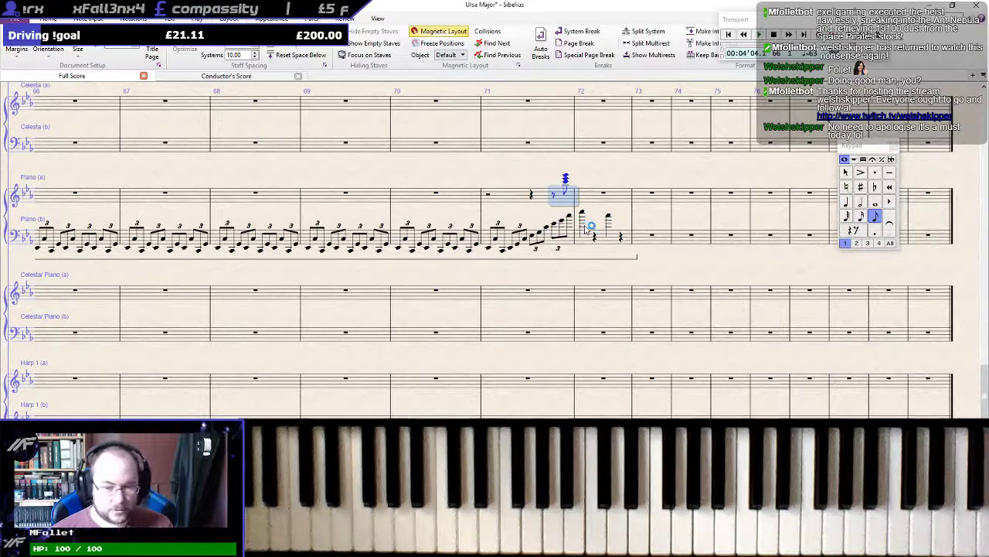
key(ctrl+z)
click(557, 227)
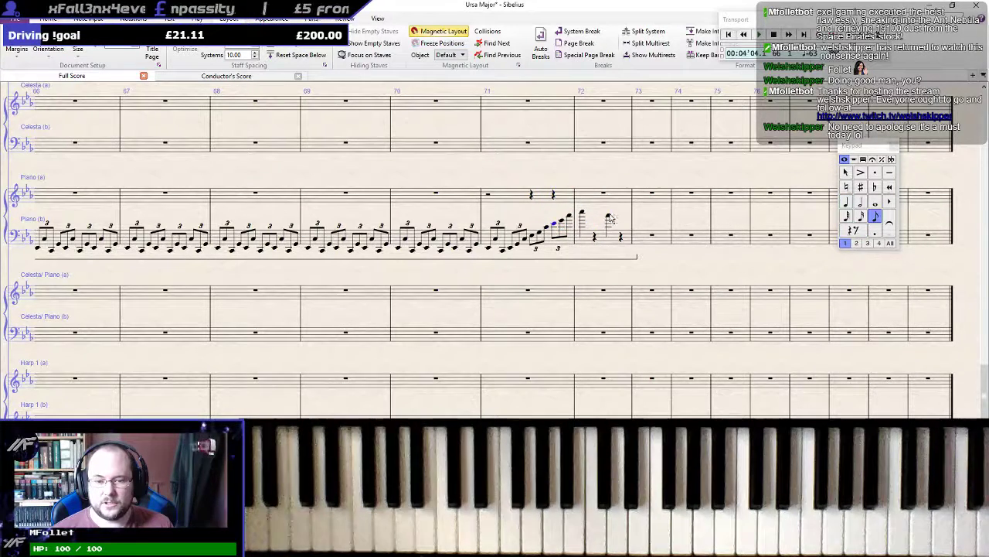
shift+click(619, 235)
alt+click(555, 200)
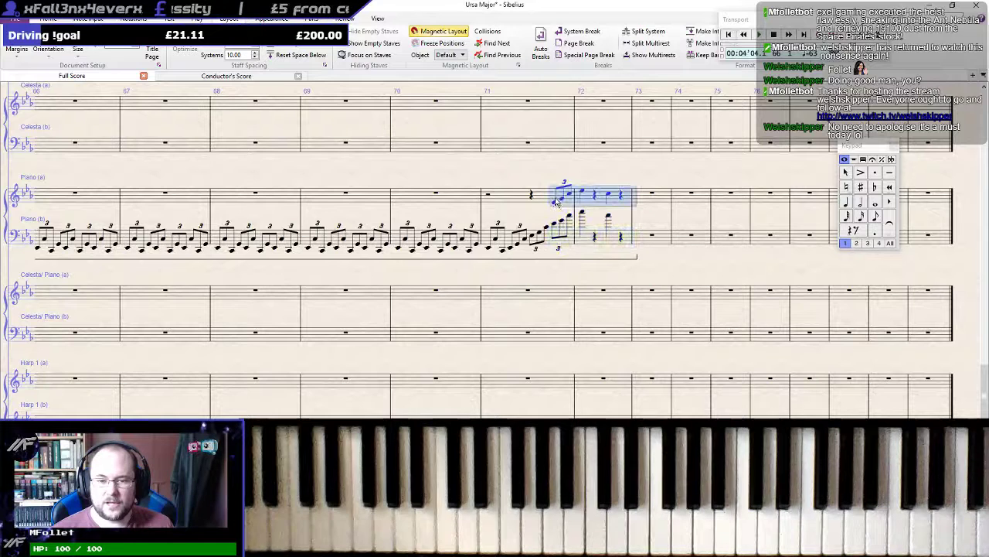
Delete the last triplet of bar 71 and the quarter notes of bar 72 from Piano (b), resetting bar 72 to a full-bar rest
click(555, 231)
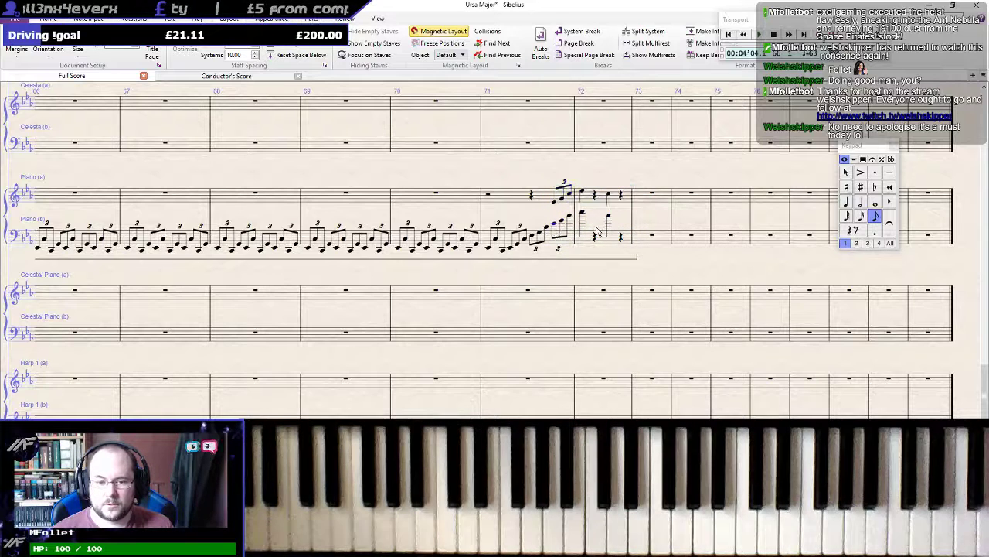
shift+click(610, 222)
key(Delete)
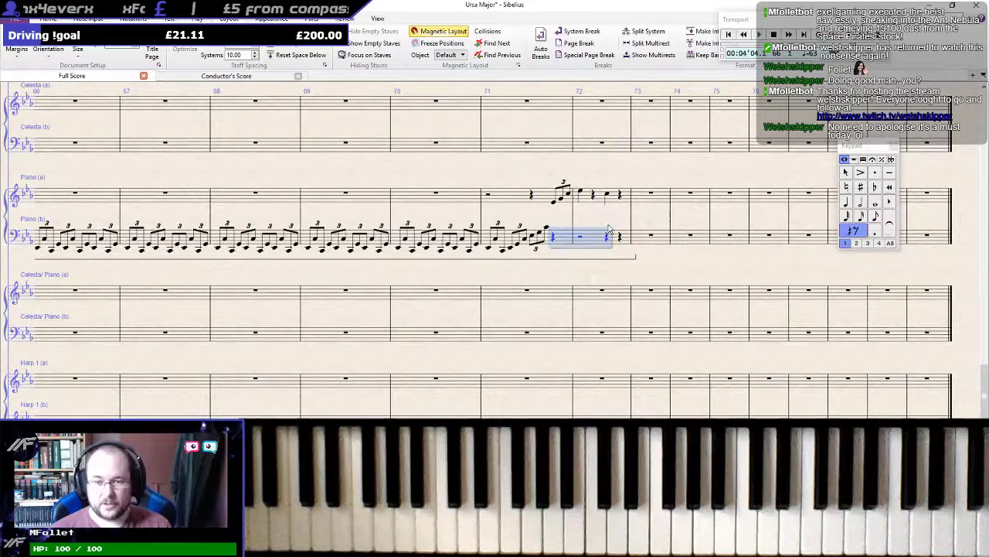
click(585, 270)
click(591, 238)
key(Delete)
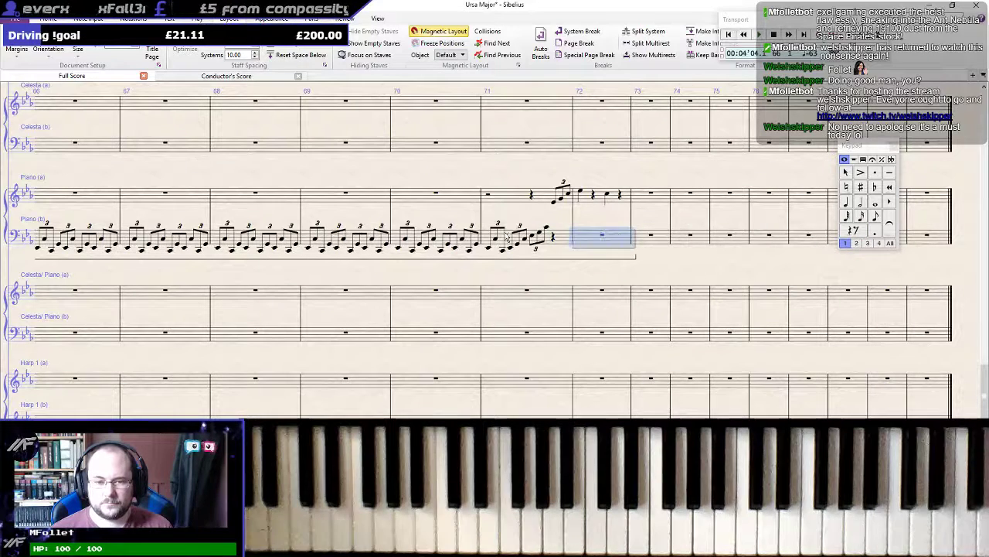
Add a crescendo hairpin under bar 71 of Piano (a) and an accent on the first quarter note of bar 72
click(496, 201)
key(h)
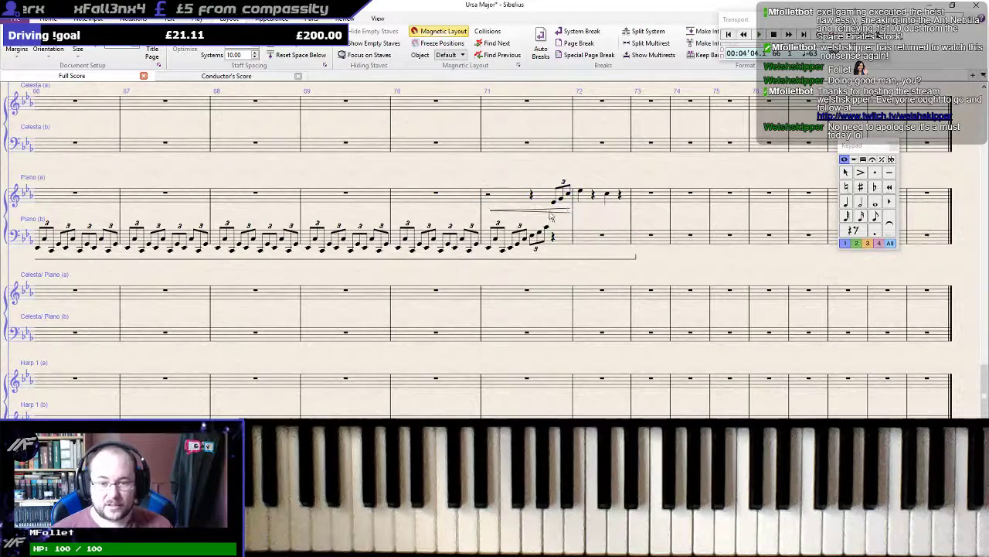
click(581, 193)
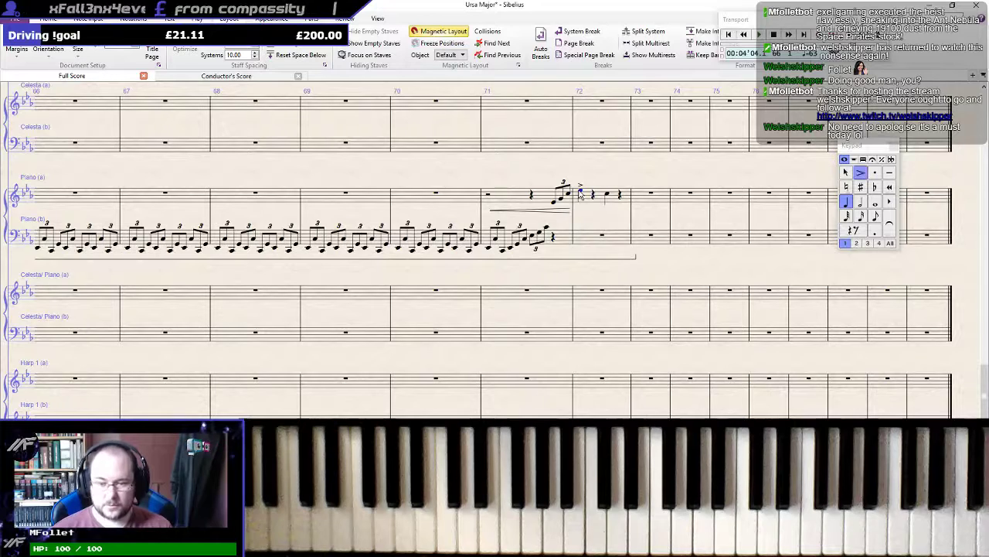
Mark the first quarter note of bar 72 in Piano (a) f and the second one p
click(581, 192)
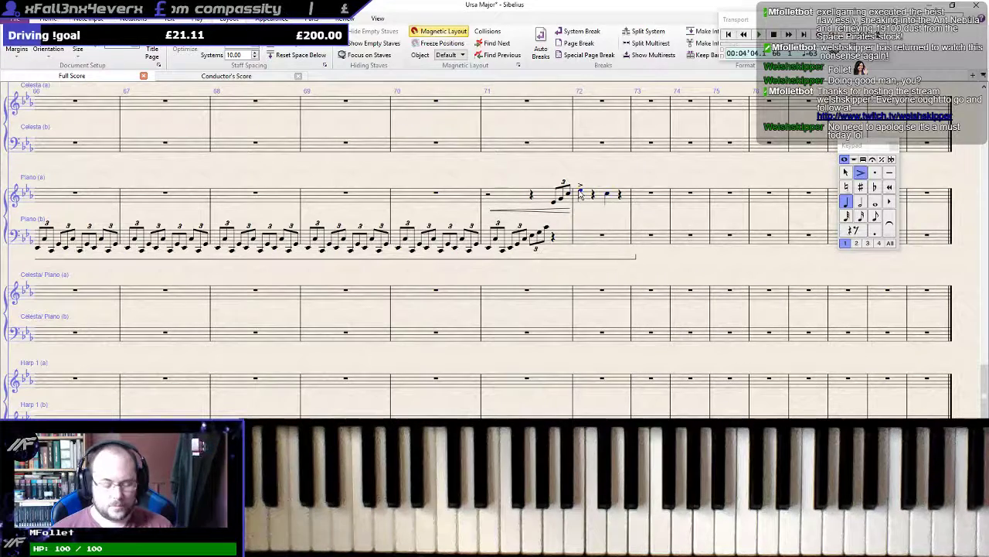
key(ctrl+e)
key(ctrl+f)
click(605, 194)
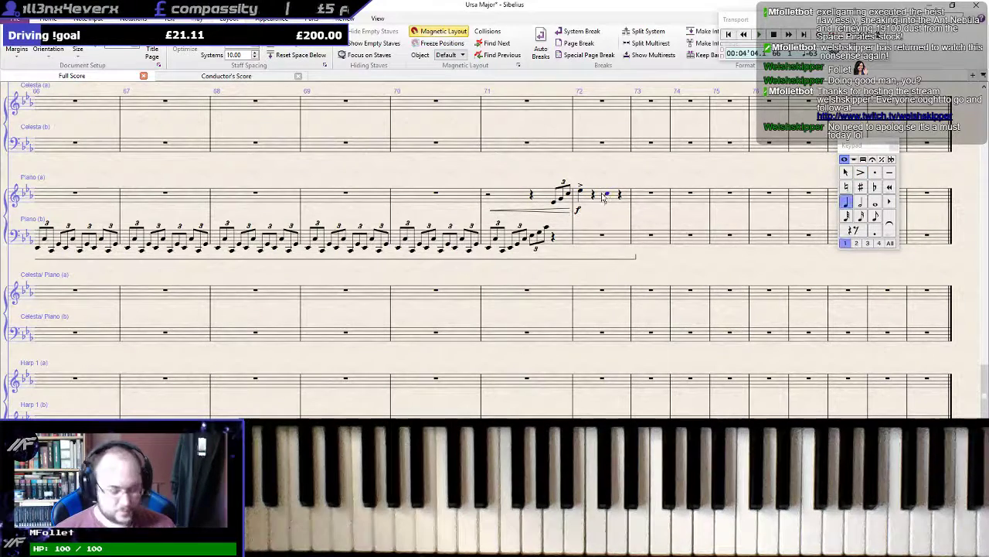
key(ctrl+e)
key(ctrl+p)
key(Escape)
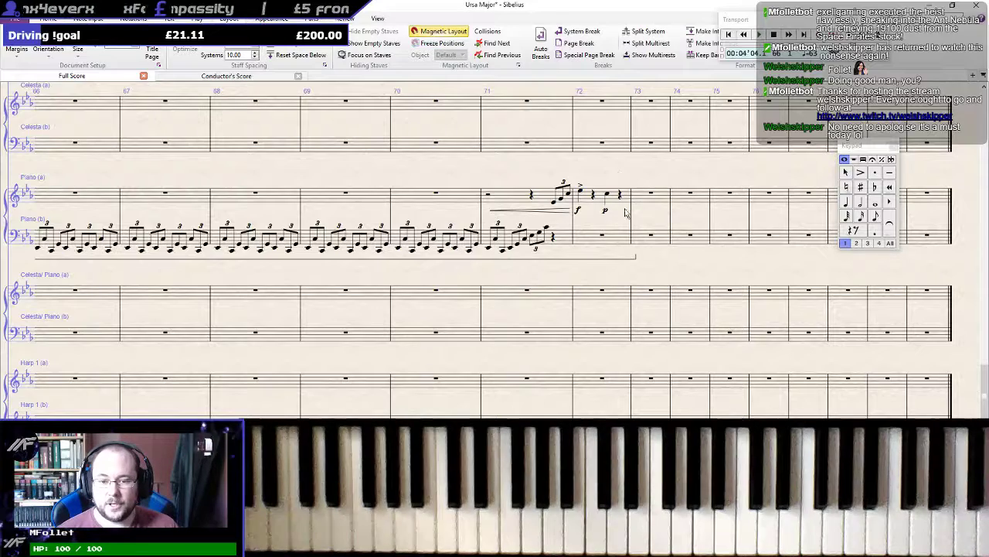
Delete the empty bars 73 to 80 from the end of the score
ctrl+click(665, 196)
drag(732, 156, 374, 170)
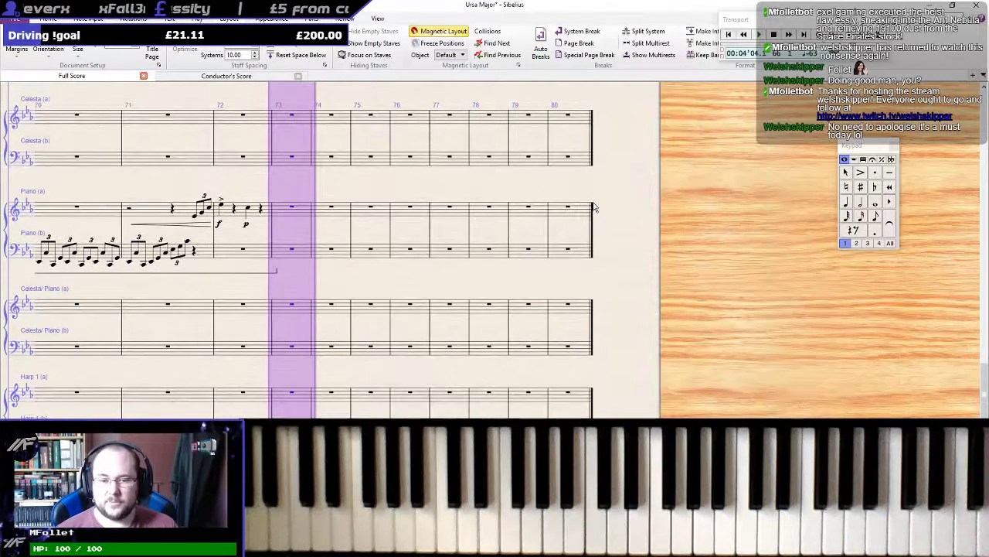
shift+click(581, 216)
key(Delete)
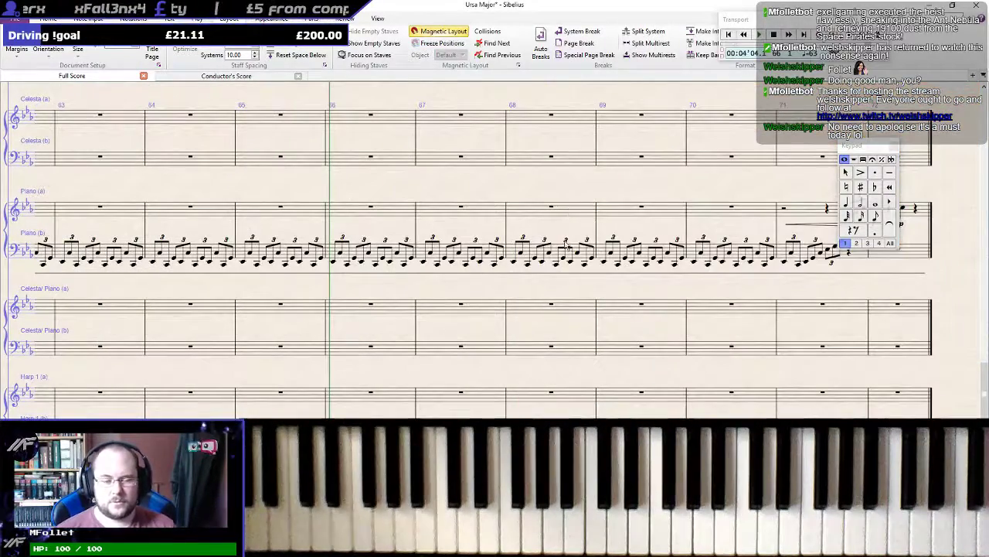
Look over the piano part from bar 56 onward and play the passage back from bar 70
scroll(569, 250, down, 3)
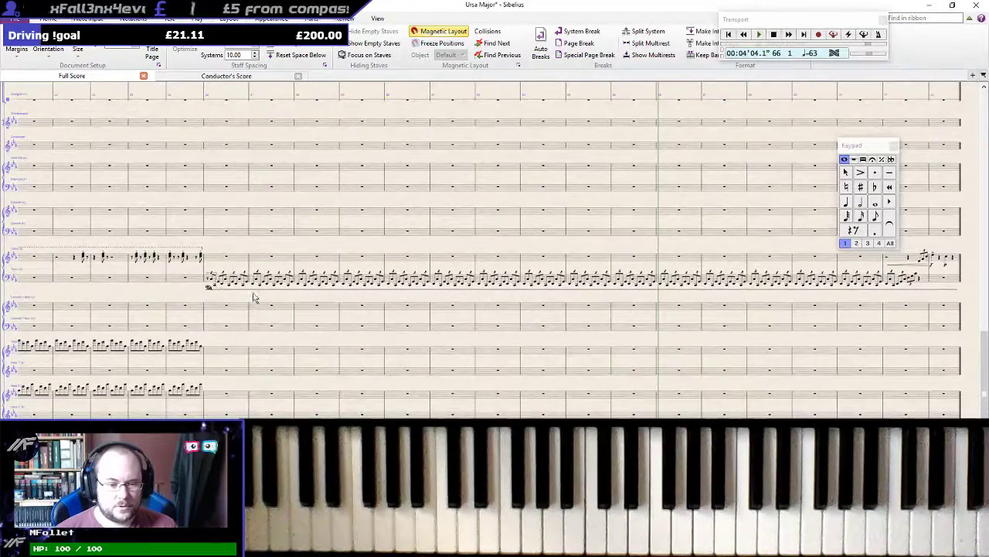
drag(462, 245, 750, 255)
scroll(279, 278, up, 5)
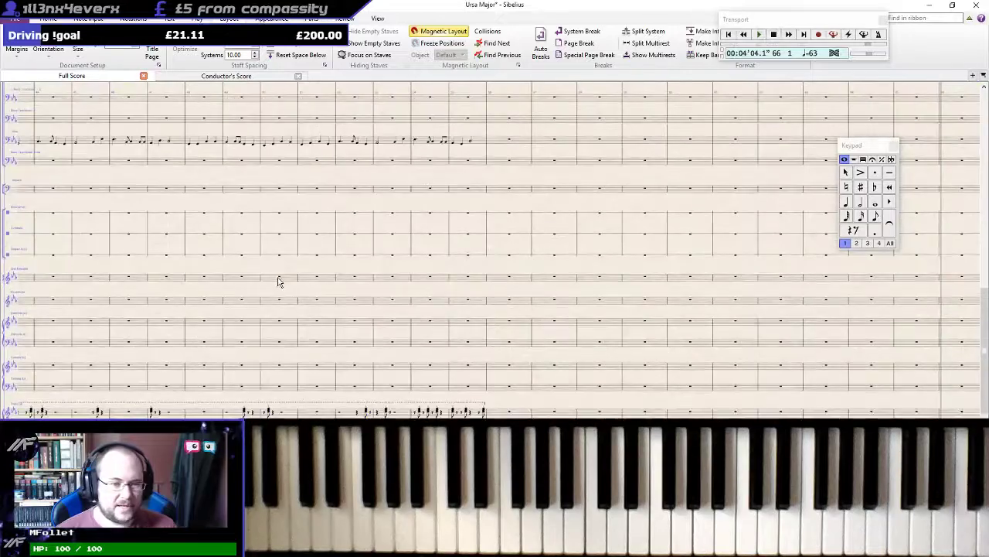
scroll(592, 335, down, 3)
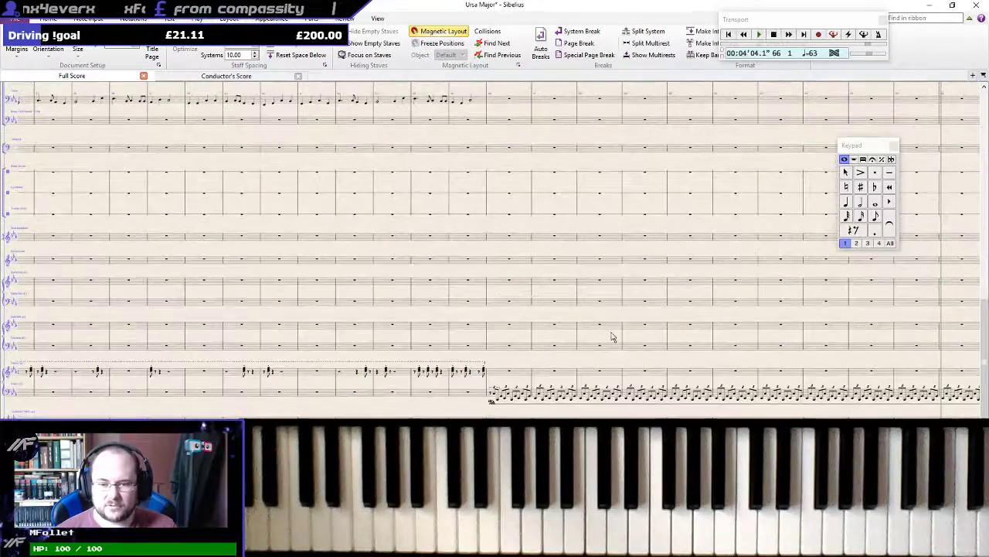
drag(784, 338, 326, 217)
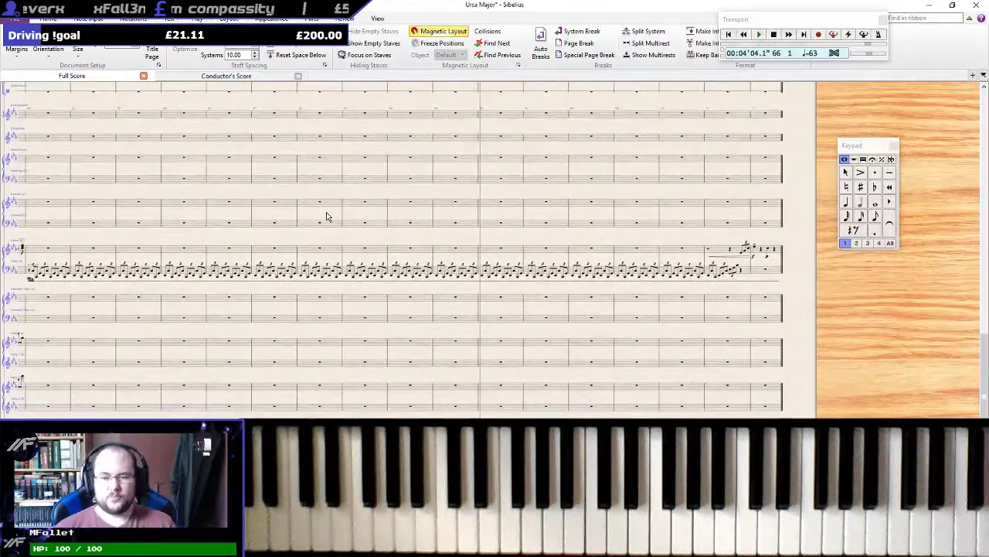
click(663, 279)
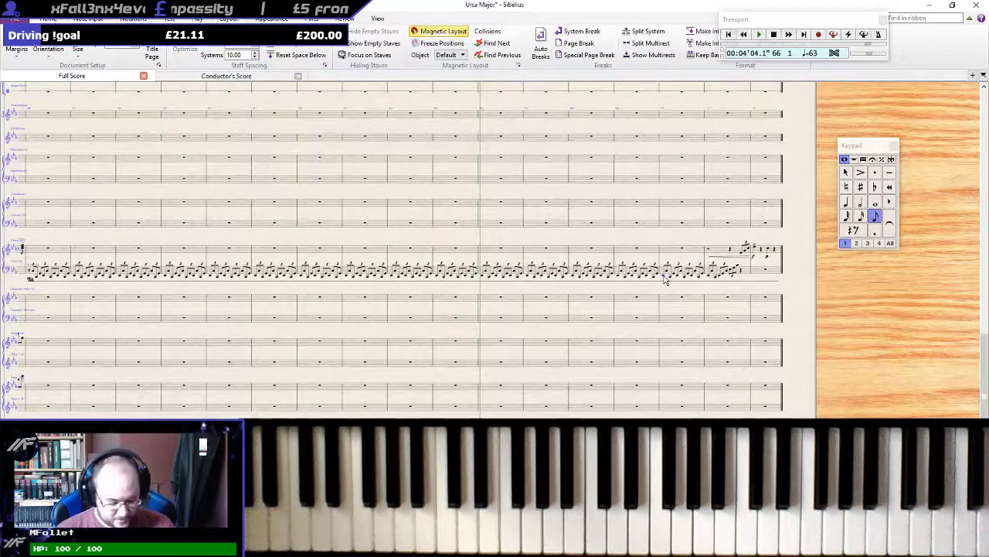
key(p)
scroll(663, 280, up, 3)
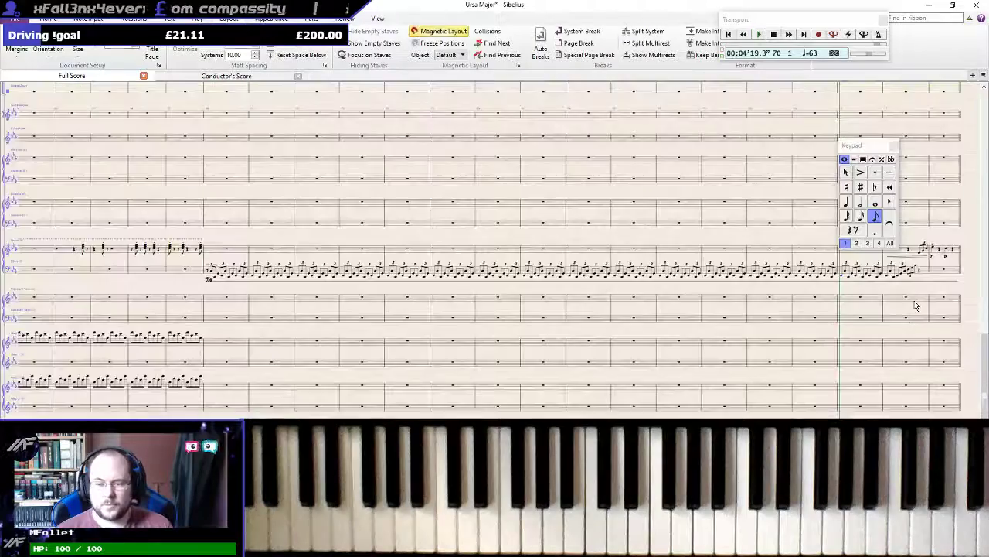
Add three empty bars at the end of the score
click(898, 303)
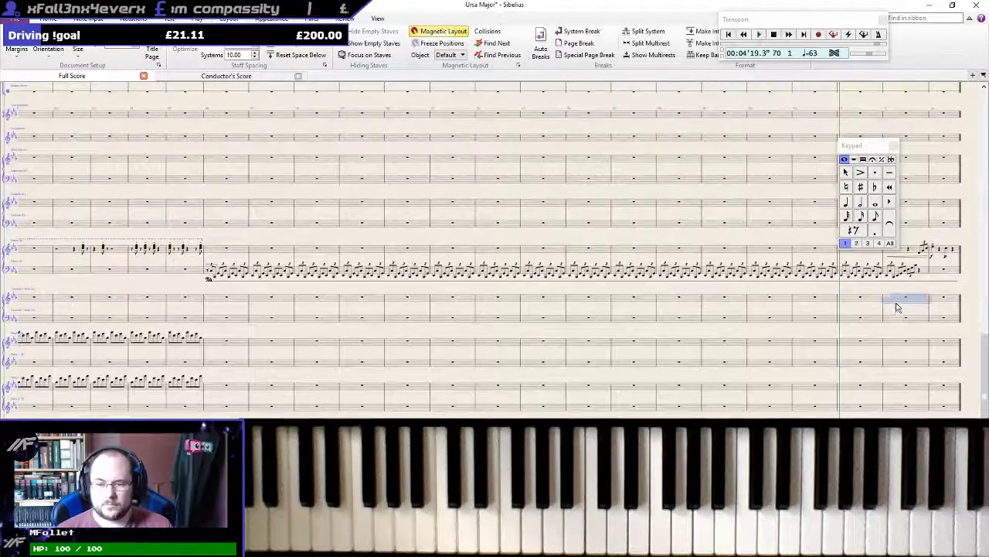
drag(966, 294, 814, 301)
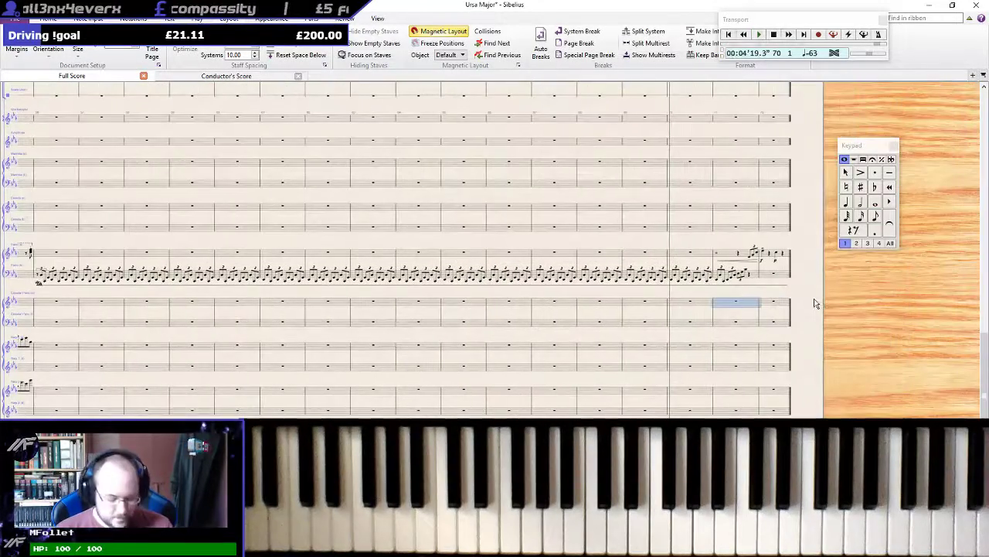
key(Escape)
key(ctrl+b)
key(ctrl+b)
key(ctrl+b)
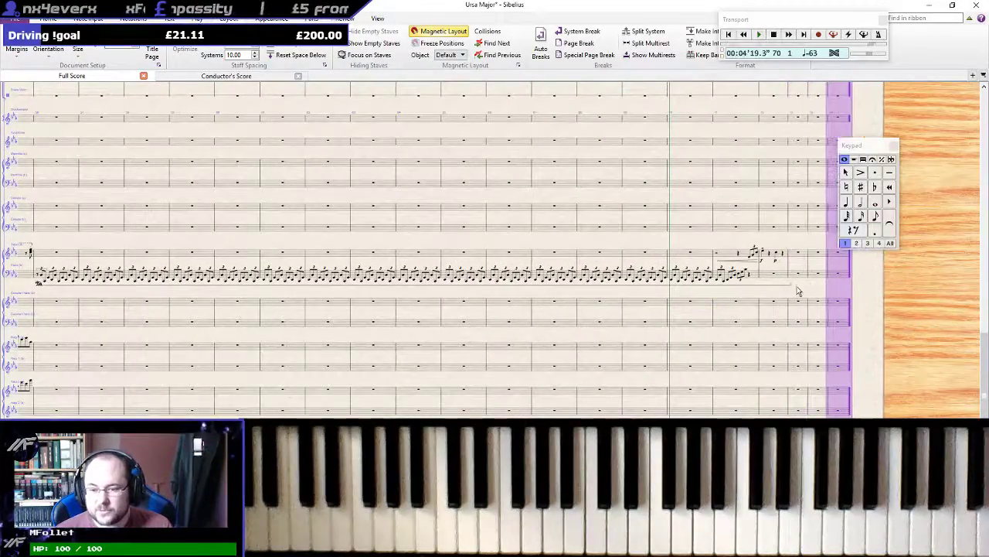
scroll(812, 294, up, 2)
drag(888, 287, 635, 310)
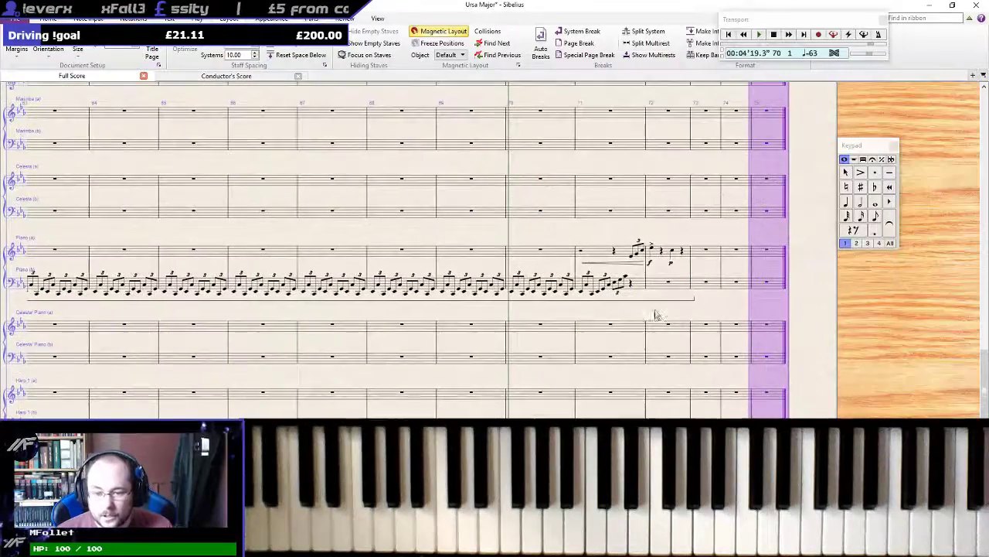
key(Escape)
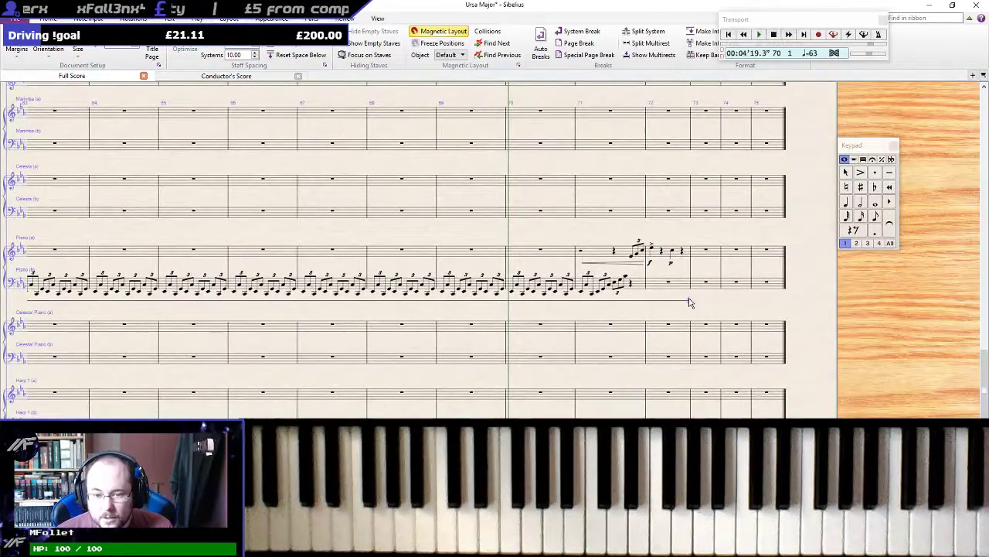
Put a fermata on Piano (a)'s final quarter rest in bar 72 and on the bar rests of the other staves
click(682, 253)
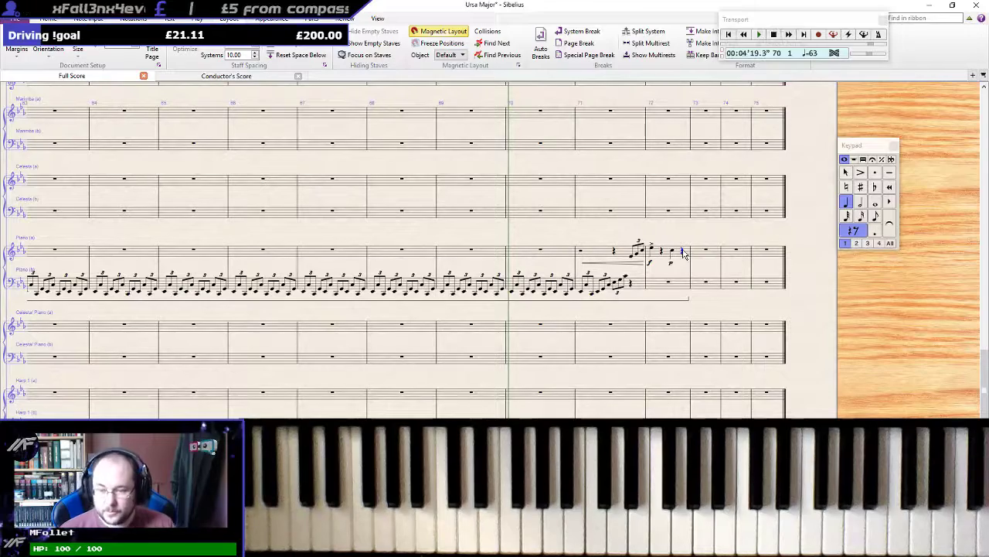
key(F10)
key(1)
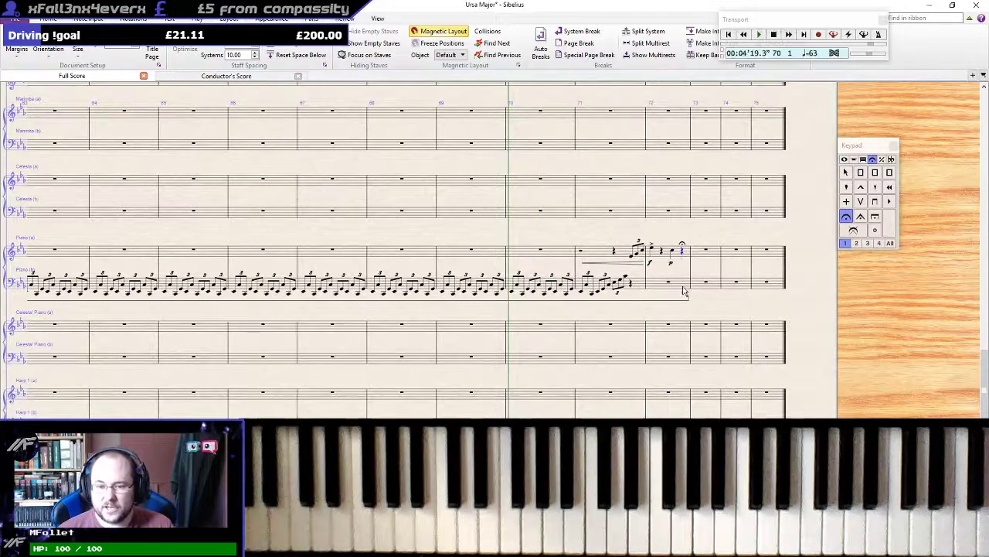
click(685, 286)
key(1)
scroll(684, 309, up, 6)
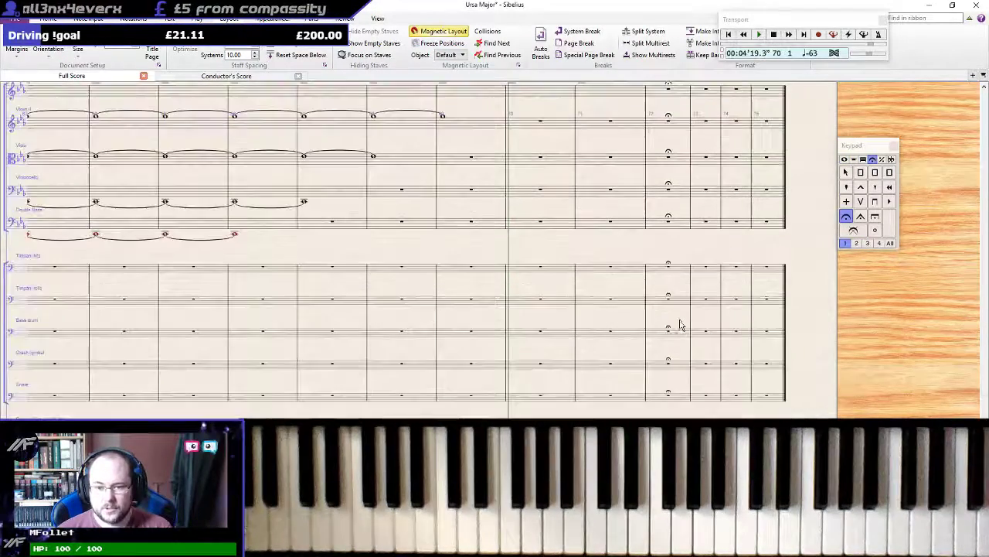
scroll(686, 326, down, 6)
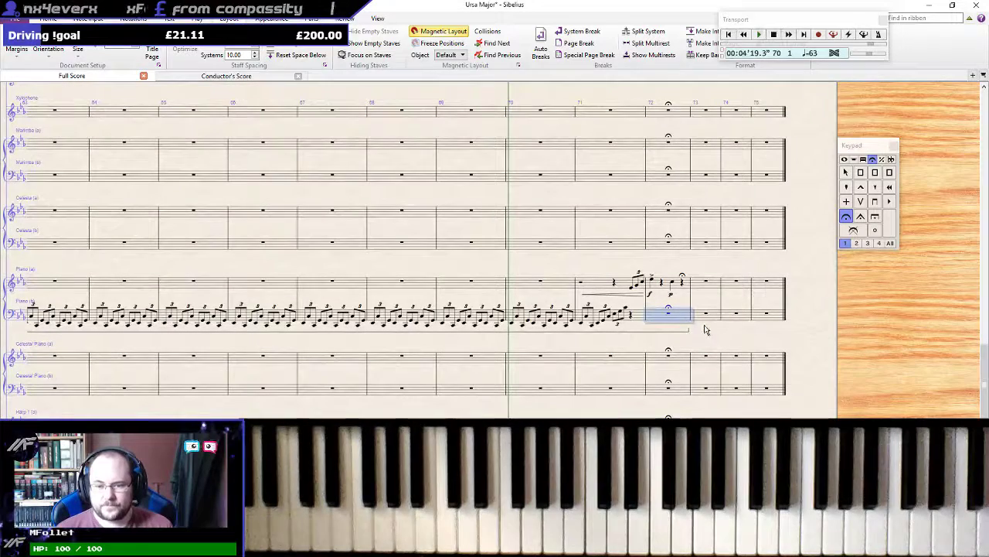
Delete the empty bars 73 to 75 and play the ending back from bar 71
key(Escape)
ctrl+click(702, 322)
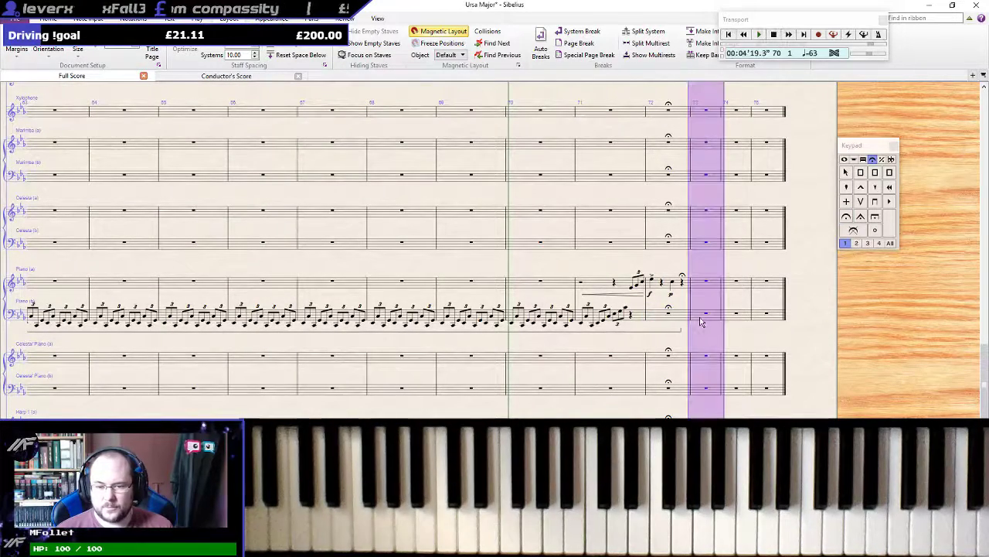
shift+click(766, 322)
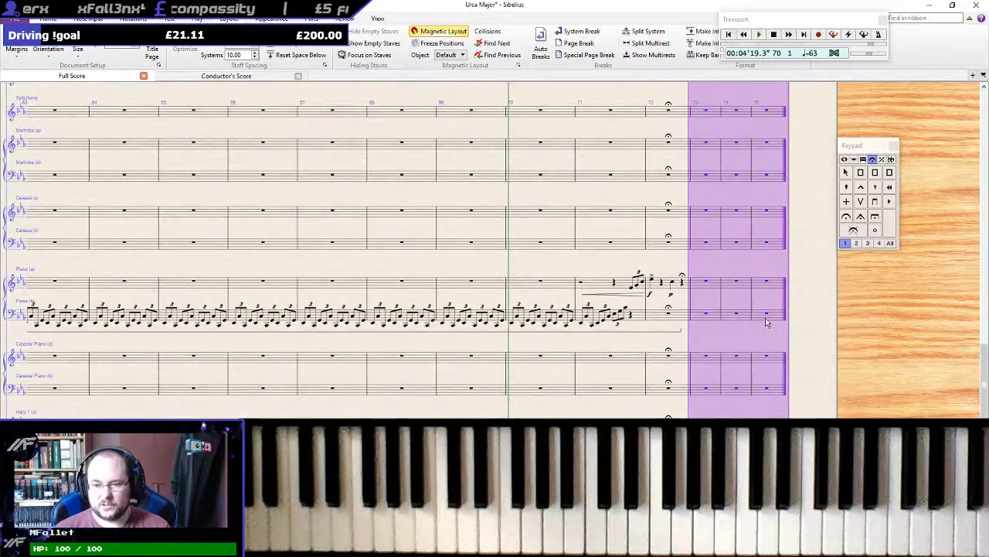
key(Delete)
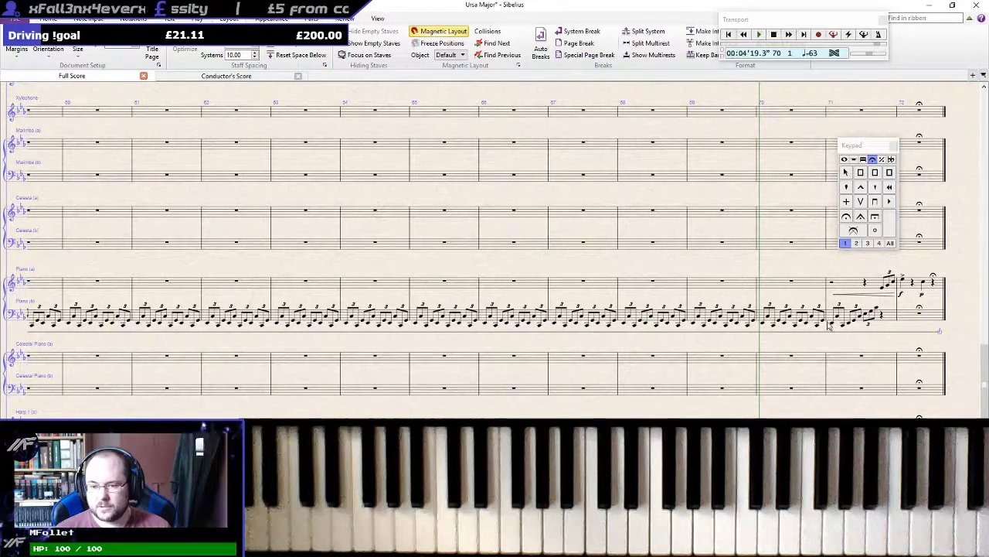
key(space)
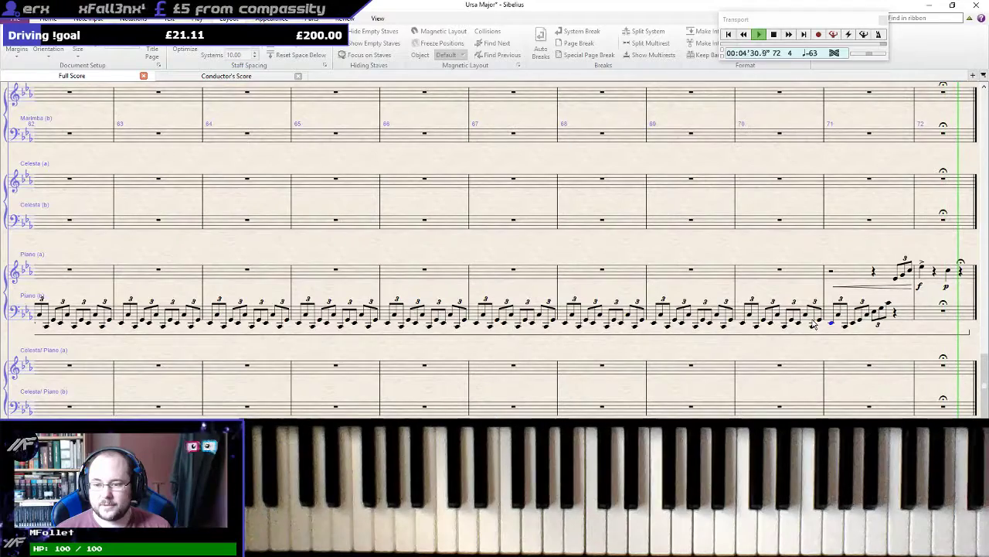
key(space)
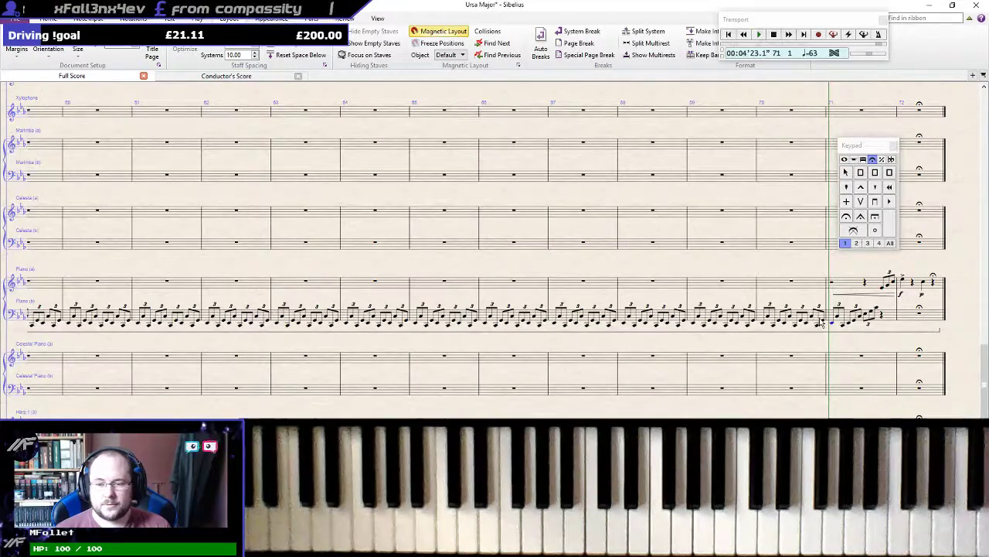
Add one empty bar after bar 72 and extend Piano (b)'s pedal line to the end of it
drag(741, 266, 360, 256)
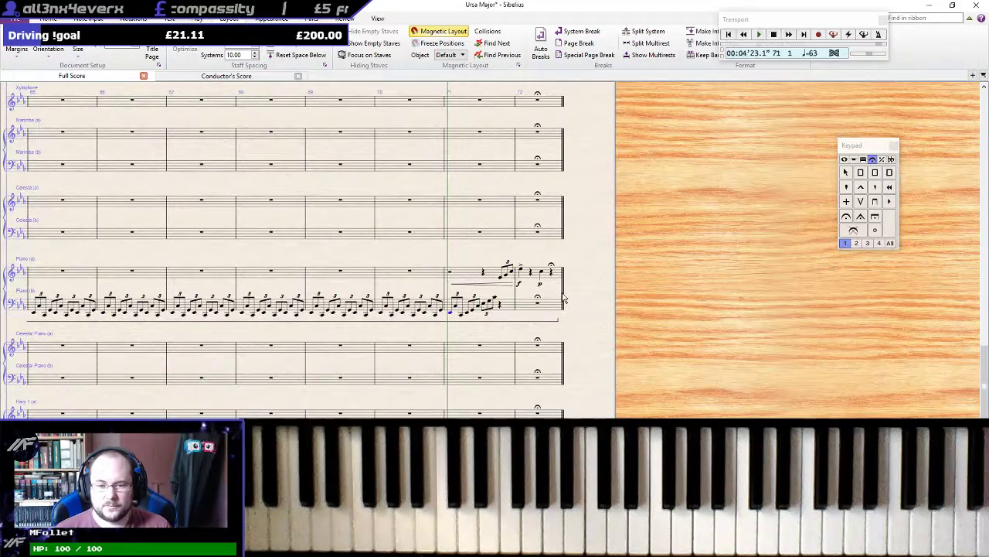
key(ctrl+b)
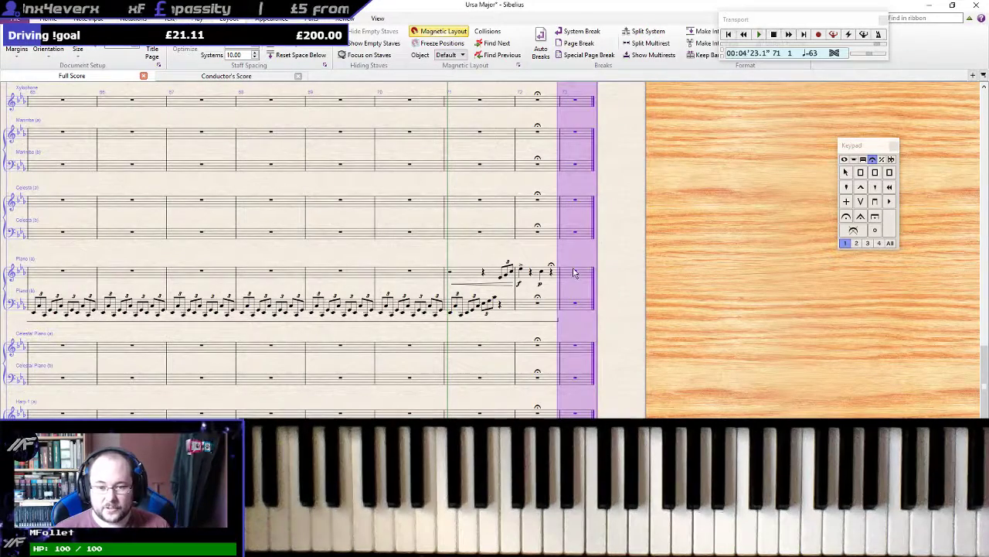
key(Escape)
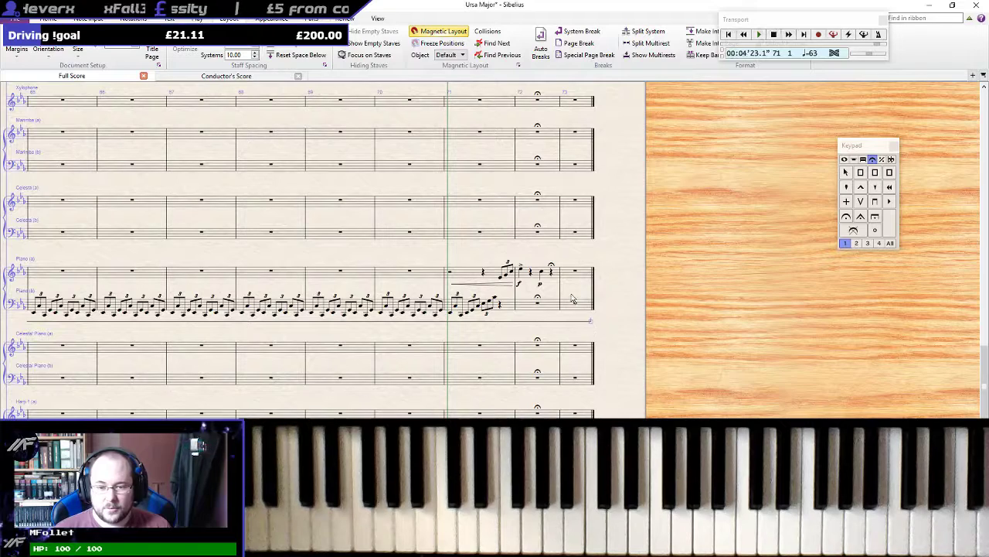
Remove the fermatas from bar 72 in all staves and place them on the bar 73 rests
click(551, 305)
key(KP_1)
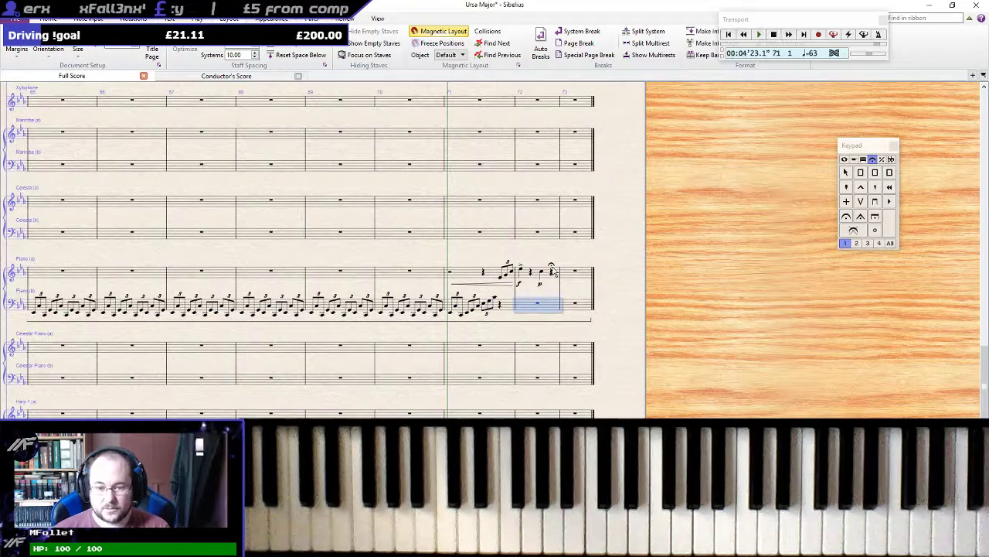
click(552, 272)
click(569, 278)
key(KP_1)
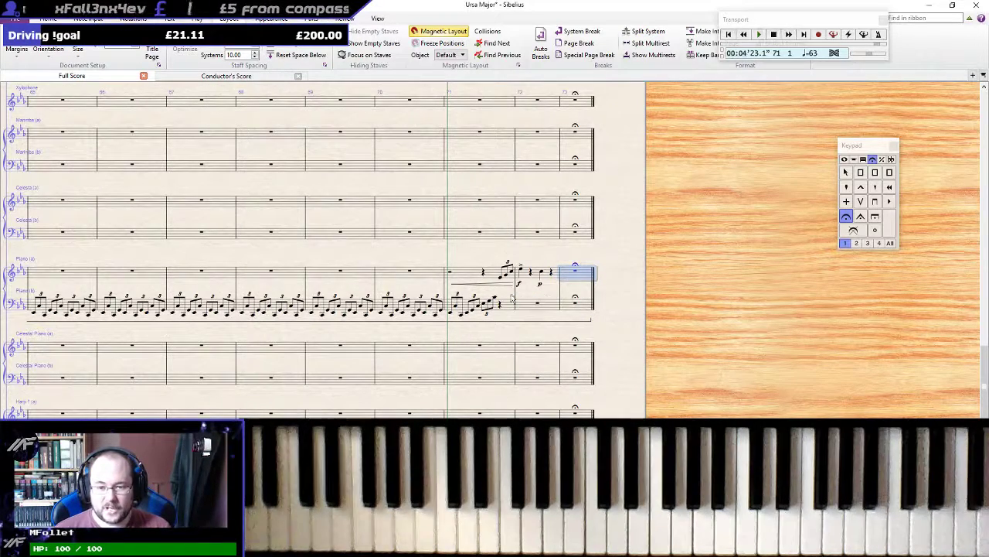
Play the ending back from bar 72 and look over the harp and string staves below the piano
click(522, 269)
key(p)
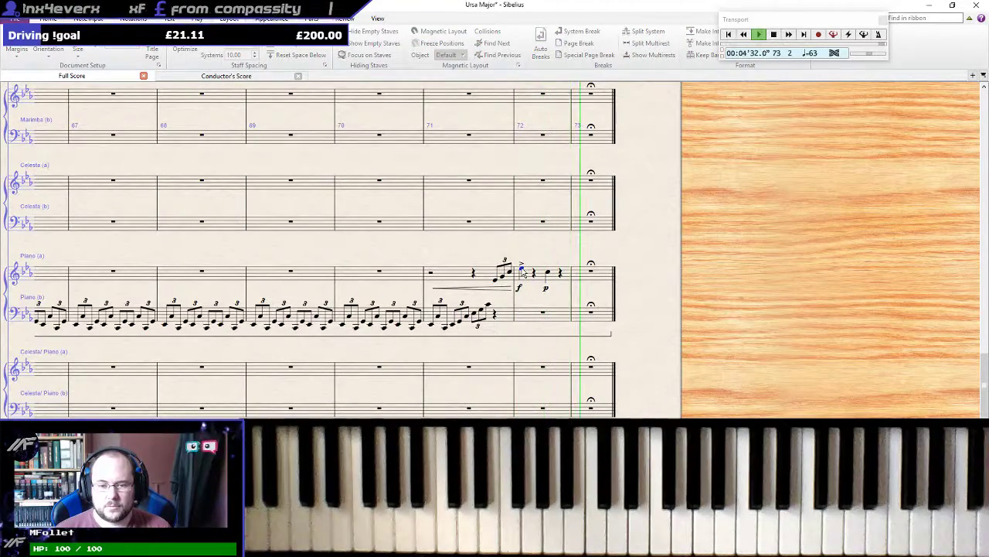
key(space)
scroll(576, 271, down, 1)
scroll(576, 275, down, 4)
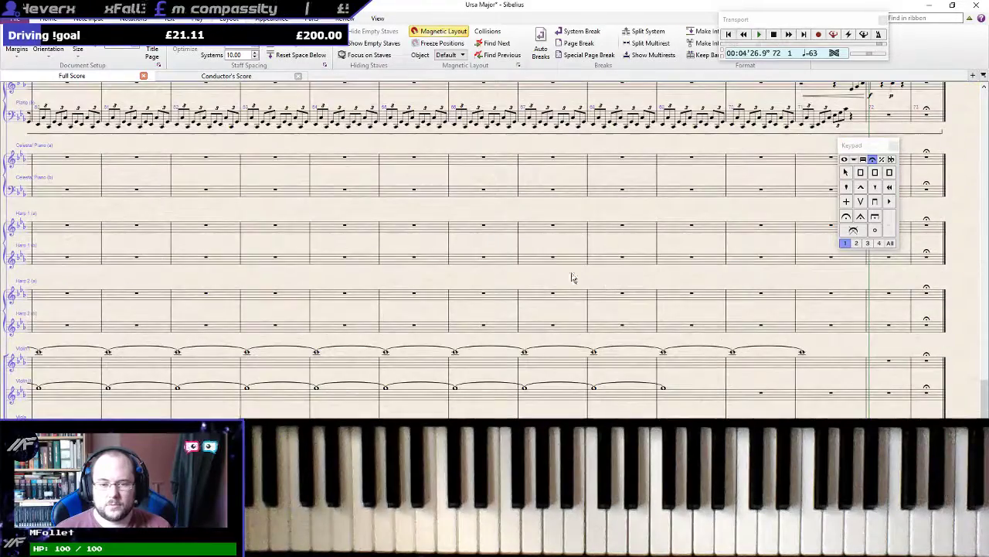
scroll(554, 276, down, 2)
scroll(554, 279, down, 1)
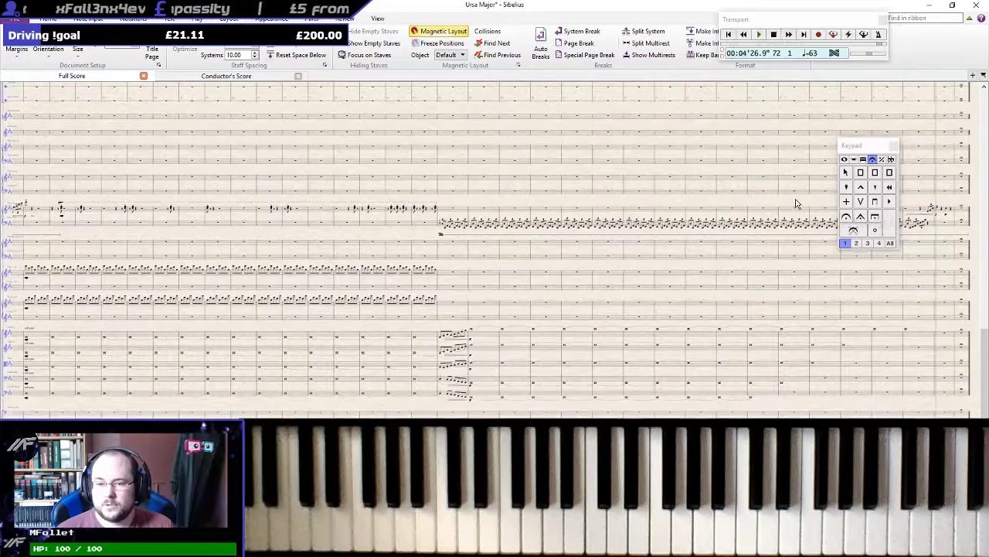
Play the ending of the piano part back from bar 71
drag(797, 204, 490, 226)
scroll(628, 233, up, 2)
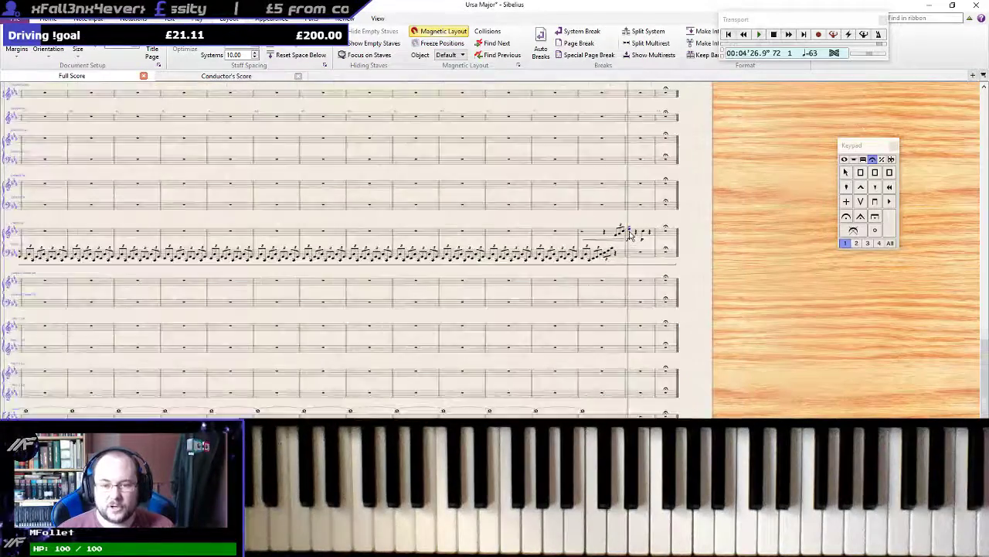
scroll(630, 234, up, 2)
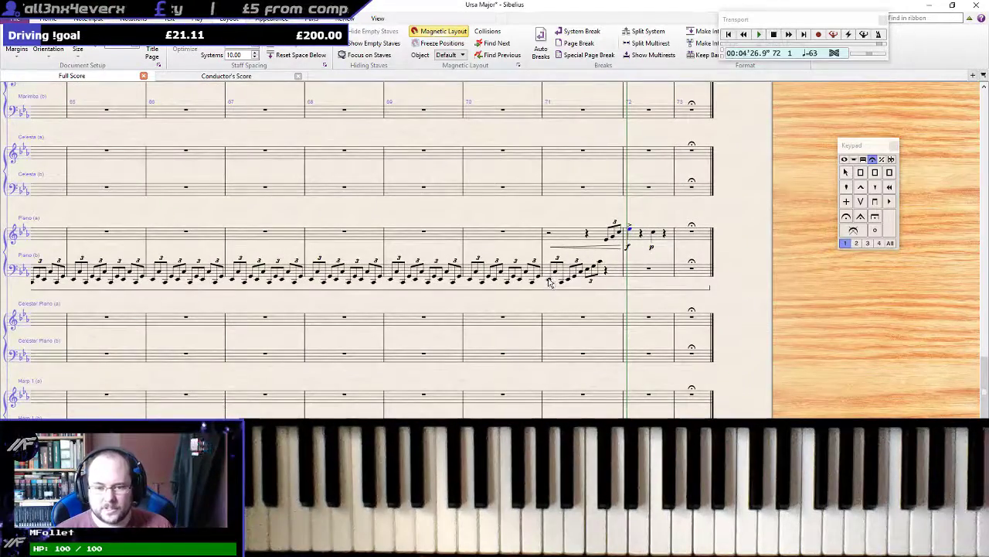
key(p)
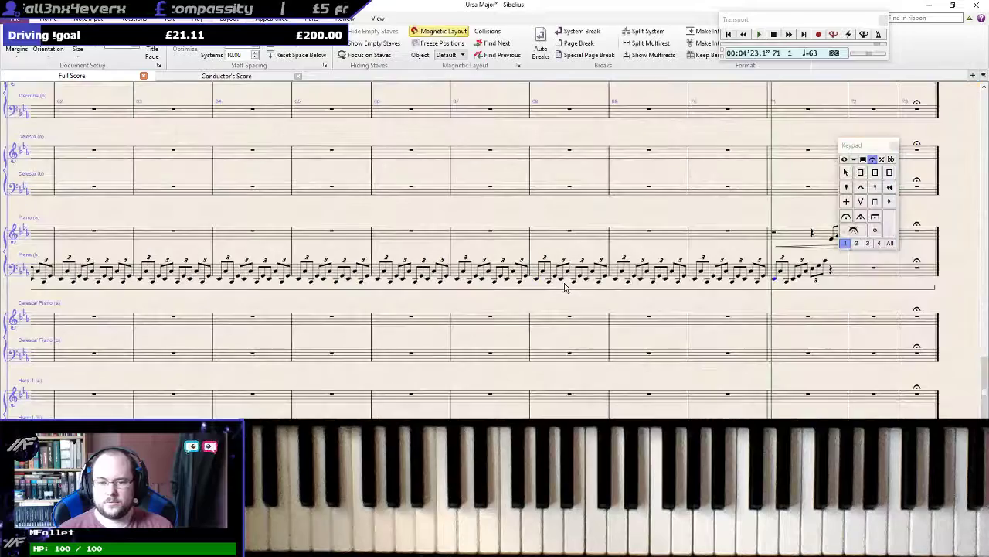
Enter a quarter note on beat 1 of bar 57 in the Cymbals staff and remove the plus articulations from that bar
drag(376, 217, 974, 168)
drag(947, 256, 988, 394)
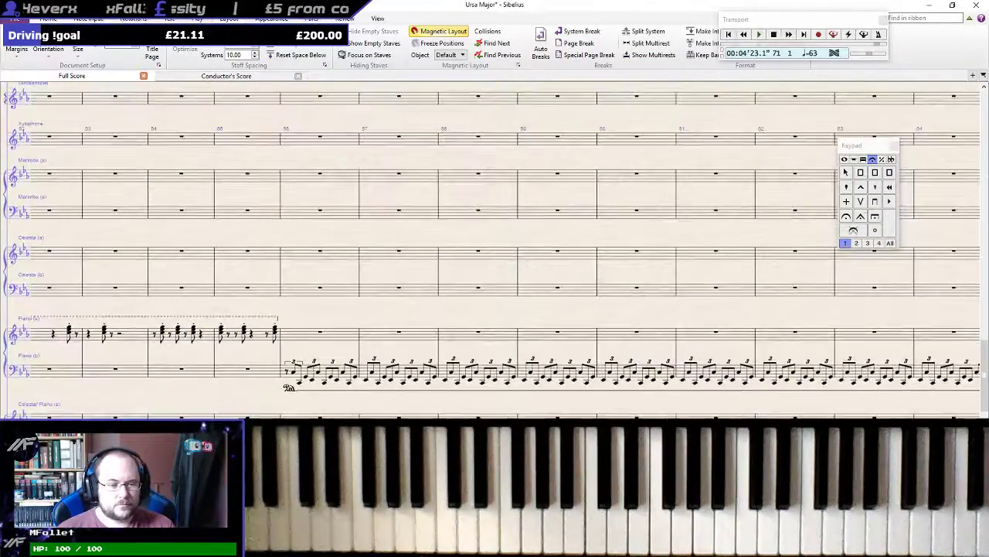
scroll(822, 262, down, 5)
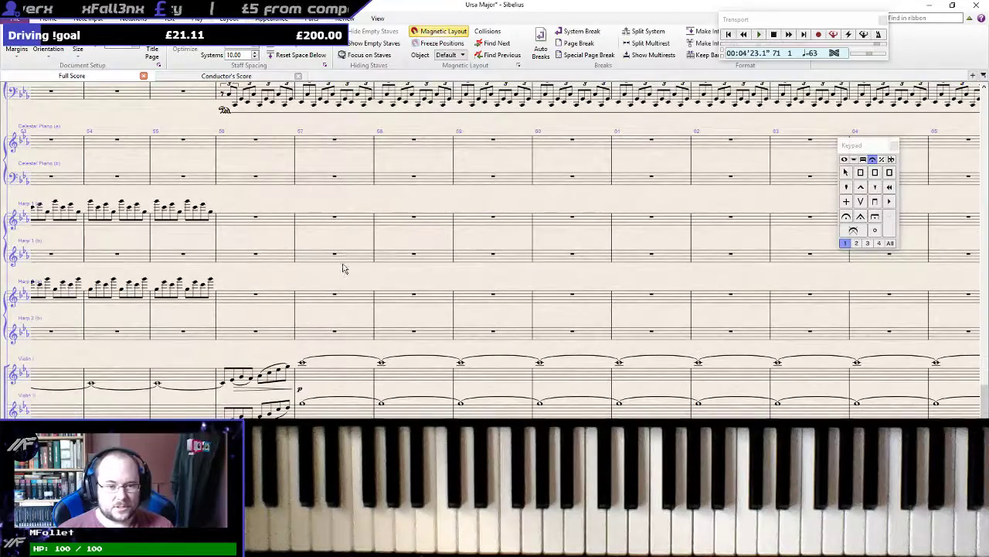
scroll(340, 263, up, 5)
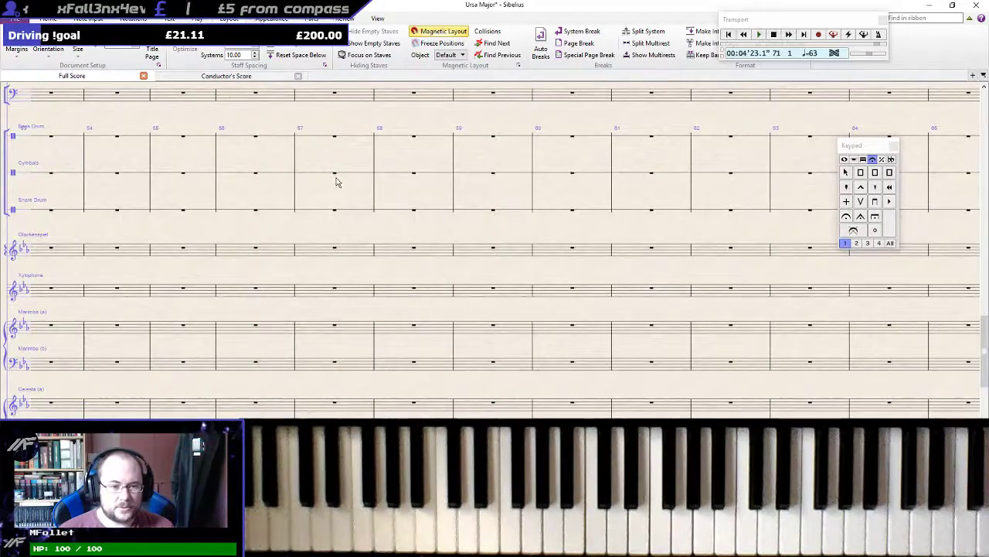
key(KP_4)
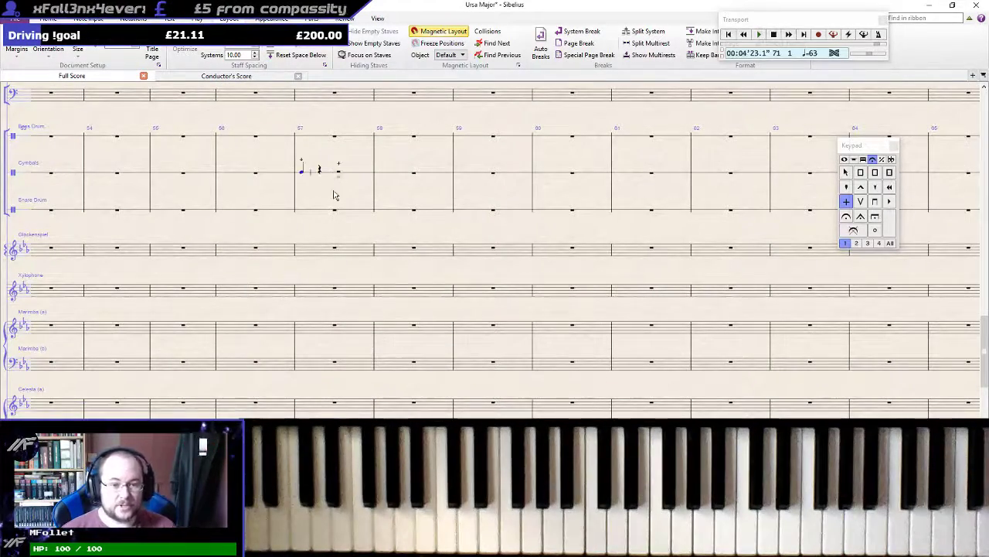
scroll(334, 195, up, 2)
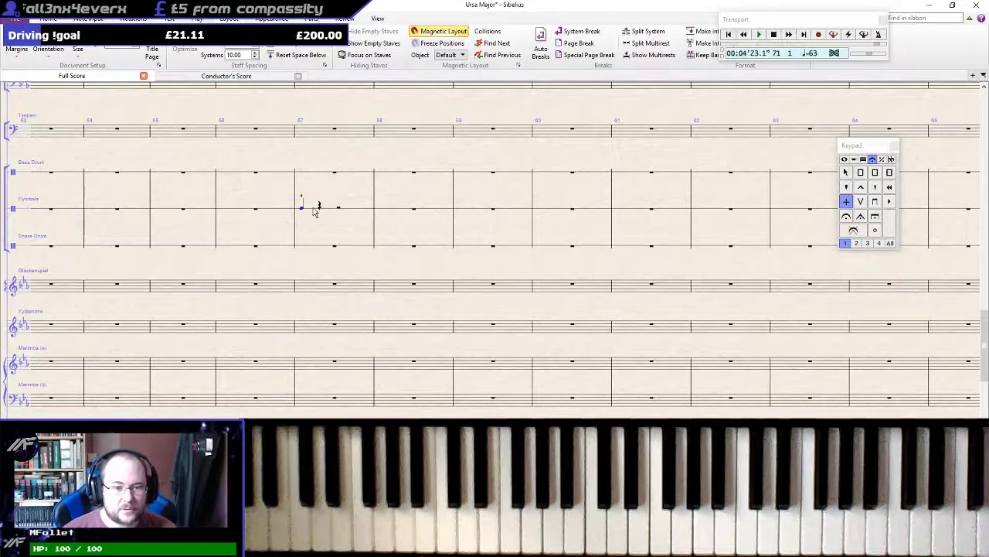
click(314, 212)
key(KP_4)
key(KP_Add)
key(KP_Add)
key(KP_Add)
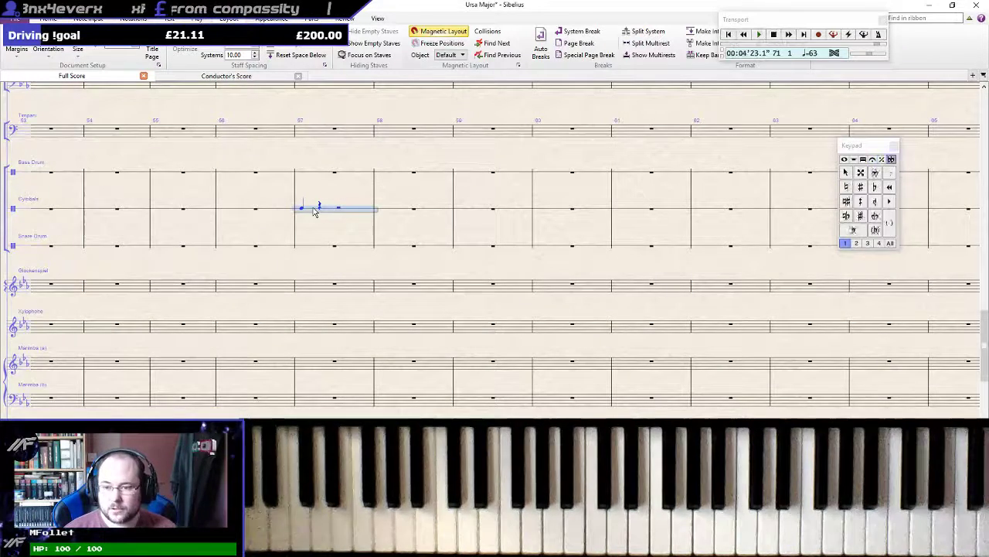
Add a p dynamic below the quarter note in bar 57 of the Cymbals staff
scroll(299, 218, down, 4)
scroll(302, 221, up, 6)
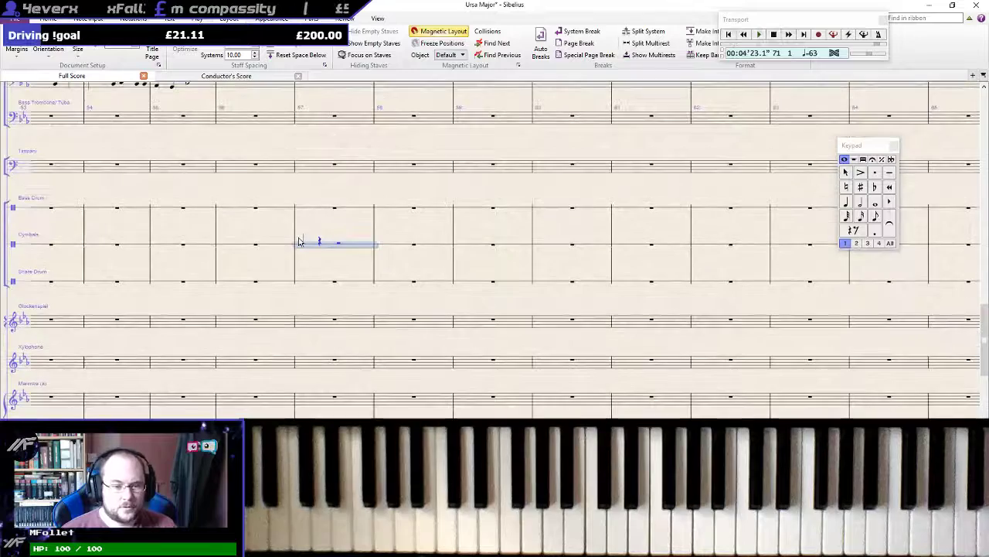
key(Escape)
text(p)
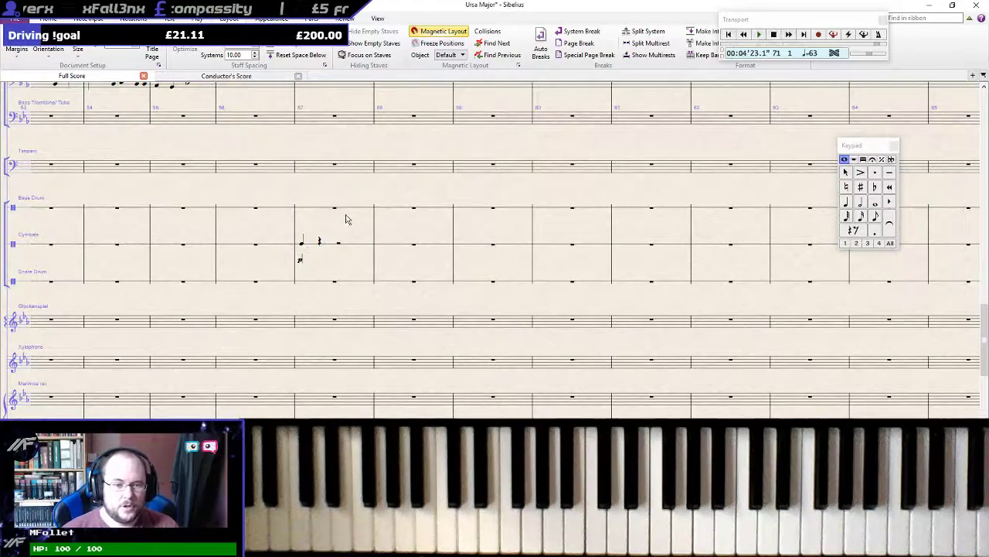
Copy bar 57 of the Cymbals staff, including its p dynamic, into the Crash cymbal staff below the strings and check the note
click(354, 244)
scroll(314, 309, down, 10)
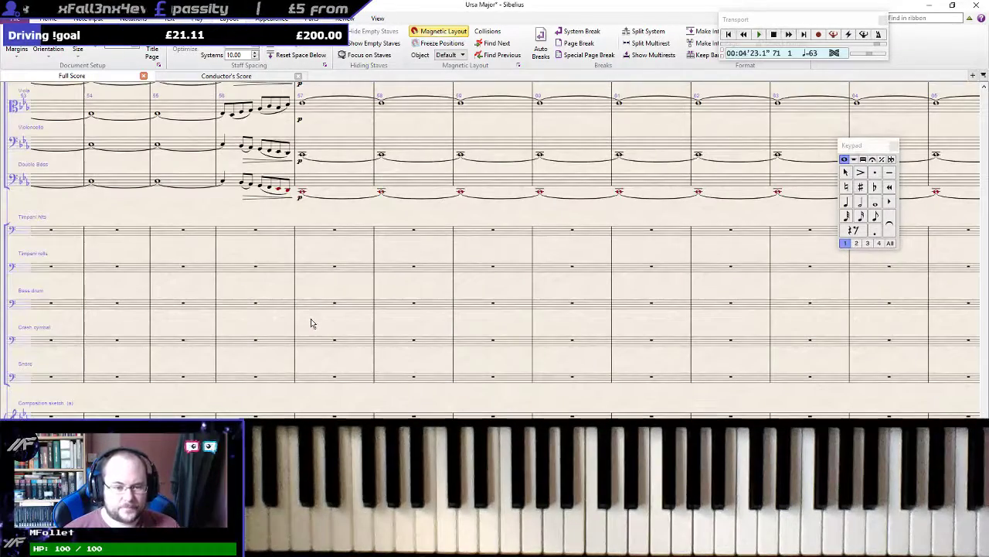
click(301, 346)
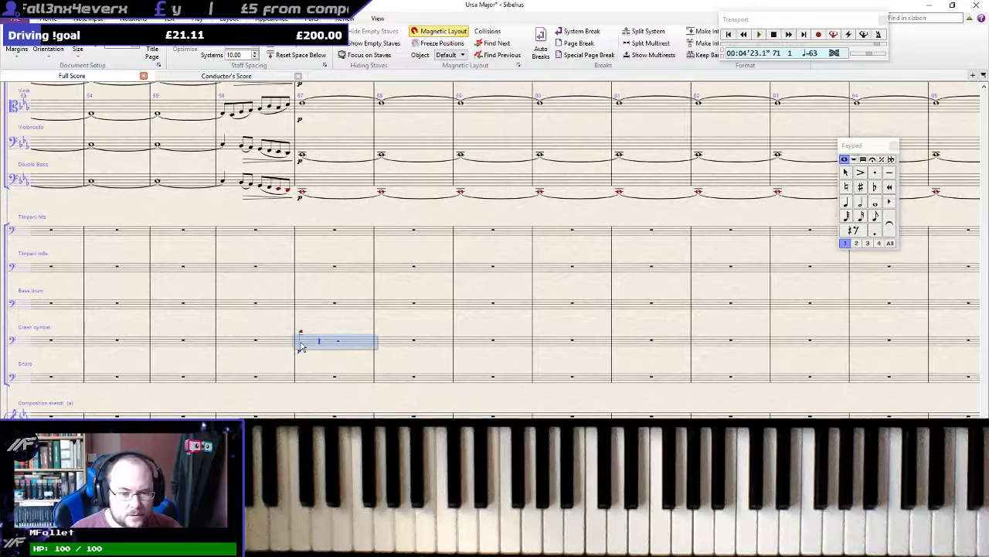
scroll(302, 346, up, 3)
click(262, 316)
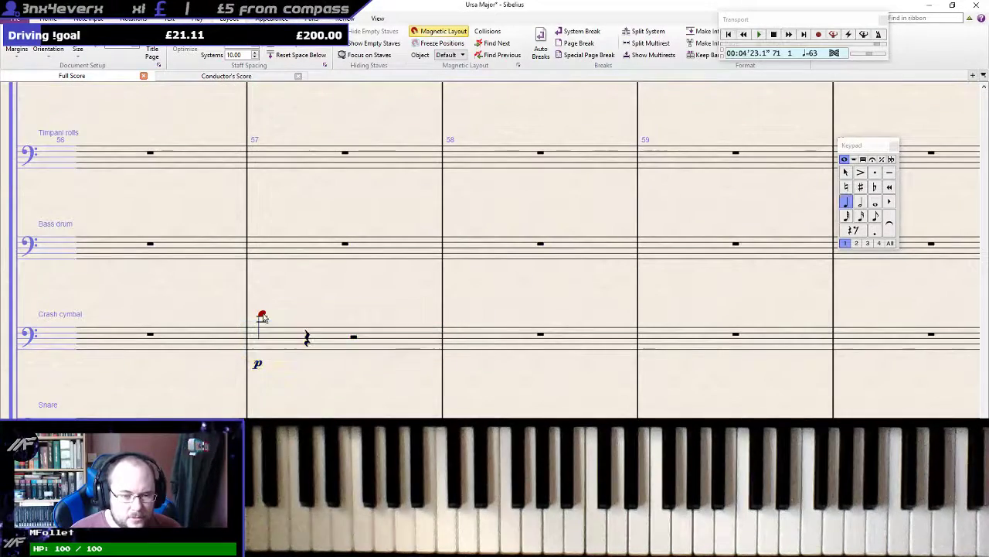
click(304, 311)
scroll(306, 311, down, 3)
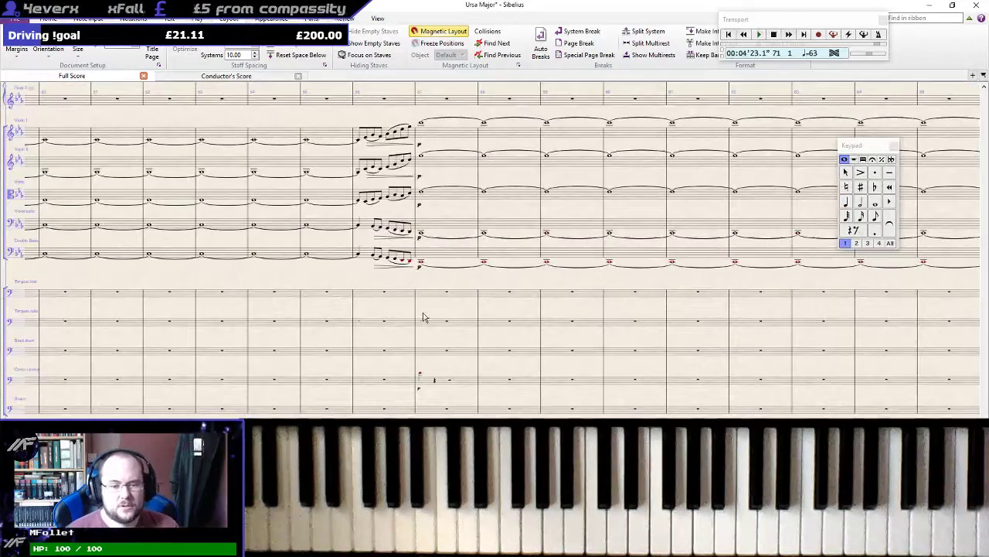
Enter a quarter-note C on the first beat of bar 56 in the Marimba (b) staff
scroll(423, 317, down, 5)
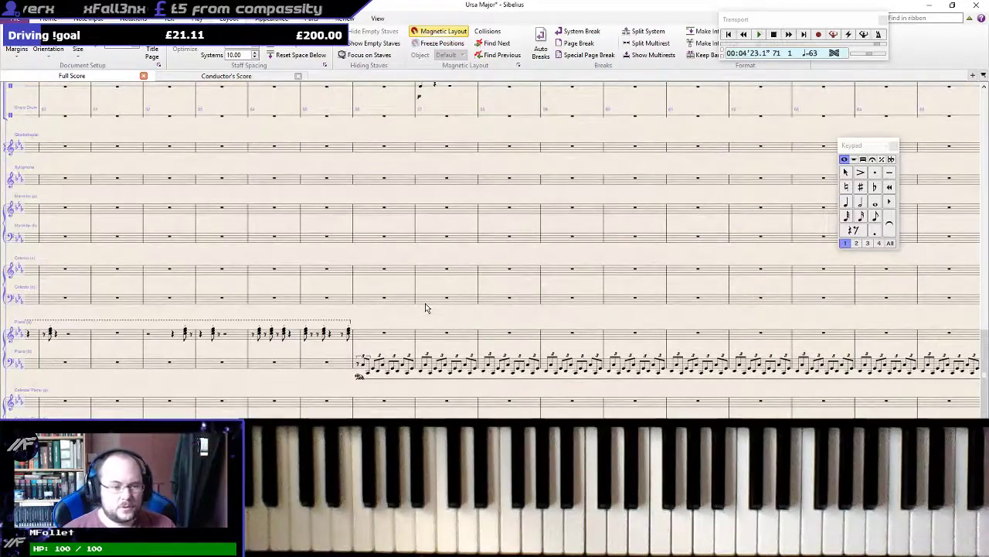
scroll(427, 307, up, 1)
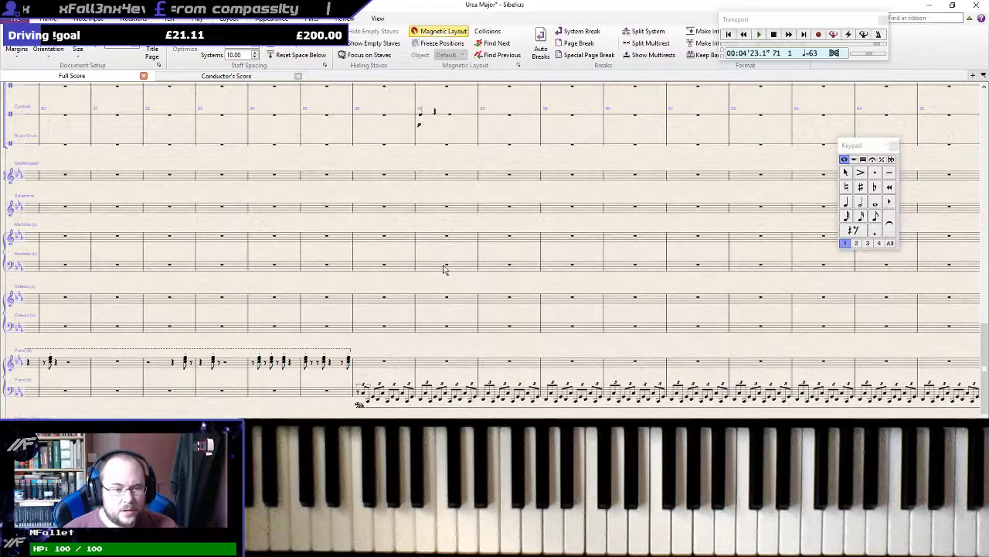
click(384, 268)
key(4)
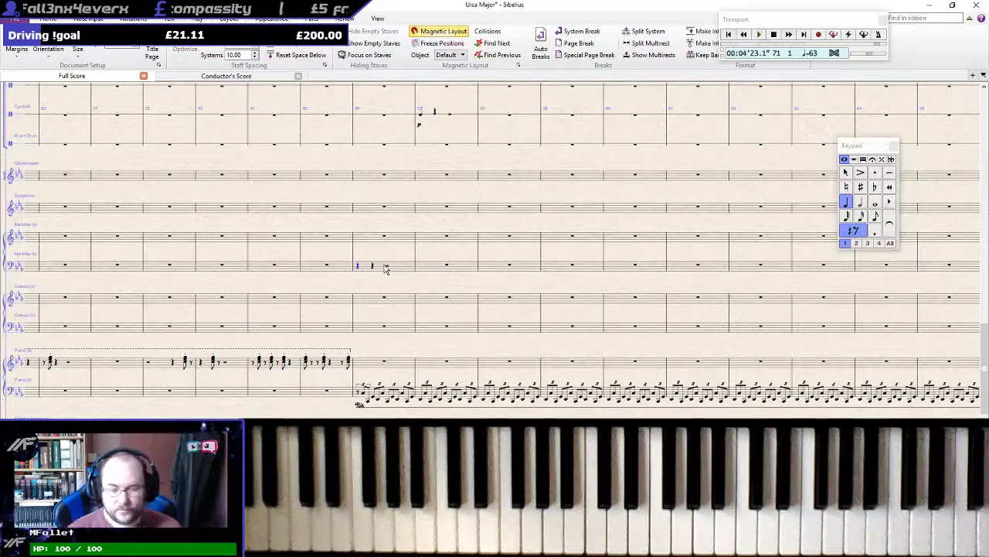
key(c)
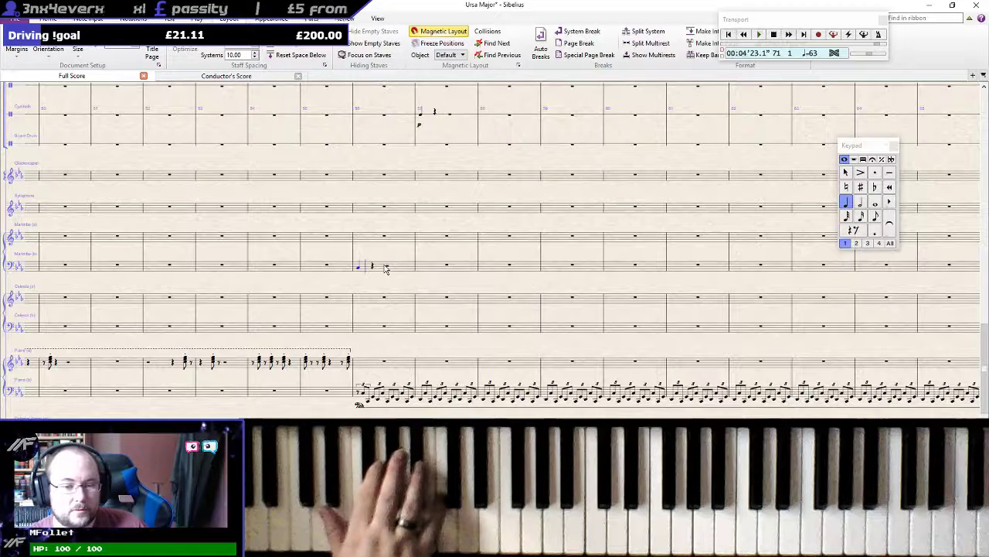
key(g)
key(e)
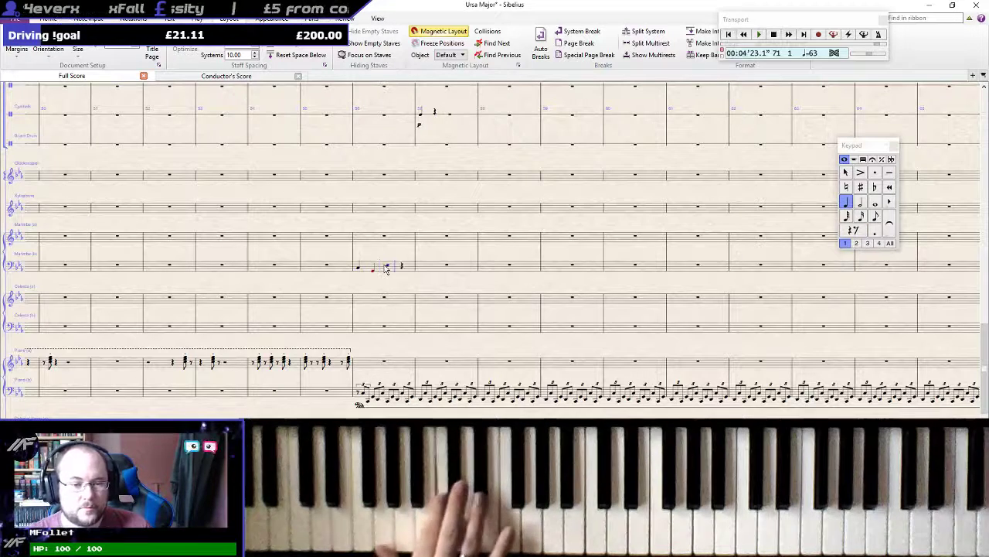
key(c)
key(g)
key(e)
key(c)
key(g)
key(e)
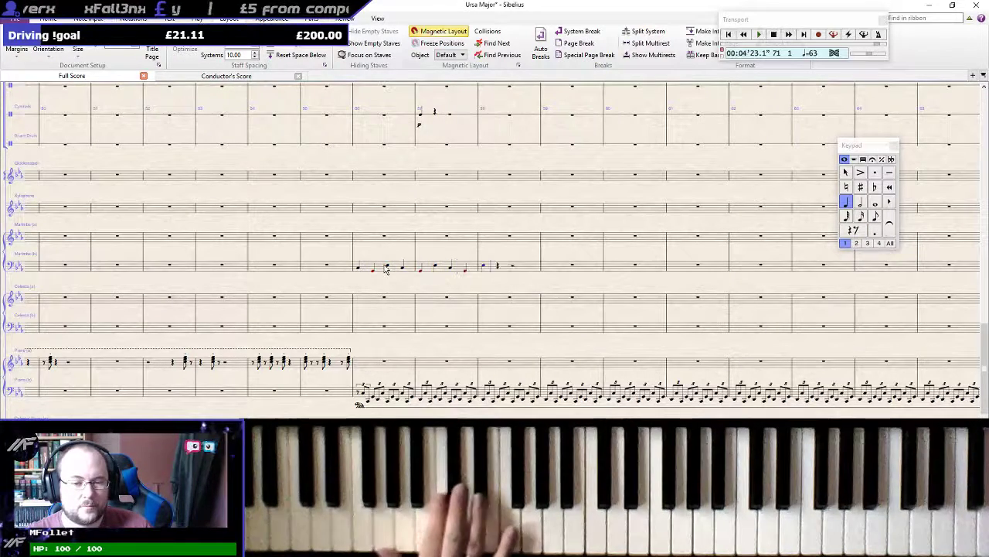
key(c)
key(g)
key(g)
key(e)
key(c)
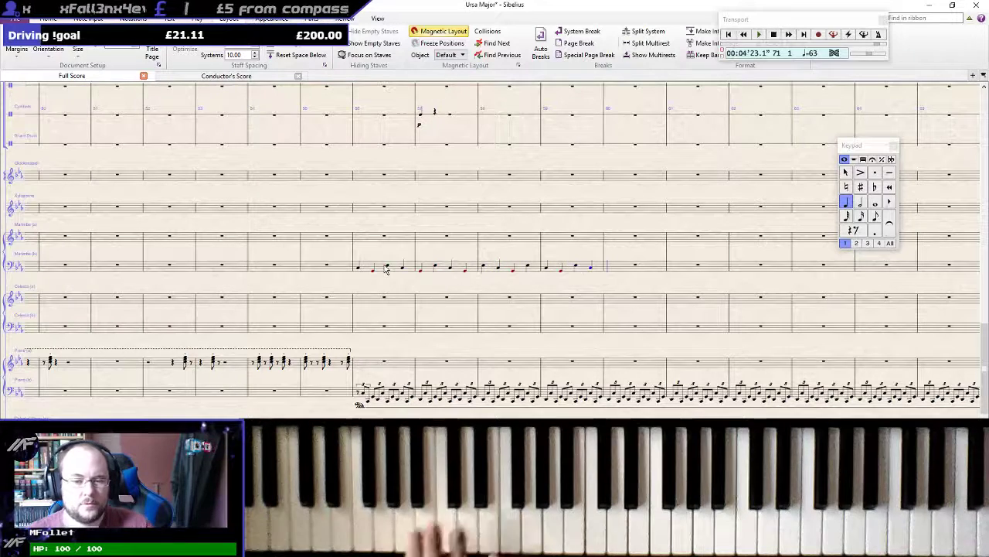
key(BackSpace)
key(BackSpace)
key(BackSpace)
key(BackSpace)
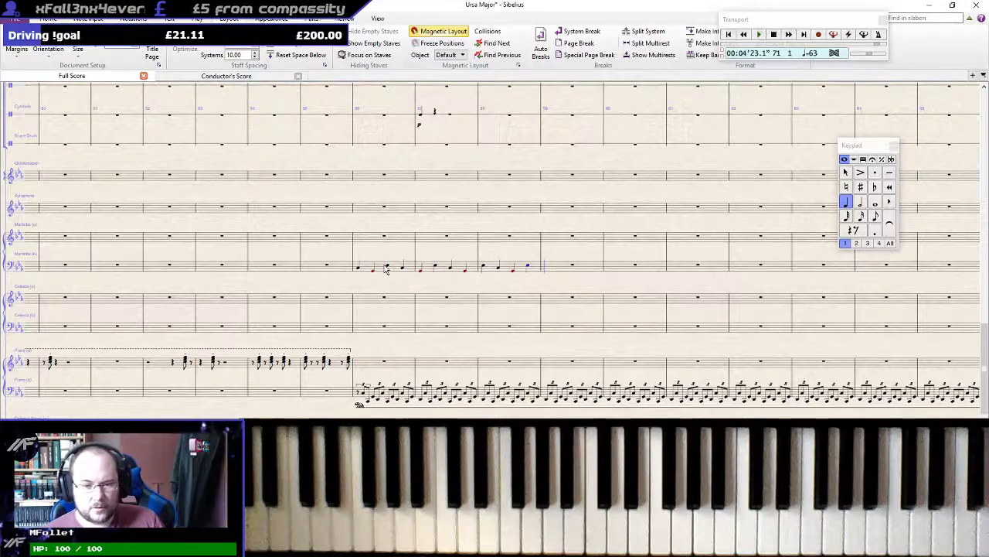
key(BackSpace)
key(BackSpace)
key(BackSpace)
key(BackSpace)
key(BackSpace)
key(BackSpace)
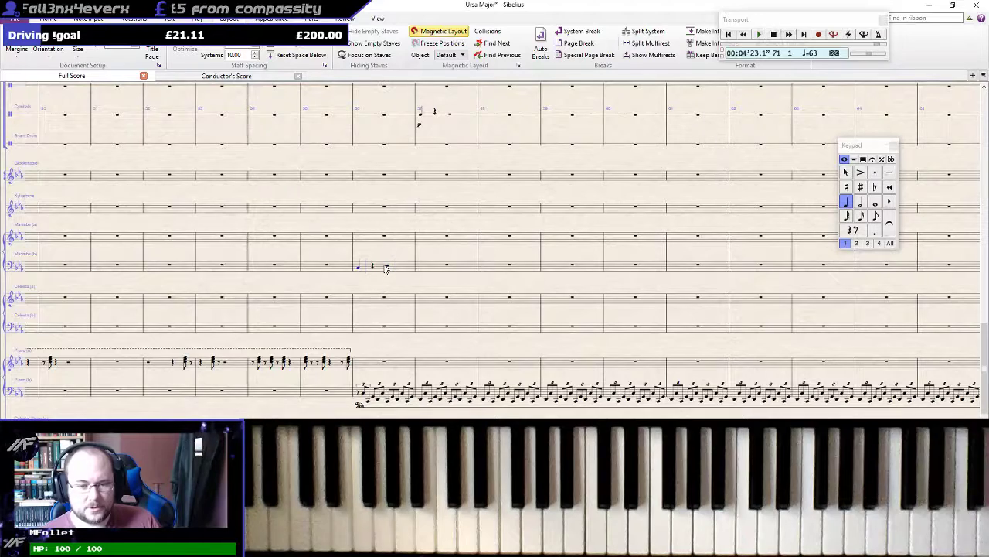
Continue the repeating quarter-note figure in Marimba (b) from bar 56 into bar 71
key(KP_0)
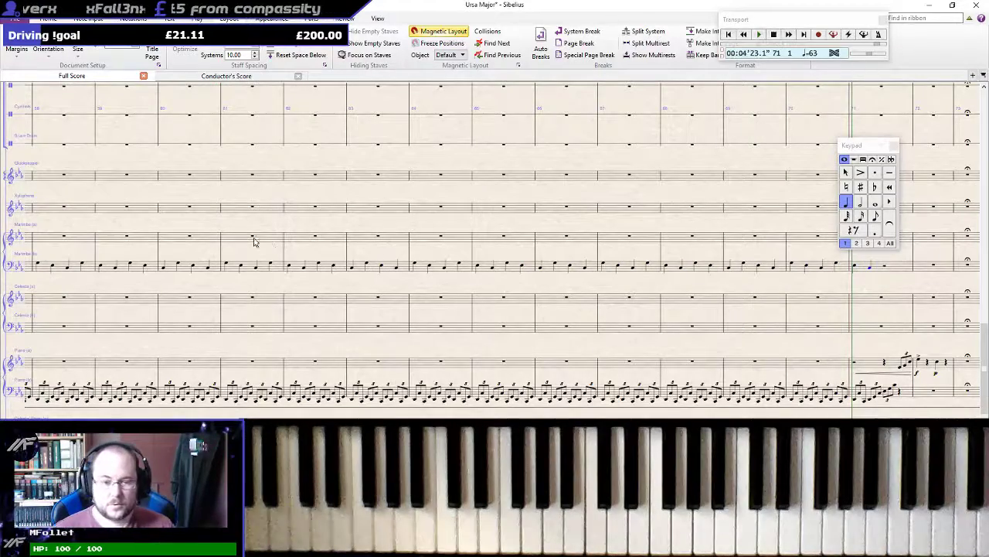
drag(250, 260, 339, 271)
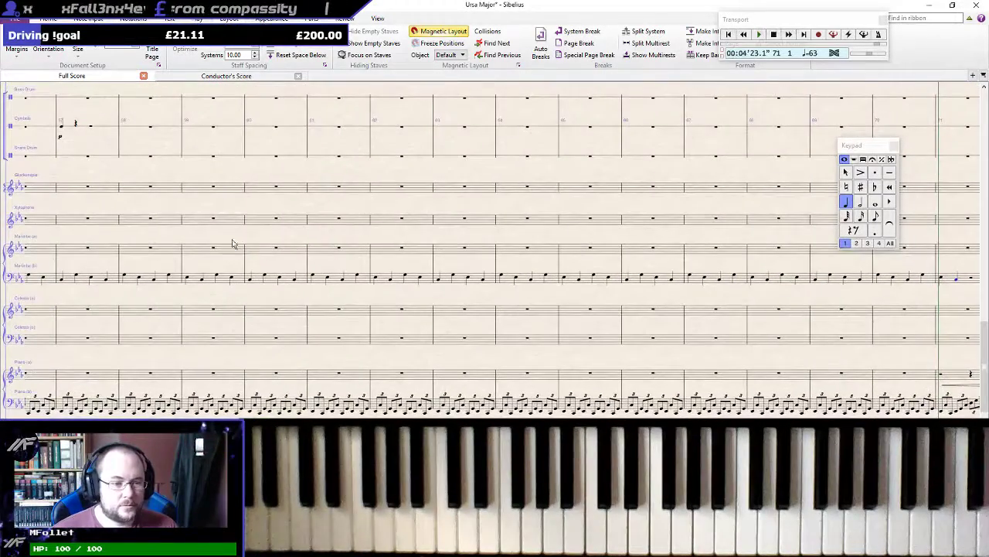
drag(191, 232, 688, 278)
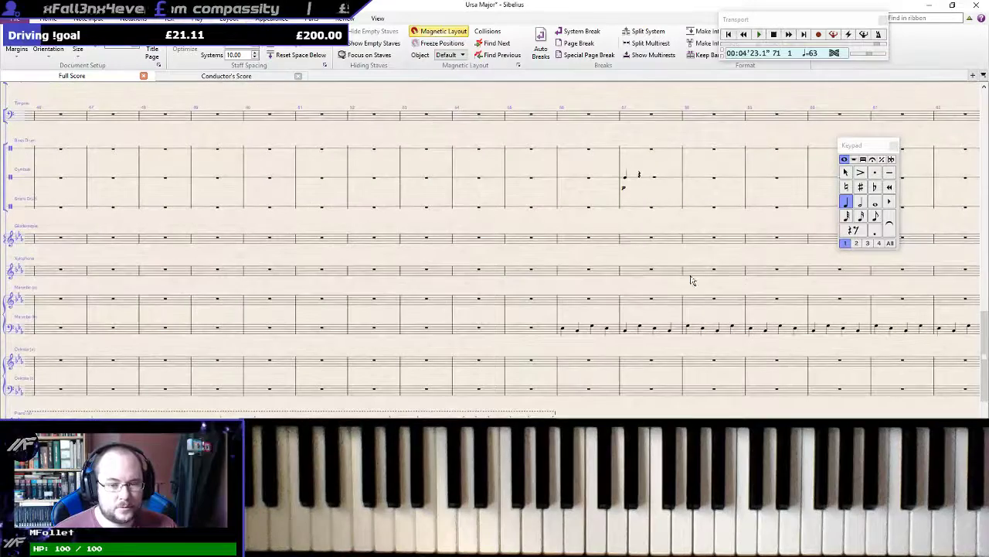
Enter a quarter note on beat 1 of bar 57 in the Glockenspiel staff and mark it p
click(651, 243)
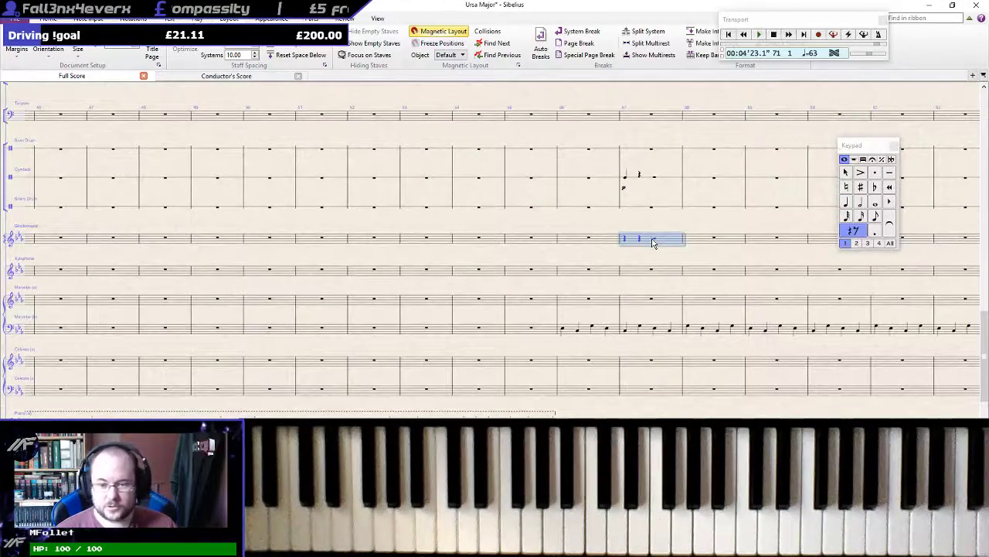
key(n)
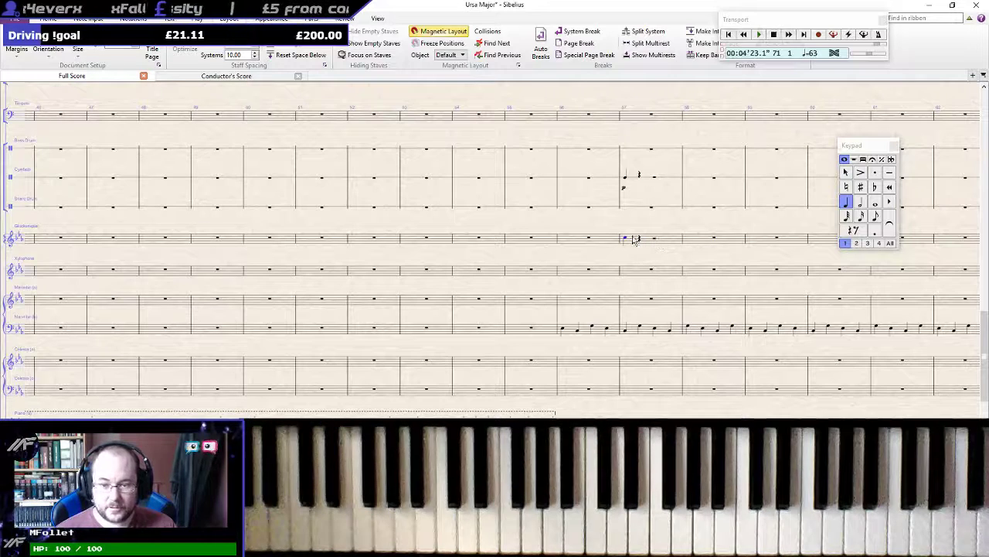
click(619, 242)
key(Escape)
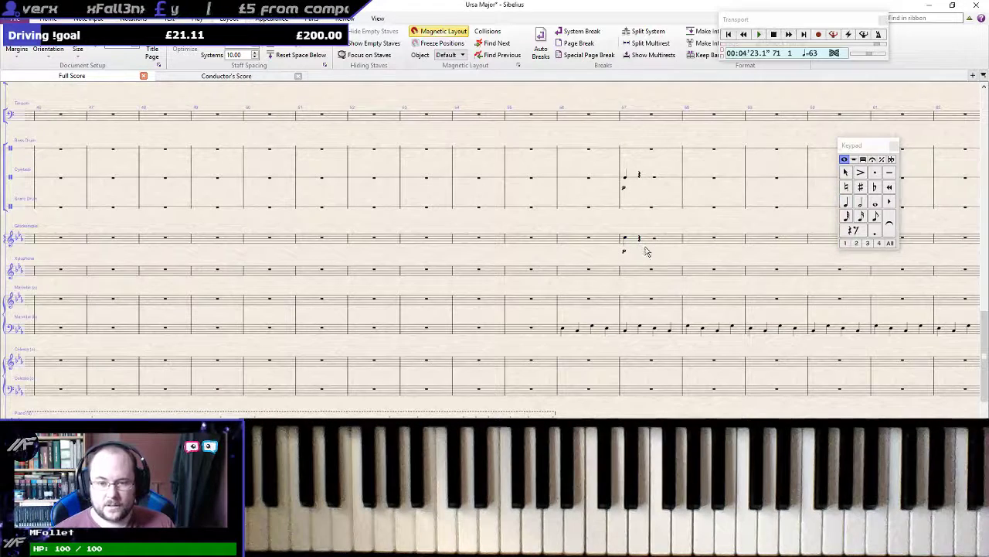
click(669, 245)
click(611, 247)
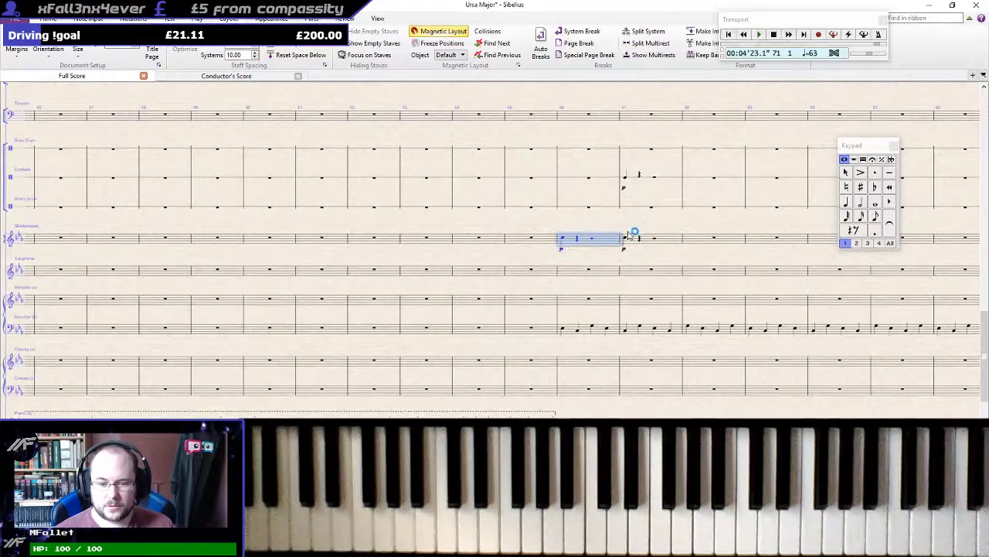
scroll(634, 224, down, 5)
scroll(593, 289, up, 5)
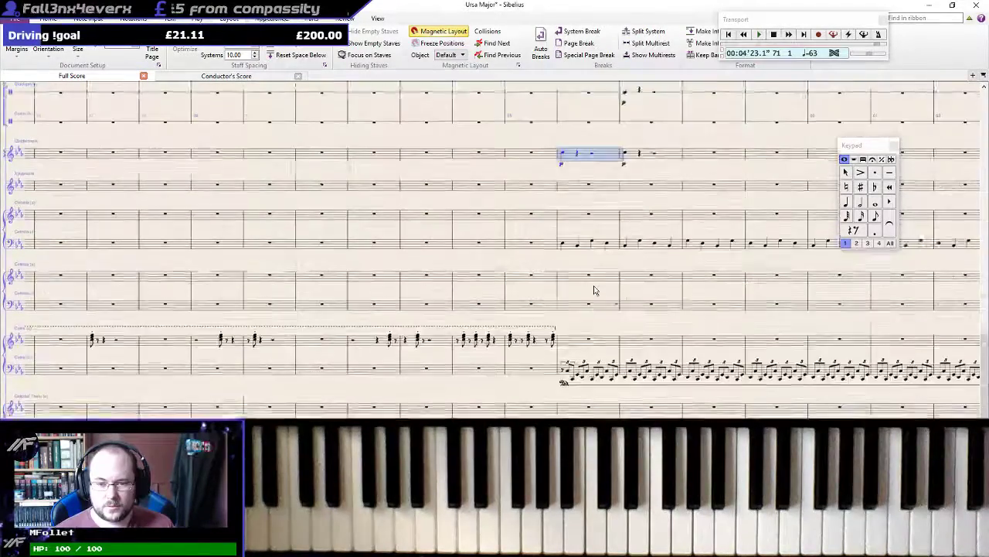
drag(643, 194, 595, 186)
key(Escape)
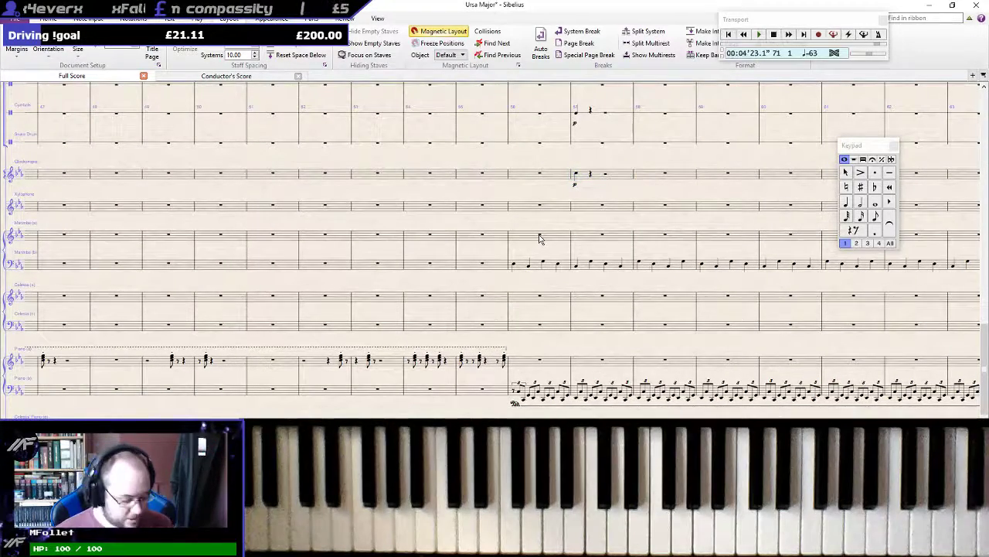
Add a p dynamic between the two Marimba staves at the start of bar 56
key(ctrl+e)
click(540, 238)
key(ctrl+p)
key(Escape)
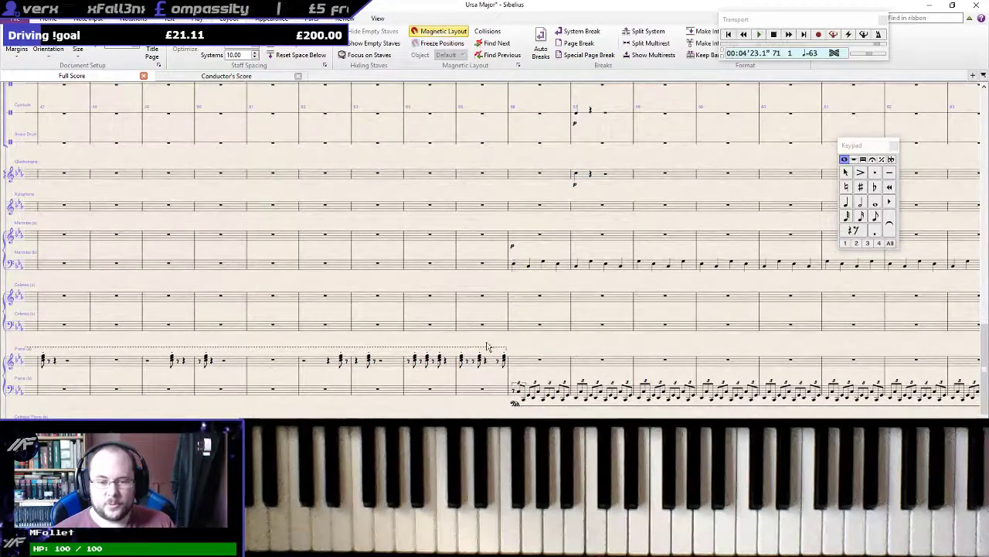
Play back the score from bar 55 to check the new marimba and percussion parts, stopping around bar 59
click(463, 360)
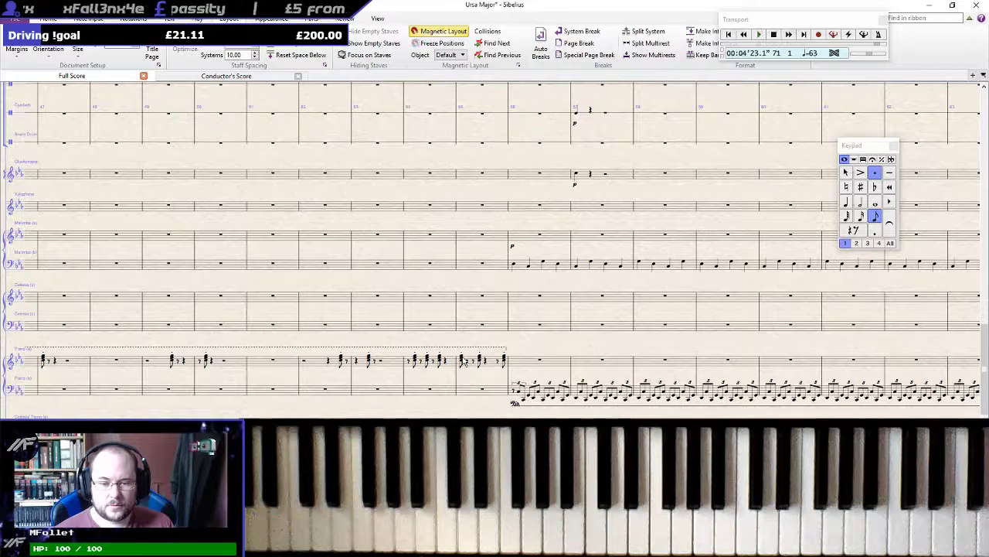
key(p)
scroll(464, 361, up, 2)
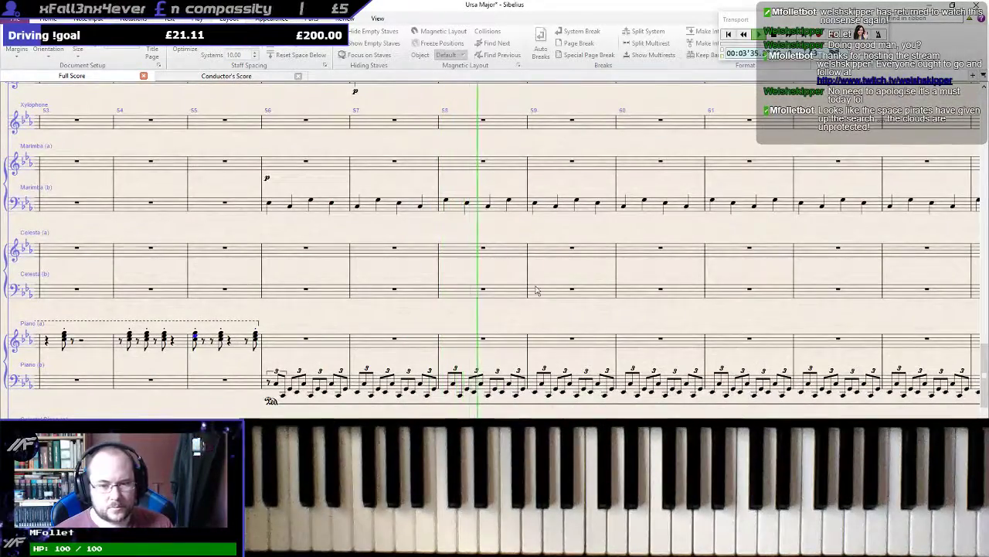
scroll(534, 289, up, 2)
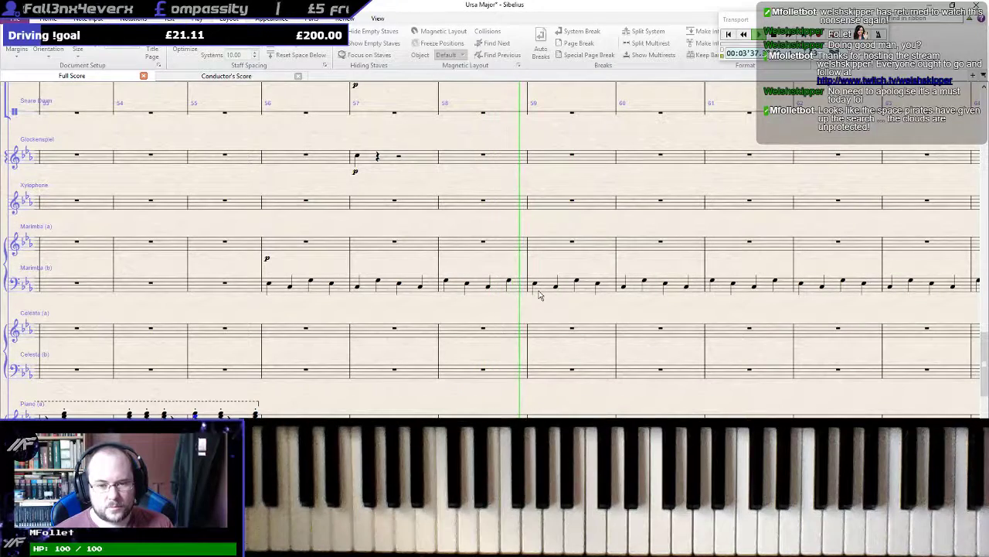
key(space)
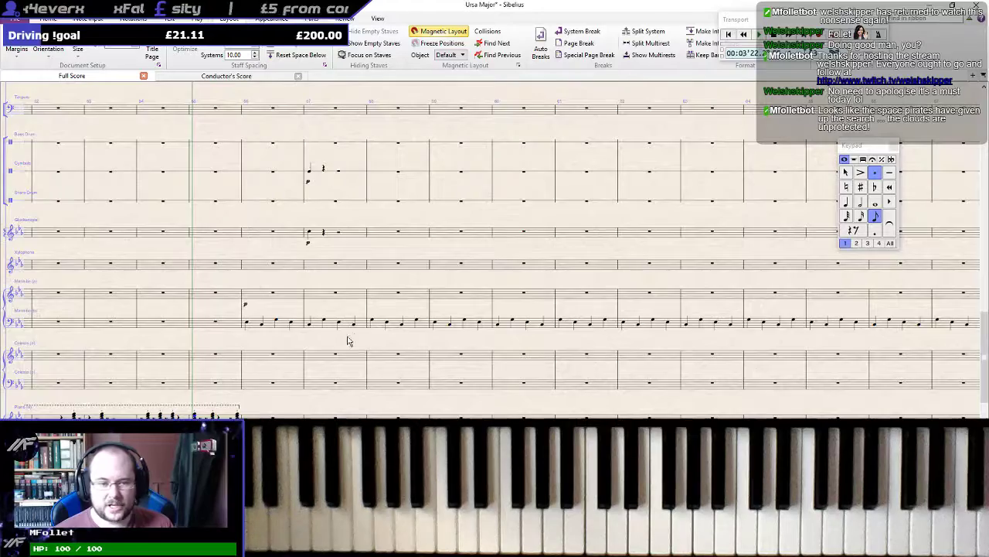
Enter an eighth note on beat 1 of bar 56 in the Harp 1 (a) and Harp 2 (a) staves
scroll(367, 347, up, 10)
scroll(371, 355, down, 9)
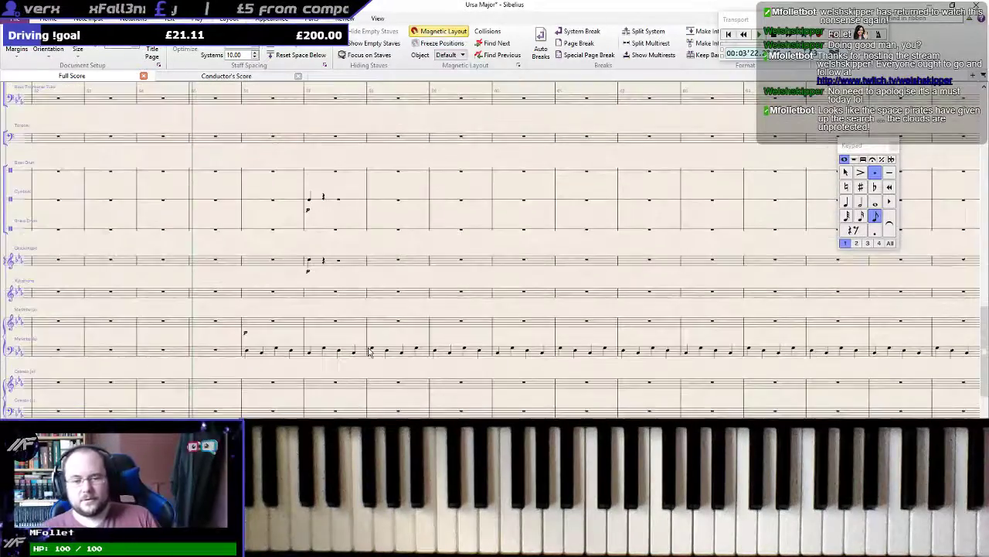
scroll(371, 352, down, 3)
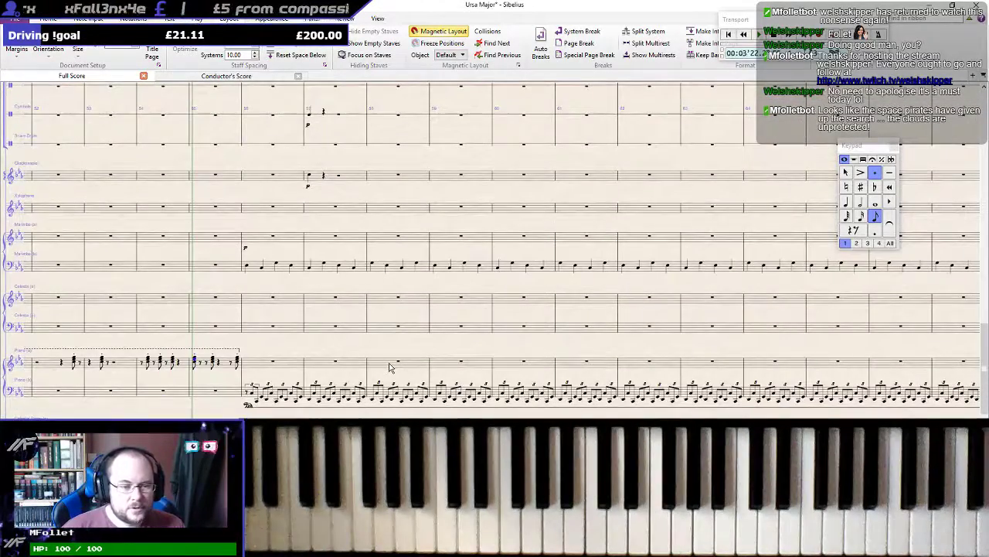
scroll(390, 367, down, 6)
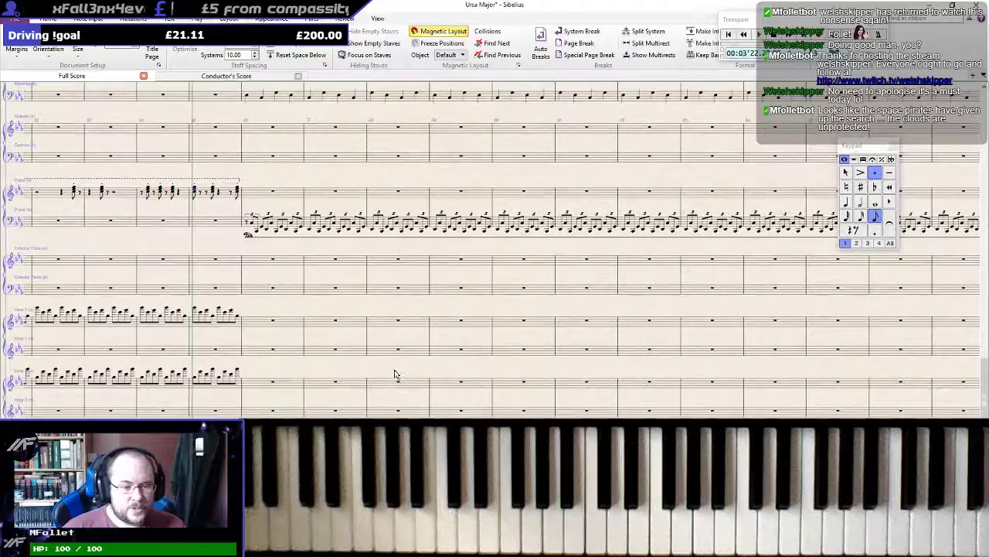
click(273, 320)
key(3)
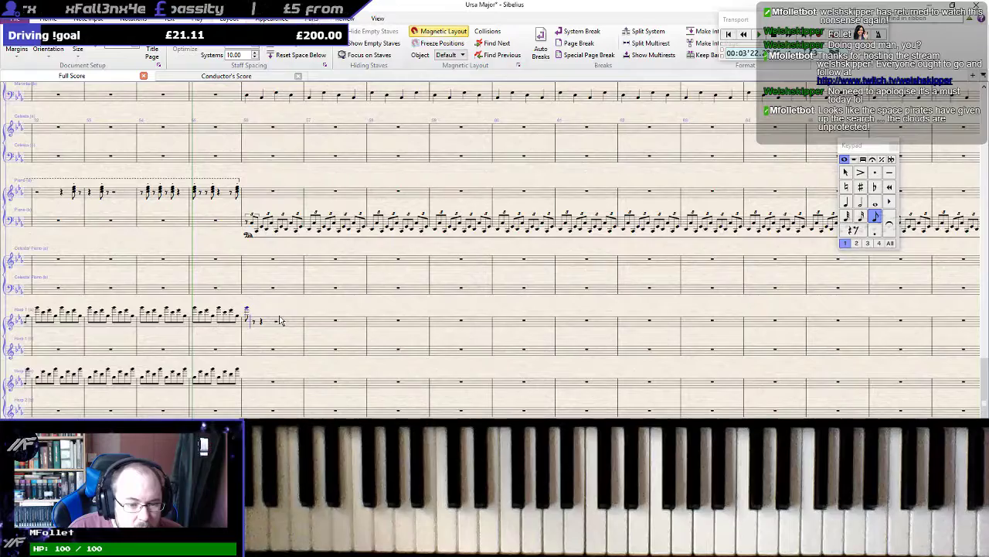
scroll(255, 325, up, 3)
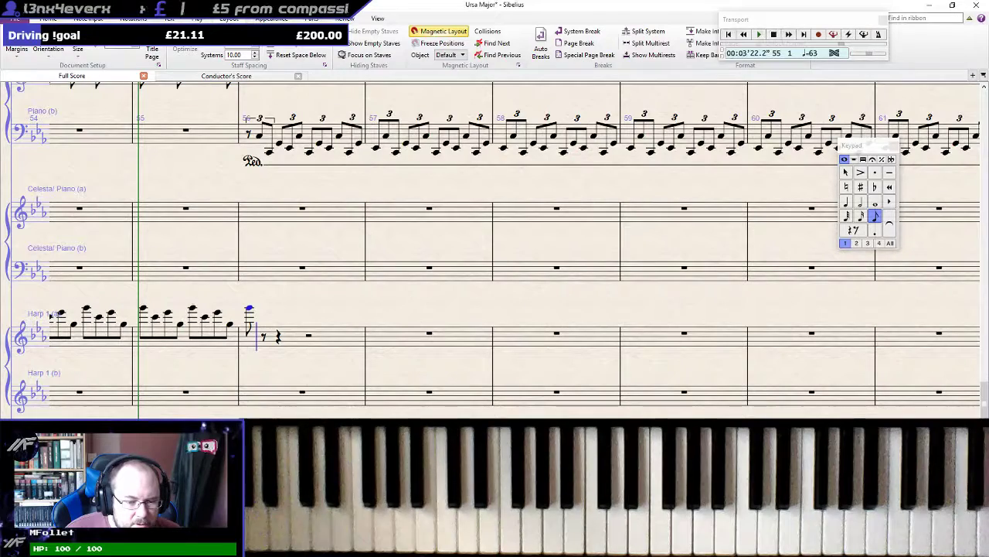
key(Escape)
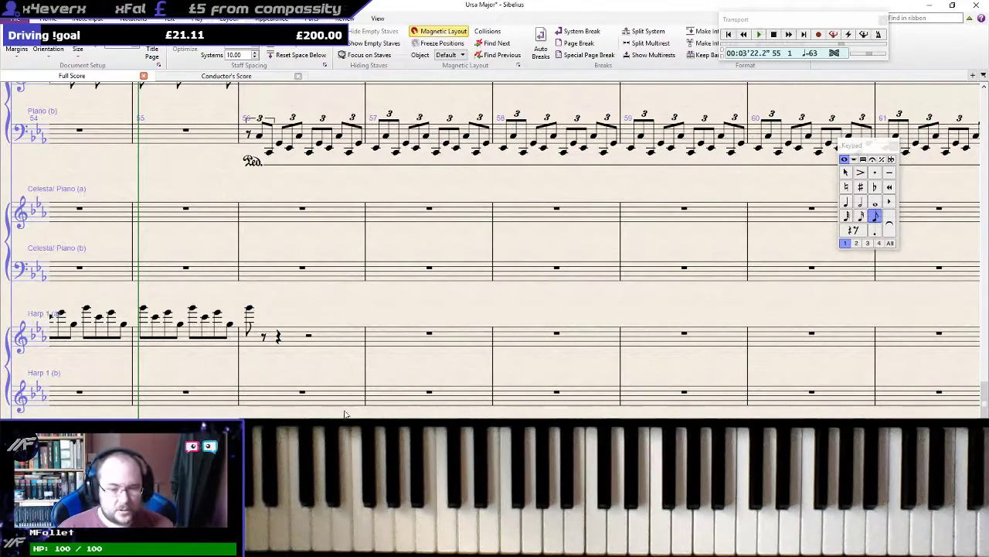
scroll(376, 400, down, 3)
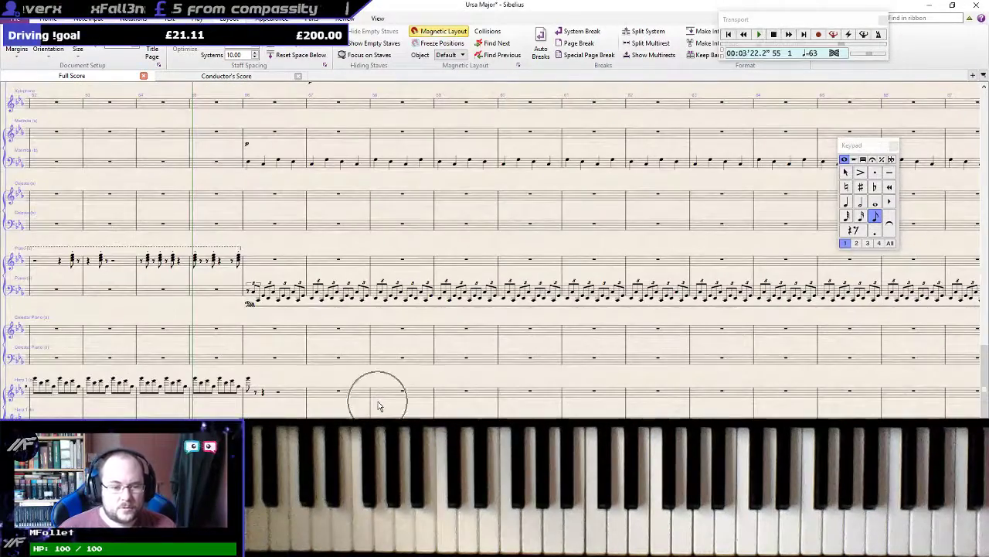
scroll(417, 375, down, 5)
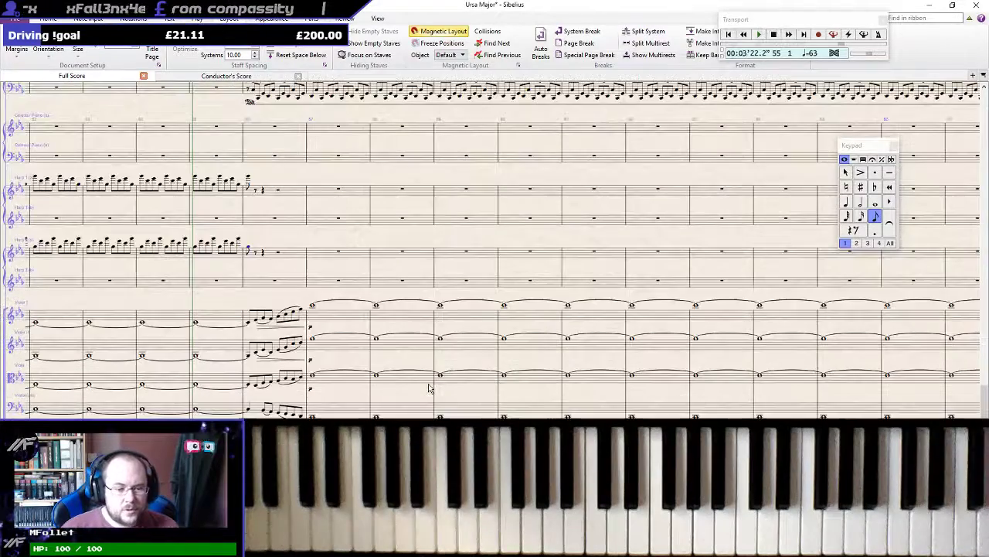
Enter a three-note quarter-note chord on beat 1 of bar 58 in the Harp 1 (a) staff
scroll(429, 387, up, 4)
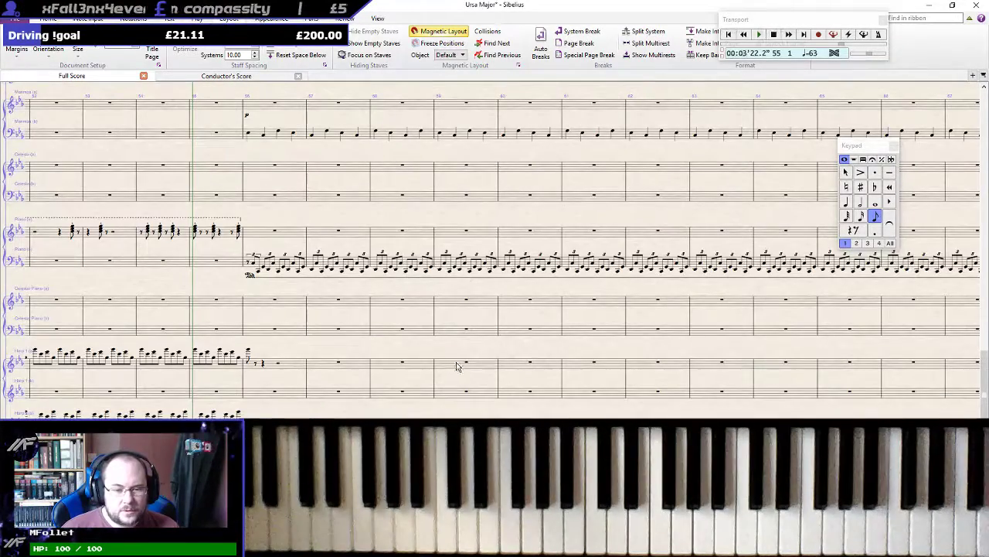
click(404, 367)
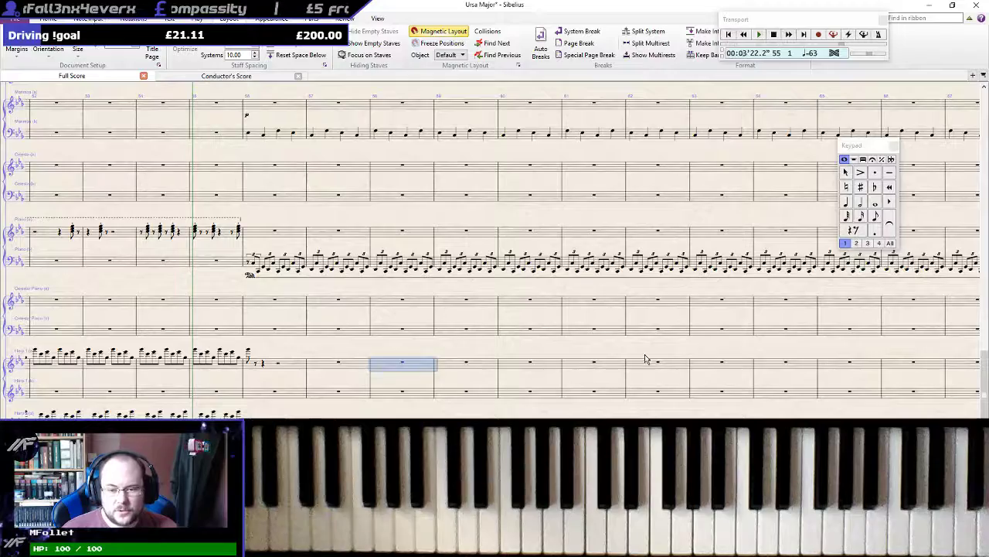
drag(608, 330, 466, 269)
scroll(468, 272, down, 3)
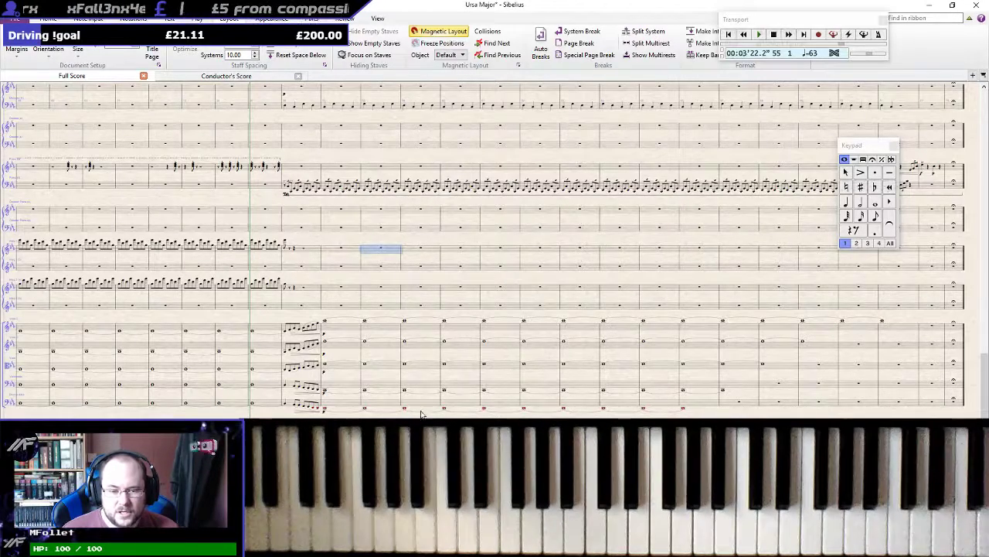
key(Escape)
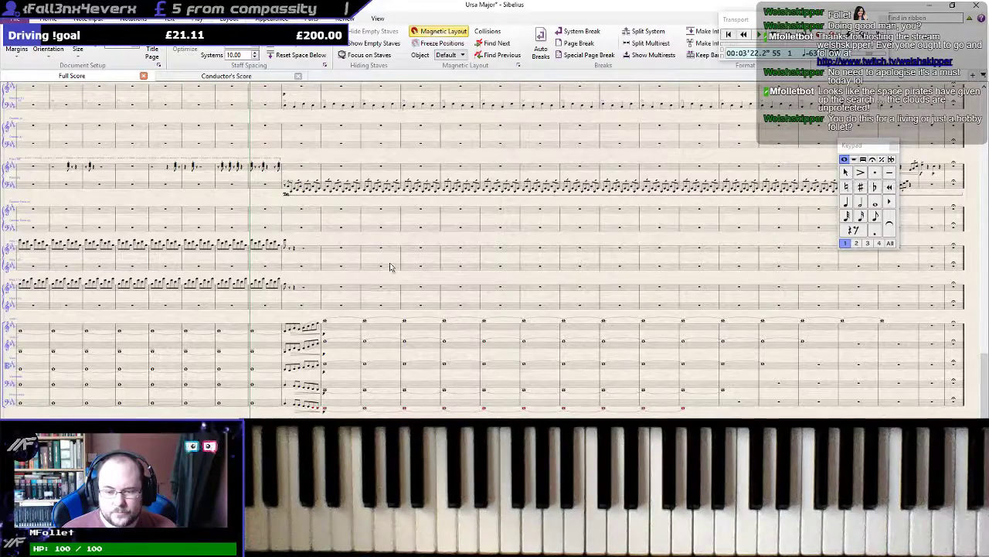
scroll(387, 274, up, 3)
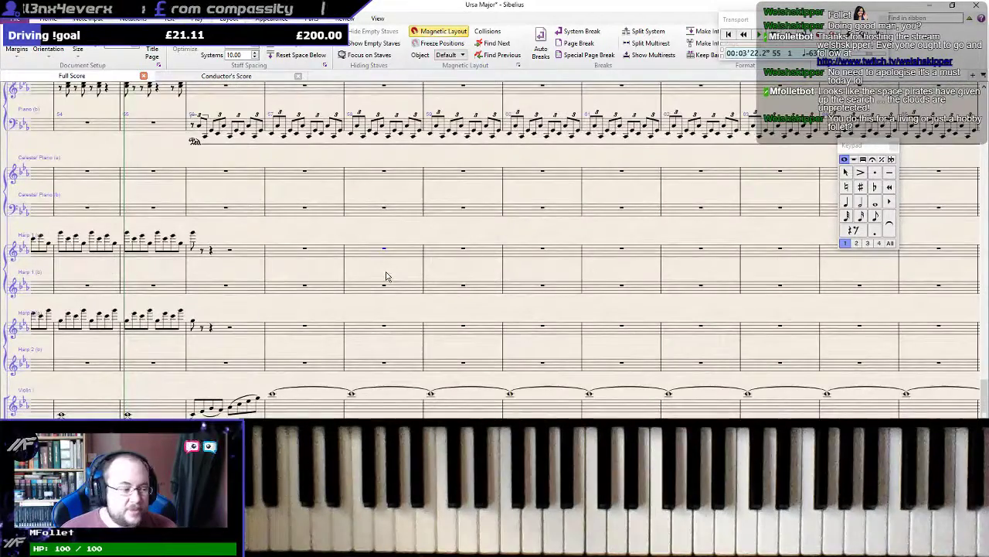
scroll(387, 276, up, 2)
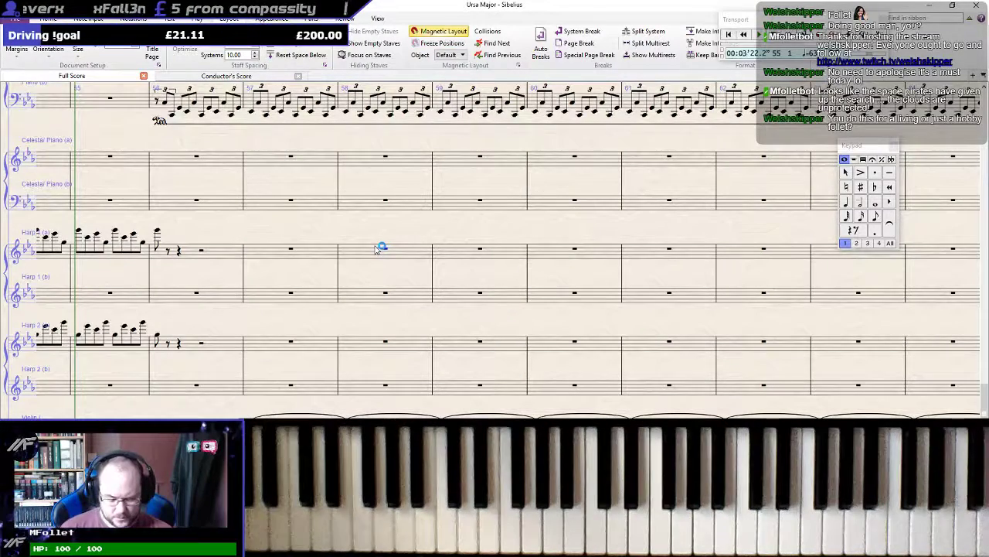
key(4)
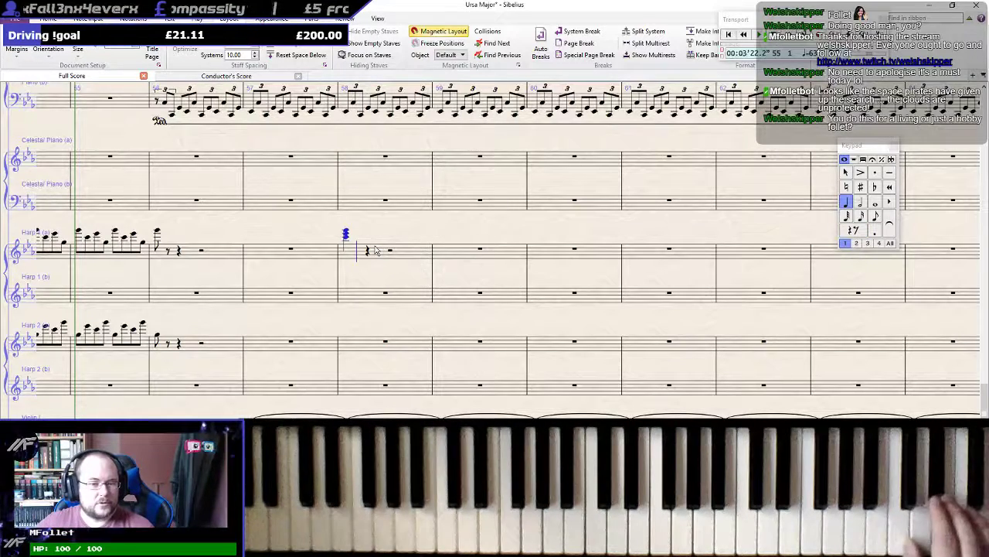
key(KP_2)
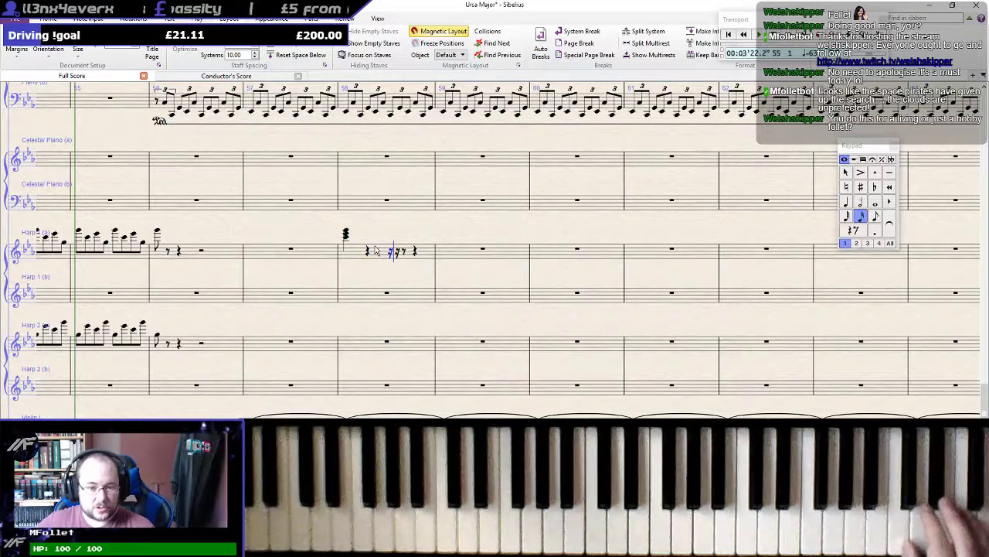
click(369, 250)
key(Right)
Enter a three-note chord on beat 1 of bar 59 in Harp 1 (a) and give it a quarter-note length
key(KP_5)
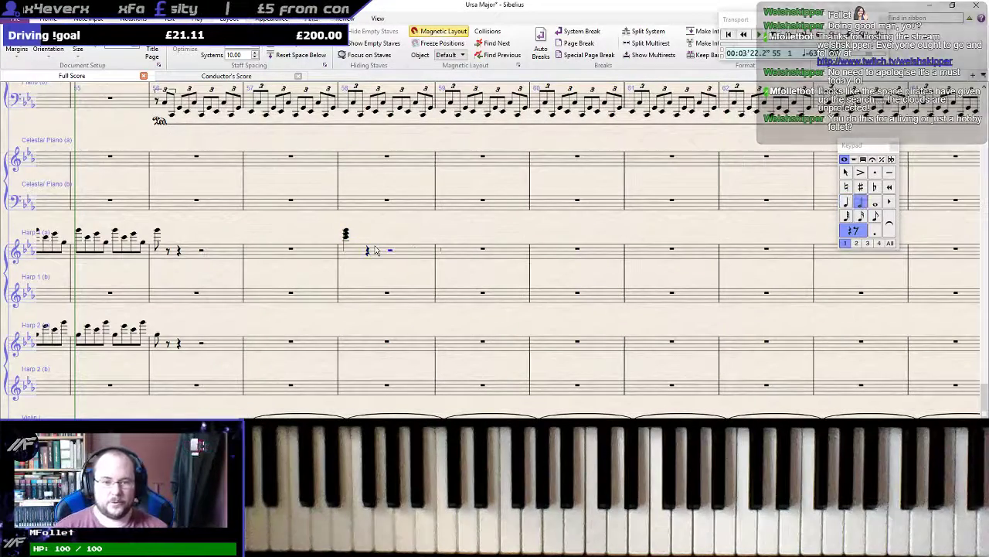
key(n)
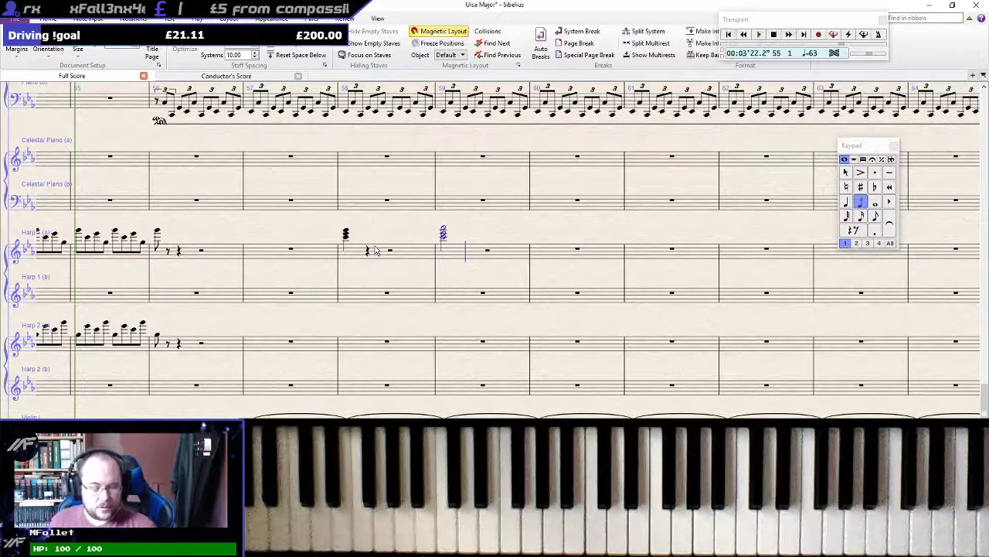
key(KP_0)
key(KP_4)
key(Right)
key(Right)
key(Right)
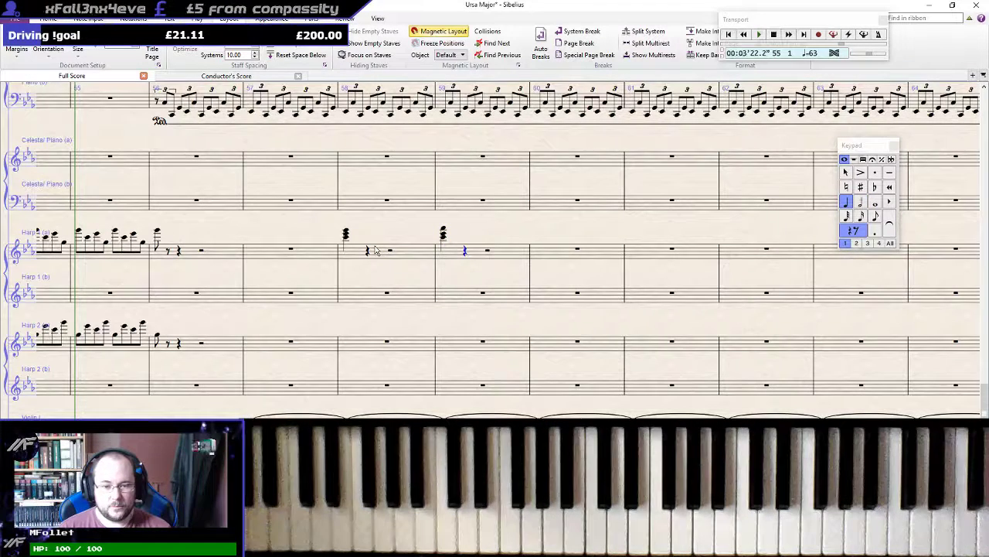
Enter a dotted quarter-note chord after an eighth rest at the start of bar 60 in Harp 1 (a)
key(KP_3)
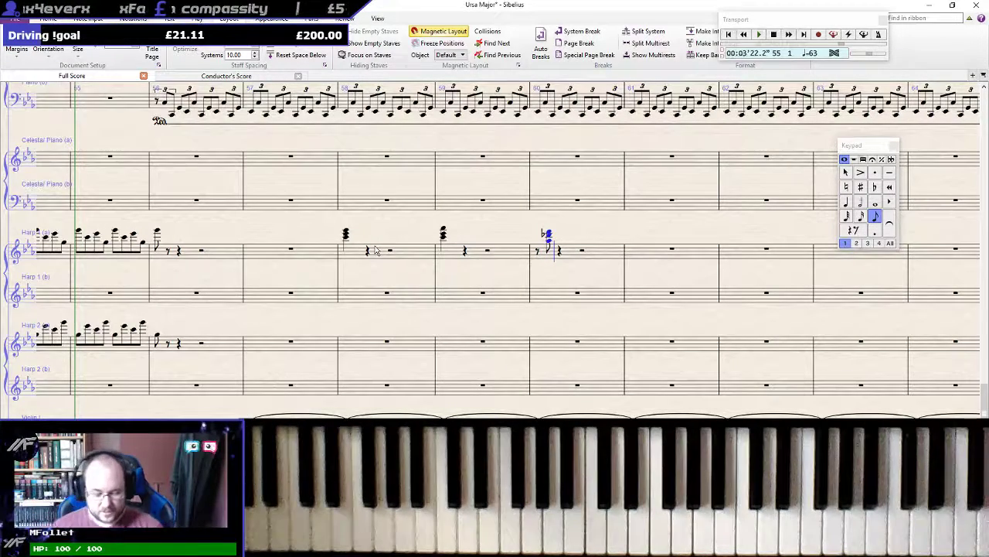
key(KP_4)
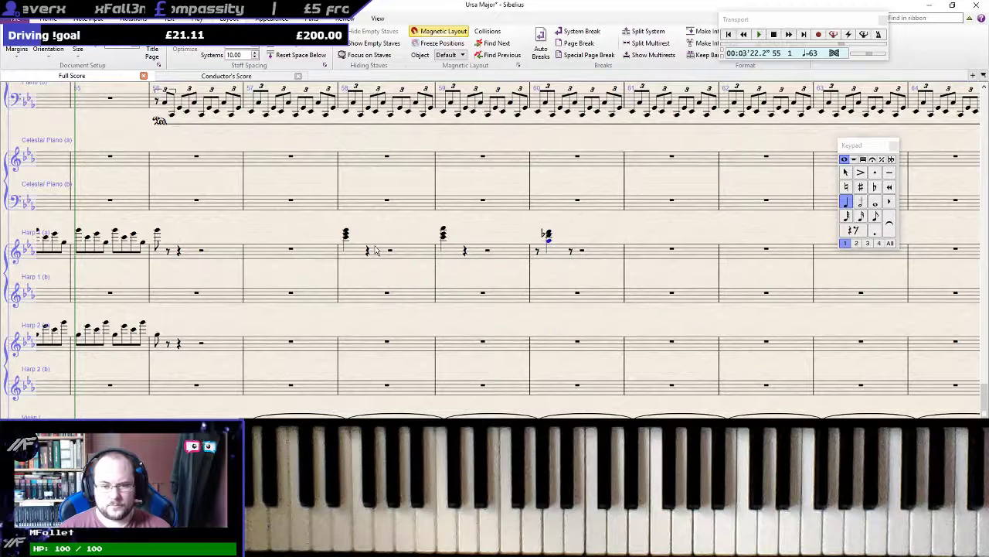
key(KP_3)
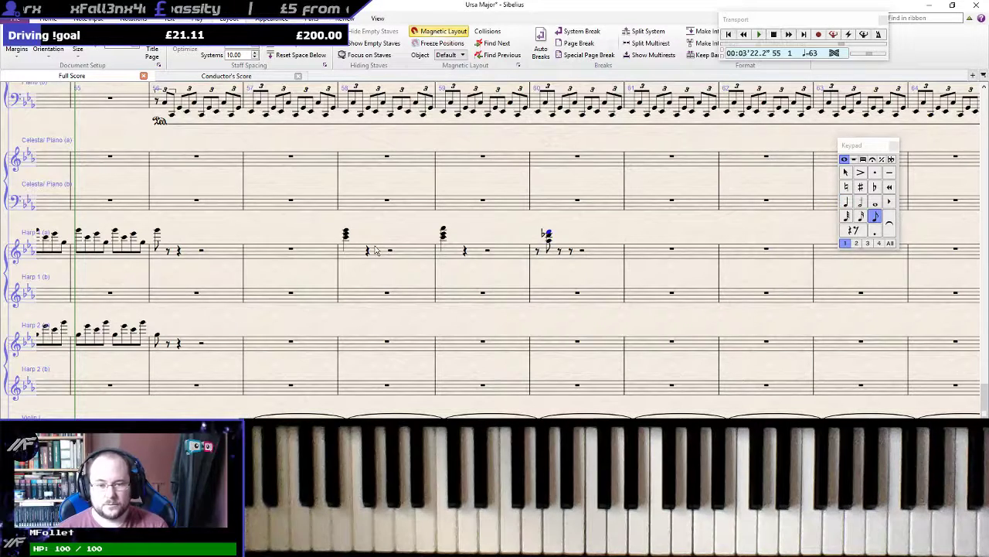
key(KP_4)
key(KP_Decimal)
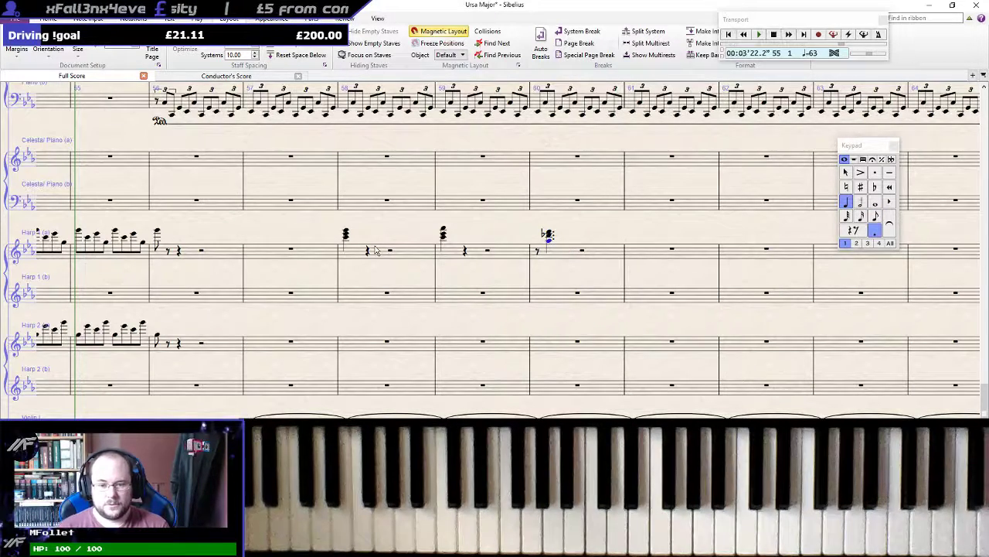
Lengthen the Harp 1 (a) chords in bars 59 and 58 to half notes
key(Left)
key(Left)
key(Left)
key(Left)
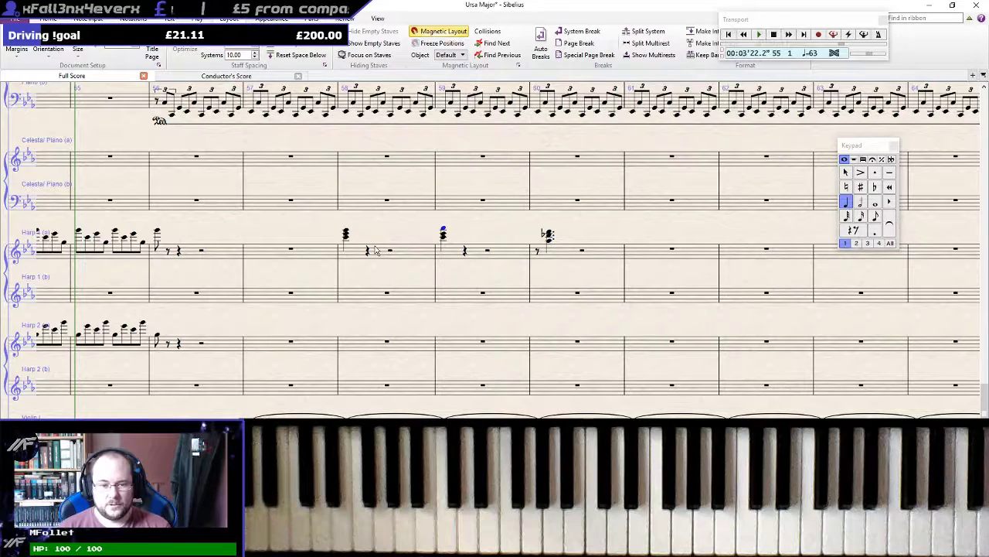
key(KP_5)
key(Left)
key(Left)
key(Left)
key(KP_5)
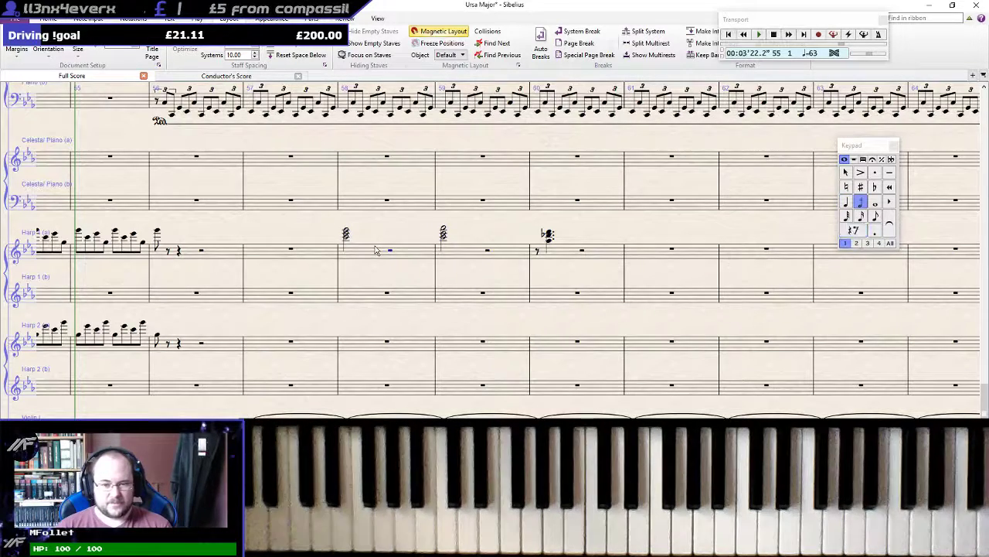
Enter a half-note chord on beat 2 of bar 61 in Harp 1 (a), leaving out the highest note
key(Right)
key(Right)
key(Right)
key(Right)
key(Right)
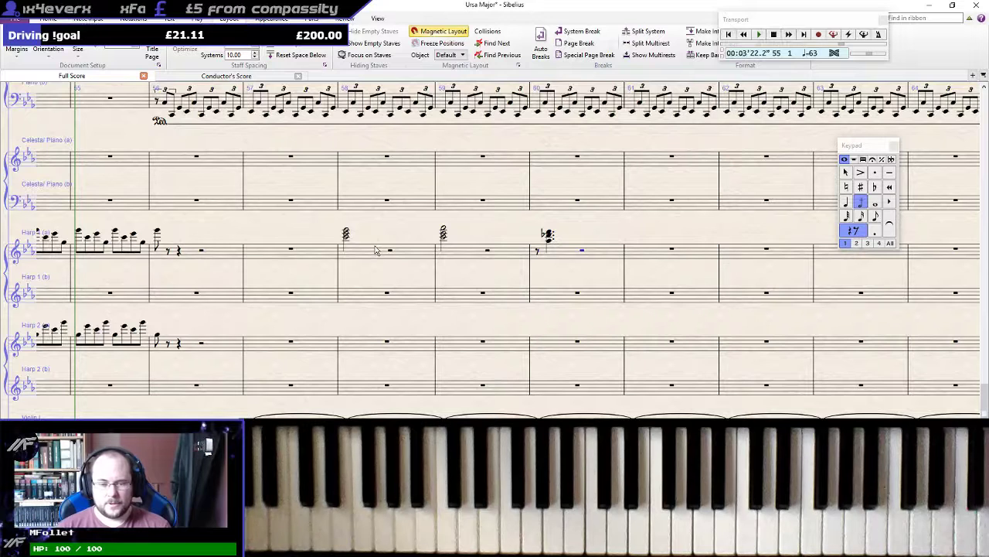
key(shift+Right)
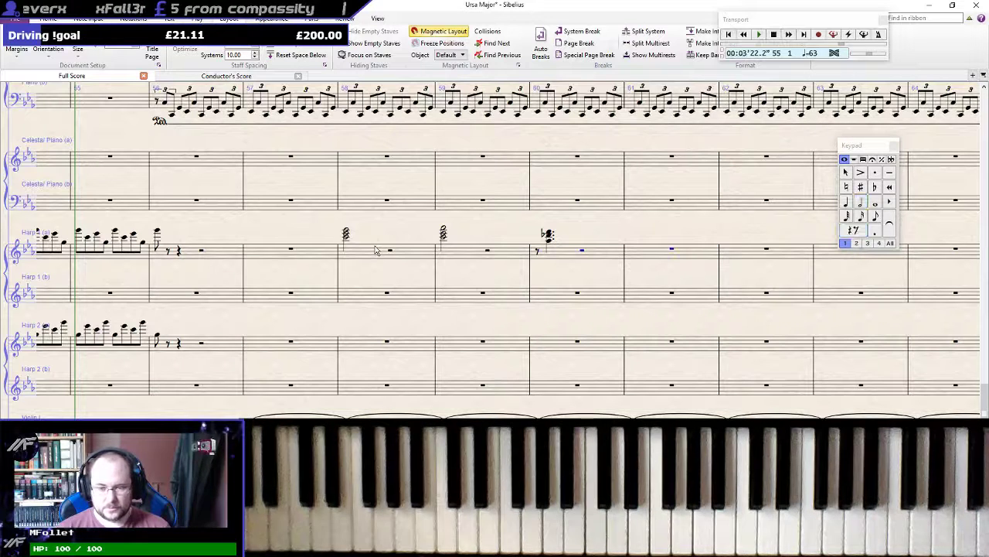
key(KP_5)
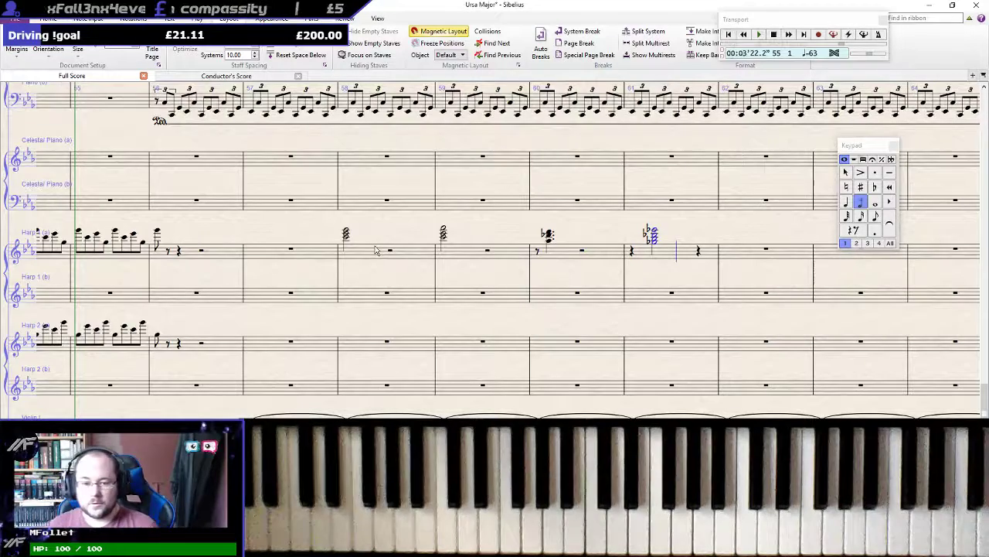
key(BackSpace)
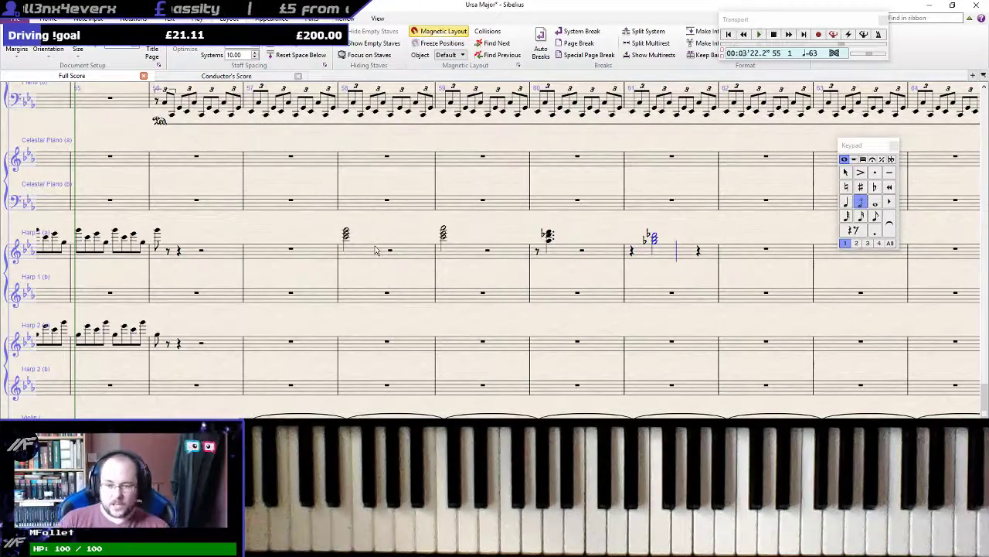
Add a quarter rest ending bar 61 and a half rest followed by a half-note chord in bar 62 of Harp 1 (a)
key(4)
key(0)
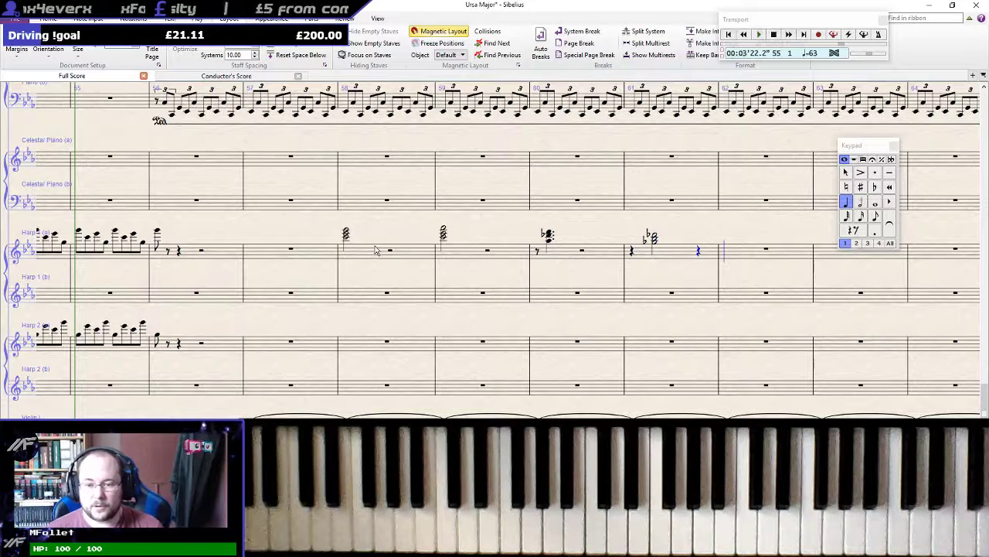
key(0)
key(5)
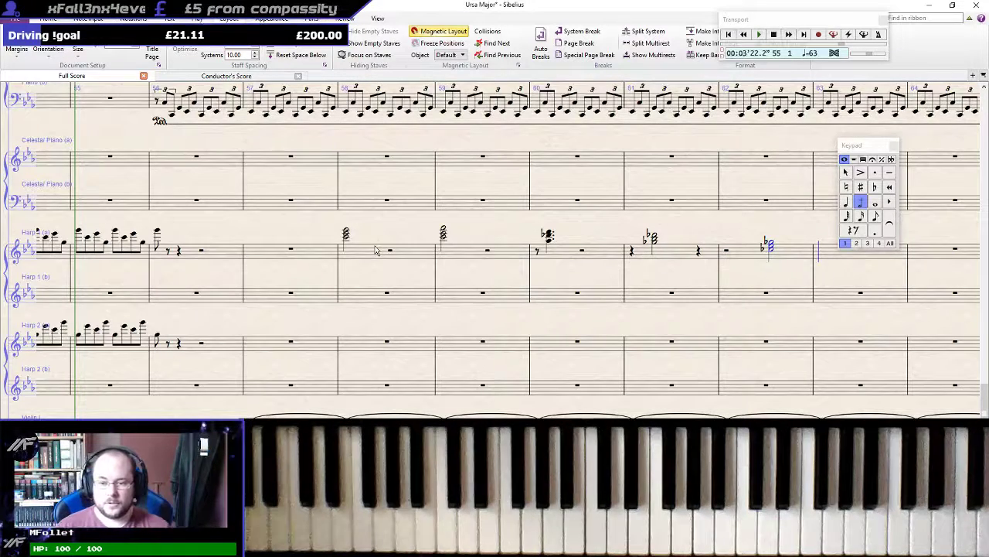
key(4)
key(0)
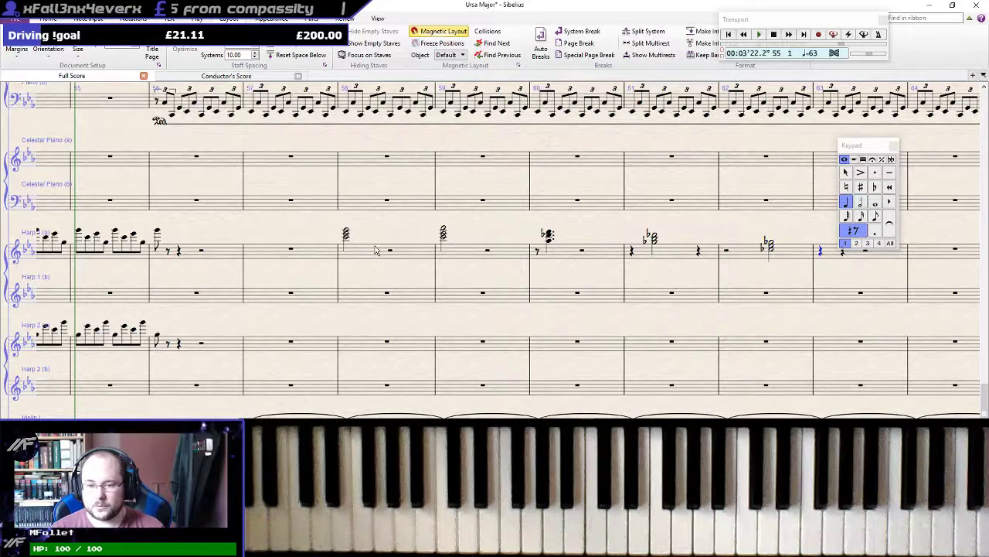
key(5)
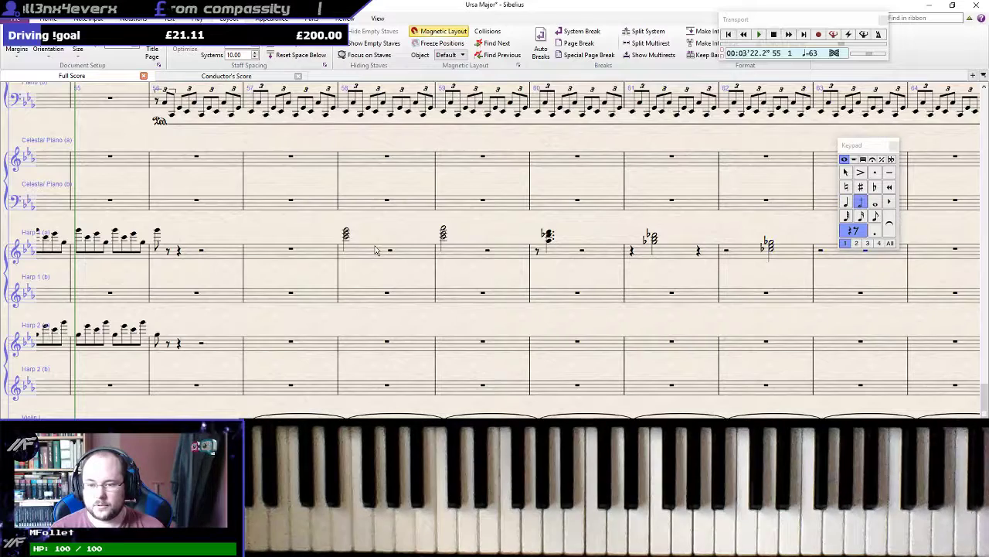
click(833, 257)
key(Delete)
Leave bar 63 of Harp 1 (a) empty and enter a half rest followed by a half-note chord in bar 64
drag(931, 320, 527, 229)
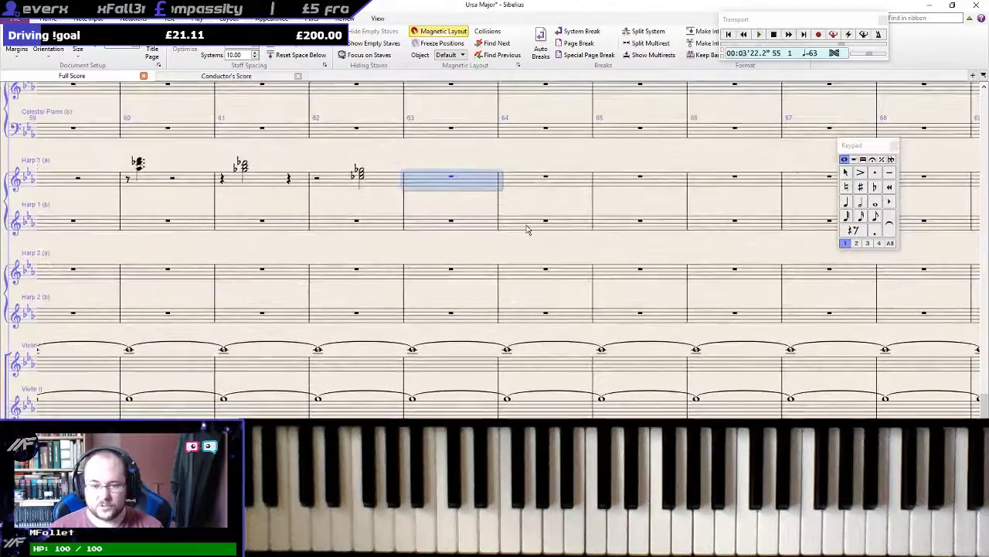
scroll(618, 267, down, 7)
scroll(565, 270, up, 8)
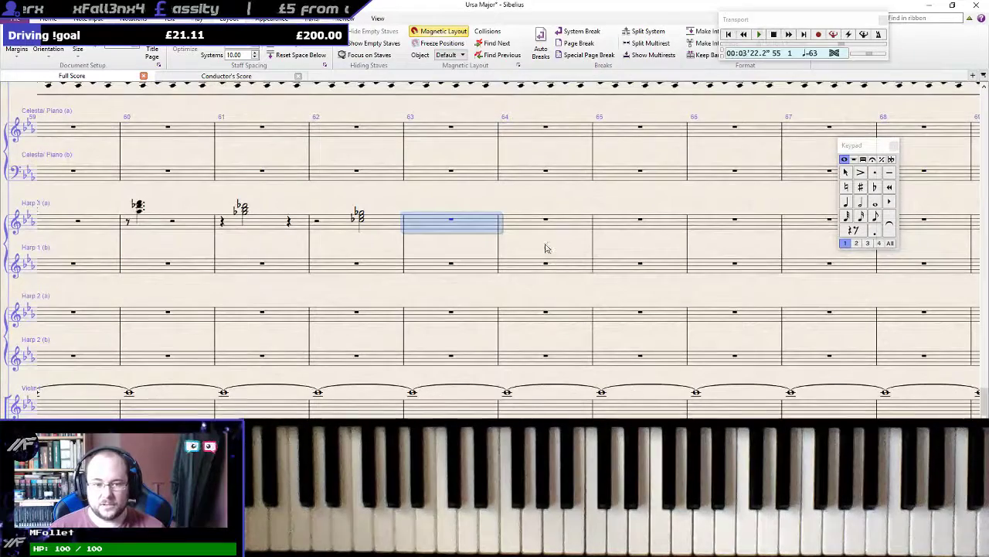
key(Escape)
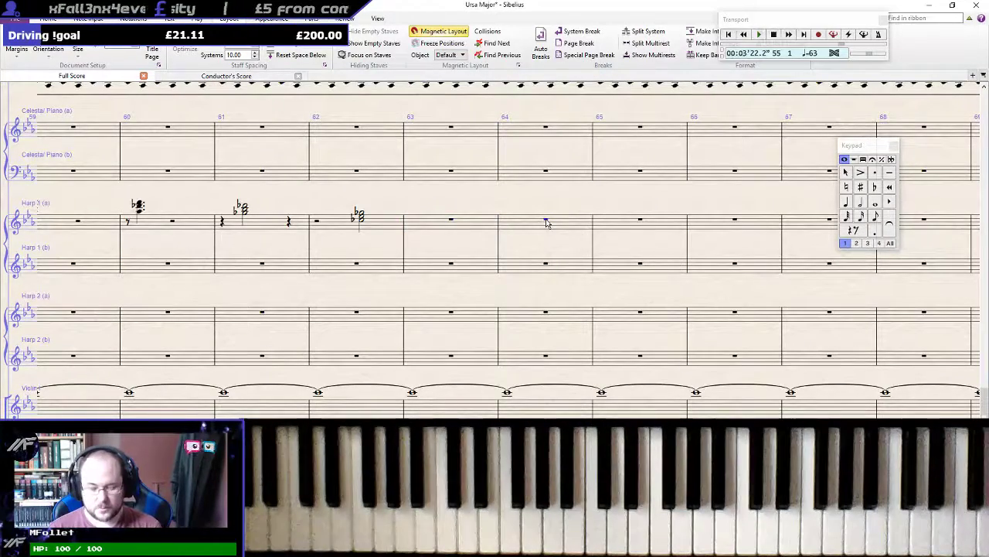
key(KP_5)
key(KP_0)
key(Escape)
click(548, 223)
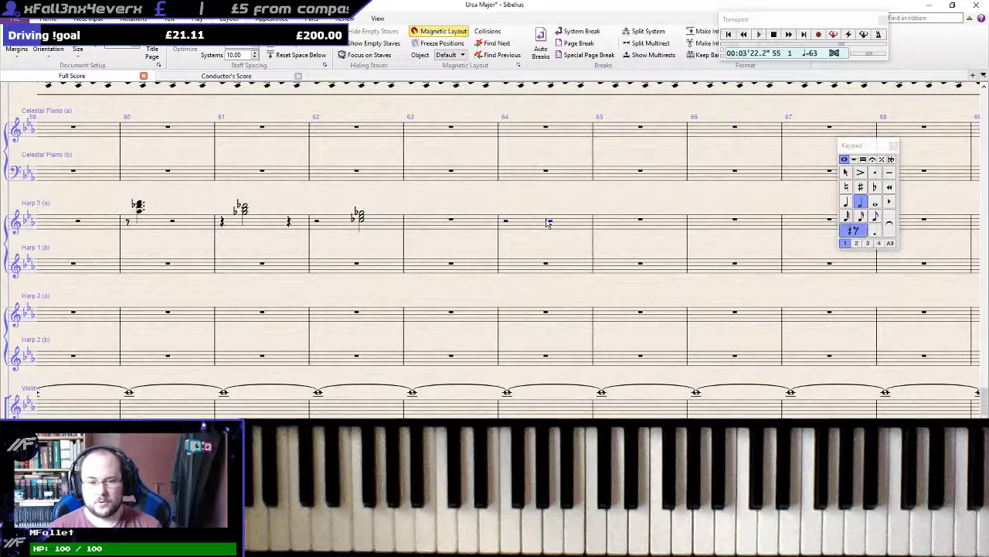
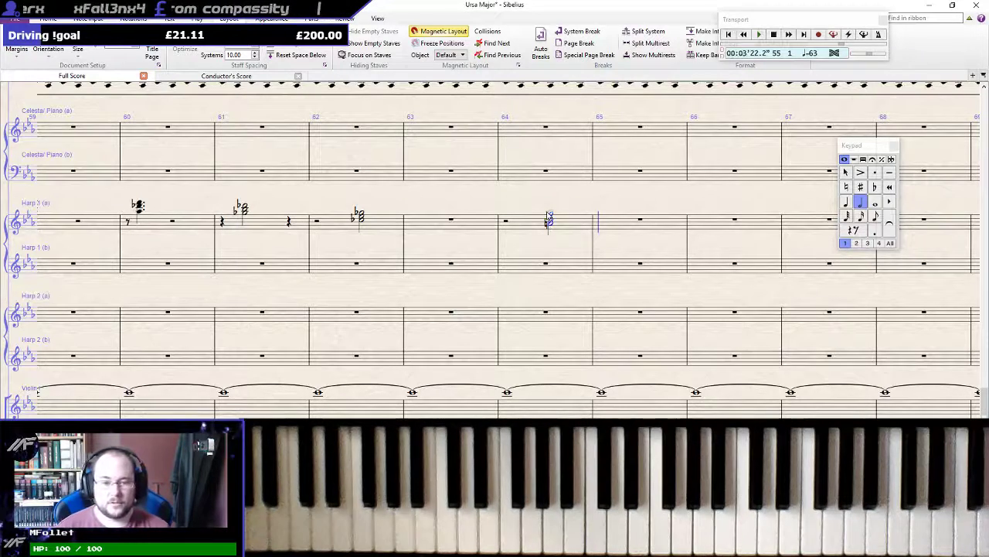
Fill bar 65 of Harp 1 (a) with a half rest, a quarter rest and a quarter-note chord
key(5)
key(0)
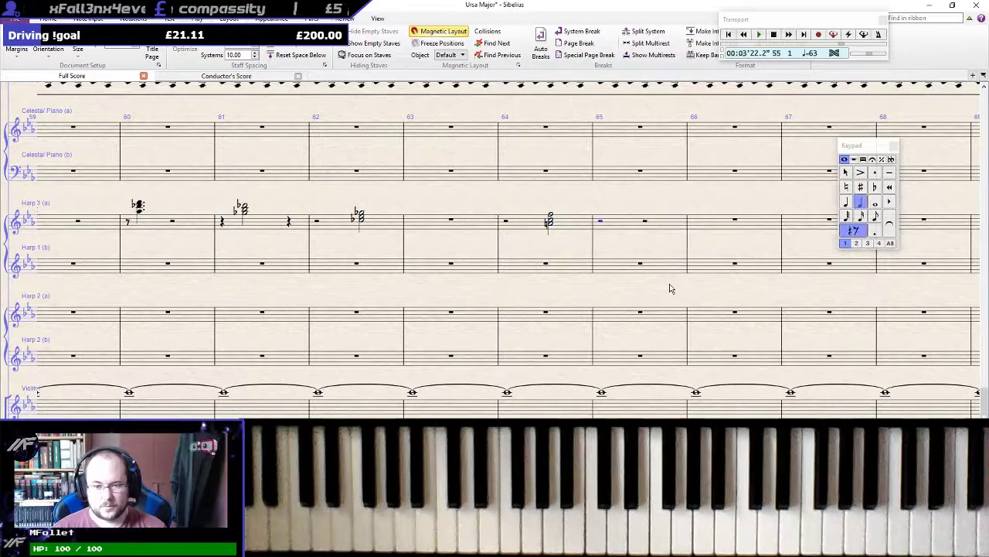
key(4)
key(0)
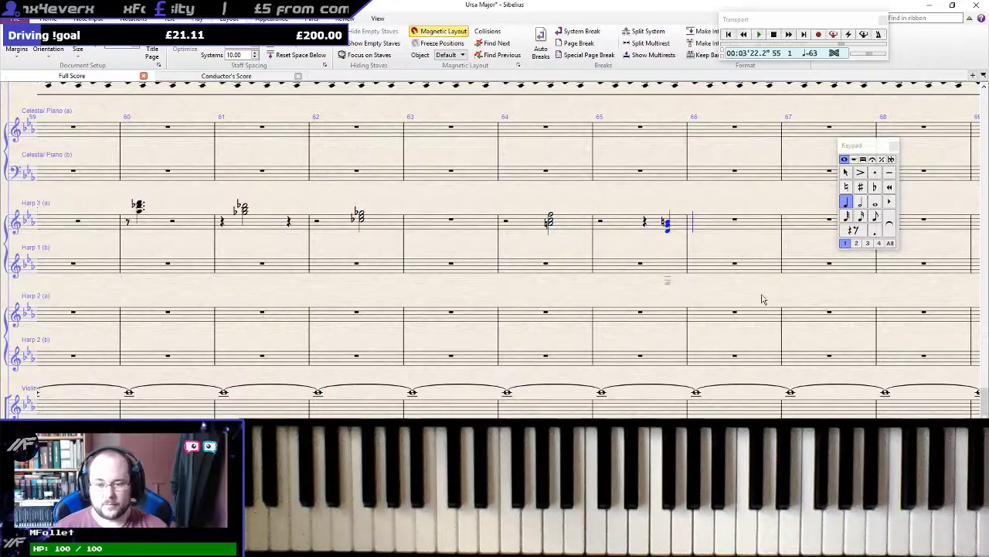
Enter a quarter-note chord on beat 1 of bar 67 in Harp 1 (a)
scroll(761, 299, down, 5)
scroll(759, 302, up, 3)
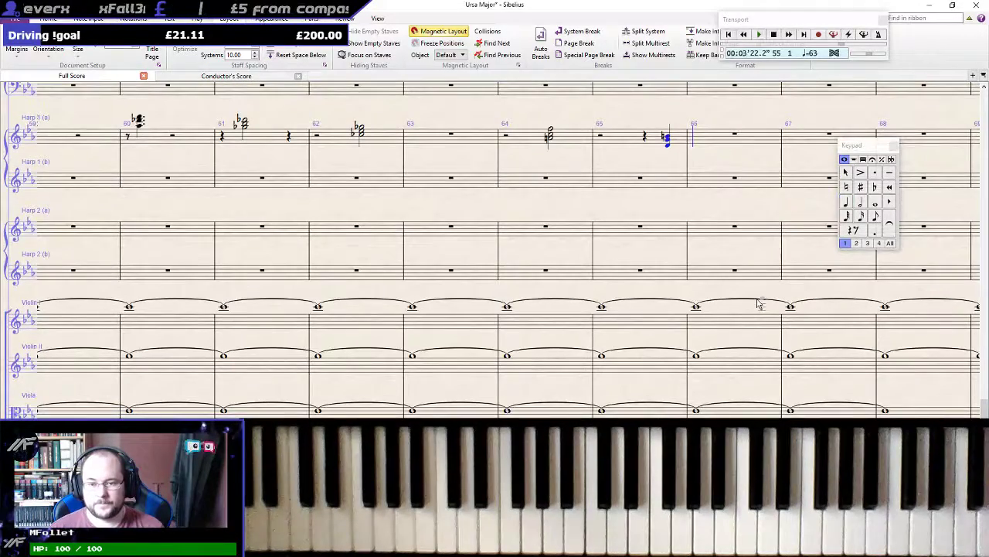
key(4)
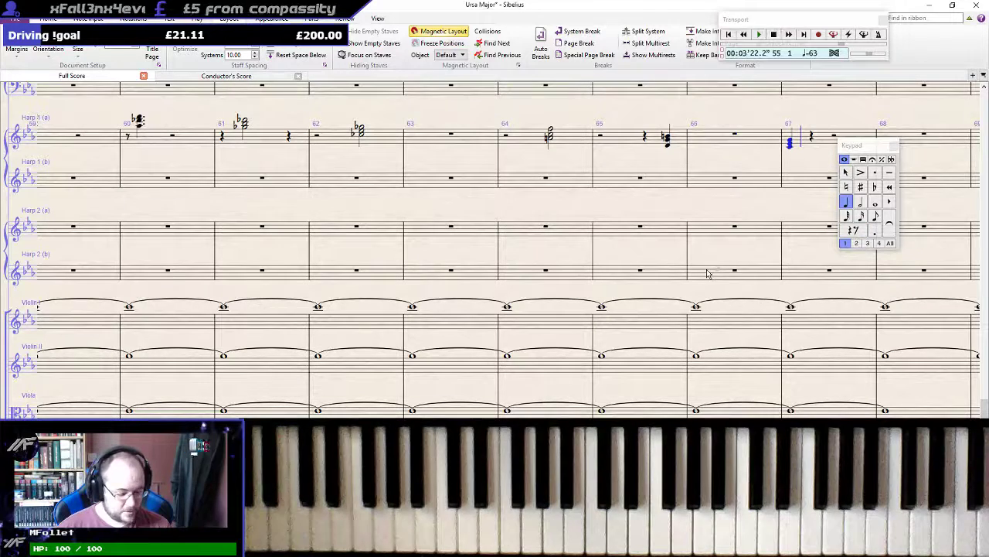
Enter a low quarter-note chord on beat 1 of bar 67 in Harp 2 (b) and place a bass clef before it
click(829, 271)
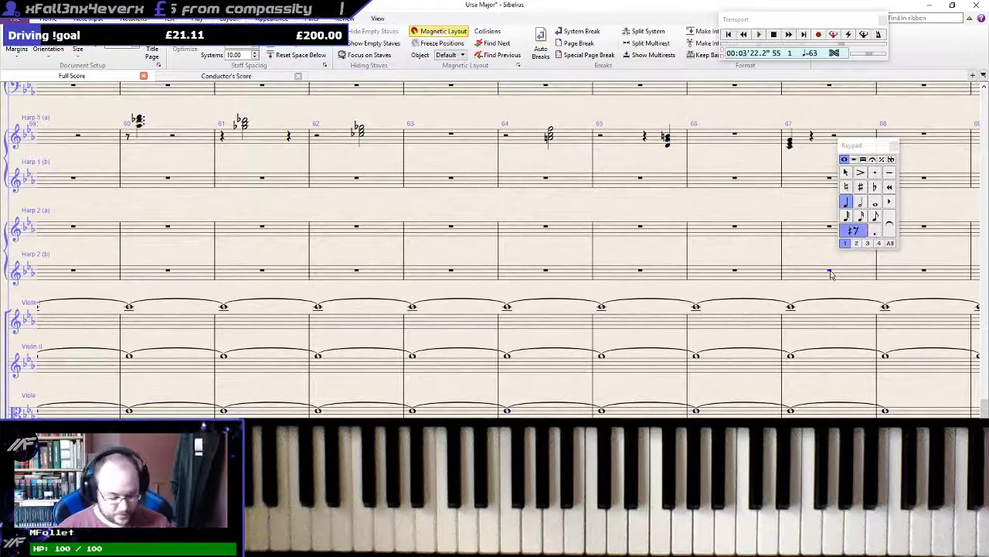
key(4)
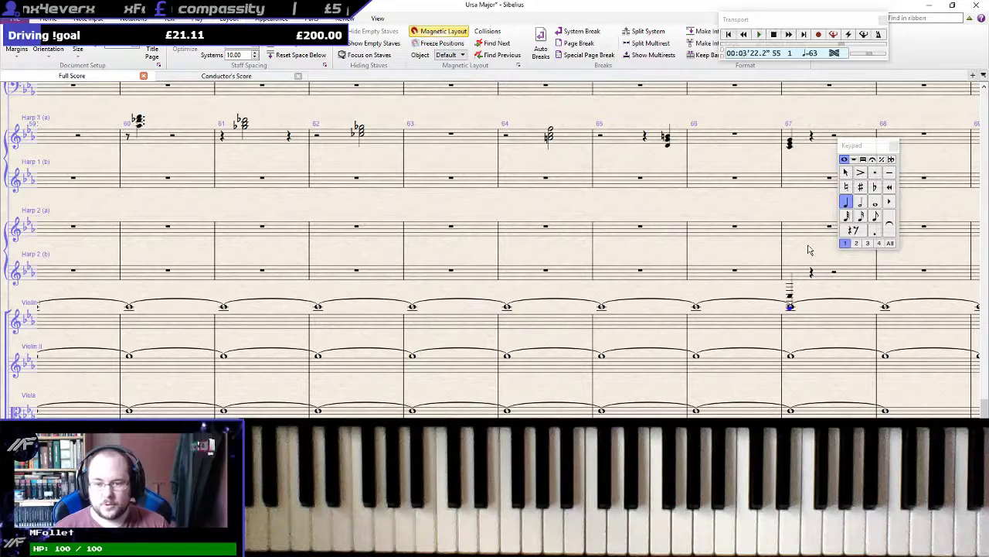
key(q)
click(106, 110)
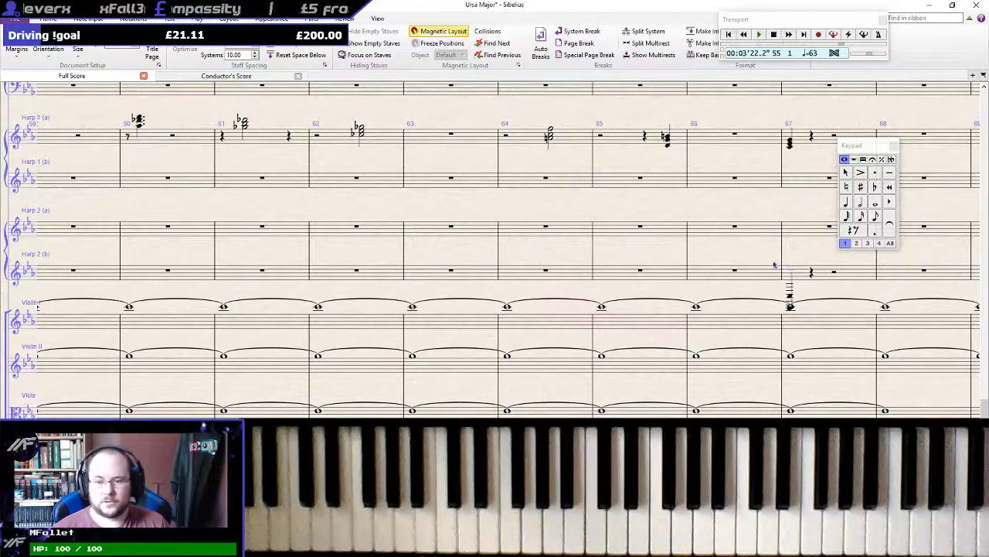
Add p dynamics at the start of bar 58 in Harp 1 (a) and of bar 67 in Harp 2 (a)
drag(102, 145, 570, 240)
click(403, 215)
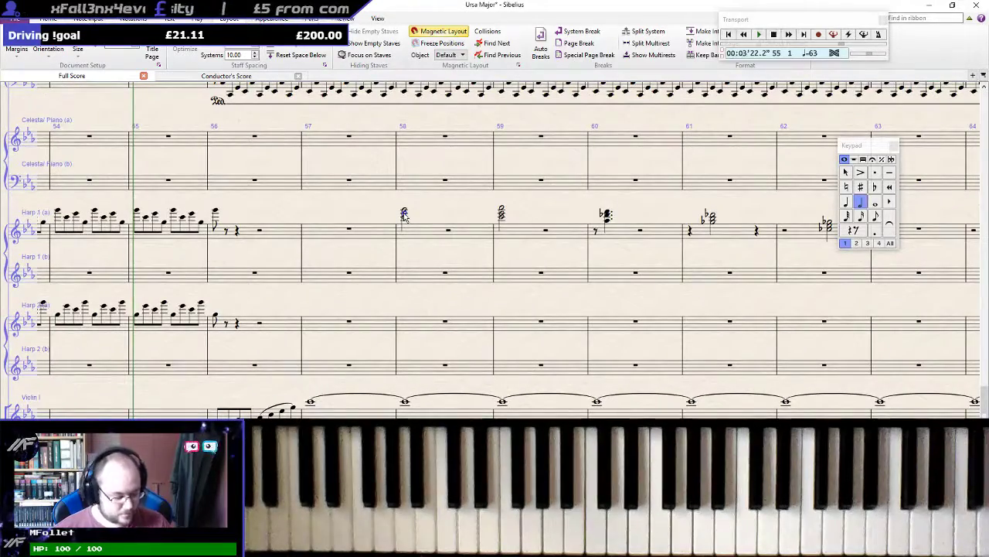
key(ctrl+e)
key(Escape)
drag(576, 245, 186, 125)
drag(577, 225, 338, 223)
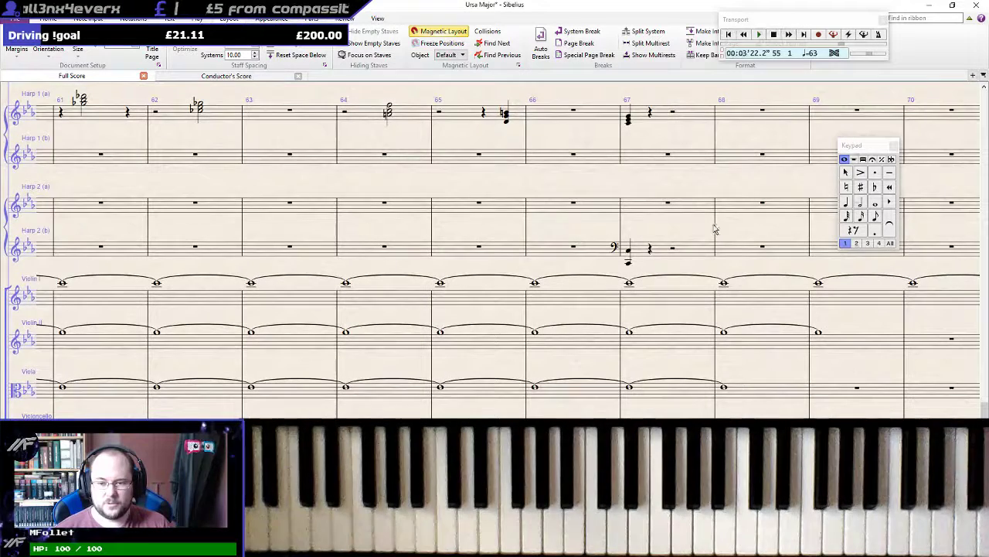
click(667, 202)
click(685, 228)
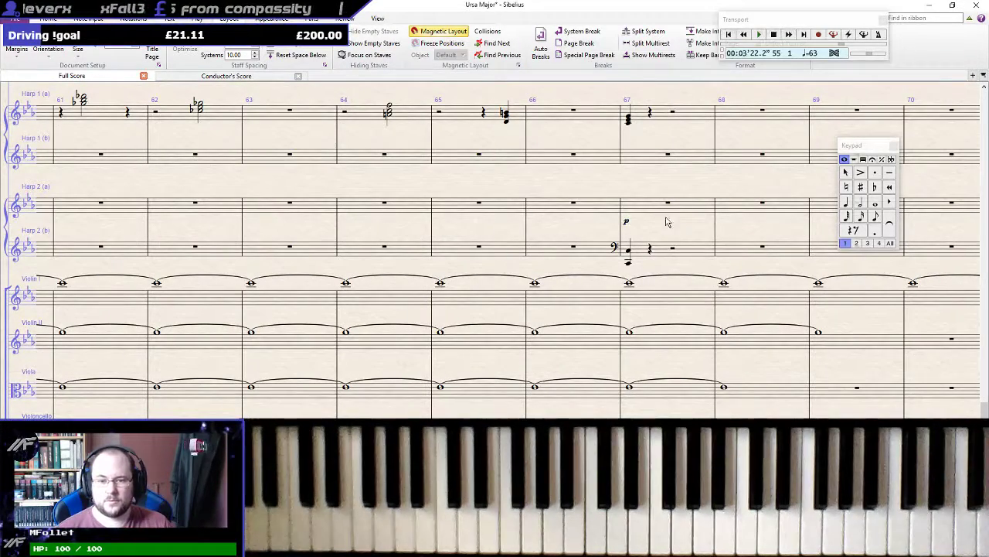
scroll(669, 223, up, 3)
scroll(671, 223, down, 5)
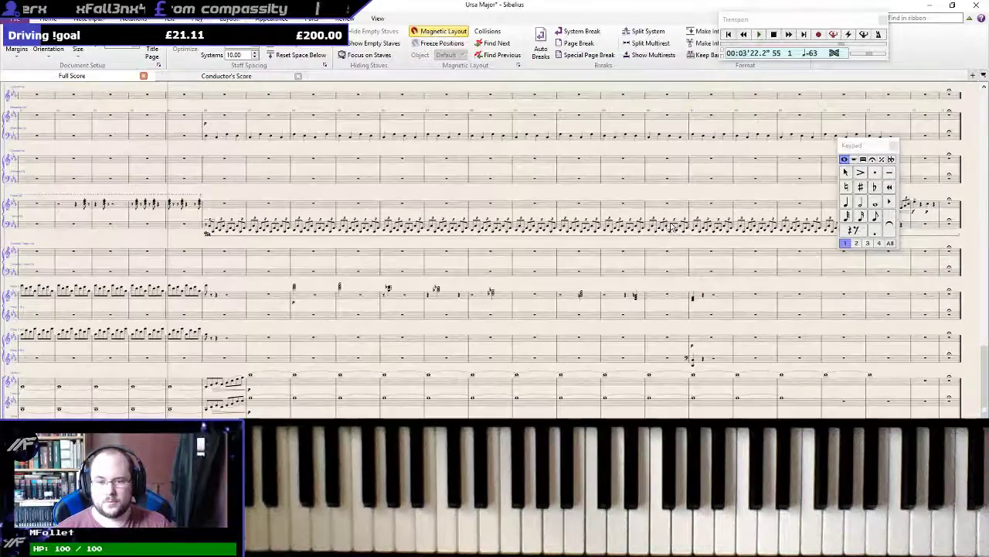
scroll(306, 248, up, 1)
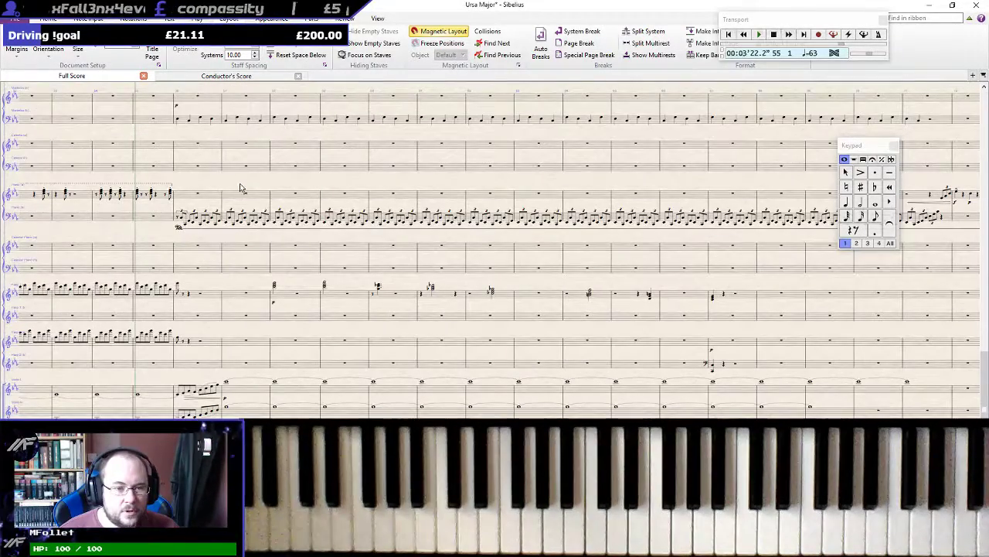
drag(244, 186, 352, 300)
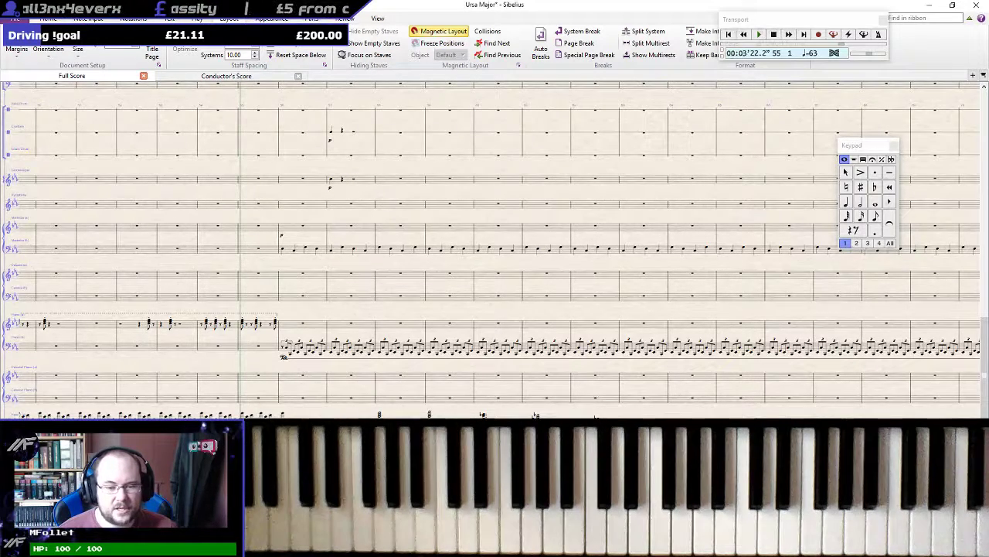
click(380, 415)
shift+click(536, 416)
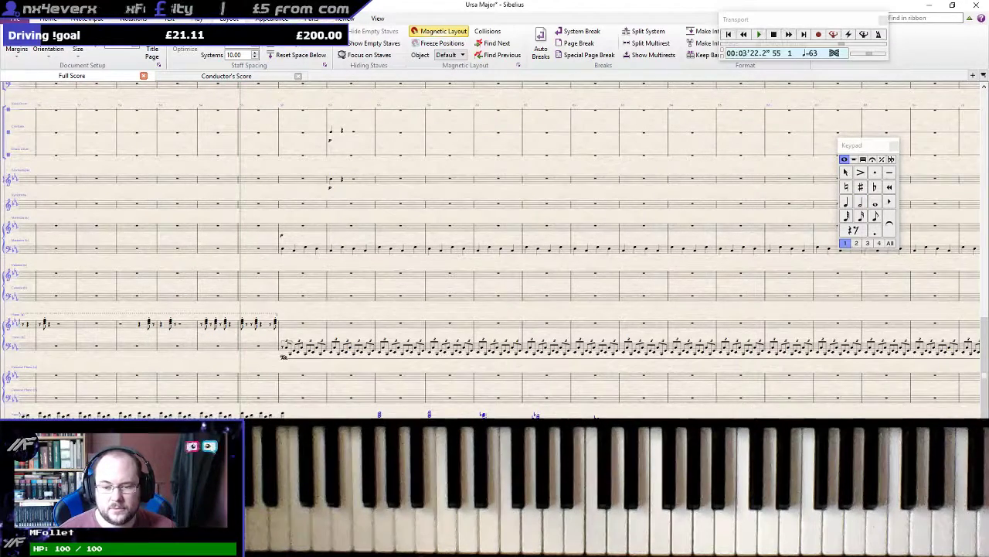
double_click(389, 182)
ctrl+click(388, 132)
scroll(403, 178, down, 5)
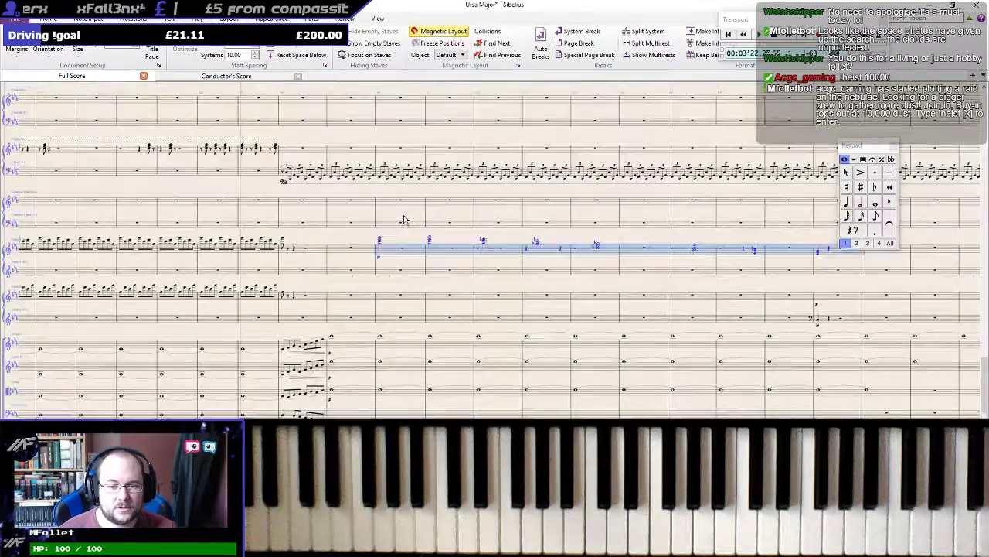
key(Escape)
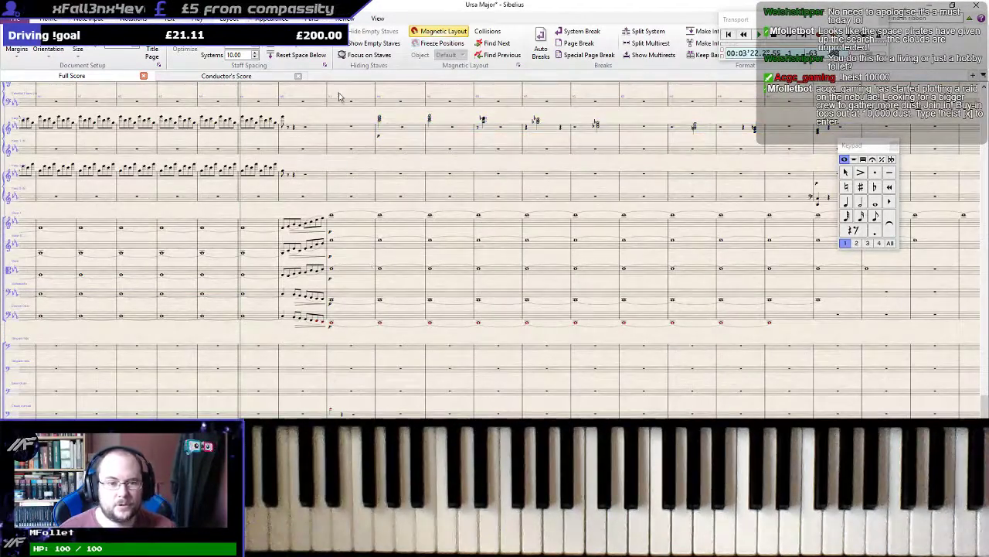
key(ctrl+z)
Select bars 58 to 67 of Cymbals, Glockenspiel, Harp 1 (a) and Crash cymbal, and focus the score on only those staves
scroll(396, 402, down, 6)
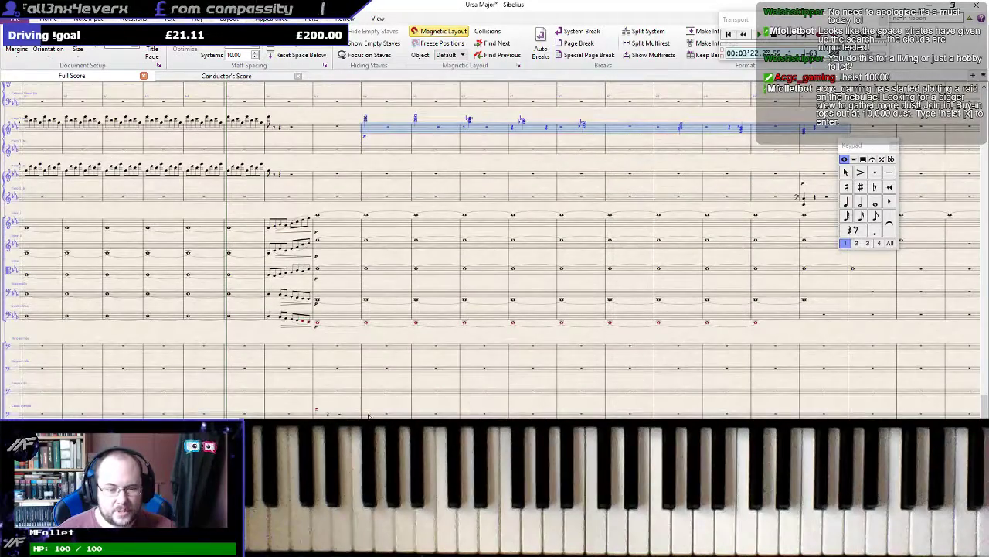
ctrl+click(368, 416)
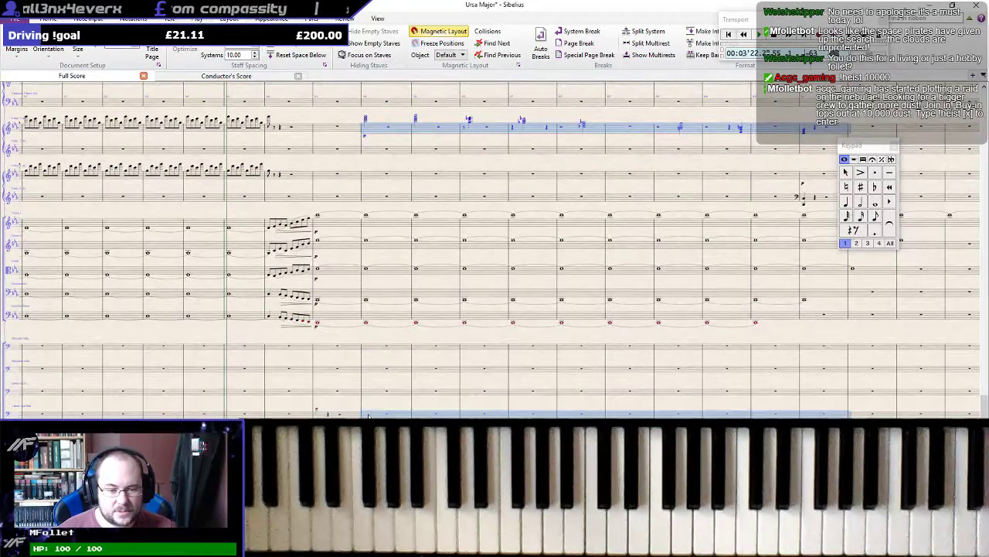
click(363, 56)
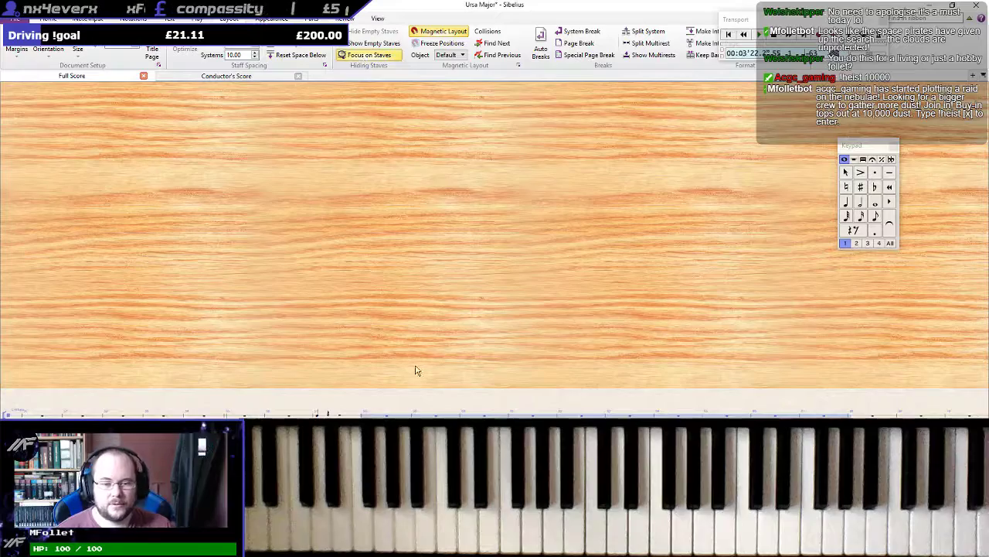
drag(393, 300, 469, 99)
scroll(316, 224, up, 4)
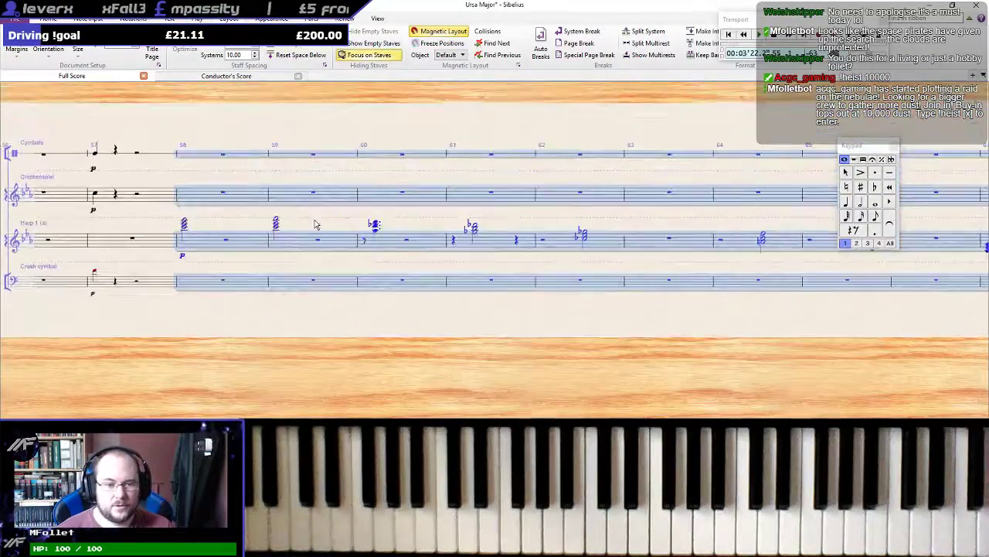
drag(290, 217, 563, 201)
key(Escape)
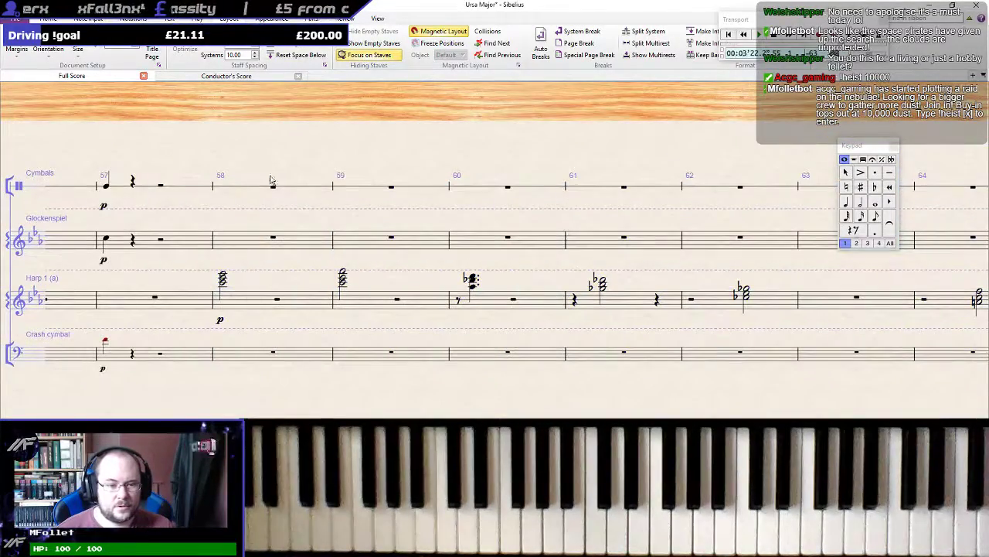
Enter a quarter note on beat 1 of bar 58 in Cymbals
click(273, 187)
key(KP_4)
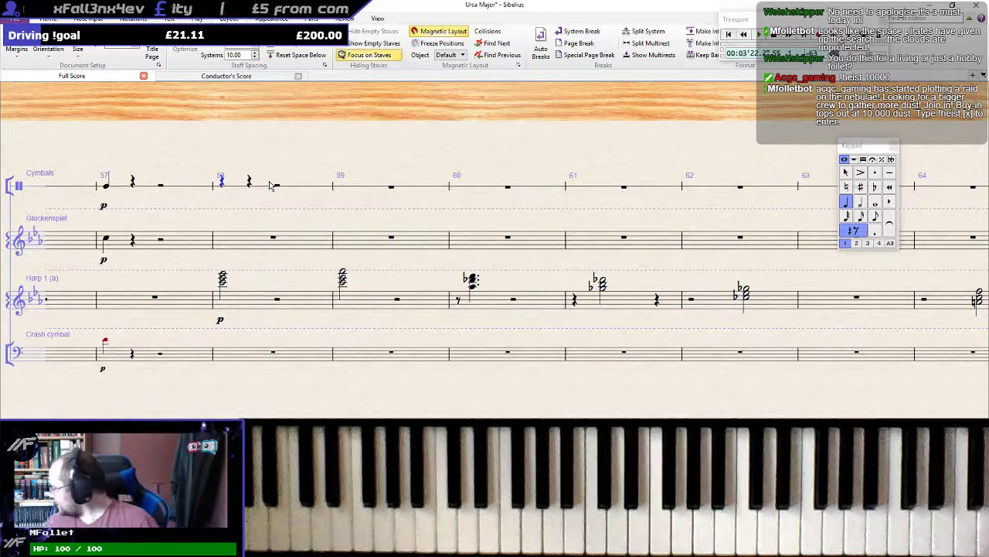
key(b)
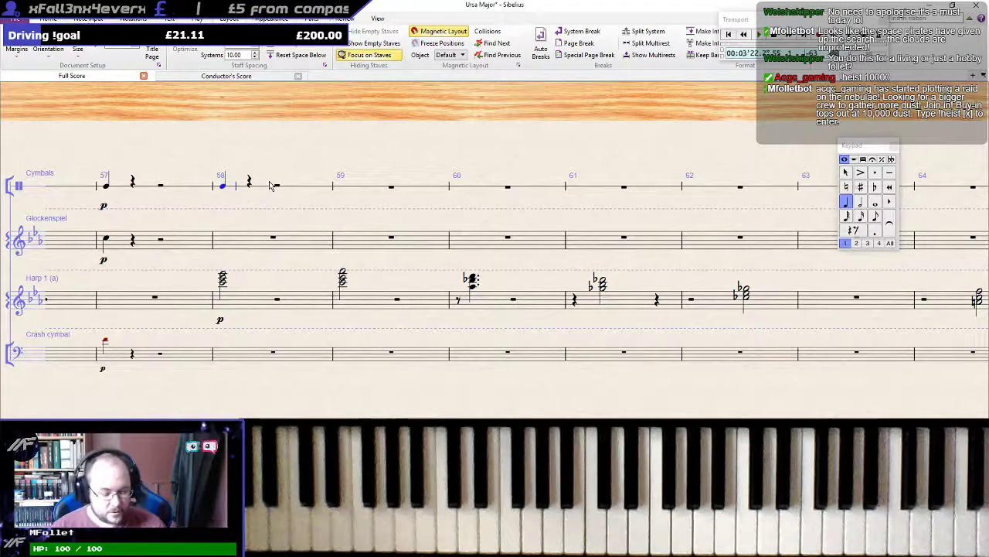
Repeat Crash cymbal bar 57 into bars 58 and 59, and delete the copied p dynamics from both bars
click(166, 352)
key(r)
key(r)
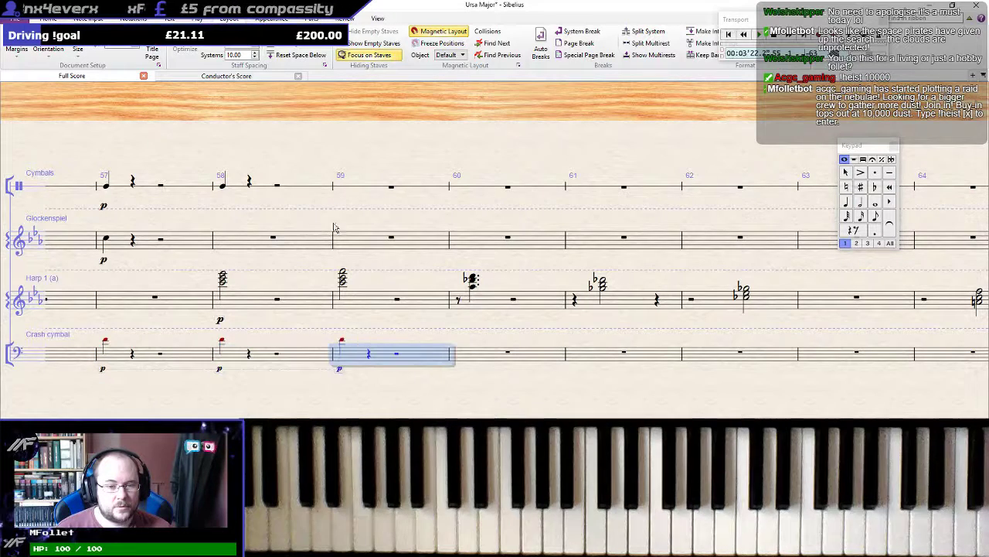
click(340, 371)
key(Delete)
click(219, 368)
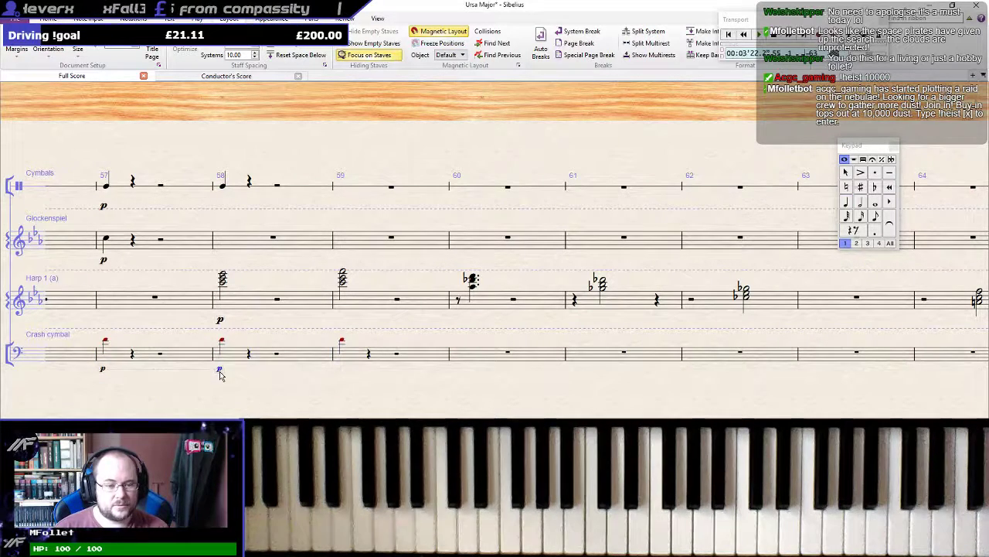
key(Delete)
Repeat Cymbals bar 58 into bar 59, and enter an eighth rest followed by a quarter note in bar 60
click(232, 193)
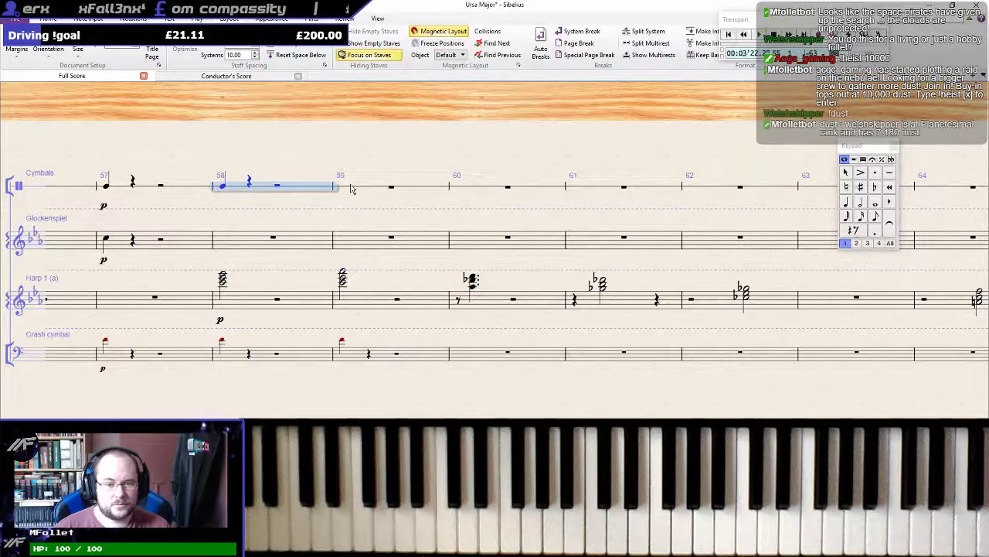
key(r)
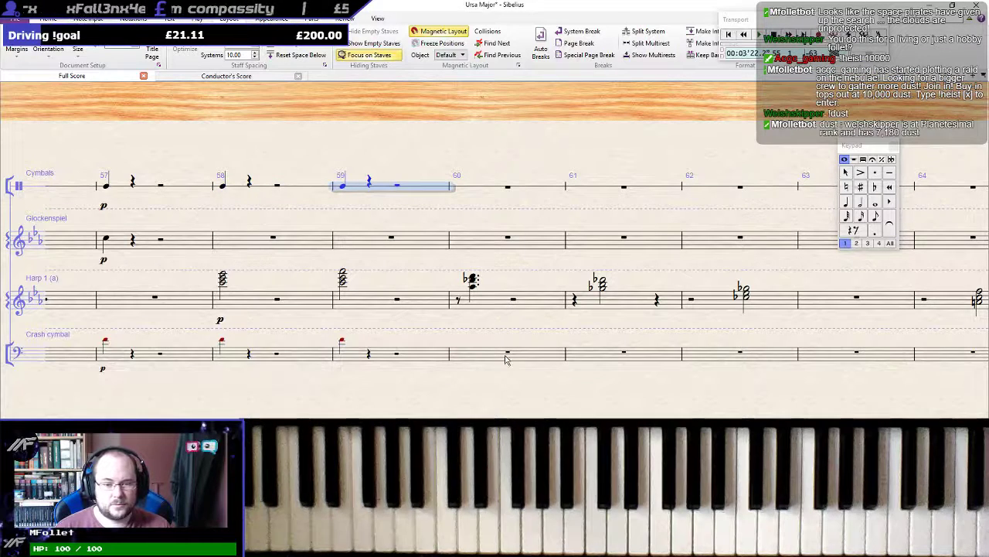
click(509, 187)
key(3)
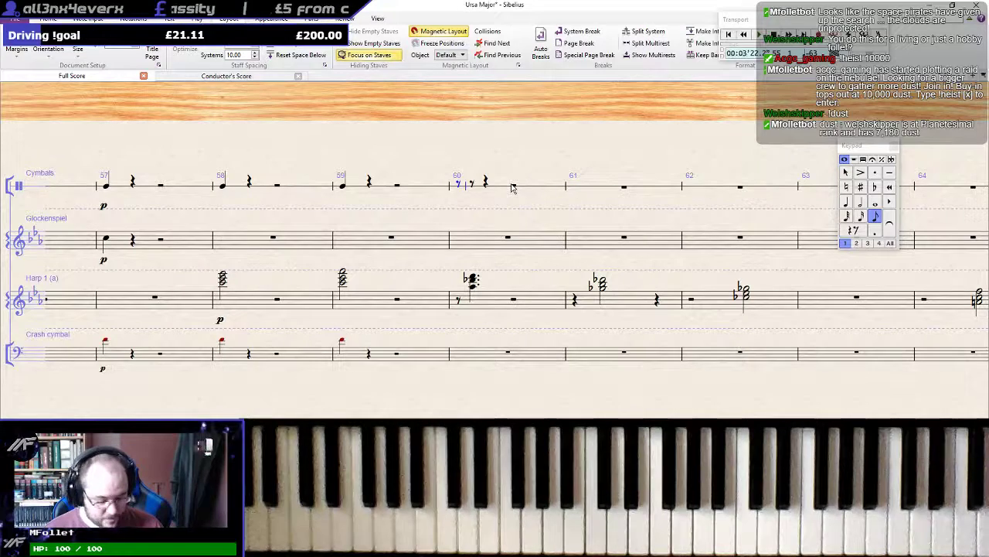
key(4)
key(b)
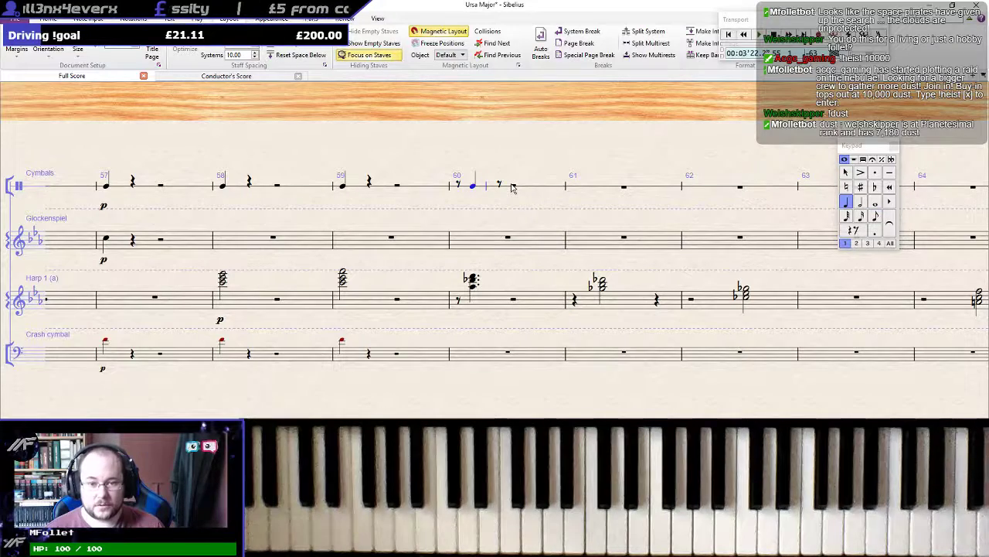
Enter an eighth rest followed by a dotted quarter note in bar 60 of Crash cymbal, matching the harp rhythm
click(469, 345)
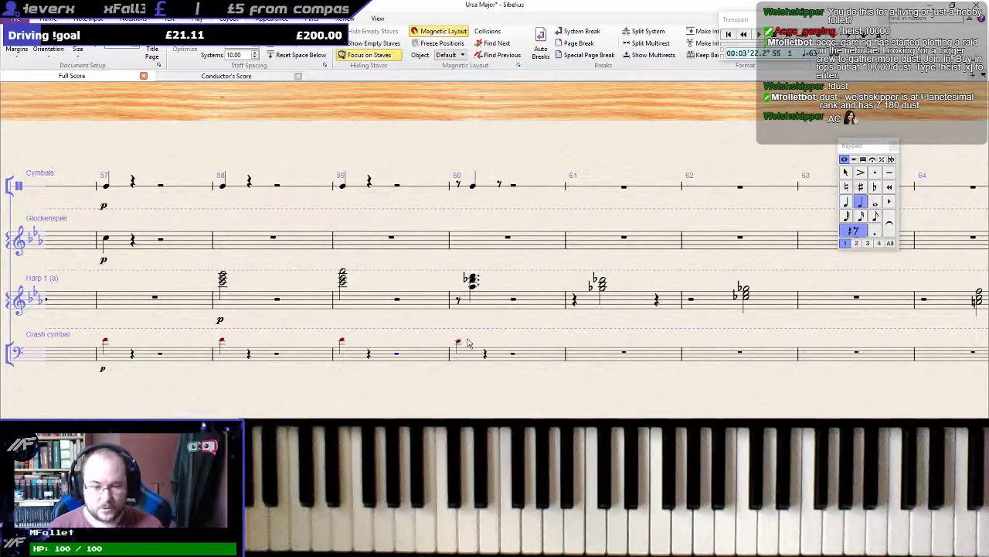
key(3)
key(0)
key(Right)
key(4)
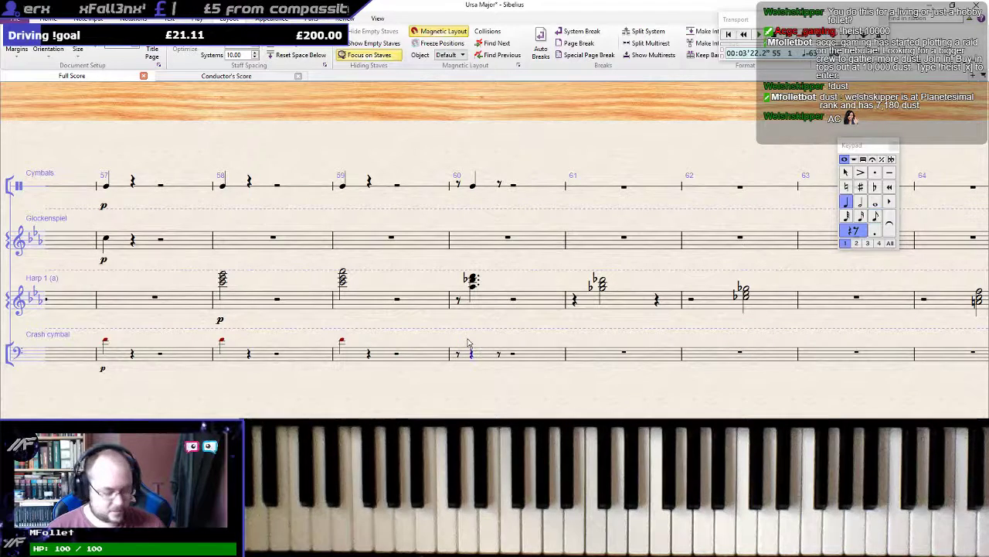
key(period)
click(469, 343)
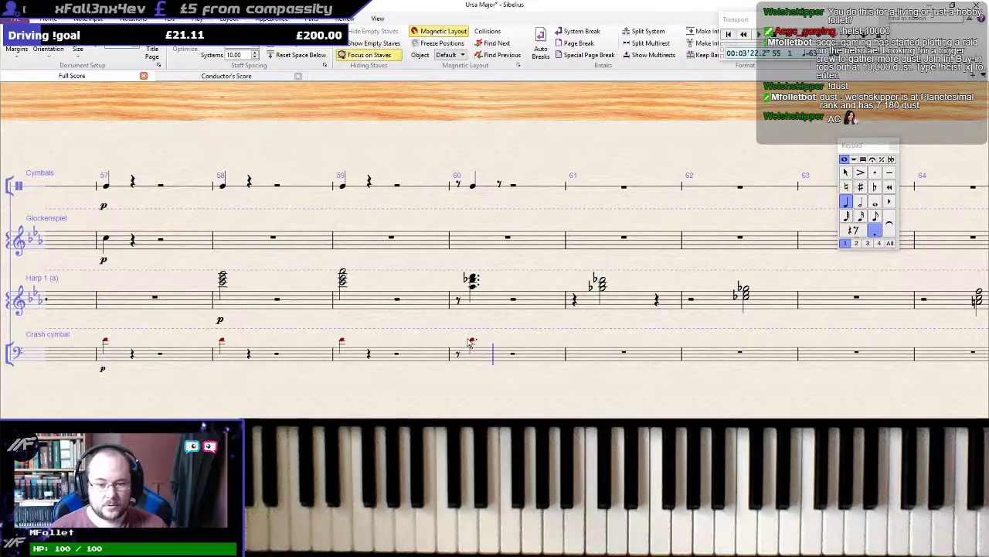
Enter Crash cymbal quarter notes on beat 2 of bar 61 and beat 3 of bar 62, filling the other beats with rests
key(5)
key(0)
key(4)
key(0)
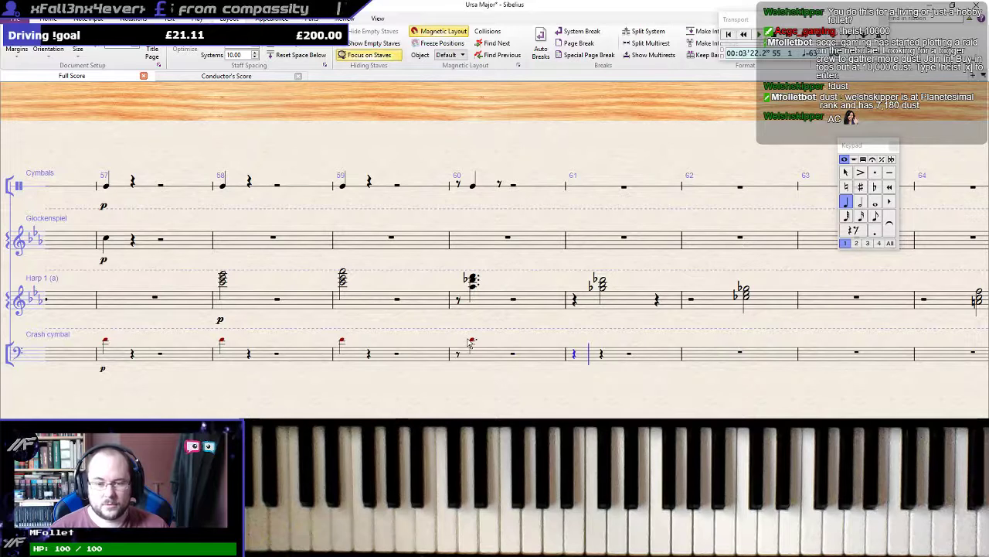
key(e)
key(0)
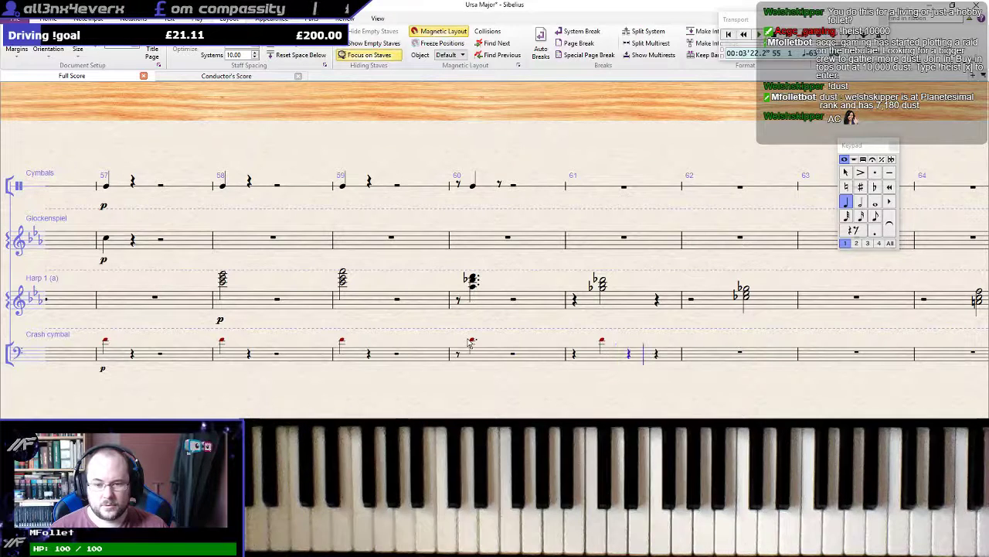
key(0)
key(0)
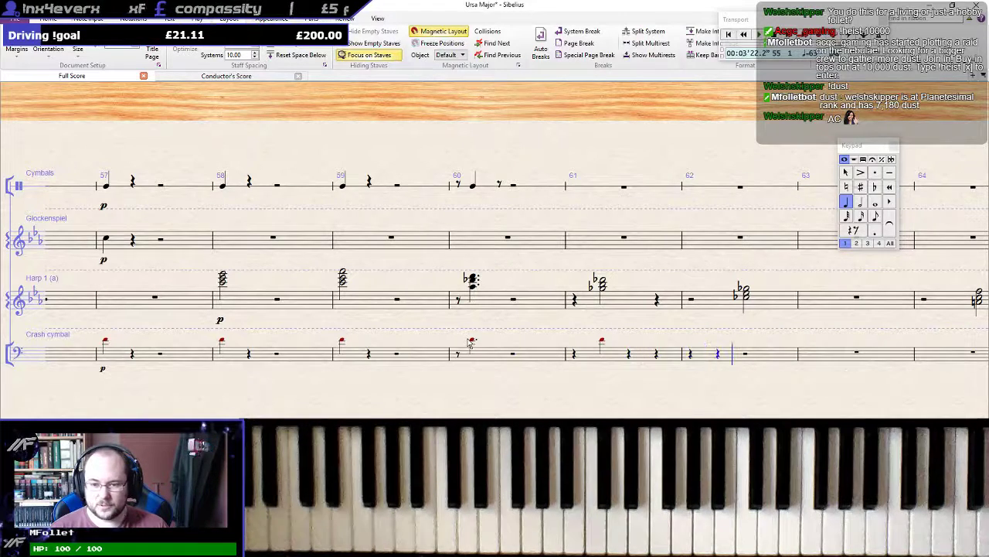
key(e)
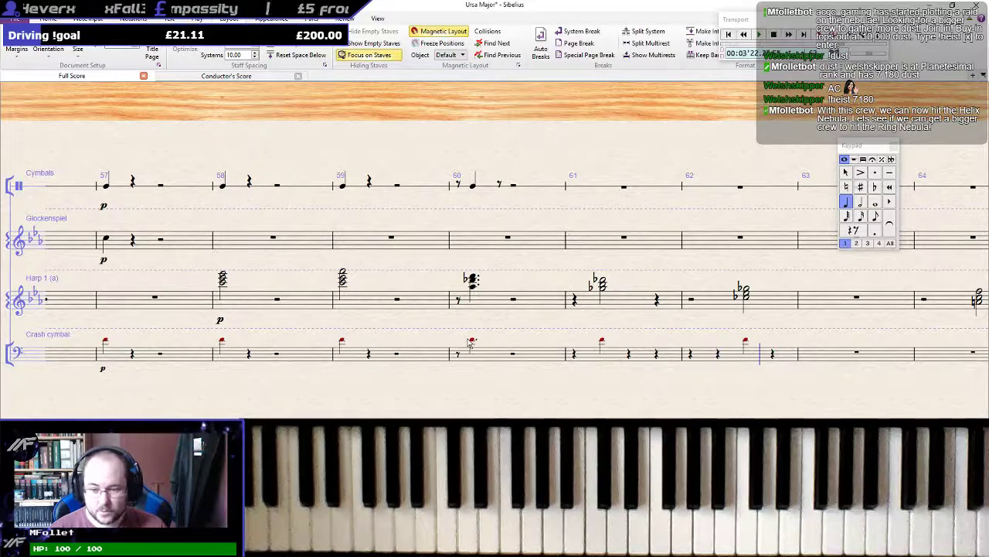
Continue the Crash cymbal with quarter notes on beat 3 of bar 64 and beat 4 of bar 65, with rests elsewhere
key(0)
key(0)
key(0)
key(0)
key(0)
key(0)
key(0)
key(e)
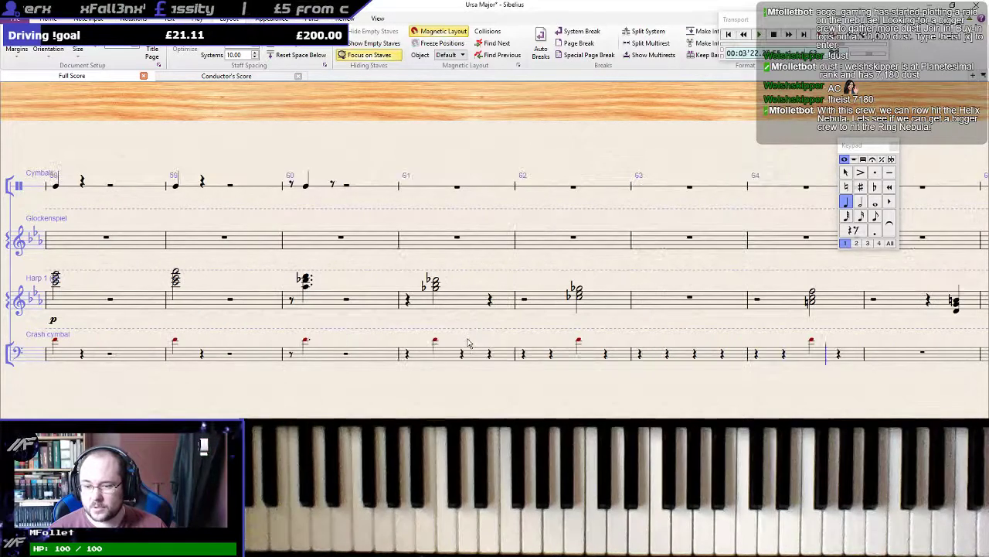
key(0)
key(0)
key(0)
key(e)
Fill Crash cymbal bar 66 with rests and enter a quarter note on beat 1 of bar 67
key(0)
key(0)
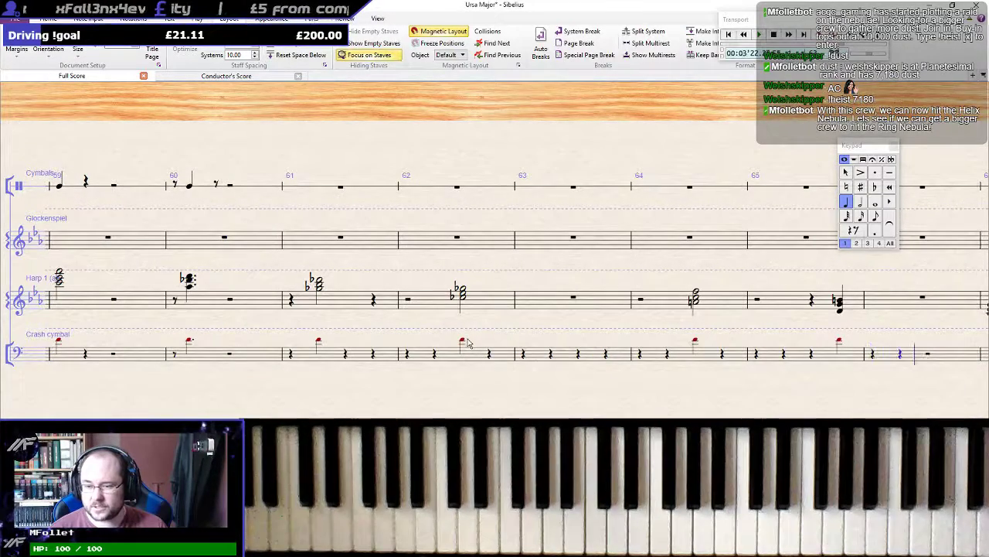
key(0)
key(0)
key(0)
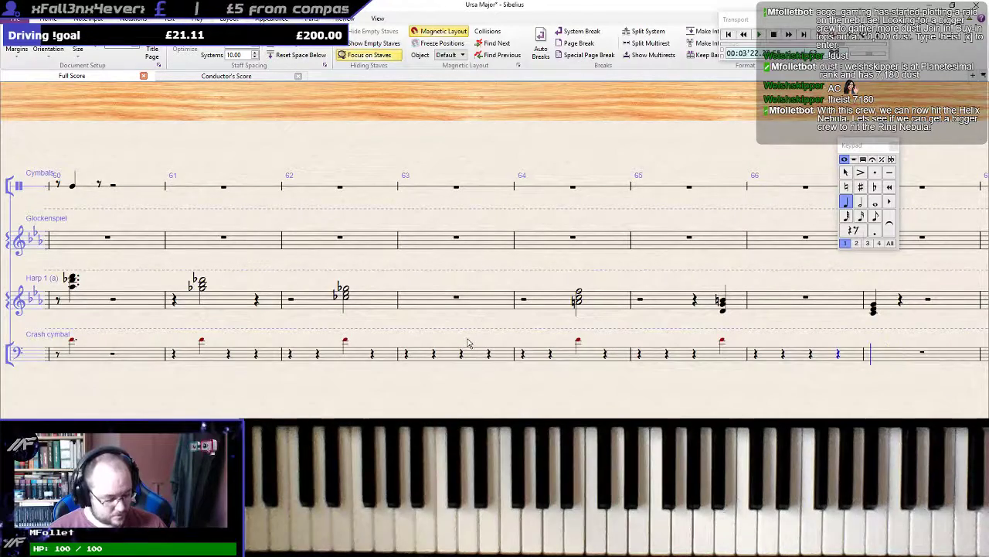
key(e)
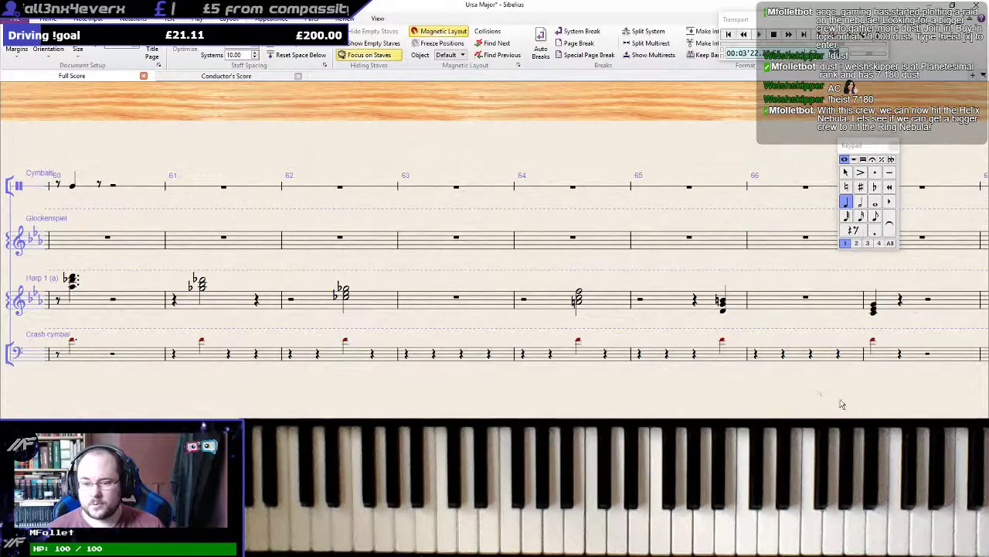
Replace the quarter rests in Crash cymbal bars 66 and 63 with whole-bar rests
drag(843, 404, 700, 412)
click(606, 364)
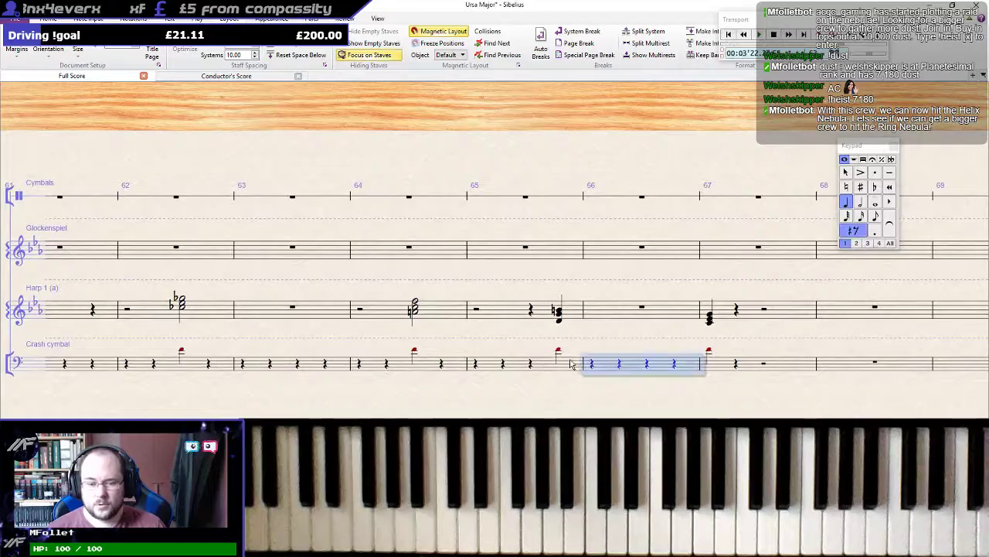
key(Delete)
drag(424, 413, 491, 418)
click(782, 367)
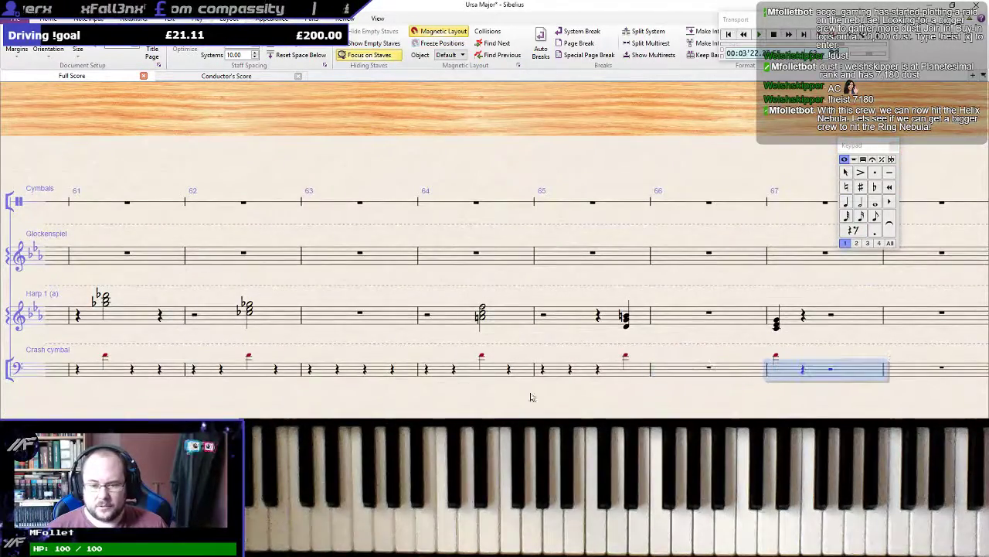
drag(328, 383, 749, 388)
click(749, 377)
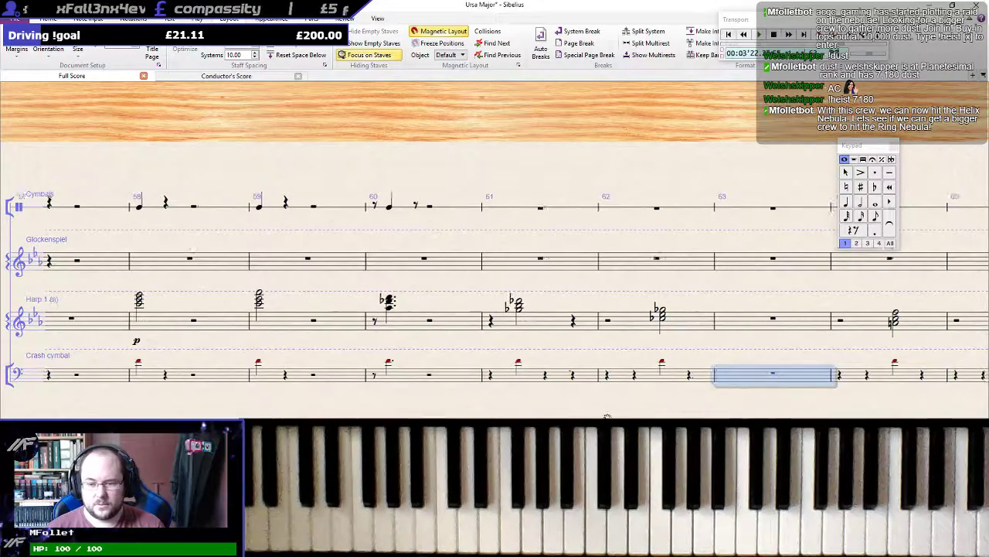
Copy bars 61 to 67 of Crash cymbal into the same bars of the Cymbals staff
drag(608, 417, 112, 407)
click(749, 367)
drag(336, 409, 934, 420)
shift+click(518, 385)
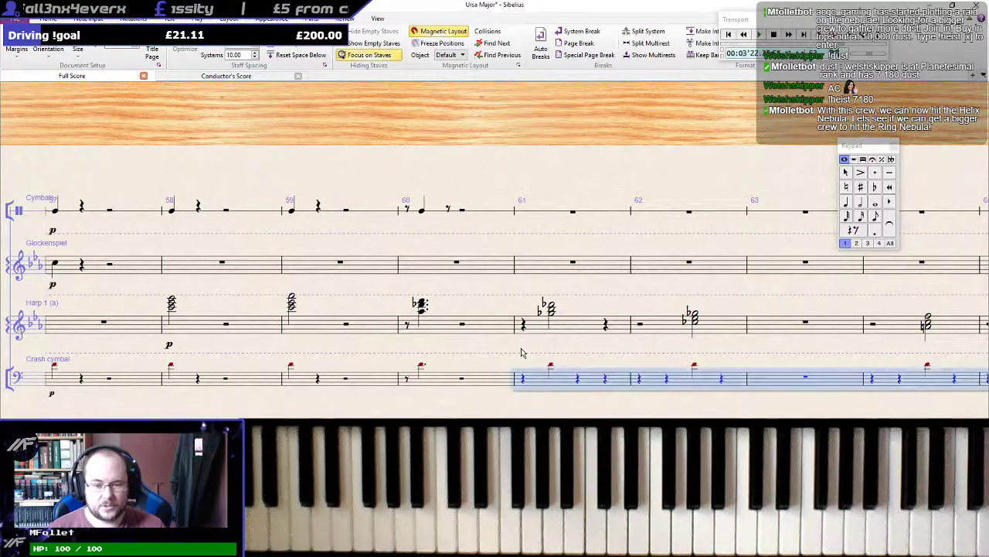
alt+click(526, 213)
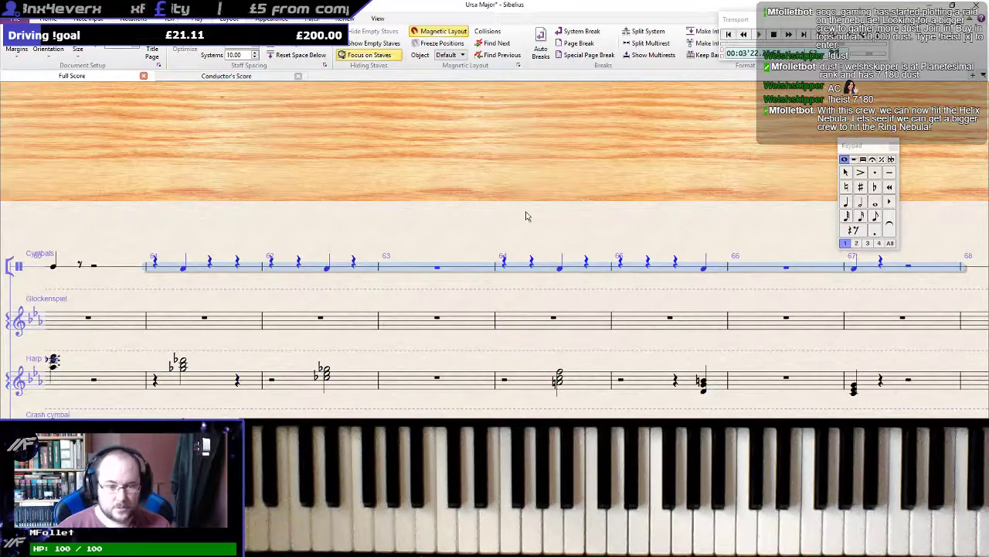
Consolidate adjacent quarter rests into half rests in Cymbals bars 61, 62, 64 and 65
click(210, 266)
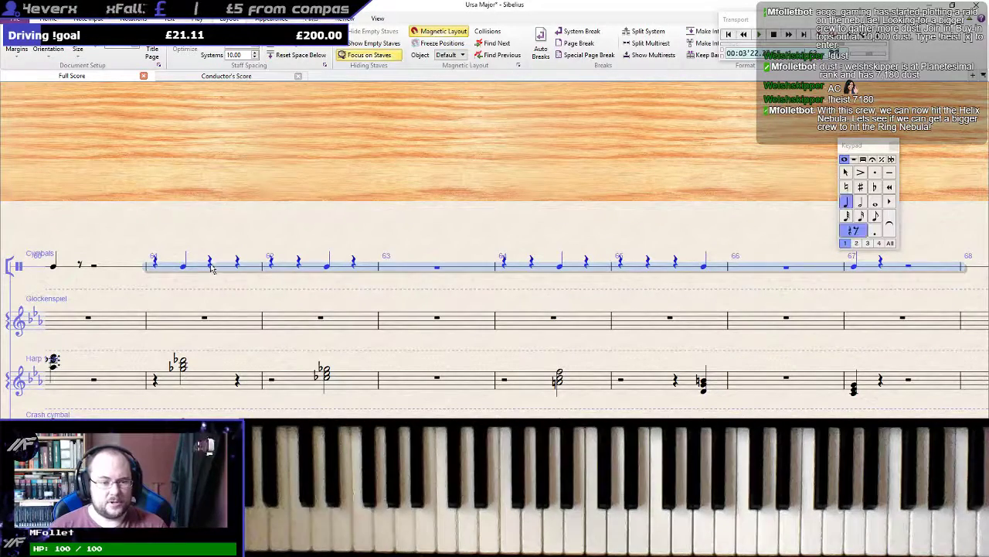
click(271, 263)
key(Delete)
click(503, 262)
key(Delete)
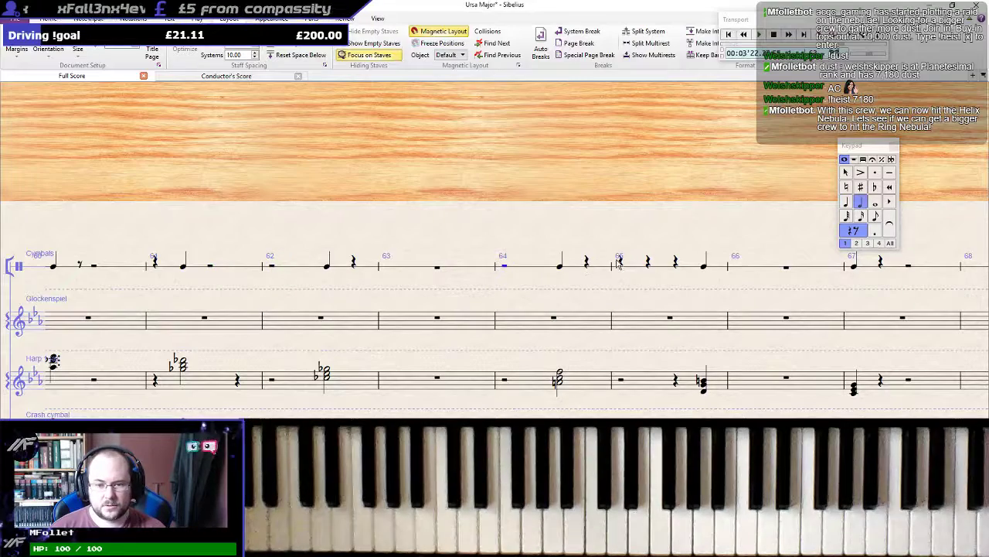
click(620, 262)
key(Delete)
Enter a quarter-note C on beat 1 of Glockenspiel bar 58, and undo the stray half note entered in bar 59
drag(780, 233, 988, 247)
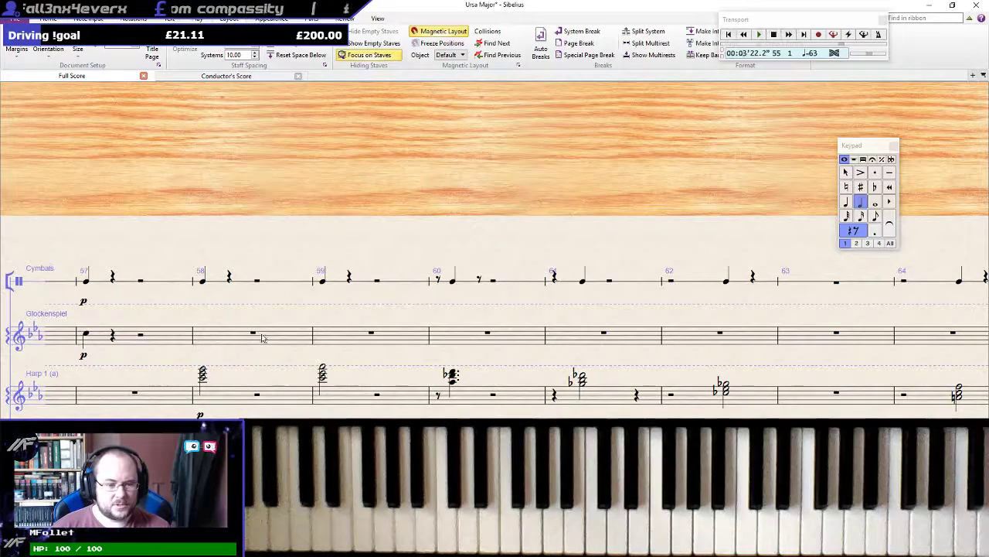
click(253, 334)
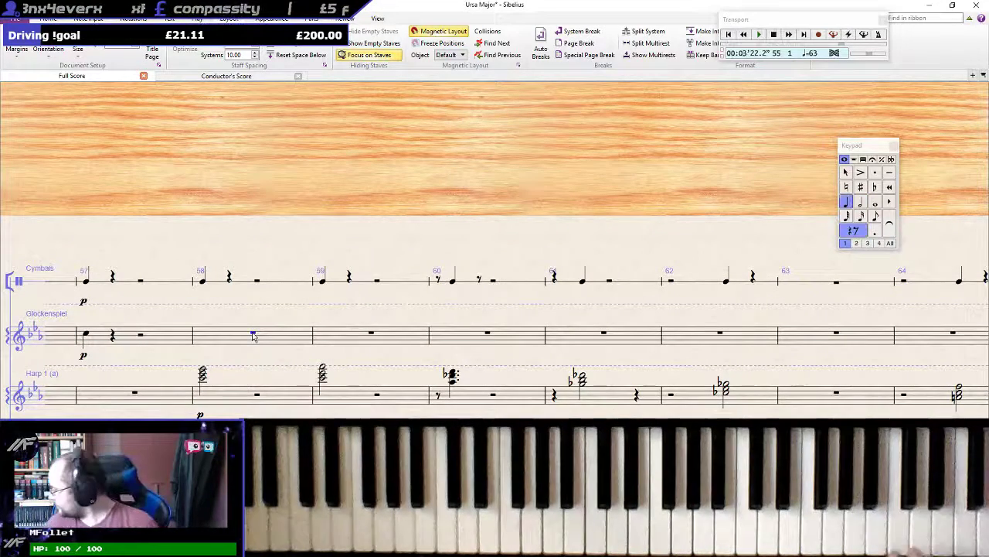
key(4)
key(c)
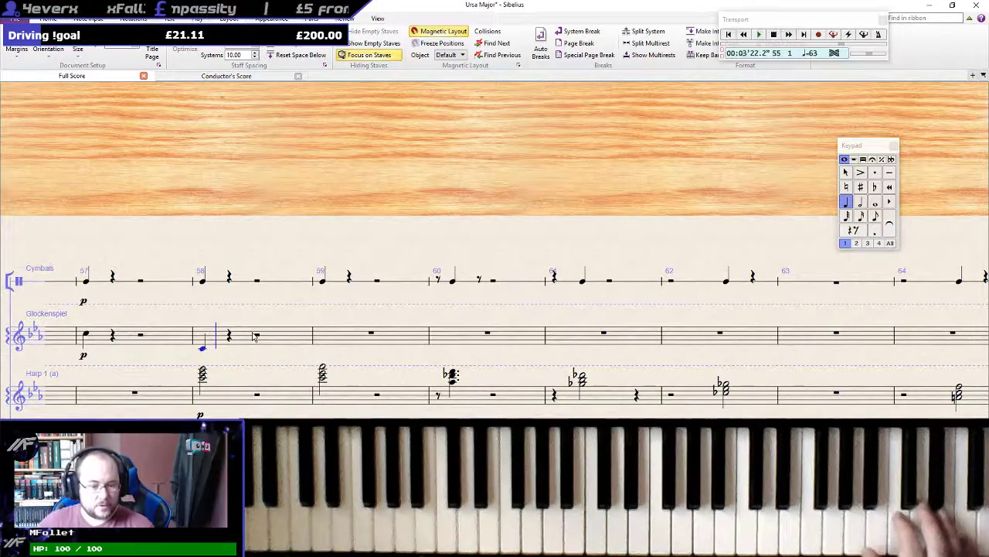
key(Right)
key(Right)
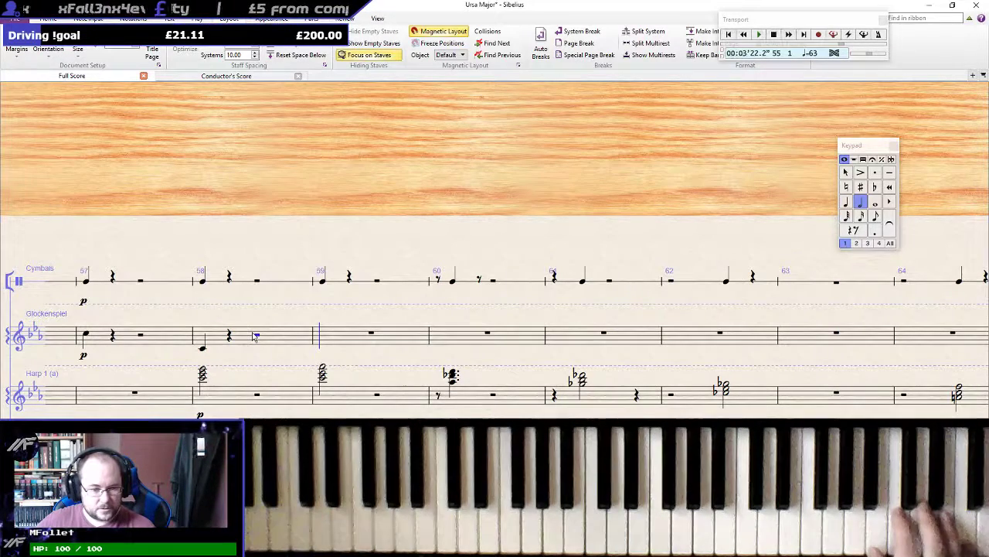
key(c)
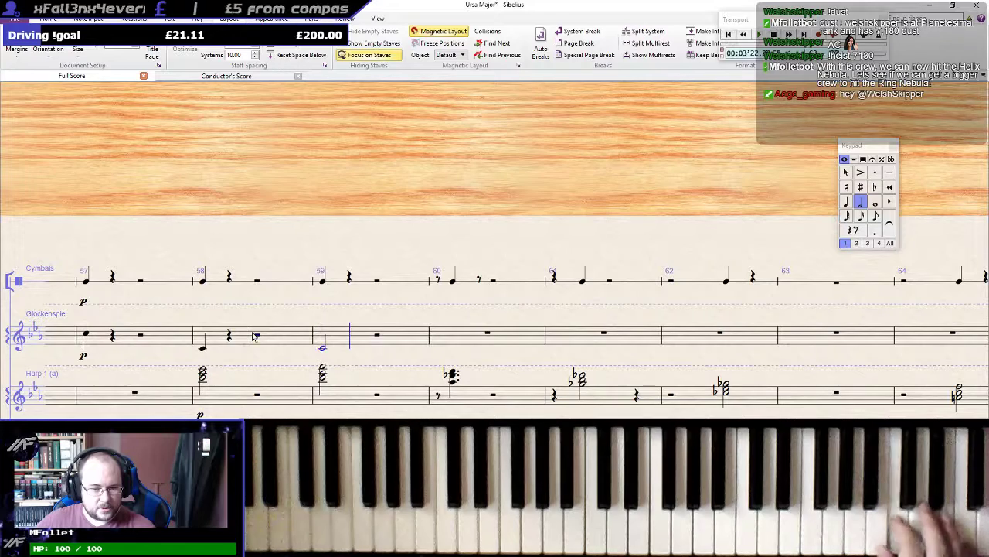
key(ctrl+z)
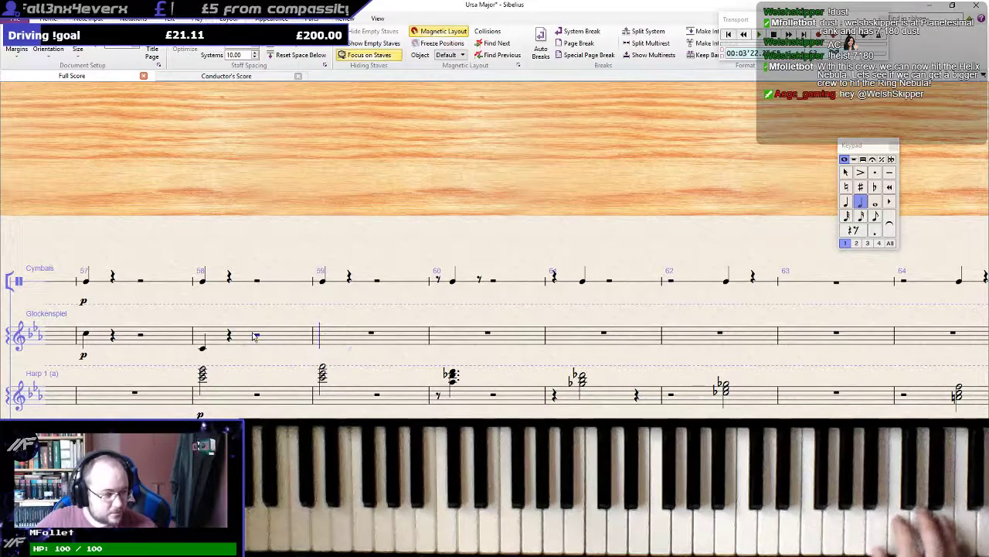
Enter a Glockenspiel quarter-note A-flat on beat 1 of bar 59, and an eighth rest plus dotted quarter-note D-flat in bar 60
key(KP_4)
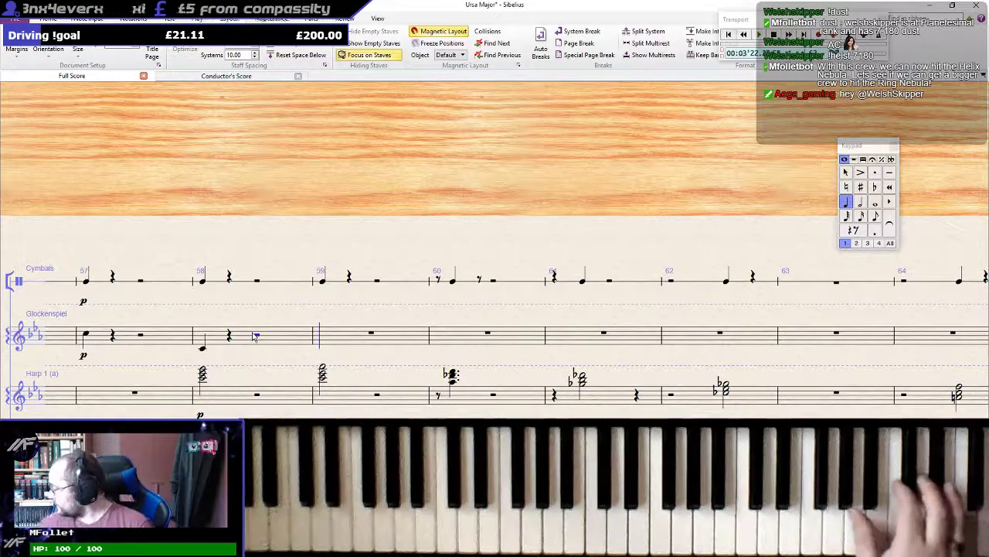
key(a)
key(KP_0)
key(KP_5)
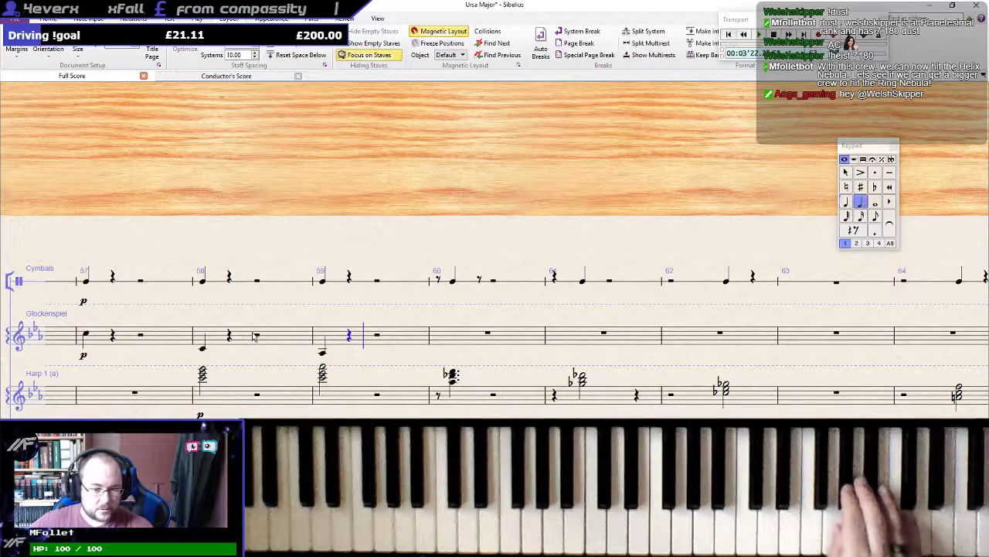
key(KP_0)
key(KP_3)
key(KP_0)
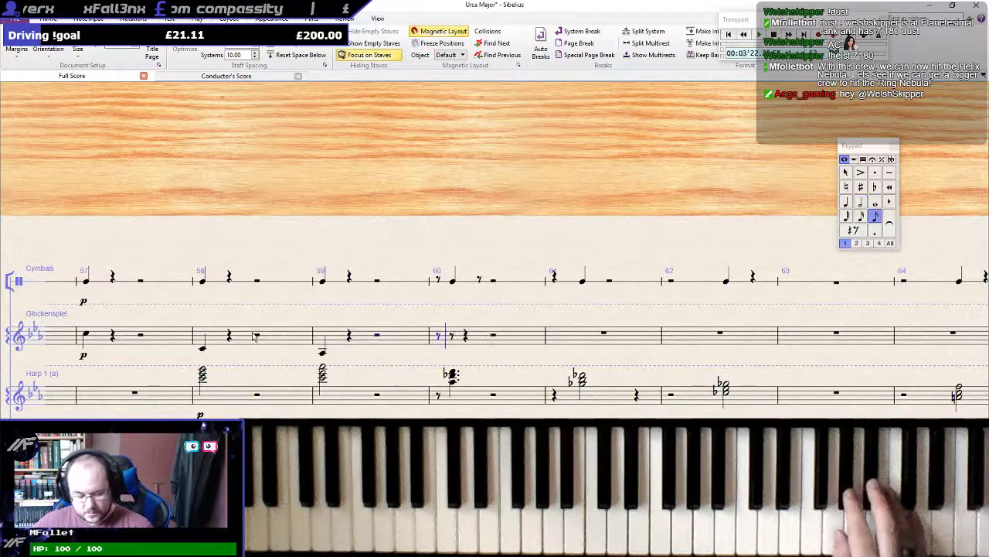
key(KP_4)
key(KP_Decimal)
key(d)
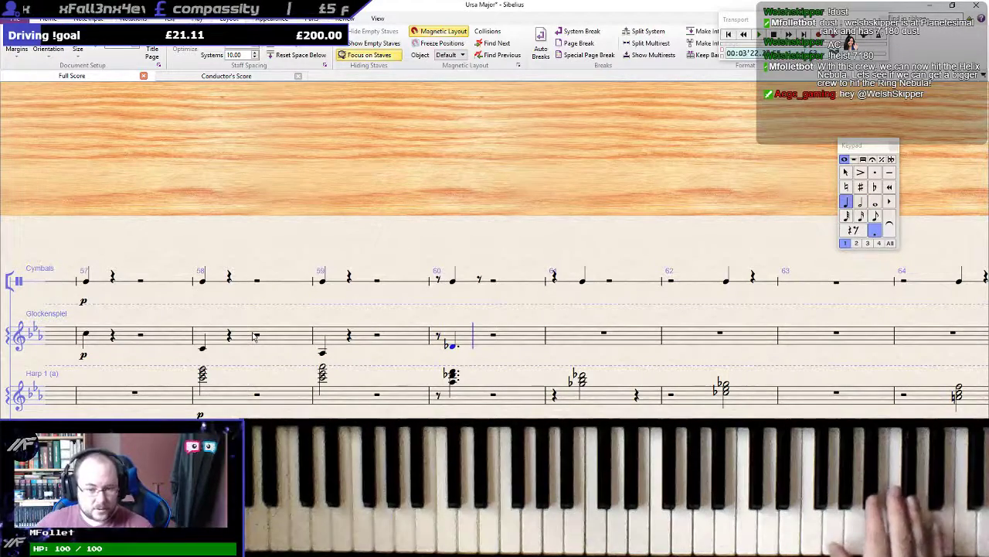
Enter Glockenspiel quarter notes G-flat on beat 2 of bar 61 and B-flat on beat 3 of bar 62
key(KP_4)
key(KP_0)
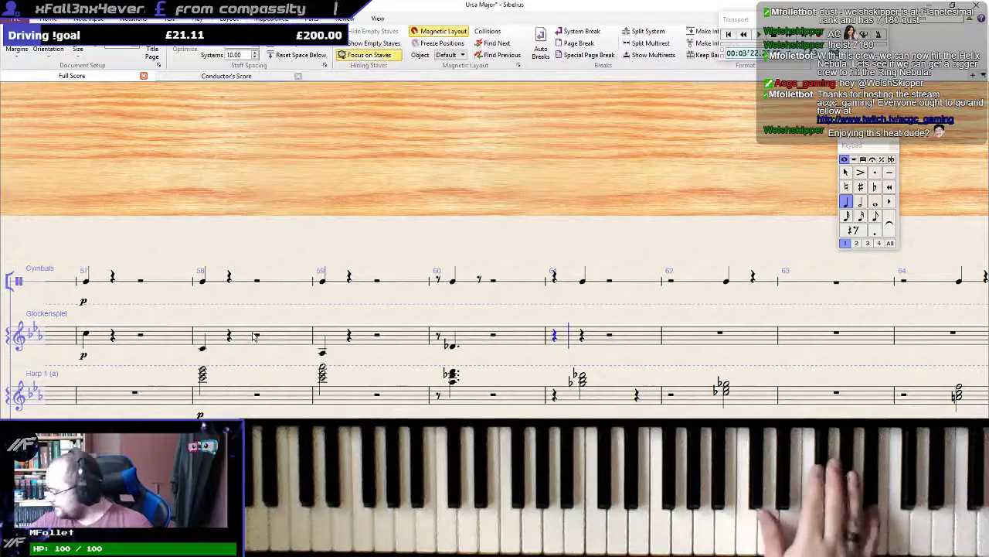
key(5)
key(0)
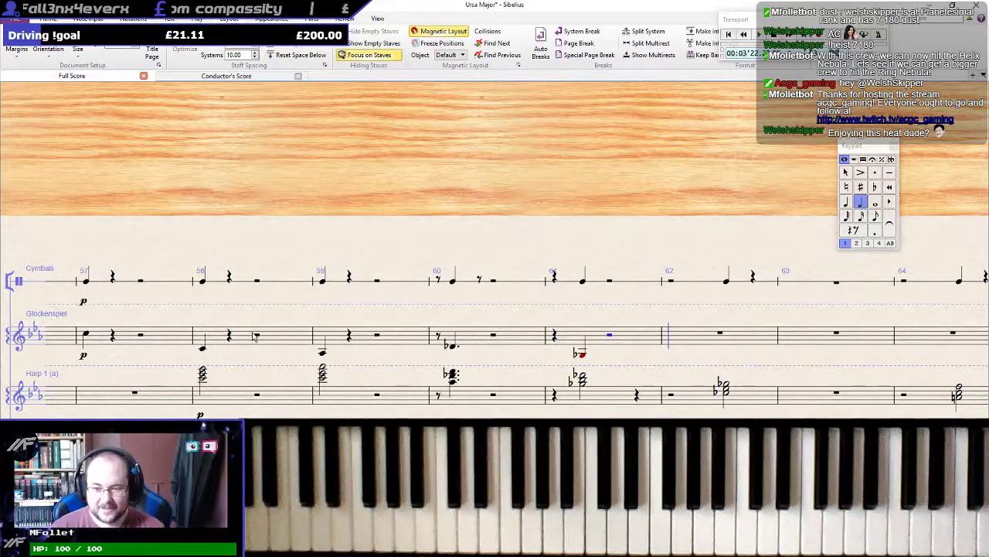
key(4)
key(0)
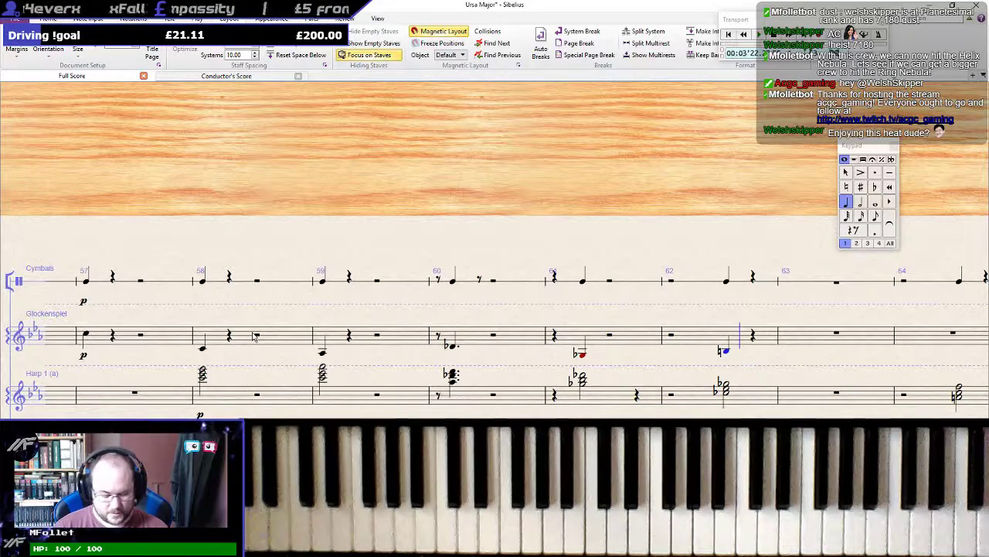
Complete Glockenspiel bar 62 with a quarter rest and enter a quarter-note F on beat 3 of bar 64
key(0)
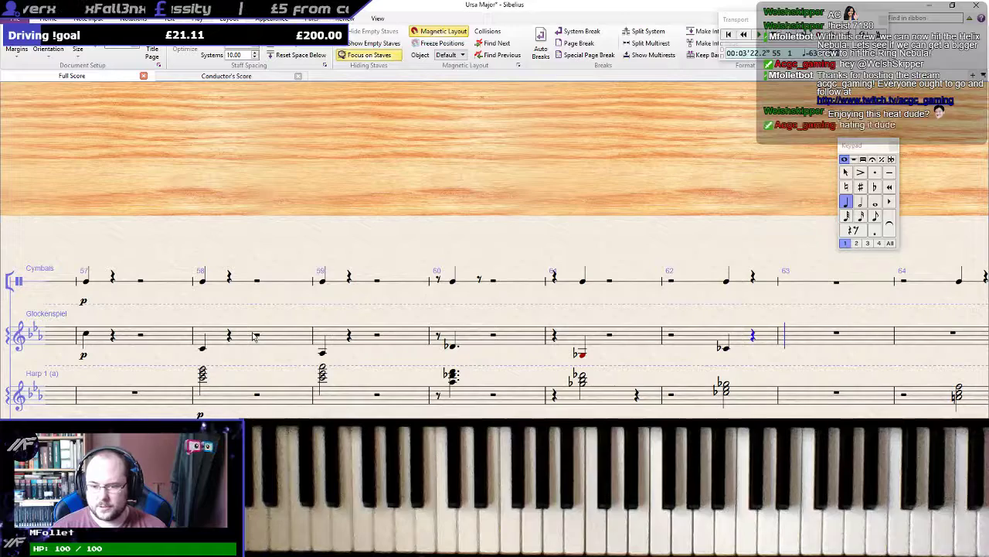
key(Right)
key(Right)
key(5)
key(4)
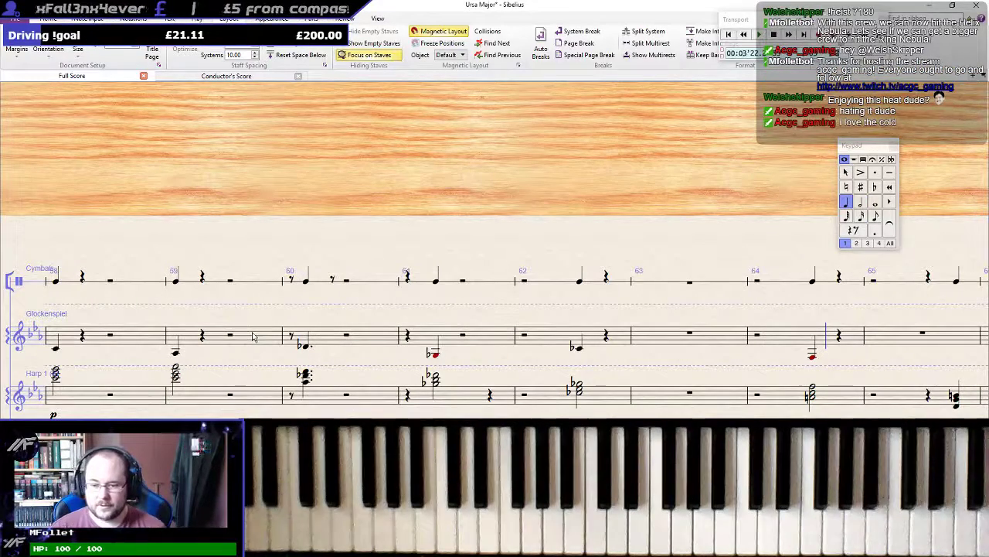
Enter Glockenspiel quarter notes G on beat 4 of bar 65 and C on beat 1 of bar 67, with rests before the G
key(0)
key(5)
key(0)
key(4)
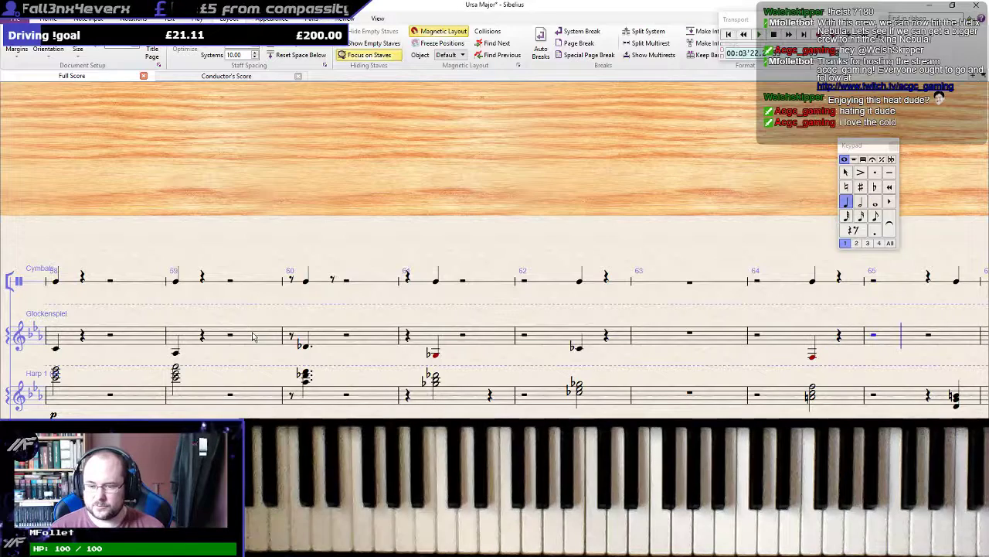
key(0)
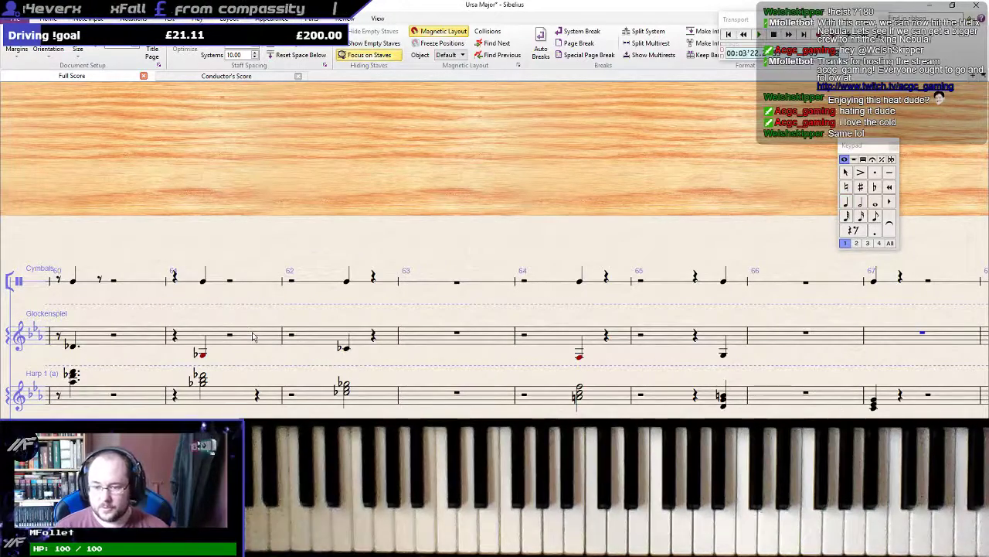
key(0)
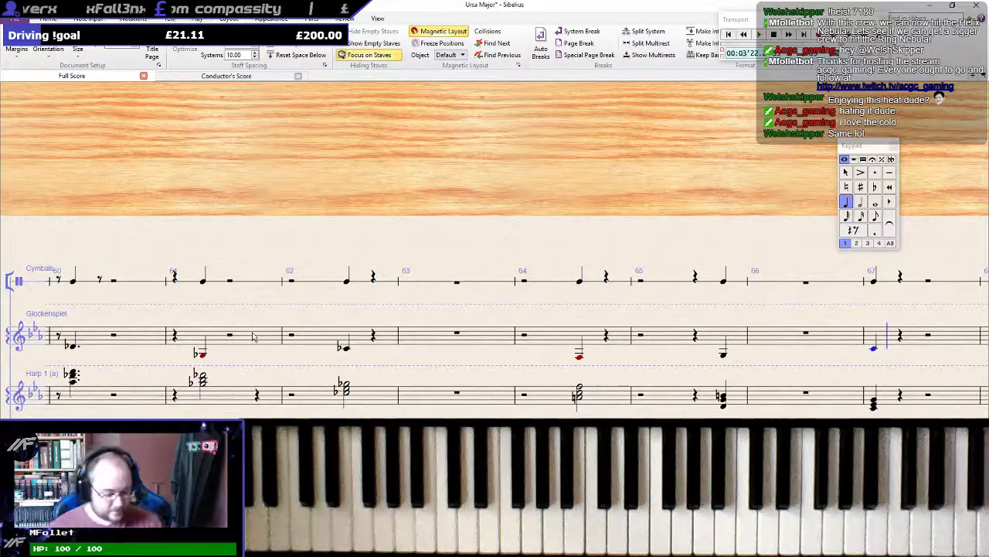
Transpose the Glockenspiel notes from bar 58 through bar 67 up an octave and play the score from bar 57
drag(281, 324, 546, 315)
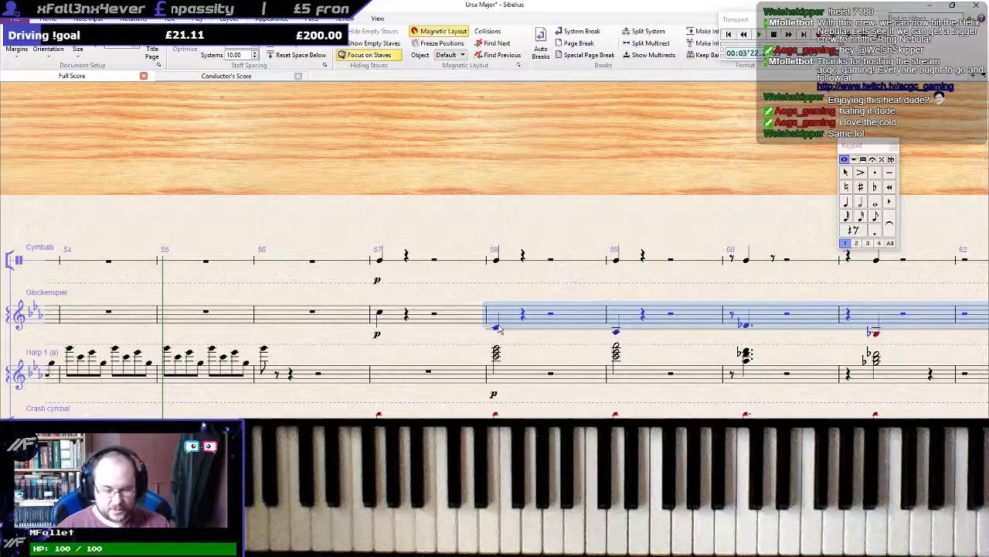
key(ctrl+Up)
scroll(499, 329, down, 2)
click(380, 184)
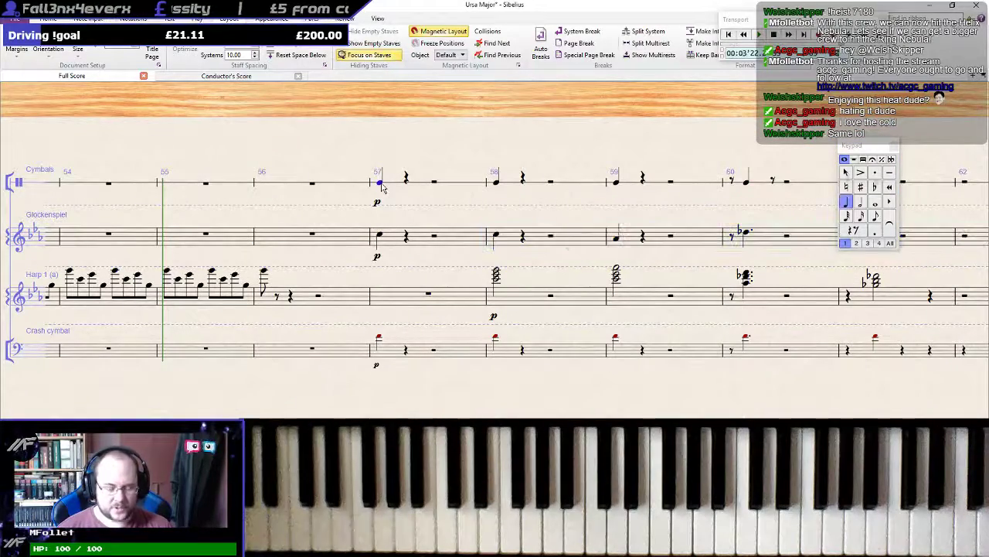
key(space)
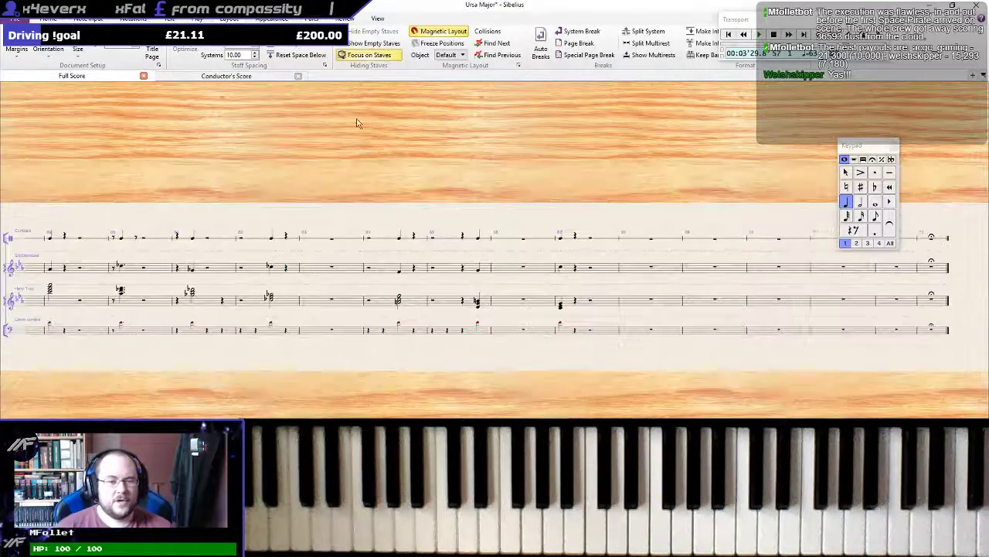
Turn off Focus on Staves and select the first two bars of the Trumpet in B-flat 1 theme, bars 40–41
click(377, 59)
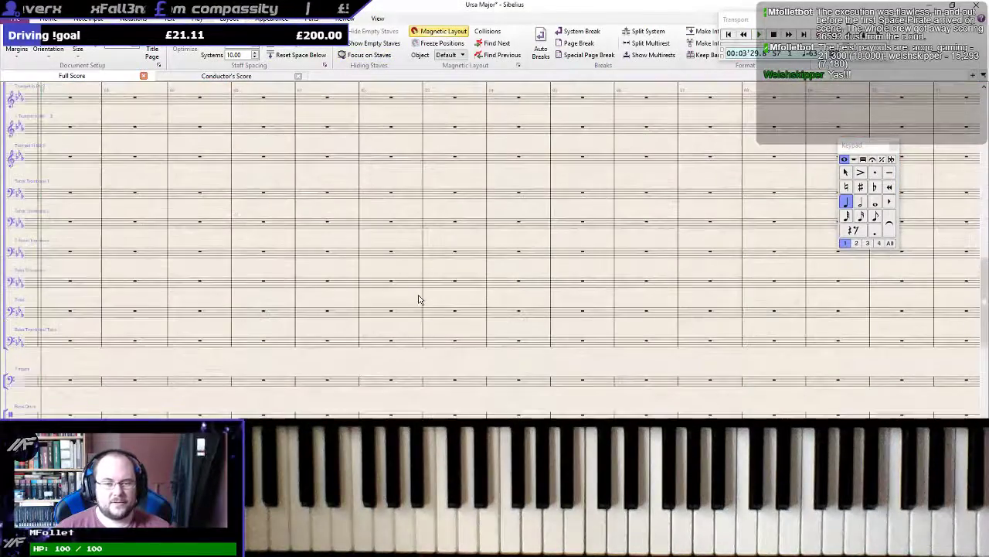
scroll(415, 295, up, 10)
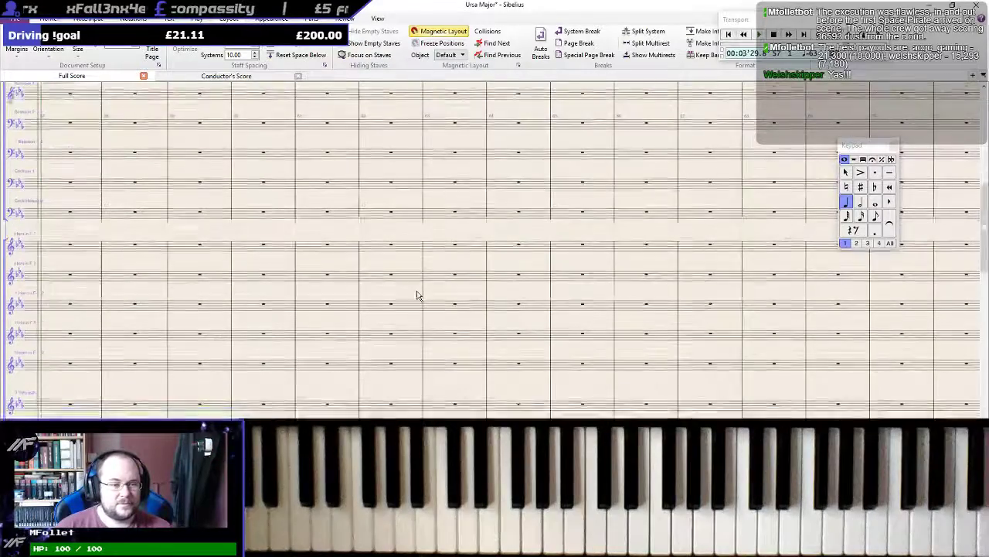
scroll(318, 290, down, 3)
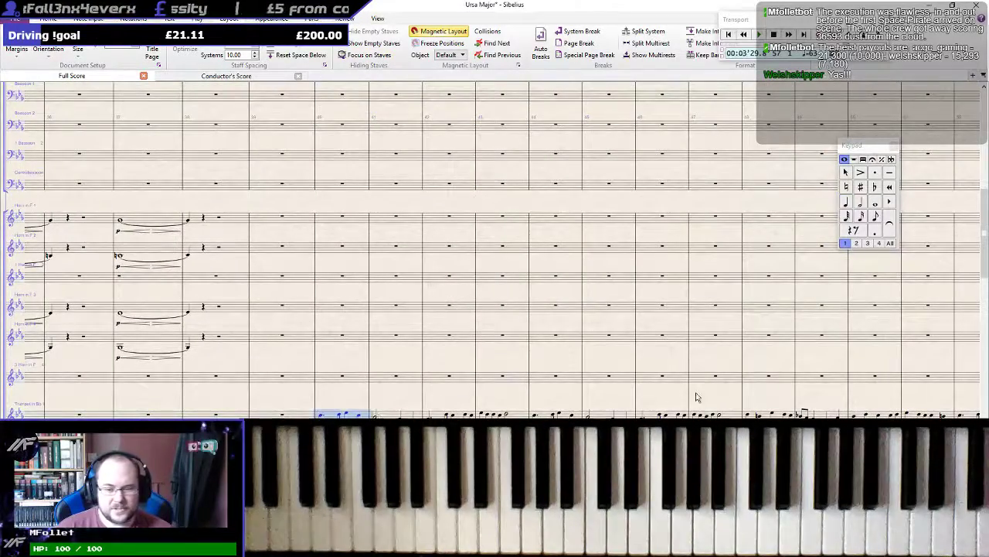
scroll(607, 317, down, 5)
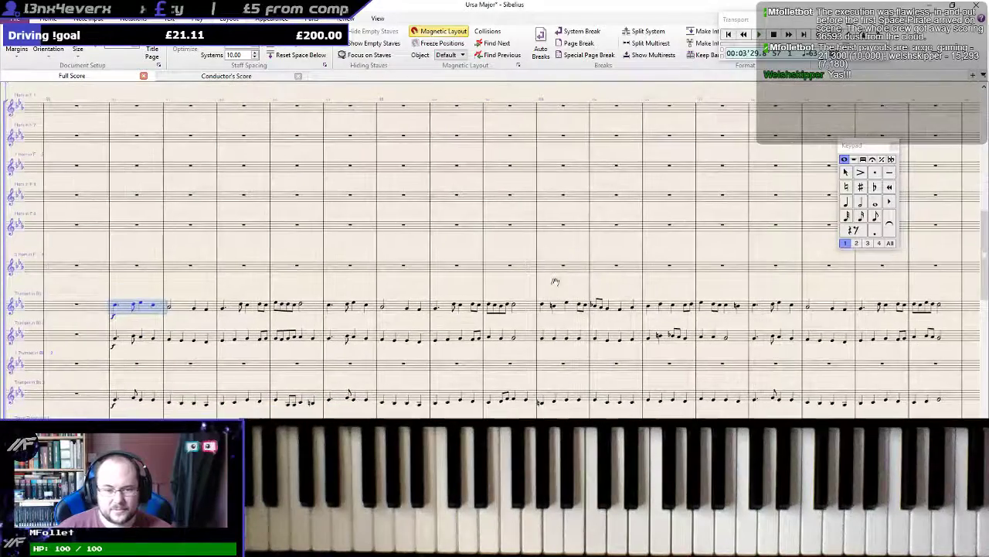
shift+click(200, 311)
Copy the two-bar trumpet theme into Horn in F 1 at bar 58 an octave lower, and into Horn in F 3 at bar 59
drag(824, 282, 31, 279)
scroll(456, 283, down, 4)
scroll(465, 291, up, 8)
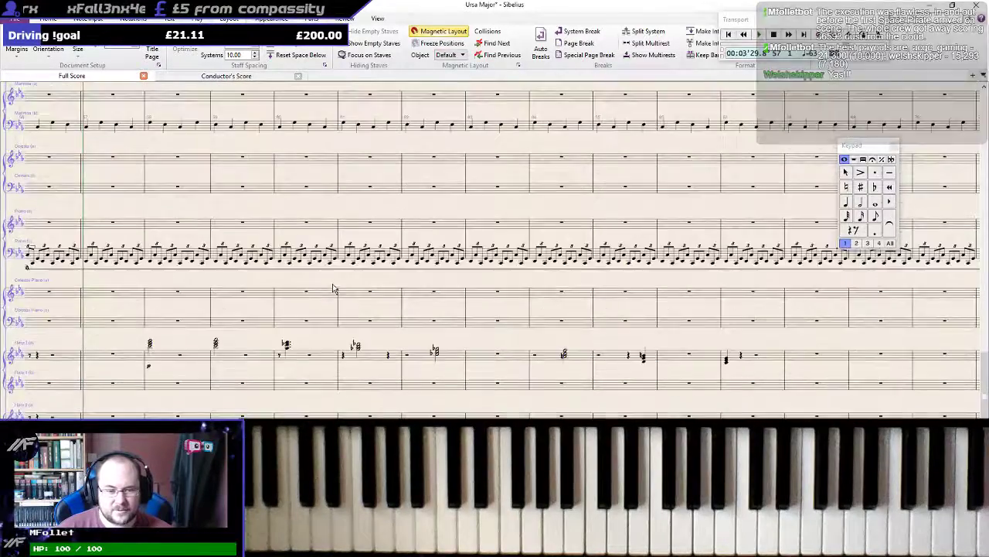
scroll(232, 286, up, 10)
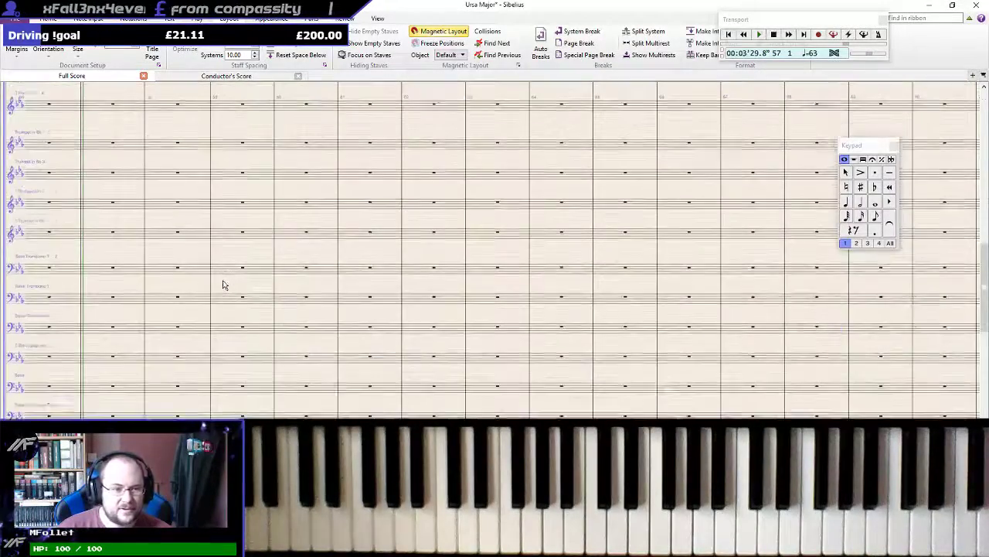
scroll(218, 283, up, 1)
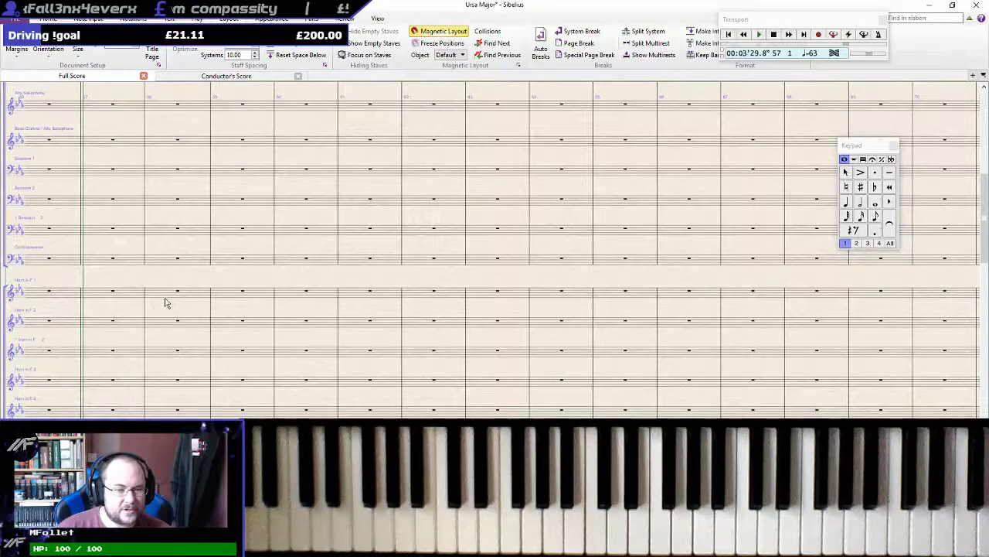
click(165, 303)
key(ctrl+v)
key(ctrl+Down)
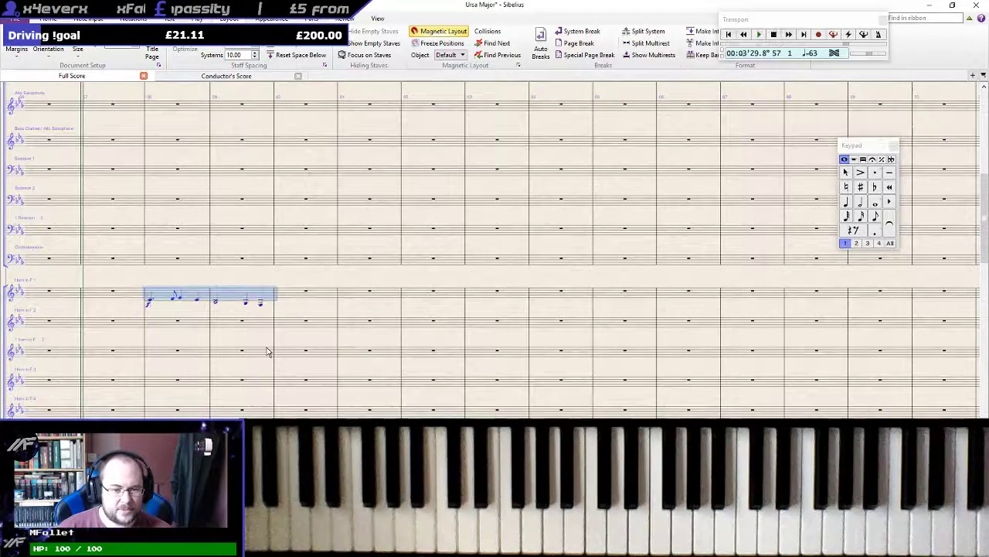
alt+click(223, 386)
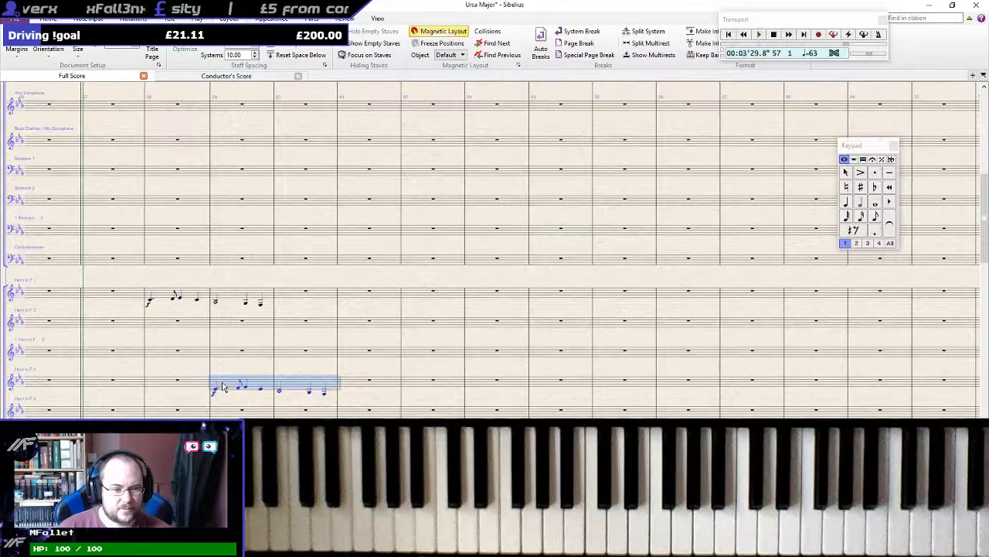
Play back the horn entries from bar 58
click(151, 303)
key(p)
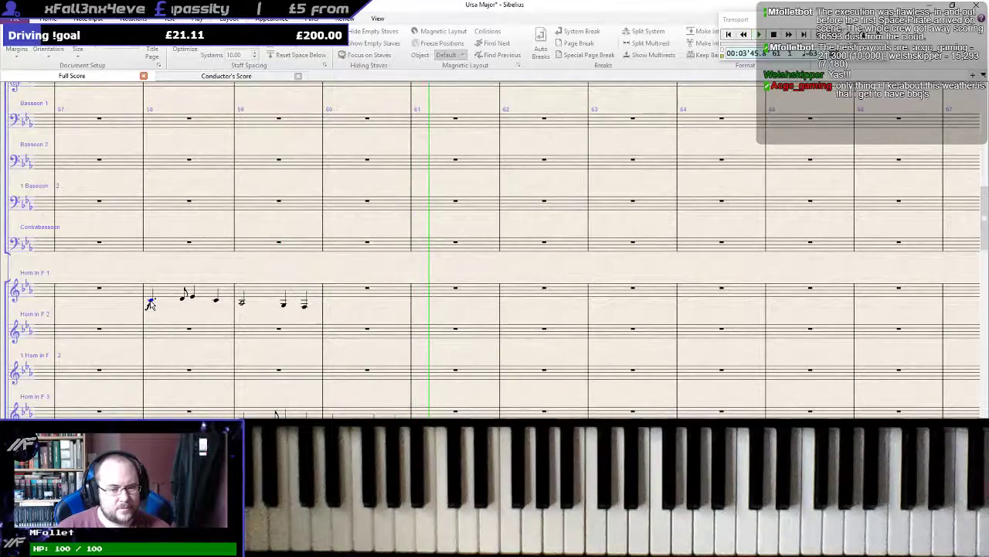
key(Escape)
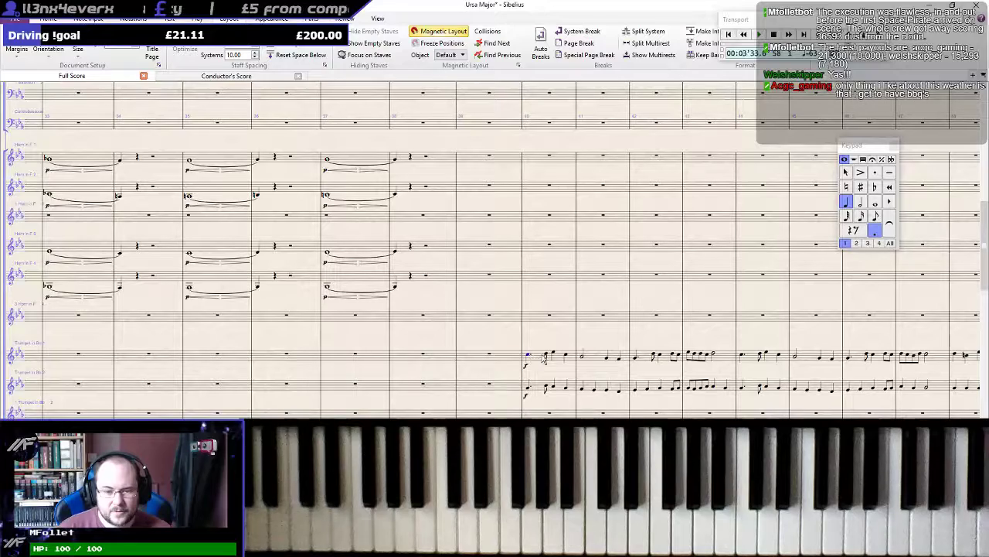
Copy the Trumpet 1 theme through the first note of its third bar to Horn 1 bar 58, an octave lower, ending on a plain quarter note
shift+click(637, 360)
drag(873, 343, 333, 380)
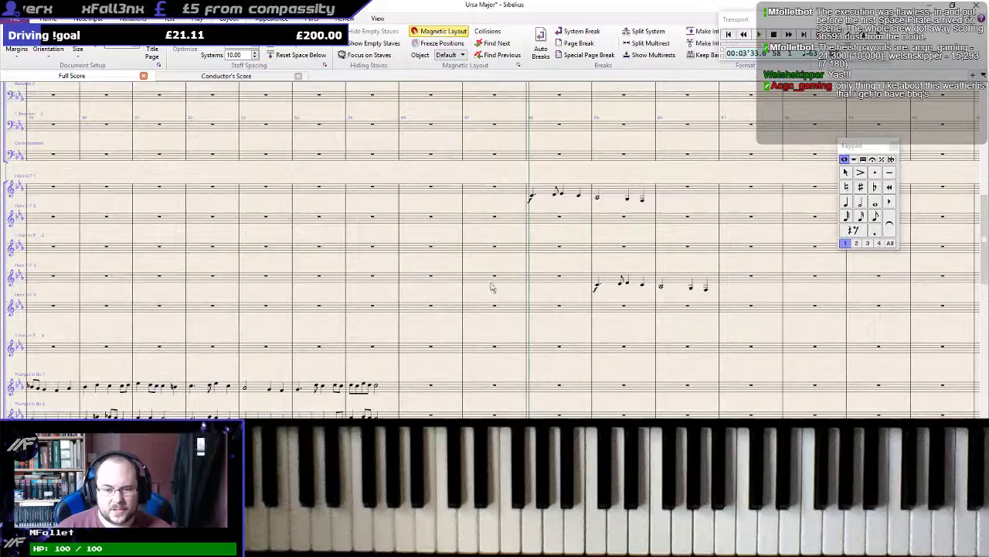
alt+click(530, 199)
key(ctrl+Down)
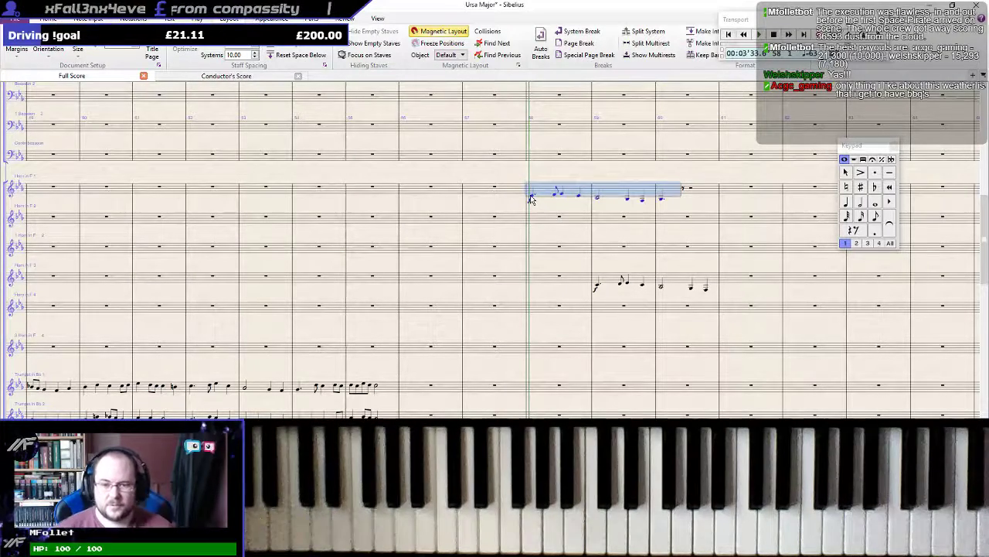
click(661, 199)
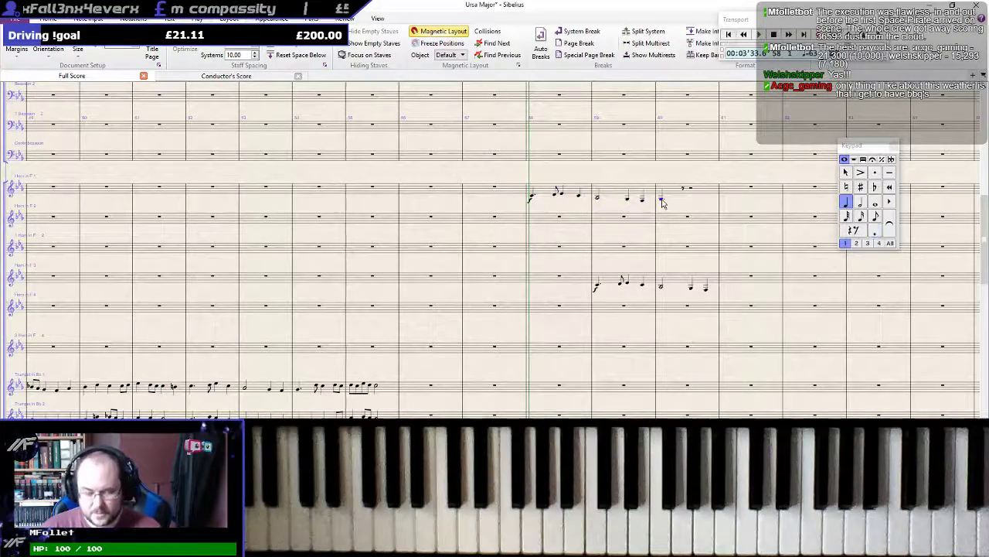
Copy the Horn 1 phrase as staggered entries into Horn 3 at bar 59, Horn 2 at bar 60 and Horn 4 at bar 61
click(539, 189)
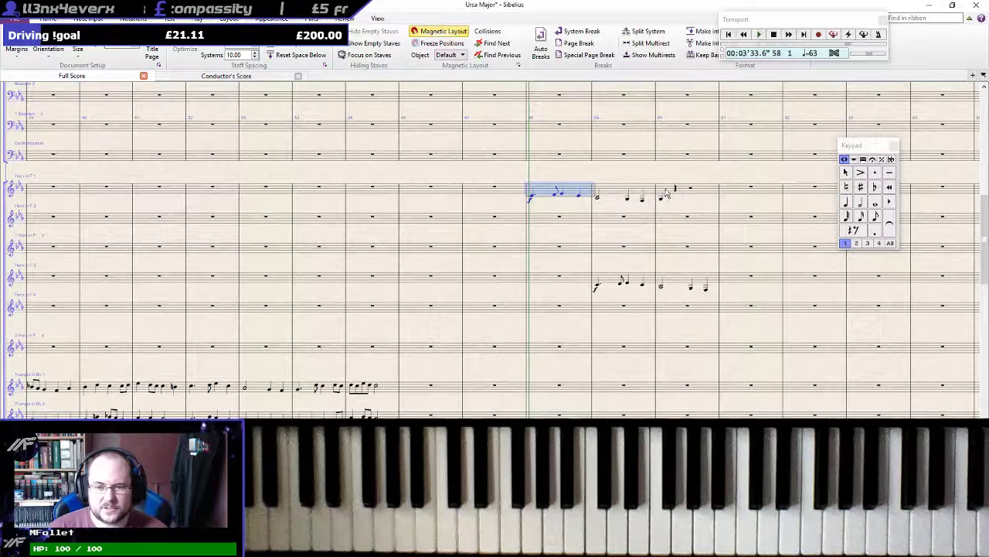
shift+click(662, 200)
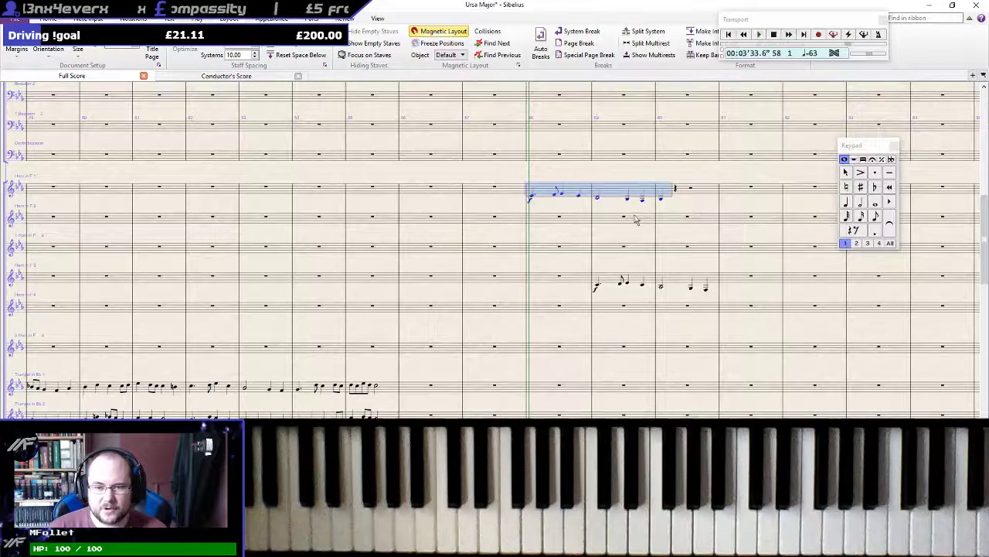
alt+click(597, 286)
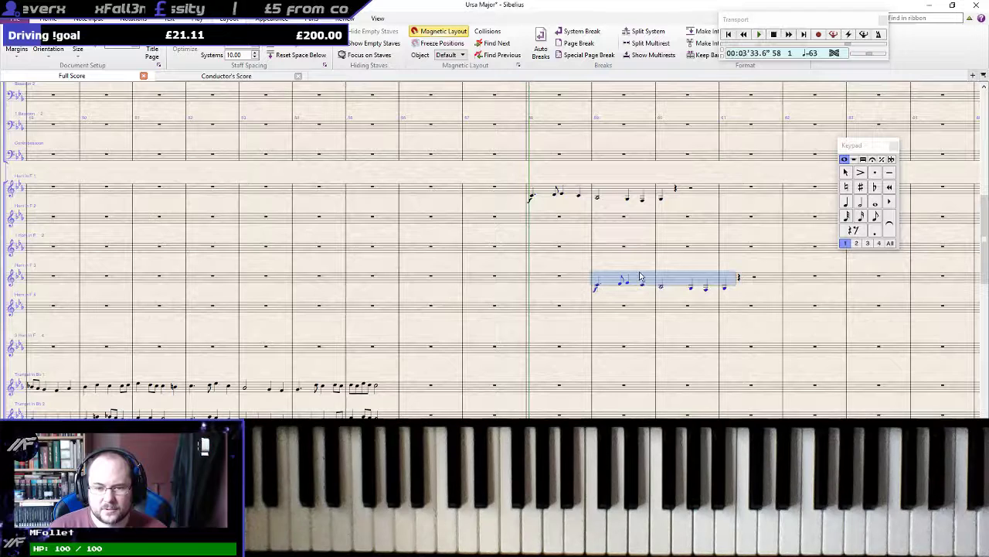
alt+click(669, 222)
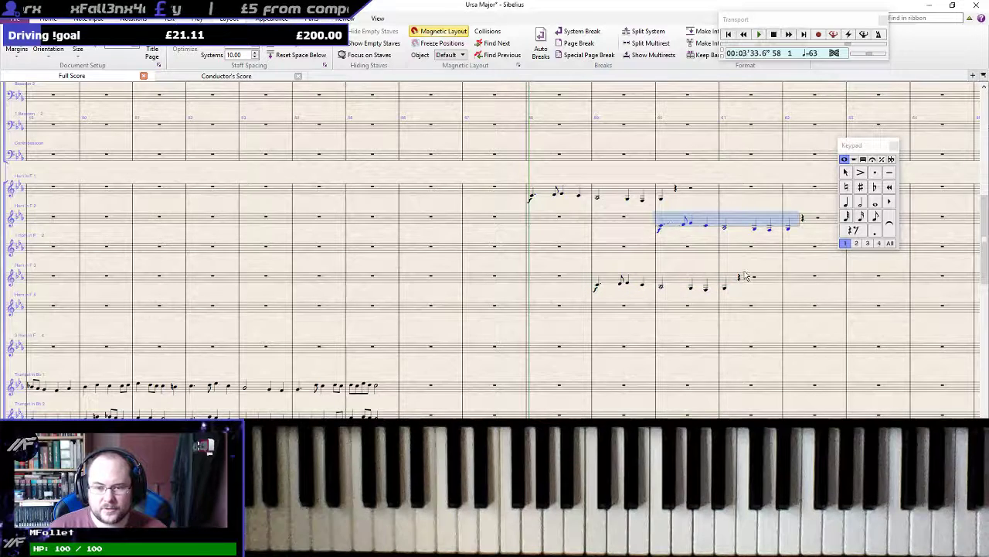
alt+click(730, 313)
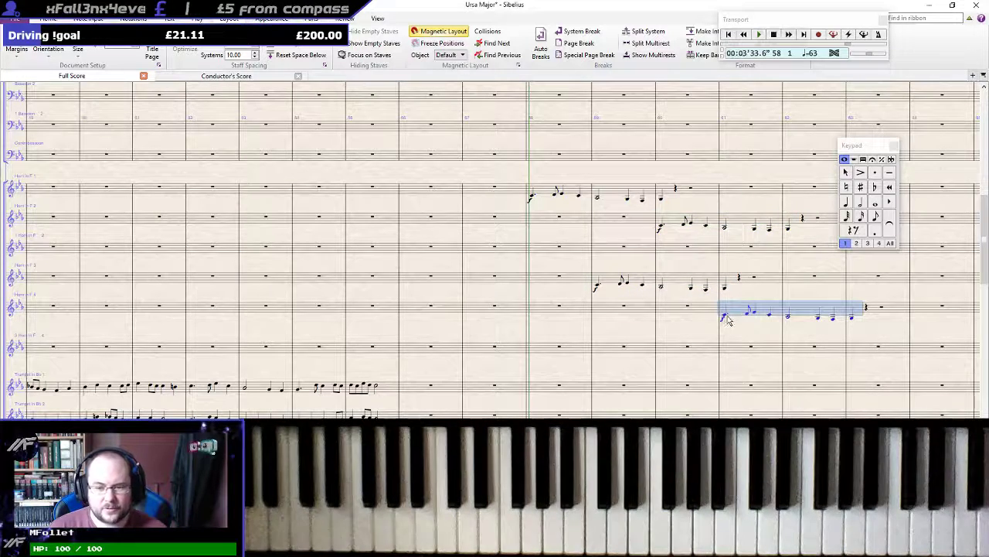
Delete the forte markings at the start of the four horn entries
click(725, 315)
click(661, 226)
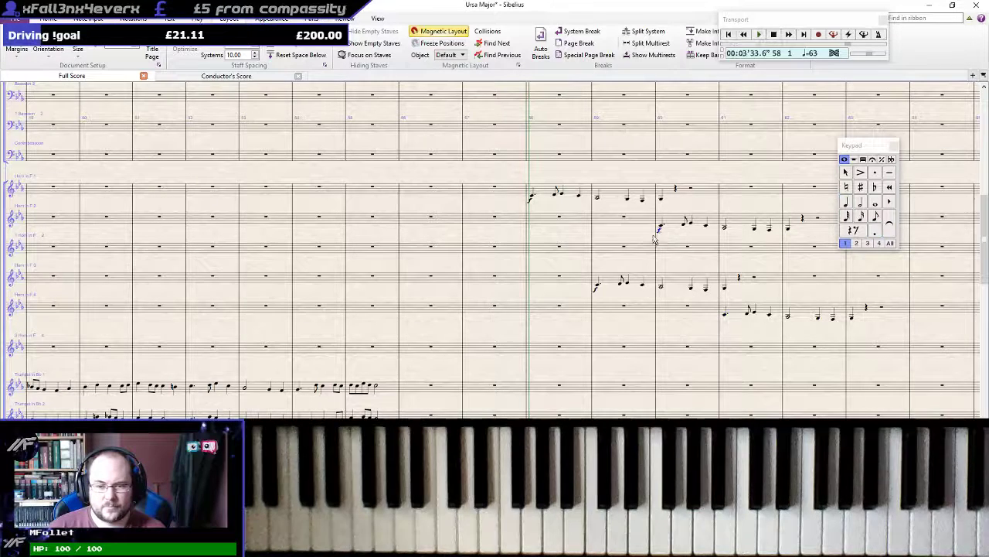
click(597, 291)
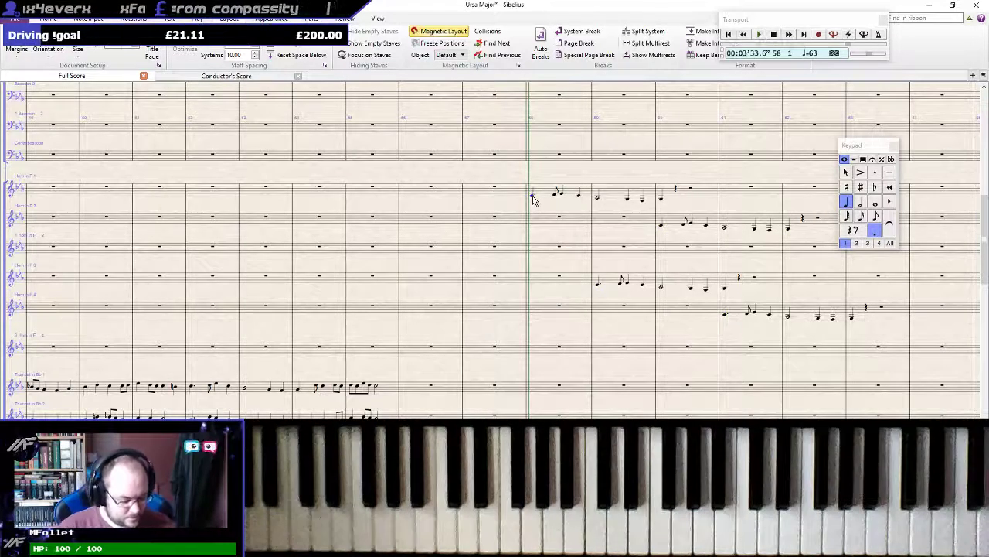
Add a new dynamic marking under the first note of each horn entry in bars 58 to 61
key(Escape)
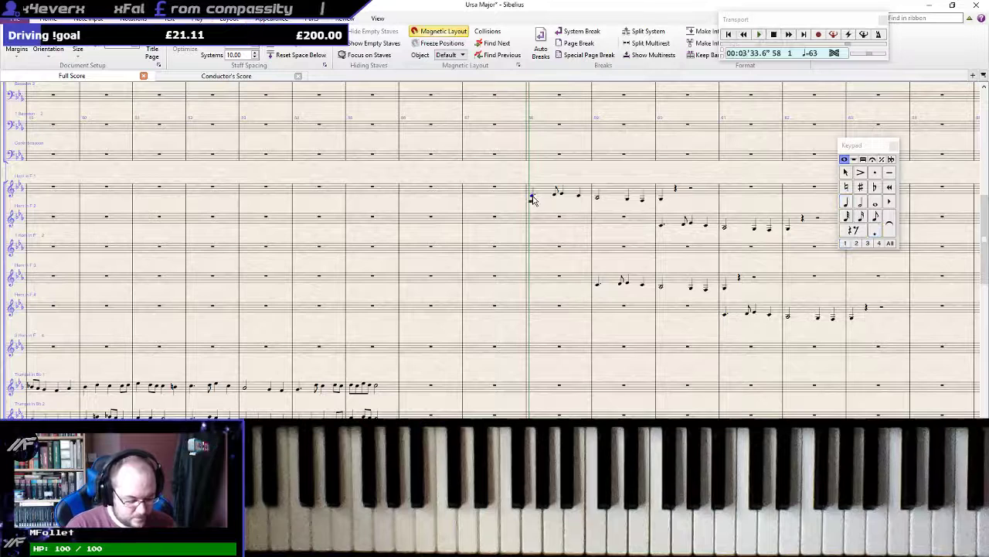
click(595, 285)
key(Escape)
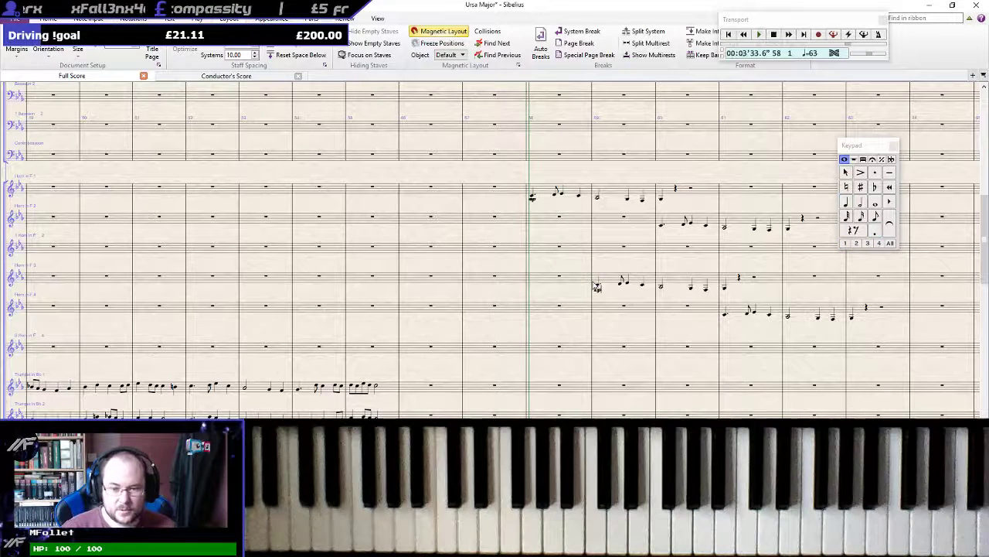
click(663, 228)
key(Escape)
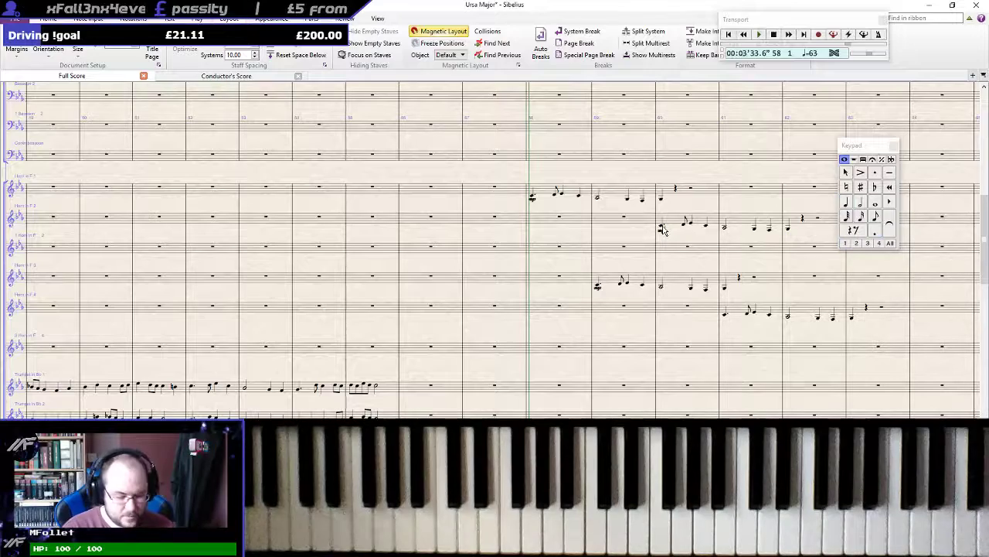
click(725, 317)
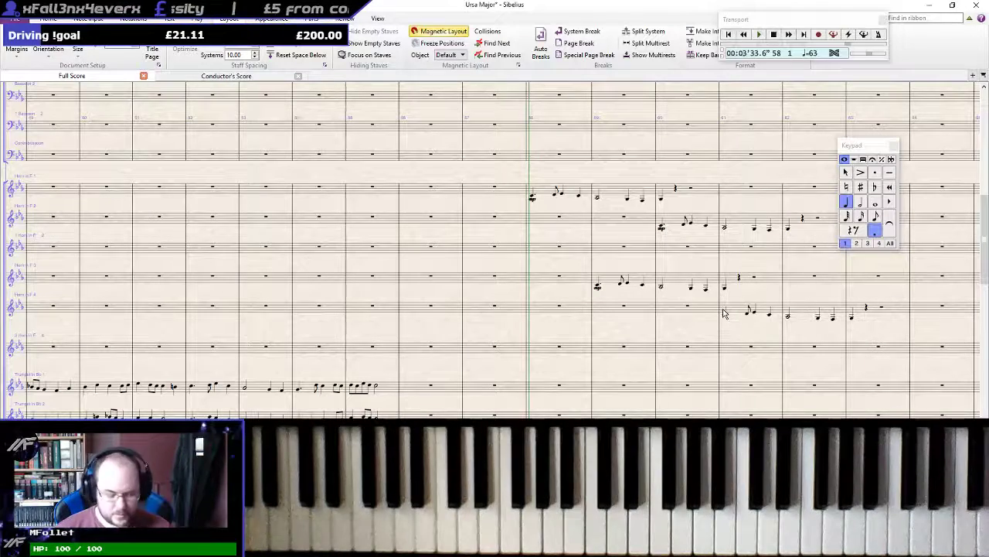
key(Escape)
Copy the Horn in F 1 phrase from bars 58–60 to bar 63 on the same staff
drag(752, 334, 483, 363)
click(281, 224)
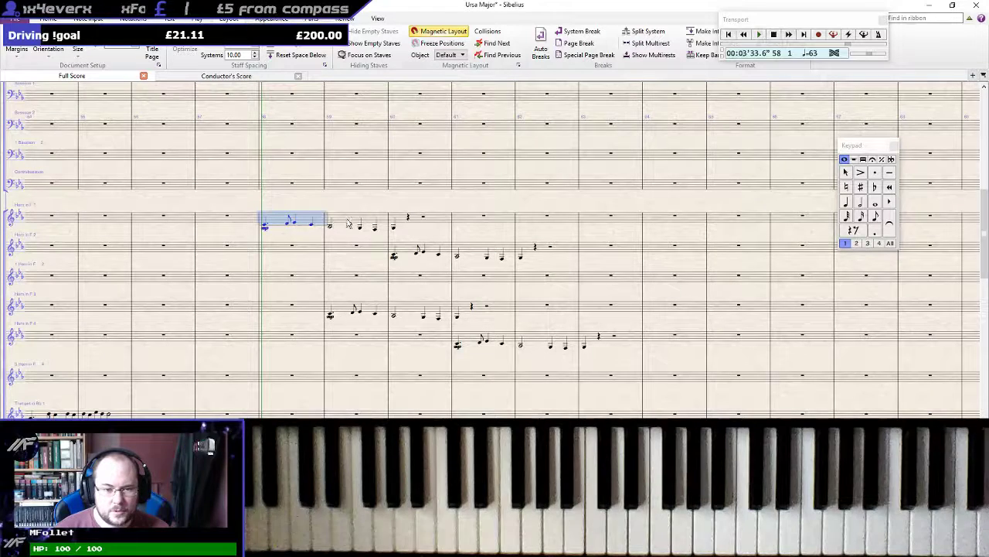
shift+click(400, 220)
alt+click(595, 221)
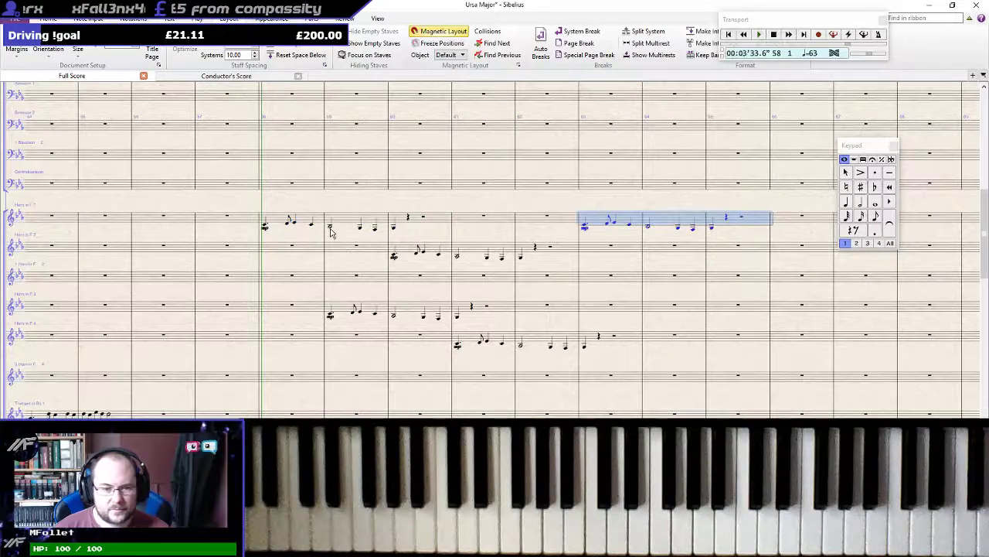
Copy the staggered horn entries of bars 58–62 in Horns 1 to 4 to bar 63 on the same staves
click(266, 222)
shift+click(538, 343)
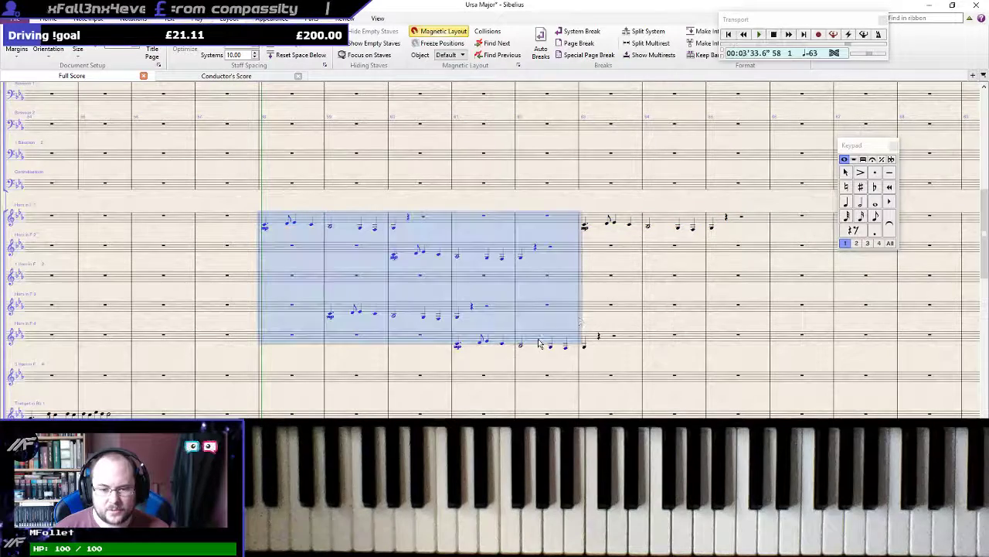
alt+click(586, 226)
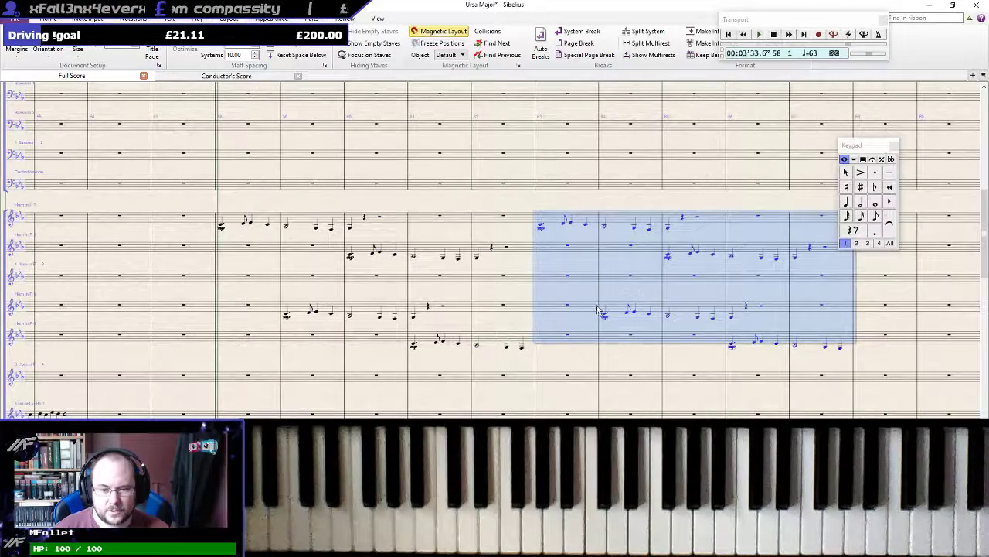
Complete both Horn in F 4 phrases with a quarter-note G on the first beat of bars 63 and 68
click(523, 347)
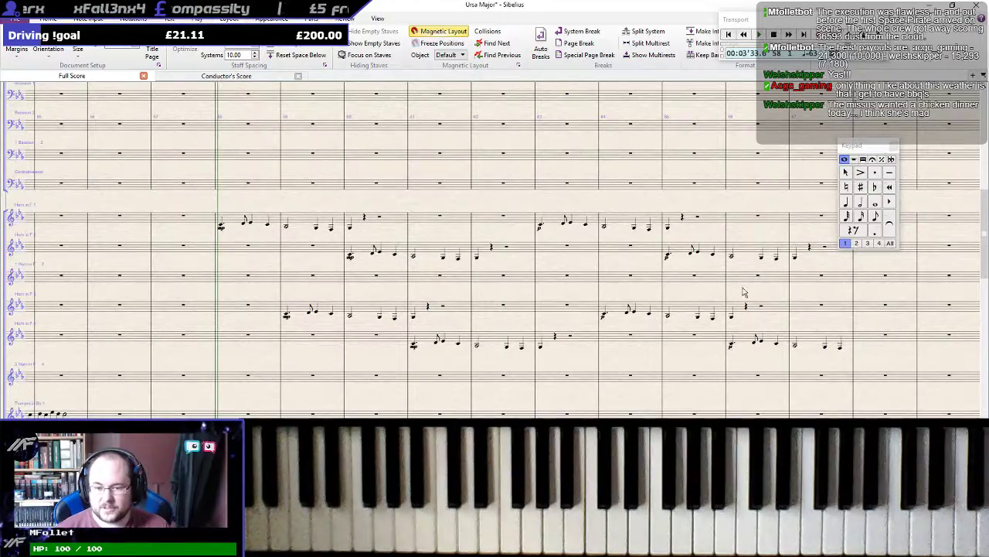
scroll(757, 294, down, 2)
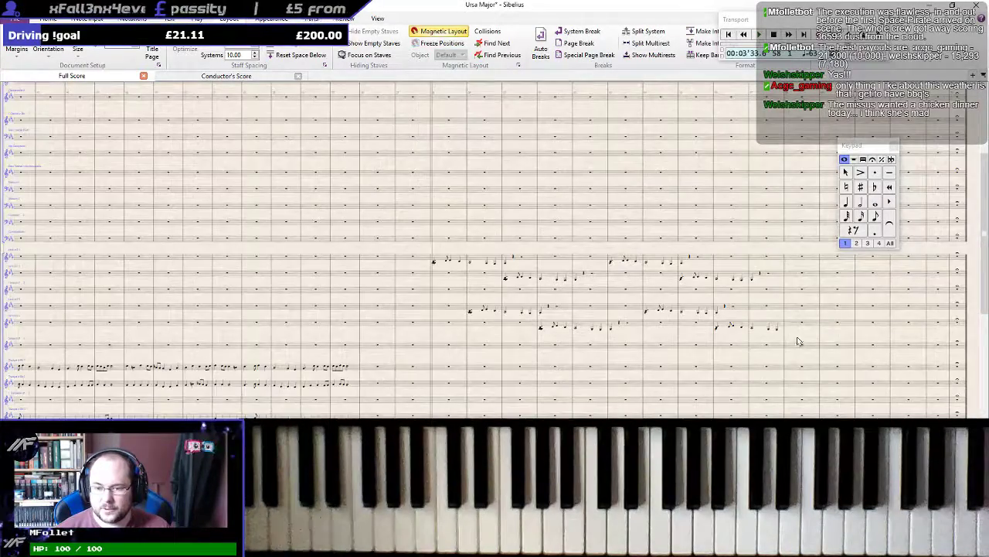
drag(799, 341, 585, 96)
drag(616, 313, 633, 217)
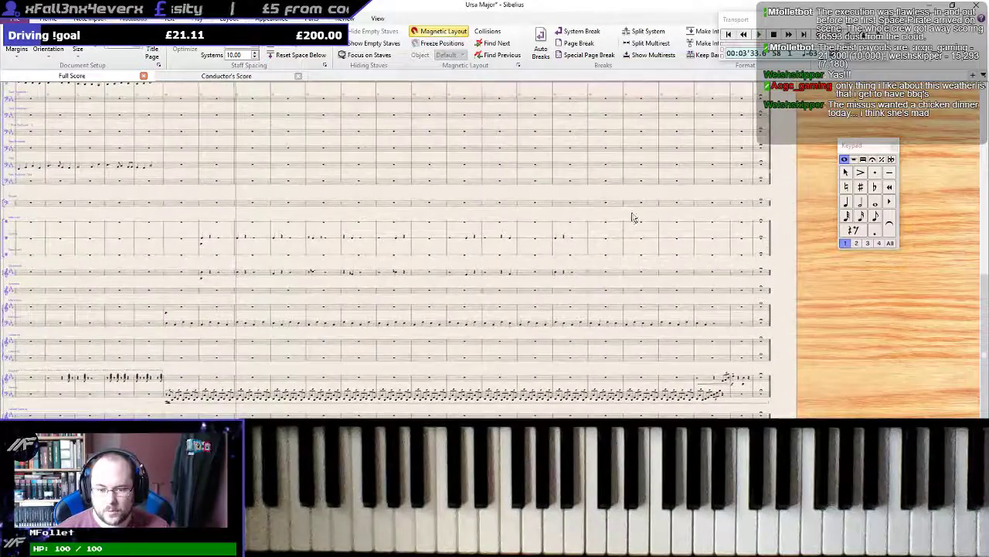
scroll(626, 248, down, 3)
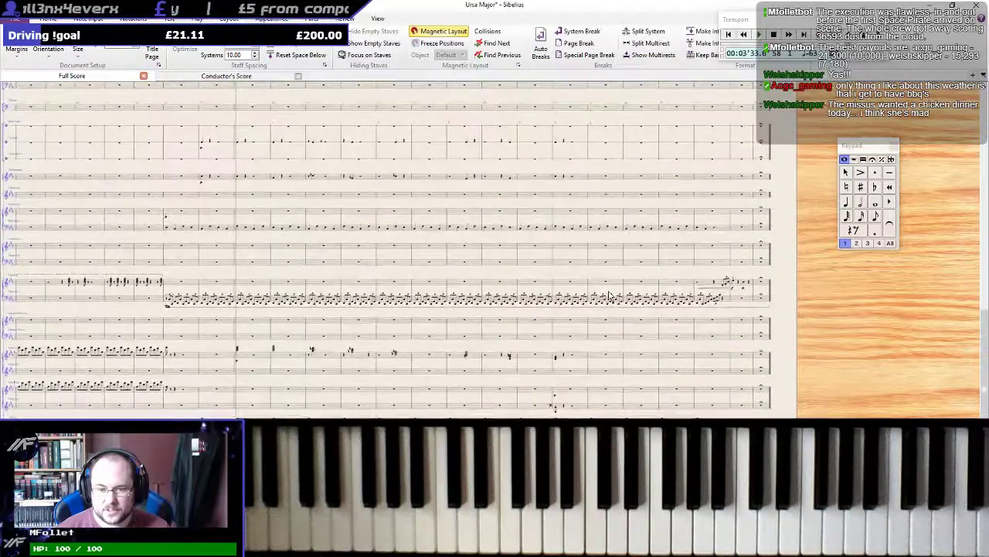
scroll(605, 289, down, 5)
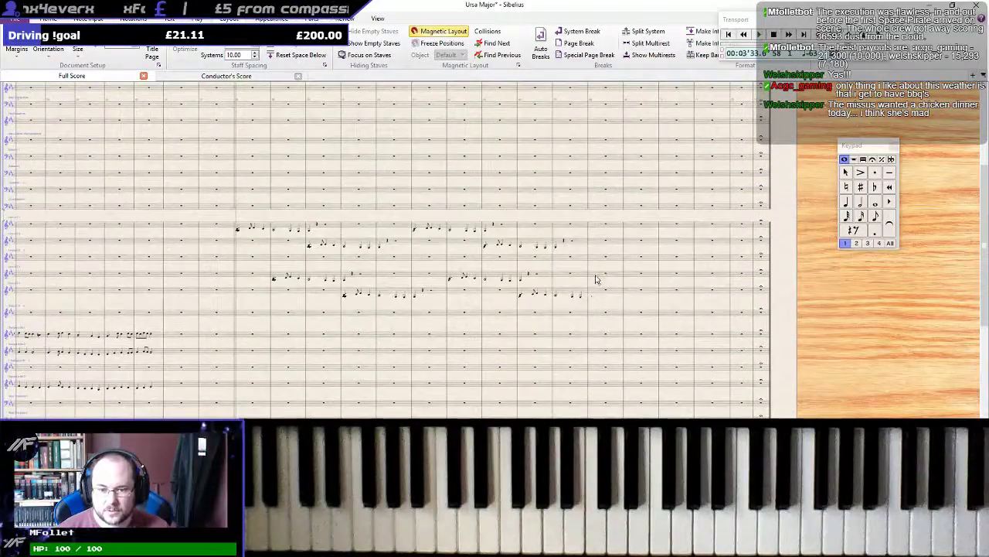
click(581, 296)
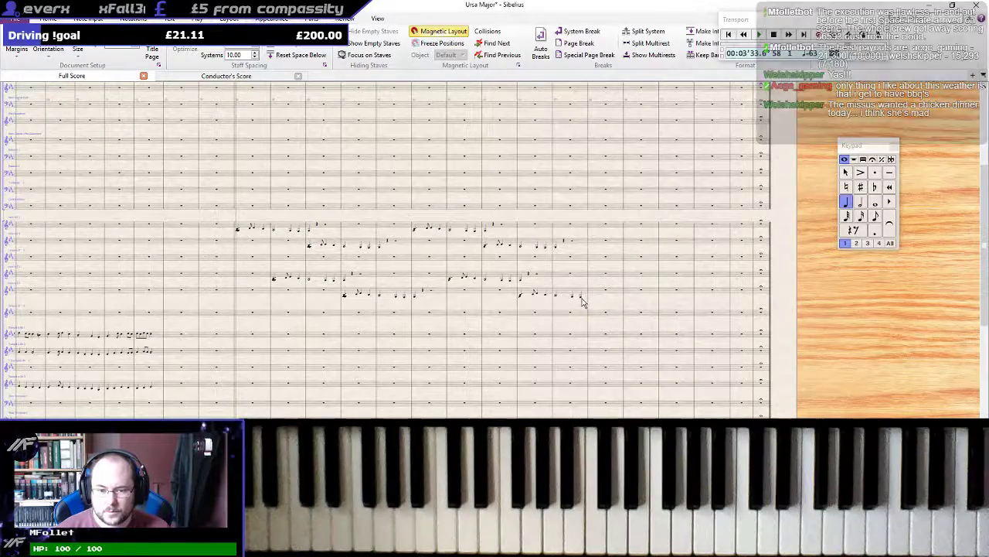
scroll(583, 302, up, 4)
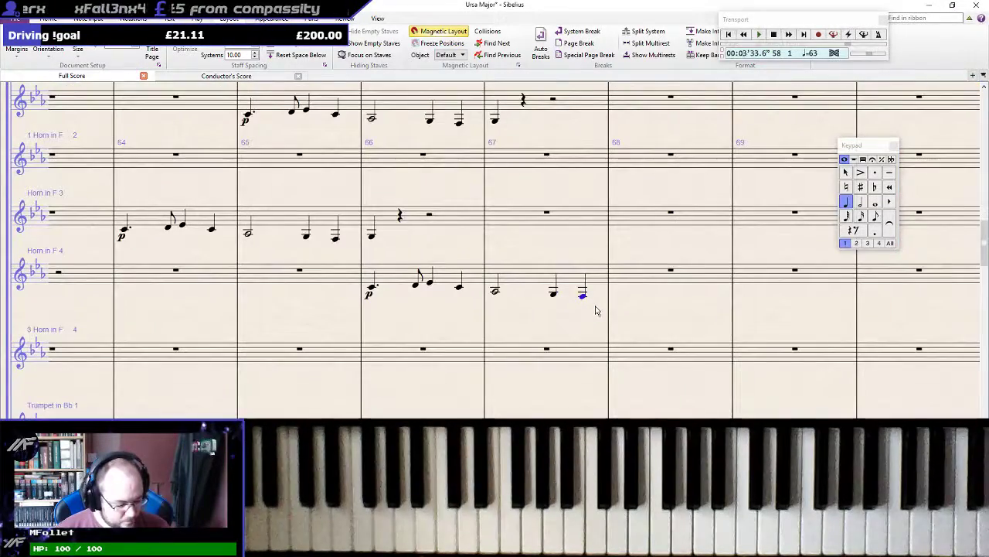
key(g)
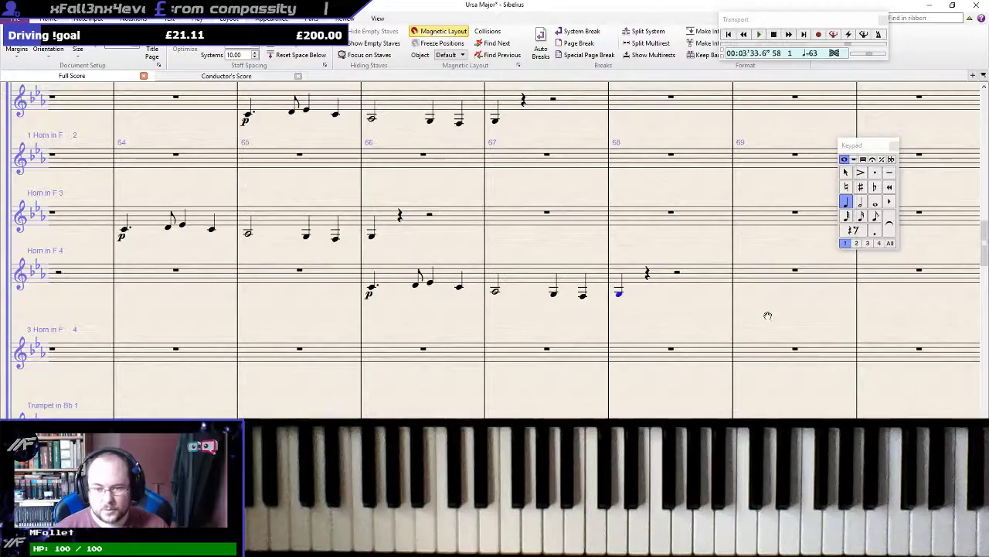
Examine the lower staves through the closing bars of the score and compare them with the horn entries
scroll(767, 316, down, 8)
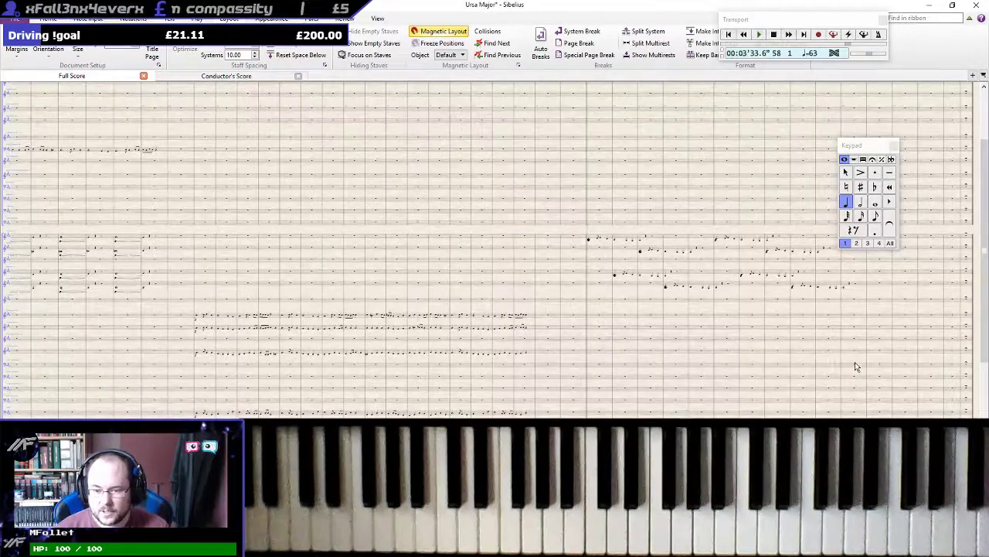
drag(794, 330, 439, 155)
drag(519, 269, 515, 143)
scroll(539, 356, up, 8)
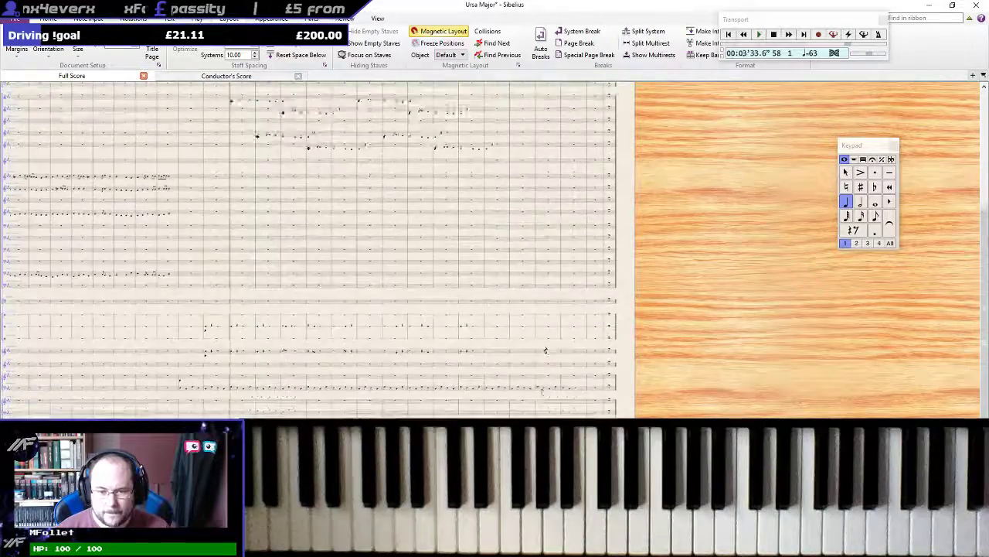
scroll(546, 340, left, 5)
scroll(546, 340, up, 2)
scroll(551, 343, down, 3)
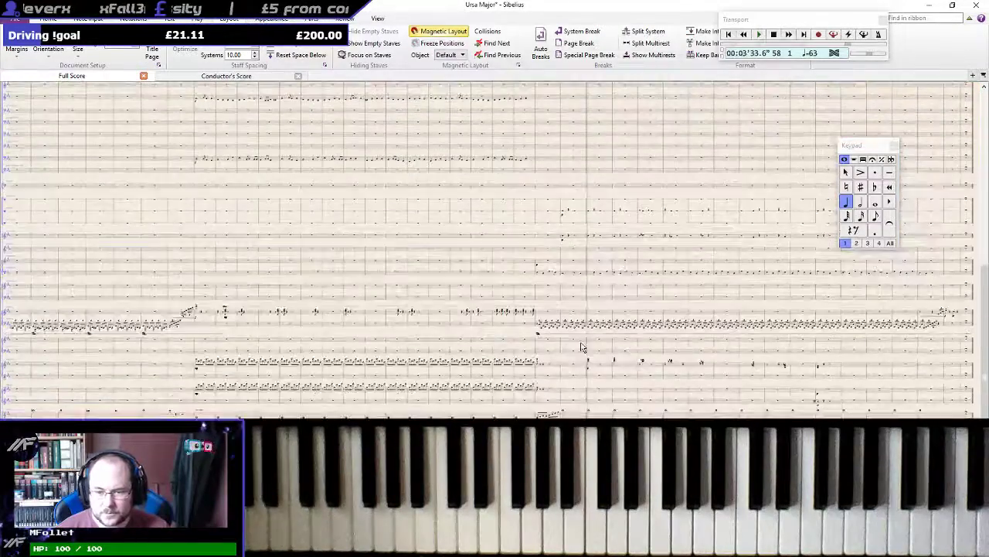
key(KP_5)
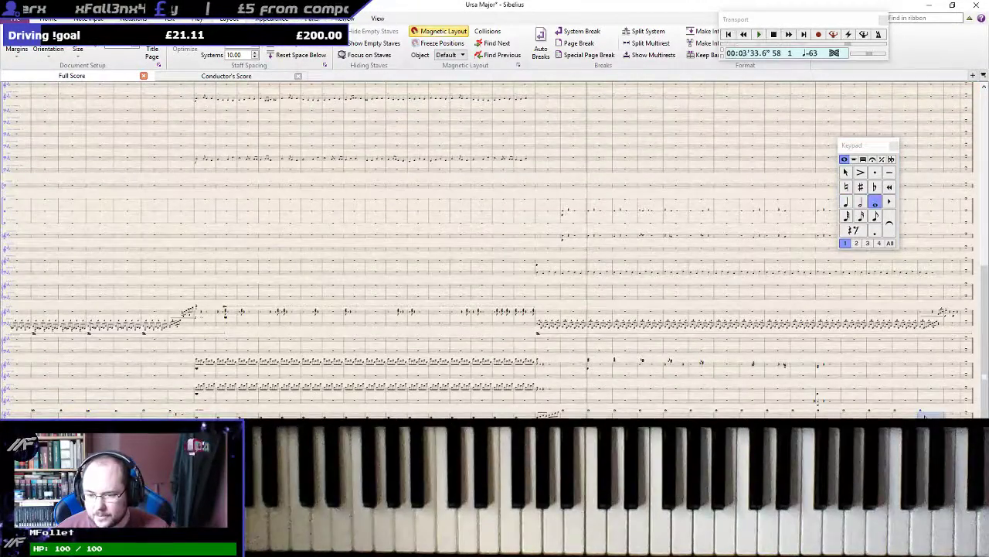
key(KP_Enter)
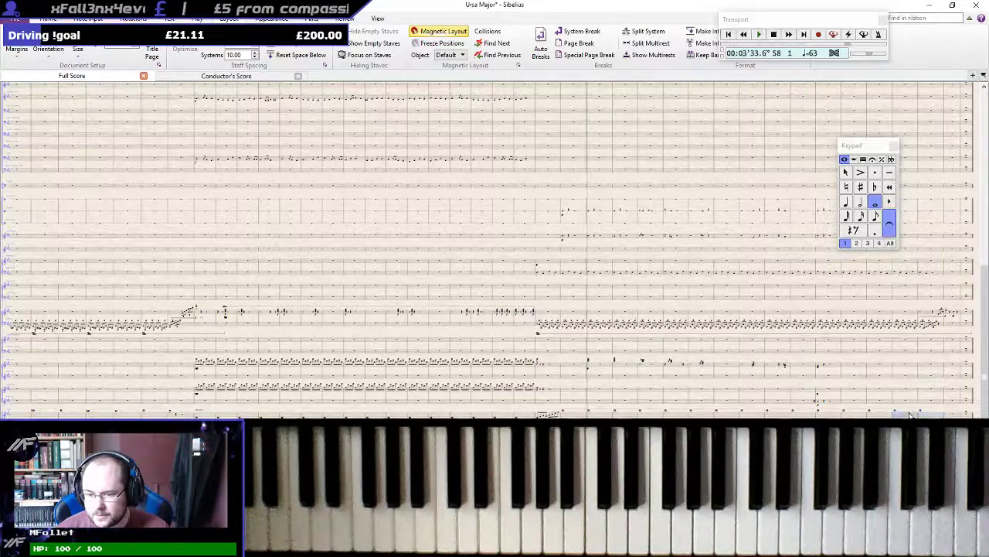
scroll(914, 407, up, 3)
scroll(914, 408, up, 2)
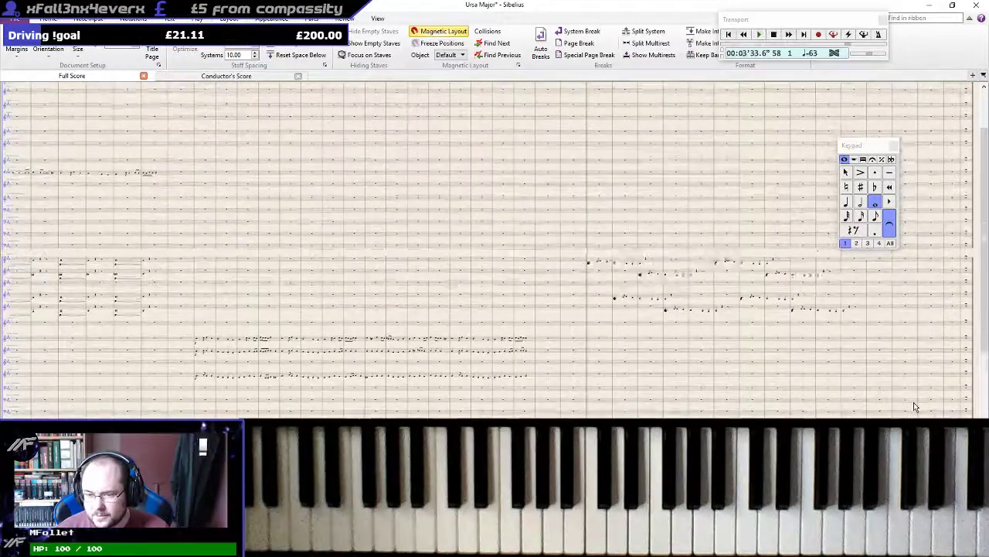
Enter a whole-note chord in bar 70 across Horns 1 to 4, one note per staff, with a C in Horn 1
click(903, 302)
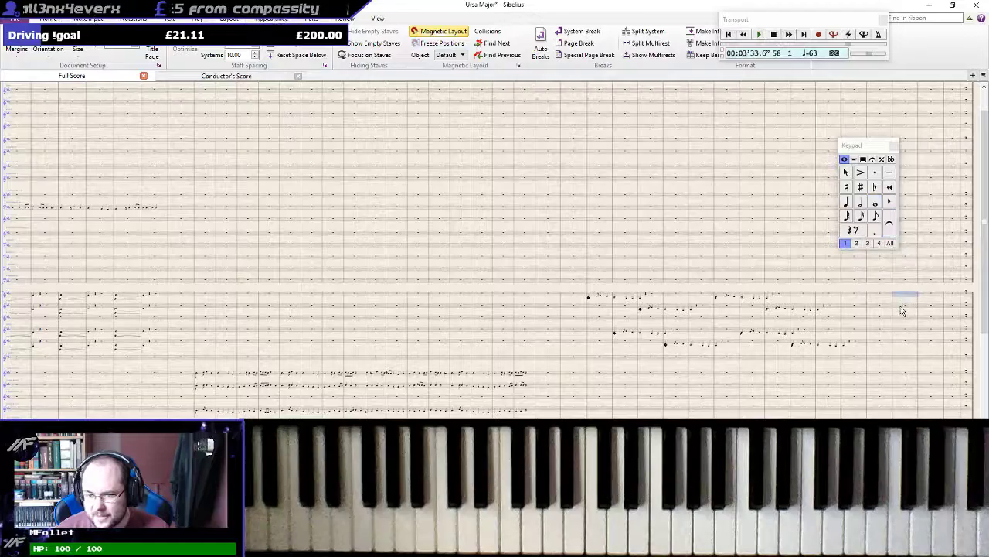
scroll(910, 314, up, 1)
scroll(911, 315, up, 5)
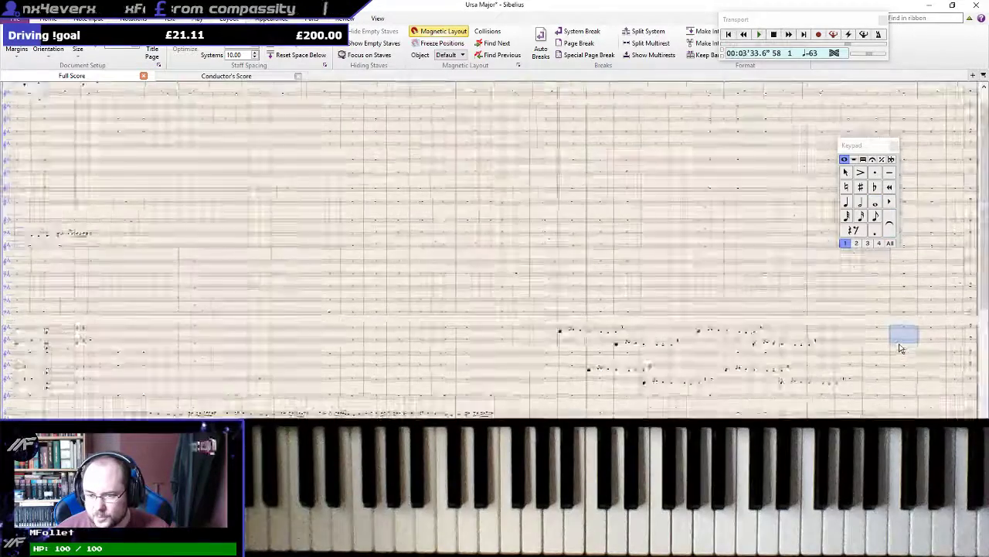
drag(739, 322, 515, 158)
key(ctrl)
click(642, 144)
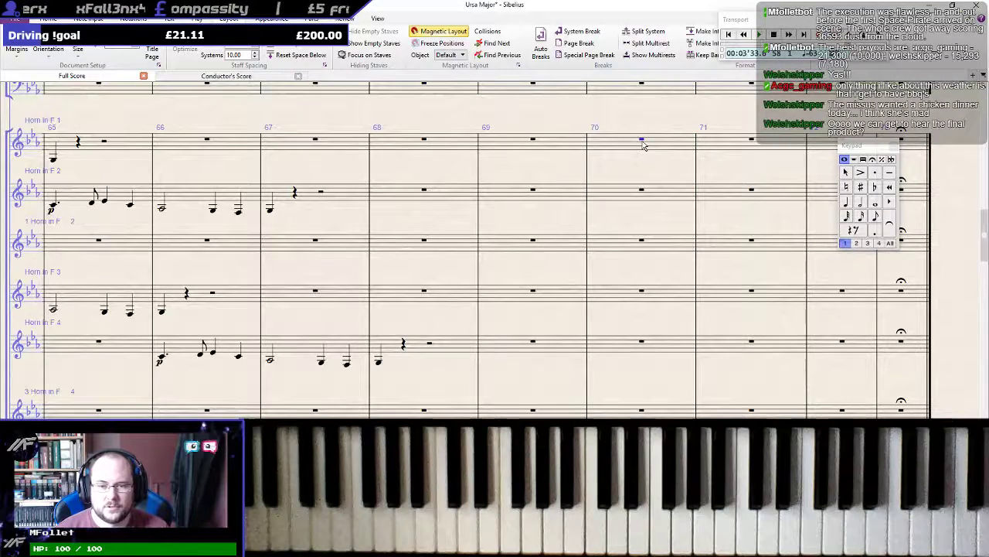
key(c)
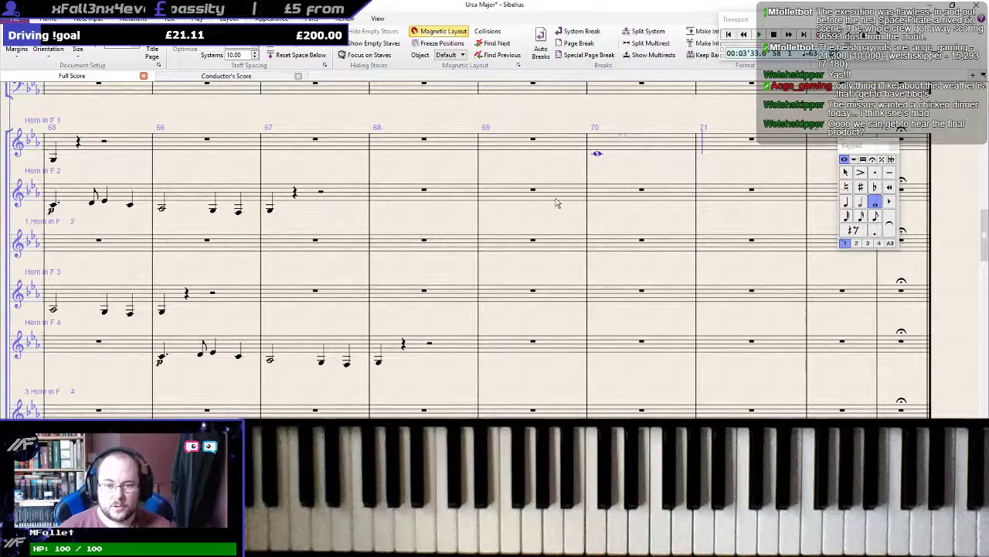
click(593, 211)
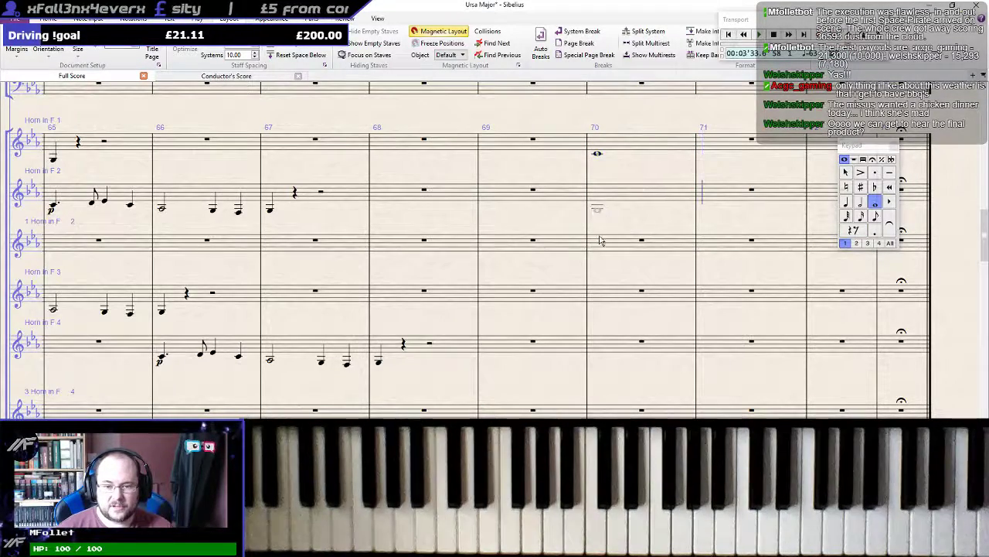
click(601, 306)
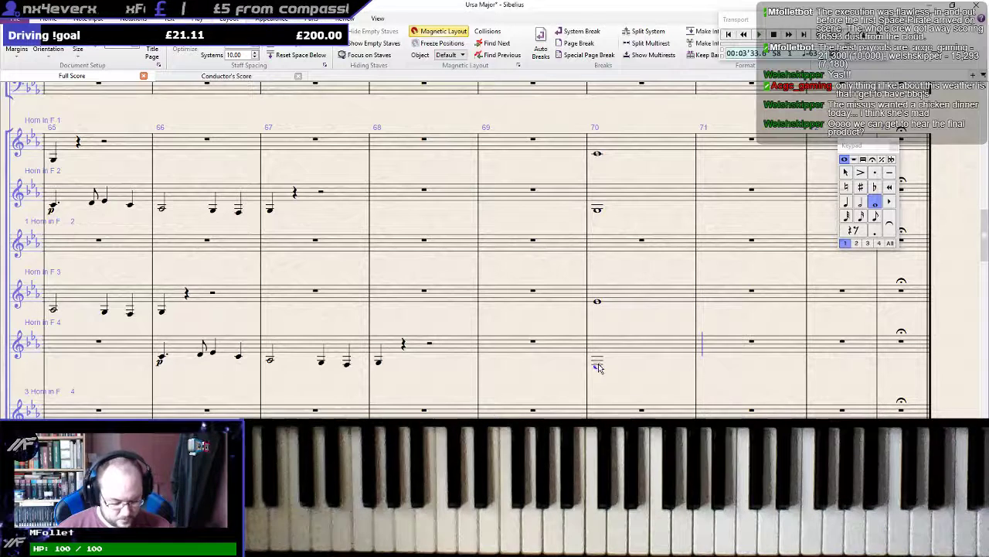
click(601, 363)
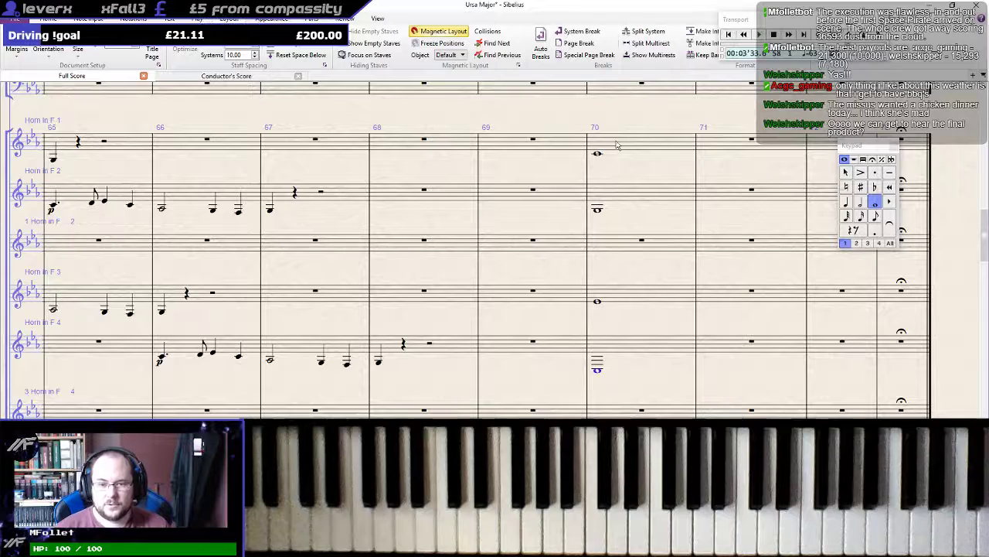
Copy the whole notes of bar 70 in Horns 1 to 4 to bar 71 and tie them across the barline
click(616, 146)
shift+click(642, 349)
alt+click(699, 151)
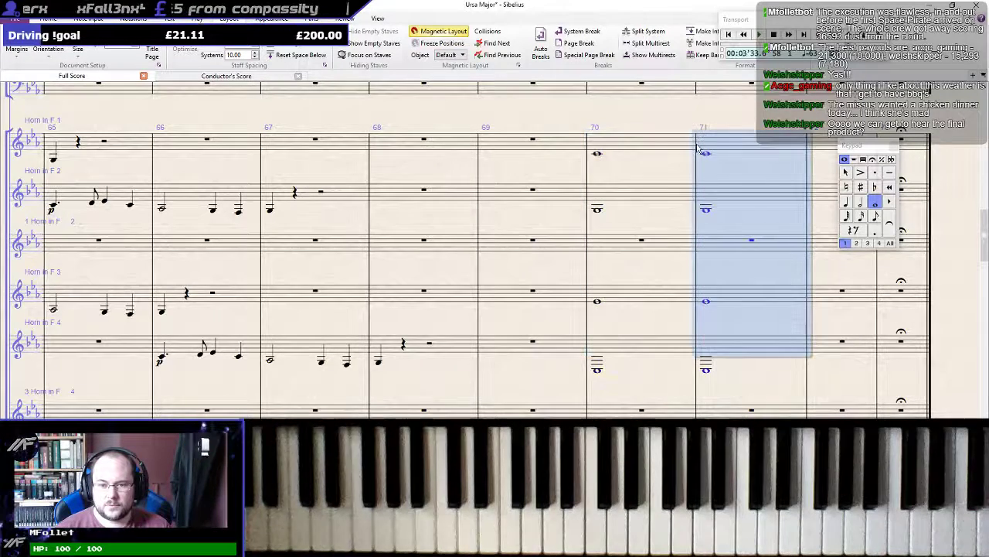
click(616, 147)
shift+click(621, 352)
key(Return)
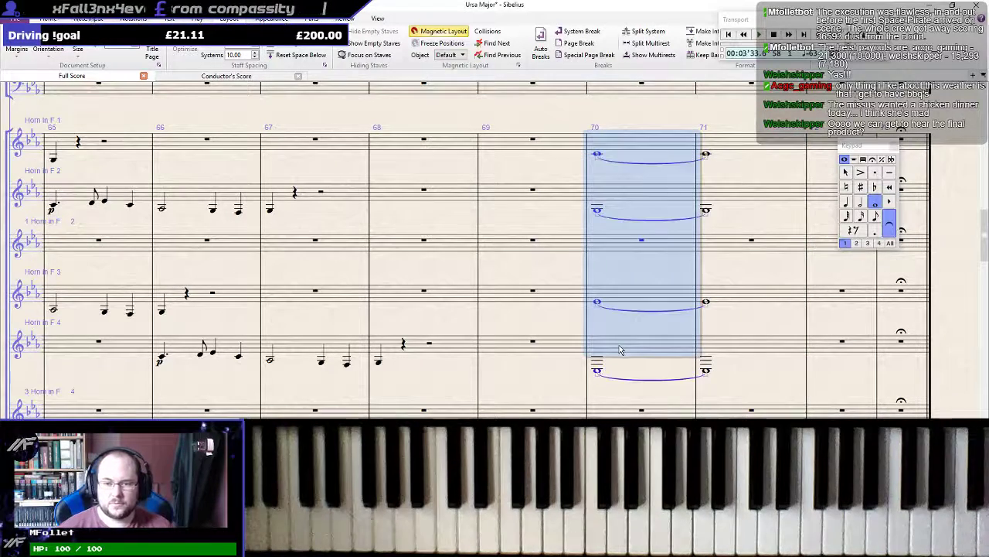
Shorten the tied notes at bar 71 in all four horns to quarter notes
click(716, 145)
shift+click(729, 353)
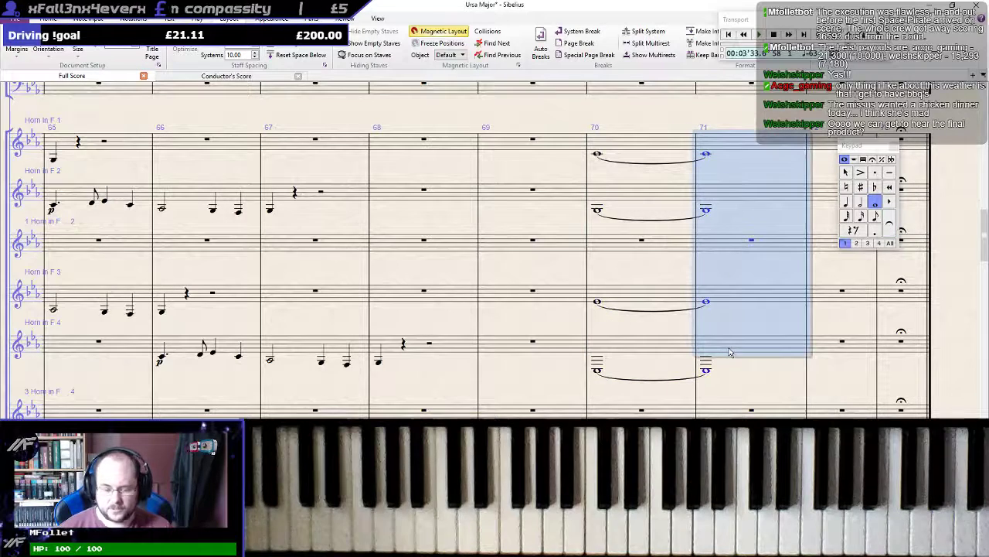
key(4)
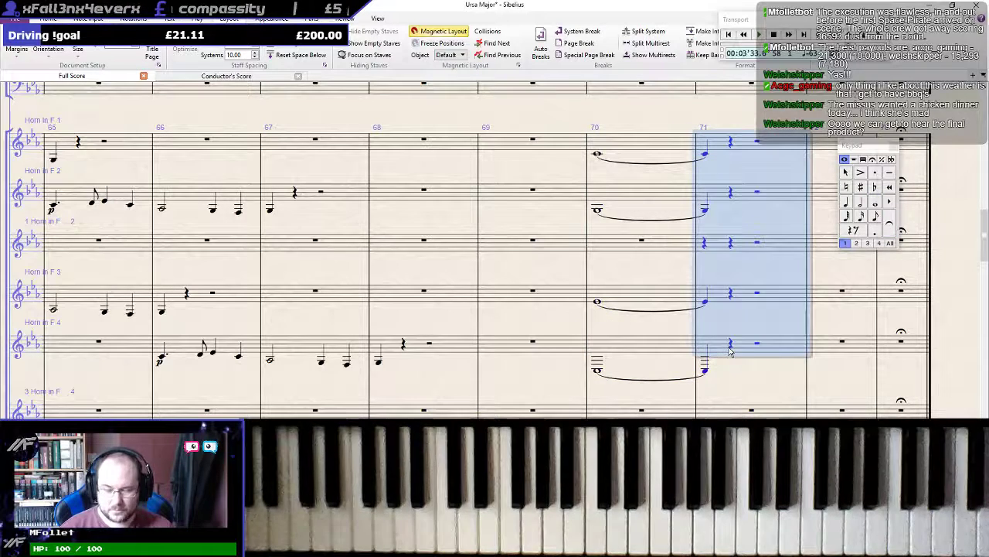
Play the score back from the horn chord in bar 70 through the closing bars
click(595, 155)
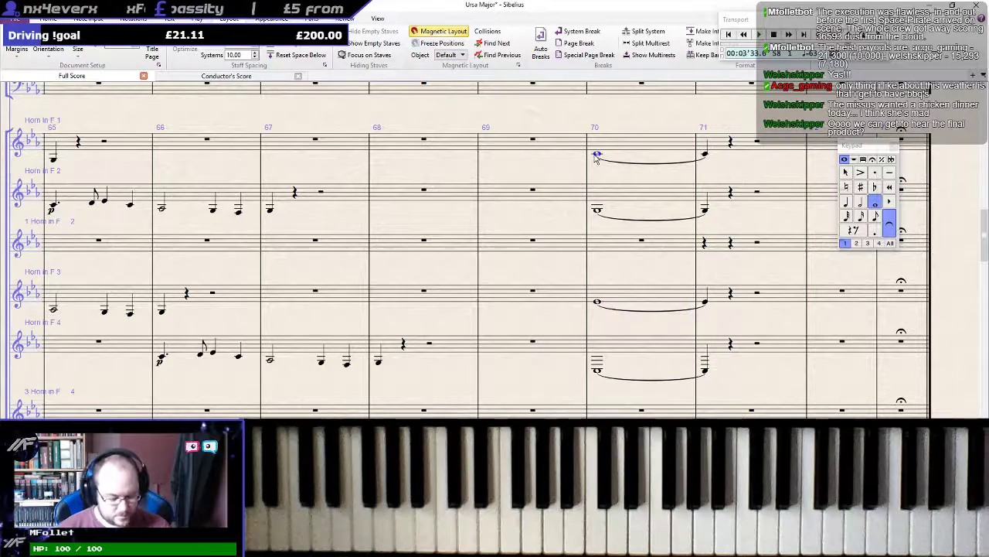
key(p)
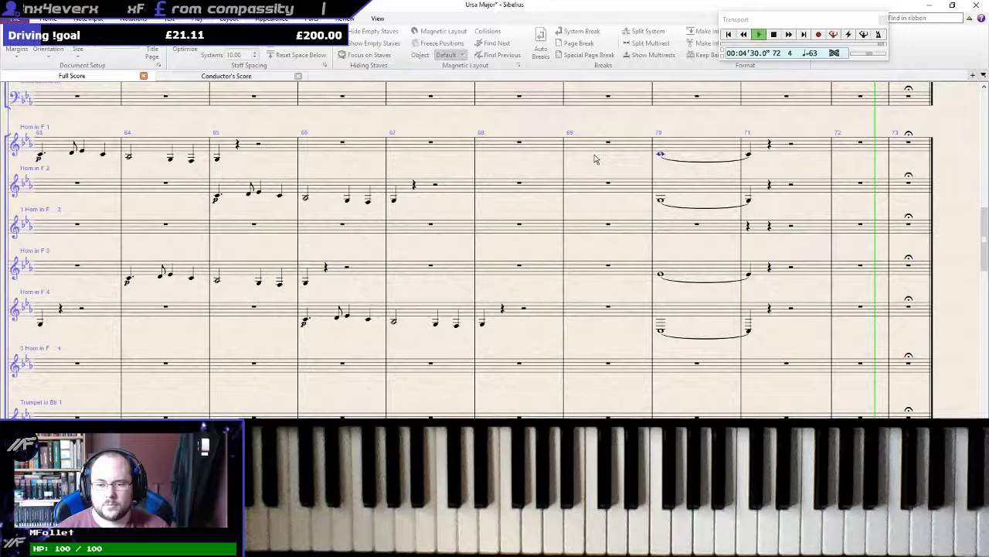
key(space)
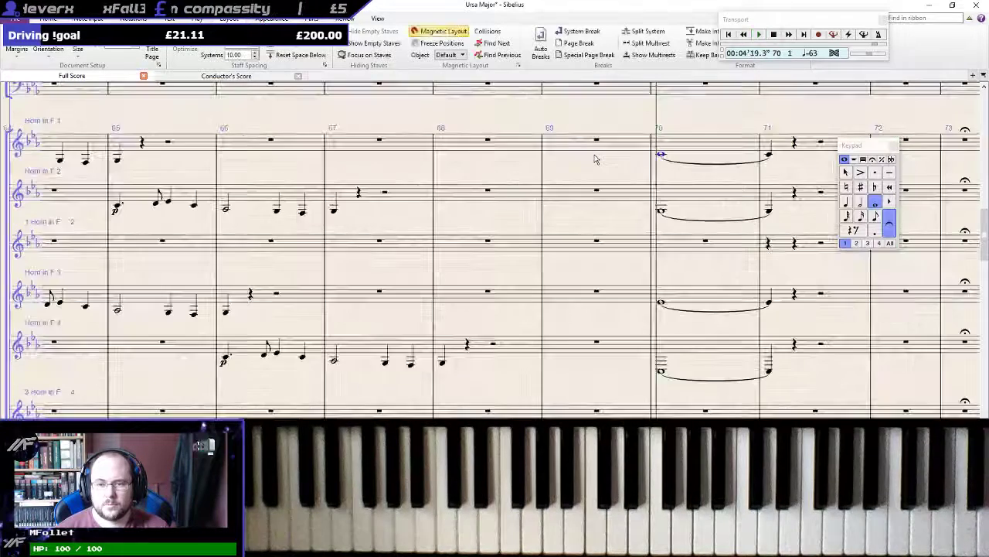
key(Escape)
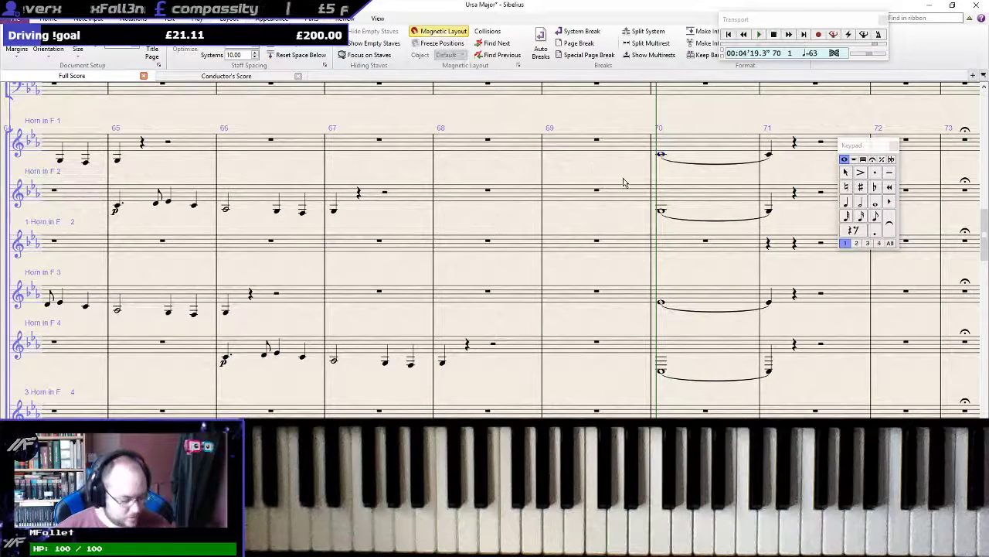
Add a piano (p) dynamic under the bar 70 whole note in each of Horns 1 to 4
click(659, 154)
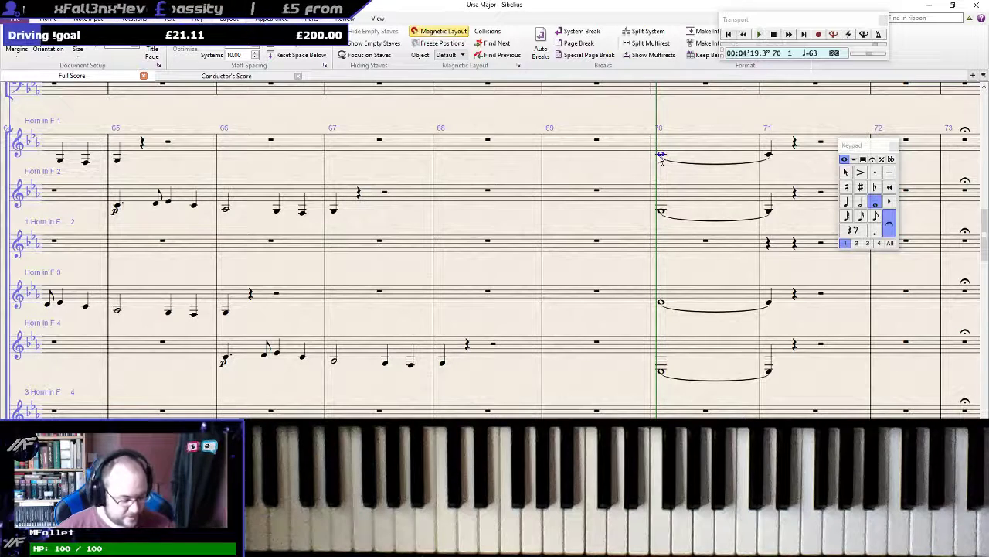
key(ctrl+e)
key(ctrl+p)
click(662, 210)
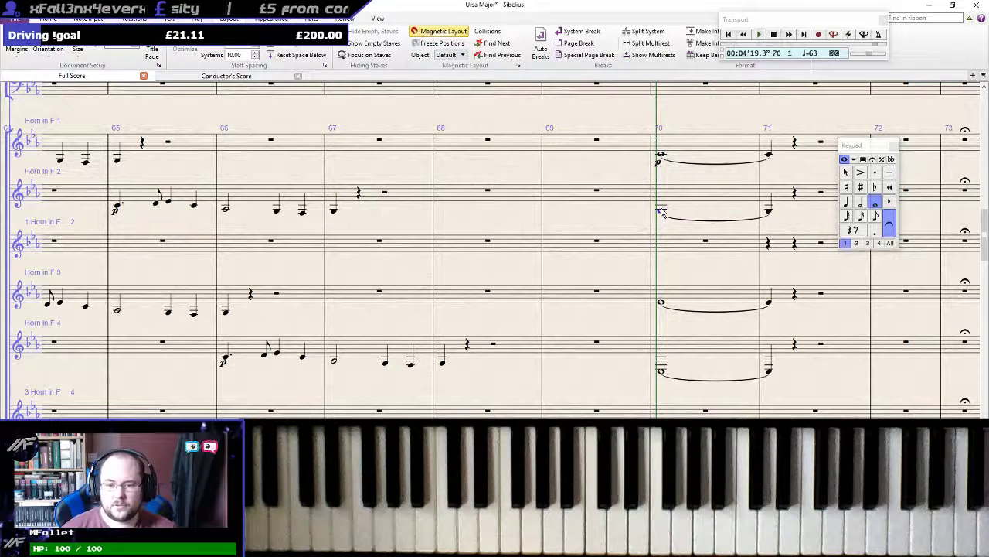
key(ctrl+e)
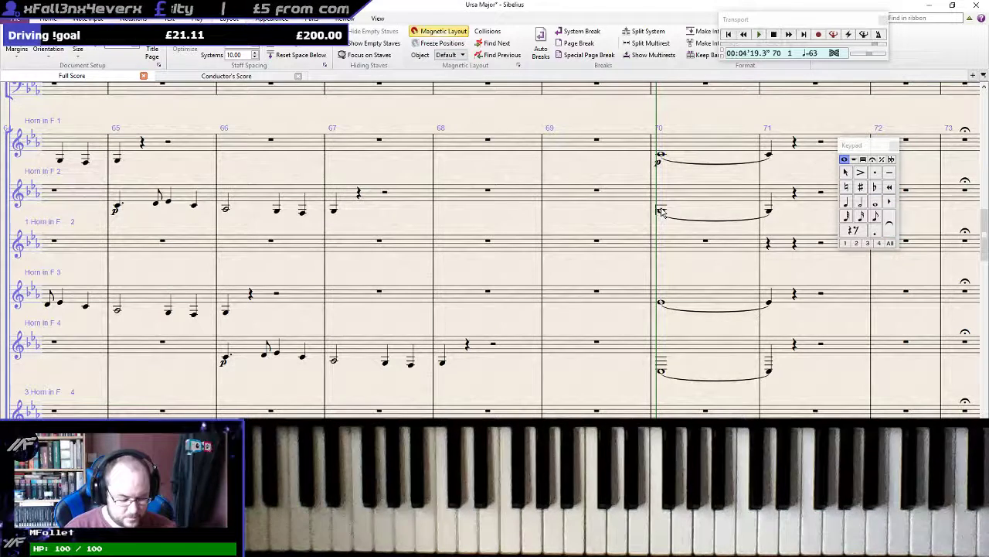
click(661, 304)
key(ctrl+e)
key(ctrl+p)
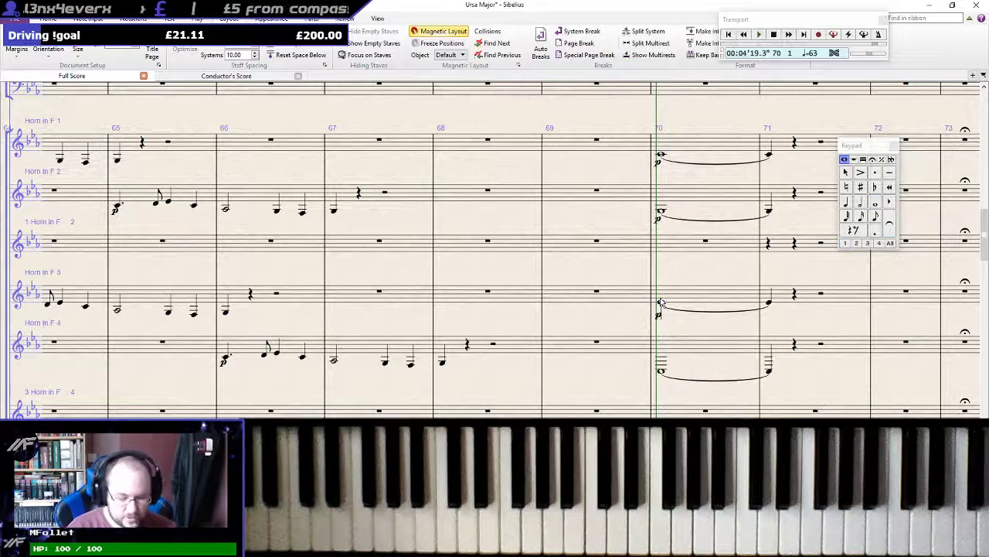
click(660, 369)
key(ctrl+e)
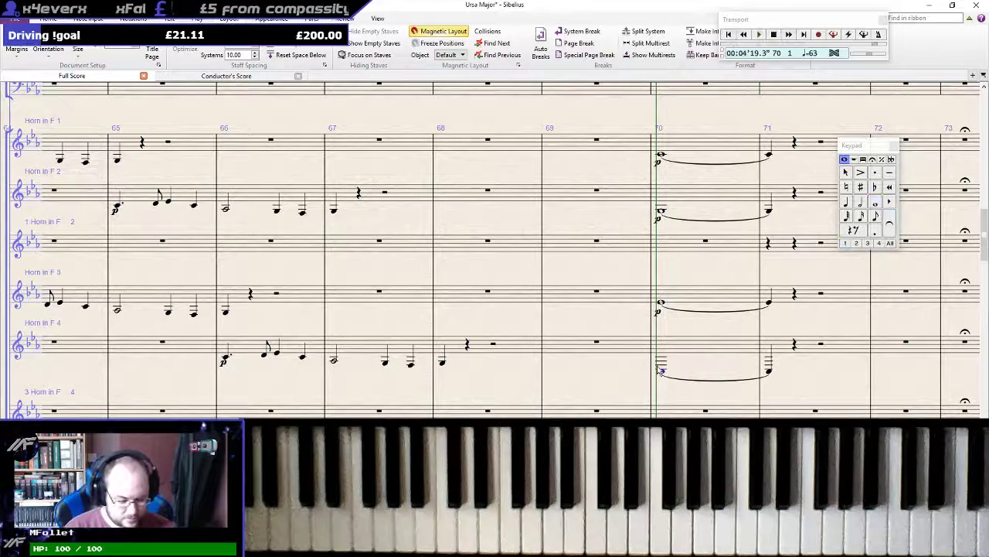
Add a crescendo hairpin over the first half of bar 70 in Horn 1 and a diminuendo hairpin over the second half
click(664, 161)
key(ctrl+e)
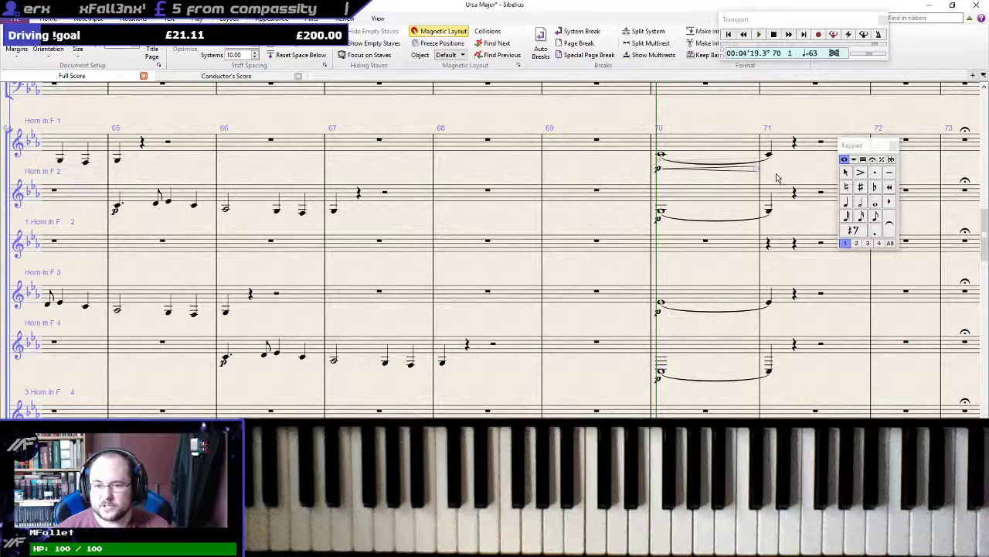
drag(758, 170, 711, 169)
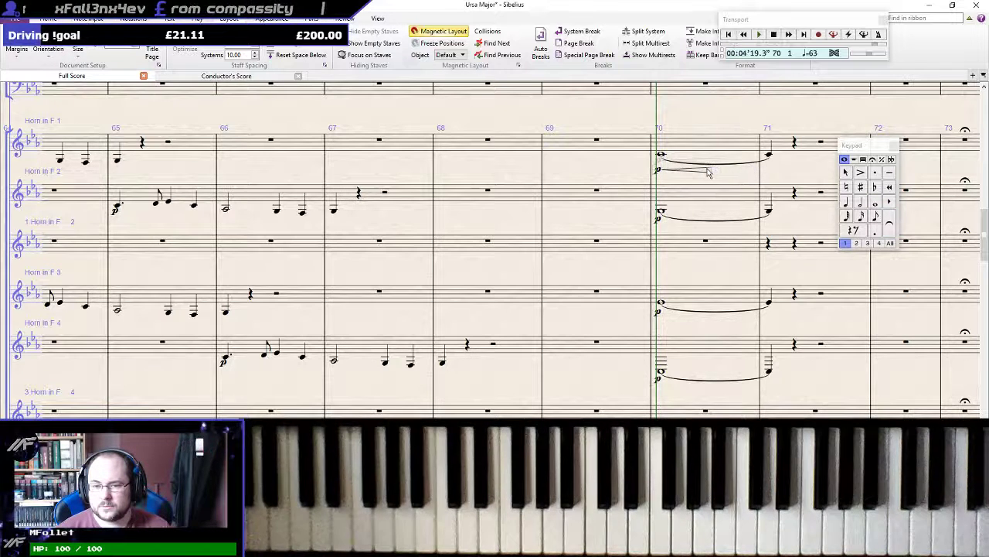
click(662, 157)
key(shift+h)
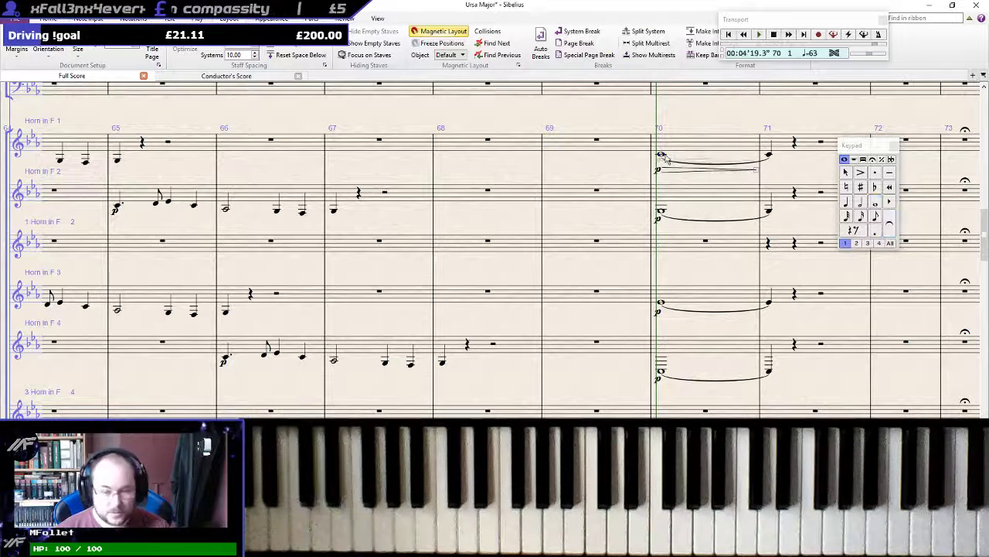
drag(667, 172, 725, 173)
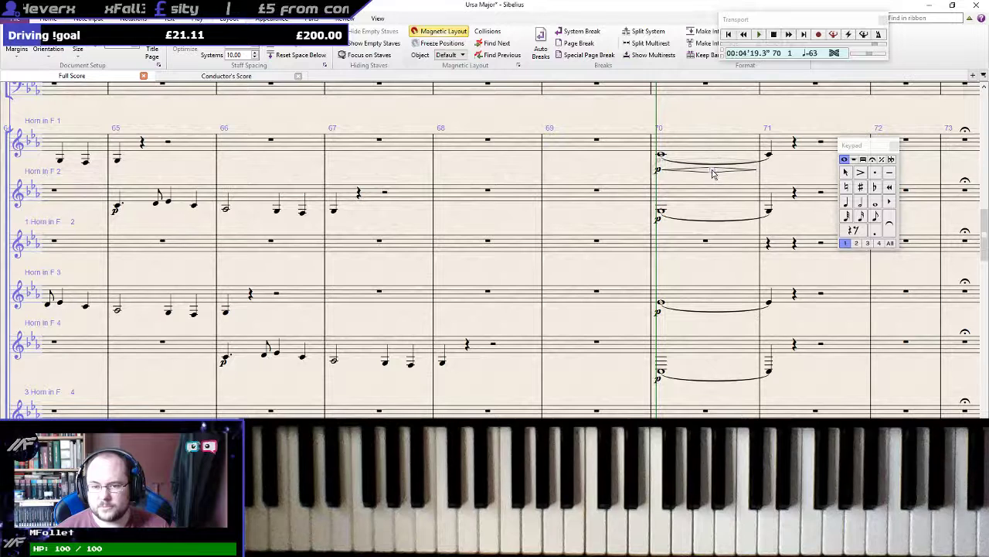
click(639, 178)
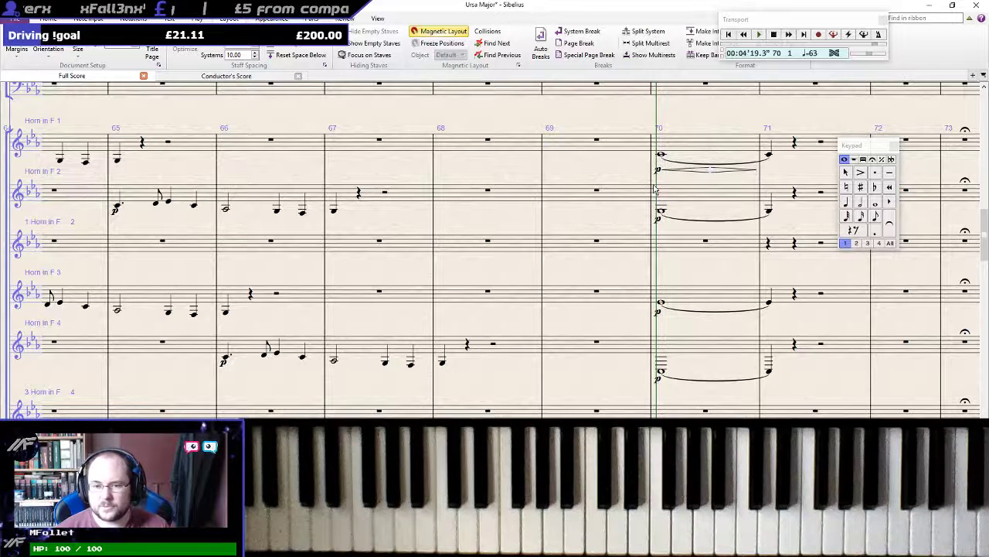
Delete the p dynamics under bar 70 in Horns 2, 3 and 4
click(660, 211)
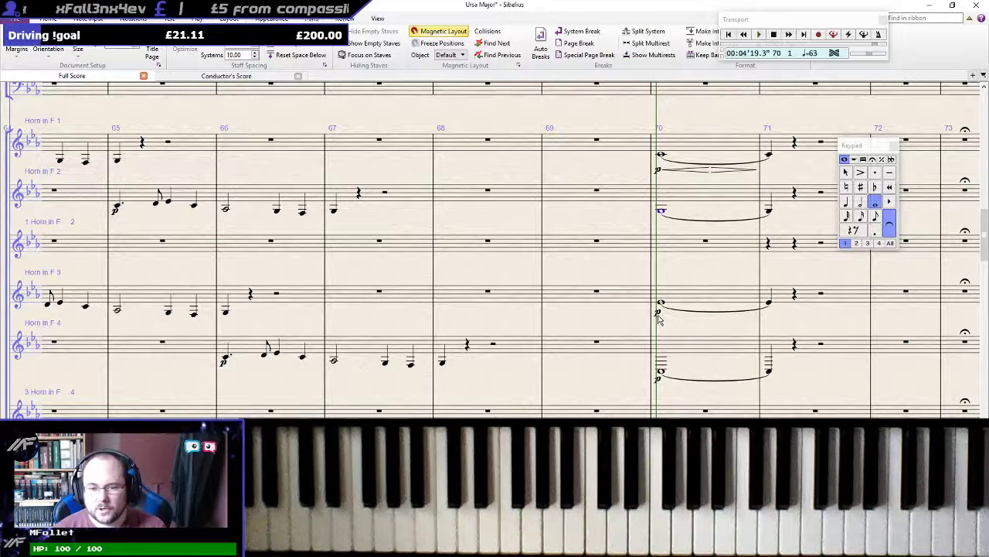
click(657, 383)
key(Delete)
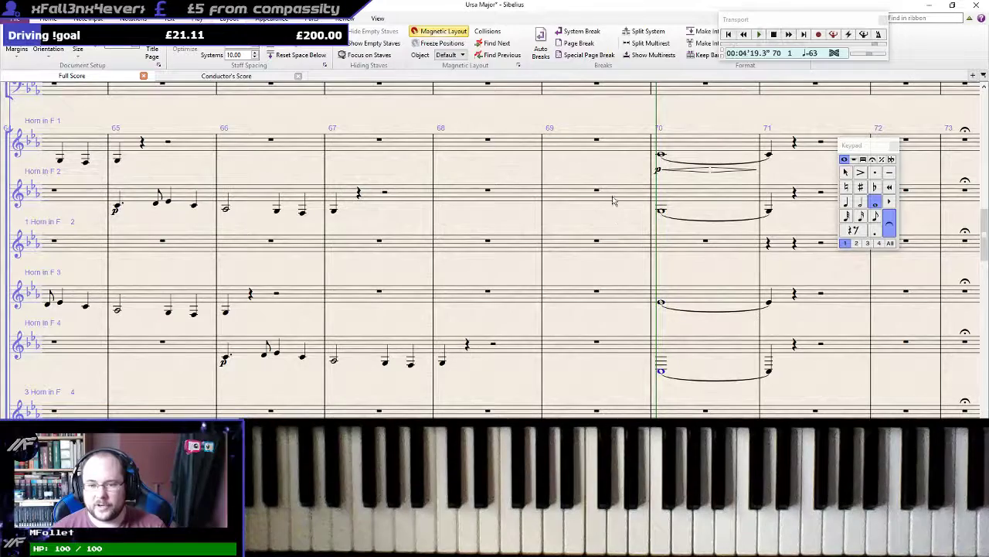
Copy Horn 1's p dynamic and both hairpins in bar 70 to Horns 2, 3 and 4
click(621, 179)
drag(614, 172, 589, 192)
alt+click(495, 234)
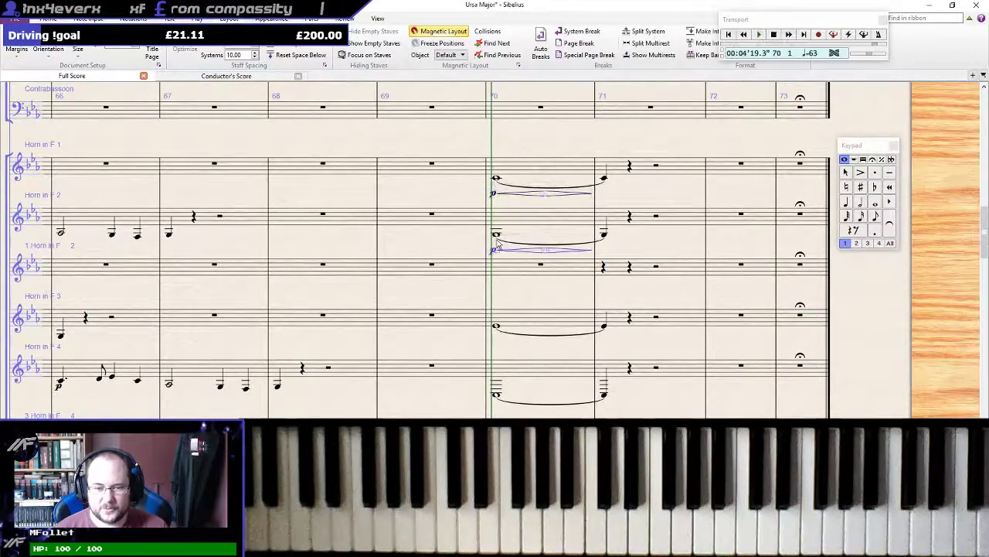
alt+click(496, 327)
alt+click(495, 399)
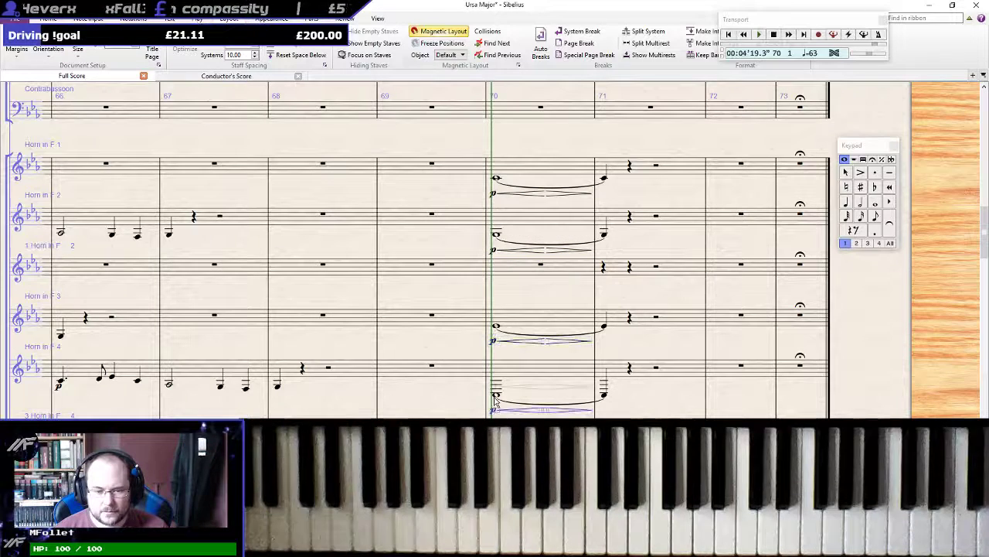
key(Escape)
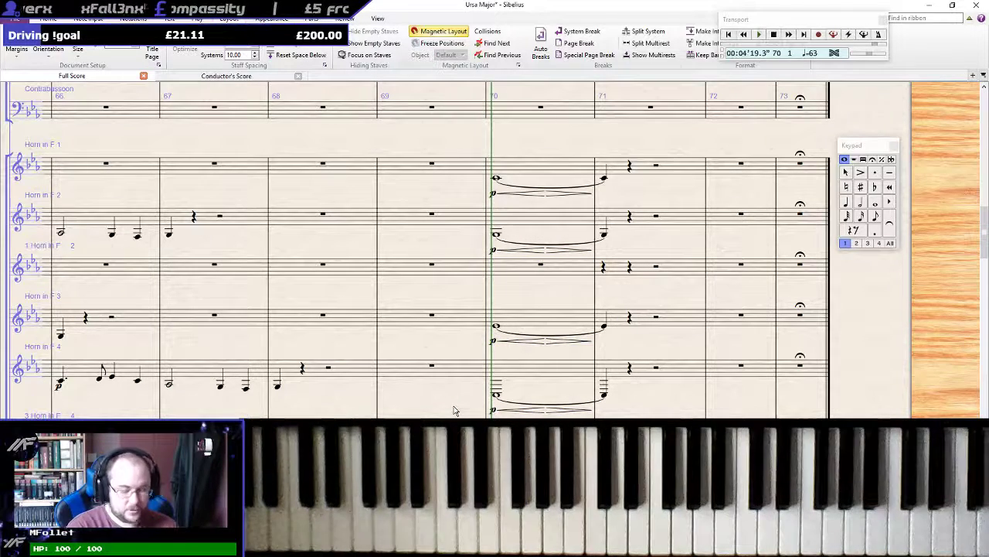
Switch to the transposing score and slur Horn 4's opening phrase from bar 66 to 67 and closing quarter notes into bar 68
key(ctrl+shift+t)
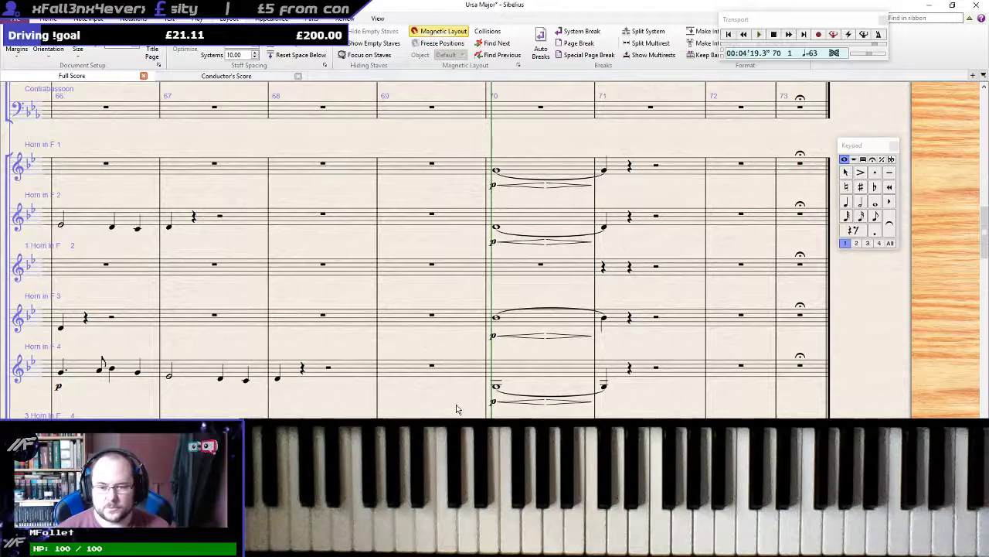
drag(463, 406, 612, 430)
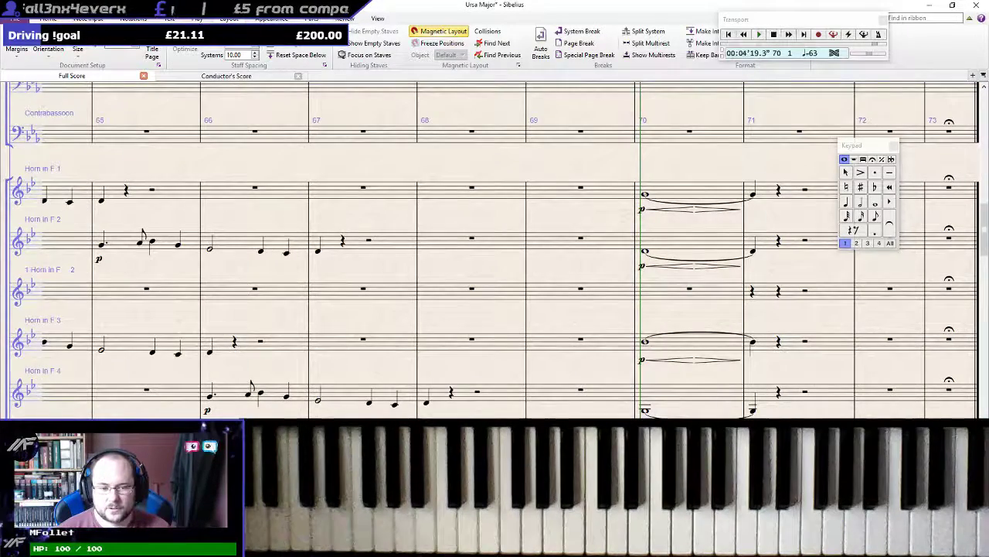
drag(222, 394, 420, 384)
click(416, 393)
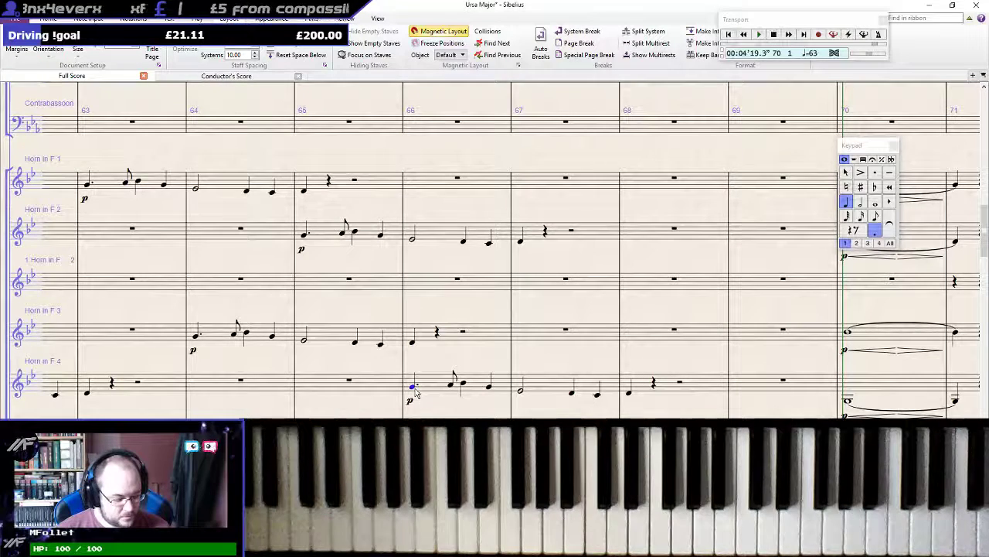
key(s)
click(521, 392)
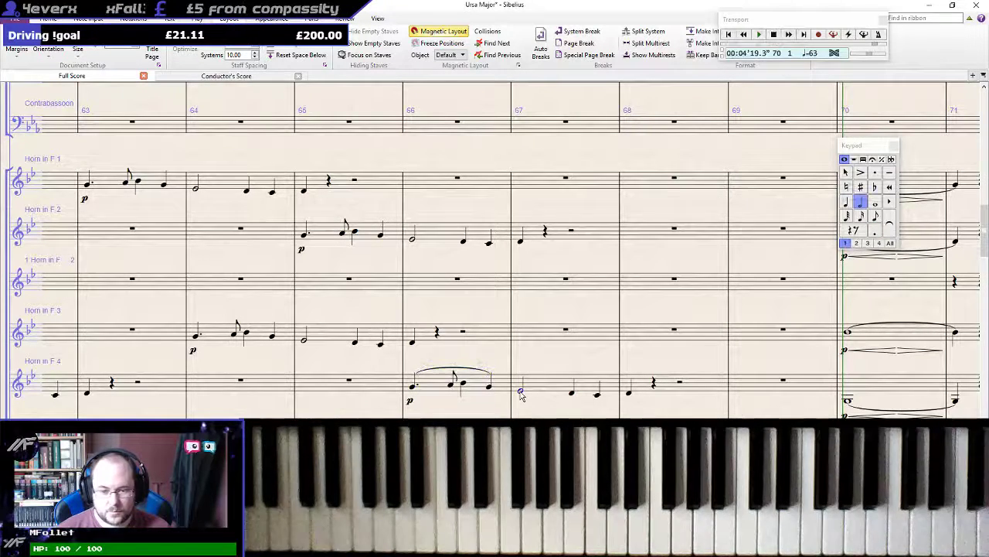
key(ctrl+z)
key(space)
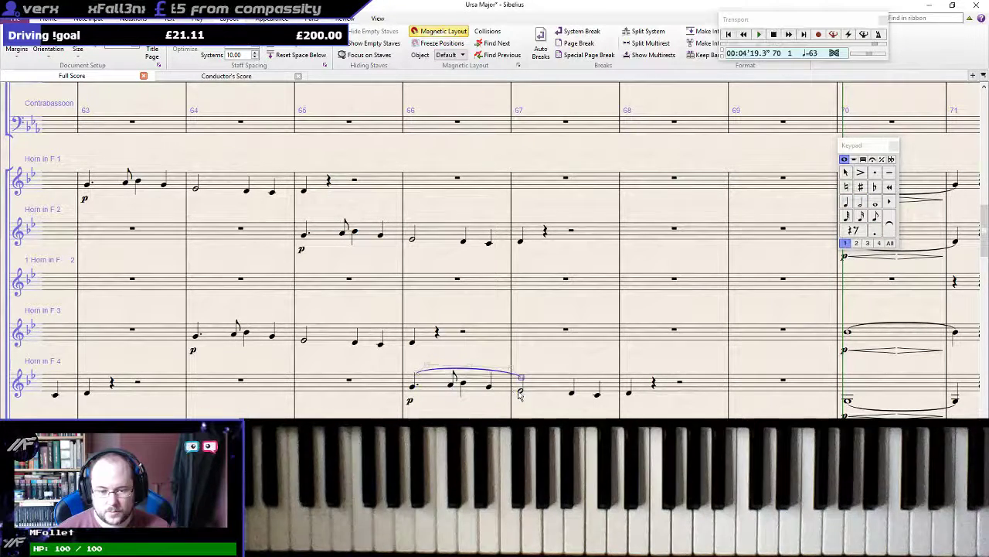
click(571, 395)
key(s)
Slur the three closing quarter notes of the theme in Horn 3 (bars 65 to 66) and Horn 2 (bars 66 to 67)
click(355, 343)
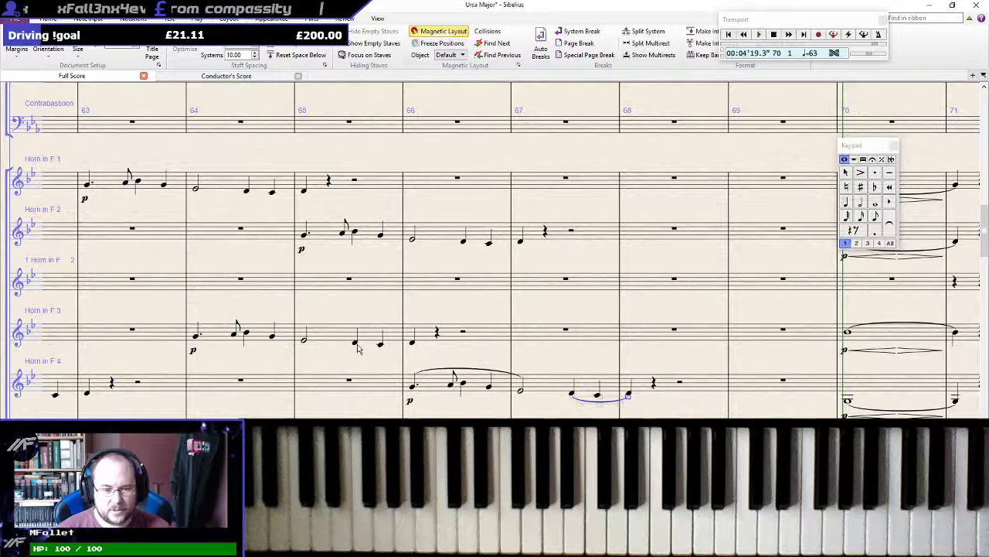
key(s)
key(space)
click(463, 242)
key(s)
key(space)
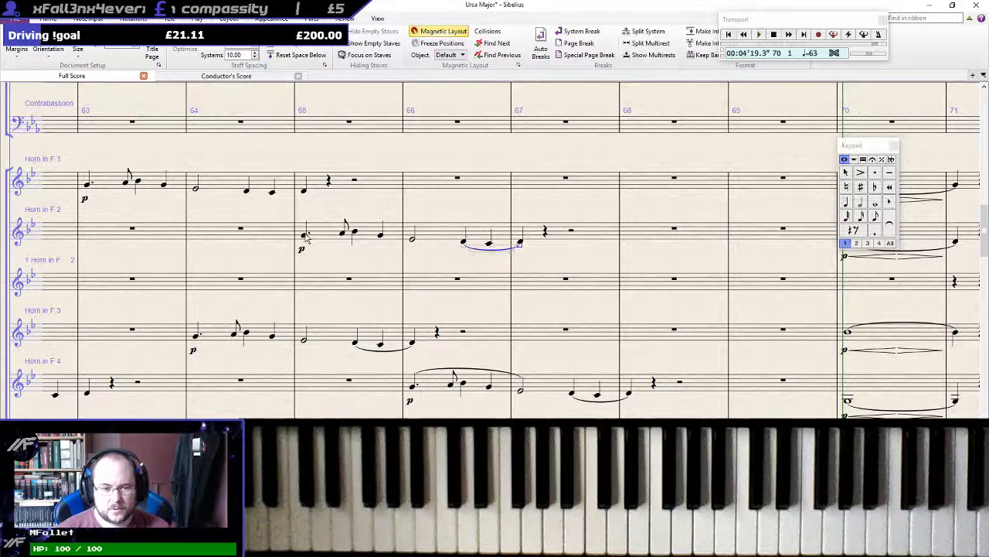
Slur Horn 2's opening phrase from bar 65 into 66 and Horn 1's closing quarter notes from bar 64 into 65
click(305, 234)
key(s)
key(space)
key(space)
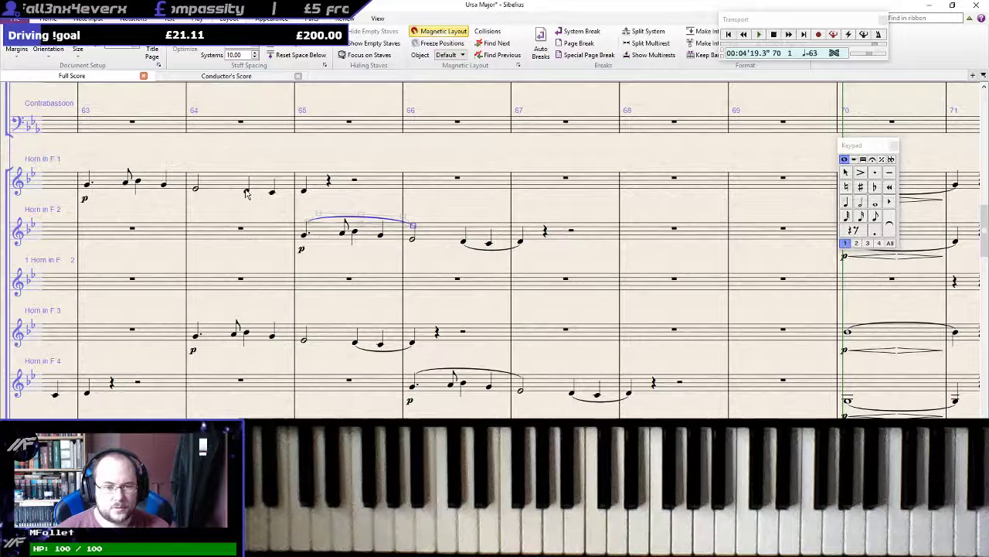
click(246, 193)
key(s)
key(space)
click(248, 334)
key(s)
key(space)
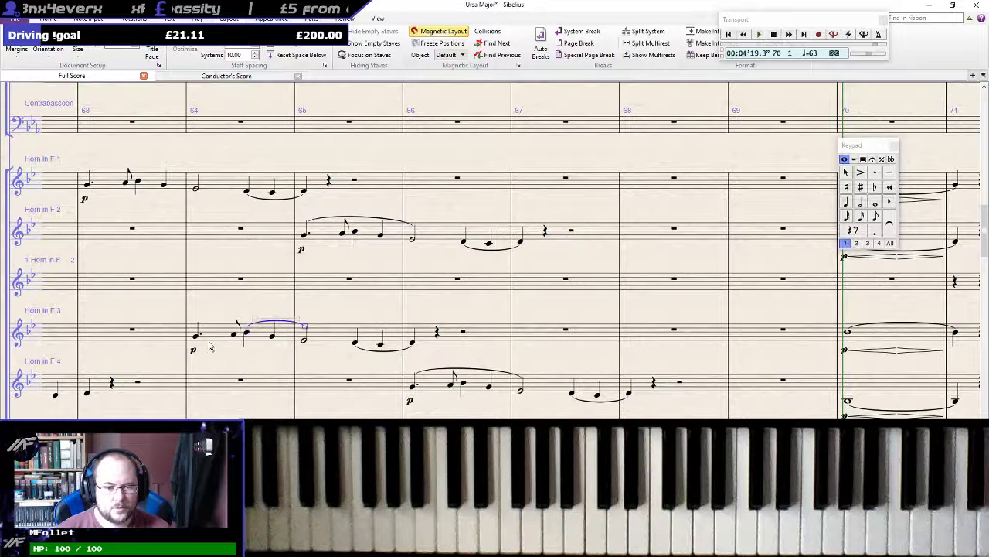
key(ctrl+z)
key(ctrl+z)
Slur Horn 3's opening phrase from the dotted quarter note in bar 64 to the half note in bar 65
click(196, 340)
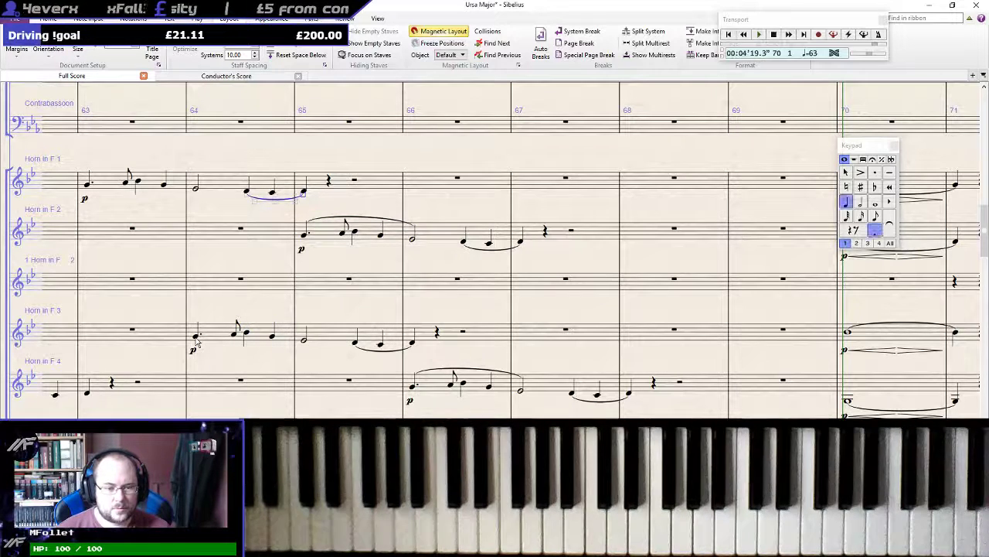
key(s)
key(space)
key(space)
key(space)
Slur Horn 4's opening phrase from bar 61 into 62 and its closing quarter notes from bar 62 into 63
drag(220, 361, 570, 353)
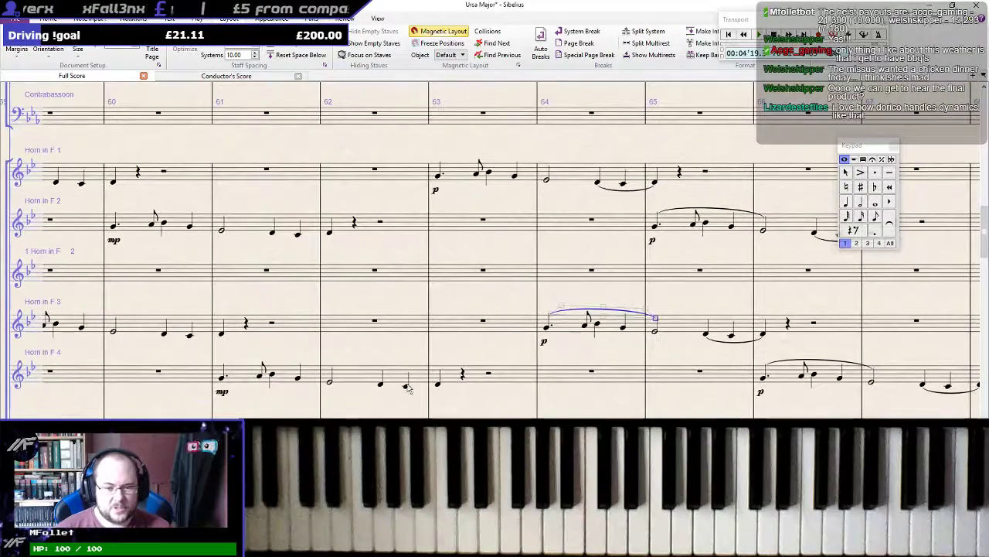
click(380, 386)
key(s)
key(space)
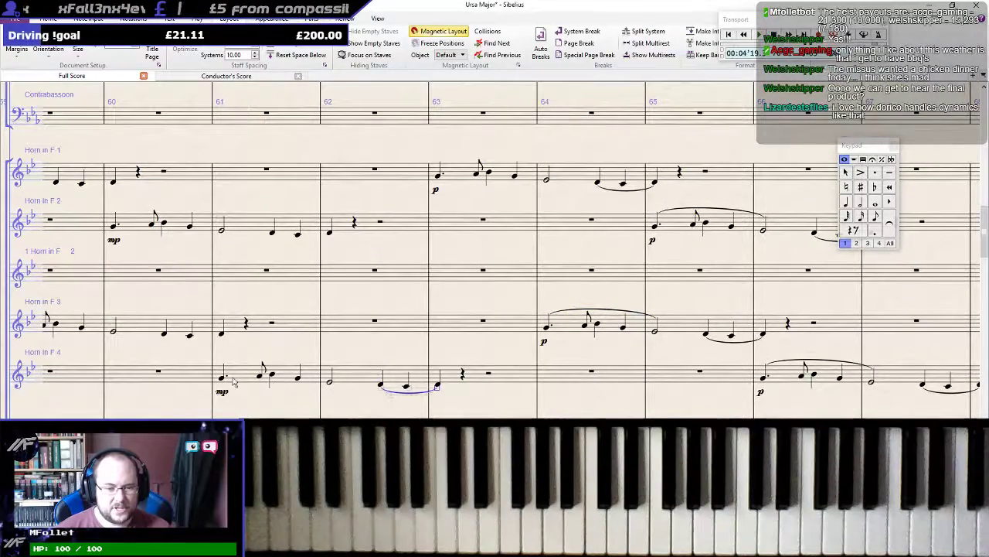
click(222, 379)
key(s)
key(space)
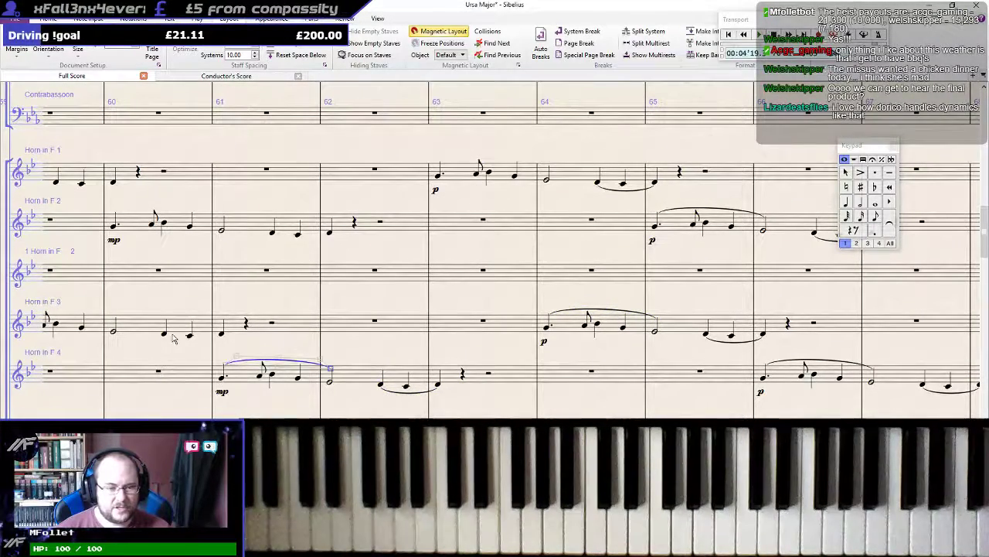
Slur the three closing quarter notes of the theme in Horn 3 (bars 60 to 61) and Horn 2 (bars 61 to 62)
click(164, 335)
key(s)
key(space)
click(272, 233)
key(s)
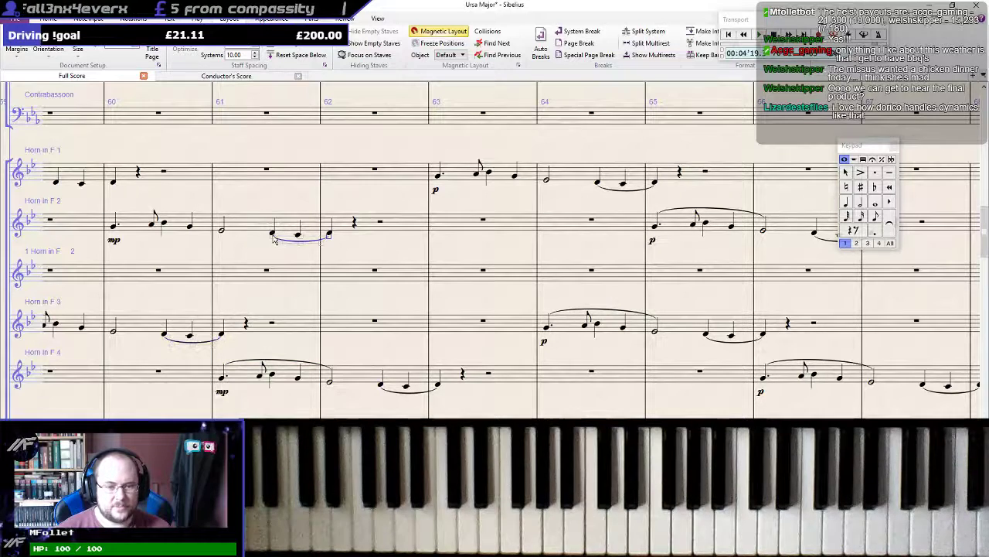
key(space)
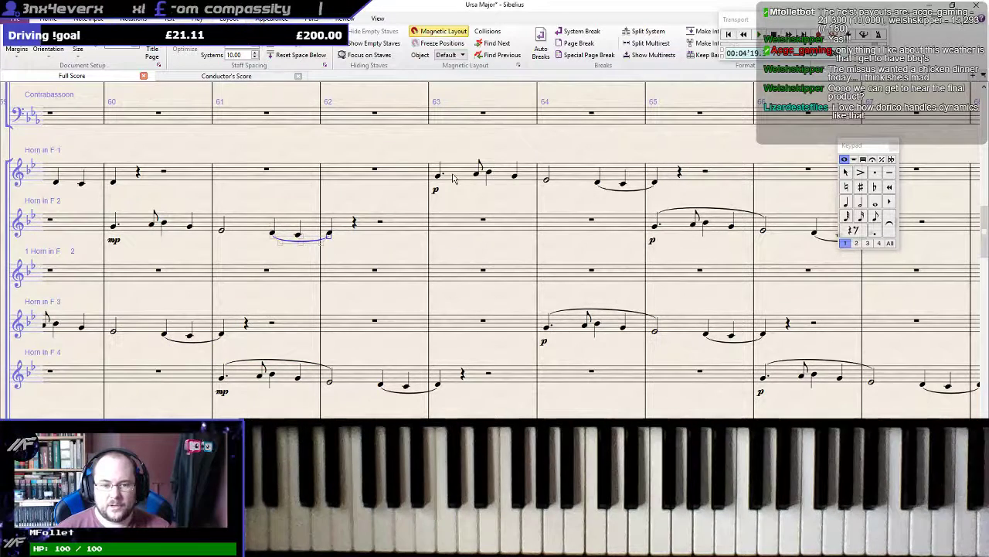
Slur the opening phrases of Horn 1 (bar 63 into 64) and Horn 2 (bar 60 into 61)
click(454, 179)
key(s)
key(space)
click(128, 229)
key(s)
key(space)
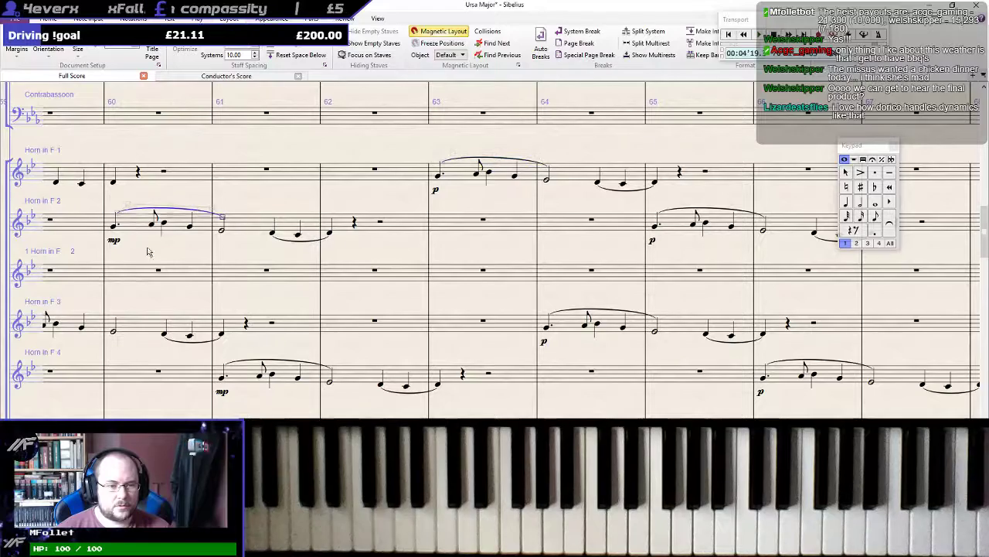
Slur Horn 3's opening phrase from the dotted quarter note in bar 59 to the half note in bar 60
drag(237, 299, 594, 260)
click(363, 289)
key(s)
key(space)
key(space)
key(space)
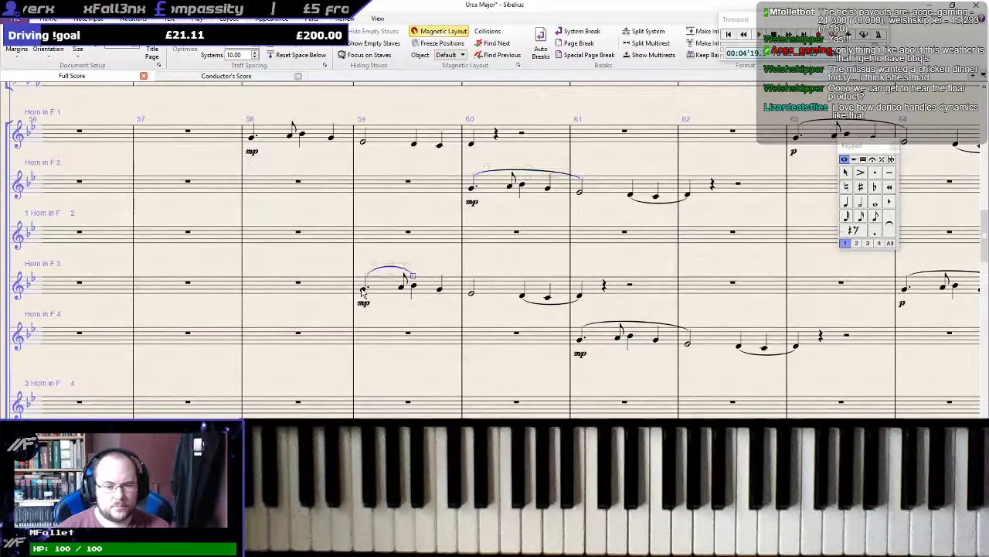
Slur Horn 1's closing quarter notes from bar 59 into 60 and its opening phrase from bar 58 into 59
click(413, 144)
key(s)
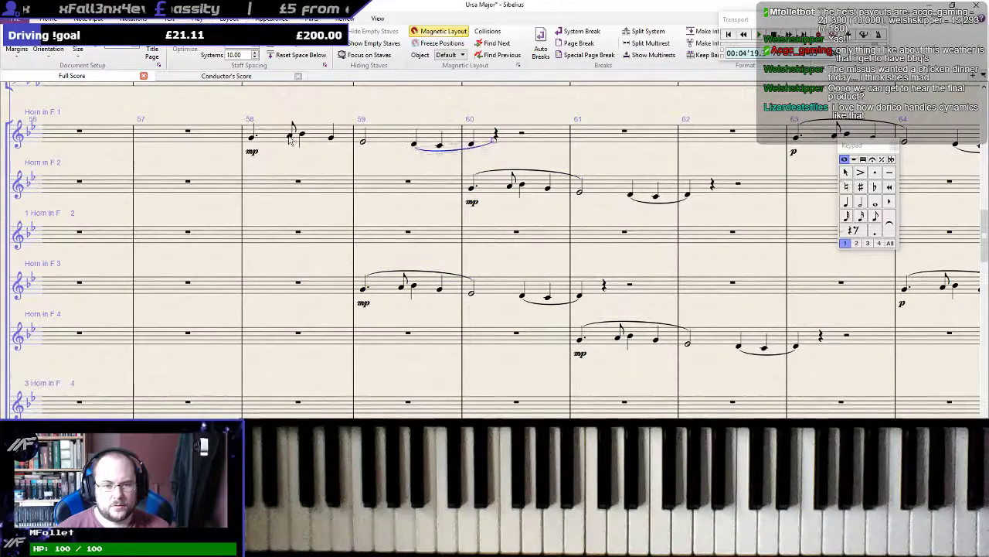
key(space)
click(251, 139)
key(s)
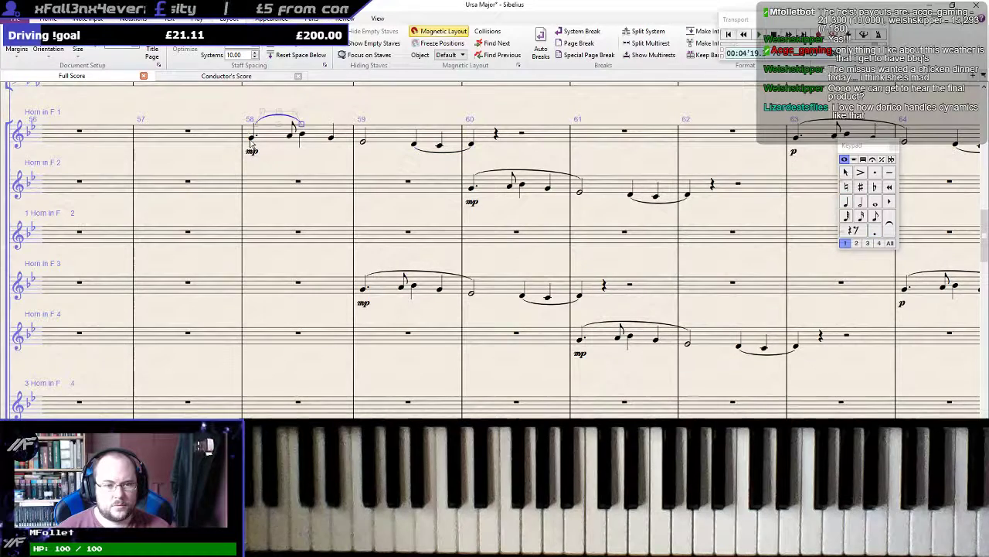
key(space)
key(Escape)
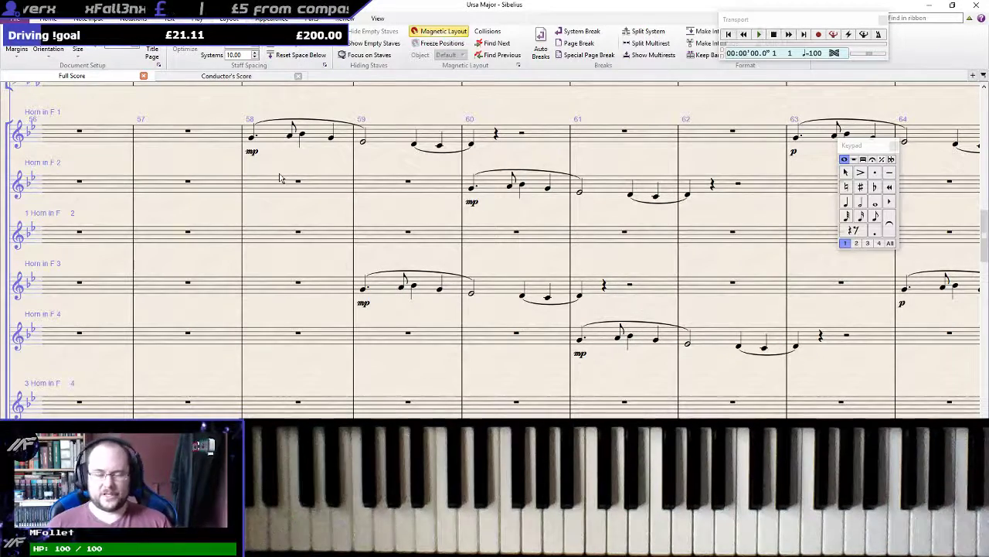
Play the full score back from the very beginning
key(space)
key(space)
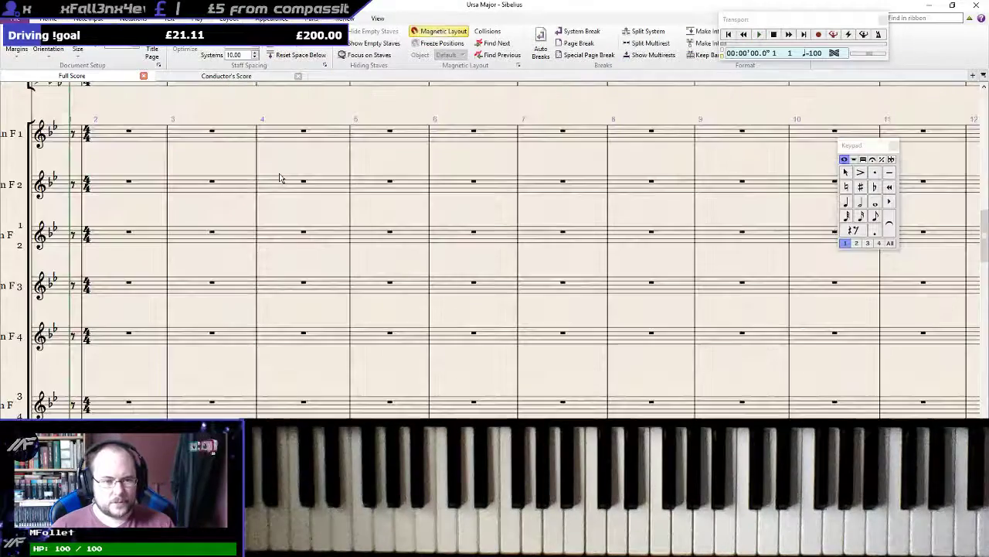
key(ctrl+[)
scroll(202, 190, down, 3)
scroll(206, 204, down, 2)
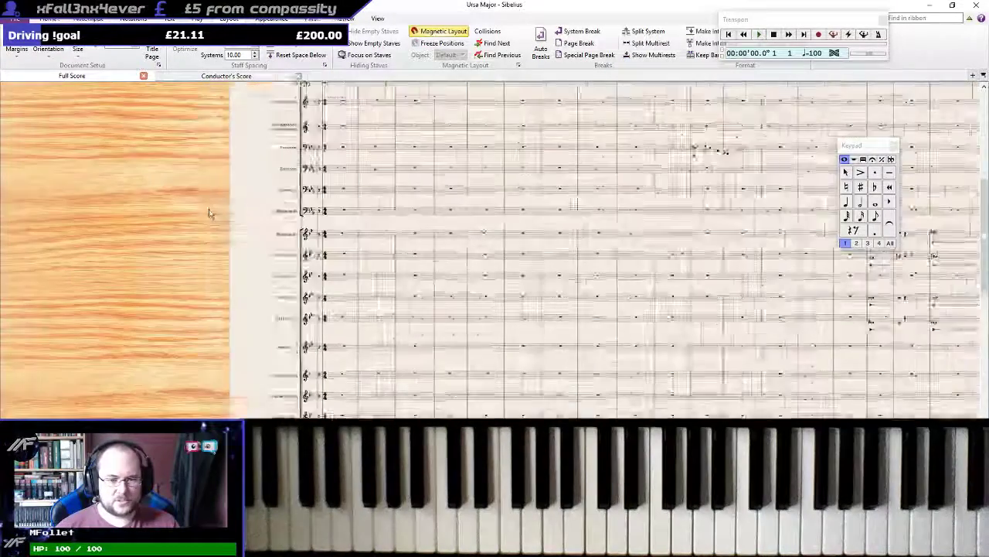
drag(239, 244, 116, 82)
scroll(143, 206, down, 5)
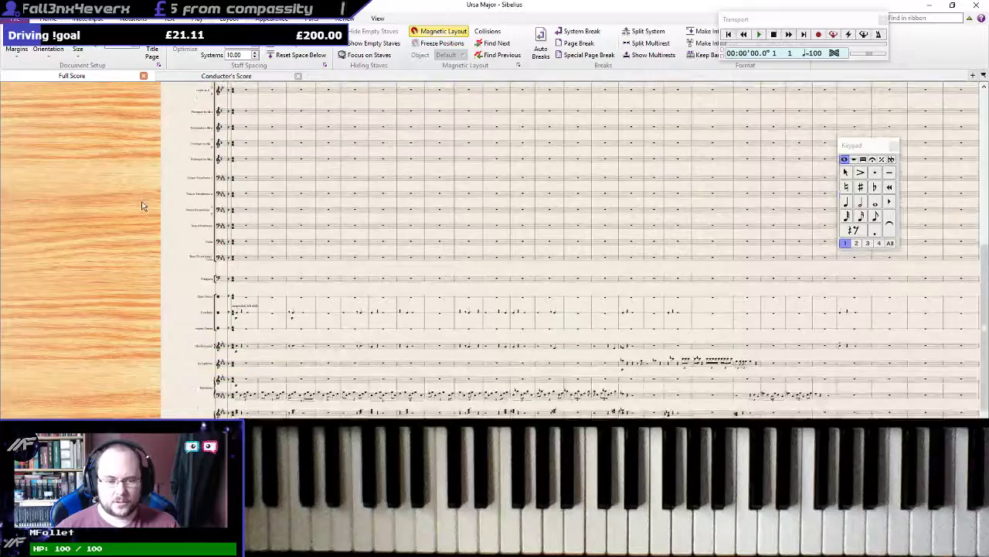
scroll(145, 224, down, 1)
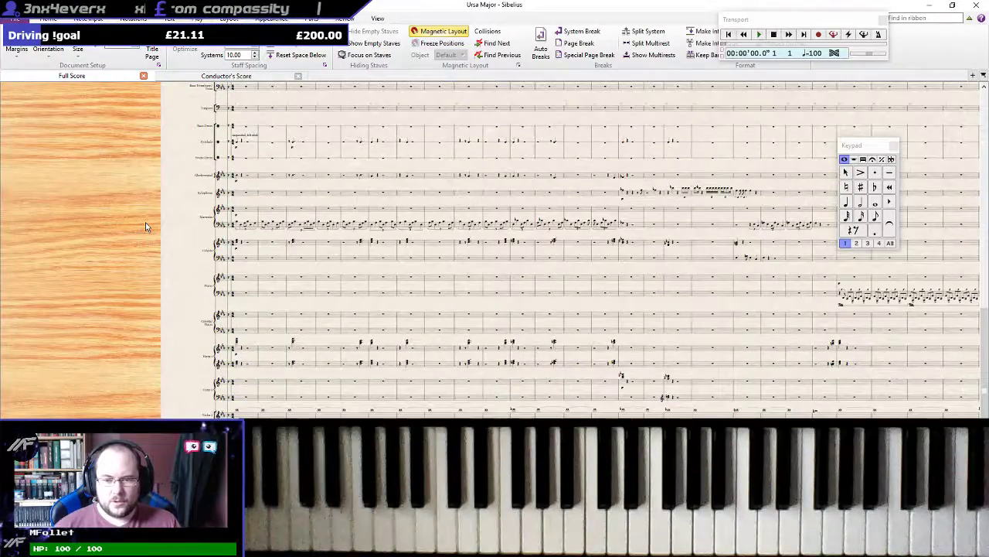
scroll(145, 223, up, 2)
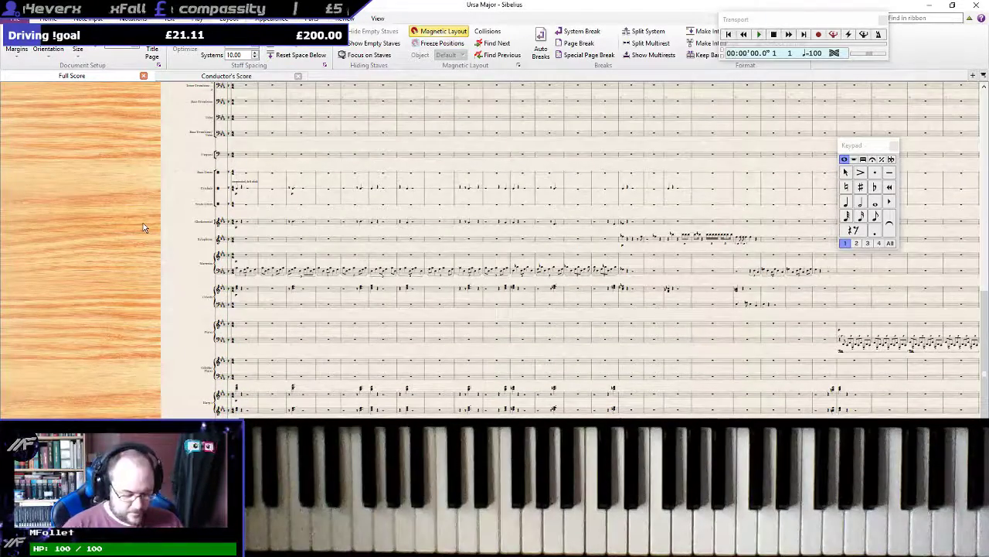
click(143, 224)
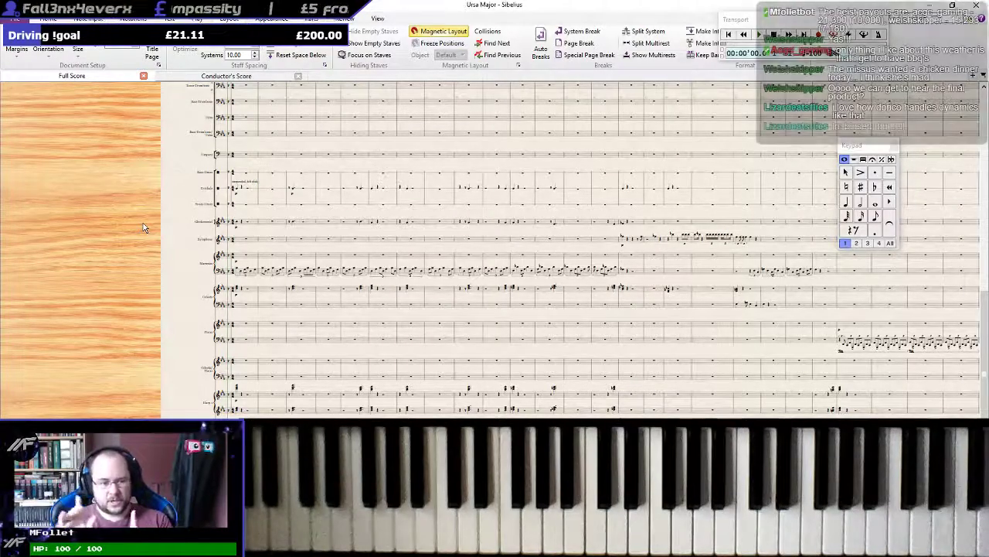
key(space)
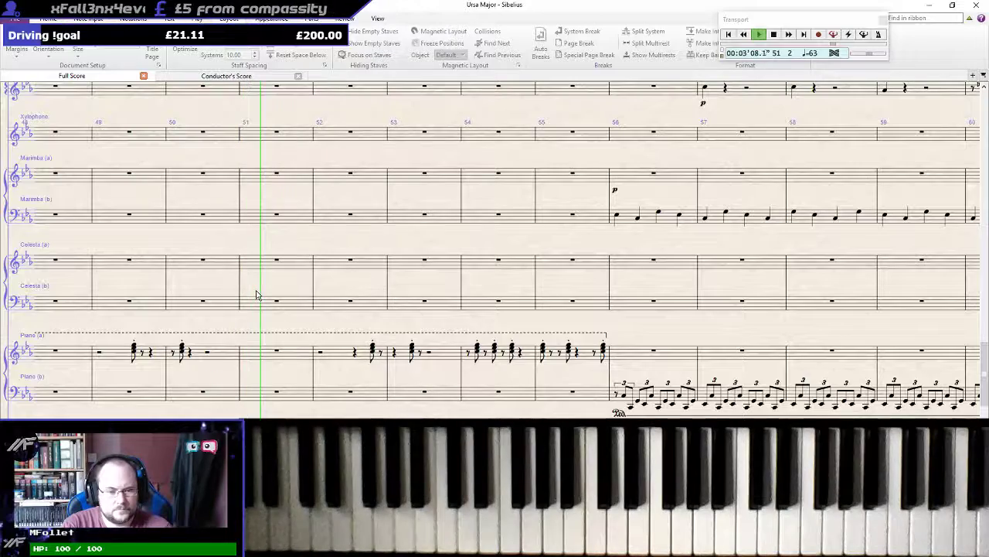
Follow the playback from bar 51 onward across the trumpet, trombone, tuba, percussion, piano, harp and violin staves
scroll(649, 336, up, 5)
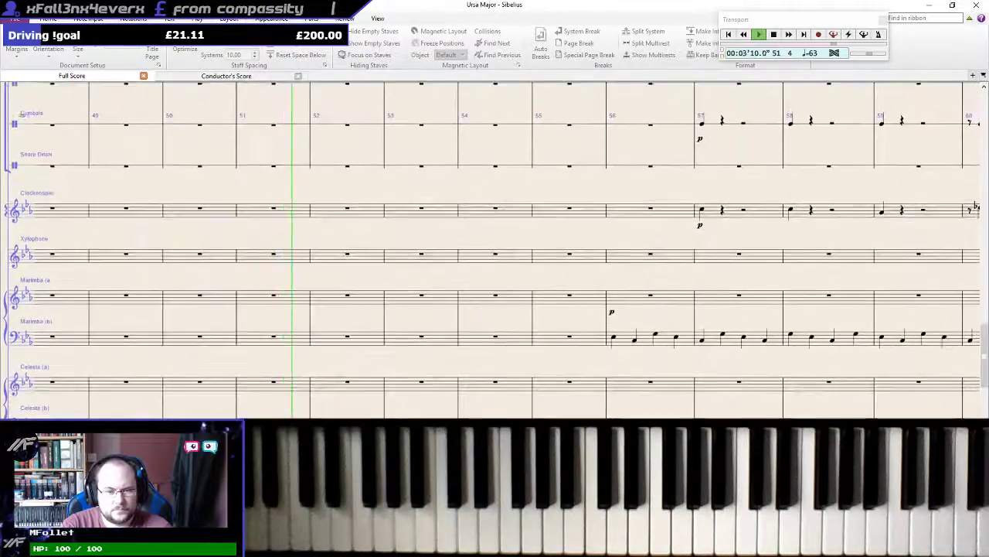
scroll(494, 247, up, 5)
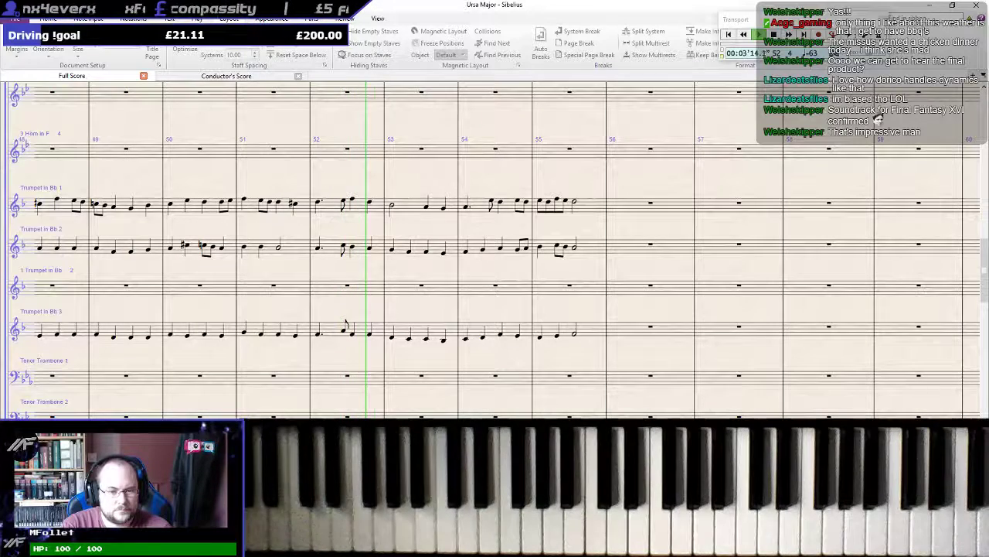
scroll(495, 248, down, 1)
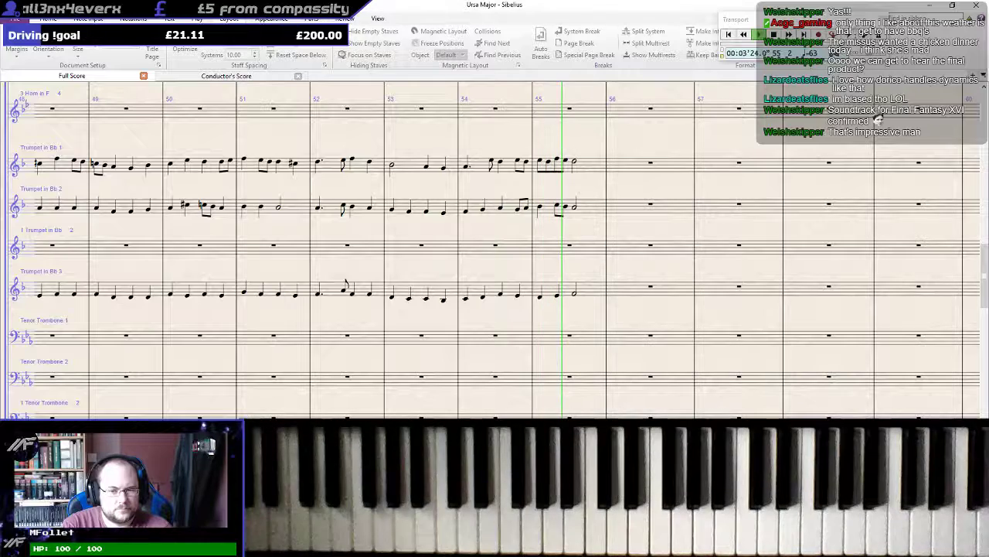
scroll(495, 247, down, 3)
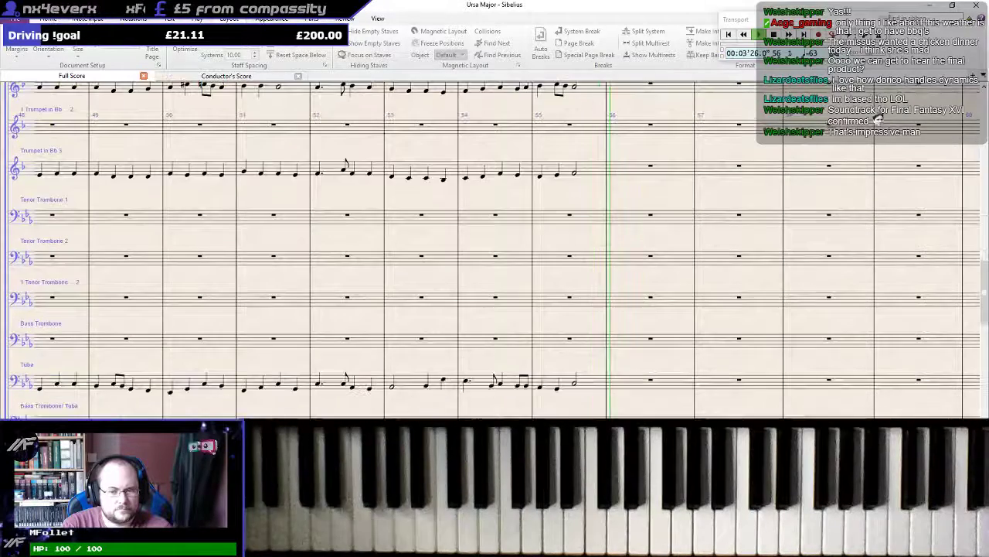
scroll(495, 247, down, 15)
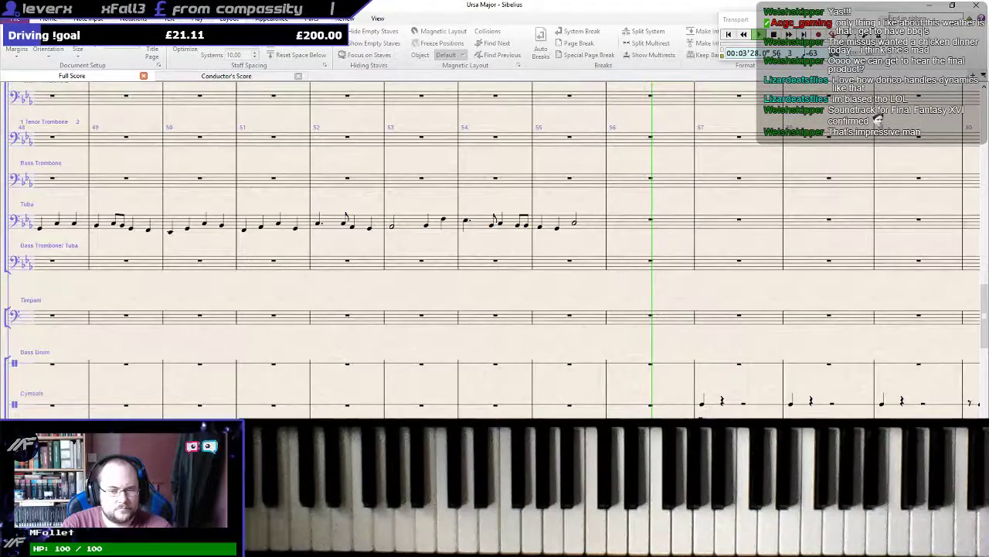
scroll(614, 415, down, 10)
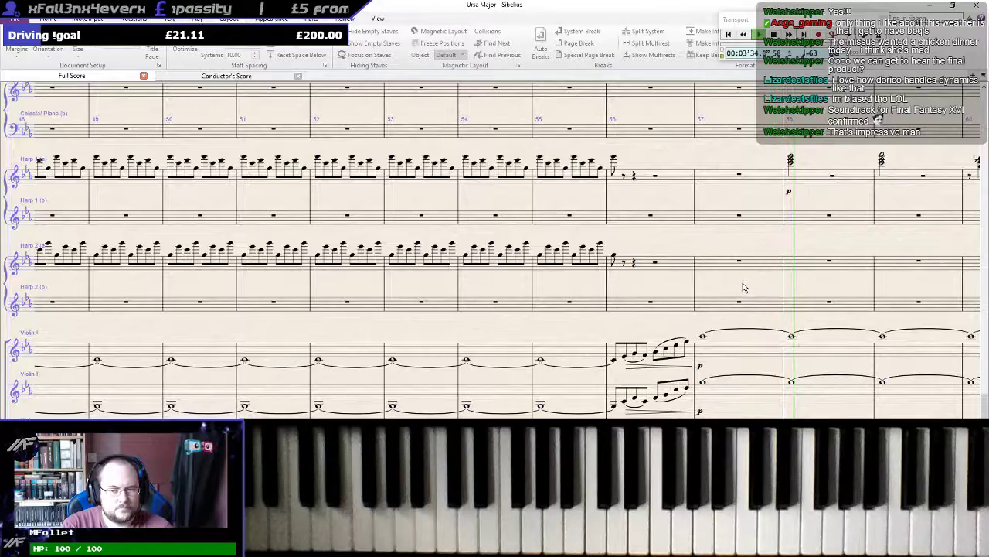
drag(744, 287, 327, 360)
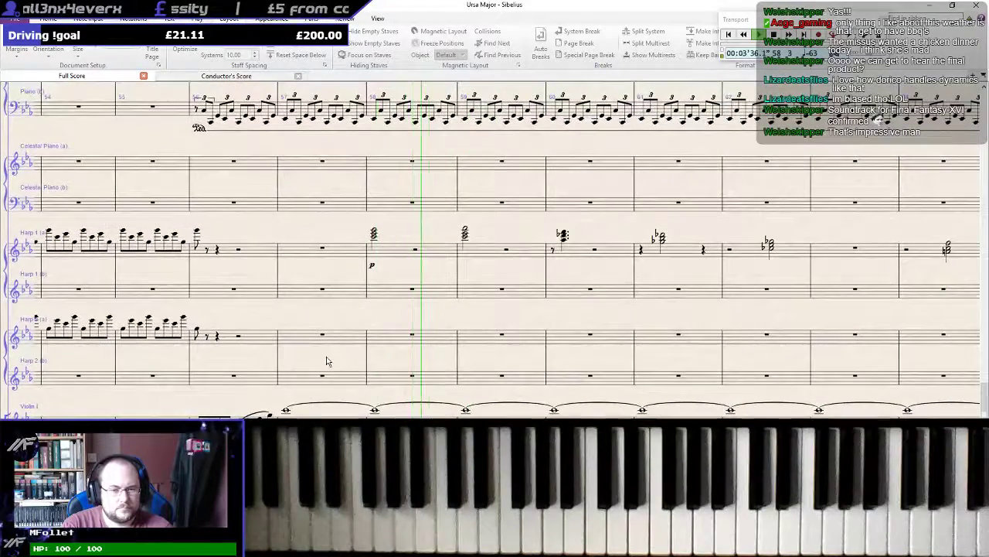
scroll(332, 364, up, 5)
scroll(332, 364, up, 10)
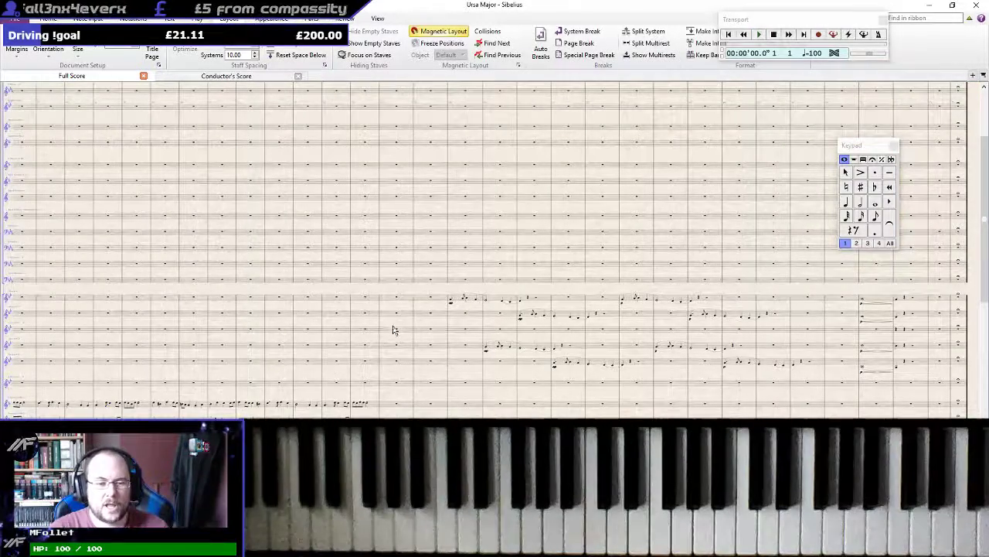
Look over the closing section's percussion, marimba, piano and harp parts, and the trumpet and tuba passage before bar 56
drag(395, 328, 548, 161)
scroll(580, 262, down, 3)
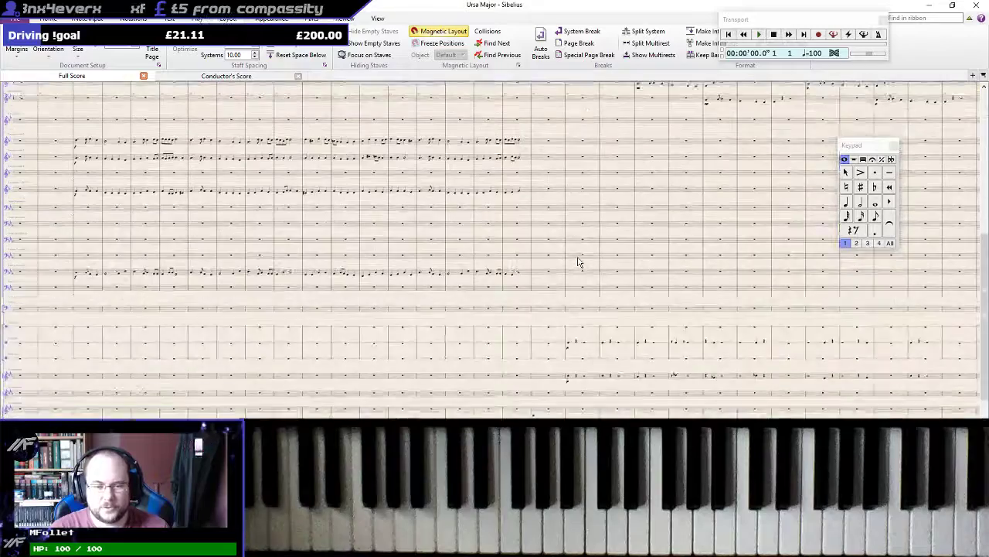
key(alt+Tab)
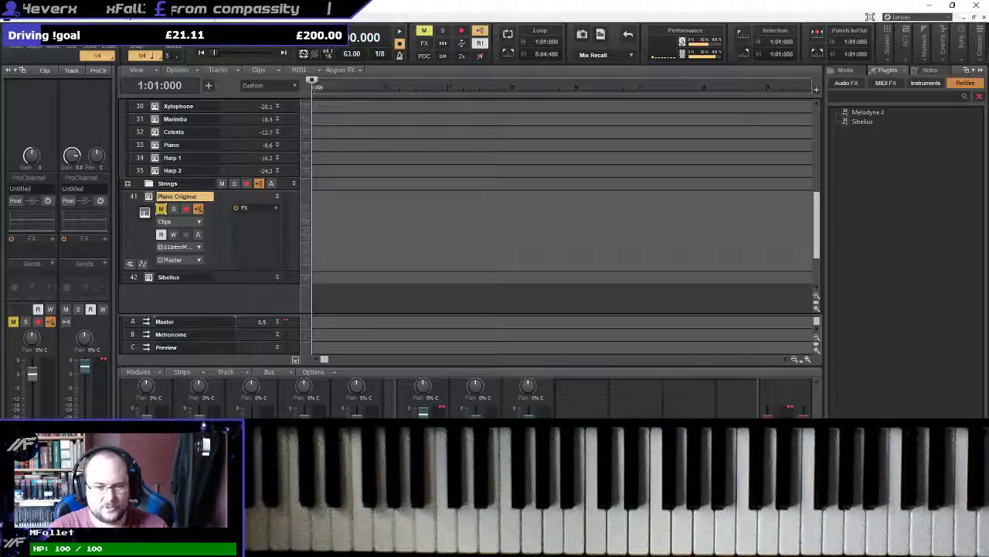
key(alt+Tab)
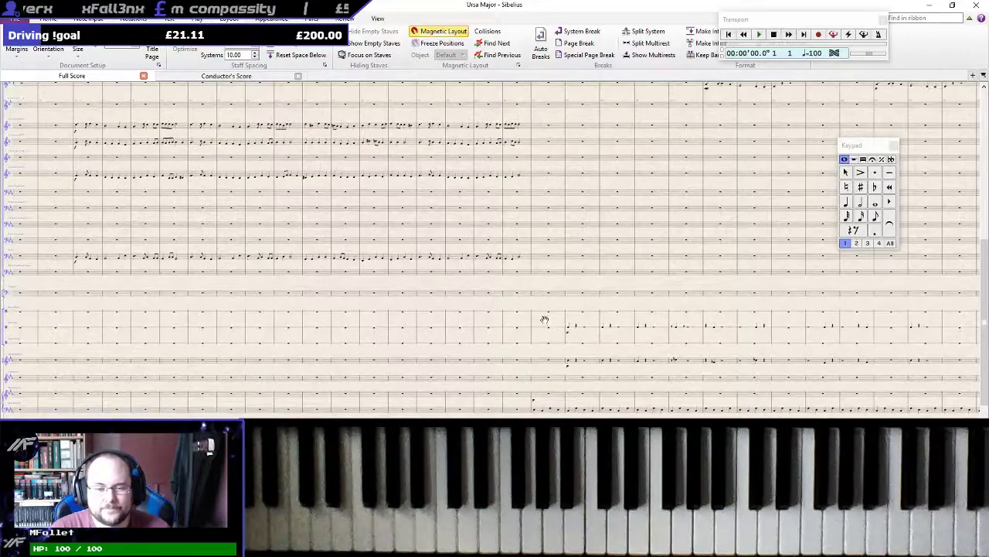
drag(545, 319, 303, 157)
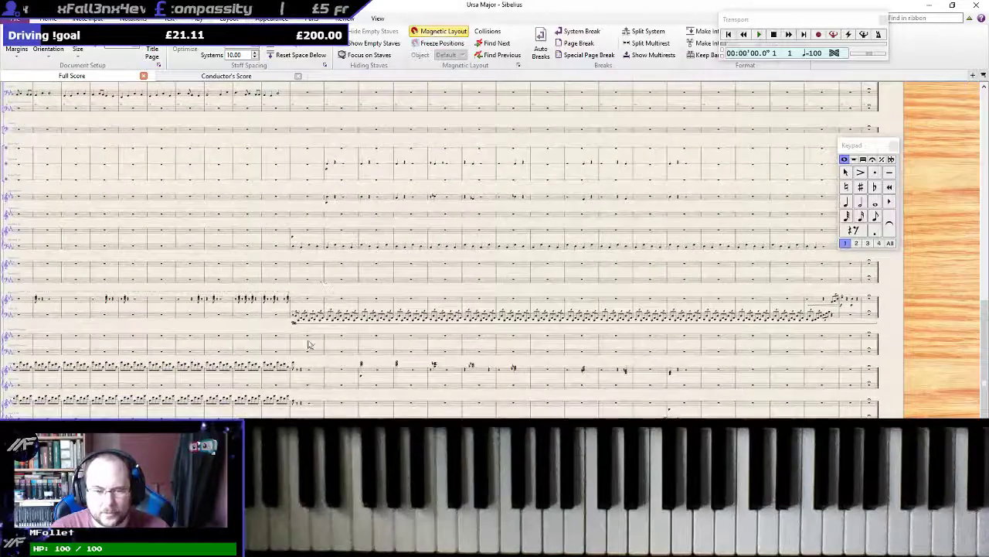
scroll(307, 344, up, 3)
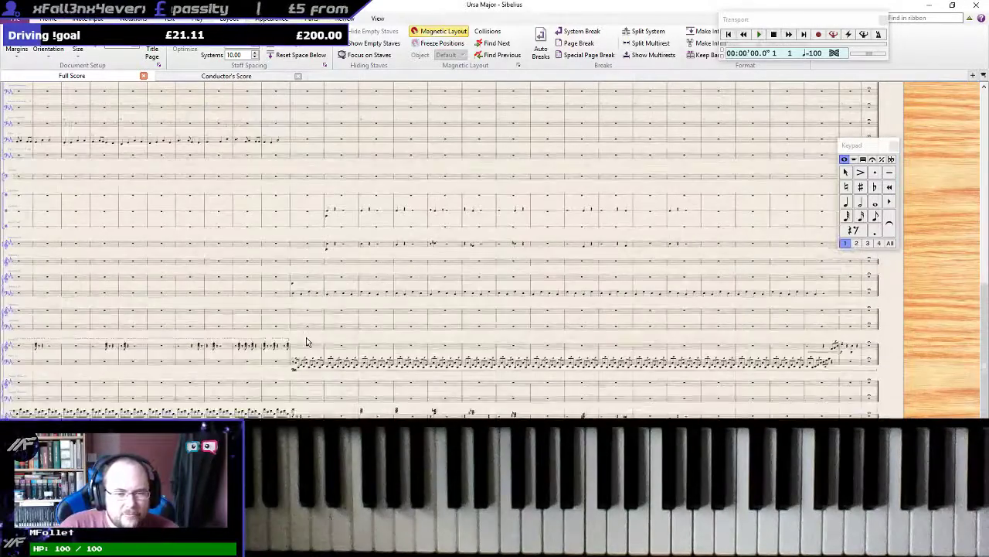
scroll(306, 342, up, 3)
drag(266, 254, 825, 406)
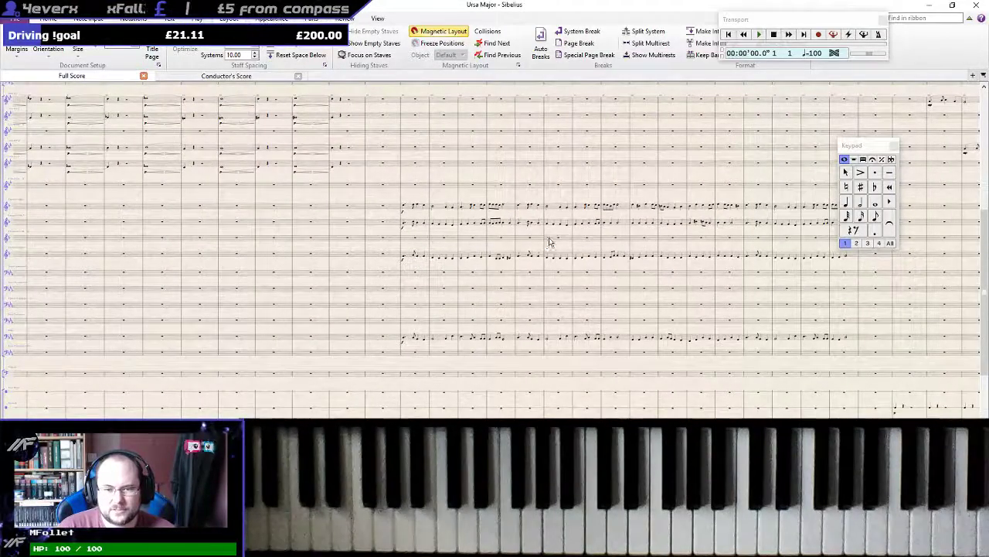
scroll(552, 246, up, 4)
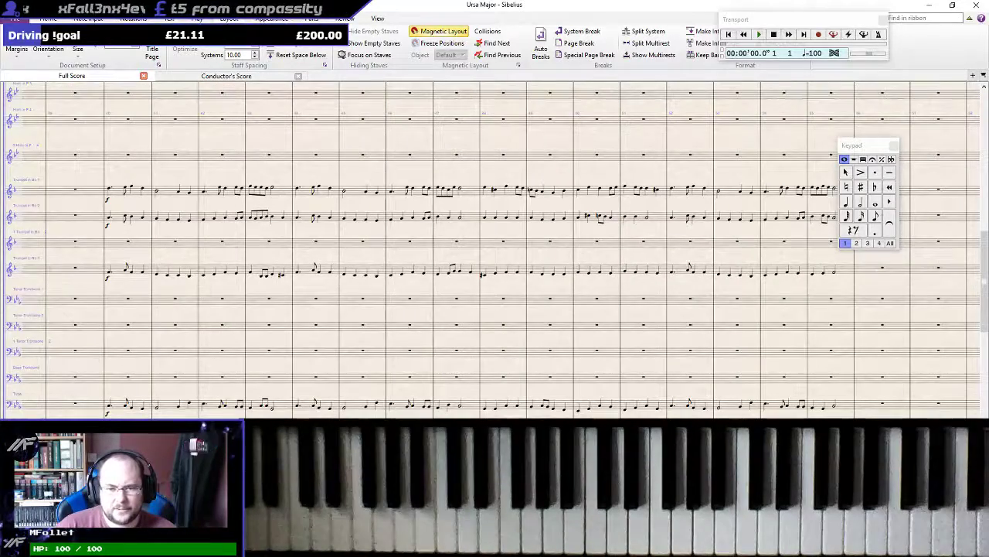
scroll(240, 350, down, 1)
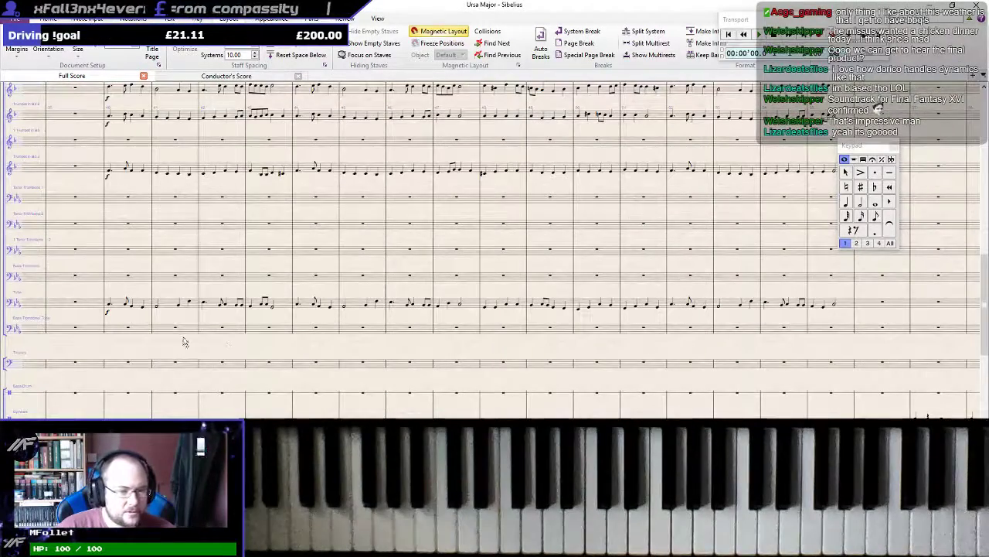
Examine the piano, harp and string writing from the earlier sections through bar 56, and the horn entries up to the final bar
drag(168, 349, 536, 165)
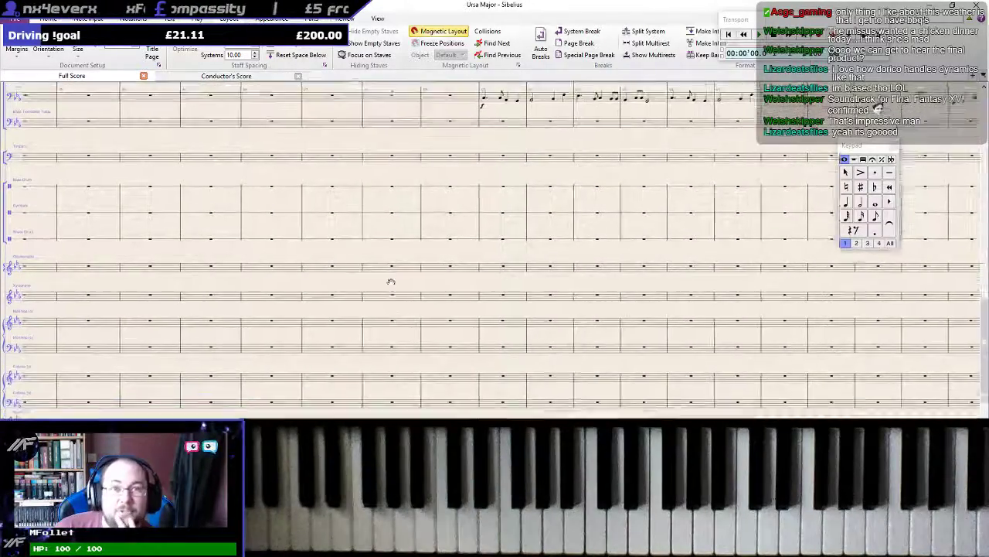
drag(391, 282, 568, 124)
scroll(520, 210, down, 1)
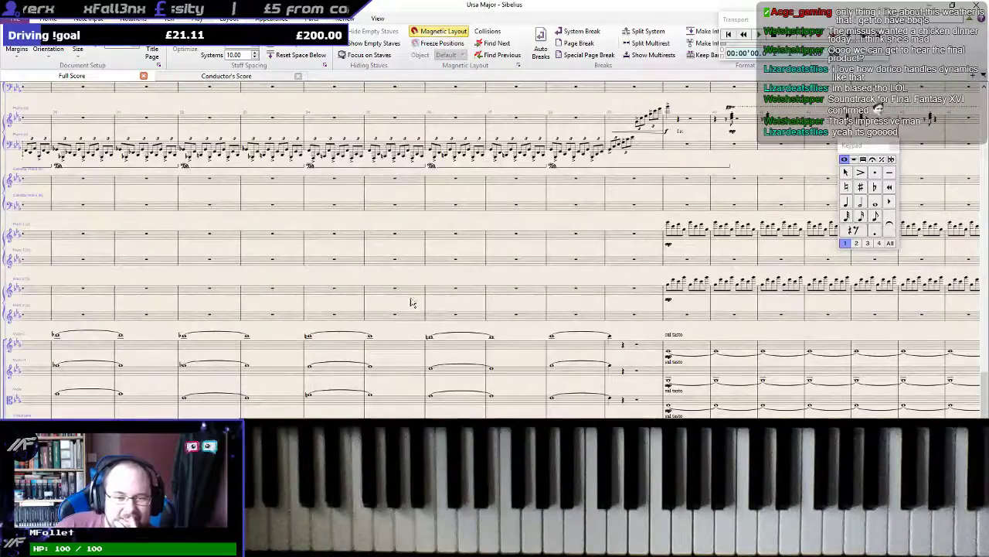
drag(340, 307, 899, 293)
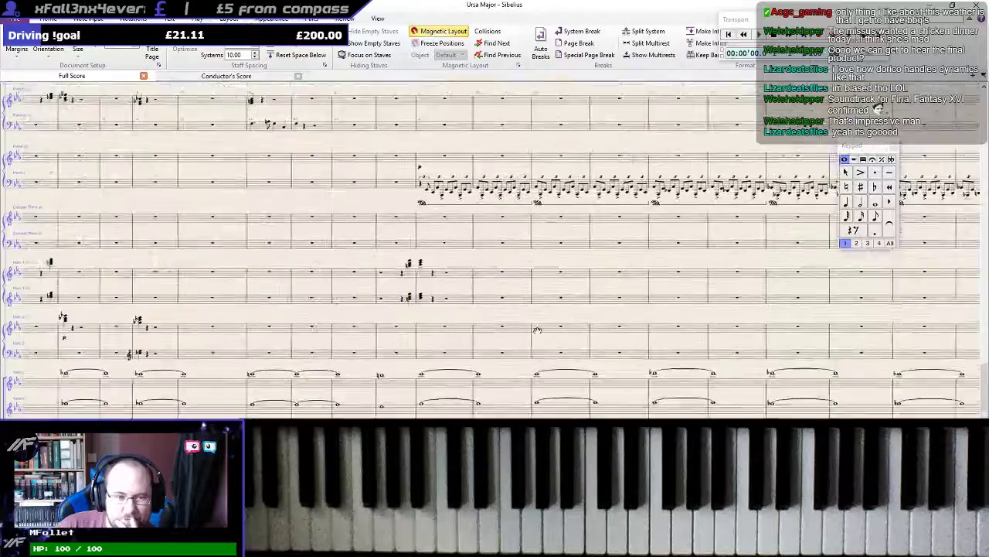
drag(538, 330, 591, 504)
drag(959, 440, 611, 323)
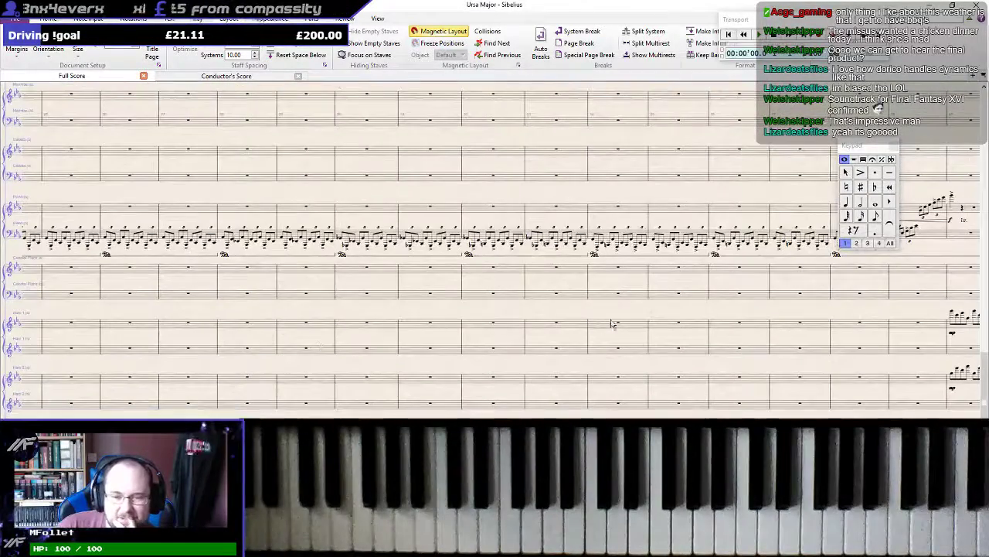
drag(855, 286, 444, 264)
drag(889, 288, 278, 258)
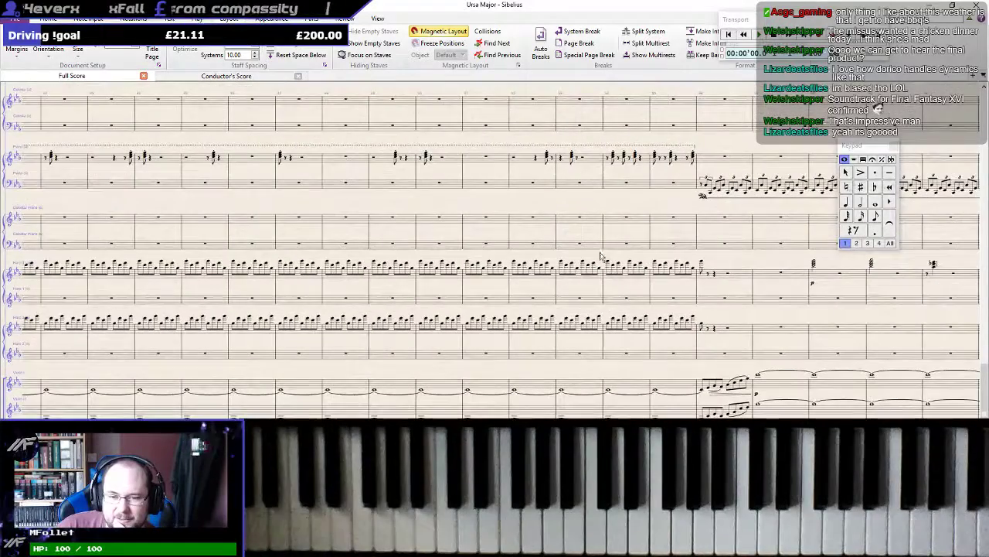
drag(770, 260, 201, 416)
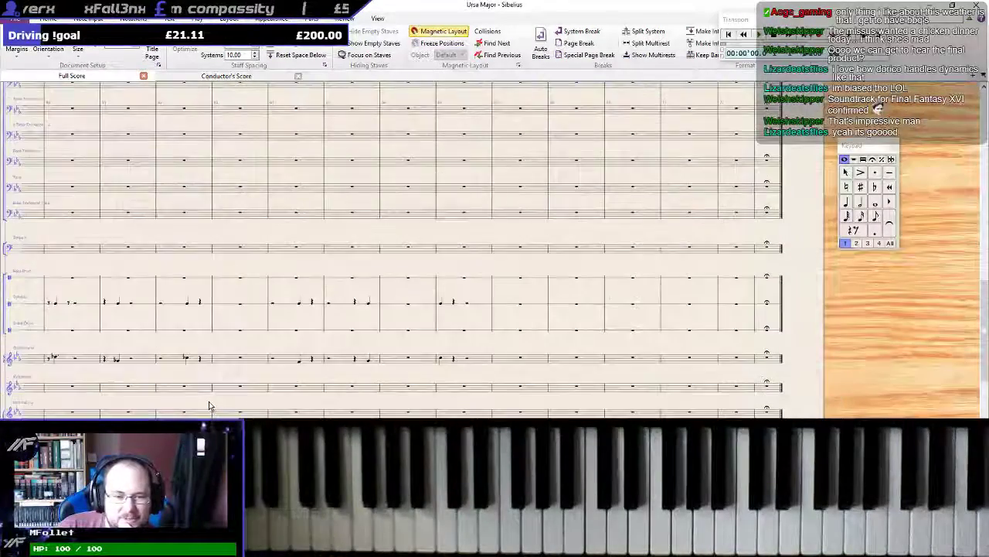
scroll(195, 272, up, 5)
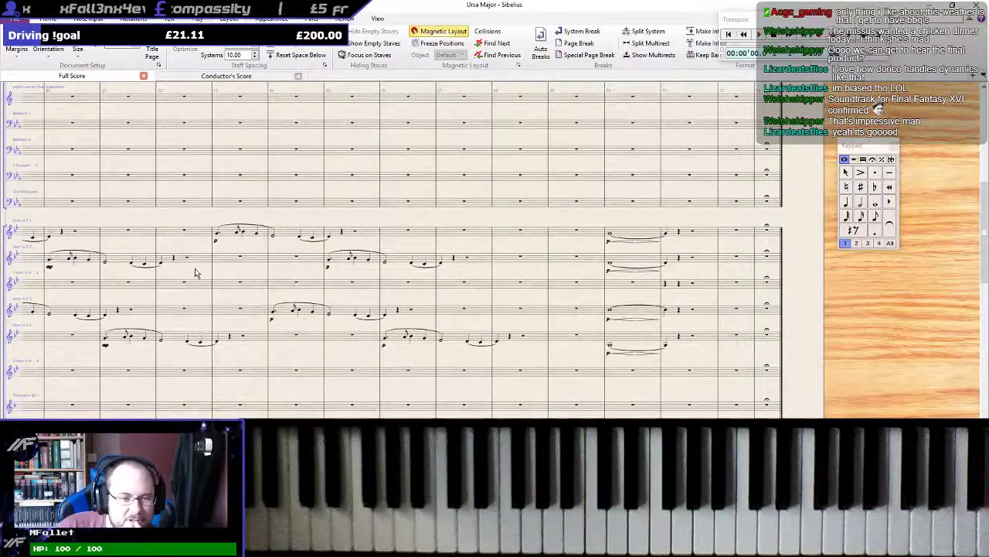
drag(195, 273, 441, 281)
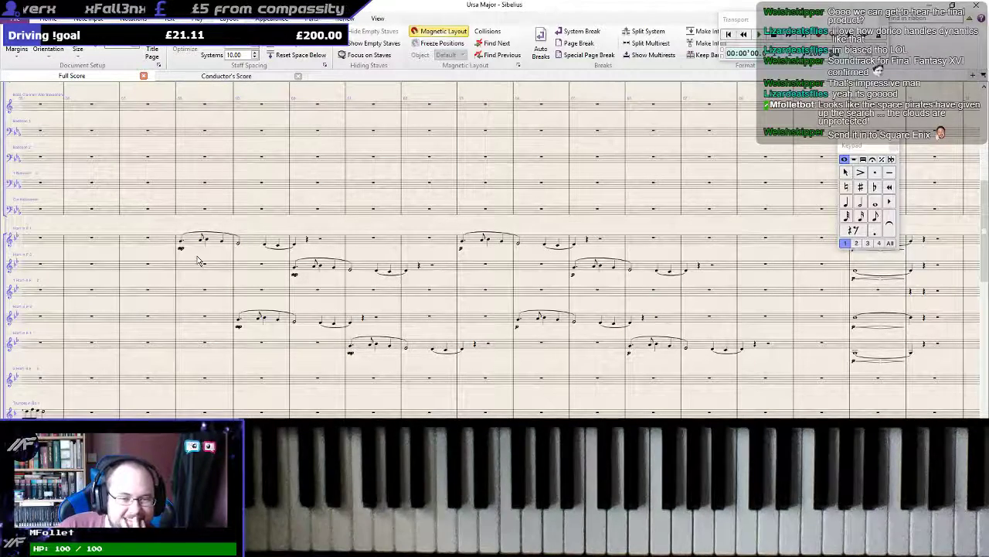
Review the trumpet passage leading up to bar 55 and move the floating Keypad clear of its staves
mouse_move(200, 366)
mouse_down()
mouse_move(229, 353)
mouse_move(543, 354)
mouse_move(714, 268)
mouse_move(567, 273)
mouse_move(244, 323)
mouse_move(193, 350)
mouse_up()
drag(486, 349, 522, 298)
drag(212, 358, 565, 278)
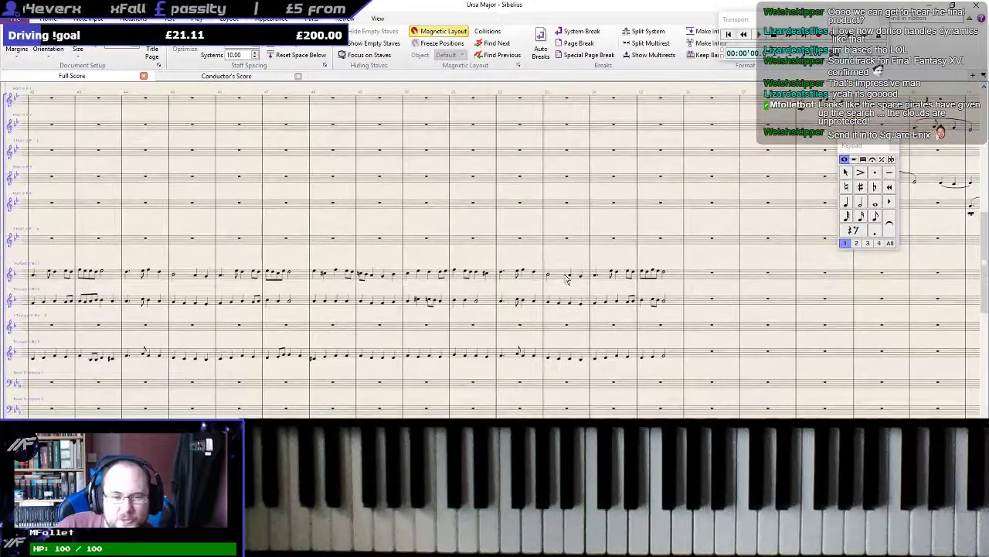
drag(371, 309, 575, 252)
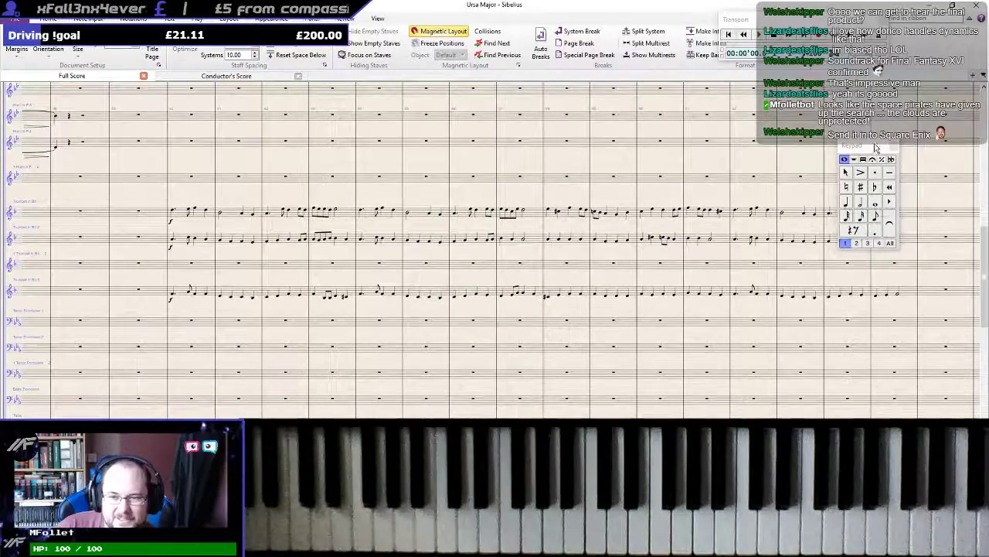
drag(873, 150, 911, 94)
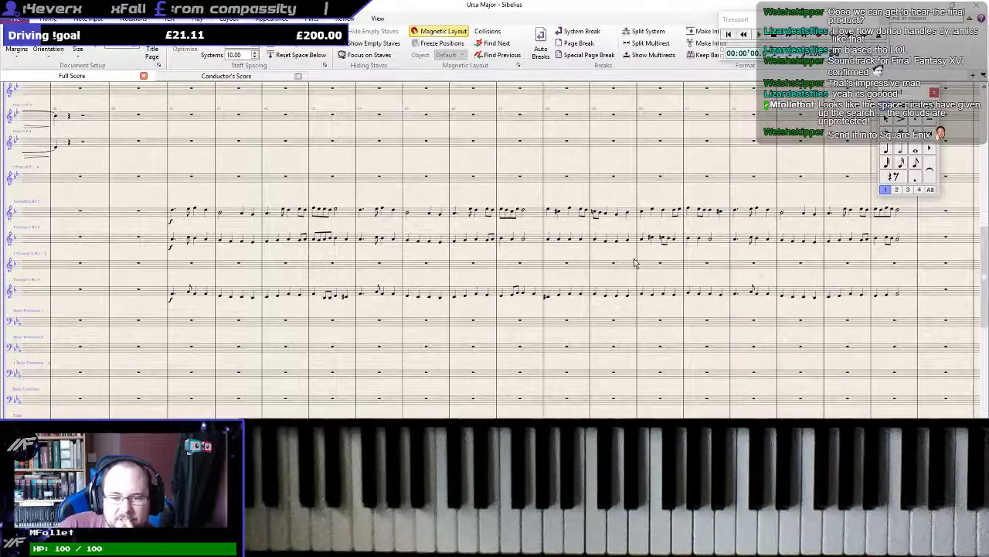
drag(900, 258, 215, 376)
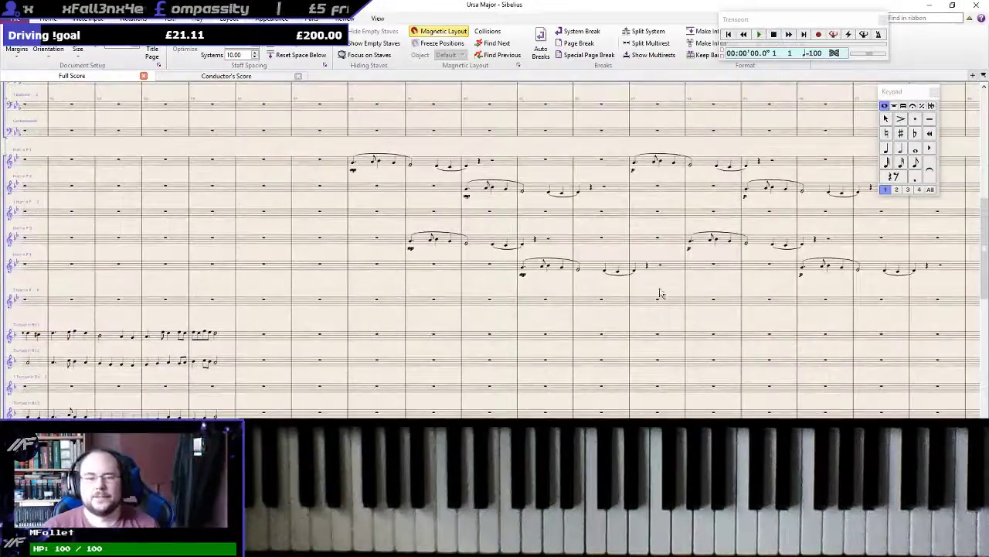
Check the woodwind staves and the slurred horn entries from bar 58 to the closing tied chord
scroll(661, 286, up, 3)
drag(678, 250, 426, 242)
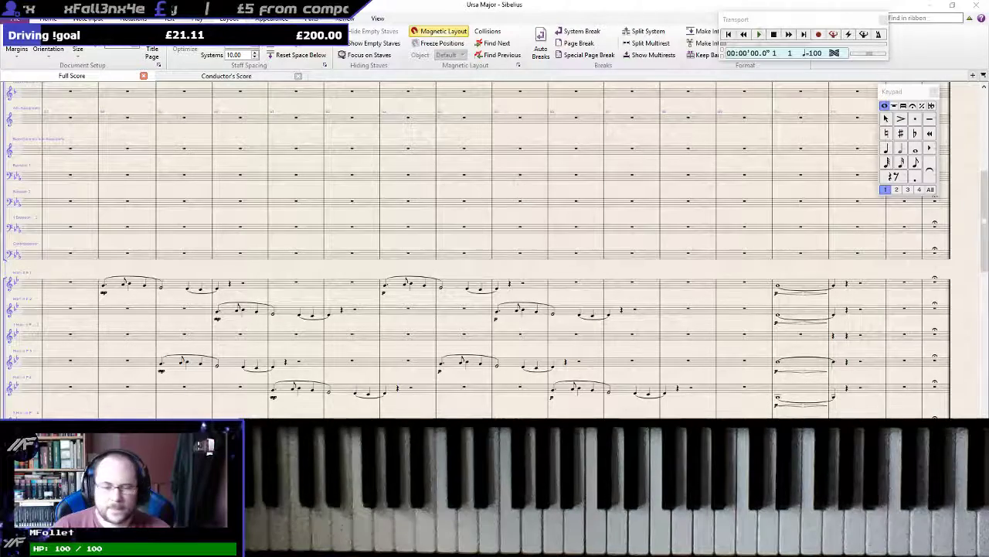
drag(489, 272, 529, 268)
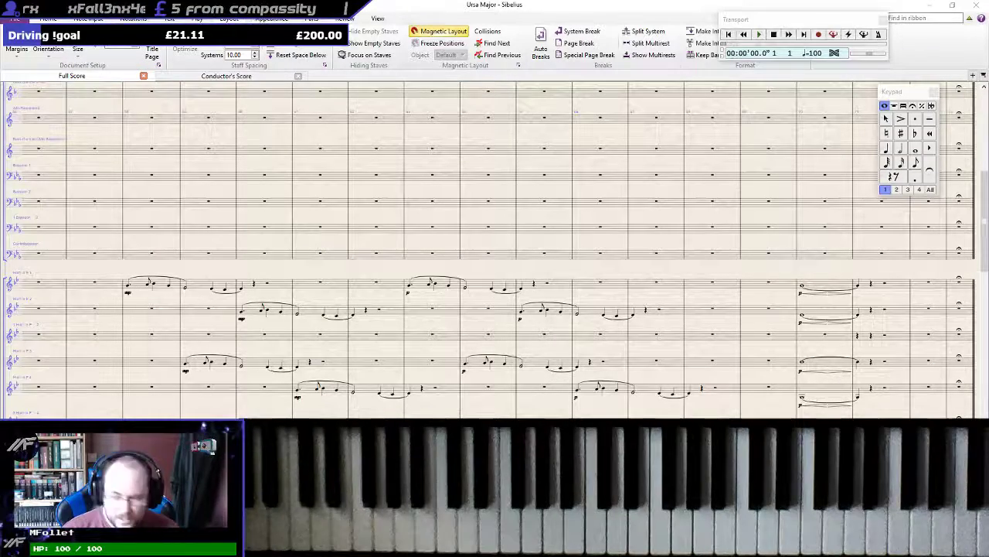
scroll(495, 248, up, 1)
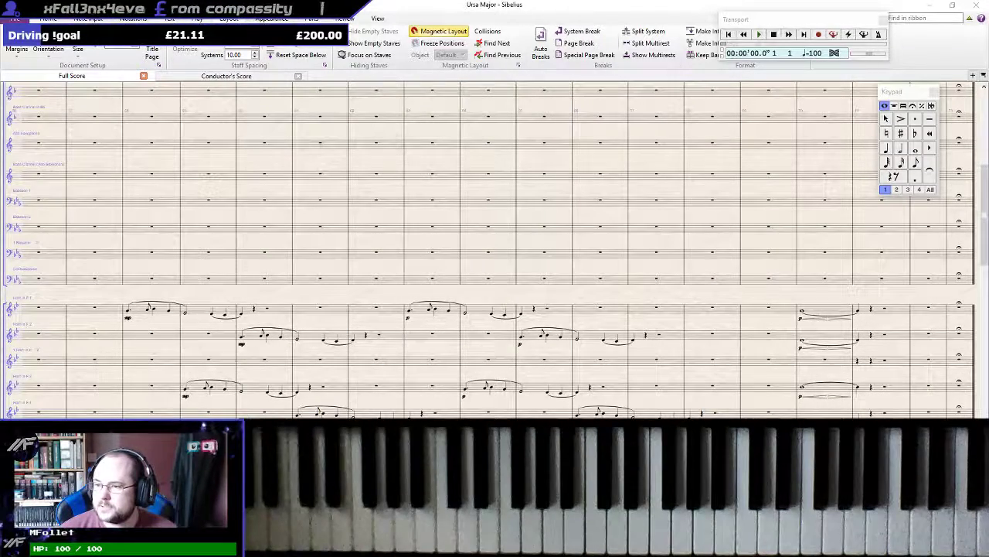